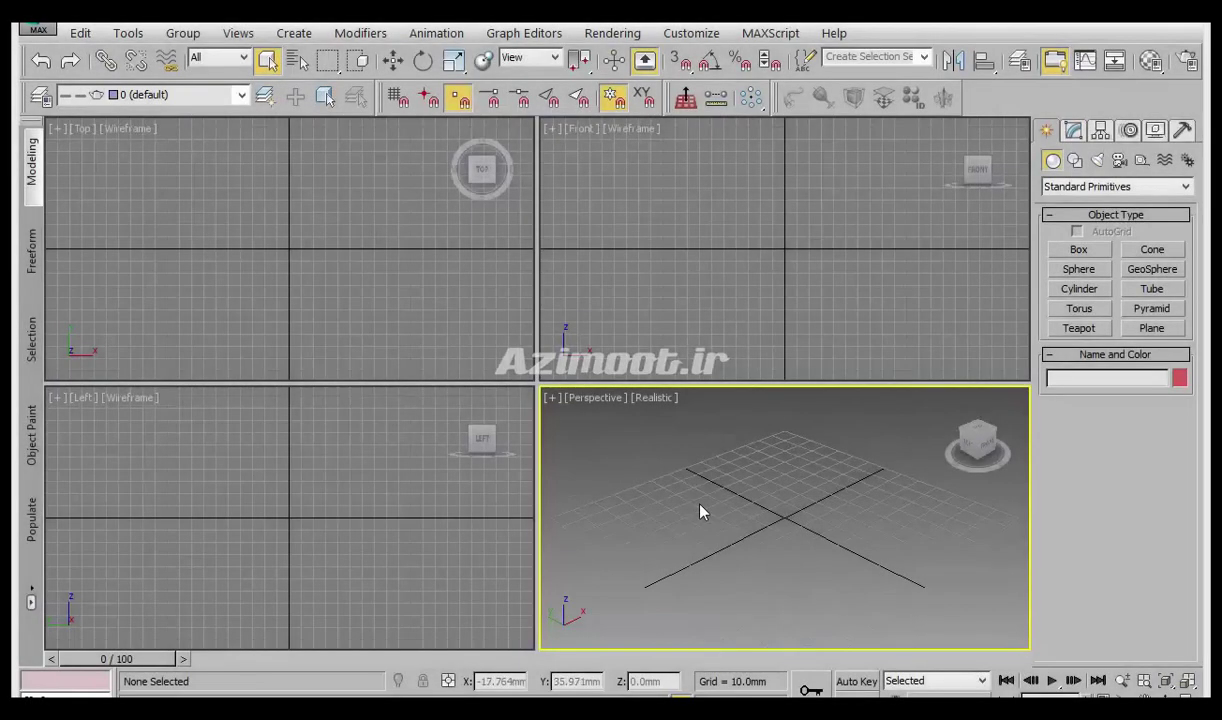
Open the reference image Screenshot (147).png with Rendering > View Image File.
click(600, 38)
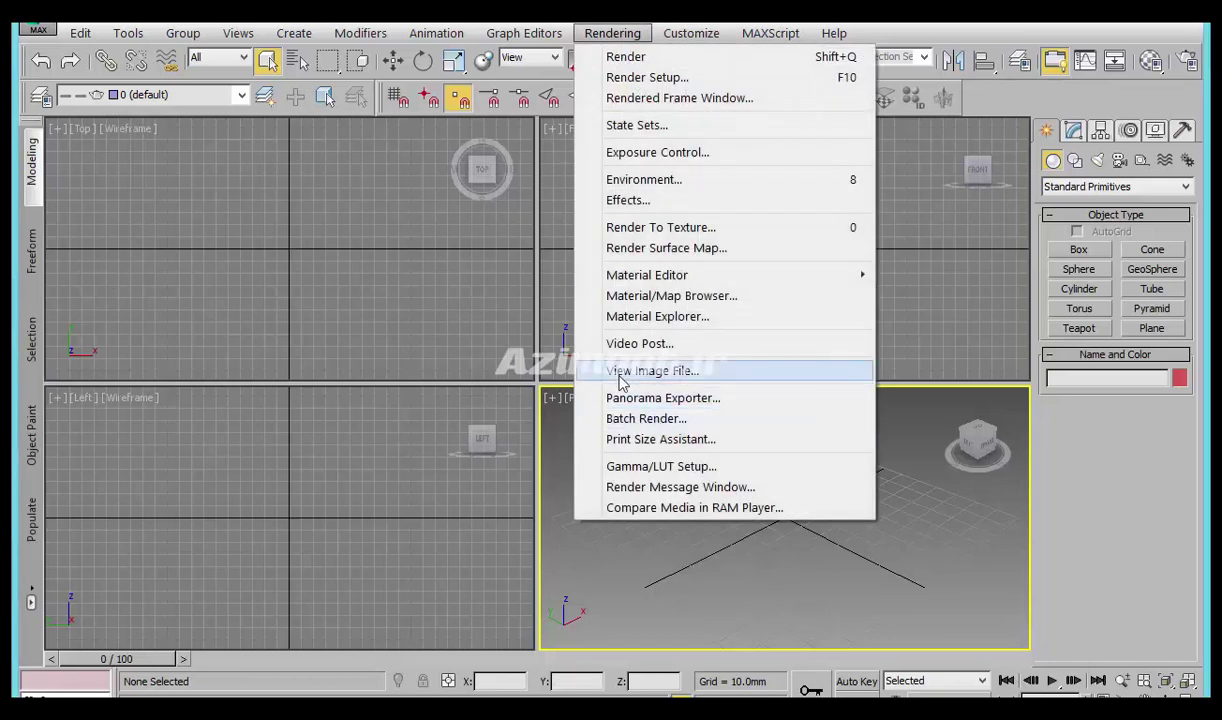
click(620, 378)
click(170, 185)
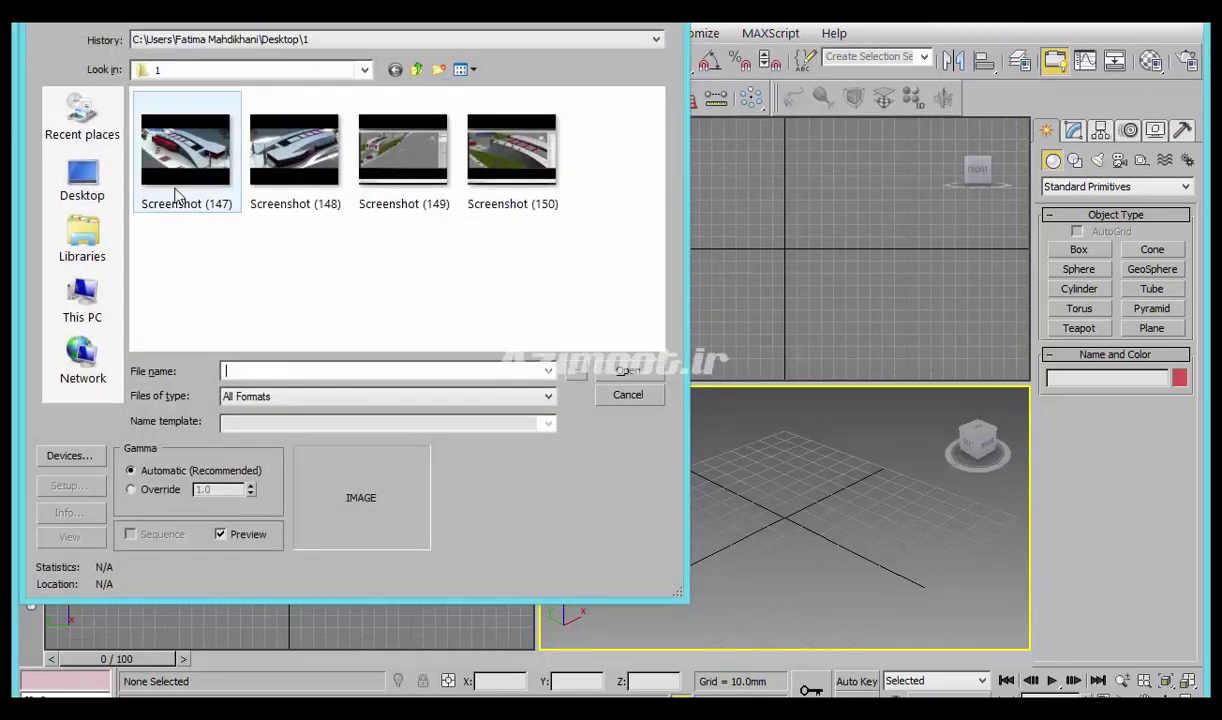
click(638, 371)
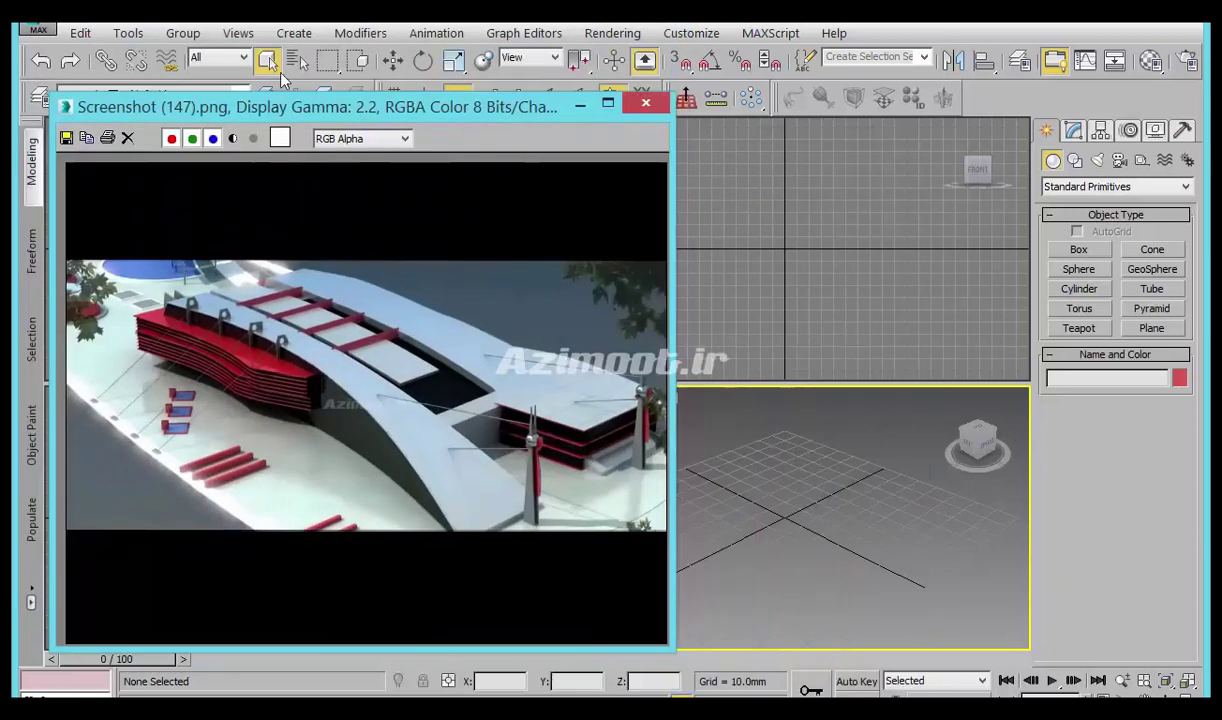
Move and resize the image window beside the viewports.
drag(282, 74, 289, 76)
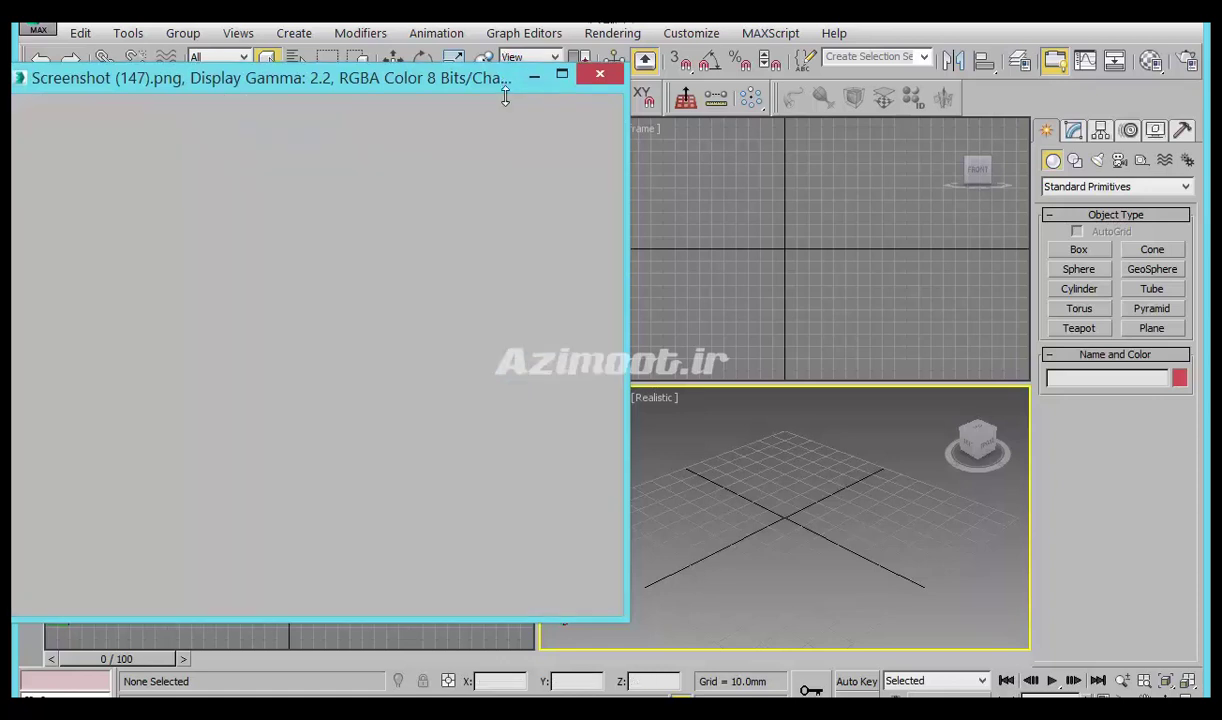
mouse_move(506, 67)
mouse_down()
mouse_move(506, 114)
mouse_move(484, 149)
mouse_up()
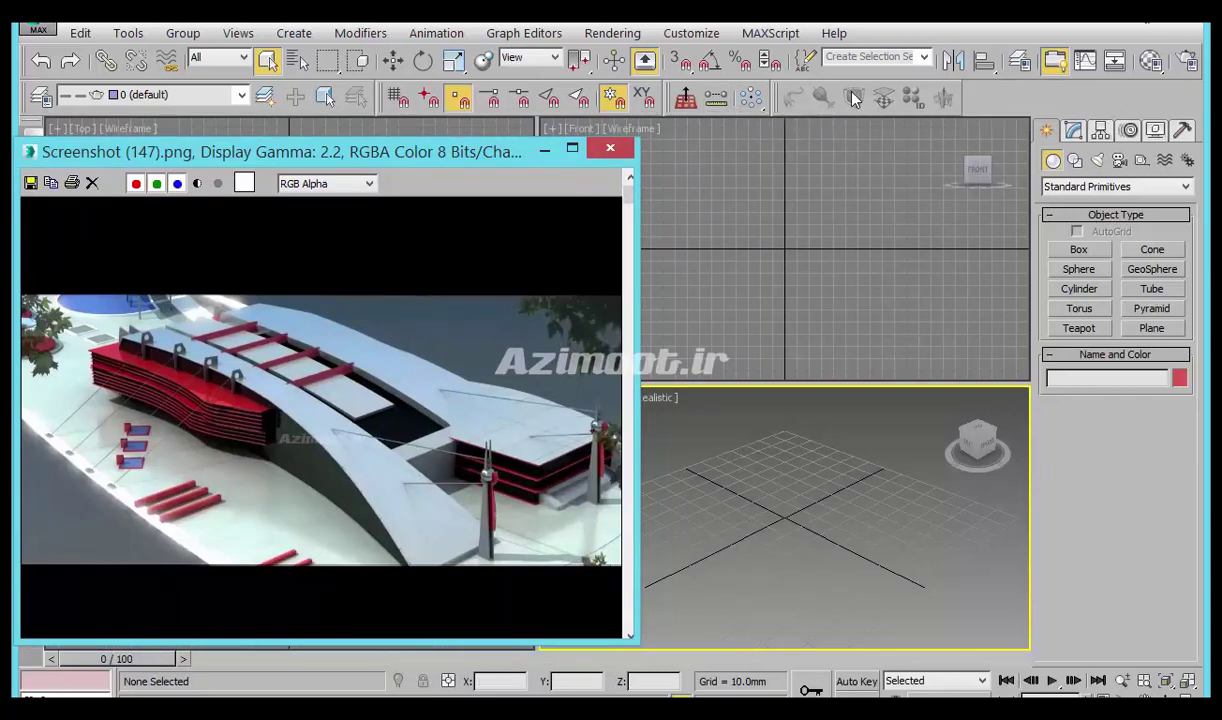
mouse_move(785, 106)
mouse_down()
mouse_move(779, 182)
mouse_move(784, 103)
mouse_up()
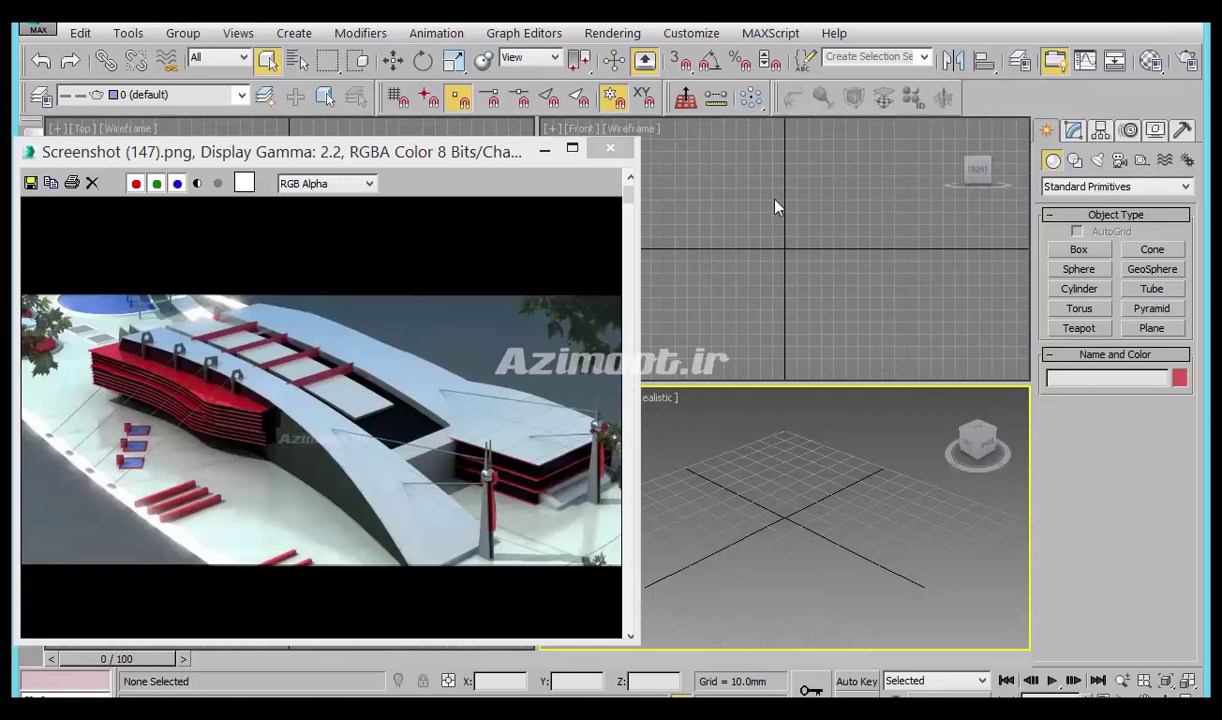
Open Customize User Interface on its Toolbars tab and move the window left.
click(700, 35)
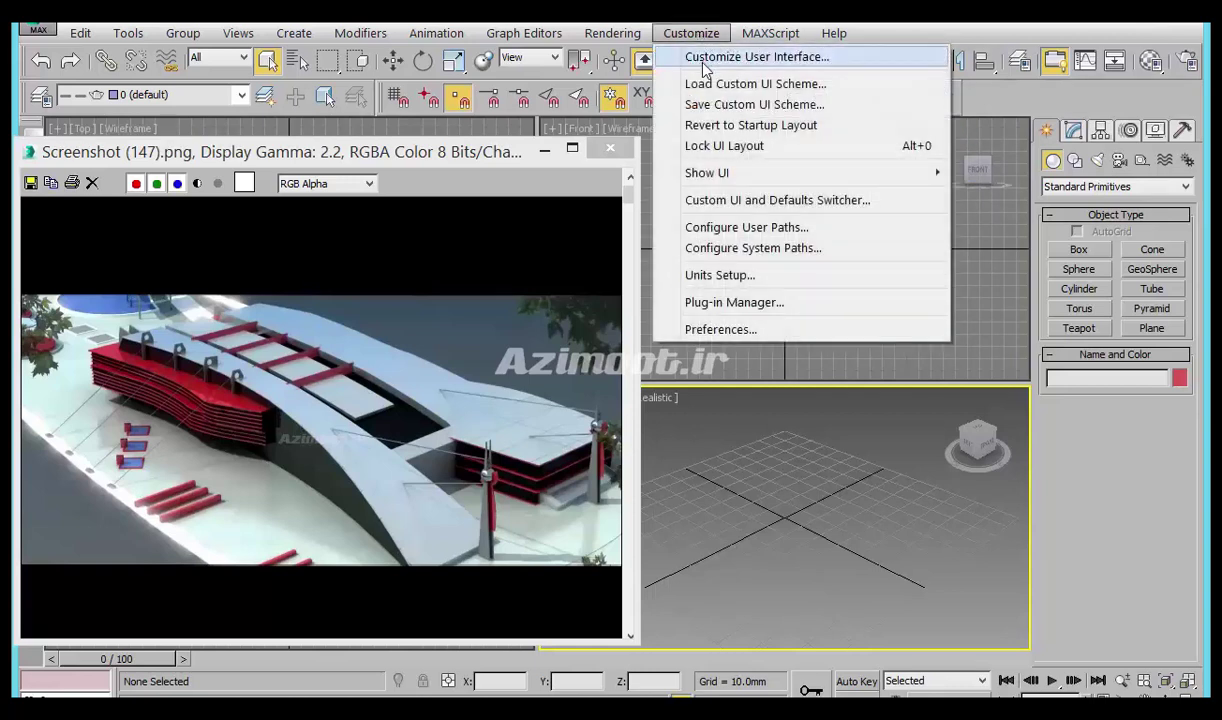
click(704, 58)
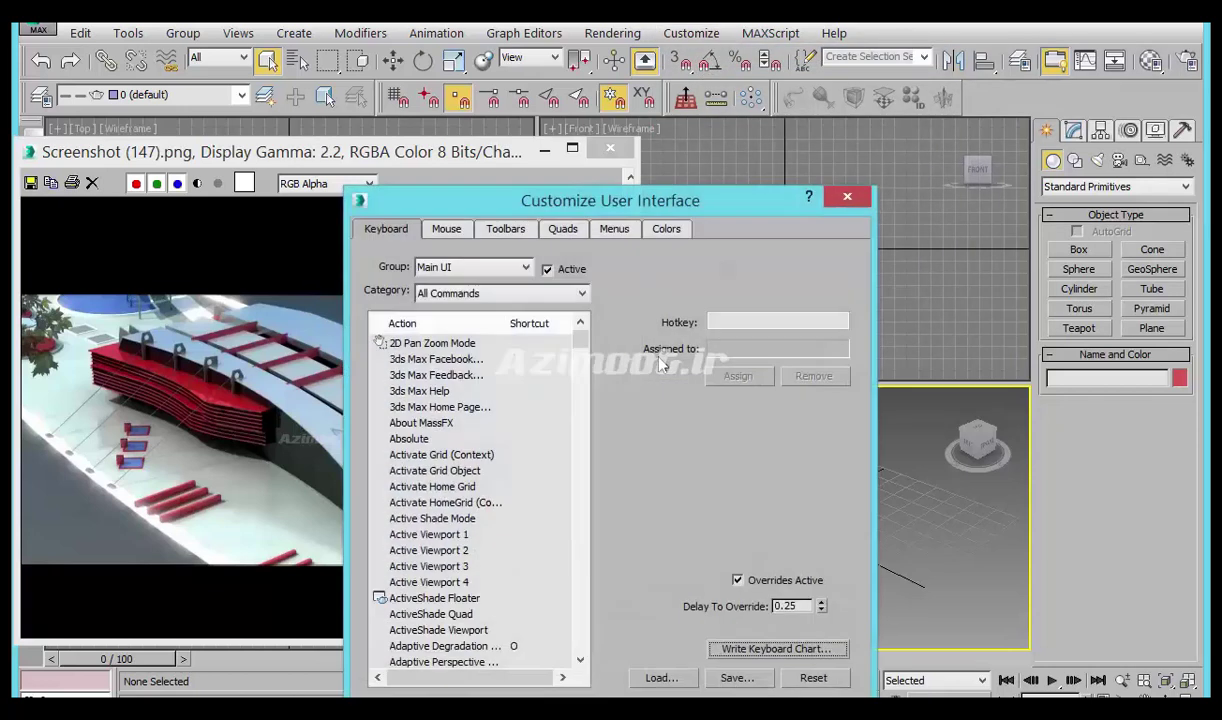
drag(620, 190, 583, 66)
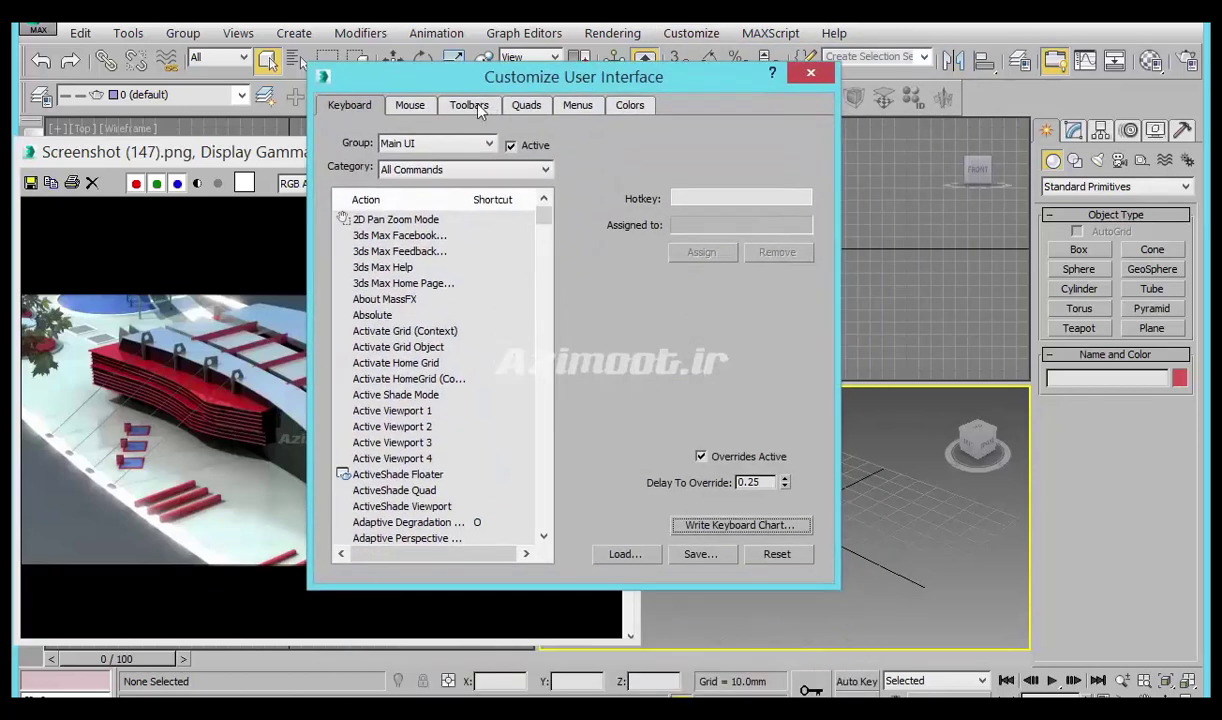
click(479, 107)
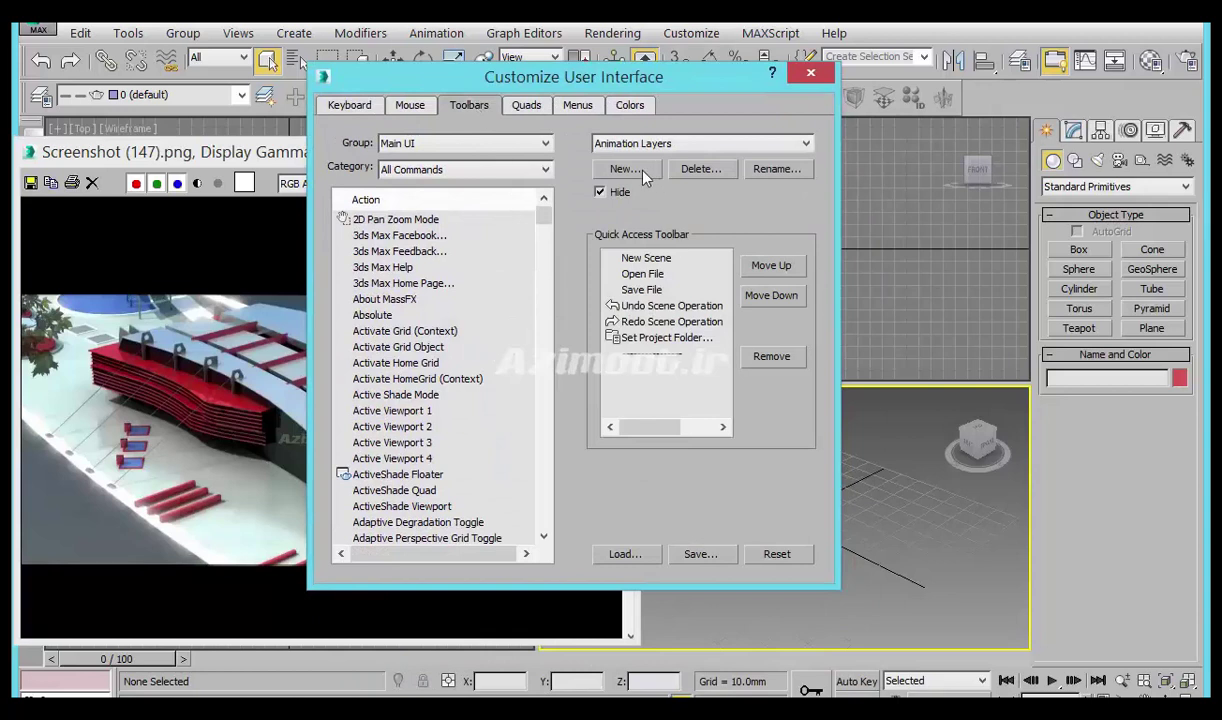
drag(599, 76, 490, 83)
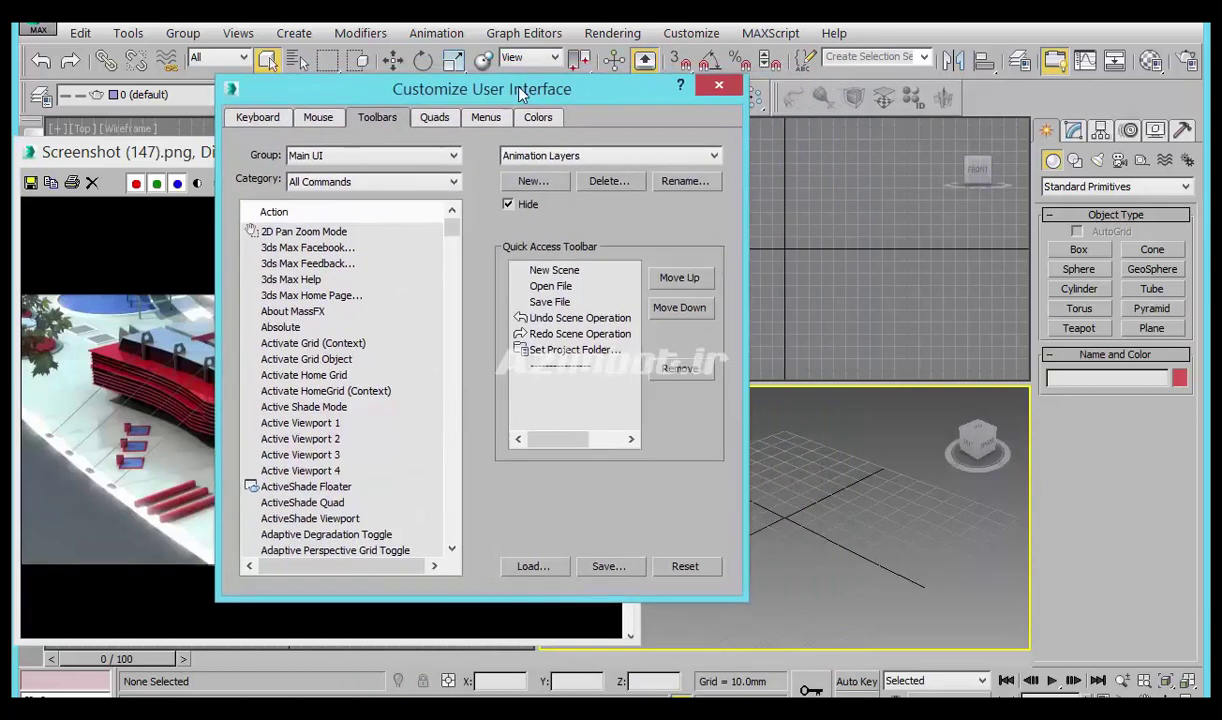
Scroll through the action list to find the Sweep Modifier command.
scroll(333, 368, down, 2)
scroll(333, 368, down, 3)
scroll(305, 403, down, 5)
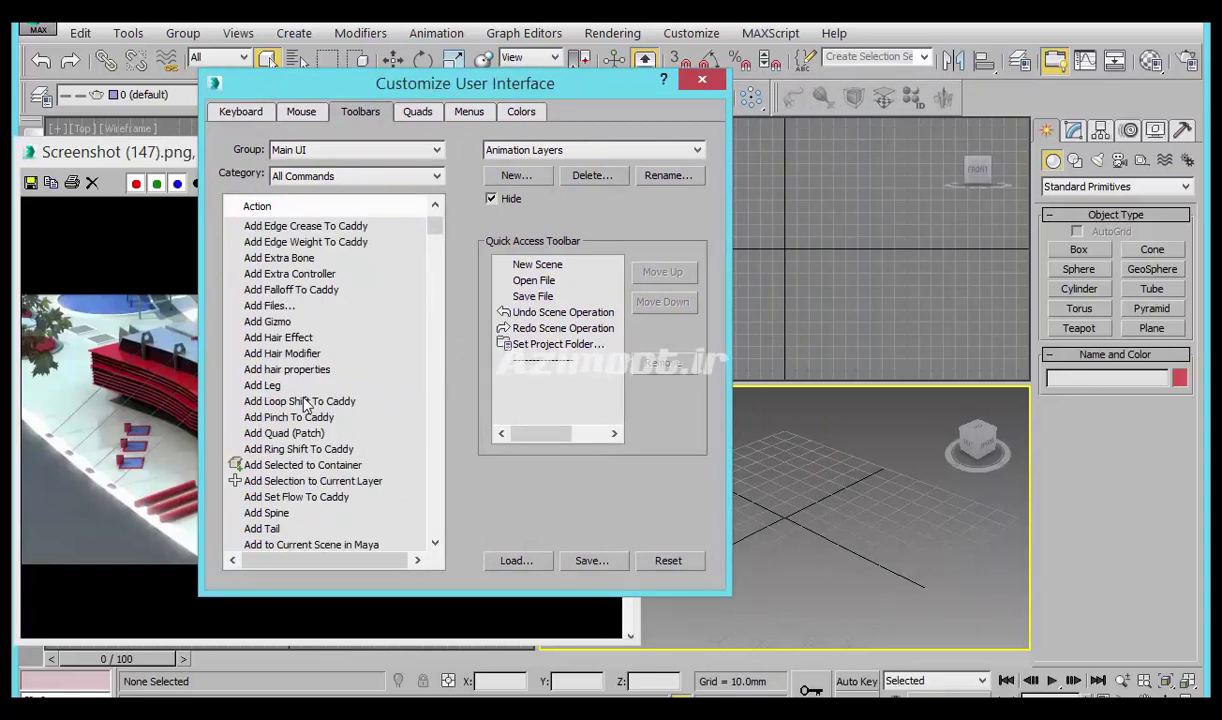
scroll(305, 404, down, 2)
scroll(310, 410, down, 4)
scroll(310, 410, down, 1)
scroll(347, 437, down, 5)
drag(428, 236, 453, 360)
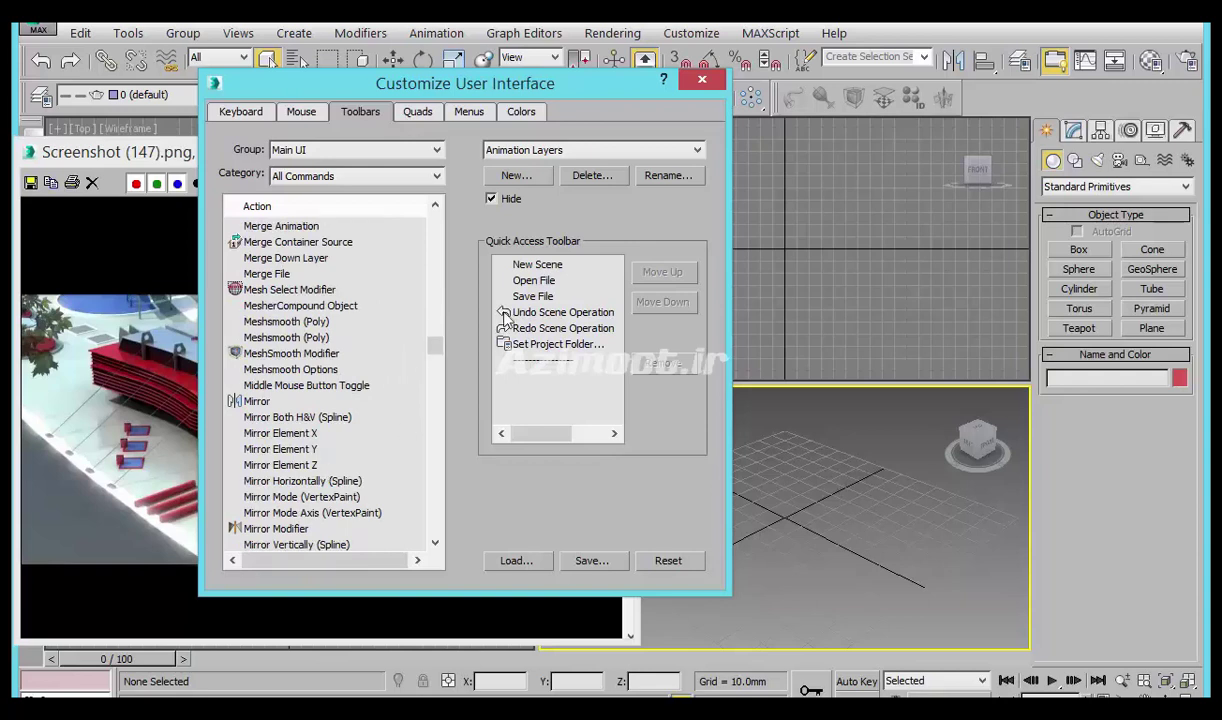
mouse_move(437, 352)
mouse_down()
mouse_move(437, 432)
mouse_move(380, 430)
mouse_up()
click(313, 418)
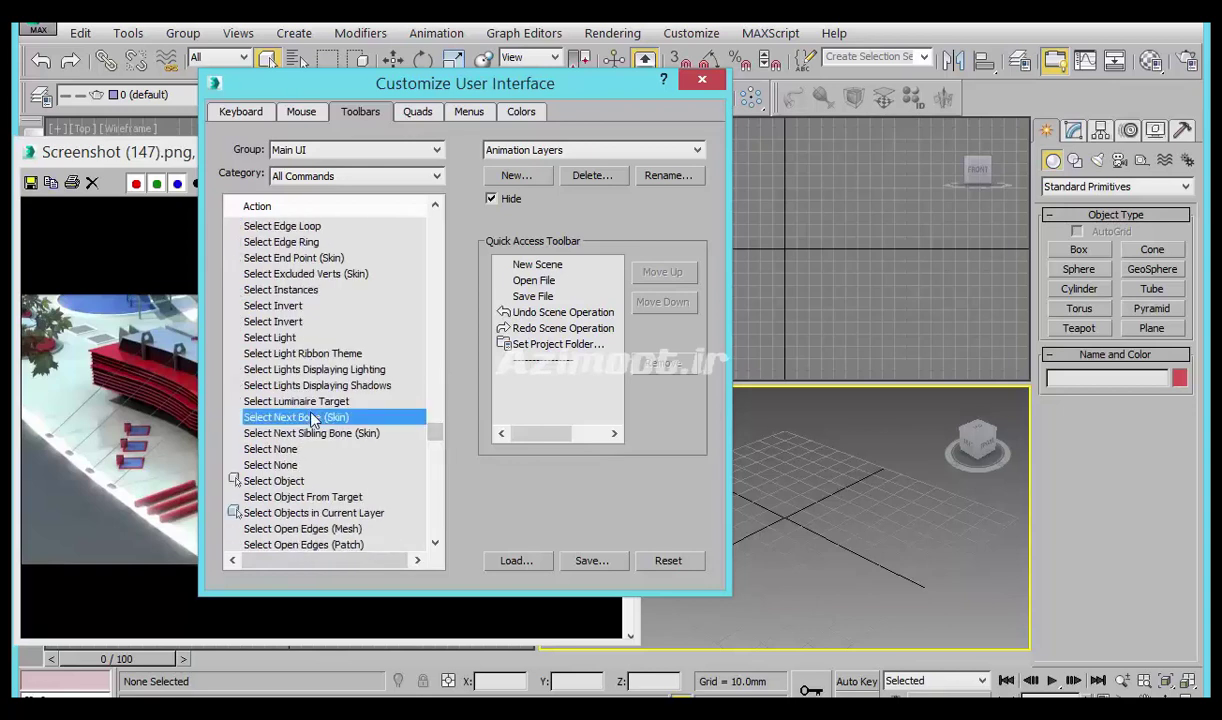
scroll(330, 440, down, 5)
scroll(400, 425, down, 5)
scroll(420, 430, down, 5)
mouse_move(435, 450)
mouse_down()
mouse_move(439, 488)
mouse_move(436, 471)
mouse_up()
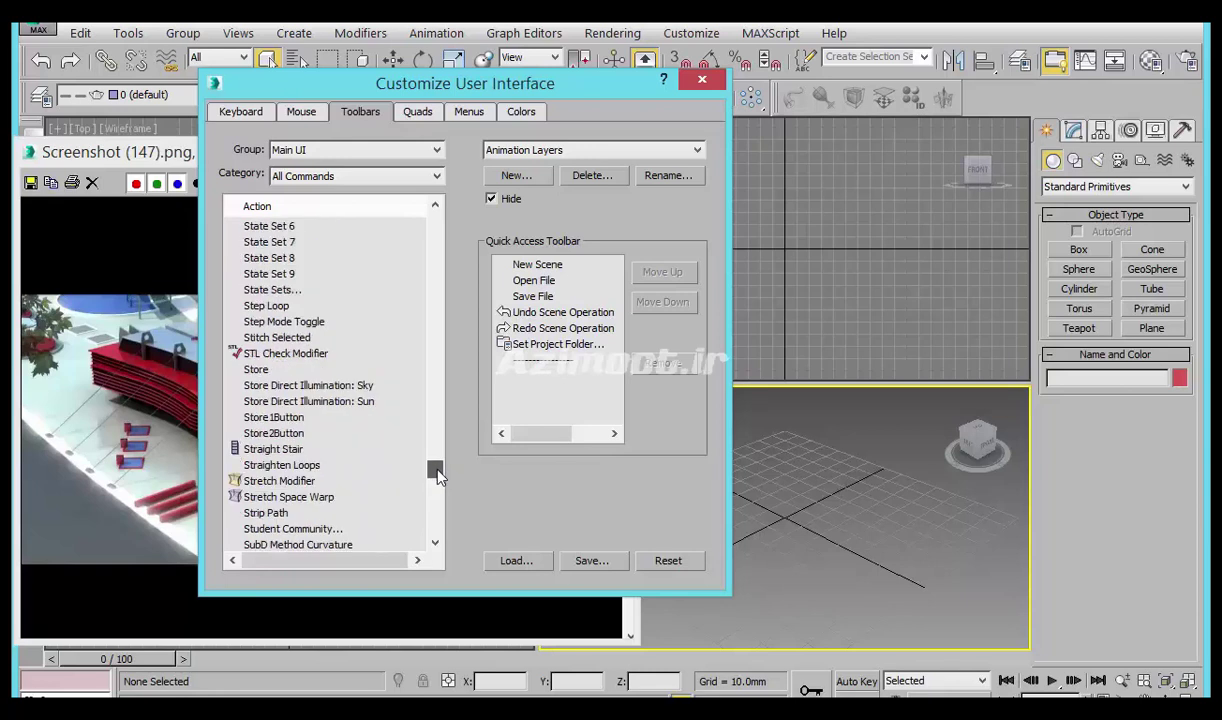
click(269, 434)
scroll(310, 500, up, 1)
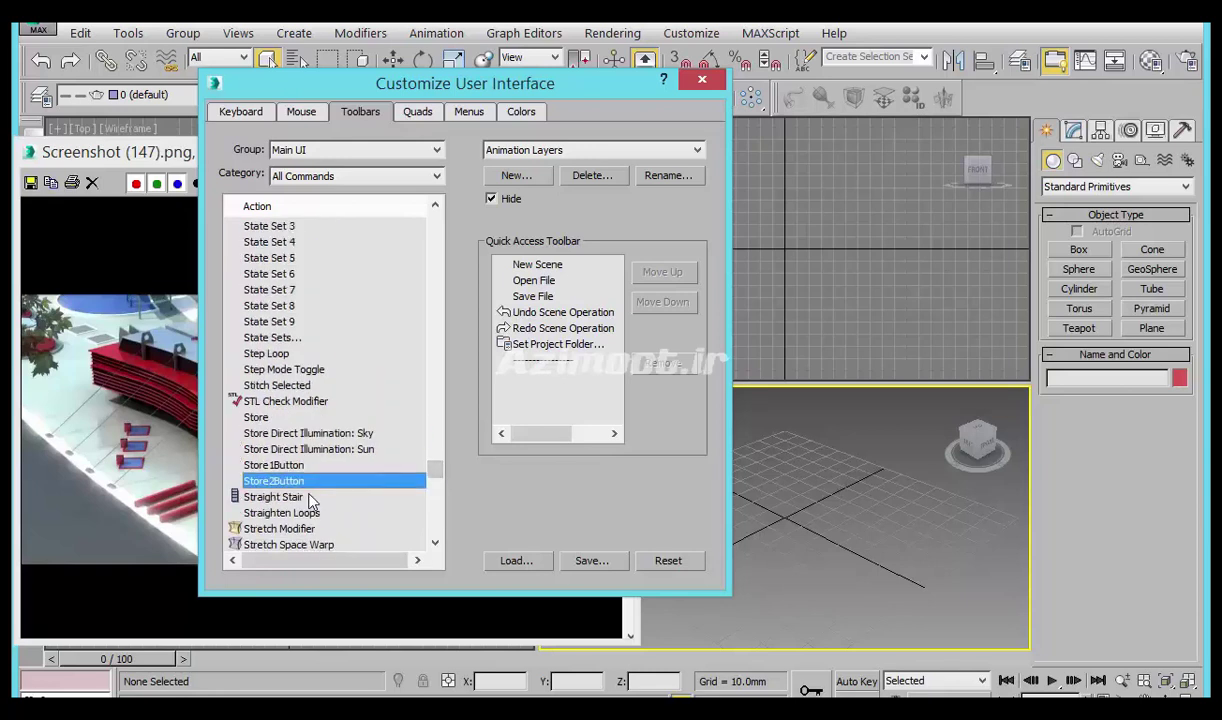
scroll(311, 495, down, 3)
scroll(330, 468, down, 2)
scroll(345, 400, down, 3)
scroll(360, 367, down, 3)
scroll(360, 367, down, 3)
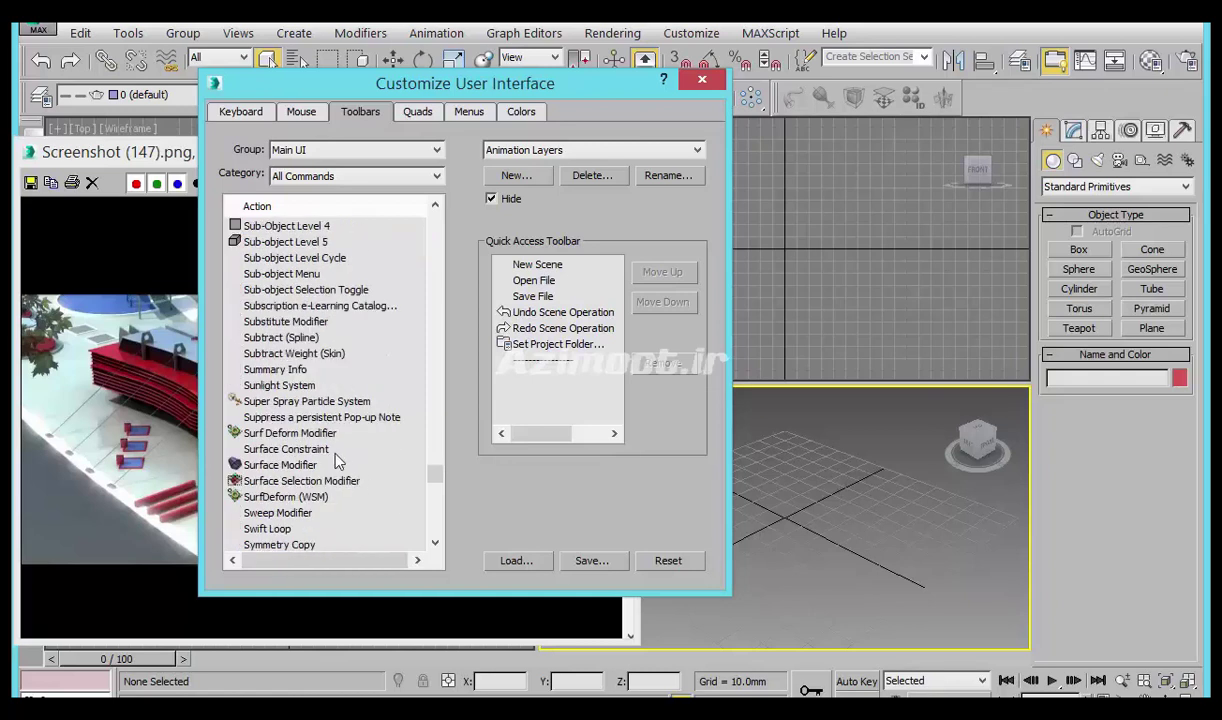
Add a Sweep Modifier button to the toolbar and save the layout as Workspace1__usersave.cuix.
click(286, 514)
mouse_move(313, 520)
mouse_down()
mouse_move(781, 316)
mouse_move(812, 100)
mouse_up()
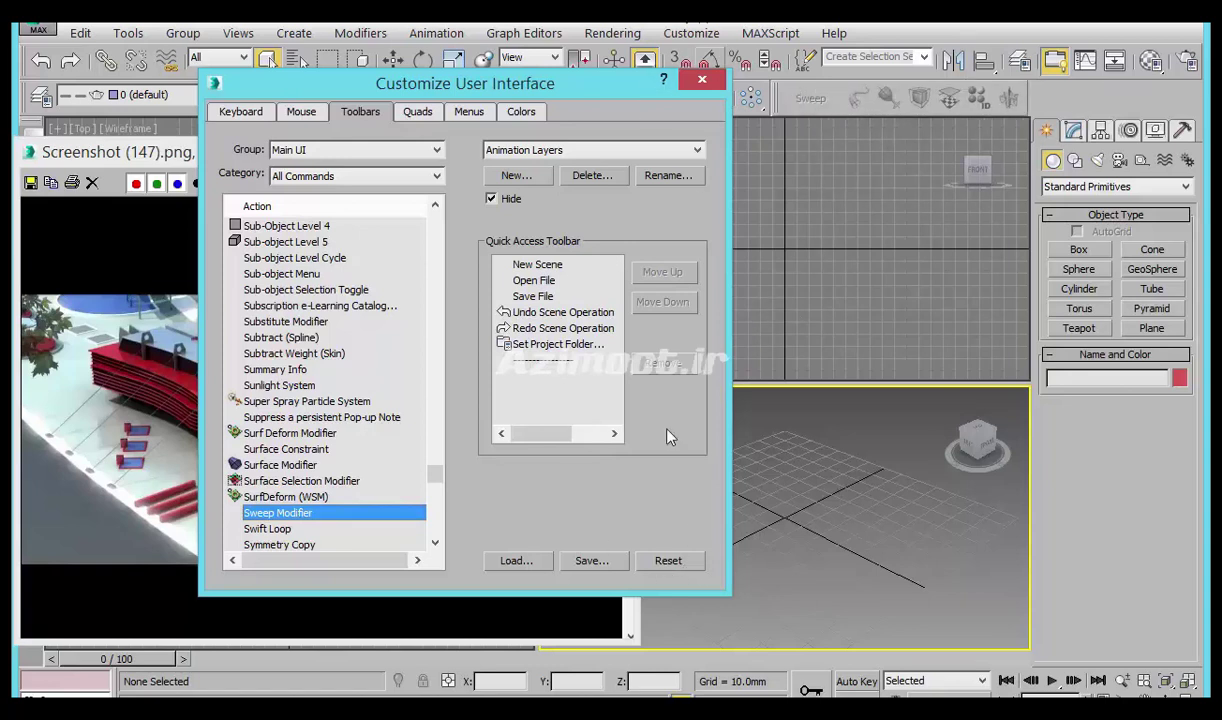
click(590, 564)
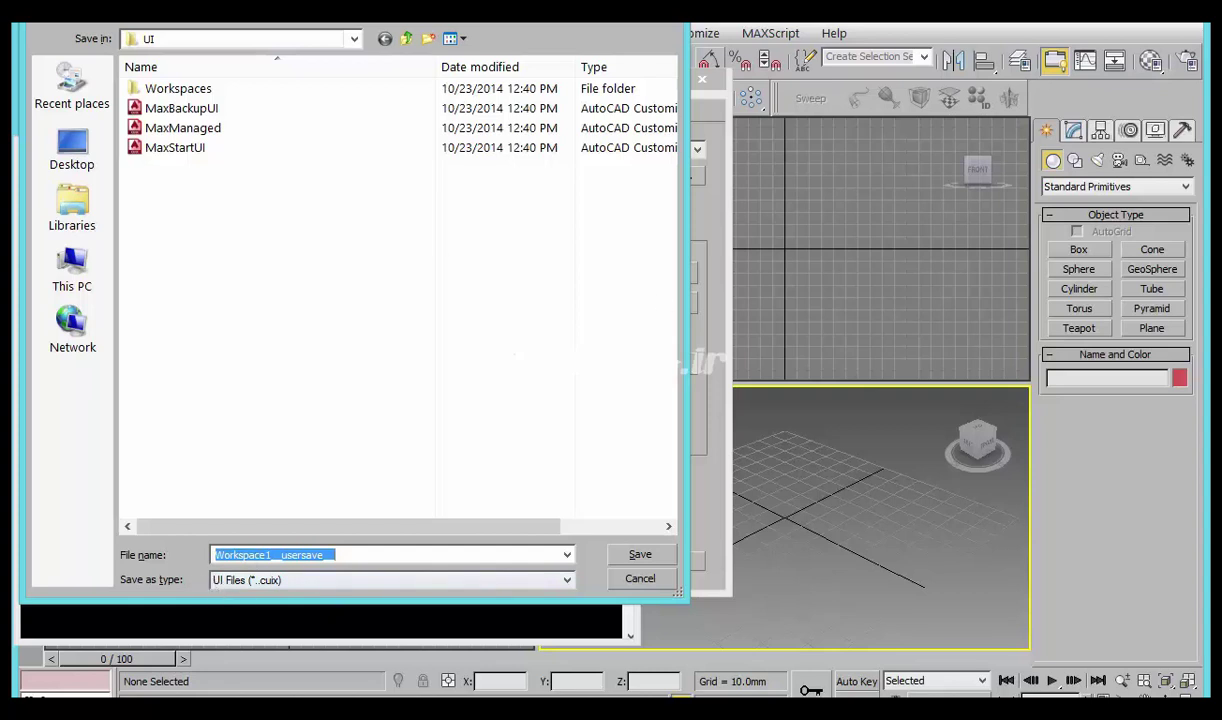
Close the save and Customize UI windows, and shrink the reference image to the upper left.
click(640, 554)
click(690, 78)
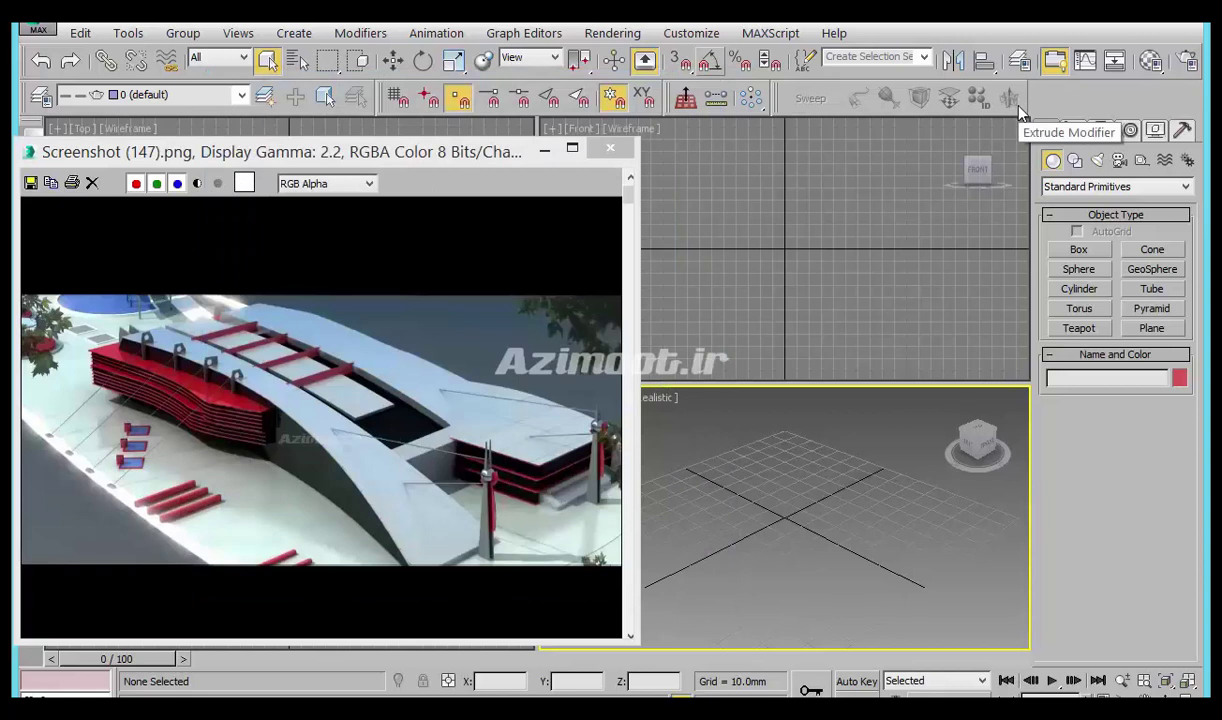
drag(628, 145, 355, 235)
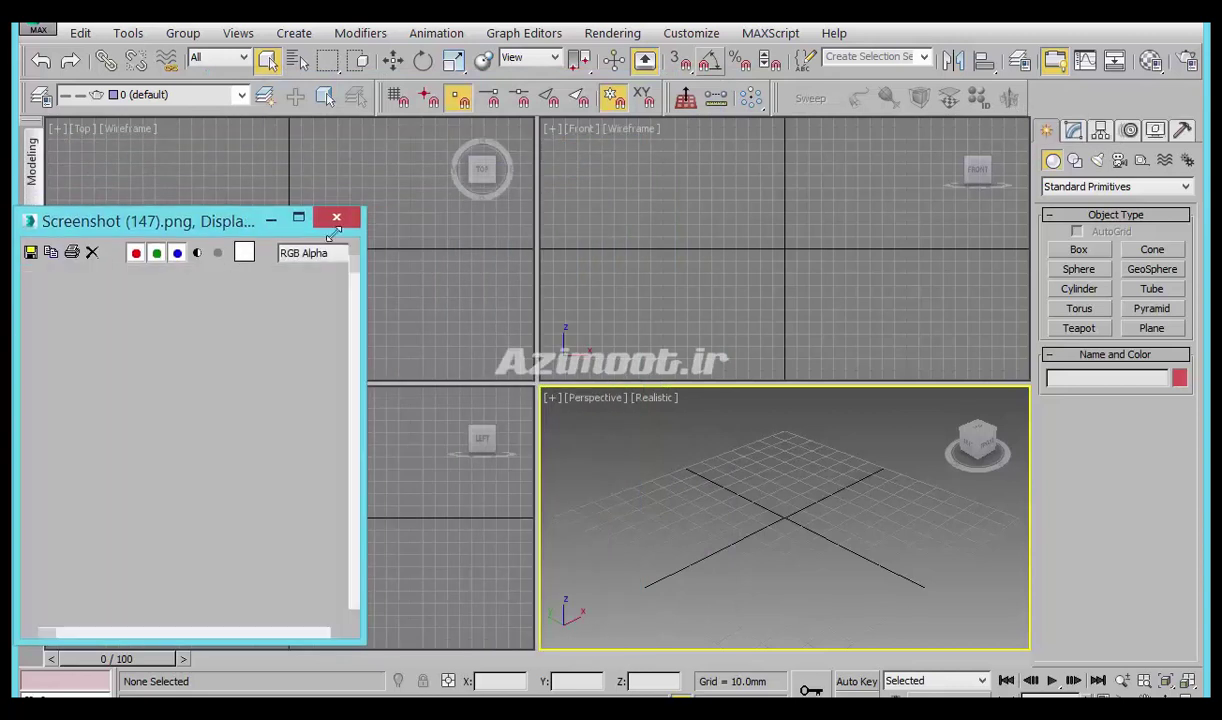
mouse_move(212, 248)
mouse_down()
mouse_move(378, 98)
mouse_move(265, 88)
mouse_up()
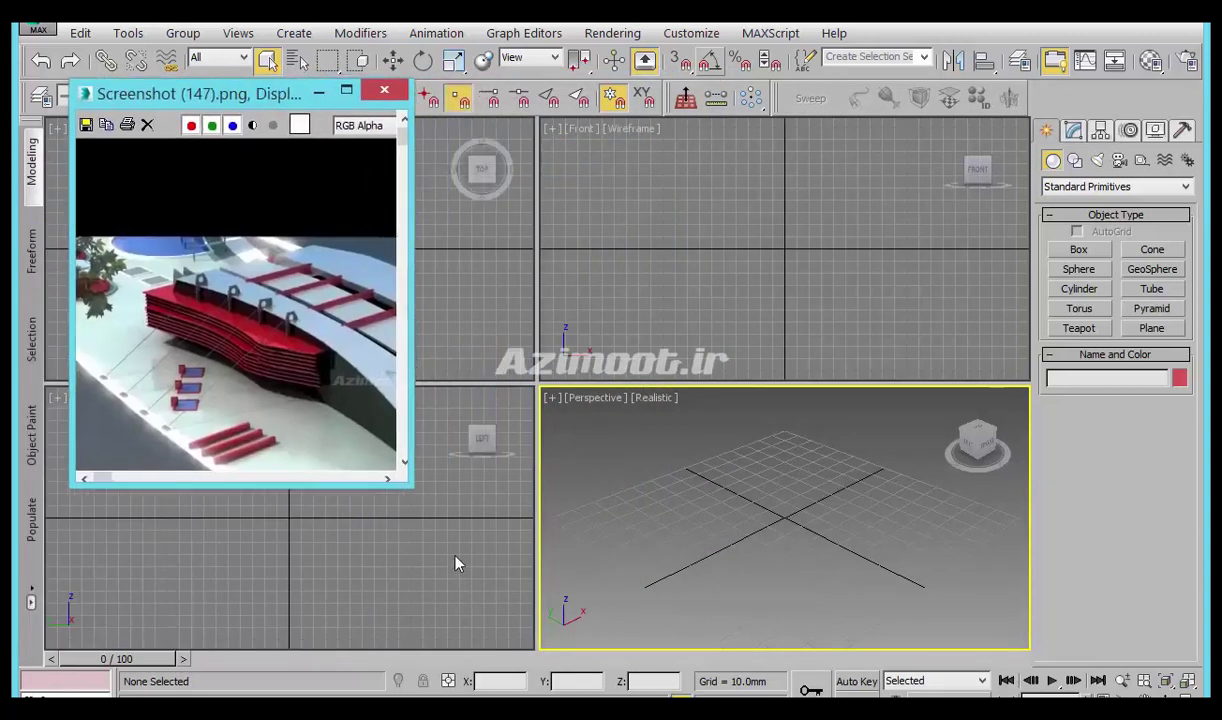
scroll(237, 350, down, 2)
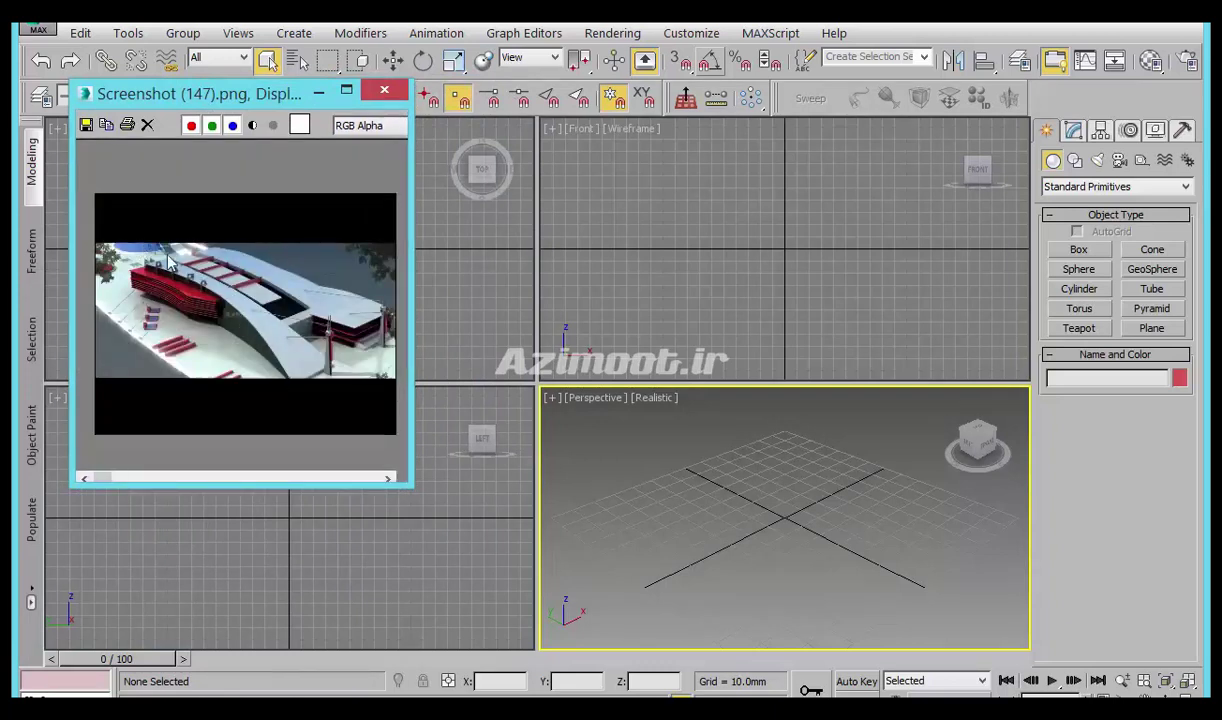
Maximise a single viewport with Alt+W and switch it to the Front view.
click(768, 549)
key(alt+w)
middle_drag(718, 507, 741, 494)
key(f)
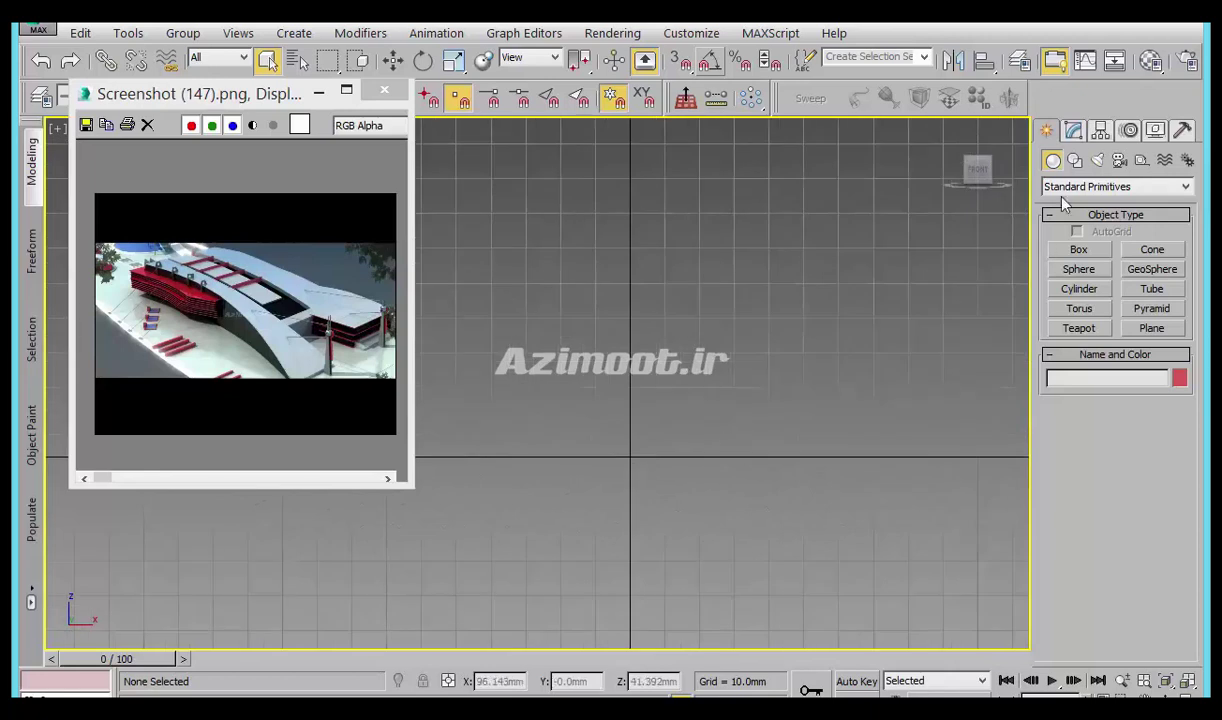
Draw a two-point slanted line with corner vertices, left of the grid centre.
click(1074, 160)
click(1080, 264)
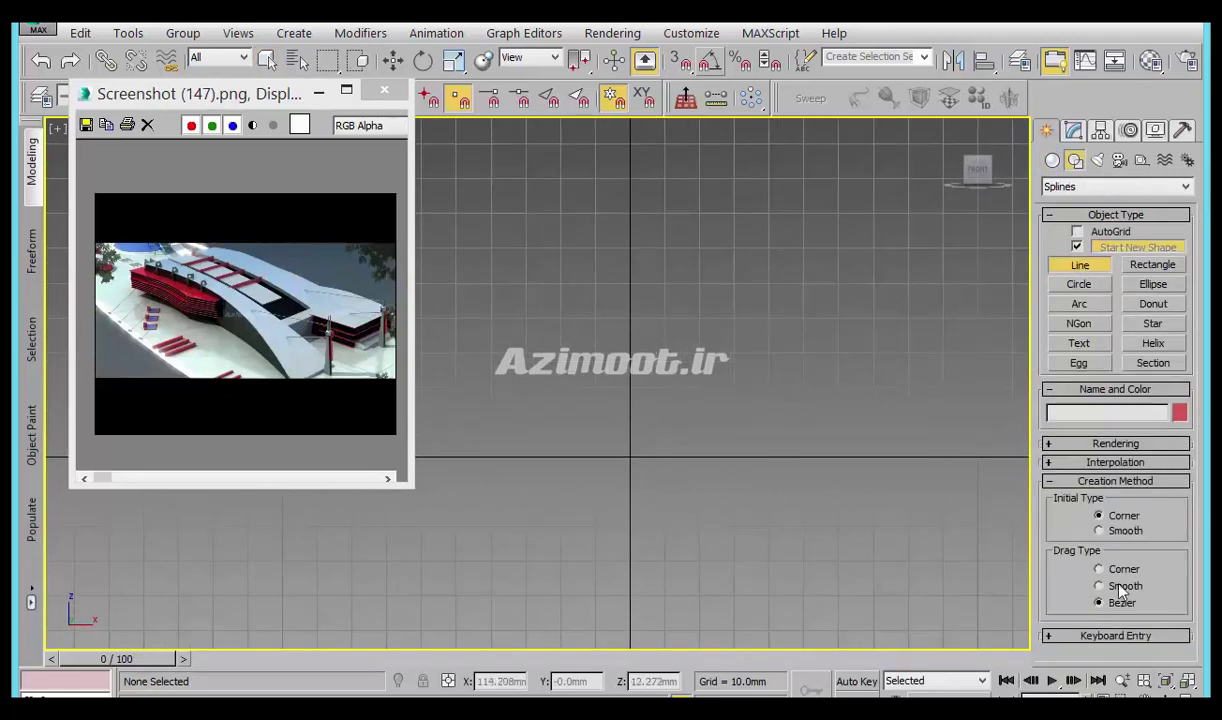
click(1111, 570)
click(469, 458)
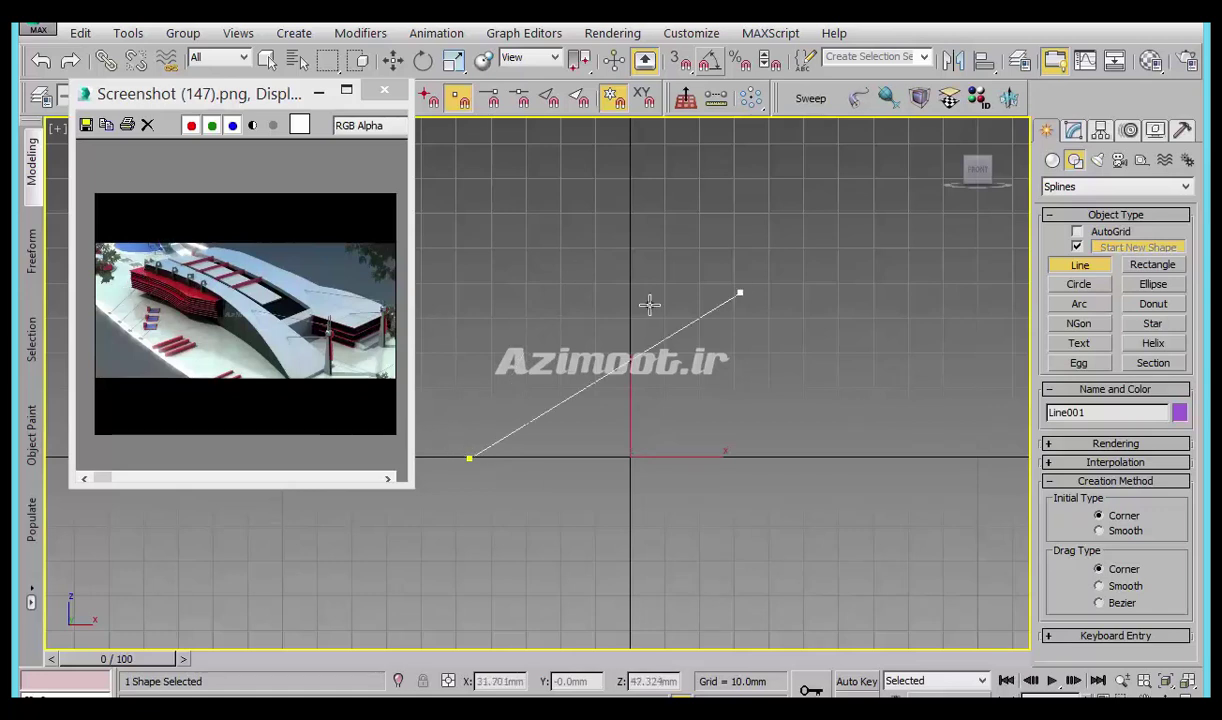
click(541, 285)
right_click(633, 341)
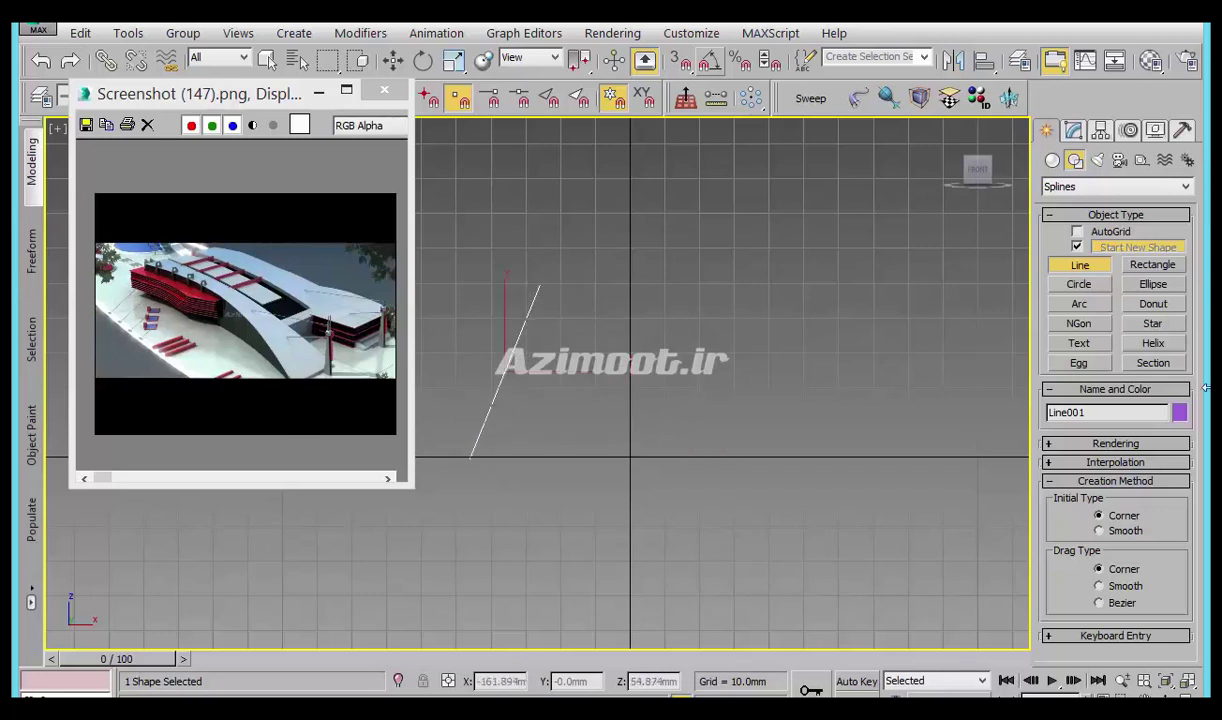
Draw Arc001 (radius 446.775mm) from the line's top end, curving down to the right.
click(1094, 306)
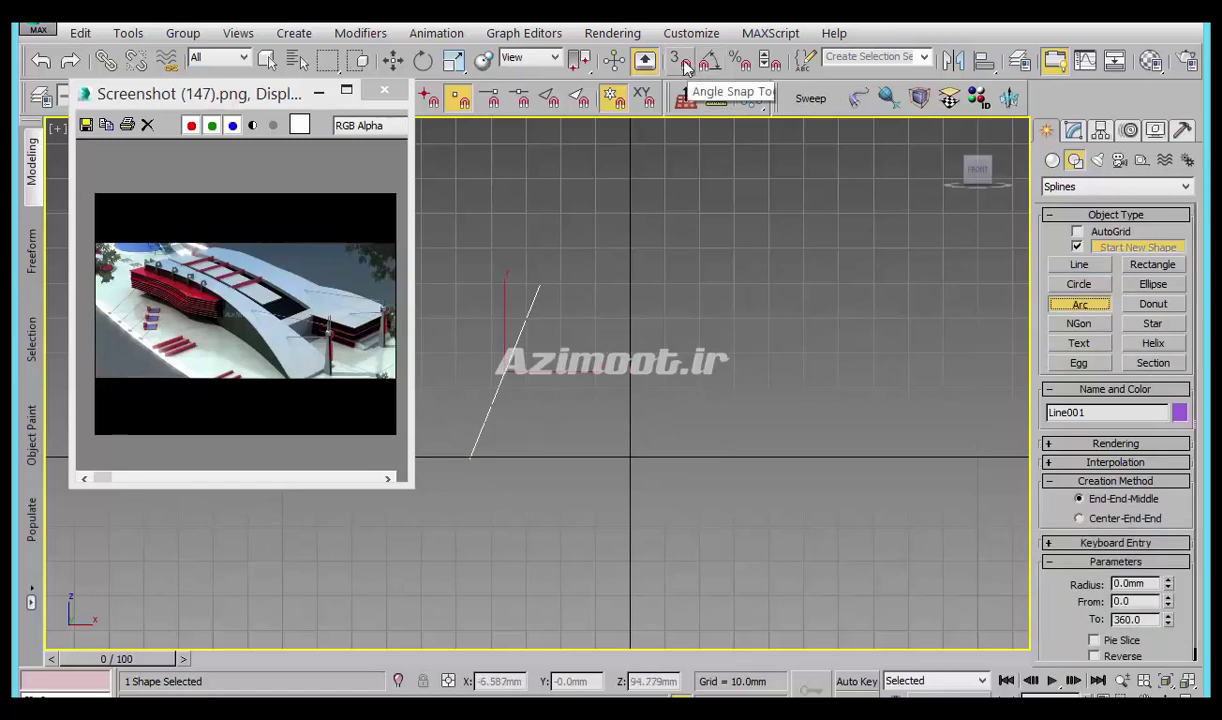
drag(541, 285, 873, 457)
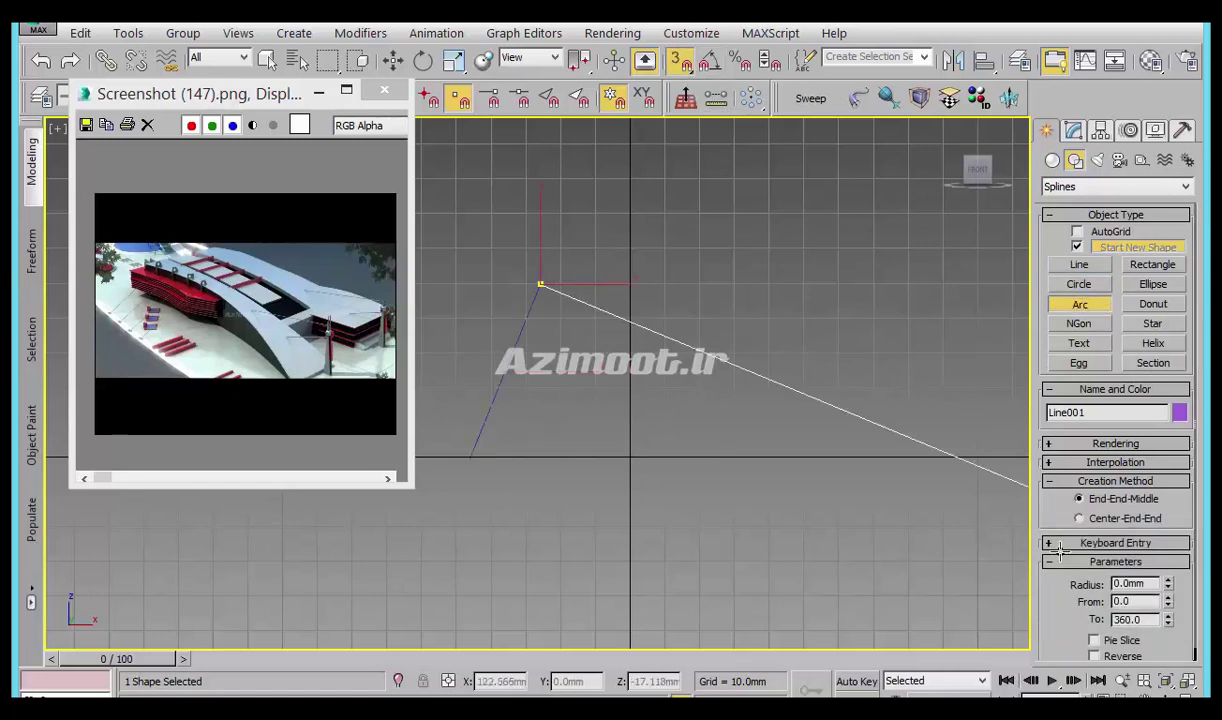
scroll(687, 525, down, 4)
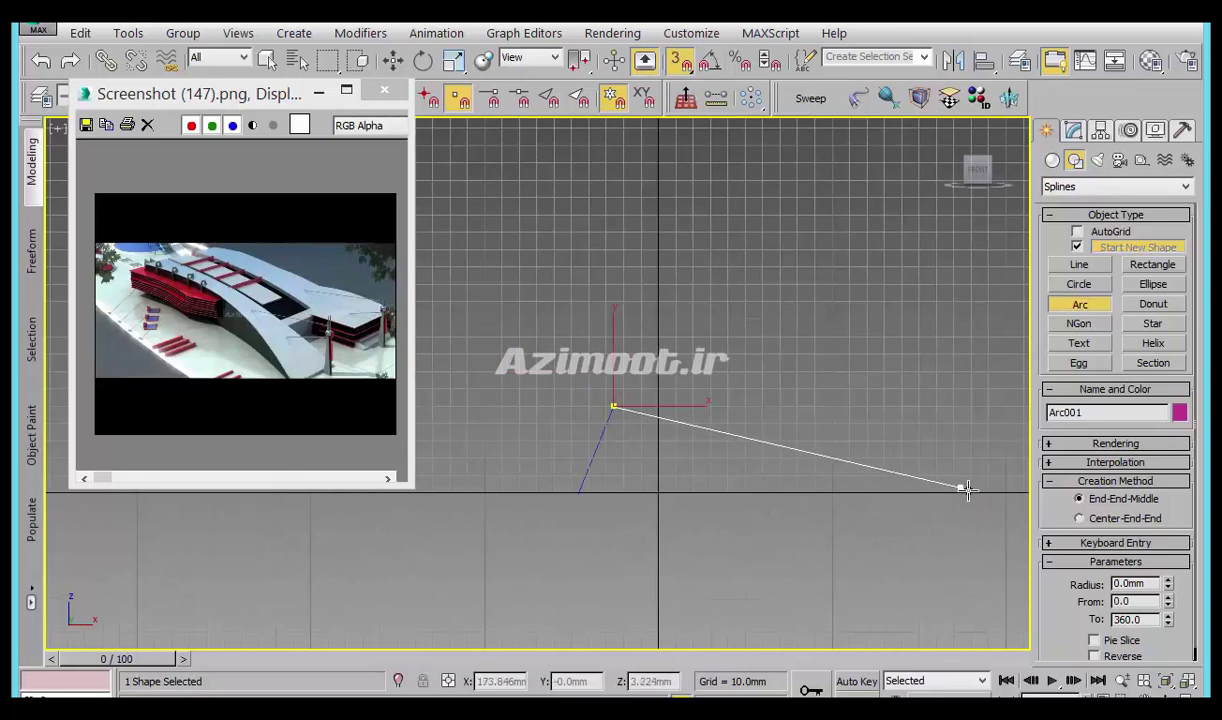
drag(970, 492, 970, 492)
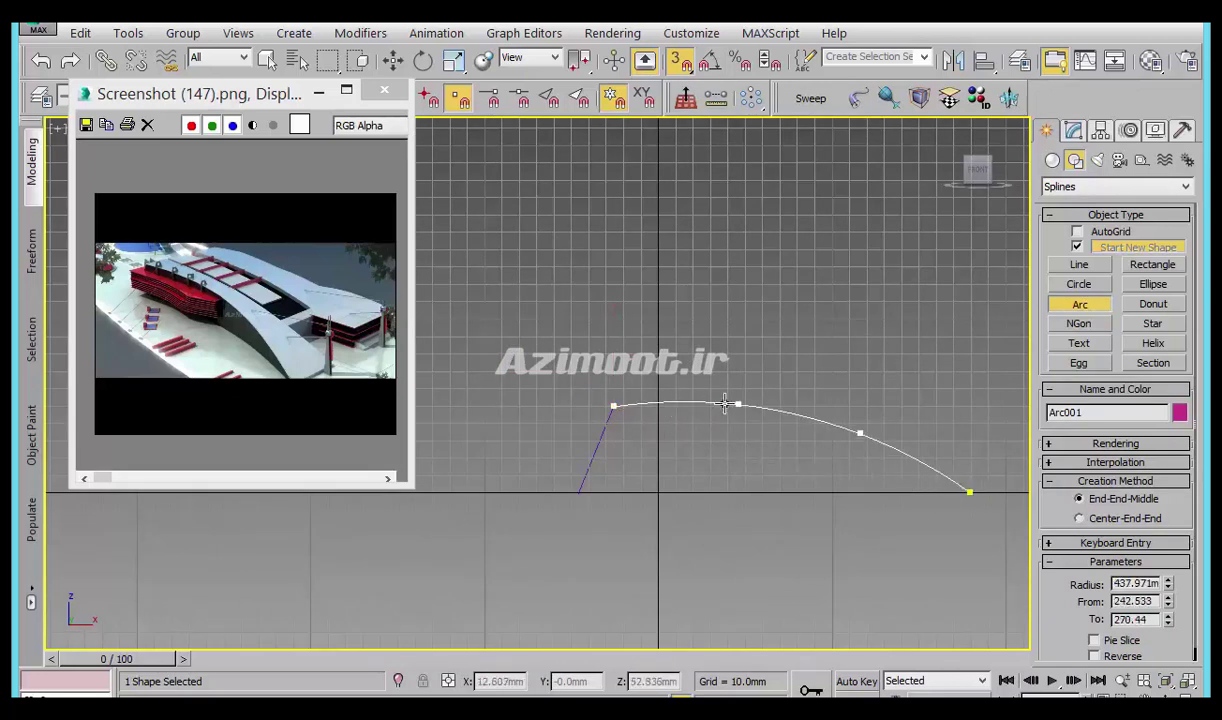
scroll(640, 437, up, 2)
scroll(597, 447, up, 2)
mouse_move(613, 440)
alt+middle_down()
mouse_move(624, 416)
mouse_move(636, 428)
alt+middle_up()
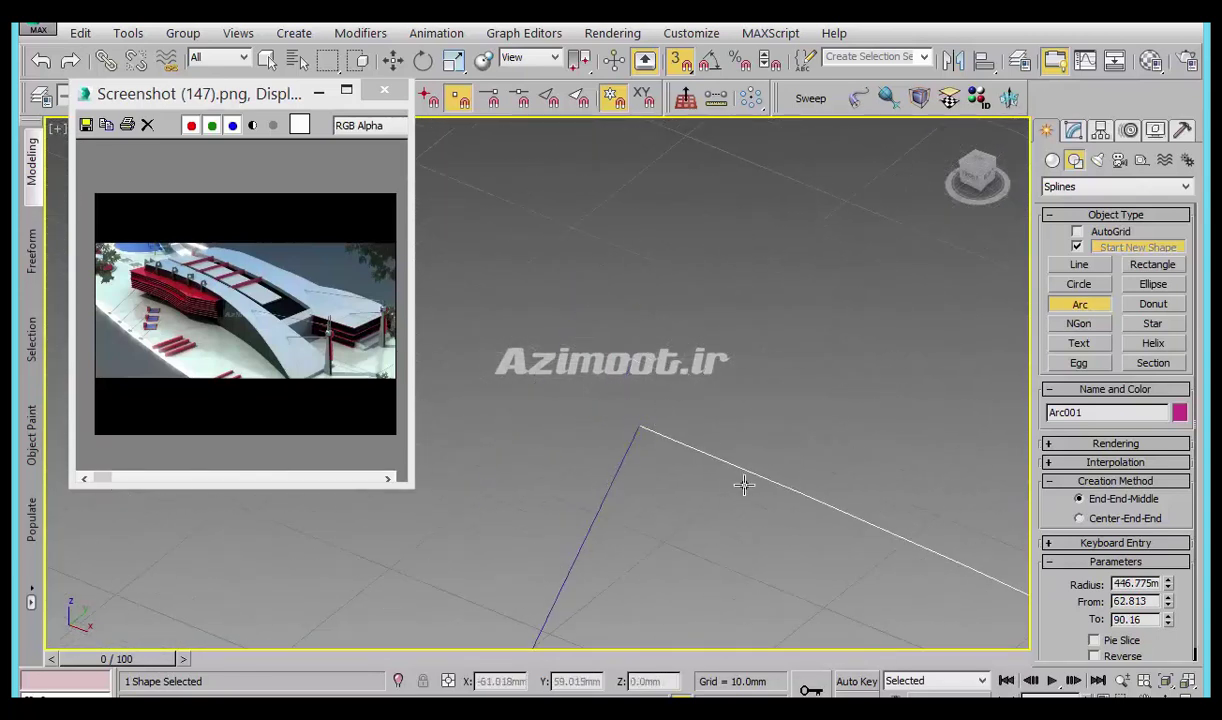
Convert Arc001 to an Editable Spline and attach the slanted line to it.
right_click(975, 143)
click(1073, 131)
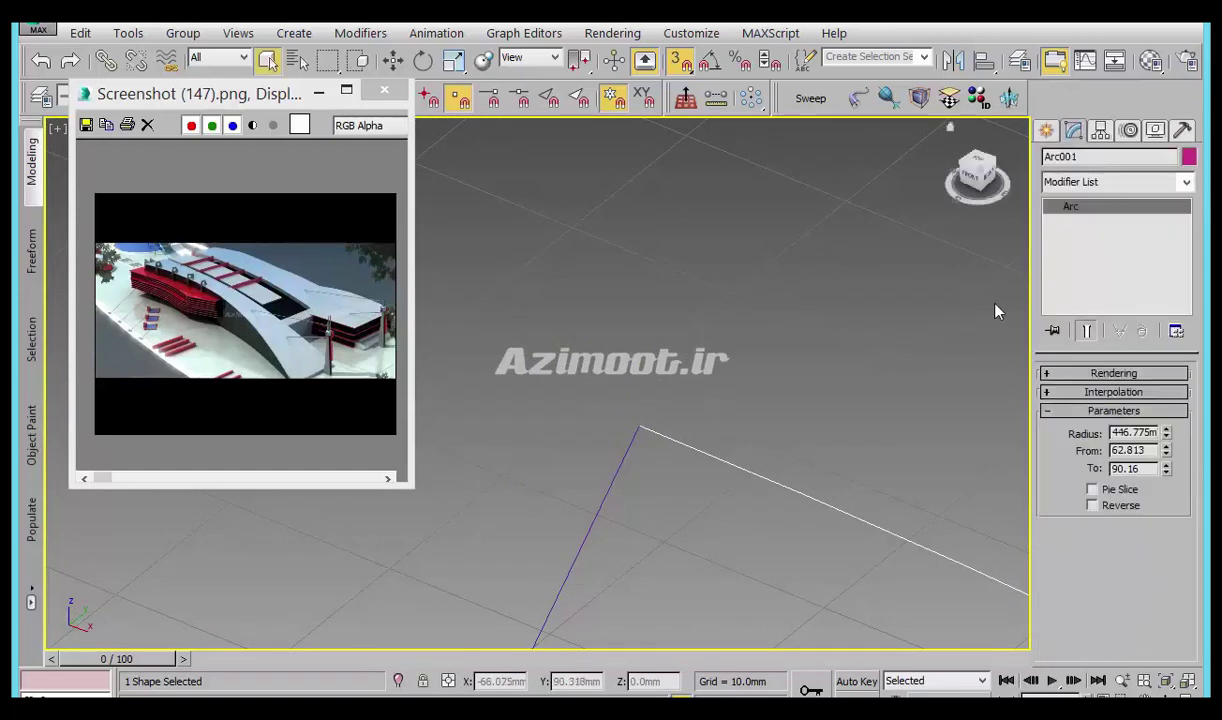
right_click(1074, 212)
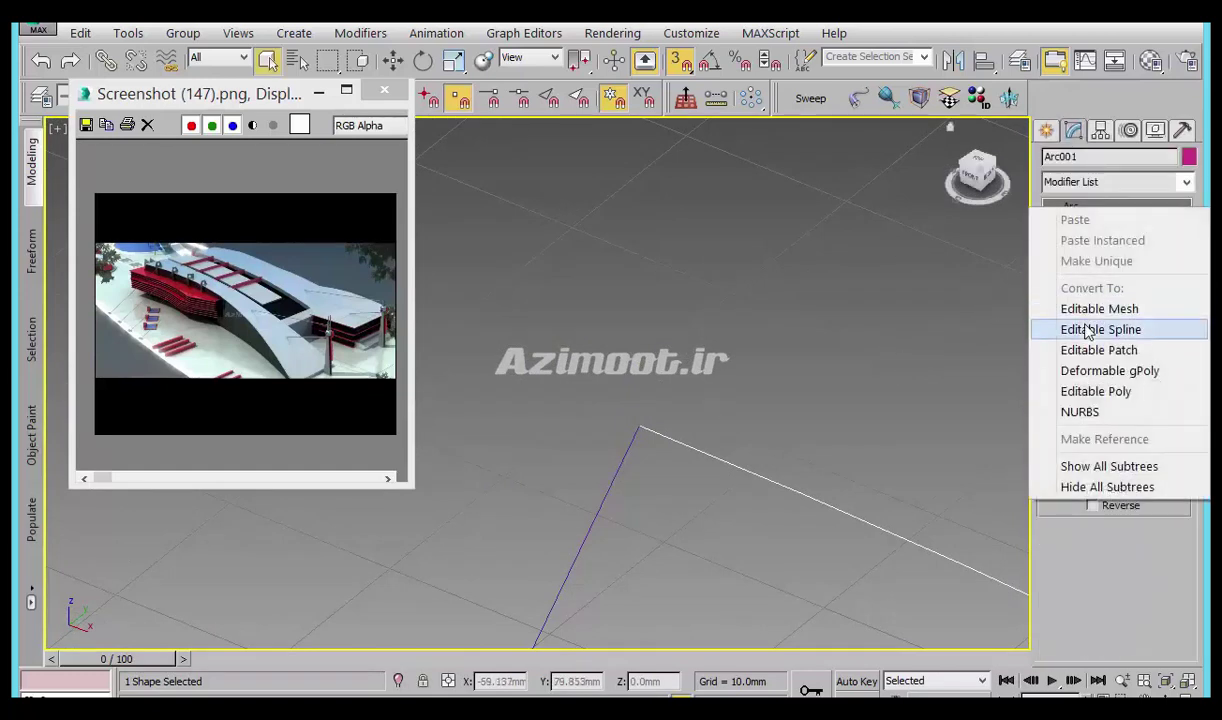
click(1083, 328)
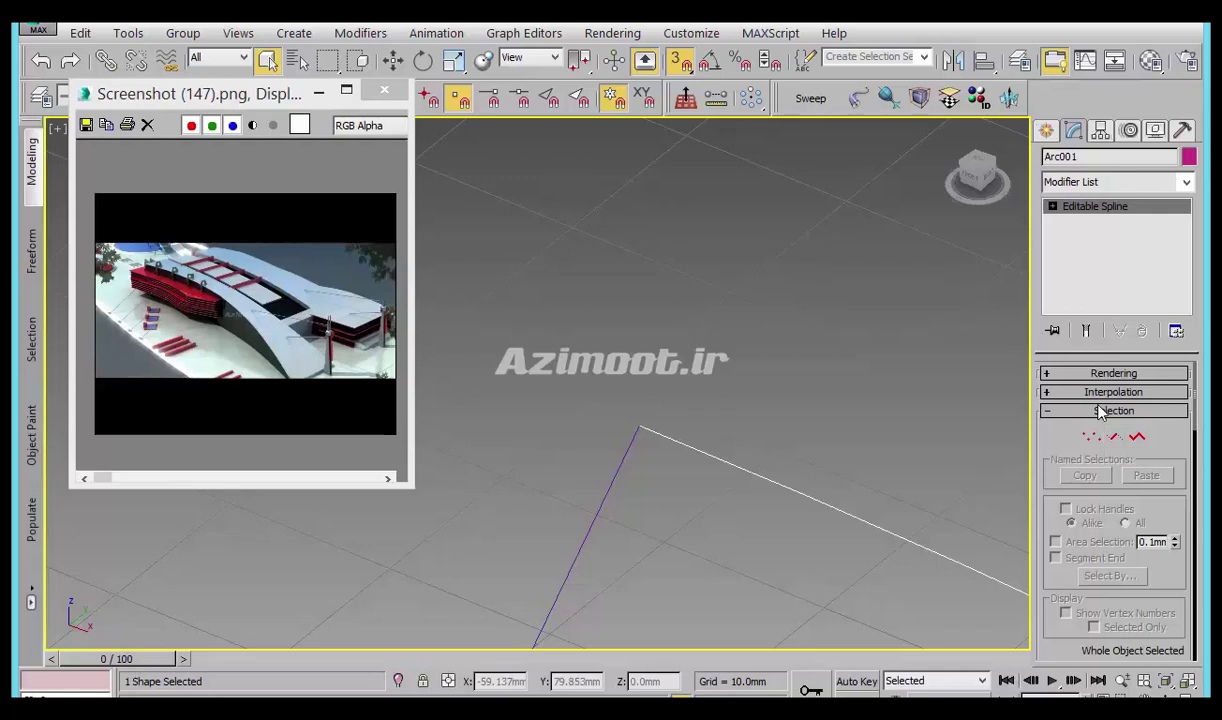
click(1076, 547)
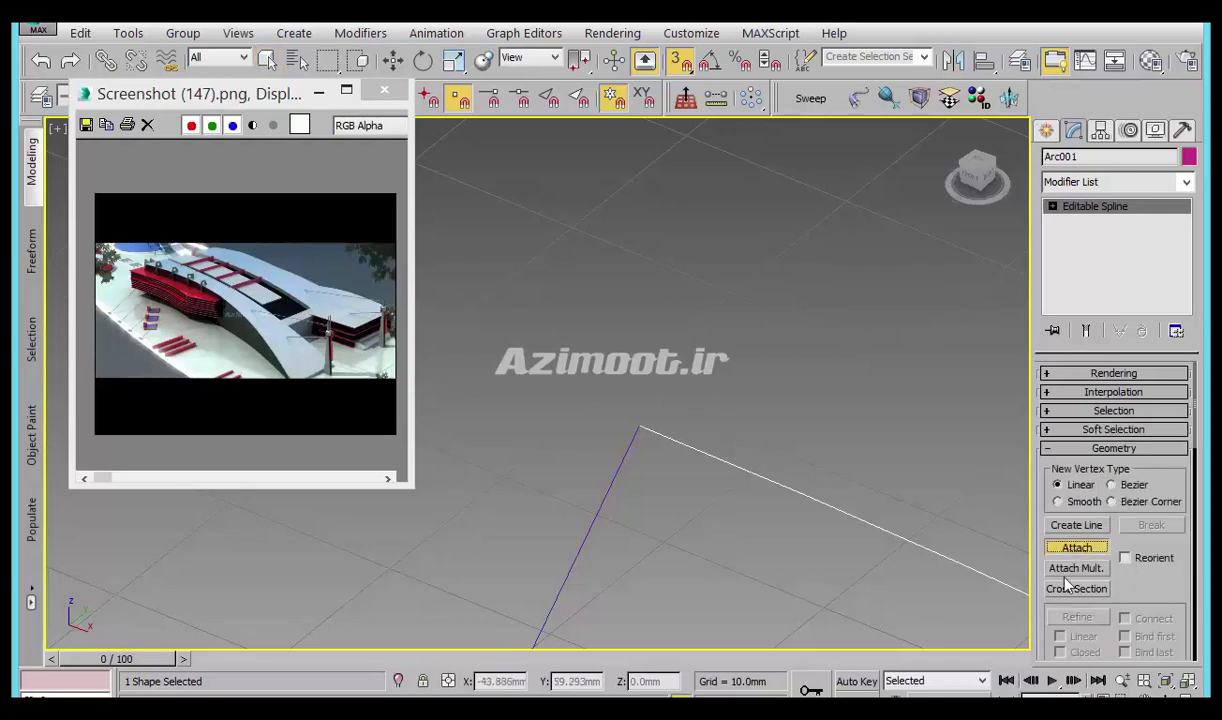
click(611, 486)
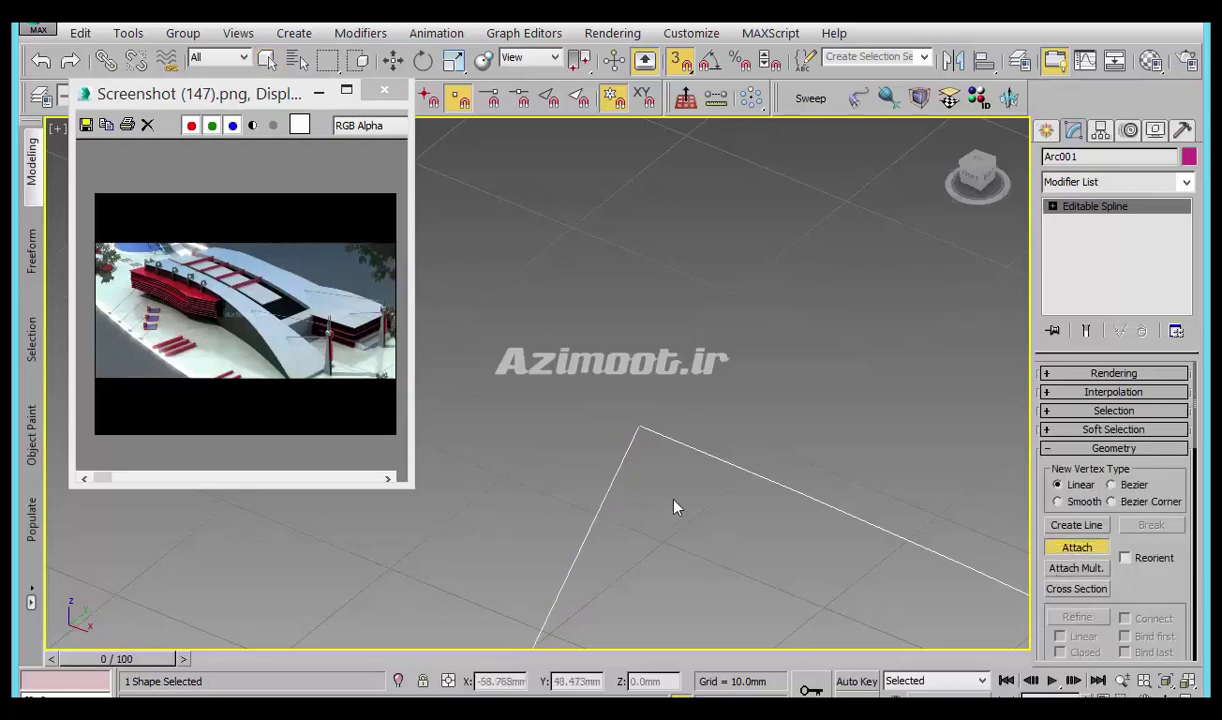
right_click(674, 505)
Select the shared top vertex, then select the roof curve at Spline level.
click(1052, 206)
click(1087, 221)
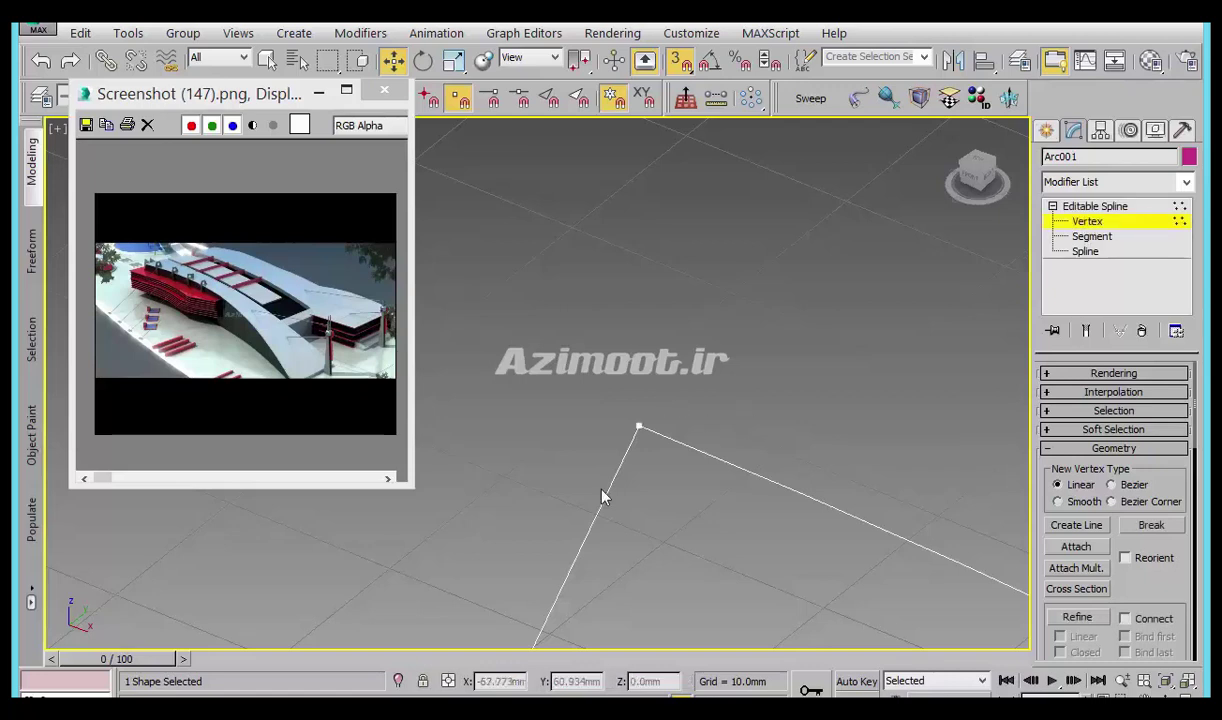
click(638, 427)
scroll(1158, 591, down, 5)
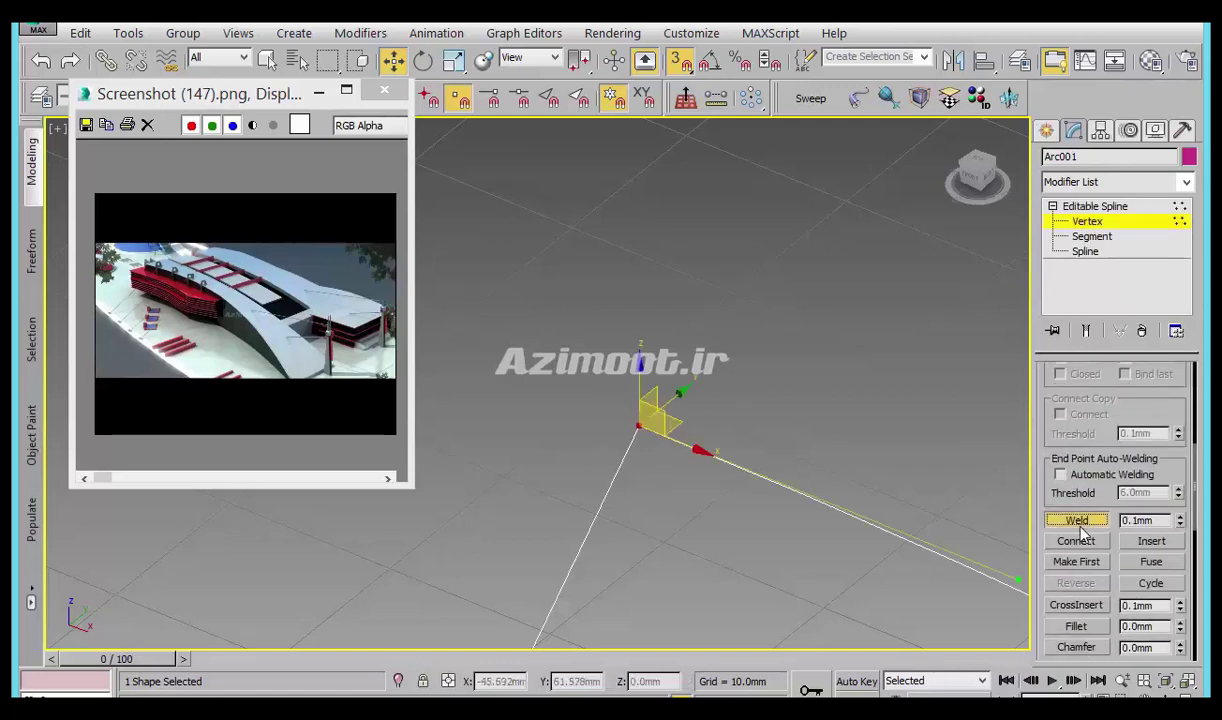
alt+middle_drag(526, 398, 616, 398)
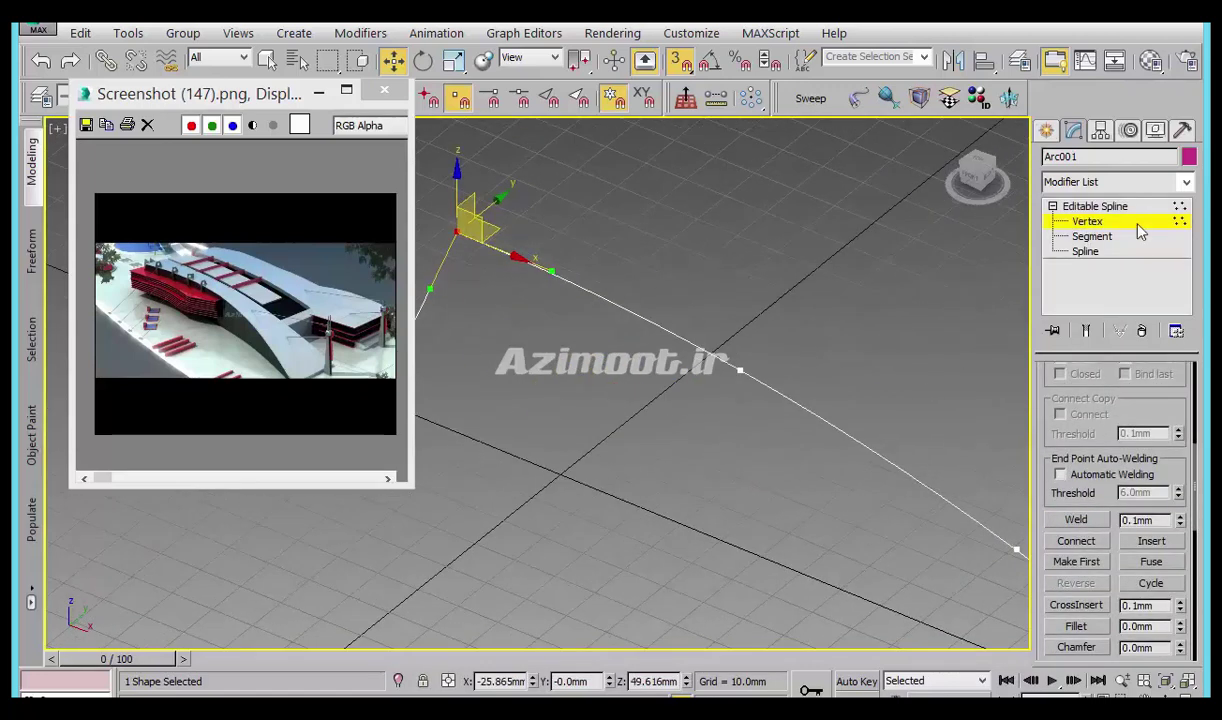
click(1085, 251)
drag(887, 344, 780, 548)
In Front view with snaps off, outline the roof spline into a thin doubled profile.
key(f)
scroll(783, 556, up, 2)
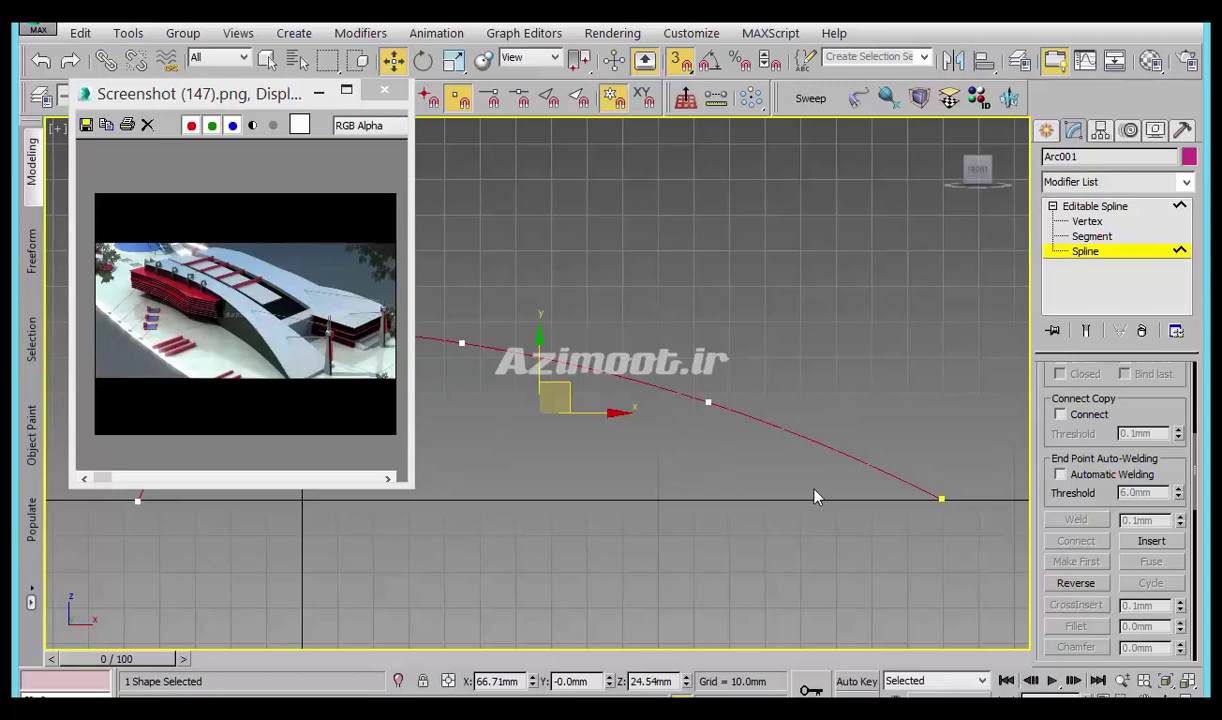
middle_drag(815, 497, 783, 486)
key(s)
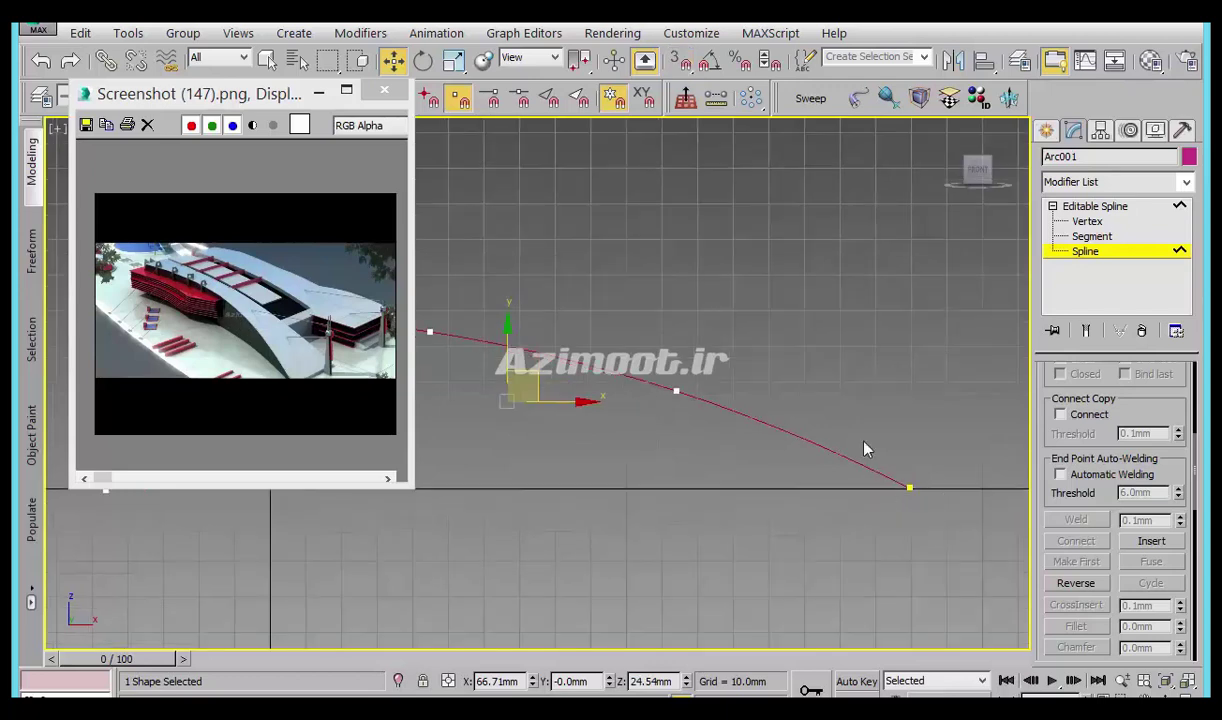
drag(1083, 496, 1080, 346)
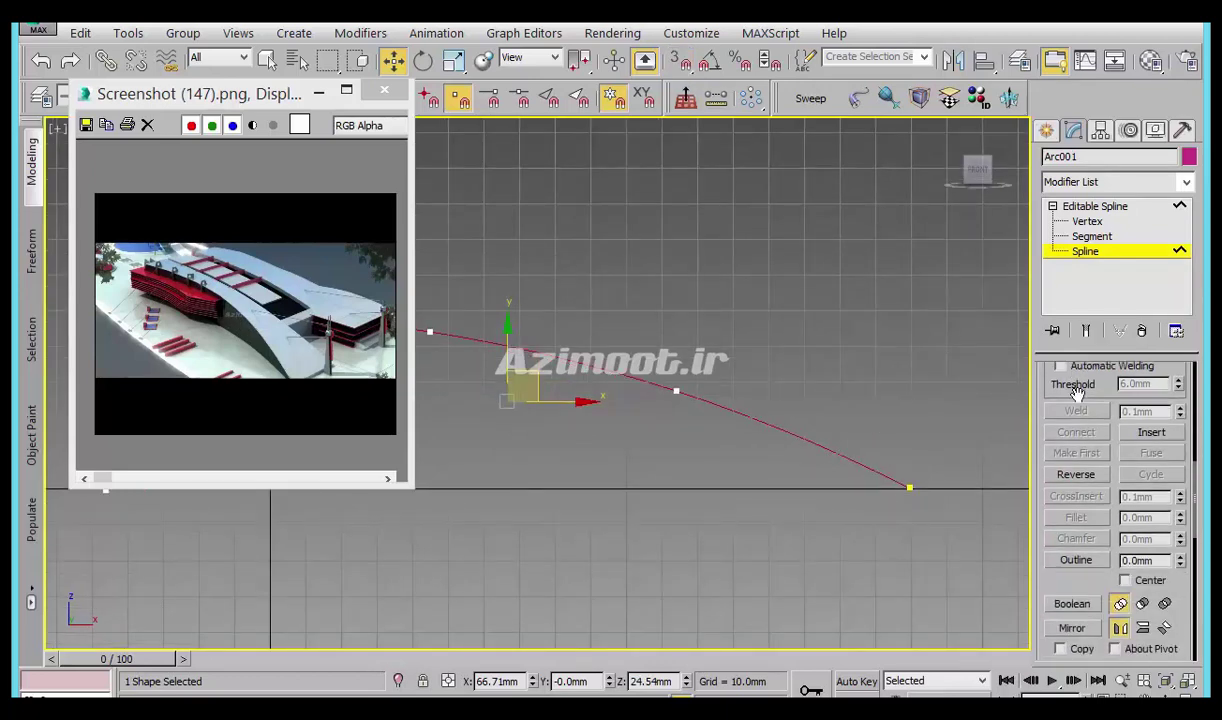
click(1076, 518)
scroll(797, 470, up, 4)
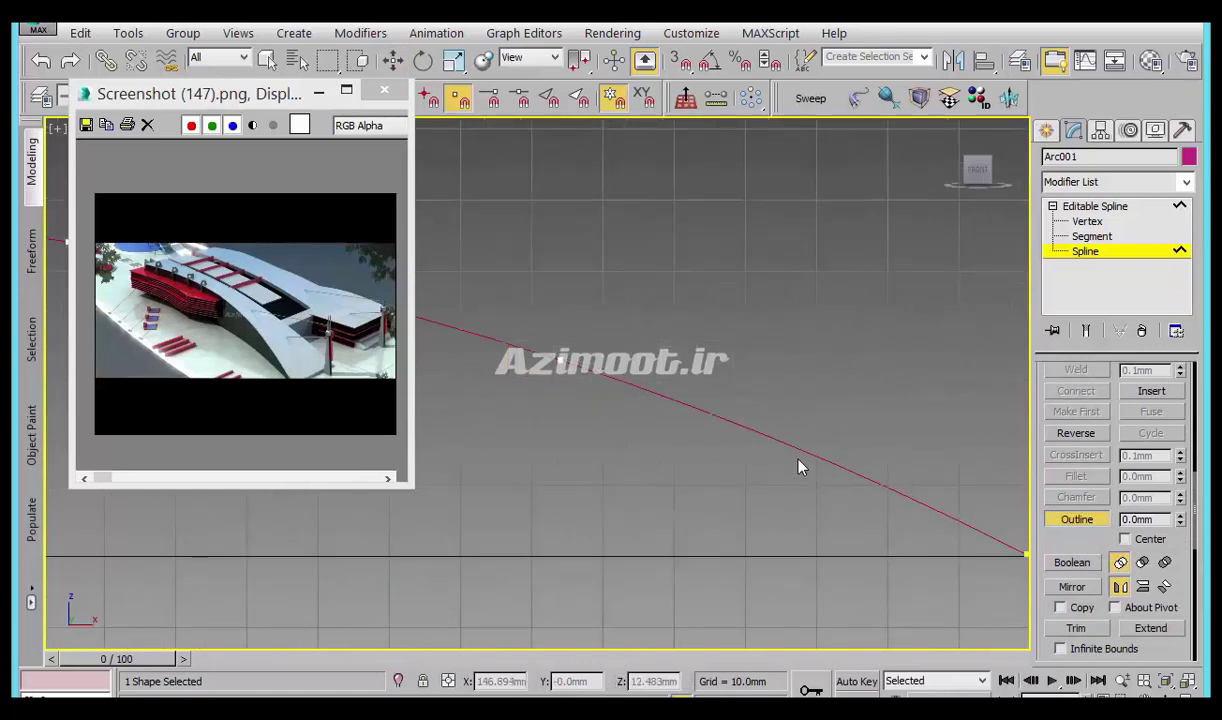
drag(798, 451, 809, 445)
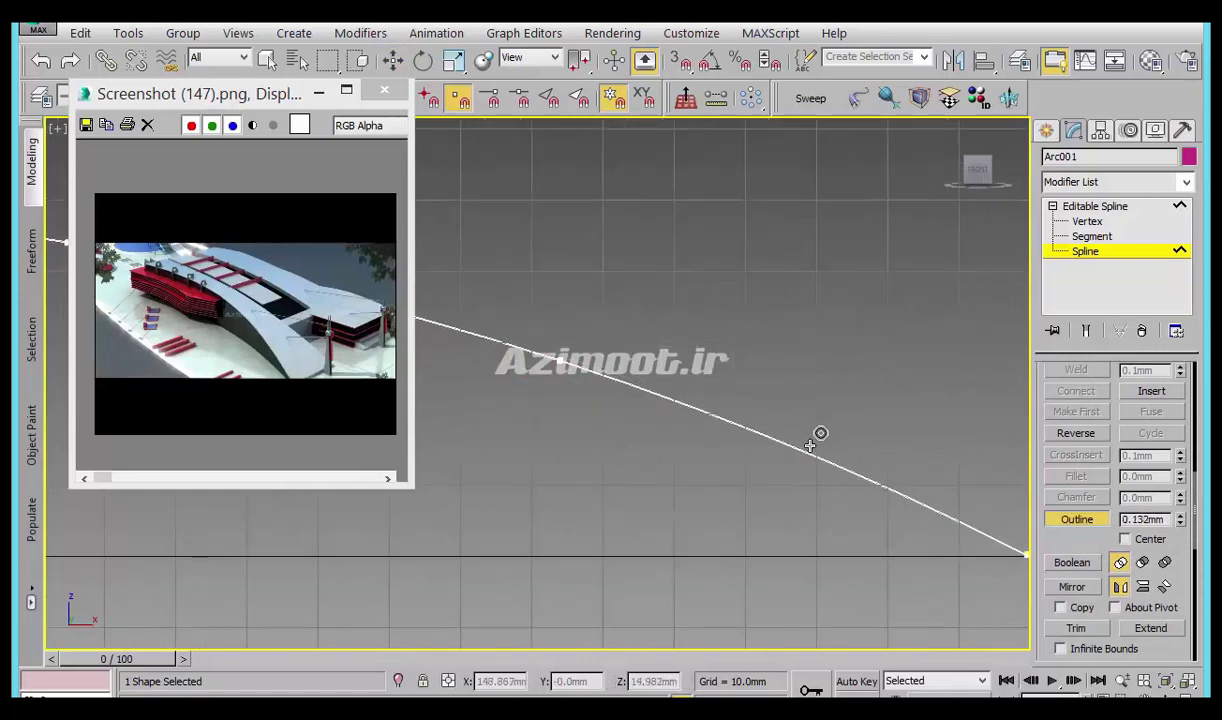
scroll(811, 490, down, 2)
key(w)
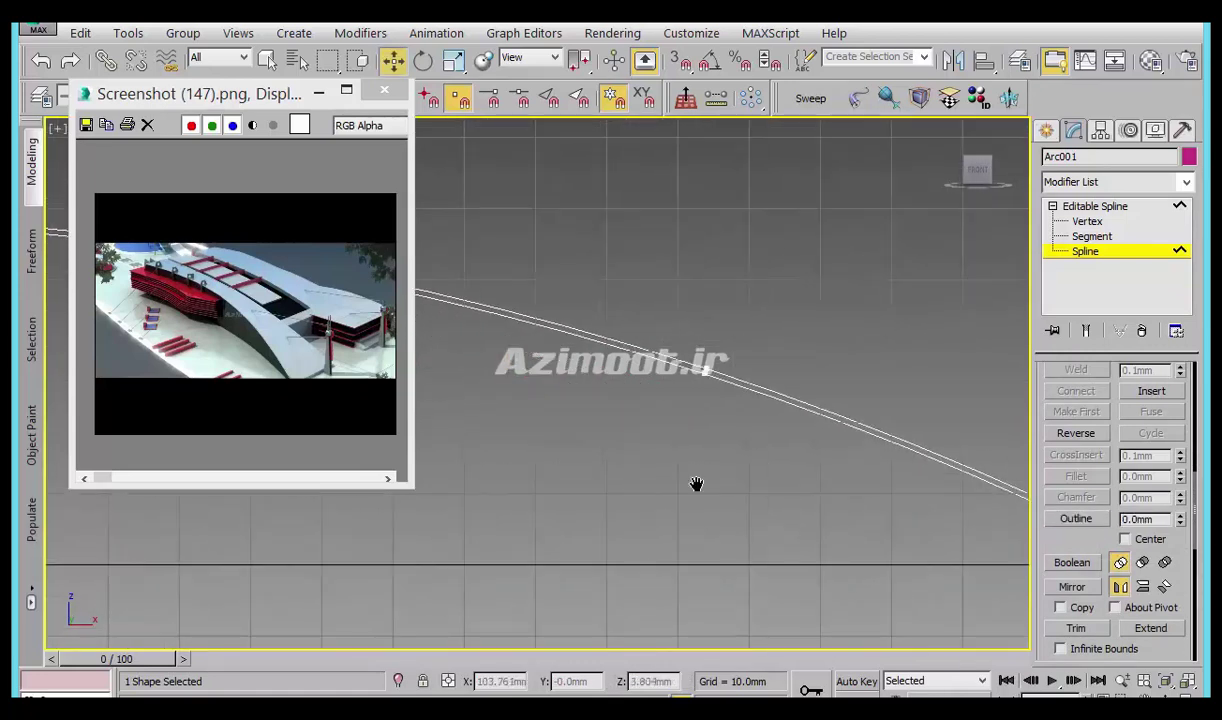
scroll(718, 472, down, 1)
alt+middle_drag(740, 458, 755, 578)
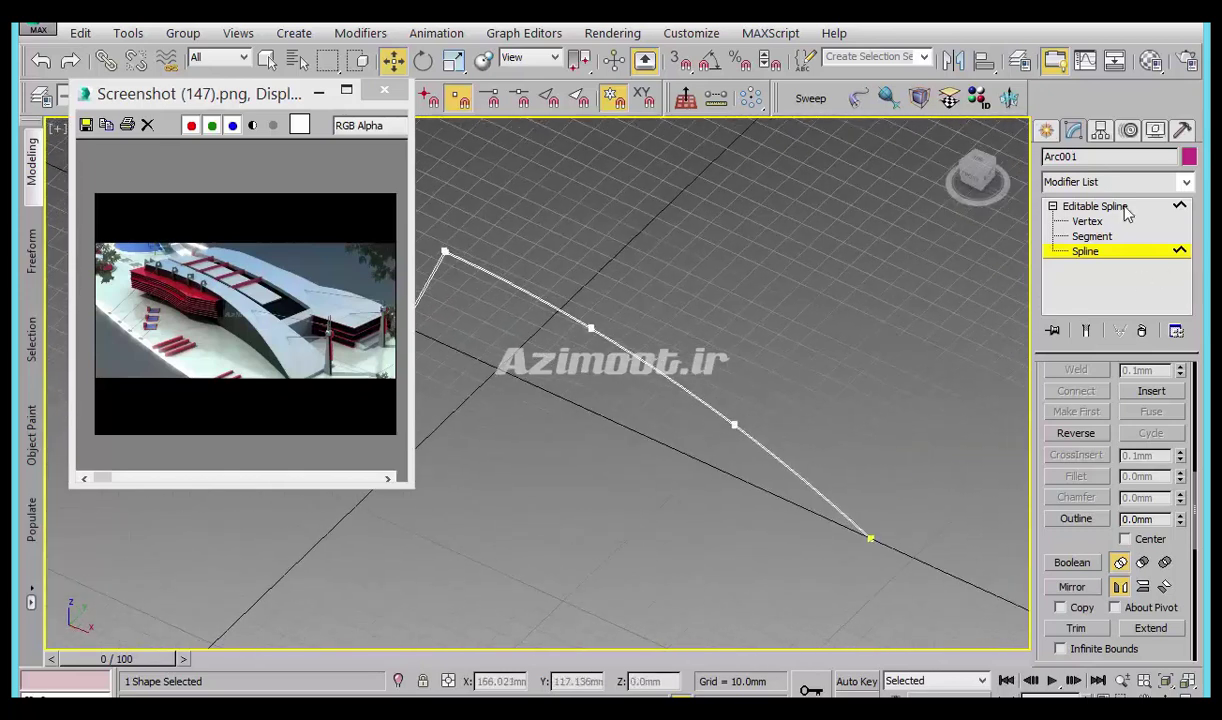
Extrude the outlined roof profile to 53.5mm and pick FFD from the Modifier List.
click(1012, 105)
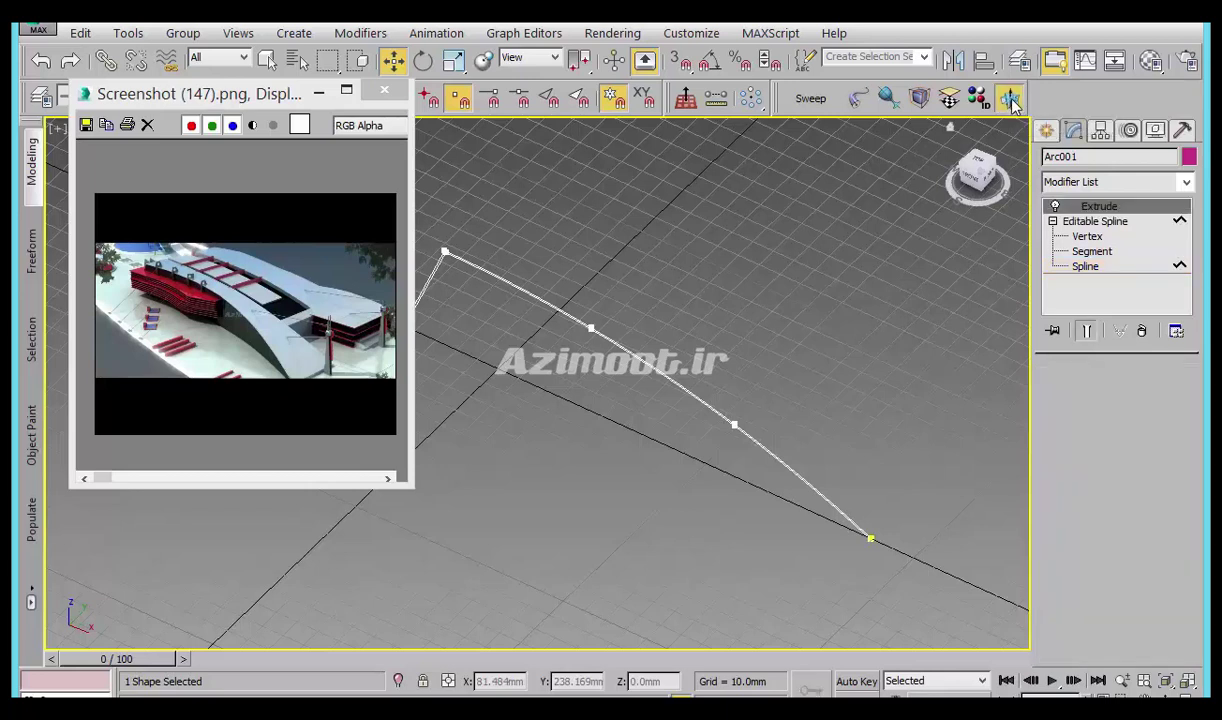
middle_drag(710, 516, 806, 568)
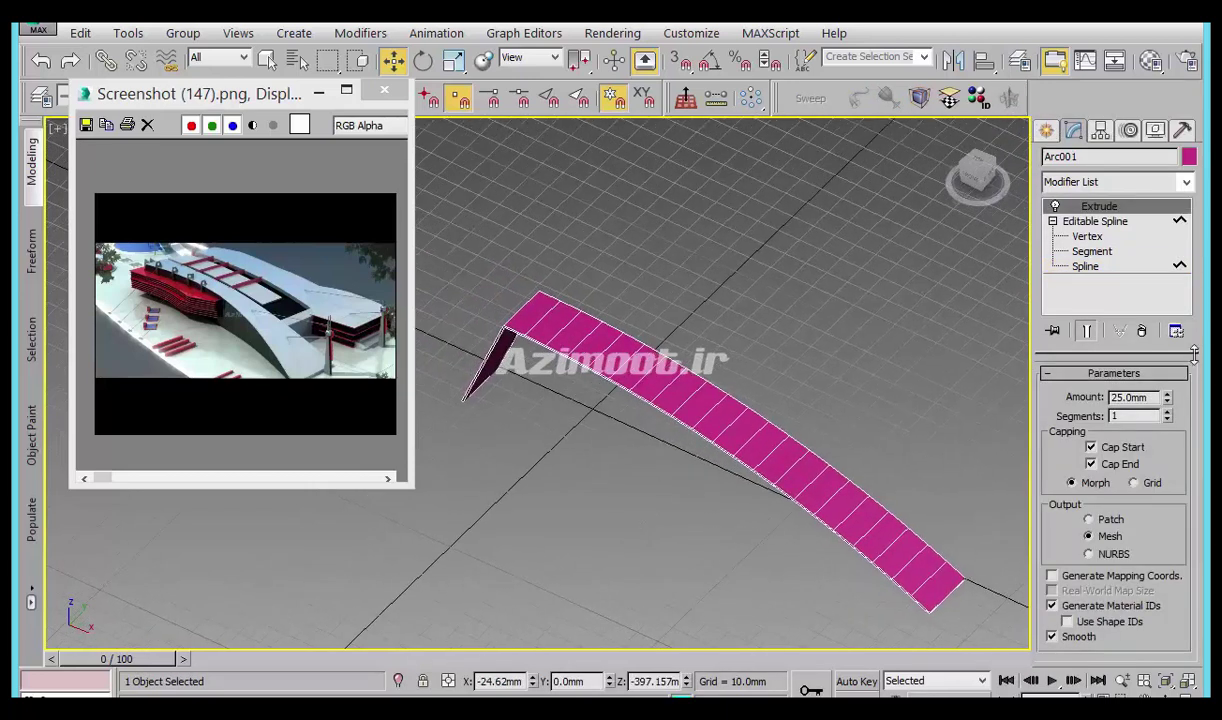
mouse_move(1168, 400)
mouse_down()
mouse_move(1171, 347)
mouse_move(1118, 318)
mouse_up()
drag(1168, 340, 1166, 337)
middle_drag(645, 473, 630, 390)
click(1143, 188)
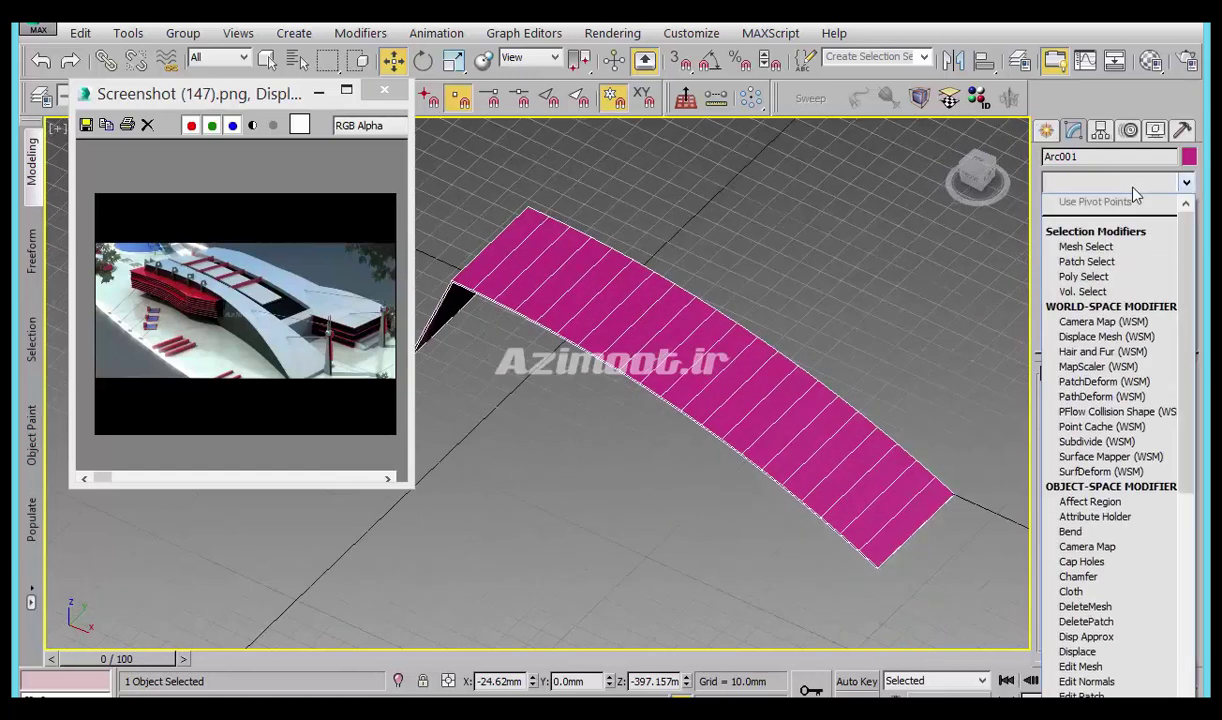
key(f)
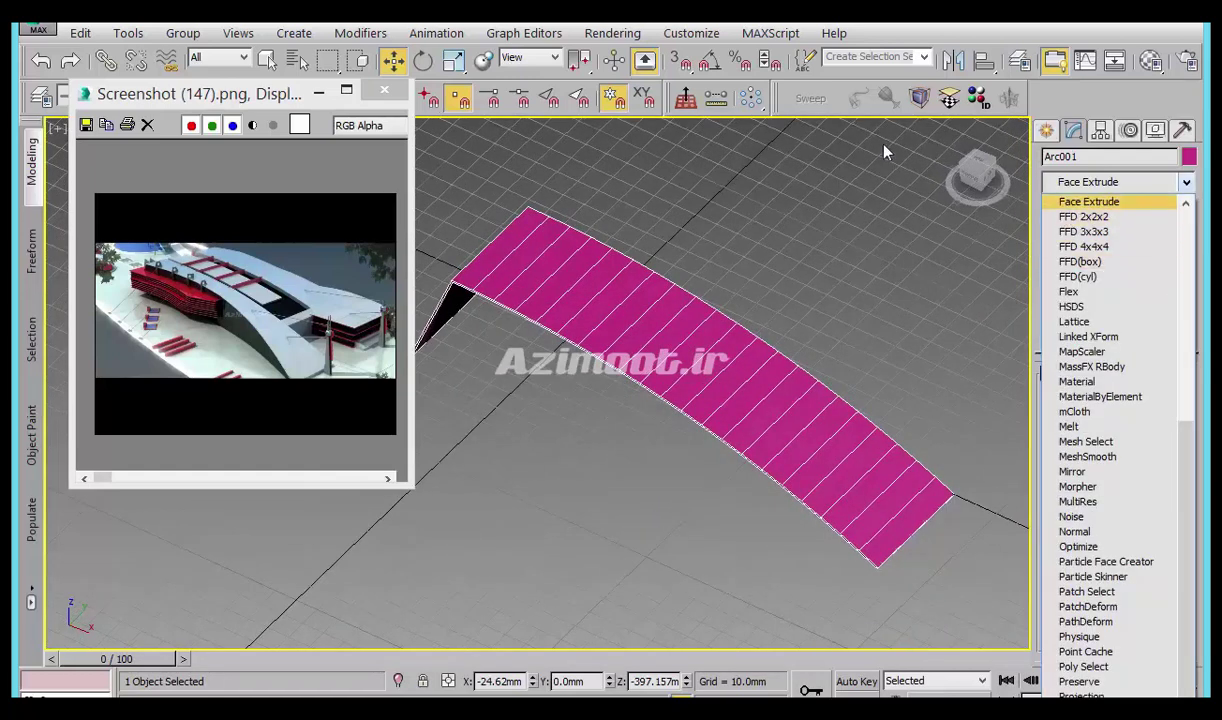
Add an FFD 4x4x4 to Arc001 and scale a middle cross-section of control points inward.
click(1100, 246)
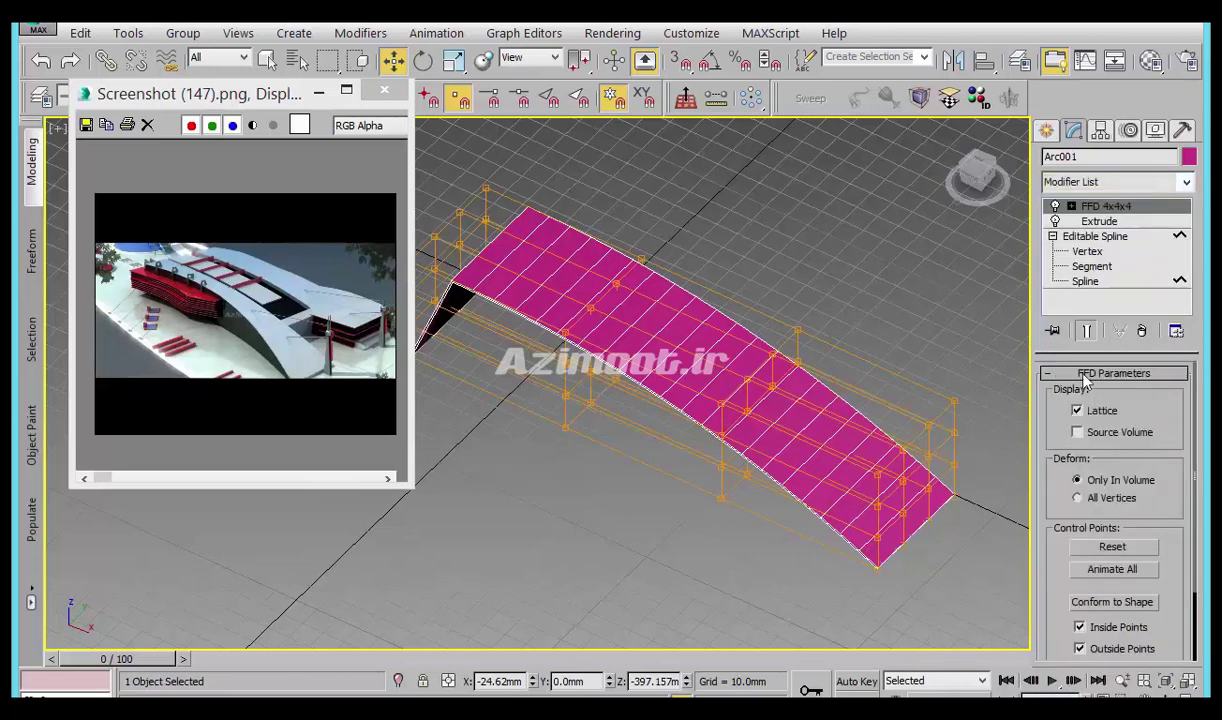
click(1110, 207)
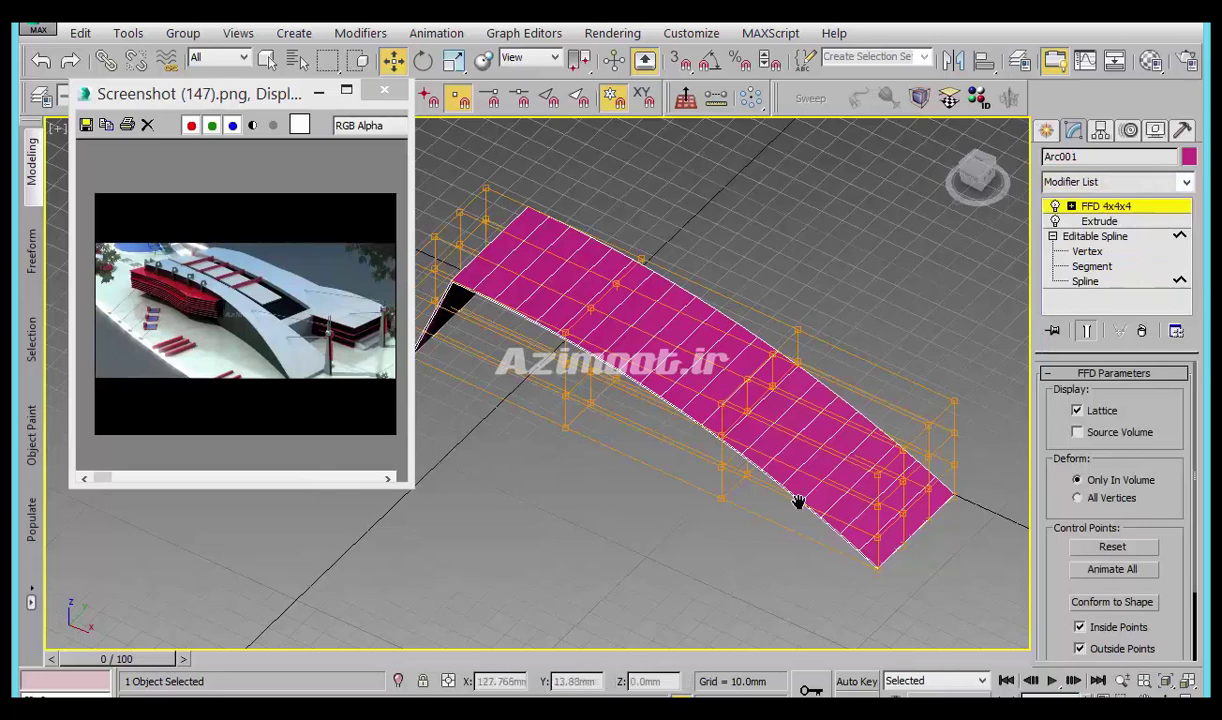
middle_drag(800, 500, 815, 553)
middle_drag(810, 610, 888, 473)
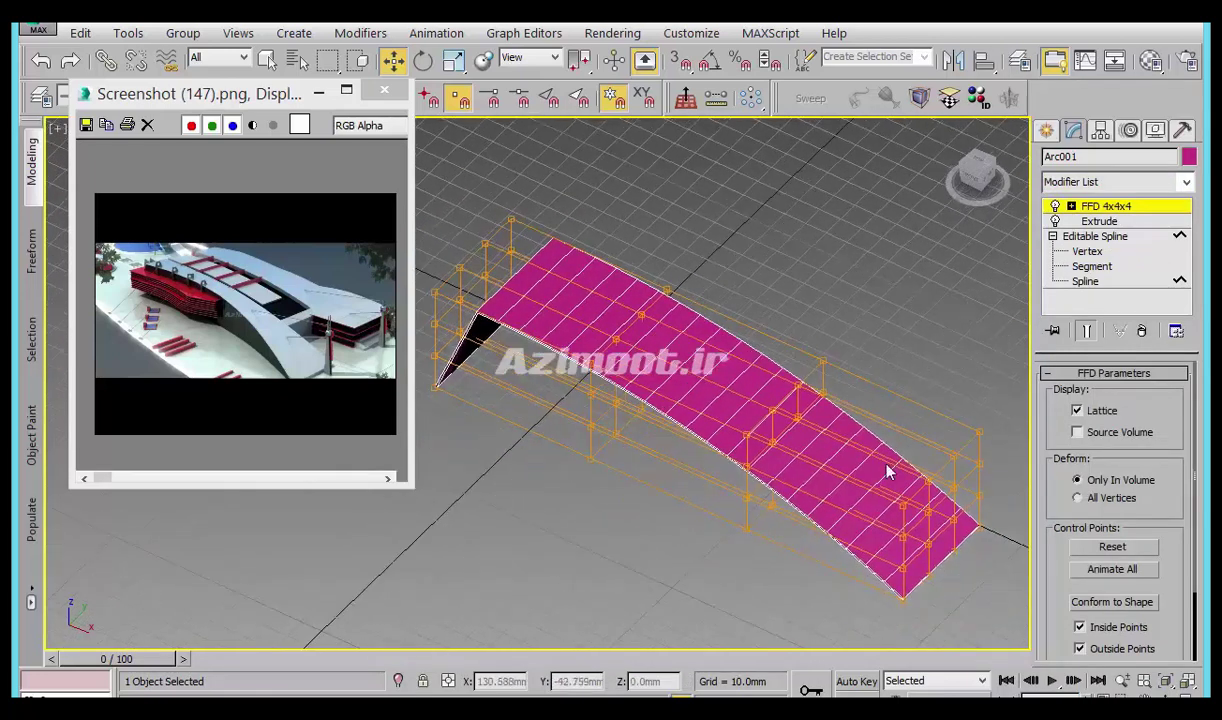
drag(851, 338, 752, 533)
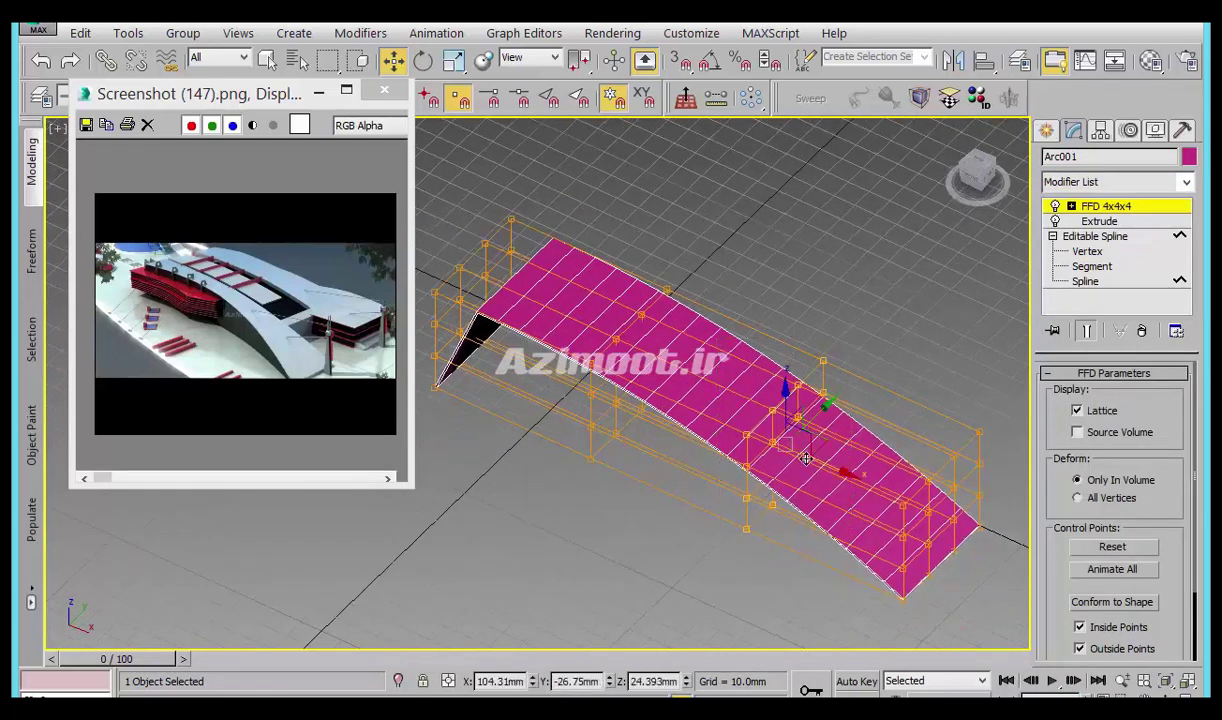
key(r)
mouse_move(787, 451)
mouse_down()
mouse_move(751, 582)
mouse_move(763, 567)
mouse_up()
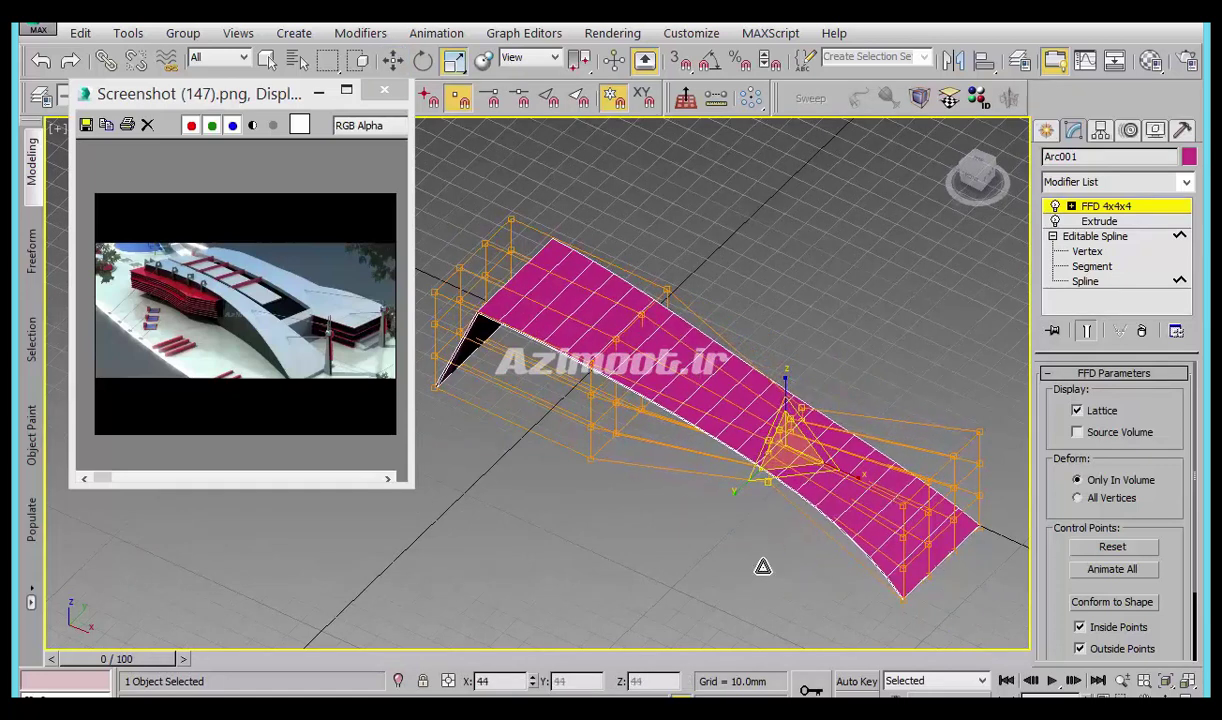
Squeeze more lattice control points, including those at the roof's left end.
mouse_move(765, 560)
alt+middle_down()
mouse_move(848, 516)
mouse_move(843, 494)
mouse_move(810, 502)
mouse_move(831, 507)
mouse_move(767, 608)
mouse_move(786, 581)
mouse_move(902, 597)
mouse_move(625, 494)
mouse_move(748, 556)
mouse_move(786, 540)
mouse_move(735, 610)
alt+middle_up()
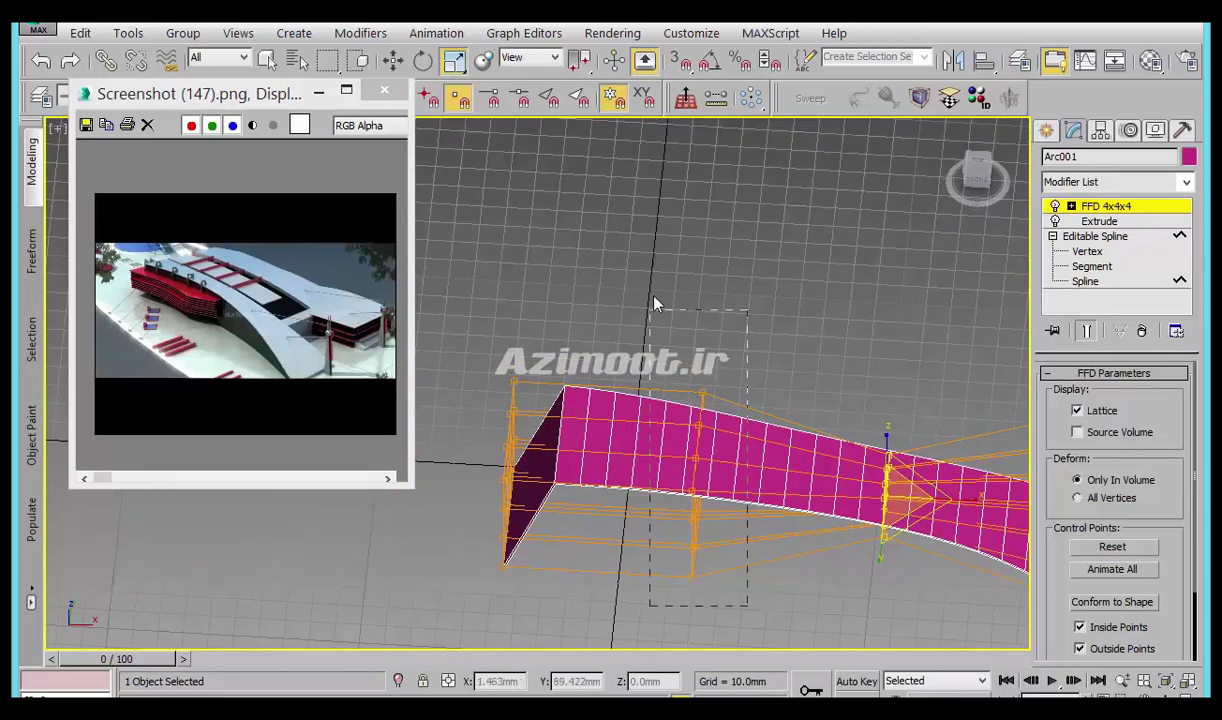
mouse_move(671, 551)
alt+middle_down()
mouse_move(625, 521)
mouse_move(642, 505)
alt+middle_up()
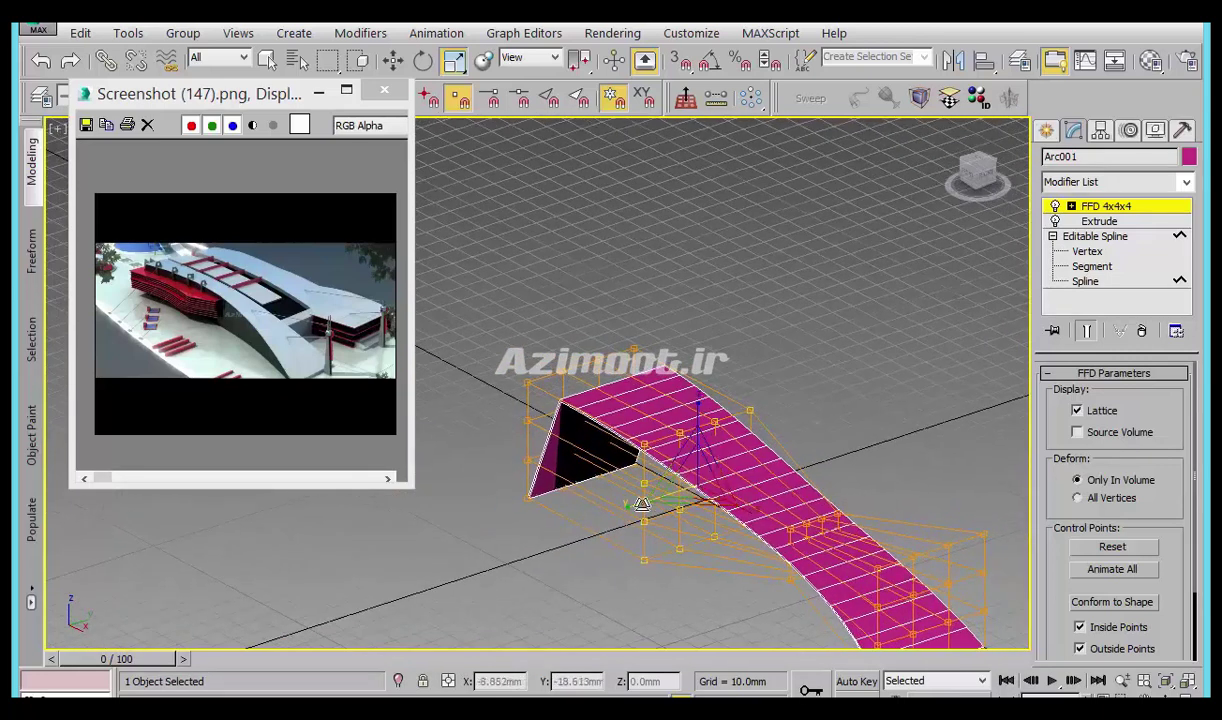
drag(642, 505, 791, 417)
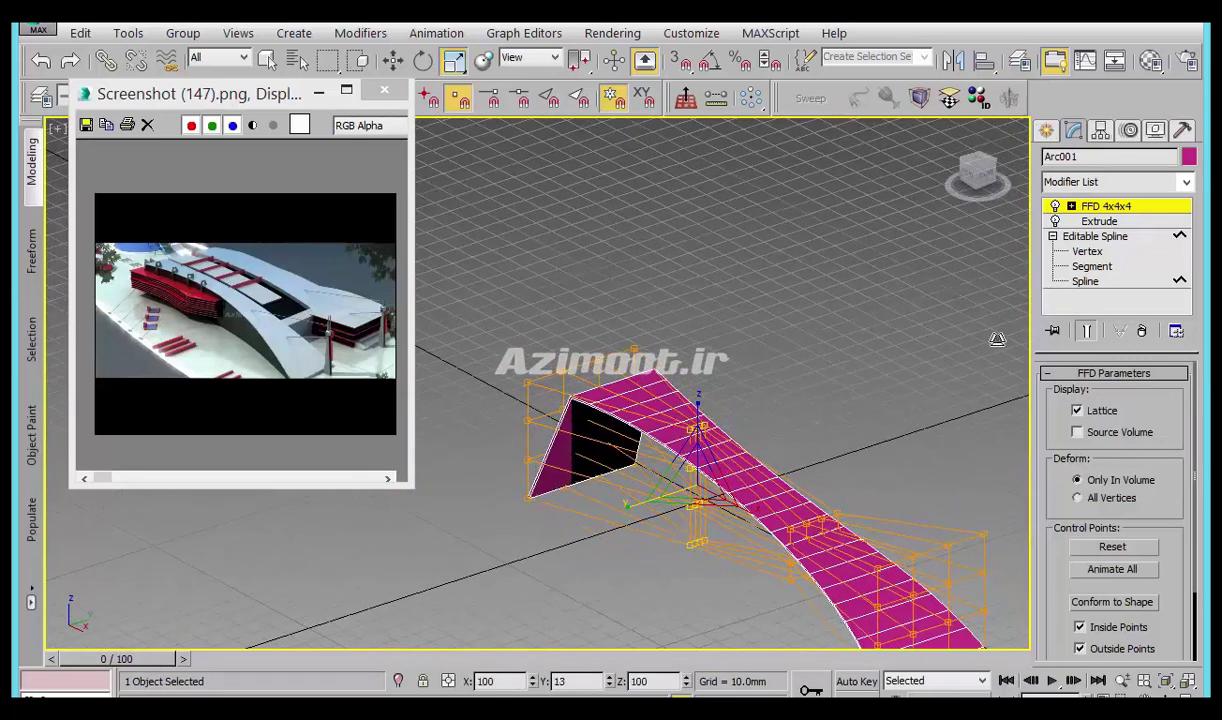
mouse_move(719, 506)
alt+middle_down()
mouse_move(825, 545)
mouse_move(854, 527)
mouse_move(687, 488)
mouse_move(626, 521)
alt+middle_up()
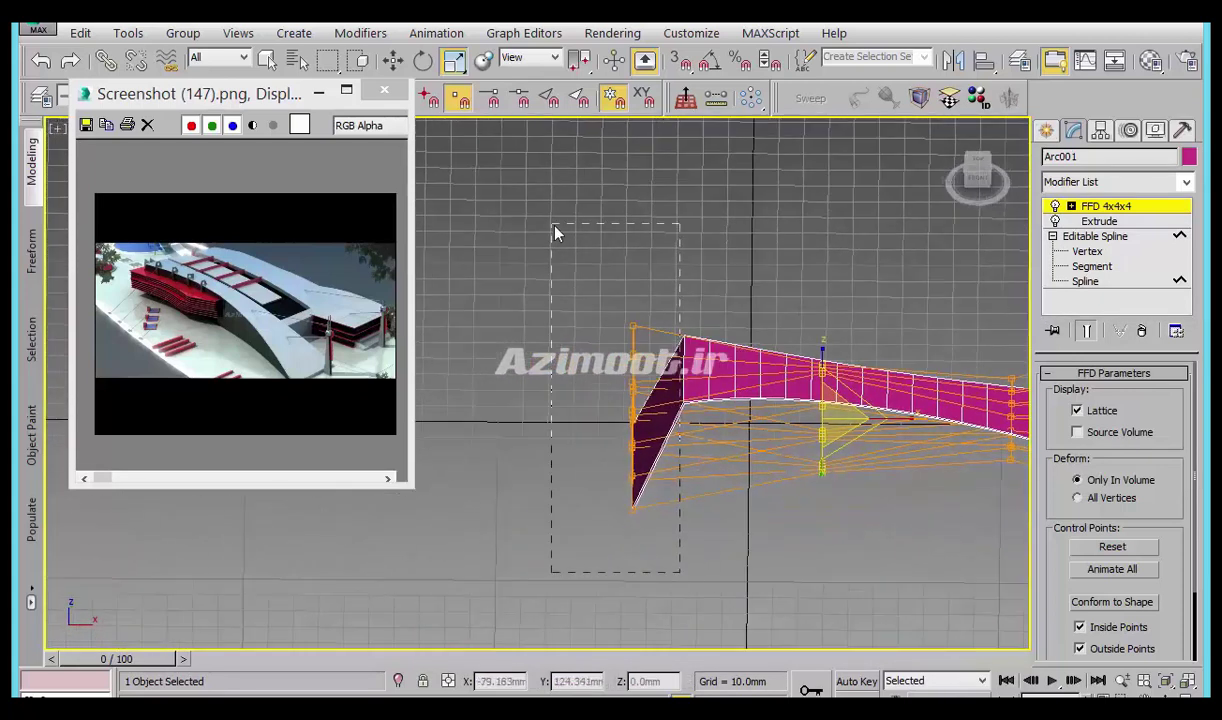
drag(557, 233, 532, 214)
alt+middle_drag(690, 494, 599, 462)
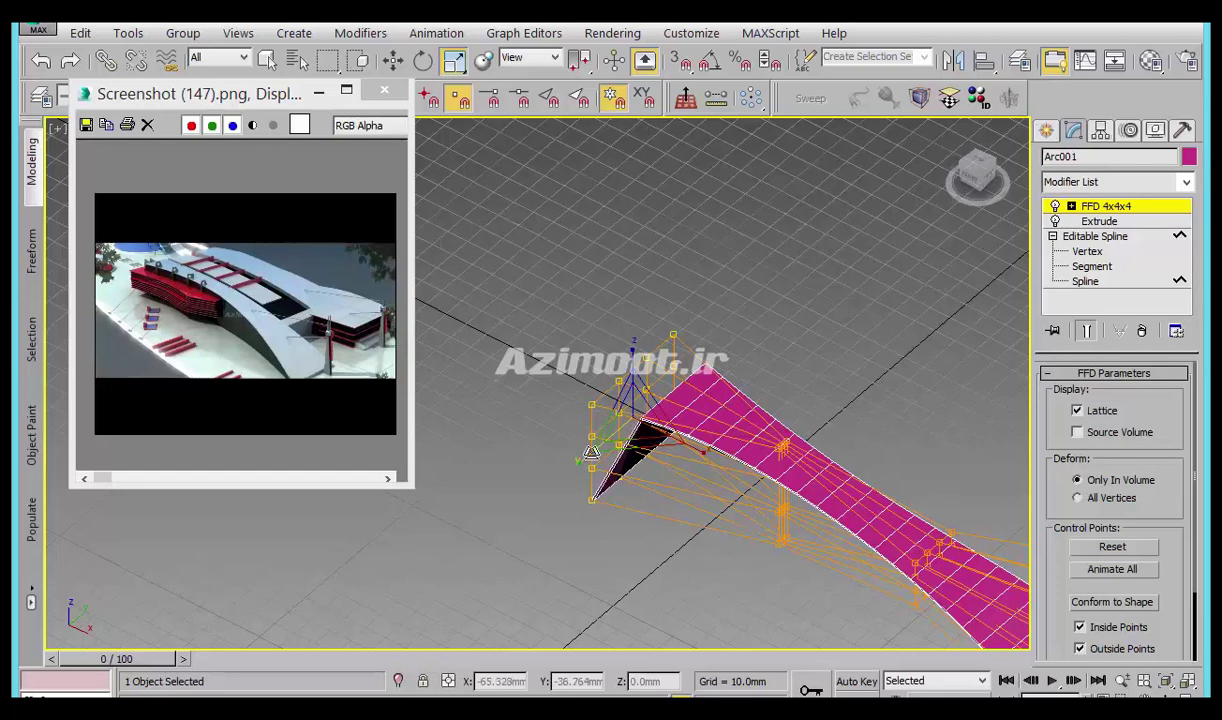
drag(592, 452, 624, 435)
Pull further FFD control points to bend the magenta strip into an arch.
mouse_move(623, 434)
alt+middle_down()
mouse_move(832, 483)
mouse_move(693, 483)
mouse_move(818, 540)
alt+middle_up()
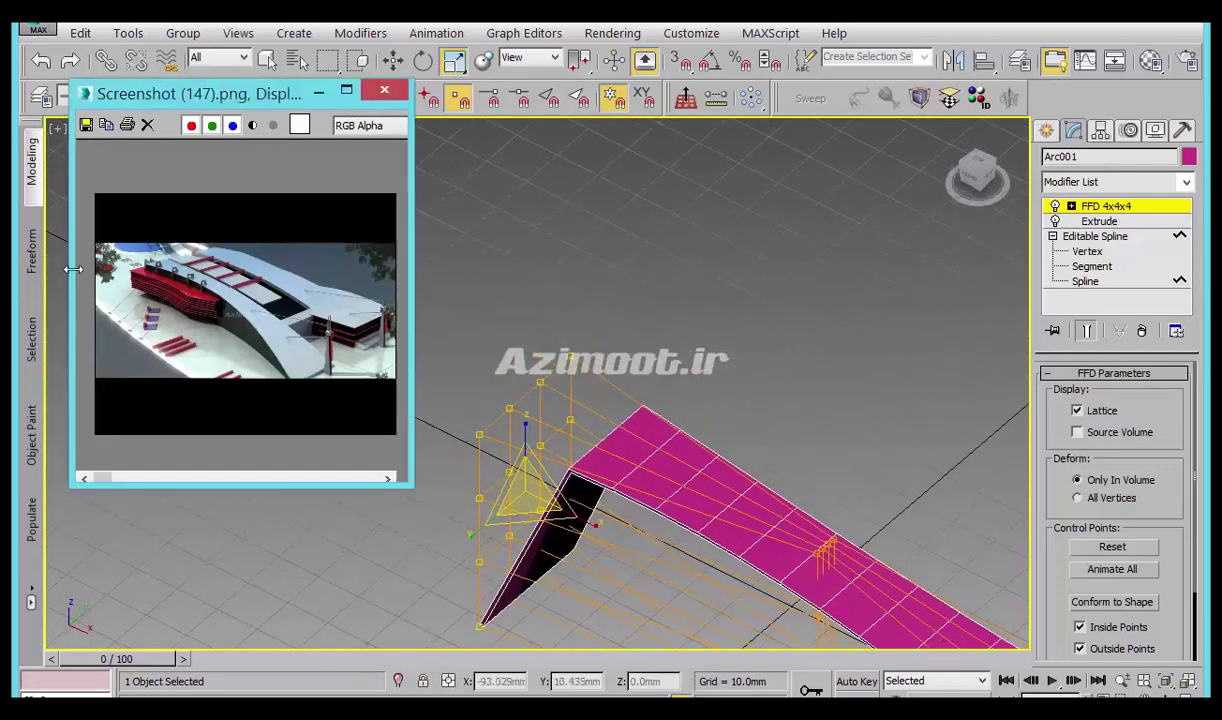
scroll(259, 306, up, 3)
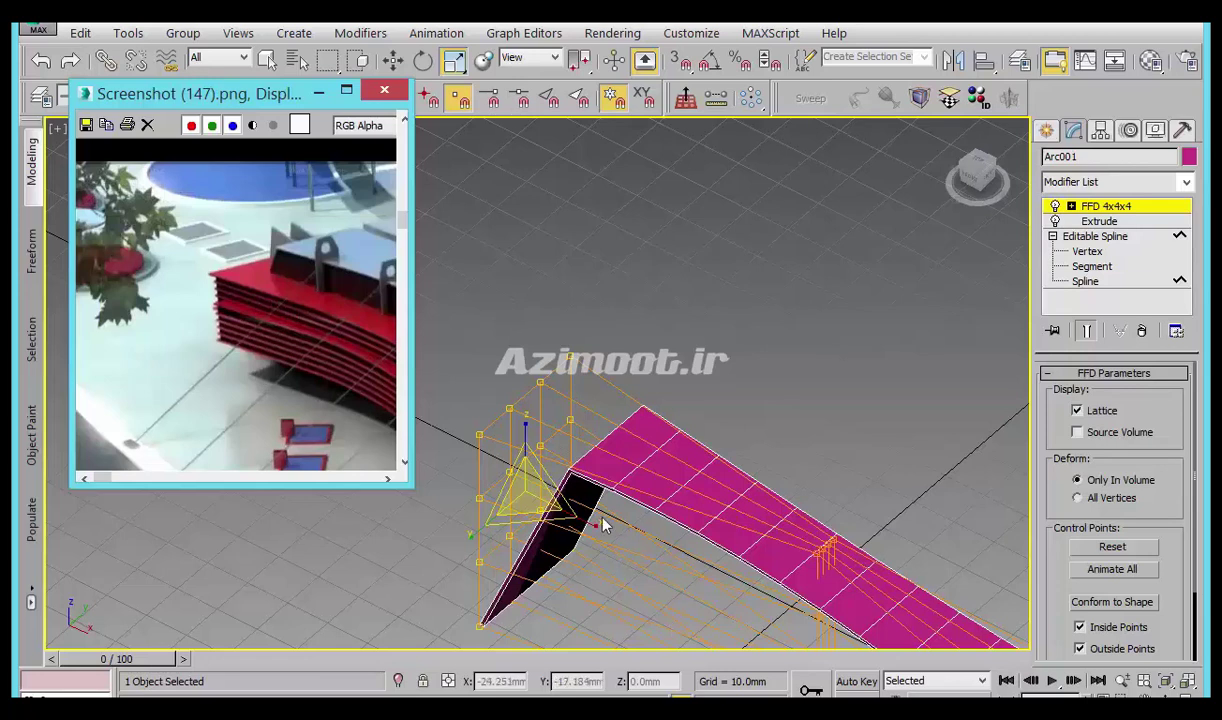
drag(450, 516, 474, 545)
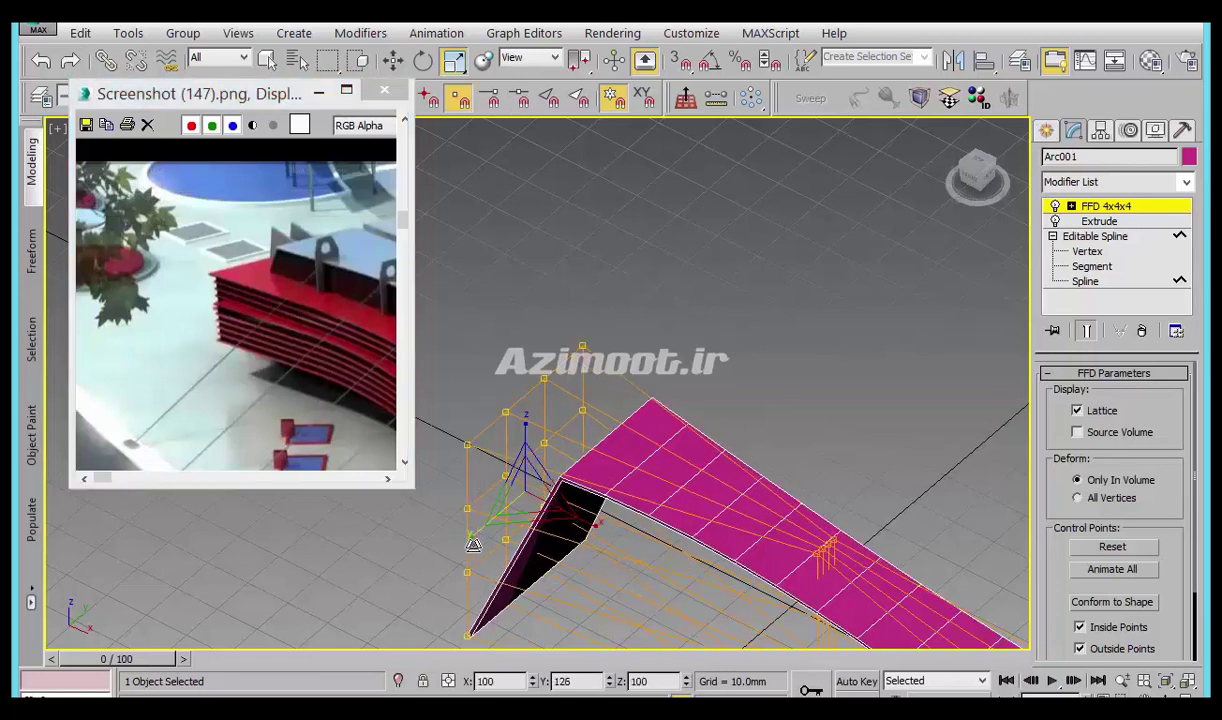
middle_drag(819, 563, 754, 425)
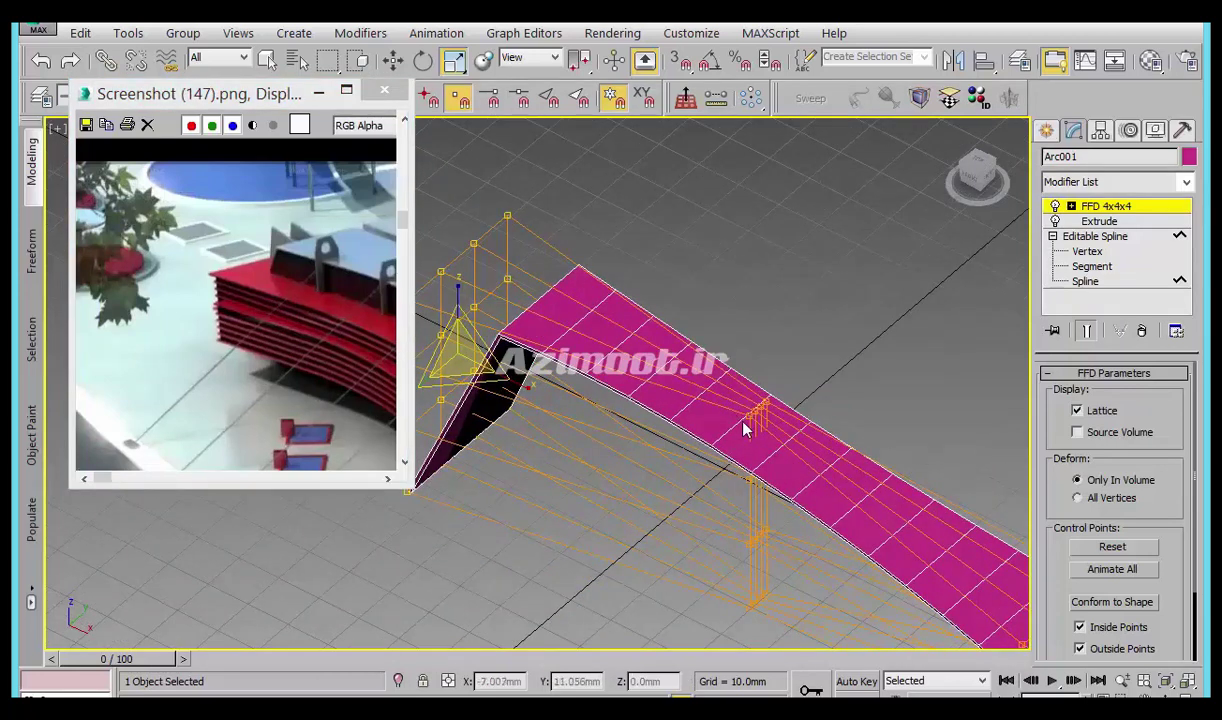
alt+middle_drag(660, 480, 939, 220)
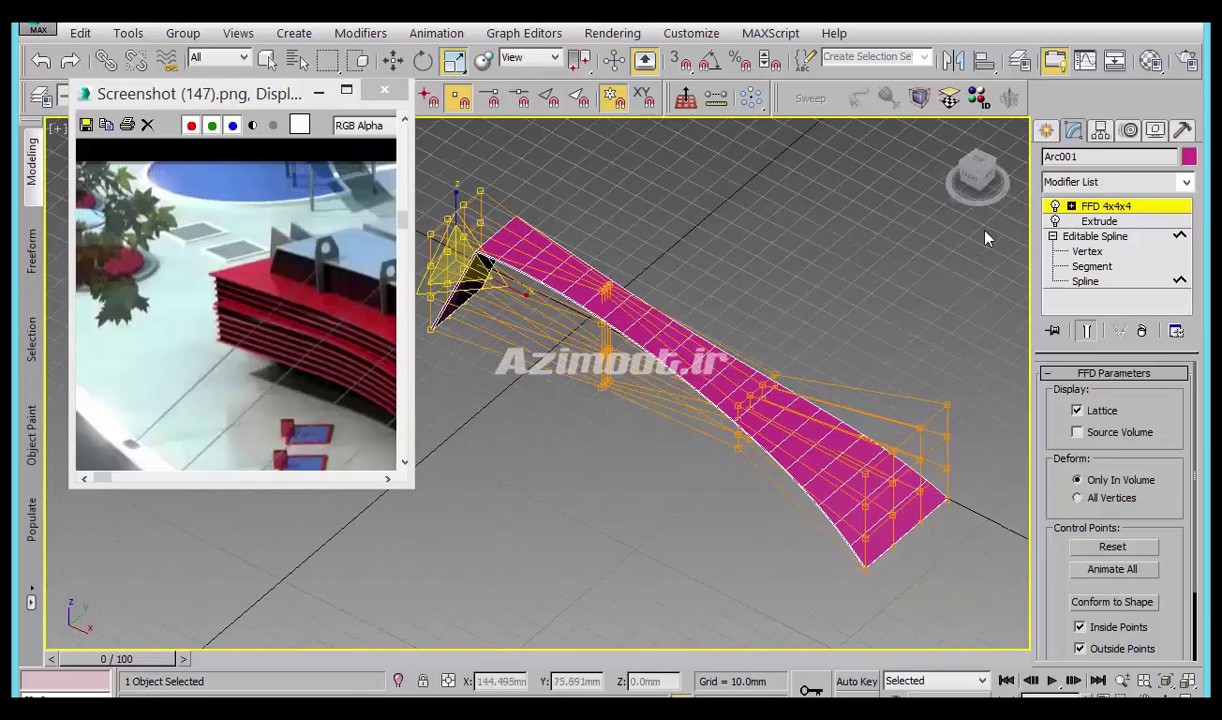
click(1046, 130)
mouse_move(800, 543)
middle_down()
mouse_move(848, 560)
mouse_move(832, 595)
mouse_move(655, 499)
mouse_move(614, 499)
mouse_move(808, 522)
mouse_move(960, 494)
mouse_move(922, 507)
mouse_move(953, 420)
mouse_move(772, 382)
mouse_move(800, 380)
middle_up()
Return to FFD Control Points and move a group of points, undoing the last move.
click(1073, 130)
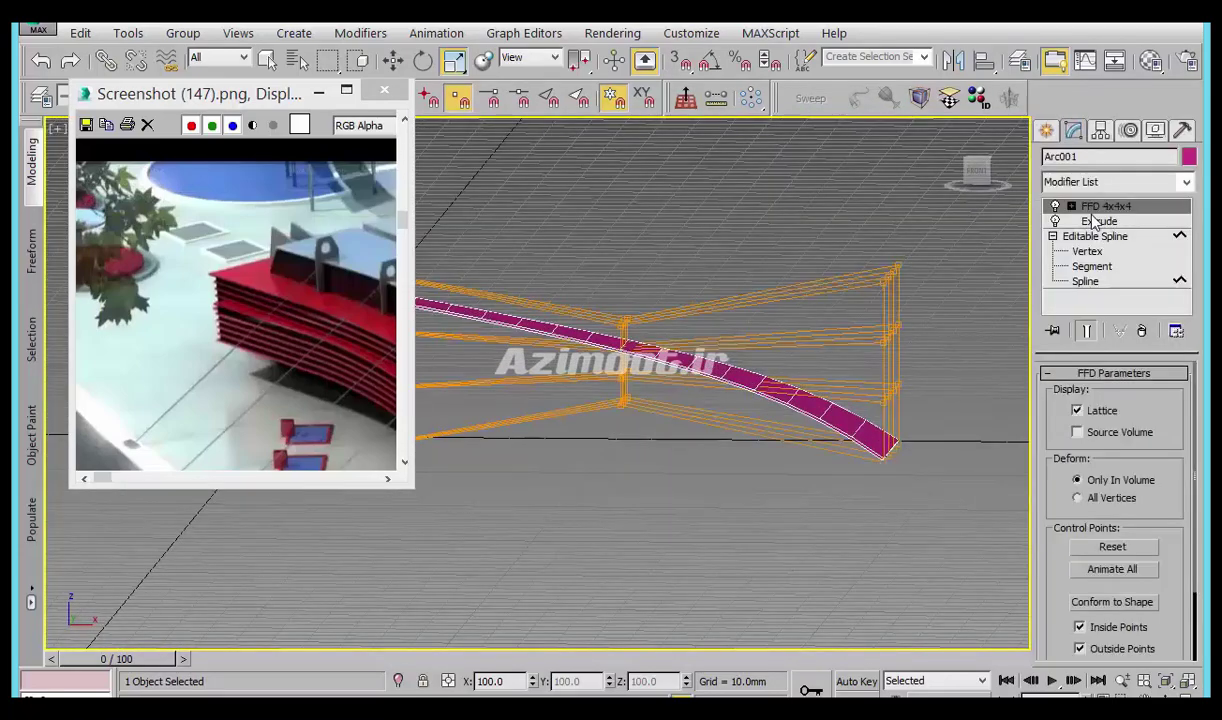
click(1072, 207)
click(1118, 221)
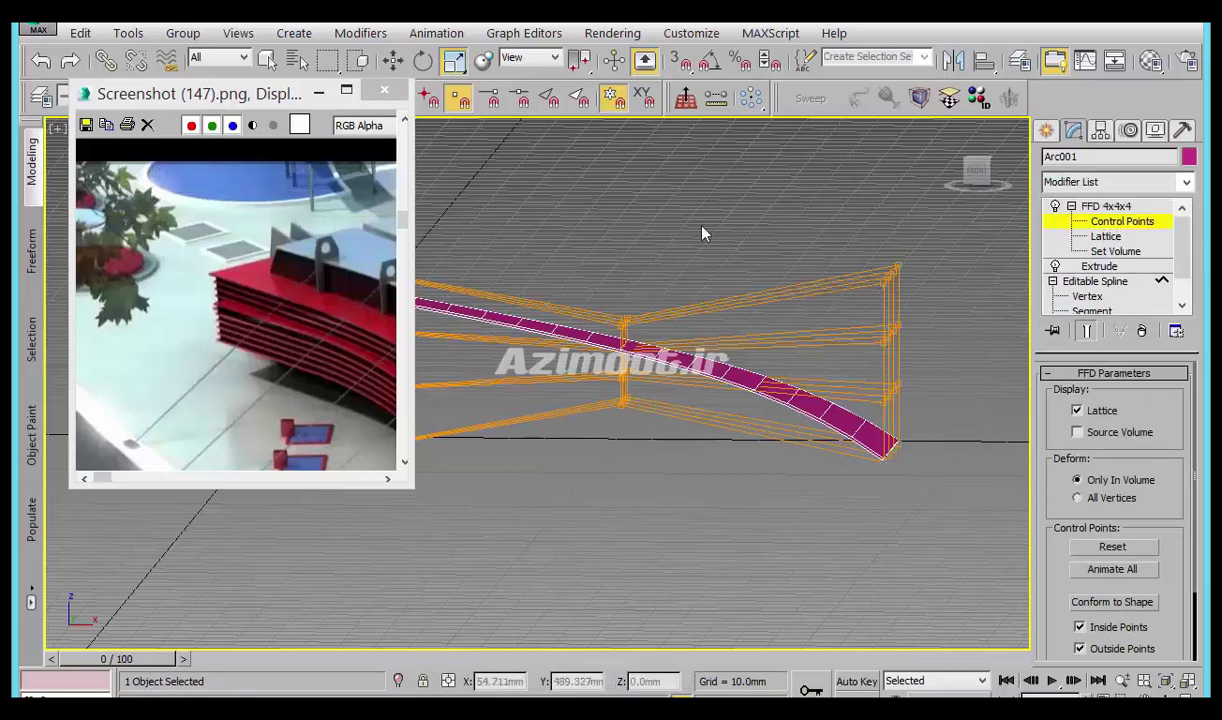
drag(617, 337, 615, 338)
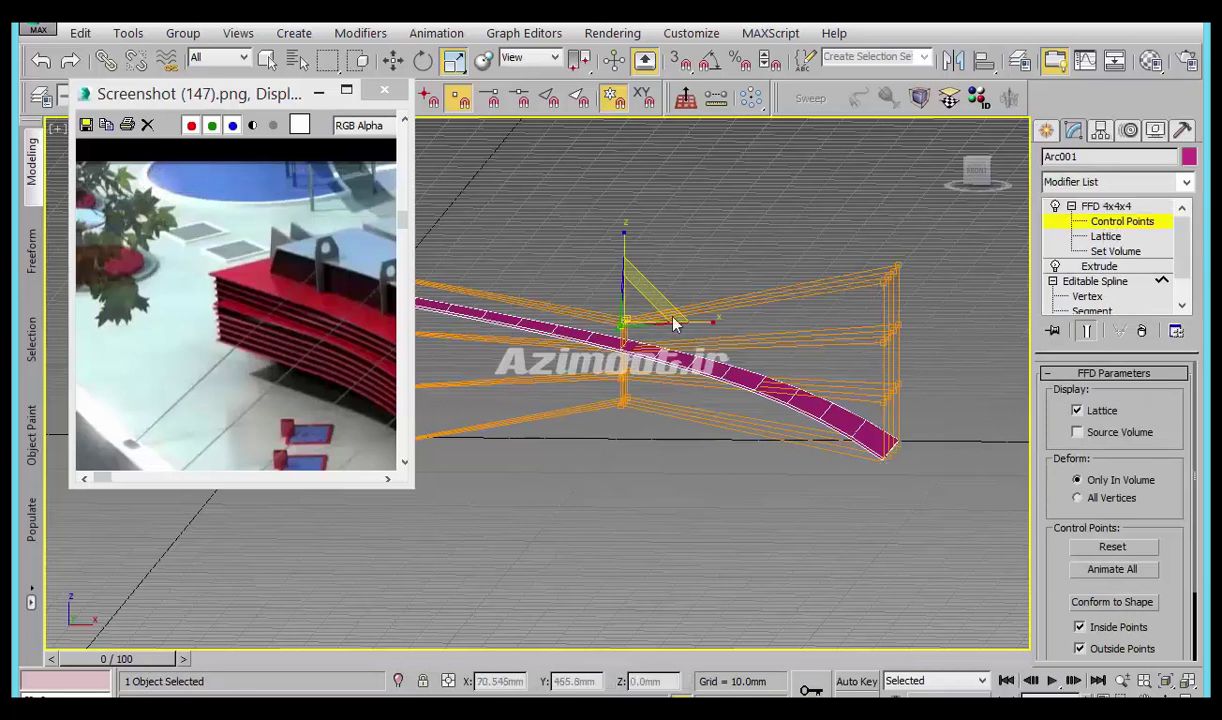
key(w)
mouse_move(624, 285)
mouse_down()
mouse_move(633, 198)
mouse_move(633, 290)
mouse_up()
middle_drag(920, 421, 1027, 467)
mouse_move(740, 330)
mouse_down()
mouse_move(762, 345)
mouse_move(717, 350)
mouse_up()
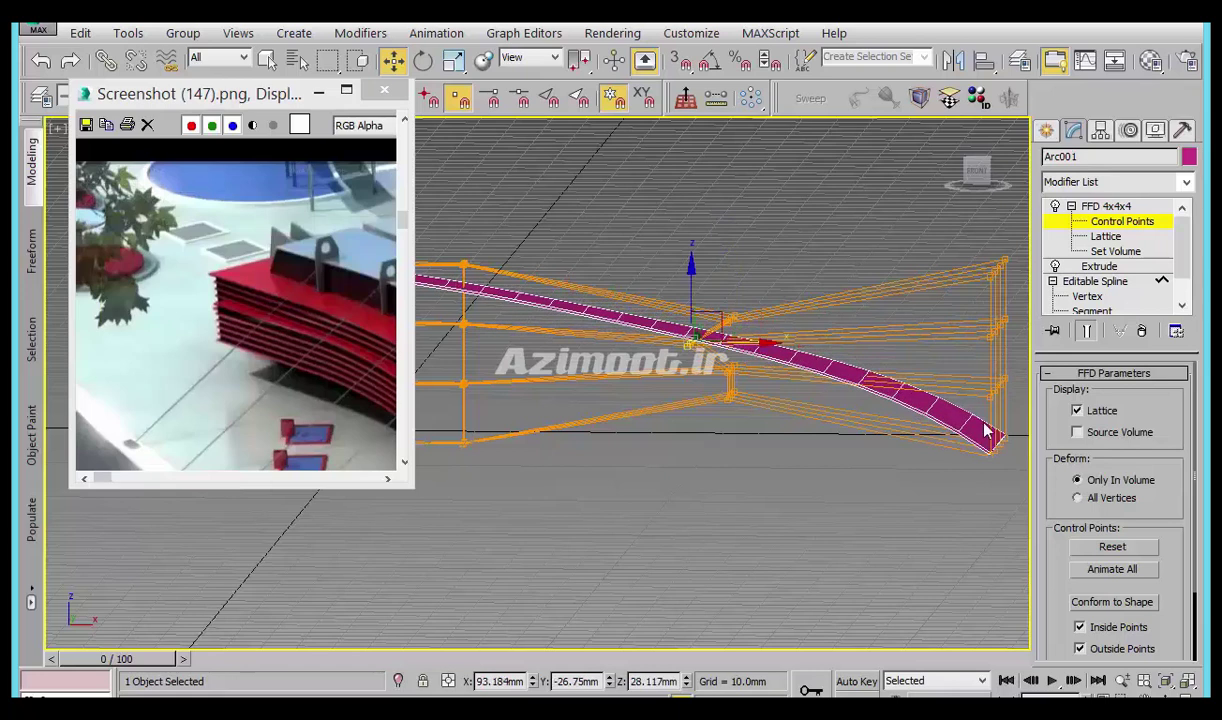
key(ctrl+z)
Lower the right-end control points slightly so the long side curves down smoothly.
click(1005, 376)
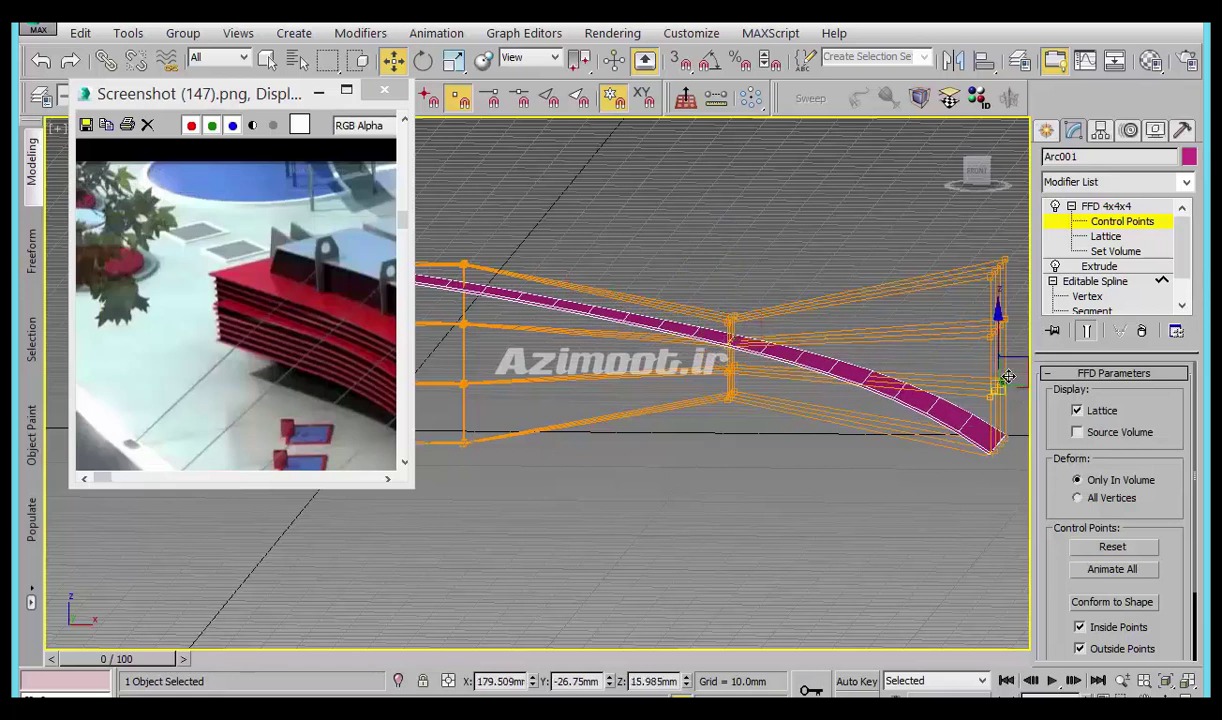
drag(997, 340, 958, 370)
mouse_move(927, 420)
middle_down()
mouse_move(894, 373)
mouse_move(878, 445)
mouse_move(927, 415)
mouse_move(911, 456)
mouse_move(936, 428)
mouse_move(876, 474)
mouse_move(829, 464)
mouse_move(854, 502)
mouse_move(947, 387)
middle_up()
alt+middle_drag(827, 464, 795, 352)
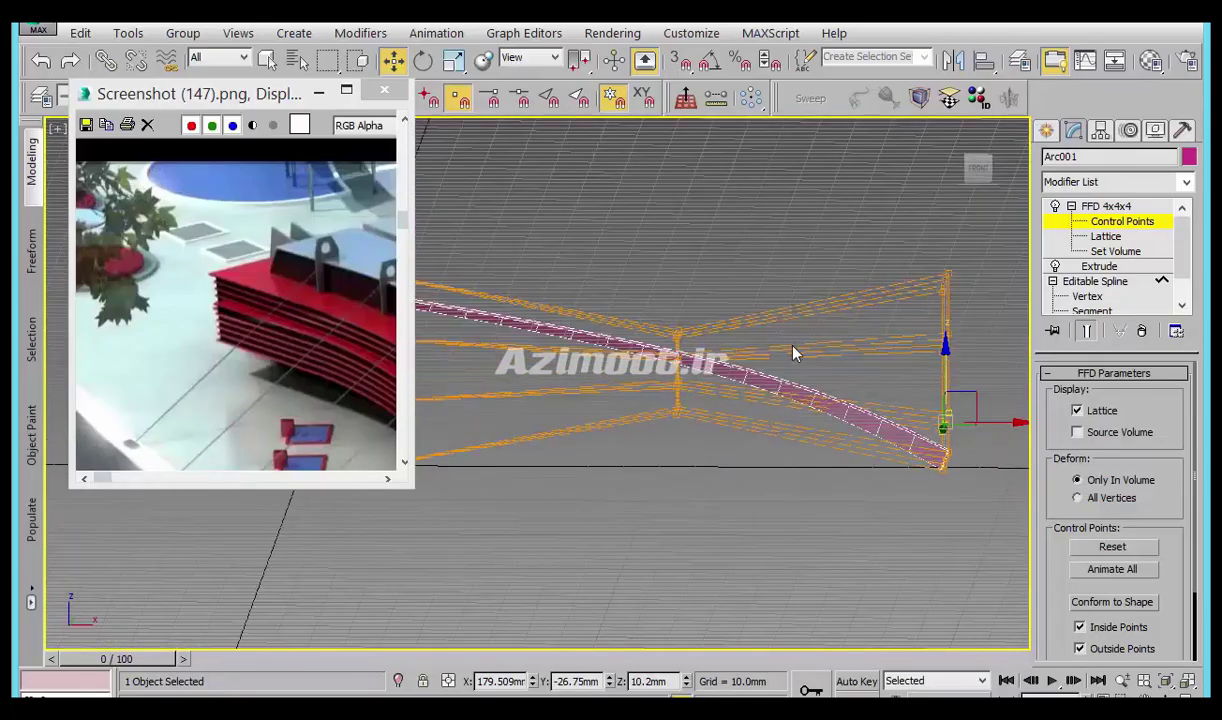
mouse_move(823, 482)
alt+middle_down()
mouse_move(836, 497)
mouse_move(878, 436)
mouse_move(968, 470)
mouse_move(952, 417)
mouse_move(881, 382)
mouse_move(824, 463)
alt+middle_up()
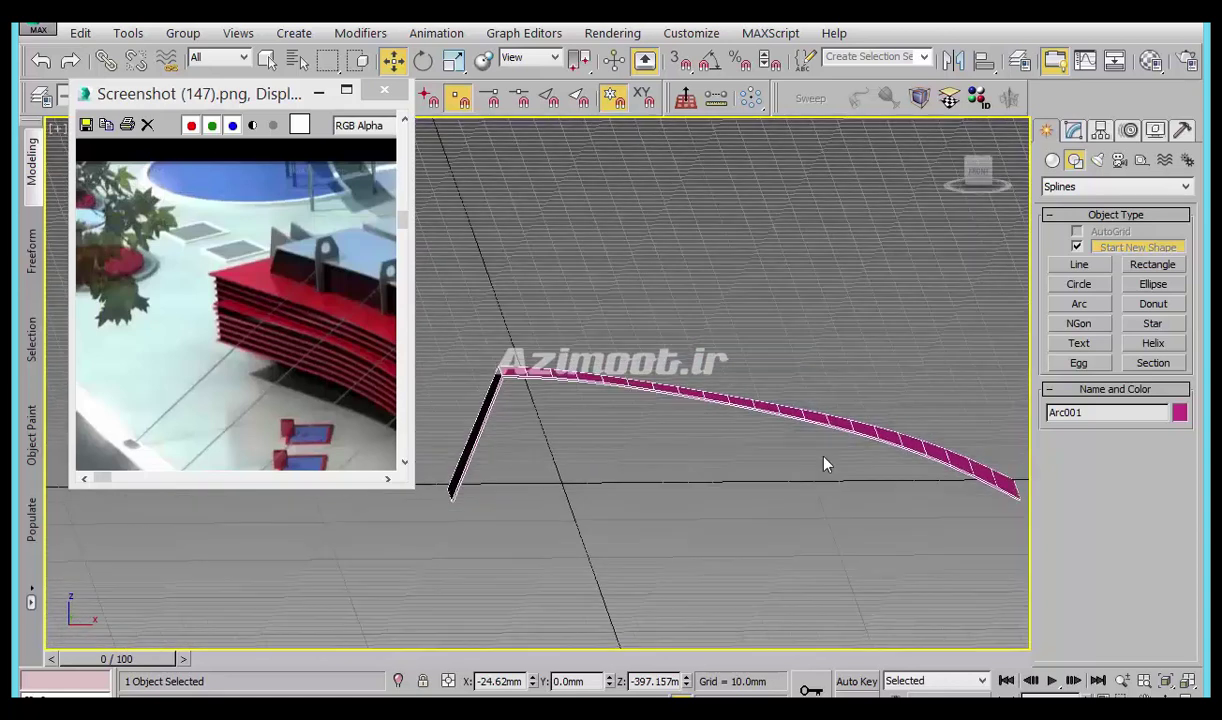
Select both curved arc segments of the roof outline at Editable Spline segment level.
click(1072, 133)
click(1095, 281)
key(3)
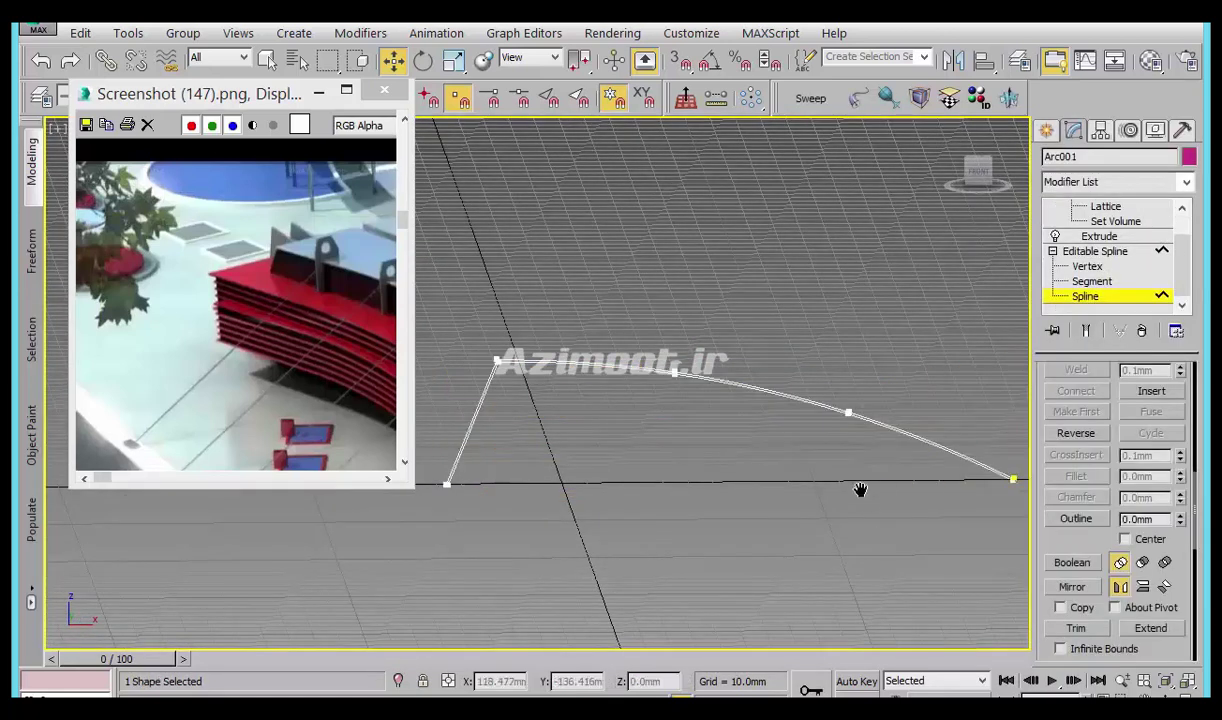
click(1091, 284)
click(720, 343)
mouse_move(717, 395)
middle_down()
mouse_move(717, 421)
mouse_move(868, 437)
middle_up()
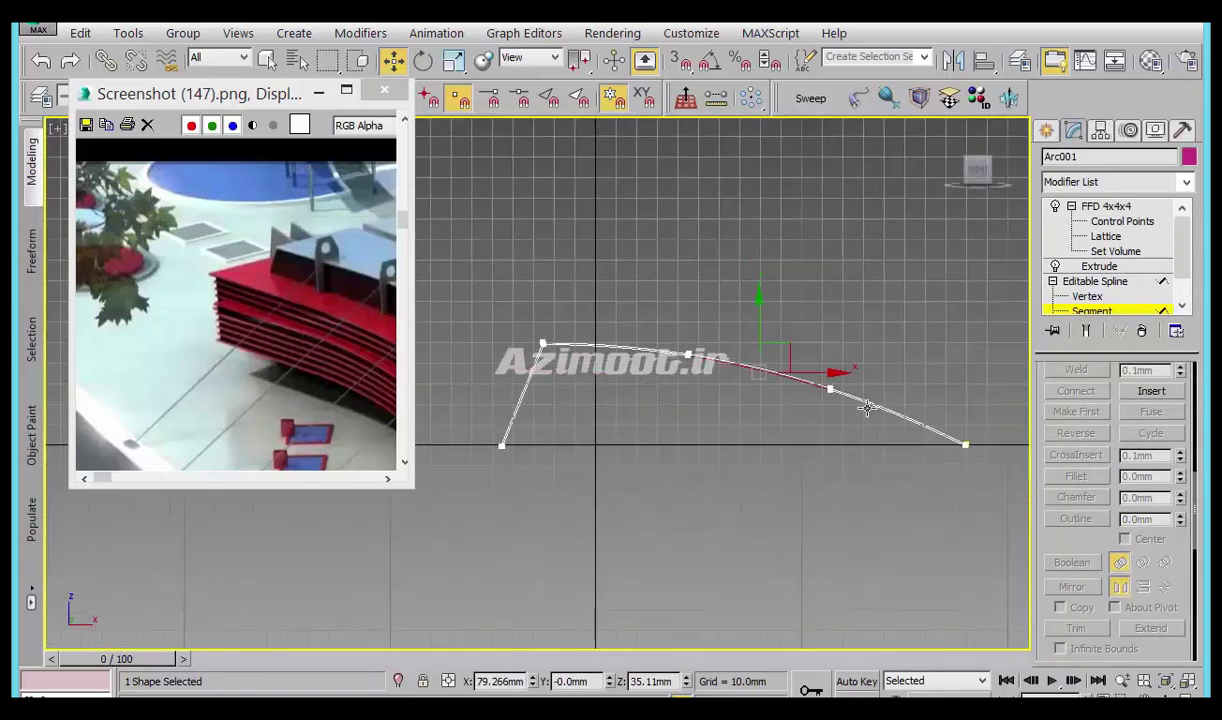
middle_drag(870, 417, 892, 469)
scroll(678, 418, up, 4)
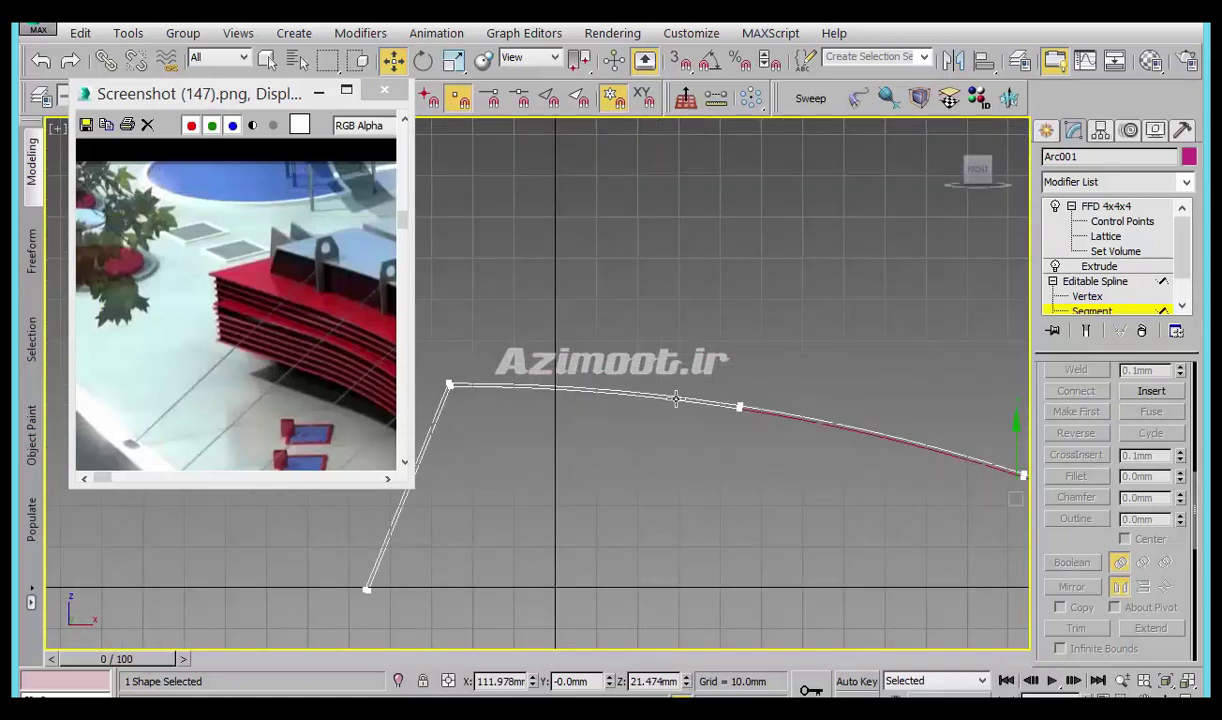
ctrl+click(676, 399)
middle_drag(652, 481, 556, 376)
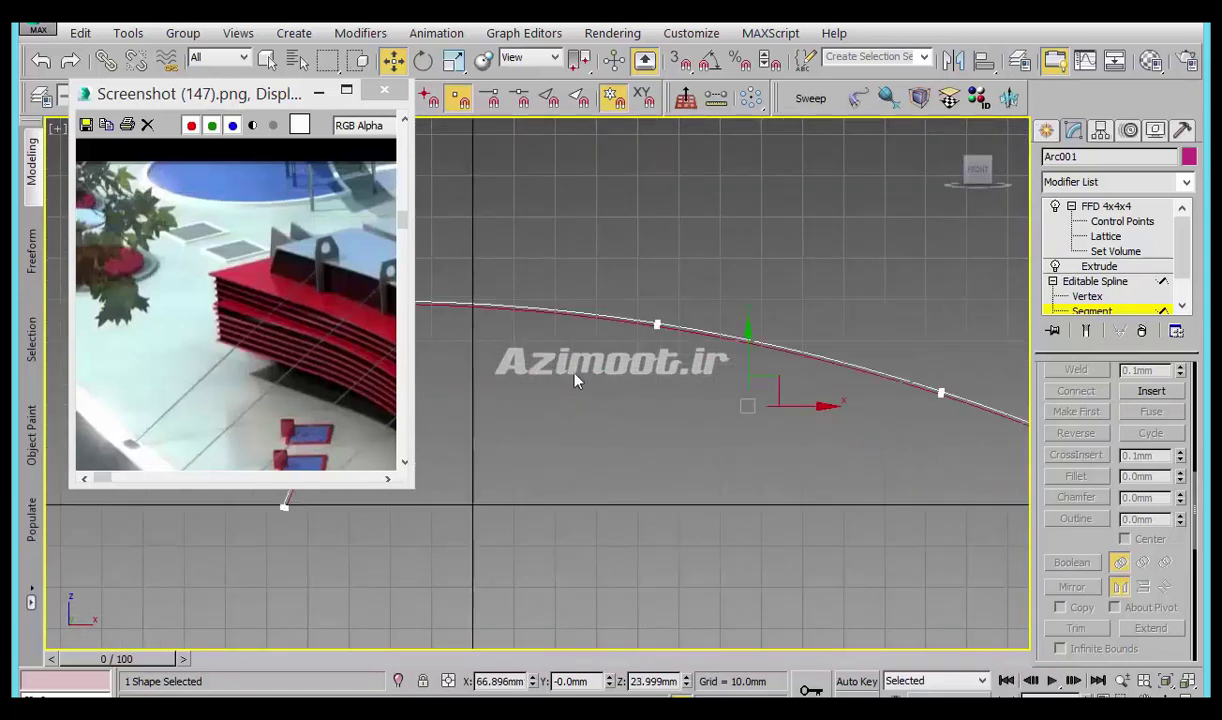
scroll(1080, 525, down, 5)
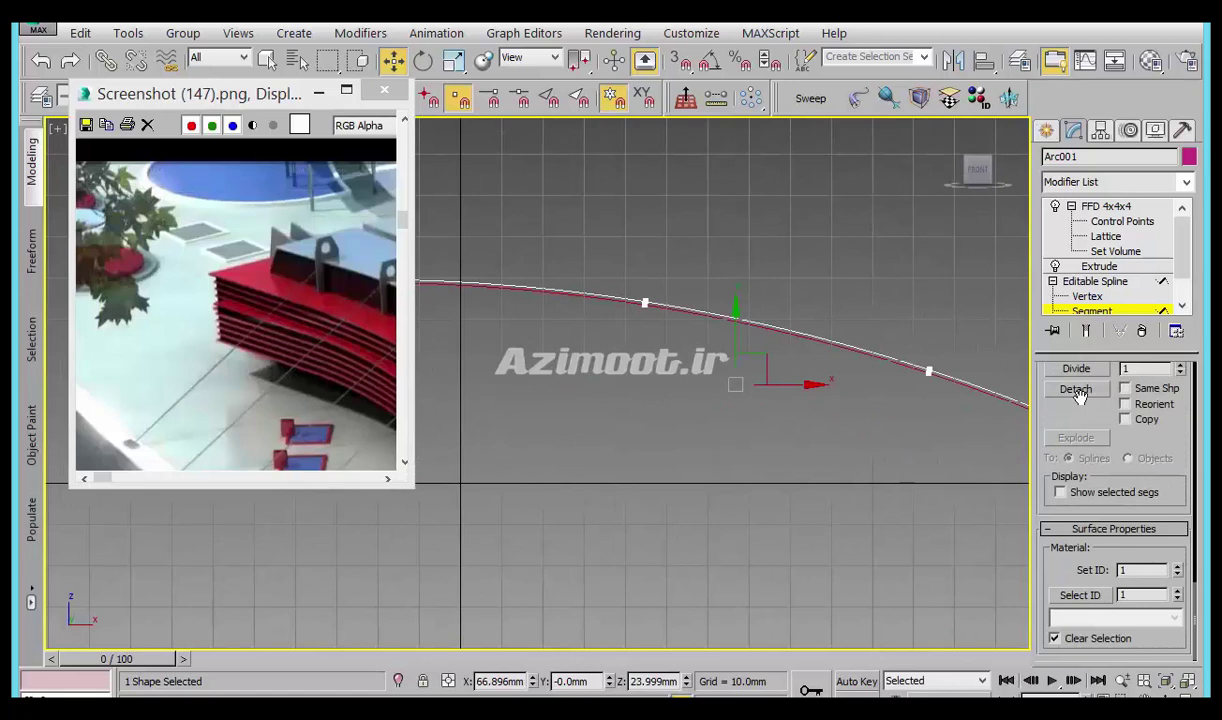
scroll(1080, 405, up, 1)
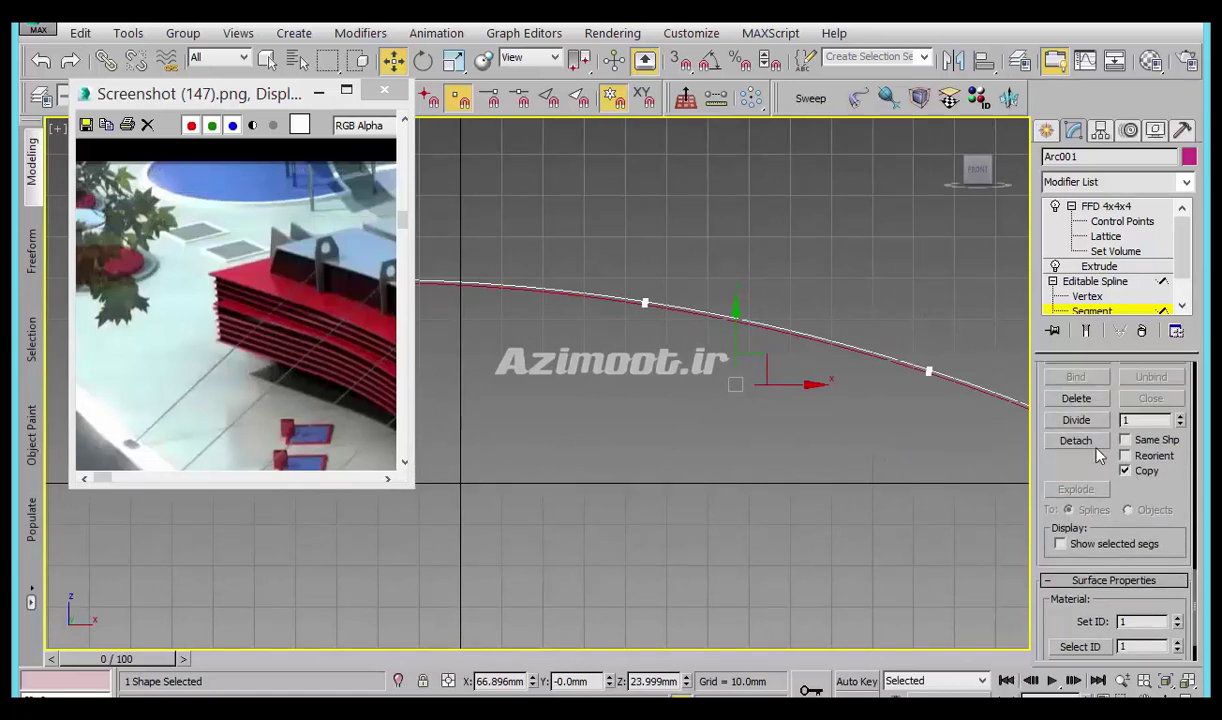
Detach the two selected segments as a copy named 1.
click(1094, 444)
text(1)
click(668, 376)
Select the detached spline 1, then reselect the roof arc.
click(1045, 131)
mouse_move(933, 567)
middle_down()
mouse_move(846, 456)
mouse_move(865, 374)
mouse_move(790, 411)
middle_up()
click(793, 400)
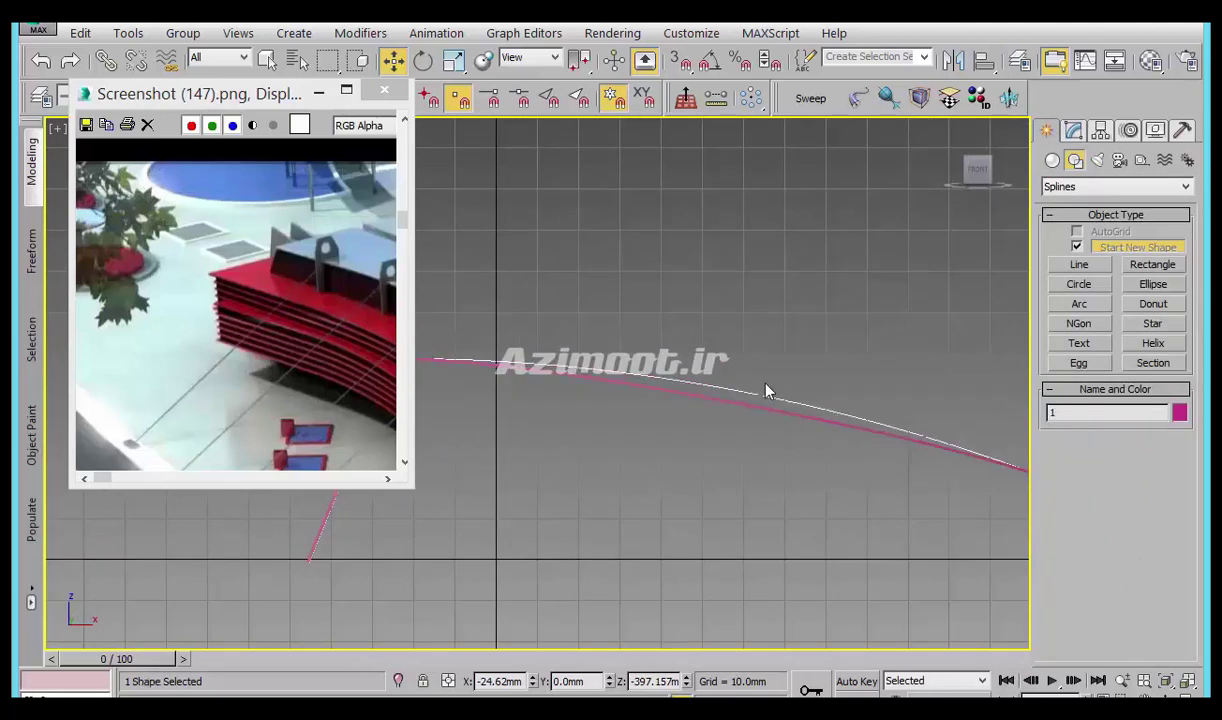
middle_drag(922, 330, 868, 327)
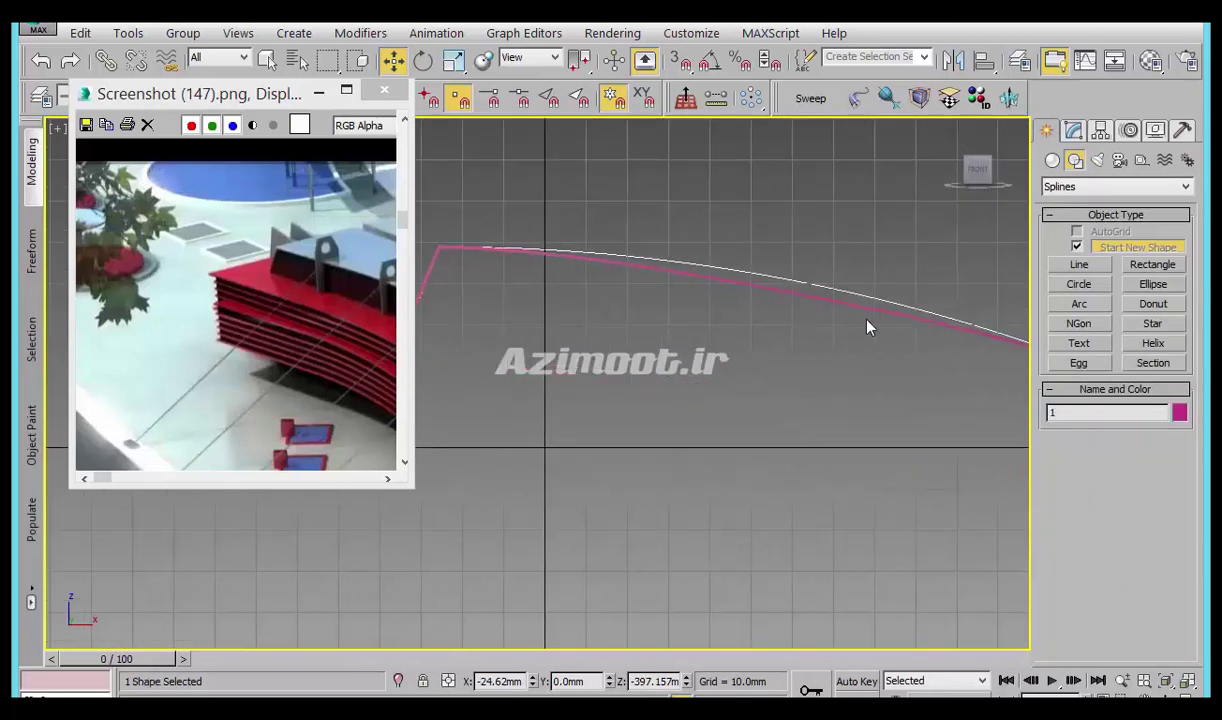
click(866, 307)
Copy the FFD 4x4x4 and Extrude modifiers from Arc001 and paste them onto spline 1.
middle_drag(912, 417, 878, 455)
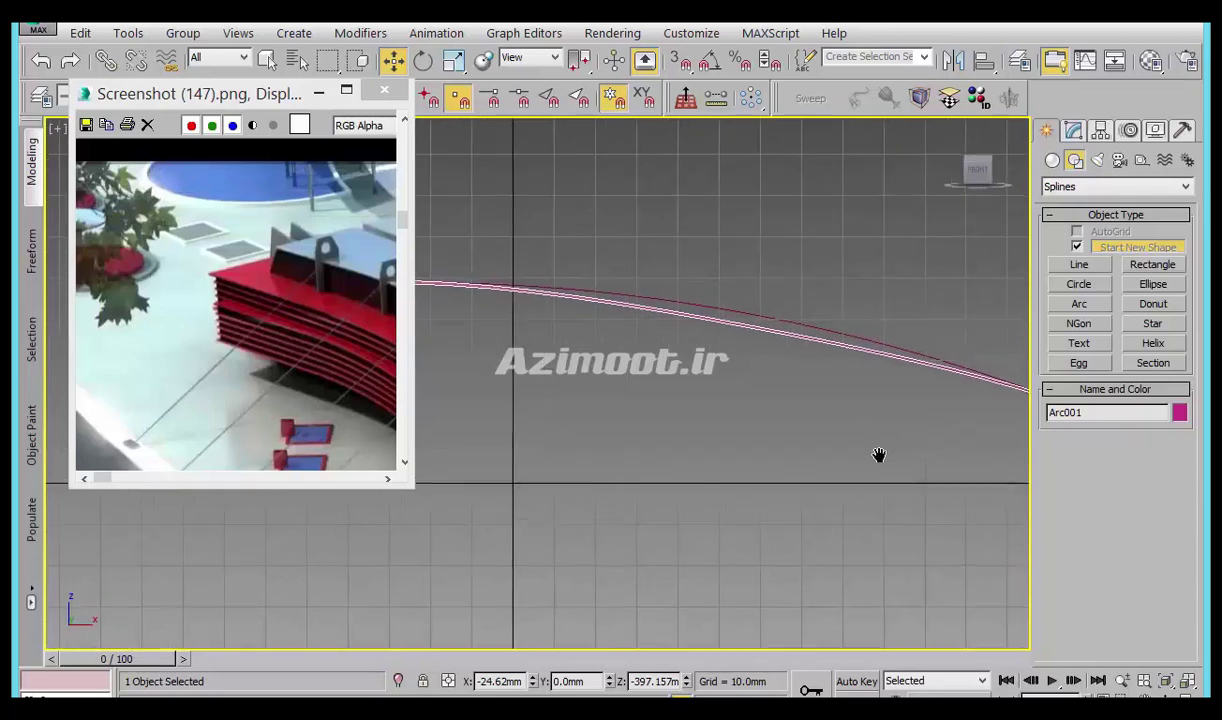
click(1073, 131)
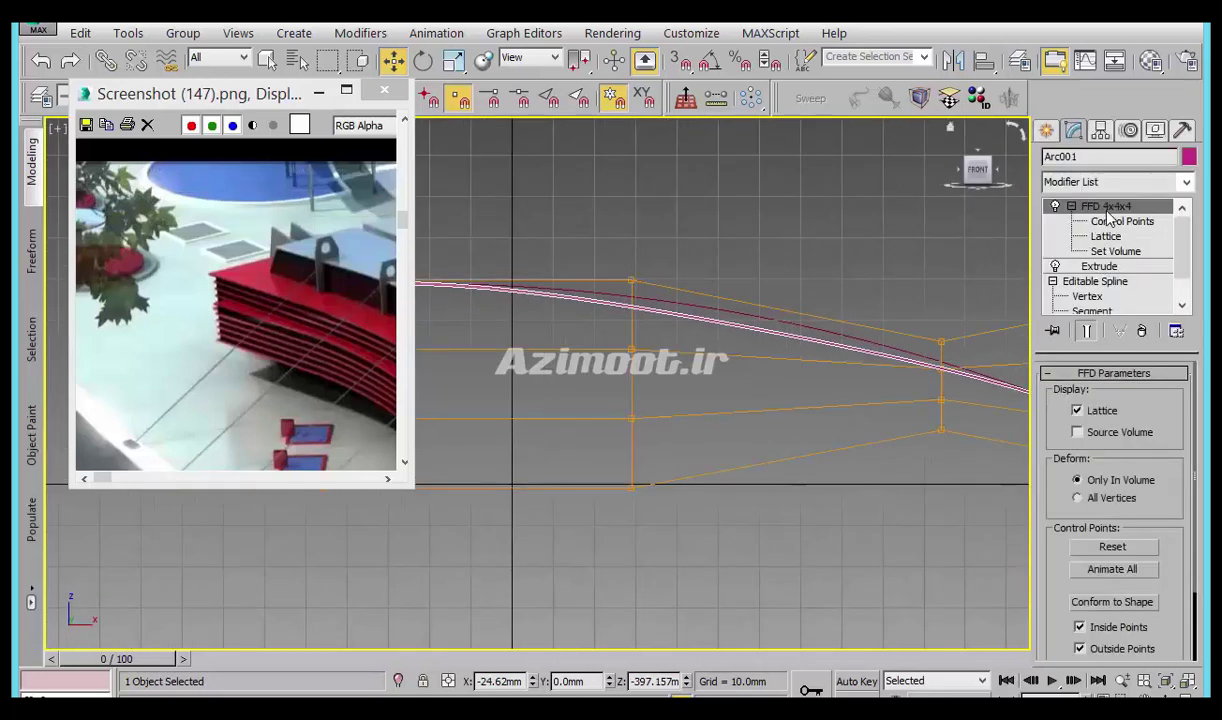
click(1071, 206)
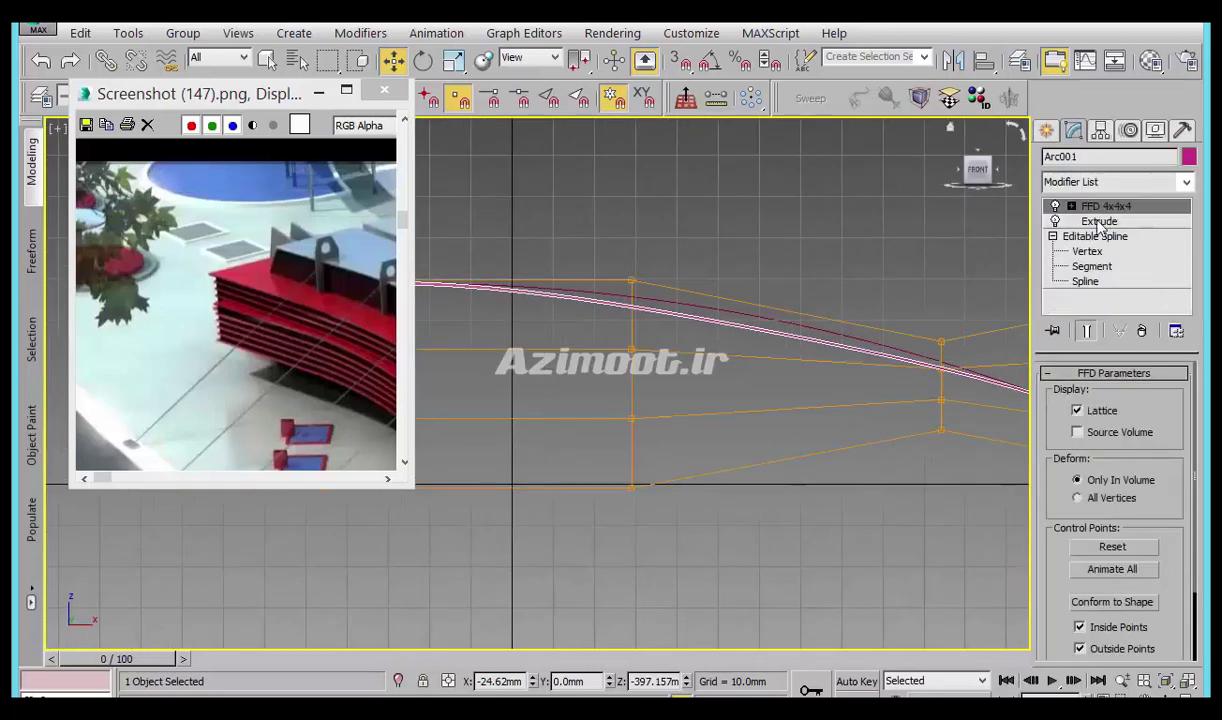
click(1097, 224)
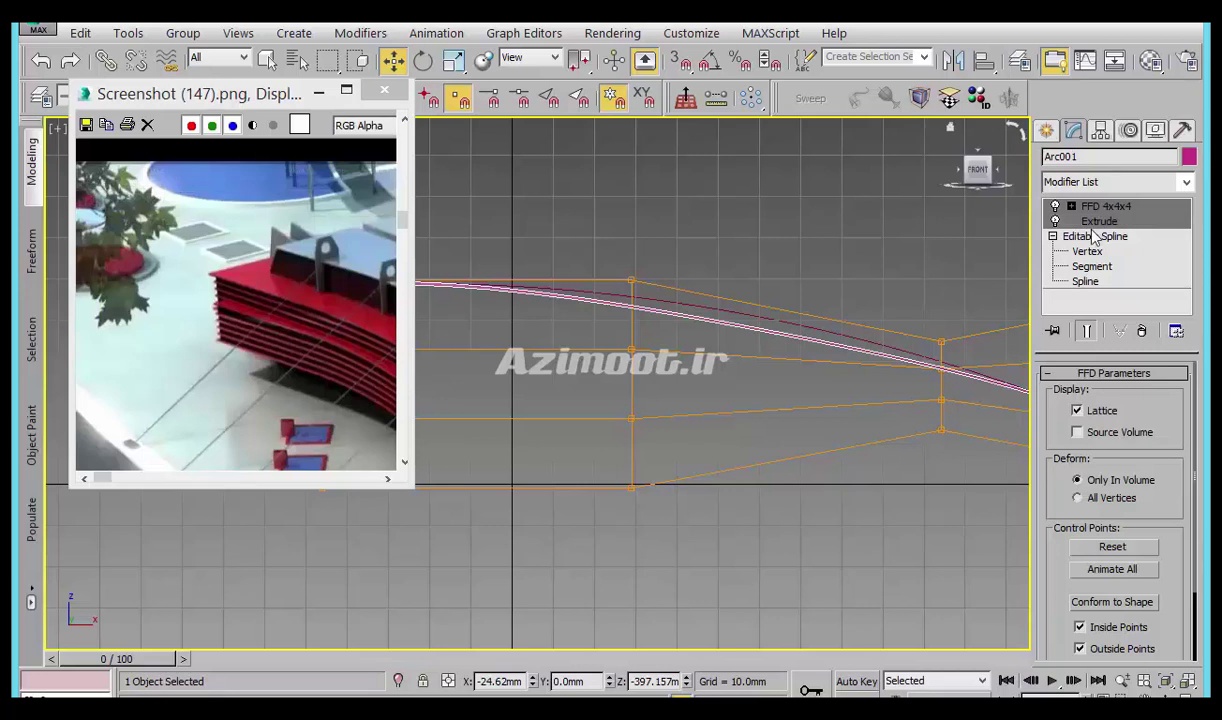
right_click(1097, 228)
click(990, 304)
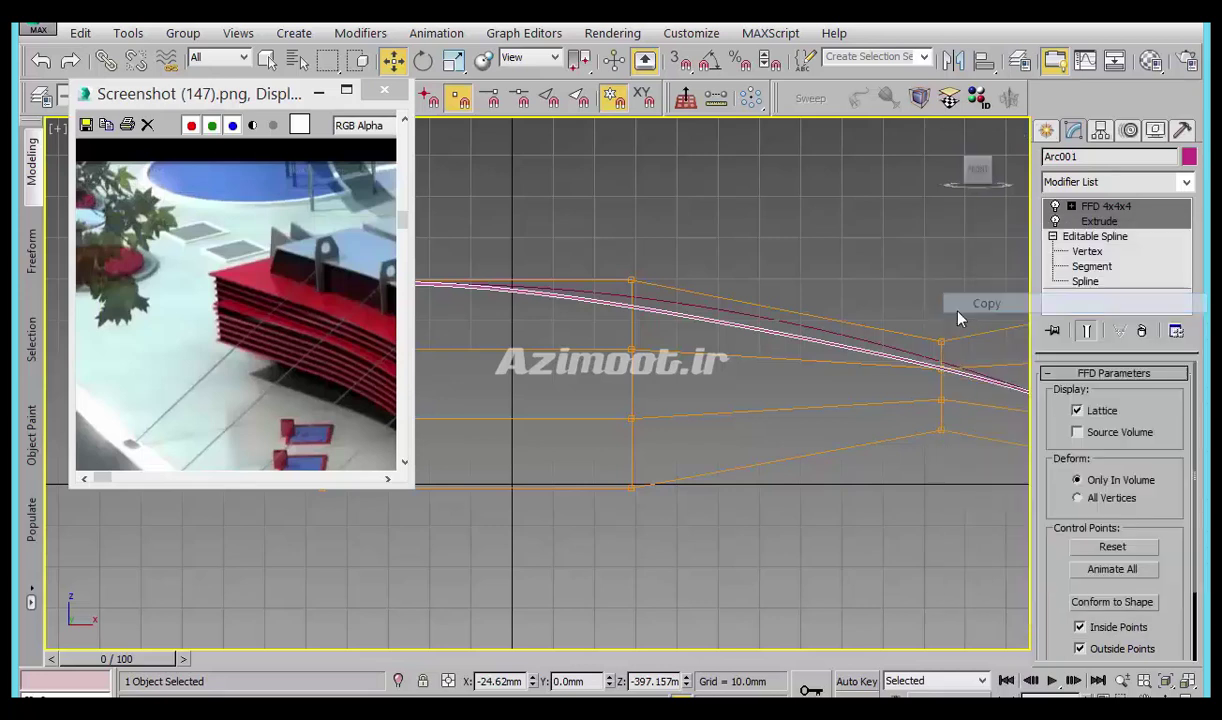
click(910, 350)
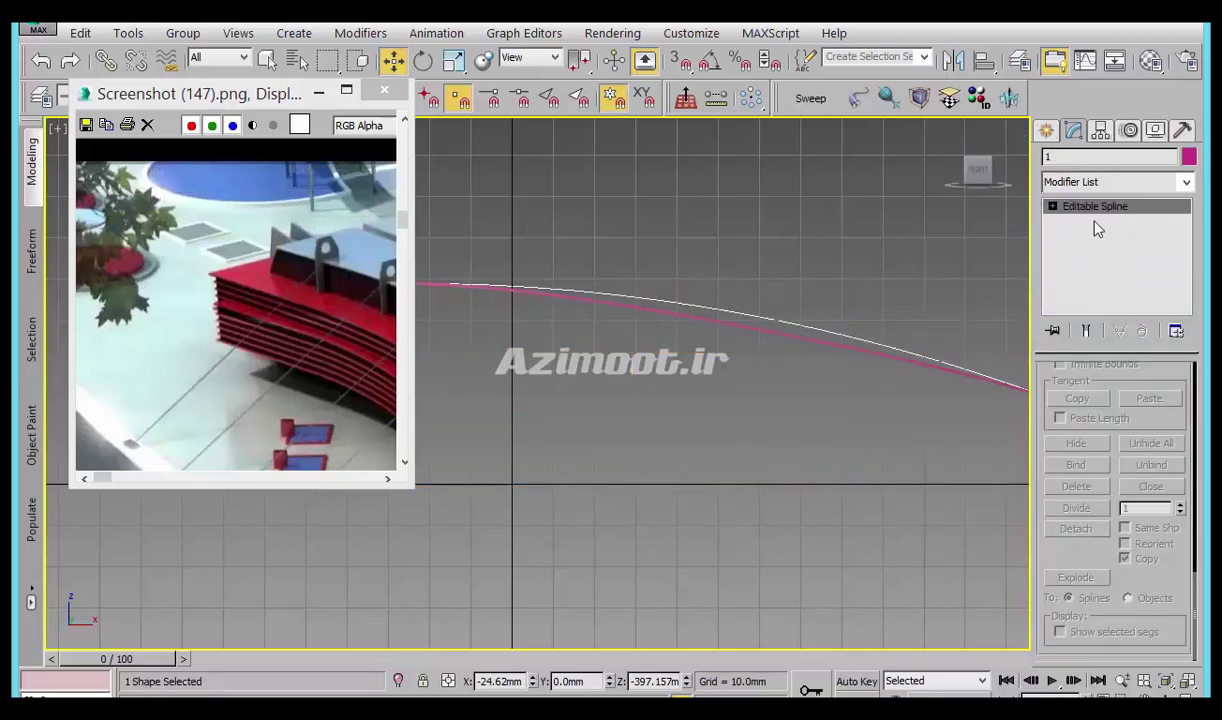
right_click(1078, 244)
click(1105, 220)
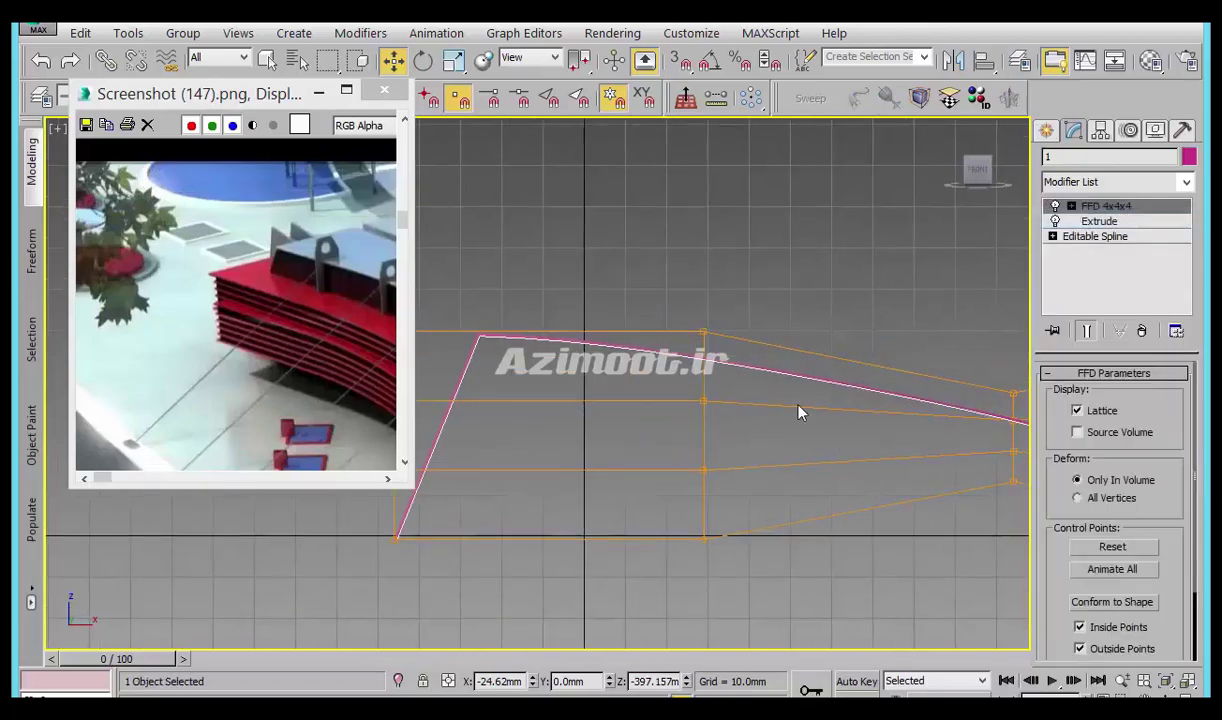
Orbit and zoom to inspect spline 1's extruded shape in 3D.
mouse_move(747, 556)
alt+middle_down()
mouse_move(806, 543)
mouse_move(753, 494)
mouse_move(720, 494)
alt+middle_up()
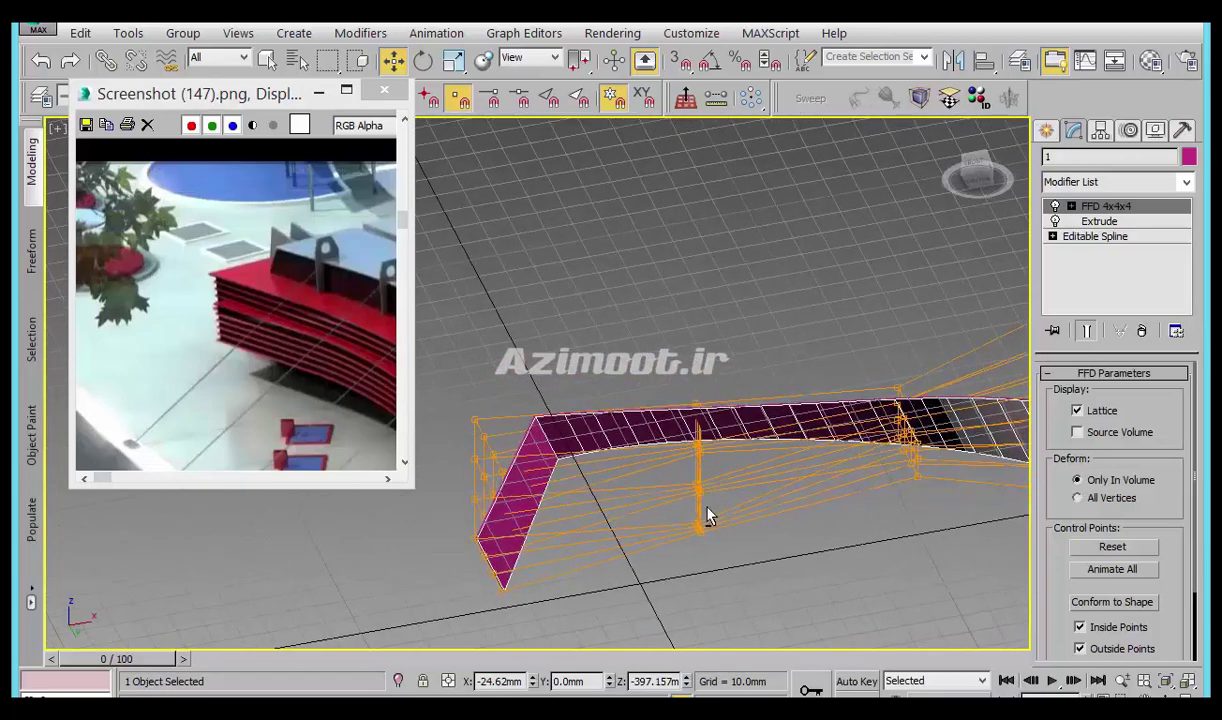
scroll(720, 494, up, 3)
scroll(633, 471, up, 3)
scroll(829, 319, down, 2)
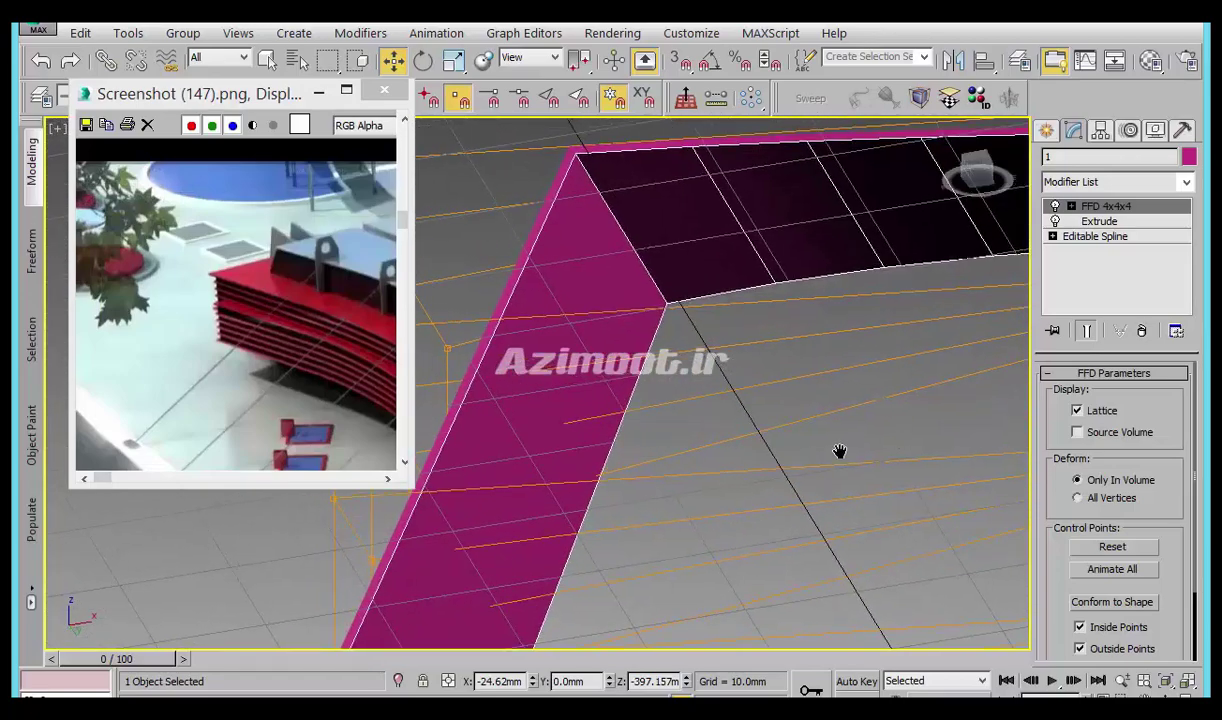
alt+middle_drag(856, 445, 818, 455)
scroll(830, 502, down, 5)
mouse_move(830, 502)
alt+middle_down()
mouse_move(755, 418)
mouse_move(799, 494)
mouse_move(908, 492)
alt+middle_up()
scroll(755, 418, up, 2)
scroll(831, 400, down, 2)
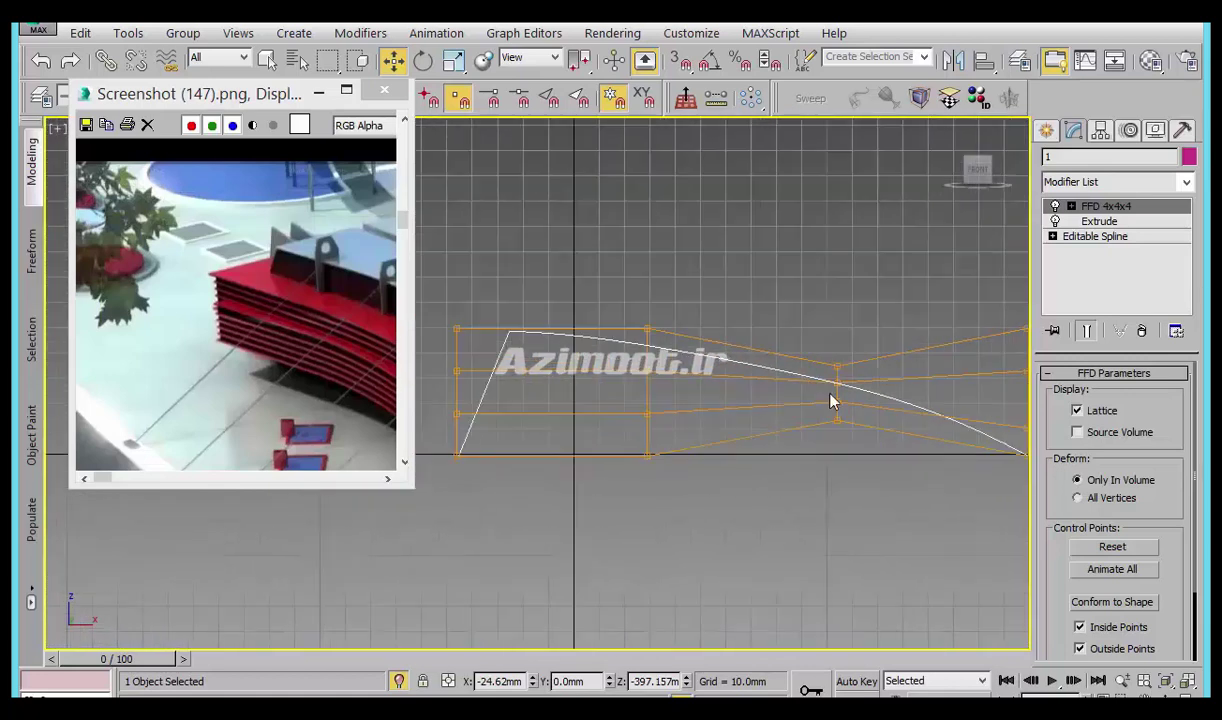
Enter vertex level on spline 1's Editable Spline and select the curve's right end vertex.
click(1095, 236)
click(1052, 236)
key(1)
middle_drag(952, 442, 859, 354)
scroll(894, 359, down, 2)
click(929, 375)
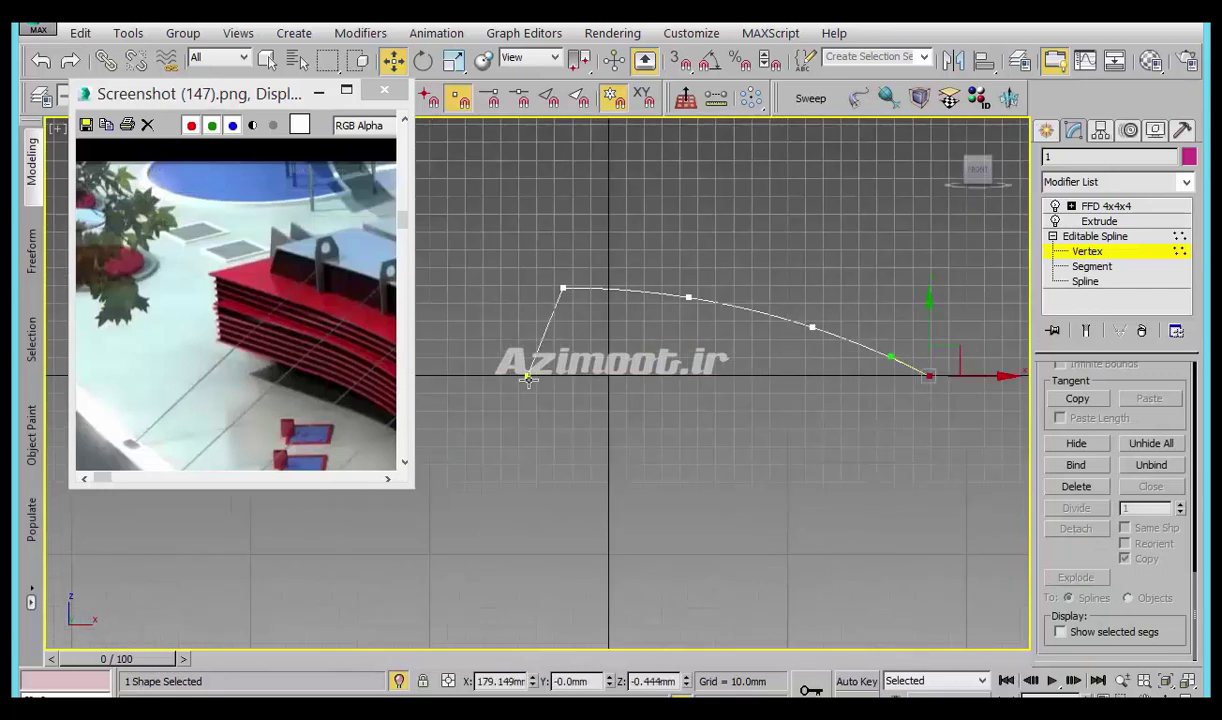
scroll(1080, 500, up, 3)
scroll(1110, 450, up, 2)
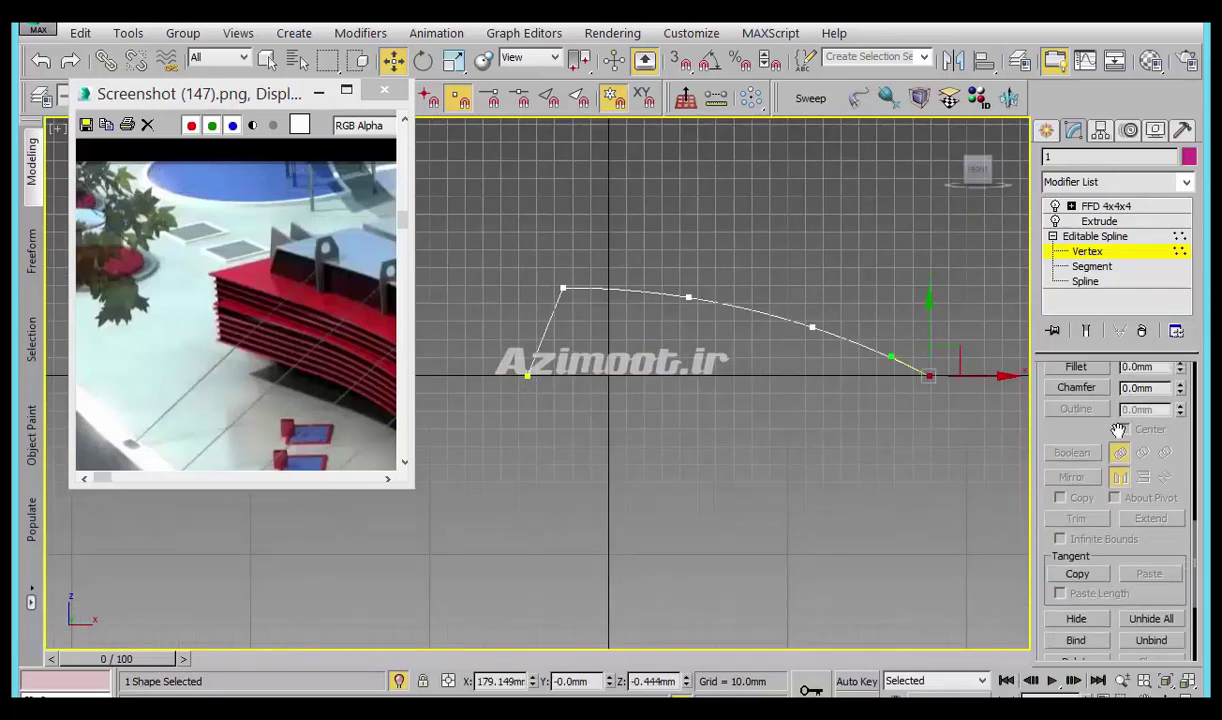
scroll(1108, 500, up, 3)
Connect the right end vertex to the left one and turn on Show End Result.
click(1088, 407)
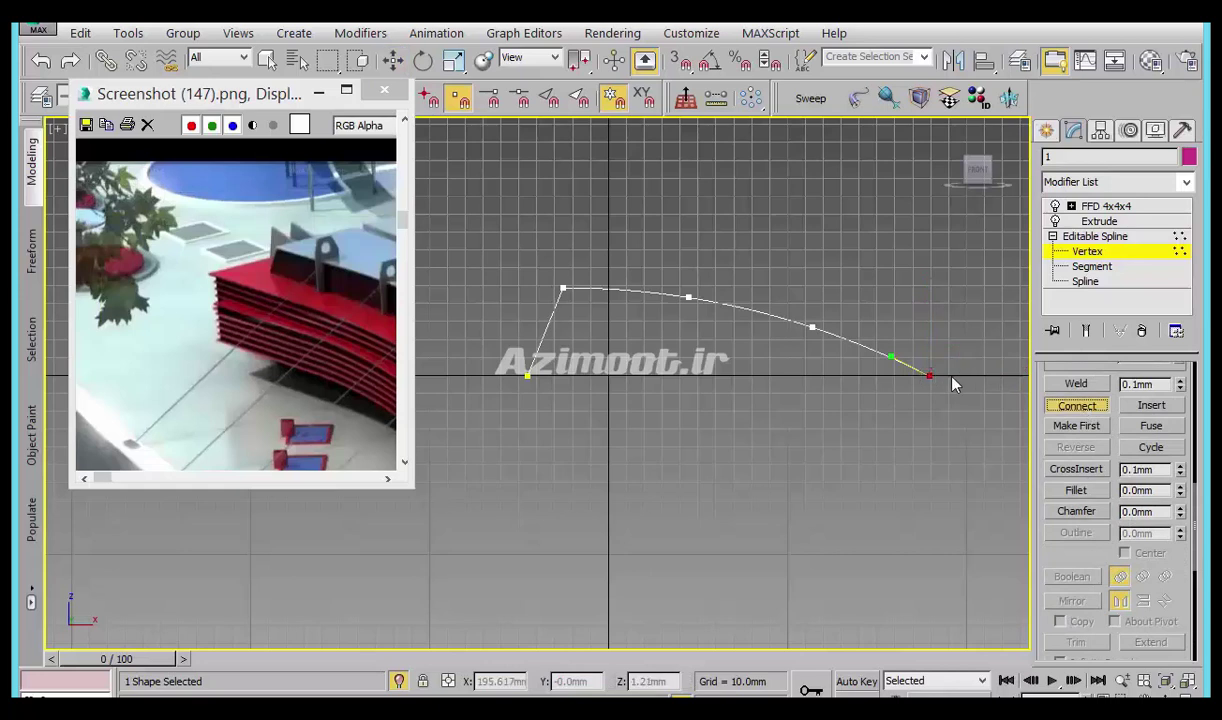
drag(928, 377, 524, 378)
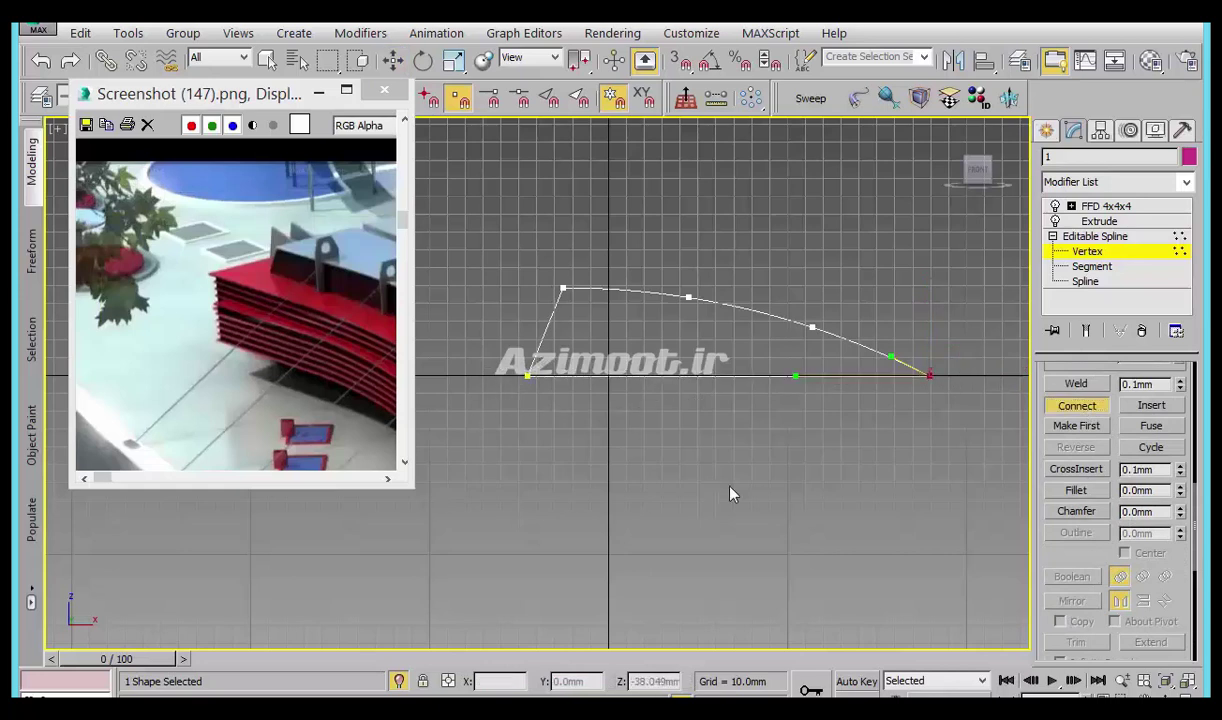
key(w)
middle_drag(905, 436, 903, 475)
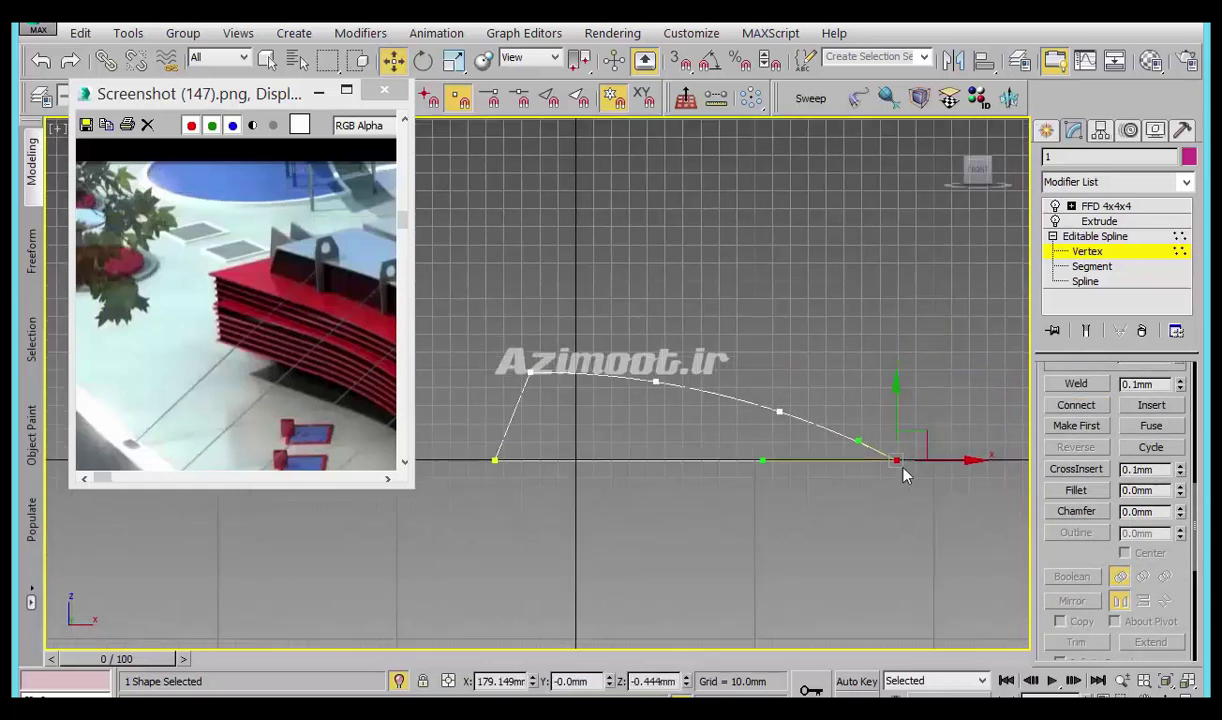
click(1087, 331)
alt+middle_drag(832, 532, 832, 499)
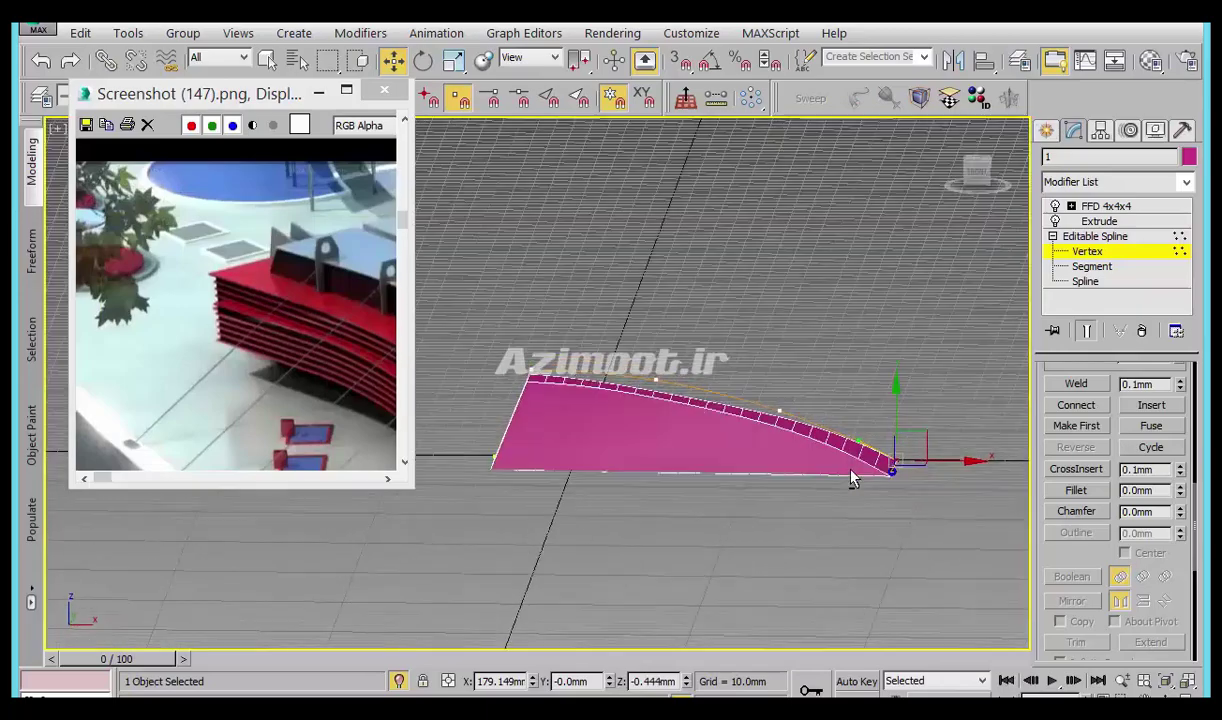
Lower shape 1's Extrude Amount from 53.5mm to 50.0mm.
click(1090, 206)
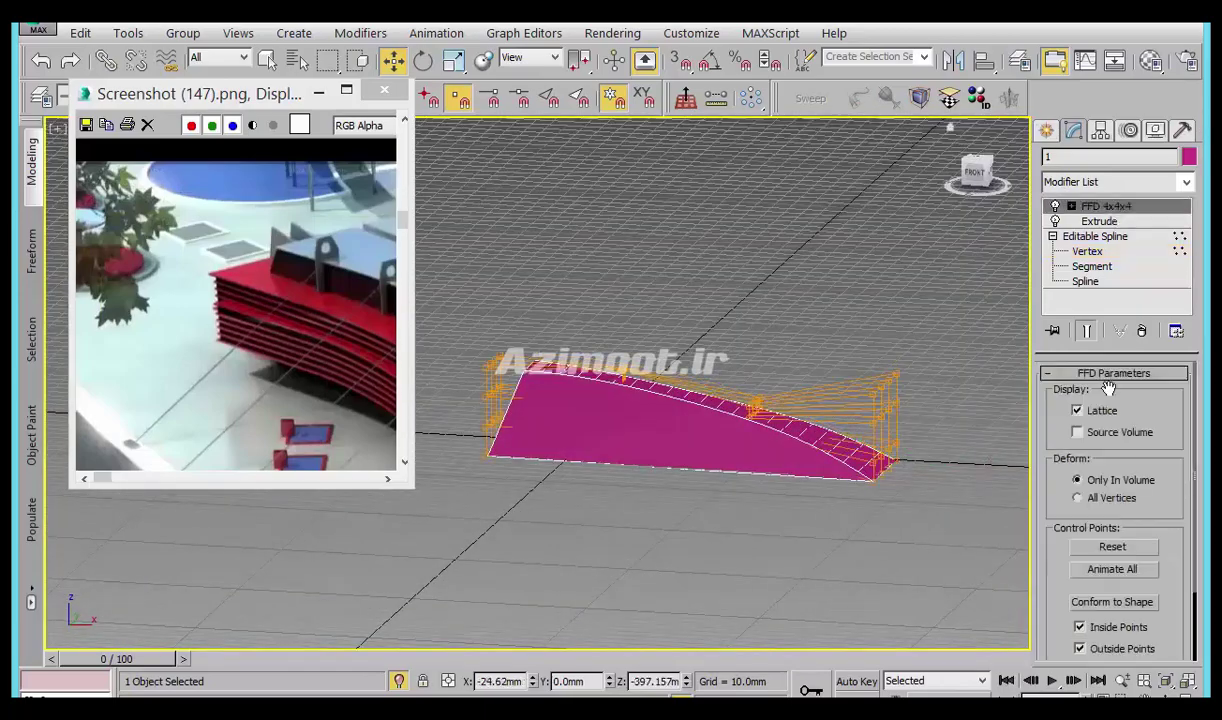
mouse_move(842, 447)
alt+middle_down()
mouse_move(727, 460)
mouse_move(810, 516)
mouse_move(865, 529)
mouse_move(710, 683)
alt+middle_up()
mouse_move(457, 683)
alt+middle_down()
mouse_move(851, 409)
mouse_move(717, 303)
mouse_move(884, 376)
mouse_move(828, 544)
mouse_move(968, 431)
mouse_move(881, 510)
mouse_move(873, 442)
mouse_move(840, 463)
alt+middle_up()
scroll(840, 463, up, 3)
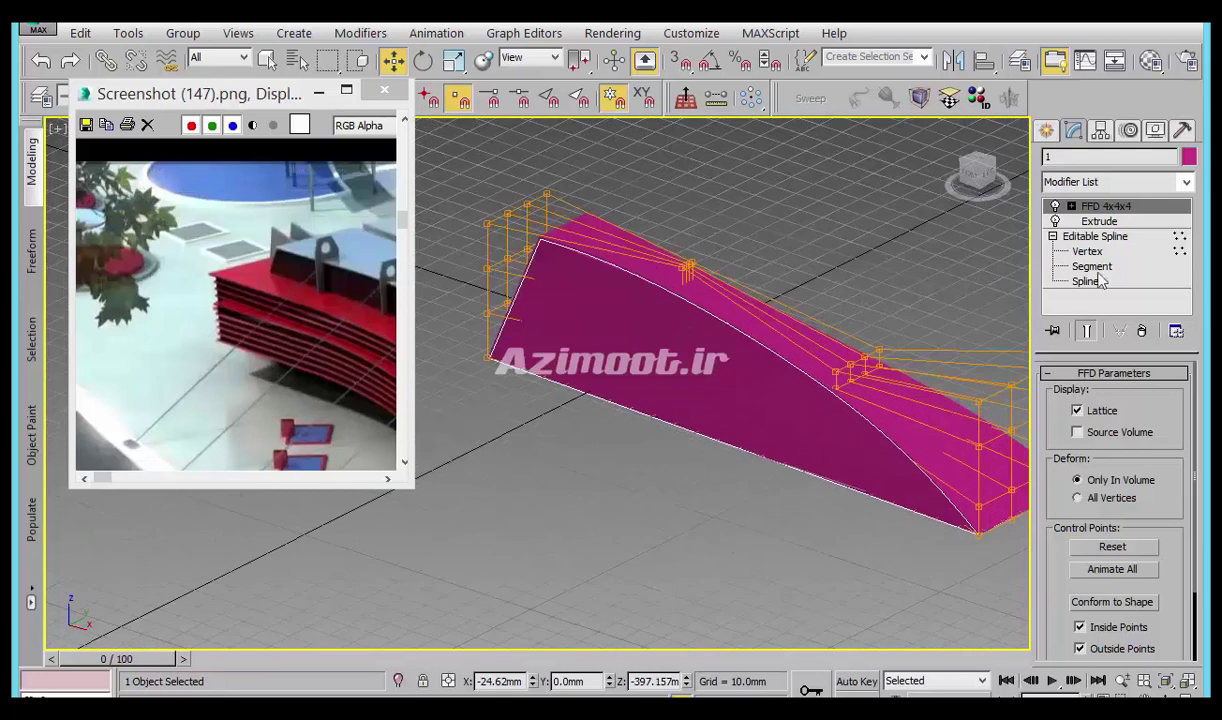
click(1110, 222)
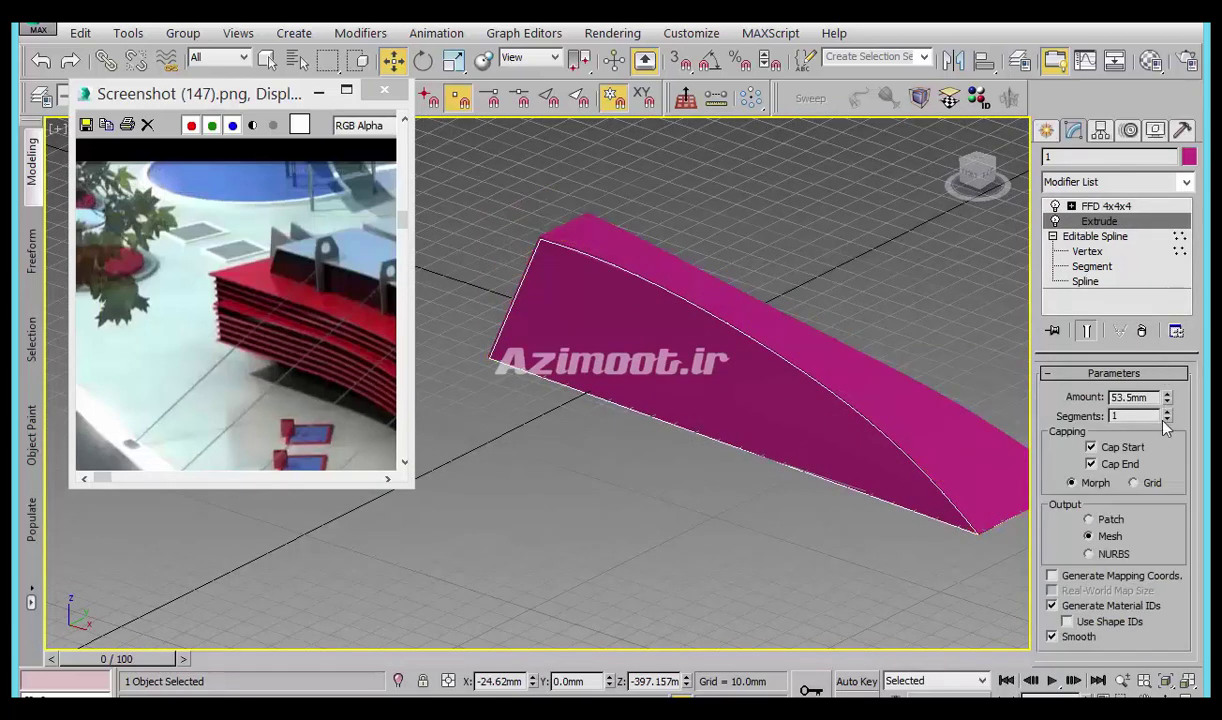
drag(1170, 412, 1167, 408)
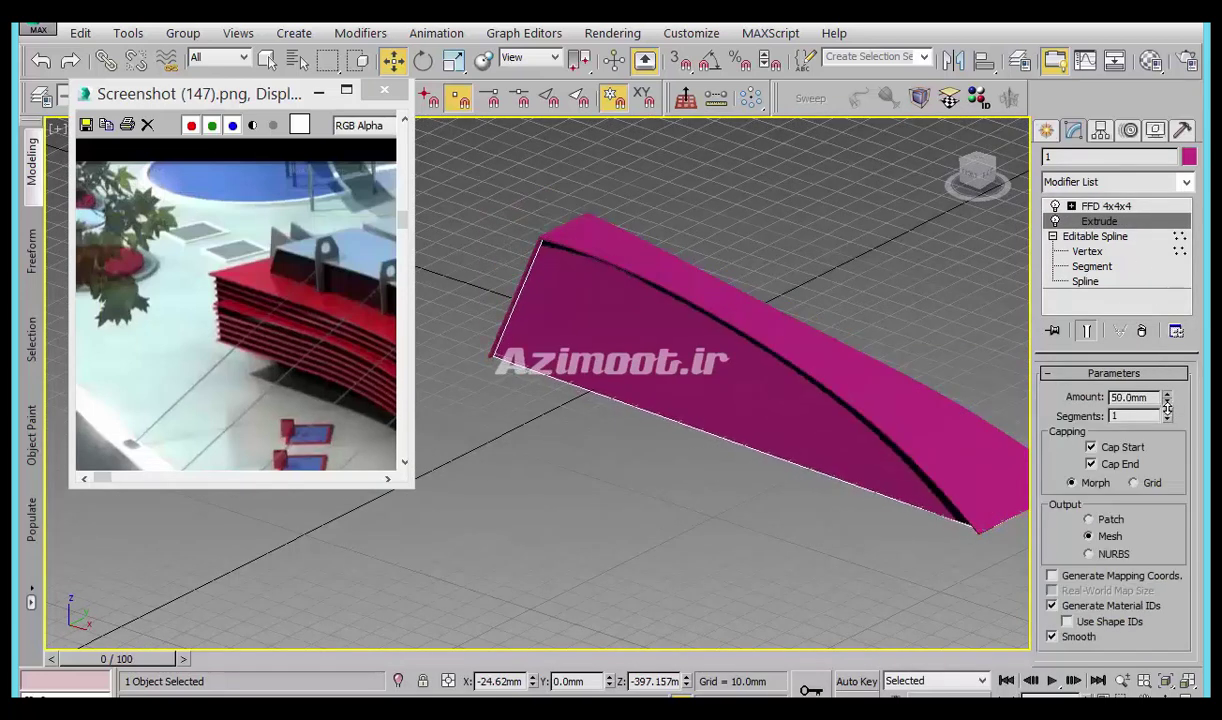
scroll(801, 443, up, 3)
mouse_move(857, 487)
alt+middle_down()
mouse_move(775, 554)
mouse_move(758, 518)
mouse_move(851, 505)
mouse_move(829, 570)
mouse_move(723, 529)
mouse_move(800, 480)
alt+middle_up()
Centre shape 1's pivot using Affect Pivot Only and Center to Object.
click(1044, 131)
click(1101, 132)
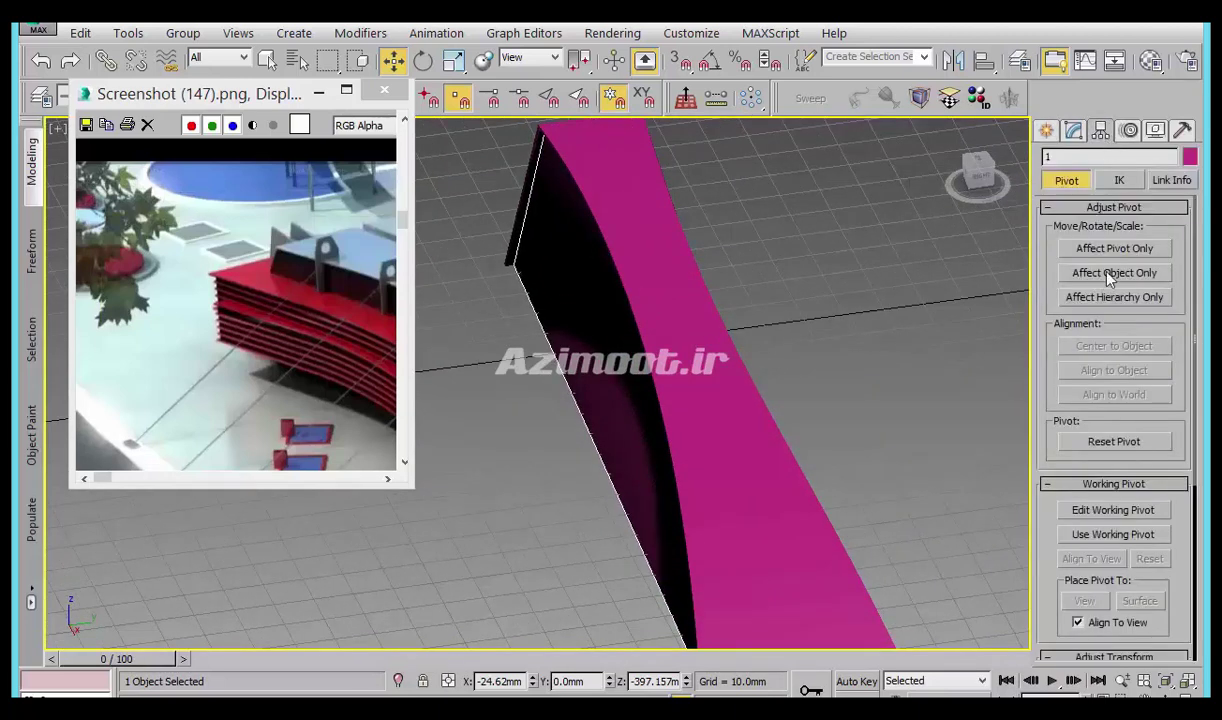
click(1109, 250)
click(1116, 350)
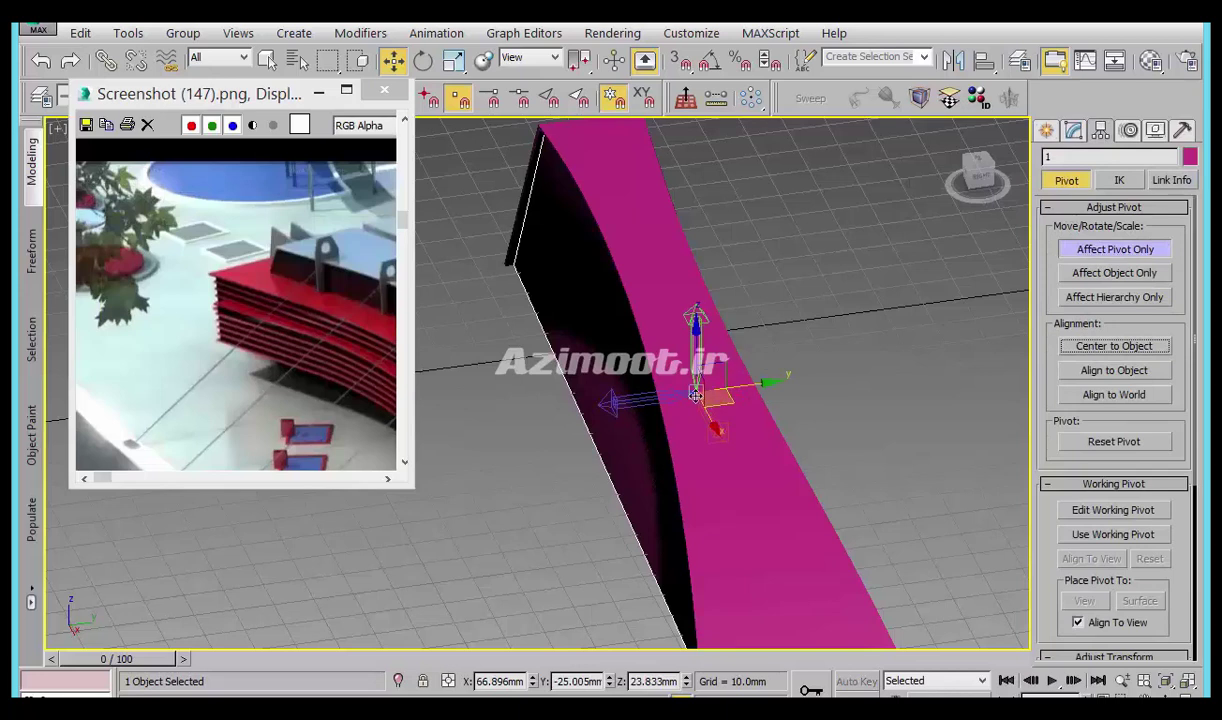
click(1043, 133)
mouse_move(739, 483)
alt+middle_down()
mouse_move(837, 431)
mouse_move(775, 469)
mouse_move(714, 395)
mouse_move(759, 388)
alt+middle_up()
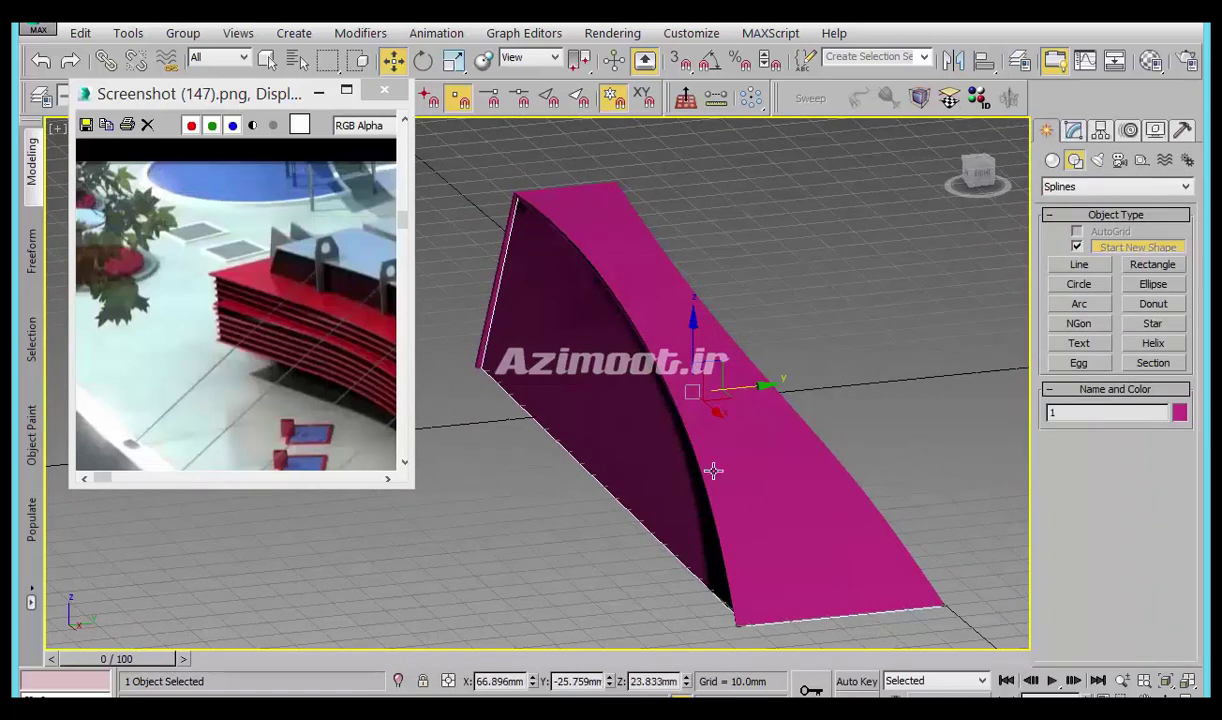
Orbit the perspective view around the roof and shape 1.
scroll(727, 414, down, 3)
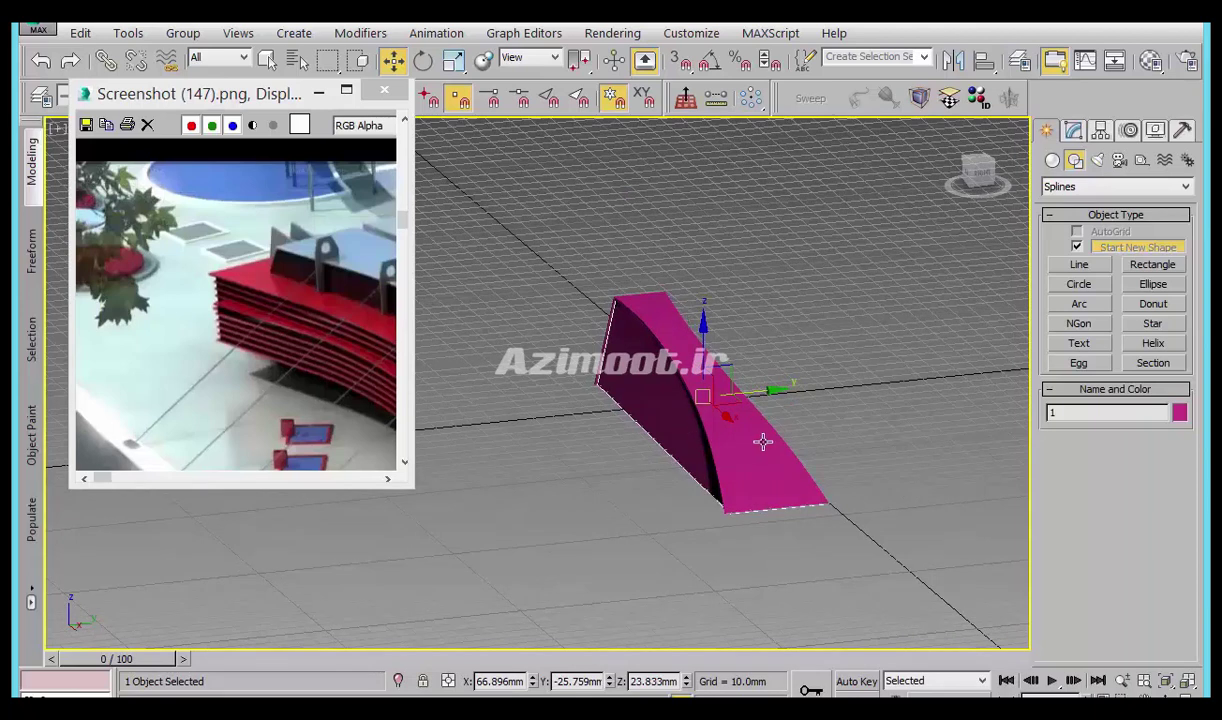
alt+middle_drag(780, 507, 1047, 268)
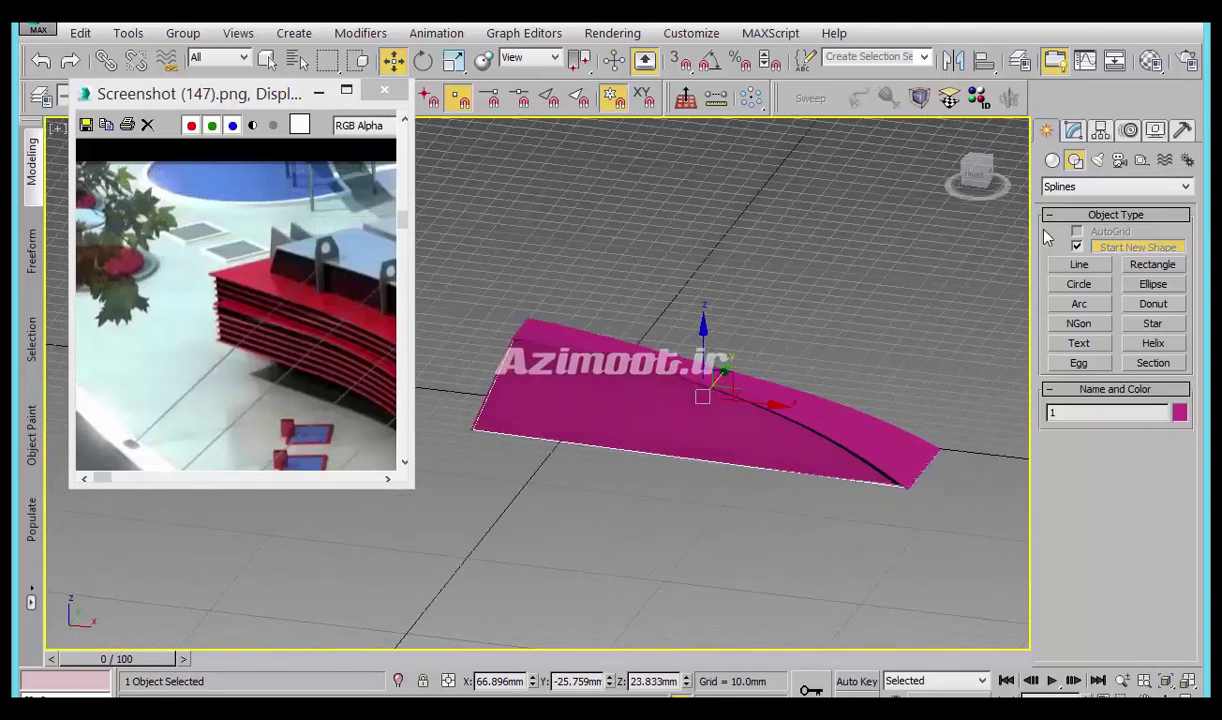
mouse_move(817, 441)
alt+middle_down()
mouse_move(732, 472)
mouse_move(613, 400)
mouse_move(621, 455)
mouse_move(649, 477)
alt+middle_up()
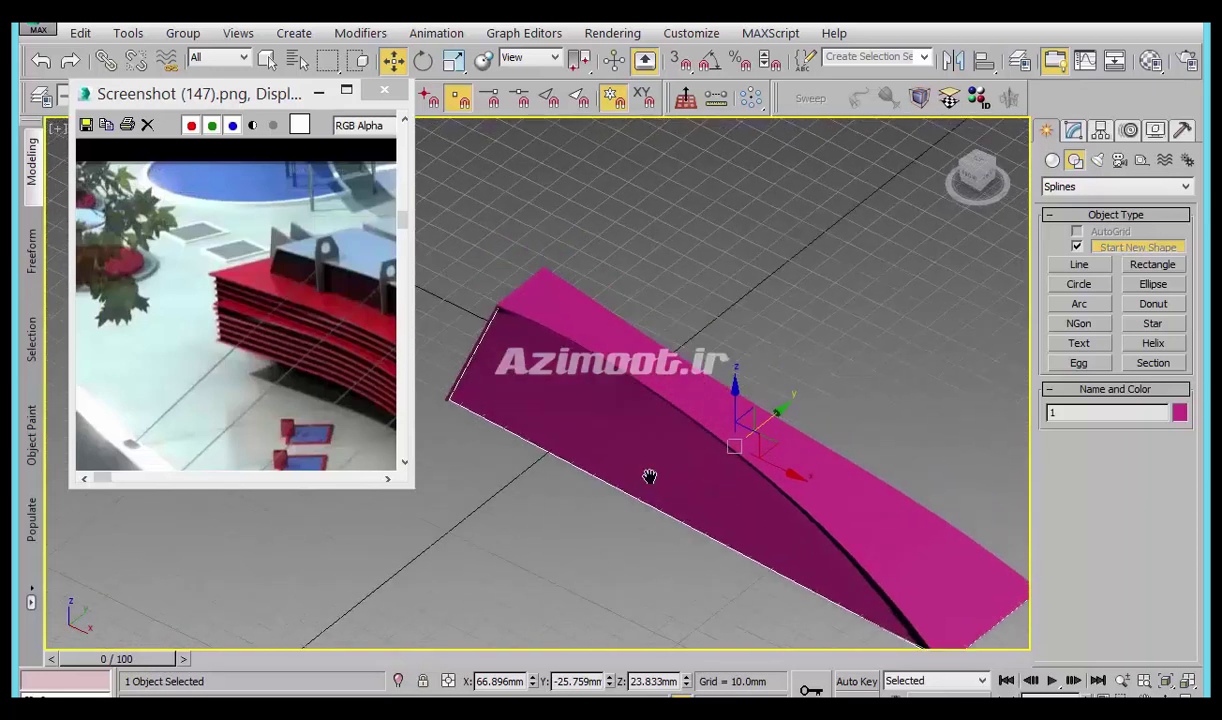
alt+middle_drag(780, 528, 740, 500)
Zoom the rendered reference image out to show the full building render.
click(235, 291)
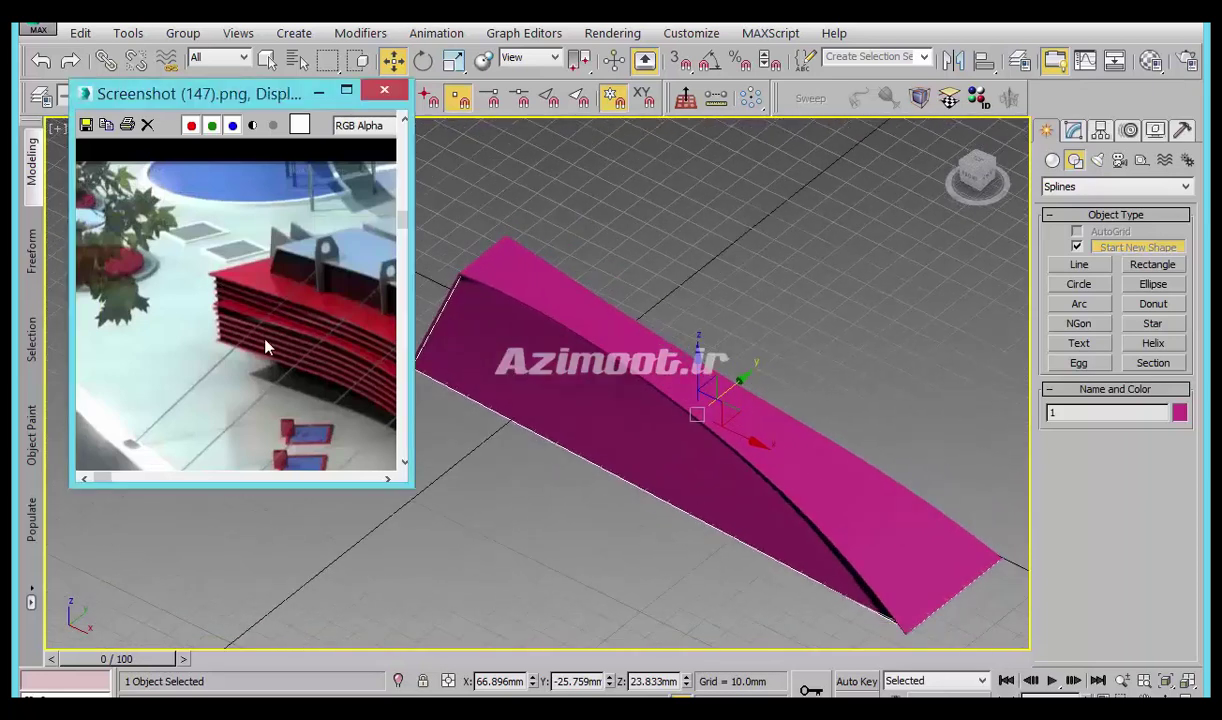
scroll(272, 334, down, 3)
scroll(280, 360, down, 2)
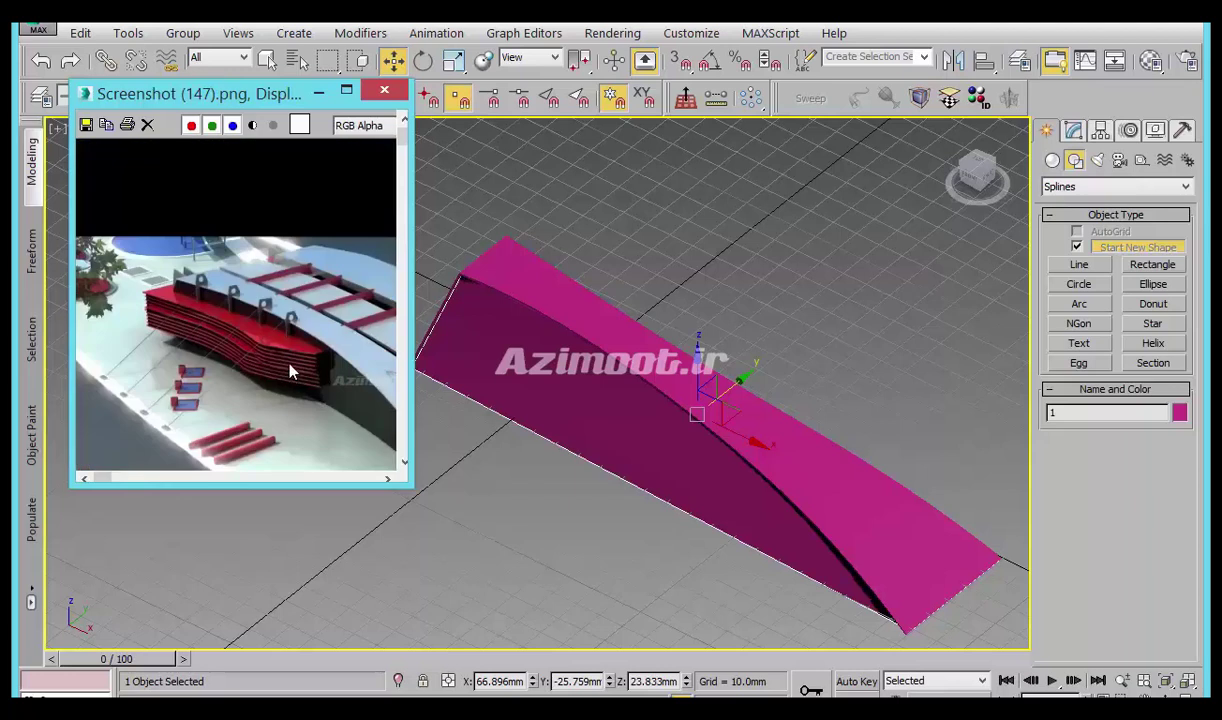
scroll(280, 360, down, 2)
scroll(307, 350, up, 2)
scroll(342, 300, up, 3)
scroll(320, 320, down, 3)
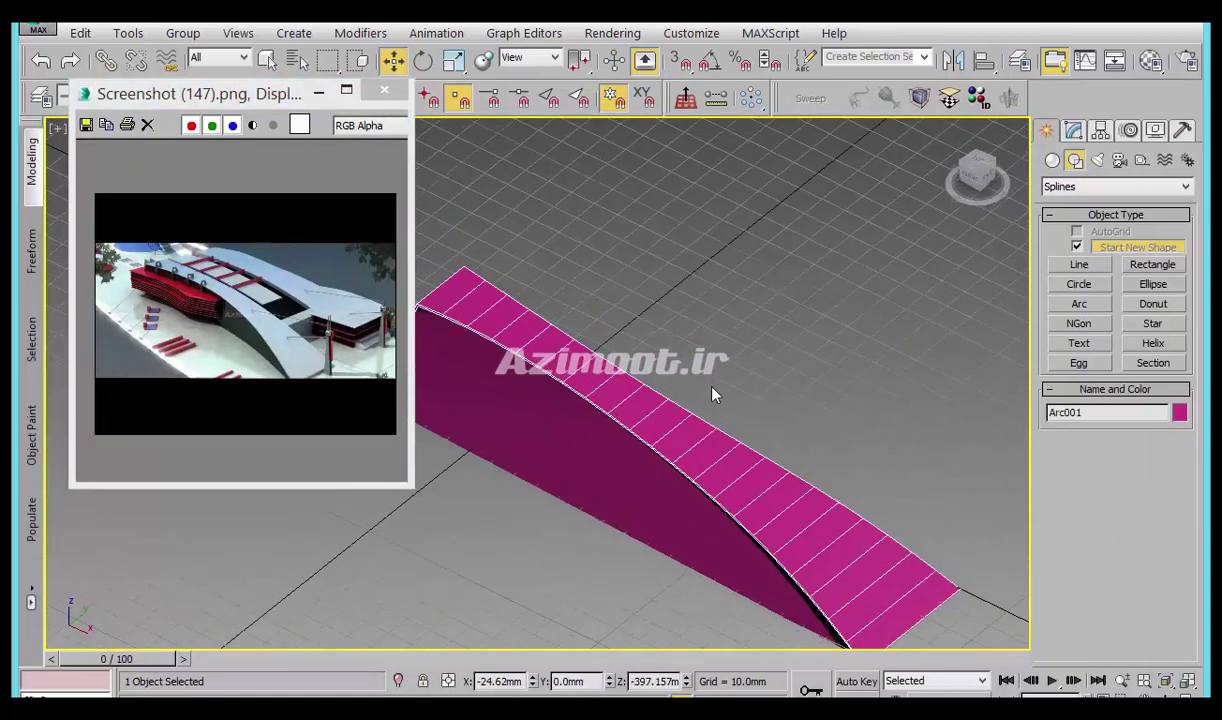
scroll(714, 395, down, 4)
Shift-drag the roof to make an independent copy, Arc002, and switch to Top view.
ctrl+click(689, 411)
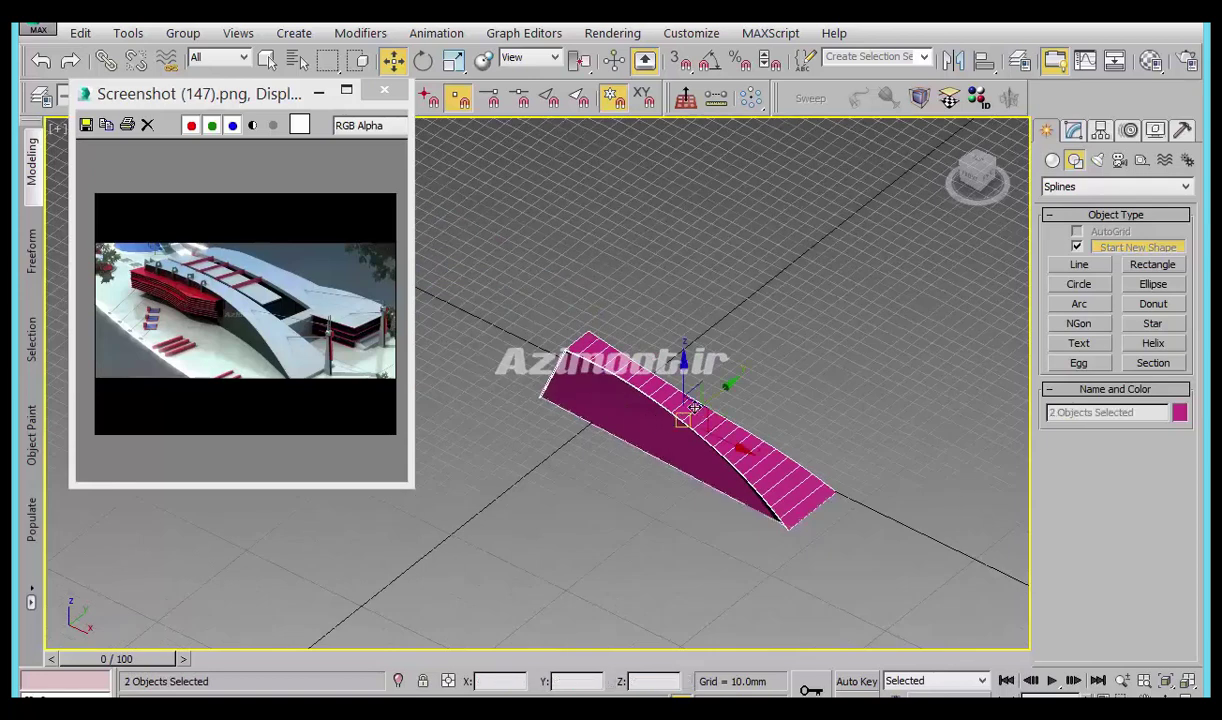
shift+drag(744, 383, 834, 313)
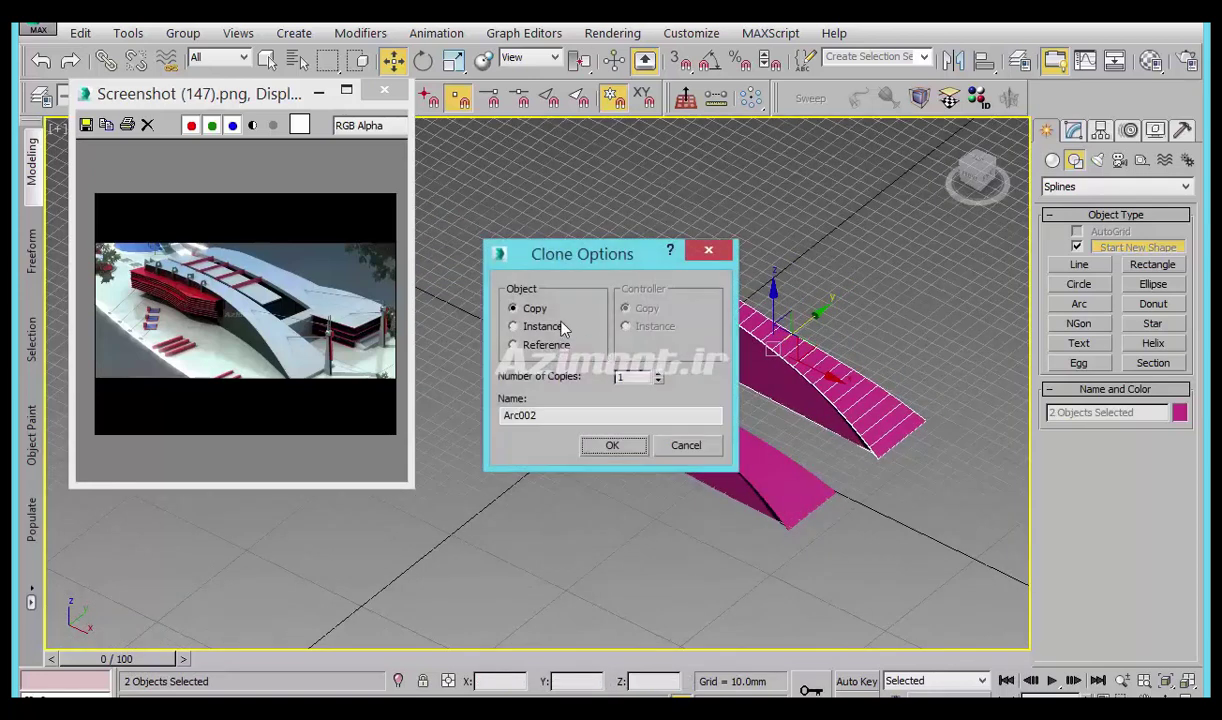
click(615, 450)
key(t)
scroll(846, 423, up, 3)
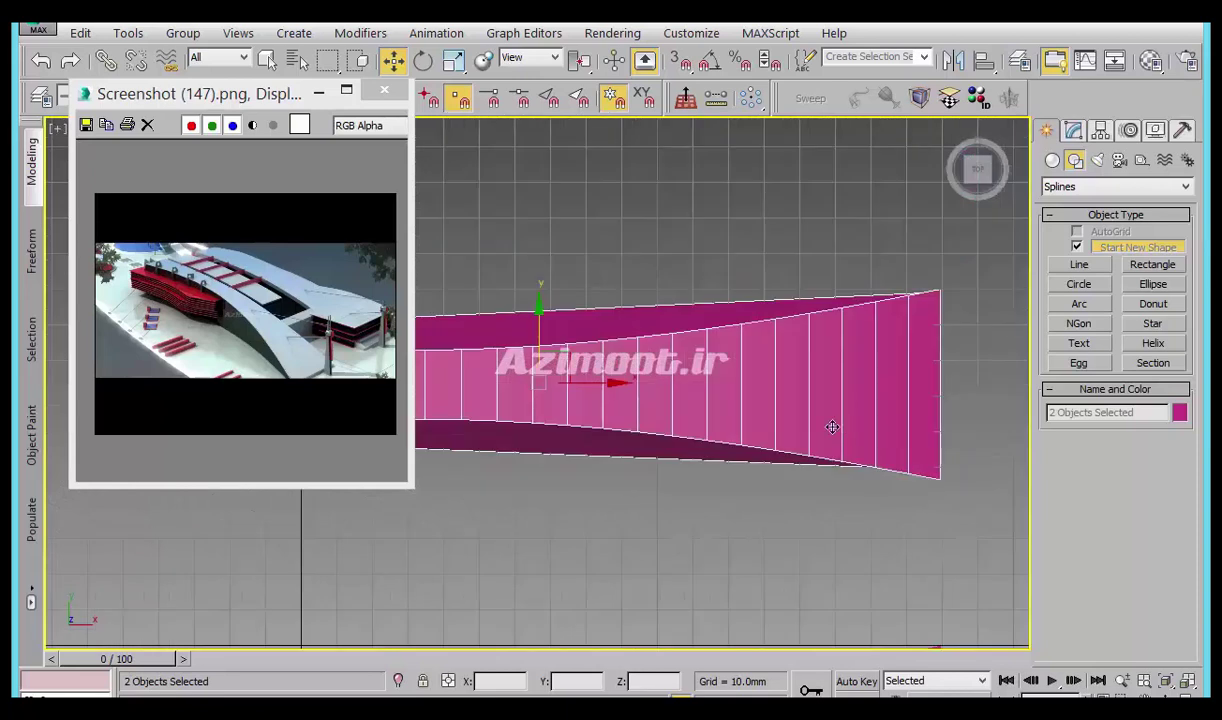
scroll(810, 427, up, 2)
scroll(810, 427, down, 3)
scroll(732, 451, down, 3)
scroll(703, 447, up, 2)
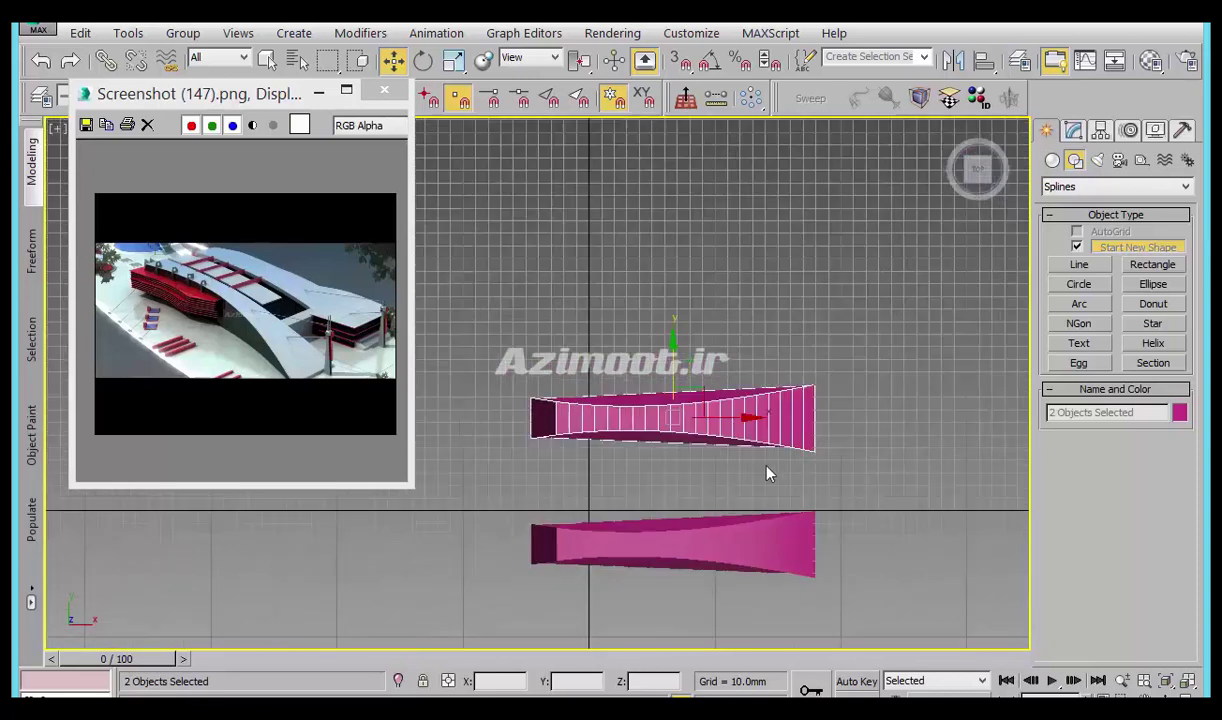
Select Arc002, check its modifier stack, and orbit to an angled view of both roofs.
click(778, 450)
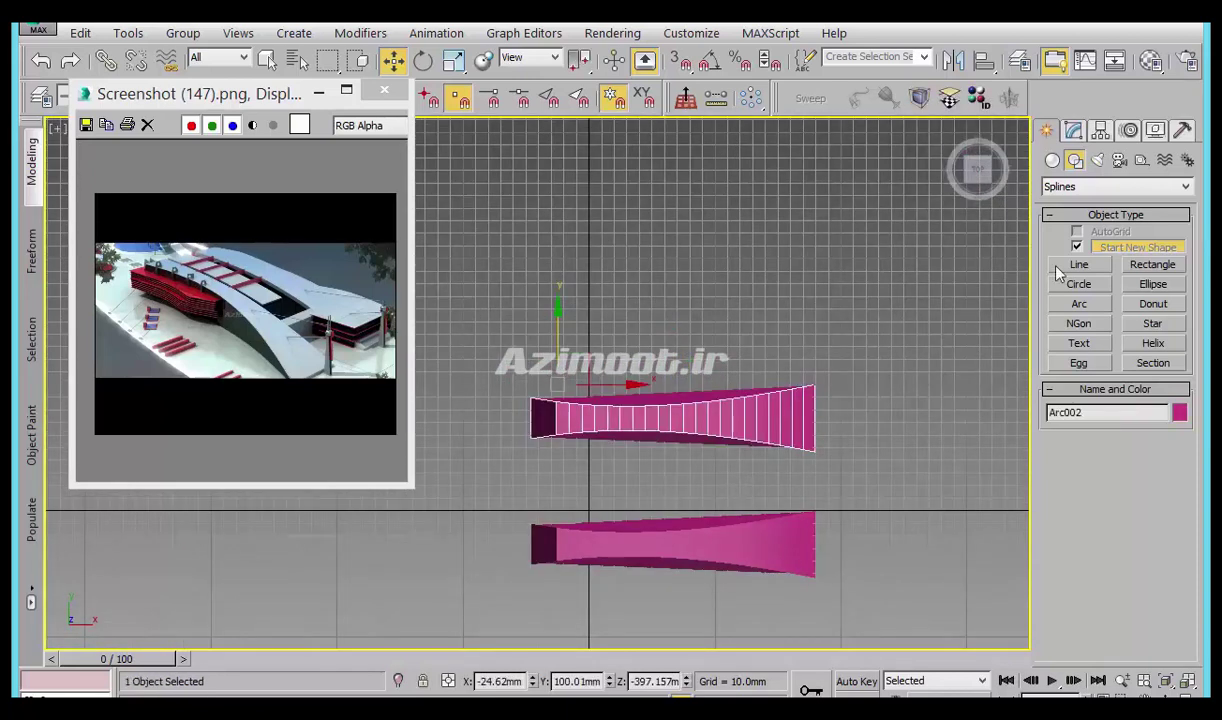
click(1073, 131)
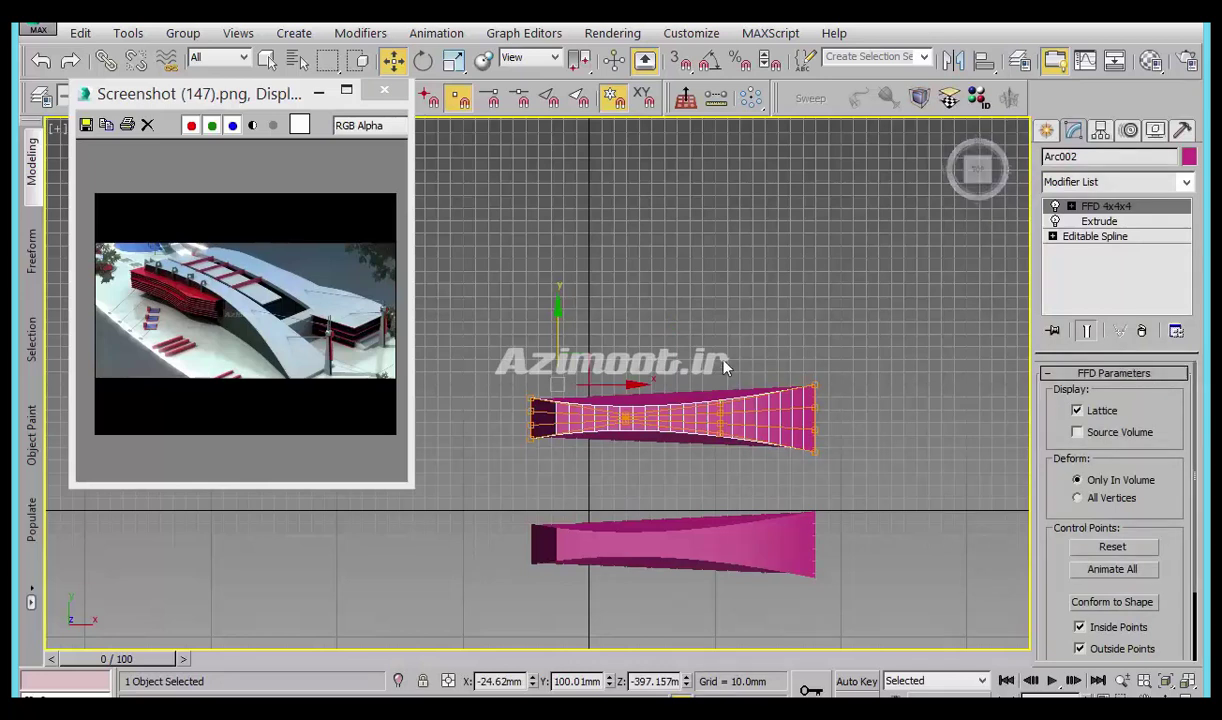
click(698, 475)
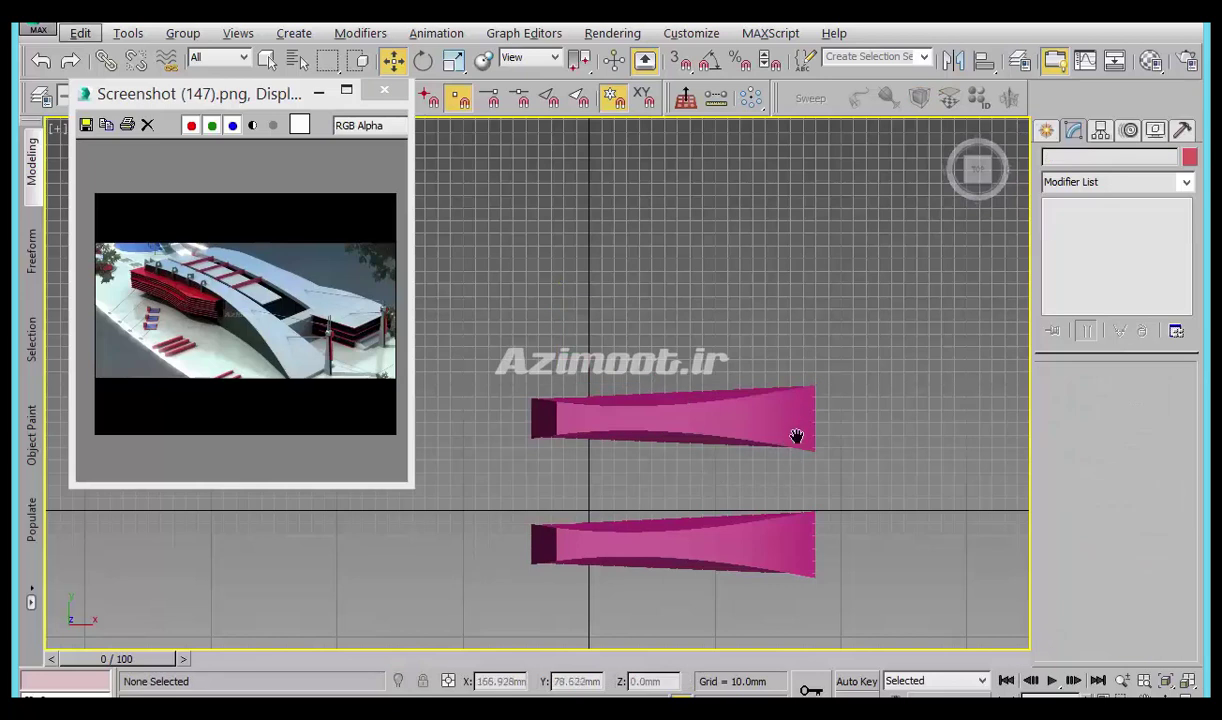
scroll(800, 430, up, 2)
click(756, 460)
alt+middle_drag(756, 460, 287, 373)
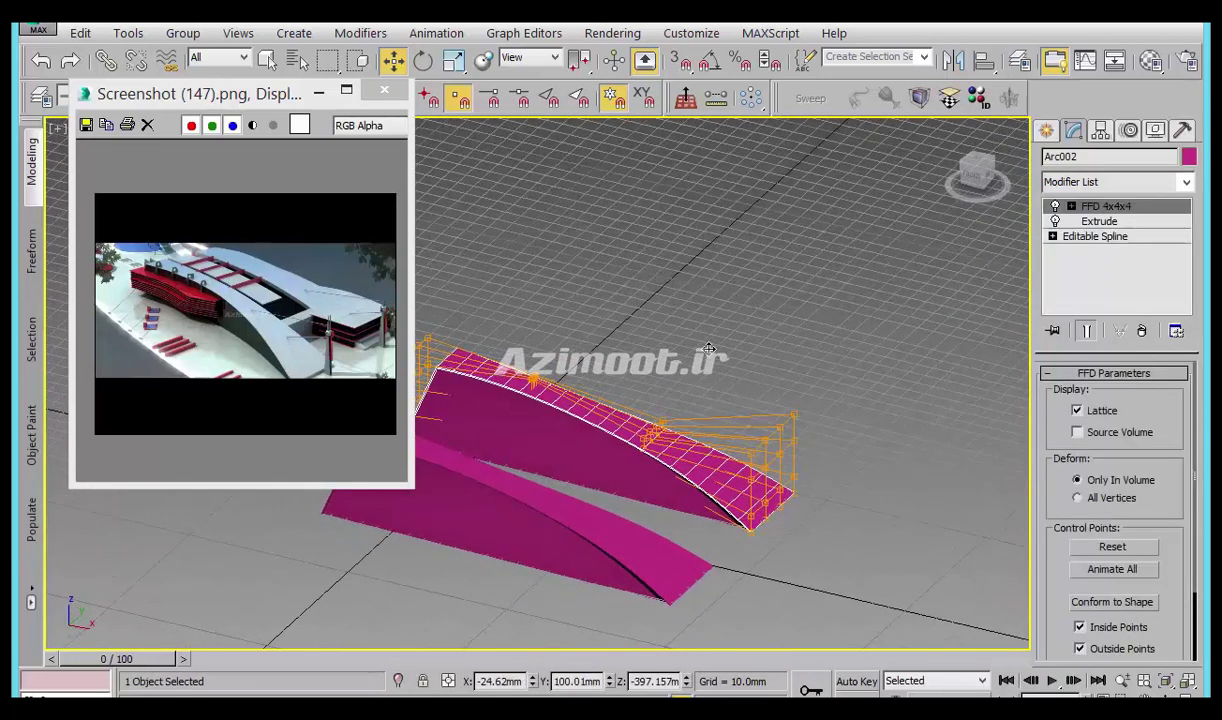
mouse_move(518, 405)
alt+middle_down()
mouse_move(768, 488)
mouse_move(911, 355)
mouse_move(905, 365)
alt+middle_up()
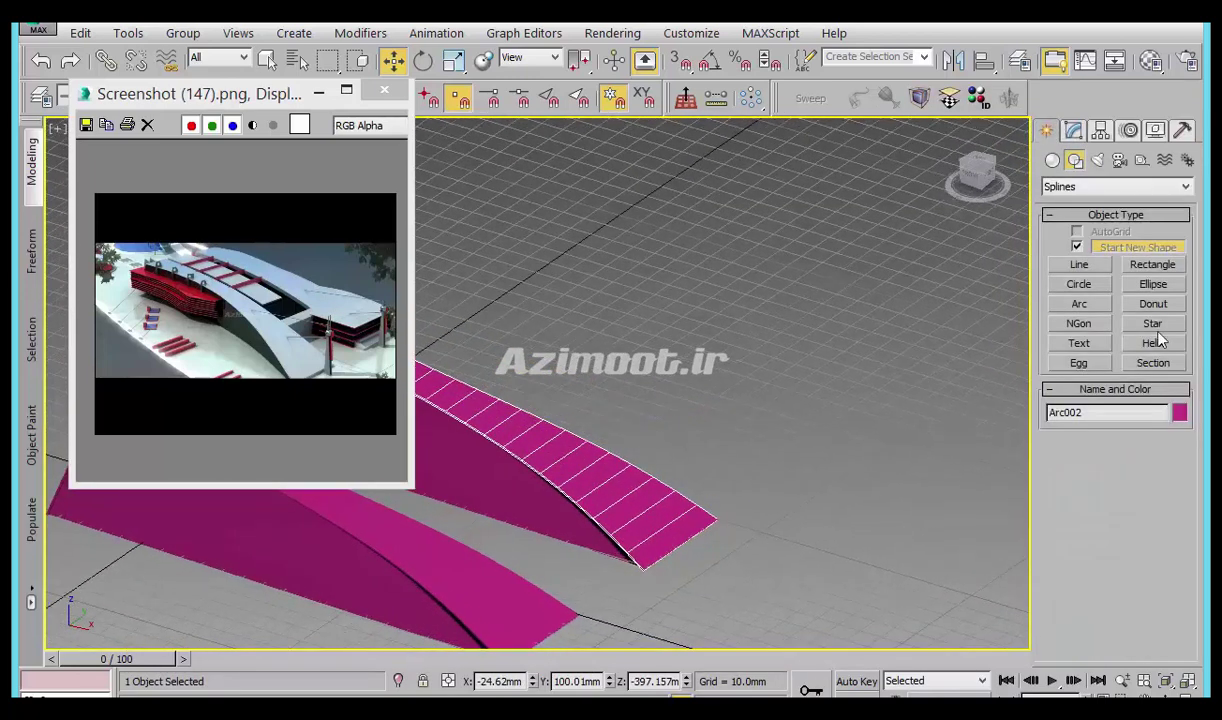
Draw a thin standard box across the roof in Top view.
click(1052, 160)
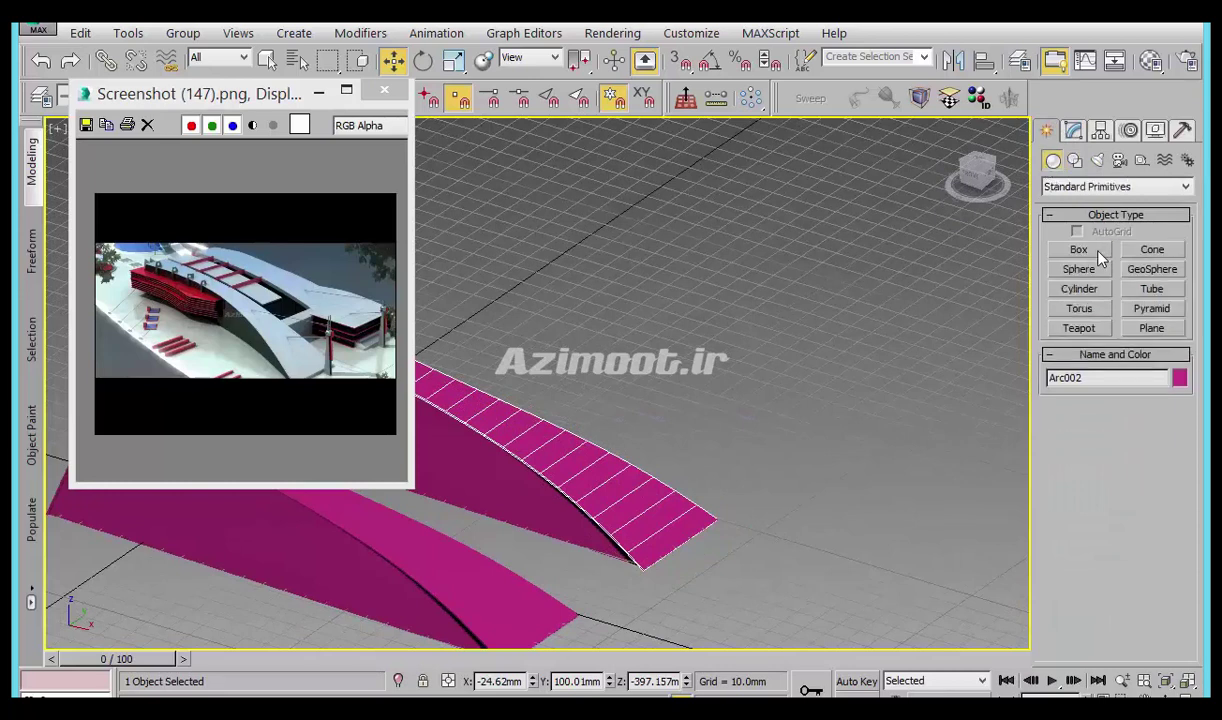
click(1079, 250)
middle_drag(621, 510, 661, 505)
key(t)
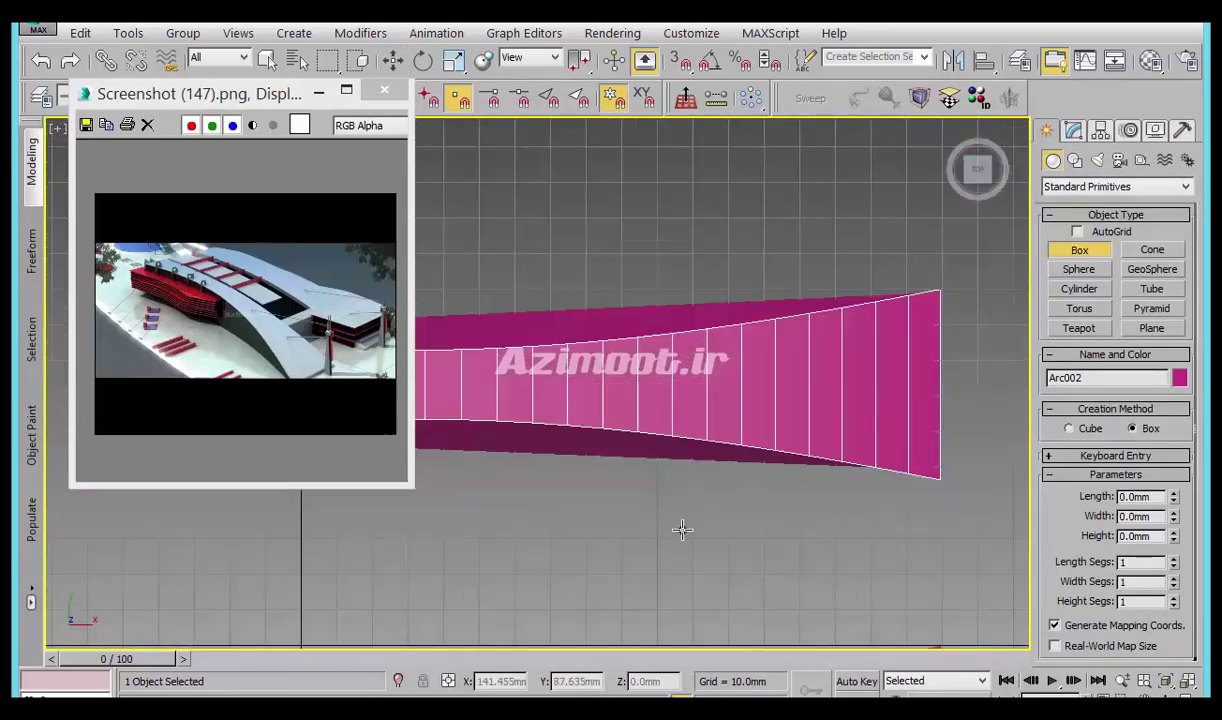
scroll(772, 499, down, 3)
mouse_move(725, 430)
middle_down()
mouse_move(755, 450)
mouse_move(745, 456)
middle_up()
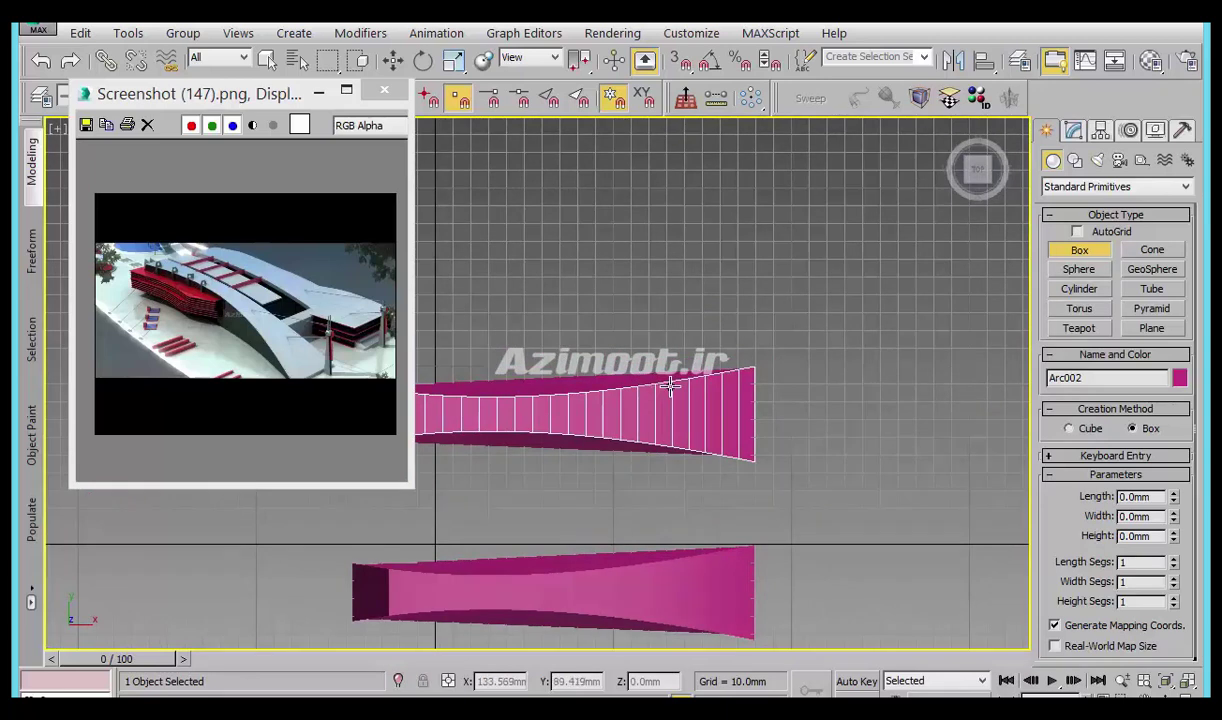
mouse_move(664, 385)
mouse_down()
mouse_move(651, 453)
mouse_move(662, 435)
mouse_up()
click(655, 445)
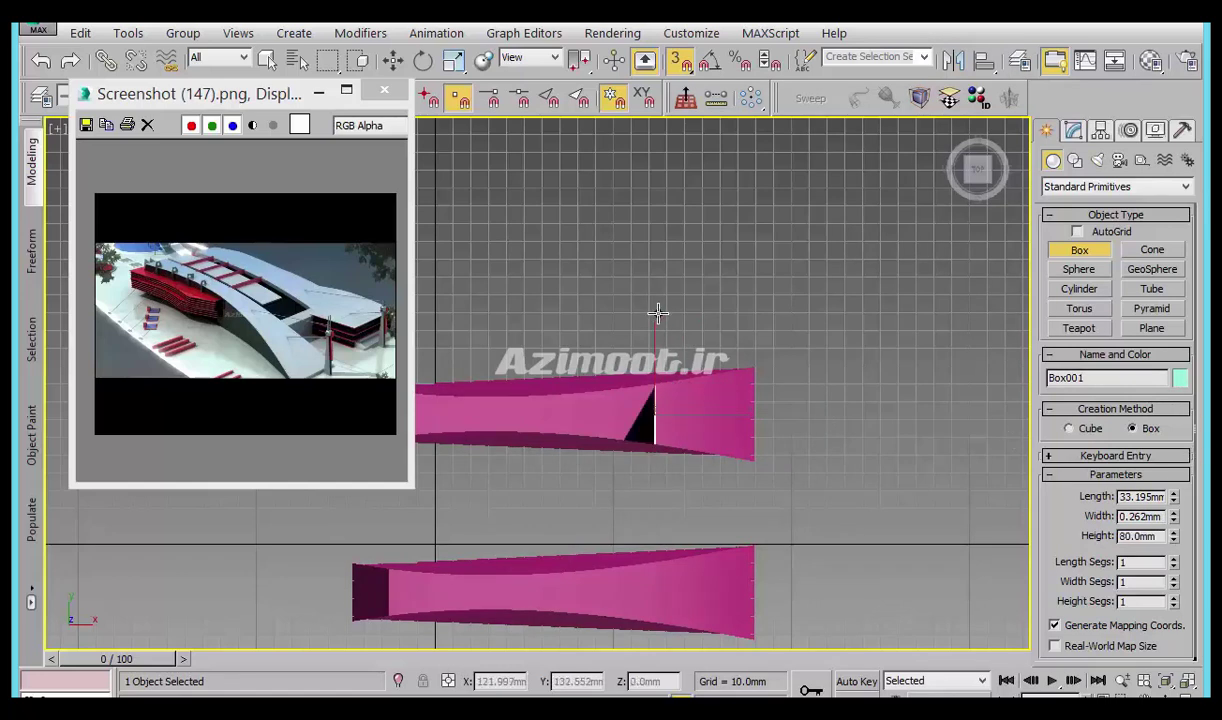
Set the box height to 1.2mm and its width to about 18.6mm.
alt+middle_drag(672, 438, 605, 327)
scroll(706, 436, up, 3)
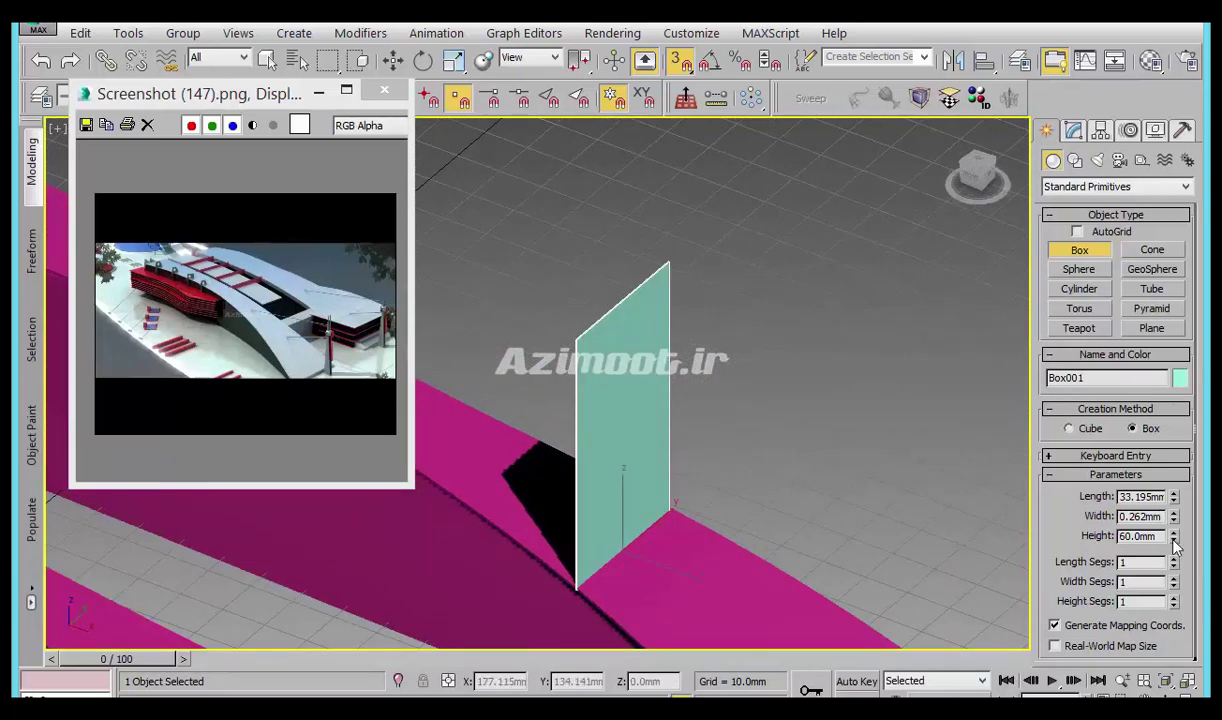
drag(1174, 540, 1177, 628)
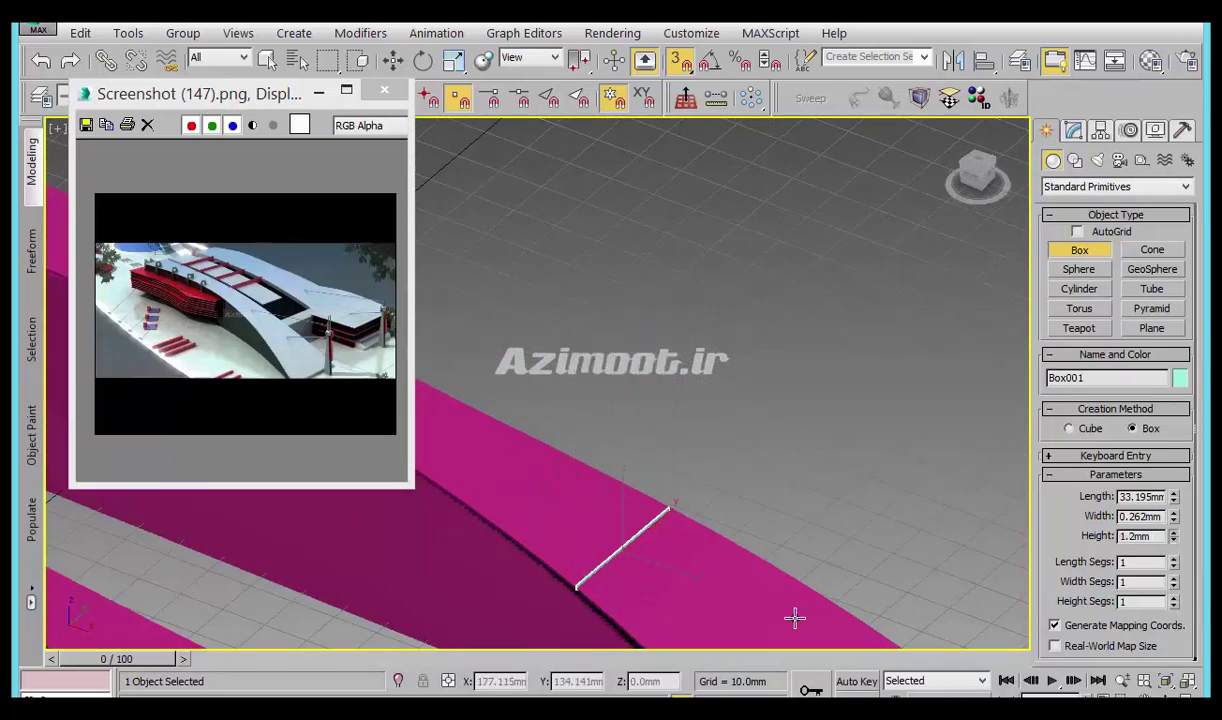
middle_drag(866, 622, 731, 363)
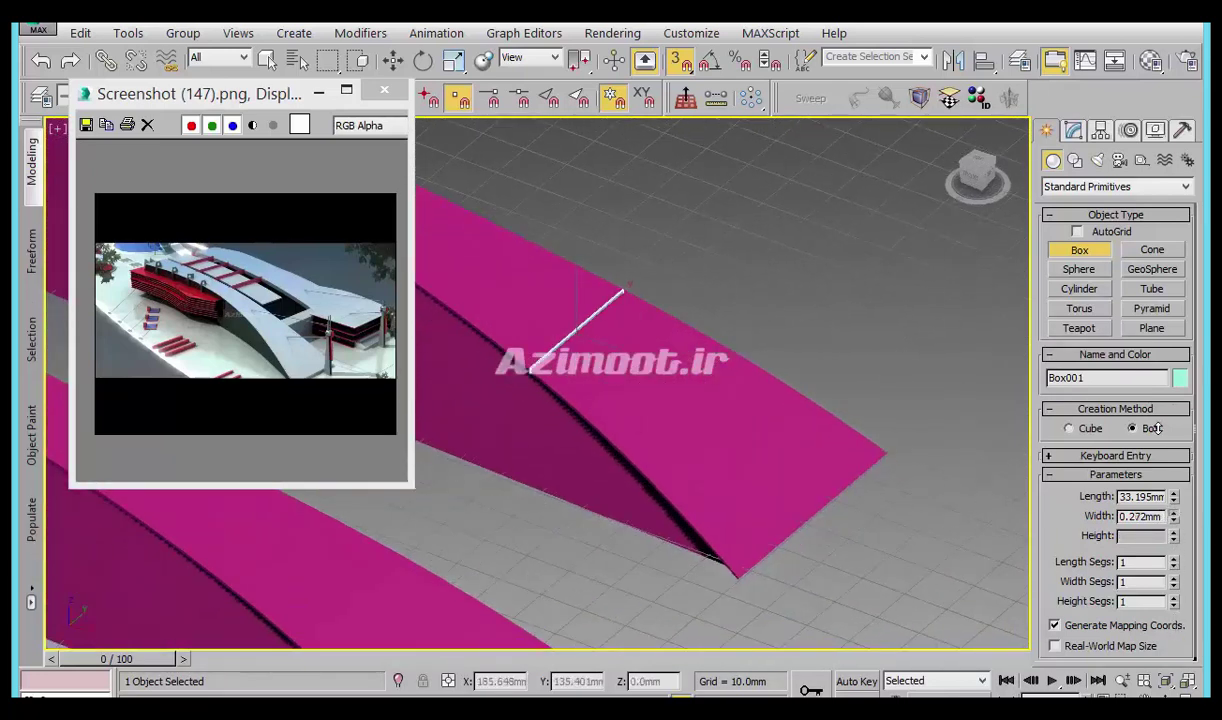
drag(1174, 516, 1174, 470)
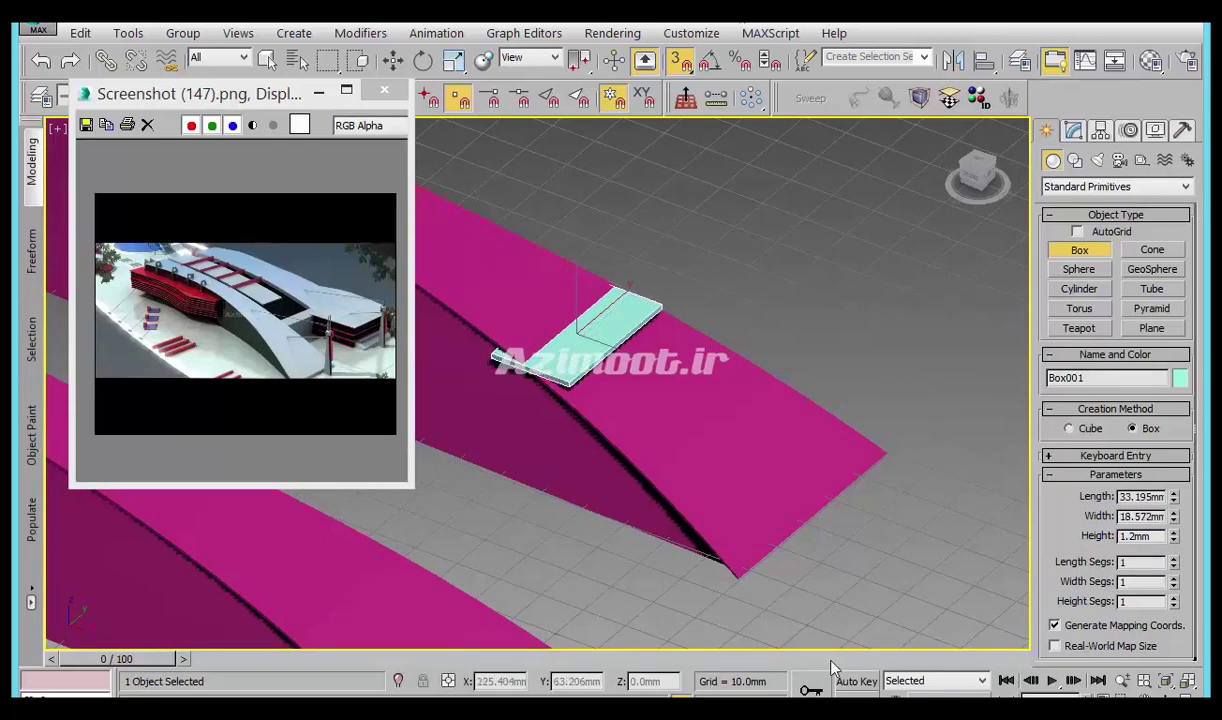
middle_drag(532, 423, 552, 463)
With snapping off, widen the slab to about 50mm and move it down-right across the ramp.
key(w)
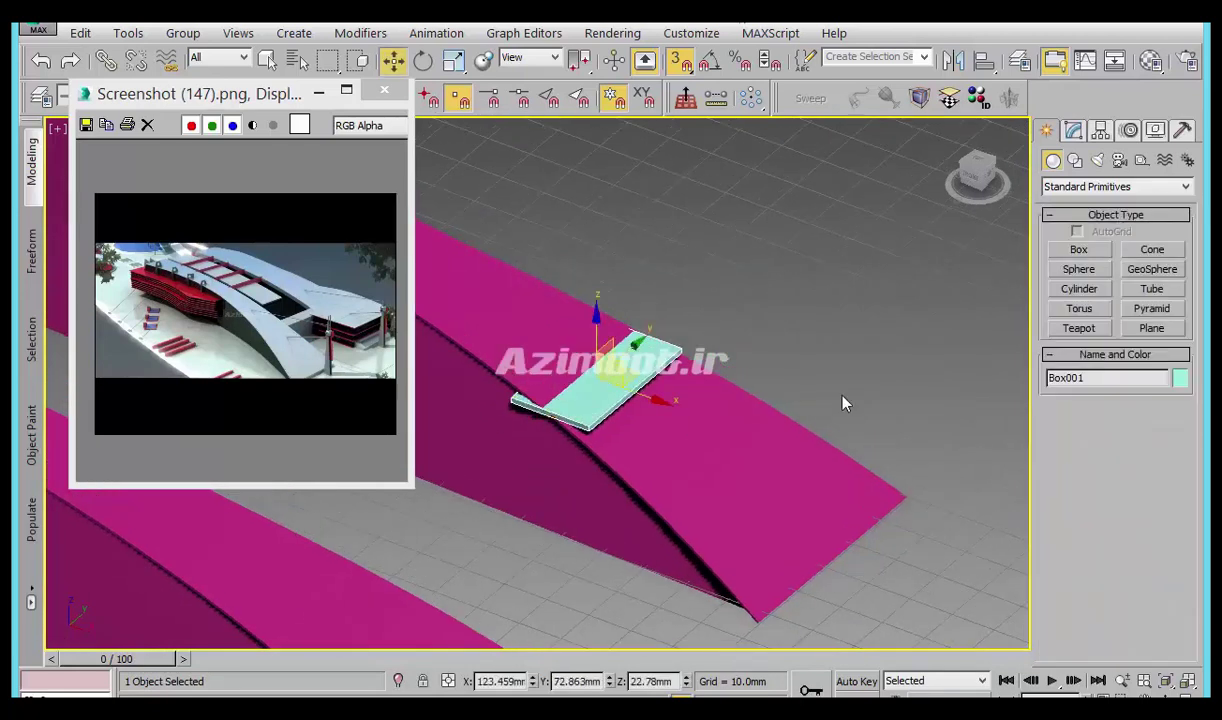
key(s)
click(1073, 130)
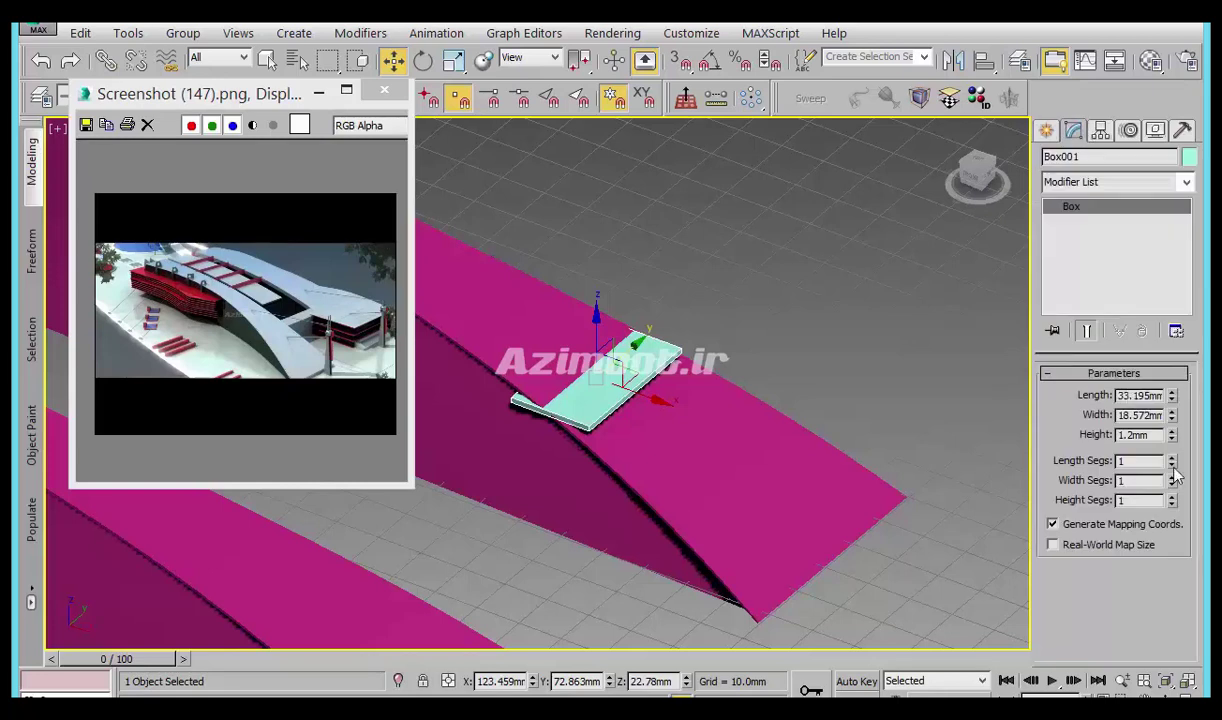
drag(1174, 414, 1193, 258)
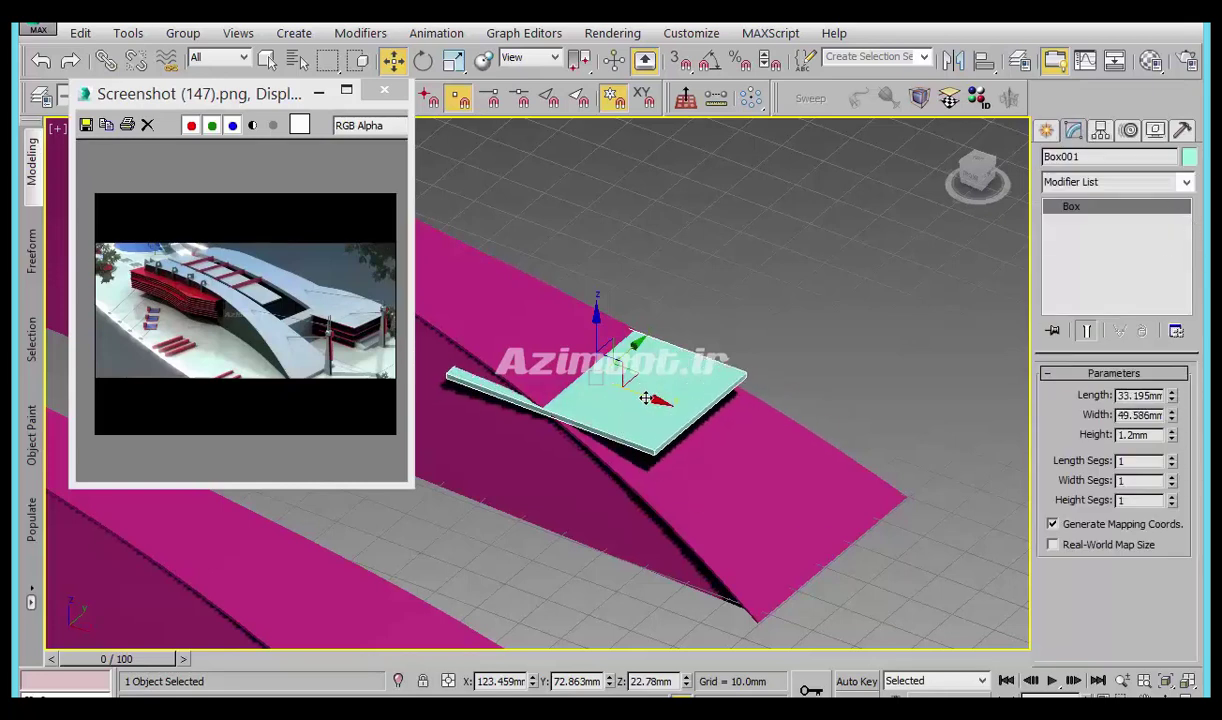
drag(646, 396, 739, 463)
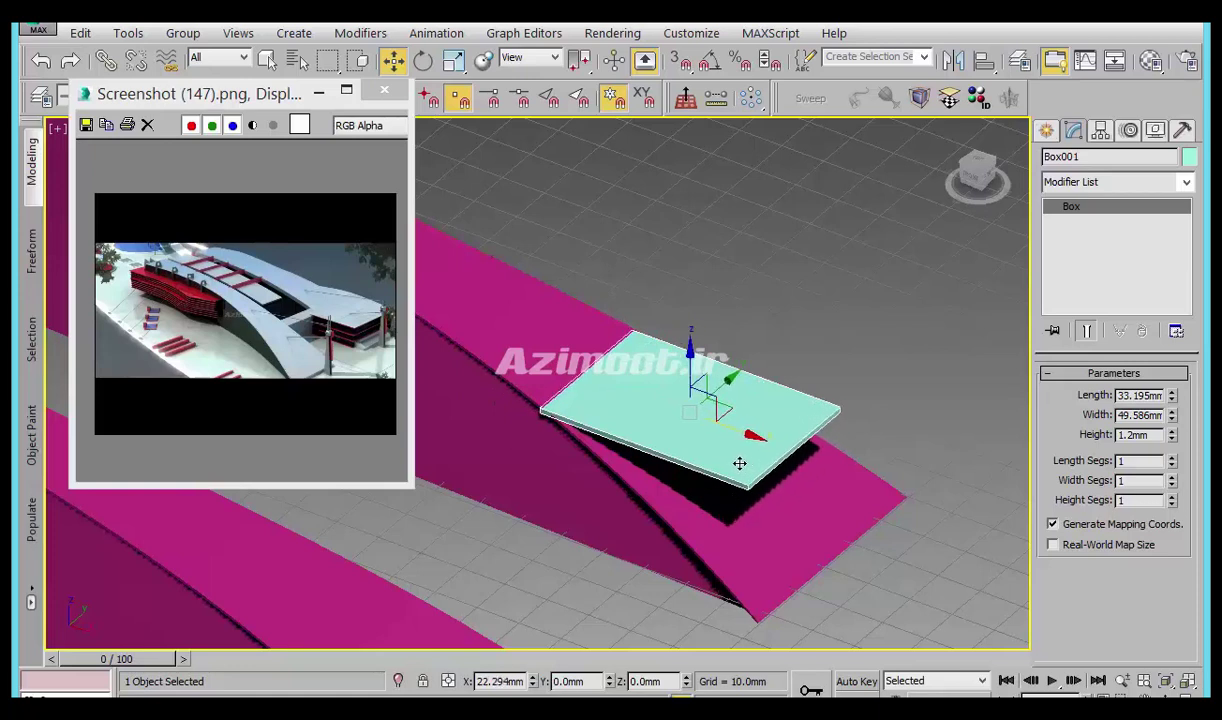
drag(739, 463, 739, 465)
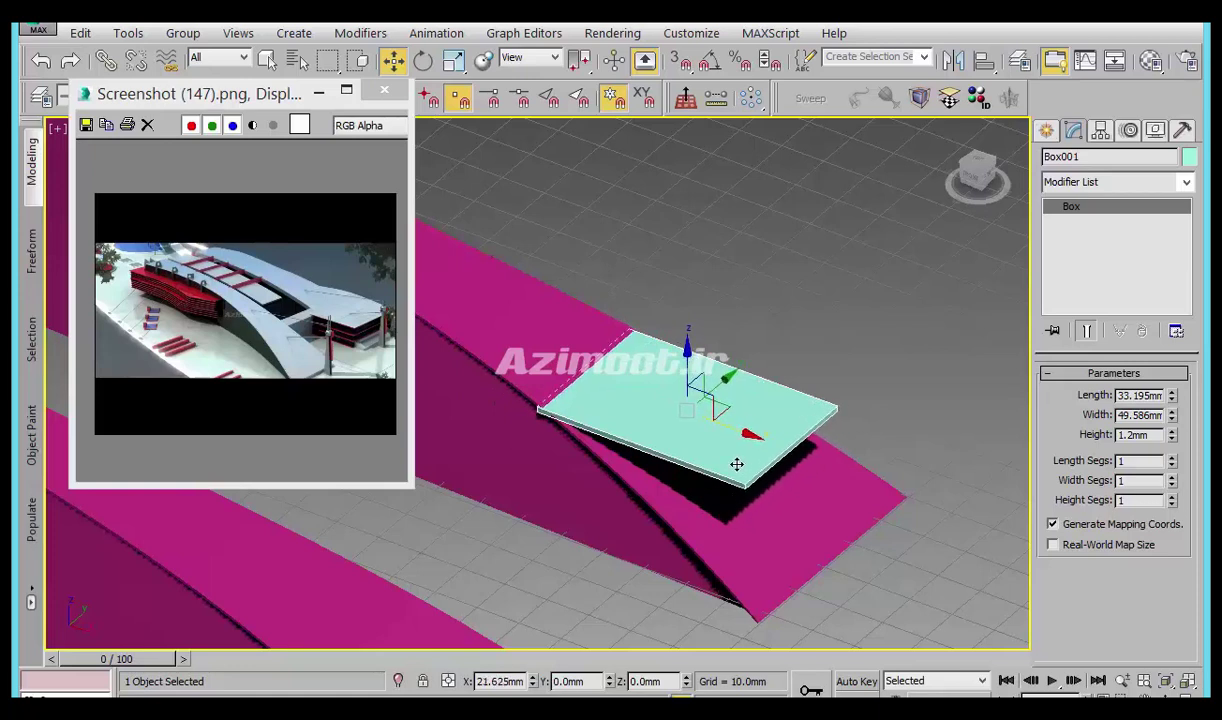
Thin the slab to 0.582mm, stretch it to 81.817mm wide, and slide it along X.
middle_drag(766, 507, 711, 479)
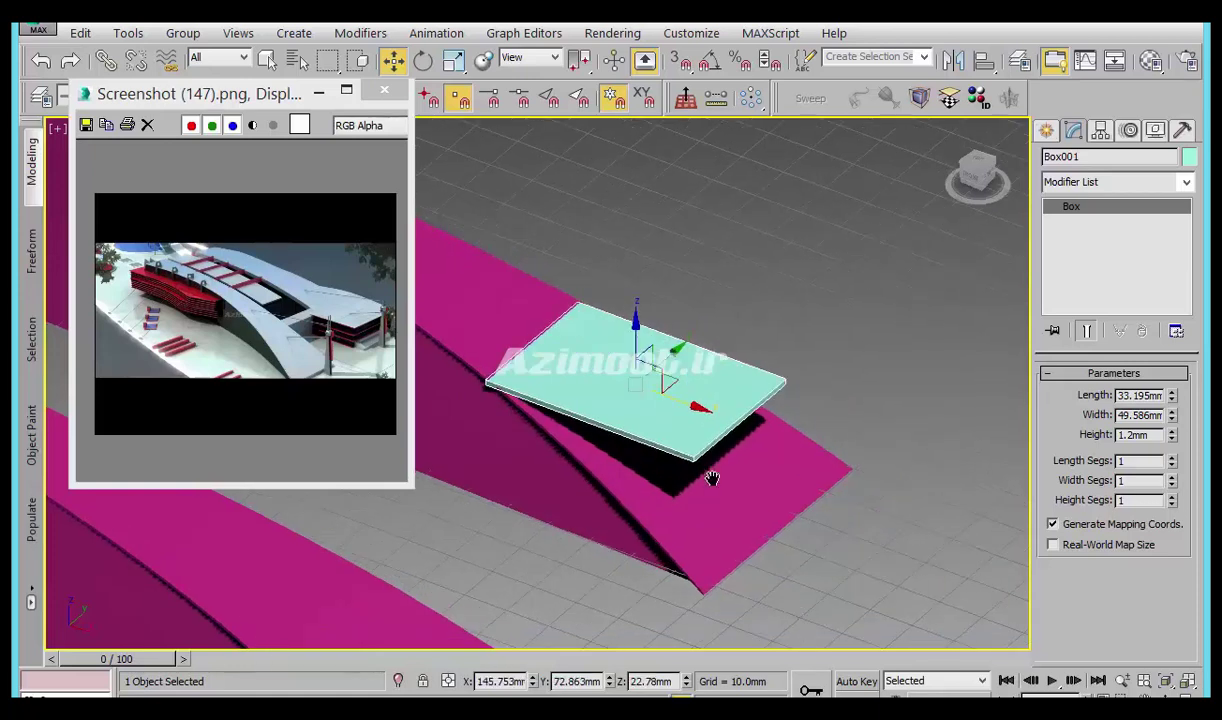
alt+middle_drag(743, 567, 649, 551)
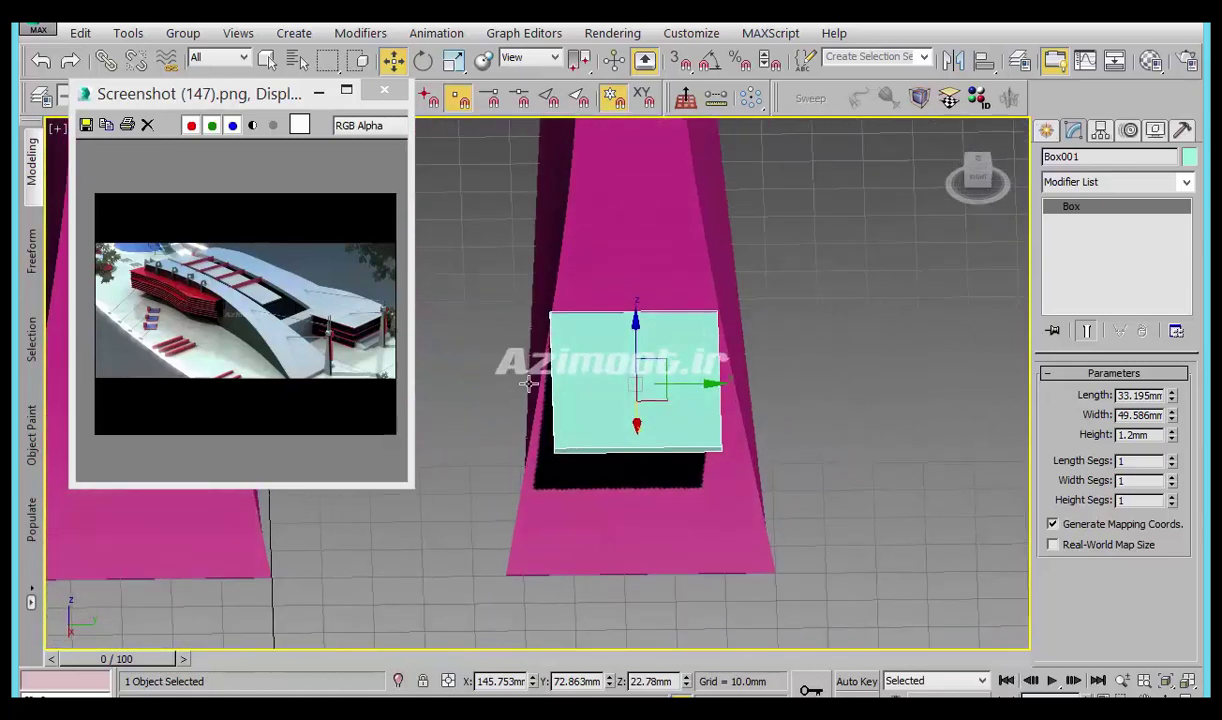
mouse_move(733, 481)
alt+middle_down()
mouse_move(633, 464)
mouse_move(655, 499)
alt+middle_up()
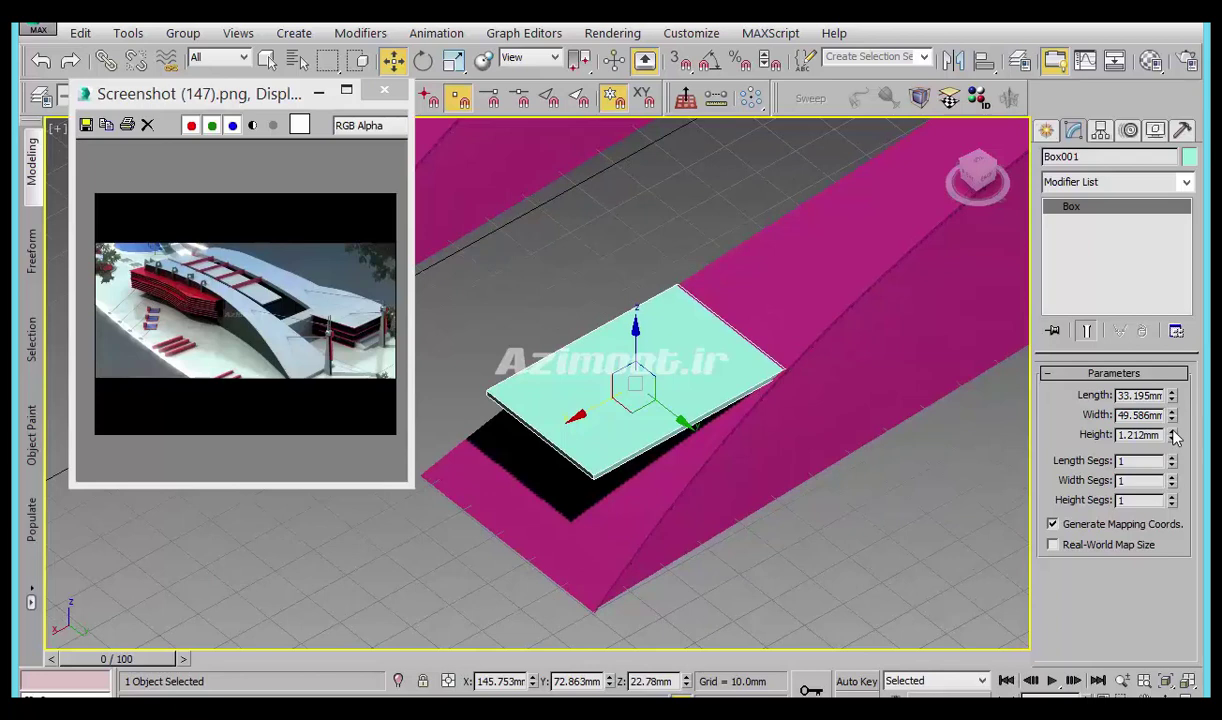
drag(1172, 439, 1175, 486)
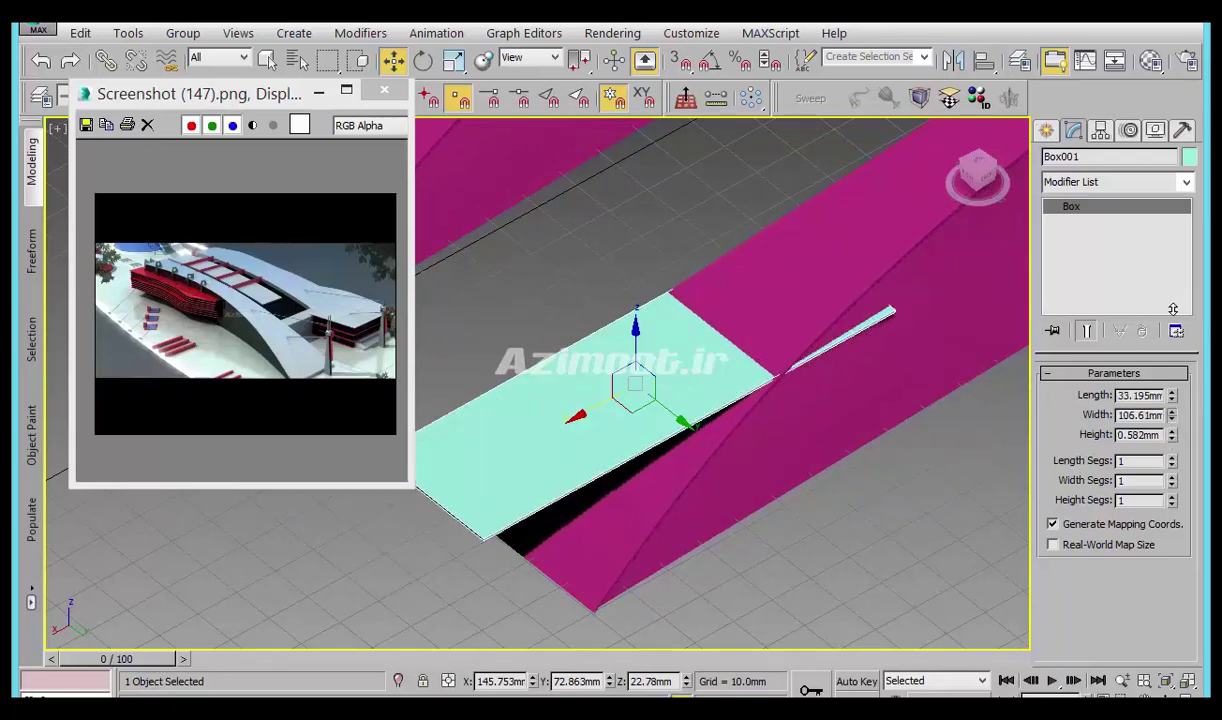
drag(1175, 418, 1120, 397)
drag(596, 409, 615, 460)
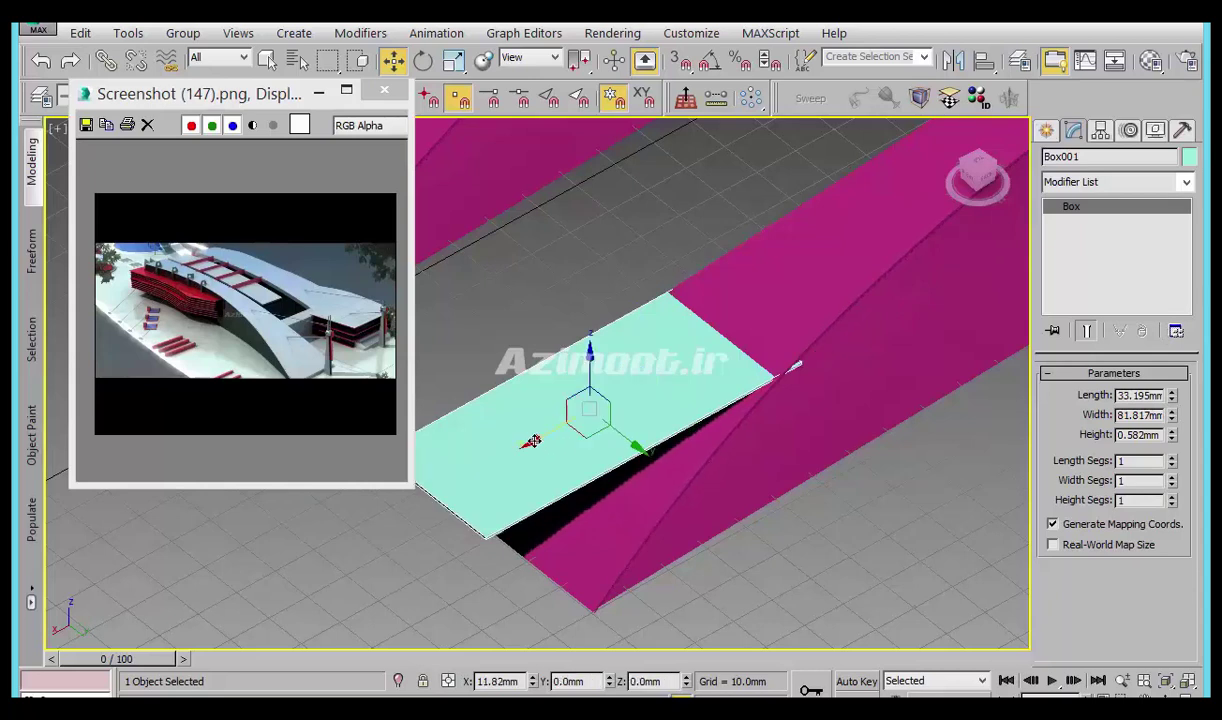
mouse_move(615, 460)
alt+middle_down()
mouse_move(499, 423)
mouse_move(797, 442)
mouse_move(960, 436)
mouse_move(802, 537)
mouse_move(799, 425)
mouse_move(750, 348)
alt+middle_up()
In Top view, narrow the slab to 63.228mm and shift it left to match the ramp end.
key(t)
key(z)
scroll(783, 445, down, 3)
scroll(739, 477, down, 3)
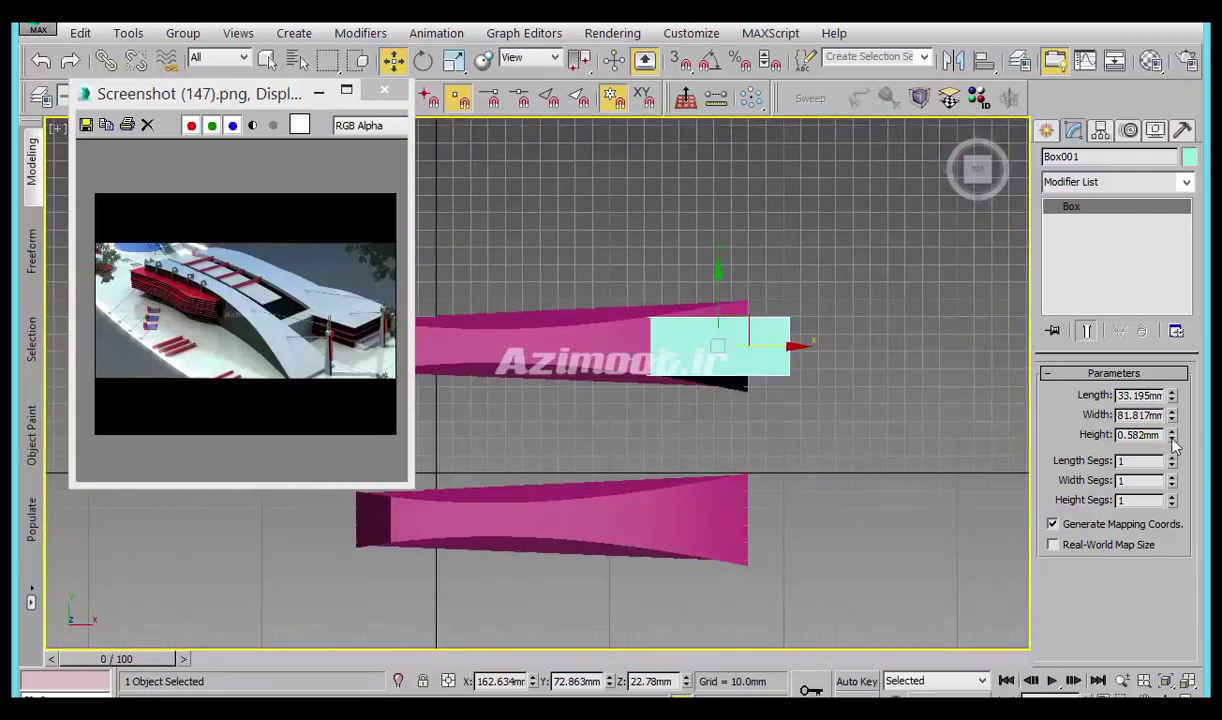
drag(1174, 421, 1174, 440)
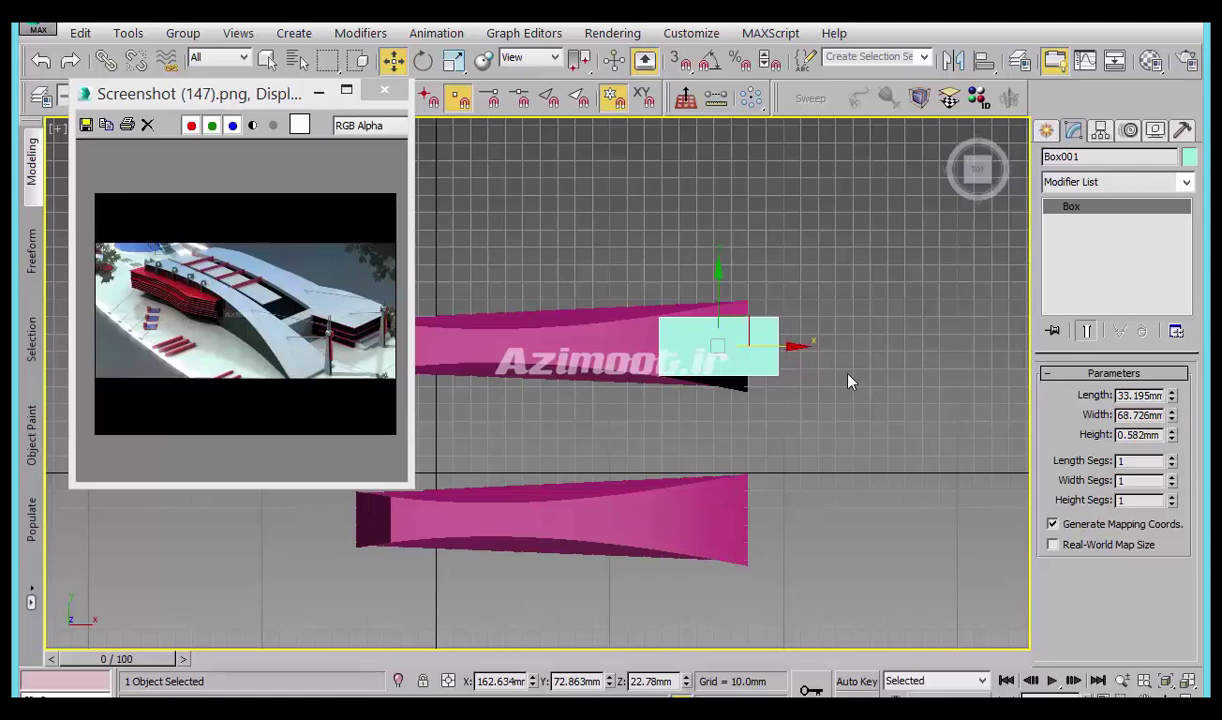
drag(785, 350, 779, 350)
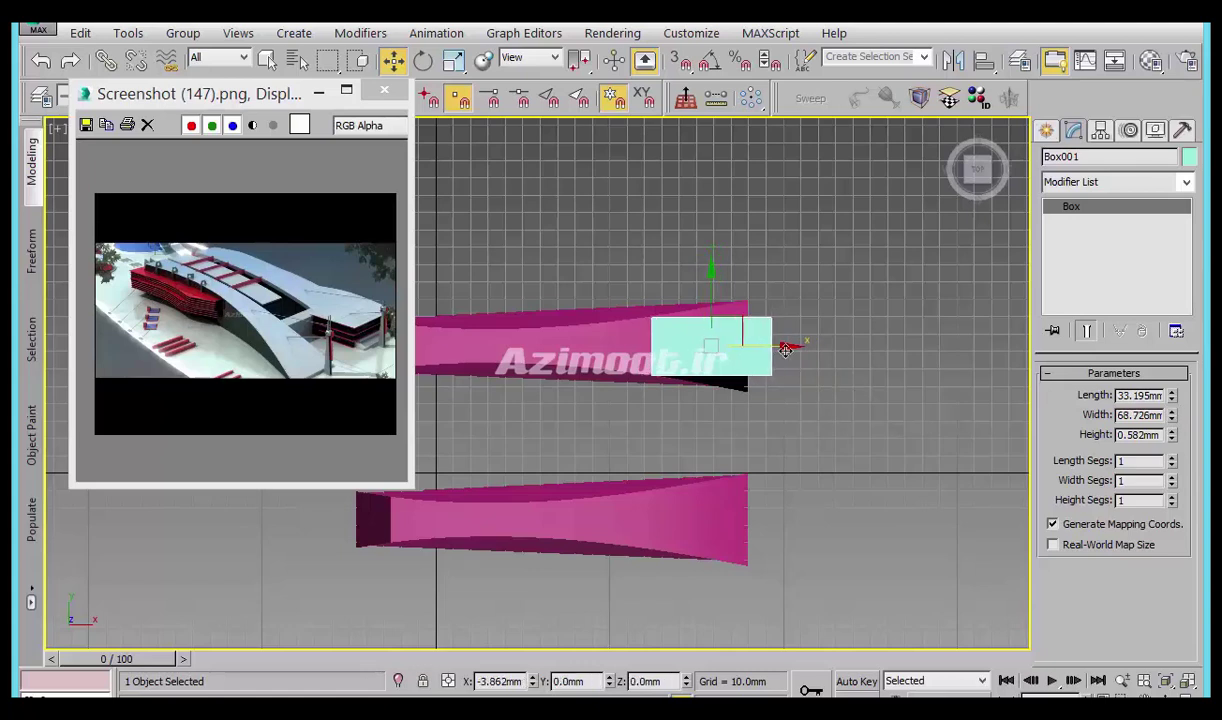
drag(1176, 419, 1176, 432)
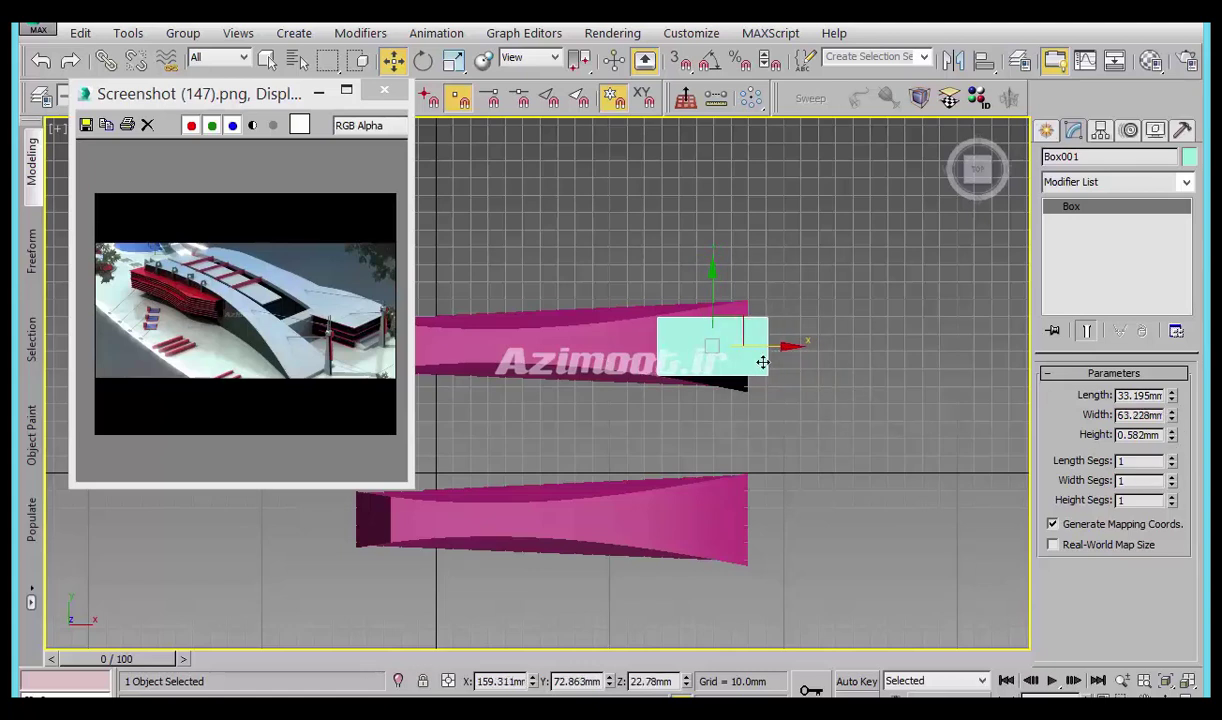
drag(787, 347, 769, 345)
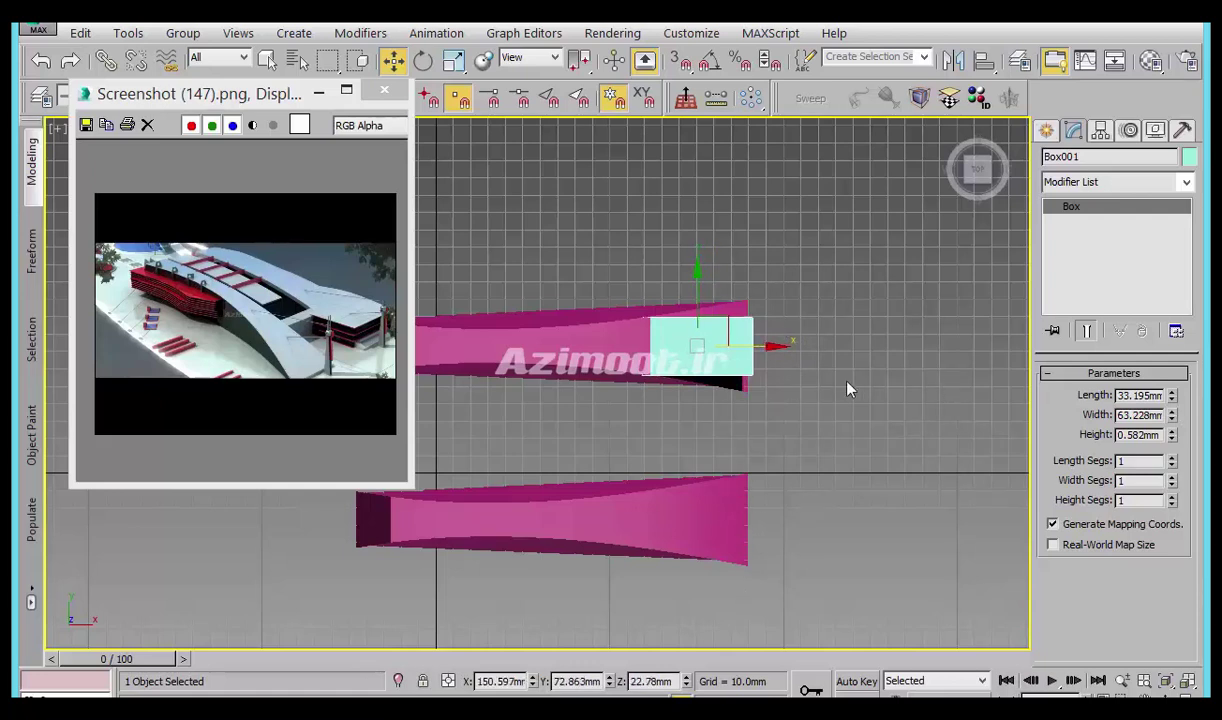
Orbit to an angled view to check the slab over the ramps.
middle_drag(847, 389, 822, 432)
mouse_move(800, 480)
alt+middle_down()
mouse_move(854, 450)
mouse_move(807, 445)
mouse_move(832, 427)
alt+middle_up()
scroll(832, 427, up, 2)
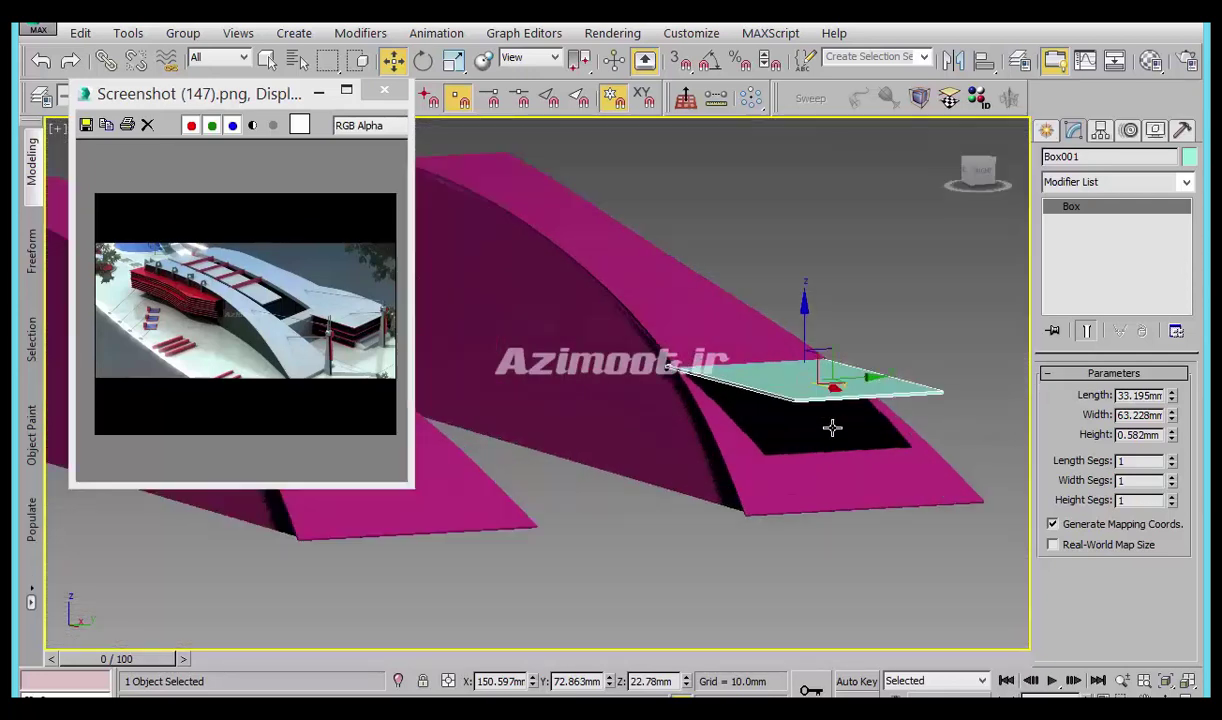
mouse_move(842, 497)
alt+middle_down()
mouse_move(895, 483)
mouse_move(862, 502)
mouse_move(852, 460)
mouse_move(862, 510)
mouse_move(840, 545)
alt+middle_up()
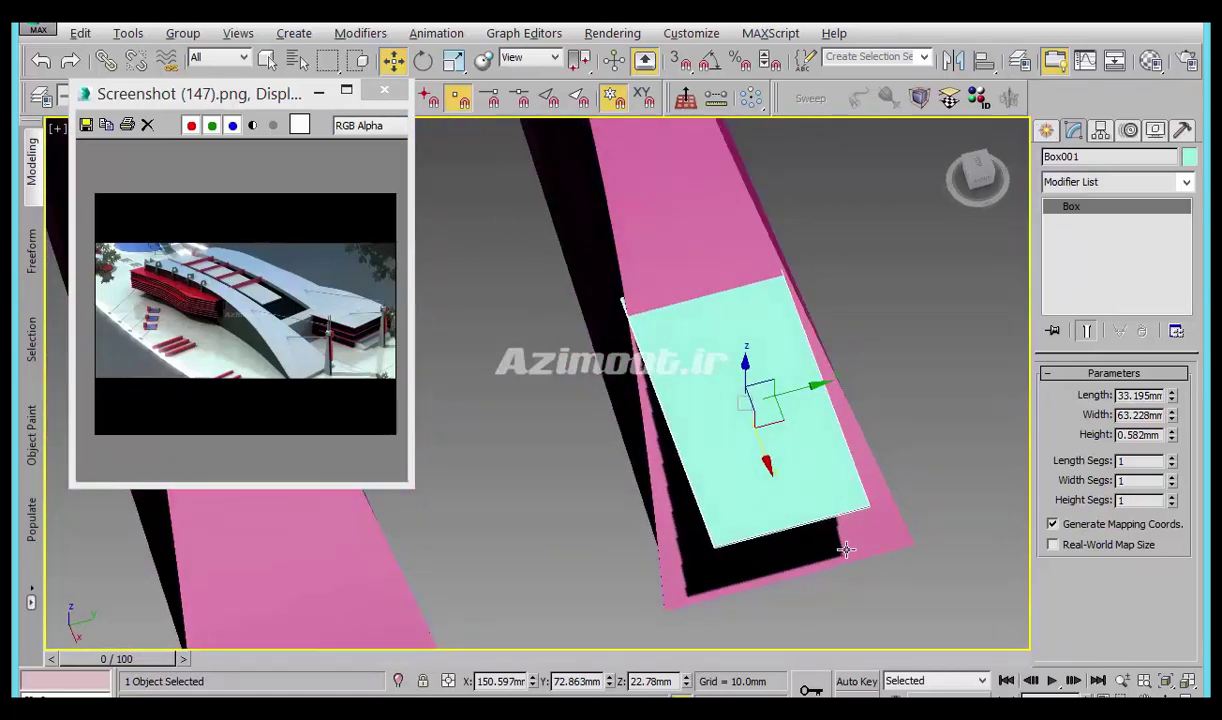
Maximize reference render Screenshot (148), then zoom and pan across the curved roof and red cross-beams.
click(221, 301)
scroll(344, 200, down, 2)
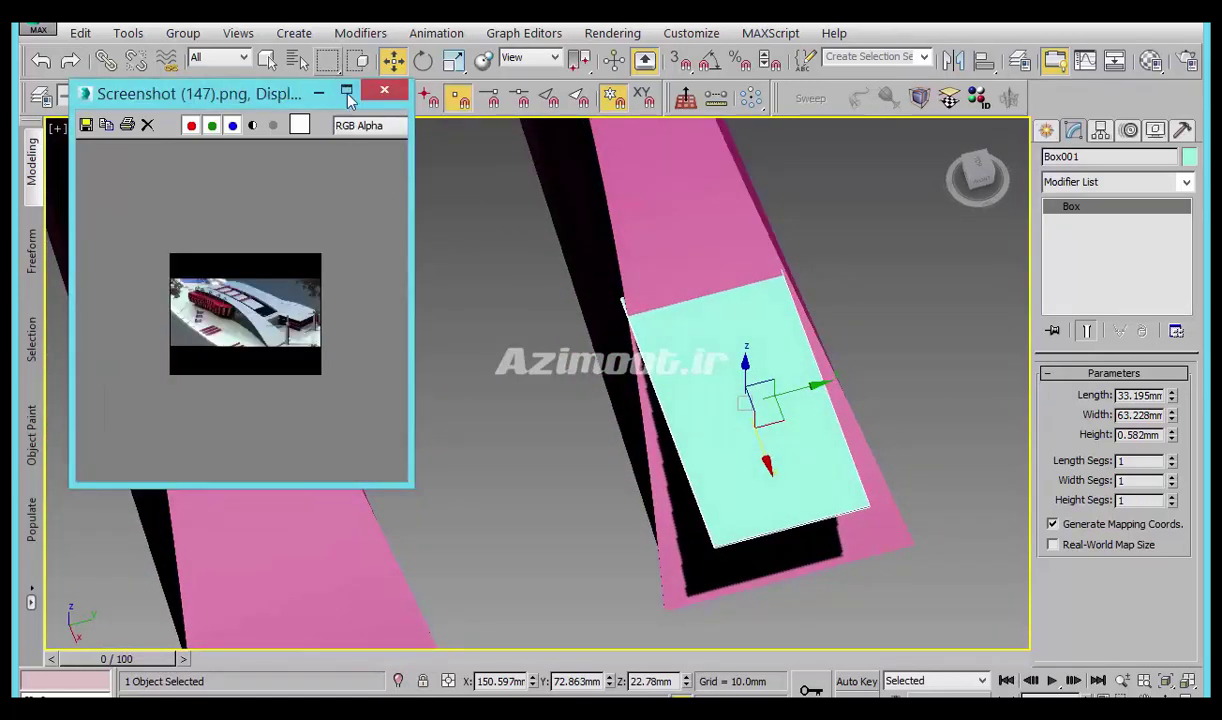
click(346, 91)
scroll(619, 455, up, 2)
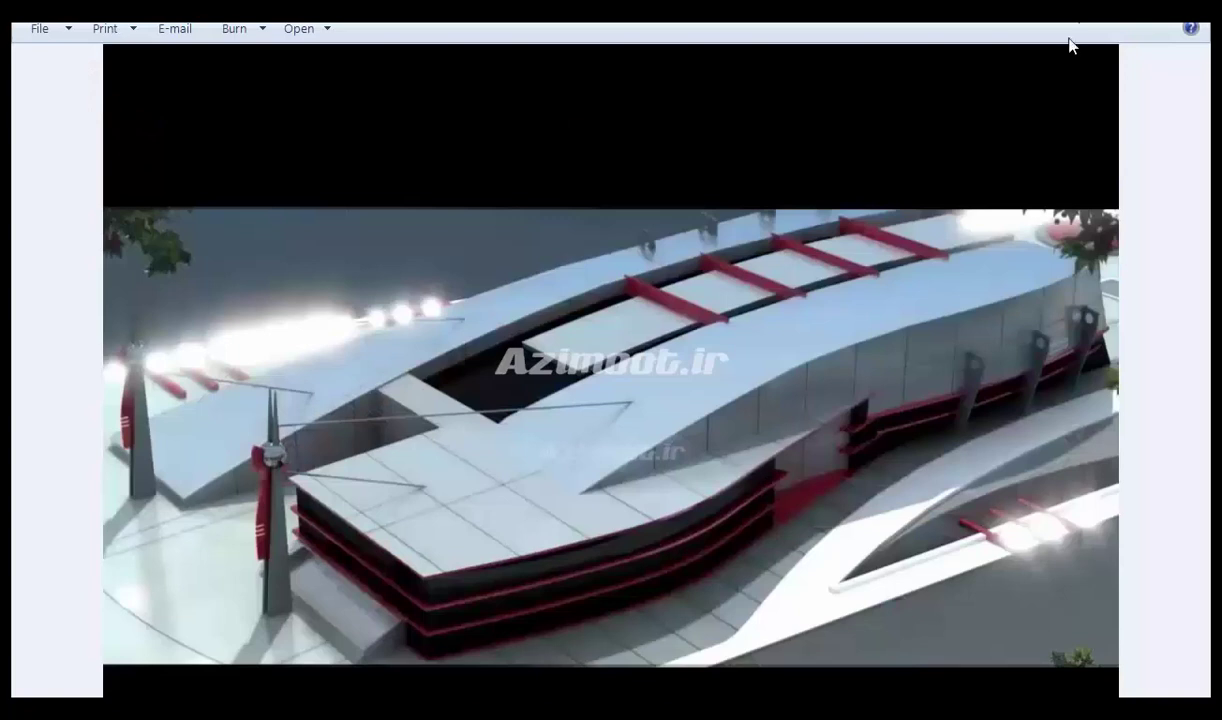
drag(1069, 45, 654, 72)
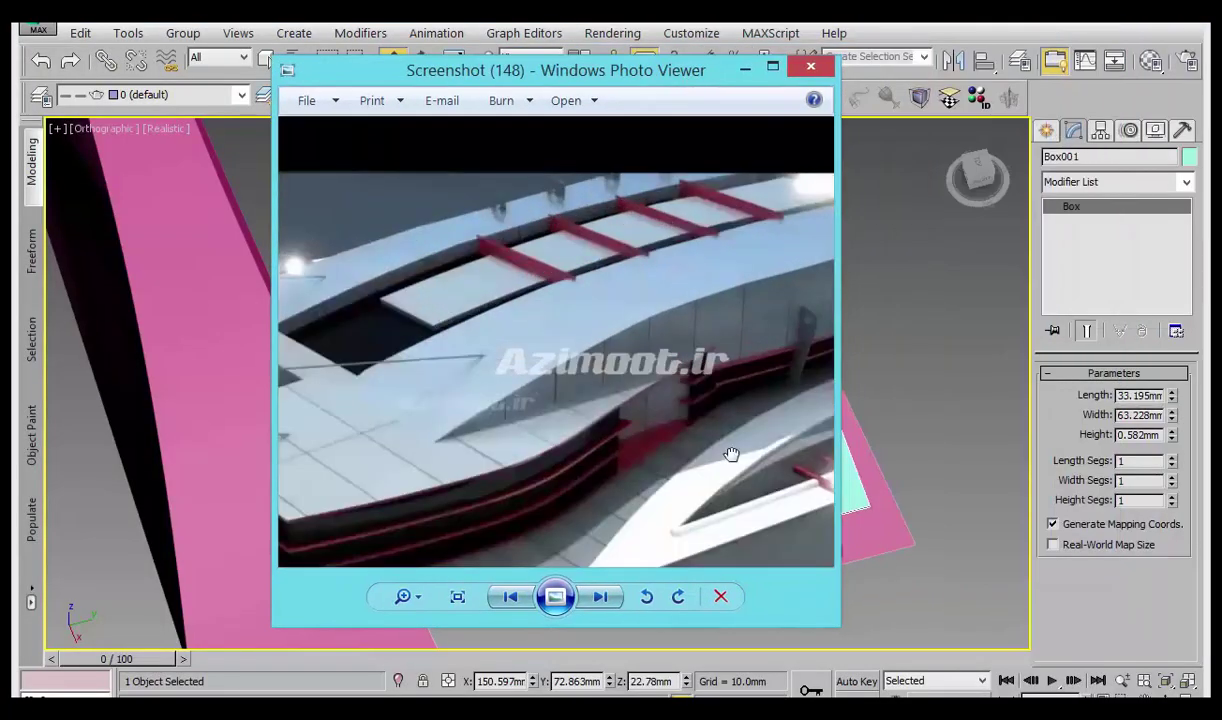
scroll(732, 455, down, 1)
drag(755, 410, 372, 493)
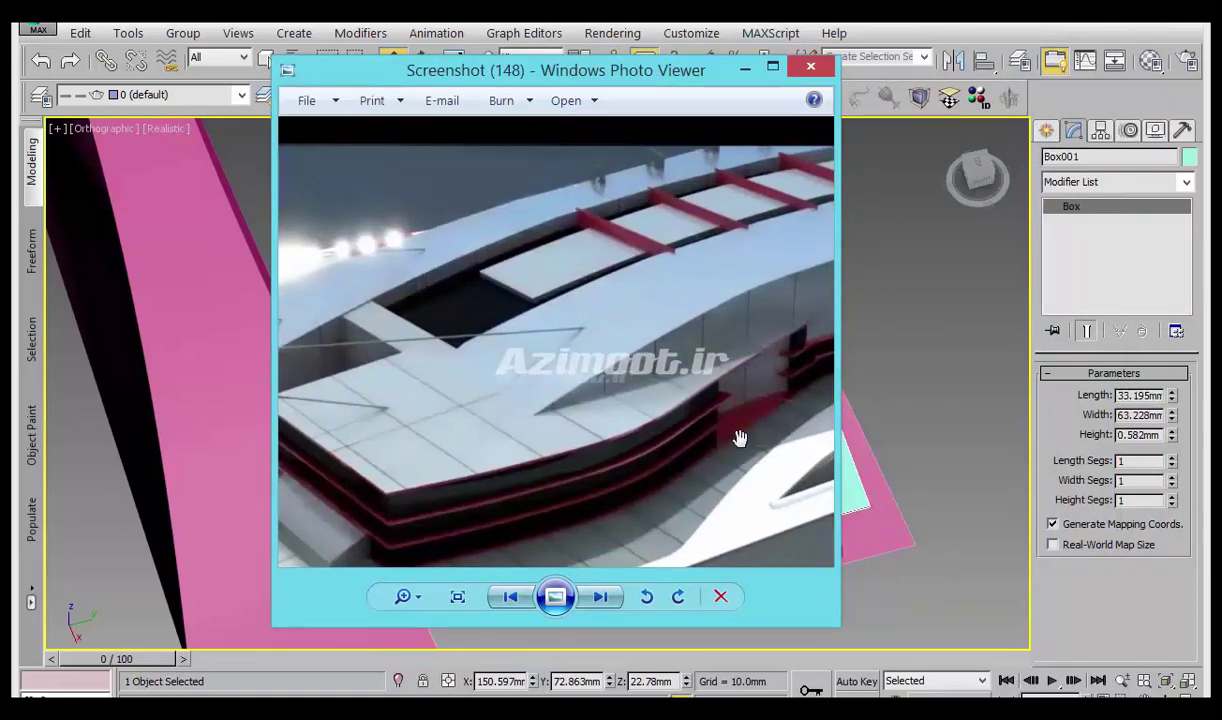
scroll(613, 357, down, 1)
scroll(520, 435, down, 1)
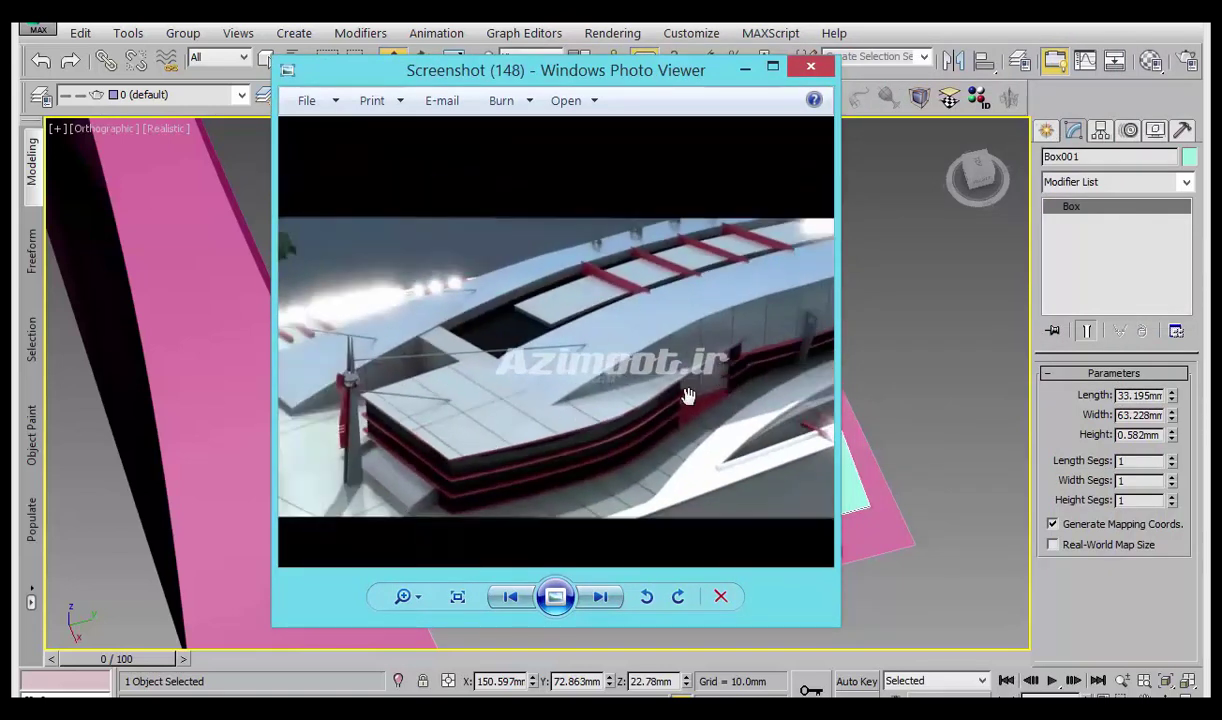
Convert the cyan slab Box001 to an Editable Poly and lower it slightly along Z.
click(745, 67)
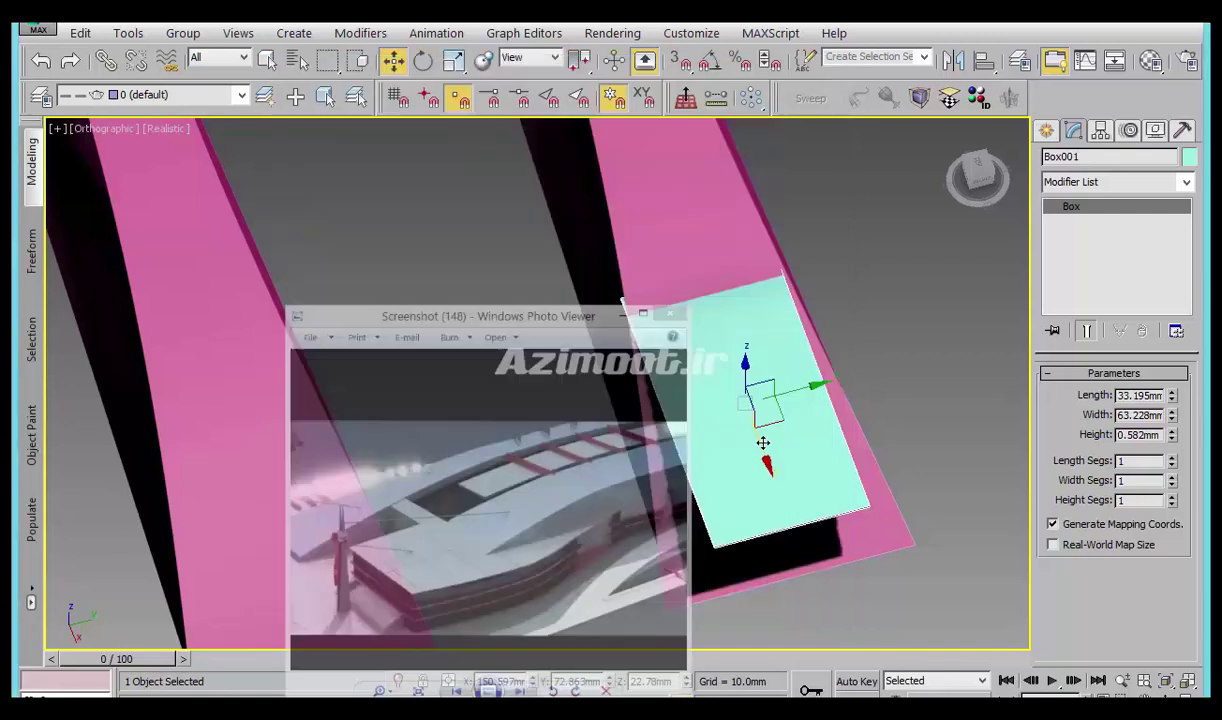
right_click(716, 436)
mouse_move(753, 632)
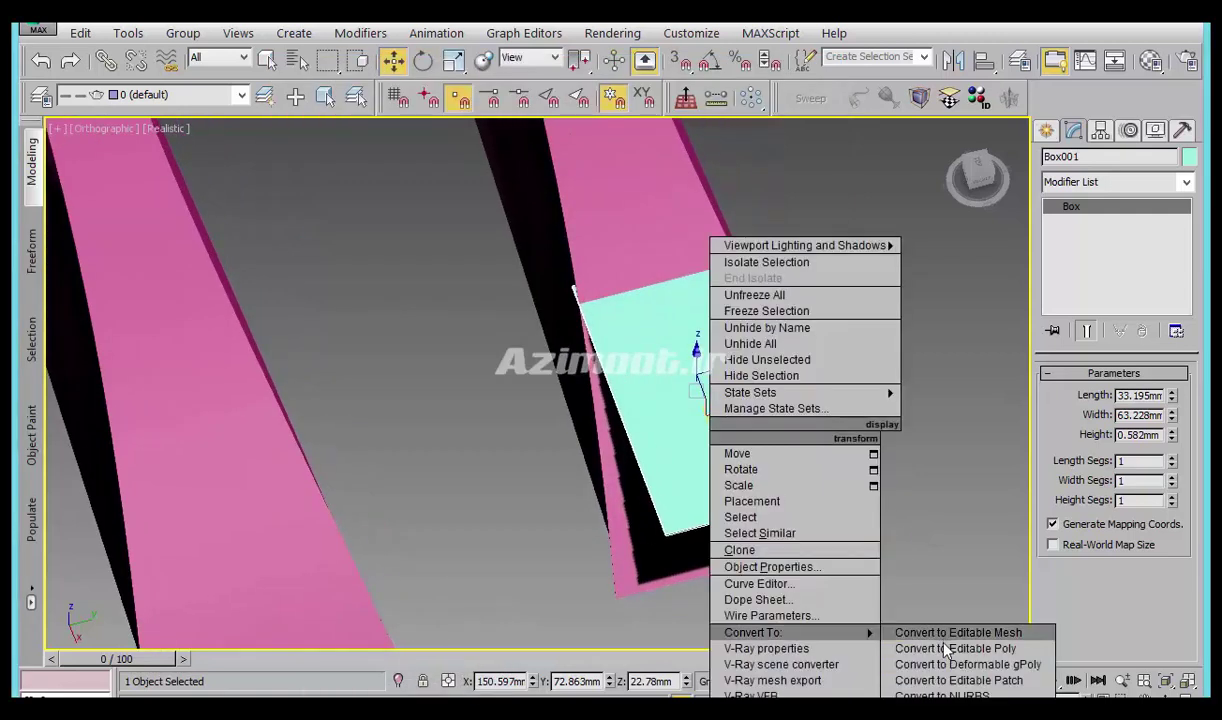
click(947, 651)
mouse_move(796, 469)
alt+middle_down()
mouse_move(695, 507)
mouse_move(740, 441)
alt+middle_up()
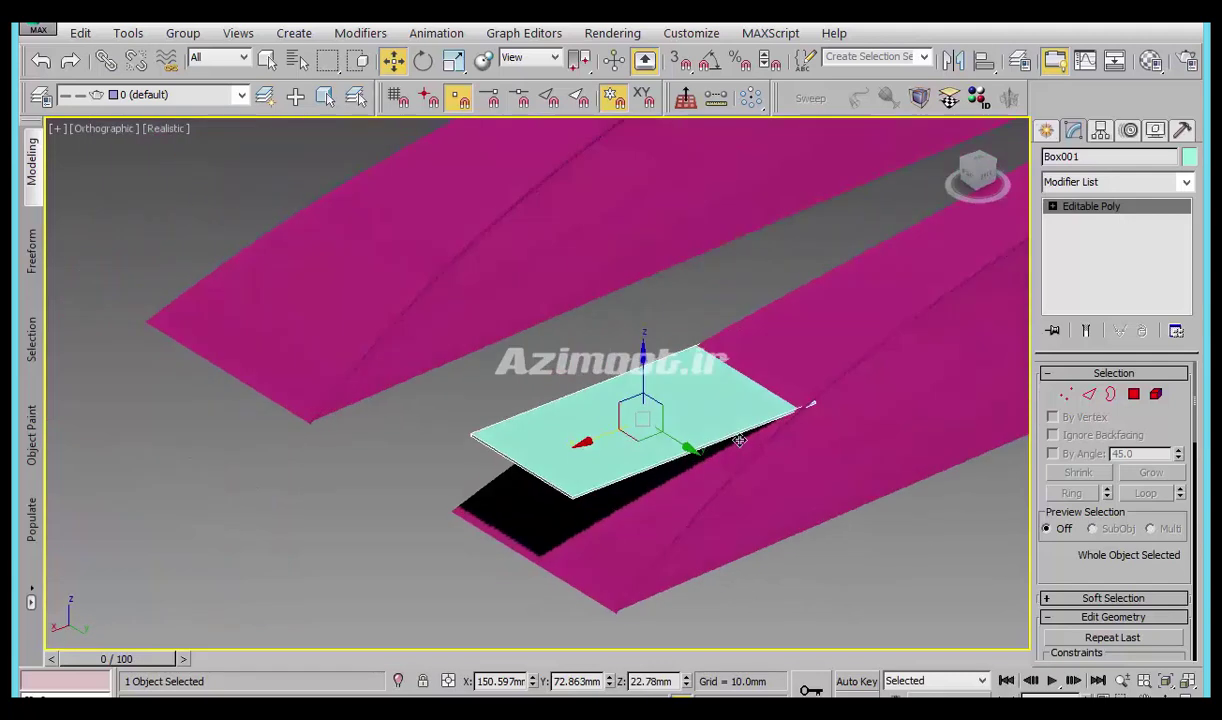
middle_drag(700, 400, 555, 395)
drag(509, 367, 511, 396)
Select the slab's end vertices and stretch them along Y up the pink roof strip.
click(1066, 394)
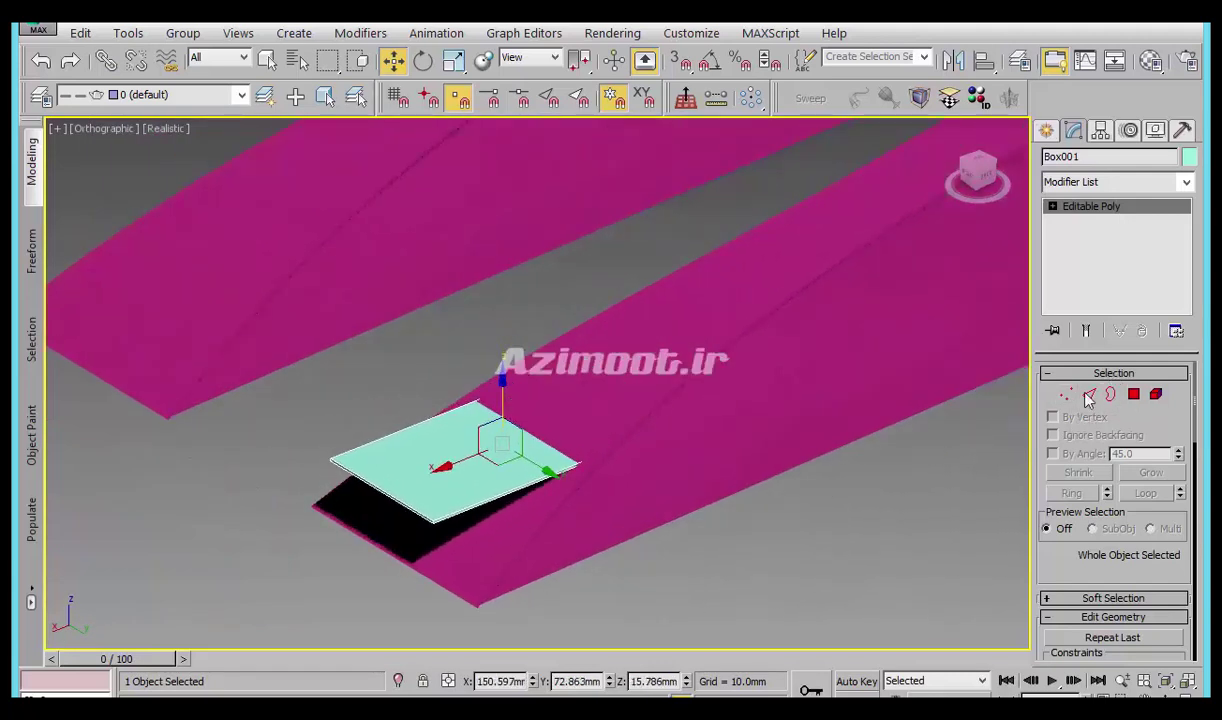
drag(478, 319, 660, 388)
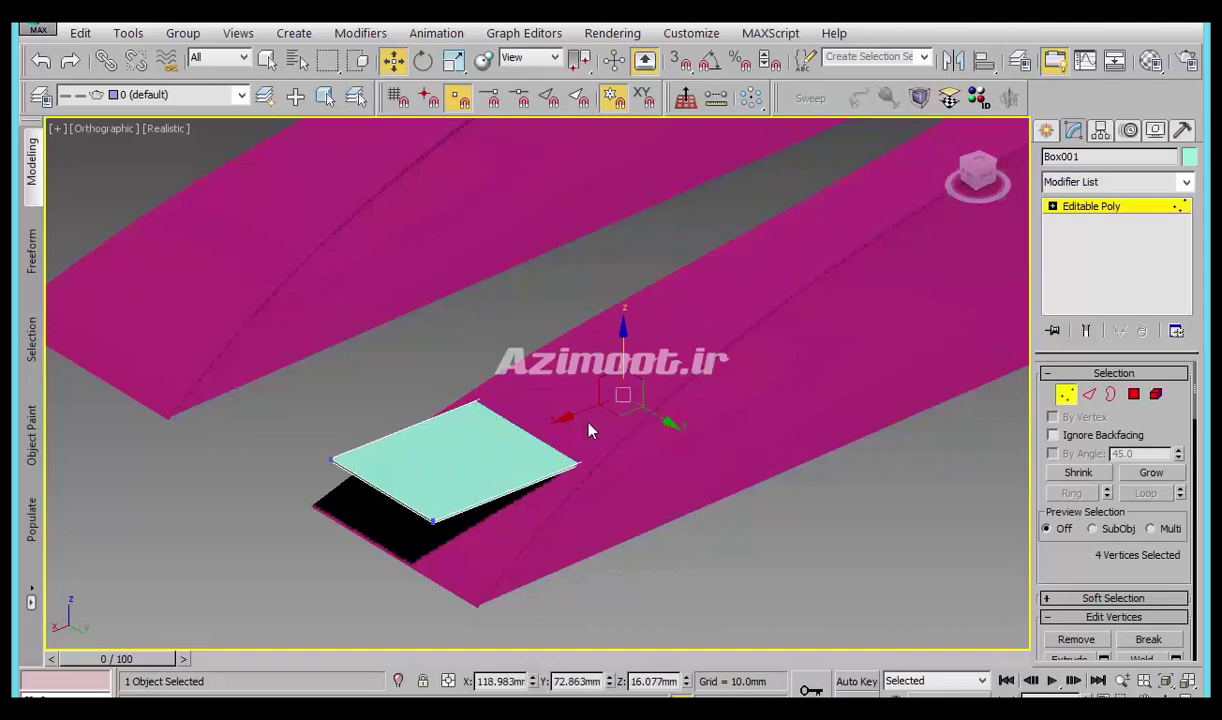
click(788, 363)
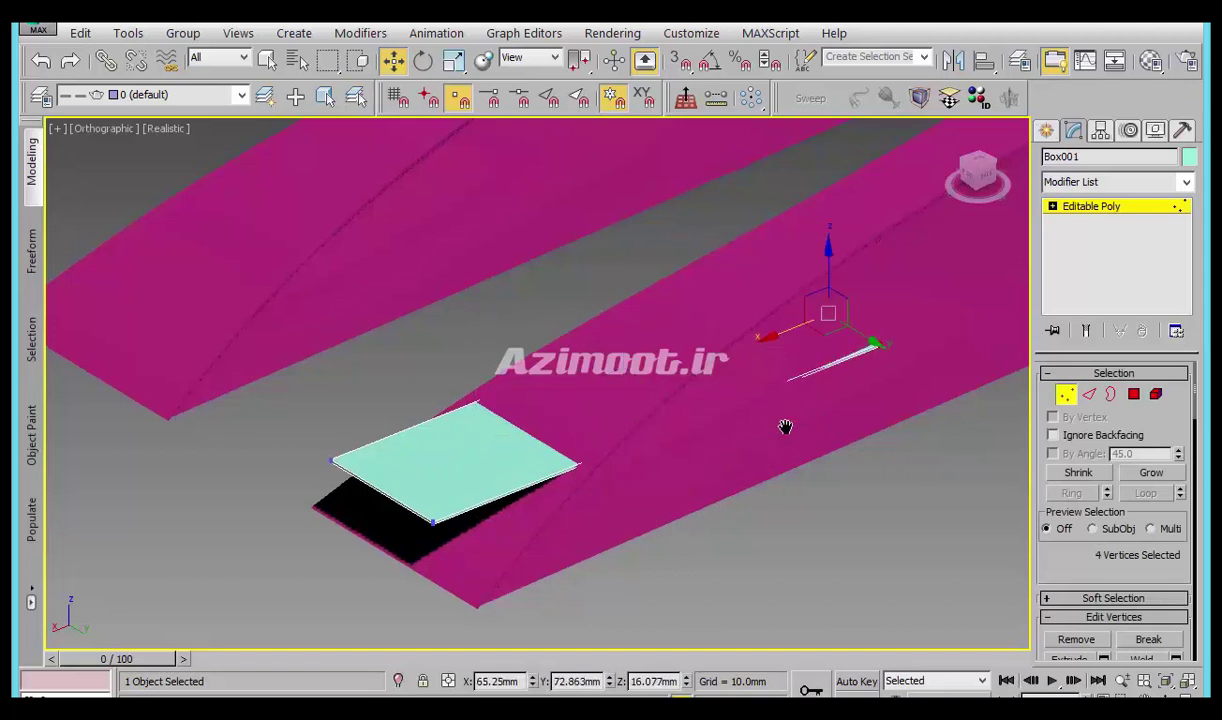
middle_drag(912, 374, 870, 374)
drag(870, 373, 800, 456)
mouse_move(800, 456)
alt+middle_down()
mouse_move(813, 538)
mouse_move(680, 505)
alt+middle_up()
drag(617, 470, 615, 466)
alt+middle_drag(615, 466, 680, 441)
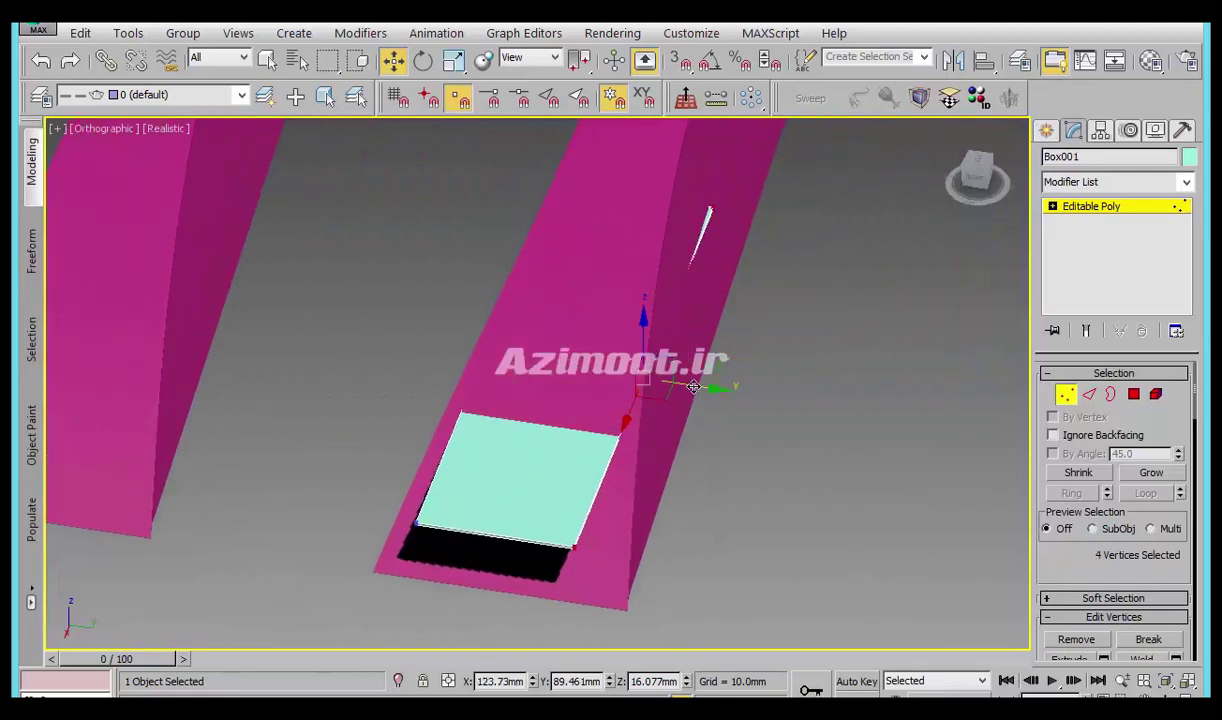
drag(693, 386, 733, 391)
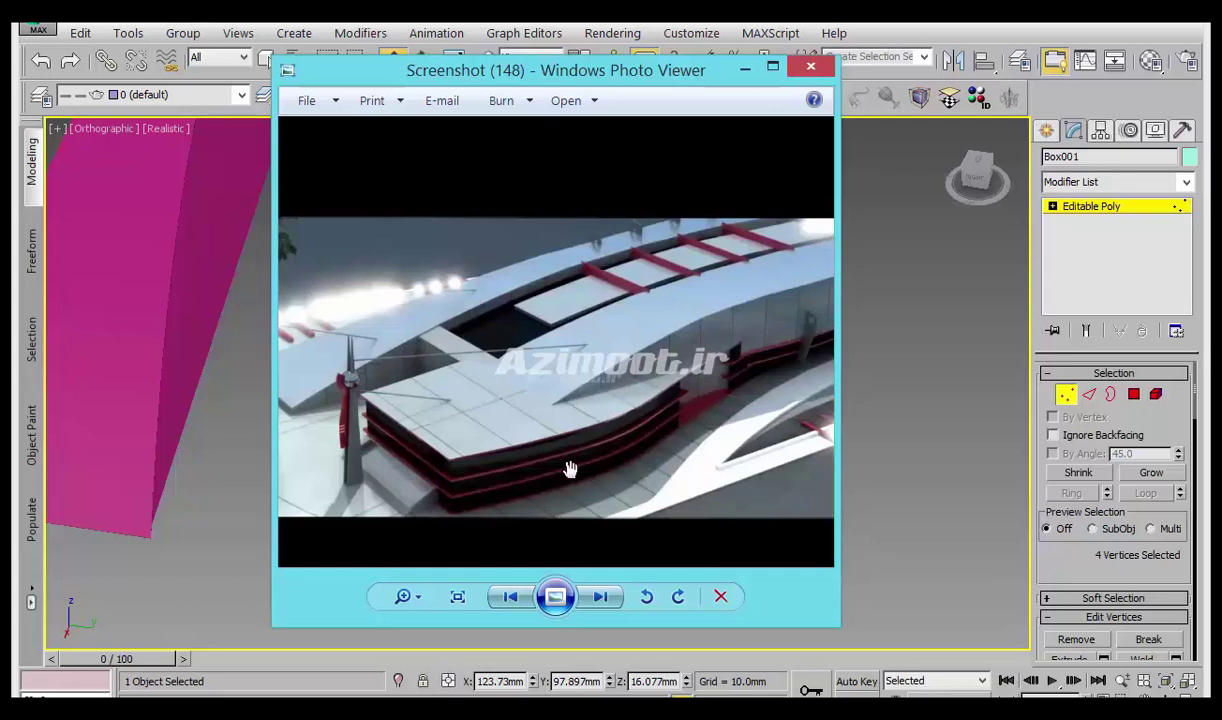
click(745, 68)
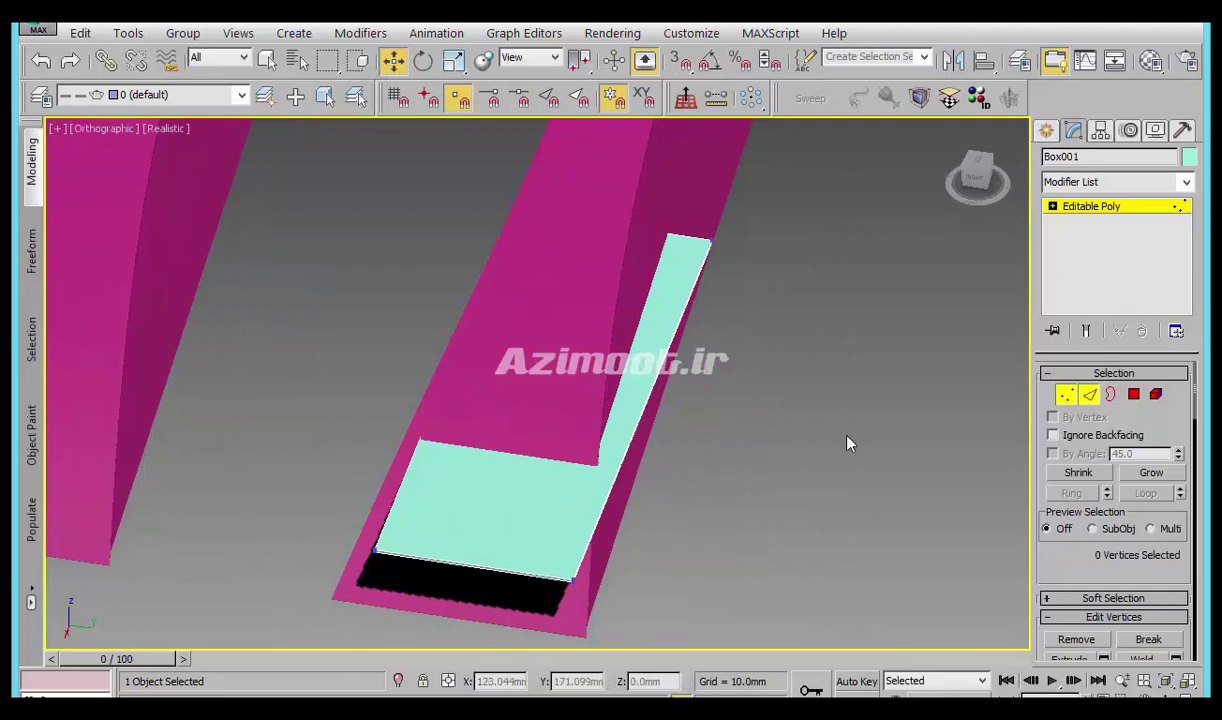
Connect the arm's edges to insert one new edge across the narrow arm.
key(2)
scroll(396, 501, up, 3)
right_click(646, 470)
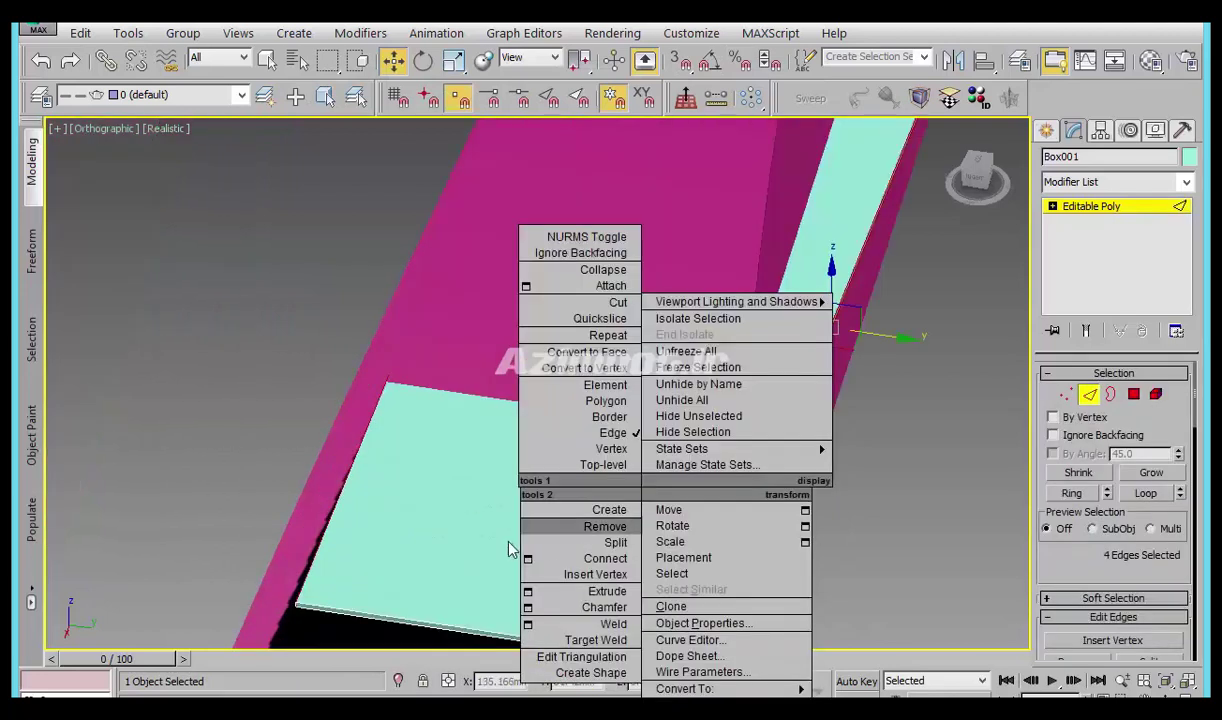
key(Escape)
alt+middle_drag(780, 537, 668, 484)
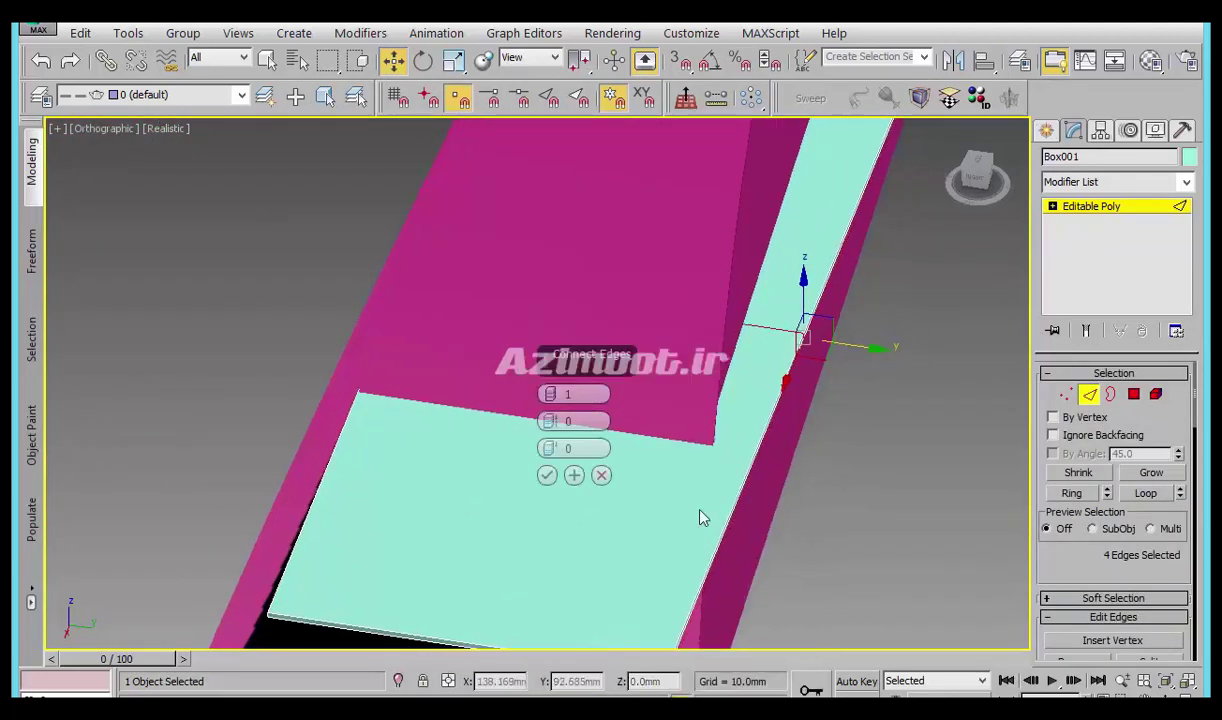
scroll(668, 484, down, 2)
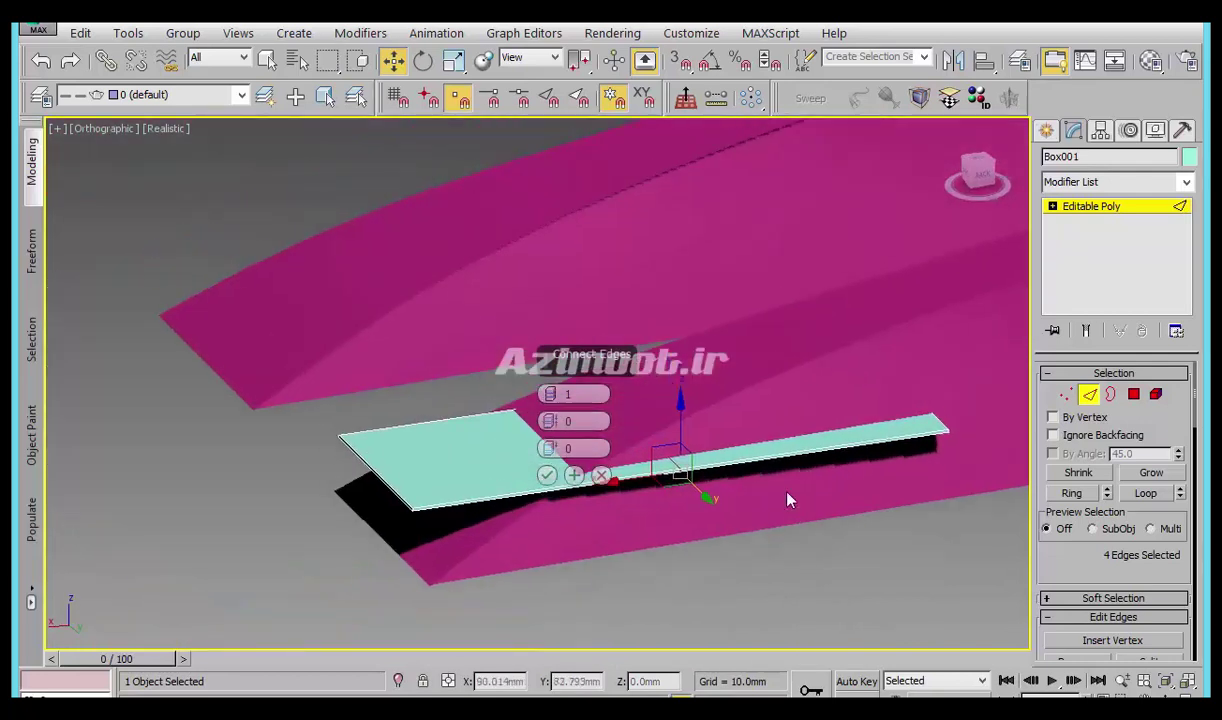
scroll(788, 499, up, 2)
key(alt+Tab)
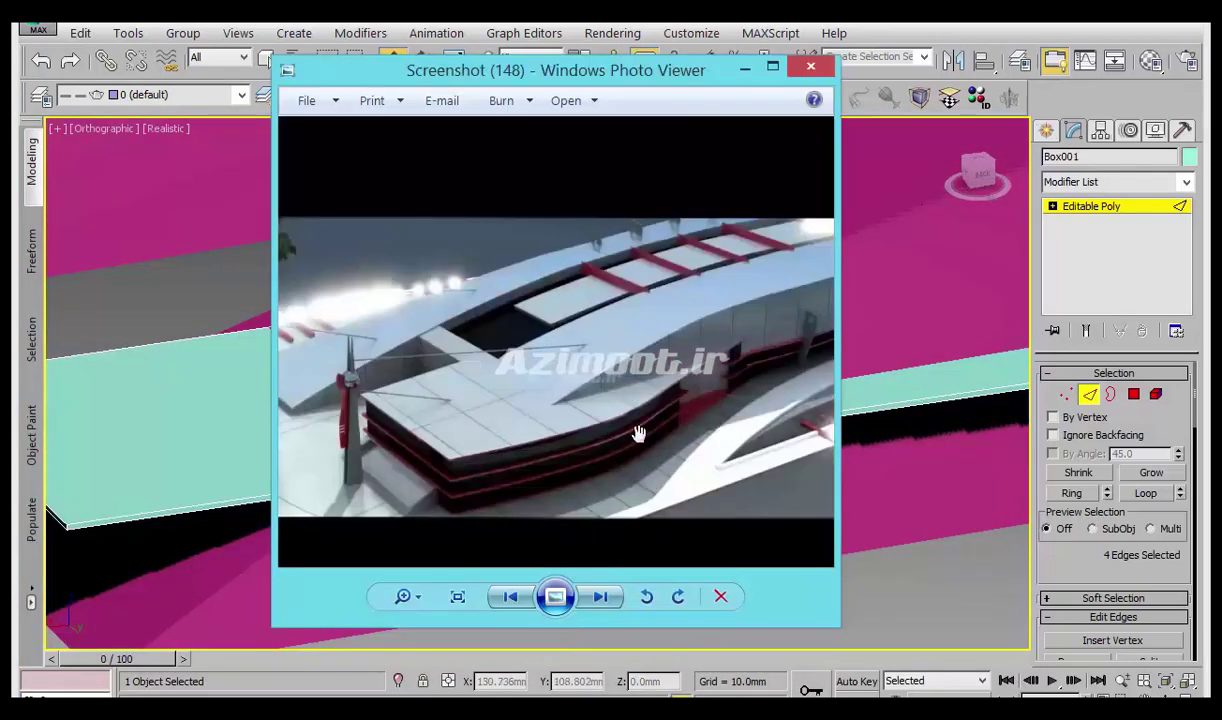
click(745, 70)
alt+middle_drag(664, 505, 598, 477)
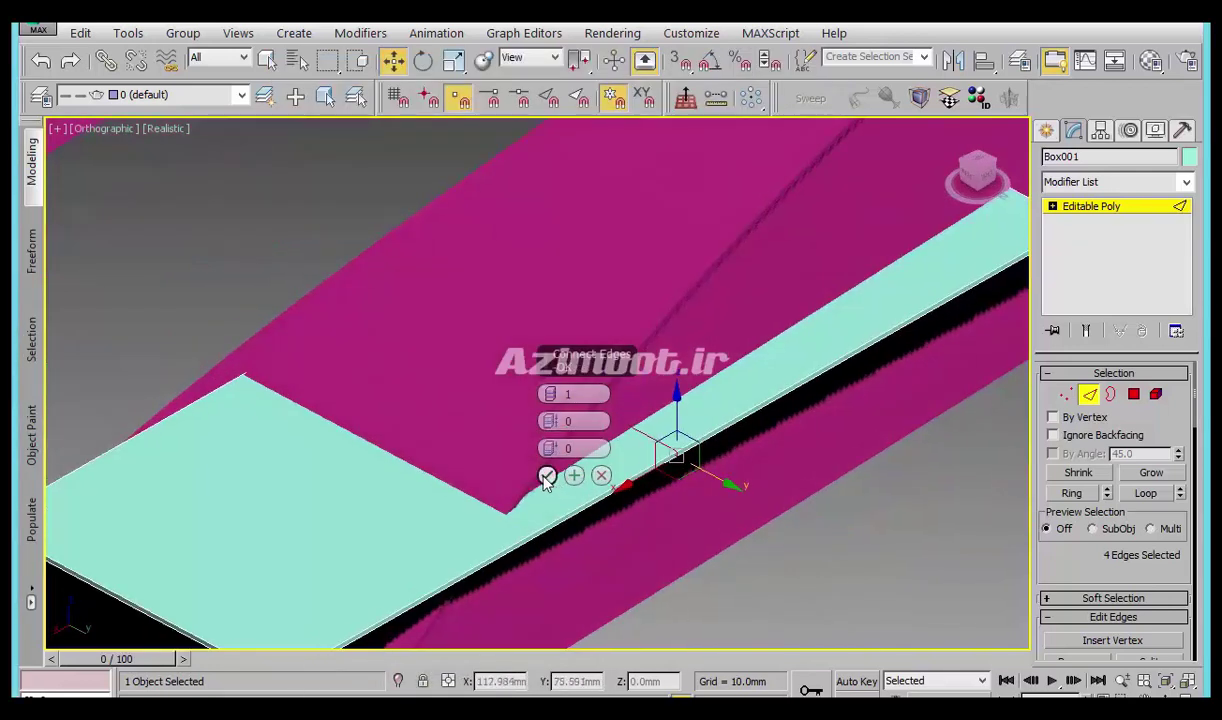
click(547, 477)
Move the two vertices on the new edge so the arm bends to follow the roof.
key(1)
drag(813, 502, 662, 435)
mouse_move(662, 435)
alt+middle_down()
mouse_move(622, 403)
mouse_move(704, 442)
mouse_move(736, 546)
alt+middle_up()
alt+middle_drag(684, 485, 720, 470)
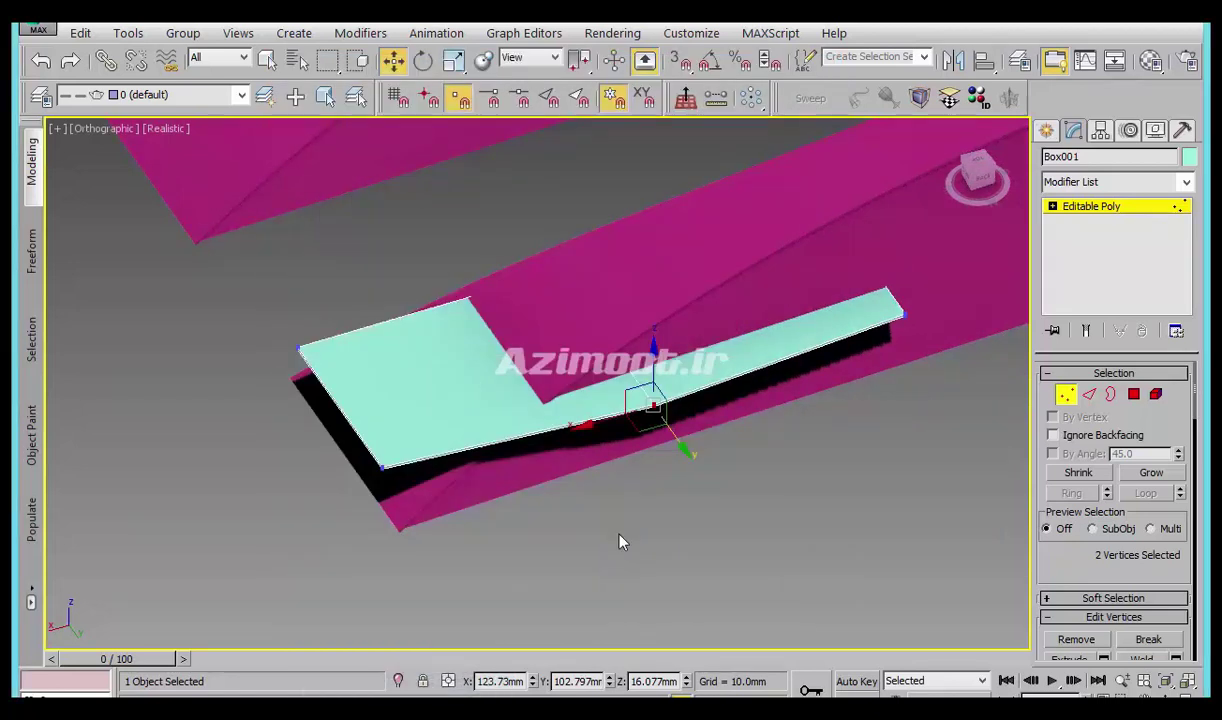
scroll(645, 533, up, 3)
mouse_move(652, 533)
alt+middle_down()
mouse_move(709, 524)
mouse_move(717, 537)
mouse_move(622, 535)
mouse_move(649, 567)
mouse_move(614, 527)
alt+middle_up()
Try a second Connect with two sliding edges at the arm's fold, then cancel it.
key(2)
double_click(614, 527)
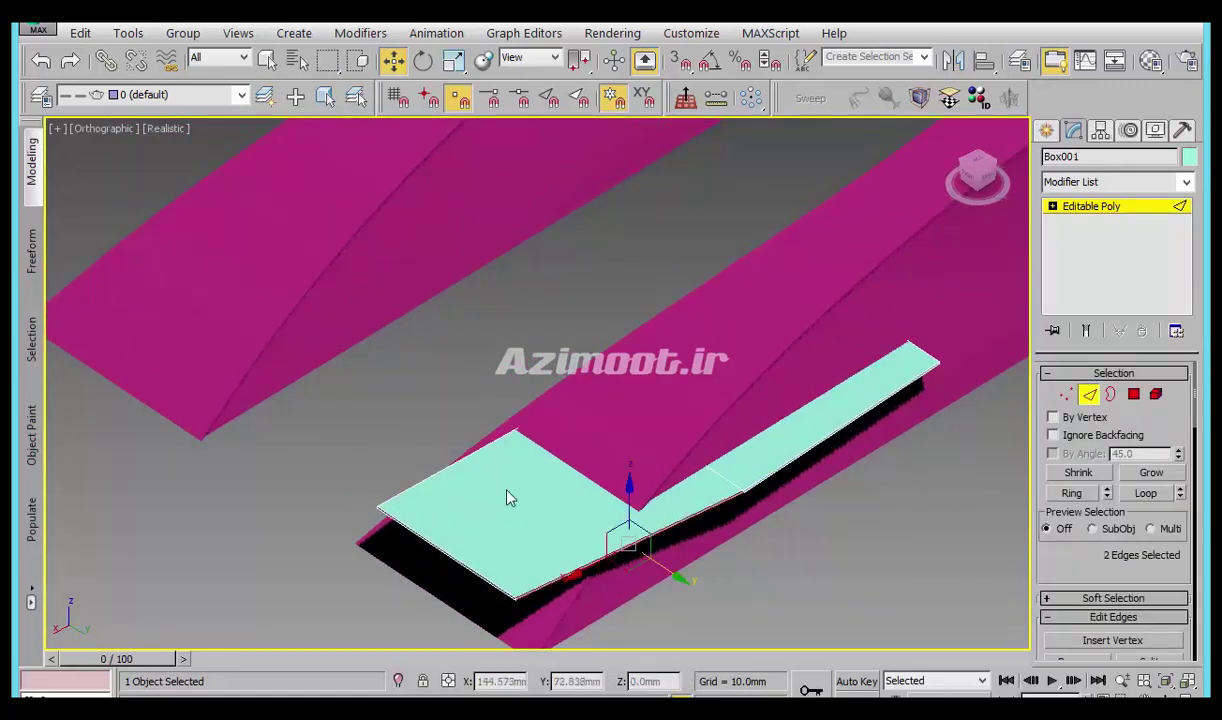
ctrl+click(445, 458)
right_click(445, 458)
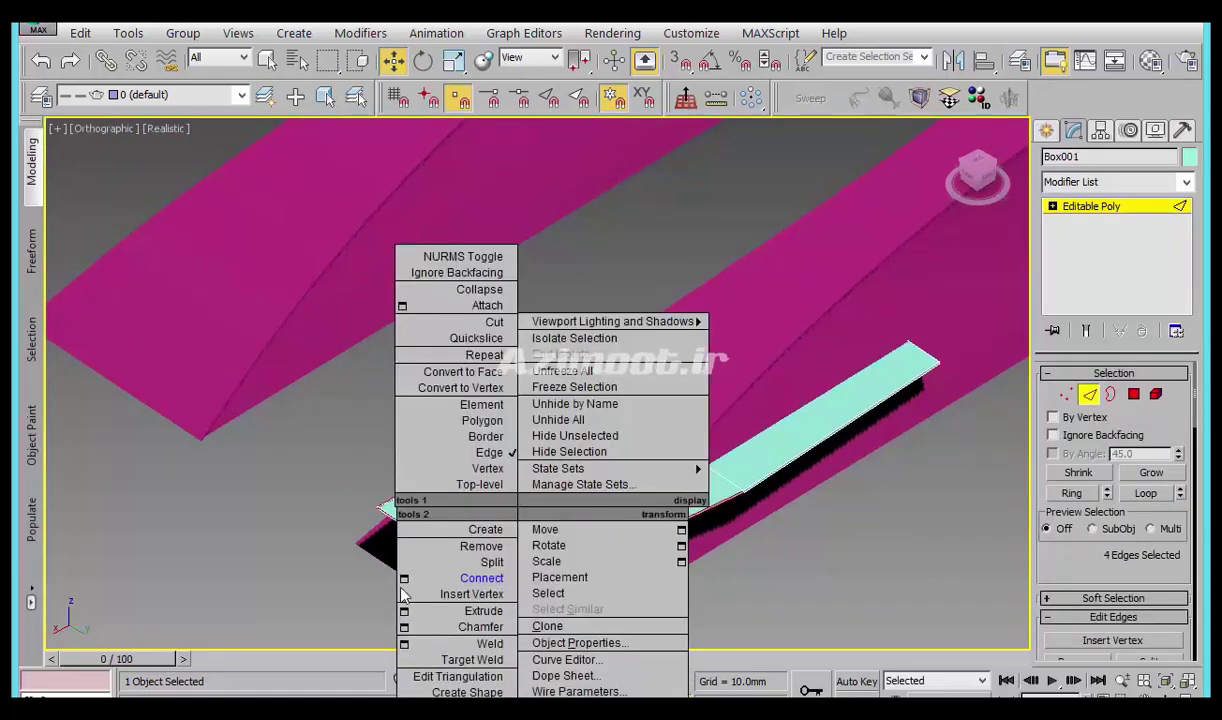
click(500, 578)
scroll(650, 570, up, 1)
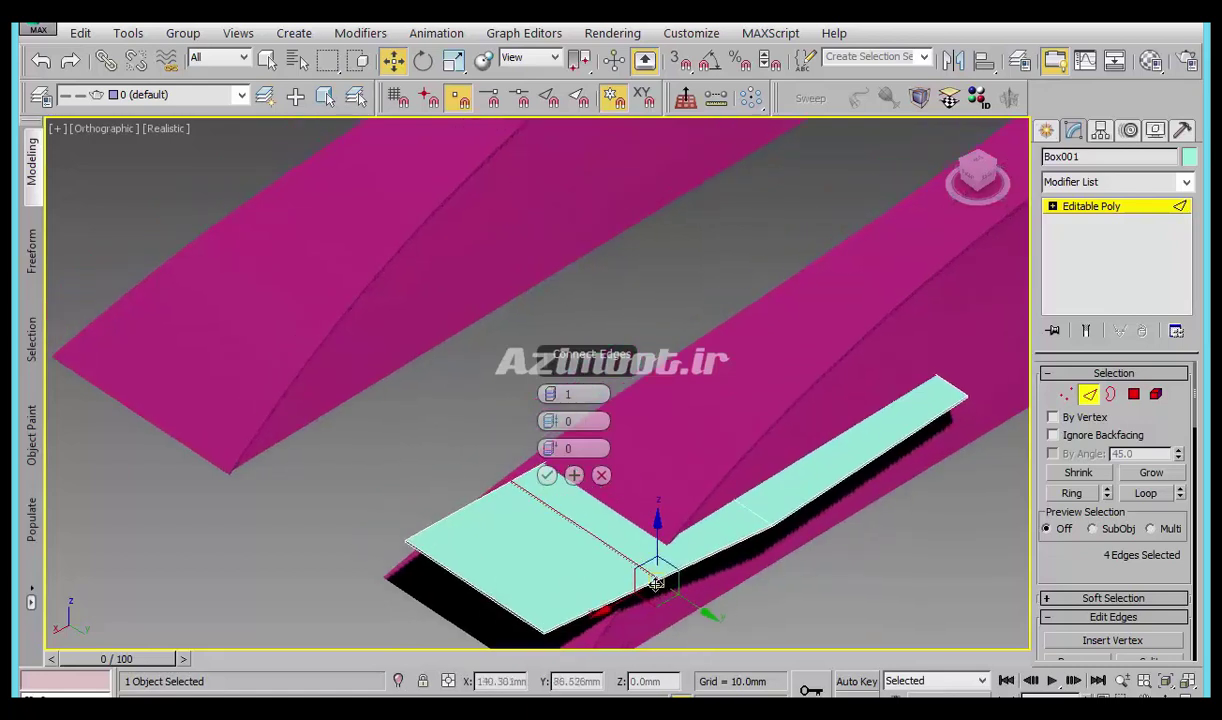
scroll(655, 573, up, 3)
scroll(660, 520, up, 1)
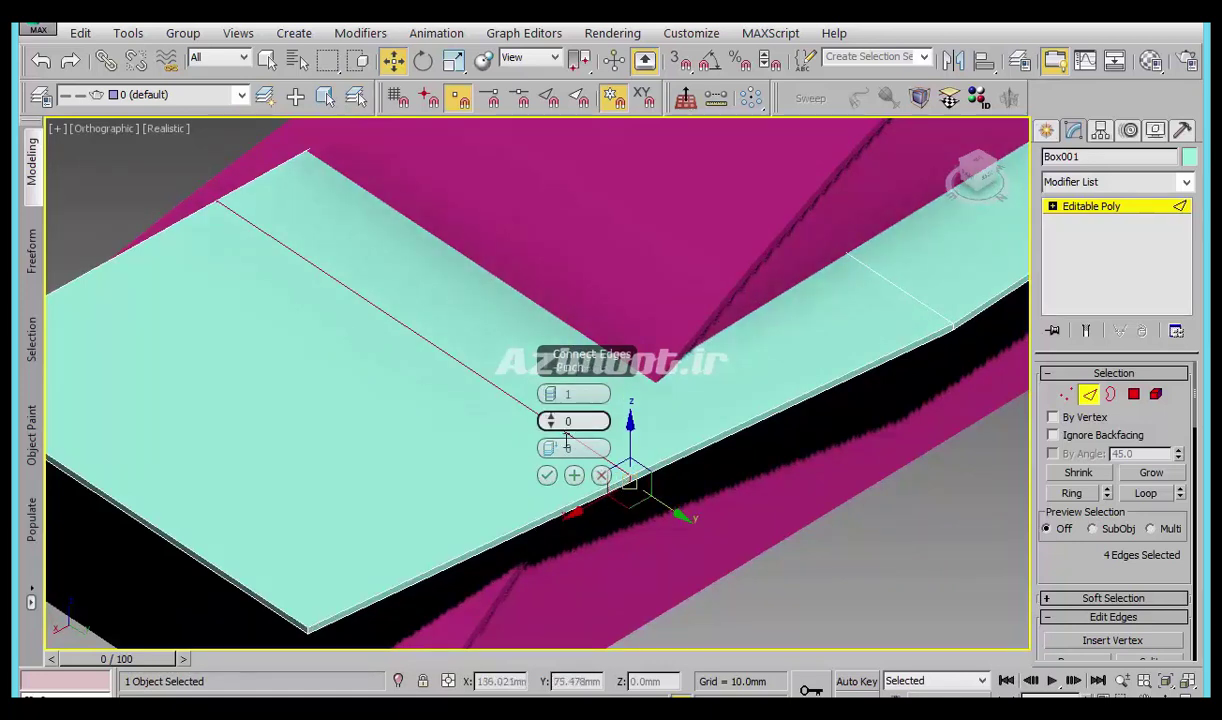
mouse_move(553, 452)
mouse_down()
mouse_move(585, 451)
mouse_move(550, 450)
mouse_move(540, 559)
mouse_up()
click(550, 390)
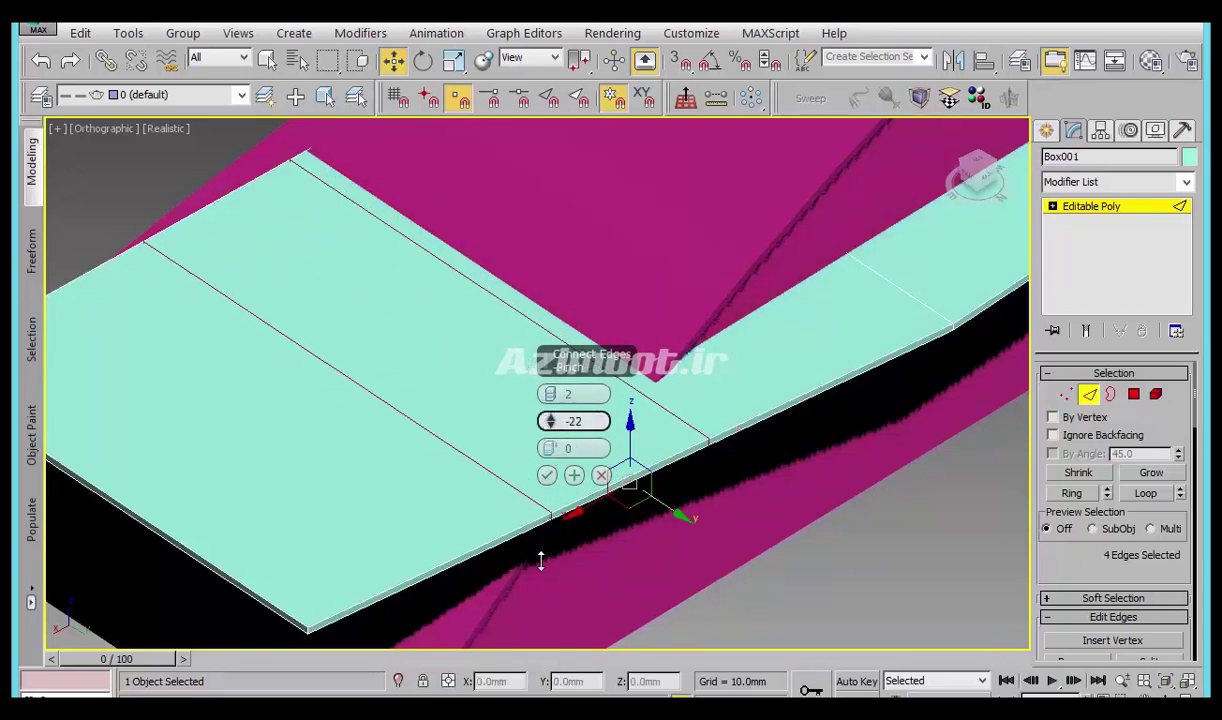
click(601, 475)
click(805, 577)
alt+middle_drag(805, 577, 645, 514)
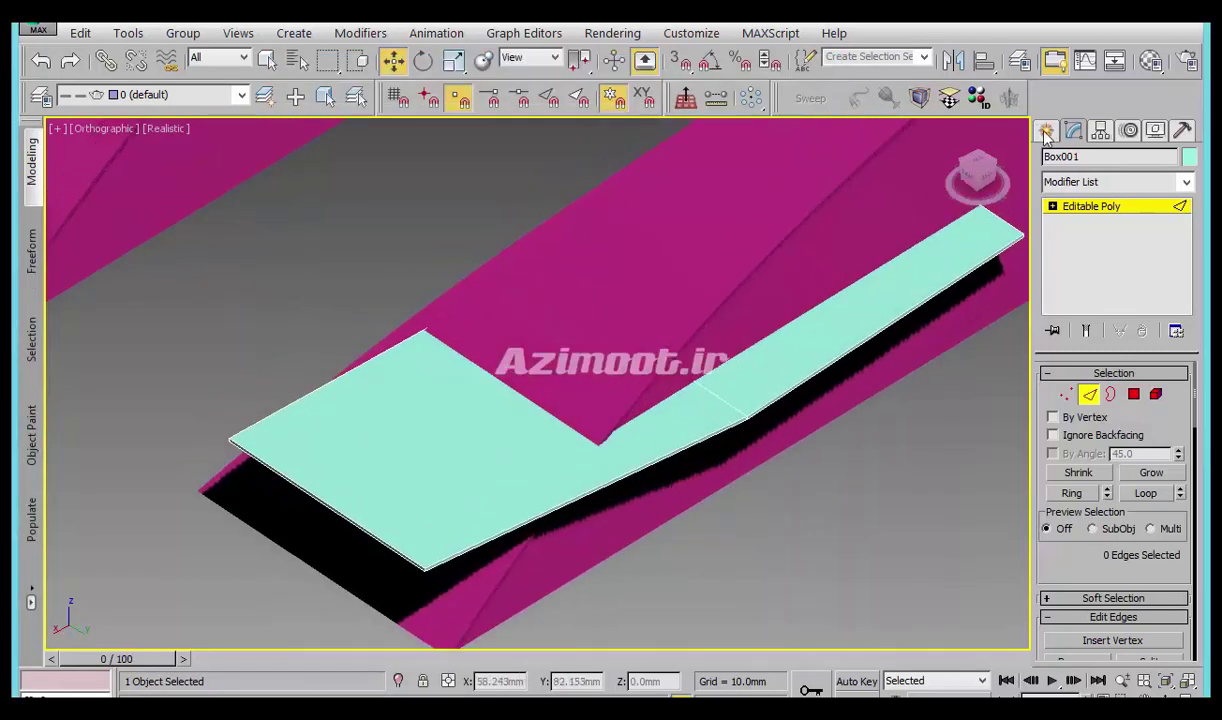
Set the viewport display to plain Shaded.
click(1045, 131)
mouse_move(608, 480)
alt+middle_down()
mouse_move(597, 409)
mouse_move(600, 438)
mouse_move(597, 420)
mouse_move(632, 432)
alt+middle_up()
click(170, 131)
click(205, 171)
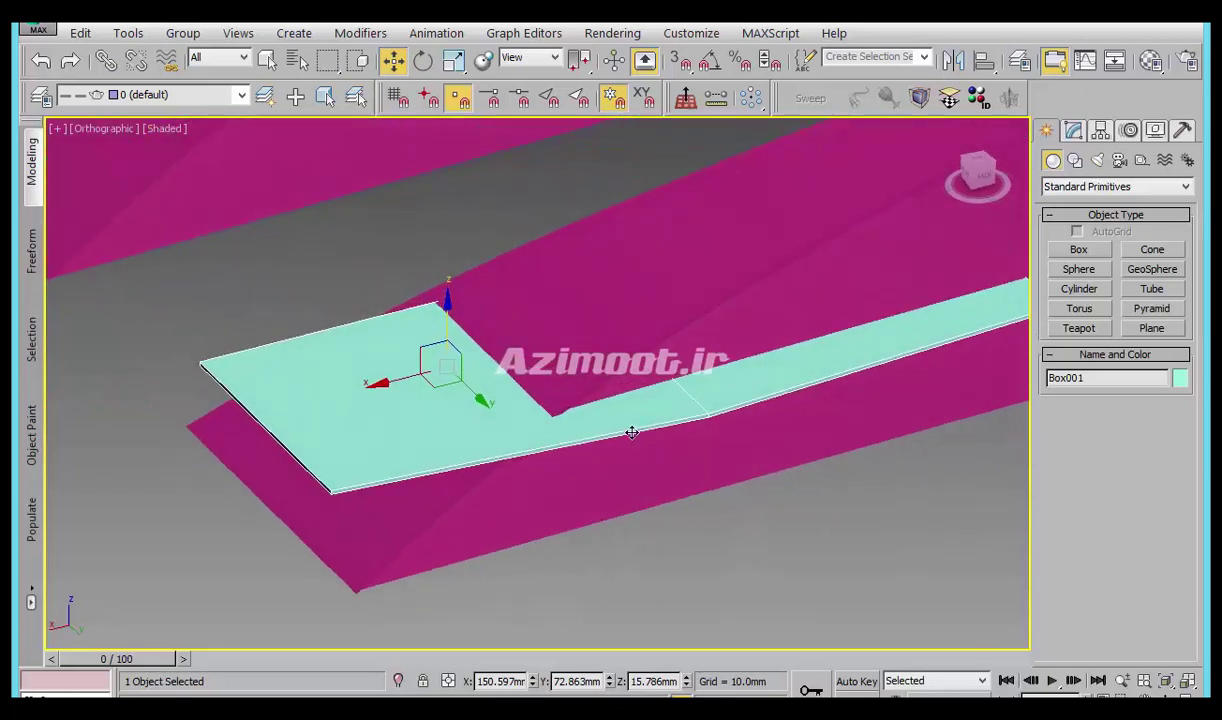
key(ctrl+v)
click(558, 318)
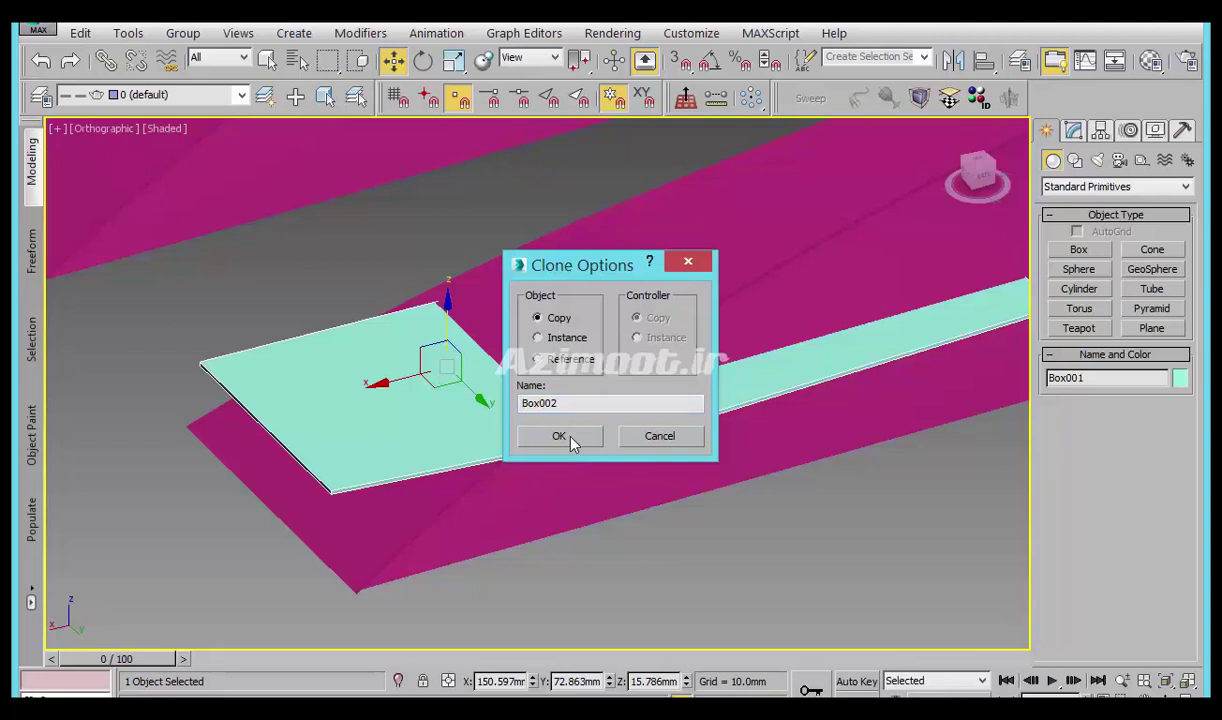
click(559, 436)
drag(450, 335, 460, 359)
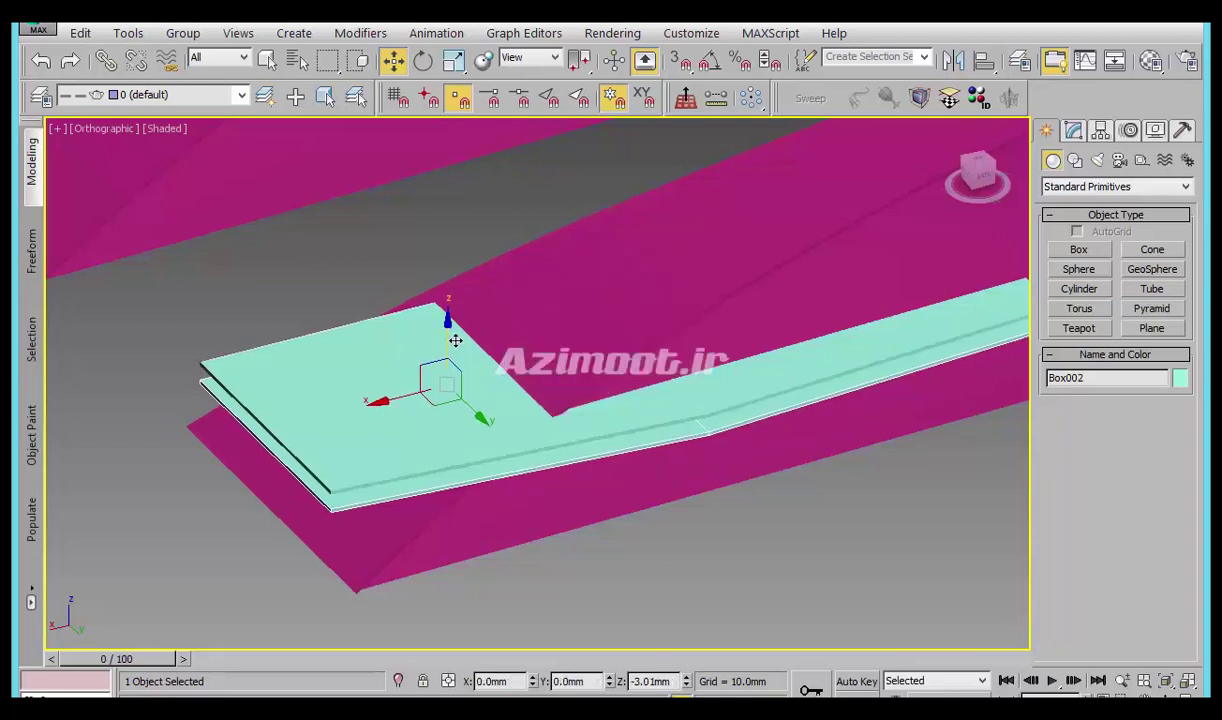
middle_drag(581, 453, 519, 465)
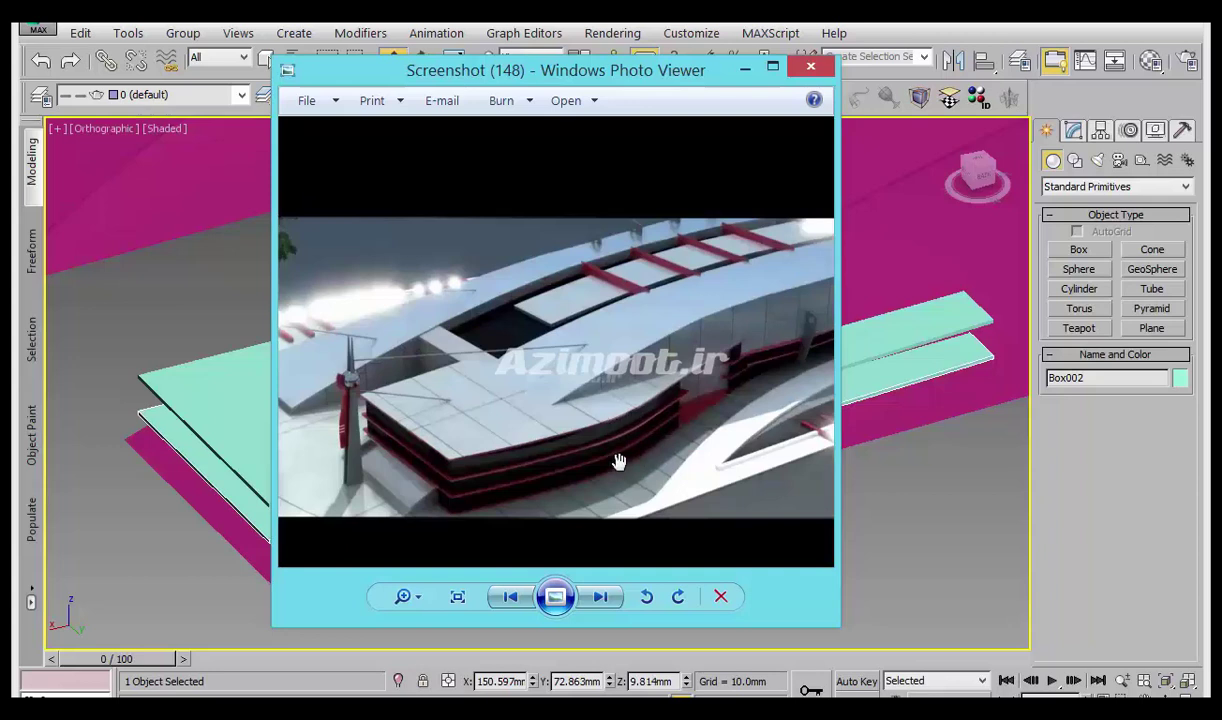
click(744, 67)
alt+middle_drag(676, 387, 410, 335)
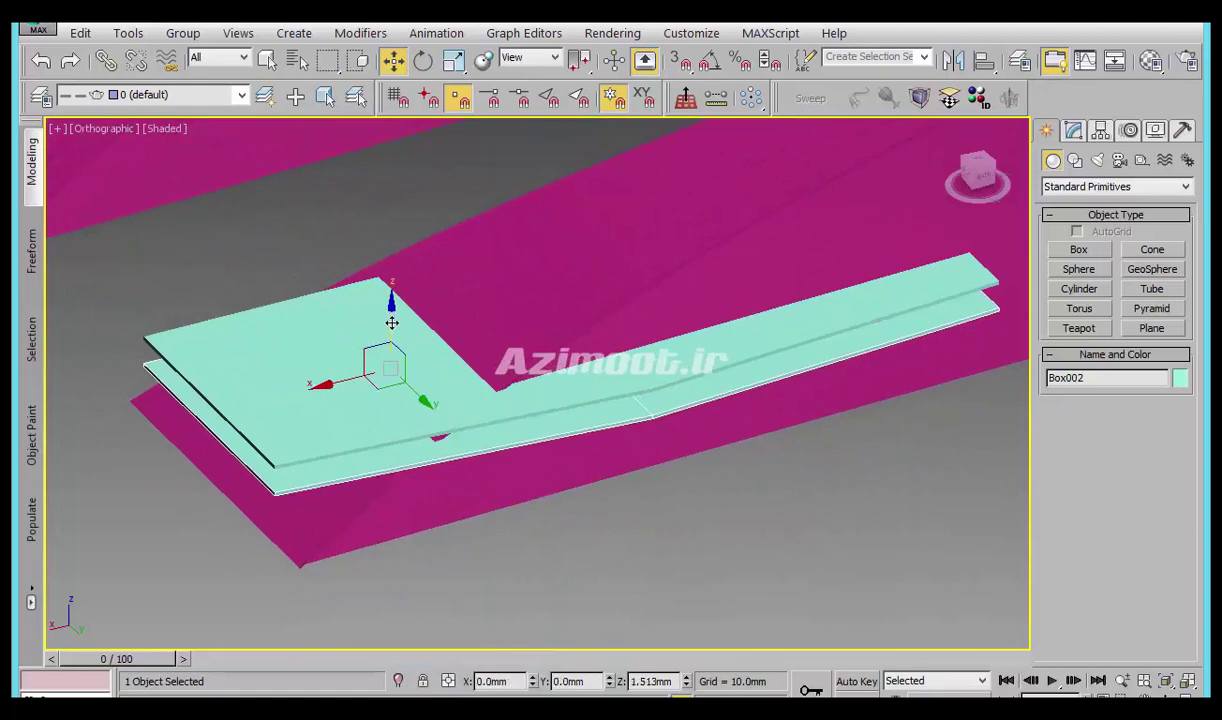
mouse_move(510, 415)
alt+middle_down()
mouse_move(475, 355)
mouse_move(540, 469)
alt+middle_up()
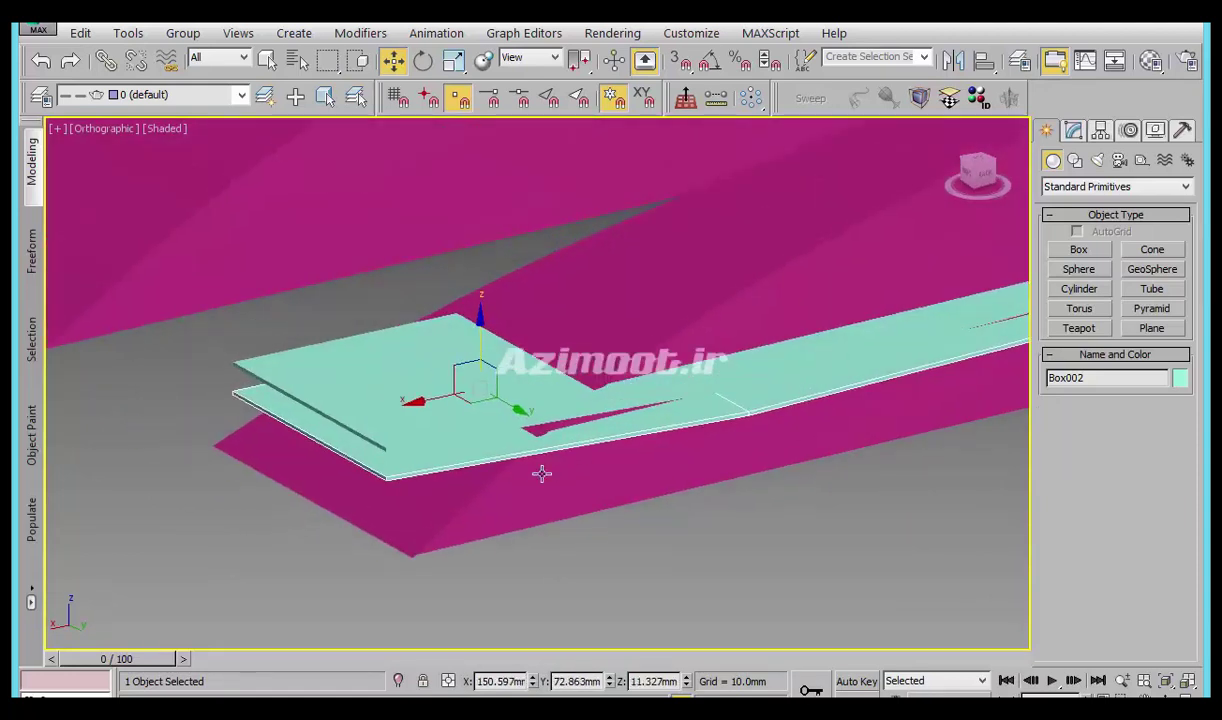
scroll(404, 461, up, 3)
alt+middle_drag(404, 461, 554, 466)
scroll(510, 443, up, 1)
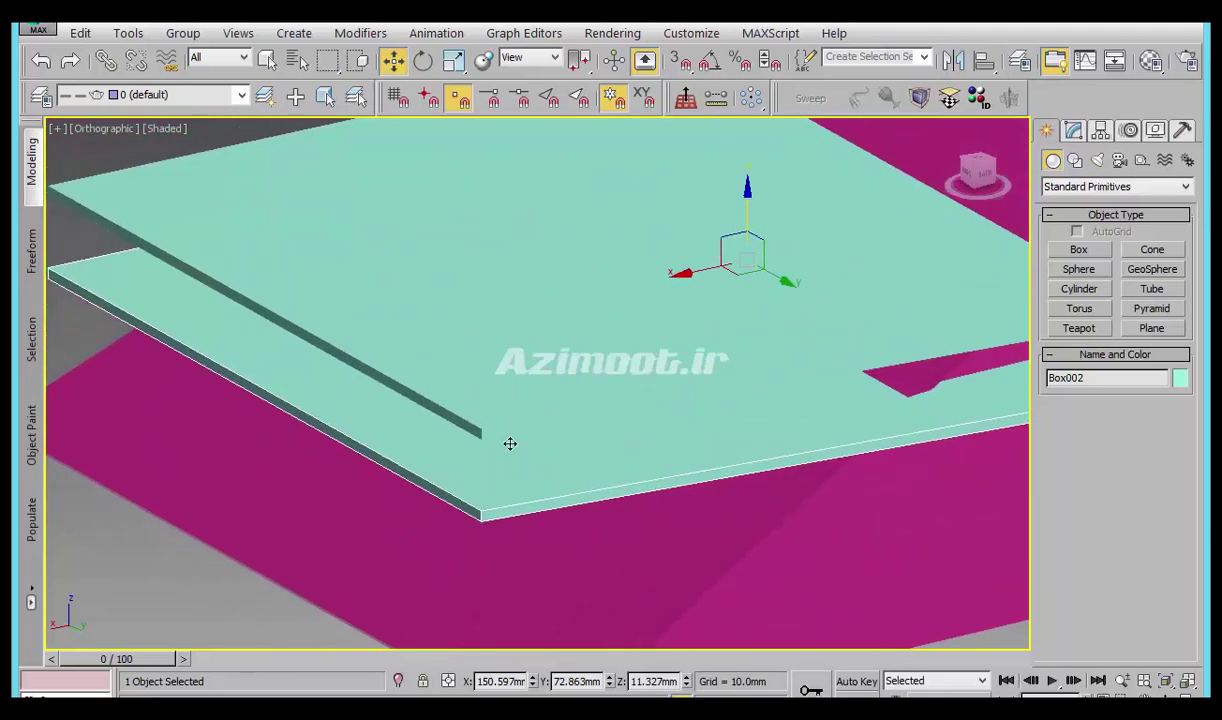
scroll(510, 386, down, 3)
key(Delete)
click(584, 396)
alt+middle_drag(701, 415, 640, 400)
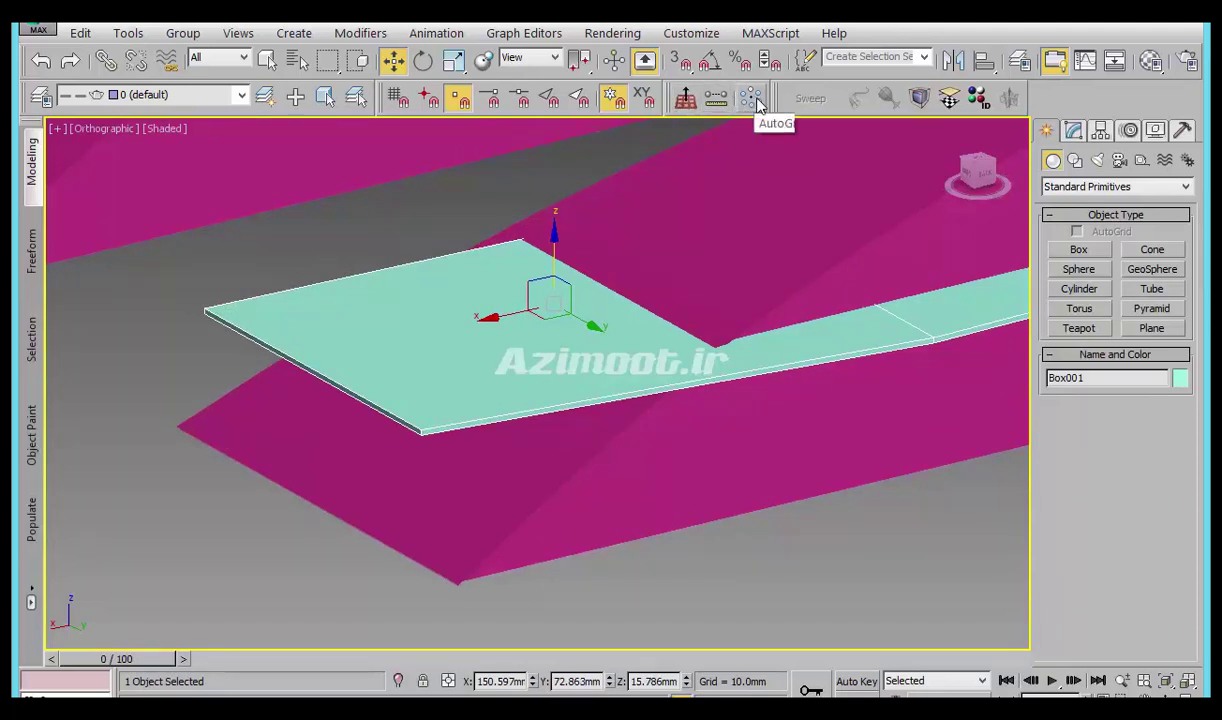
Toggle the Extras toolbar off and on, then open Box001's Array dialog from its array flyout.
right_click(1010, 92)
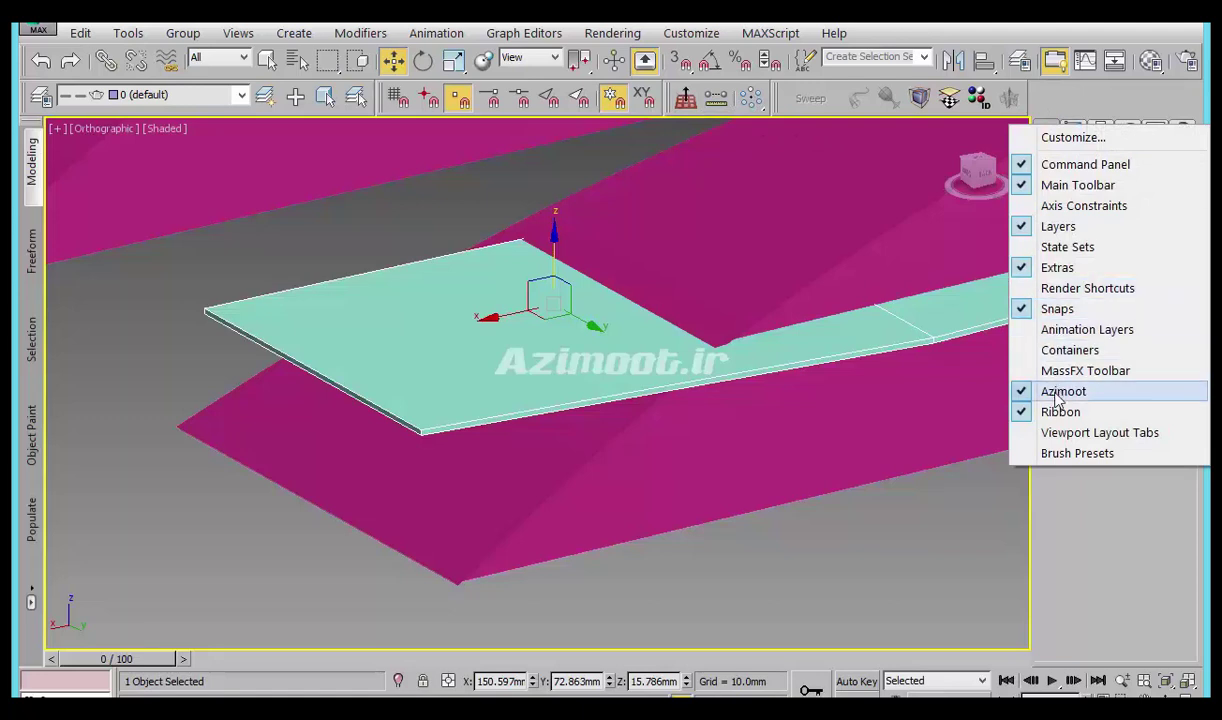
click(1055, 270)
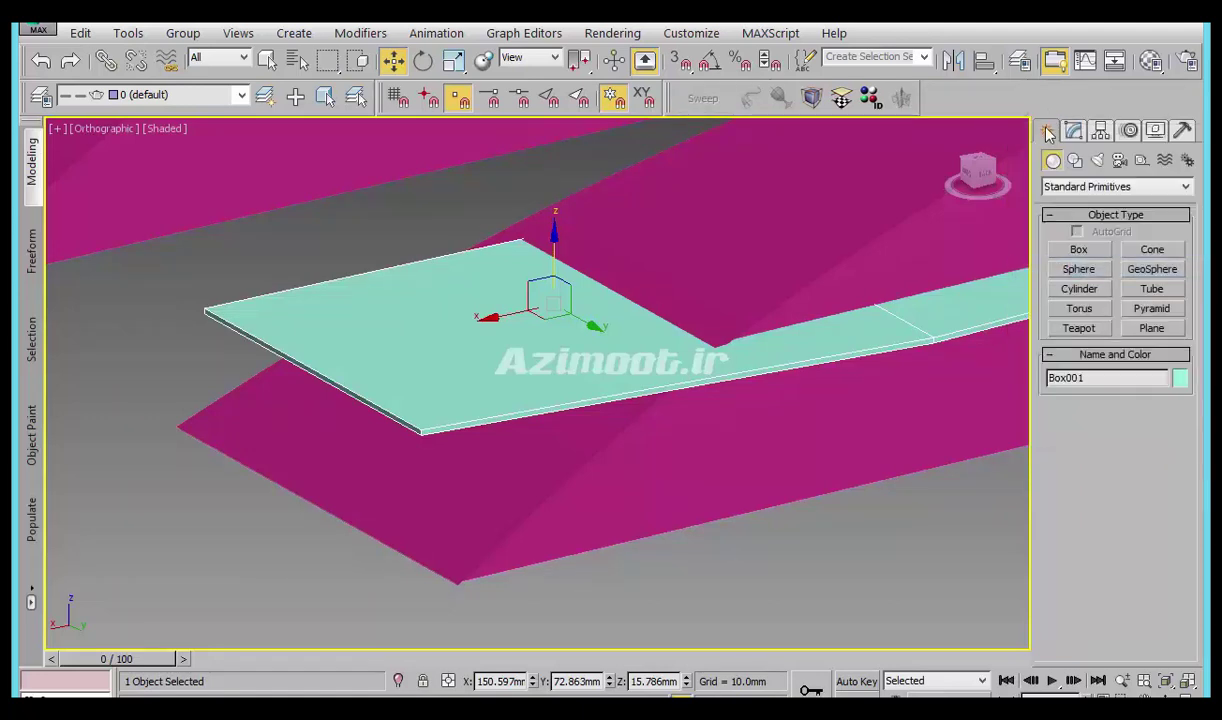
right_click(1022, 90)
click(1068, 264)
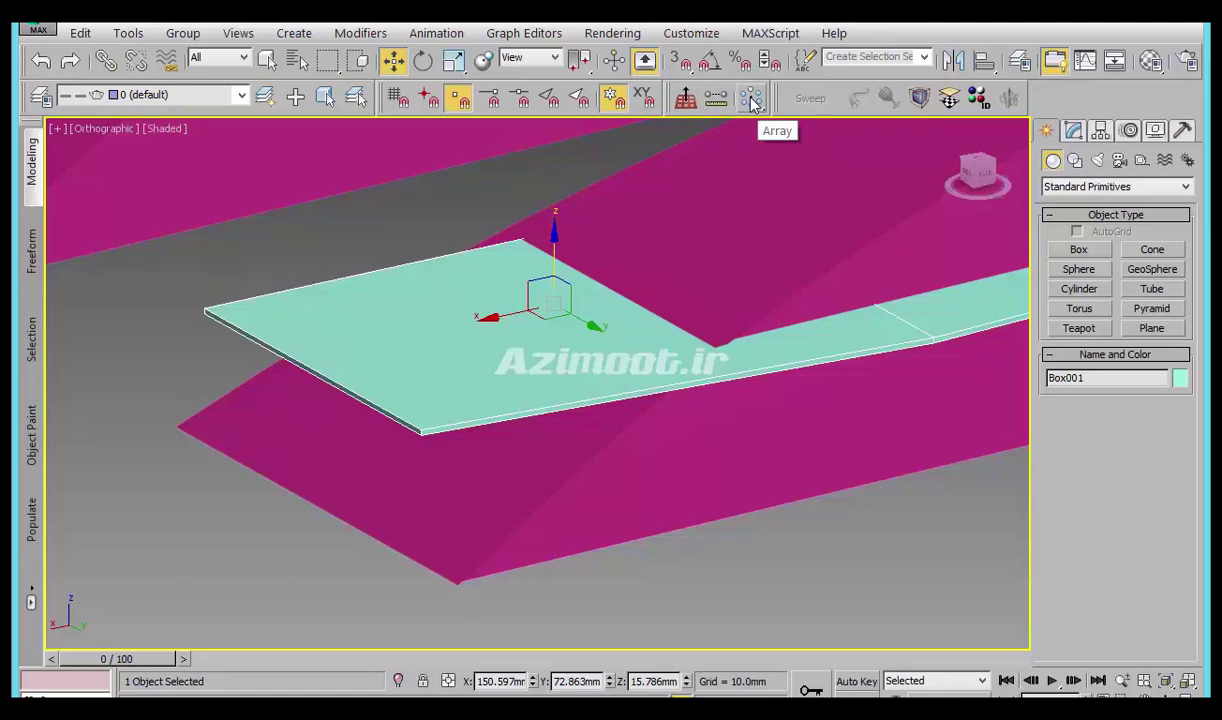
mouse_move(752, 104)
mouse_down()
mouse_move(746, 180)
mouse_move(754, 94)
mouse_move(750, 226)
mouse_move(754, 168)
mouse_move(758, 196)
mouse_up()
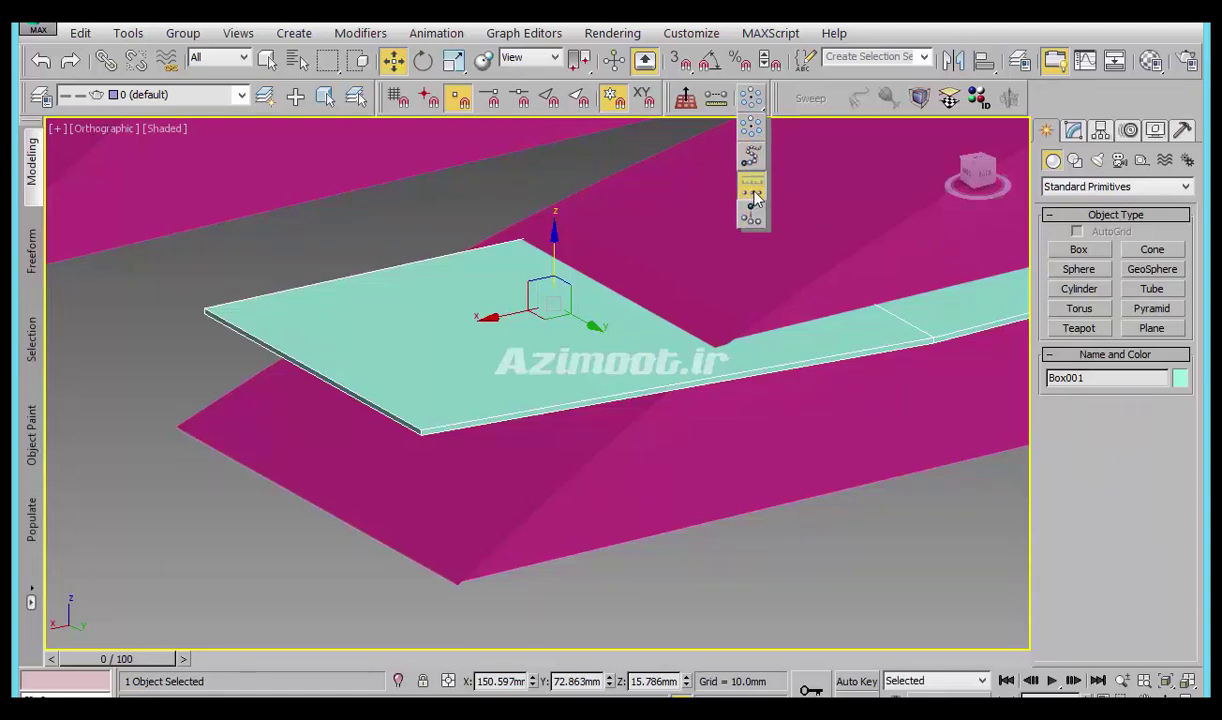
drag(756, 197, 752, 138)
drag(607, 199, 888, 69)
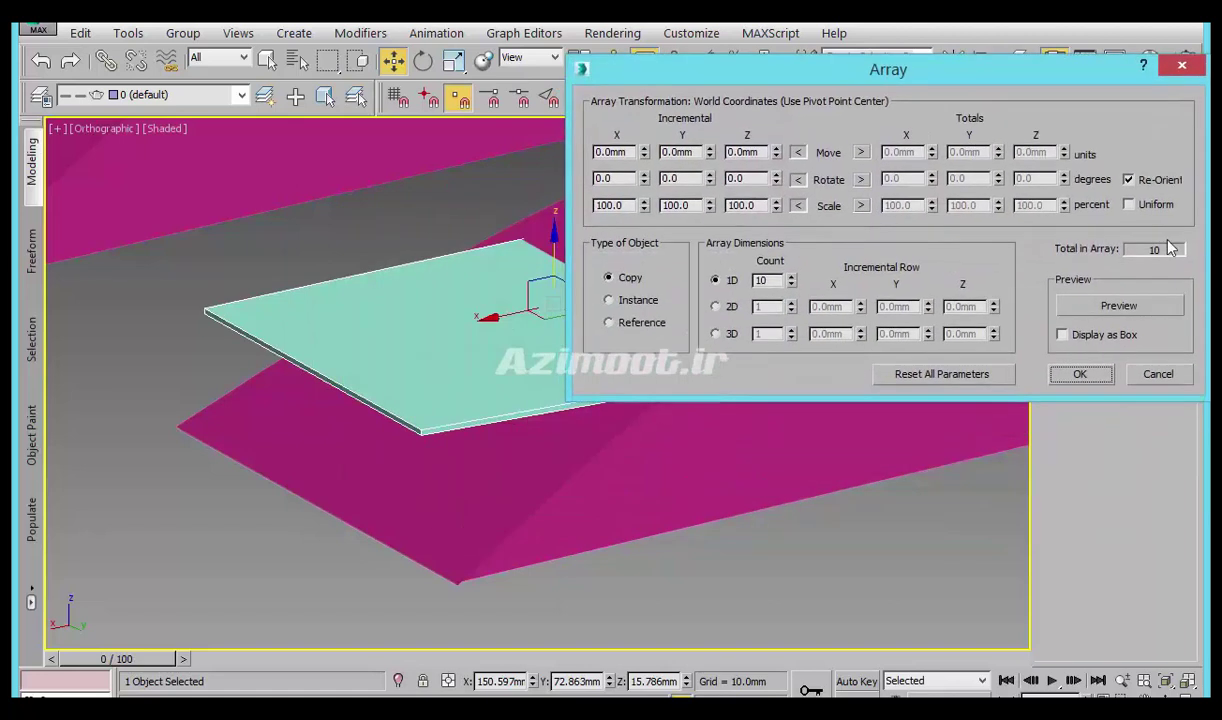
Array Box001 with 1D Count 4 and Z incremental move -5.0mm, previewed, then confirm.
click(1120, 306)
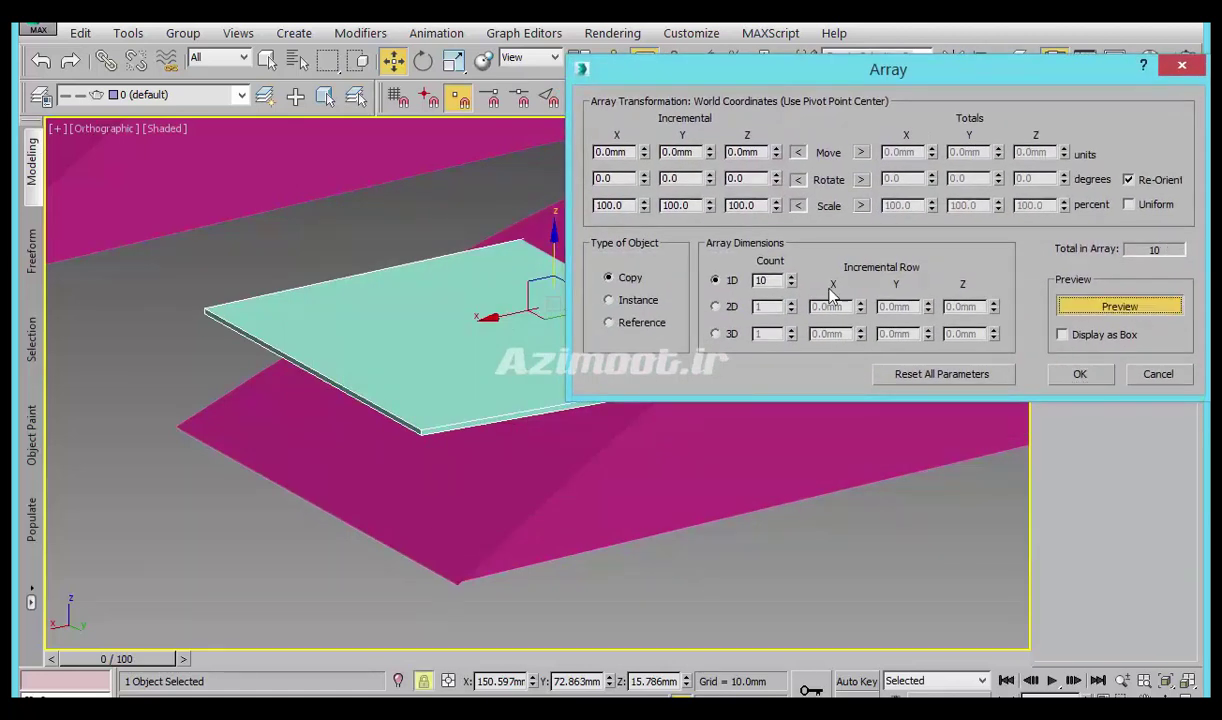
click(776, 150)
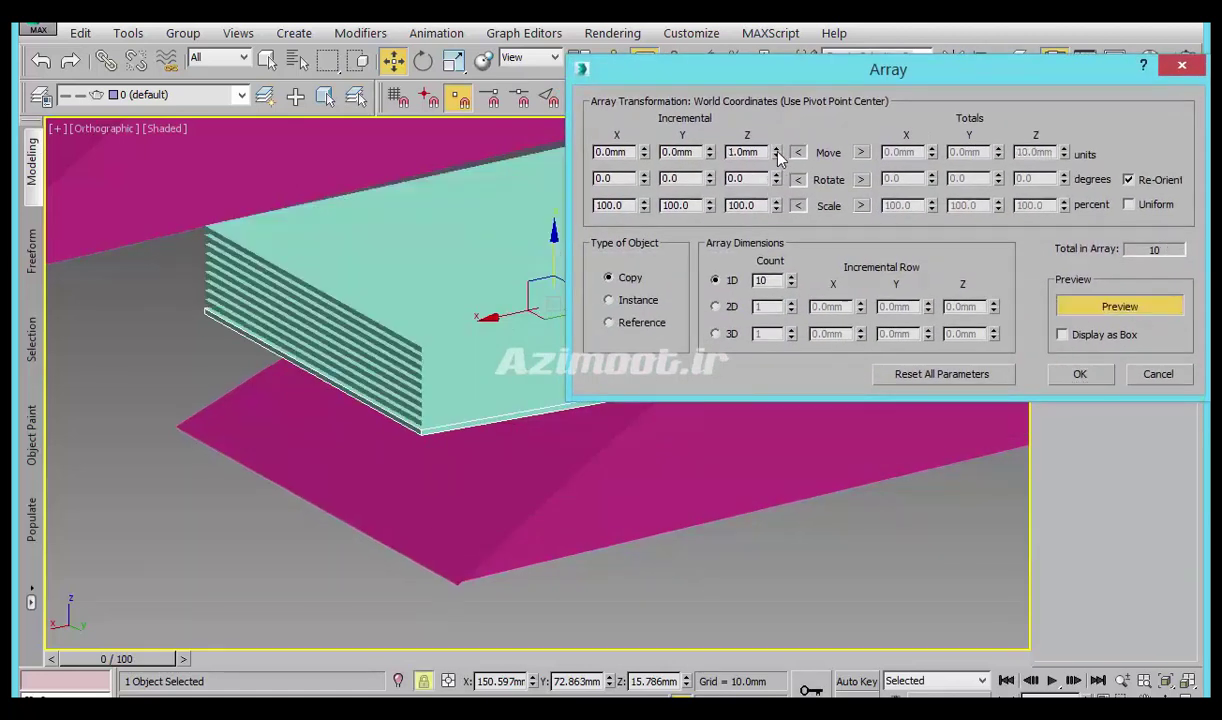
right_click(789, 285)
click(791, 277)
click(791, 277)
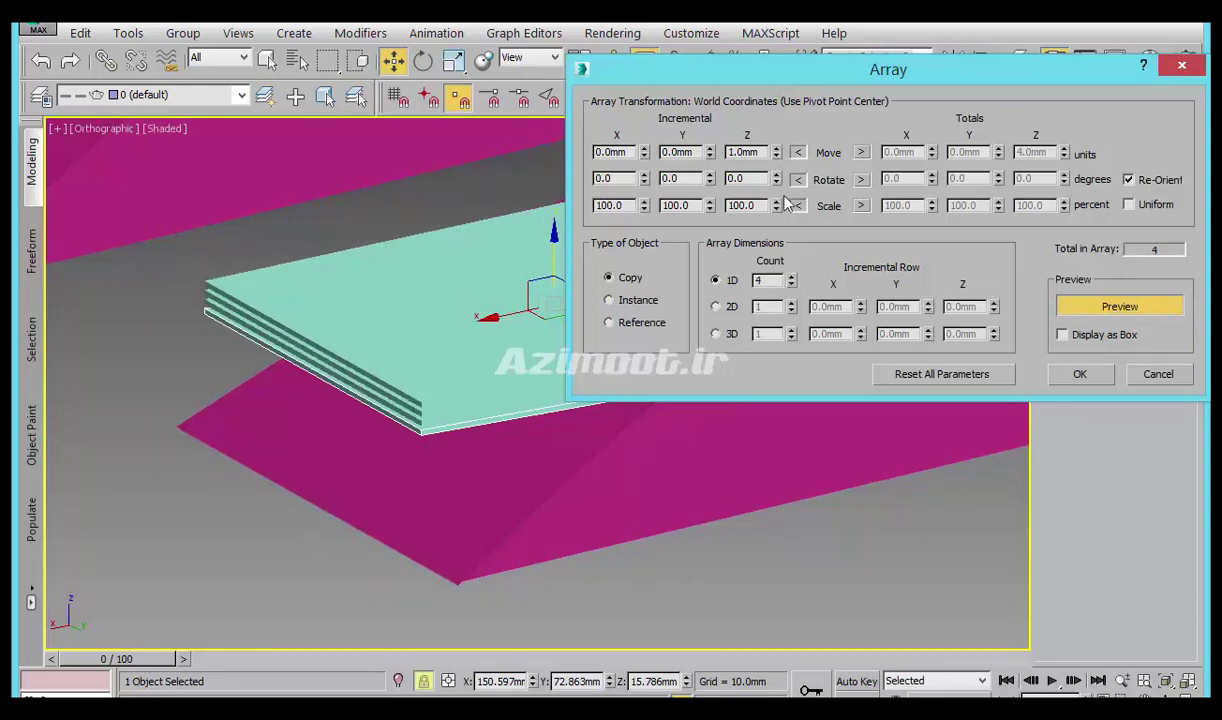
drag(777, 152, 778, 165)
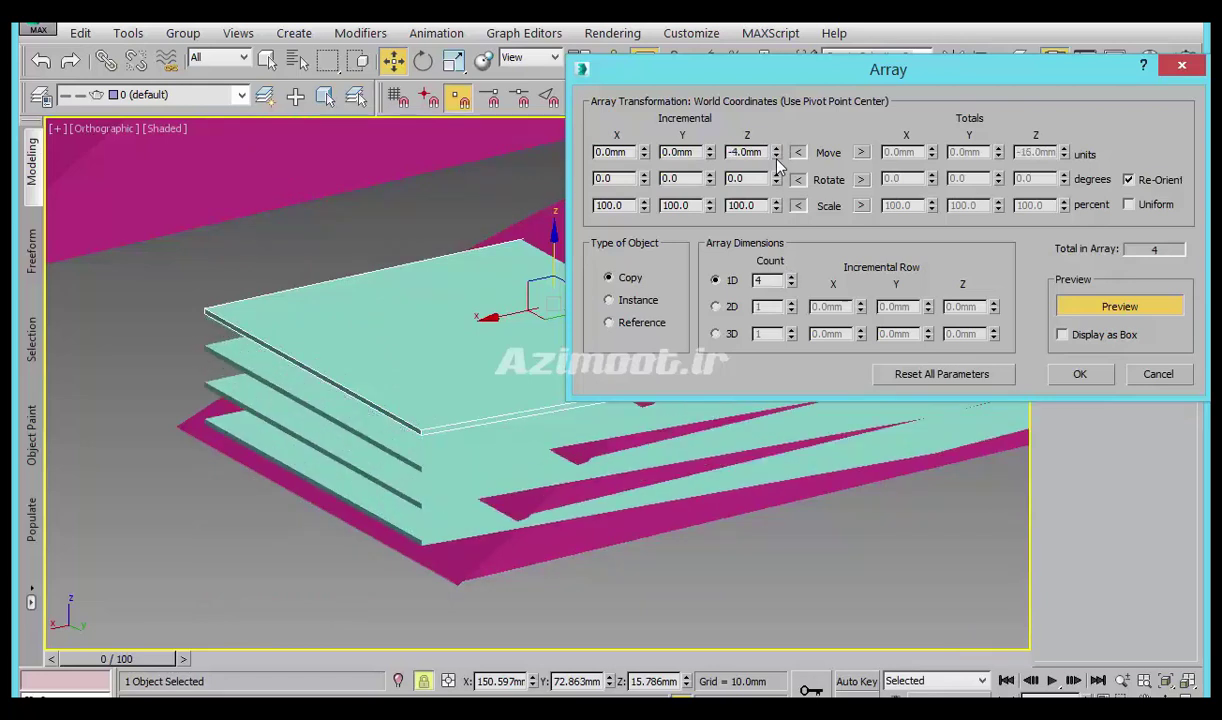
click(777, 158)
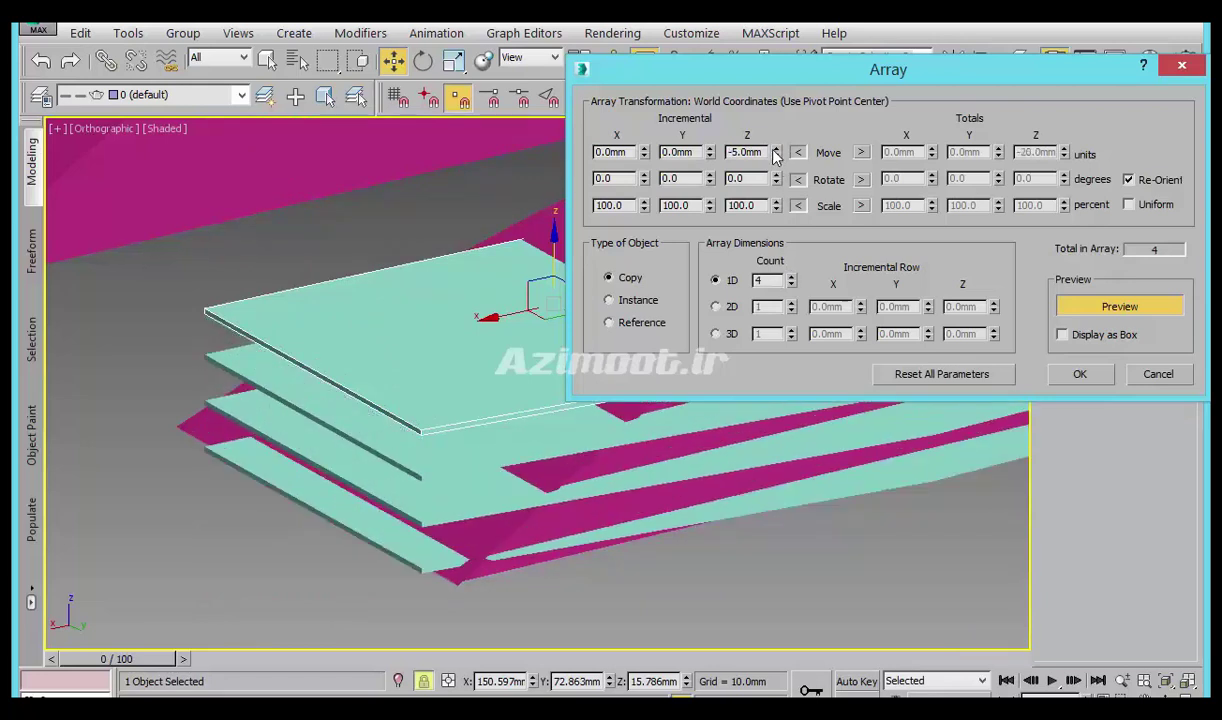
click(777, 148)
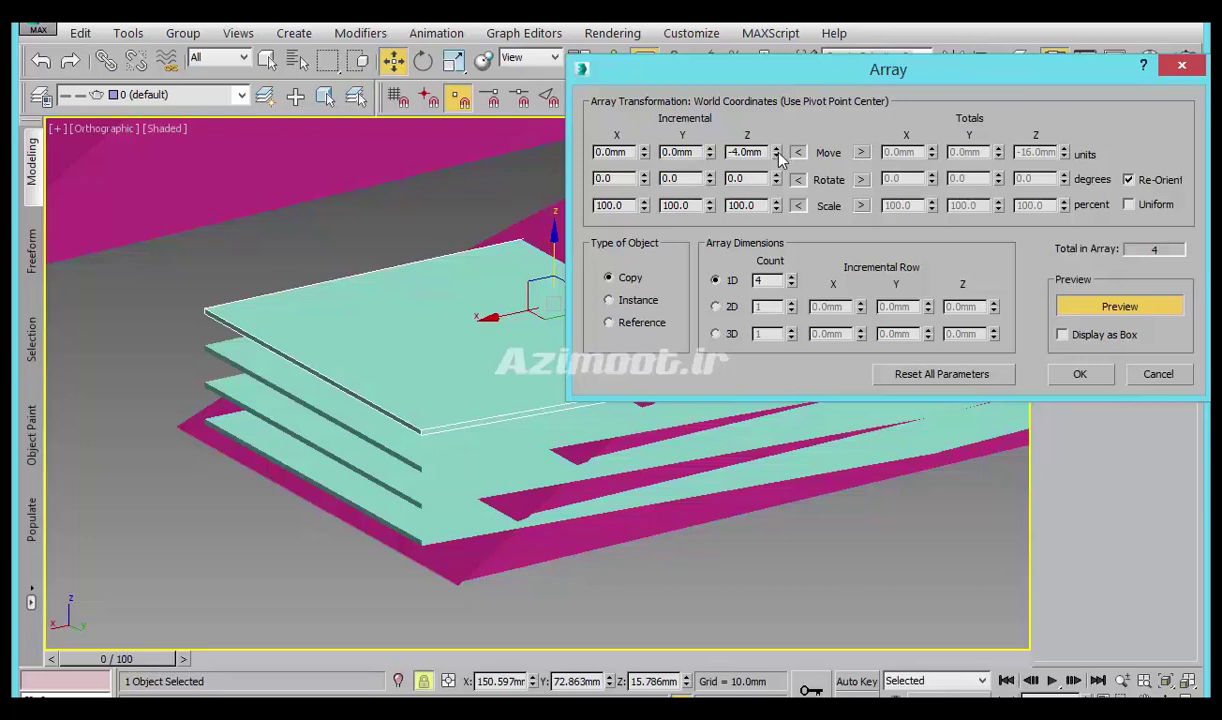
click(777, 157)
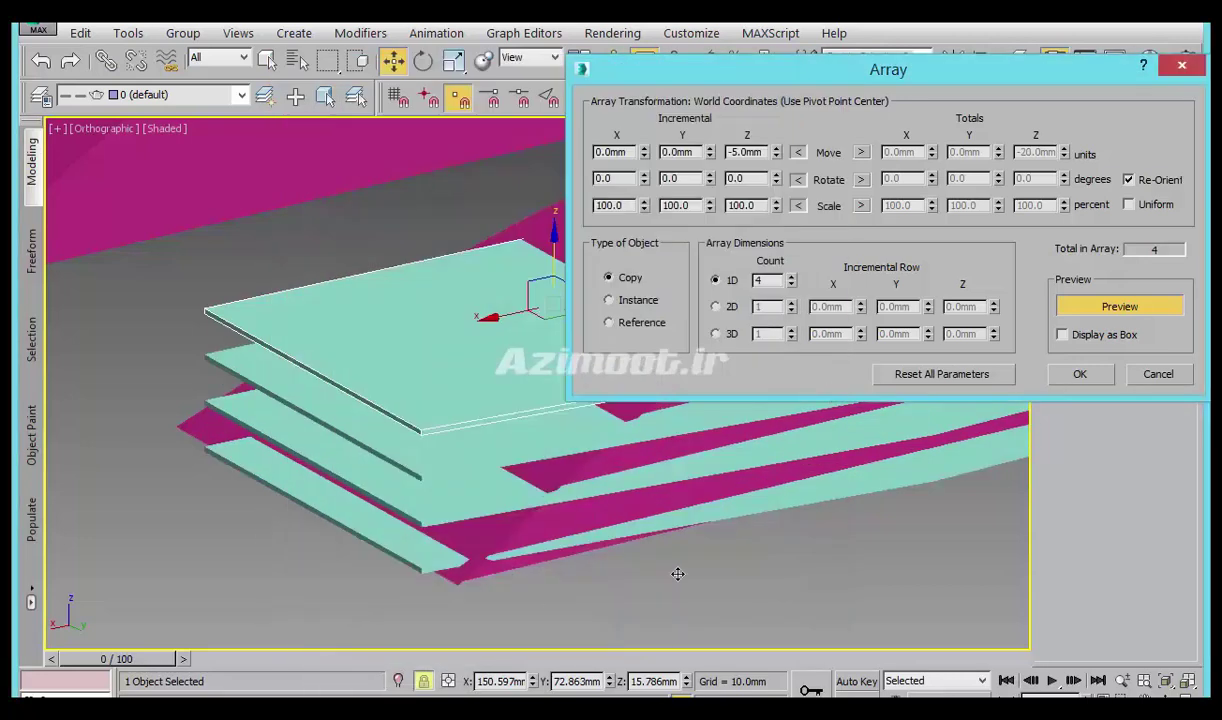
middle_drag(815, 611, 625, 574)
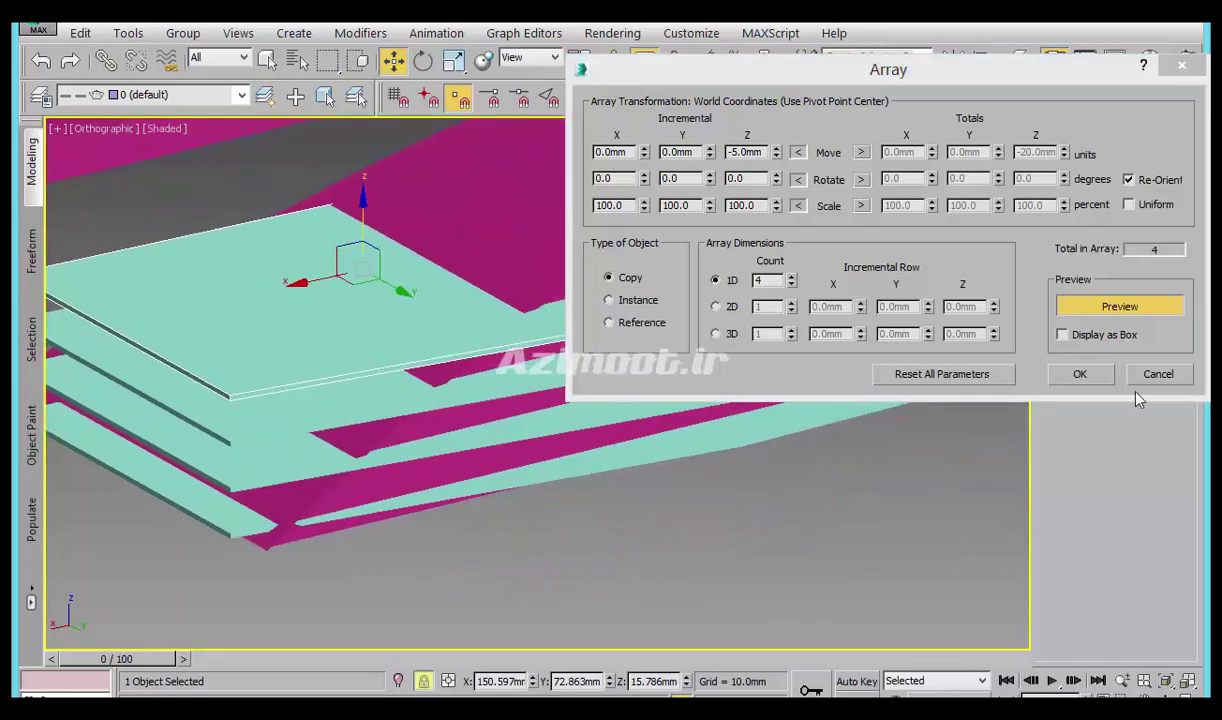
click(1082, 376)
Clone the top slab of the stack as an independent Copy.
scroll(595, 608, down, 2)
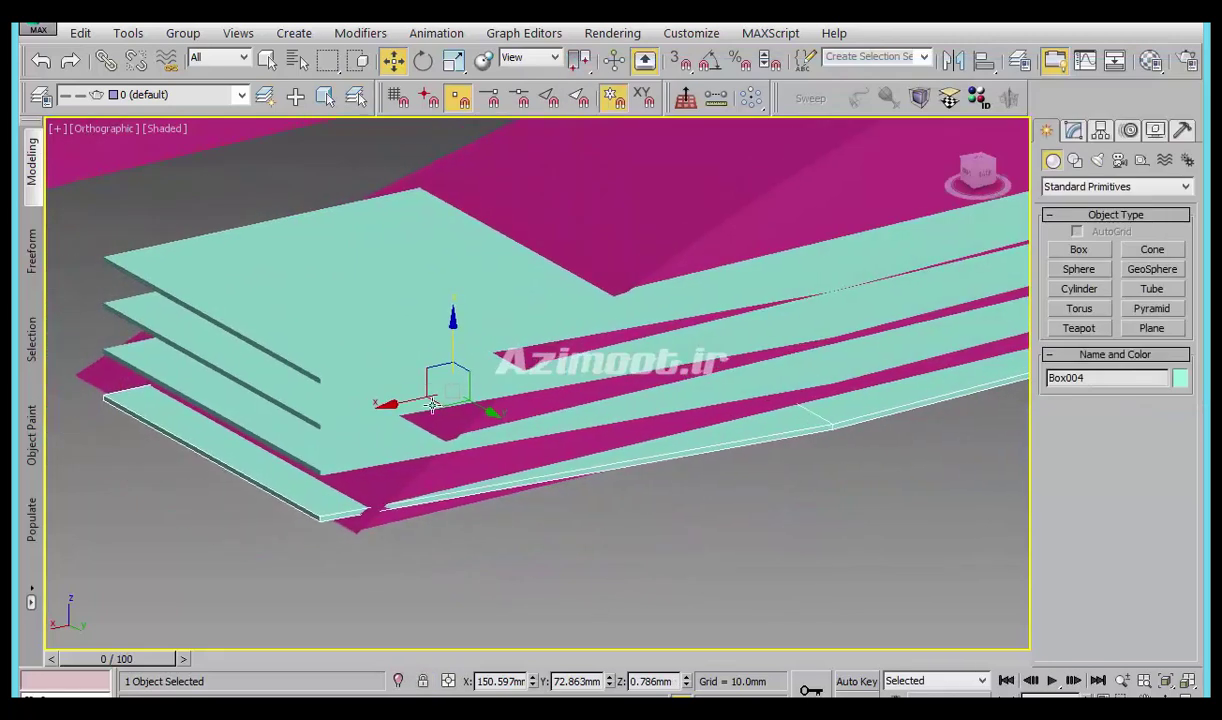
scroll(469, 445, down, 3)
scroll(561, 468, up, 1)
scroll(561, 468, up, 3)
click(575, 431)
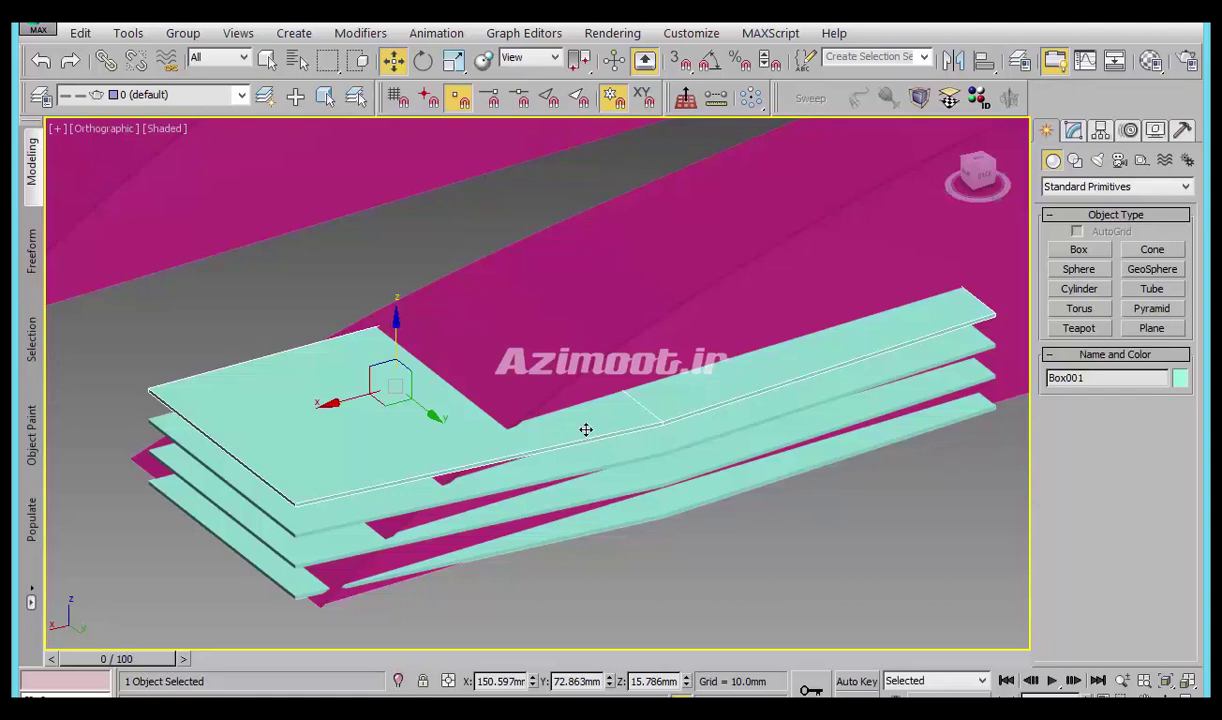
key(ctrl+v)
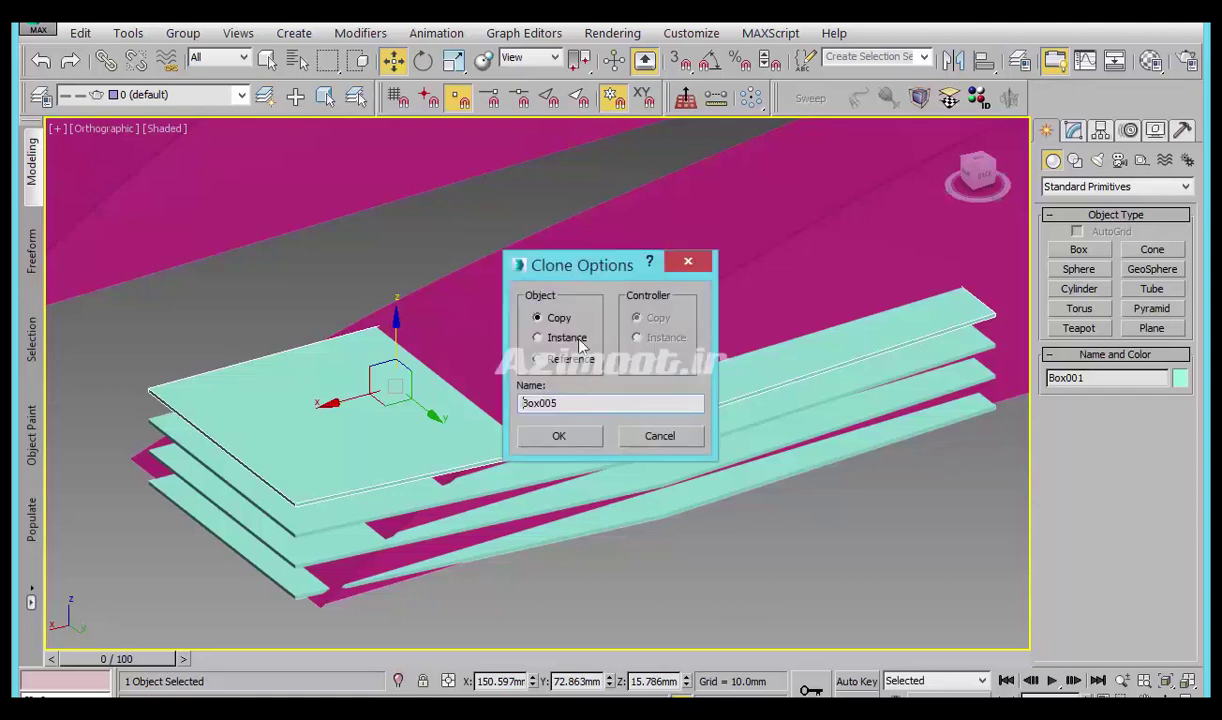
click(575, 446)
Thicken the copy by selecting its top polygons and moving them downward.
scroll(720, 425, up, 2)
scroll(701, 428, up, 2)
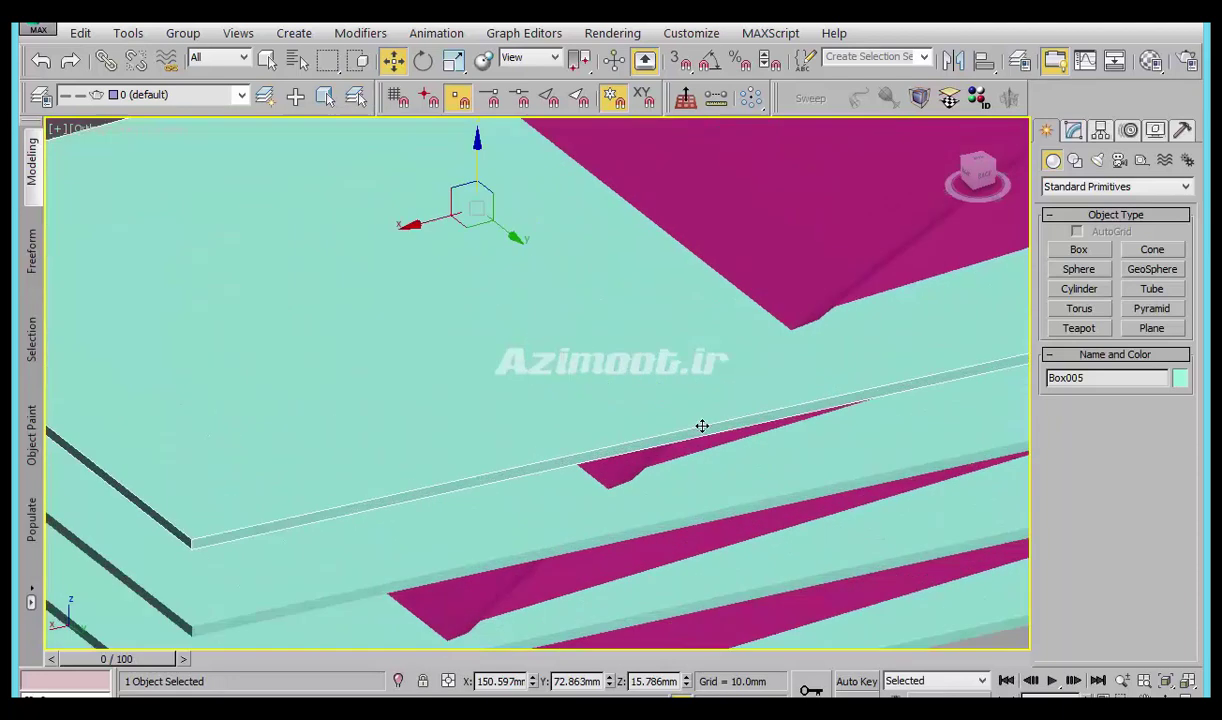
scroll(701, 428, up, 1)
click(1074, 131)
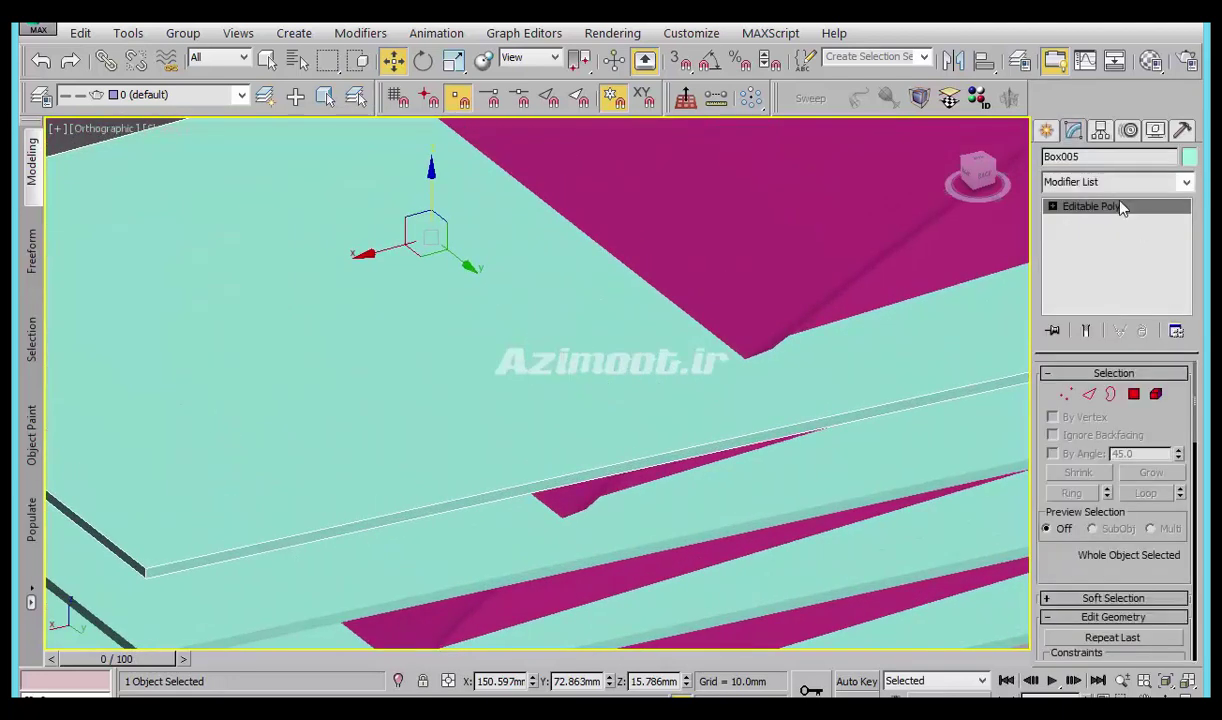
scroll(655, 292, down, 1)
scroll(532, 313, down, 3)
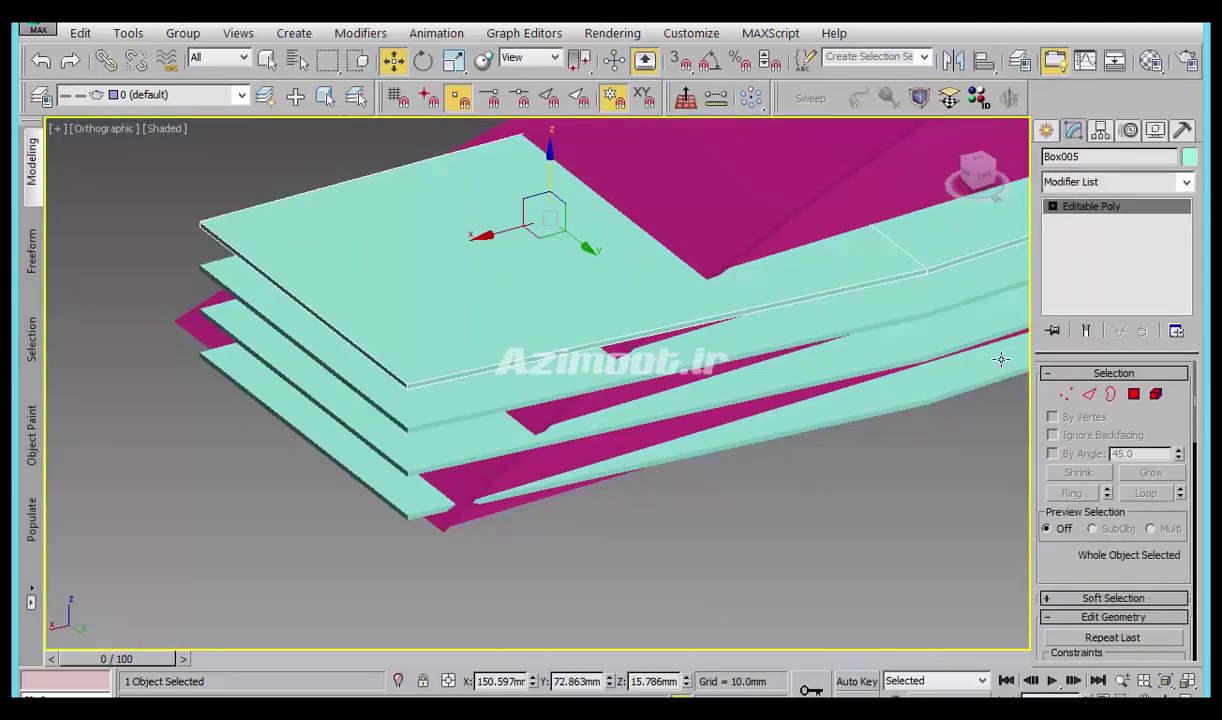
click(1134, 395)
mouse_move(663, 387)
alt+middle_down()
mouse_move(657, 458)
mouse_move(652, 390)
mouse_move(695, 195)
alt+middle_up()
mouse_move(665, 344)
alt+middle_down()
mouse_move(646, 455)
mouse_move(619, 280)
alt+middle_up()
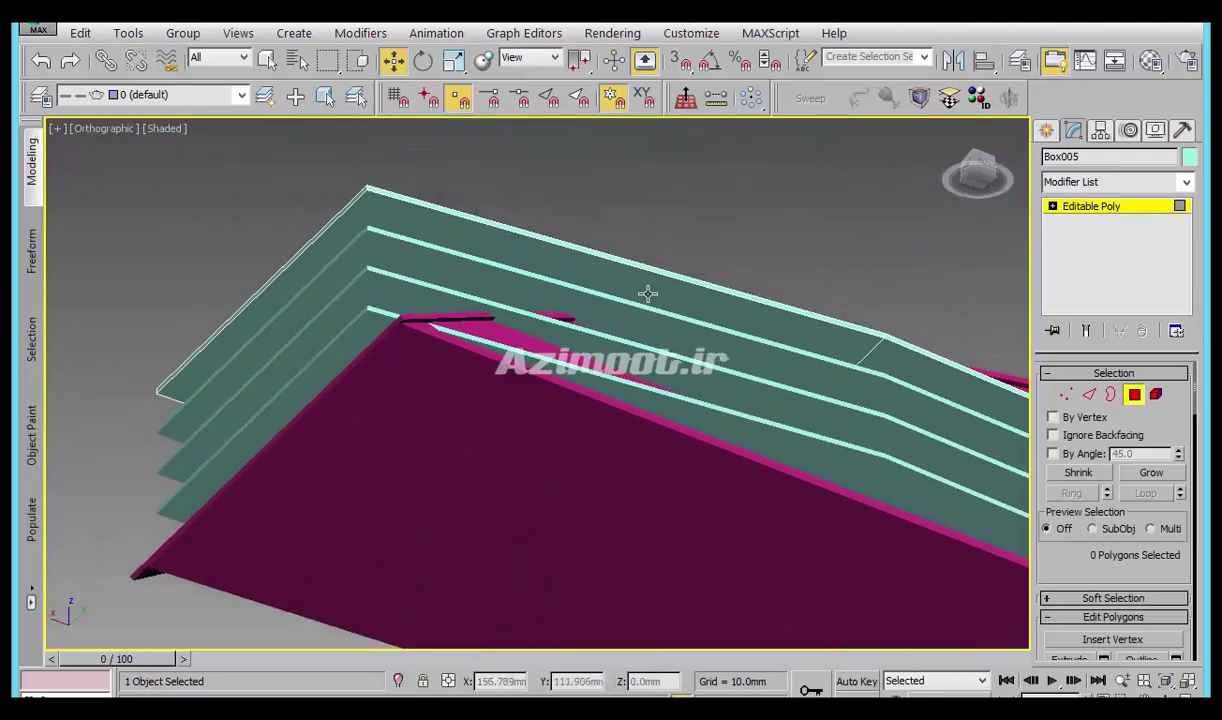
click(514, 265)
alt+middle_drag(514, 265, 567, 294)
mouse_move(660, 353)
alt+middle_down()
mouse_move(746, 416)
mouse_move(672, 362)
alt+middle_up()
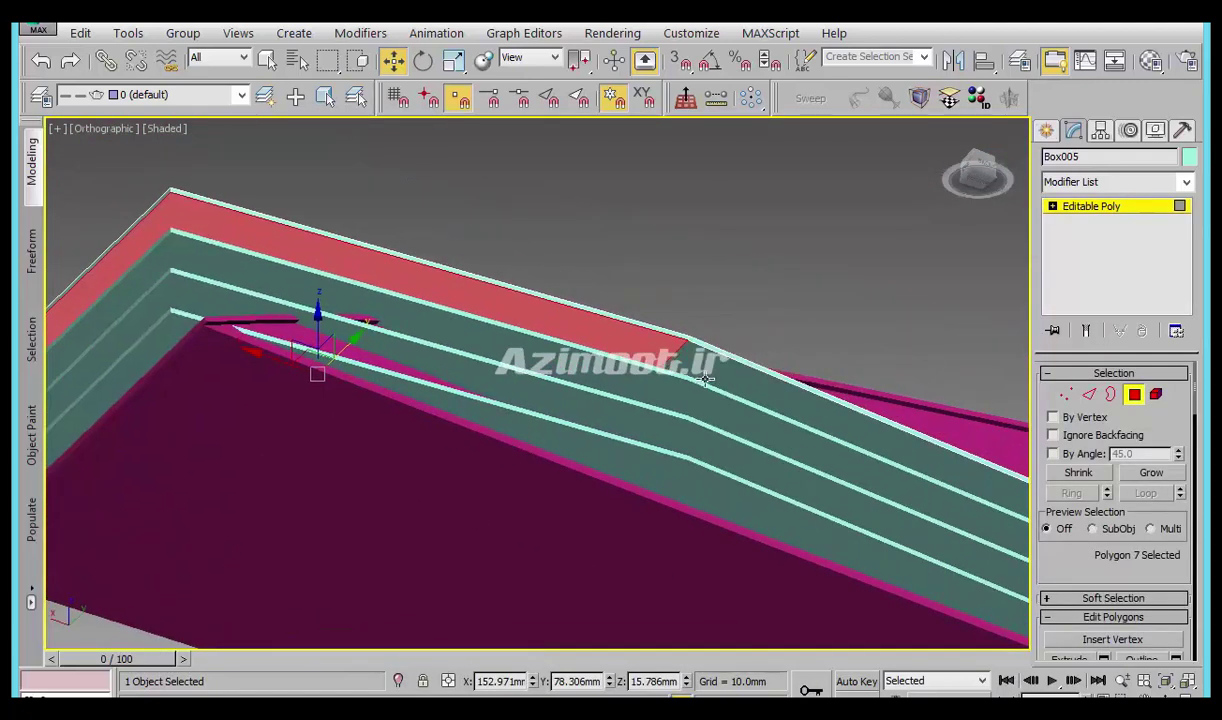
ctrl+click(672, 362)
middle_drag(412, 410, 478, 421)
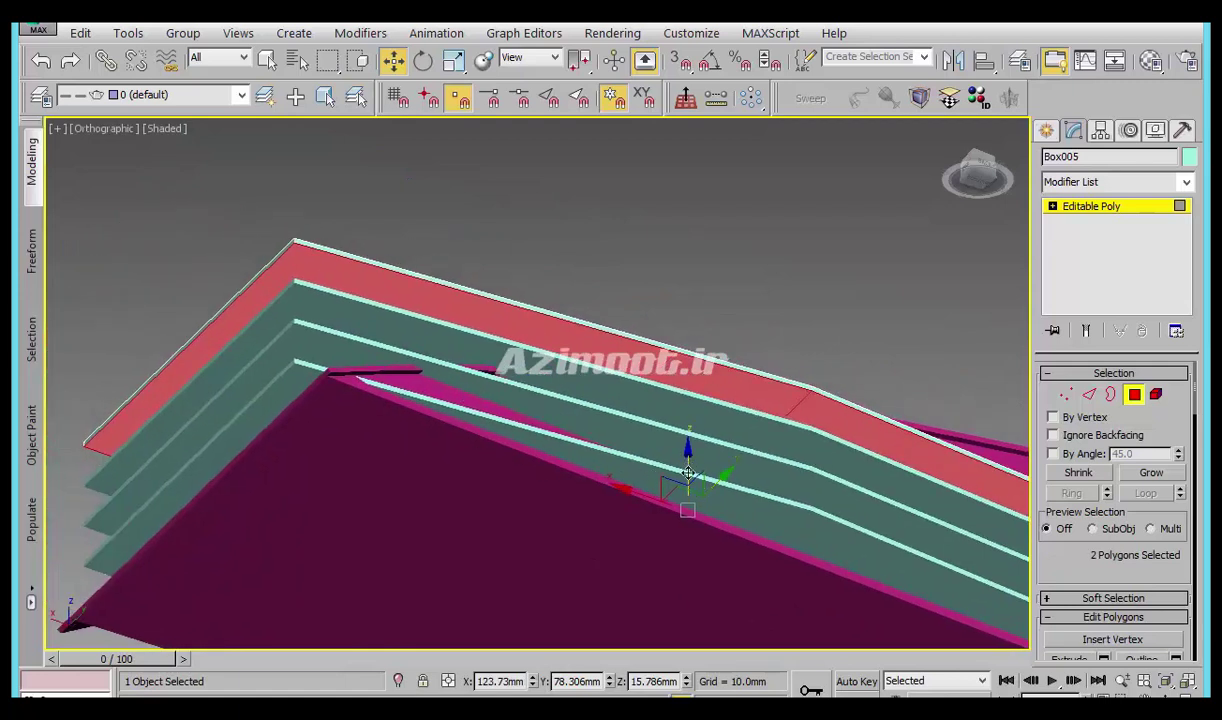
drag(690, 470, 537, 432)
scroll(537, 432, up, 5)
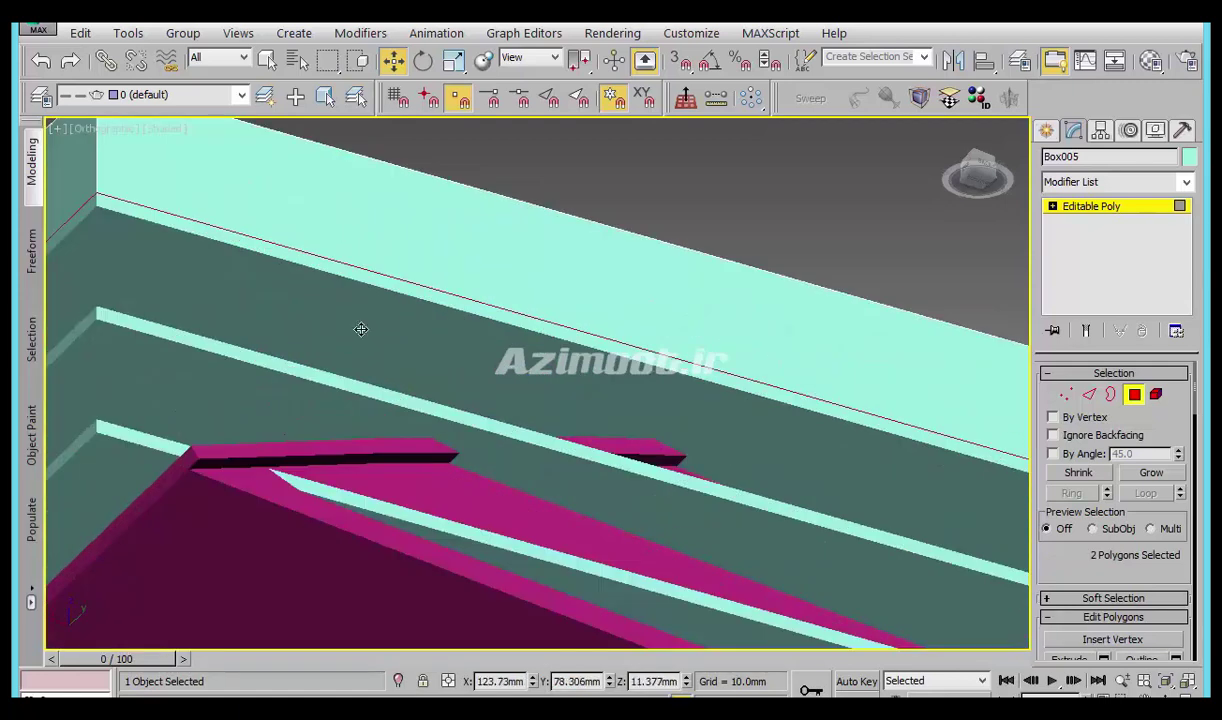
scroll(357, 330, down, 2)
scroll(614, 464, down, 1)
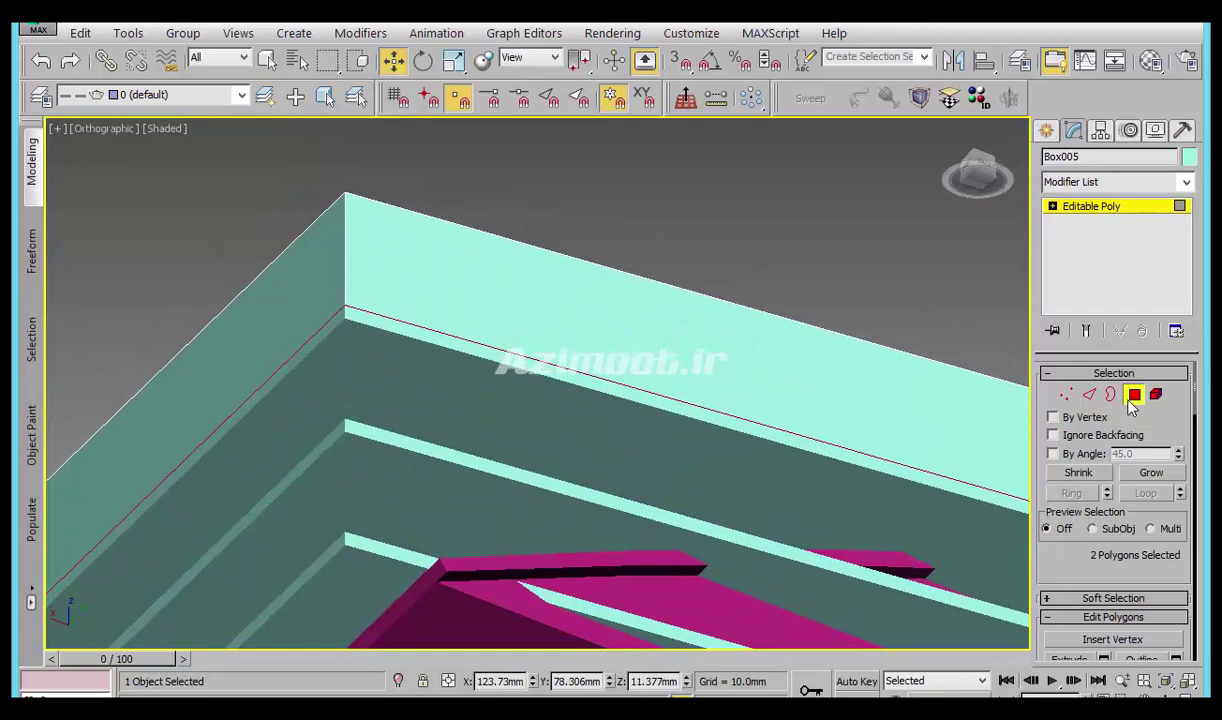
With snapping on, select the copy's top vertices in a side view and lock the selection.
click(1066, 398)
middle_drag(726, 351, 709, 363)
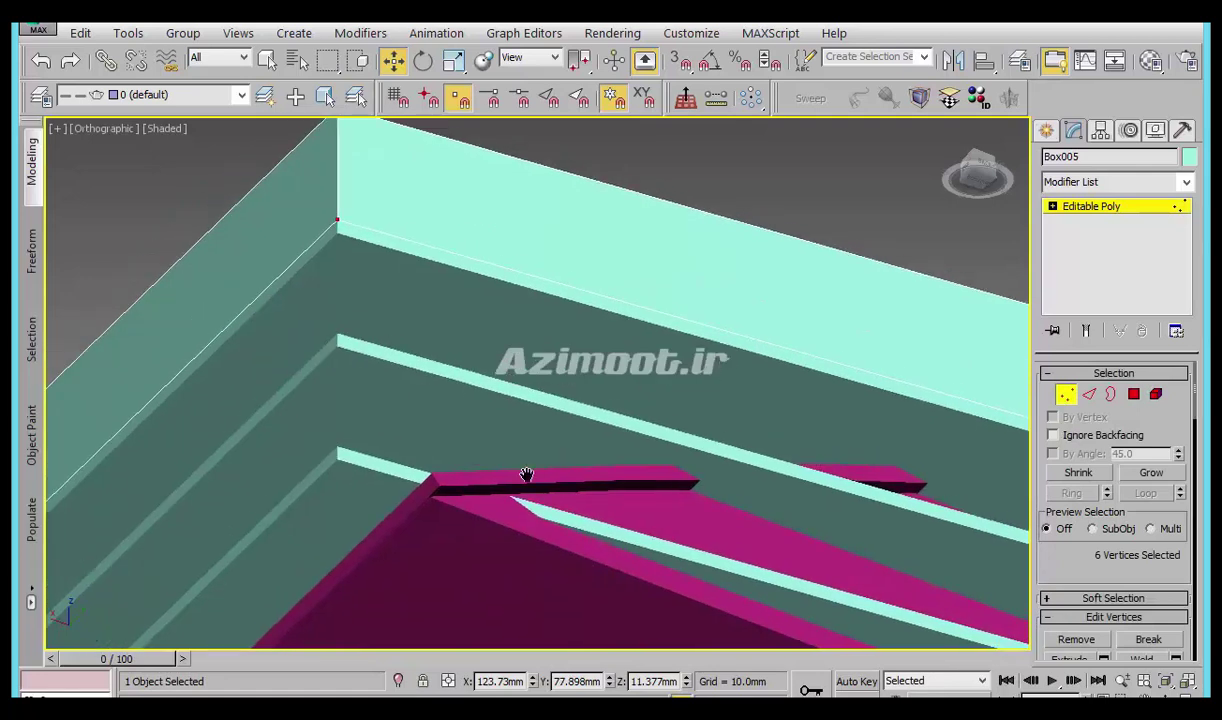
middle_drag(356, 404, 532, 408)
mouse_move(569, 514)
alt+middle_down()
mouse_move(494, 475)
mouse_move(556, 455)
mouse_move(436, 316)
mouse_move(444, 291)
alt+middle_up()
scroll(444, 291, up, 4)
middle_drag(518, 341, 641, 284)
key(s)
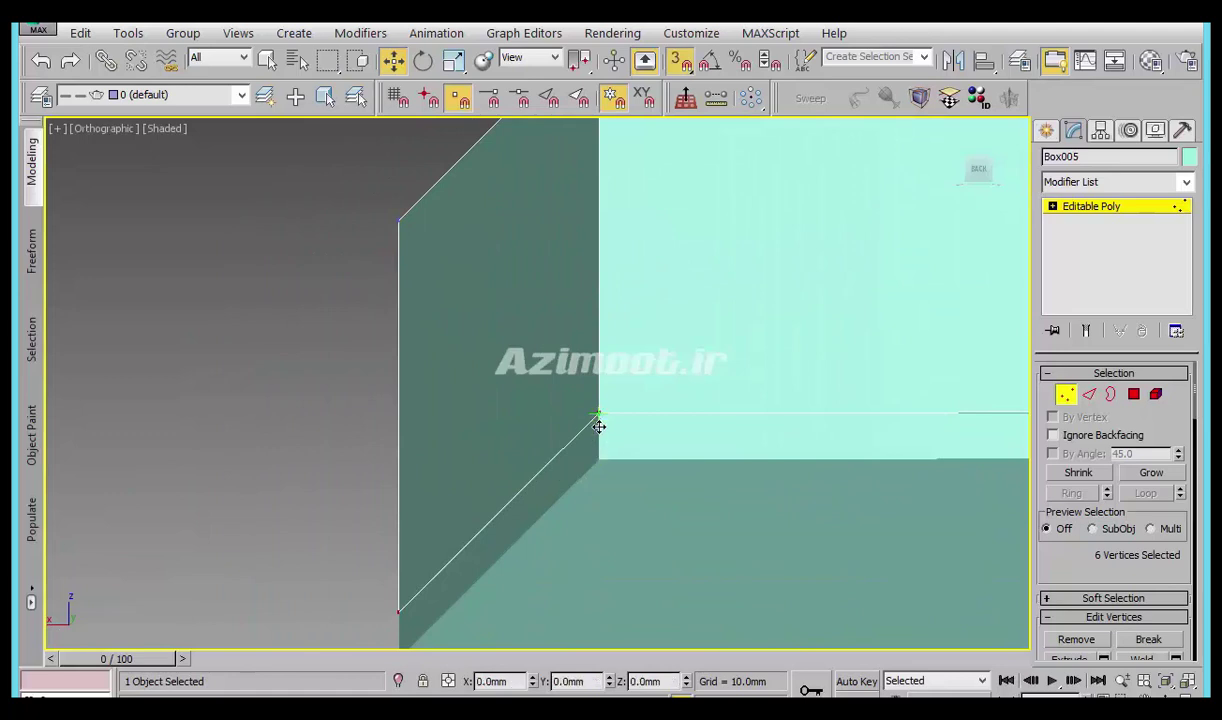
scroll(590, 420, down, 3)
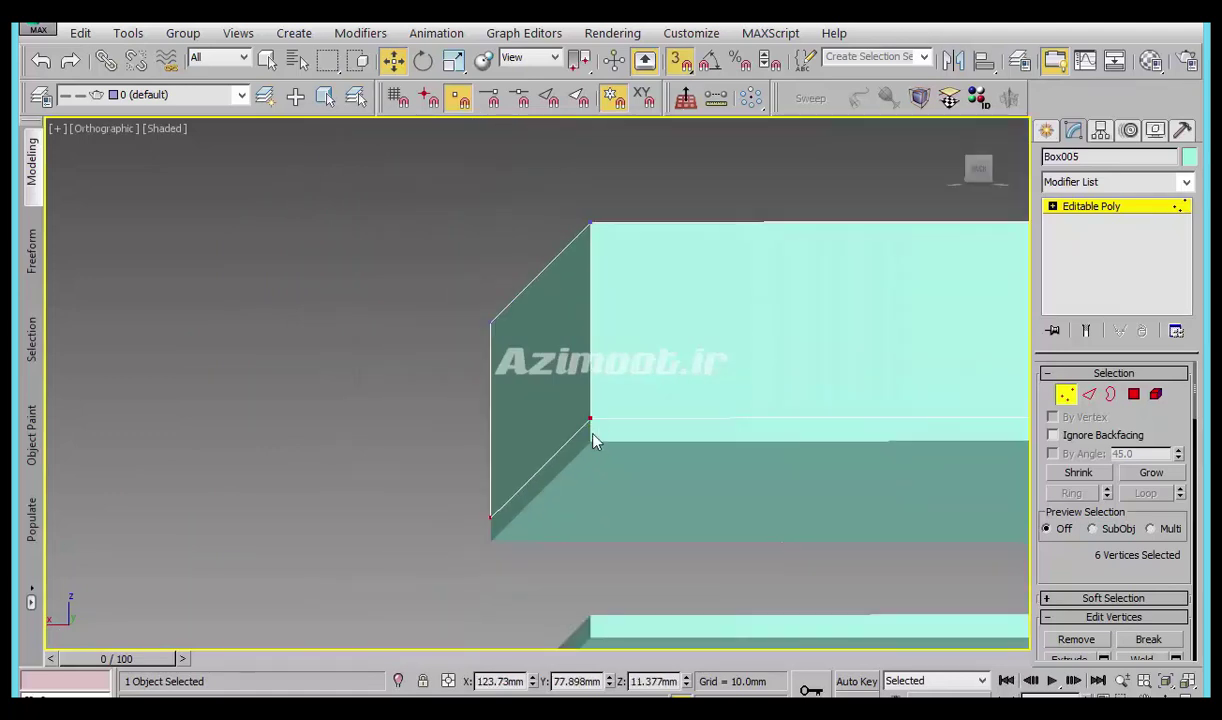
middle_drag(646, 409, 436, 449)
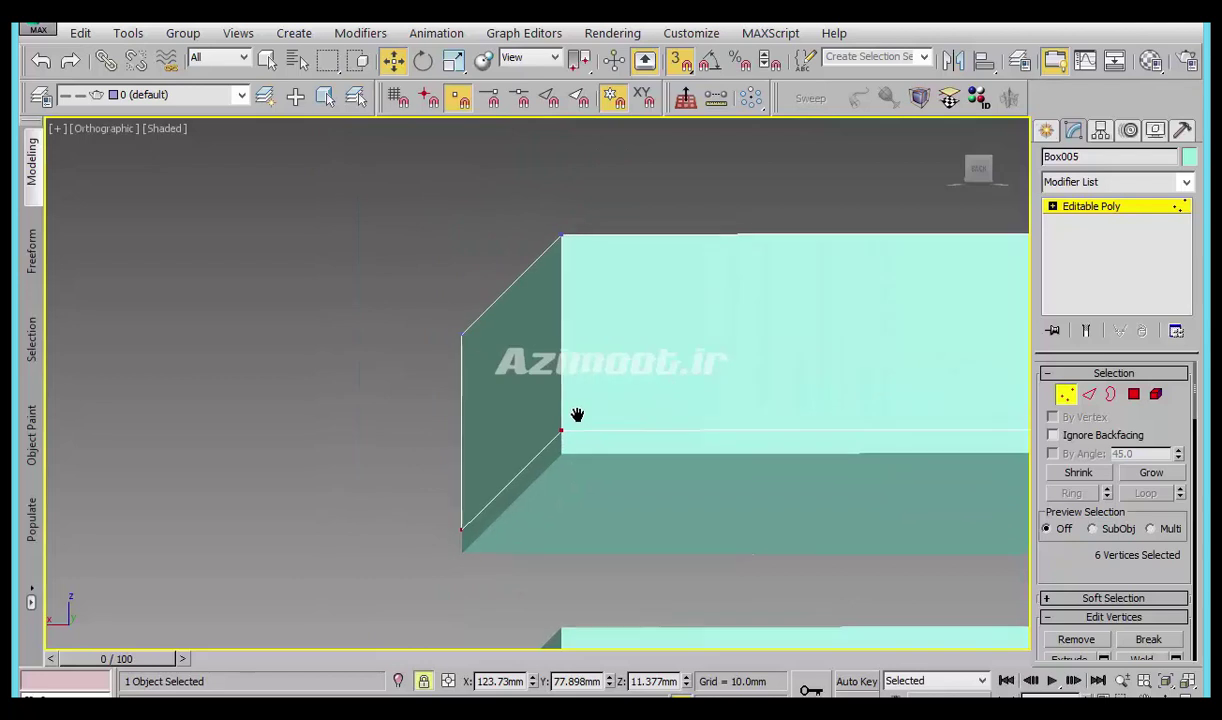
scroll(584, 376, down, 3)
middle_drag(584, 376, 649, 404)
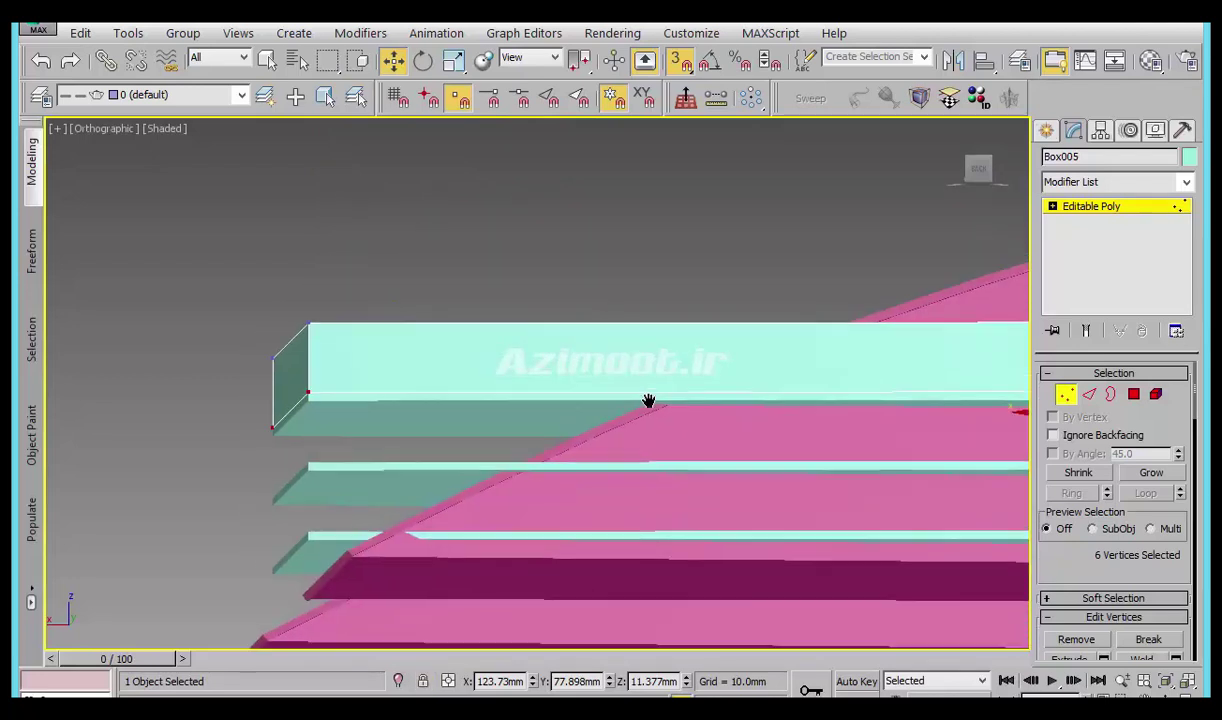
scroll(649, 404, down, 2)
mouse_move(728, 376)
middle_down()
mouse_move(572, 415)
mouse_move(247, 432)
middle_up()
click(875, 422)
drag(833, 321, 124, 390)
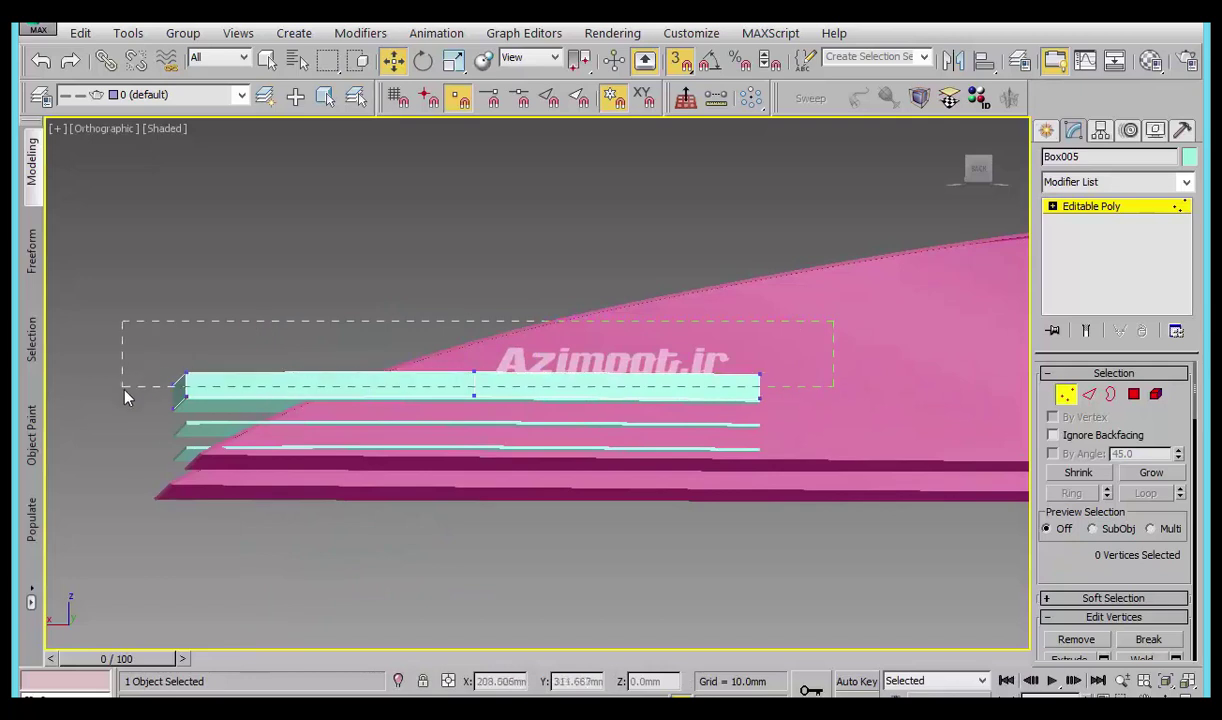
middle_drag(338, 425, 693, 455)
scroll(693, 455, up, 4)
middle_drag(494, 395, 798, 428)
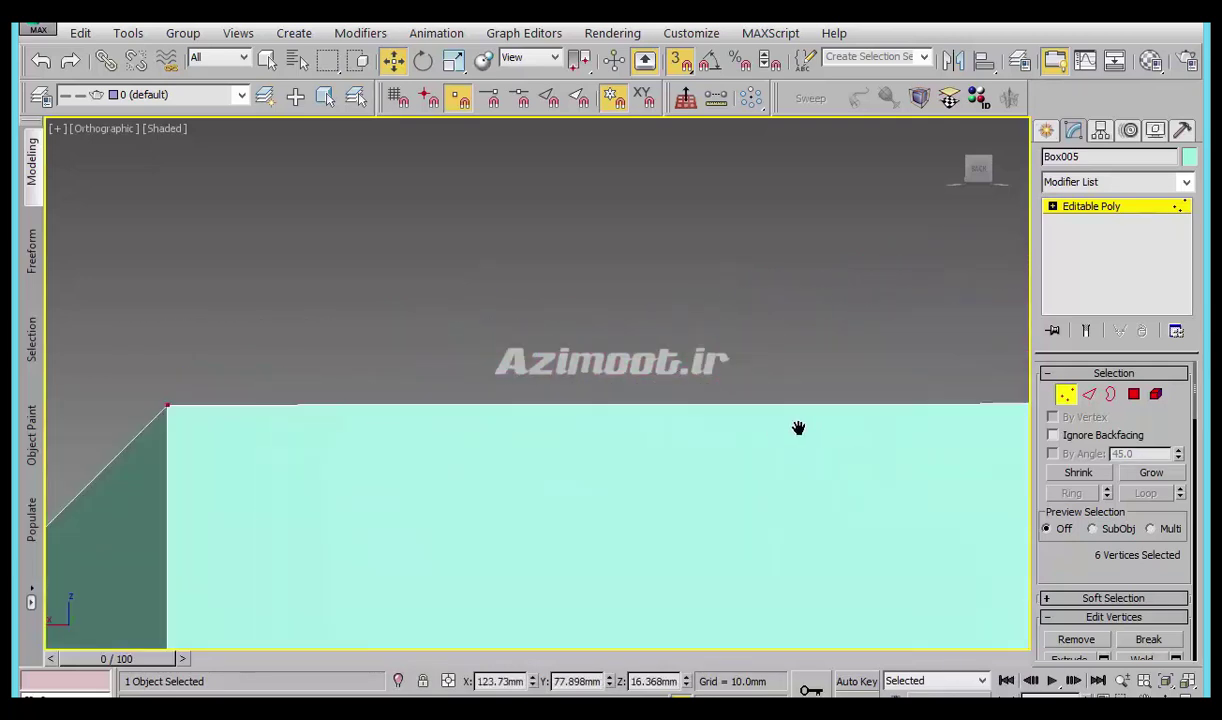
scroll(798, 428, down, 3)
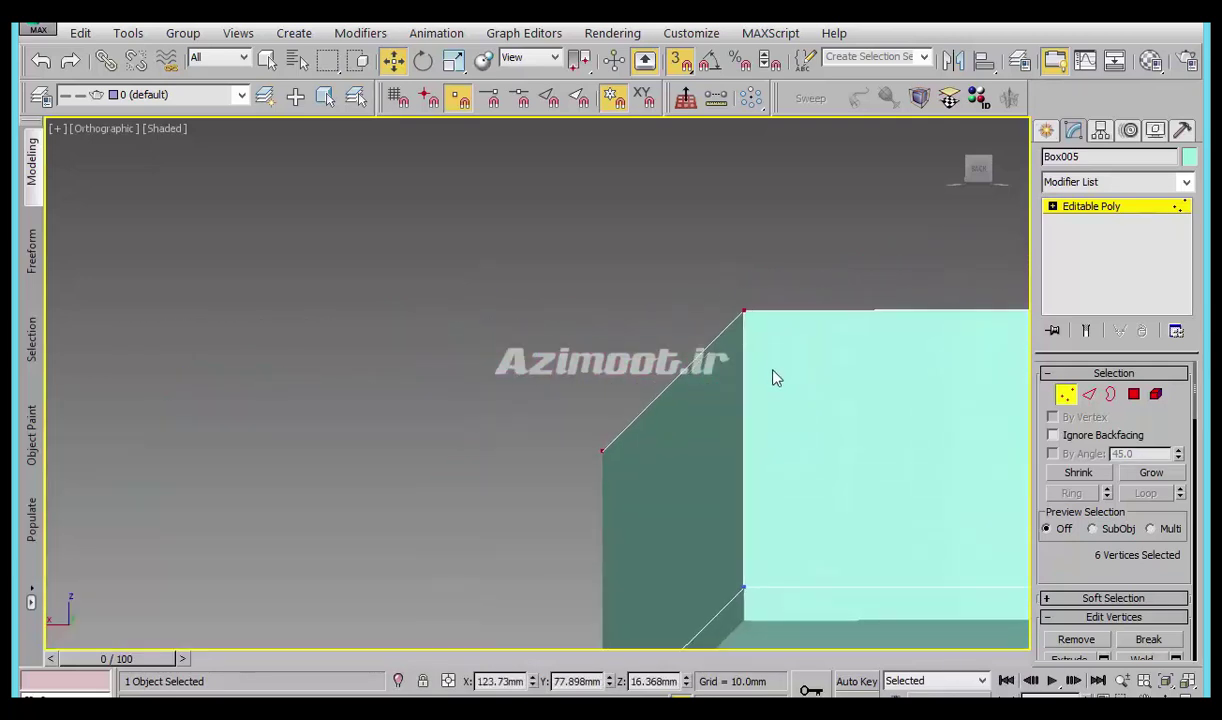
click(424, 681)
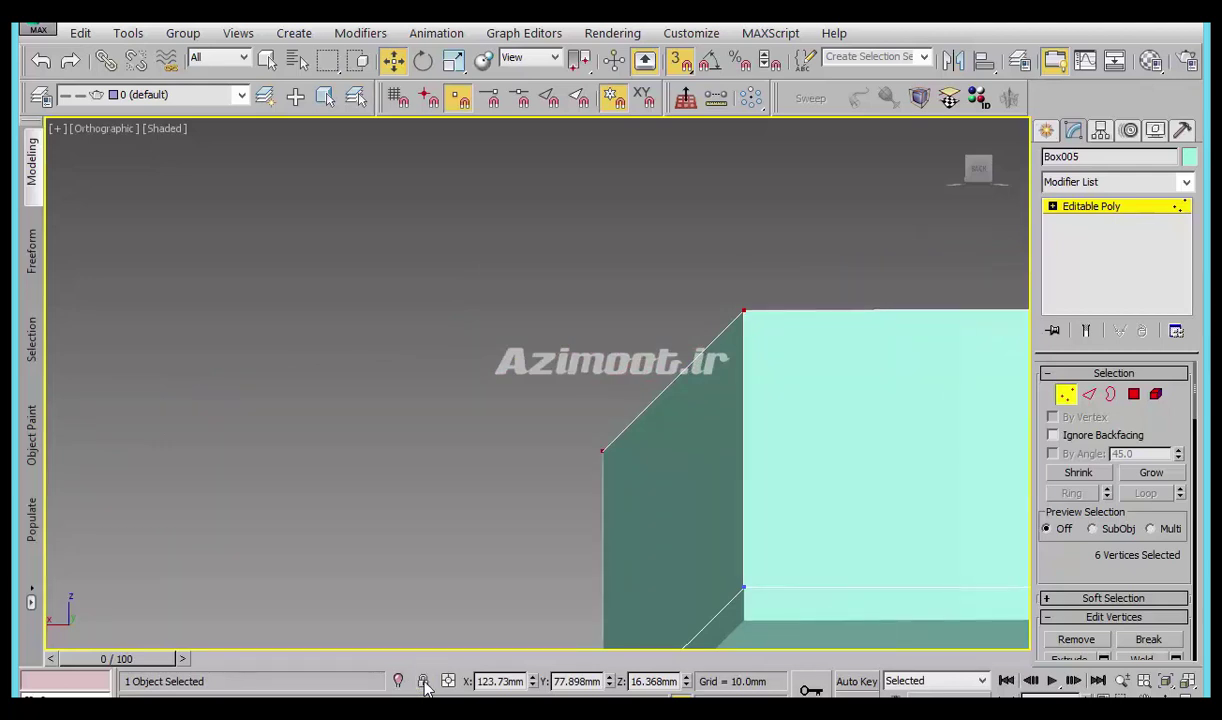
click(424, 681)
mouse_move(816, 496)
middle_down()
mouse_move(387, 386)
mouse_move(144, 398)
middle_up()
Scale Box005 down to 94.759% in X and 88.45% in Y.
click(1045, 131)
scroll(895, 425, down, 1)
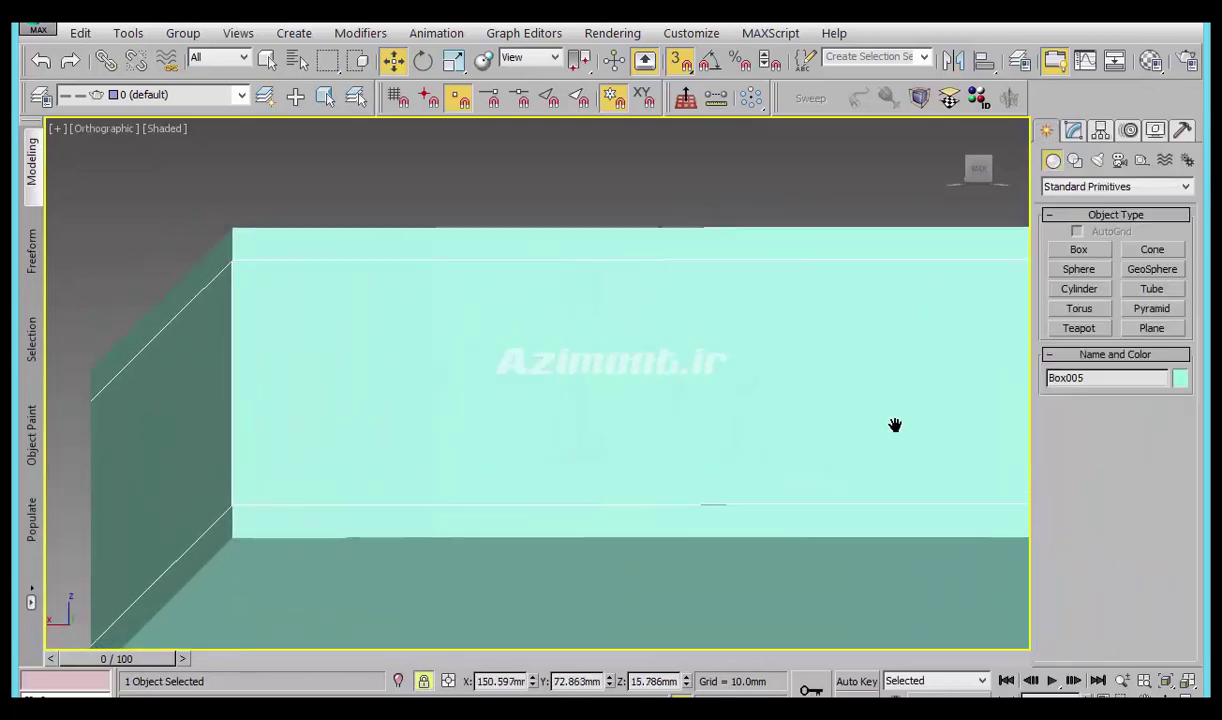
scroll(725, 324, up, 3)
scroll(744, 376, down, 5)
mouse_move(767, 390)
alt+middle_down()
mouse_move(797, 431)
mouse_move(652, 412)
mouse_move(542, 496)
mouse_move(614, 486)
mouse_move(508, 487)
alt+middle_up()
key(r)
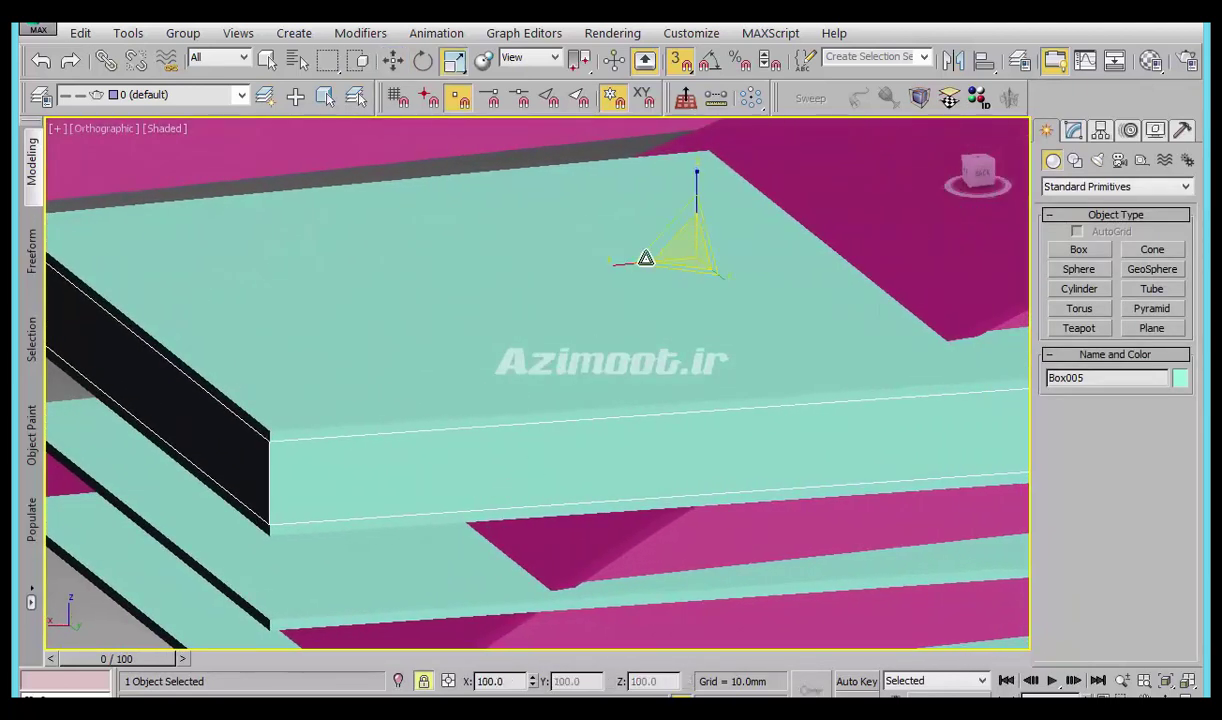
key(s)
drag(617, 267, 627, 268)
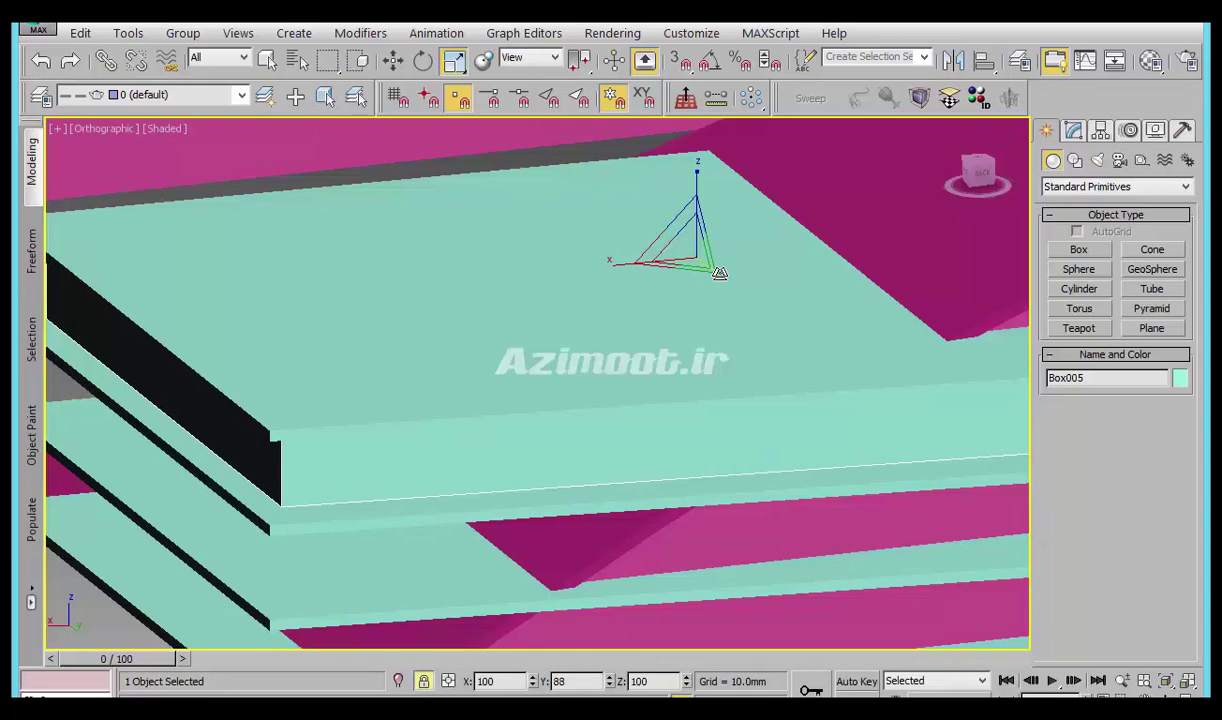
drag(716, 268, 655, 350)
key(alt+Tab)
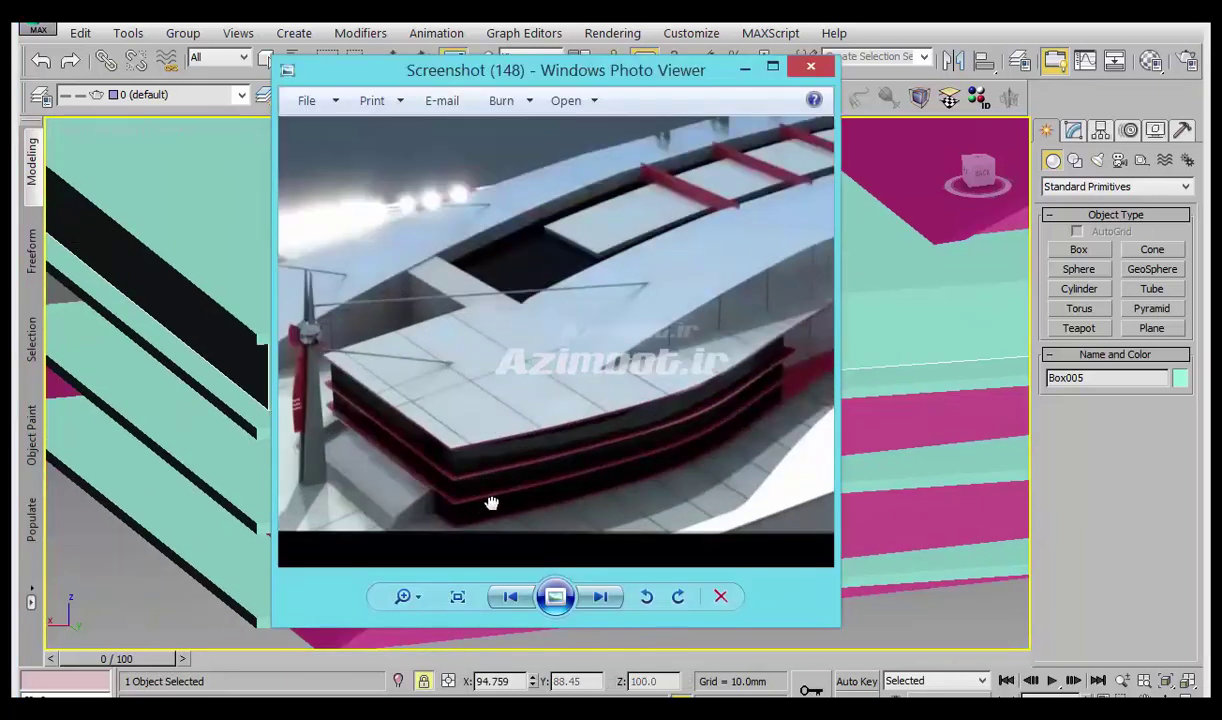
Zoom into the reference render's slab edge, then return to 3ds Max and orbit the model.
scroll(500, 478, down, 1)
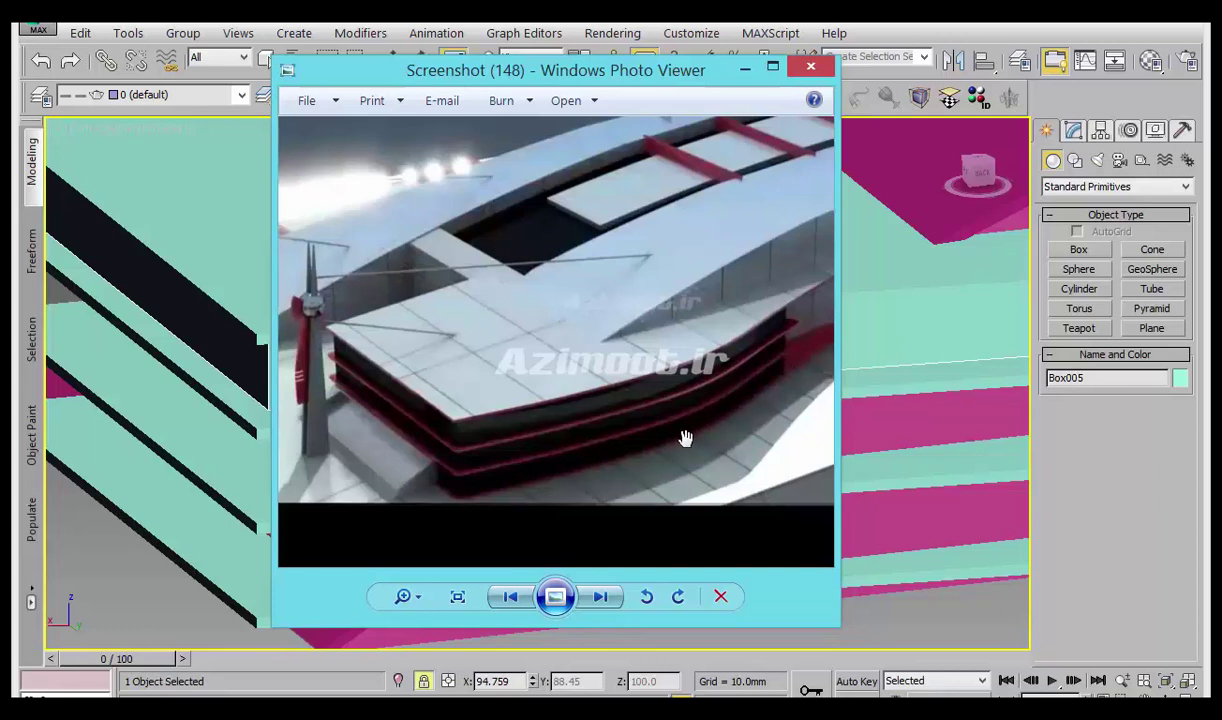
click(745, 68)
mouse_move(543, 352)
alt+middle_down()
mouse_move(638, 275)
mouse_move(428, 265)
alt+middle_up()
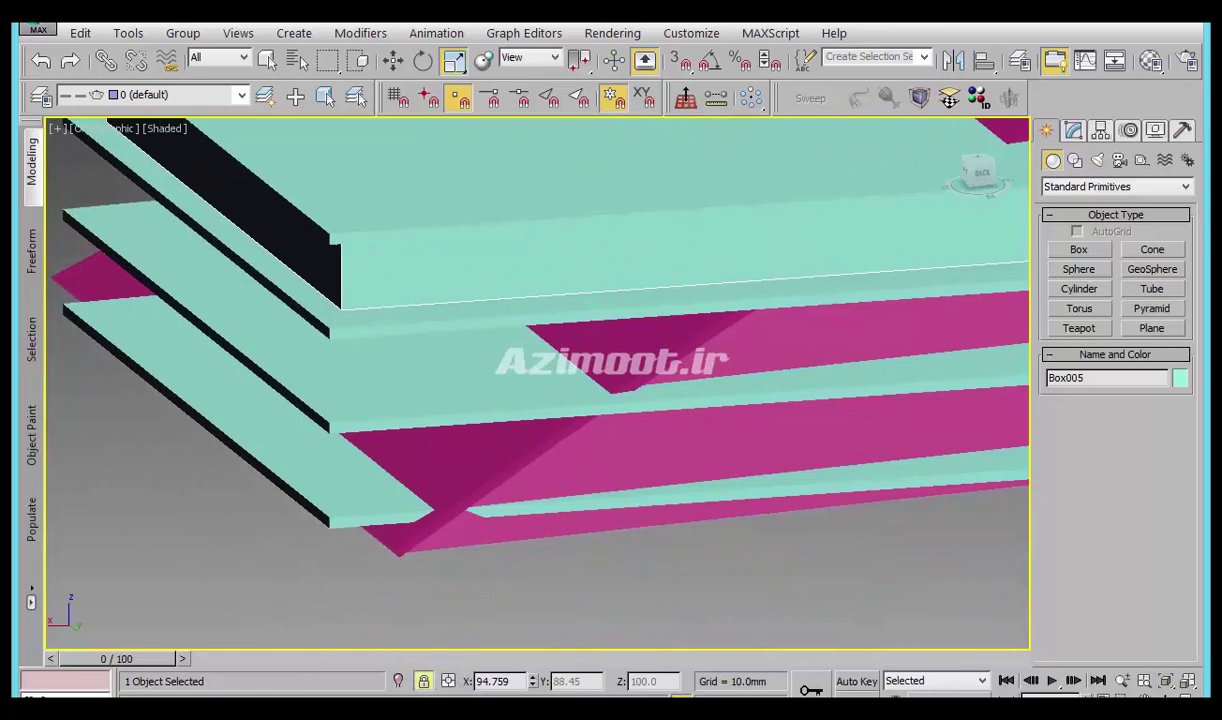
Zoom further into the reference render's curved edge, then orbit around the slabs in 3ds Max.
key(alt+Tab)
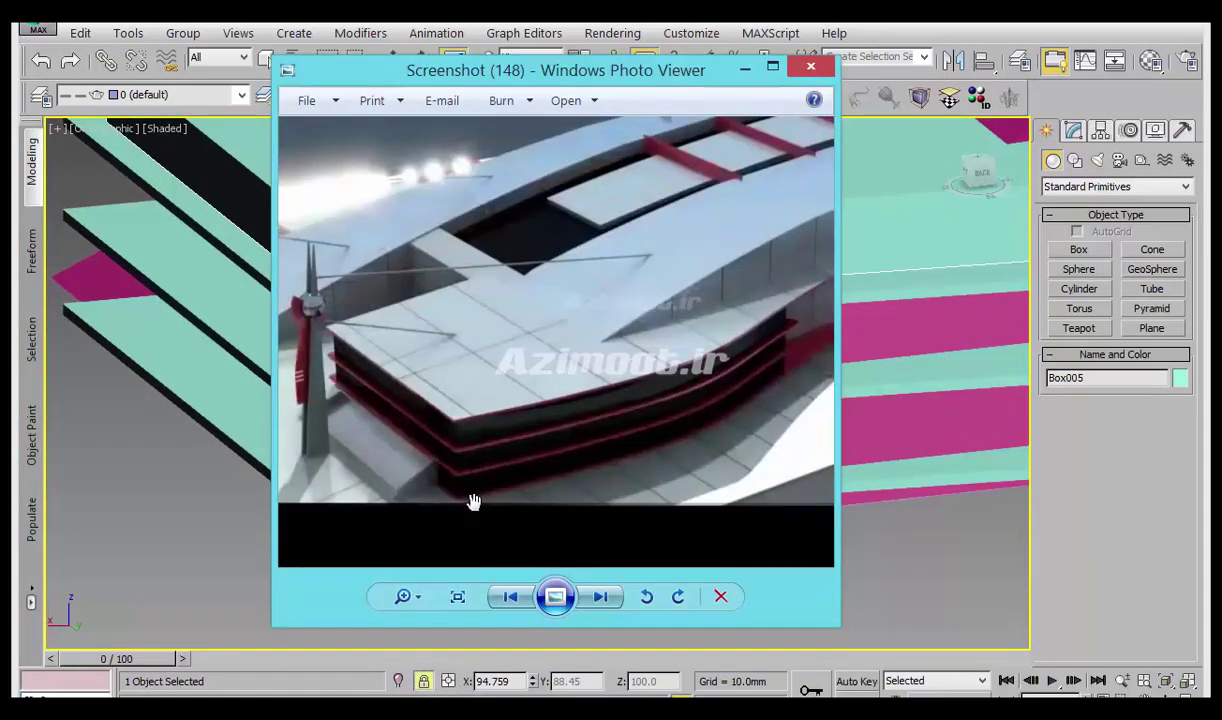
scroll(495, 410, up, 1)
scroll(455, 385, up, 1)
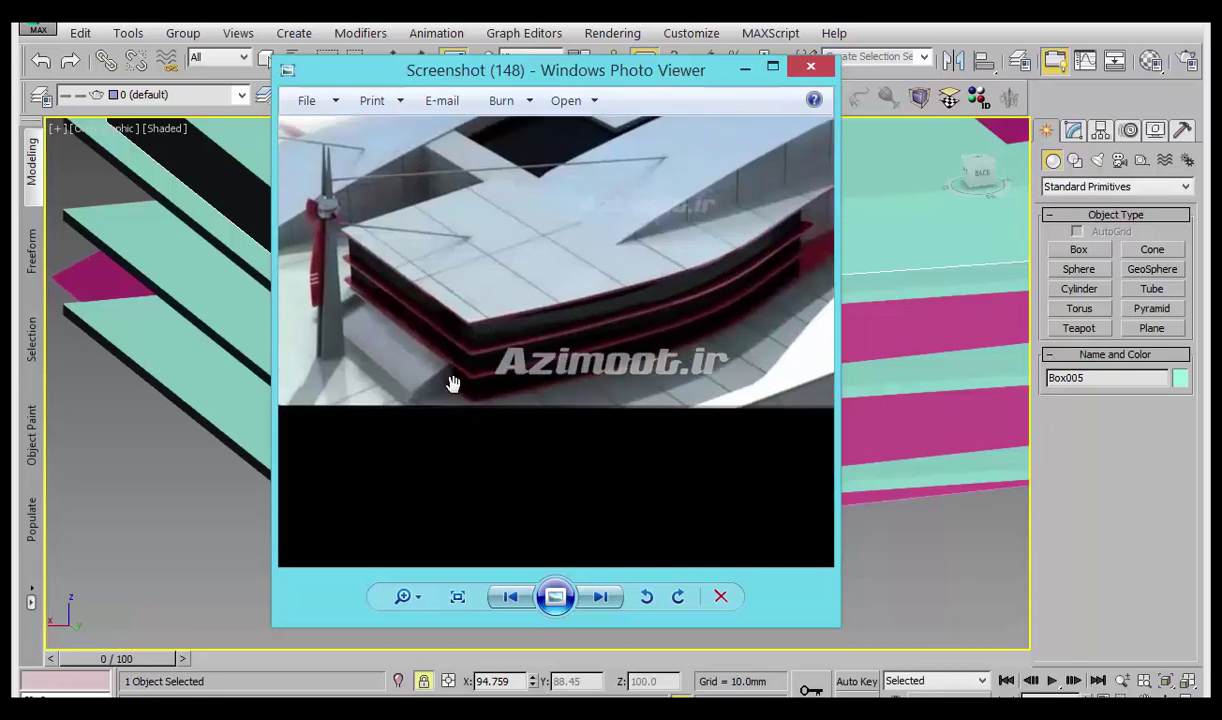
scroll(480, 350, up, 1)
click(745, 68)
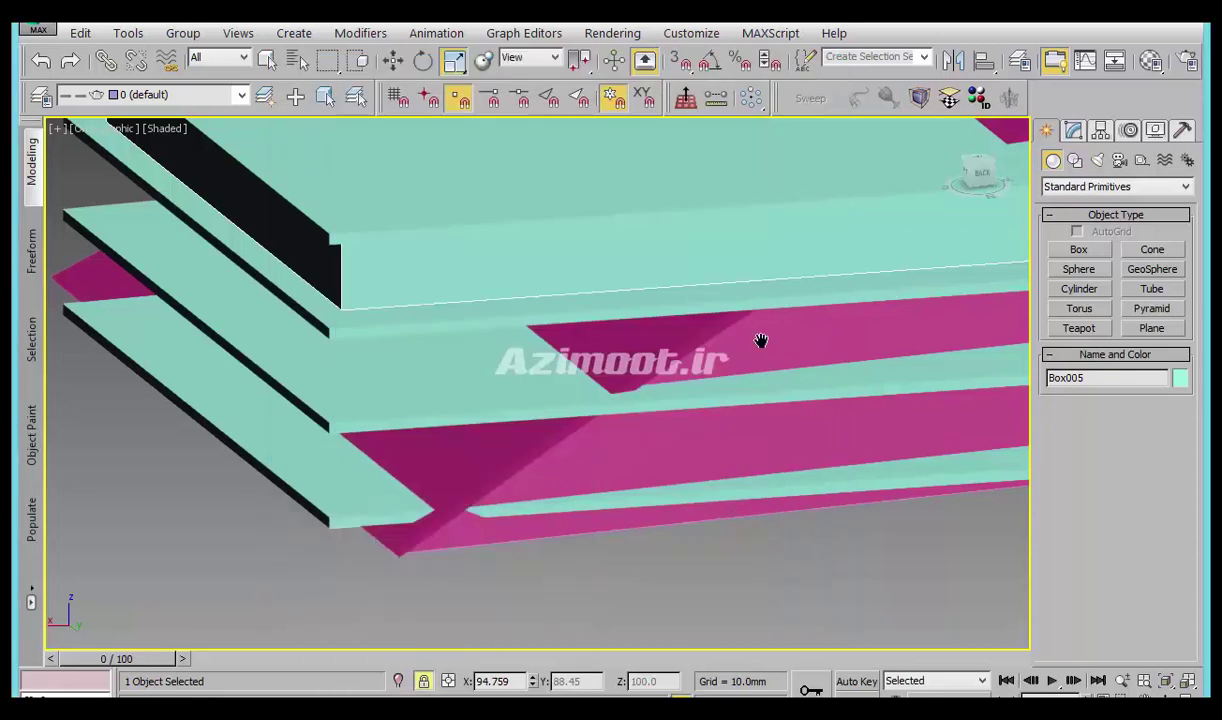
alt+middle_drag(761, 338, 423, 388)
mouse_move(387, 327)
alt+middle_down()
mouse_move(683, 451)
mouse_move(780, 472)
mouse_move(606, 480)
alt+middle_up()
Enter Vertex level on Box005's Editable Poly and turn the viewport to Back view.
click(1073, 131)
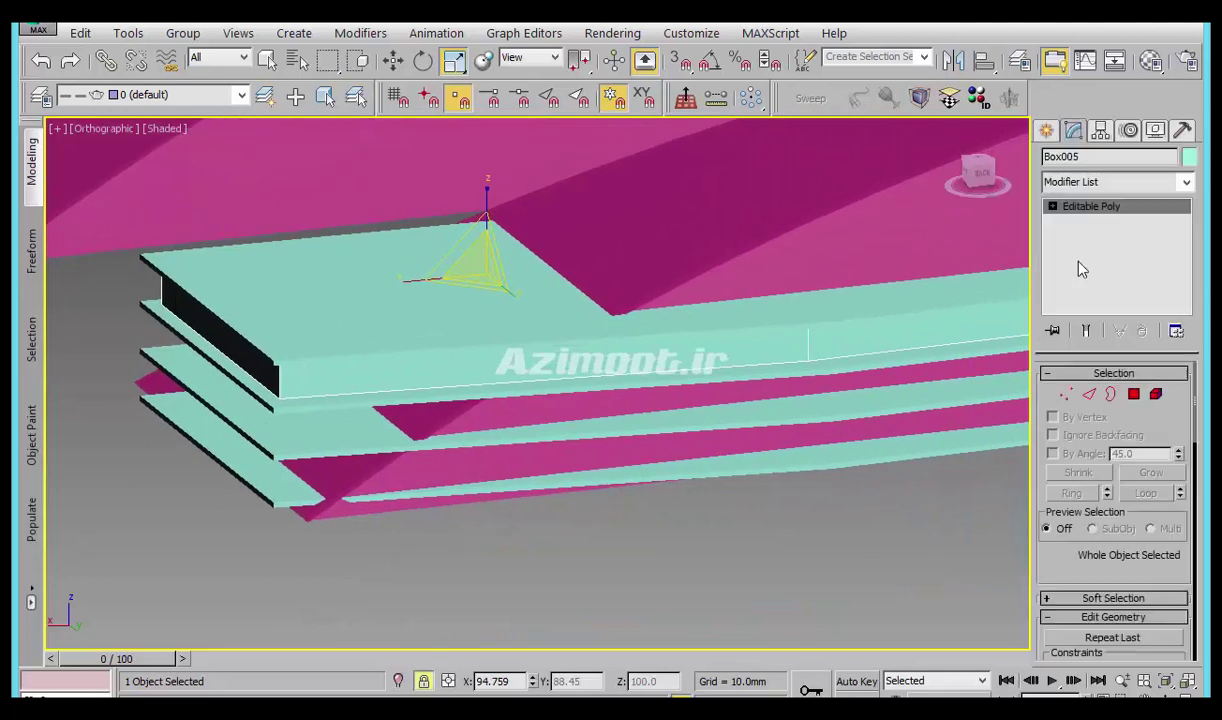
click(1052, 206)
click(1087, 221)
alt+middle_drag(805, 459, 499, 417)
key(f)
key(z)
scroll(553, 434, down, 3)
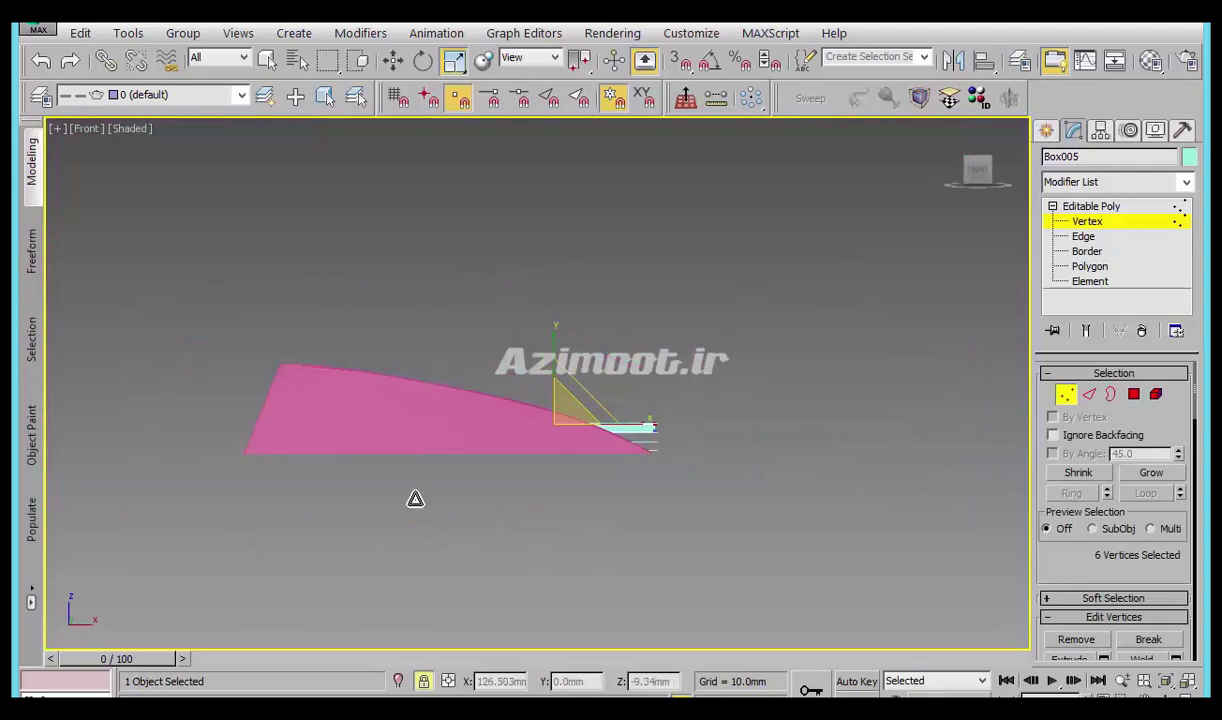
scroll(592, 461, down, 2)
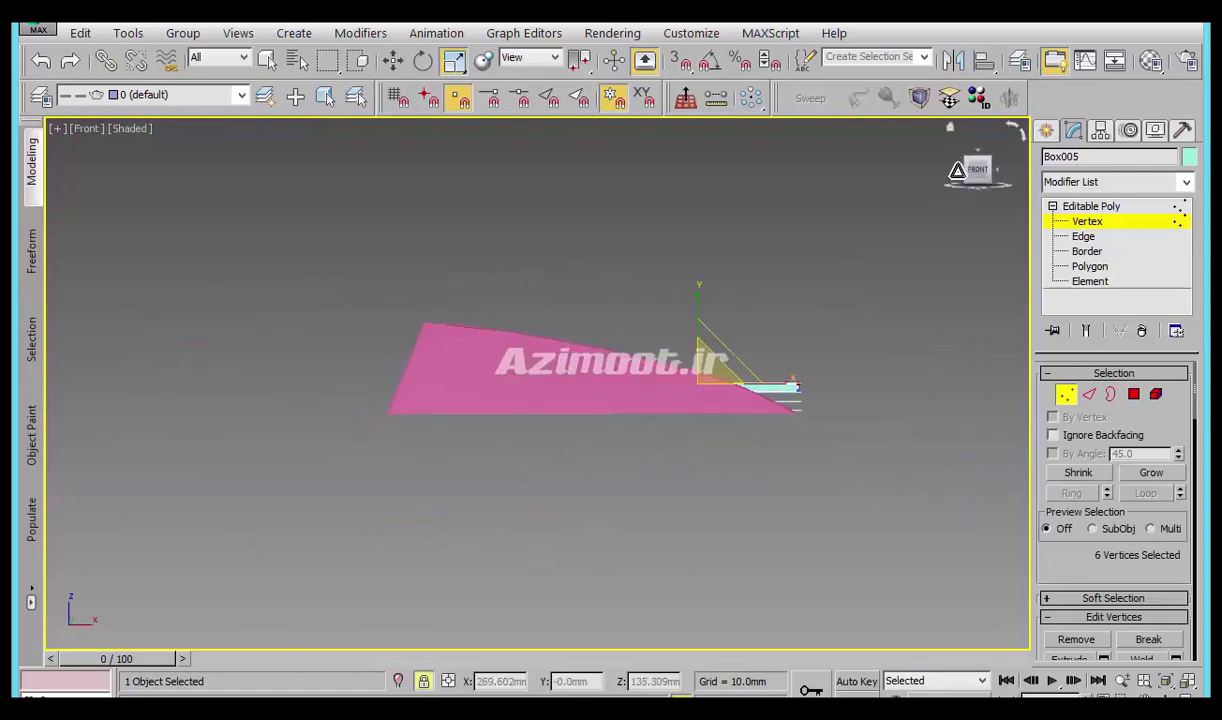
drag(958, 163, 957, 172)
click(957, 172)
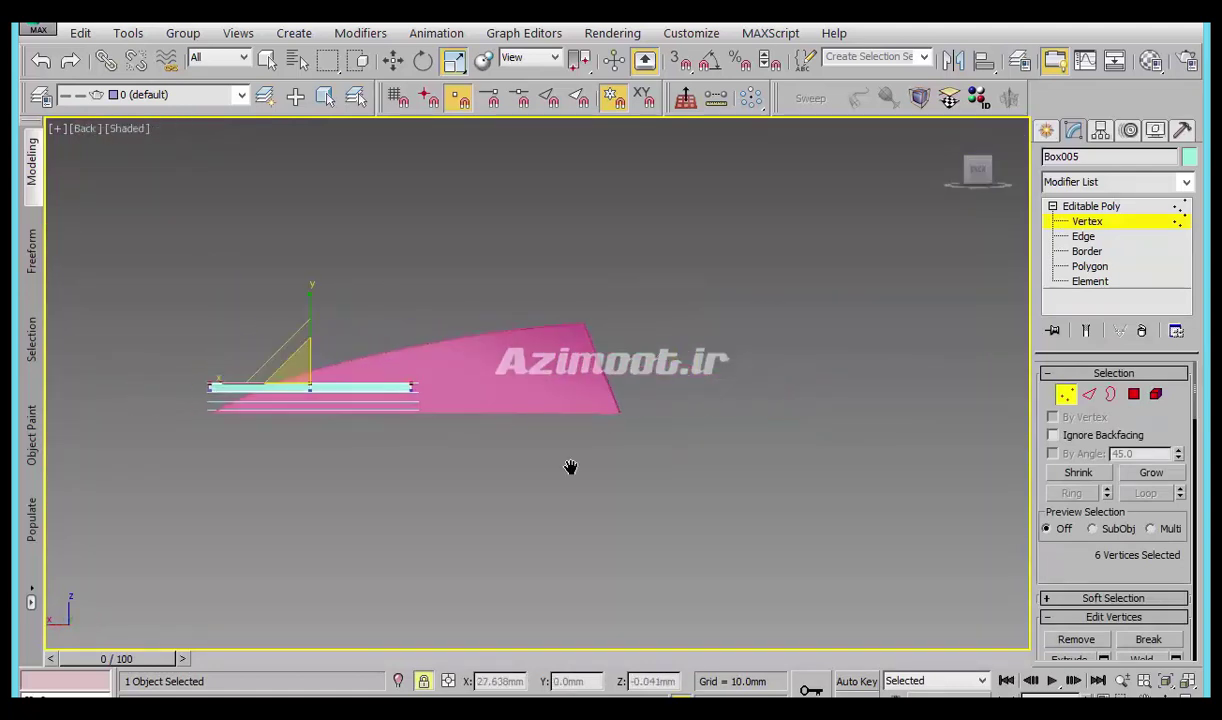
scroll(569, 466, up, 2)
scroll(468, 474, up, 2)
scroll(480, 518, up, 2)
Region-select the six vertices at the slab's end and activate Move (W).
middle_drag(587, 558, 664, 564)
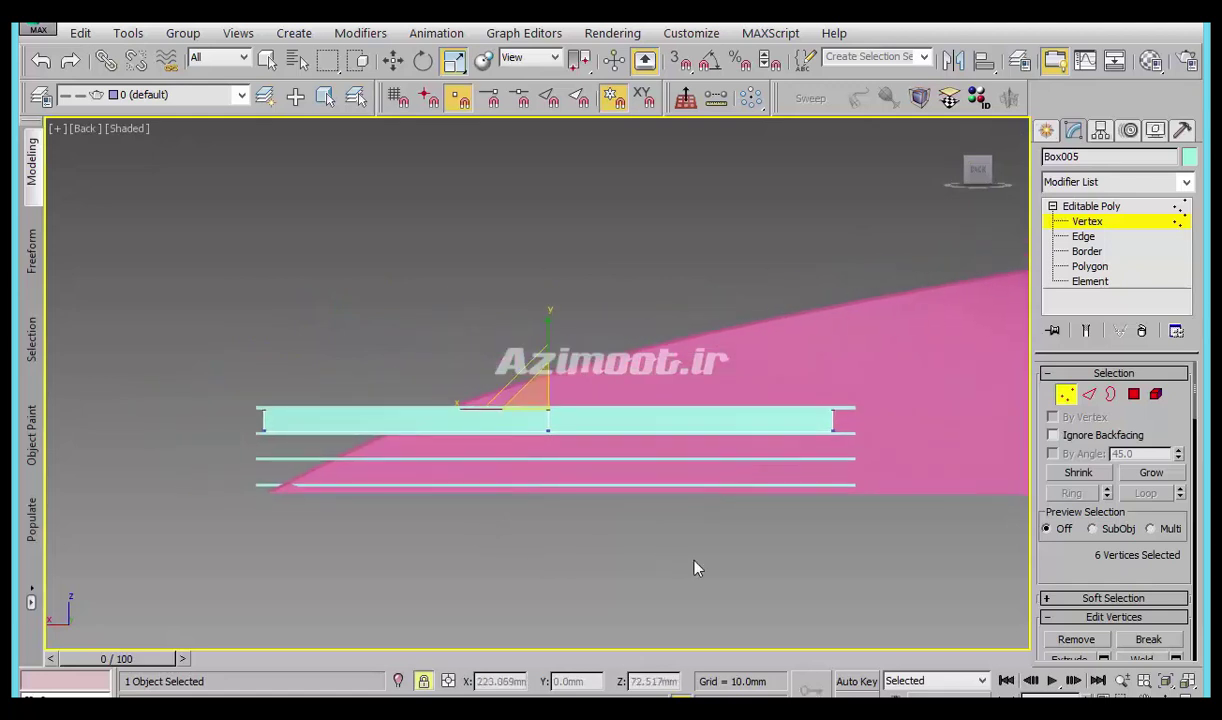
drag(917, 513, 343, 384)
drag(203, 437, 210, 431)
mouse_move(390, 543)
middle_down()
mouse_move(485, 551)
mouse_move(516, 467)
middle_up()
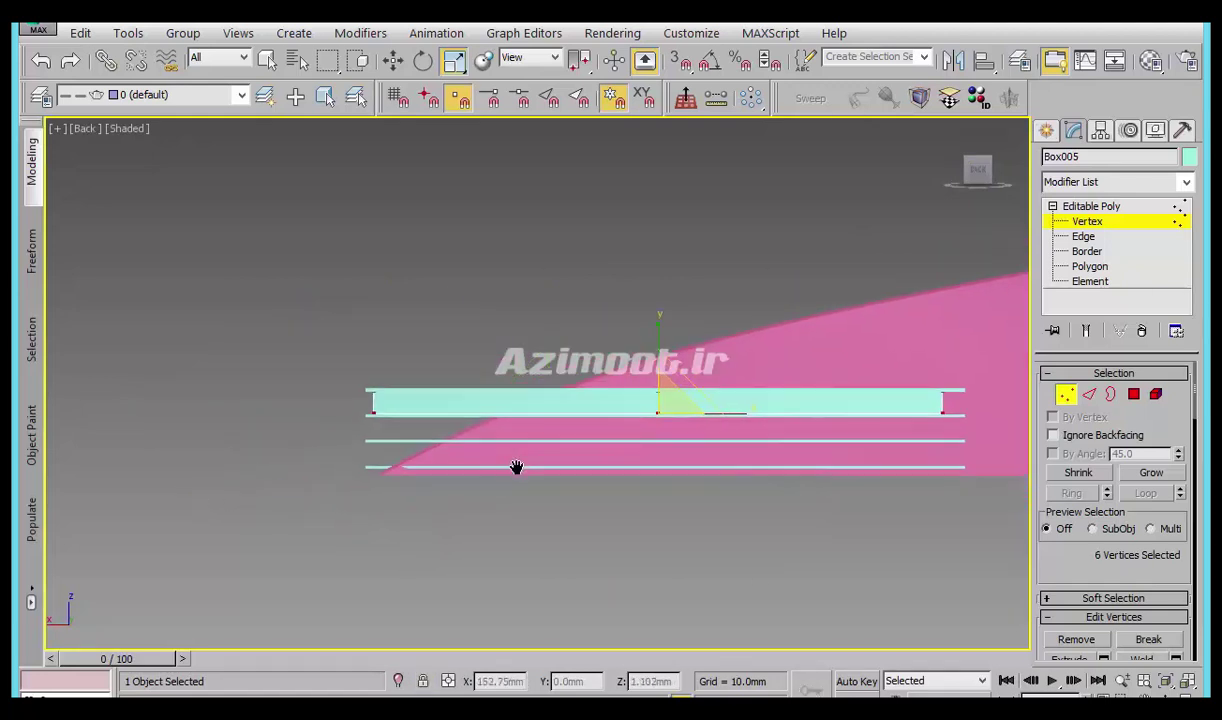
key(w)
scroll(369, 419, up, 1)
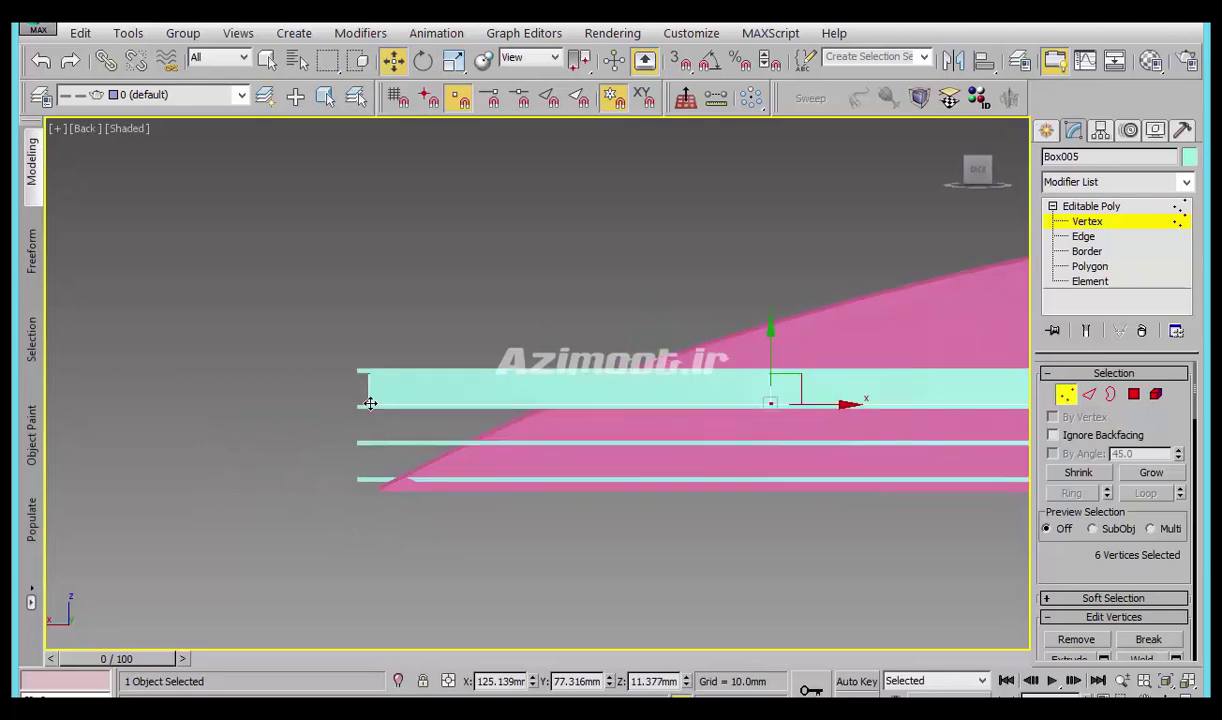
scroll(370, 403, up, 1)
scroll(371, 404, up, 1)
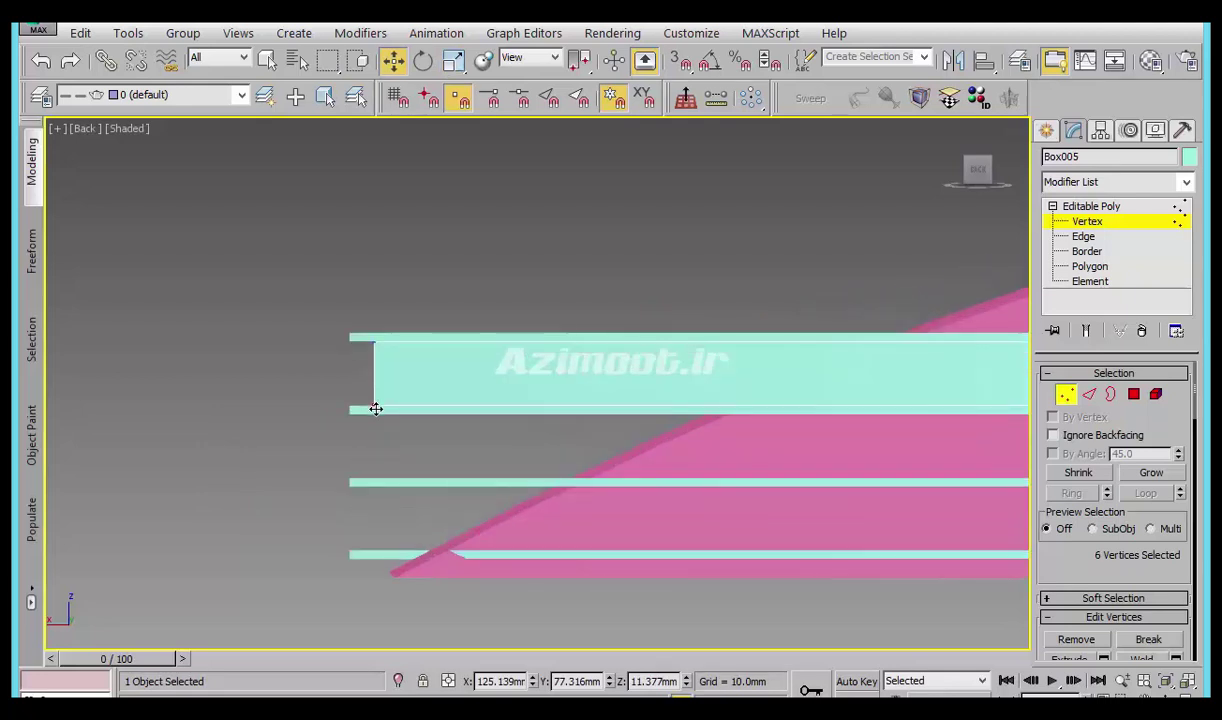
mouse_move(515, 600)
middle_down()
mouse_move(341, 543)
mouse_move(270, 554)
middle_up()
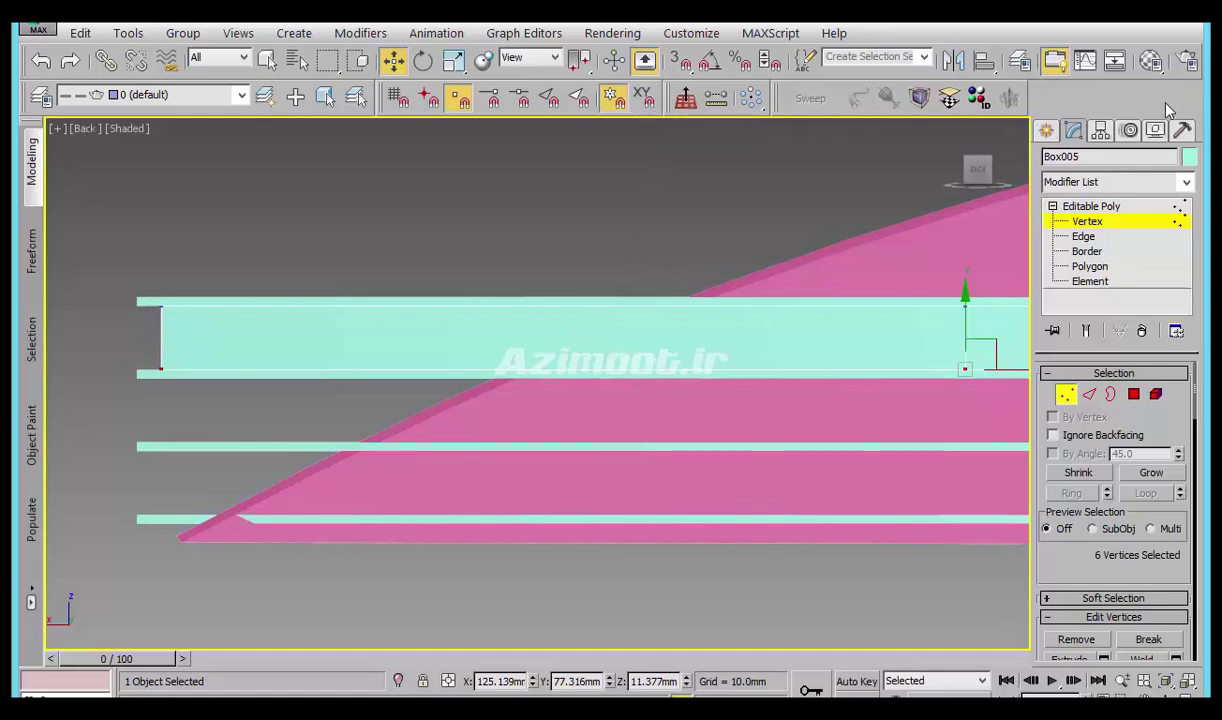
Make snaps respect axis constraints via Grid and Snap Settings Options and the XY constraint button.
right_click(1112, 97)
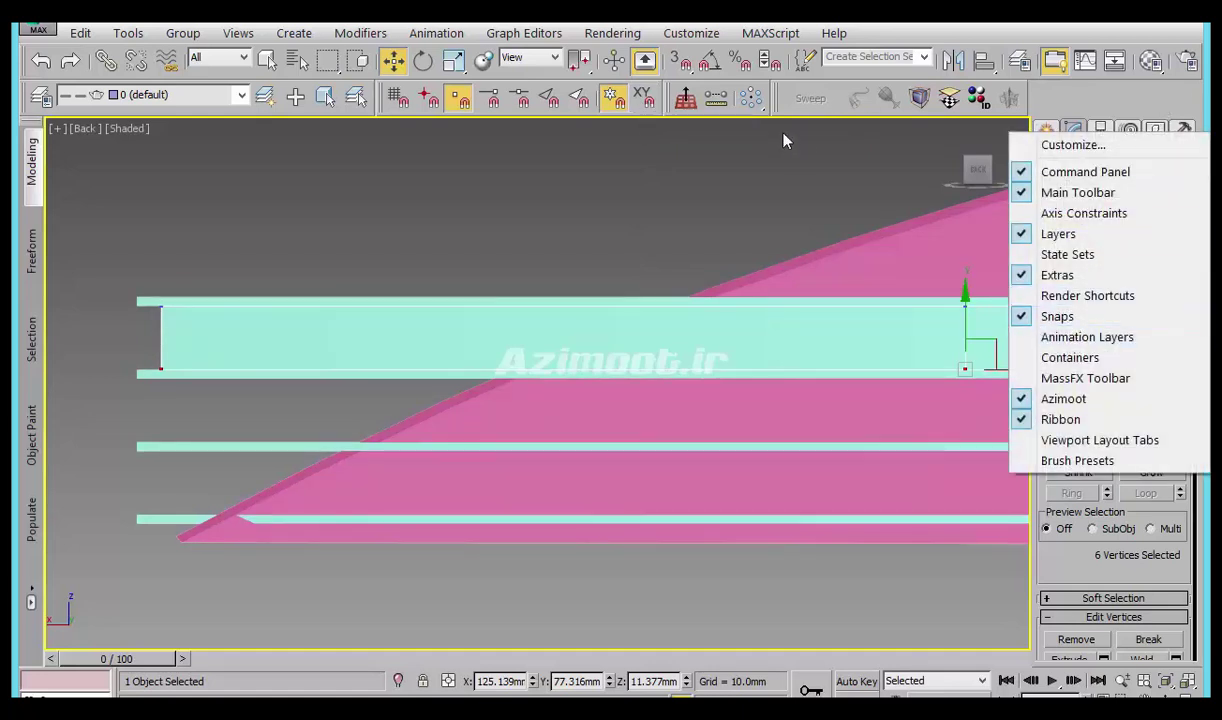
right_click(689, 65)
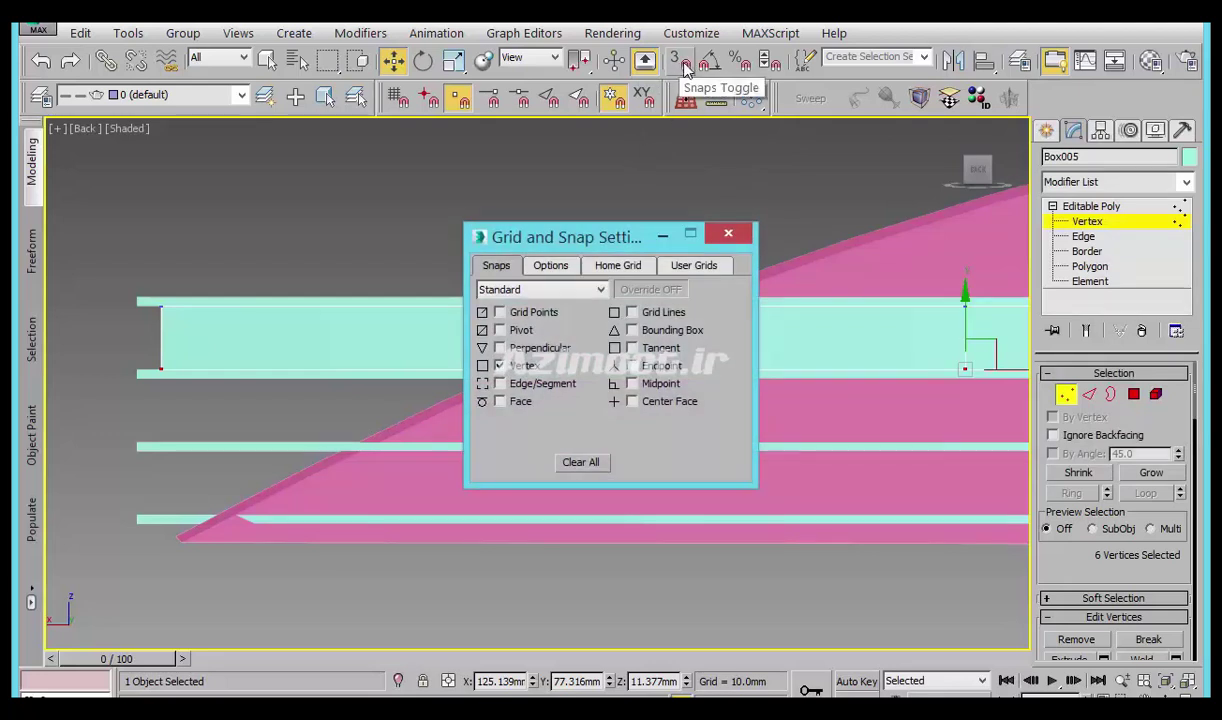
click(549, 265)
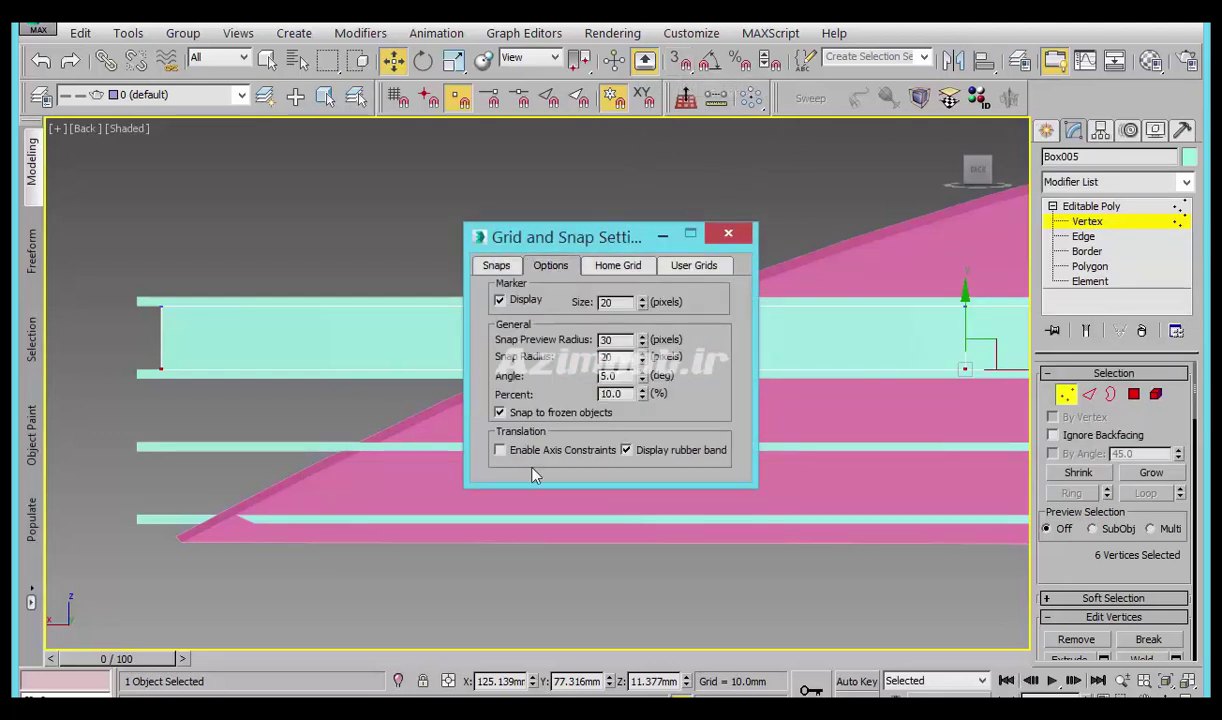
click(730, 236)
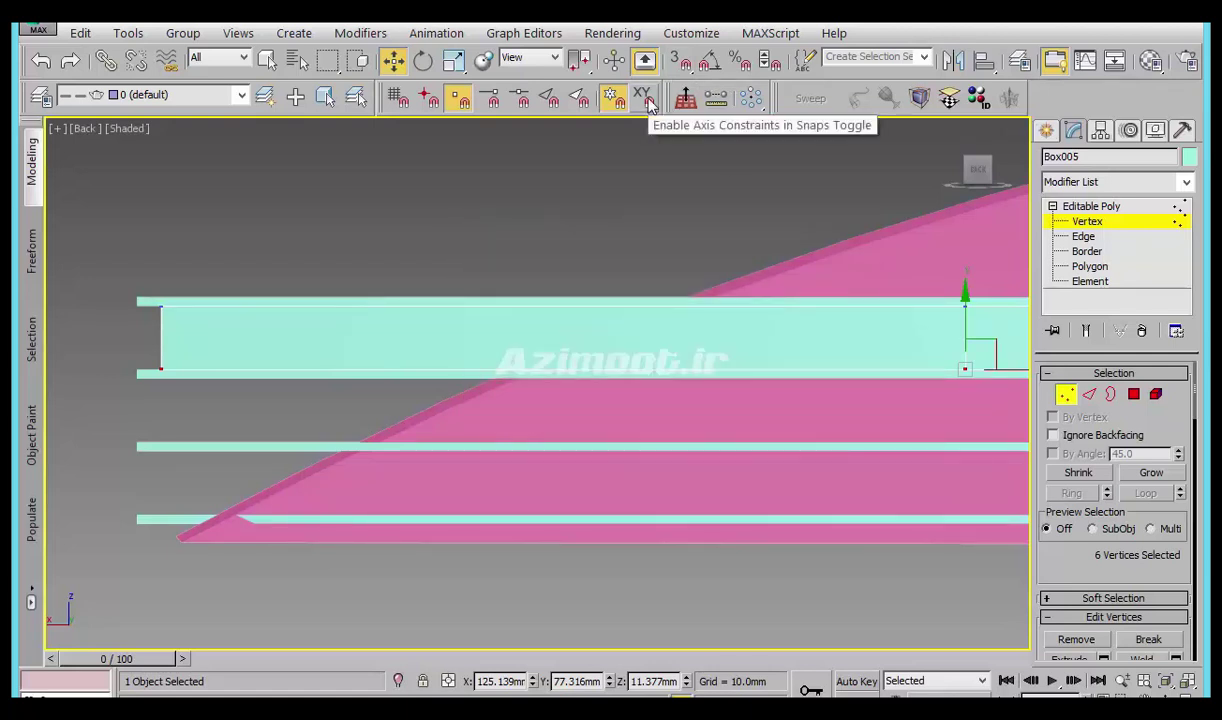
click(645, 100)
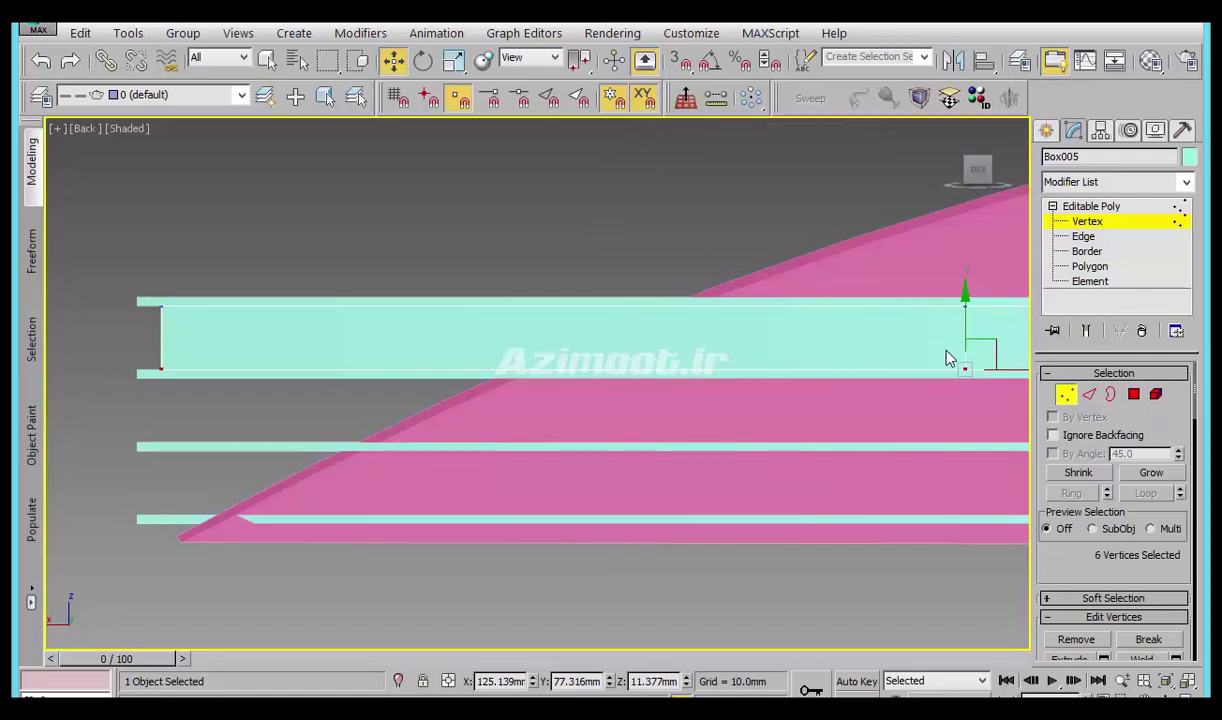
Turn on 3D snapping and drag Box005's end vertices down onto the pink roof edge.
key(s)
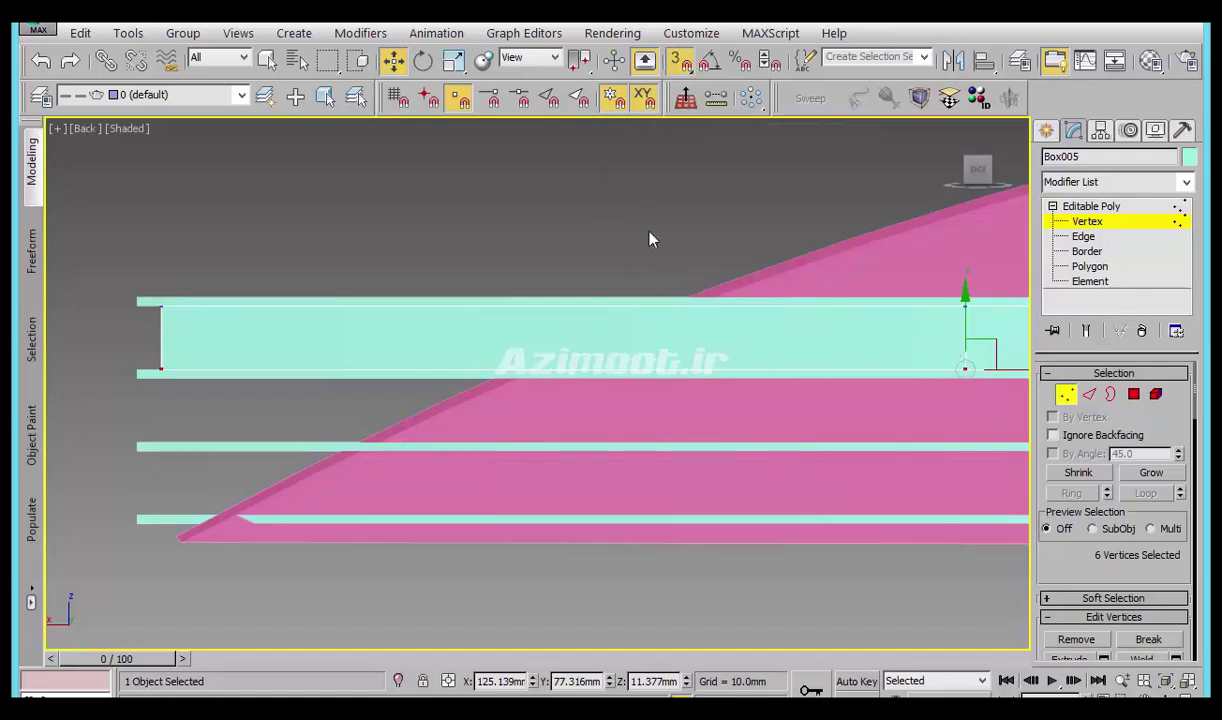
middle_drag(1025, 516, 470, 538)
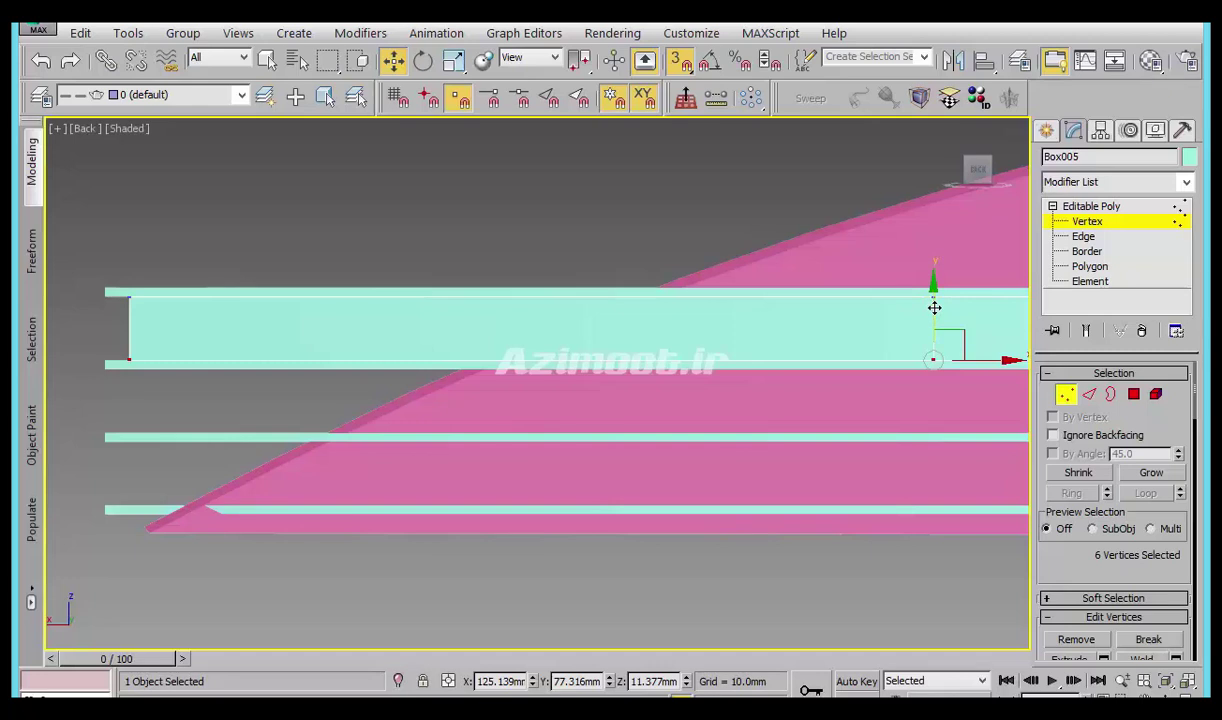
drag(933, 307, 93, 501)
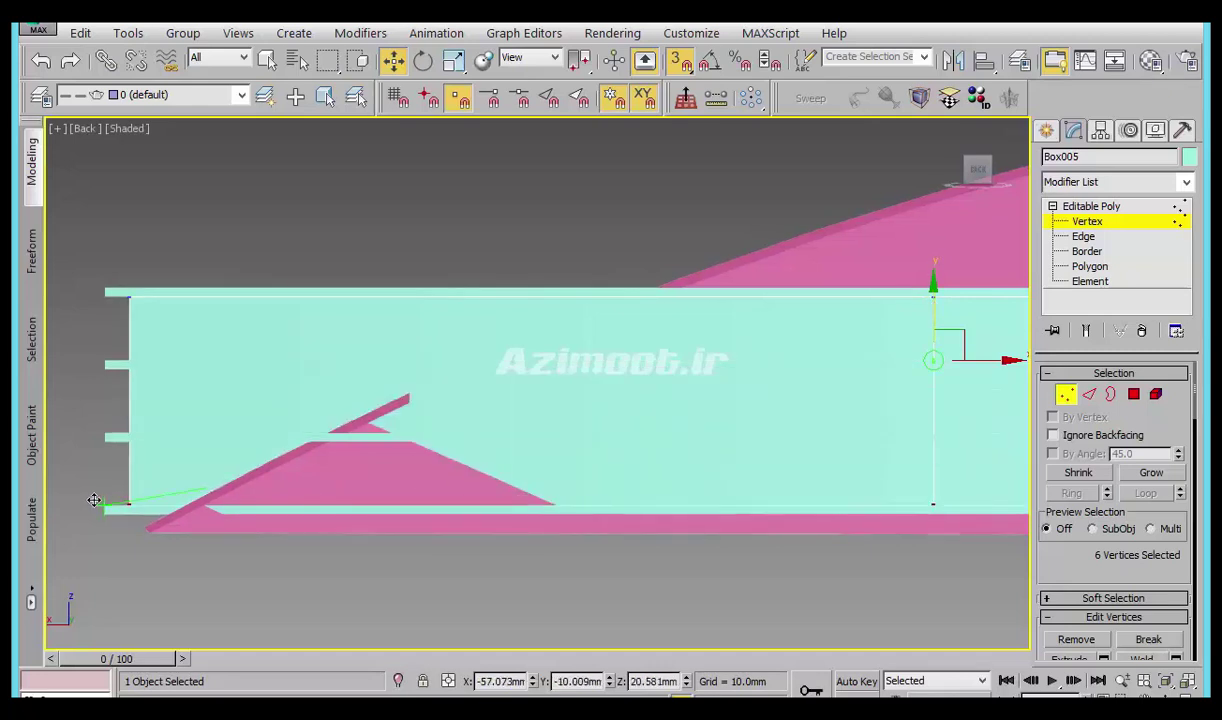
drag(143, 491, 95, 492)
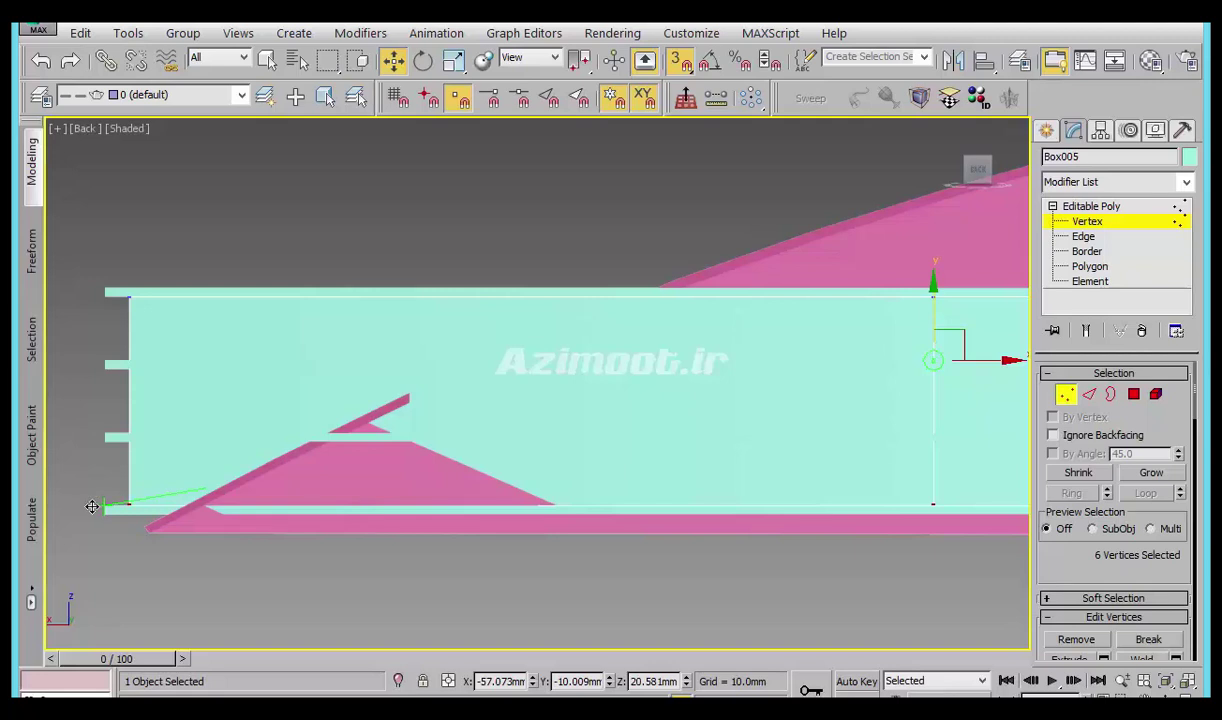
Orbit to a tilted view and leave vertex editing for the Create panel.
mouse_move(360, 392)
alt+middle_down()
mouse_move(497, 600)
mouse_move(686, 498)
alt+middle_up()
middle_drag(793, 526, 747, 591)
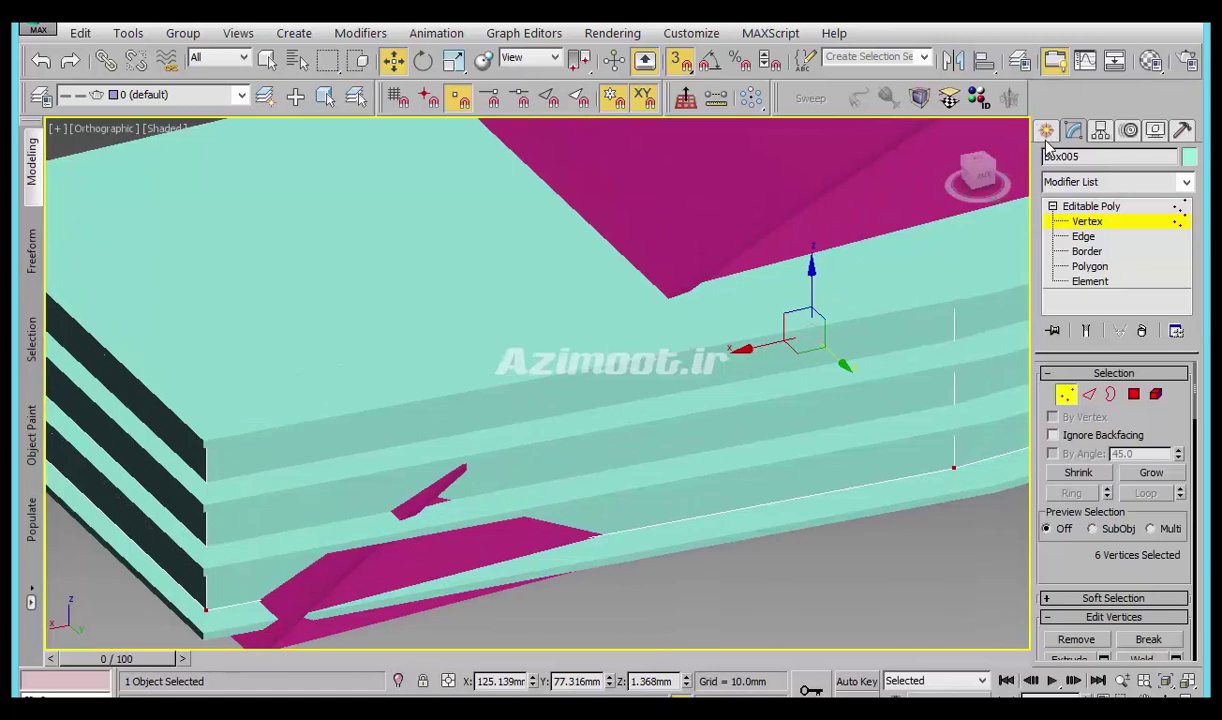
click(1045, 132)
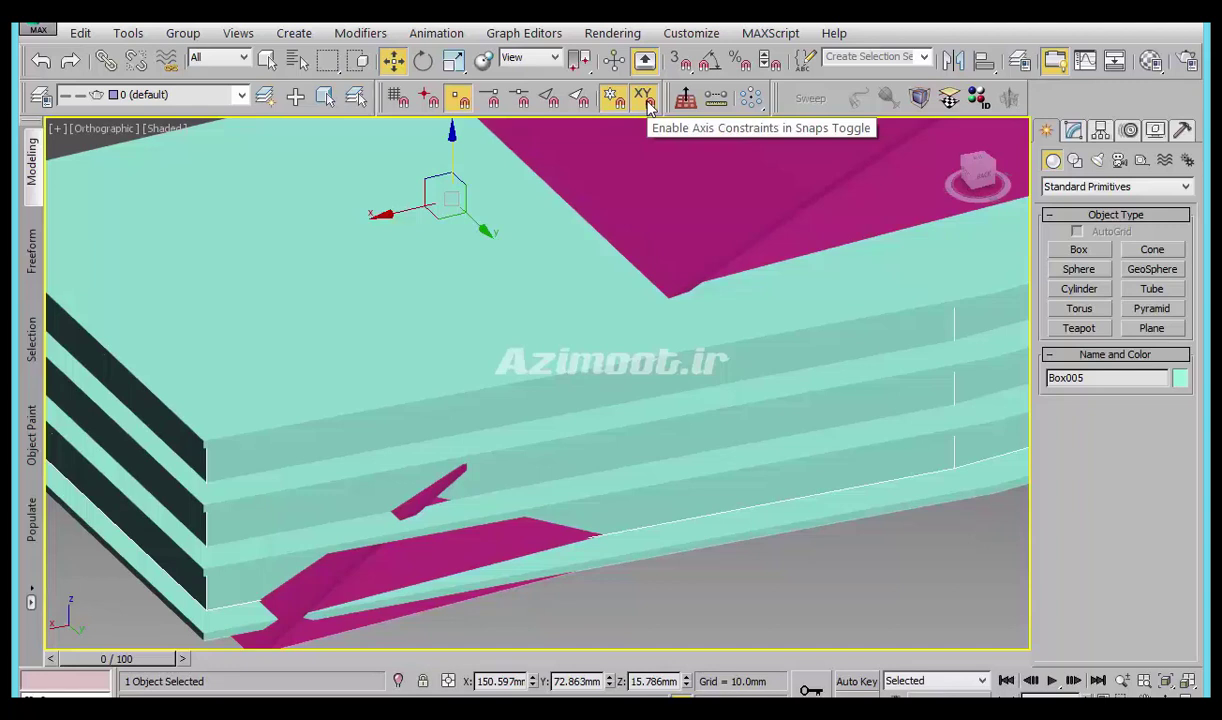
scroll(627, 385, down, 3)
Frame the whole layered building and briefly check the reference render.
mouse_move(628, 458)
middle_down()
mouse_move(628, 498)
mouse_move(608, 498)
middle_up()
key(alt+Tab)
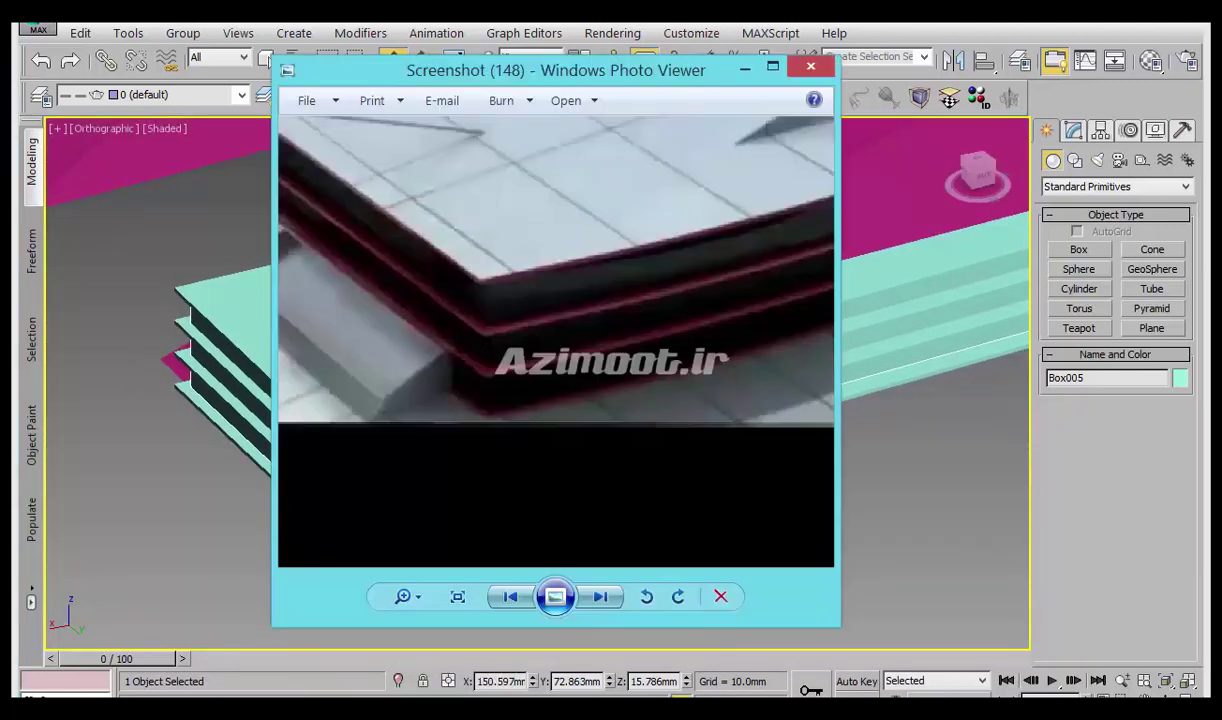
key(alt+Tab)
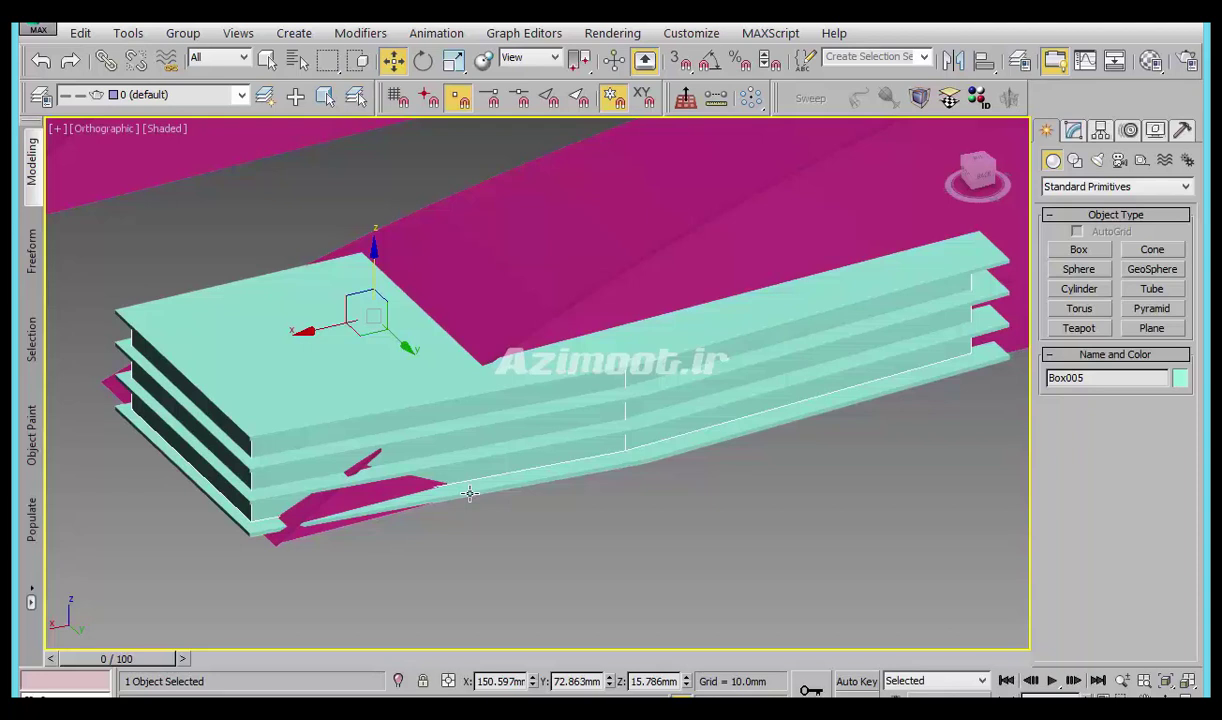
Select all five slabs and move them together 4.701mm along Y, then reopen the reference render.
ctrl+click(519, 440)
ctrl+click(519, 440)
ctrl+click(510, 400)
ctrl+click(535, 393)
drag(597, 364, 609, 379)
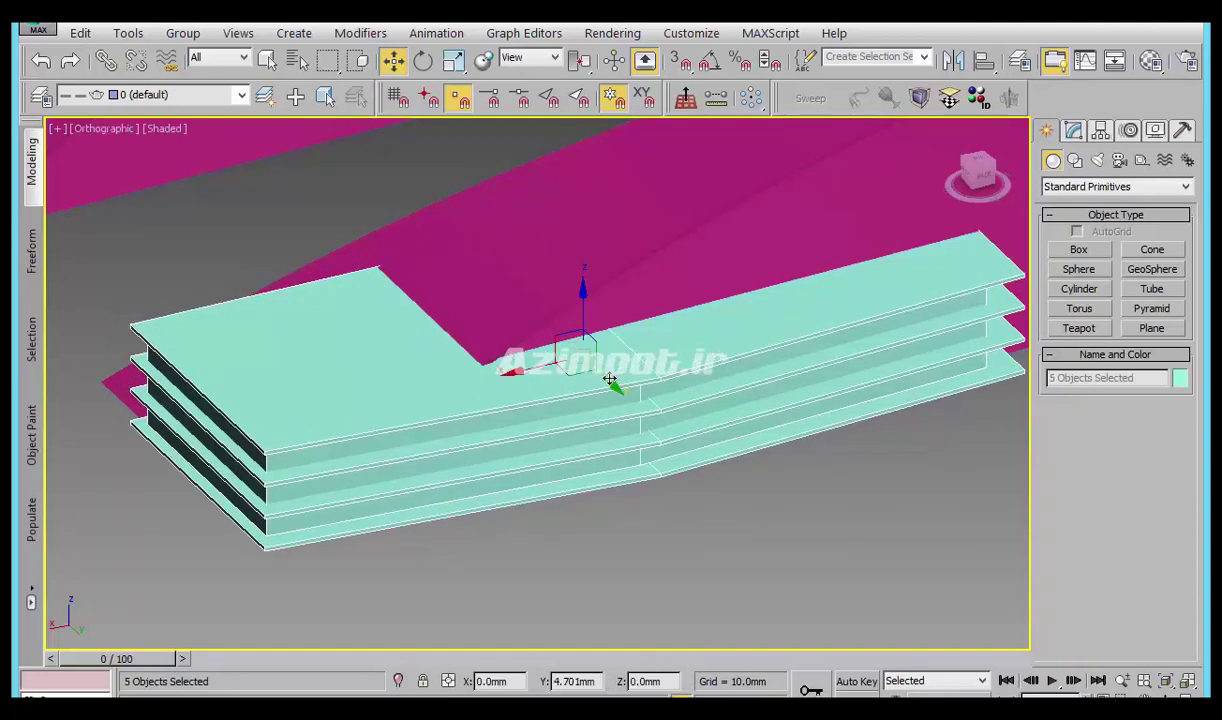
middle_drag(600, 450, 553, 496)
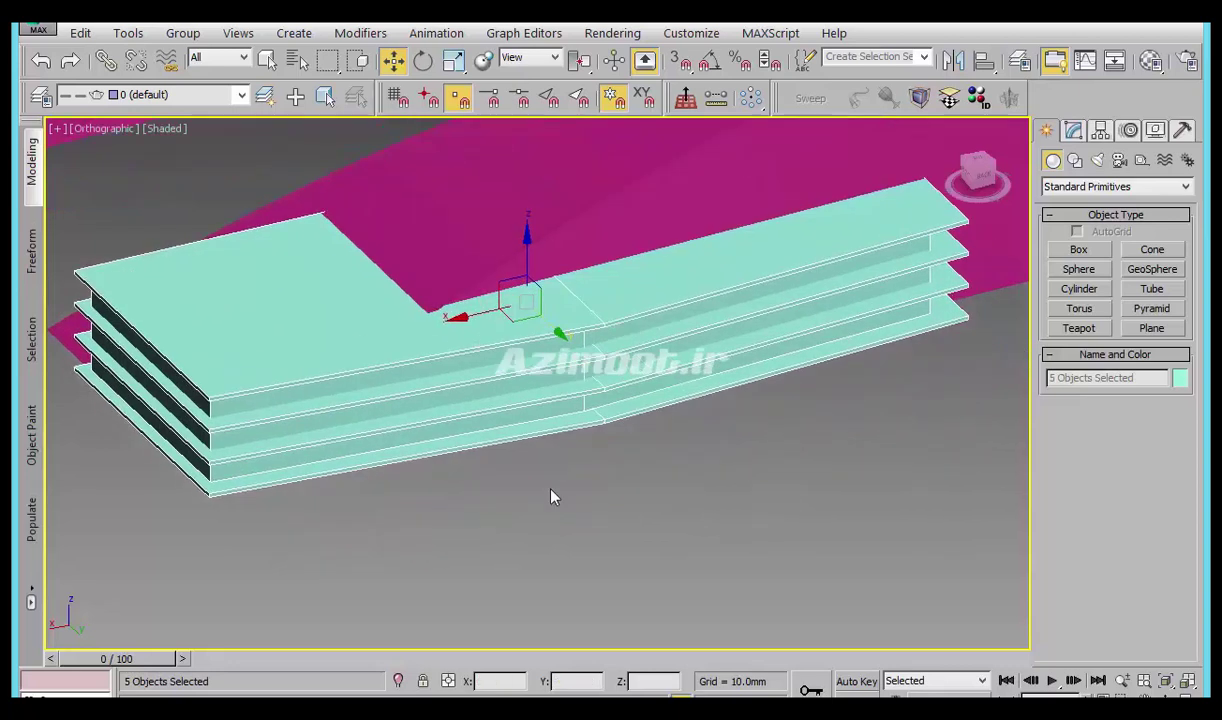
key(alt+Tab)
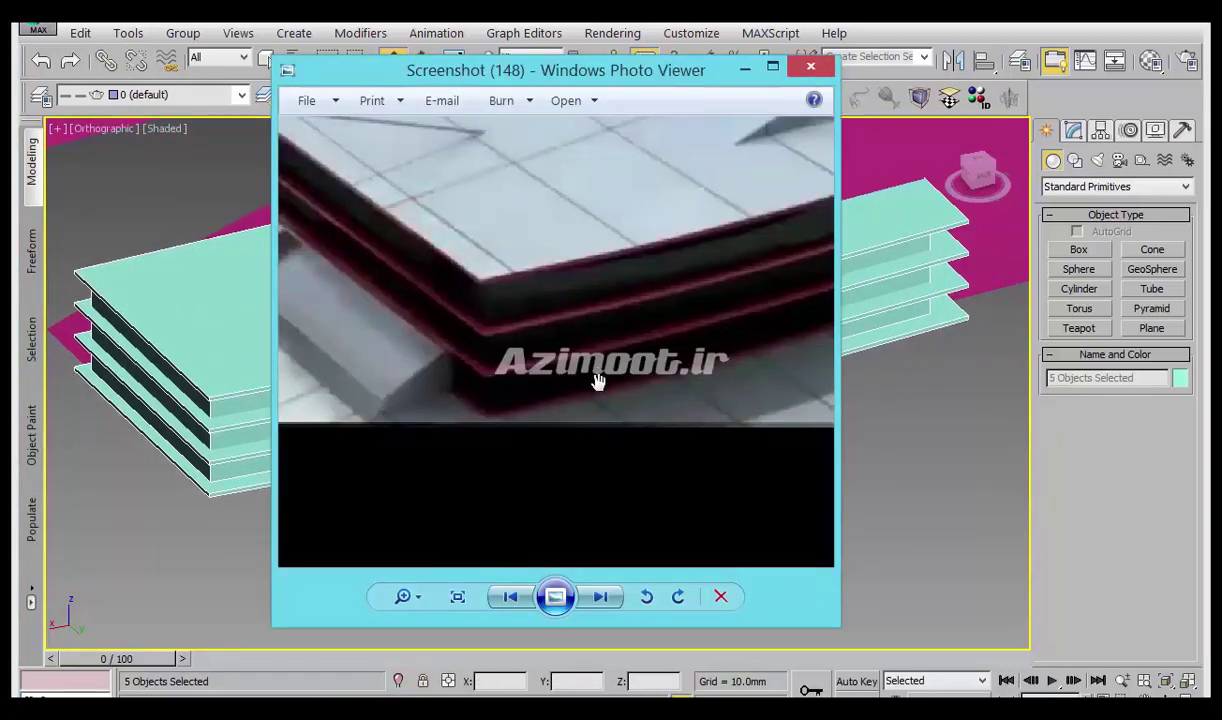
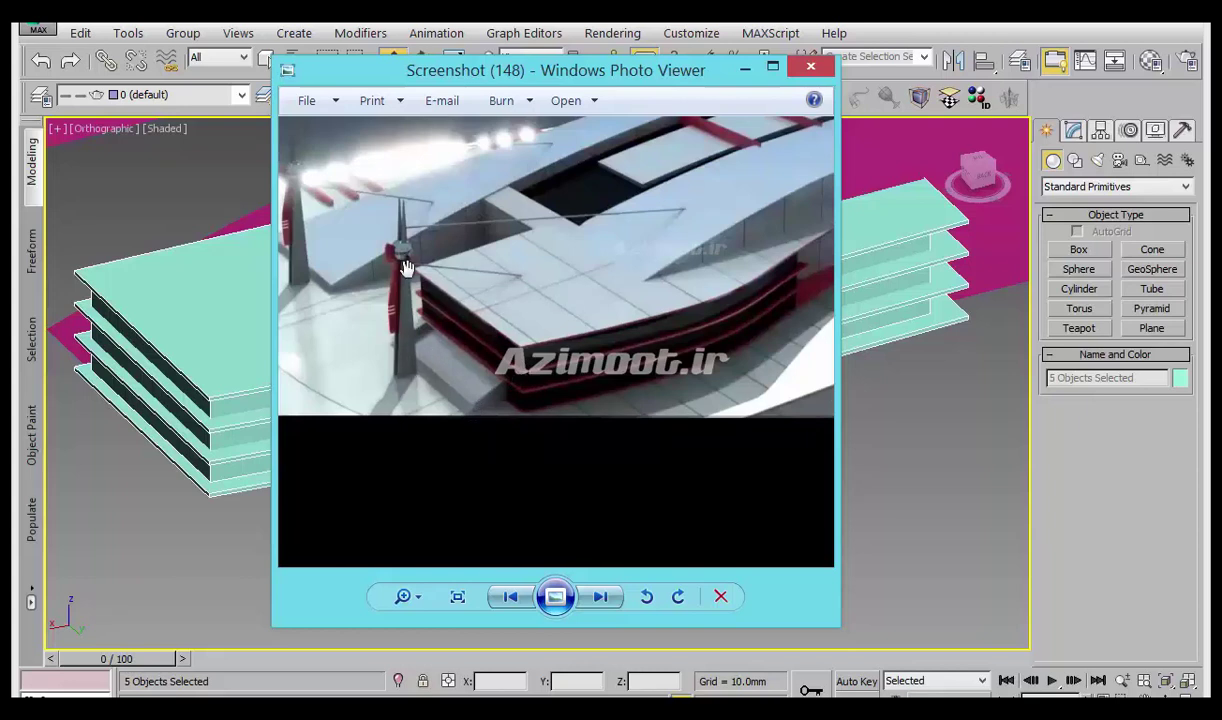
Zoom into Screenshot (148) to study the pole top with its sphere hub and cables.
scroll(418, 282, up, 1)
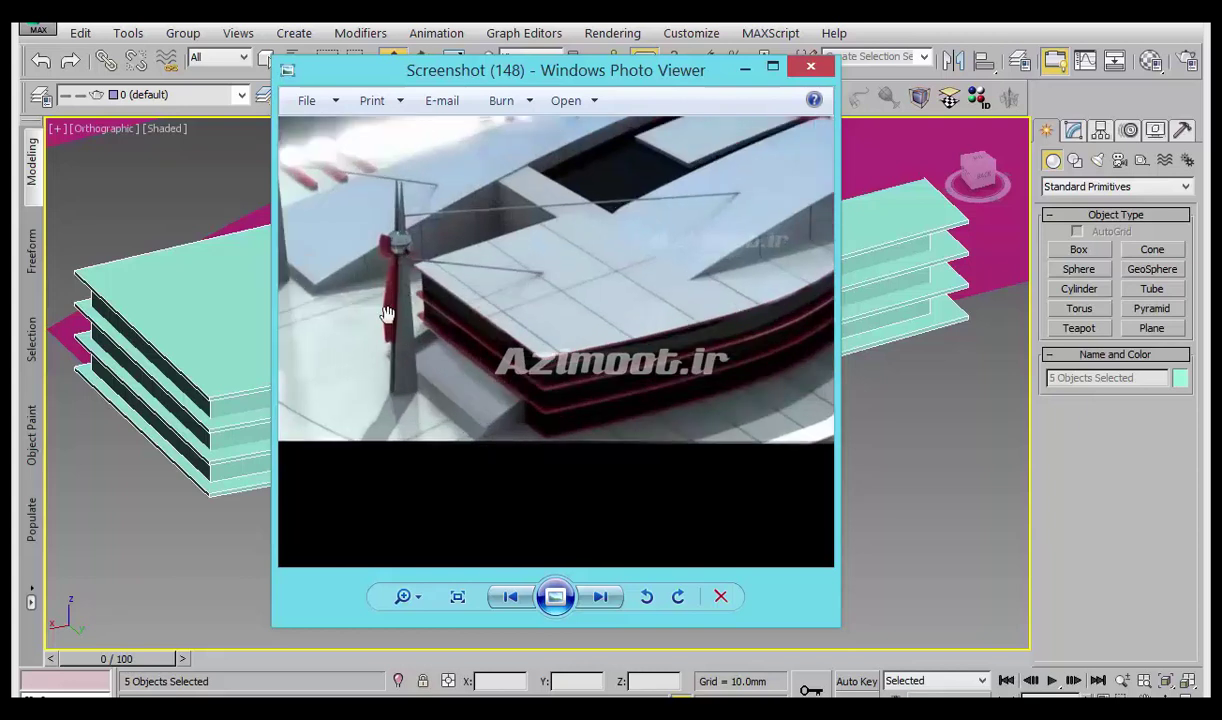
scroll(420, 300, up, 1)
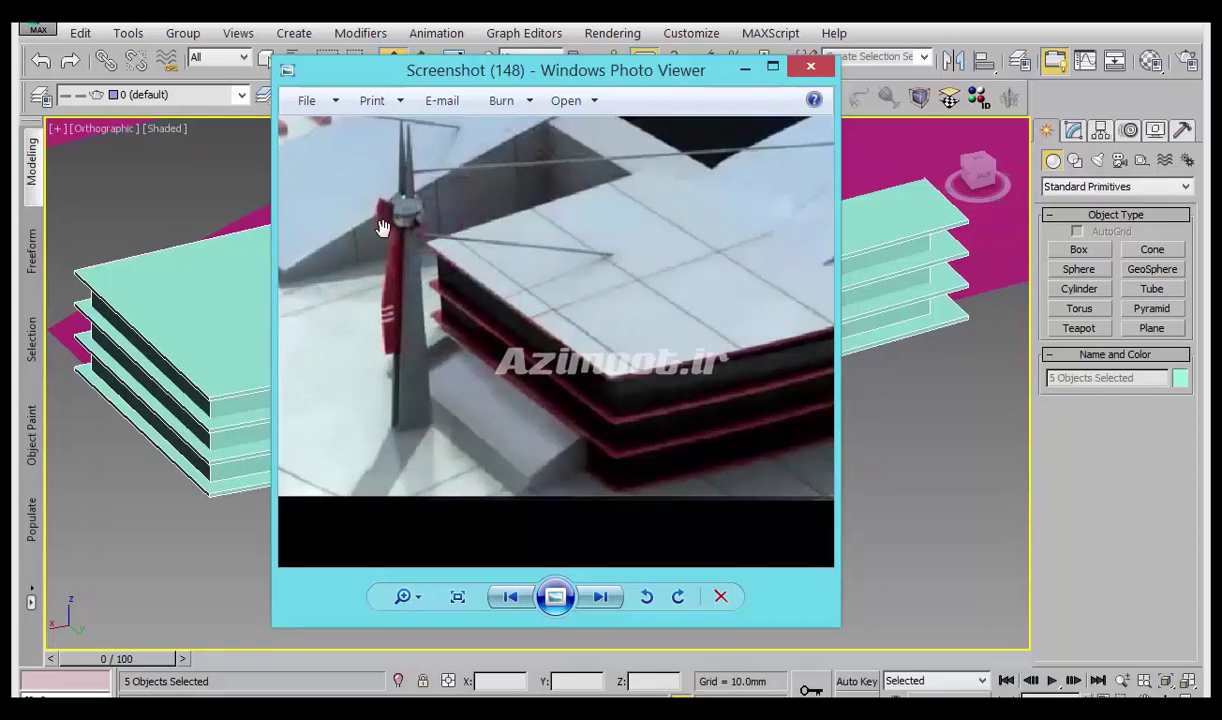
Return to 3ds Max and frame the slab edge and ground line in Back view.
click(191, 577)
mouse_move(436, 442)
middle_down()
mouse_move(603, 436)
mouse_move(651, 532)
middle_up()
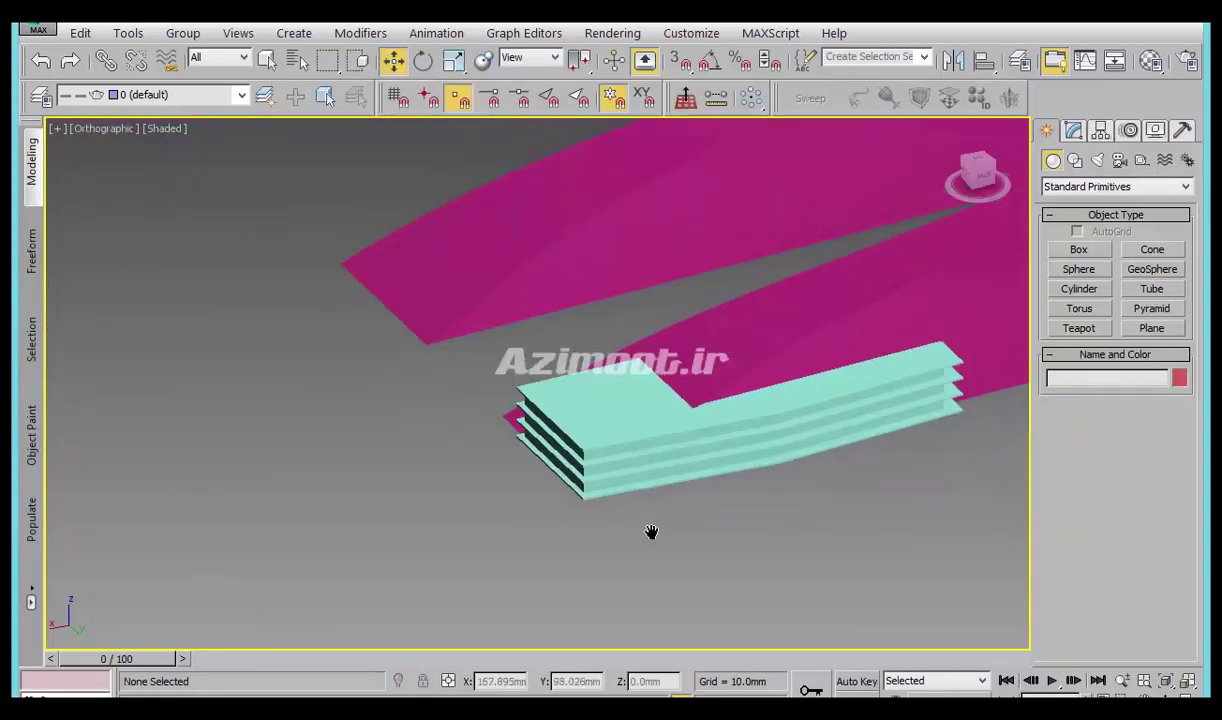
key(f)
key(z)
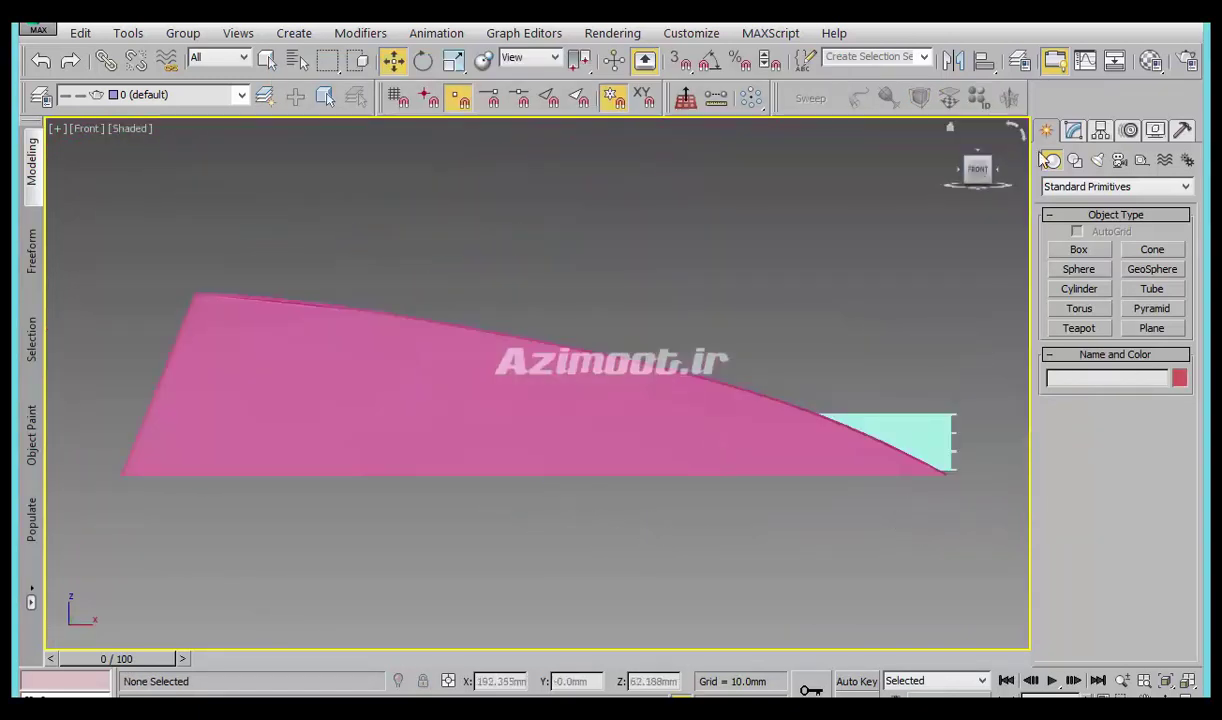
key(l)
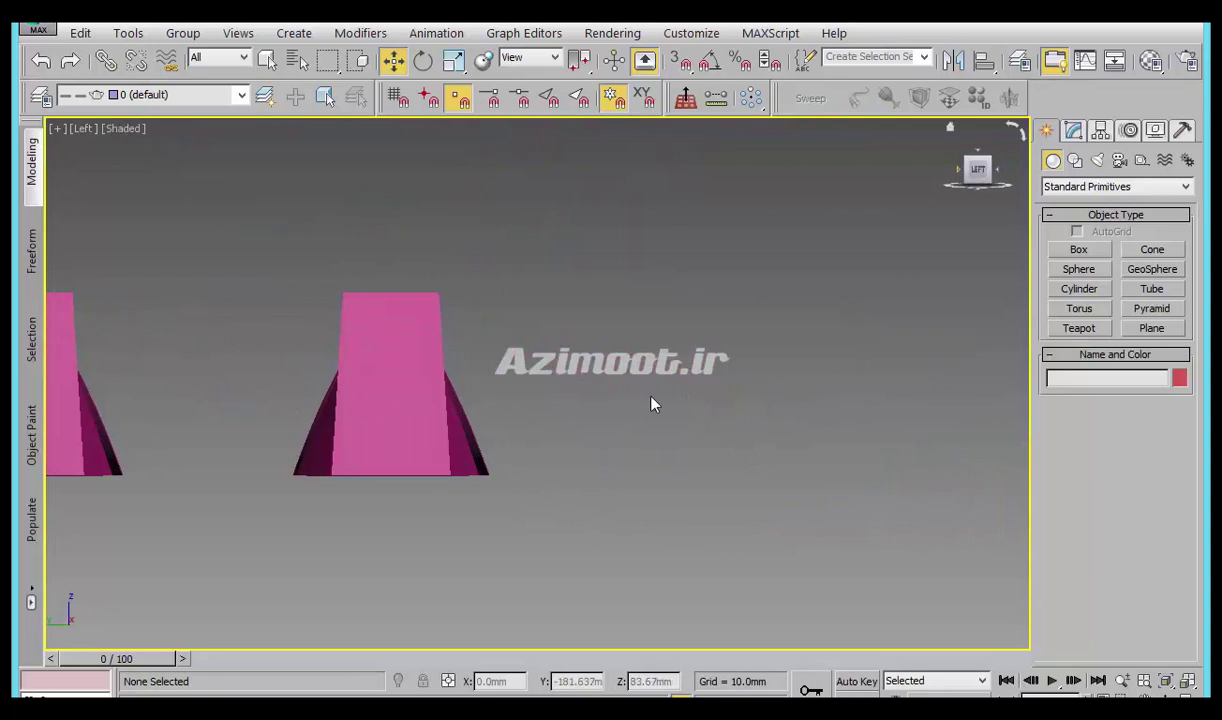
key(k)
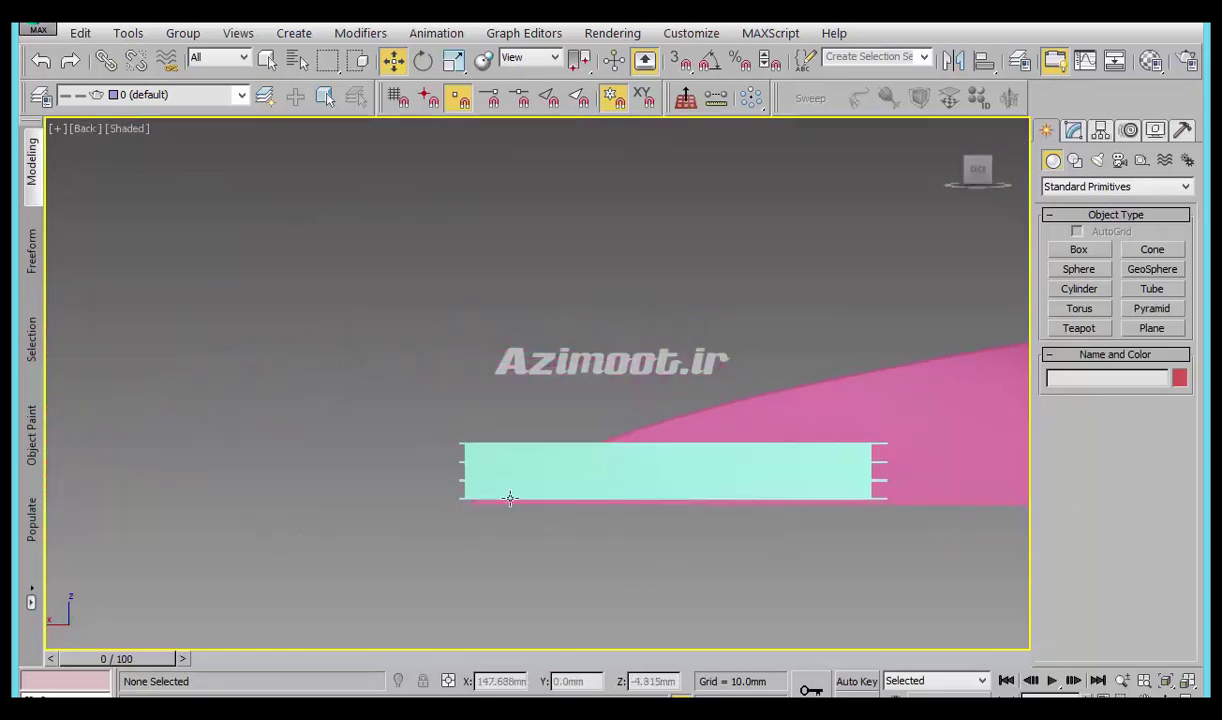
scroll(509, 497, up, 2)
scroll(517, 494, up, 2)
scroll(490, 490, up, 2)
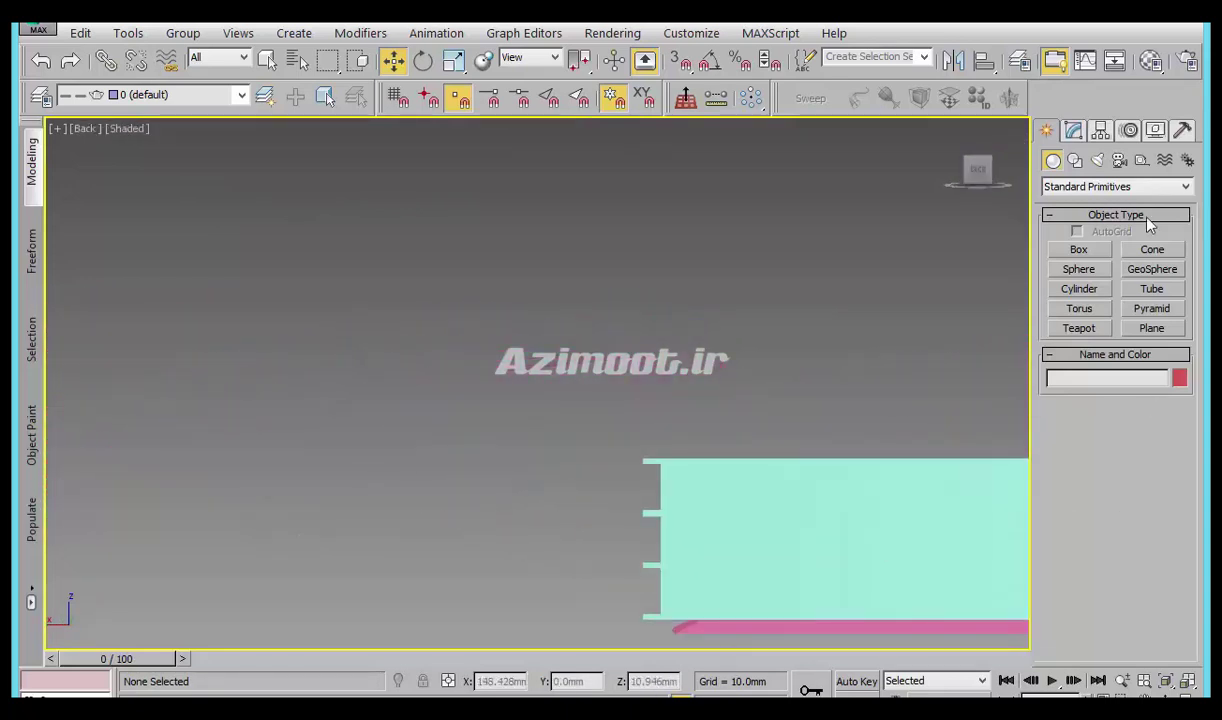
middle_drag(678, 412, 636, 329)
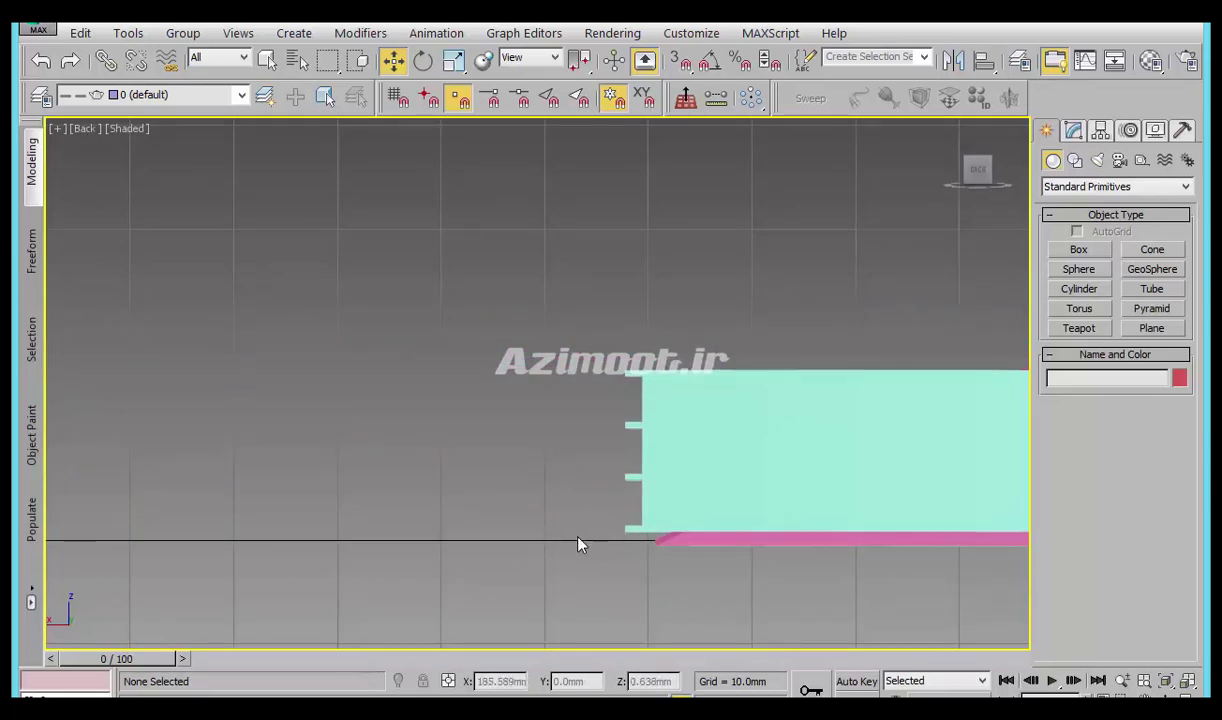
Activate spline Line creation and check the reference photo again.
click(1073, 162)
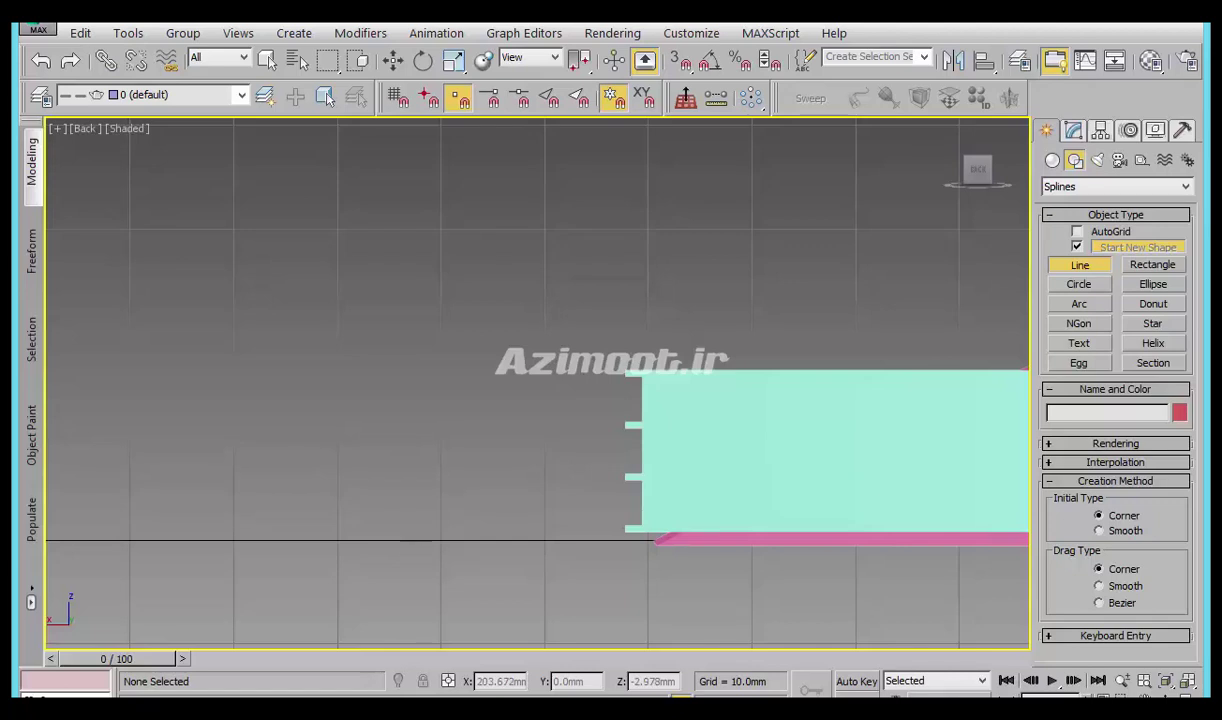
middle_drag(488, 537, 474, 577)
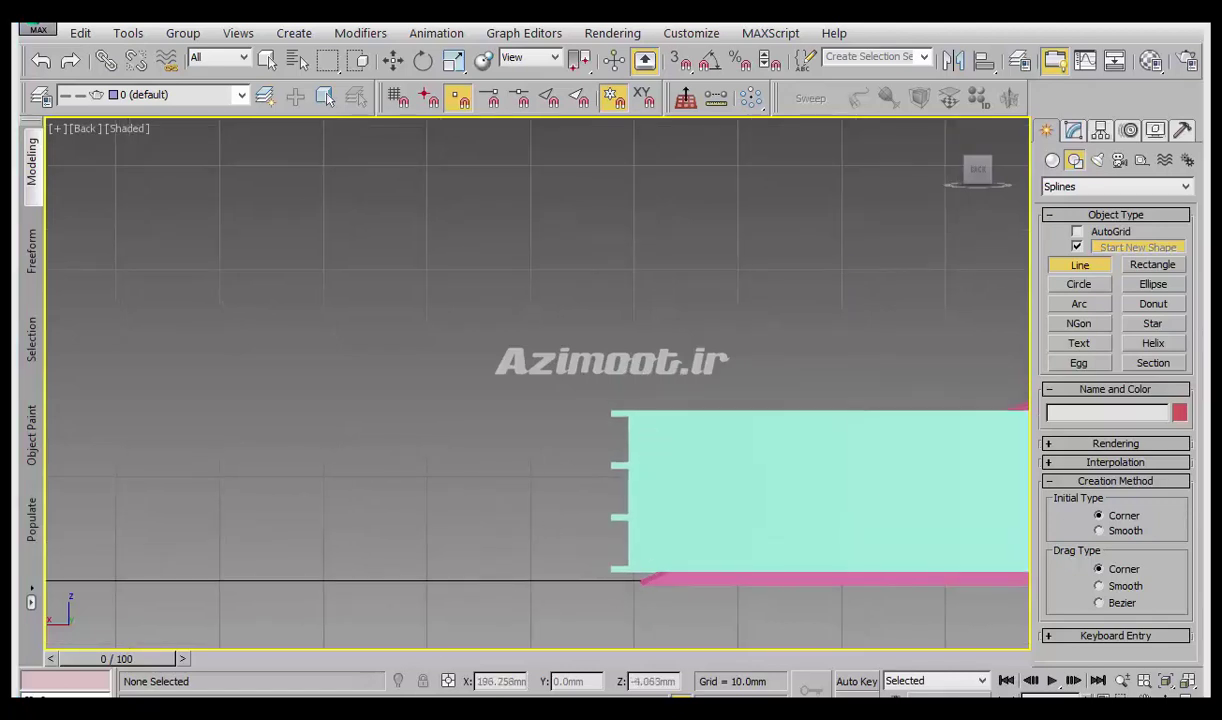
key(alt+Tab)
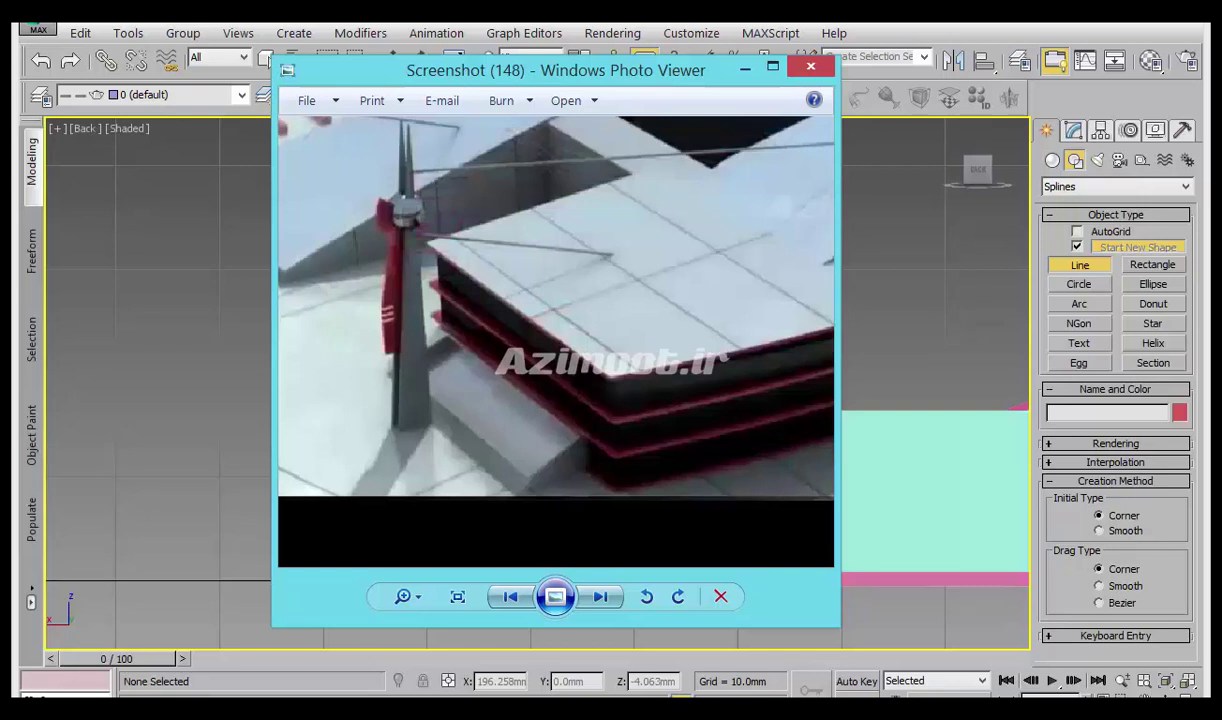
key(alt+Tab)
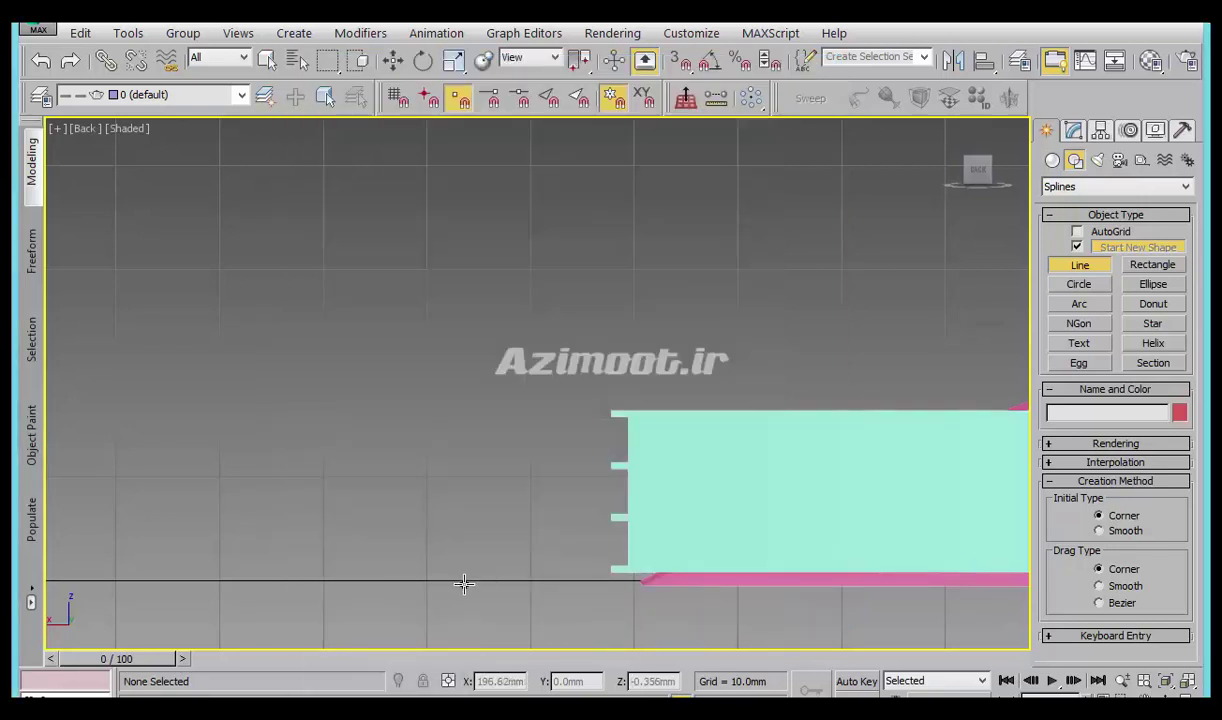
Draw a closed, narrow tapered pole outline up from the ground line and select its base vertex.
click(468, 580)
click(468, 233)
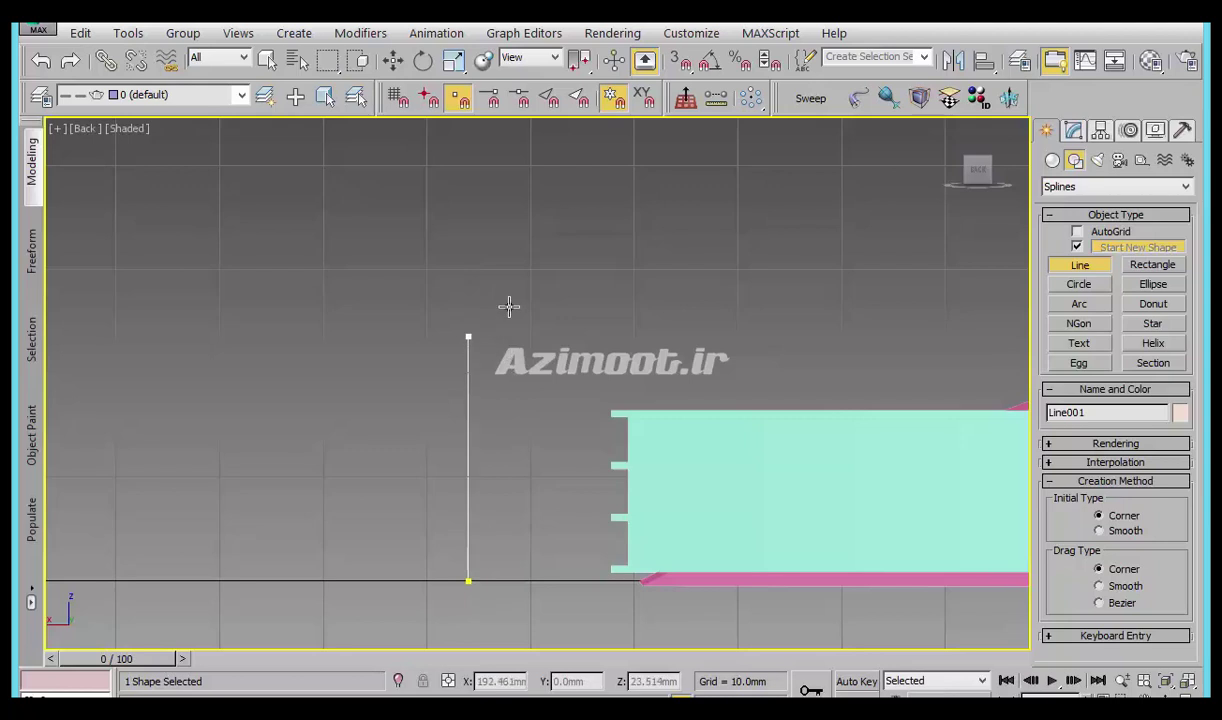
click(507, 288)
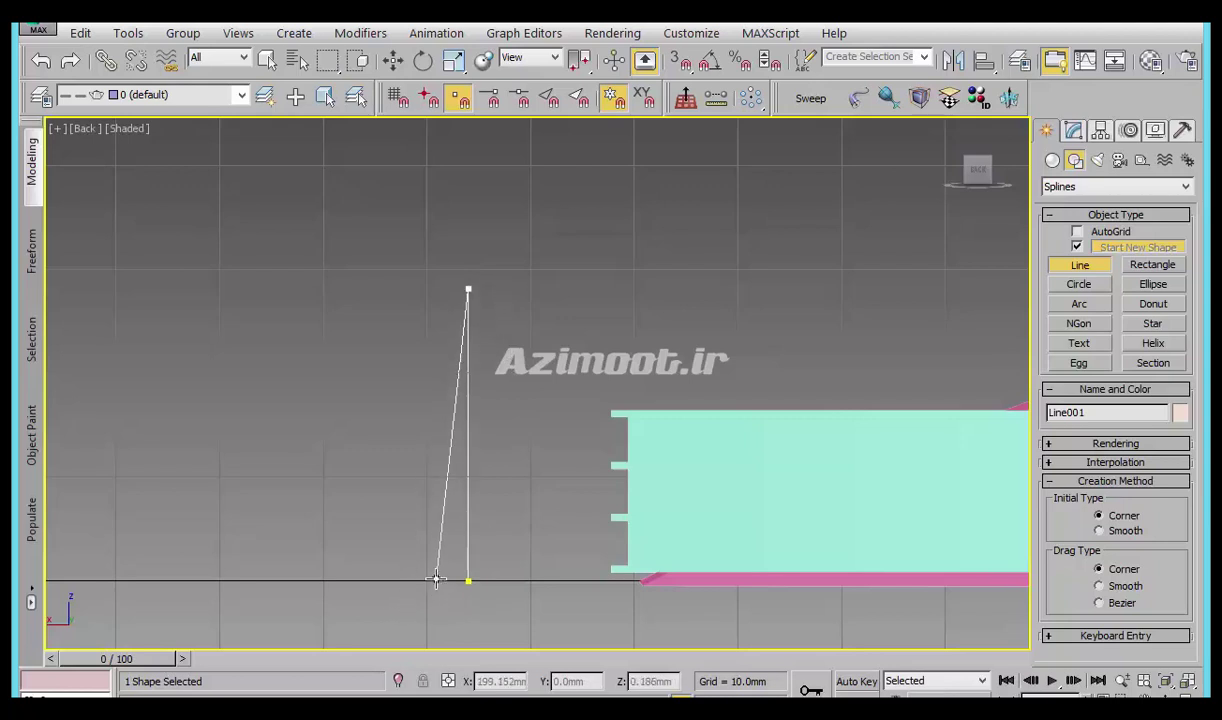
click(433, 582)
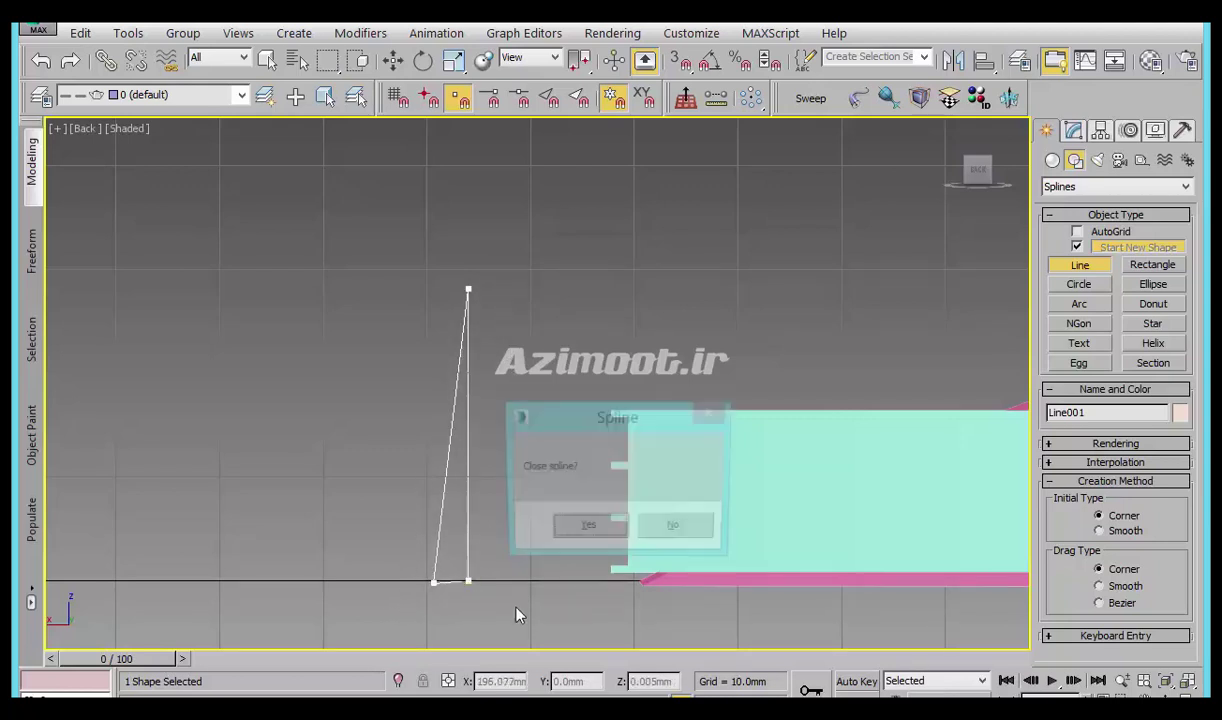
key(Return)
scroll(513, 515, up, 2)
scroll(436, 505, up, 1)
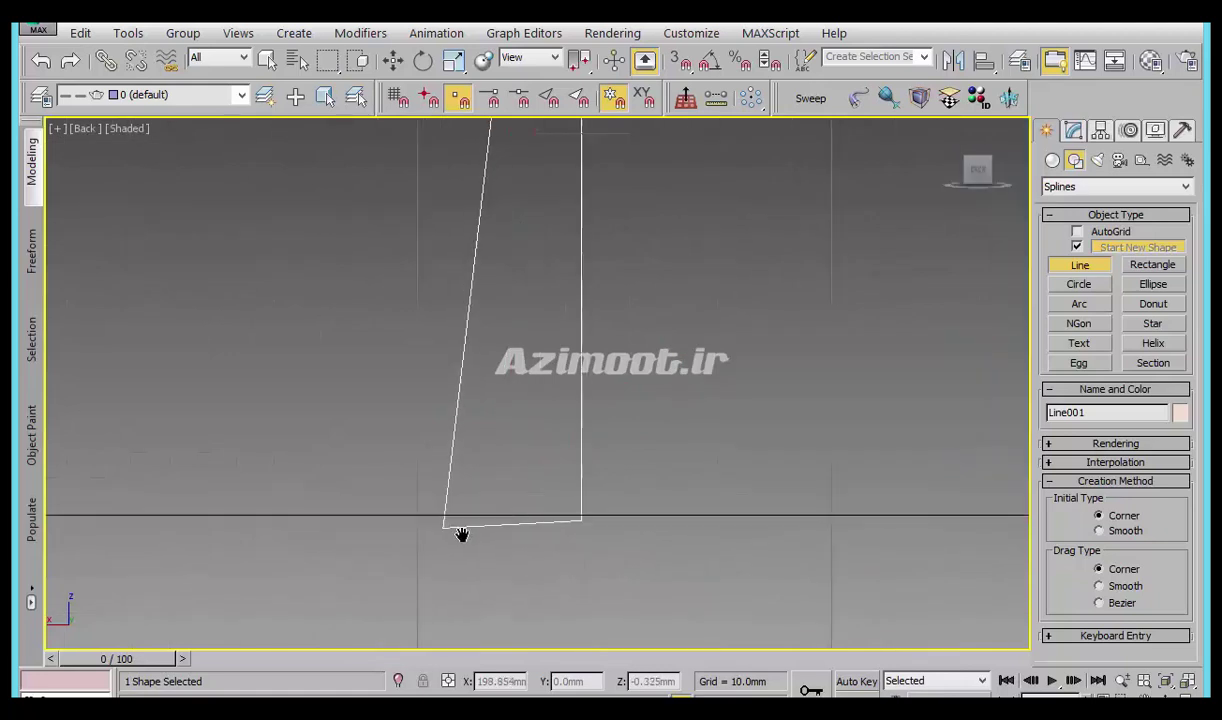
right_click(447, 541)
drag(456, 561, 397, 512)
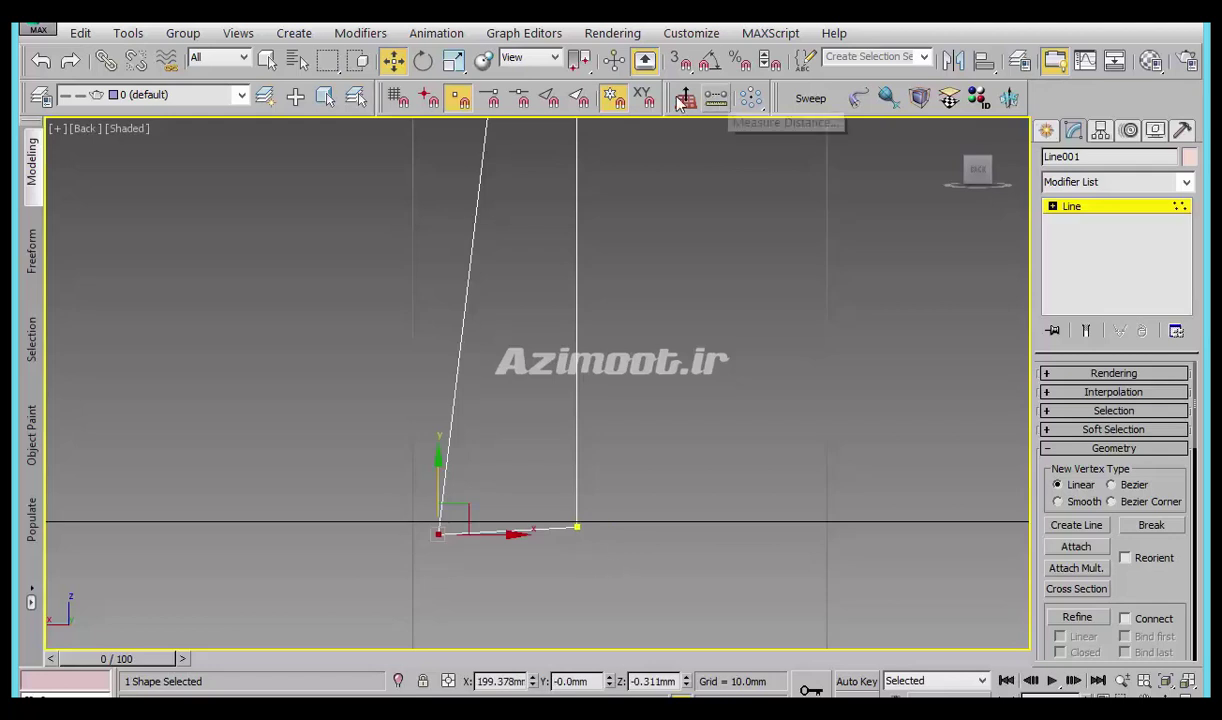
Snap the pole outline's bottom corner level with the other base point.
click(680, 60)
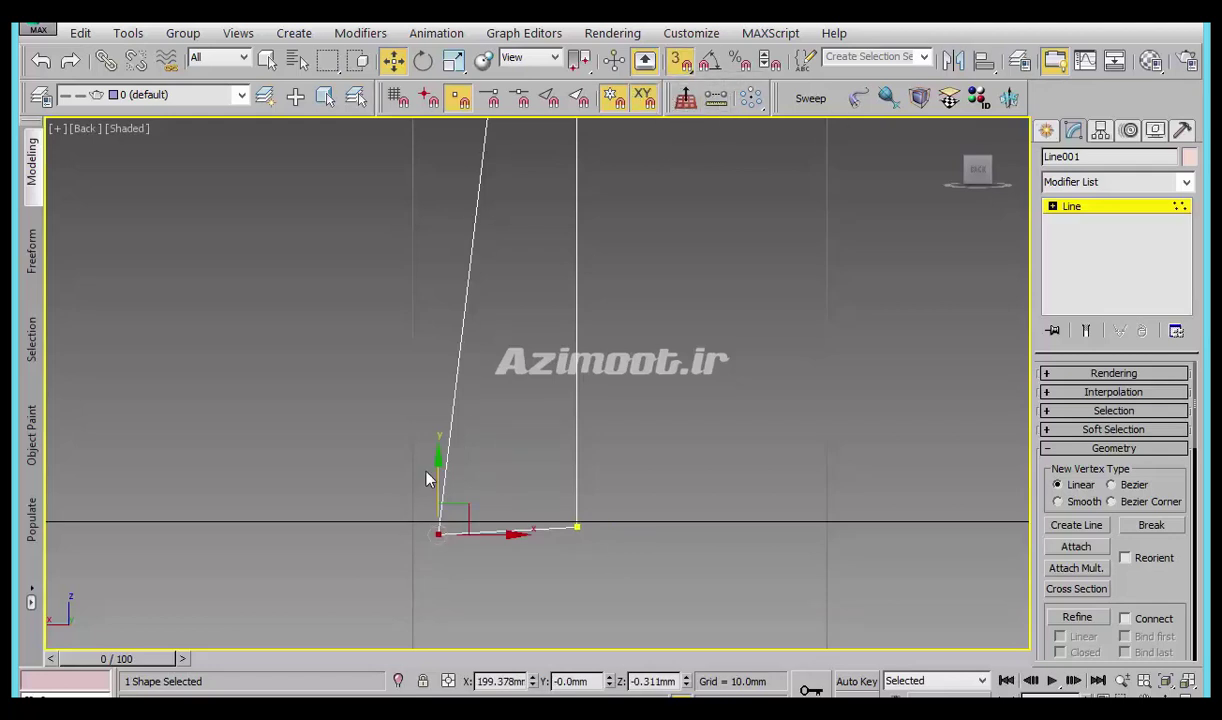
drag(496, 524, 496, 517)
click(680, 60)
middle_drag(631, 421, 572, 518)
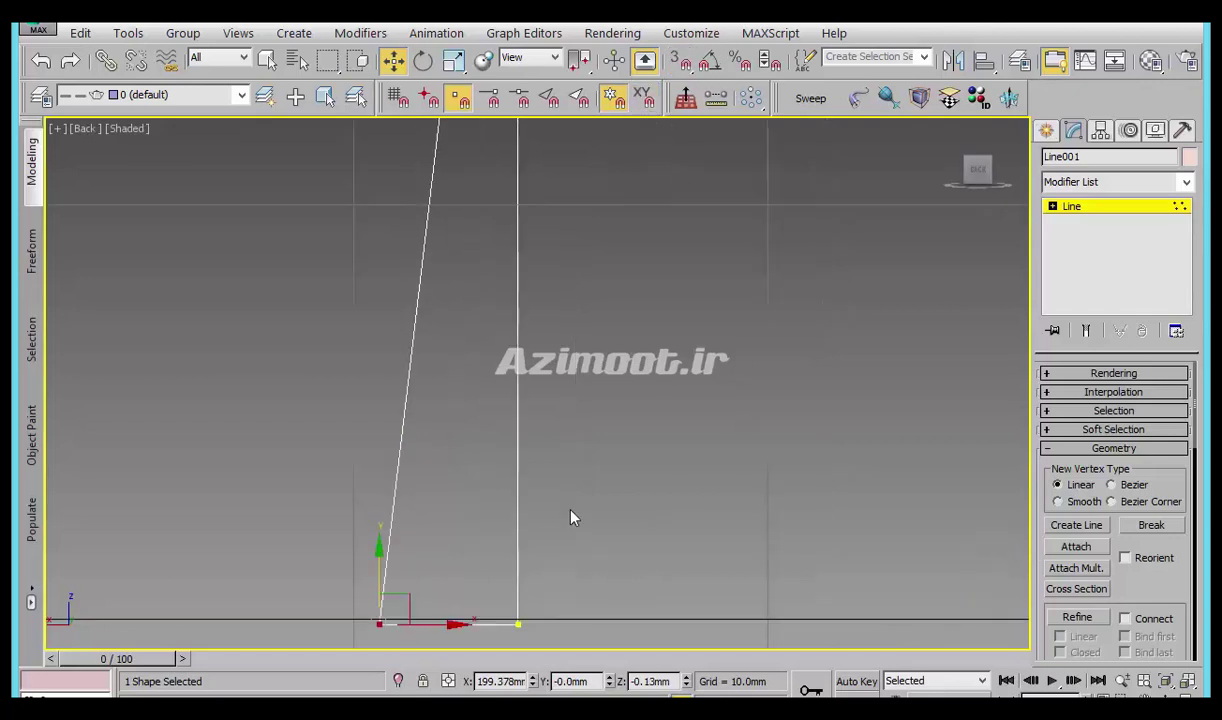
scroll(471, 439, down, 3)
scroll(518, 392, down, 2)
middle_drag(434, 537, 469, 622)
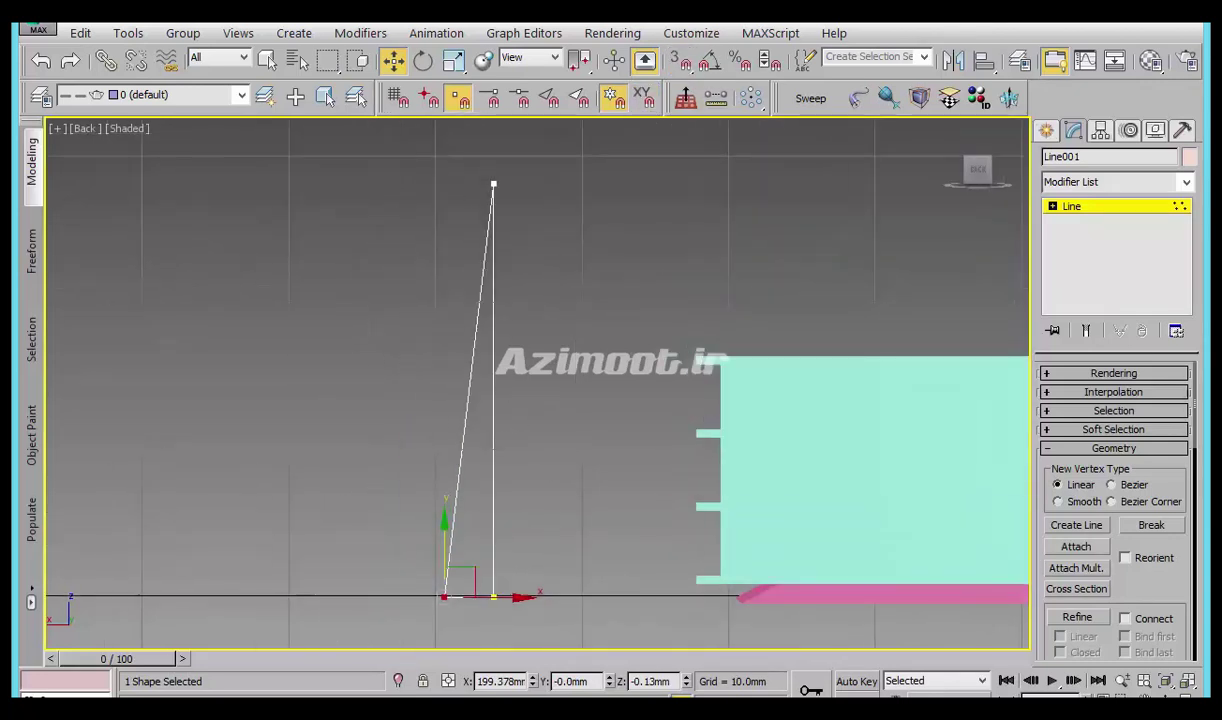
Add an Extrude modifier to the outline with Amount -0.5mm.
key(alt+Tab)
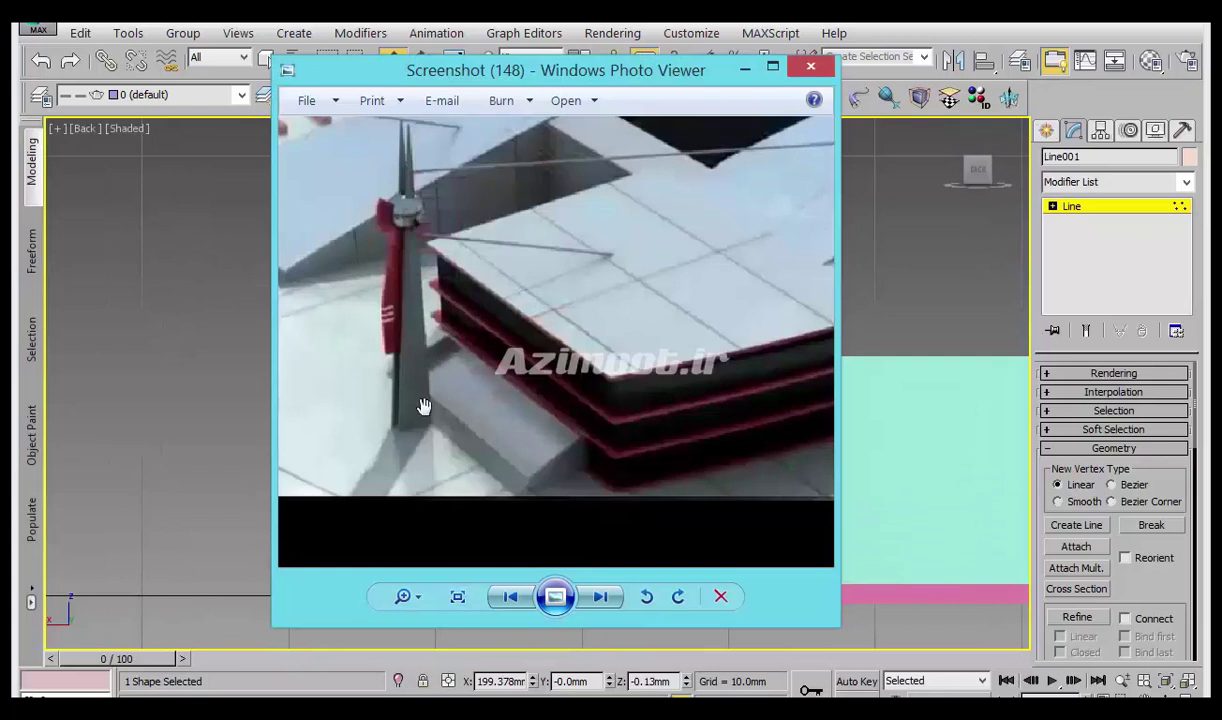
drag(440, 300, 445, 326)
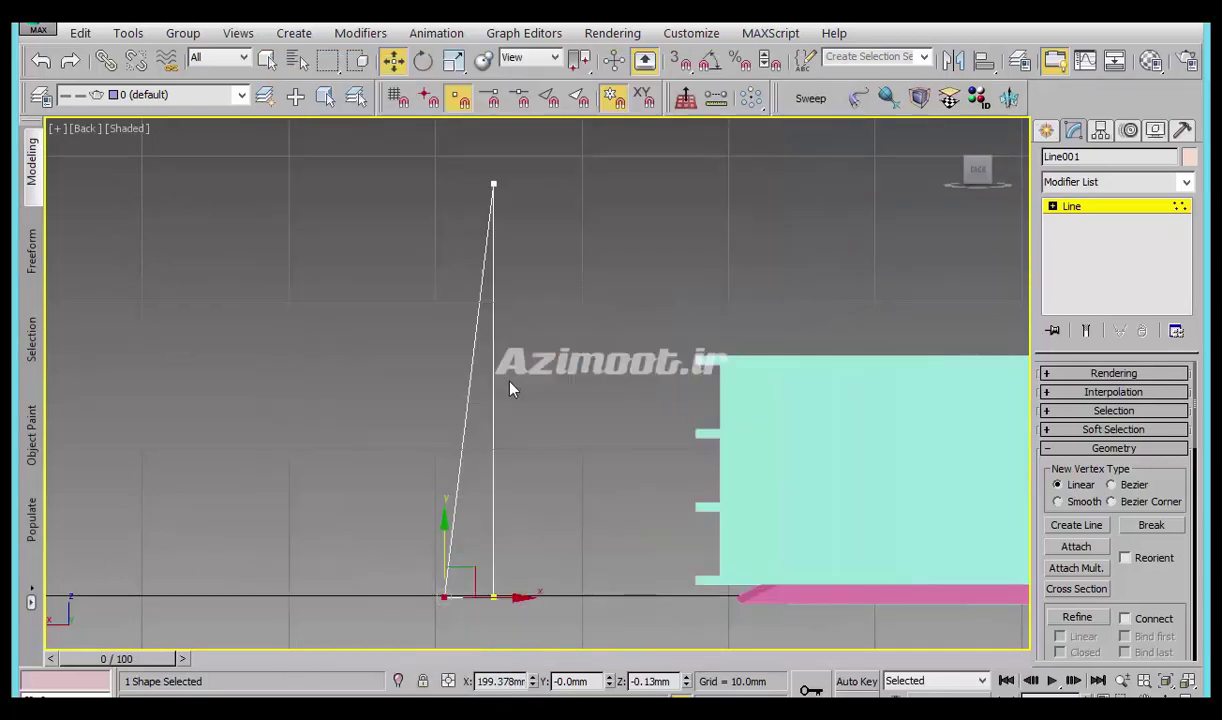
alt+middle_drag(510, 395, 1010, 197)
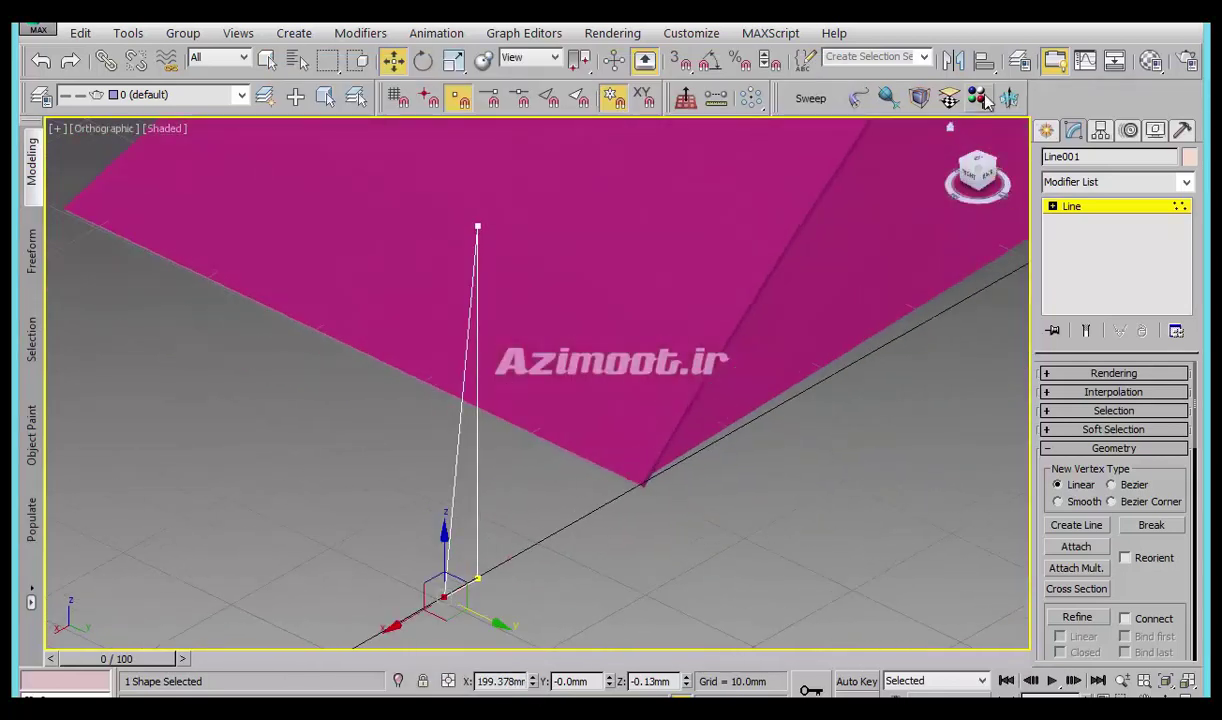
click(980, 97)
drag(1166, 397, 1165, 393)
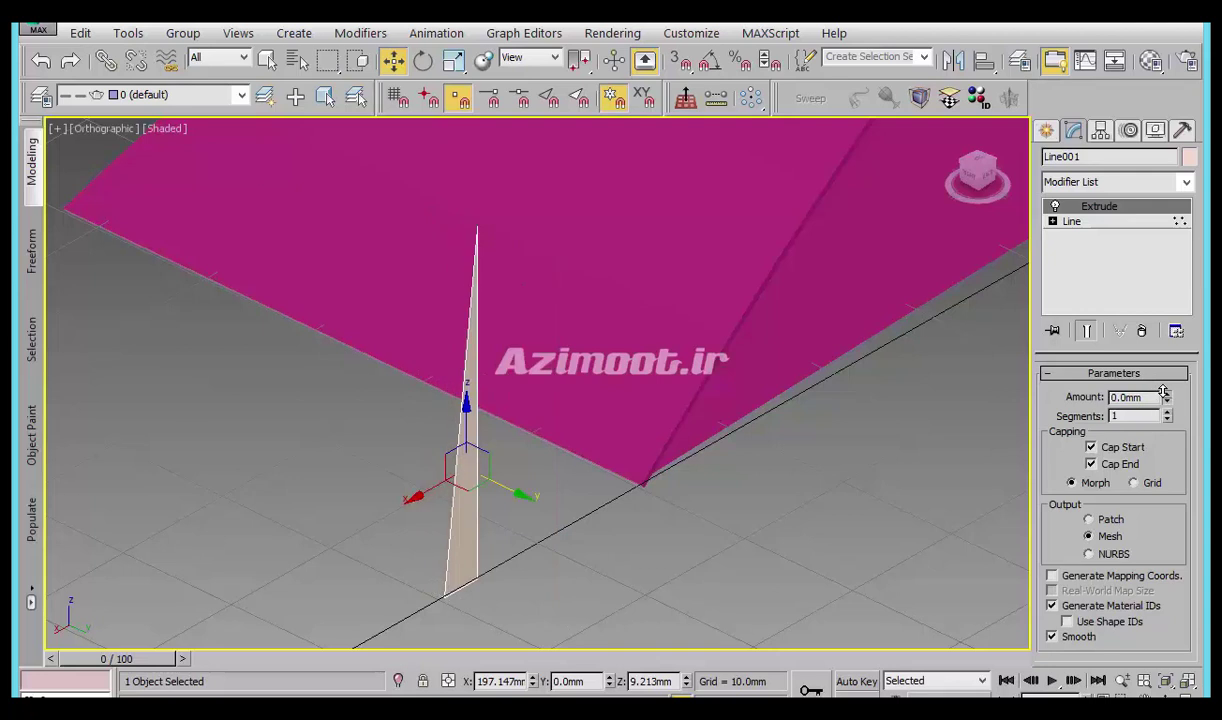
middle_drag(580, 466, 722, 471)
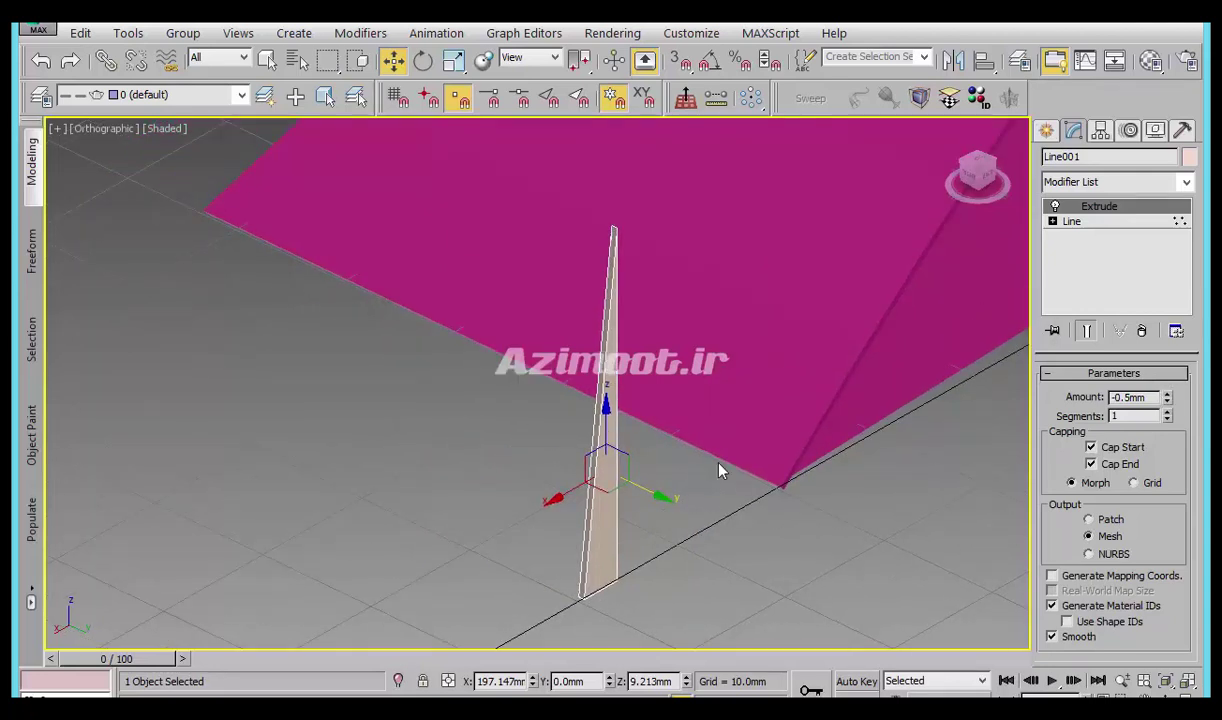
Shift-drag the pole blade to make an offset copy, Line002.
click(1045, 130)
middle_drag(643, 489, 703, 514)
shift+drag(703, 514, 688, 509)
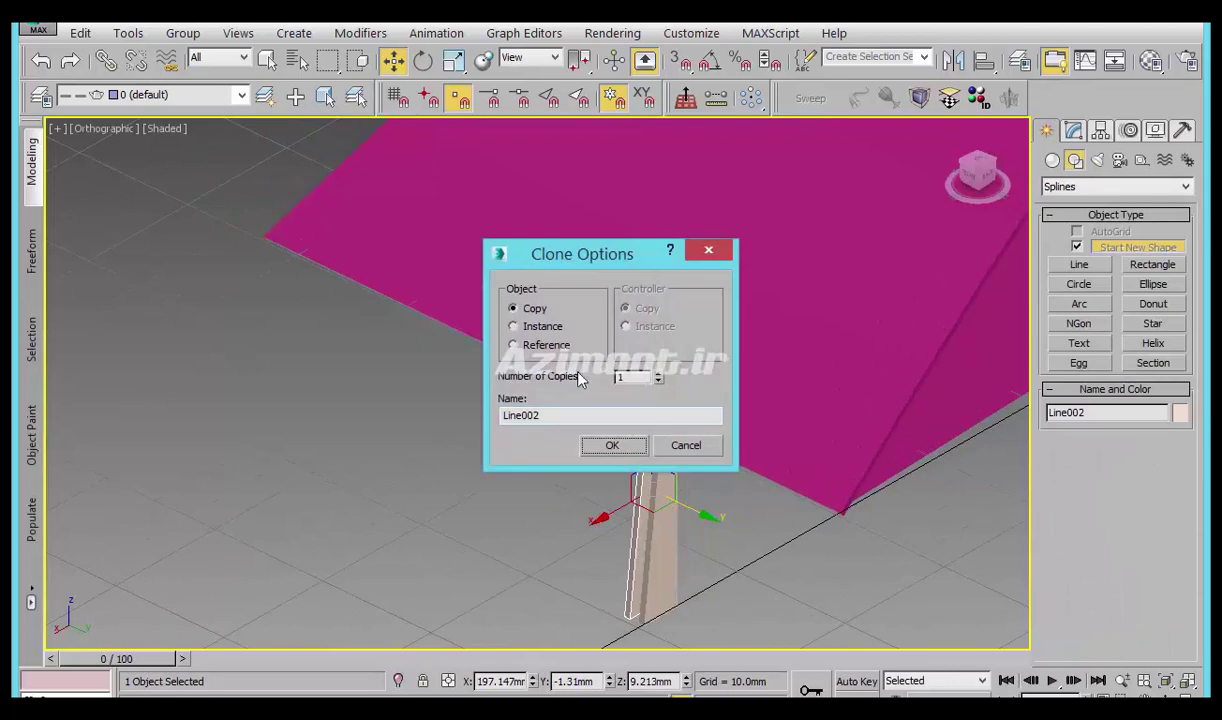
click(617, 446)
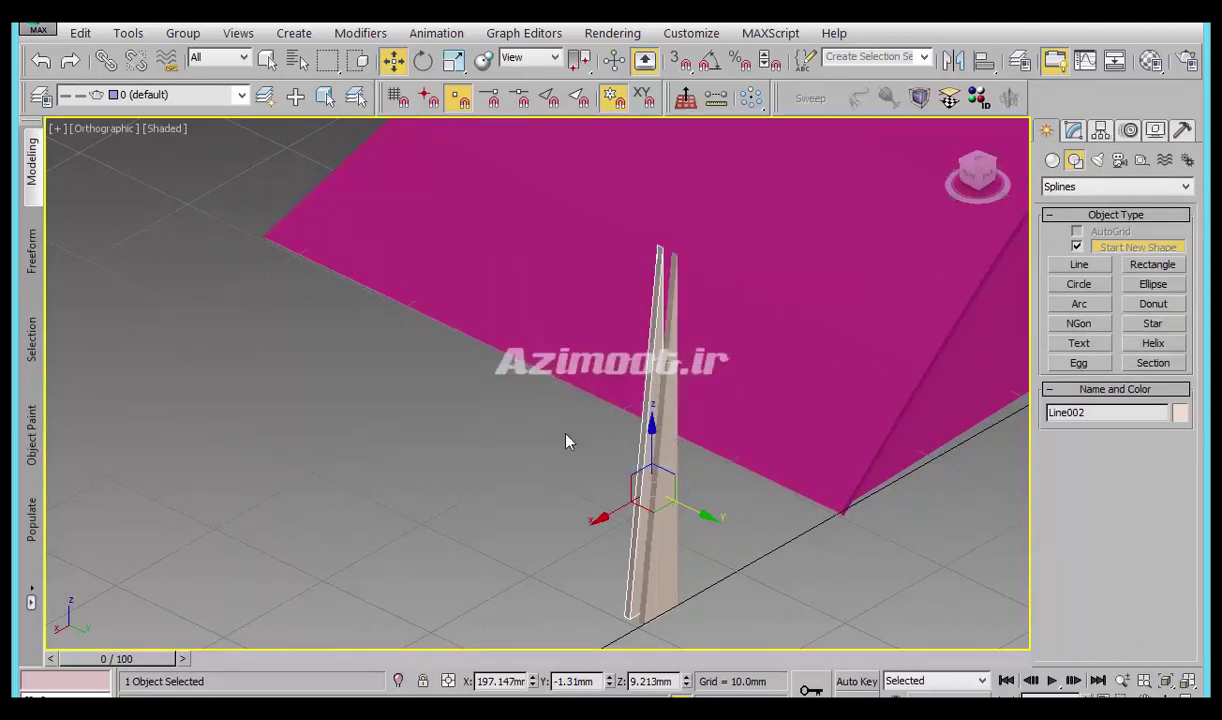
middle_drag(723, 477, 617, 433)
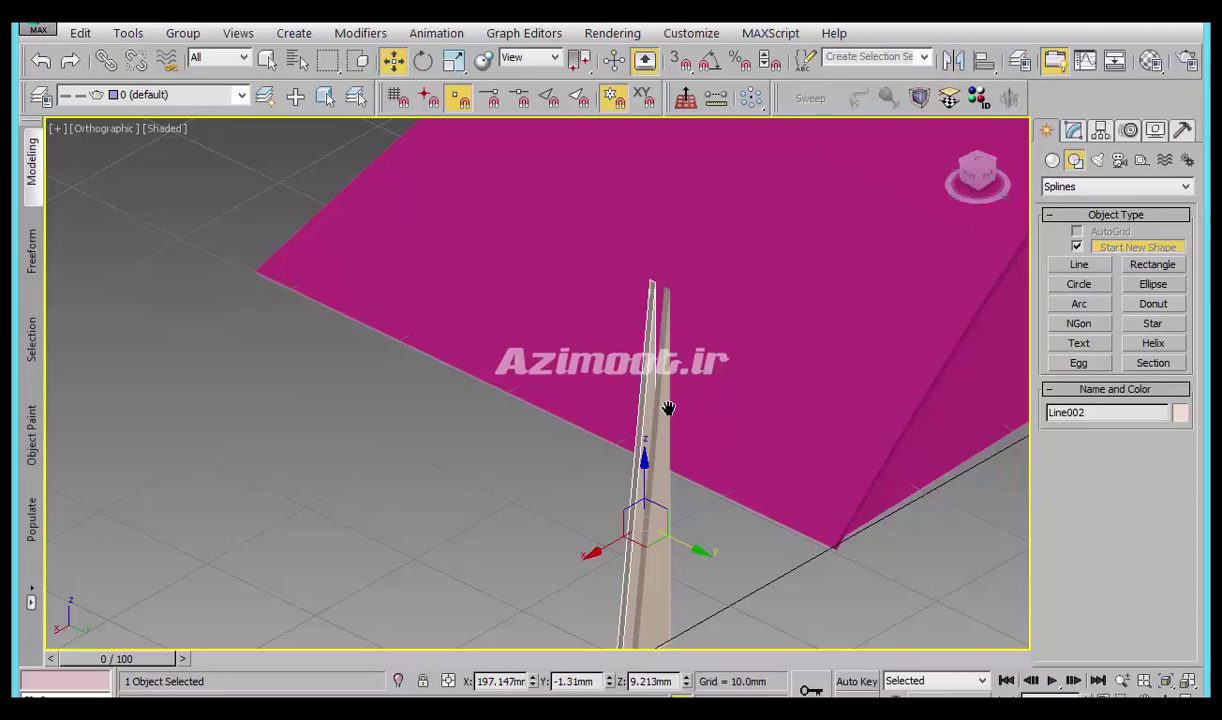
key(t)
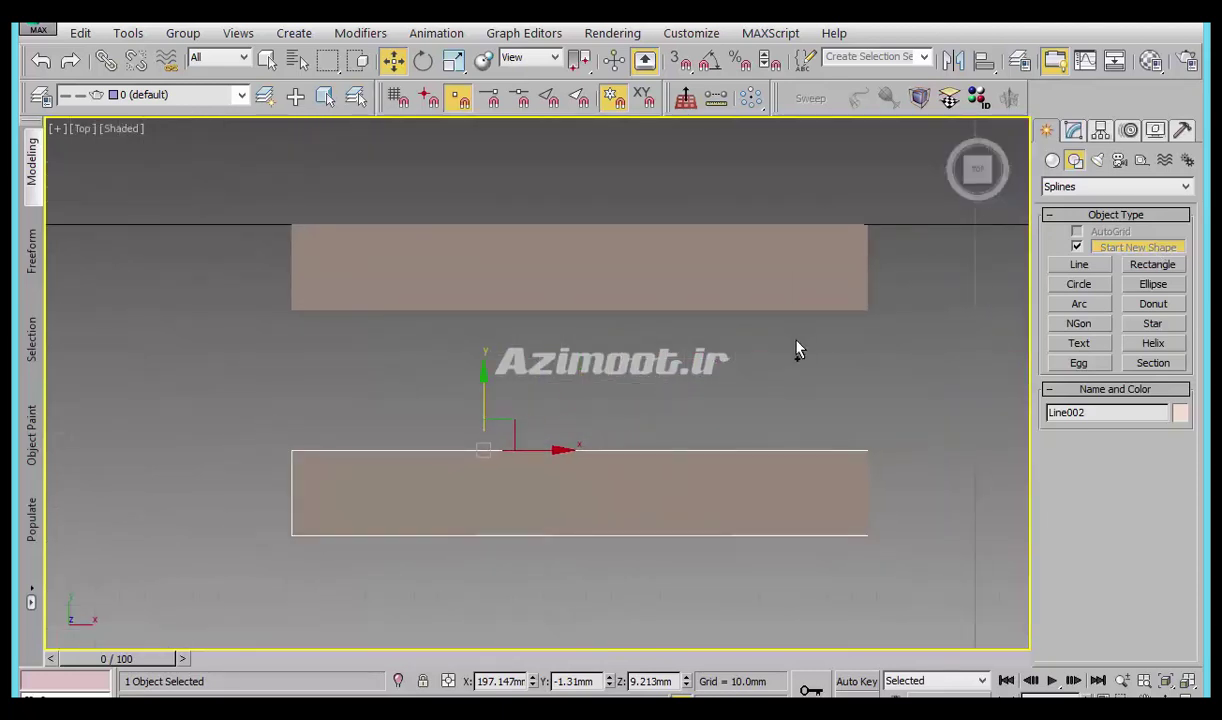
Create a small sphere of about 1.4mm radius between the slabs in Top view.
right_click(692, 420)
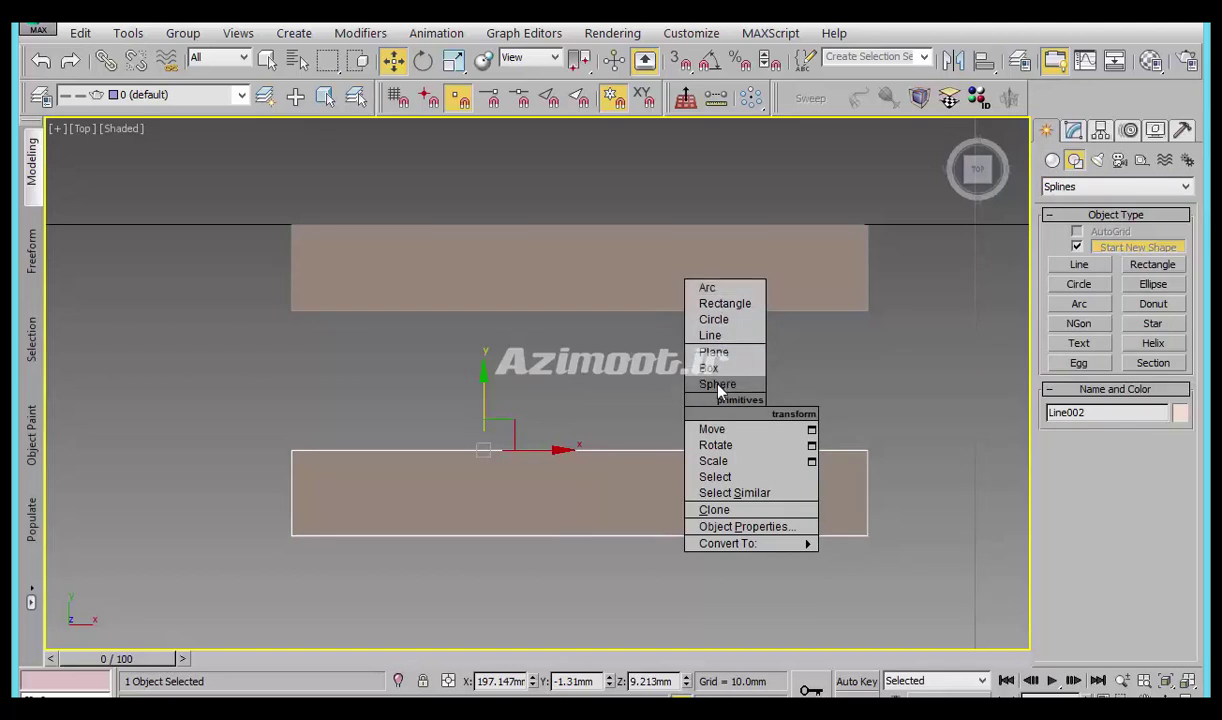
click(719, 389)
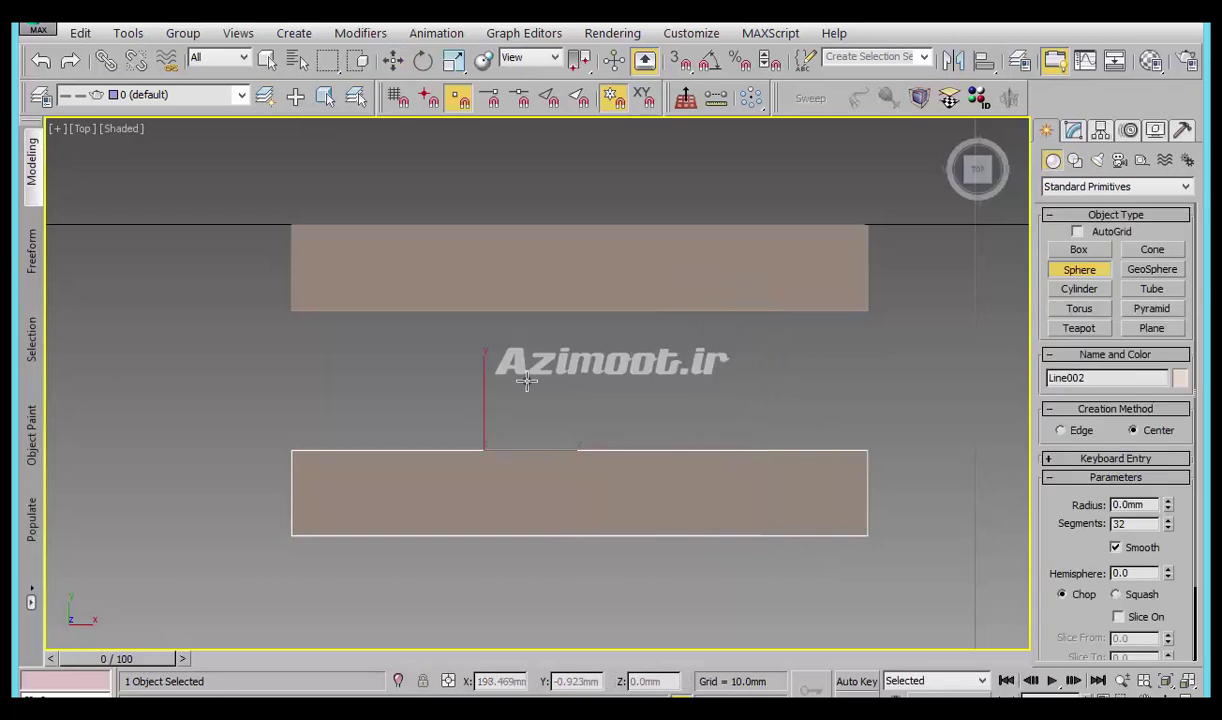
mouse_move(551, 415)
middle_down()
mouse_move(481, 488)
mouse_move(505, 395)
middle_up()
mouse_move(496, 383)
mouse_down()
mouse_move(576, 579)
mouse_move(611, 609)
mouse_up()
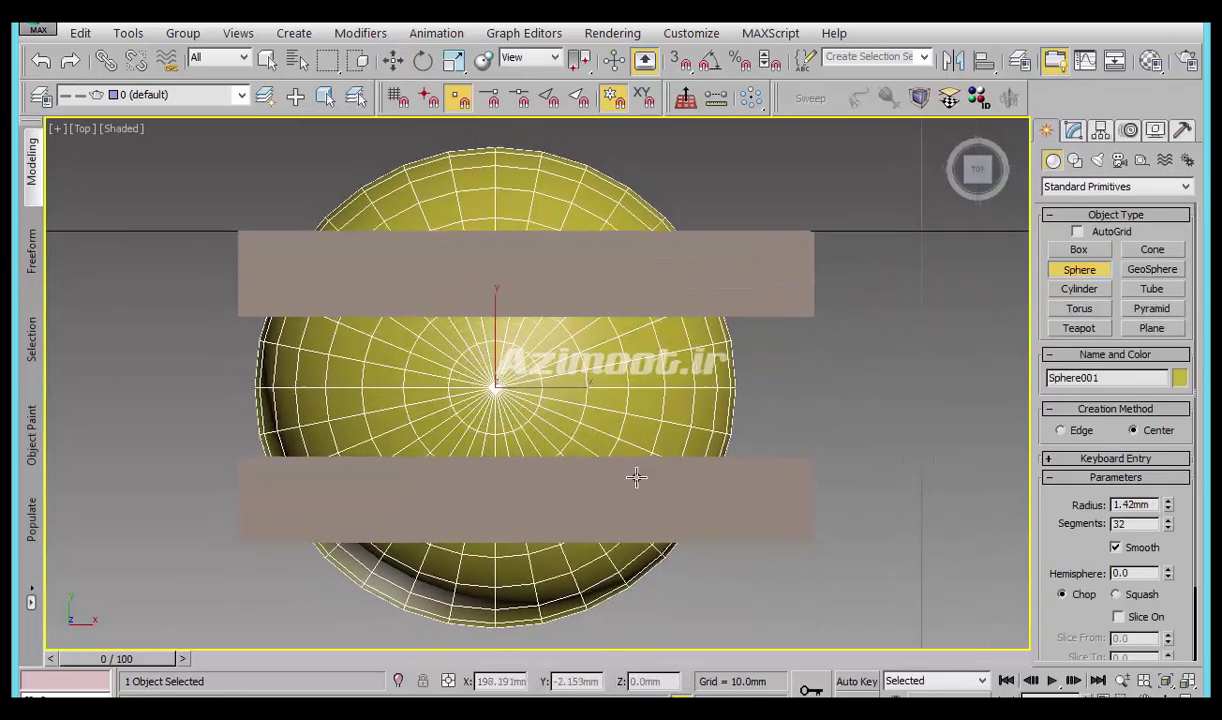
Raise the sphere in Left view up to the top of the pole.
key(w)
scroll(586, 418, up, 3)
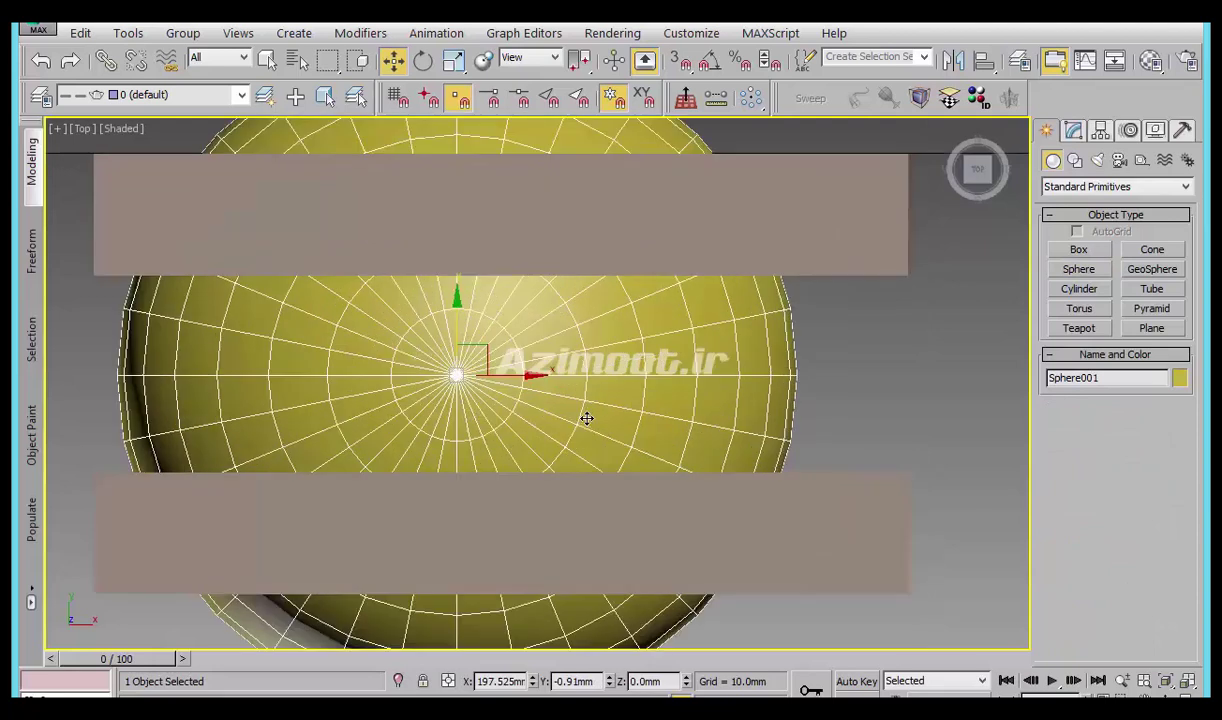
key(l)
scroll(587, 418, down, 3)
scroll(462, 425, down, 2)
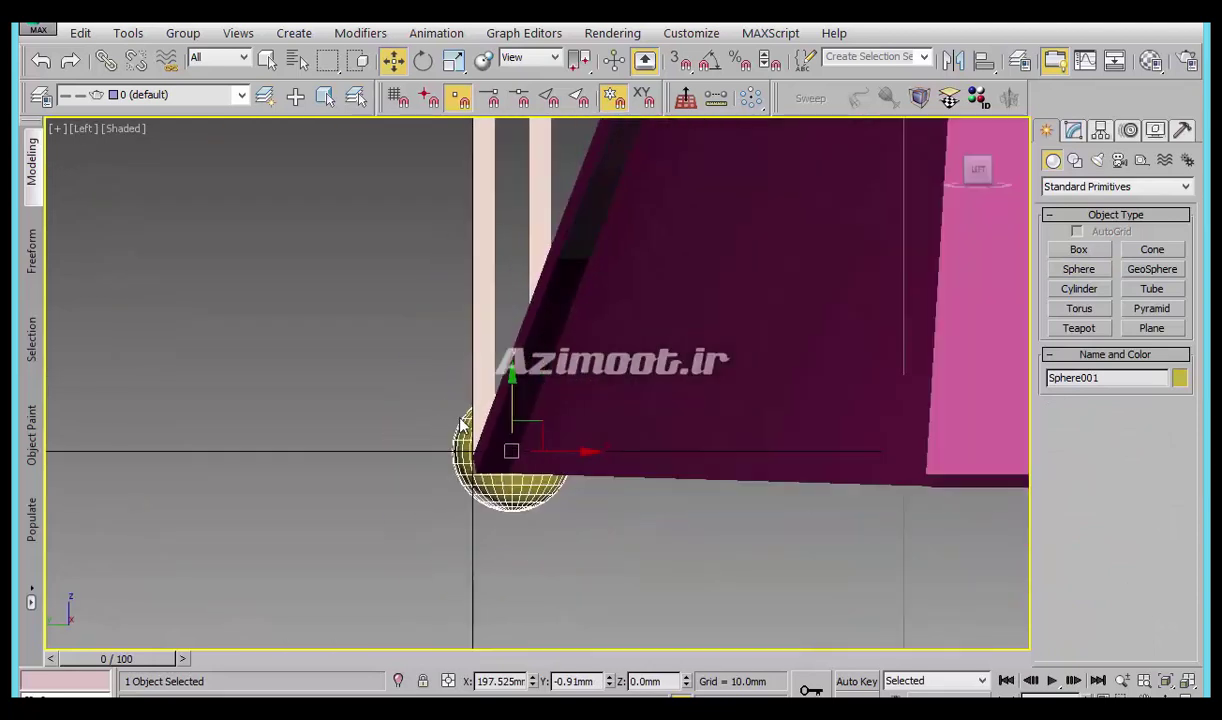
scroll(462, 425, down, 2)
middle_drag(470, 430, 600, 540)
mouse_move(572, 530)
mouse_down()
mouse_move(612, 45)
mouse_move(612, 120)
mouse_up()
middle_drag(612, 120, 600, 407)
mouse_move(571, 412)
mouse_down()
mouse_move(571, 305)
mouse_move(571, 347)
mouse_up()
mouse_move(710, 497)
alt+middle_down()
mouse_move(800, 530)
mouse_move(490, 400)
alt+middle_up()
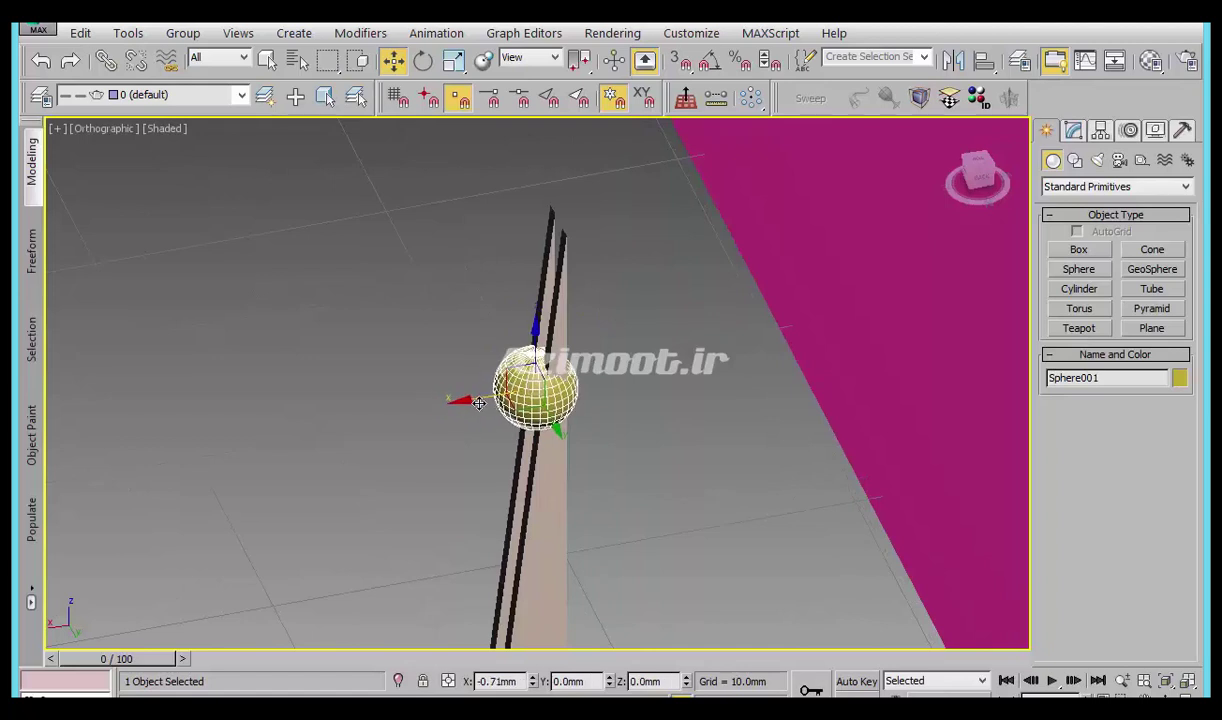
Nudge the sphere sideways onto the pole at Z 21.45mm and orbit to check.
scroll(471, 463, up, 3)
scroll(471, 463, up, 2)
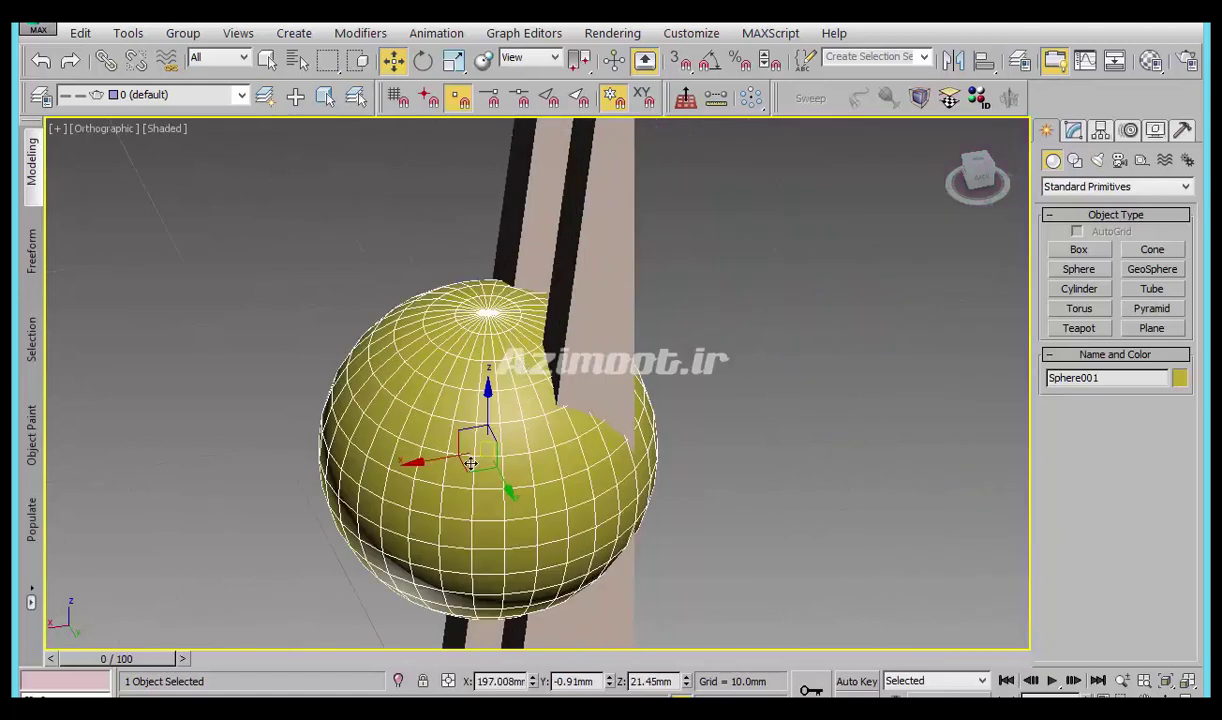
drag(471, 463, 489, 459)
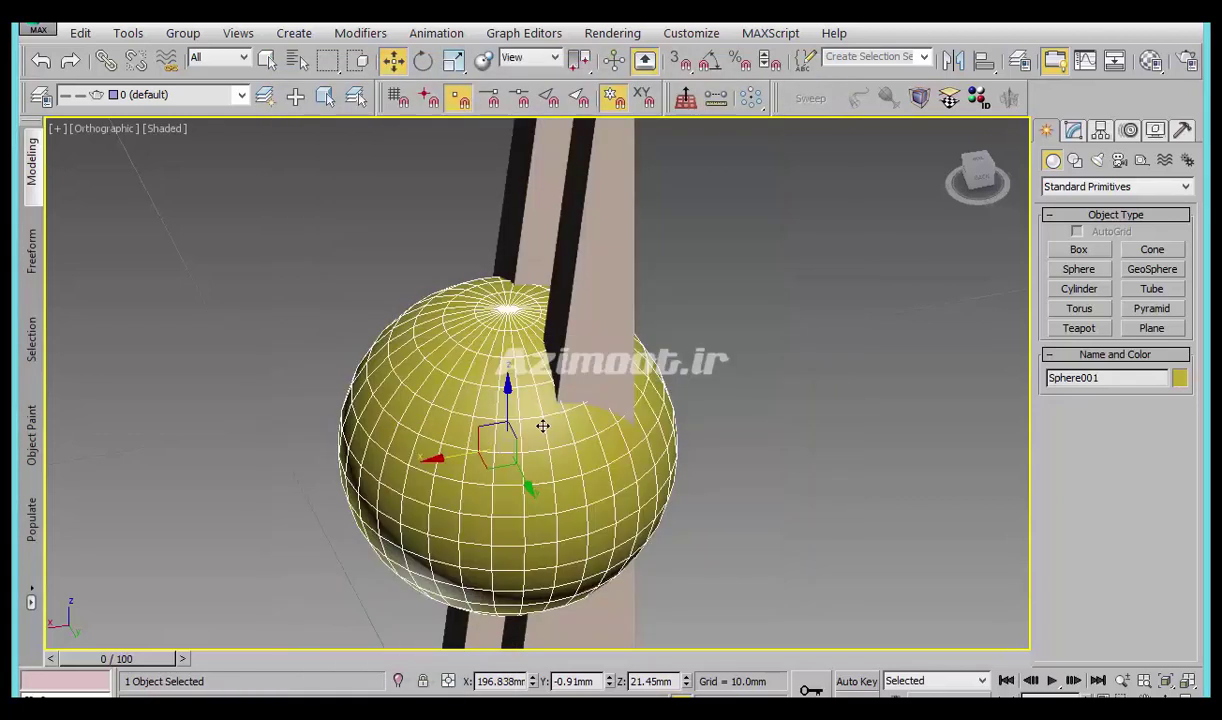
alt+middle_drag(542, 426, 393, 438)
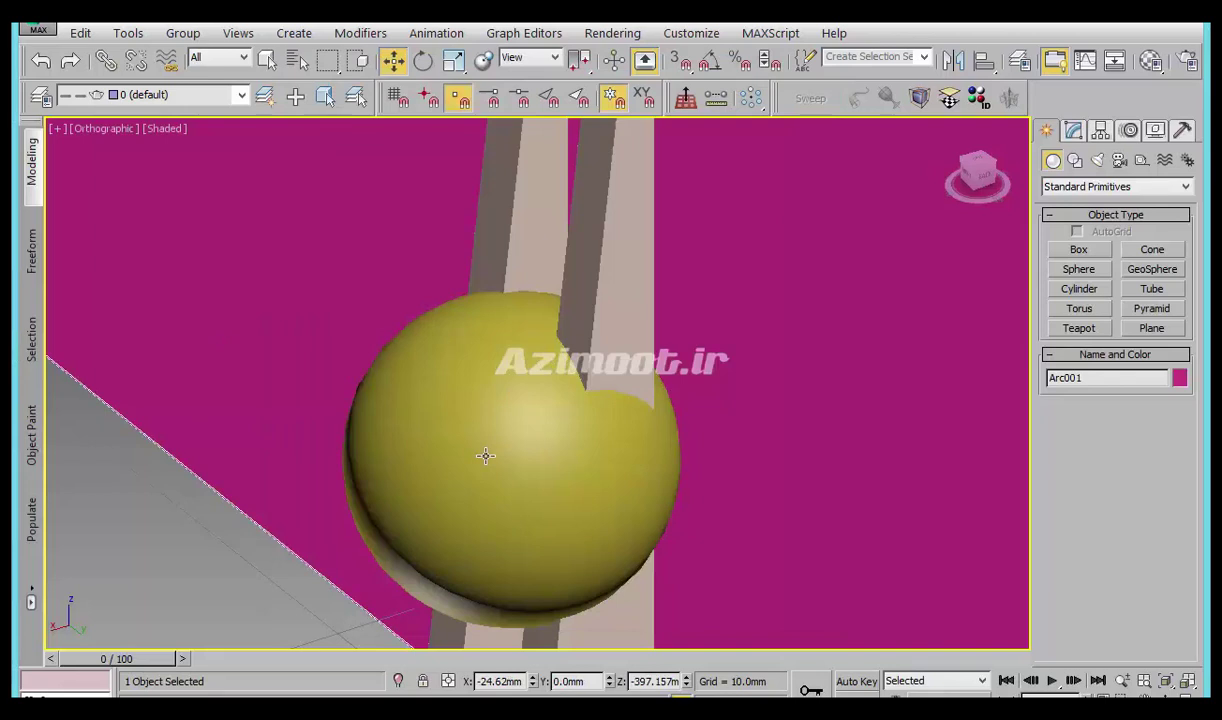
Convert the sphere to Editable Poly and clear its smoothing groups.
click(579, 519)
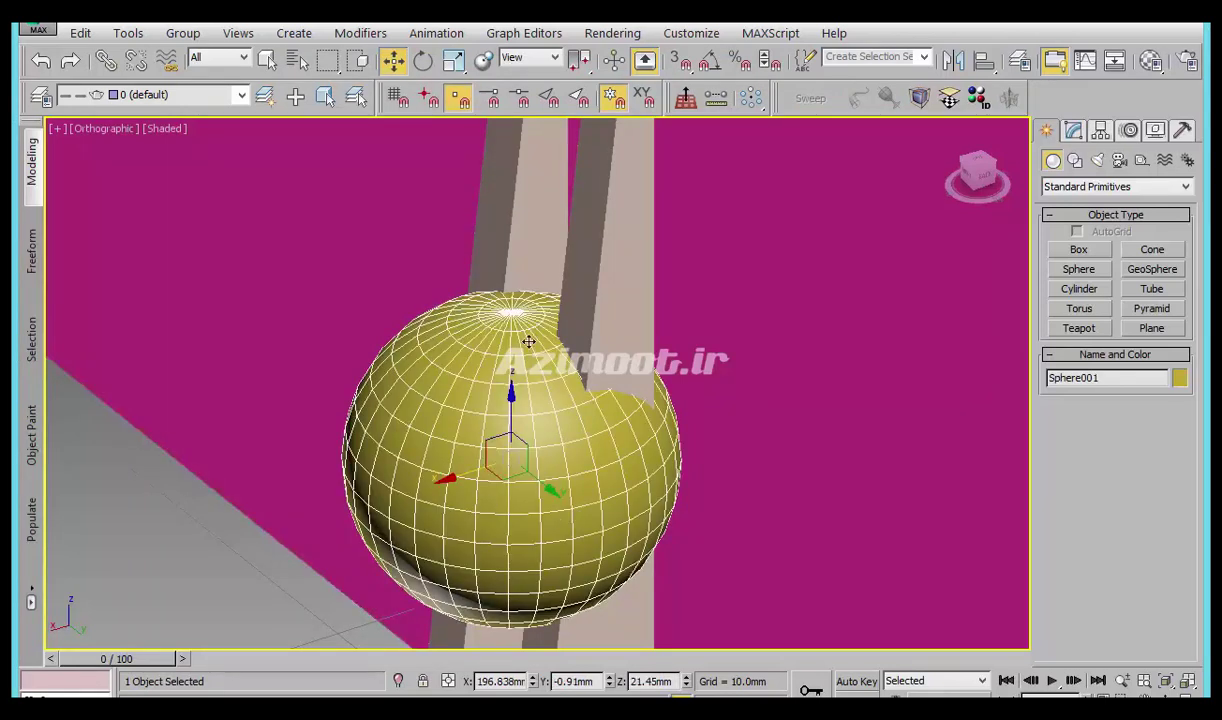
click(1074, 133)
right_click(550, 432)
mouse_move(591, 634)
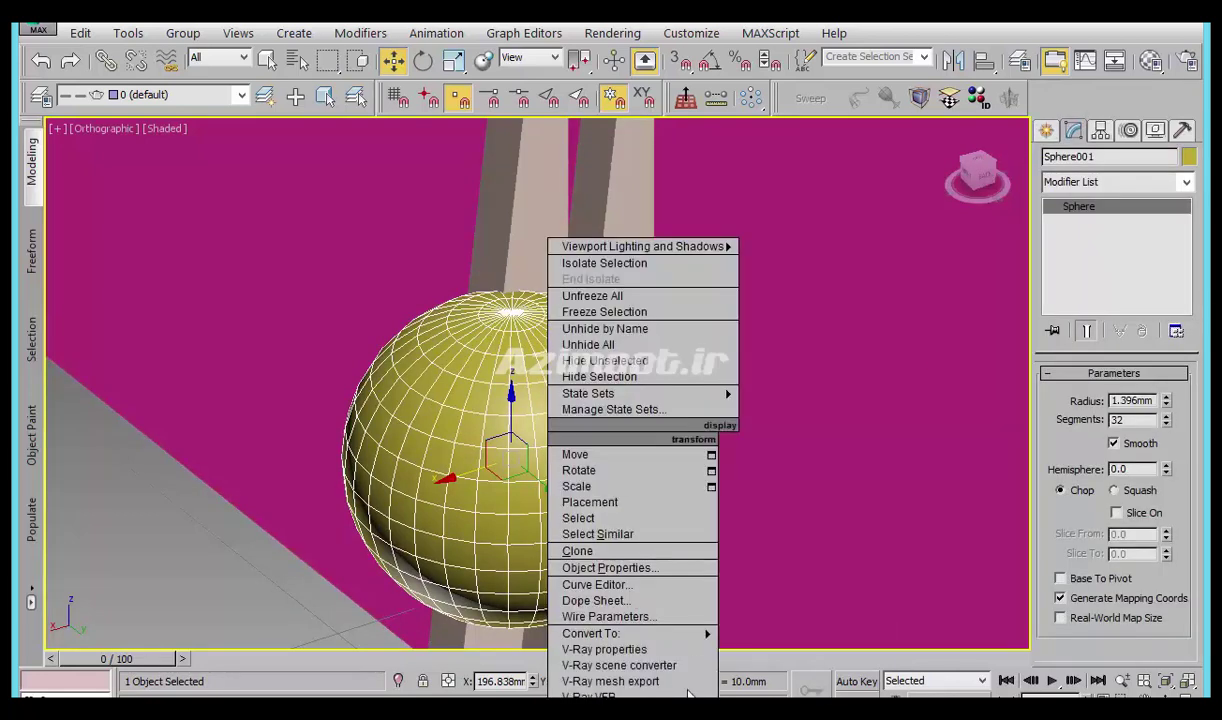
click(754, 650)
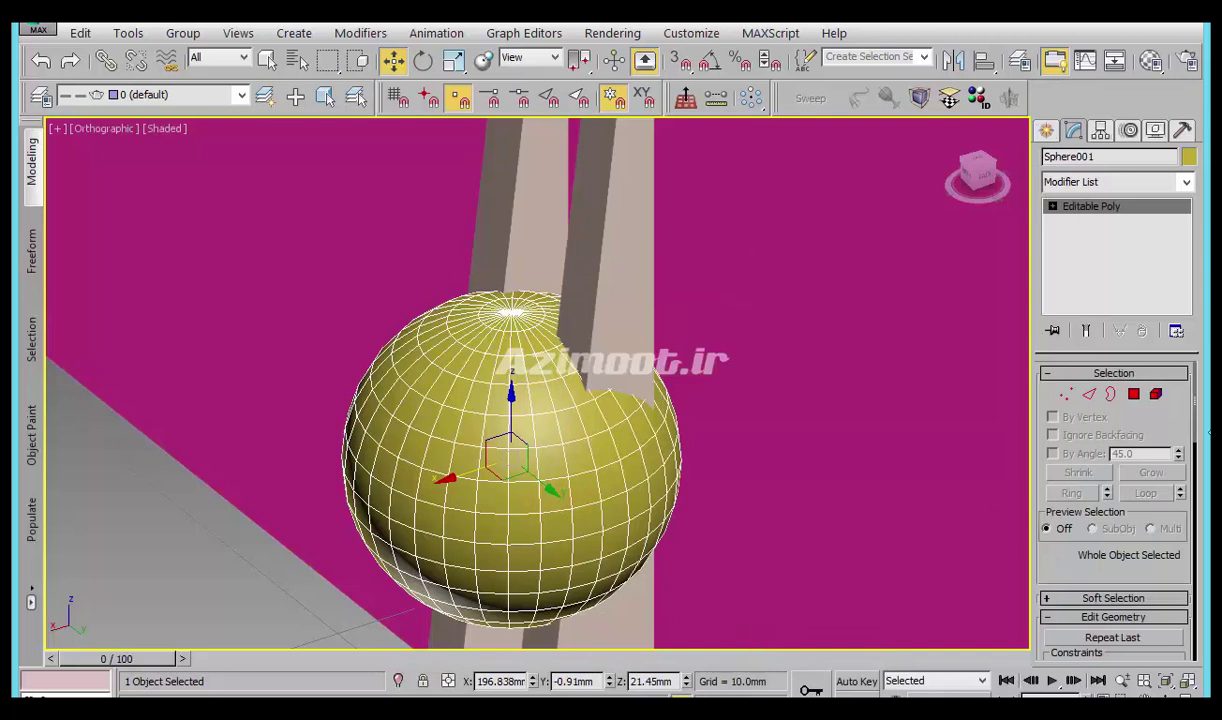
click(1156, 394)
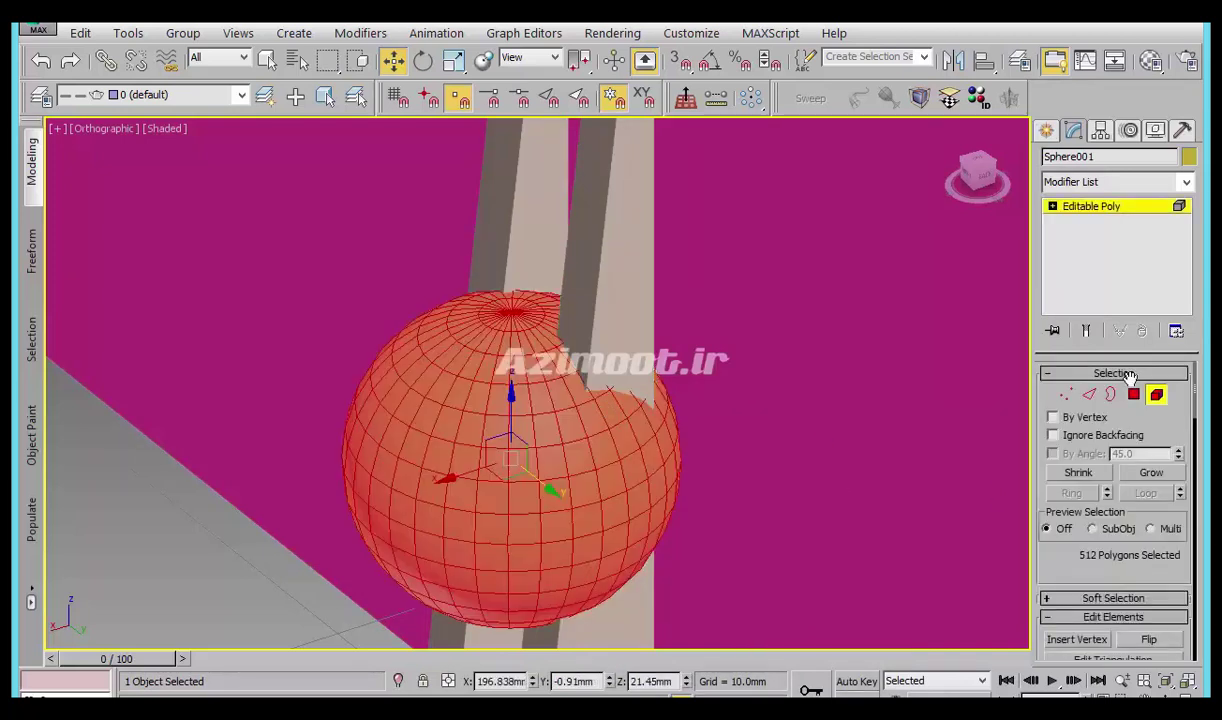
click(1128, 374)
click(1118, 411)
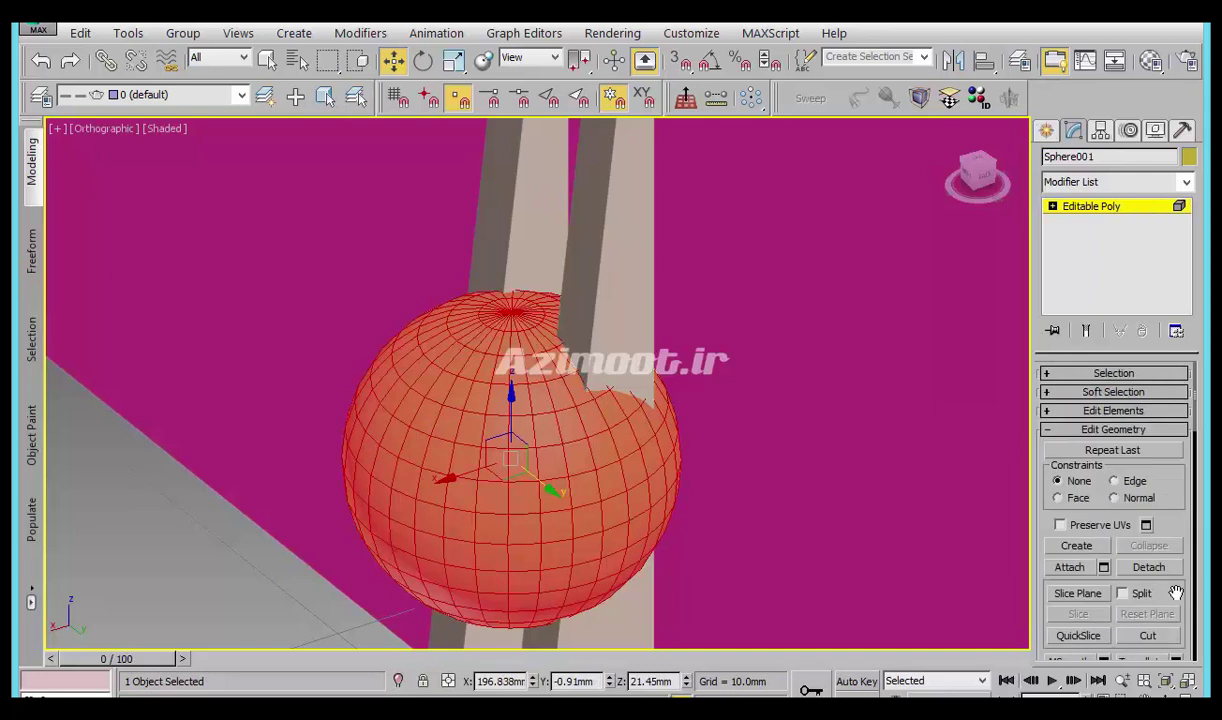
click(1150, 433)
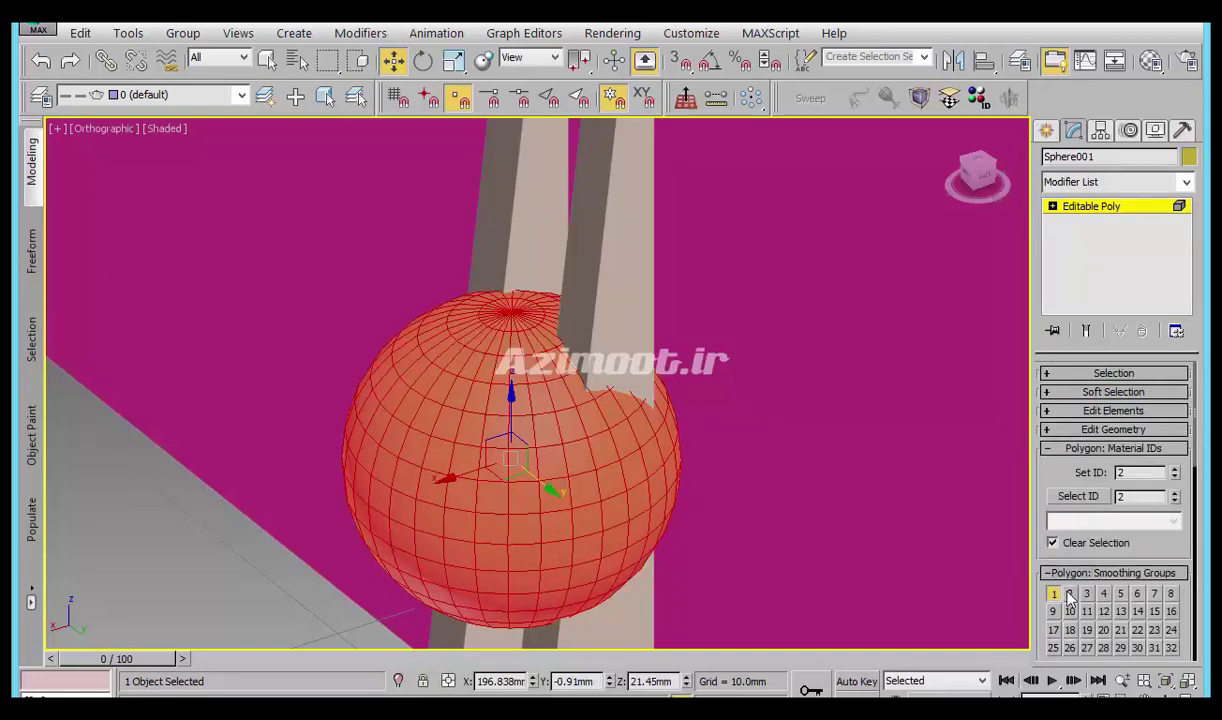
scroll(1080, 536, down, 3)
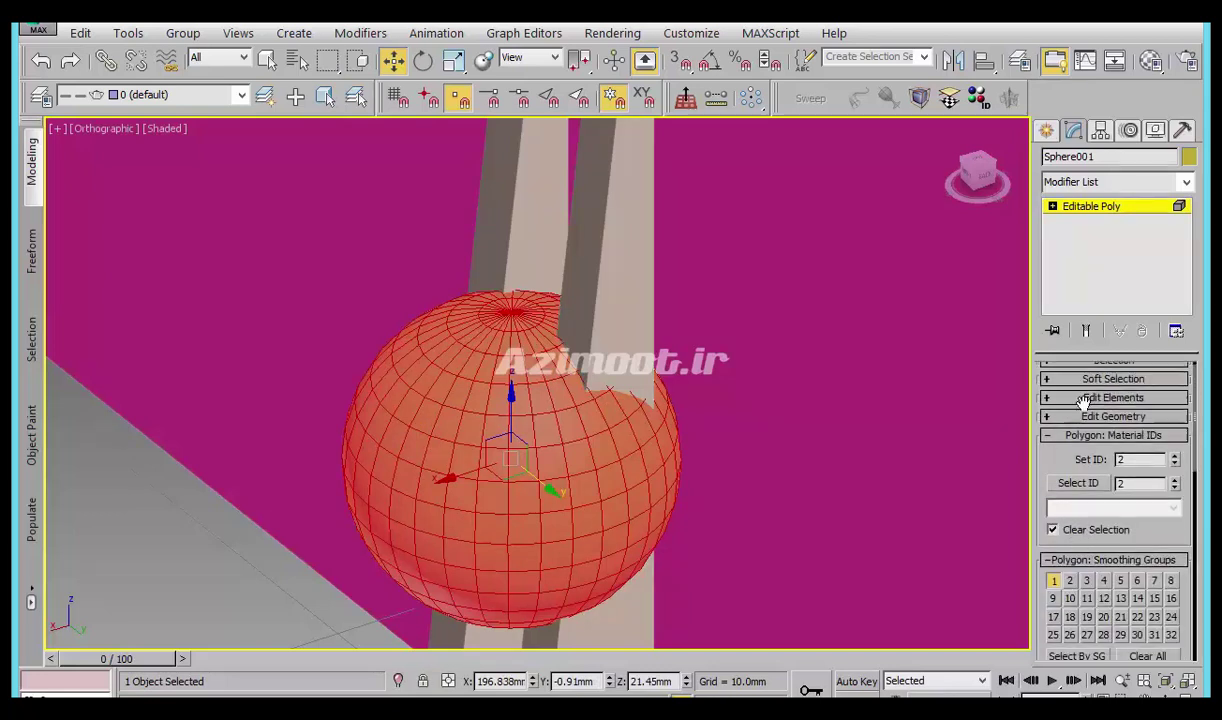
click(1147, 505)
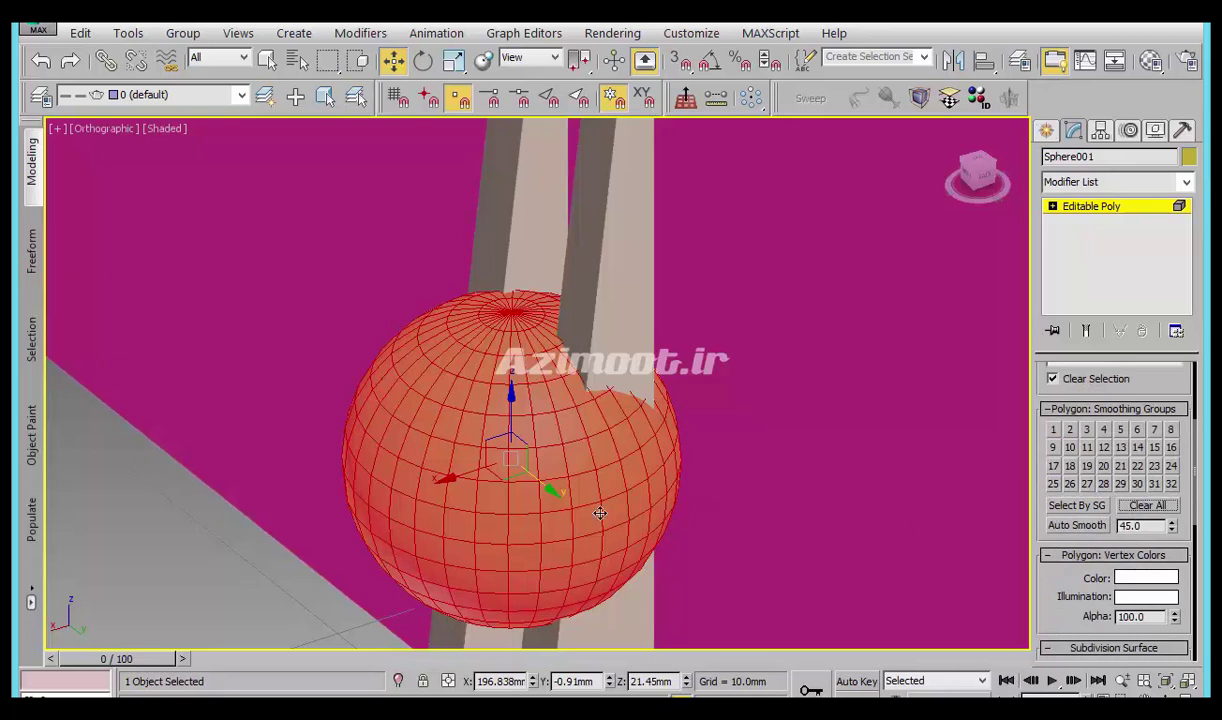
click(1047, 134)
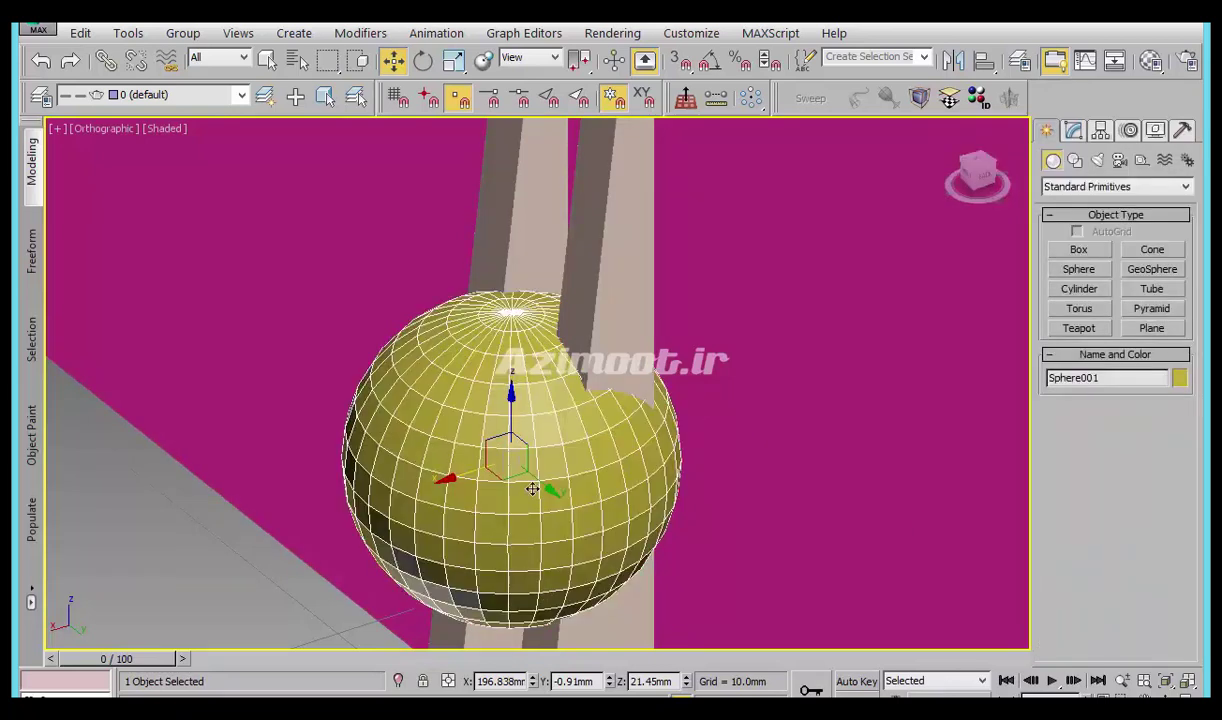
click(720, 535)
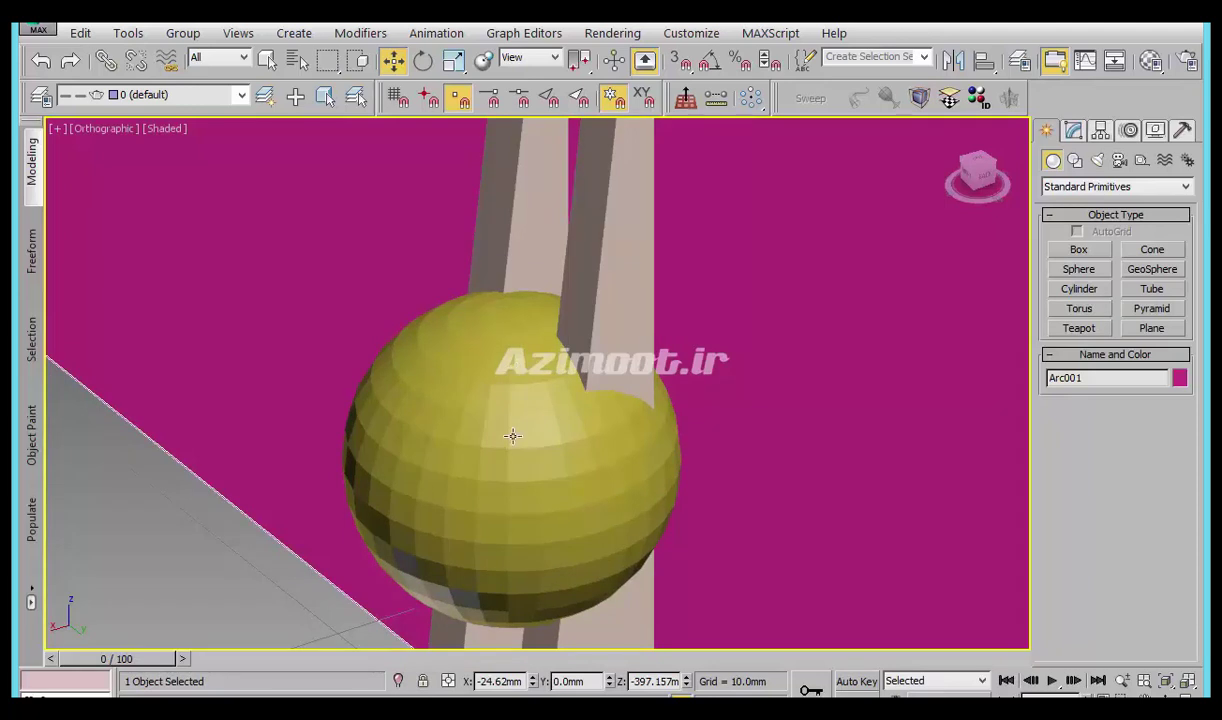
Undo back to the Sphere primitive and uncheck Smooth for faceted shading.
click(512, 436)
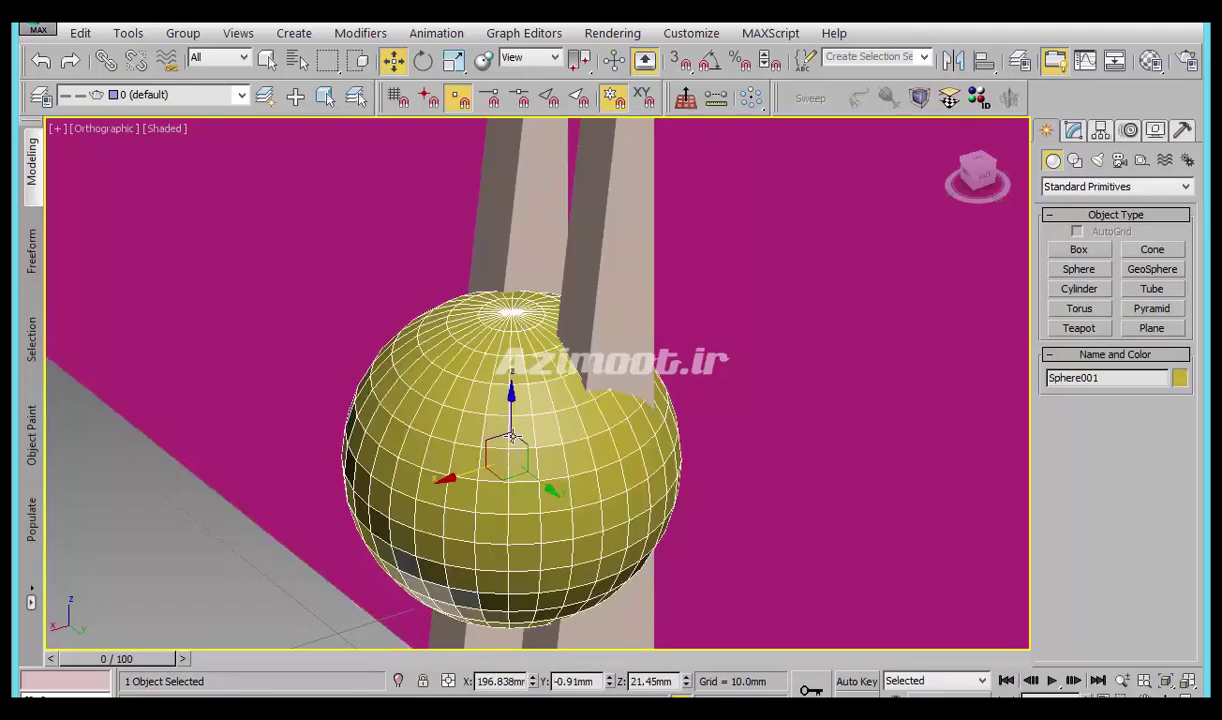
click(1073, 131)
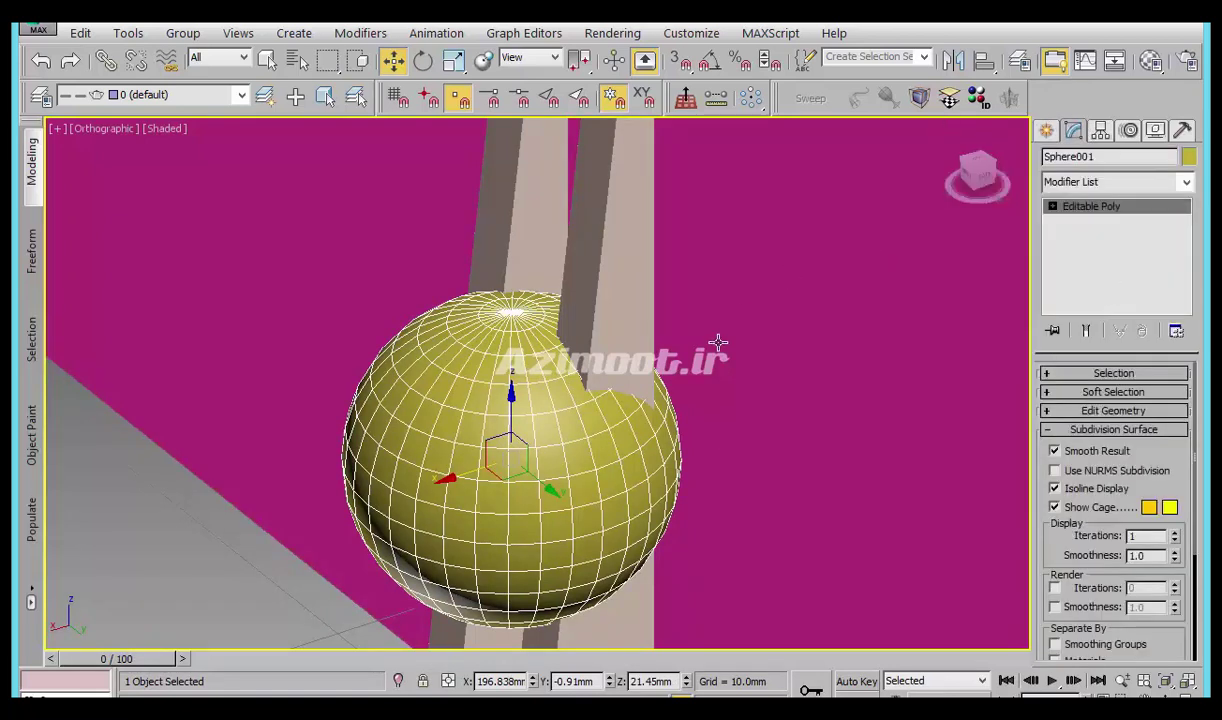
key(ctrl+z)
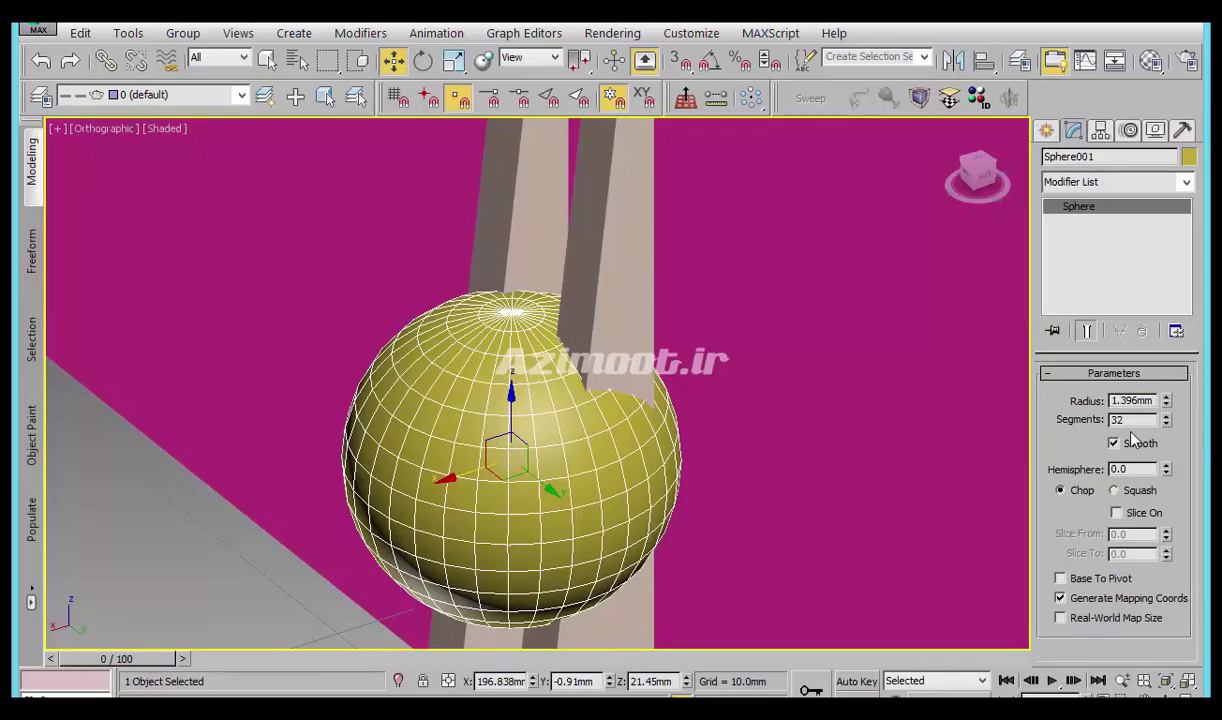
click(1121, 445)
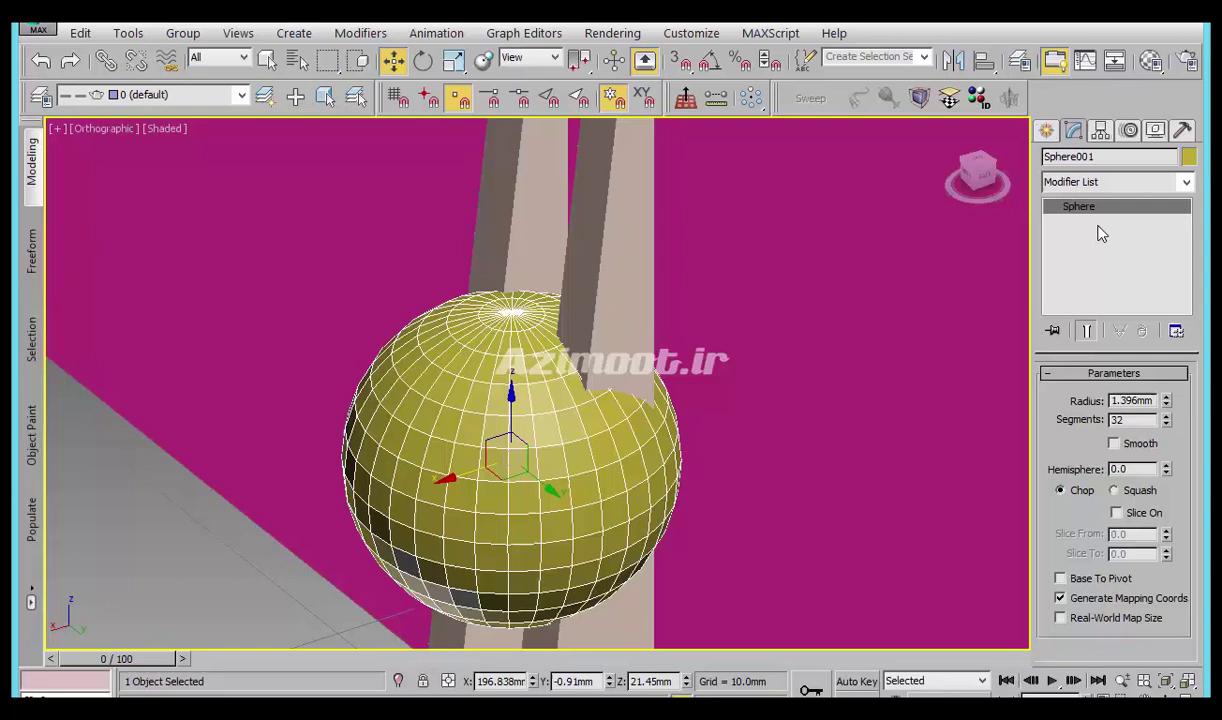
click(1046, 131)
click(611, 548)
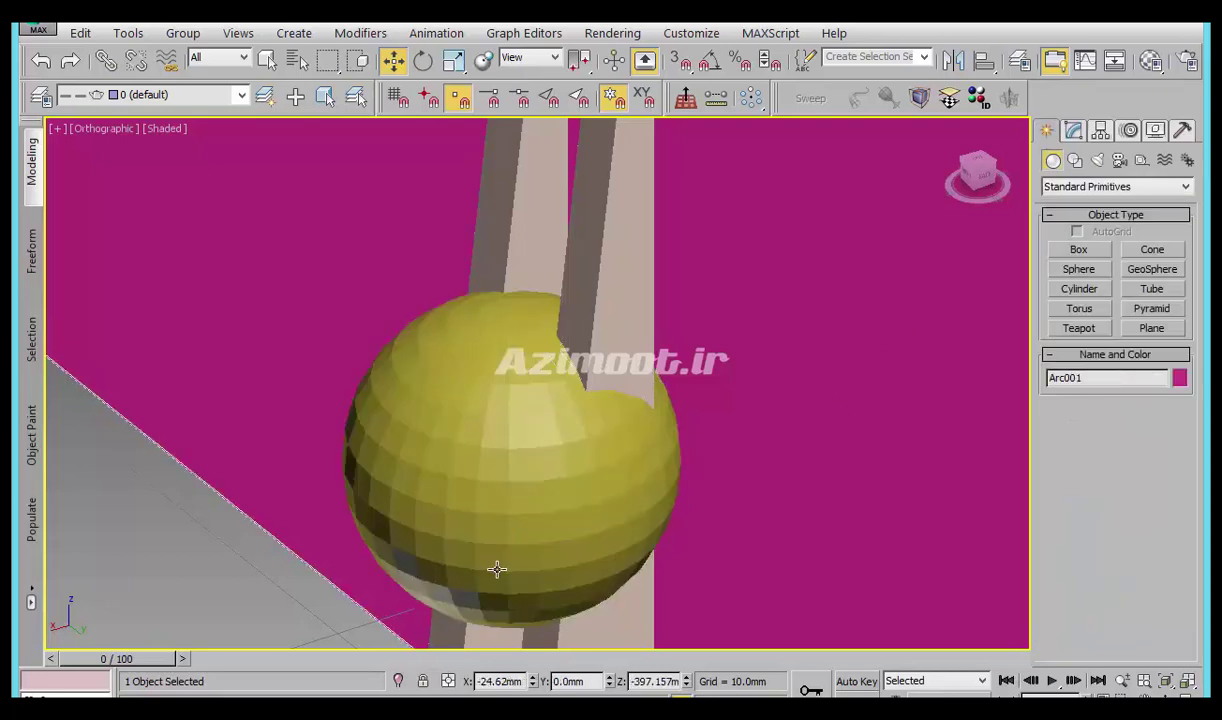
Check the reference and zoom the Front view onto the pole and sphere.
key(alt+Tab)
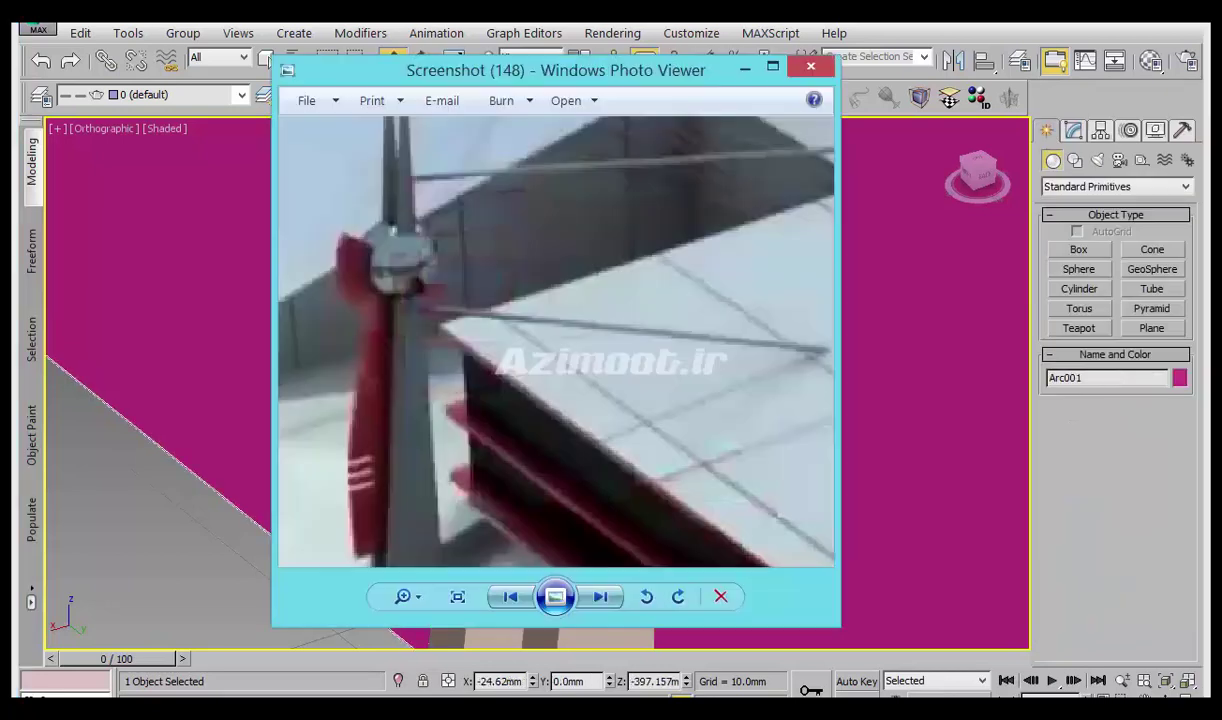
scroll(565, 469, down, 1)
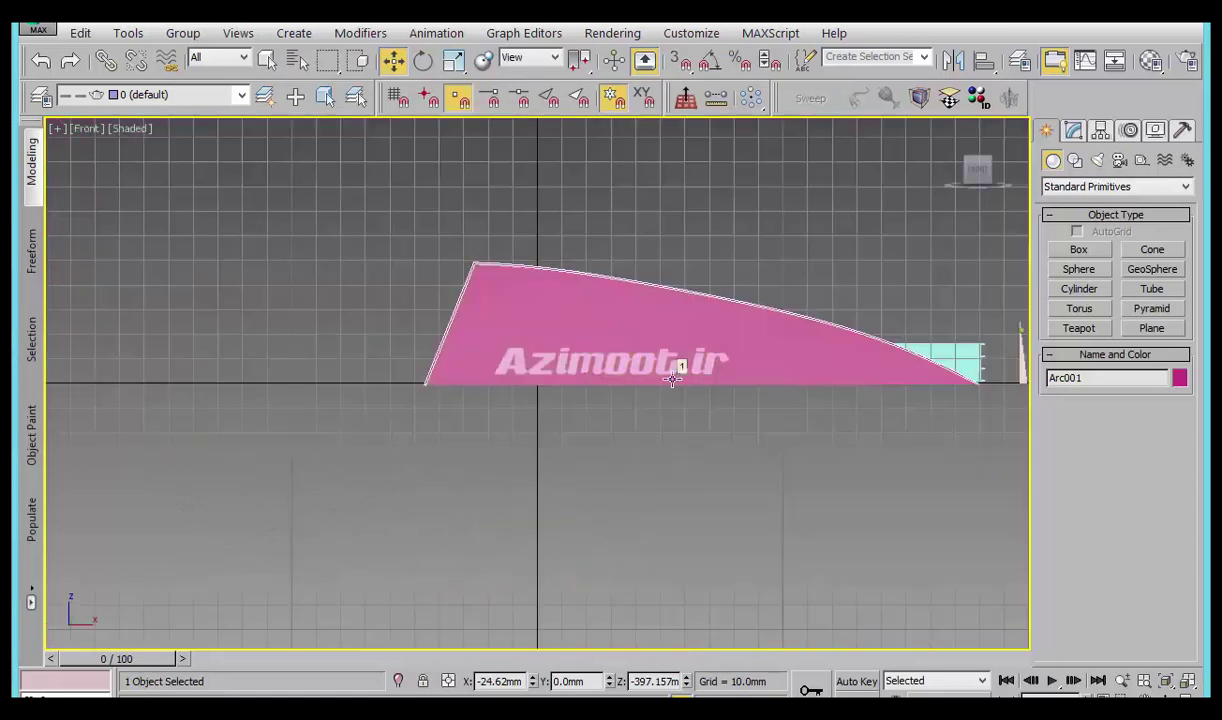
middle_drag(673, 378, 423, 486)
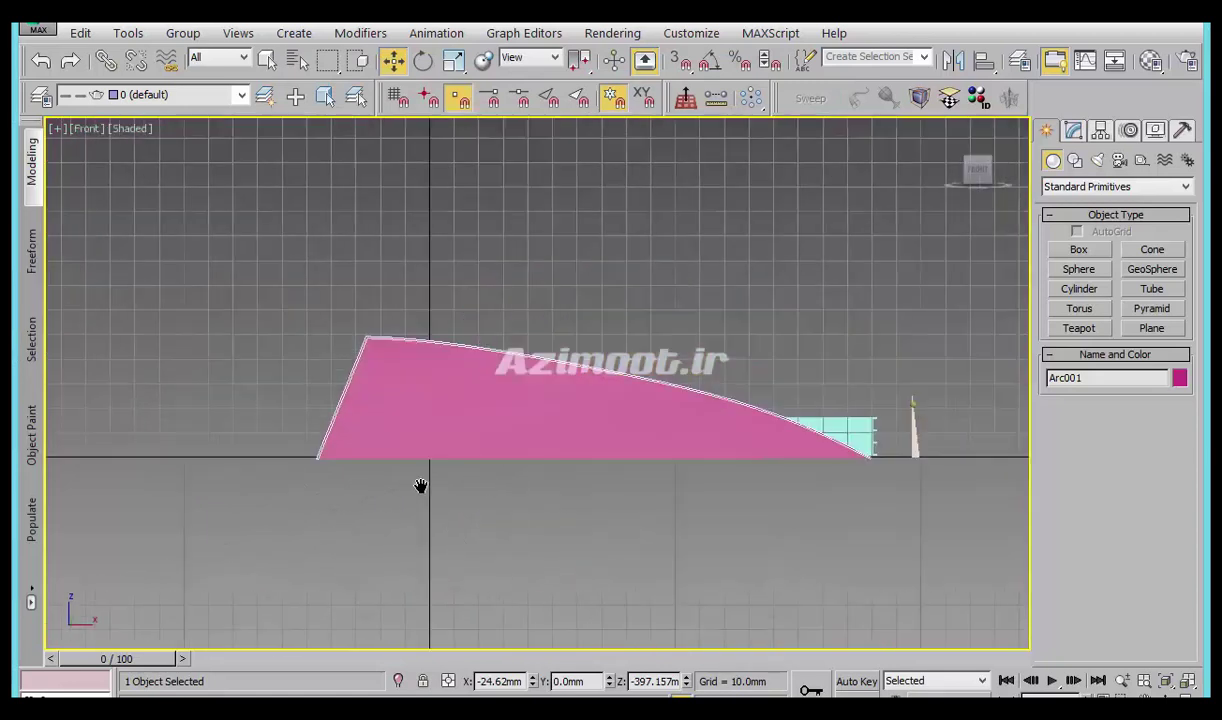
scroll(779, 384, up, 4)
scroll(737, 418, up, 3)
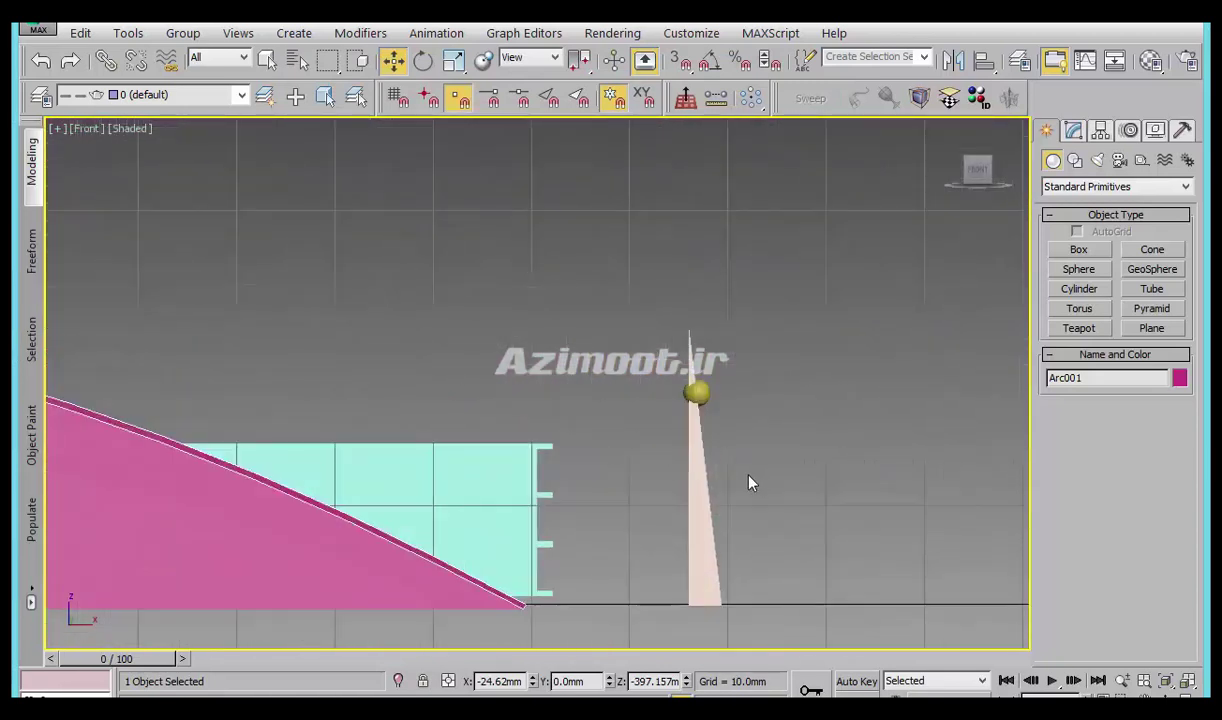
scroll(740, 475, up, 4)
middle_drag(625, 535, 545, 577)
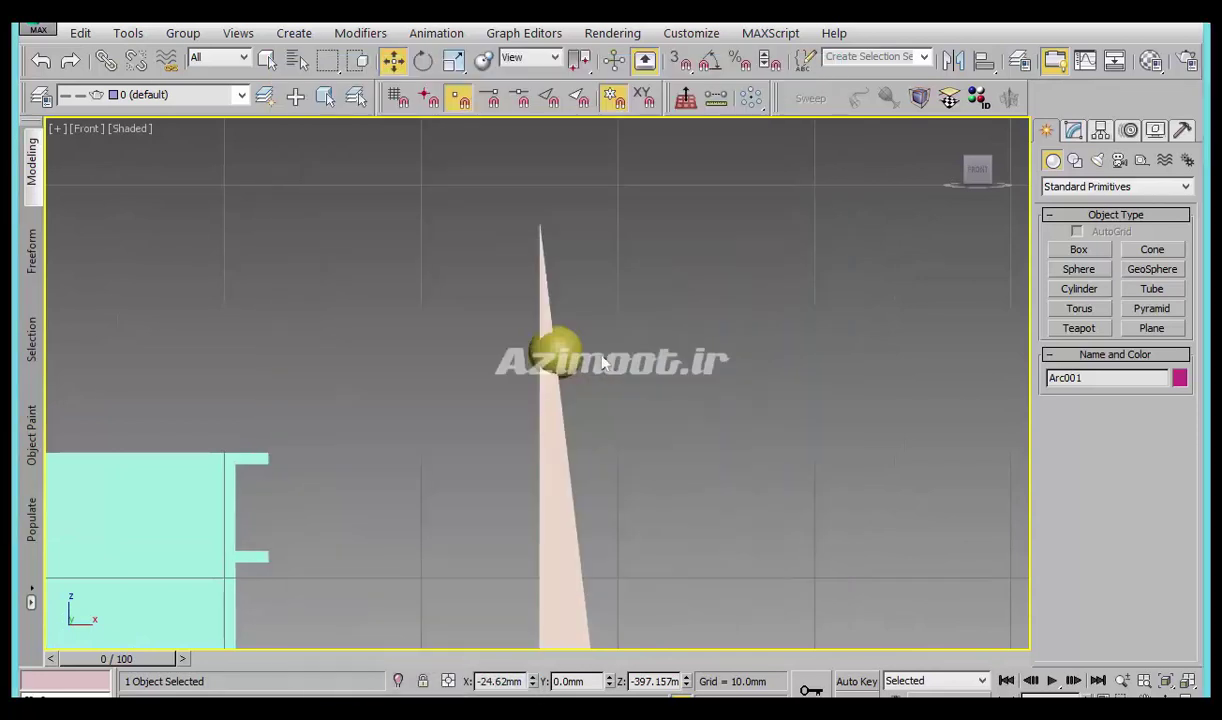
Move Sphere001 down the pole to Z 19.124mm.
click(554, 355)
scroll(560, 360, down, 1)
click(612, 372)
click(576, 358)
drag(558, 307, 560, 372)
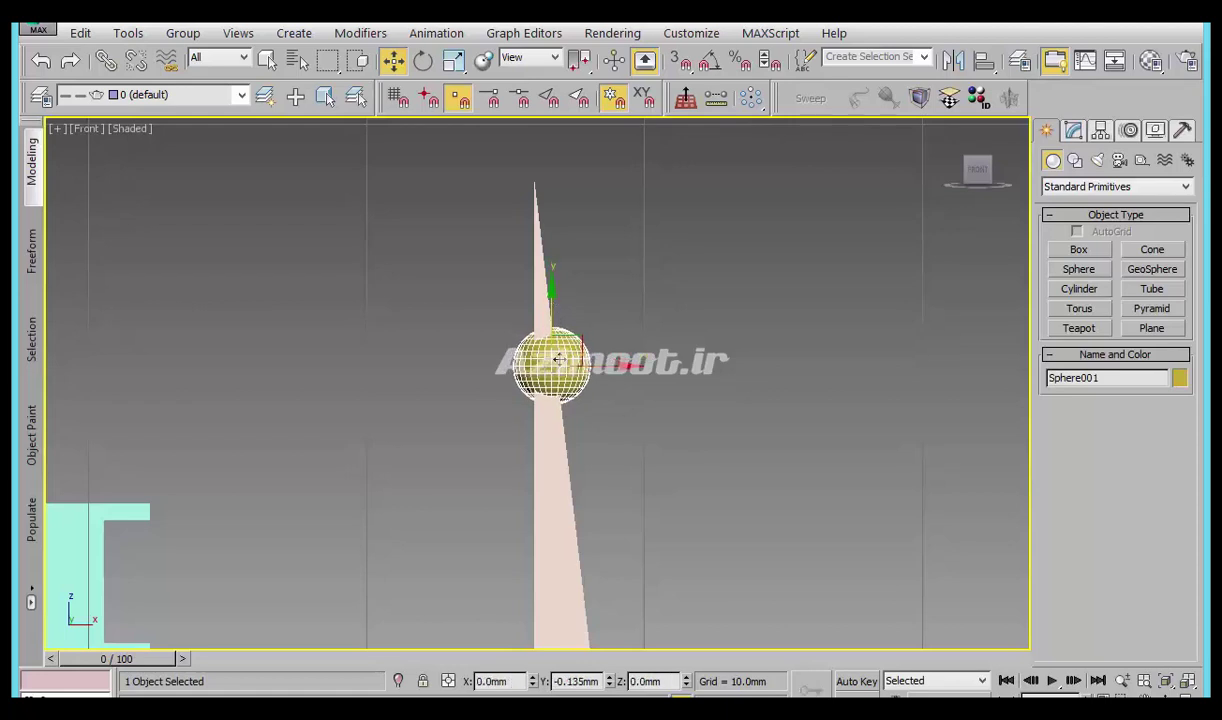
mouse_move(604, 472)
middle_down()
mouse_move(610, 317)
mouse_move(590, 373)
middle_up()
scroll(610, 317, down, 2)
Start the Line tool, then return to Move and pan around the sphere.
click(1076, 163)
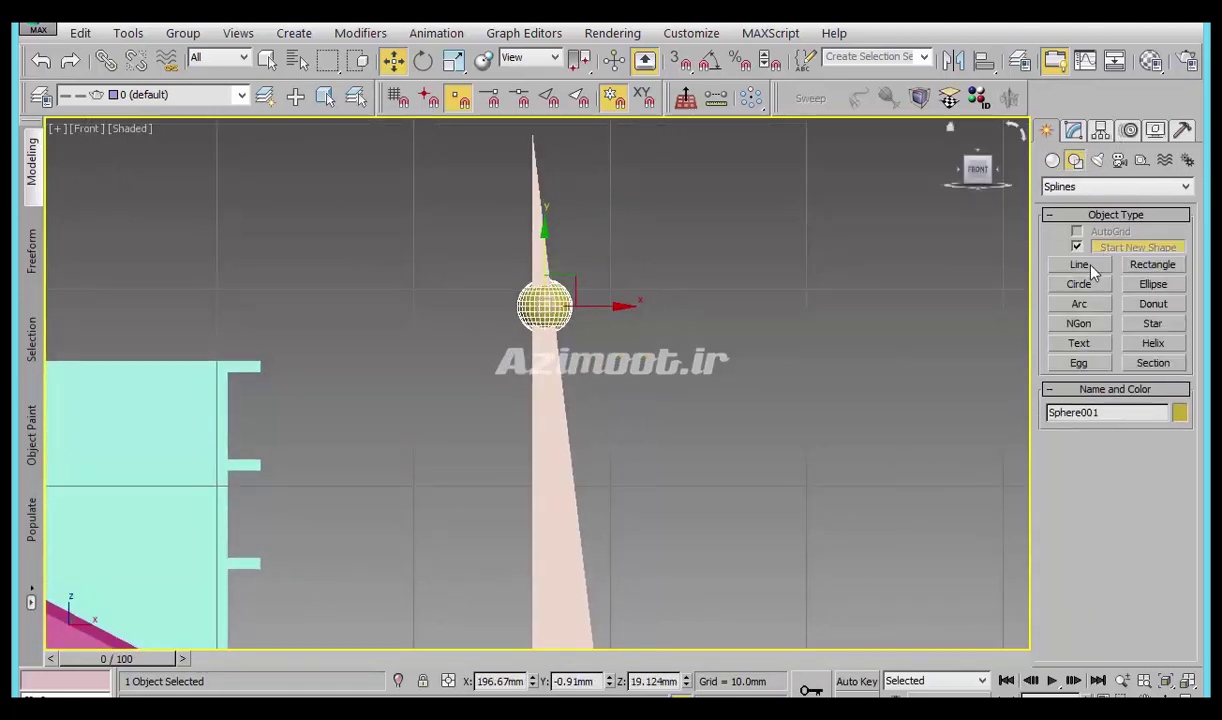
click(1080, 265)
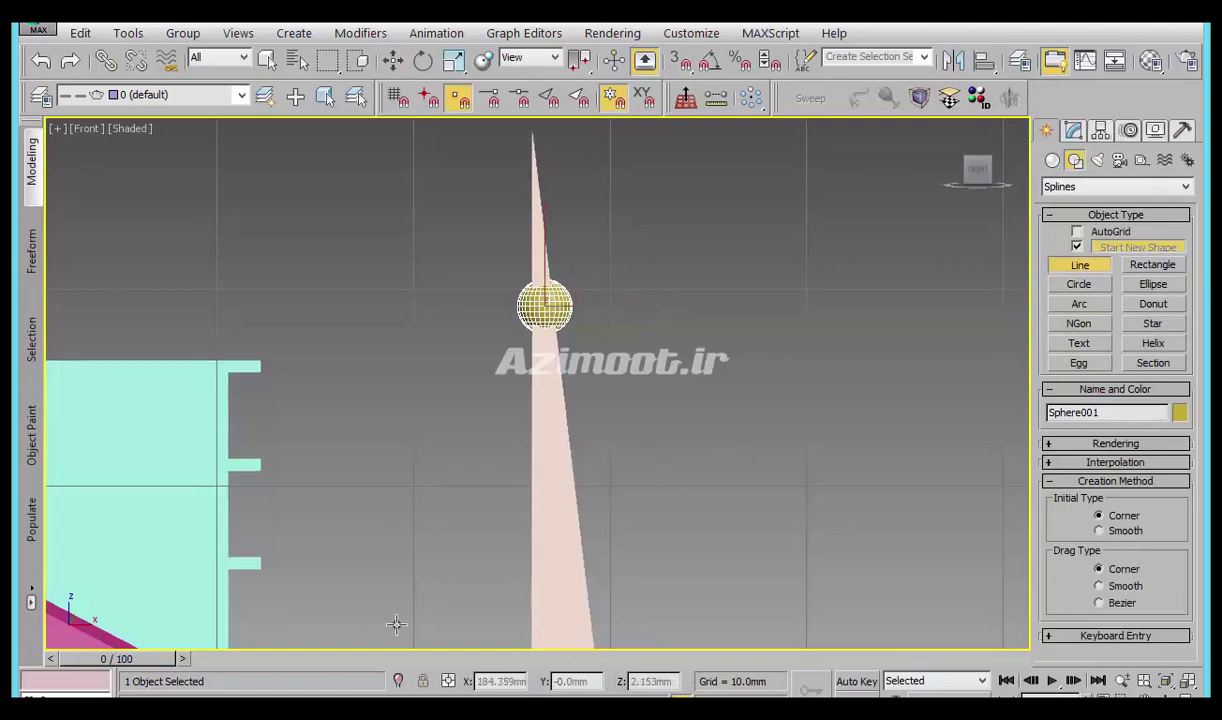
key(w)
middle_drag(305, 425, 372, 554)
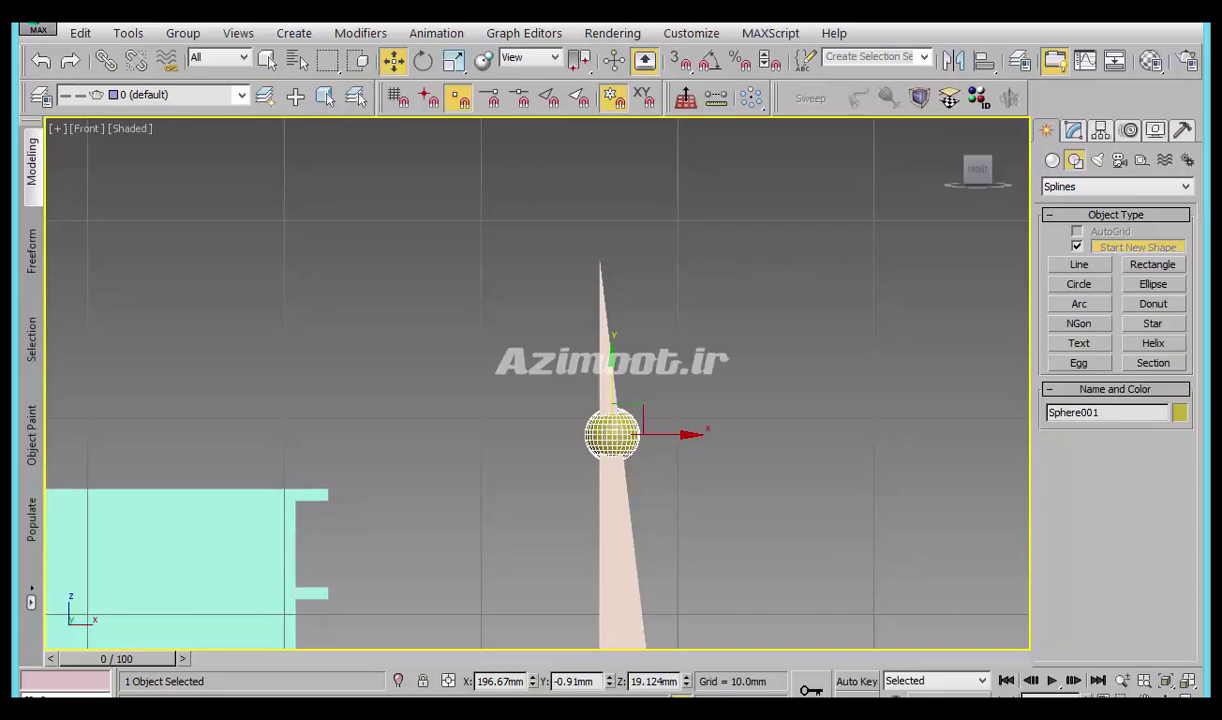
Open Screenshot (148) via Rendering > View Image File and move its window top-left.
click(613, 33)
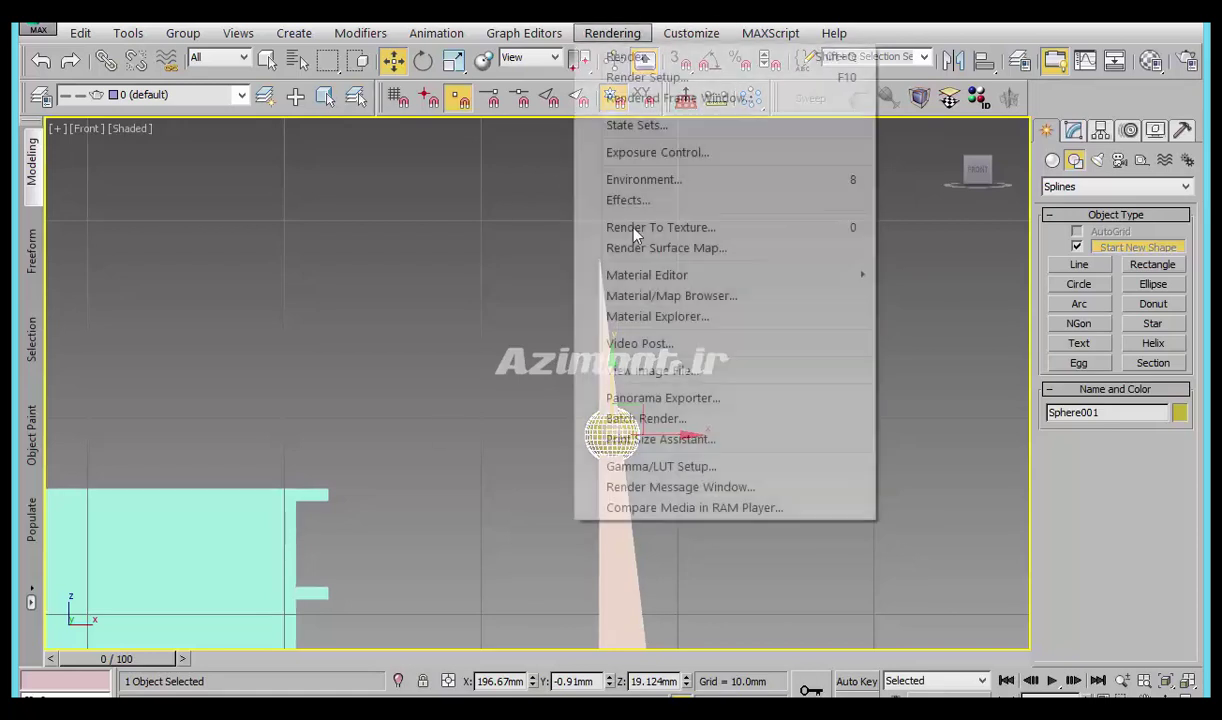
click(649, 381)
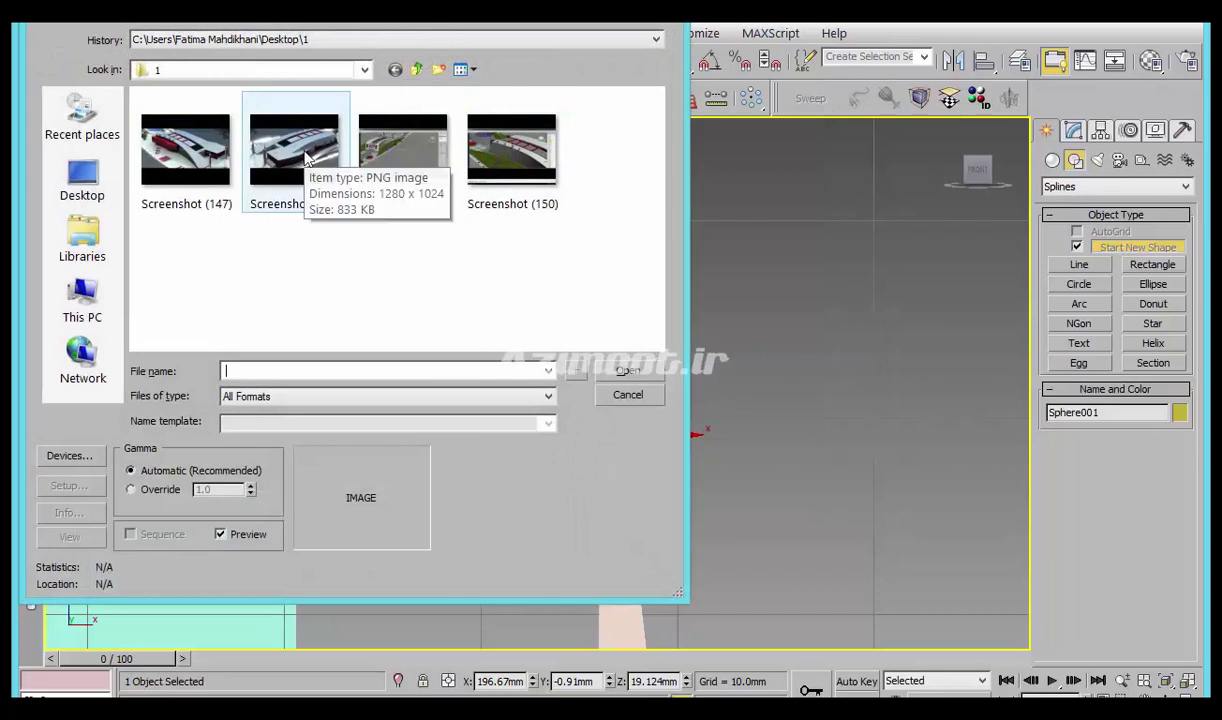
click(283, 165)
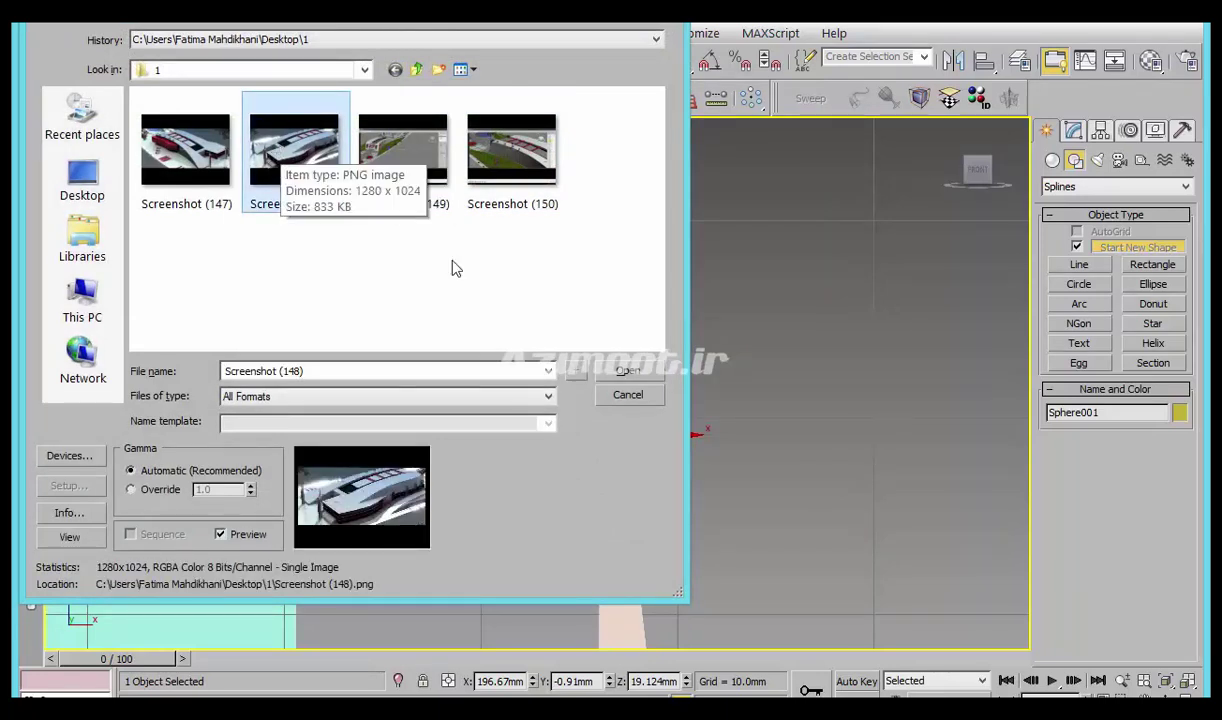
click(626, 369)
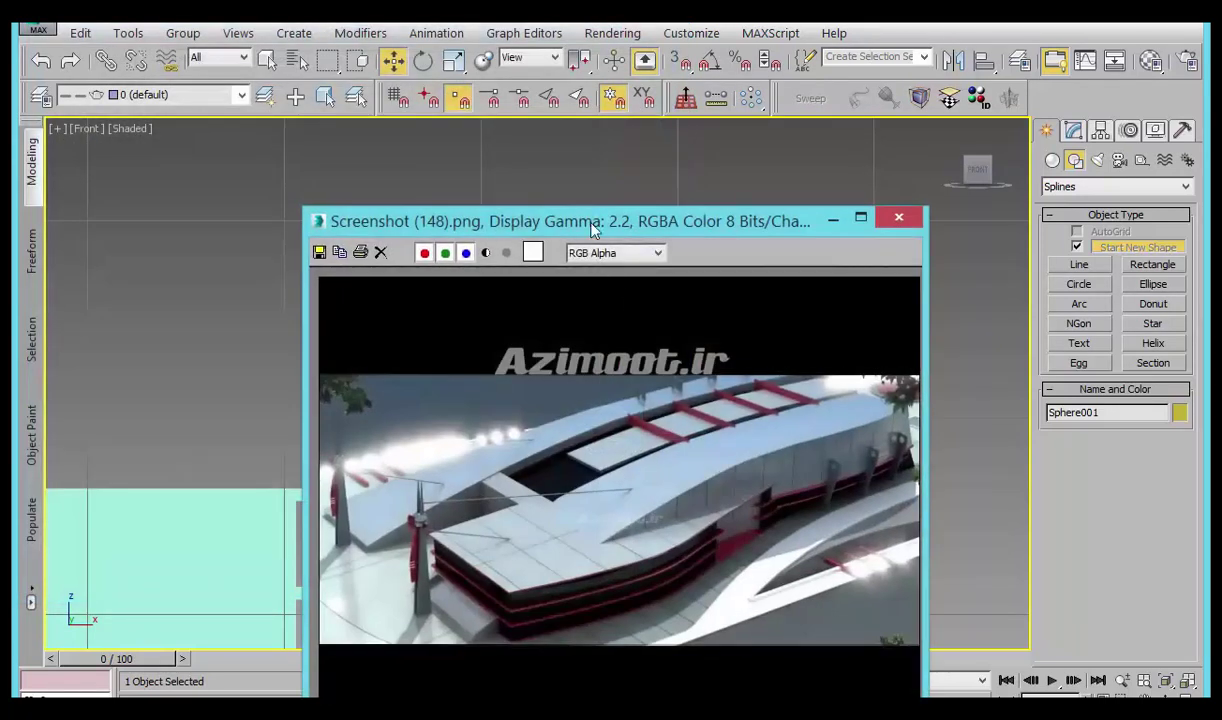
drag(592, 229, 339, 41)
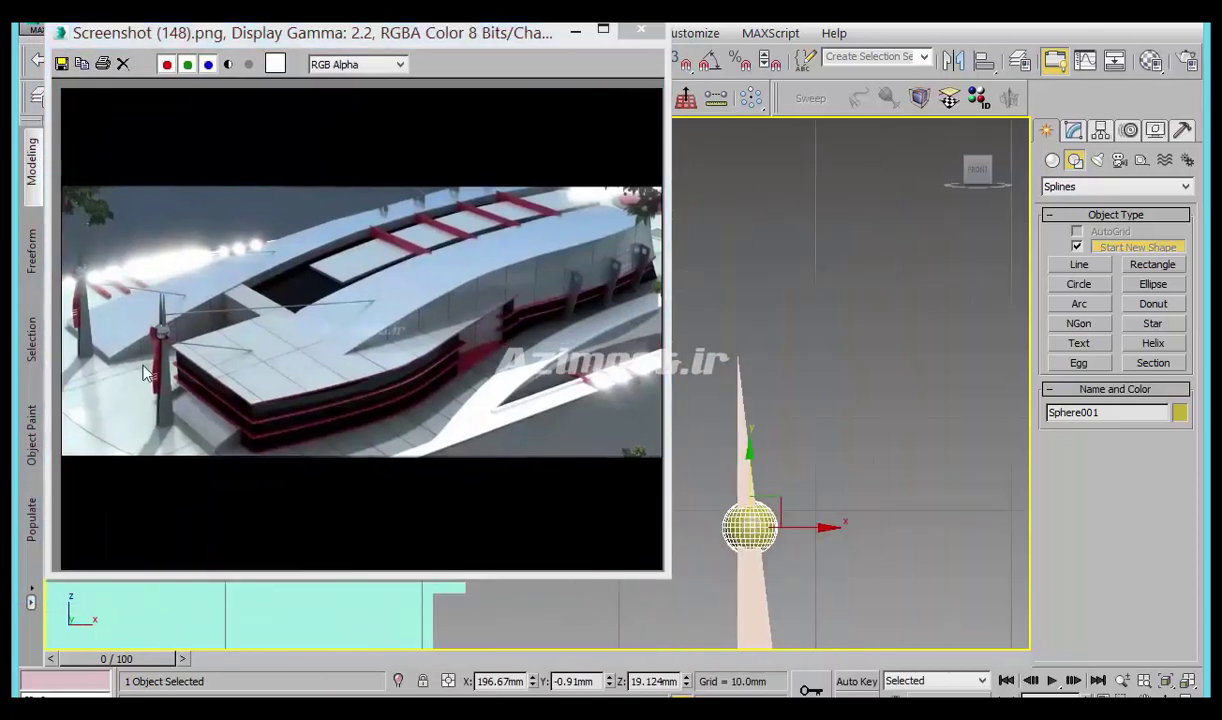
Zoom and pan the reference image onto the pole hub and cables.
scroll(158, 355, up, 3)
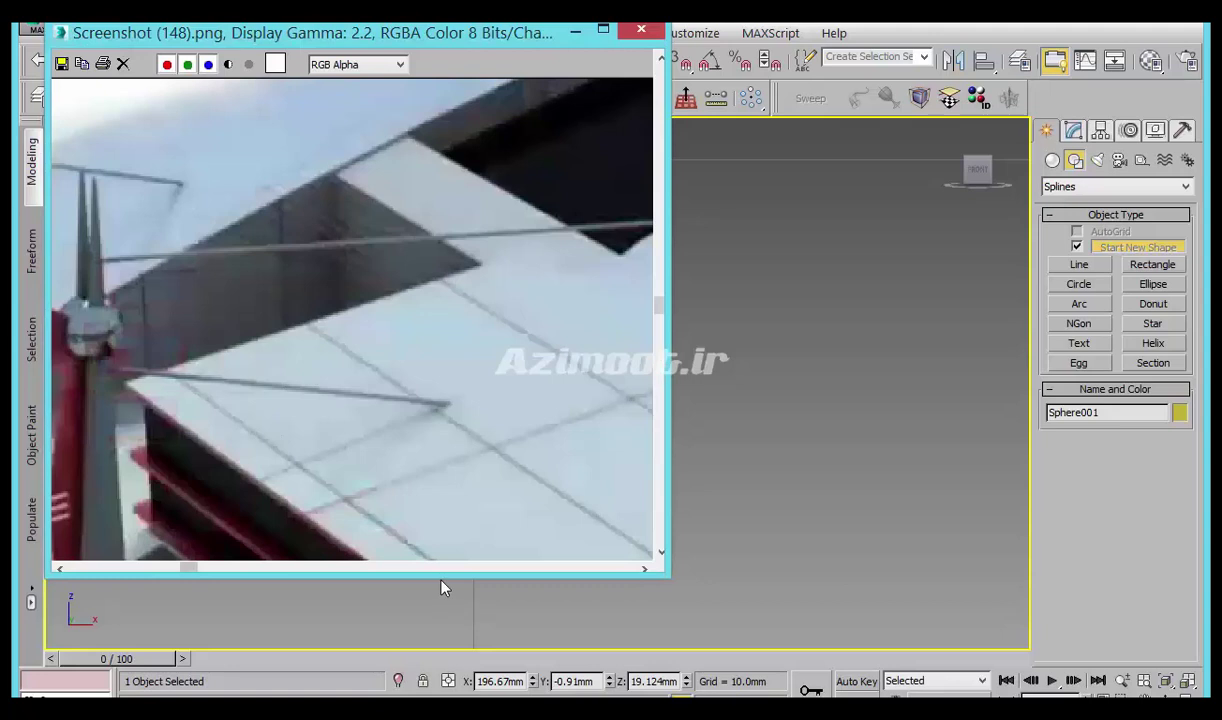
drag(187, 572, 172, 567)
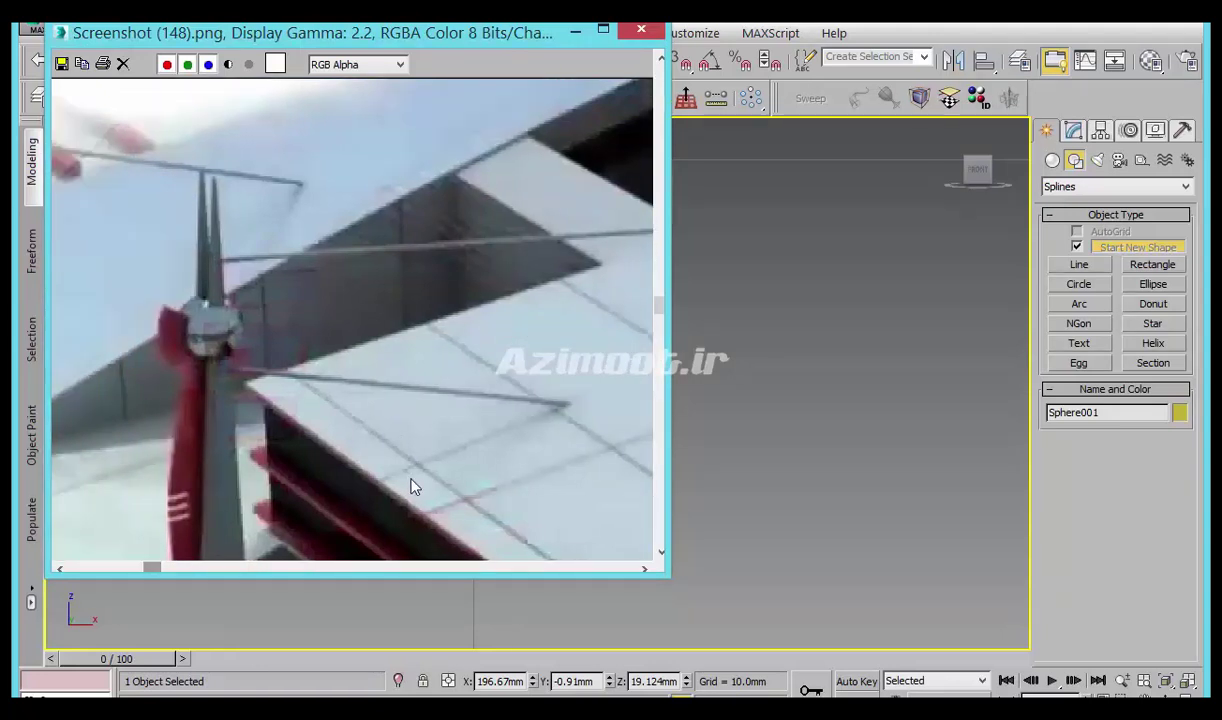
scroll(407, 487, down, 1)
scroll(545, 466, up, 2)
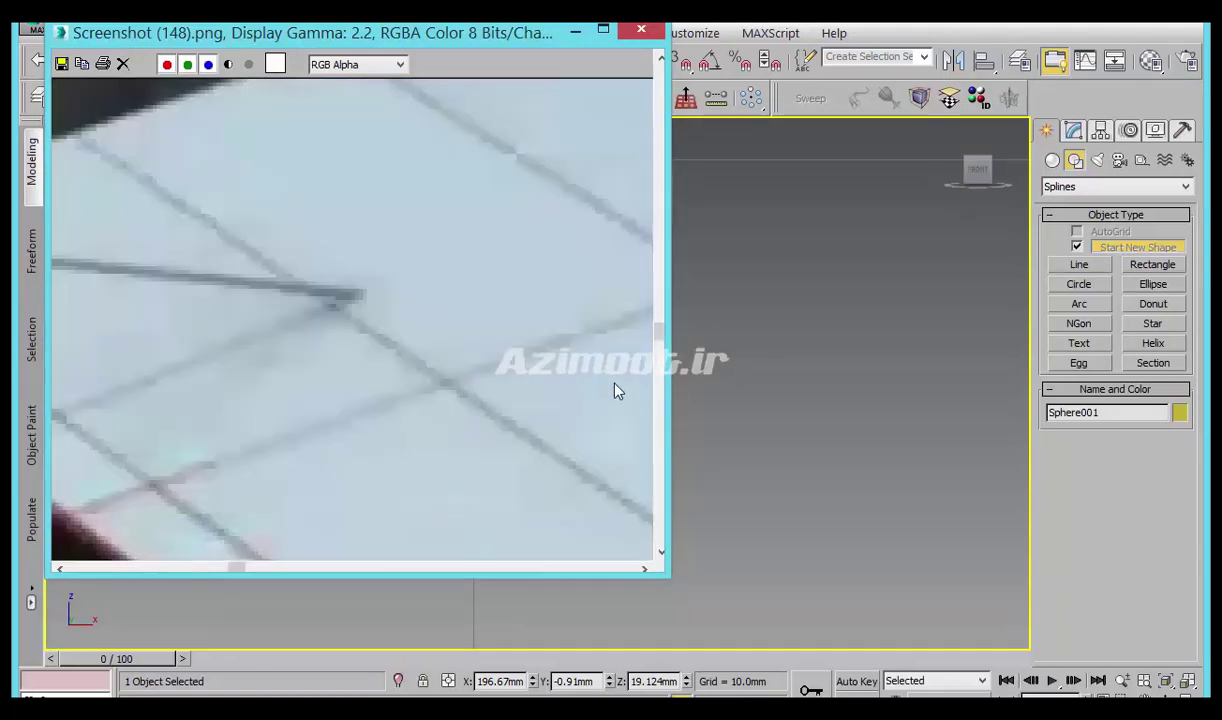
click(660, 374)
mouse_move(200, 570)
mouse_down()
mouse_move(109, 566)
mouse_move(168, 566)
mouse_up()
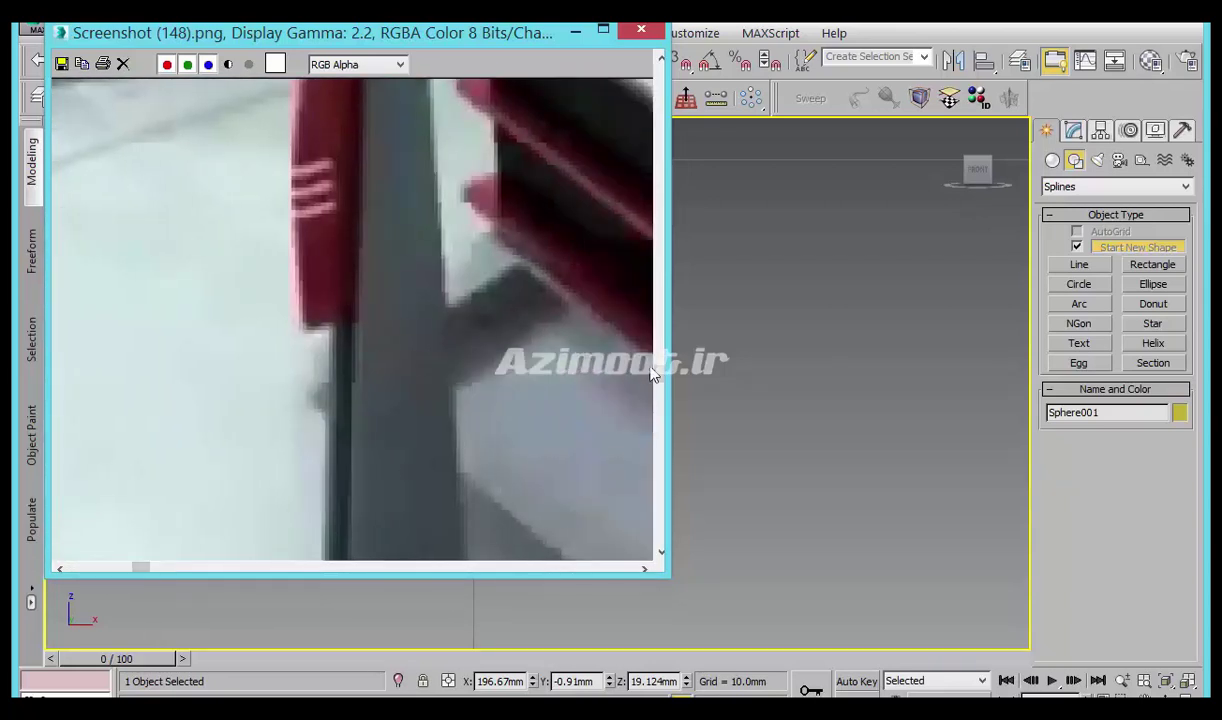
mouse_move(655, 370)
mouse_down()
mouse_move(657, 328)
mouse_move(668, 343)
mouse_up()
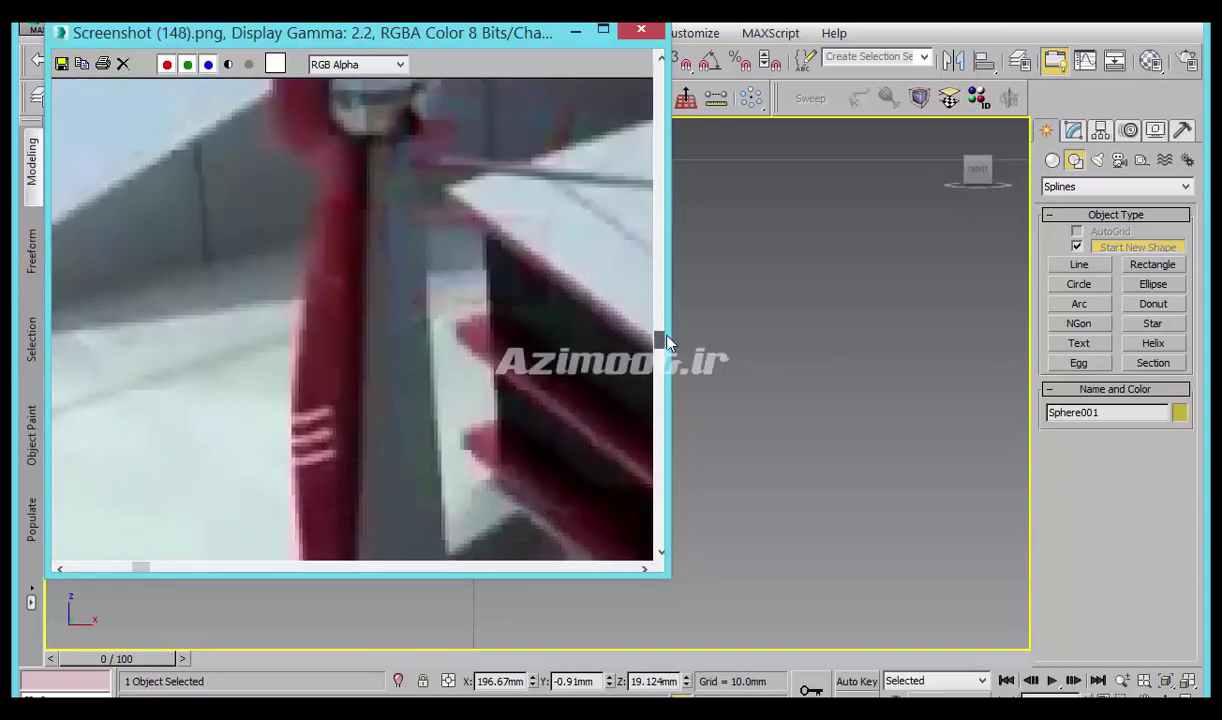
scroll(482, 343, down, 1)
scroll(482, 343, down, 1)
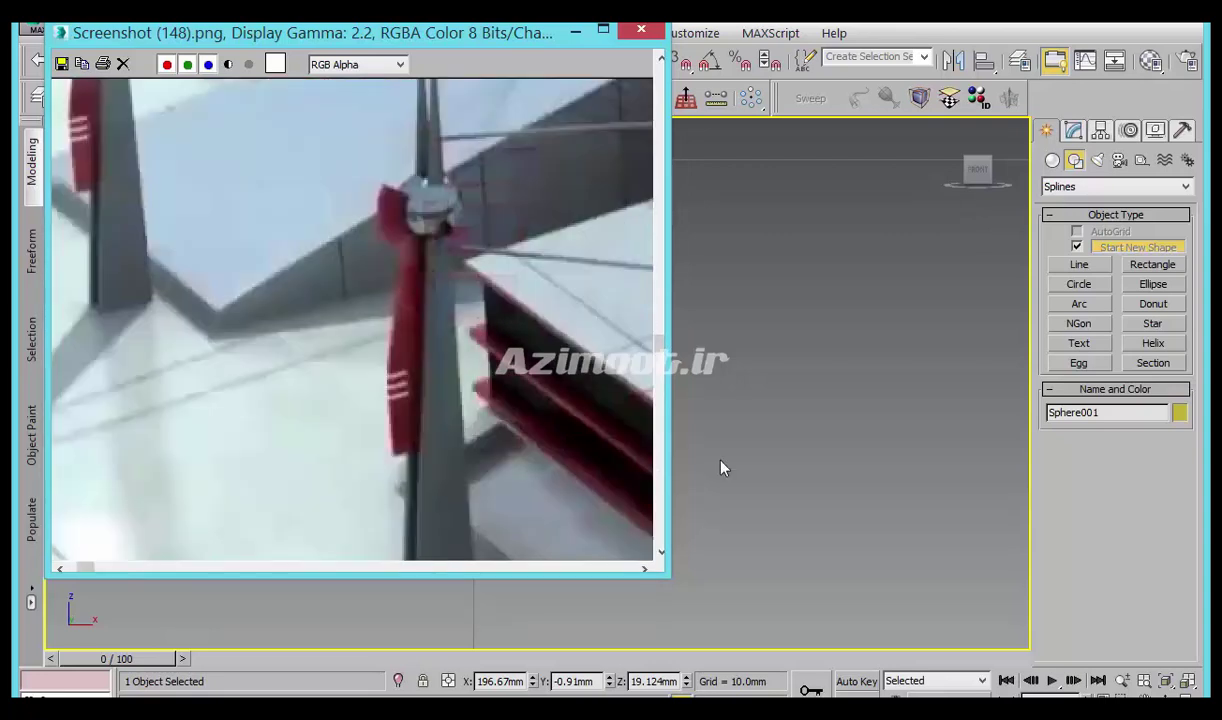
Deselect everything and frame the sphere hub and pole in the viewport.
click(797, 556)
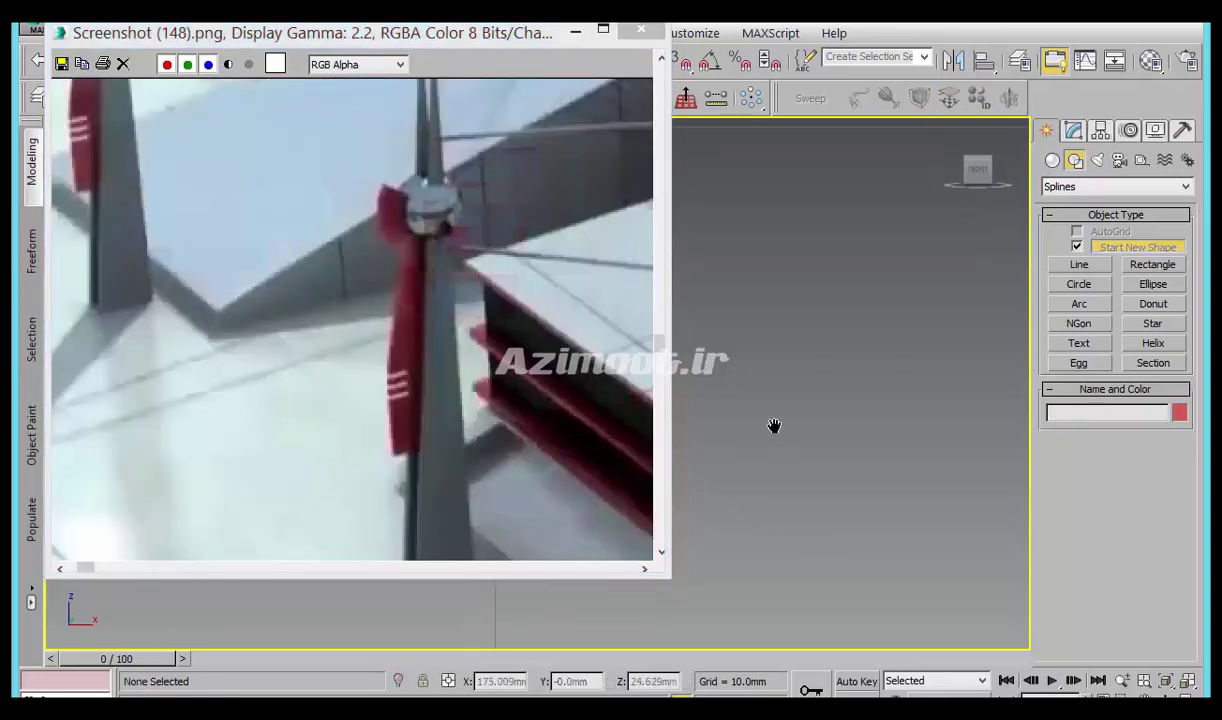
middle_drag(824, 481, 699, 387)
scroll(727, 407, up, 4)
mouse_move(778, 432)
middle_down()
mouse_move(818, 464)
mouse_move(815, 441)
middle_up()
scroll(796, 404, up, 2)
scroll(788, 458, up, 2)
Start a cable line beside the sphere hub and place a point lower by the pole.
click(1097, 268)
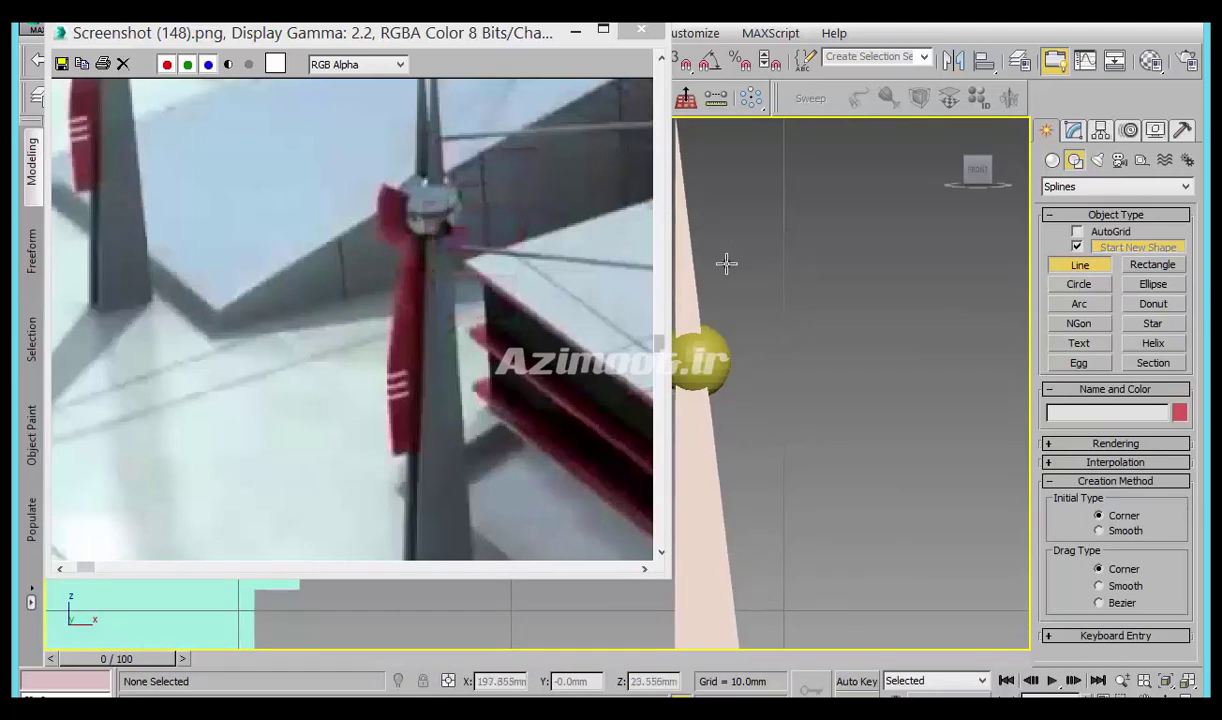
click(717, 330)
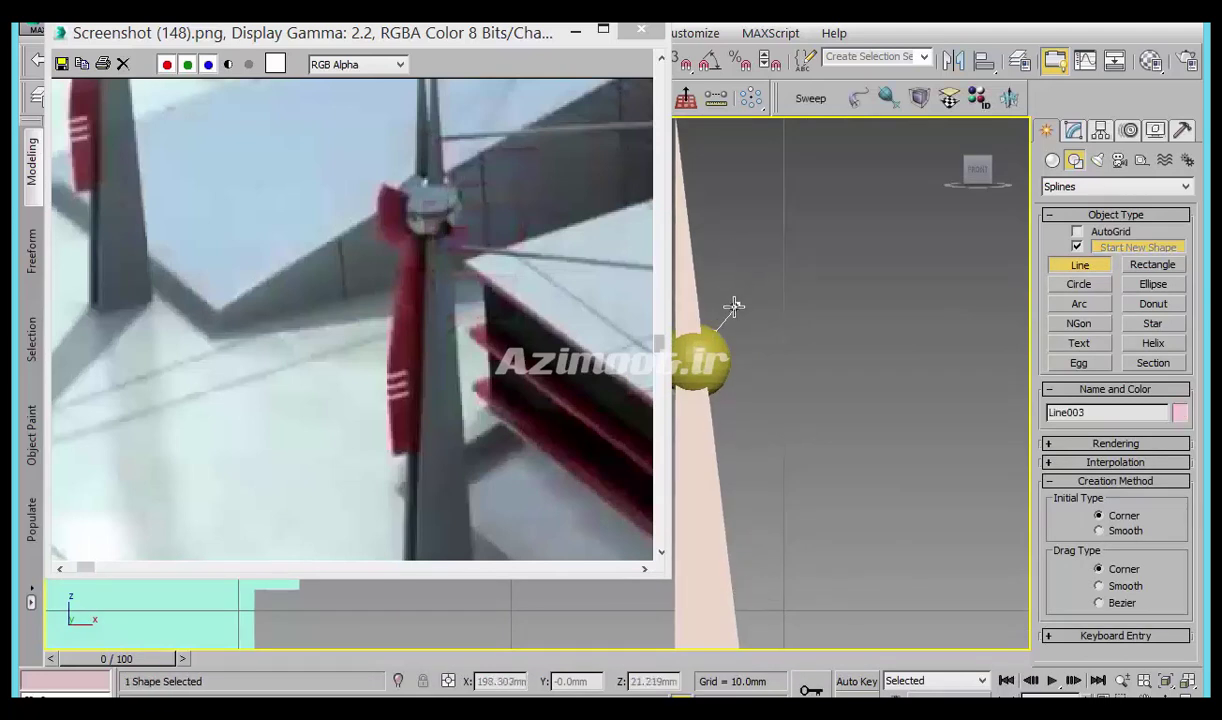
click(725, 316)
click(744, 298)
key(BackSpace)
click(720, 412)
Continue the zigzag cable down the pole and finish Line003.
right_click(731, 497)
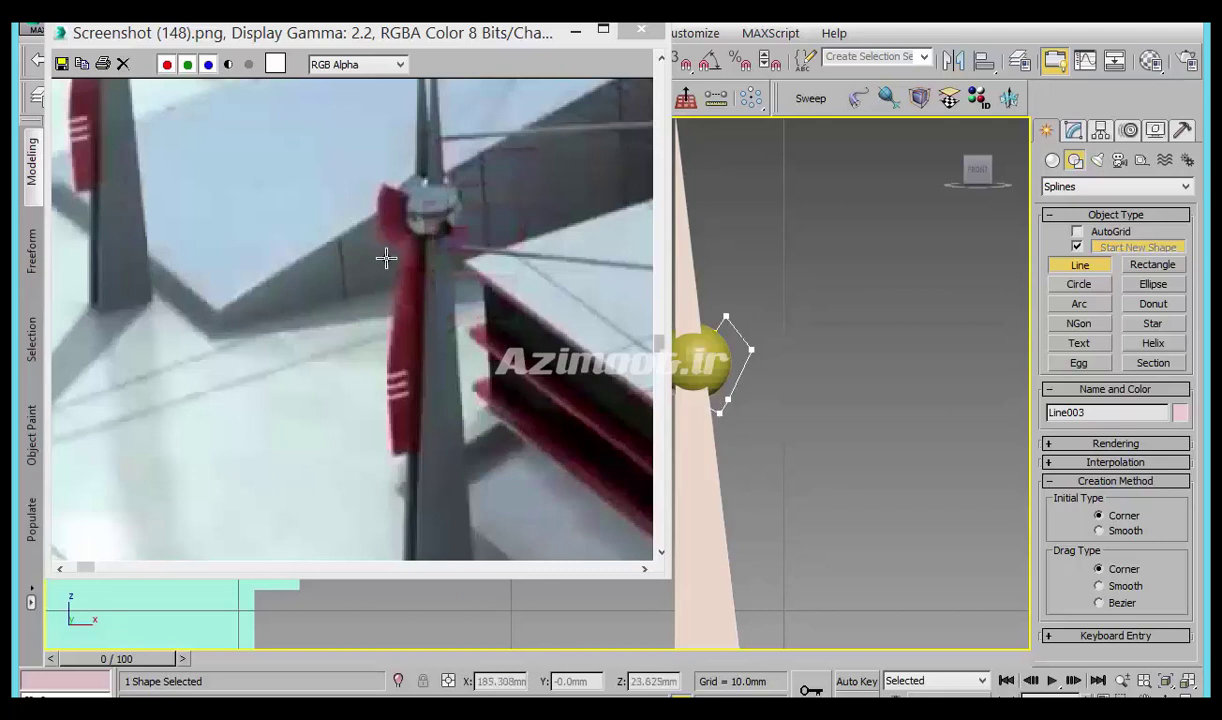
click(780, 498)
key(BackSpace)
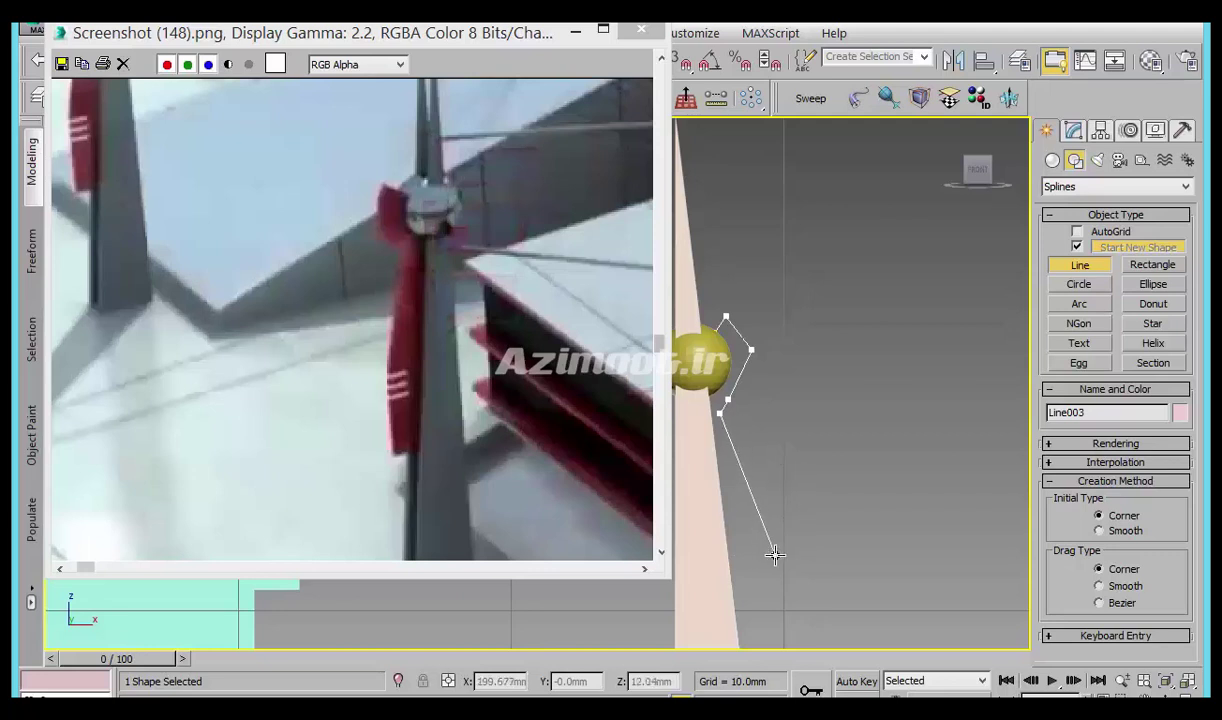
click(770, 565)
scroll(818, 199, down, 2)
key(BackSpace)
middle_drag(791, 556, 783, 504)
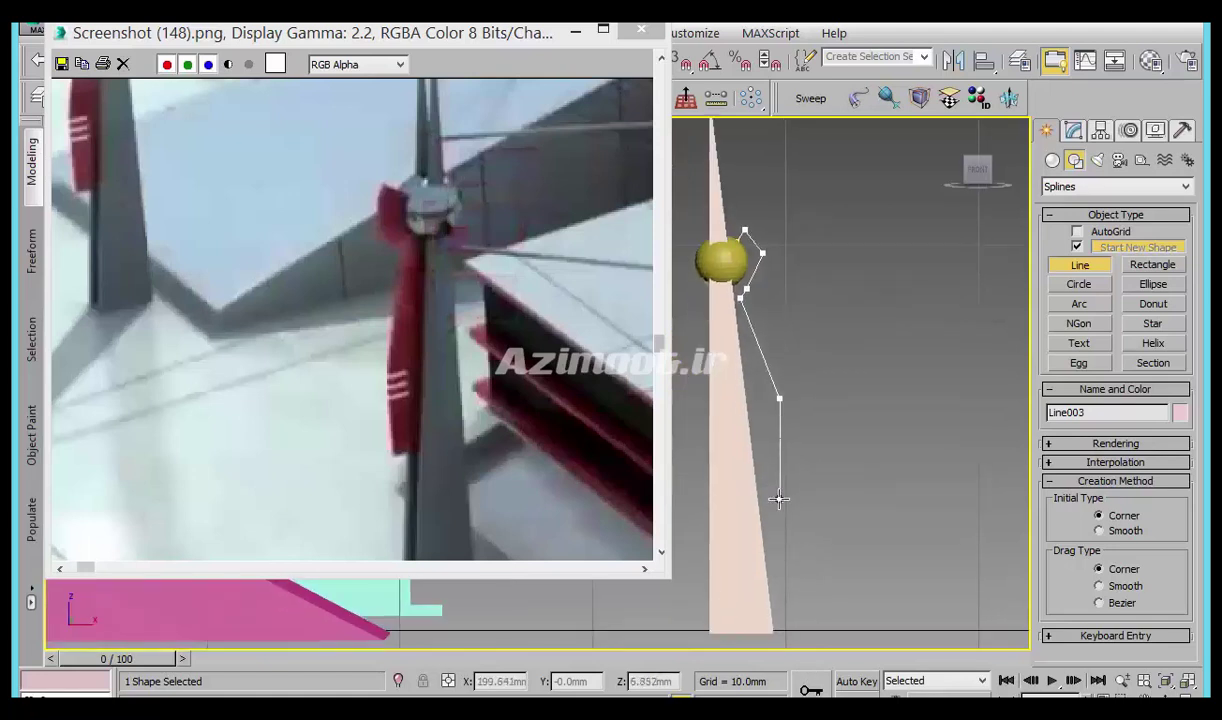
click(752, 454)
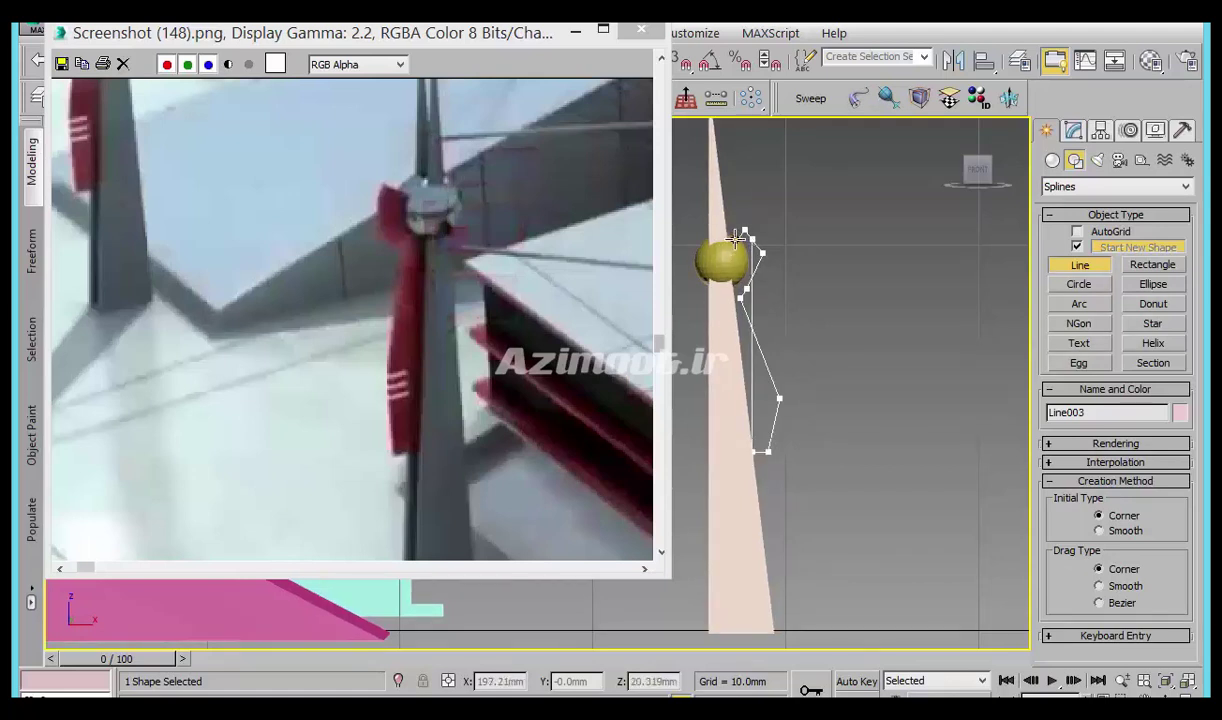
right_click(763, 265)
right_click(763, 265)
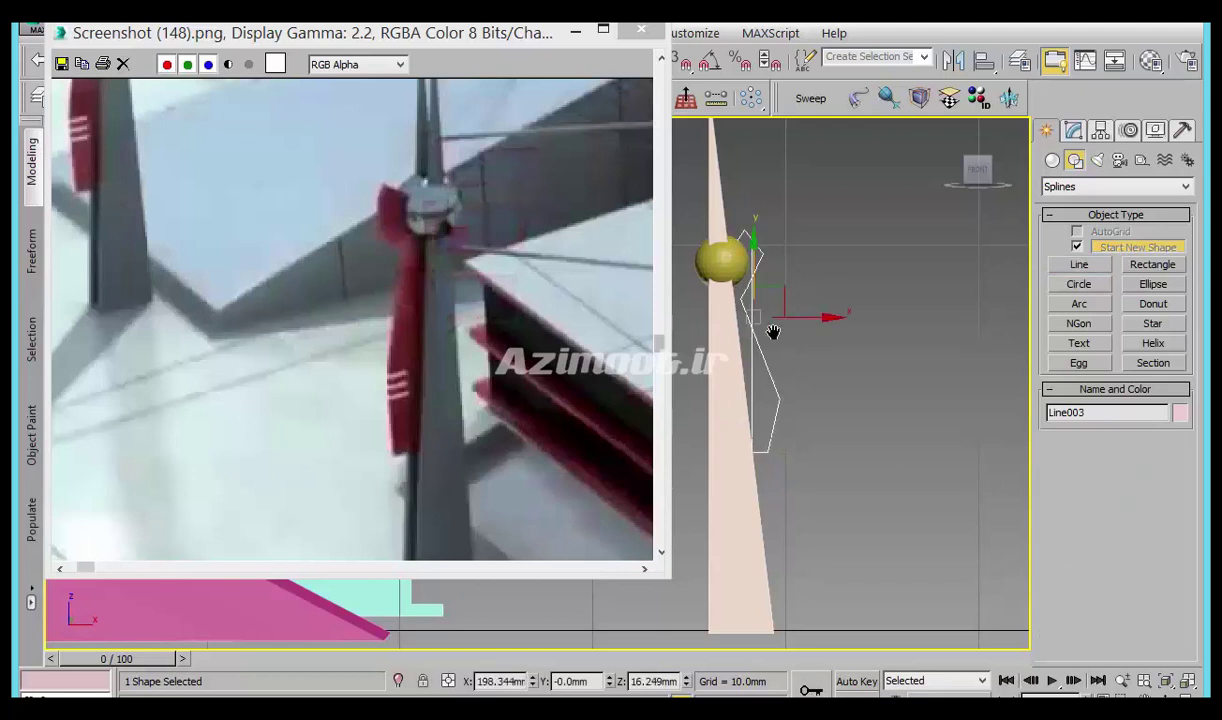
Open Line003 at Vertex level and select its top and bottom vertices.
click(1073, 131)
click(1052, 206)
click(1087, 221)
middle_drag(922, 404, 998, 391)
click(796, 294)
click(797, 509)
Isolate Line003 and frame its profile in the front view, narrowing the reference image.
click(811, 507)
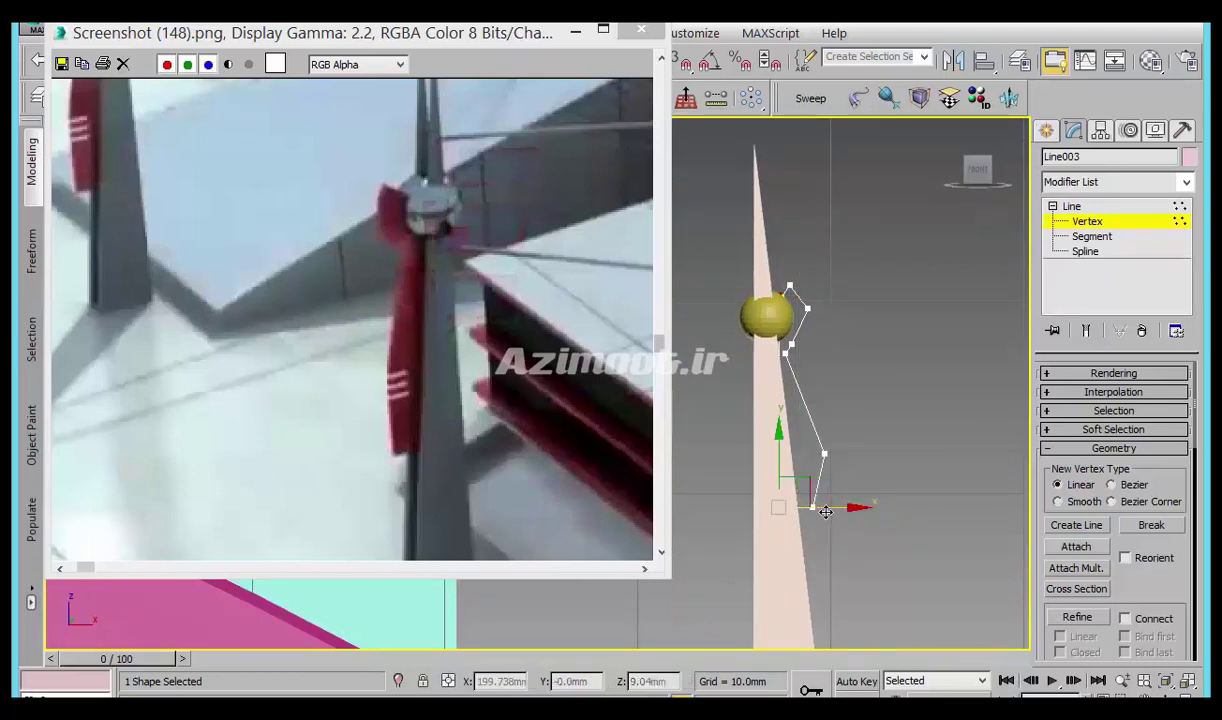
key(alt+q)
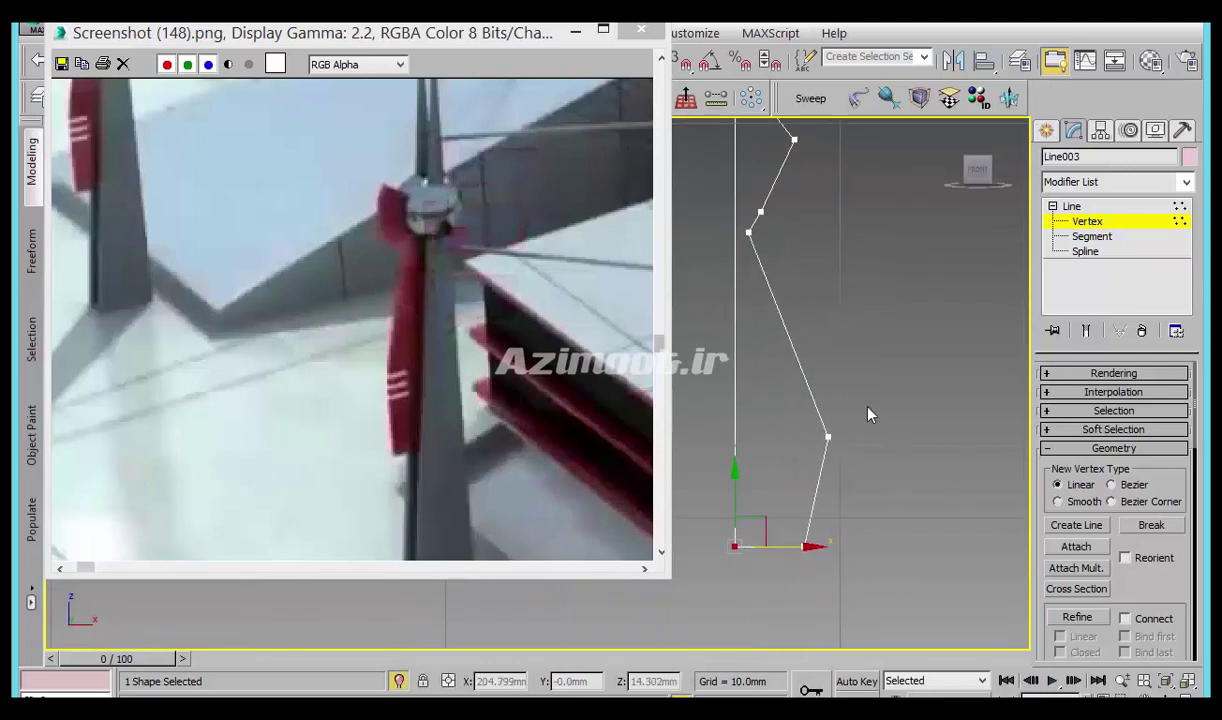
mouse_move(790, 266)
alt+middle_down()
mouse_move(763, 340)
mouse_move(828, 540)
alt+middle_up()
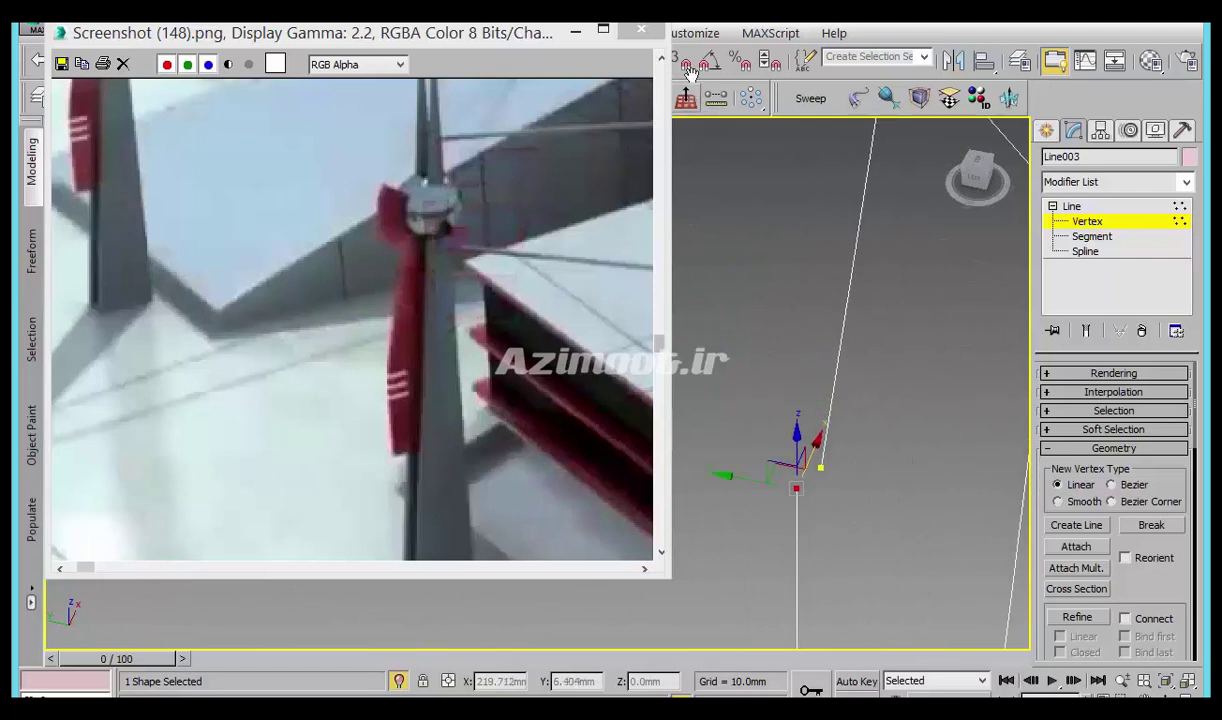
mouse_move(797, 507)
middle_down()
mouse_move(801, 310)
mouse_move(835, 431)
mouse_move(797, 277)
middle_up()
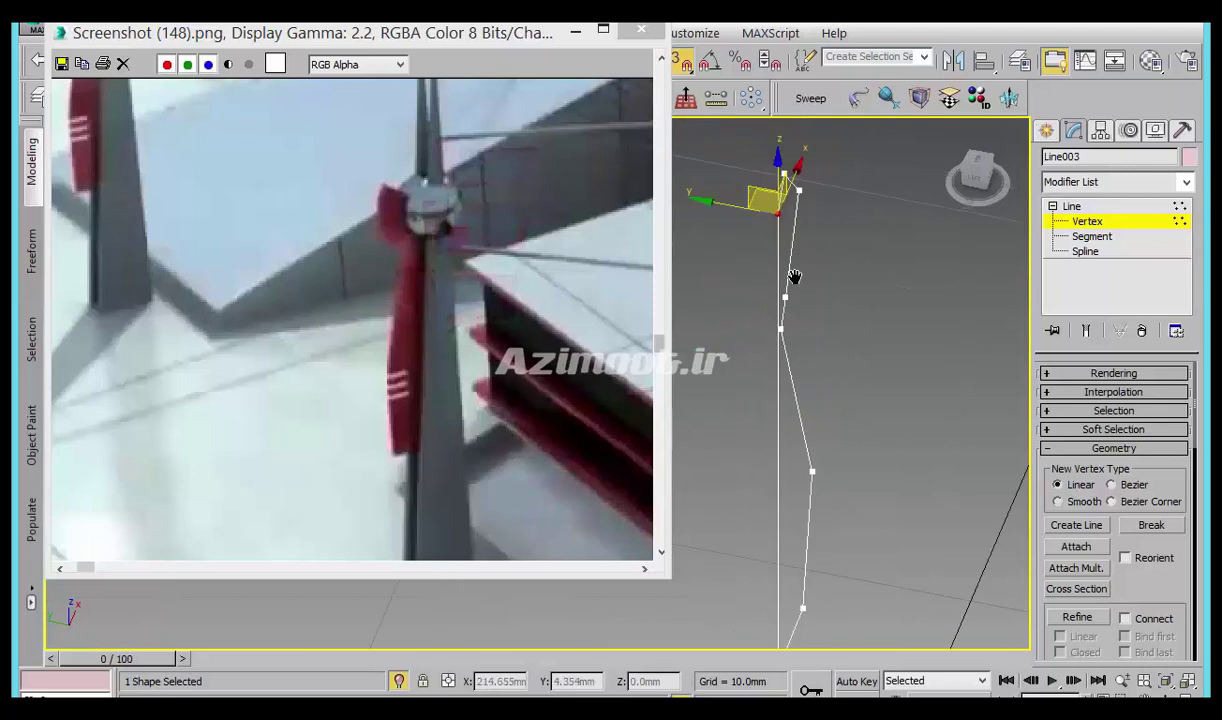
key(f)
scroll(758, 331, up, 3)
drag(669, 95, 498, 95)
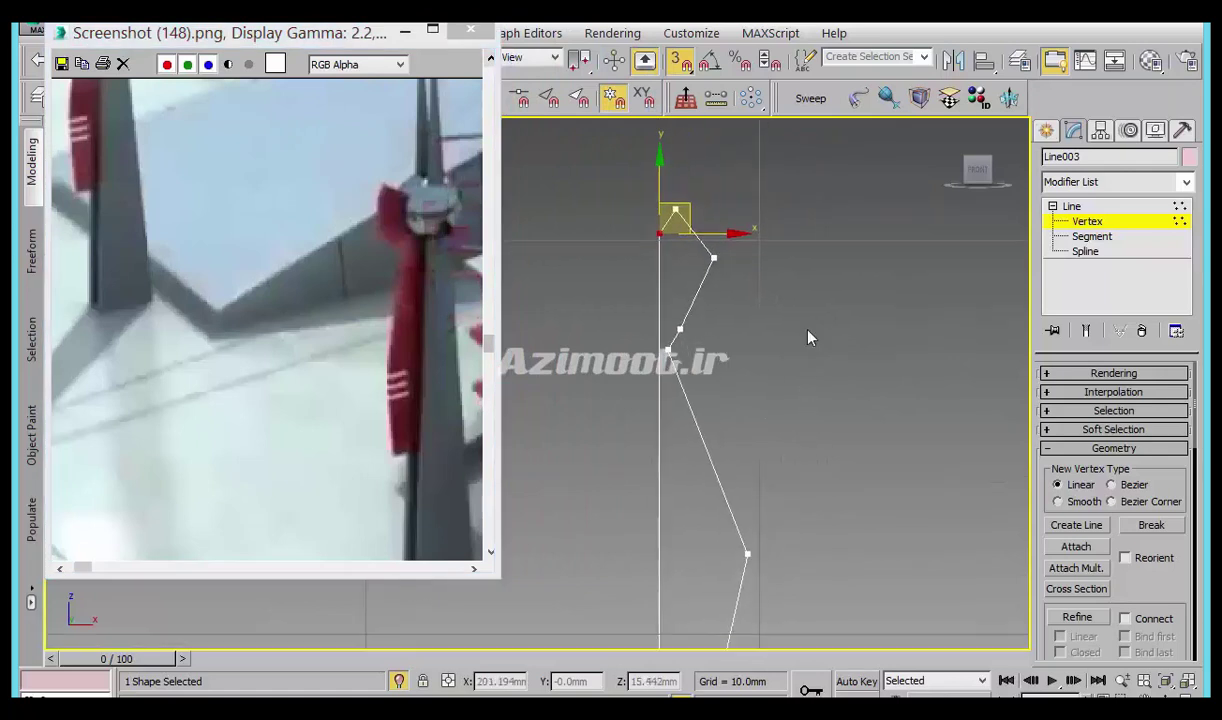
middle_drag(770, 395, 764, 267)
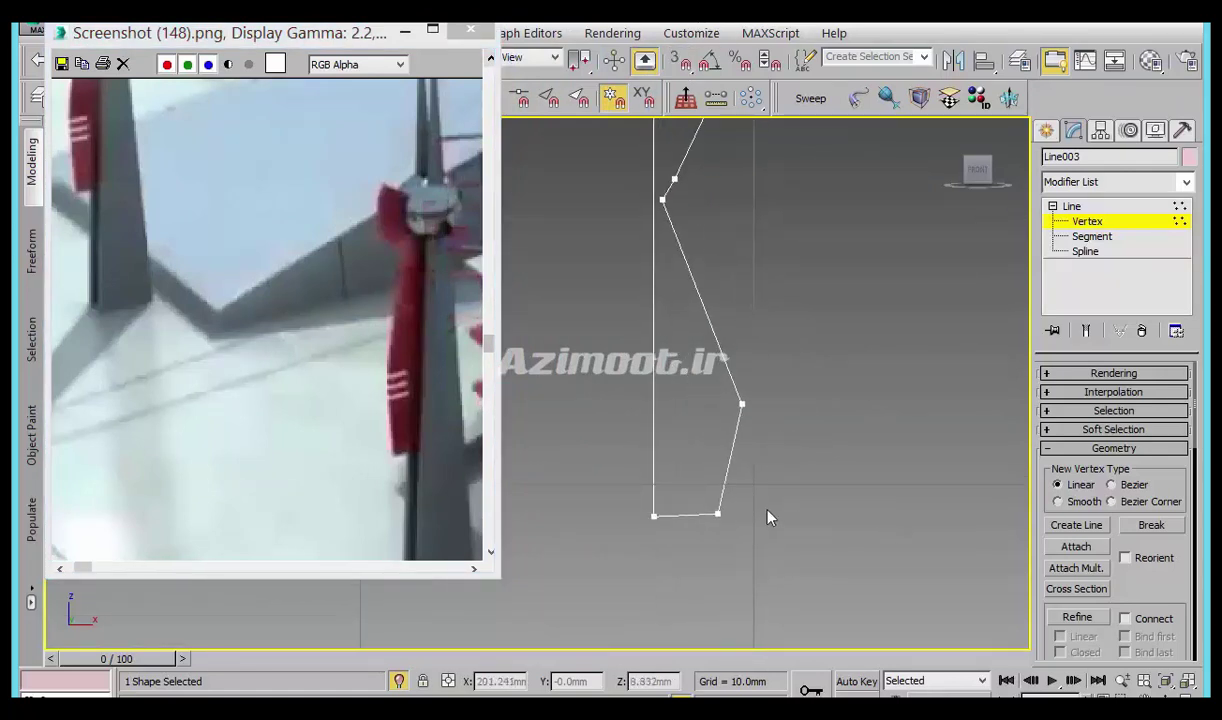
Snap the bottom-left vertex level with the other bottom vertex using the XY constraint.
click(653, 516)
scroll(655, 505, up, 4)
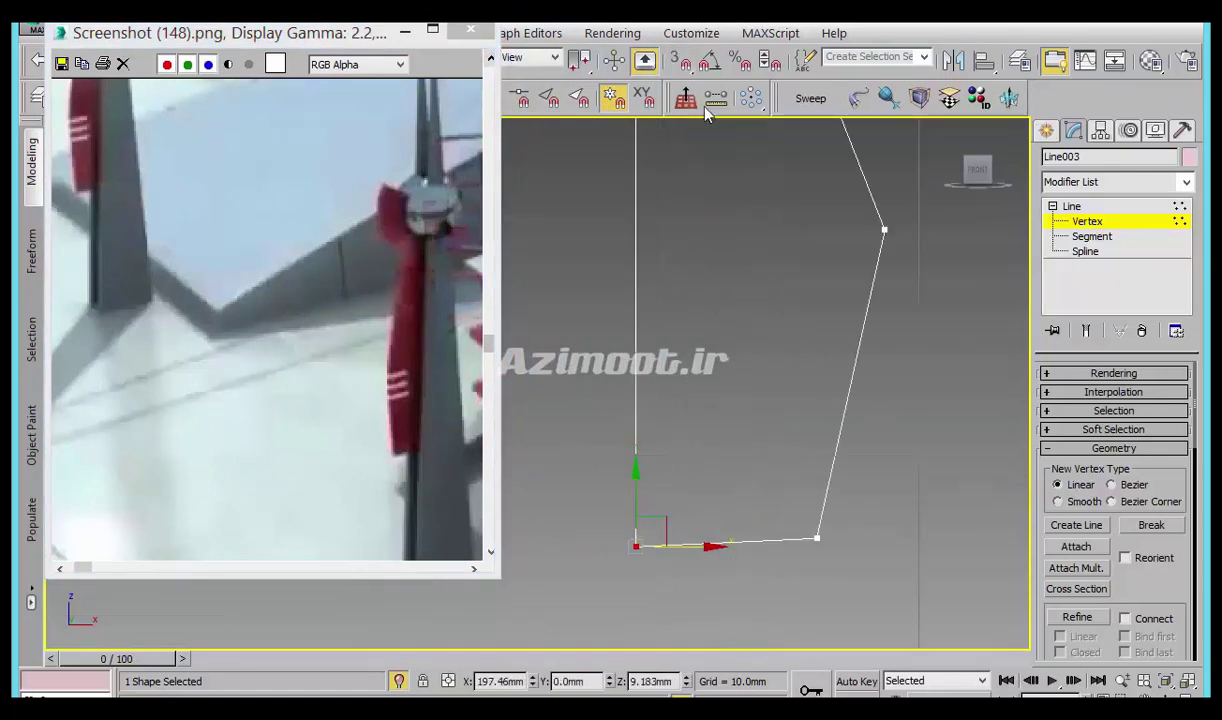
click(652, 96)
key(s)
drag(637, 496, 913, 583)
middle_drag(913, 583, 908, 597)
scroll(905, 595, up, 2)
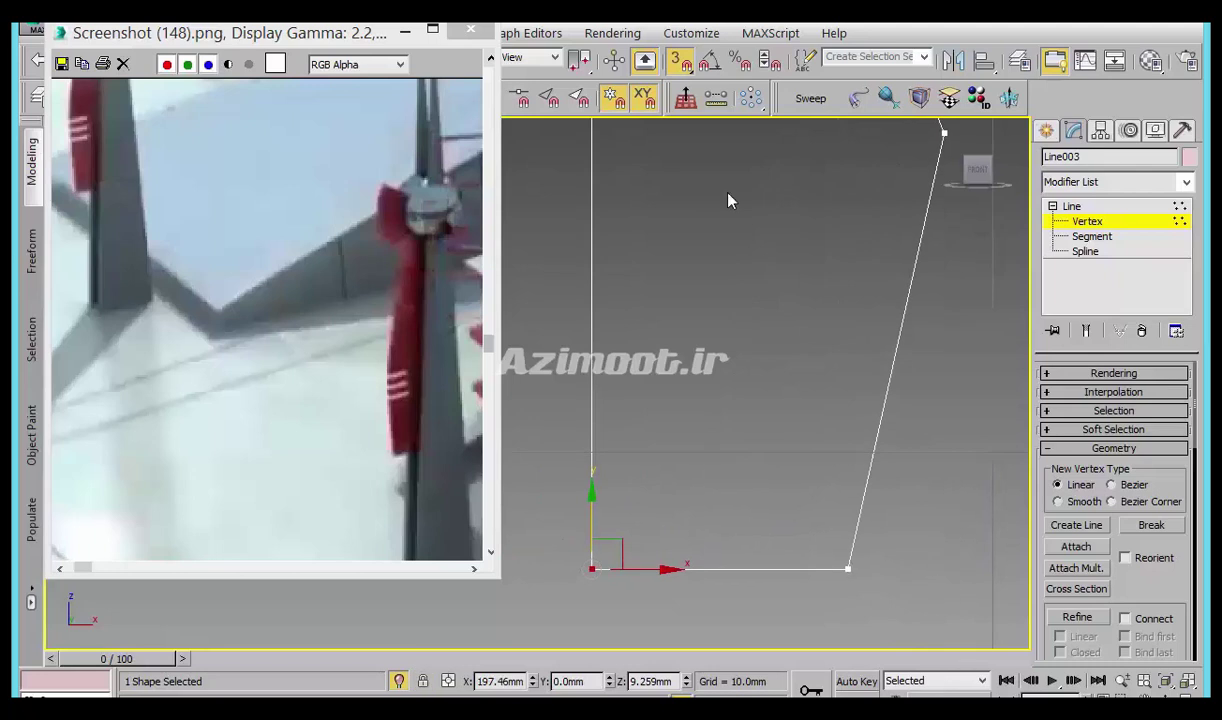
click(684, 66)
Raise the three lower vertices and nudge the bottom-right and right-middle vertices slightly inward.
scroll(766, 459, down, 2)
scroll(820, 467, down, 1)
scroll(853, 480, down, 2)
middle_drag(853, 480, 831, 526)
drag(889, 417, 700, 592)
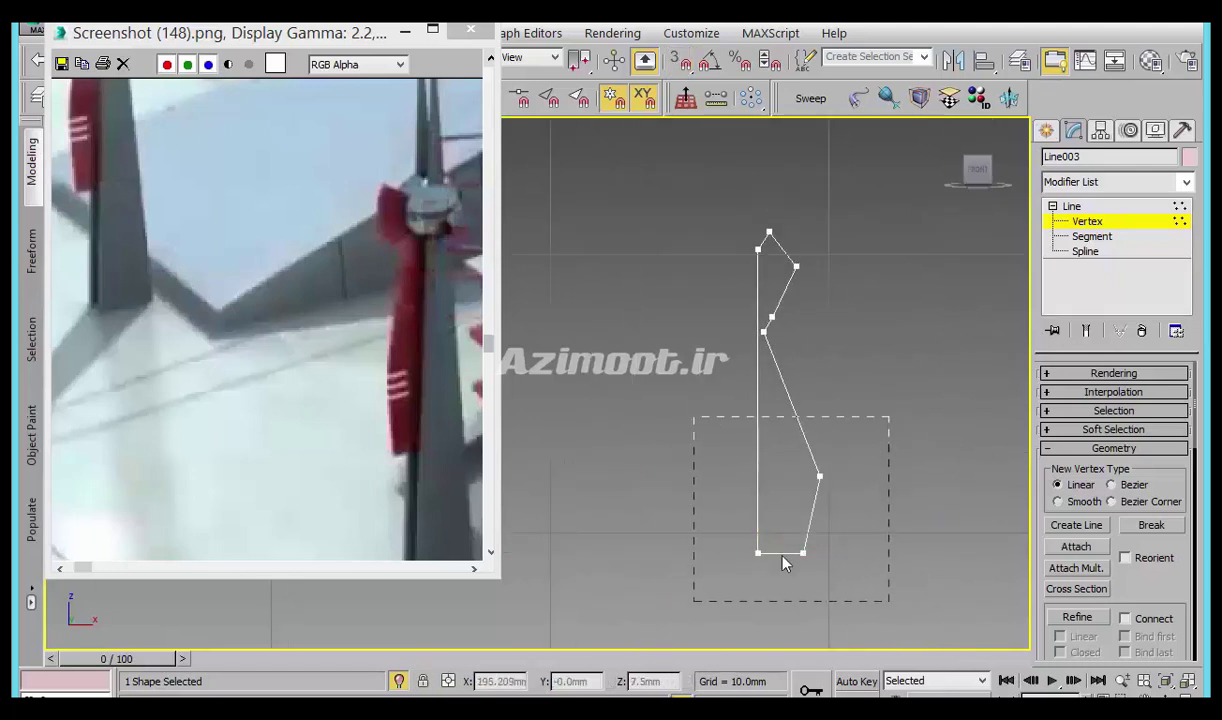
drag(820, 420, 819, 347)
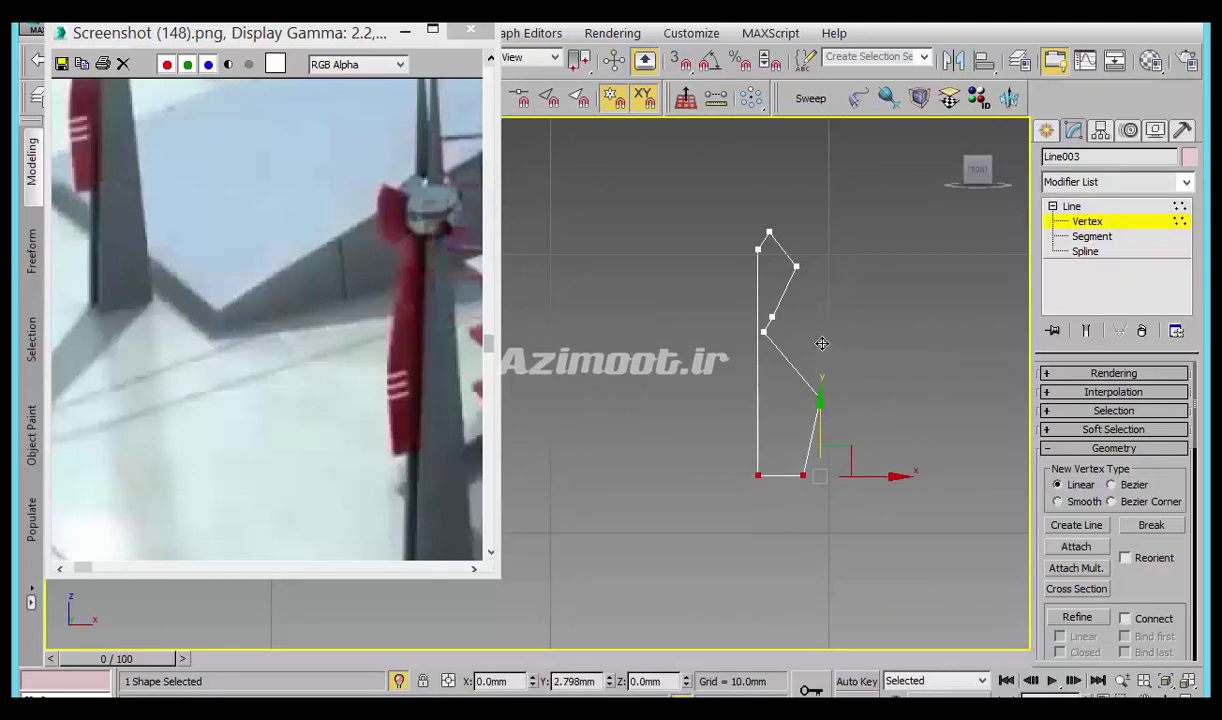
click(803, 481)
mouse_move(840, 484)
mouse_down()
mouse_move(813, 487)
mouse_move(827, 487)
mouse_up()
click(819, 404)
drag(862, 405, 854, 405)
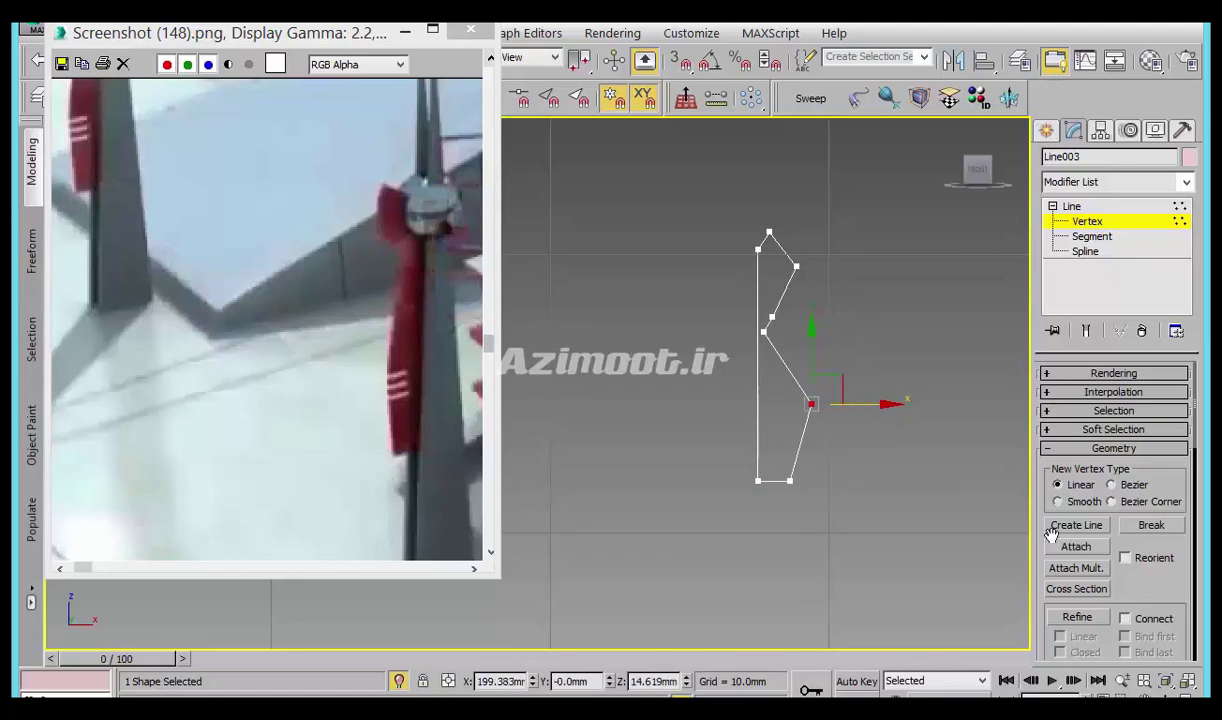
drag(1149, 569, 1136, 300)
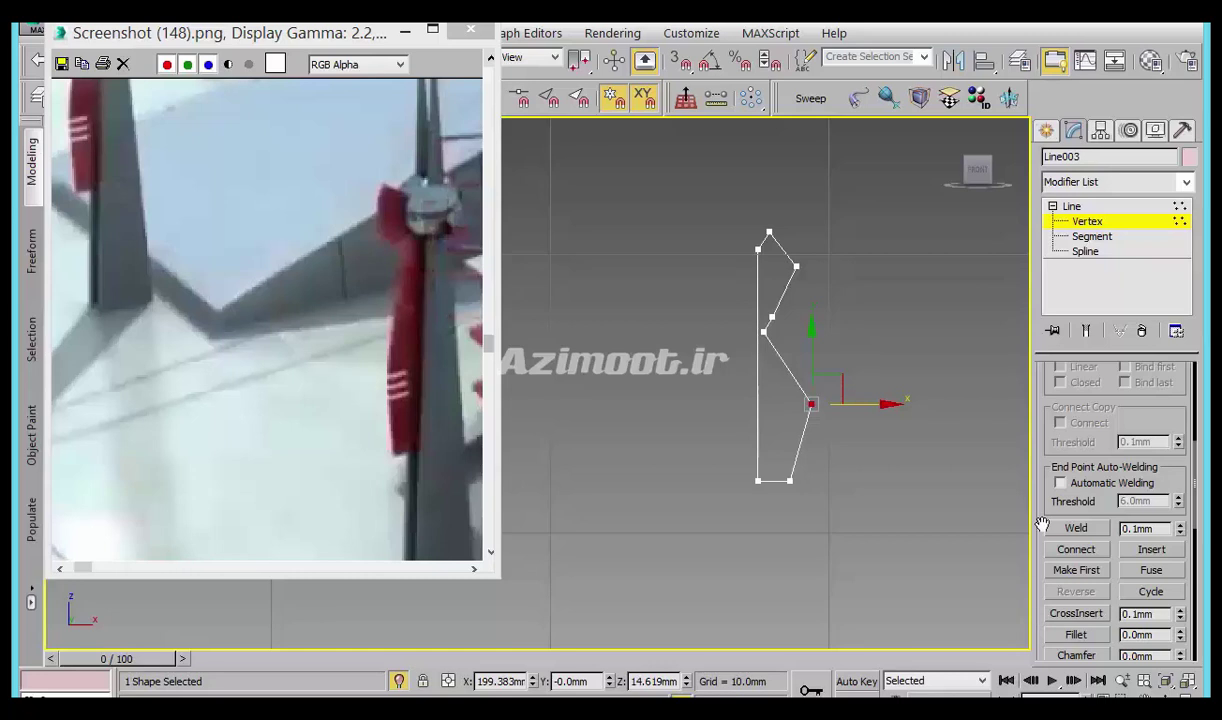
drag(1042, 526, 1042, 431)
Fillet the profile's sharp bends into smooth curves.
click(1076, 540)
drag(812, 404, 810, 348)
middle_drag(825, 303, 817, 366)
drag(789, 329, 801, 298)
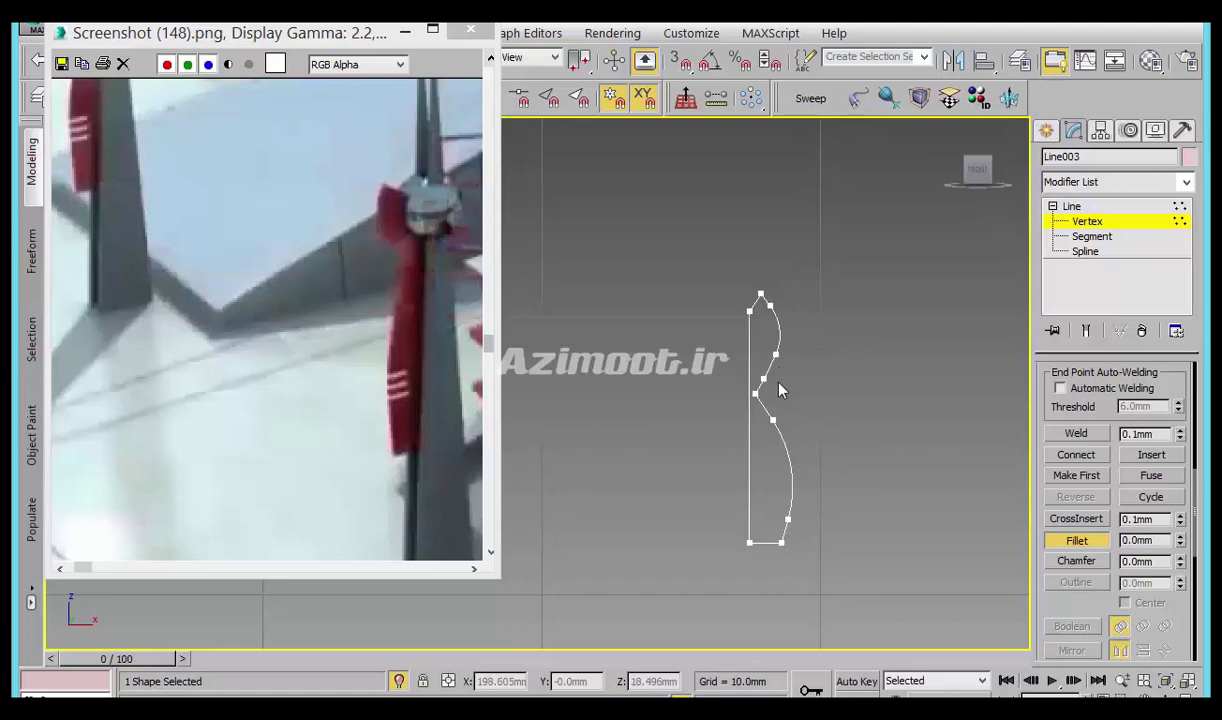
scroll(755, 345, up, 3)
drag(758, 410, 760, 385)
scroll(755, 420, up, 4)
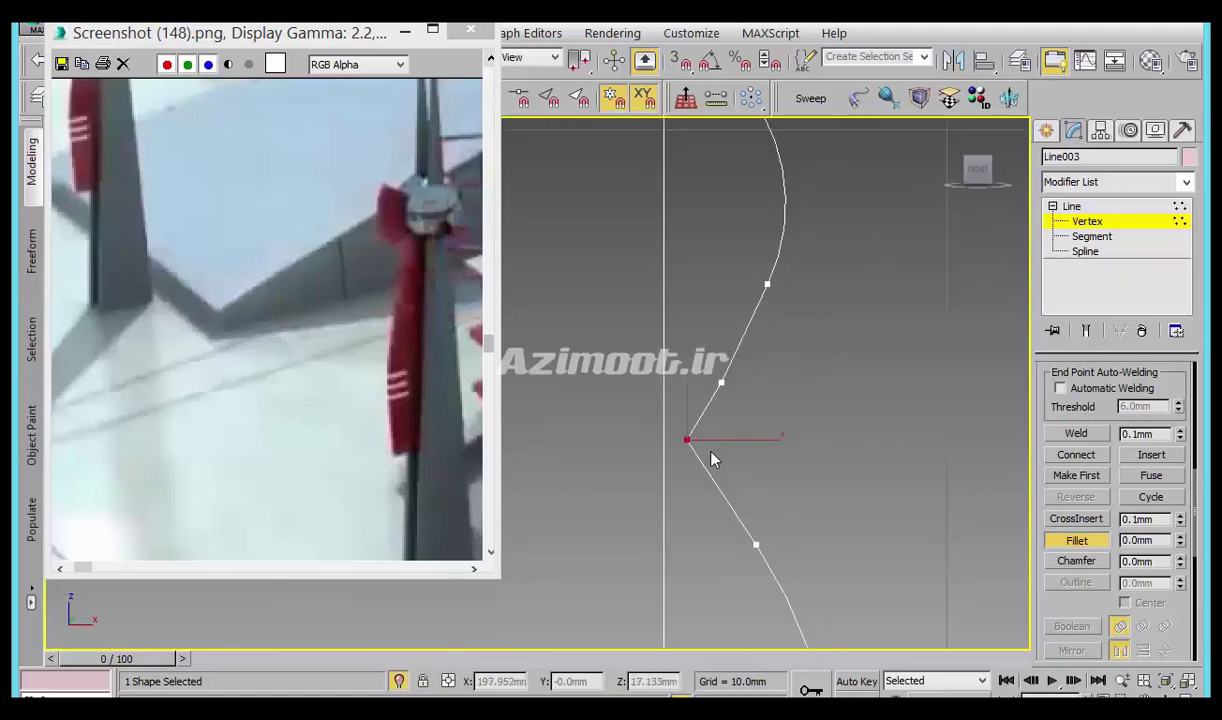
mouse_move(688, 440)
mouse_down()
mouse_move(700, 355)
mouse_move(720, 386)
mouse_up()
right_click(756, 418)
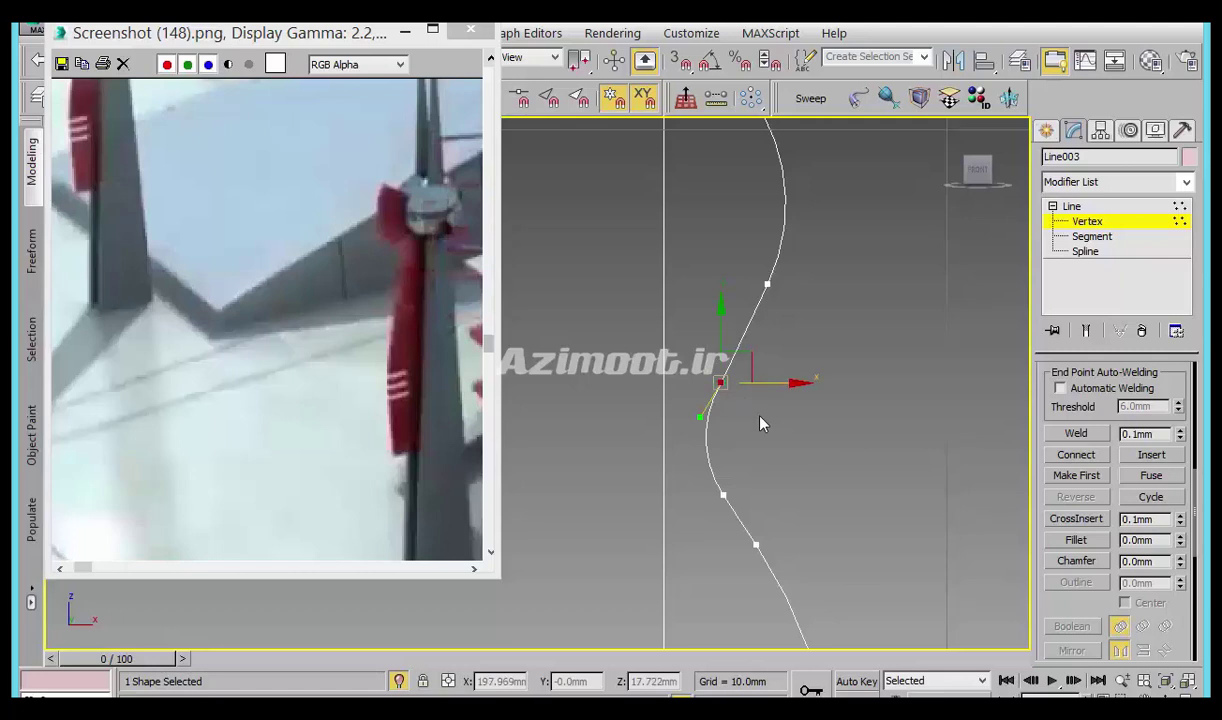
Weld the vertices and apply an Extrude modifier to Line003.
click(1075, 433)
scroll(730, 440, down, 1)
scroll(715, 413, down, 2)
middle_drag(768, 500, 766, 388)
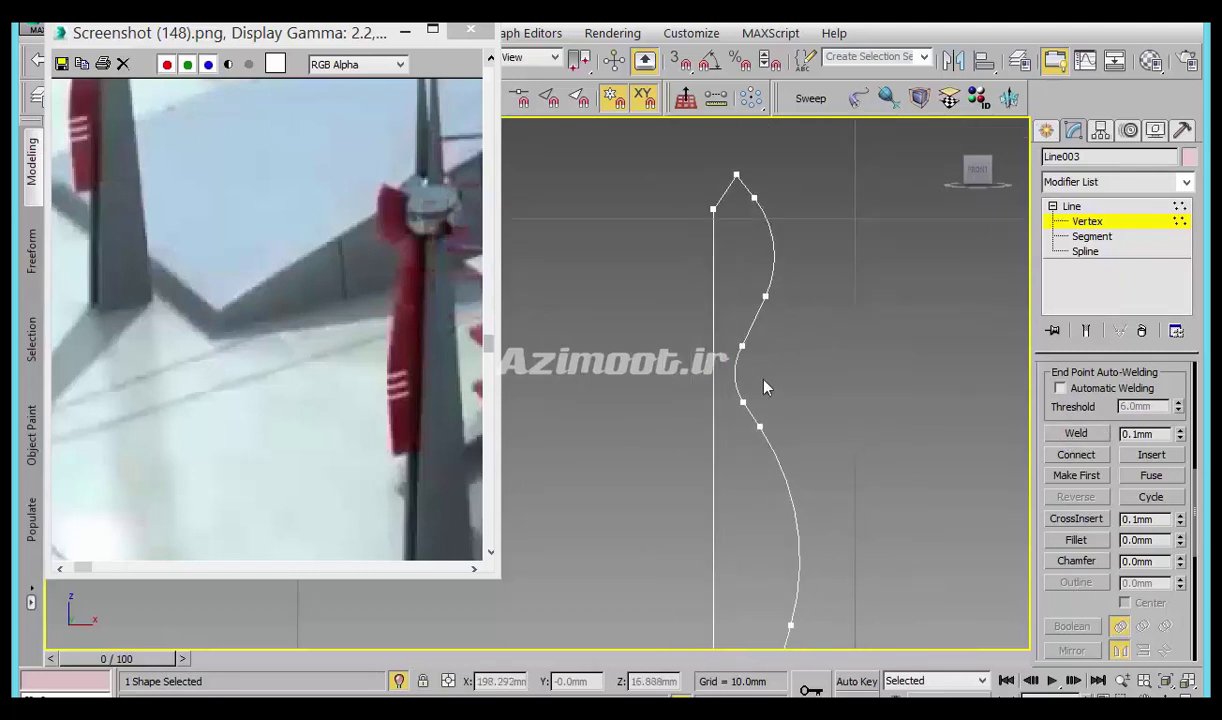
click(1010, 98)
In the Perspective view, set the Extrude Amount to -0.5mm for a thin fin ribbon.
key(p)
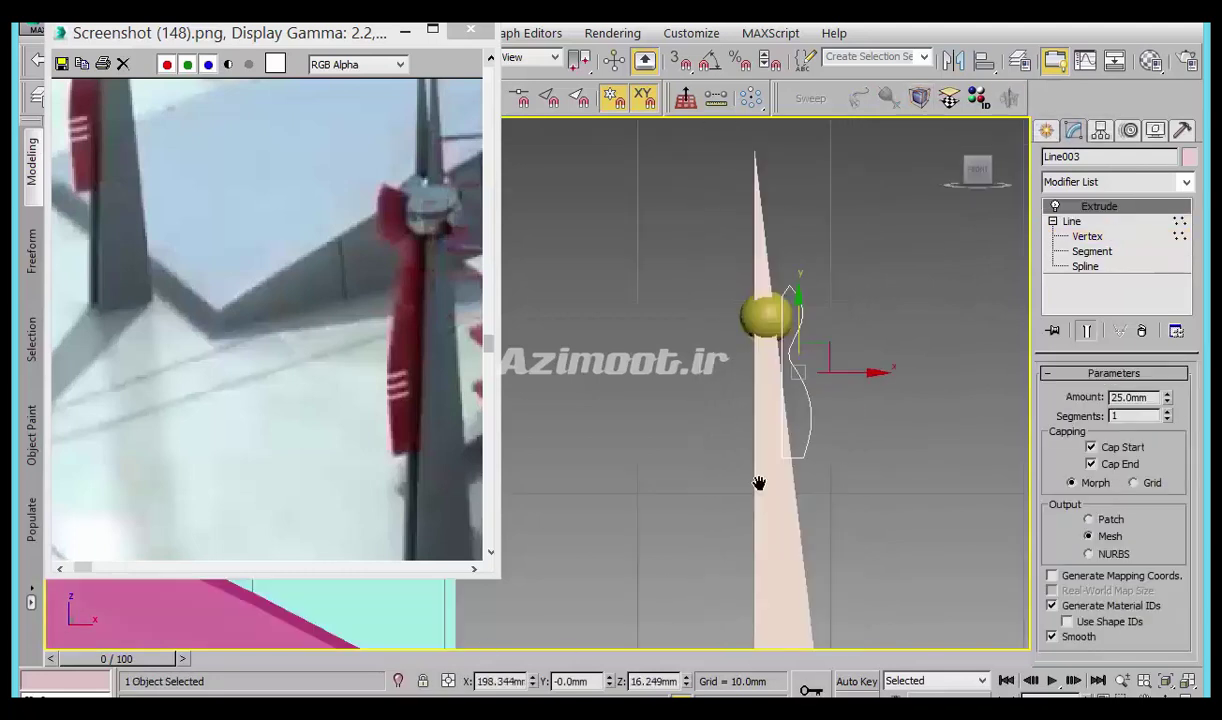
alt+middle_drag(810, 465, 818, 518)
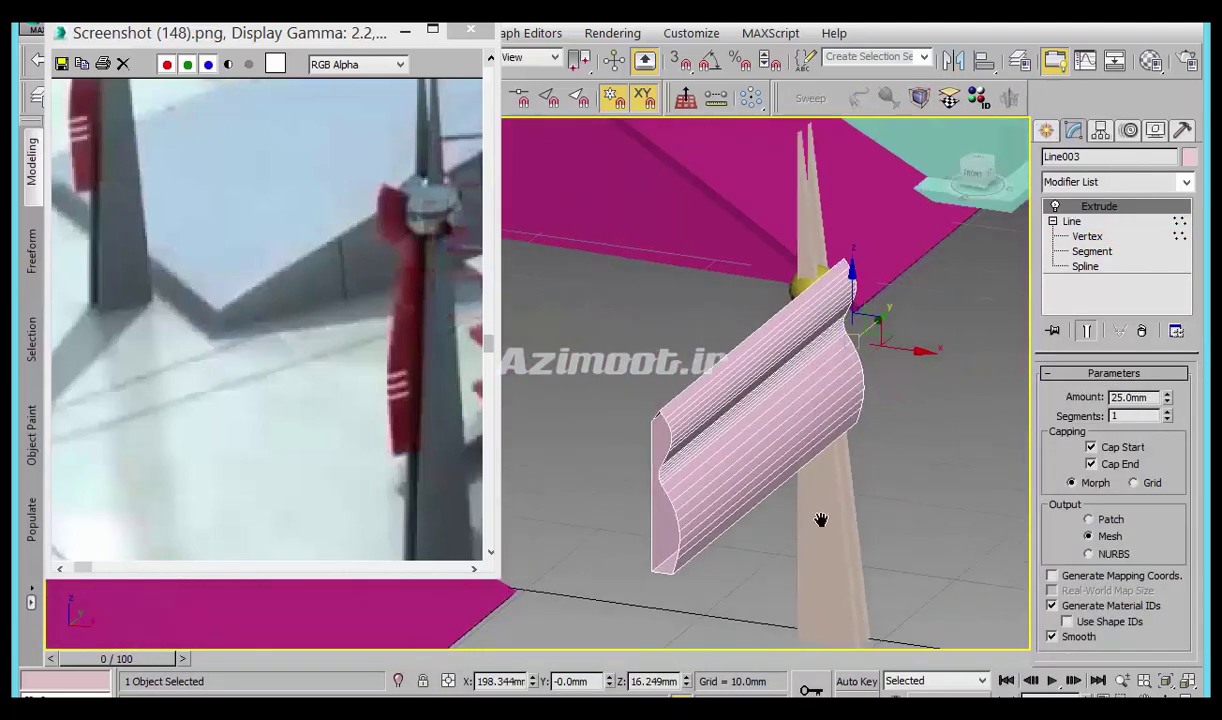
drag(1168, 404, 1158, 446)
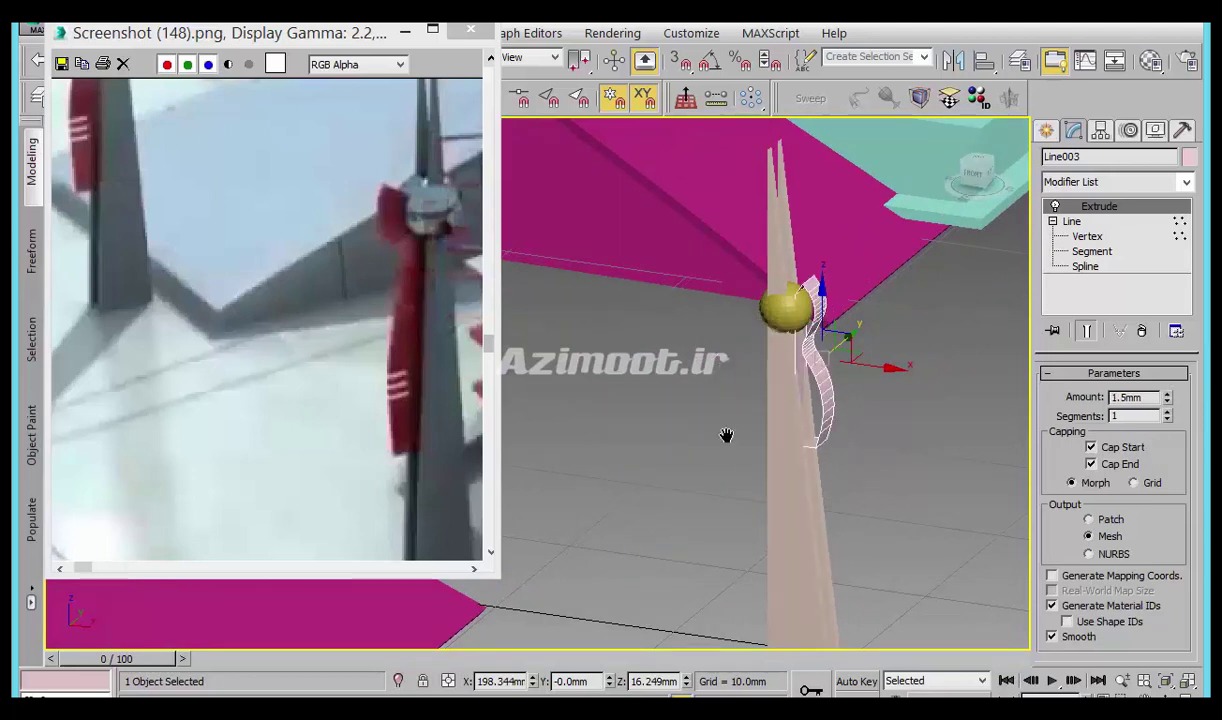
scroll(735, 430, up, 5)
middle_drag(744, 425, 750, 537)
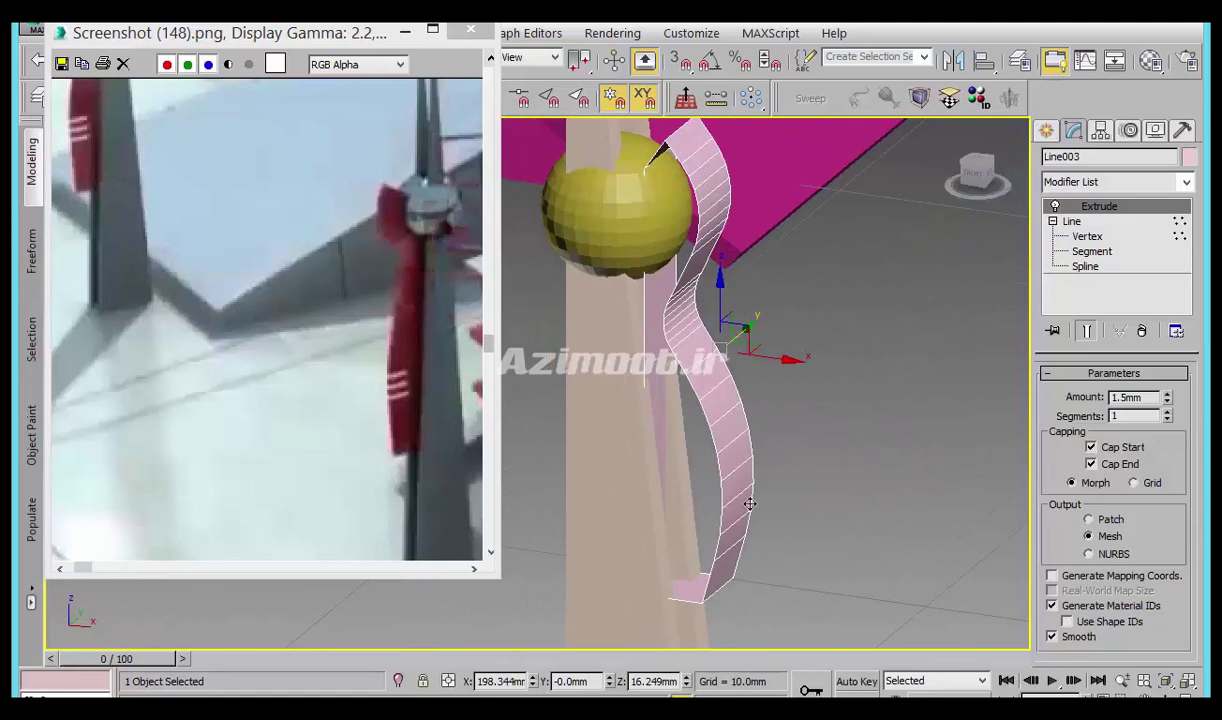
drag(1160, 405, 1165, 409)
click(1166, 397)
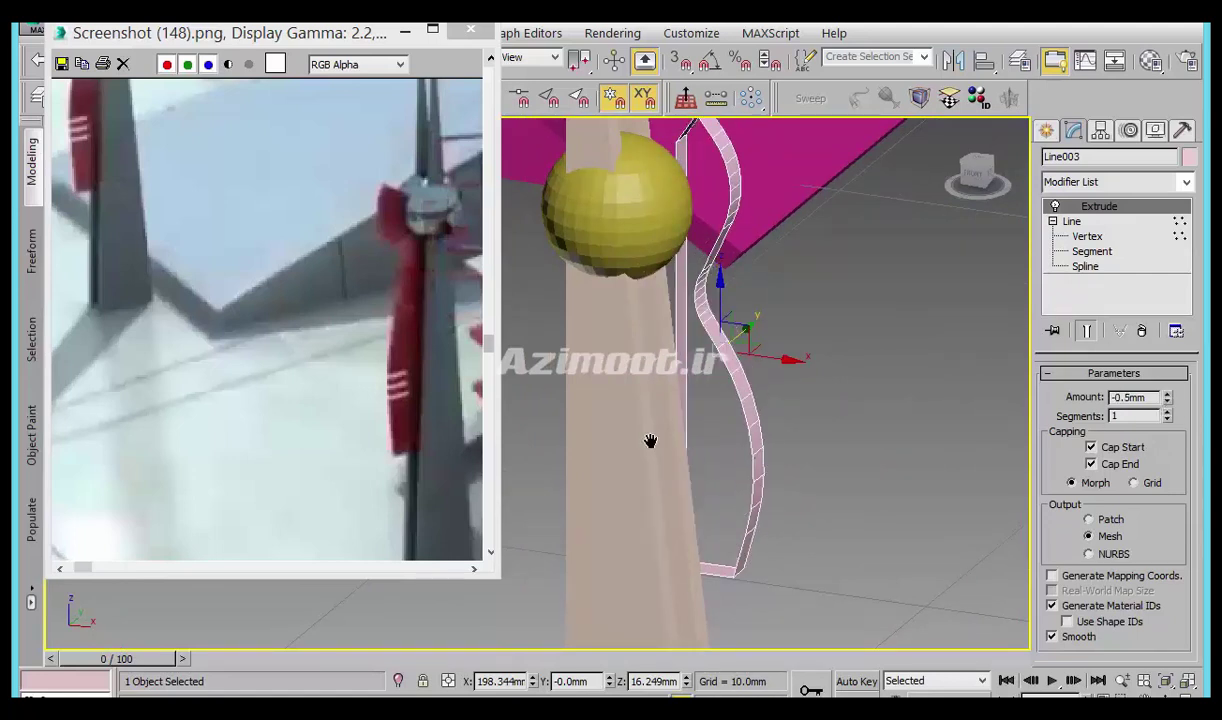
middle_drag(650, 441, 650, 471)
Select all vertices, move the top vertex up and right, and weld the top points together.
click(1087, 237)
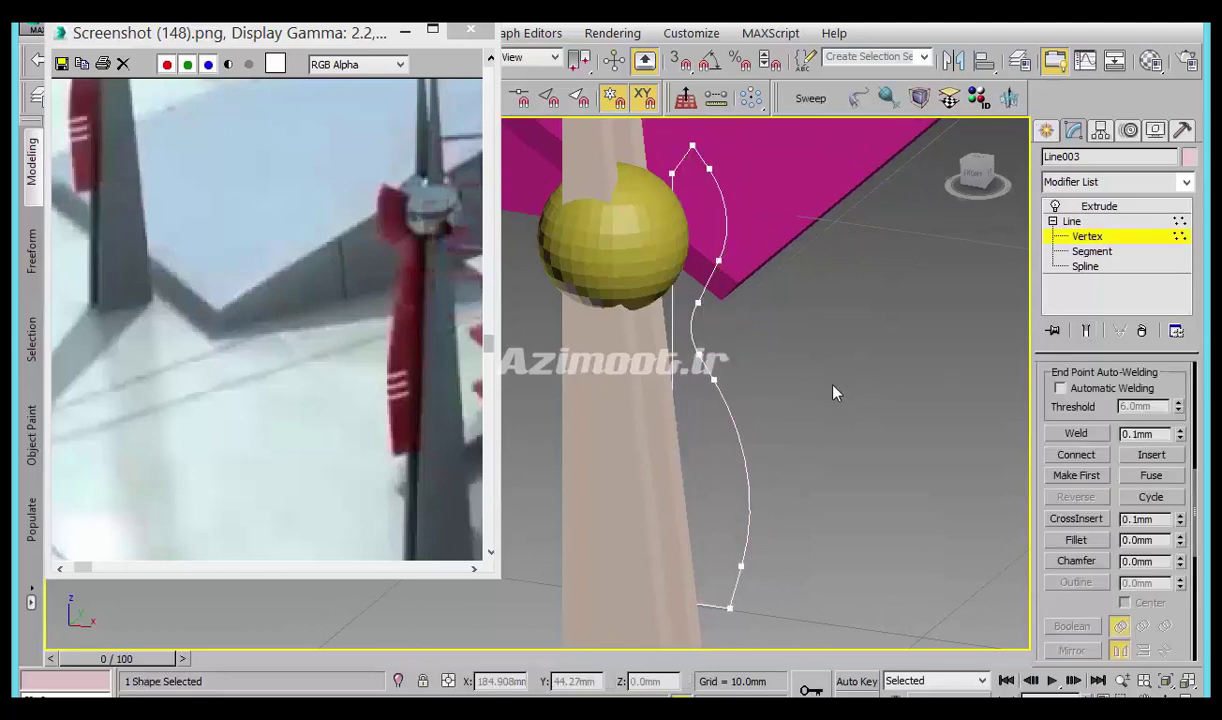
middle_drag(835, 390, 791, 347)
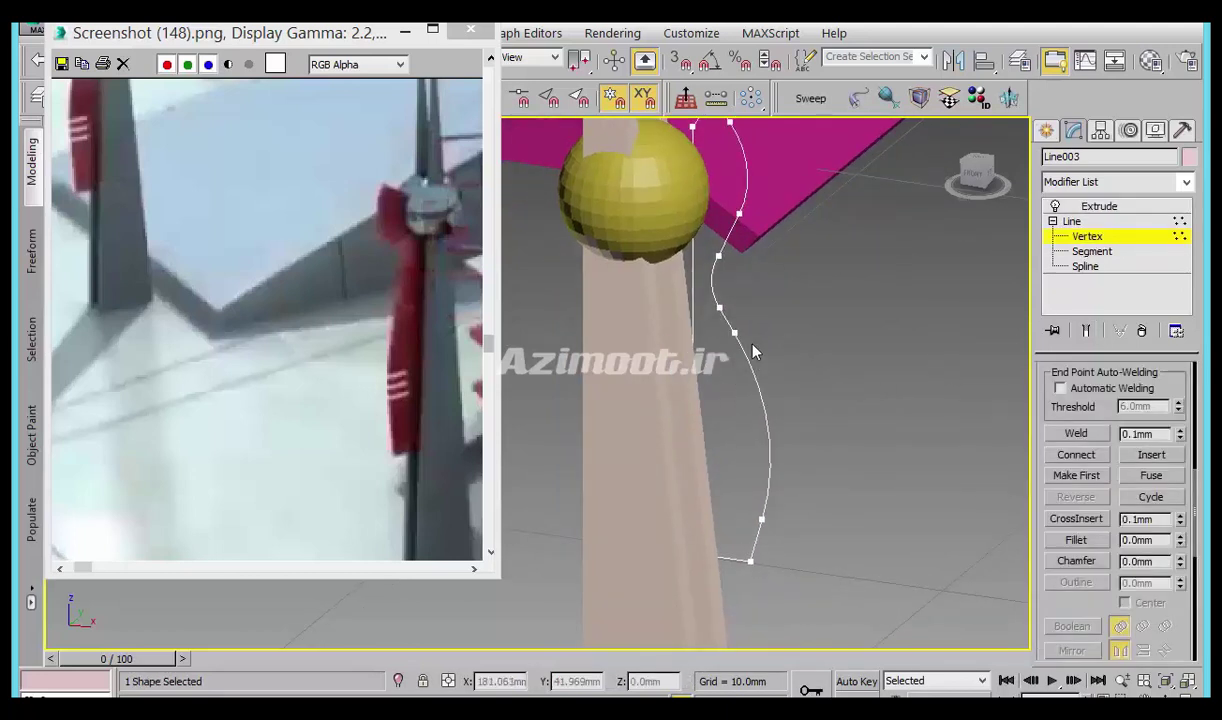
key(ctrl+a)
mouse_move(770, 556)
alt+middle_down()
mouse_move(797, 486)
mouse_move(966, 495)
alt+middle_up()
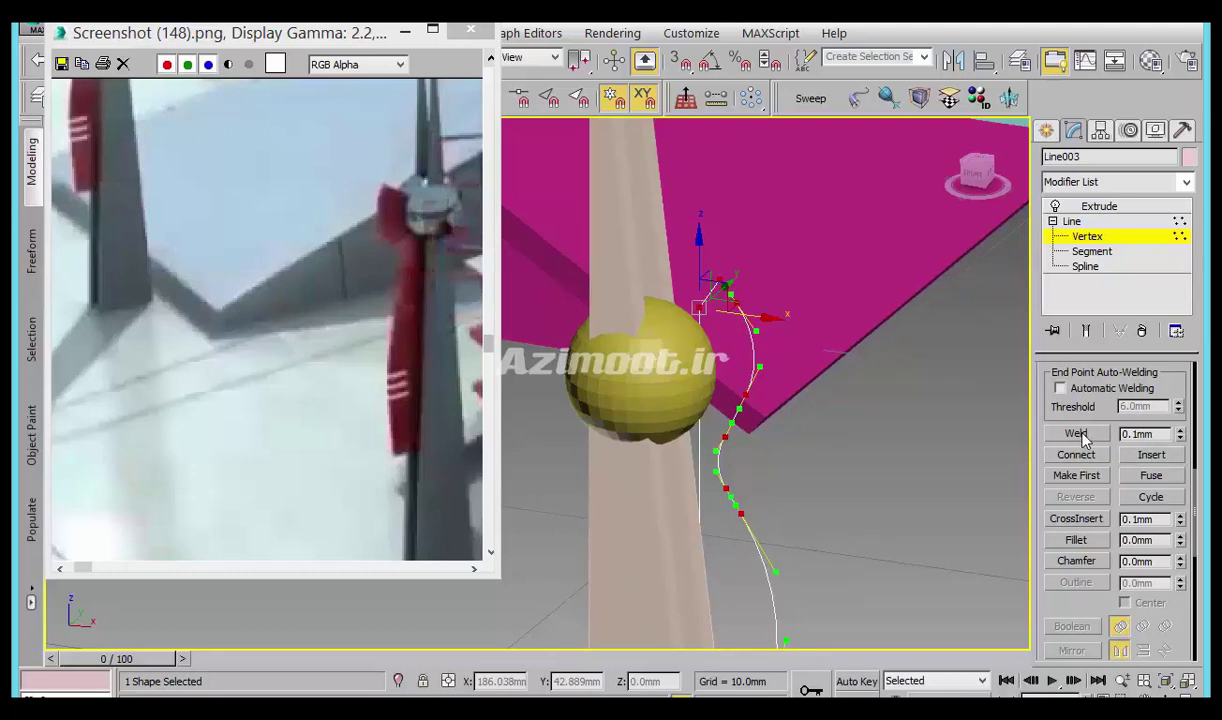
drag(726, 286, 746, 259)
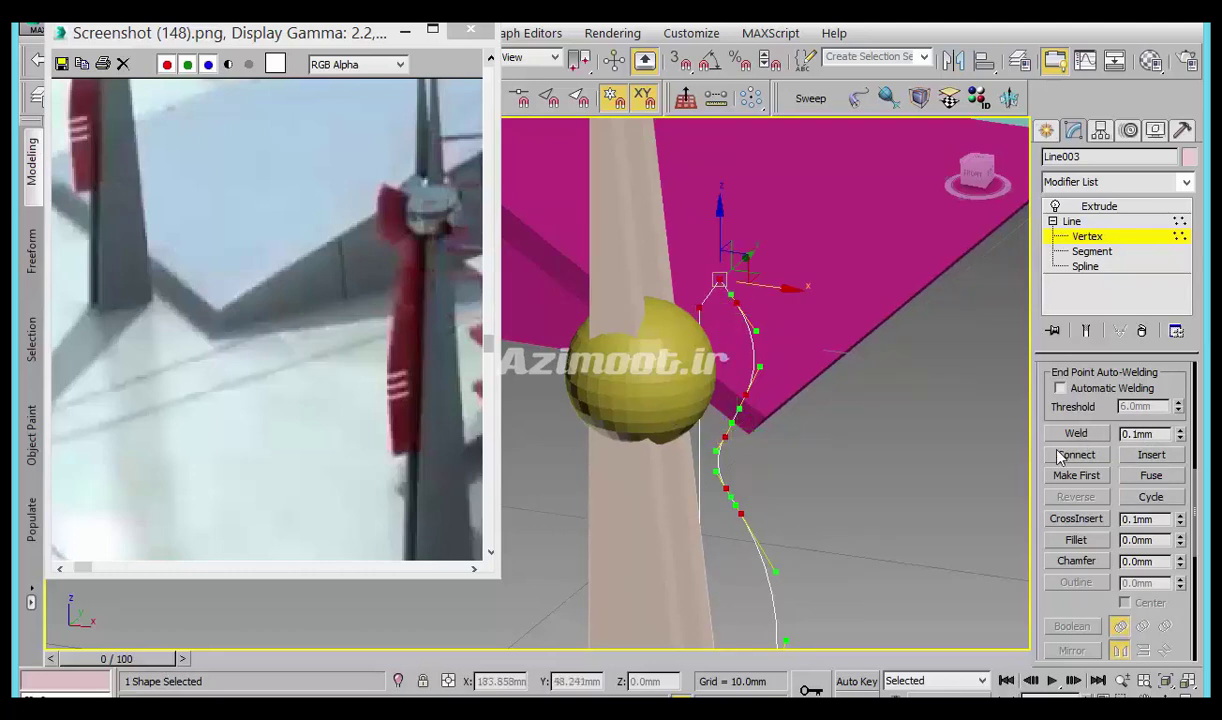
scroll(655, 360, up, 5)
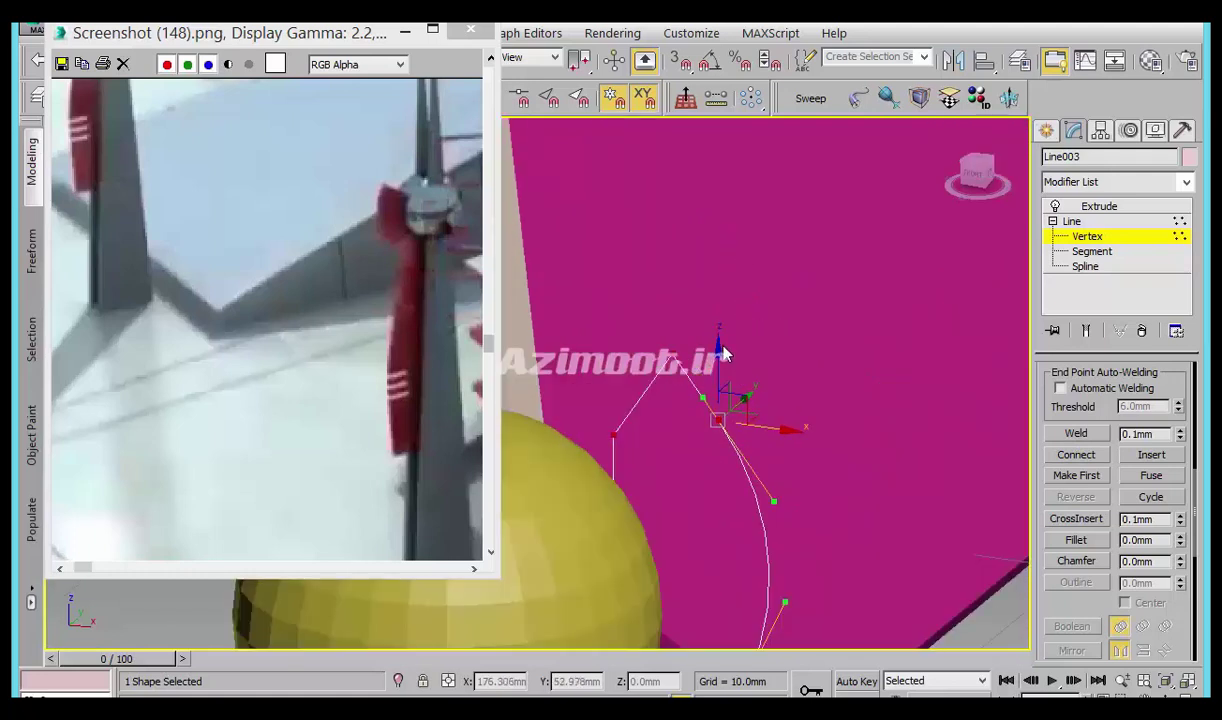
scroll(671, 356, up, 2)
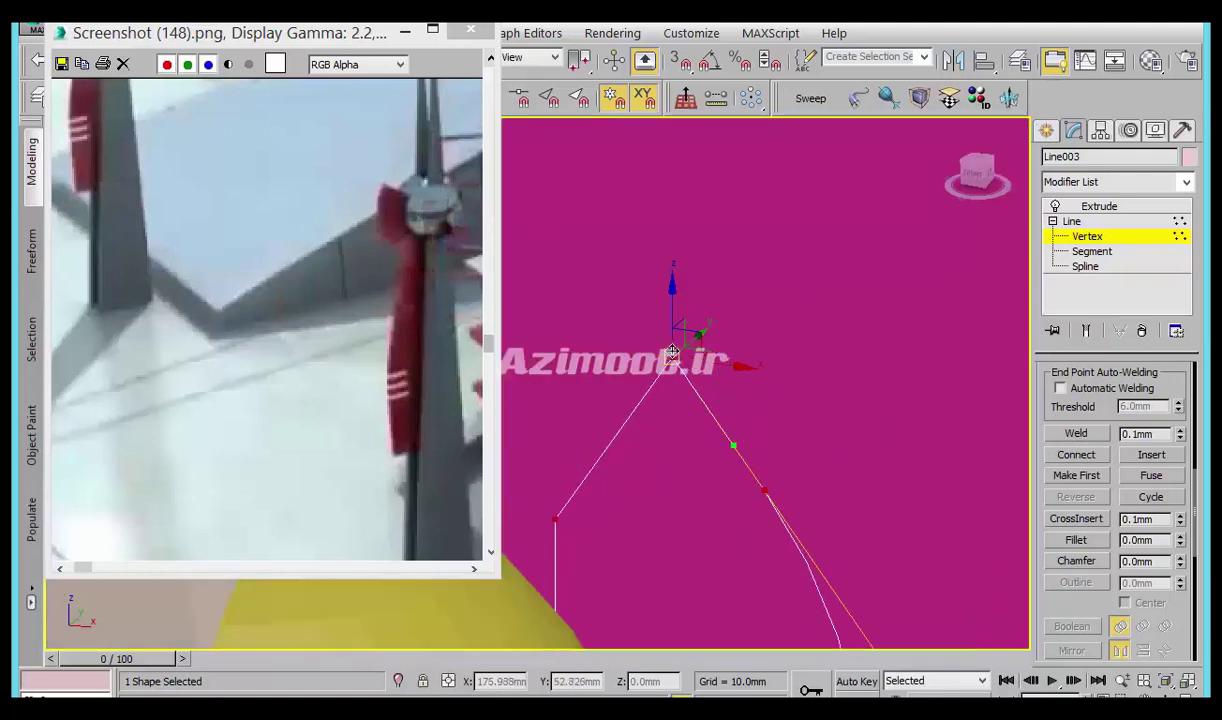
scroll(675, 360, up, 2)
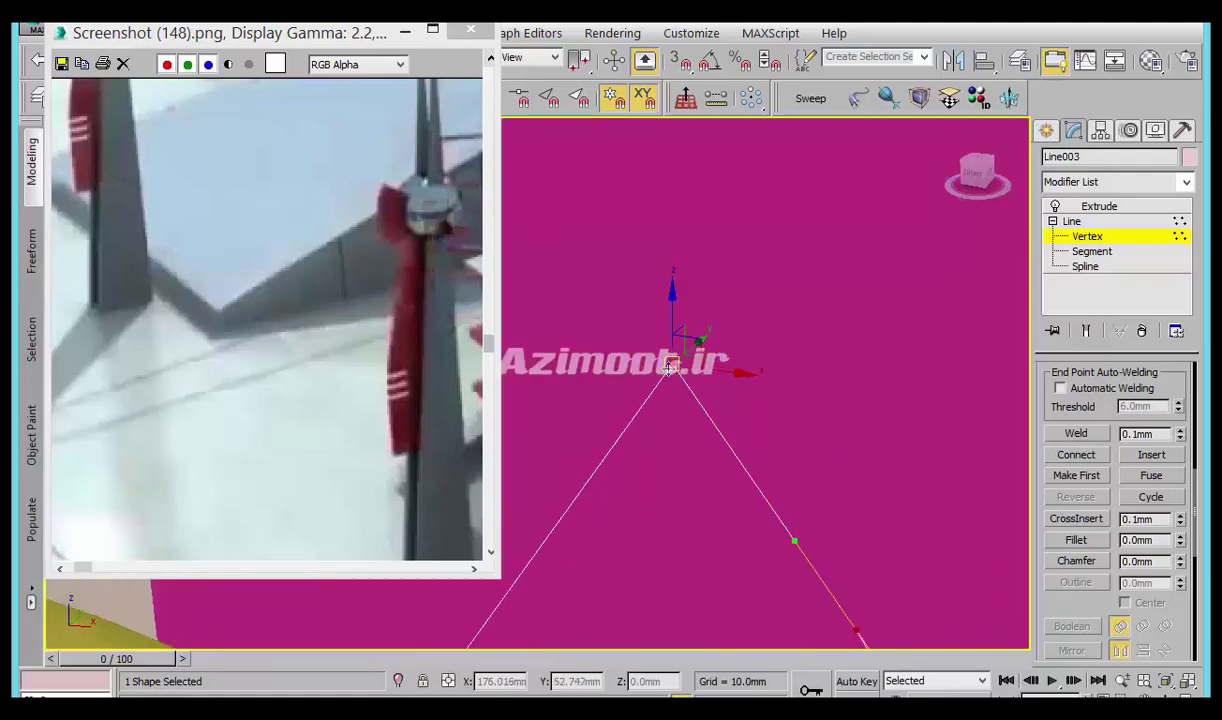
click(1071, 435)
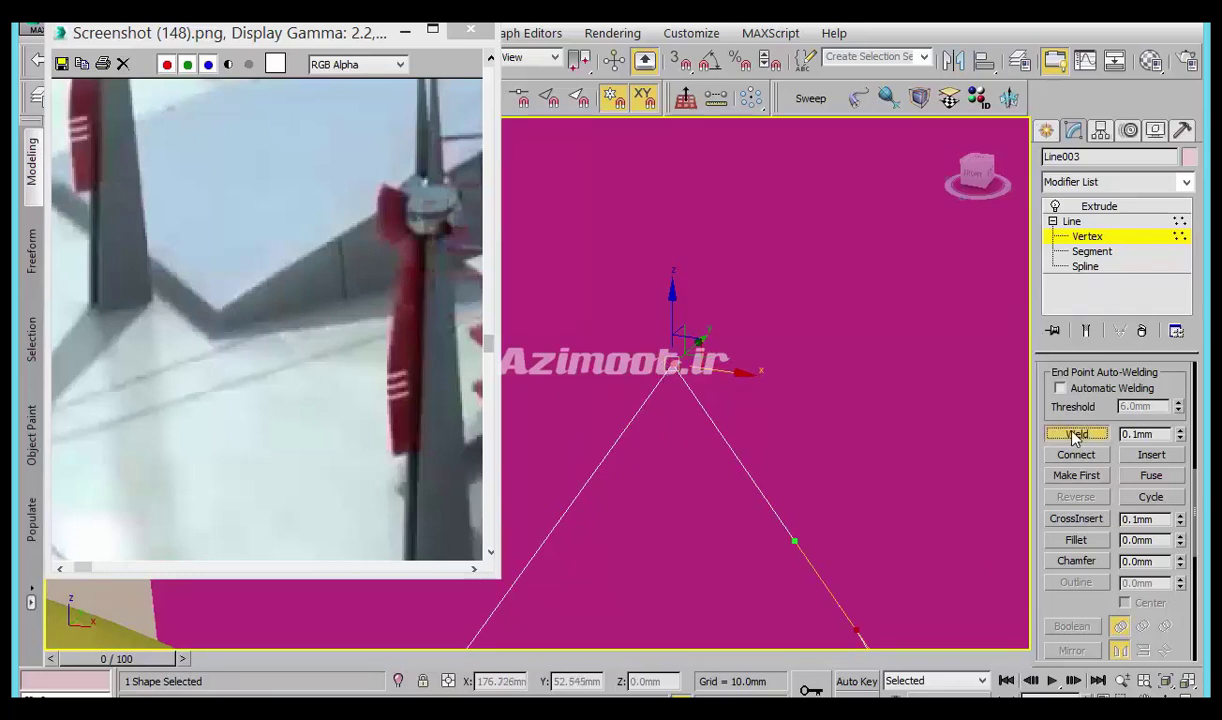
Turn on Show End Result and set the spline interpolation to Adaptive.
scroll(665, 387, up, 2)
click(1087, 332)
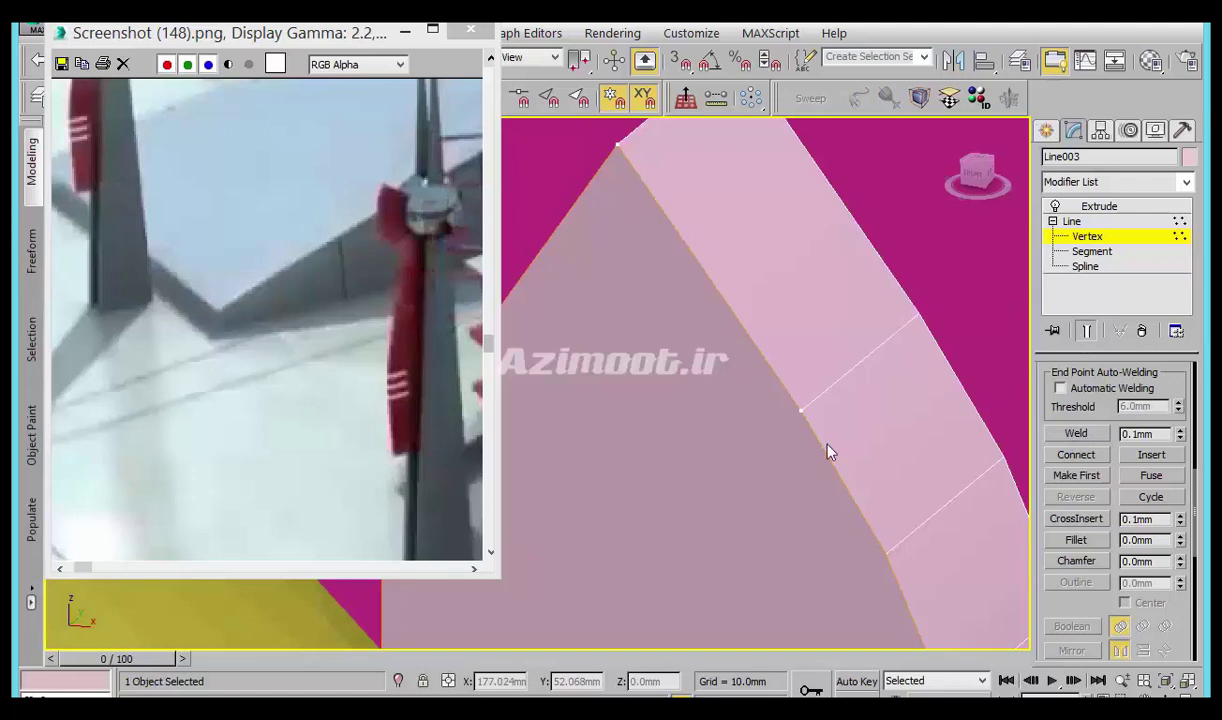
scroll(806, 407, down, 2)
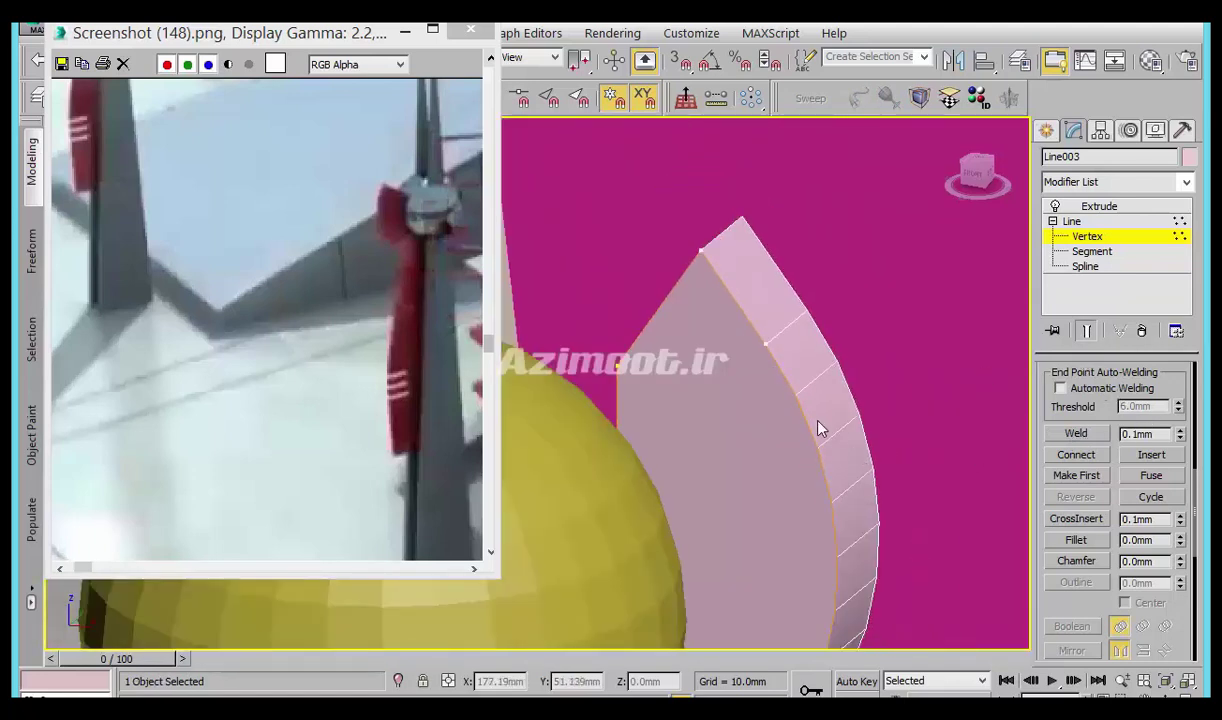
scroll(1078, 407, up, 4)
scroll(1133, 415, up, 1)
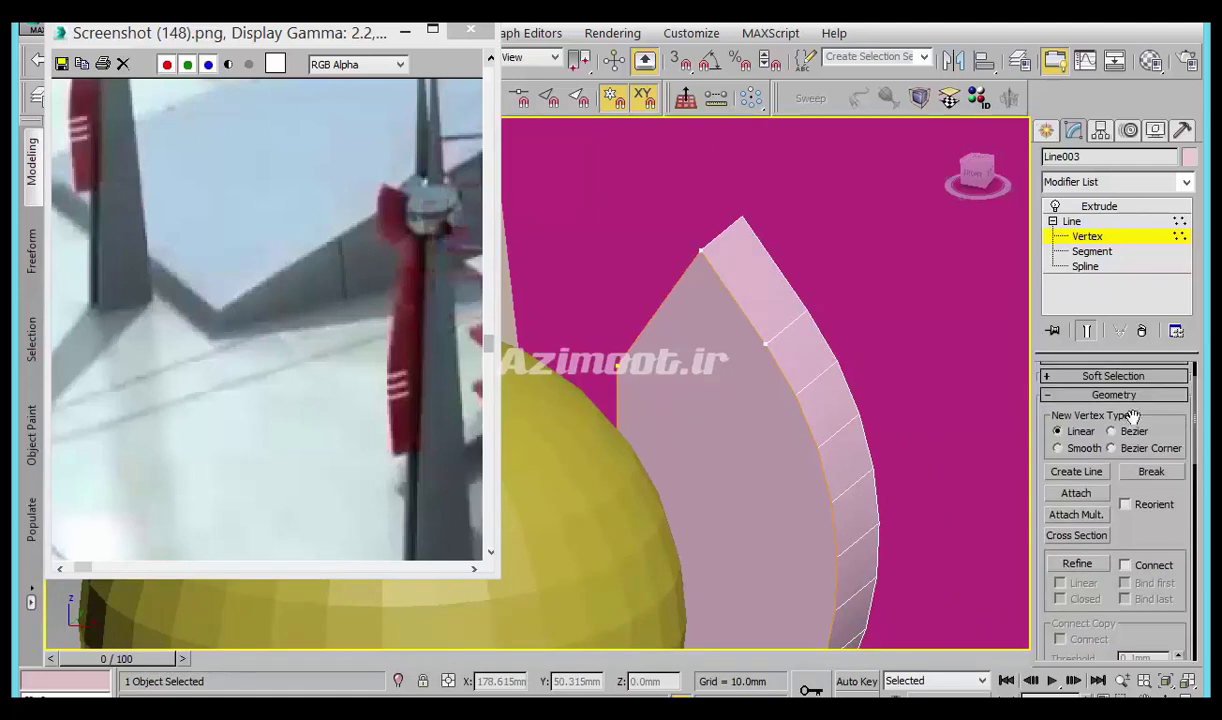
drag(1158, 414, 1160, 590)
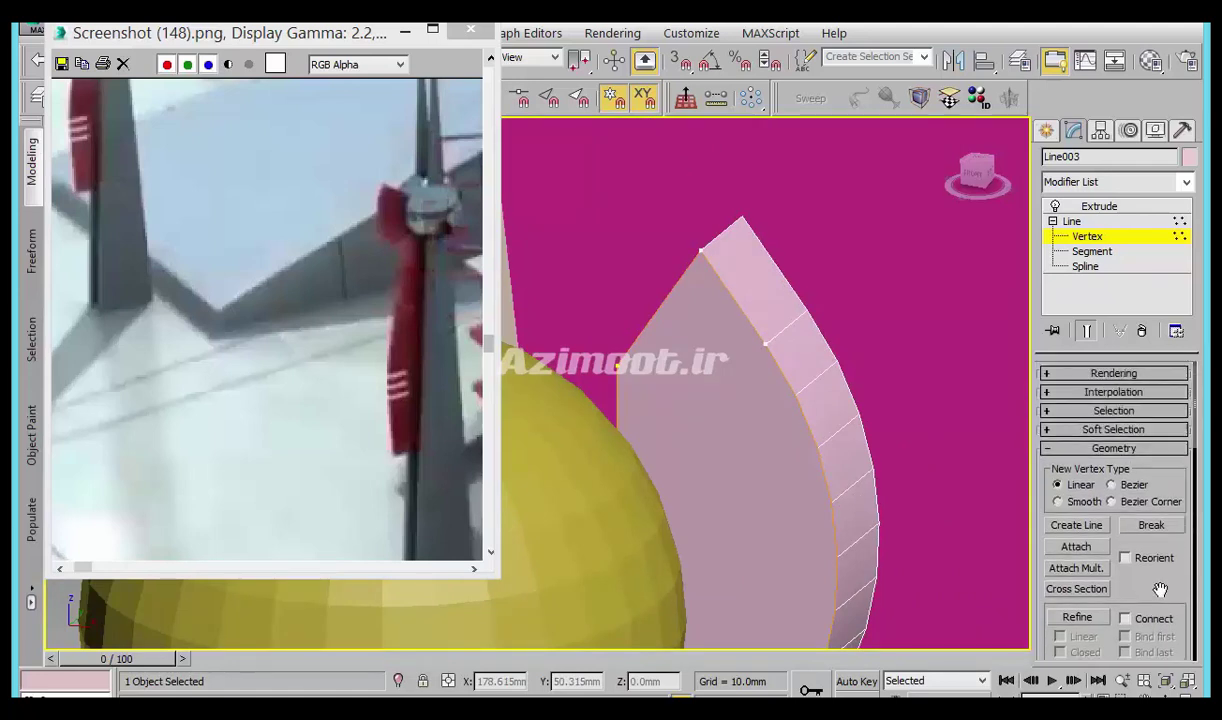
click(1104, 394)
click(1107, 446)
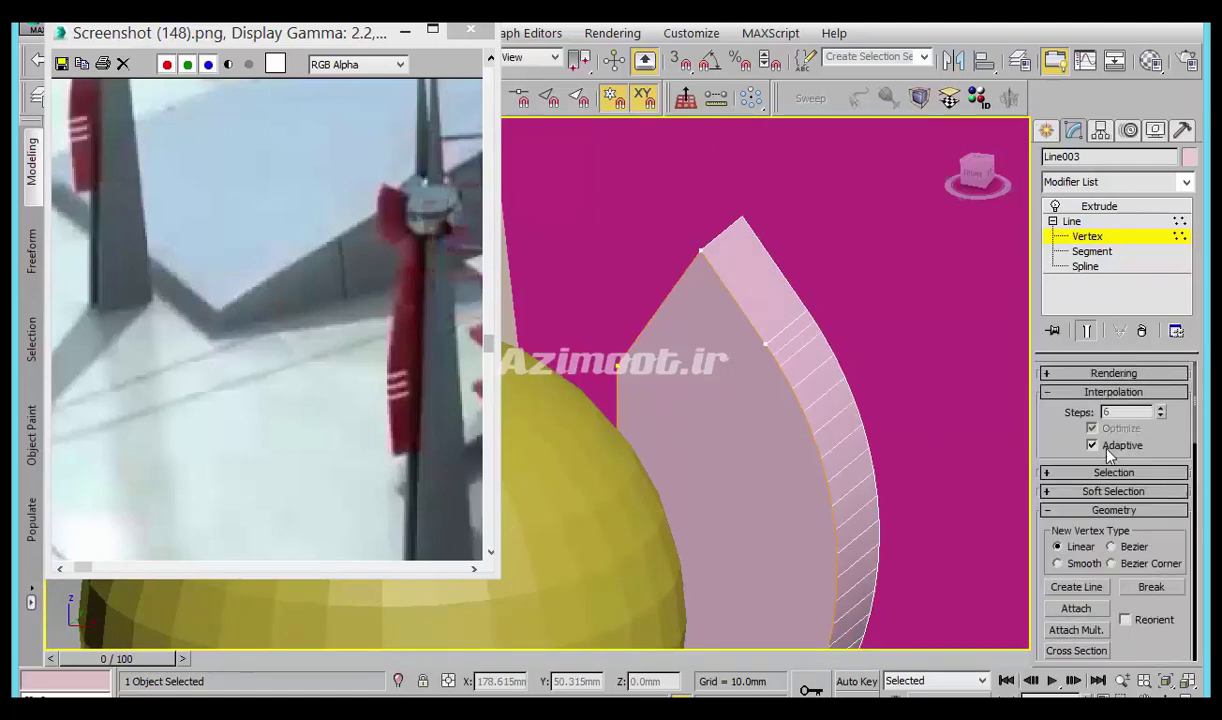
click(1046, 131)
mouse_move(845, 265)
alt+middle_down()
mouse_move(818, 471)
mouse_move(829, 532)
alt+middle_up()
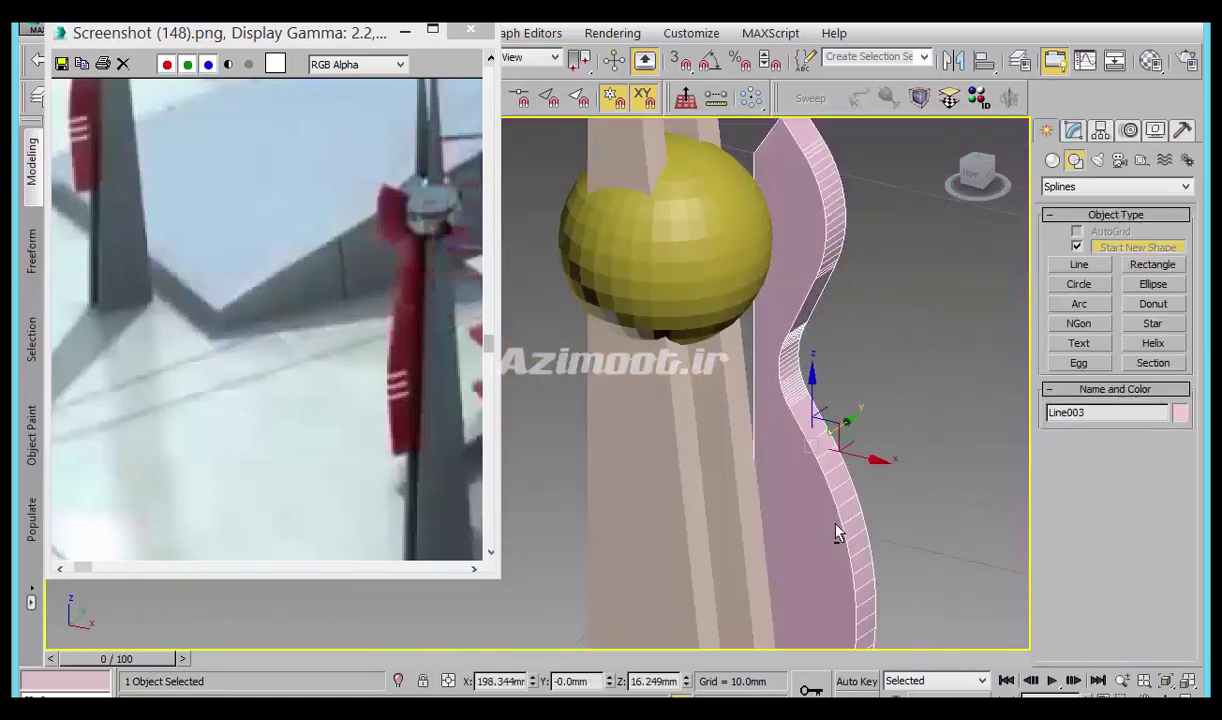
Scale the pink strip wider and move it onto the pole, ending at Y -1.247mm.
mouse_move(849, 426)
alt+middle_down()
mouse_move(725, 568)
mouse_move(762, 514)
alt+middle_up()
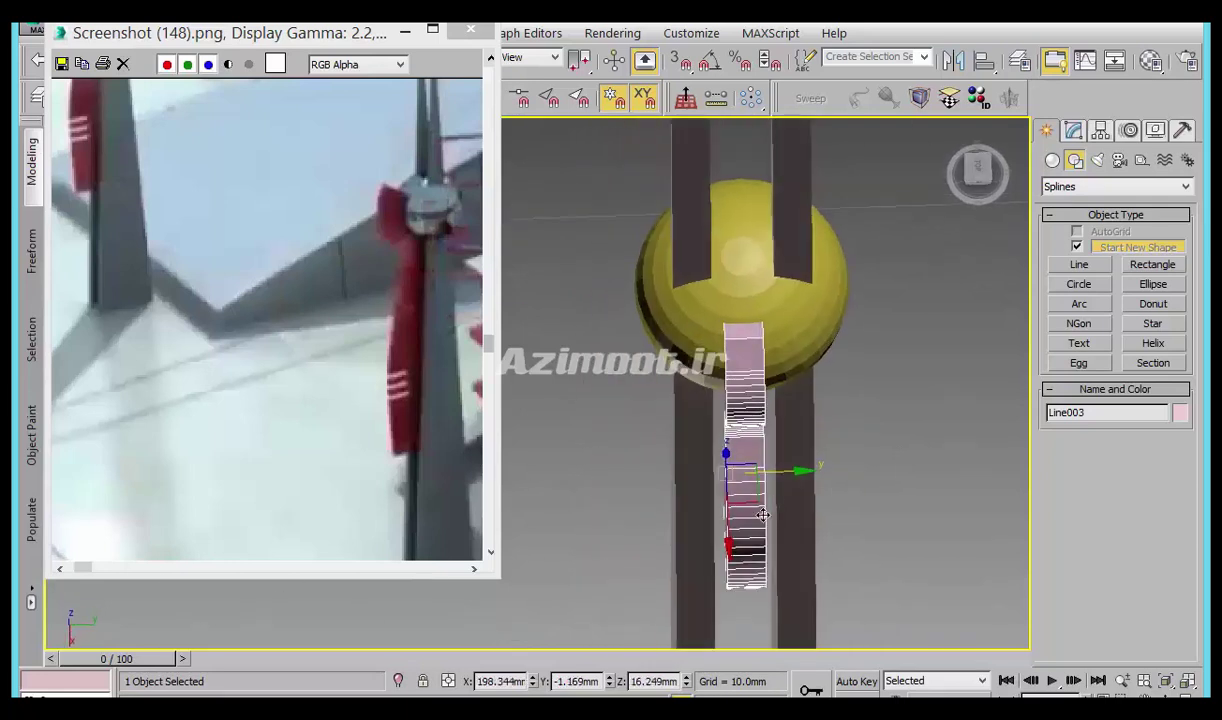
drag(774, 474, 783, 471)
mouse_move(783, 471)
middle_down()
mouse_move(769, 496)
mouse_move(785, 507)
middle_up()
key(r)
mouse_move(645, 519)
mouse_down()
mouse_move(603, 516)
mouse_move(715, 521)
mouse_up()
key(w)
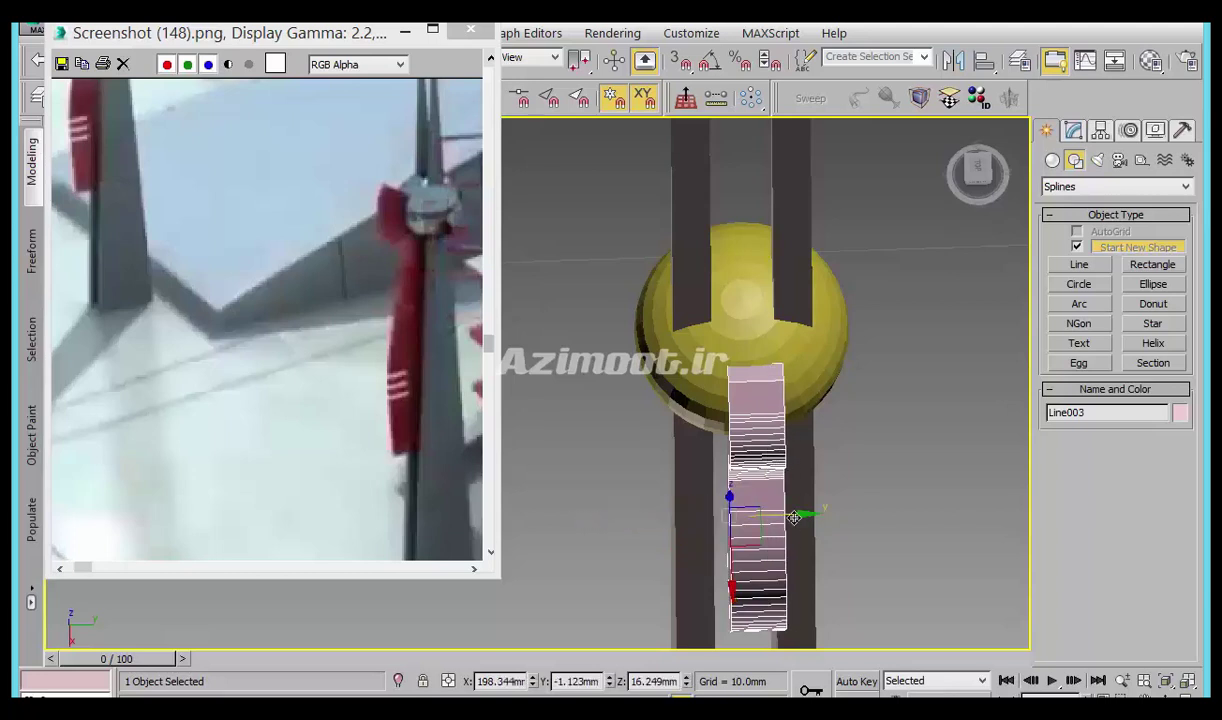
drag(794, 517, 725, 500)
scroll(731, 454, down, 3)
mouse_move(731, 454)
alt+middle_down()
mouse_move(759, 519)
mouse_move(835, 453)
mouse_move(838, 418)
mouse_move(708, 365)
mouse_move(865, 472)
mouse_move(758, 425)
mouse_move(794, 458)
mouse_move(773, 456)
mouse_move(826, 477)
mouse_move(773, 456)
alt+middle_up()
scroll(708, 365, down, 3)
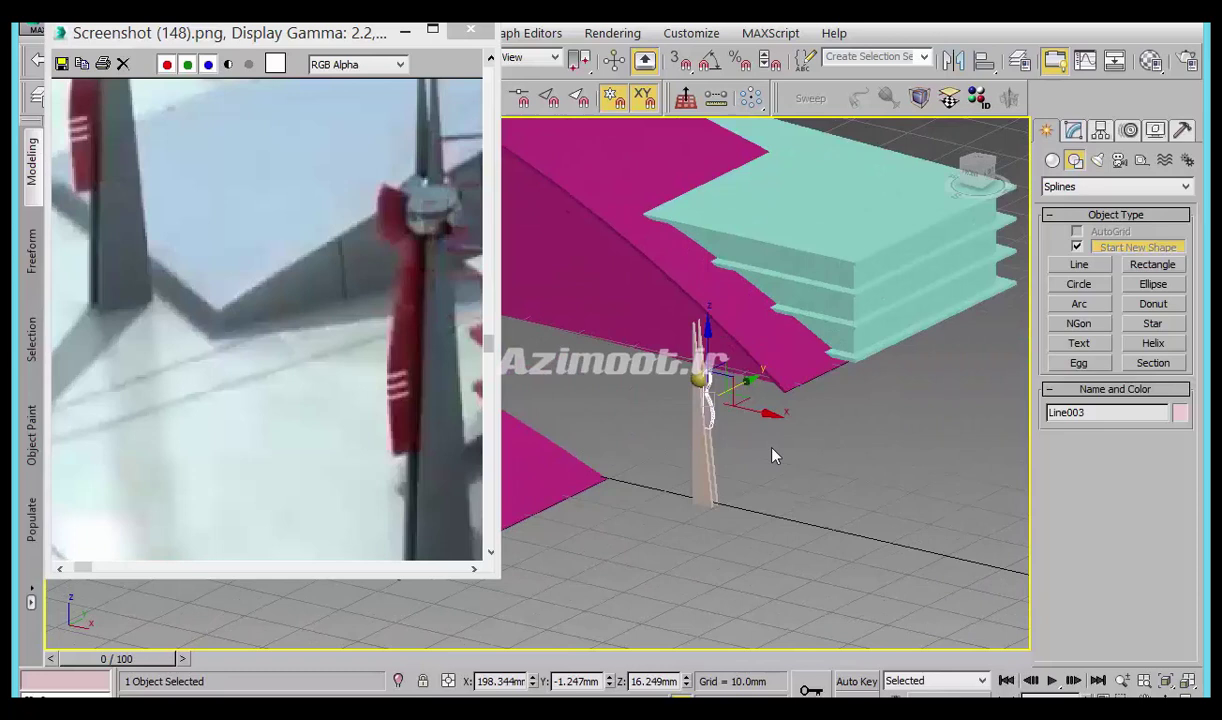
Select the three-piece pole assembly and raise it slightly in Front view so its base meets the ground.
double_click(700, 402)
scroll(705, 410, up, 5)
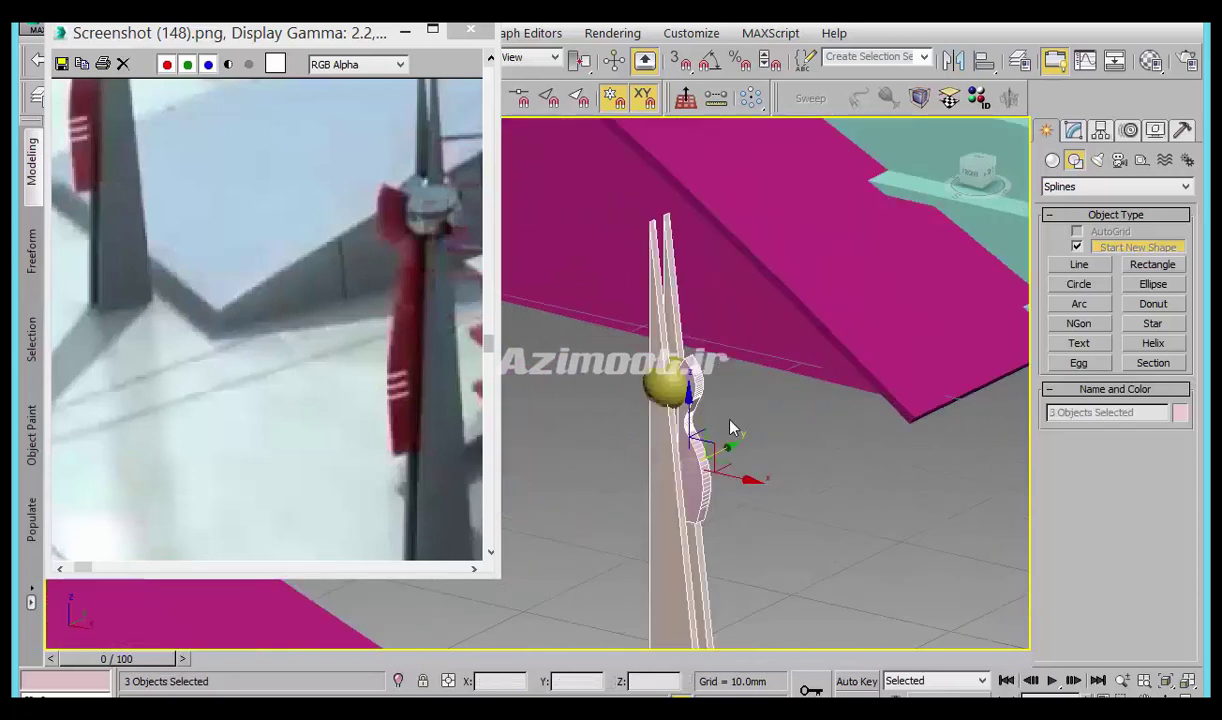
scroll(731, 338, down, 5)
mouse_move(760, 365)
middle_down()
mouse_move(829, 420)
mouse_move(858, 472)
mouse_move(846, 467)
middle_up()
scroll(846, 467, up, 3)
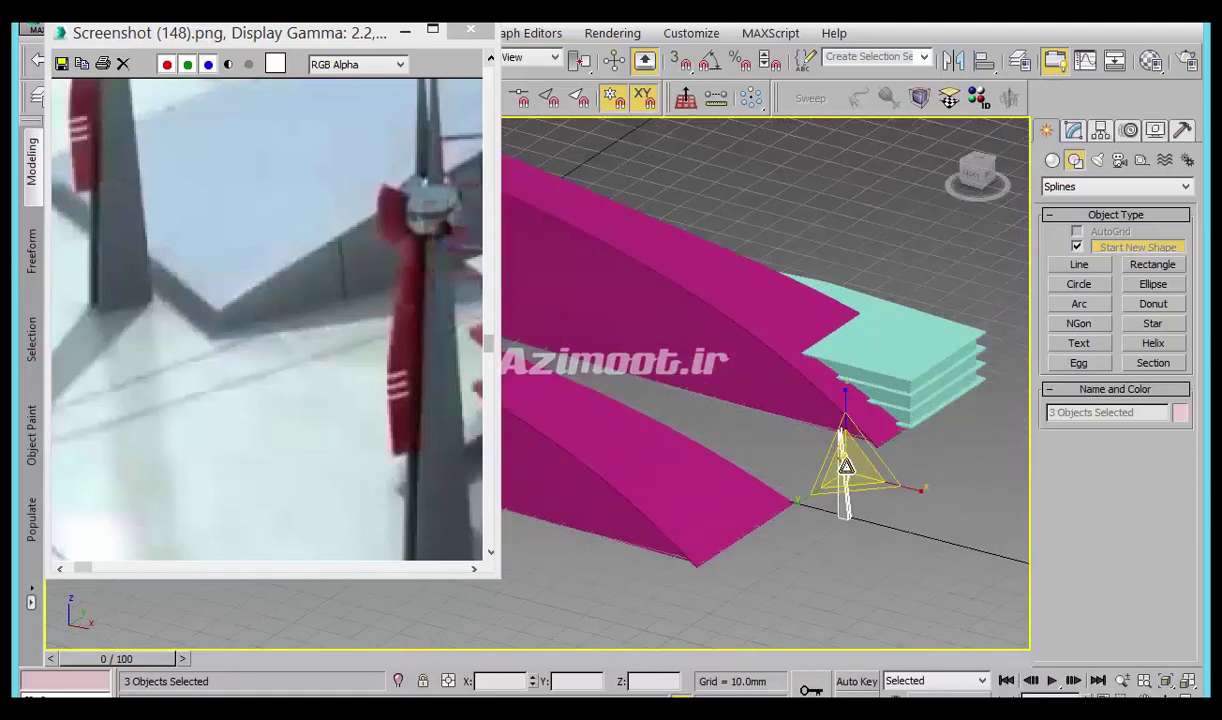
mouse_move(846, 467)
alt+middle_down()
mouse_move(858, 474)
mouse_move(780, 550)
alt+middle_up()
middle_drag(812, 440, 745, 403)
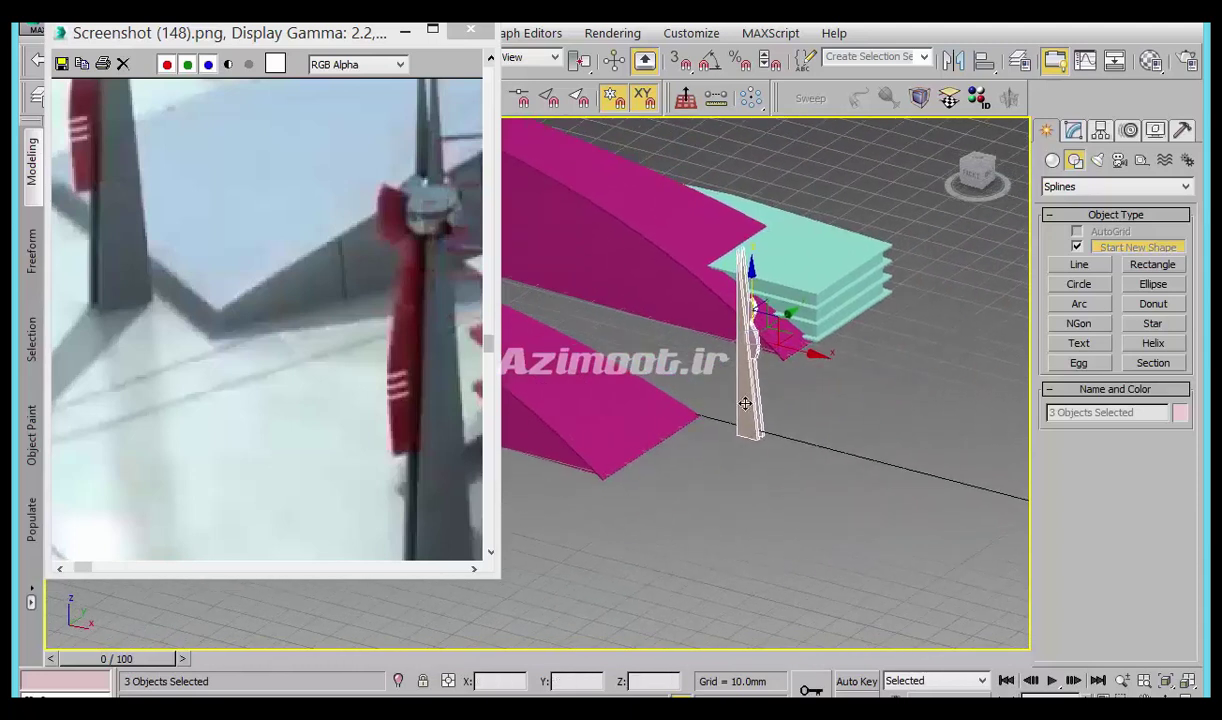
key(f)
scroll(730, 400, up, 3)
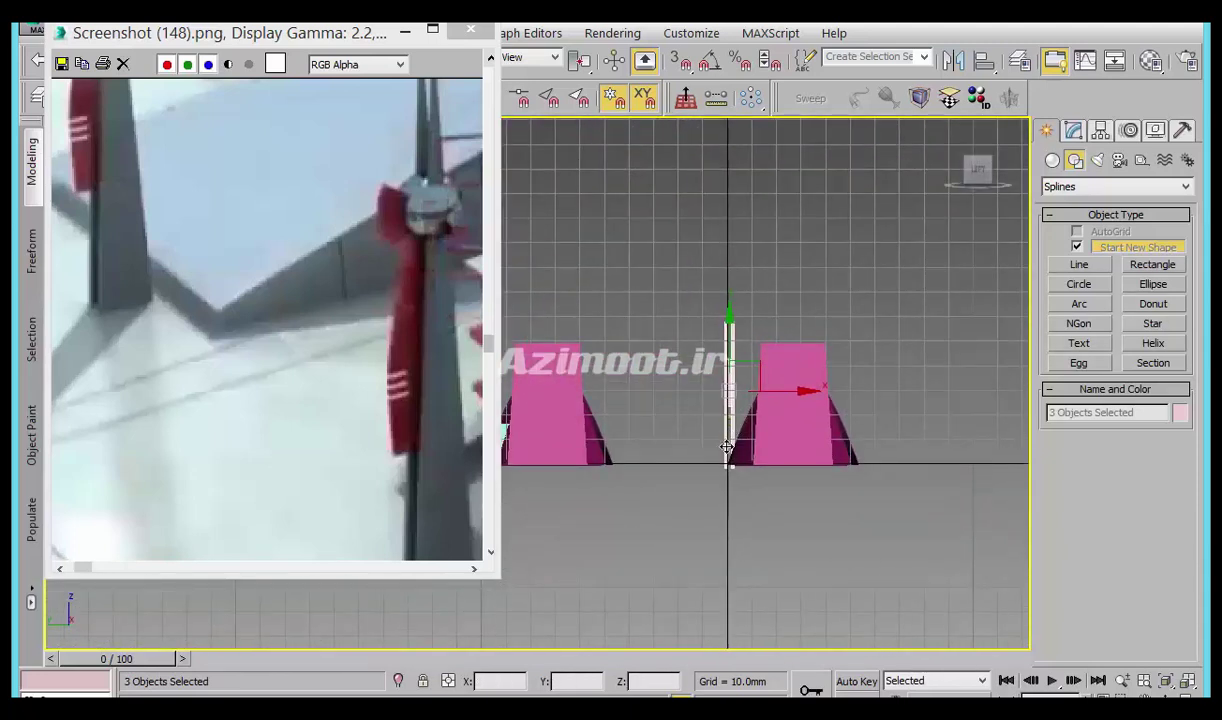
middle_drag(727, 447, 708, 471)
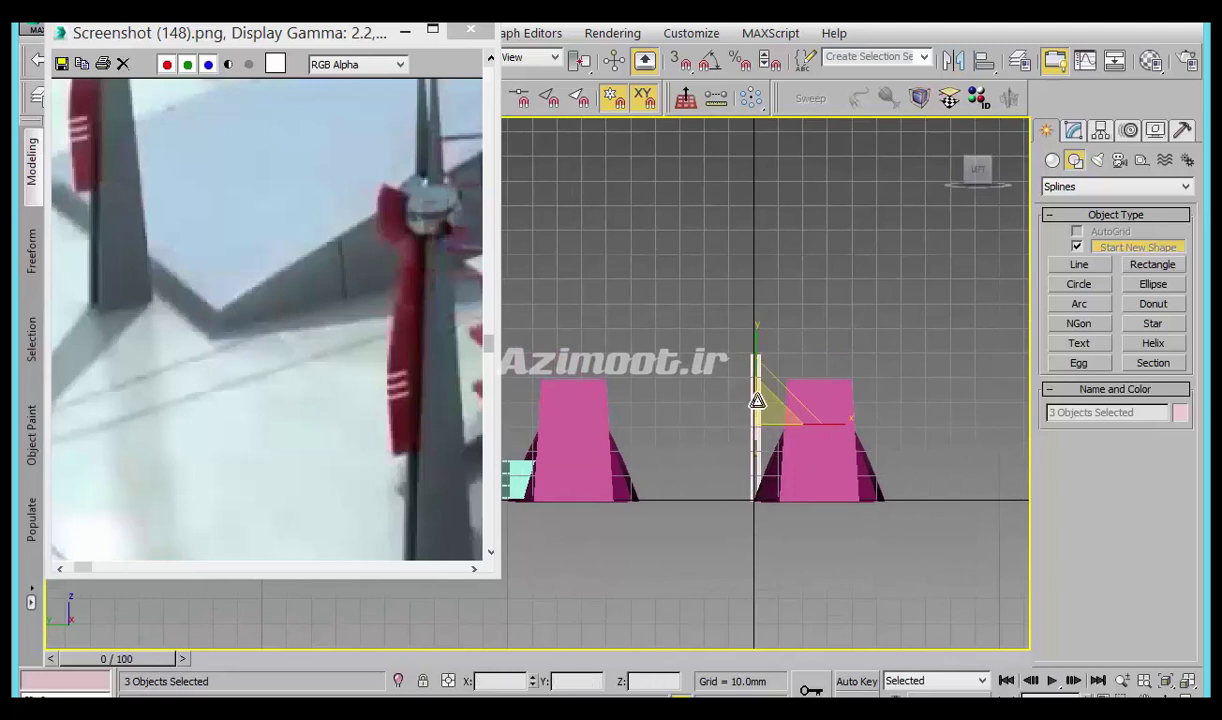
drag(757, 400, 751, 359)
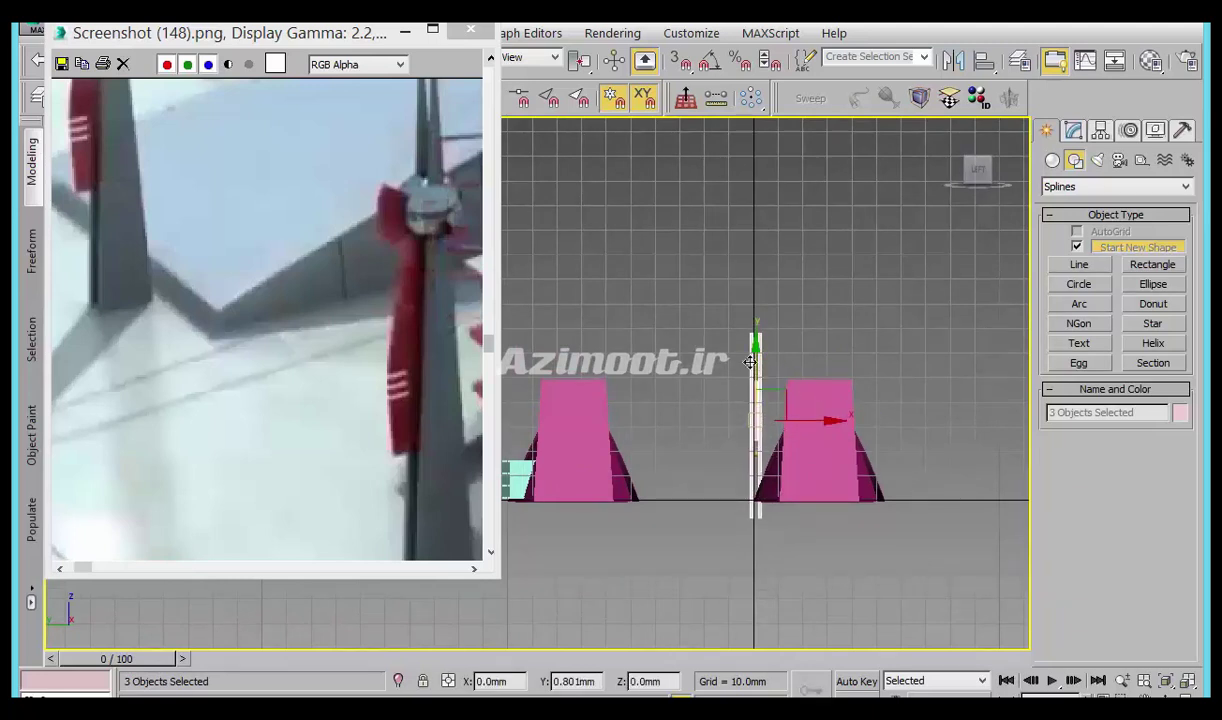
scroll(751, 359, down, 2)
alt+middle_drag(799, 480, 755, 545)
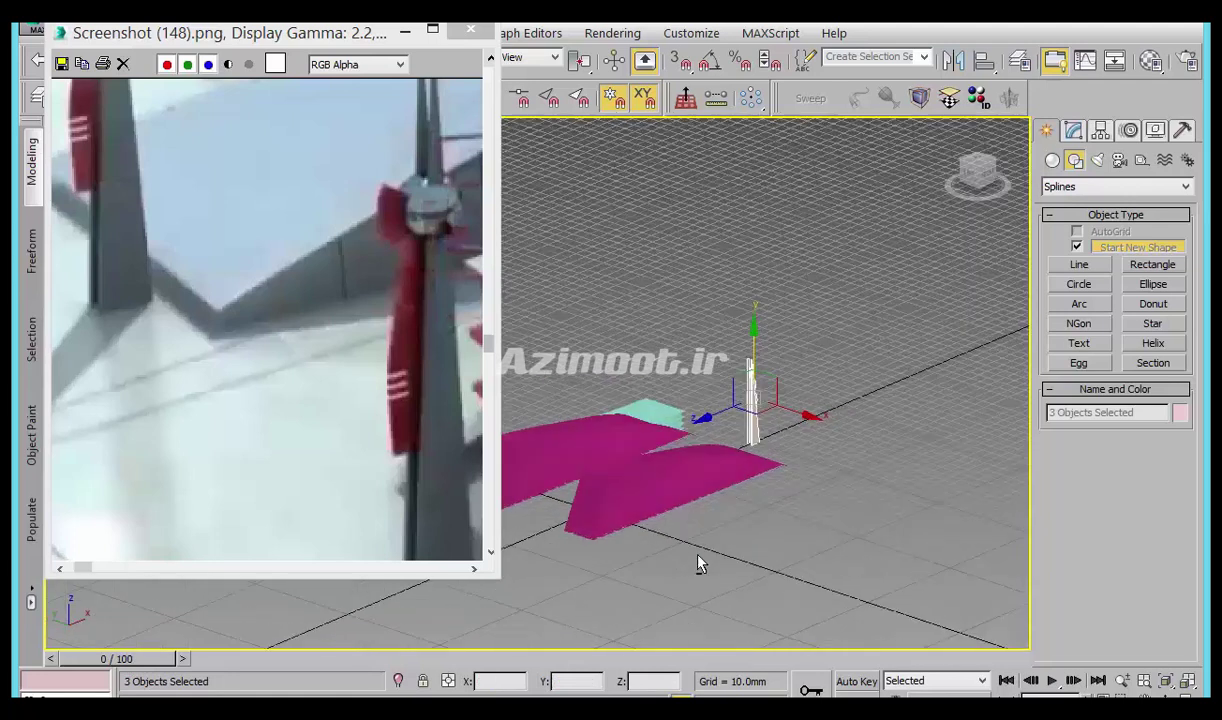
Create Sphere001 on the pole and scale it up uniformly to about 354%.
scroll(940, 434, up, 3)
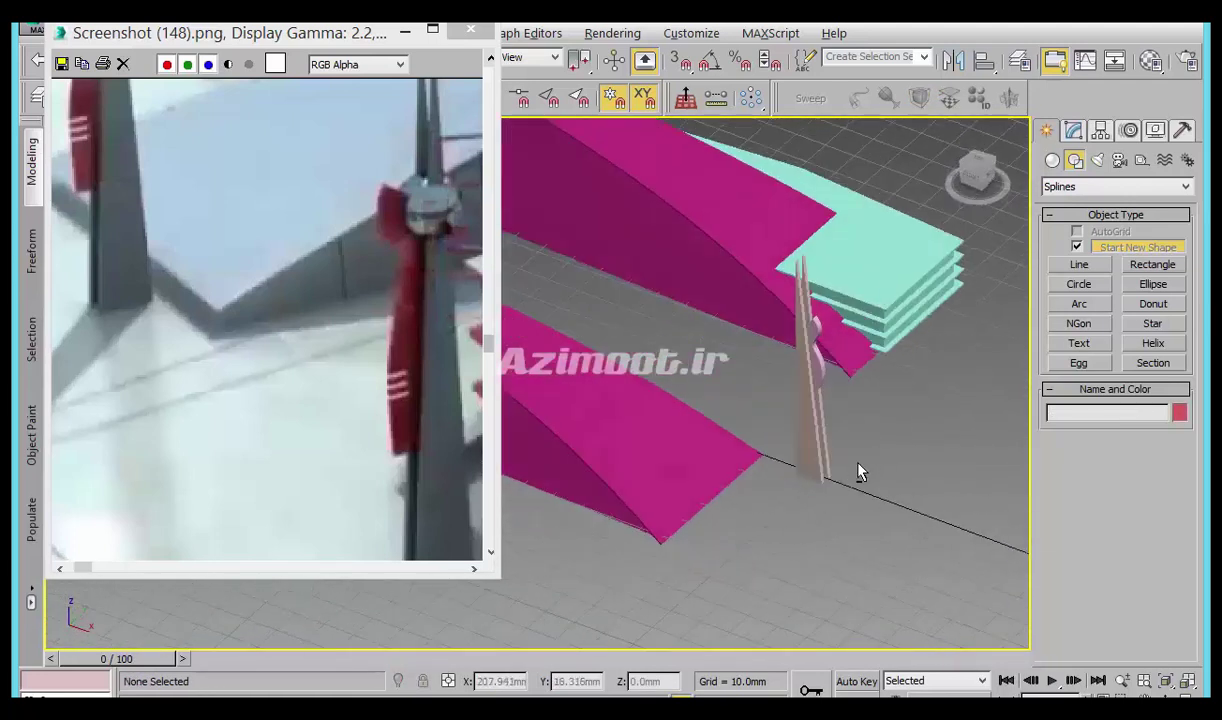
scroll(862, 469, up, 3)
scroll(785, 545, up, 2)
scroll(818, 502, up, 2)
drag(799, 393, 803, 395)
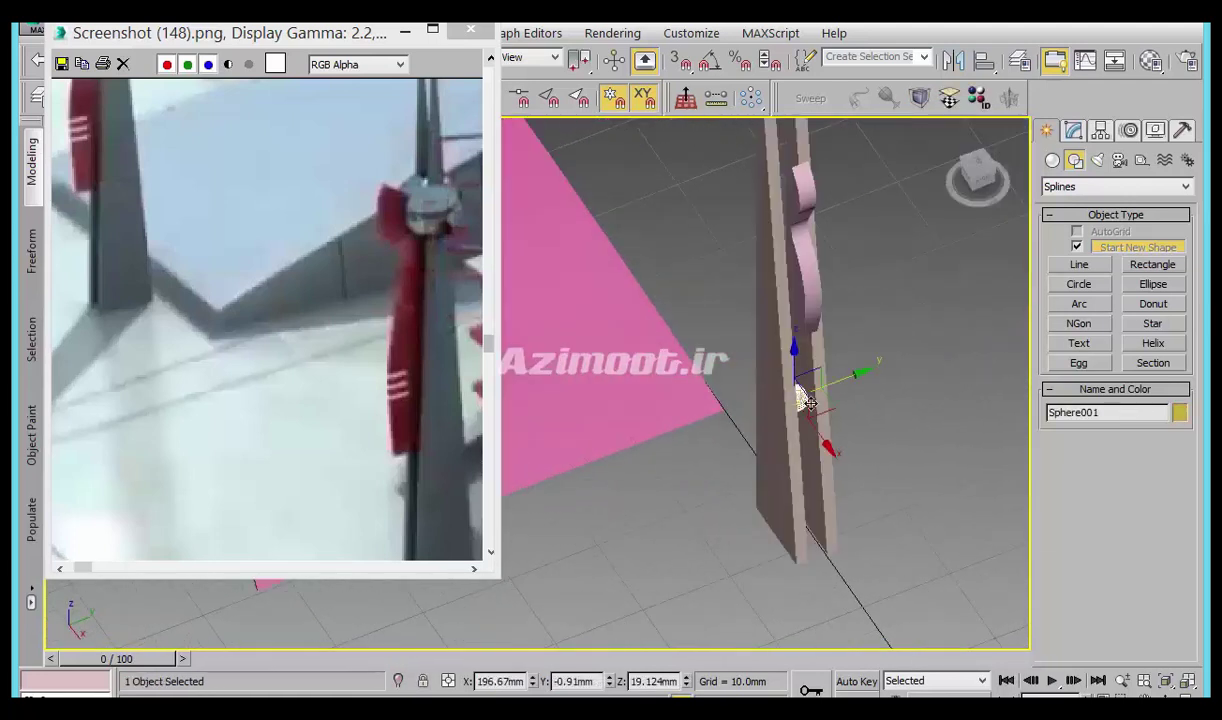
scroll(786, 468, up, 1)
alt+middle_drag(789, 374, 786, 383)
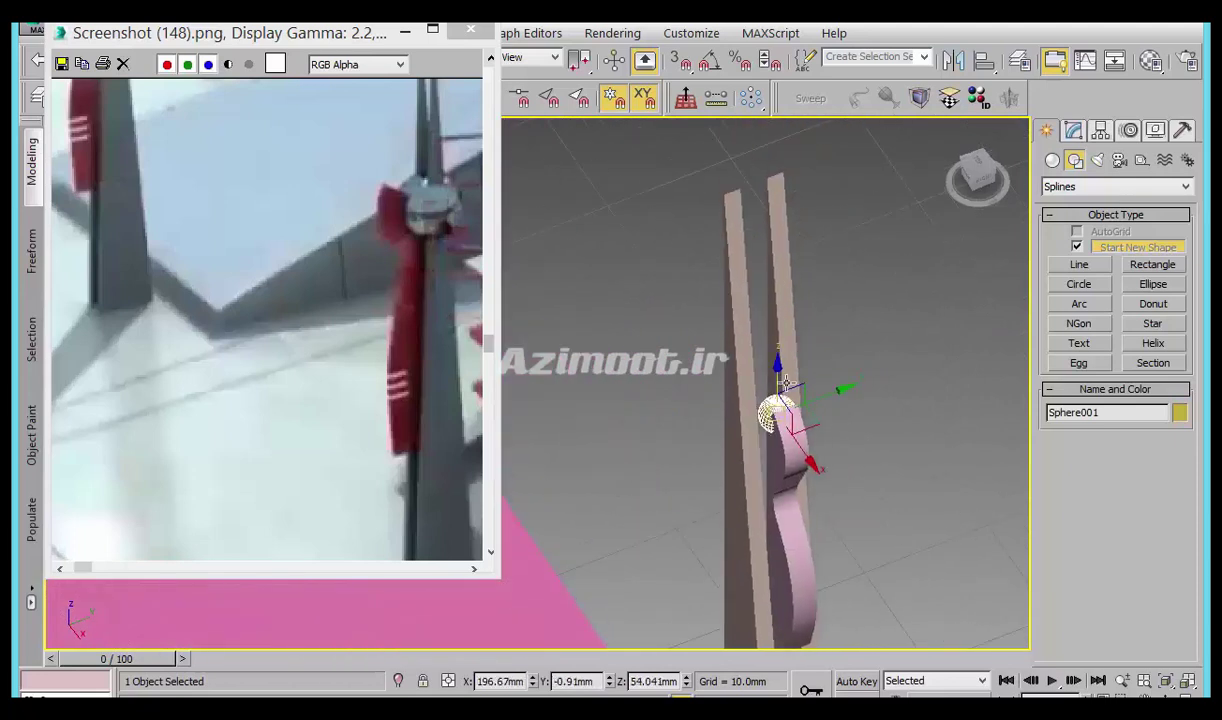
key(r)
drag(778, 368, 802, 134)
mouse_move(843, 399)
alt+middle_down()
mouse_move(900, 388)
mouse_move(856, 422)
alt+middle_up()
Position the sphere on the pole just above the wavy fin.
key(w)
mouse_move(856, 422)
mouse_down()
mouse_move(821, 387)
mouse_move(832, 390)
mouse_up()
mouse_move(832, 390)
alt+middle_down()
mouse_move(788, 530)
mouse_move(820, 400)
alt+middle_up()
drag(820, 388, 880, 467)
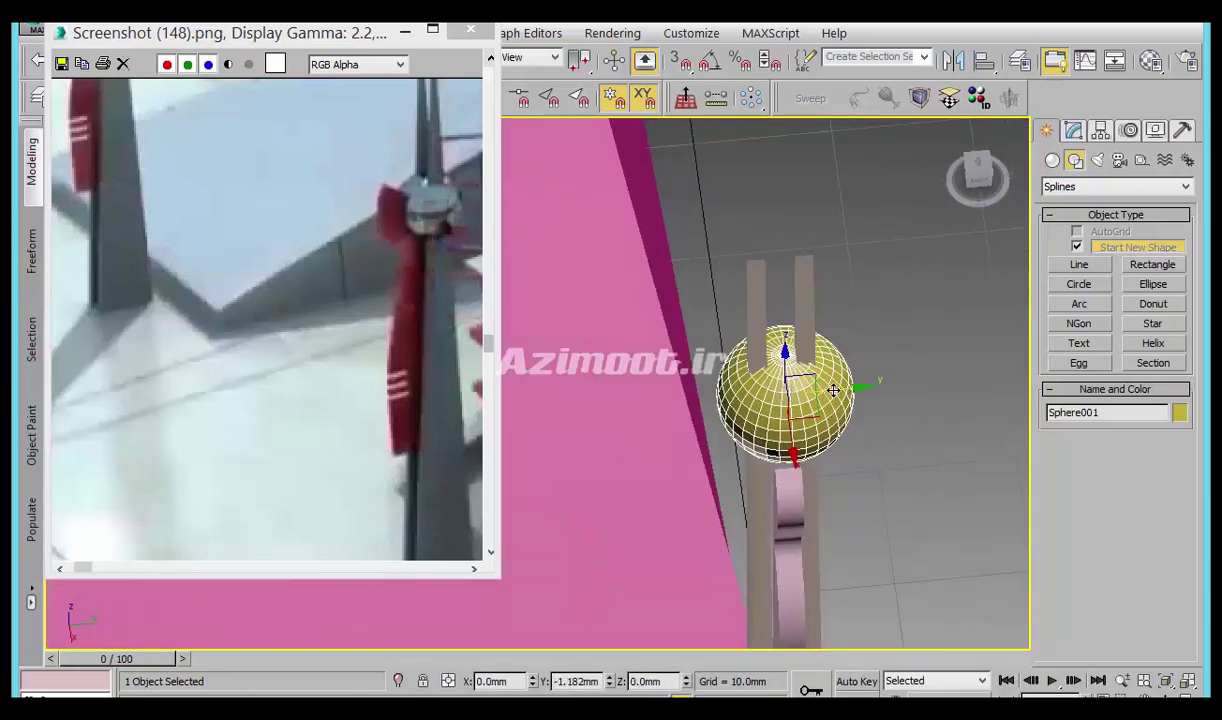
mouse_move(880, 467)
alt+middle_down()
mouse_move(941, 385)
mouse_move(840, 420)
alt+middle_up()
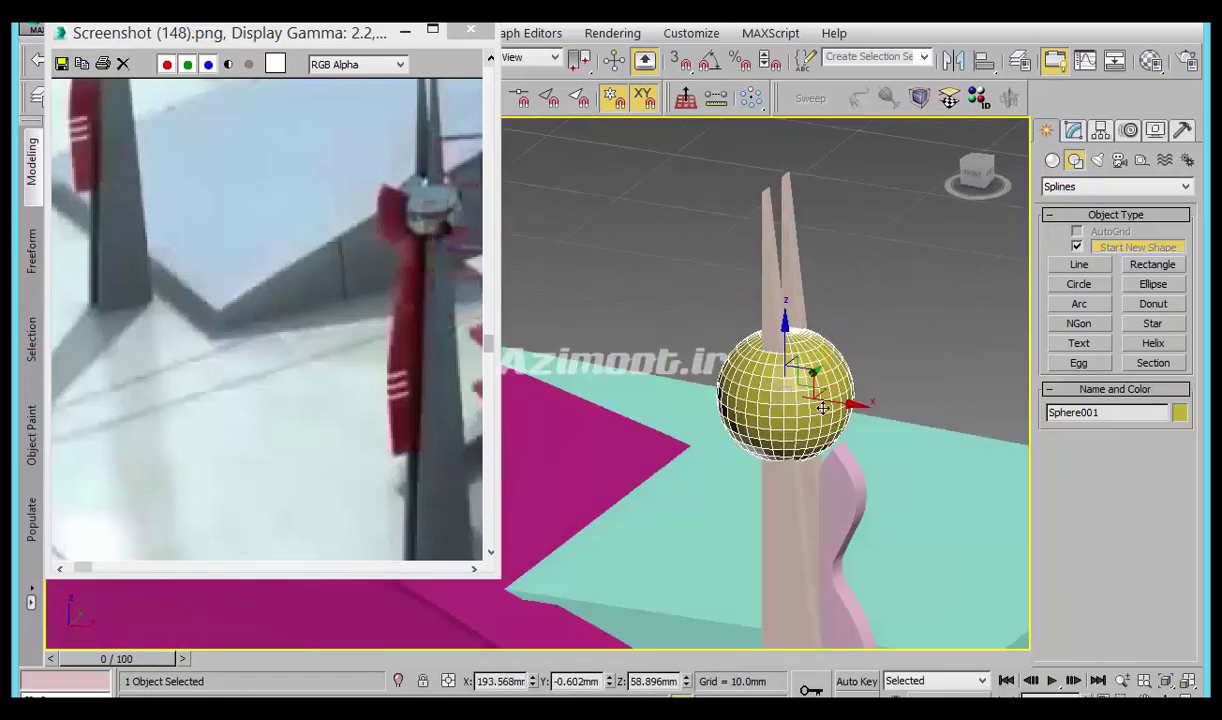
drag(789, 348, 796, 387)
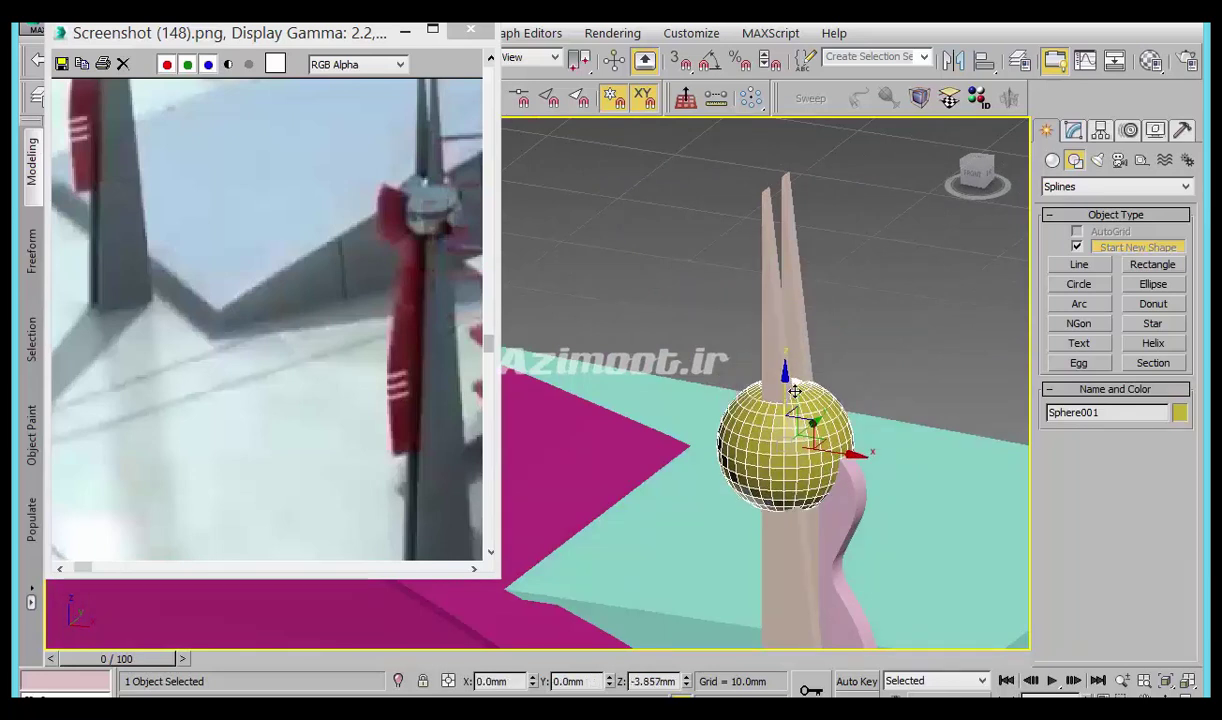
Select the pole parts together with the sphere and close the reference image viewer.
middle_drag(824, 366, 820, 230)
scroll(892, 458, down, 4)
mouse_move(892, 458)
alt+middle_down()
mouse_move(797, 469)
mouse_move(864, 552)
mouse_move(843, 572)
alt+middle_up()
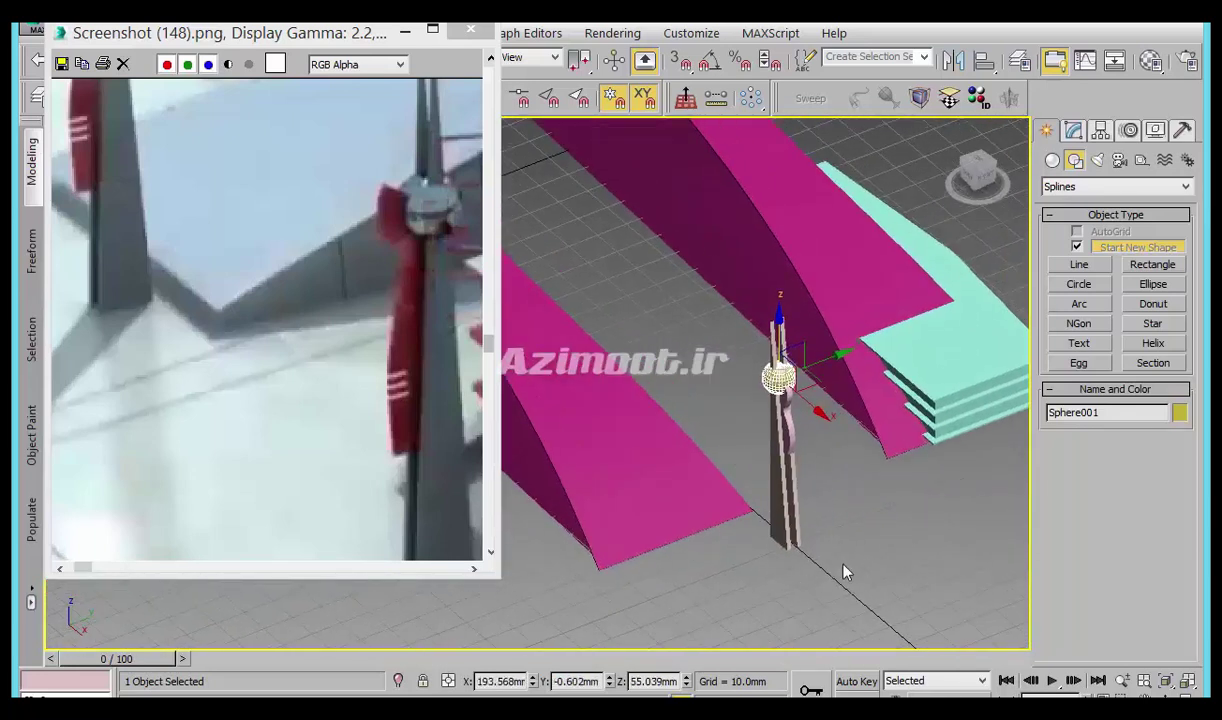
ctrl+click(776, 430)
middle_drag(776, 430, 778, 492)
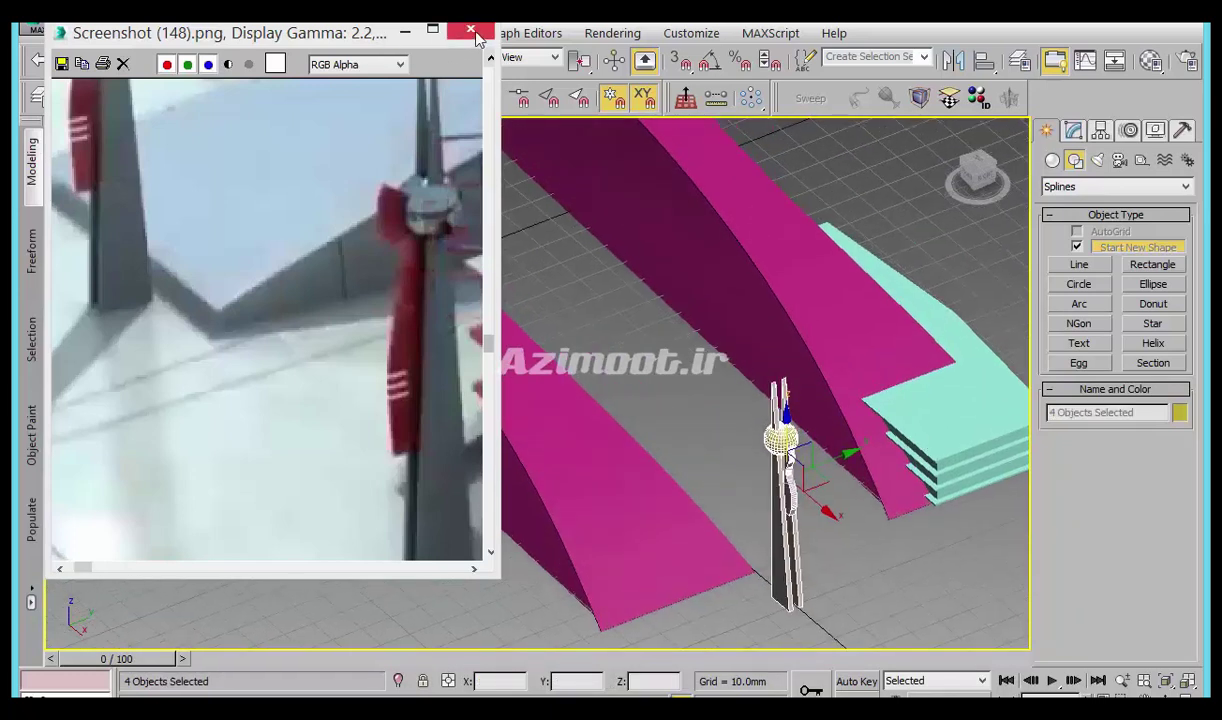
click(471, 31)
Group the selection as Group001 and move it to Y -37.717mm beside the magenta fin.
click(178, 37)
click(203, 55)
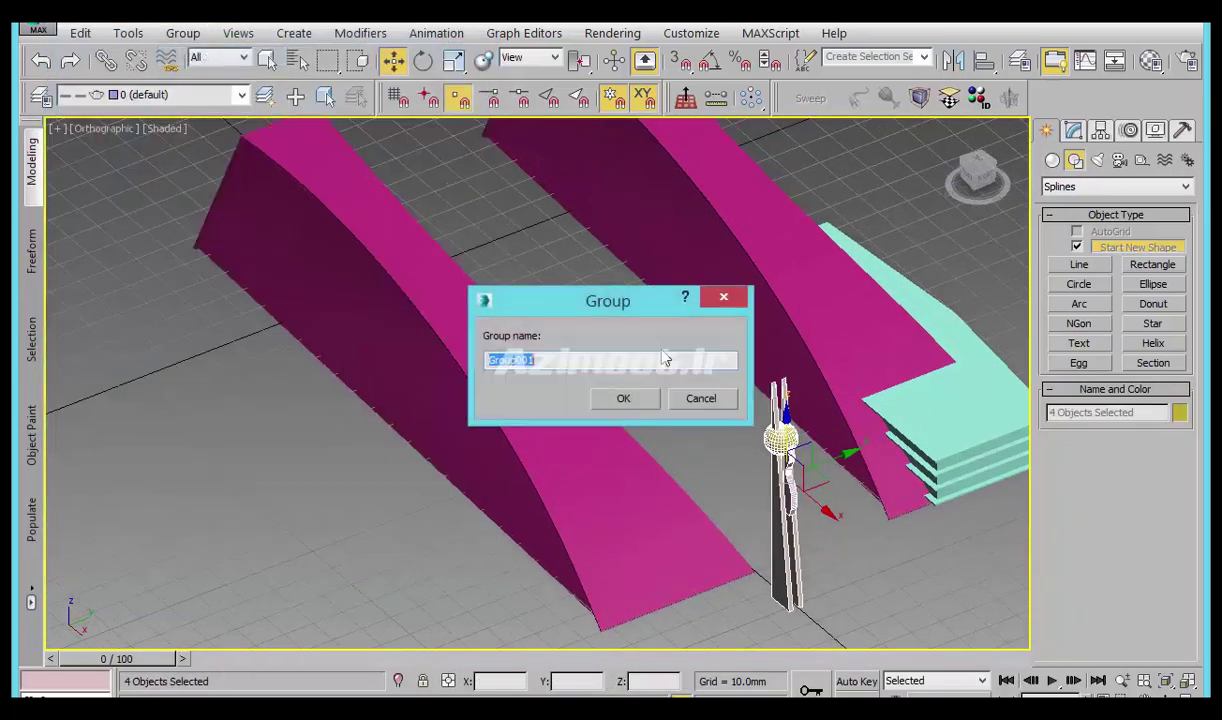
click(630, 398)
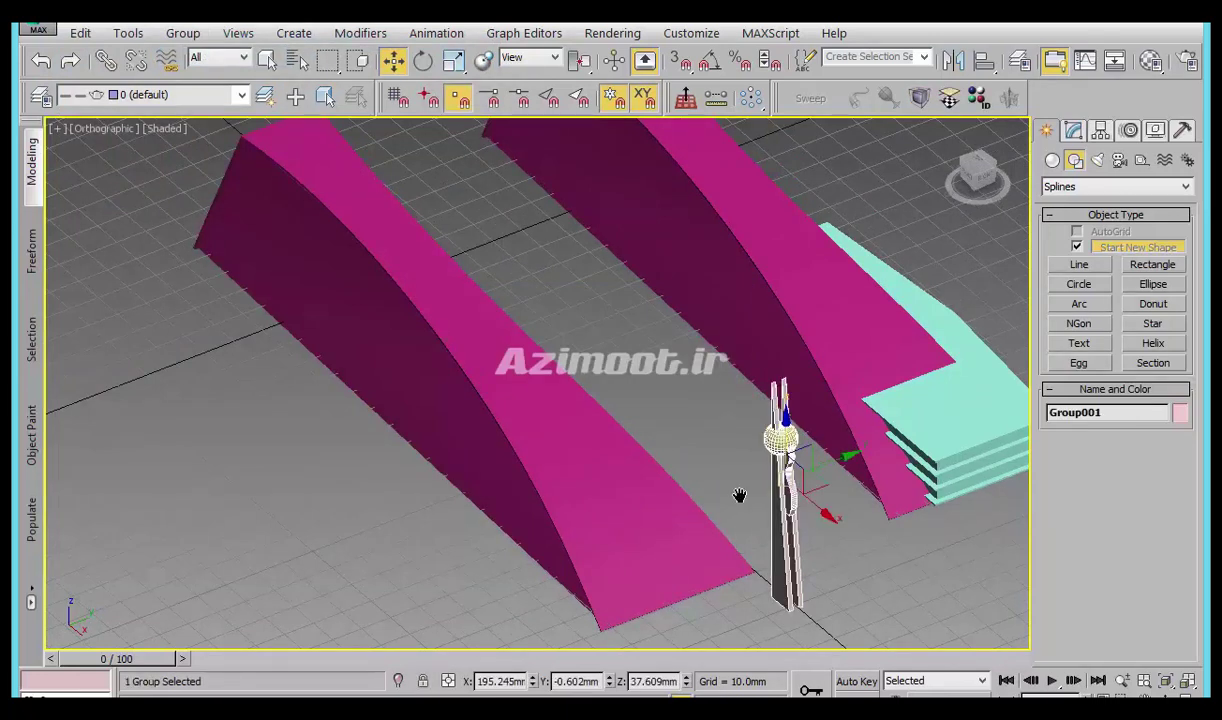
middle_drag(819, 475, 709, 390)
drag(709, 390, 601, 434)
mouse_move(688, 499)
middle_down()
mouse_move(630, 558)
mouse_move(702, 565)
middle_up()
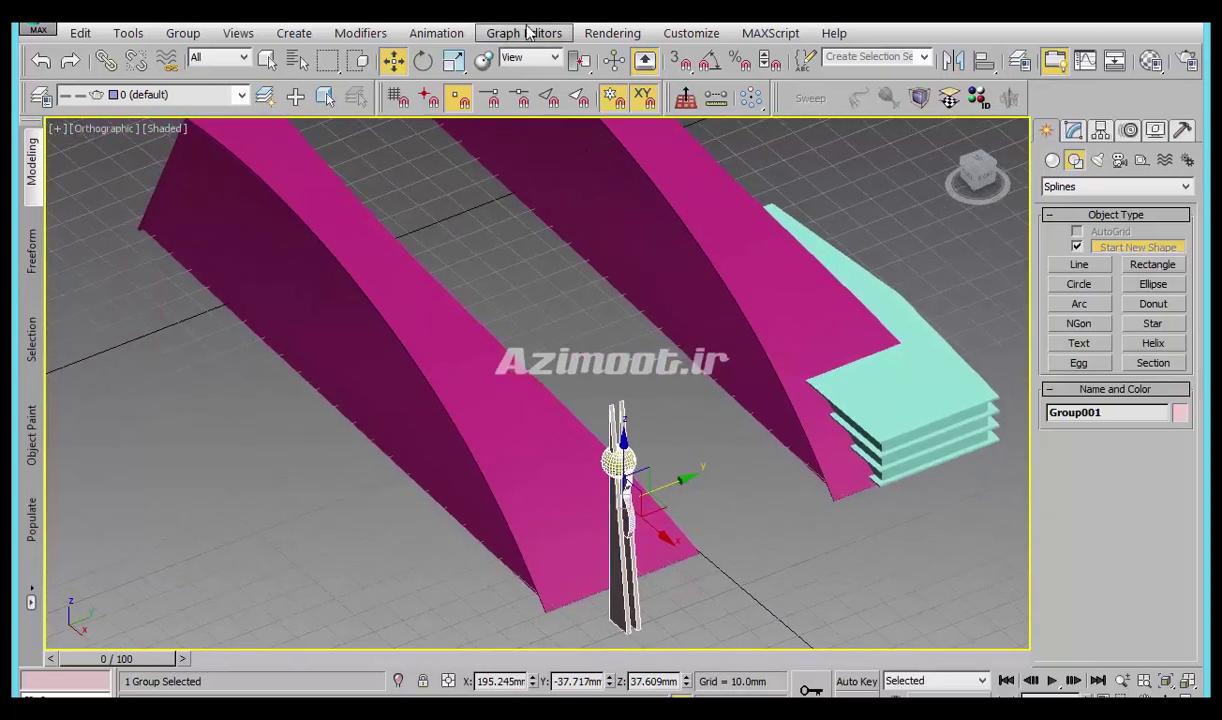
Load Screenshot (147).png via View Image File and place the viewer at the upper left.
click(612, 33)
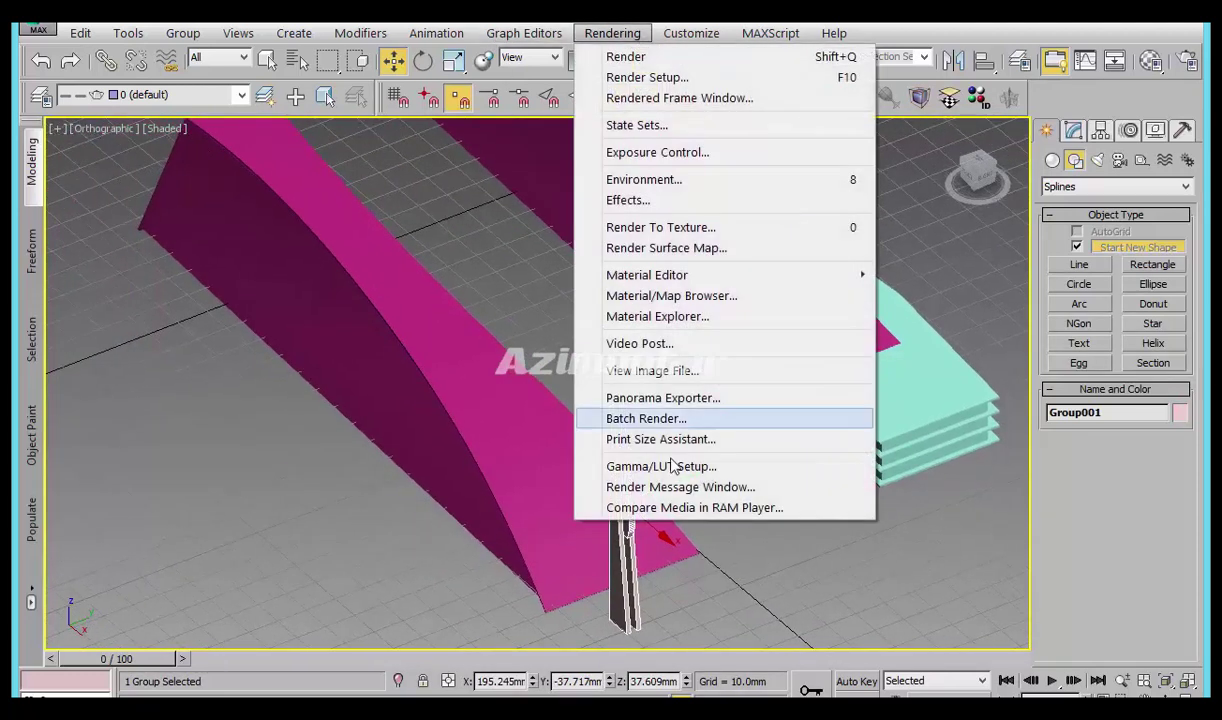
click(676, 372)
double_click(175, 150)
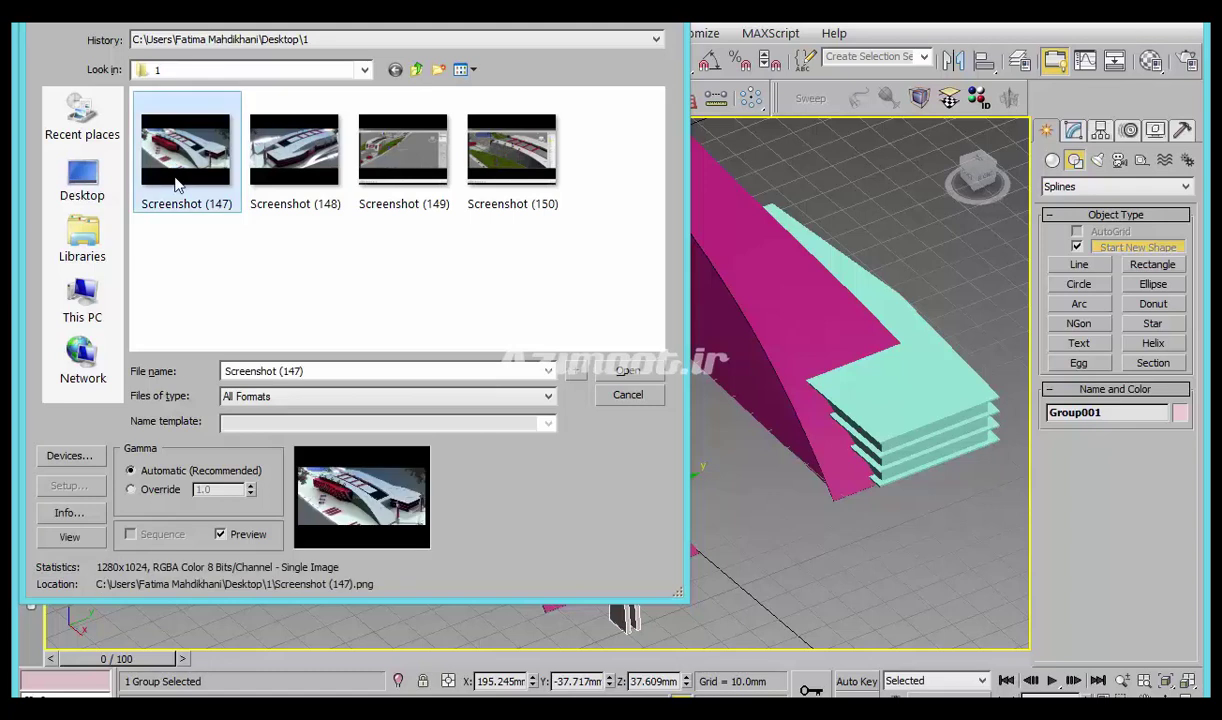
drag(640, 232, 368, 92)
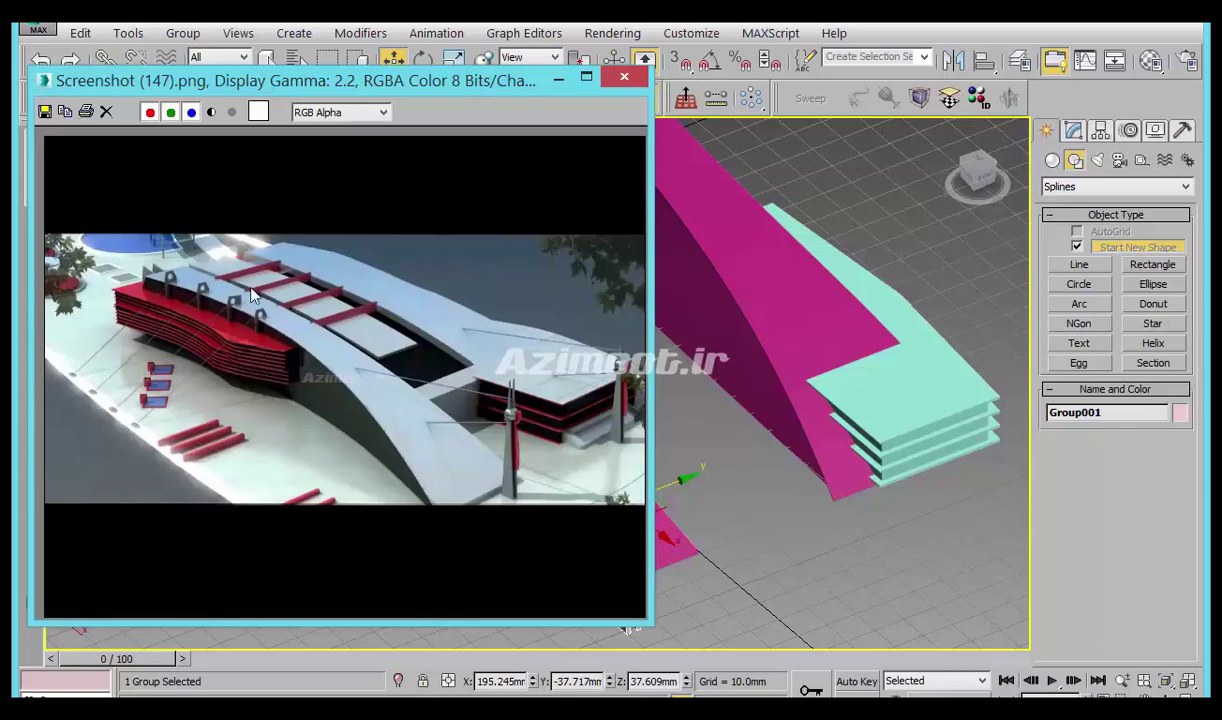
key(z)
mouse_move(872, 545)
alt+middle_down()
mouse_move(948, 512)
mouse_move(782, 527)
mouse_move(1028, 510)
alt+middle_up()
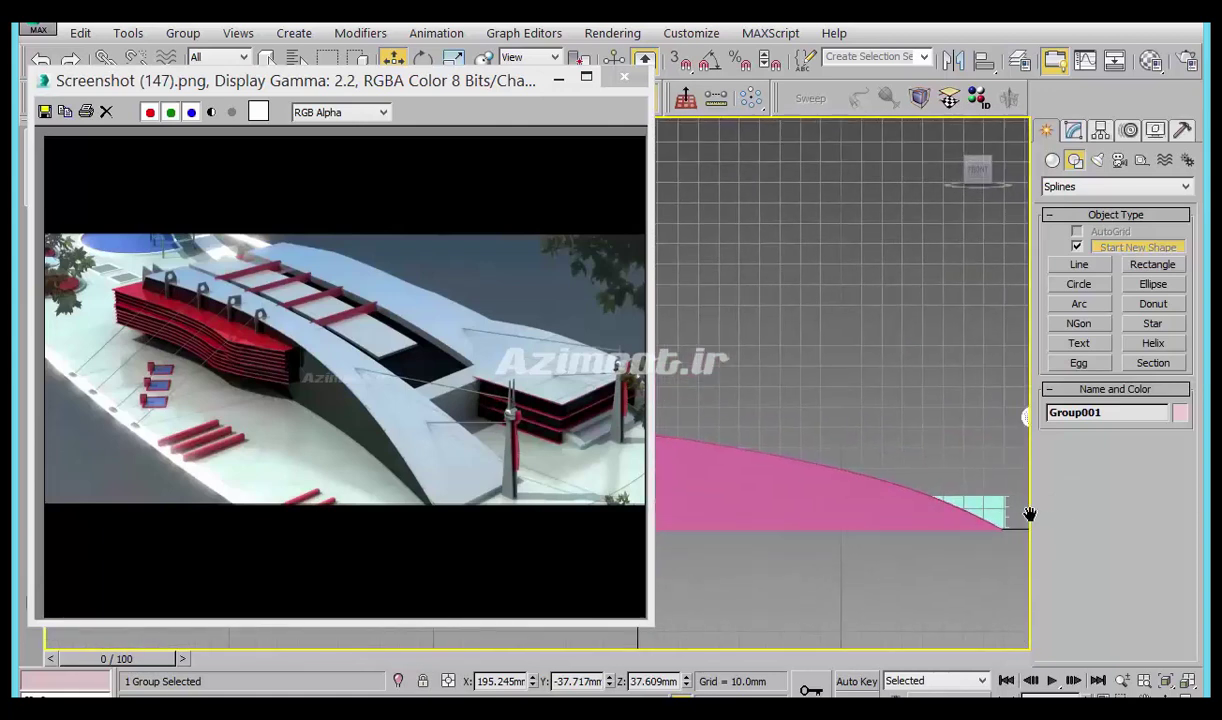
Drop an initial arc attempt and draw a straight cable line from the tower top.
click(1080, 304)
mouse_move(955, 381)
mouse_down()
mouse_move(667, 445)
mouse_move(635, 435)
mouse_up()
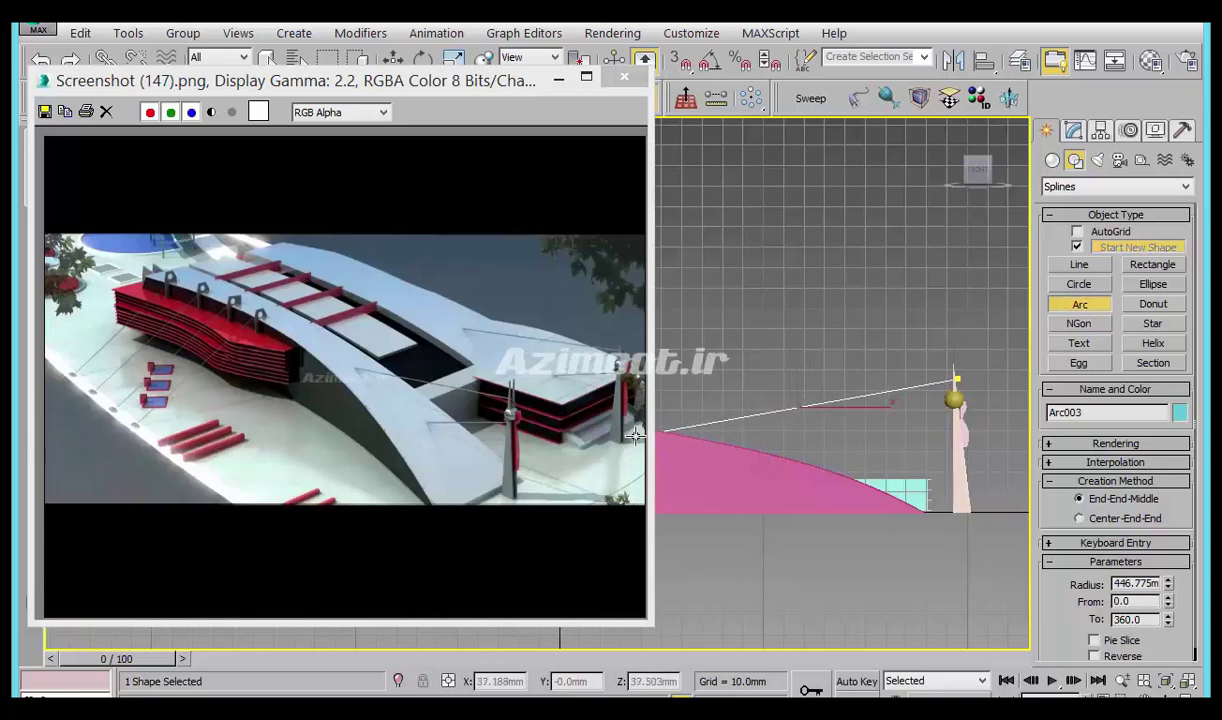
click(1079, 264)
middle_drag(915, 408, 973, 430)
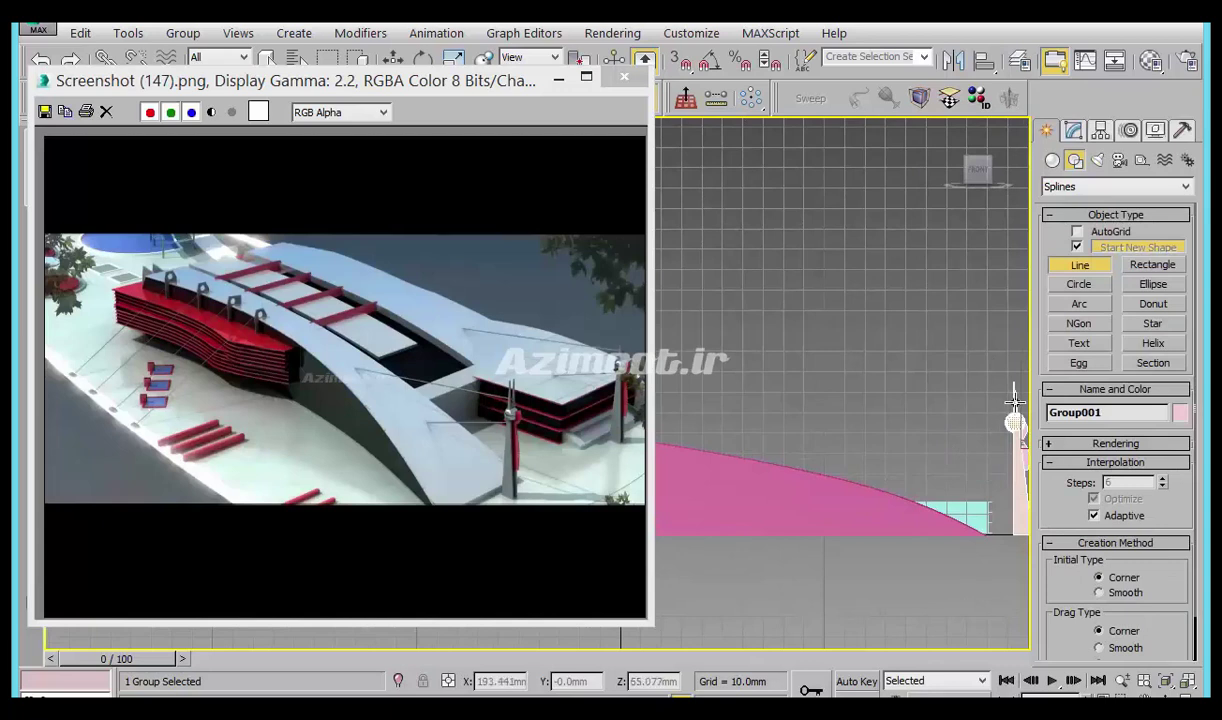
click(1014, 402)
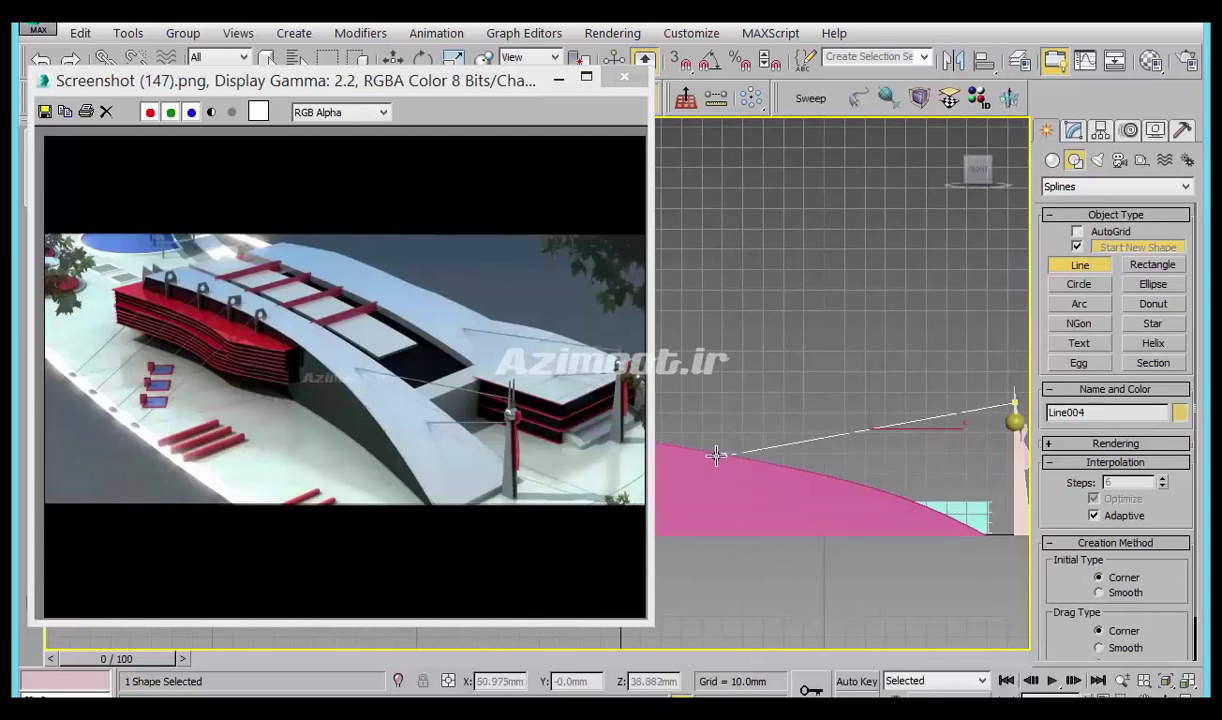
middle_drag(914, 515, 864, 535)
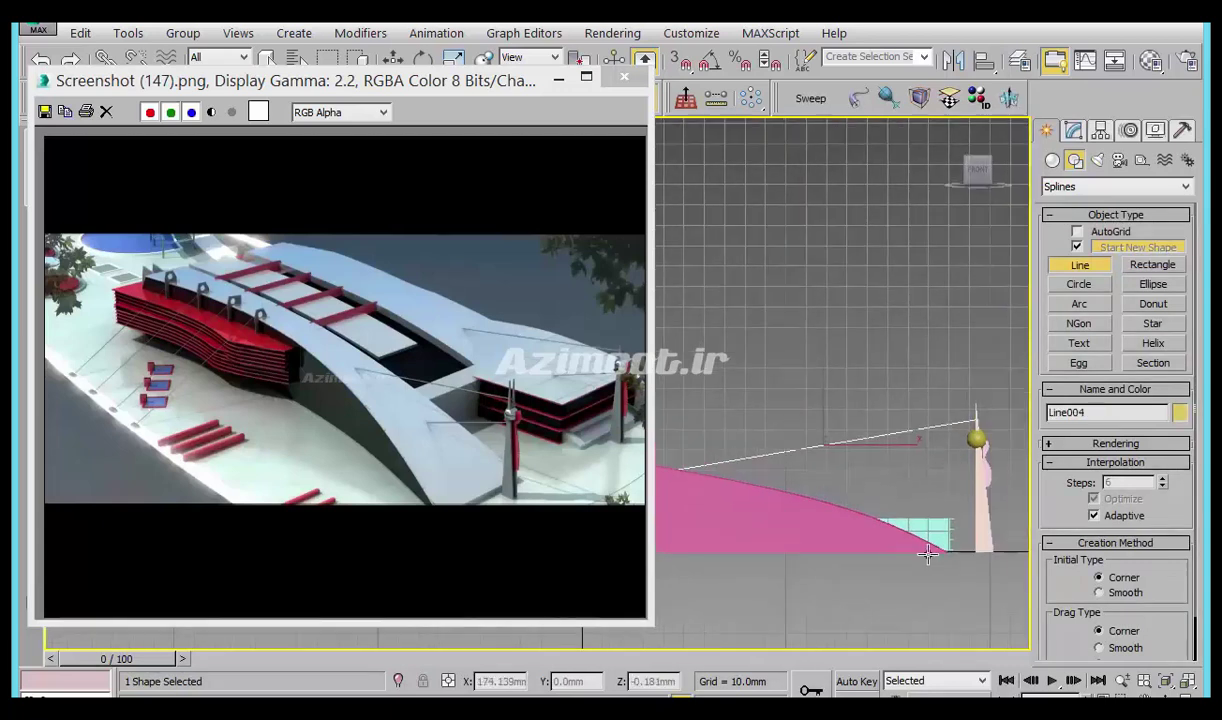
Enable the line's rendering in renderer and viewport so it shows as a 1.0mm thick strand.
click(1118, 446)
click(1073, 370)
middle_drag(912, 472, 923, 519)
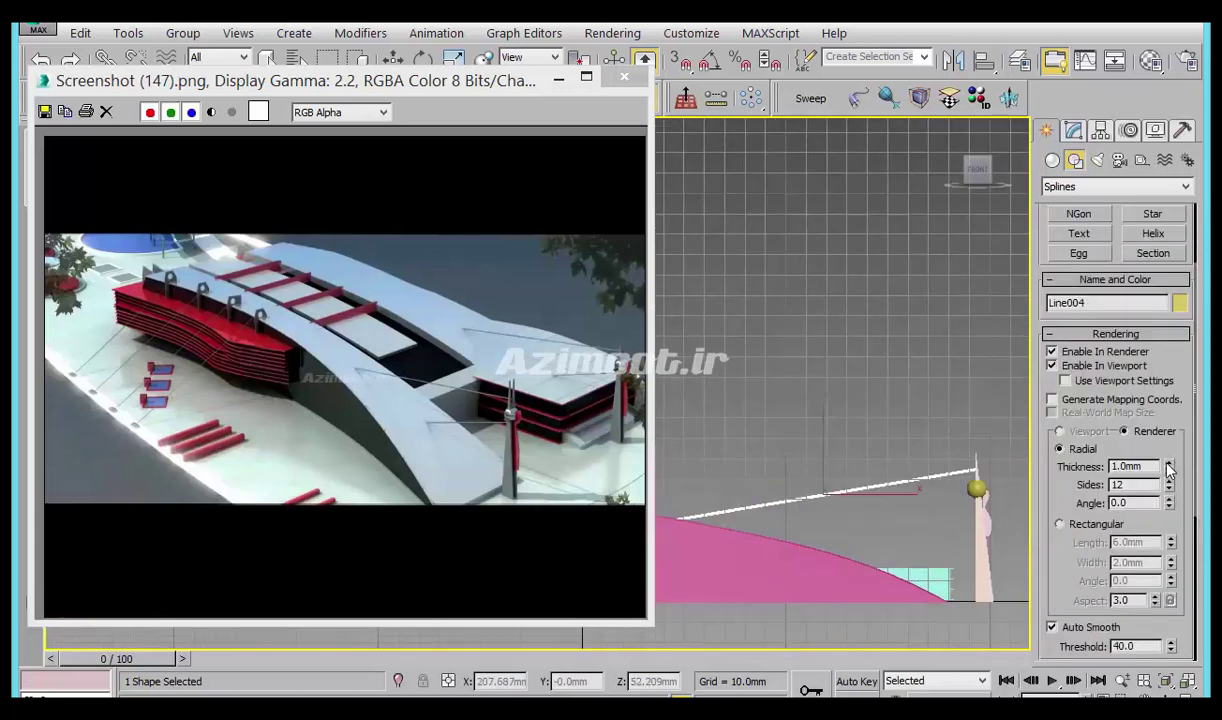
mouse_move(811, 500)
middle_down()
mouse_move(811, 376)
mouse_move(870, 444)
middle_up()
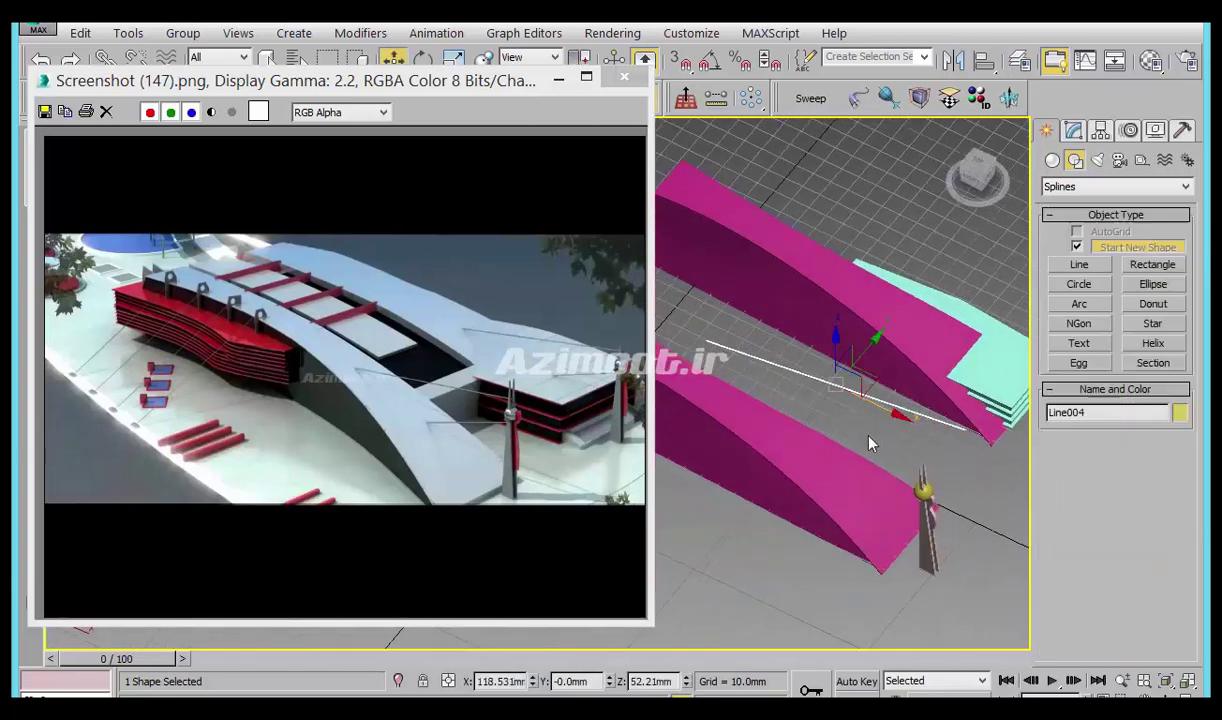
Check the cable's placement from the Top view, then return to an angled 3D view.
scroll(959, 536, up, 5)
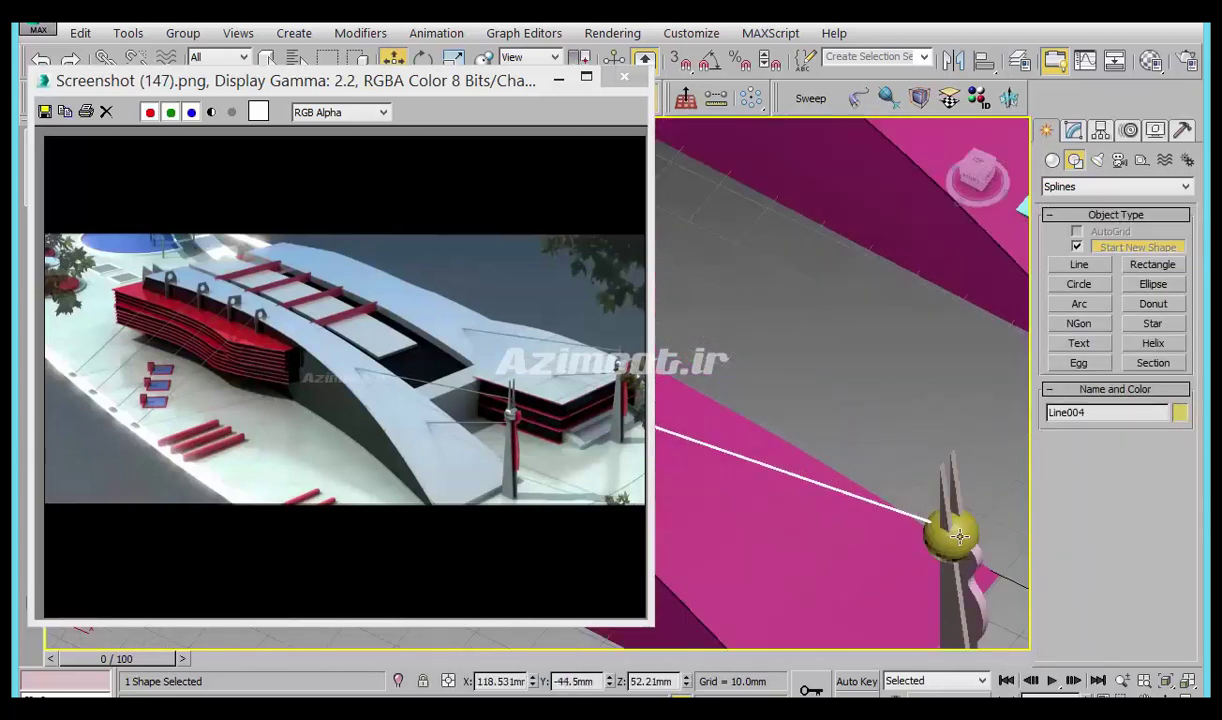
mouse_move(953, 537)
alt+middle_down()
mouse_move(992, 450)
mouse_move(955, 433)
mouse_move(955, 387)
alt+middle_up()
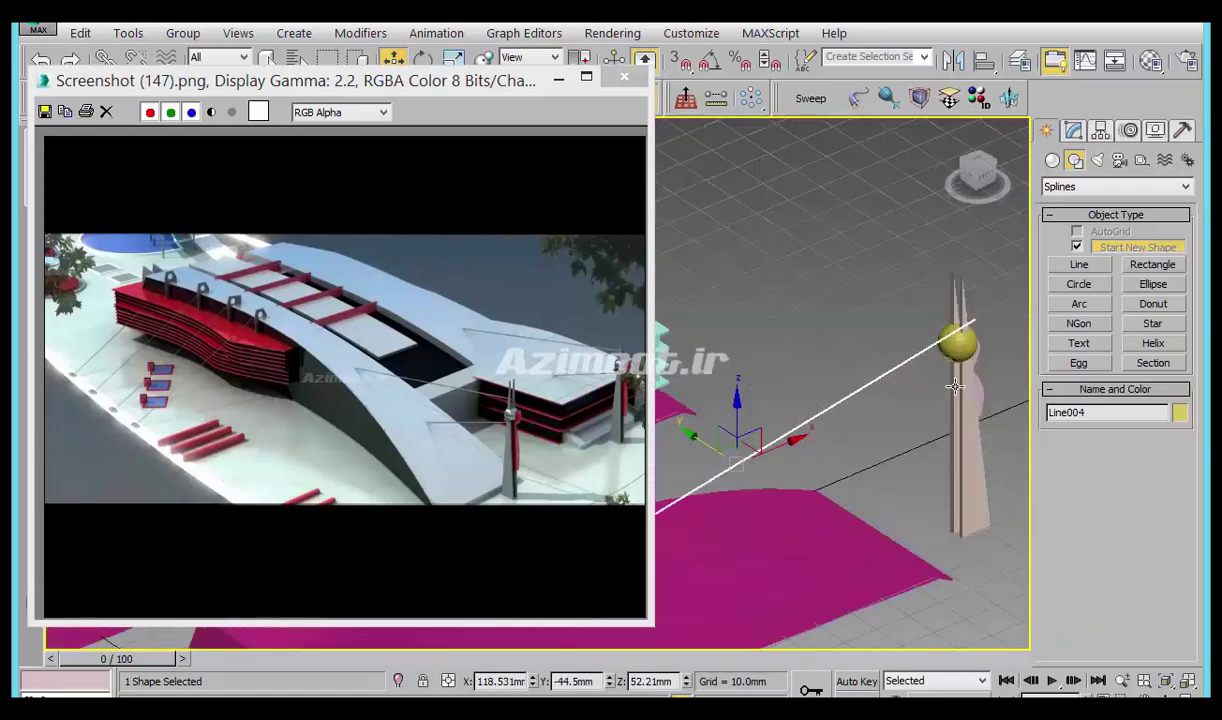
mouse_move(706, 449)
middle_down()
mouse_move(954, 408)
mouse_move(1006, 454)
middle_up()
key(t)
click(665, 415)
mouse_move(714, 428)
middle_down()
mouse_move(697, 415)
mouse_move(646, 436)
middle_up()
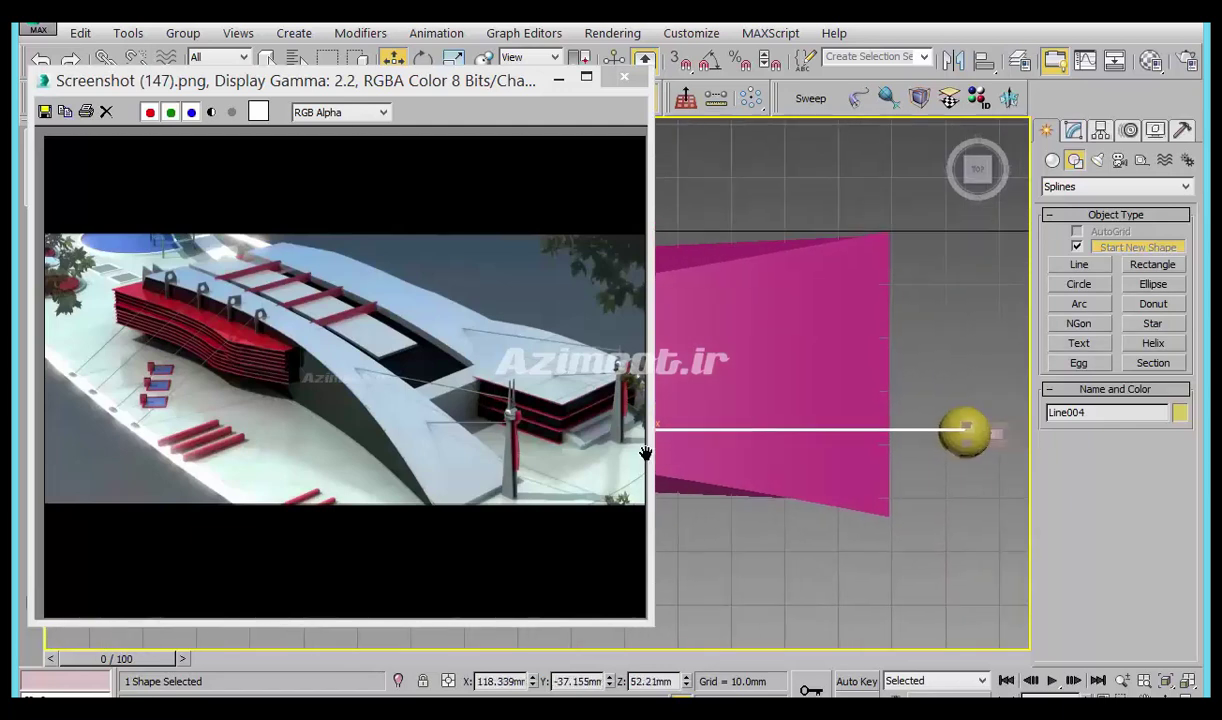
mouse_move(781, 471)
alt+middle_down()
mouse_move(822, 427)
mouse_move(788, 425)
alt+middle_up()
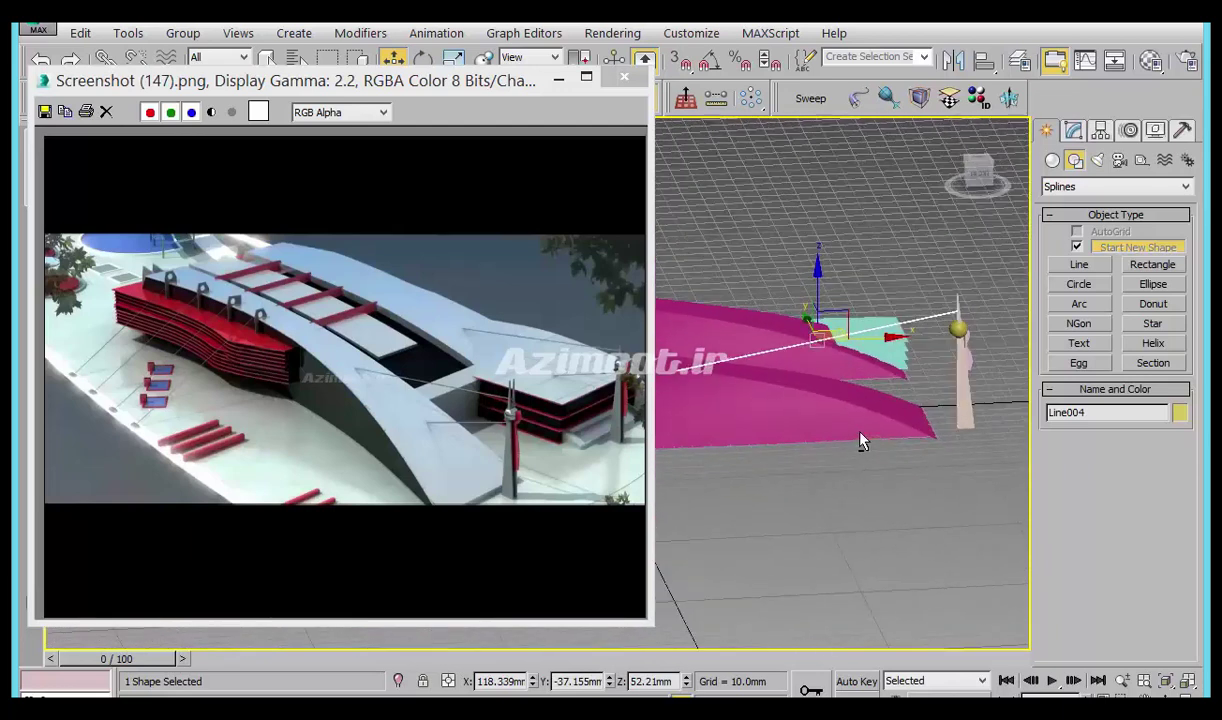
Make a Copy of the cable line and enter its Vertex sub-object level.
key(ctrl+v)
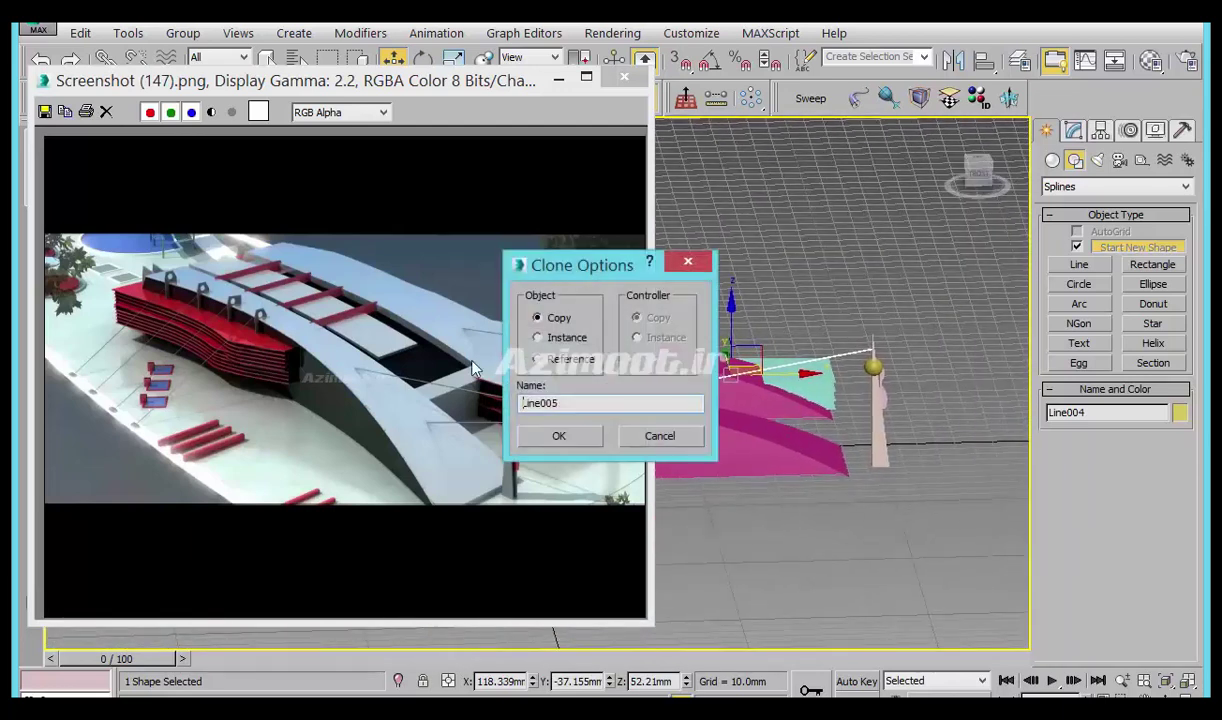
click(584, 432)
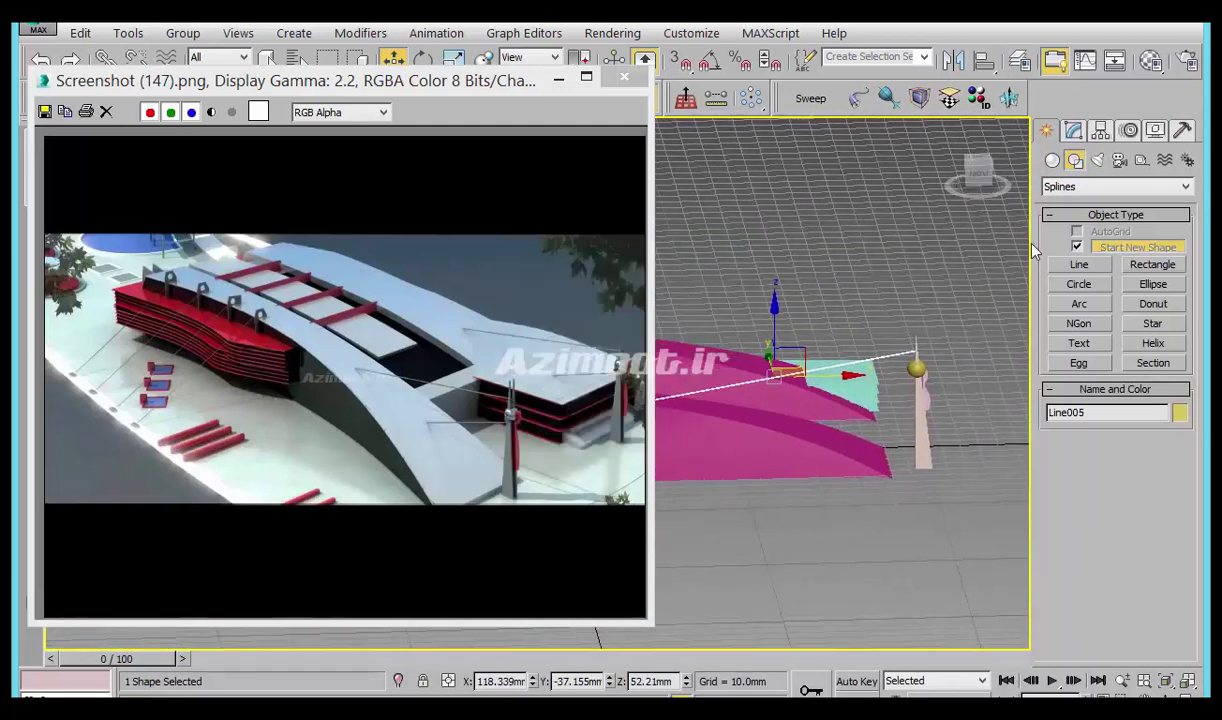
click(1075, 131)
click(1052, 205)
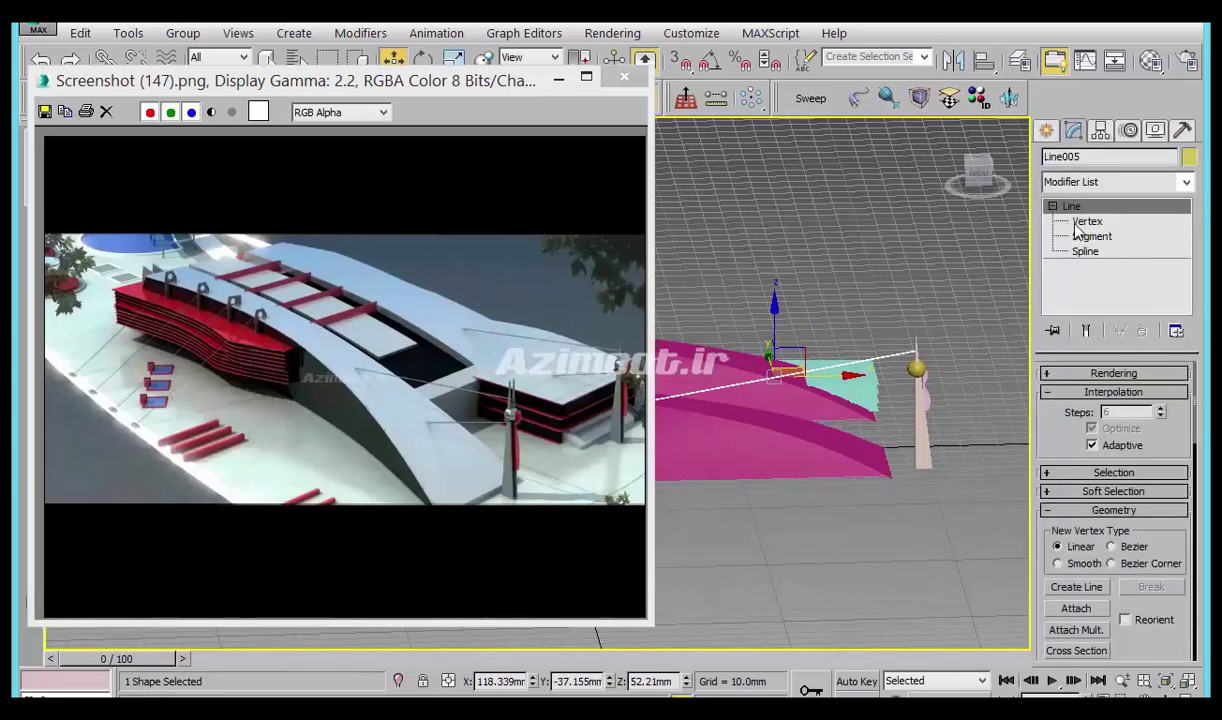
click(1087, 221)
Move the copied cable's end vertex down onto the yellow sphere at the pole top.
alt+middle_drag(715, 520, 803, 463)
drag(803, 452, 897, 462)
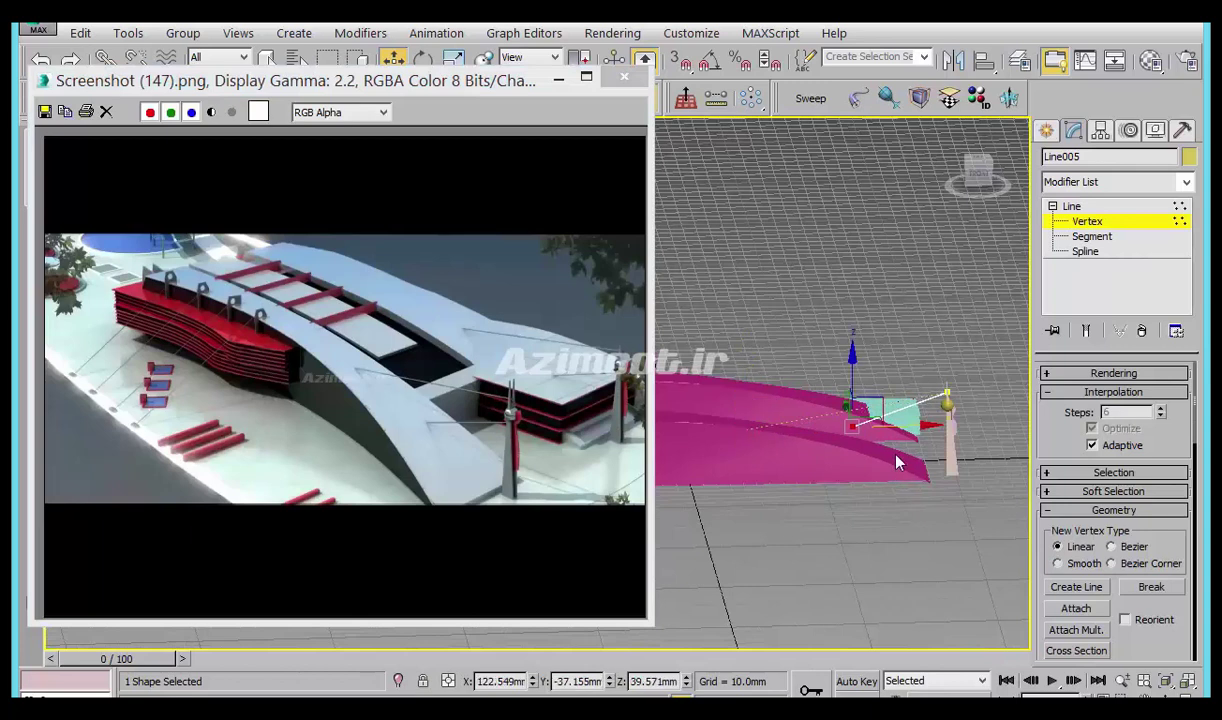
alt+middle_drag(897, 462, 848, 390)
drag(834, 380, 805, 420)
middle_drag(827, 472, 767, 492)
click(941, 357)
drag(939, 311, 941, 352)
mouse_move(860, 520)
alt+middle_down()
mouse_move(870, 587)
mouse_move(817, 550)
mouse_move(803, 522)
alt+middle_up()
Leave vertex editing and select both cable lines together with the pole.
click(1046, 131)
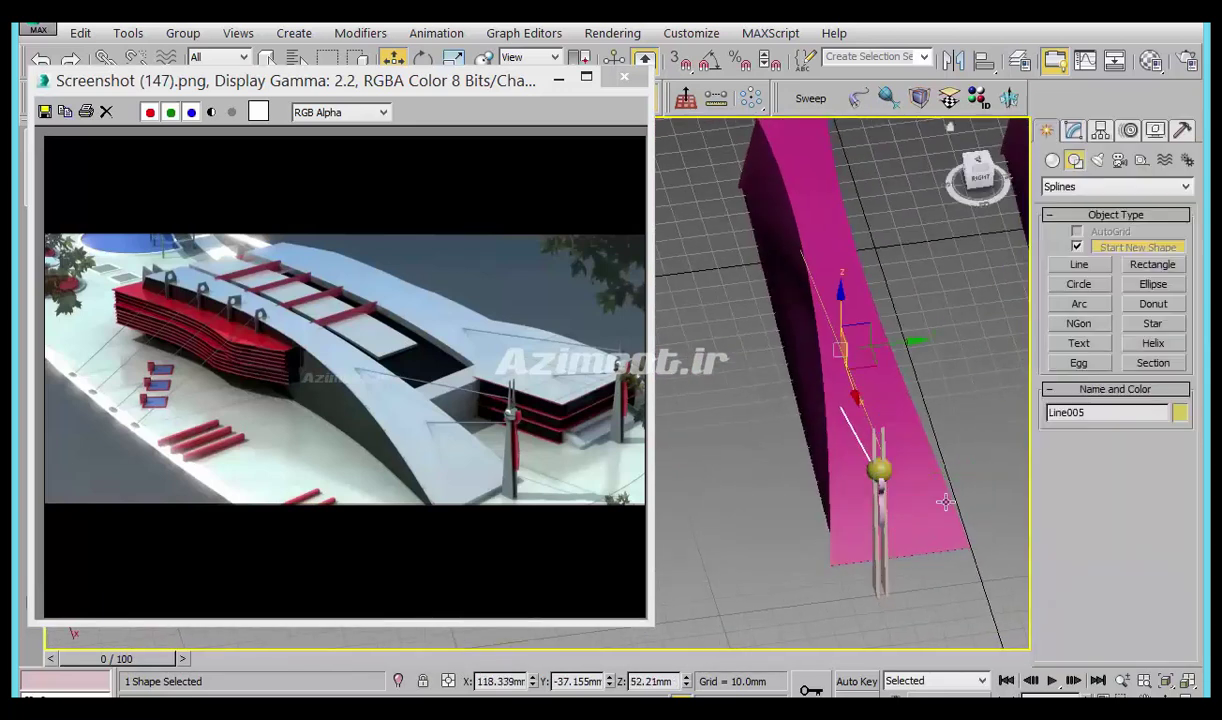
alt+middle_drag(843, 473, 851, 463)
ctrl+click(812, 407)
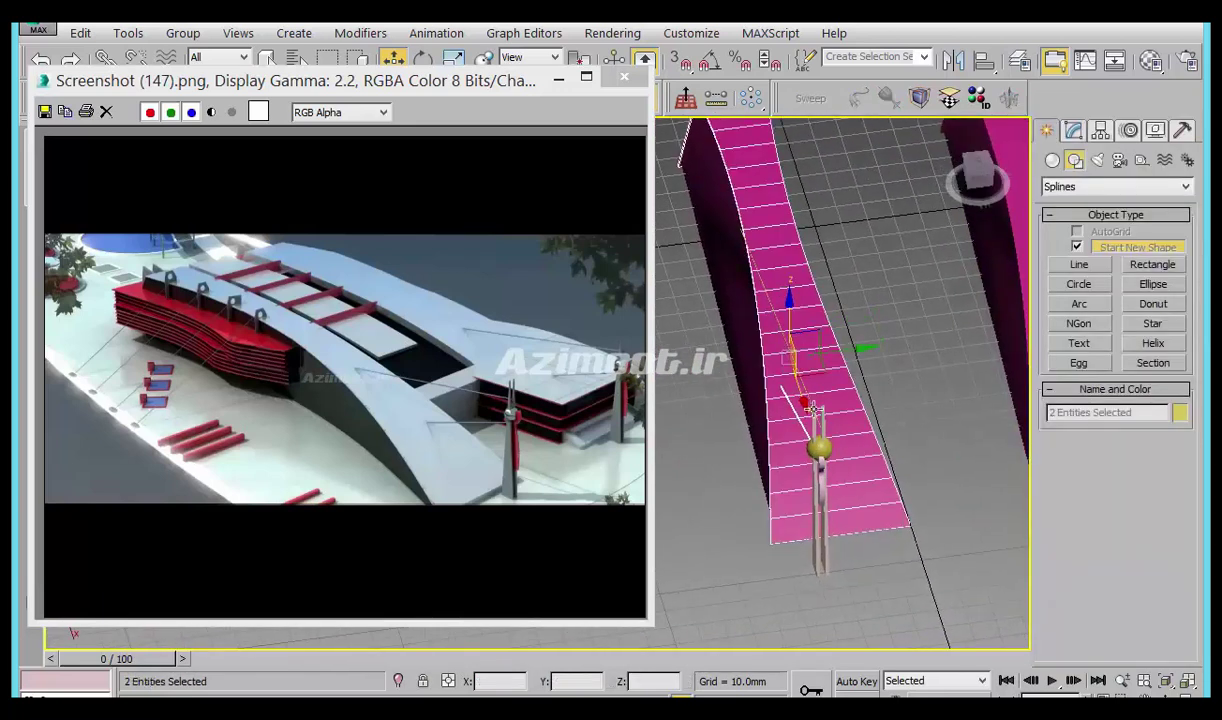
click(806, 396)
ctrl+click(780, 388)
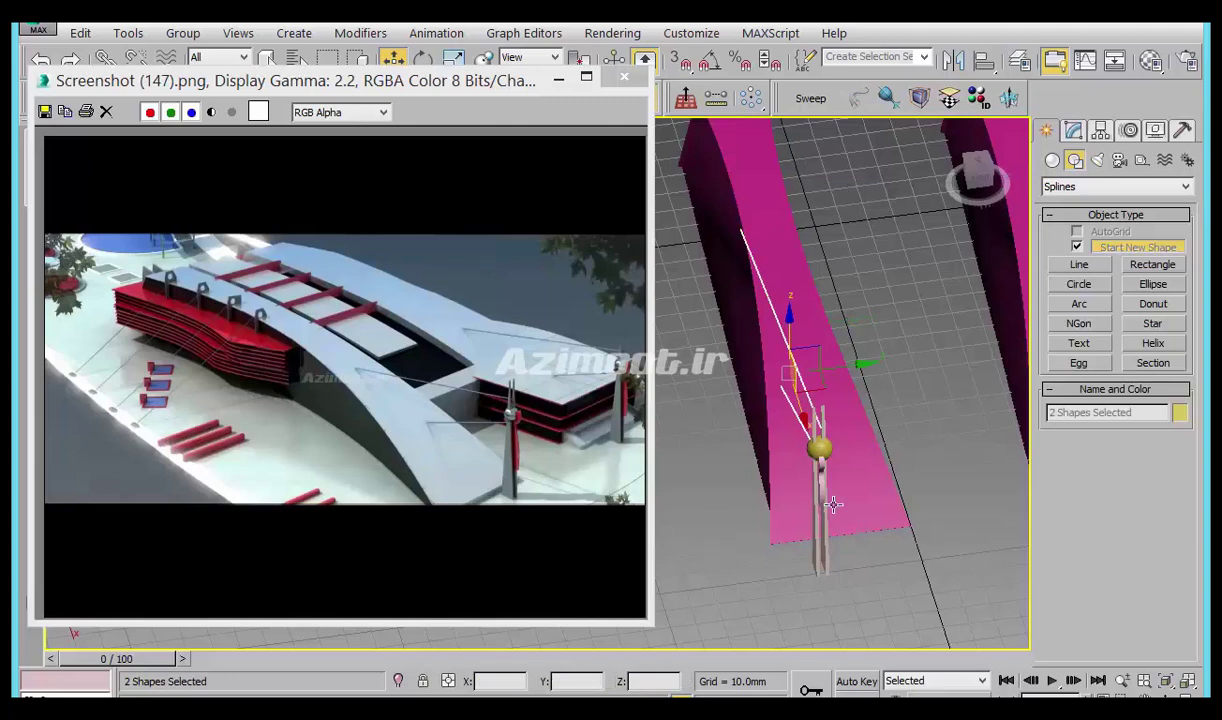
ctrl+drag(836, 565, 838, 562)
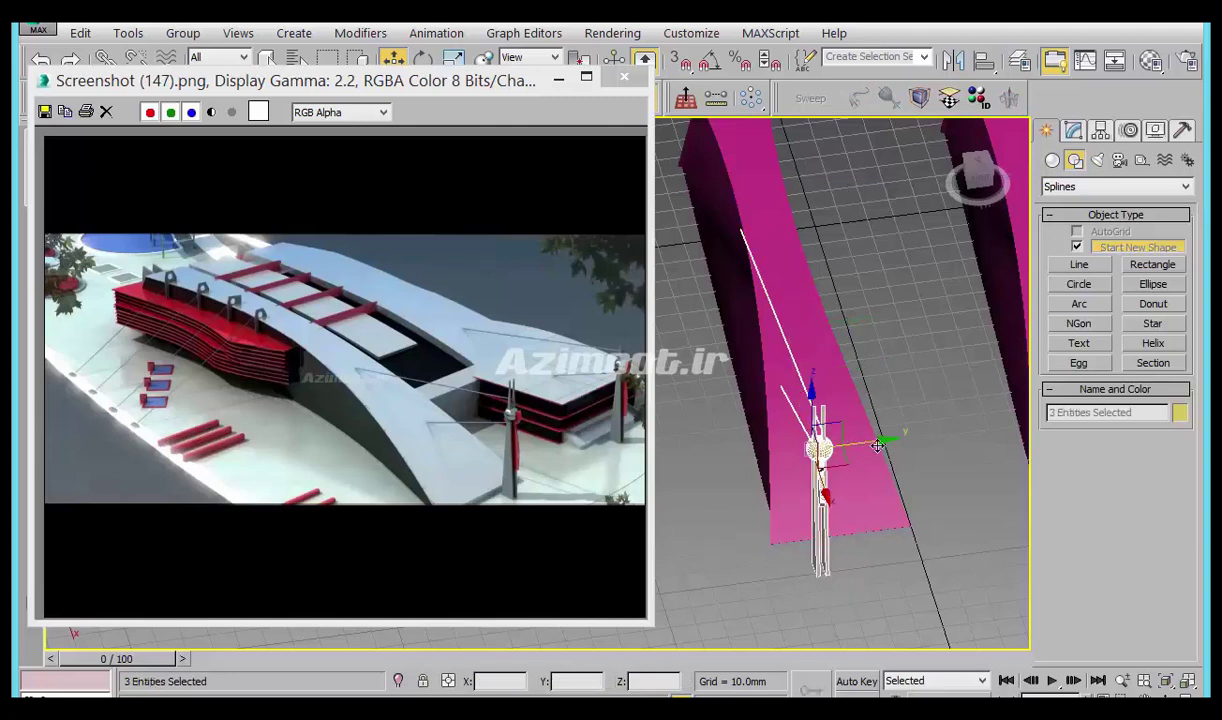
Shift-move an Instance of the pole and cables to the other magenta fin.
mouse_move(876, 490)
alt+middle_down()
mouse_move(840, 610)
mouse_move(860, 609)
mouse_move(822, 546)
mouse_move(535, 526)
mouse_move(751, 546)
mouse_move(797, 465)
mouse_move(781, 442)
alt+middle_up()
drag(825, 480, 943, 492)
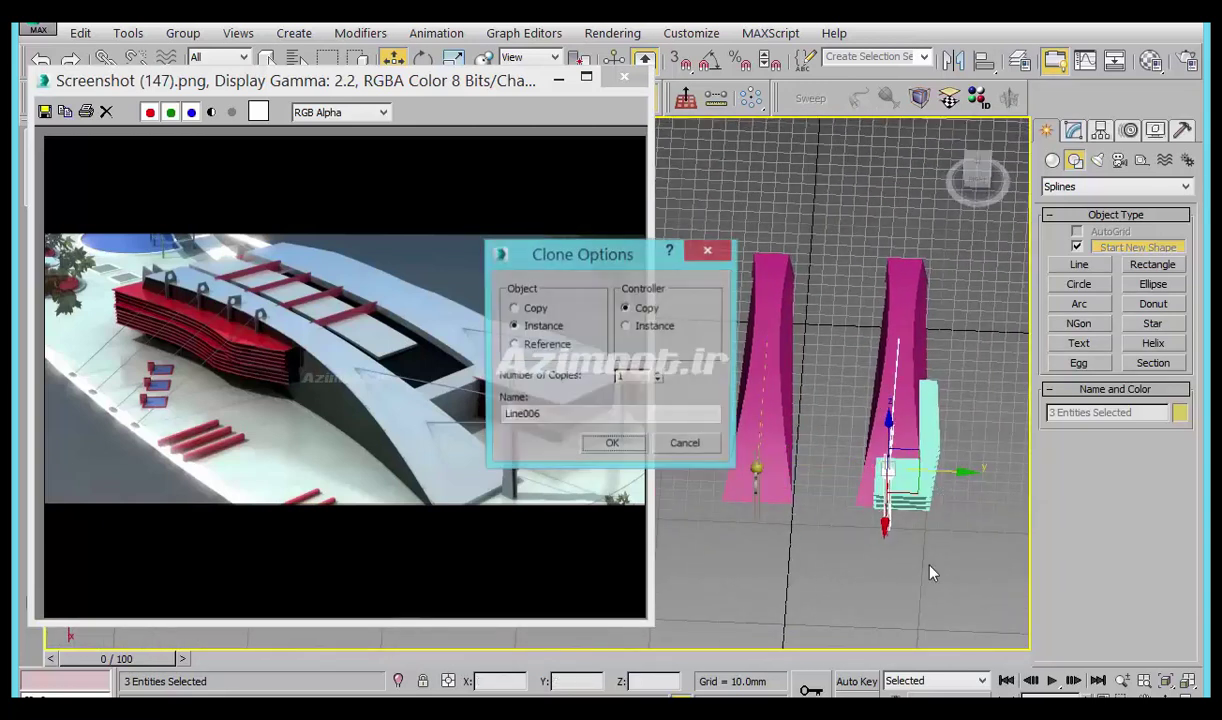
click(614, 443)
mouse_move(927, 506)
middle_down()
mouse_move(872, 526)
mouse_move(960, 494)
mouse_move(960, 480)
mouse_move(886, 556)
middle_up()
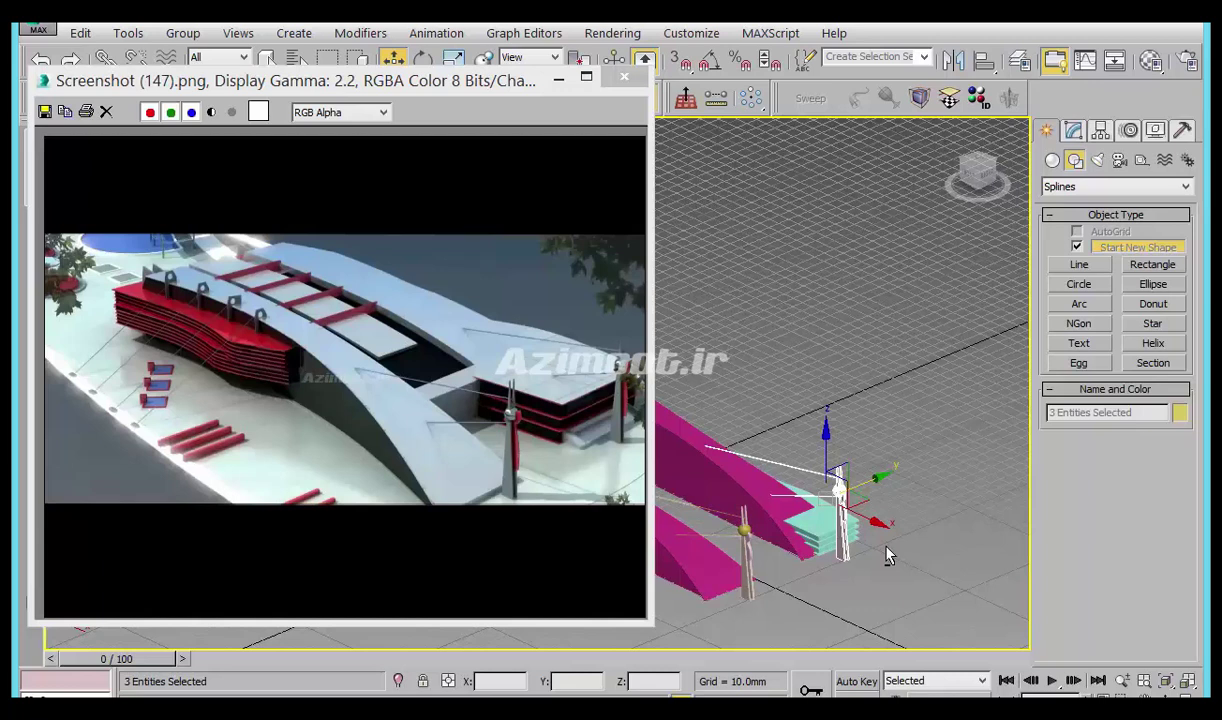
click(886, 556)
scroll(748, 365, up, 3)
Convert the upper and lower pink strips to Editable Poly.
click(801, 411)
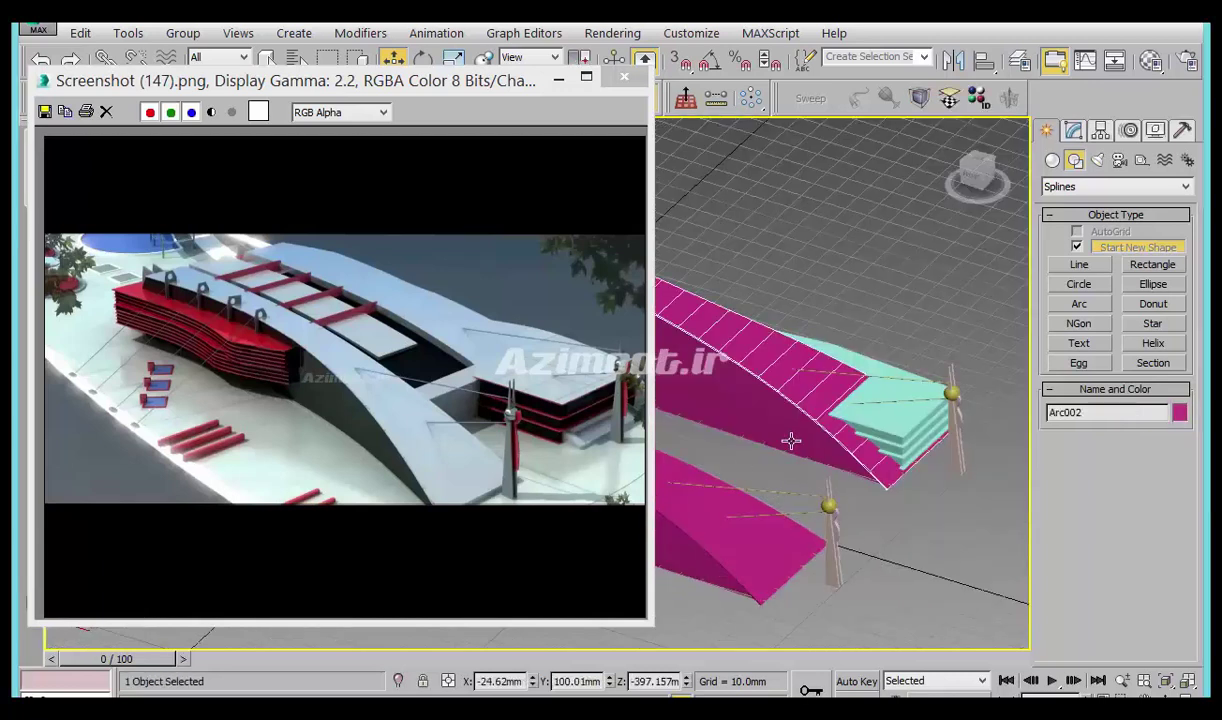
alt+middle_drag(795, 436, 793, 495)
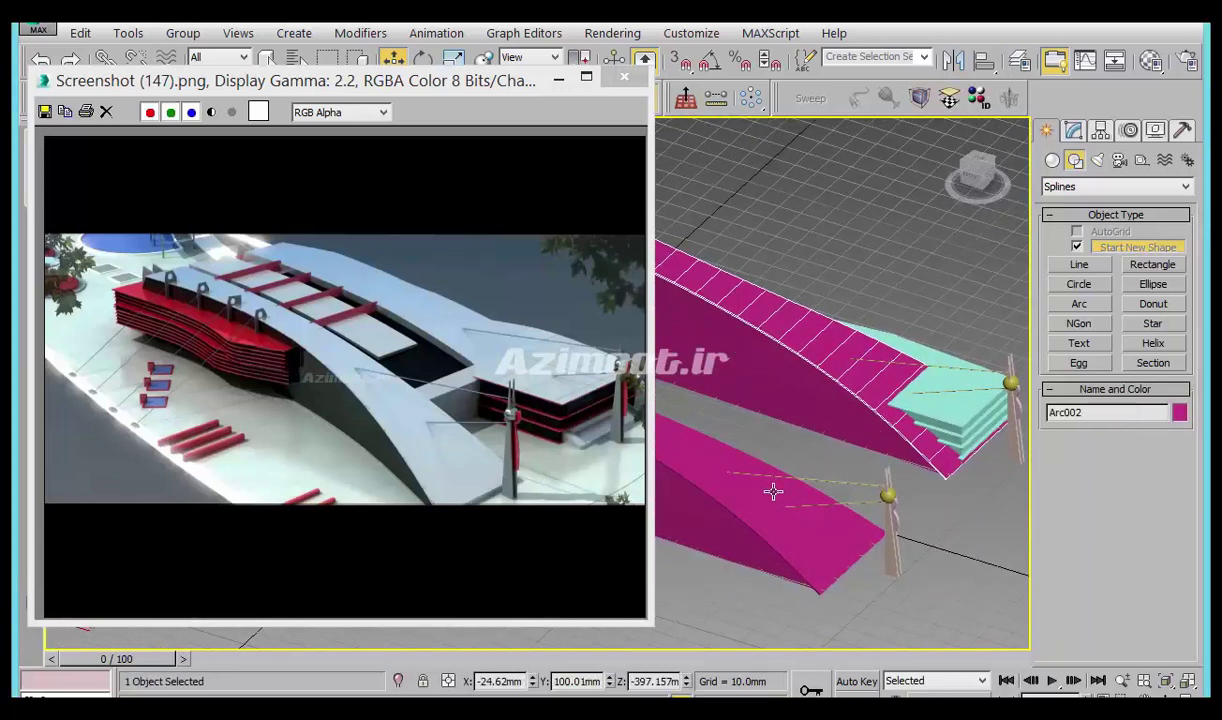
right_click(842, 367)
mouse_move(886, 567)
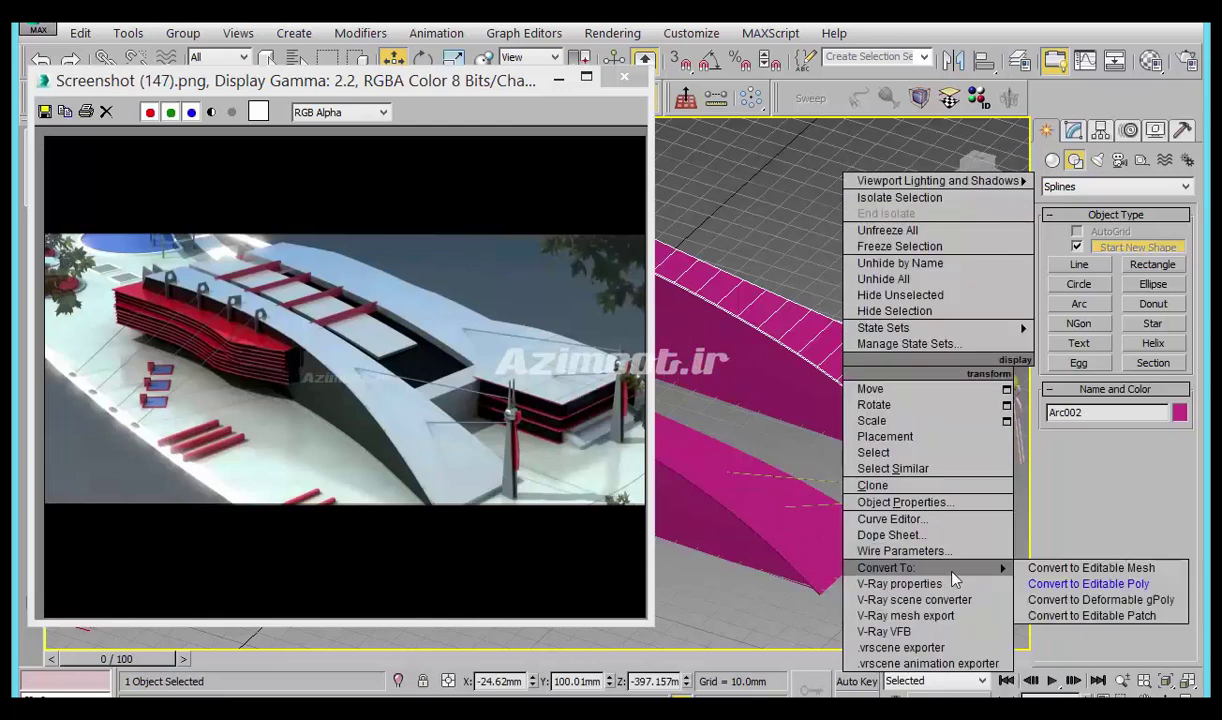
click(1088, 583)
click(785, 497)
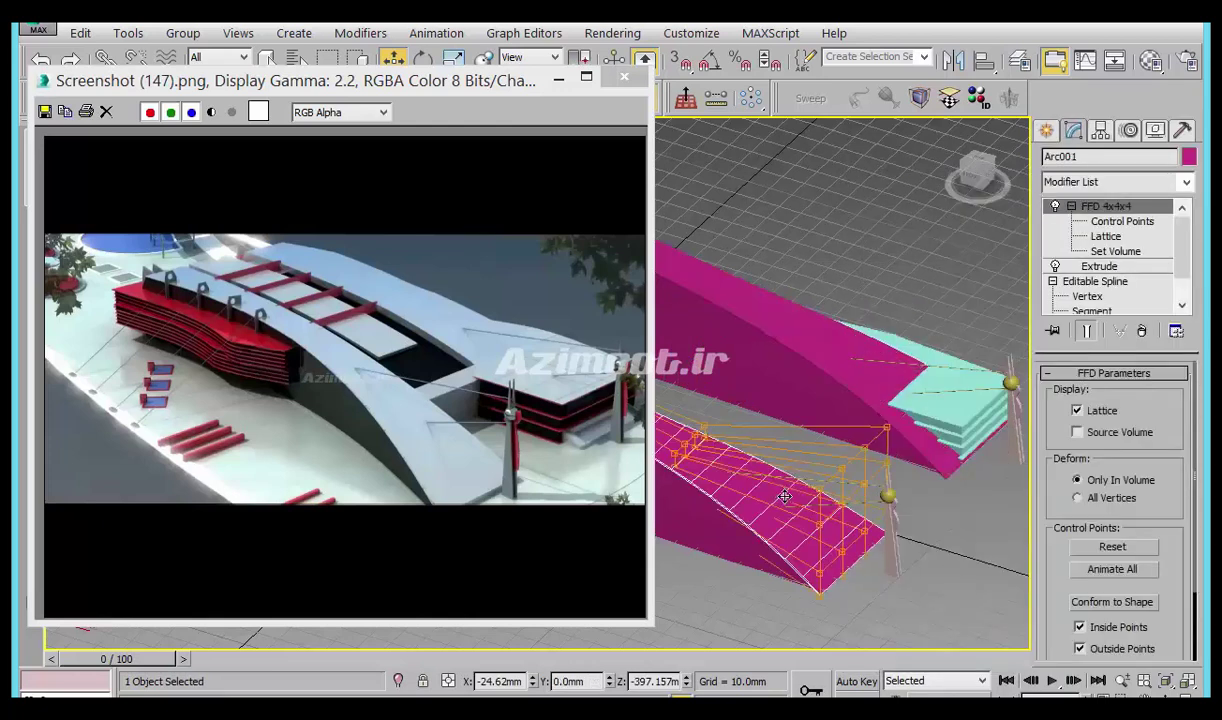
right_click(785, 497)
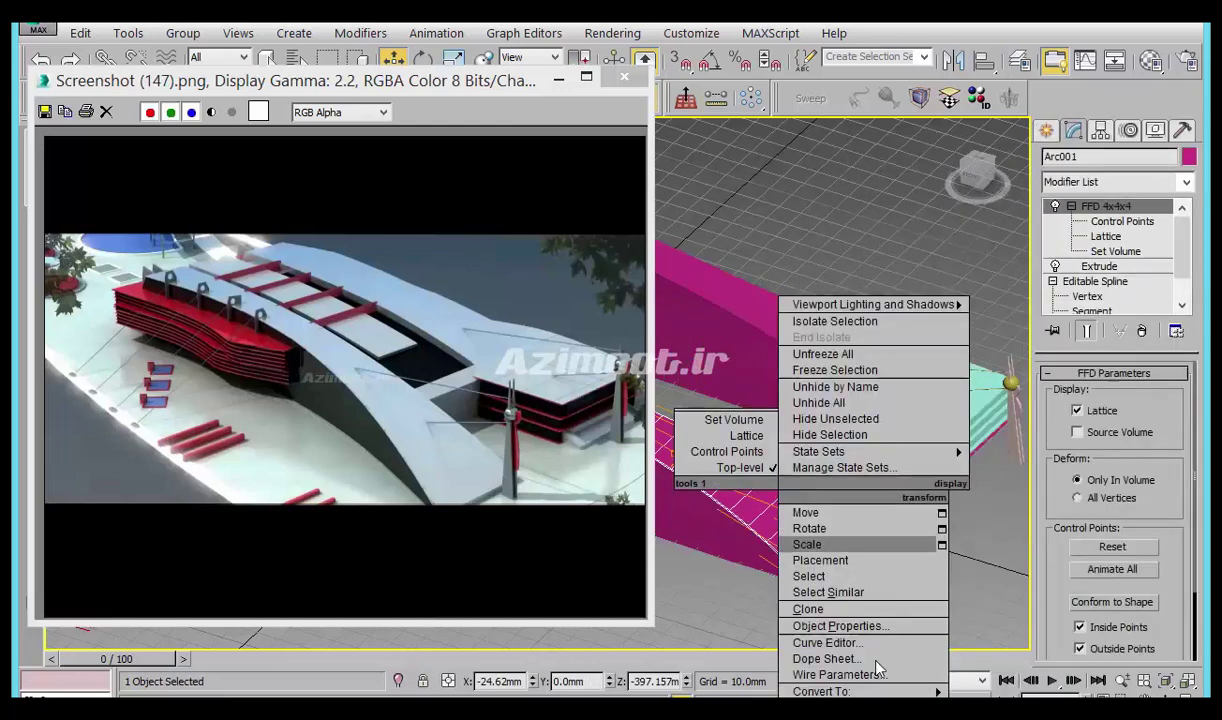
click(1000, 660)
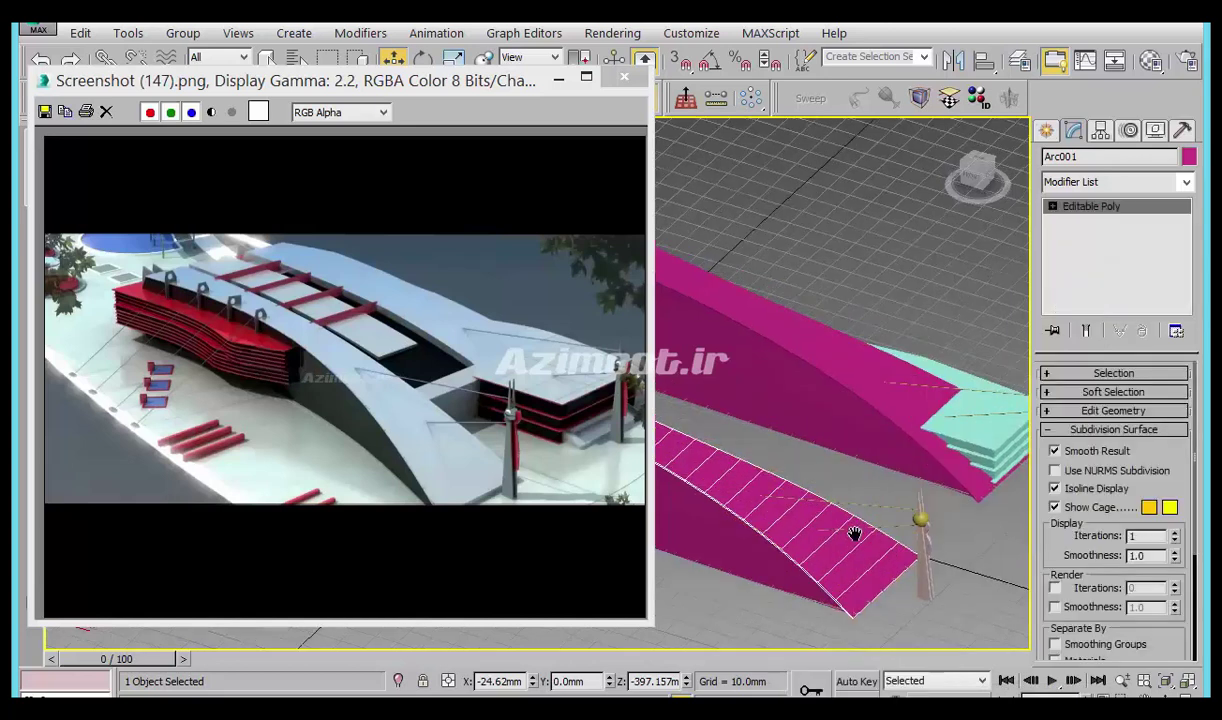
Attach the lower pink strip to the upper strip.
click(884, 453)
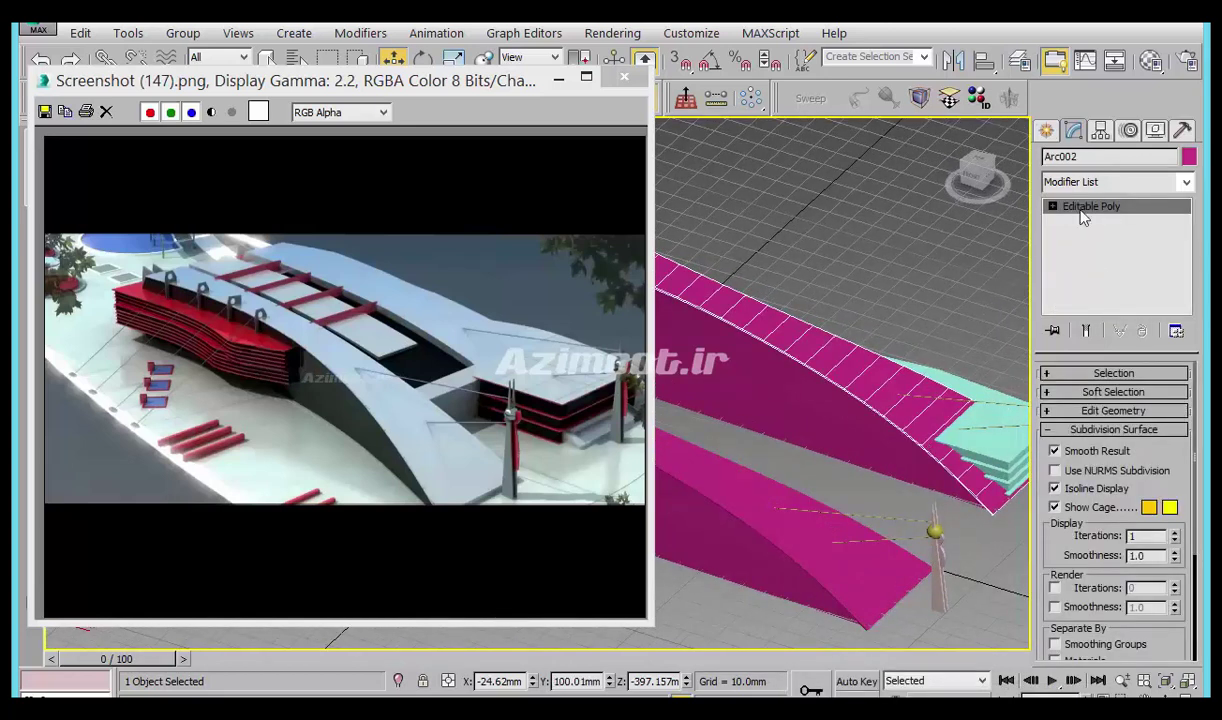
click(1140, 430)
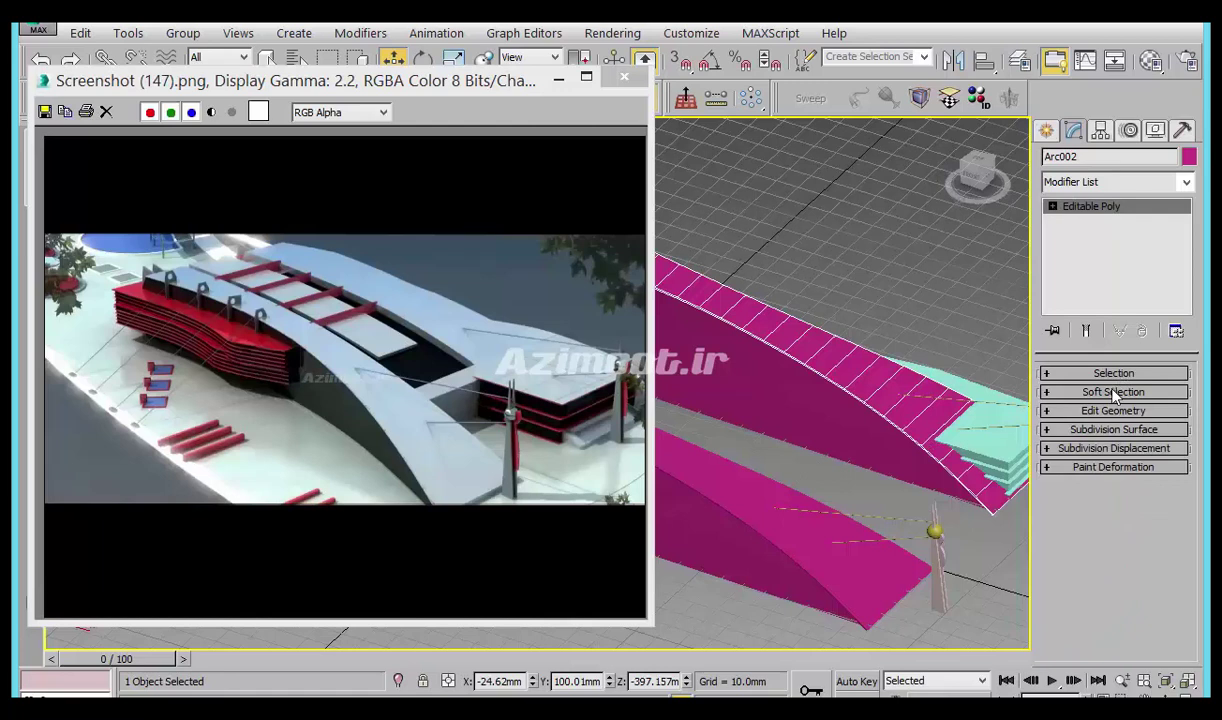
click(1113, 411)
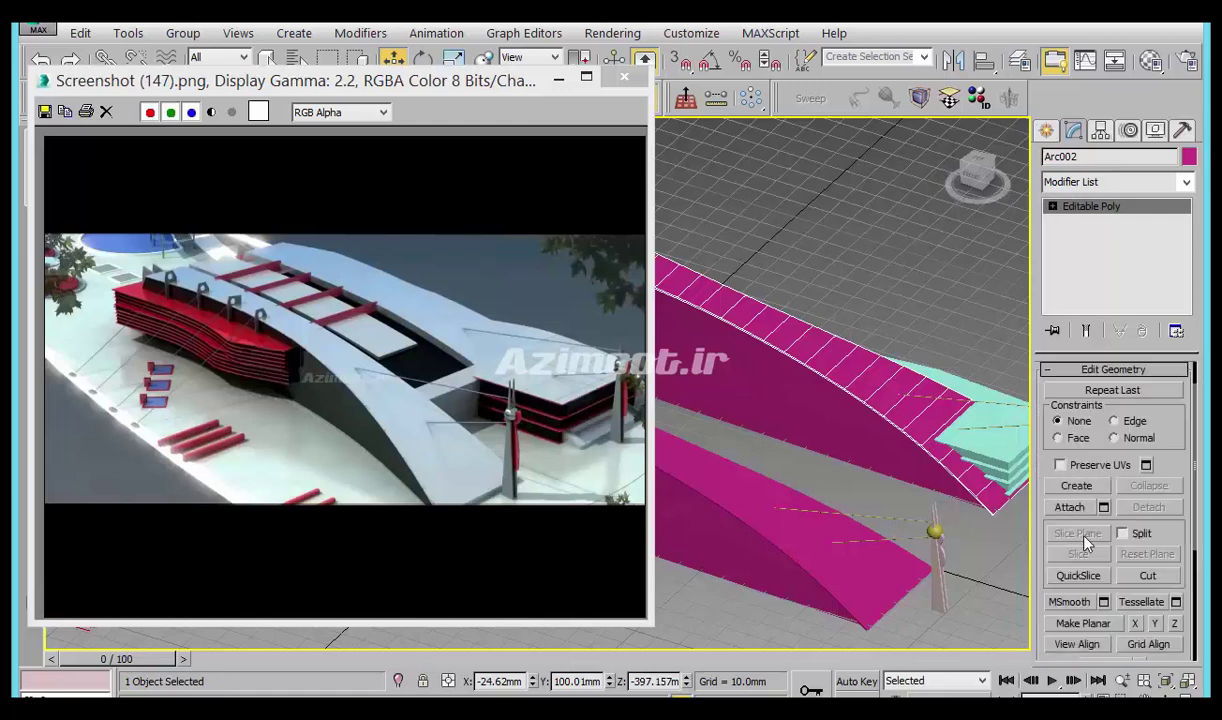
click(1070, 508)
click(802, 531)
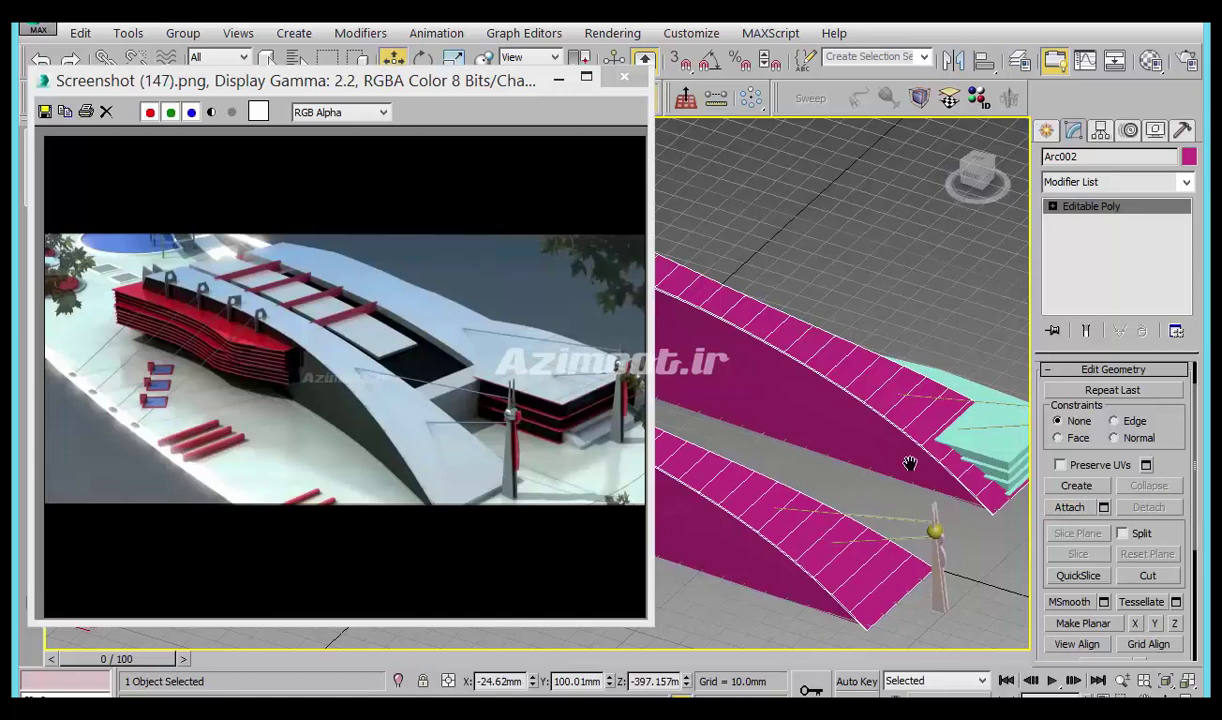
scroll(875, 478, up, 2)
scroll(884, 474, up, 2)
scroll(884, 474, down, 2)
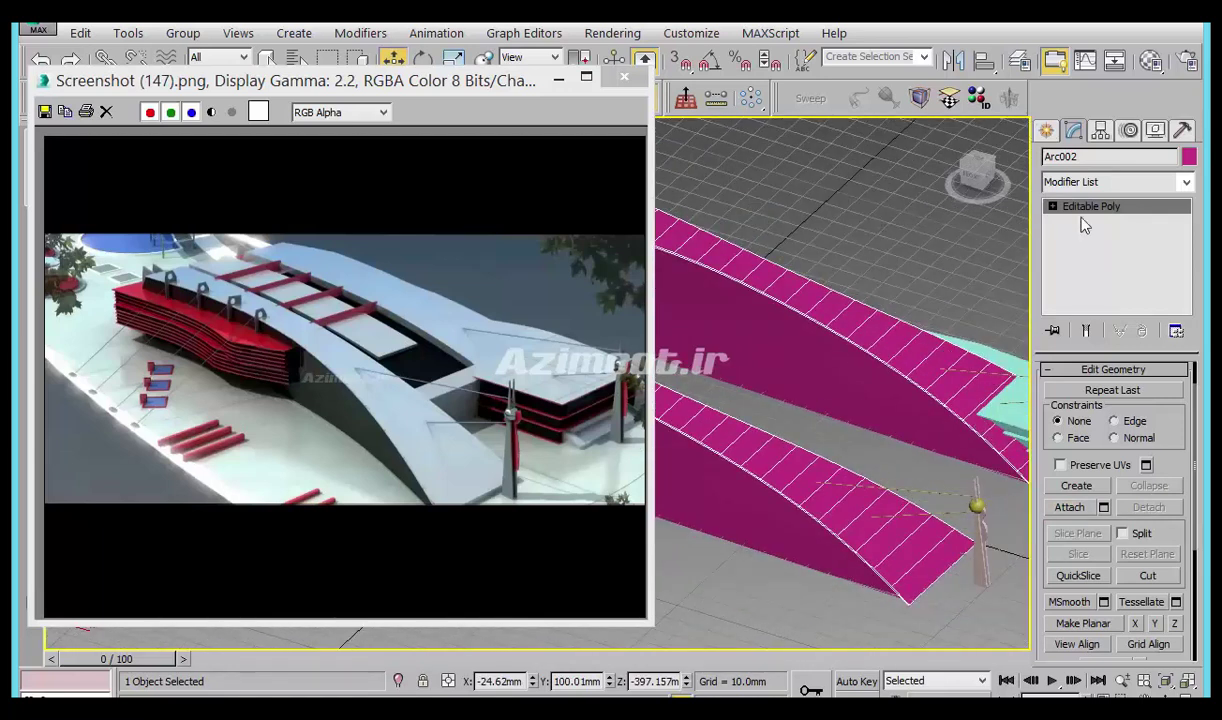
At Polygon level, zoom along the pink arch and select its narrow edge strip.
click(1052, 207)
click(1090, 266)
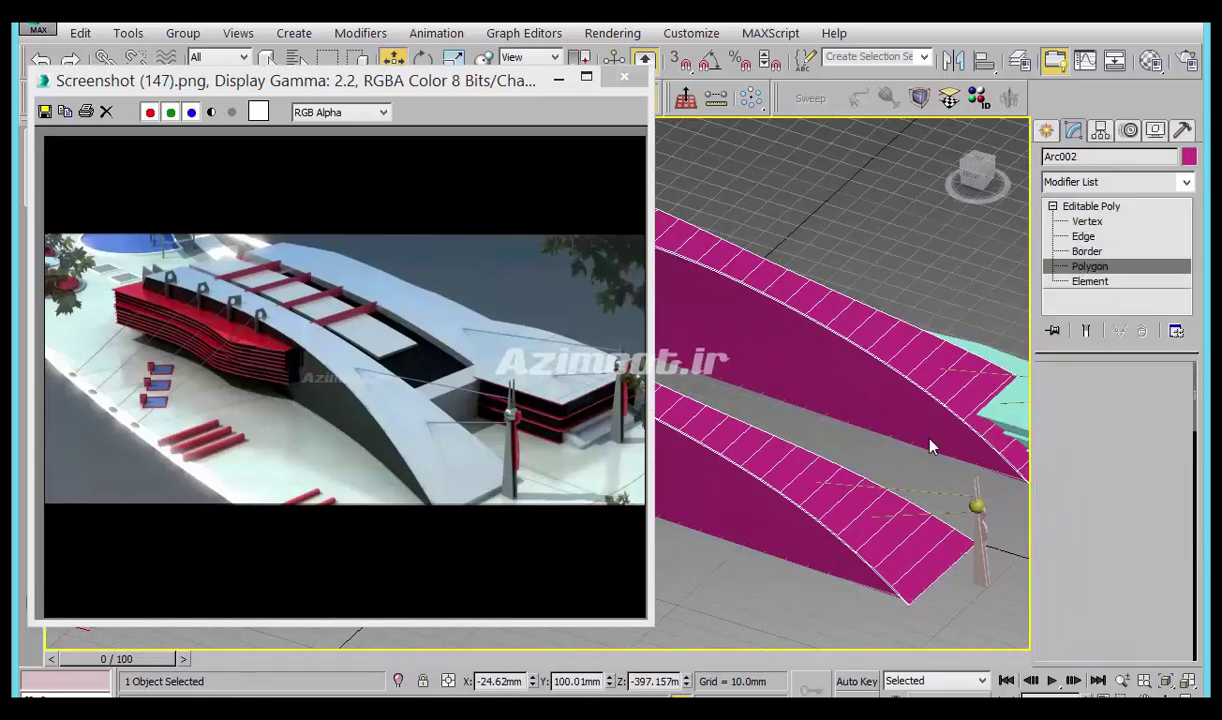
middle_drag(887, 418, 836, 391)
scroll(840, 369, up, 1)
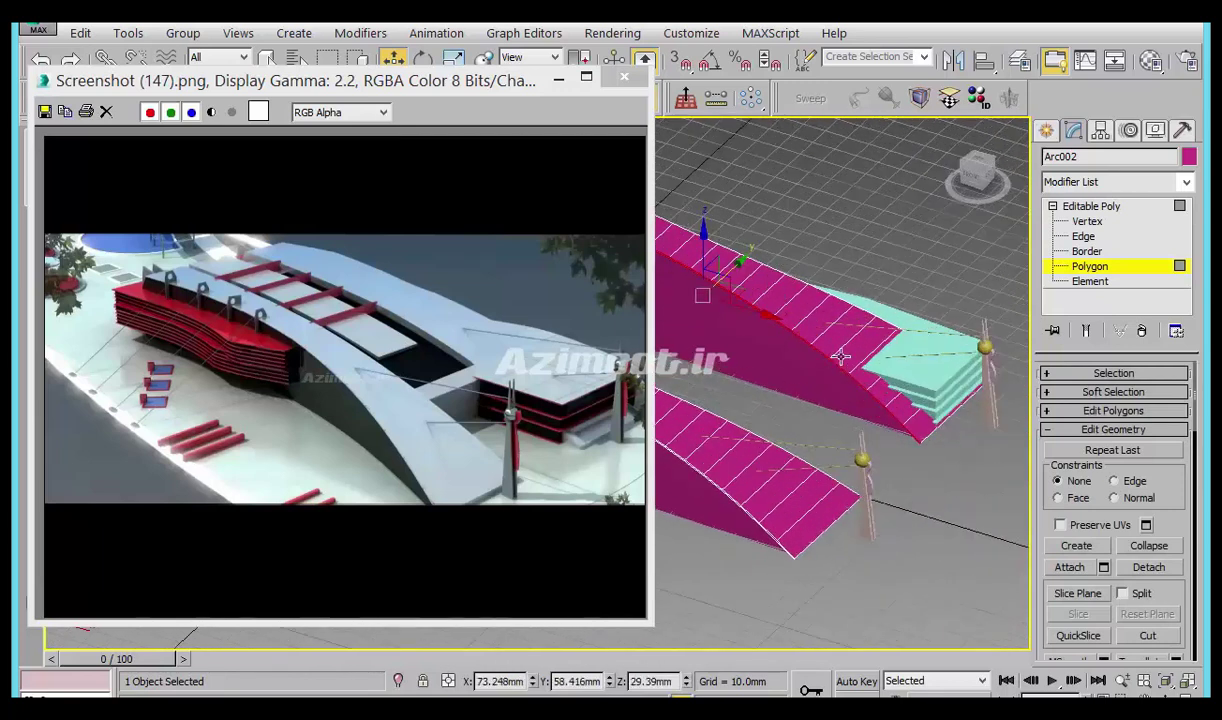
scroll(850, 385, up, 3)
scroll(885, 370, up, 2)
scroll(887, 368, up, 1)
scroll(881, 376, up, 1)
scroll(883, 379, up, 1)
scroll(883, 379, up, 2)
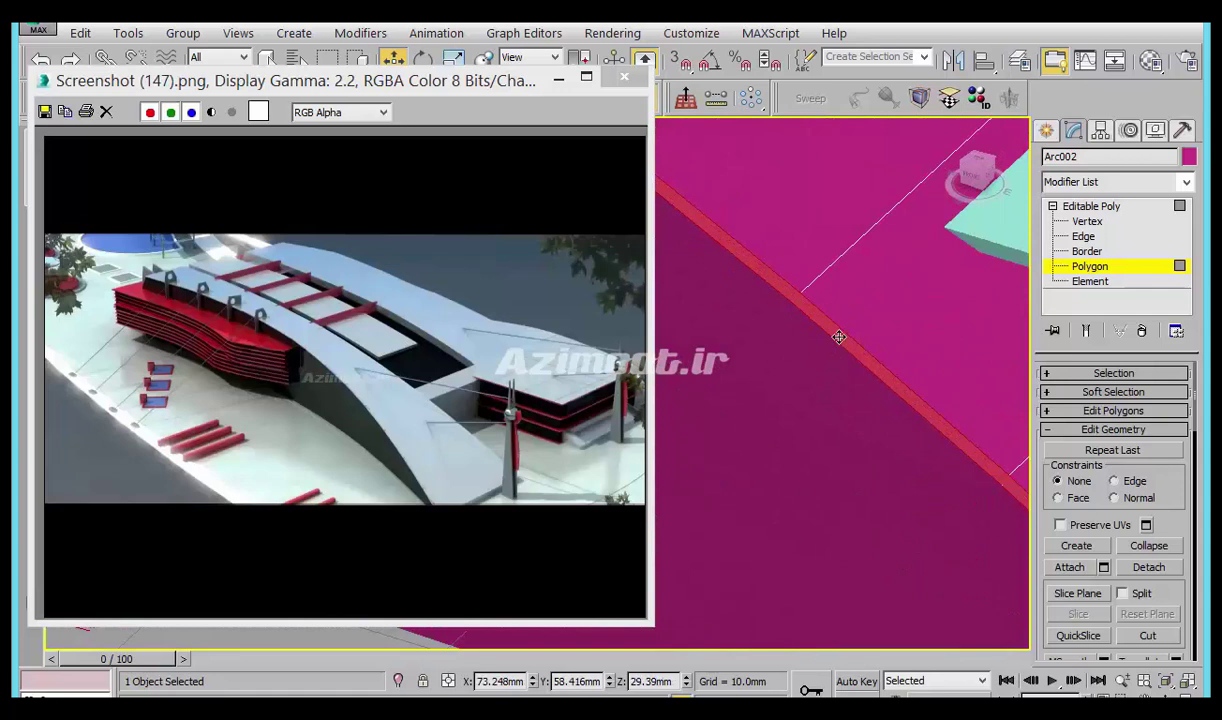
scroll(840, 340, down, 1)
scroll(845, 360, down, 2)
scroll(858, 401, down, 2)
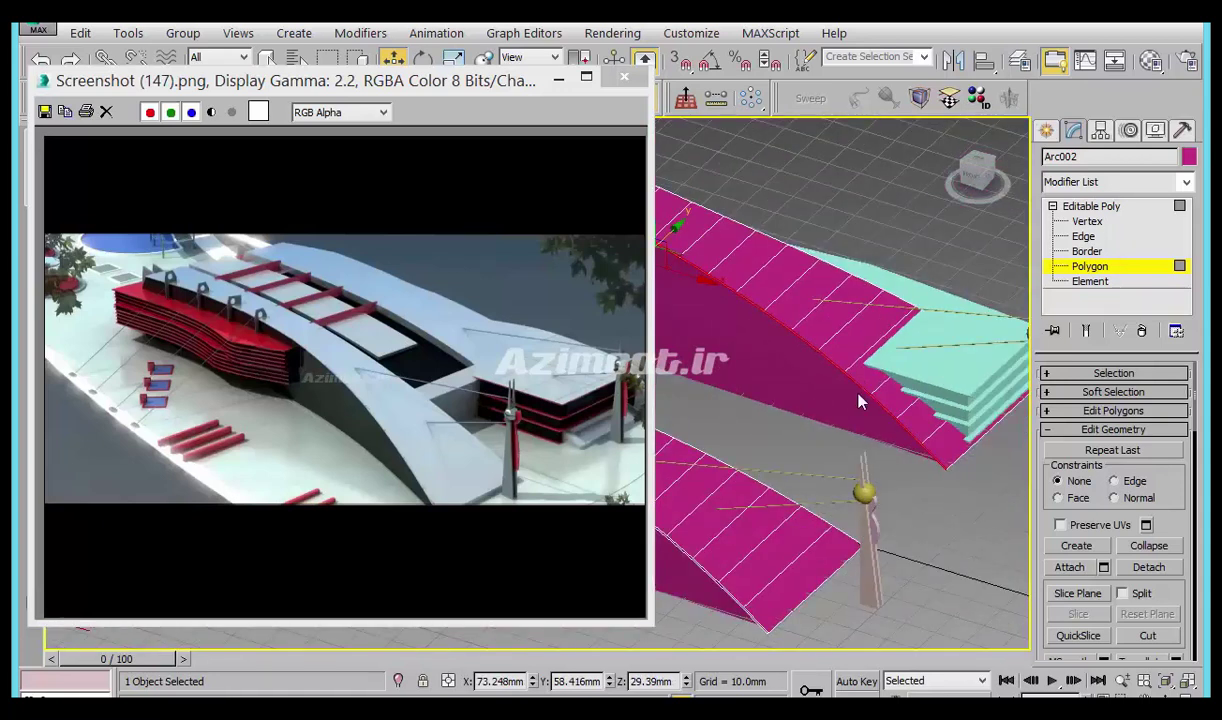
middle_drag(860, 402, 933, 408)
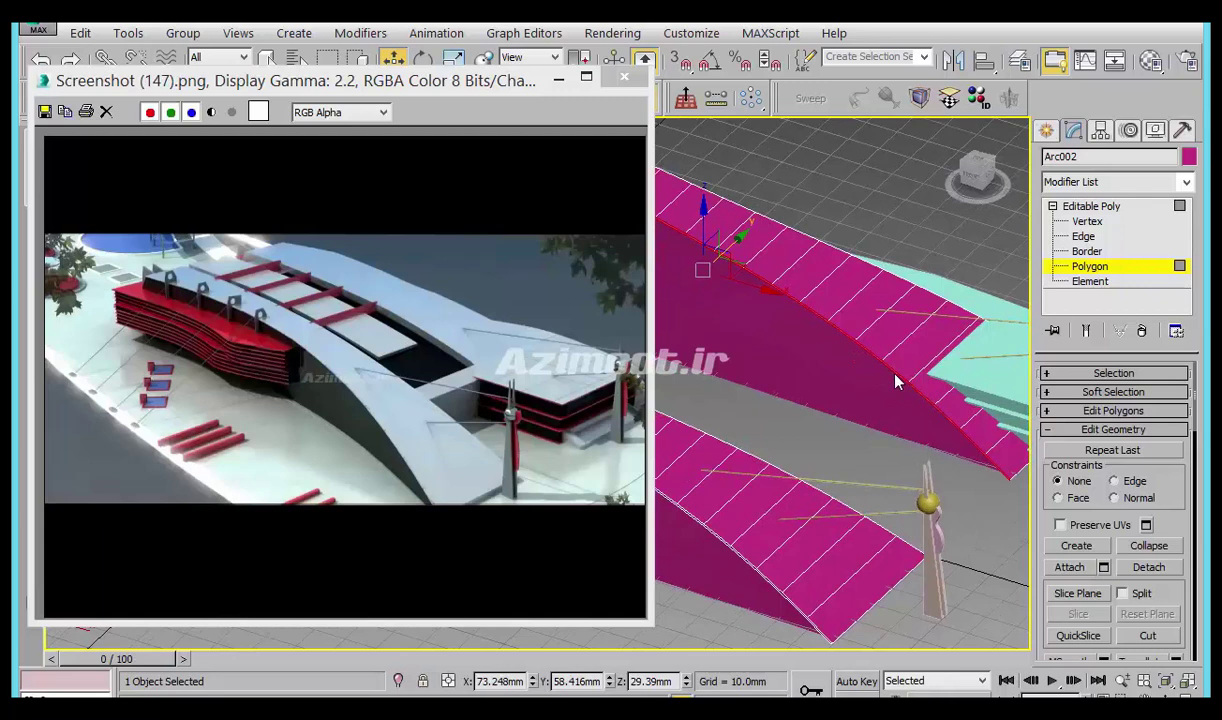
scroll(890, 400, up, 3)
scroll(830, 440, up, 2)
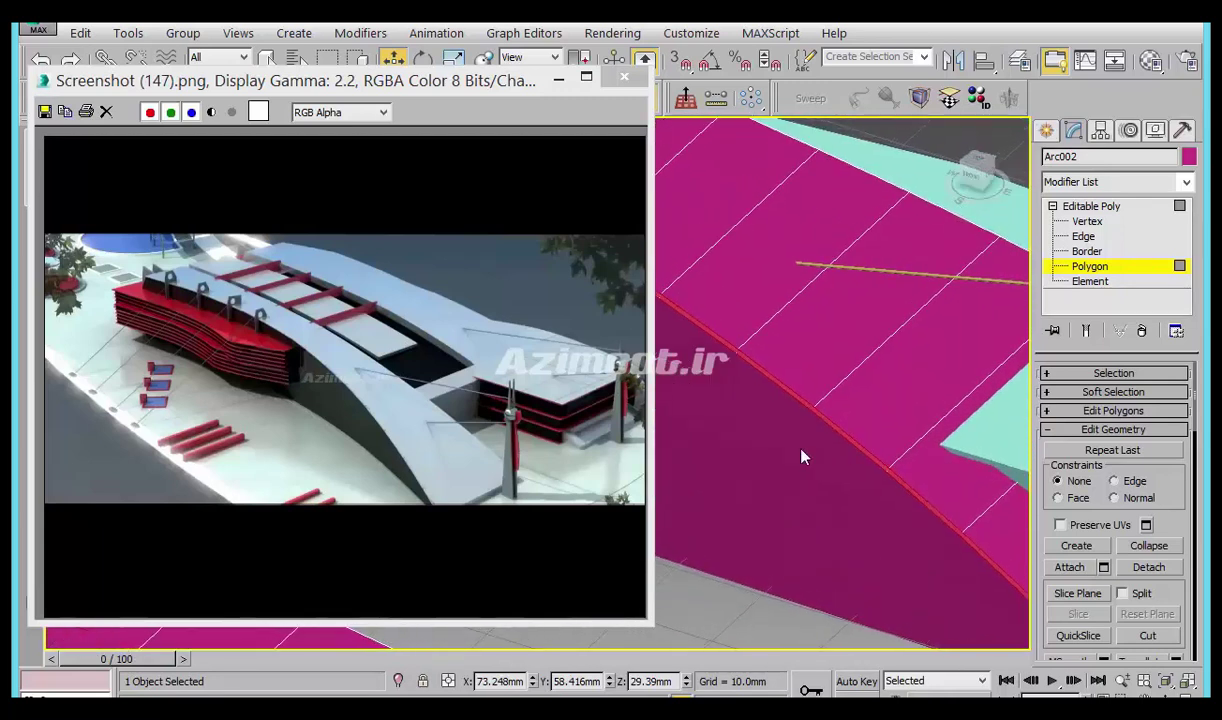
scroll(868, 433, up, 1)
click(890, 439)
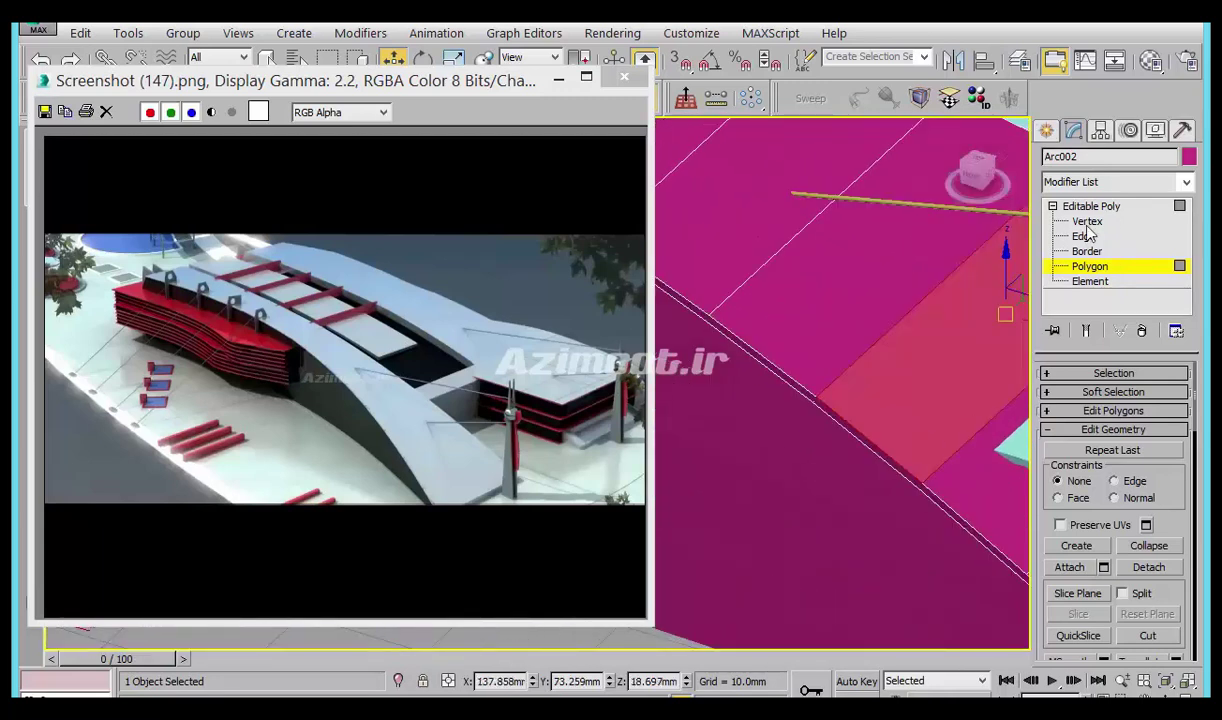
Switch to Vertex level and box-select a vertex on the edge strip.
click(1087, 222)
middle_drag(845, 431, 910, 418)
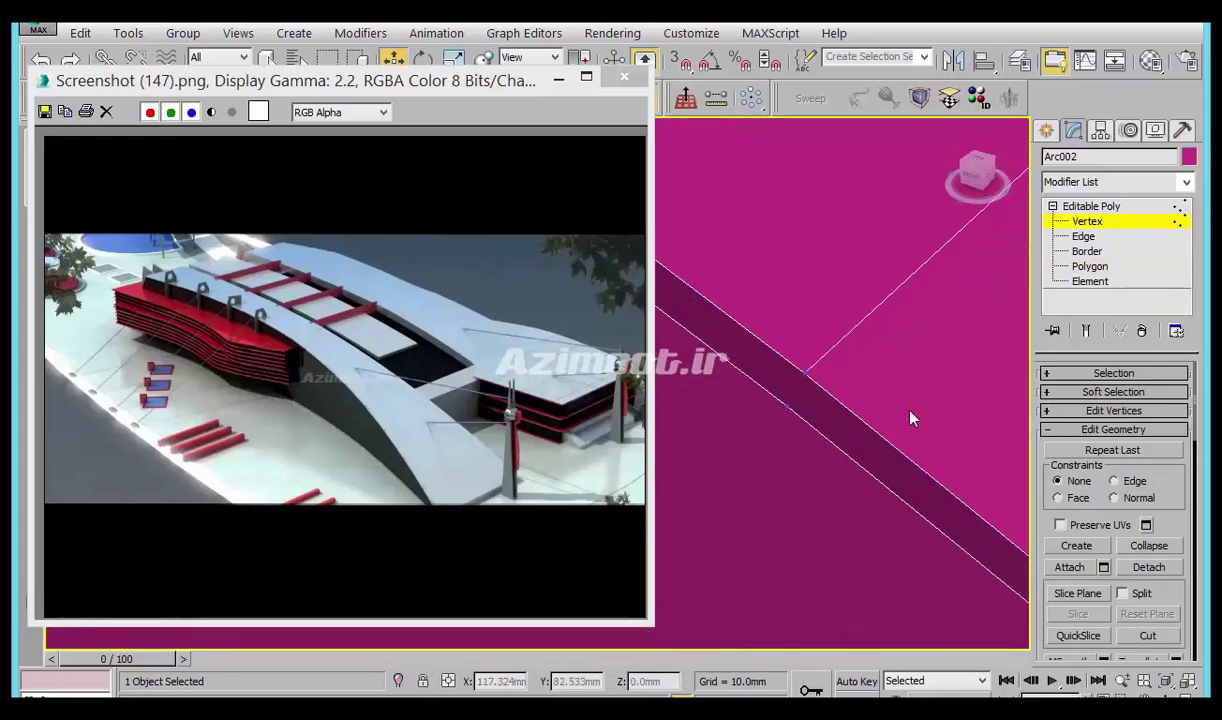
drag(764, 457, 783, 415)
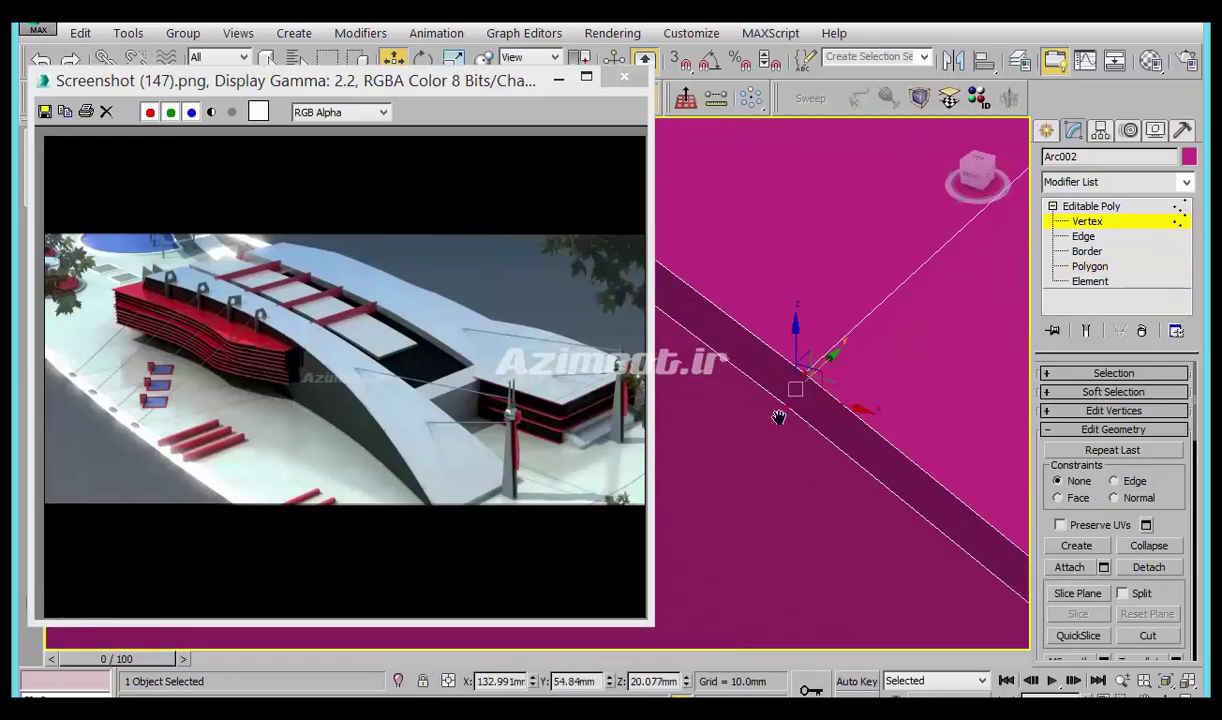
middle_drag(783, 415, 887, 447)
click(1114, 411)
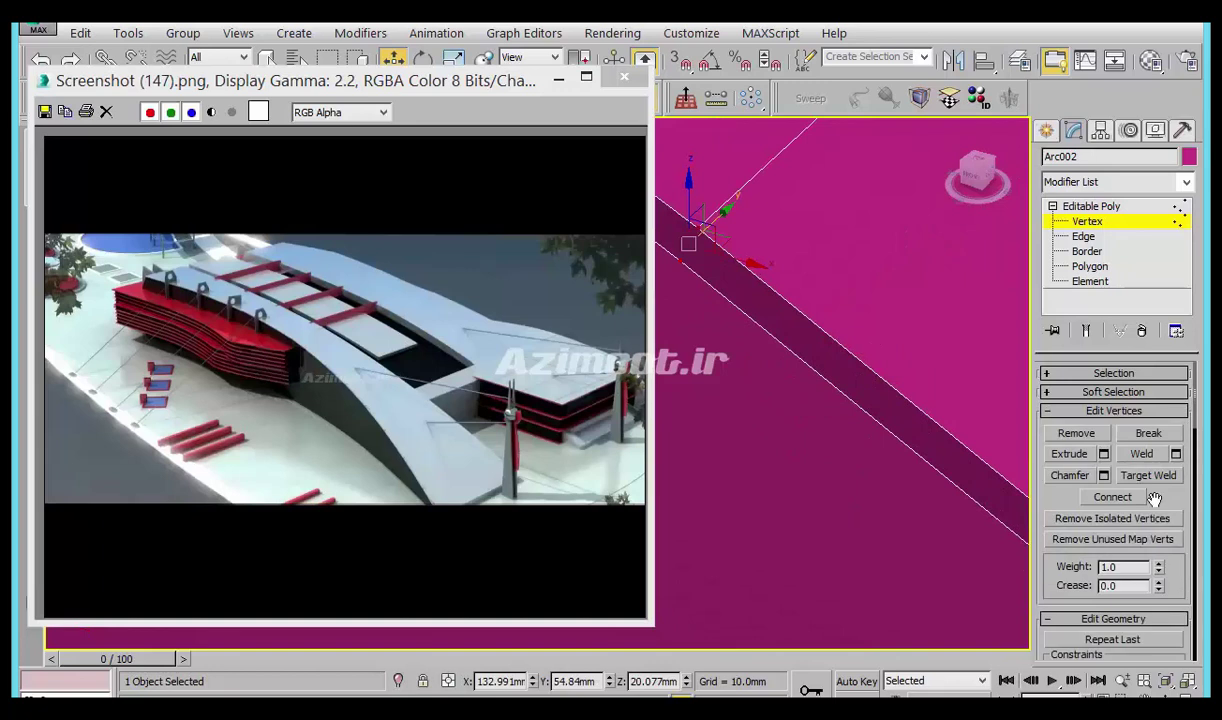
middle_drag(930, 575, 883, 490)
scroll(883, 490, down, 1)
scroll(883, 488, down, 1)
Select another vertex on the arch edge, then return to Polygon level.
mouse_move(938, 554)
middle_down()
mouse_move(936, 431)
mouse_move(866, 452)
middle_up()
scroll(866, 452, down, 2)
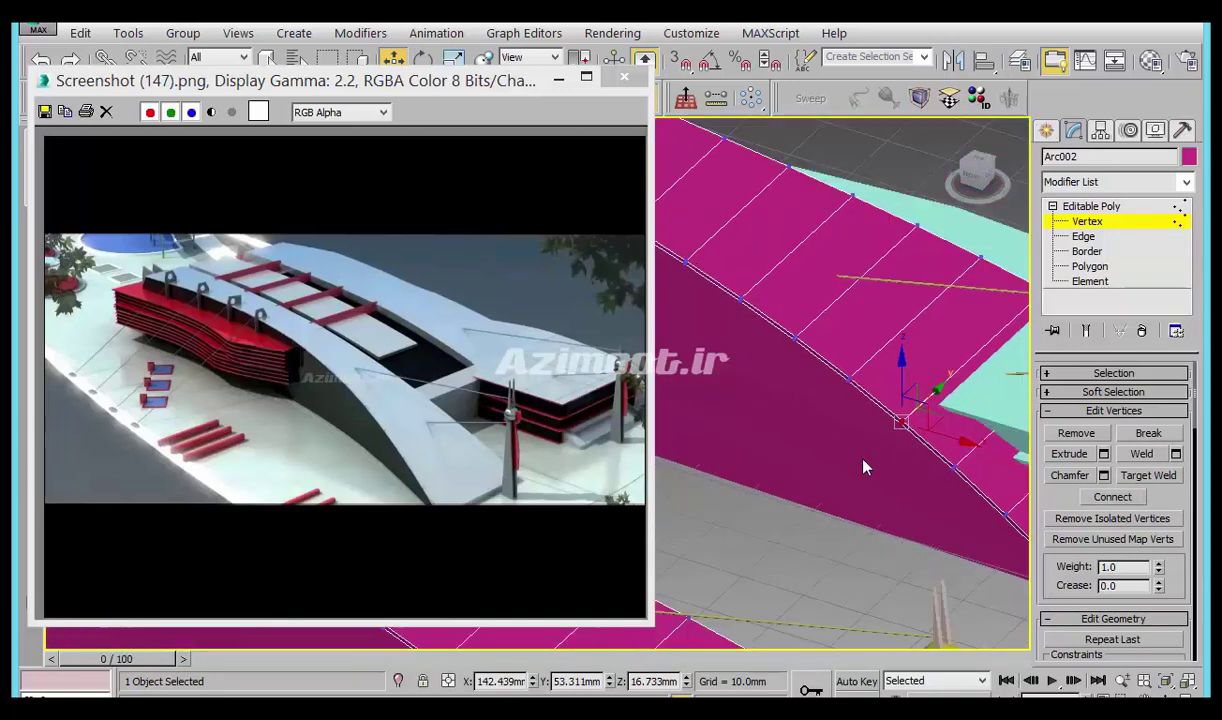
scroll(868, 465, down, 2)
mouse_move(821, 561)
alt+middle_down()
mouse_move(687, 545)
mouse_move(873, 445)
mouse_move(949, 486)
mouse_move(711, 434)
mouse_move(852, 485)
mouse_move(953, 566)
mouse_move(930, 510)
mouse_move(949, 464)
mouse_move(875, 443)
alt+middle_up()
click(846, 438)
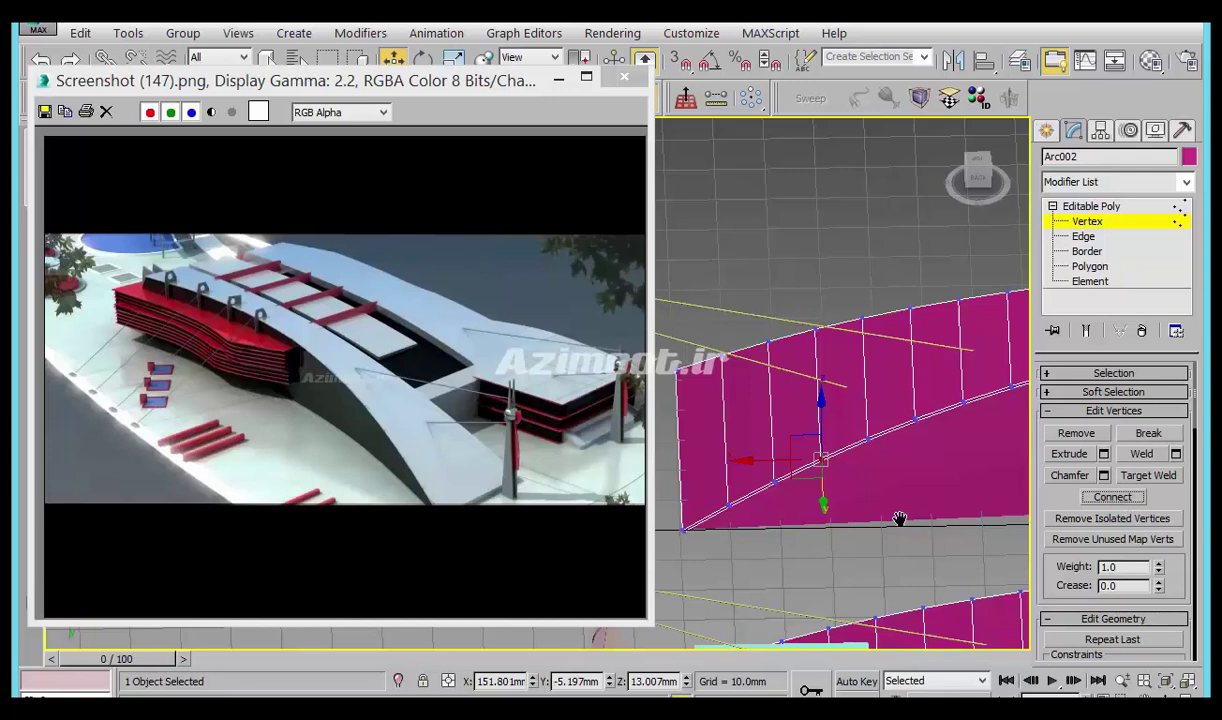
middle_drag(900, 518, 830, 448)
click(1086, 267)
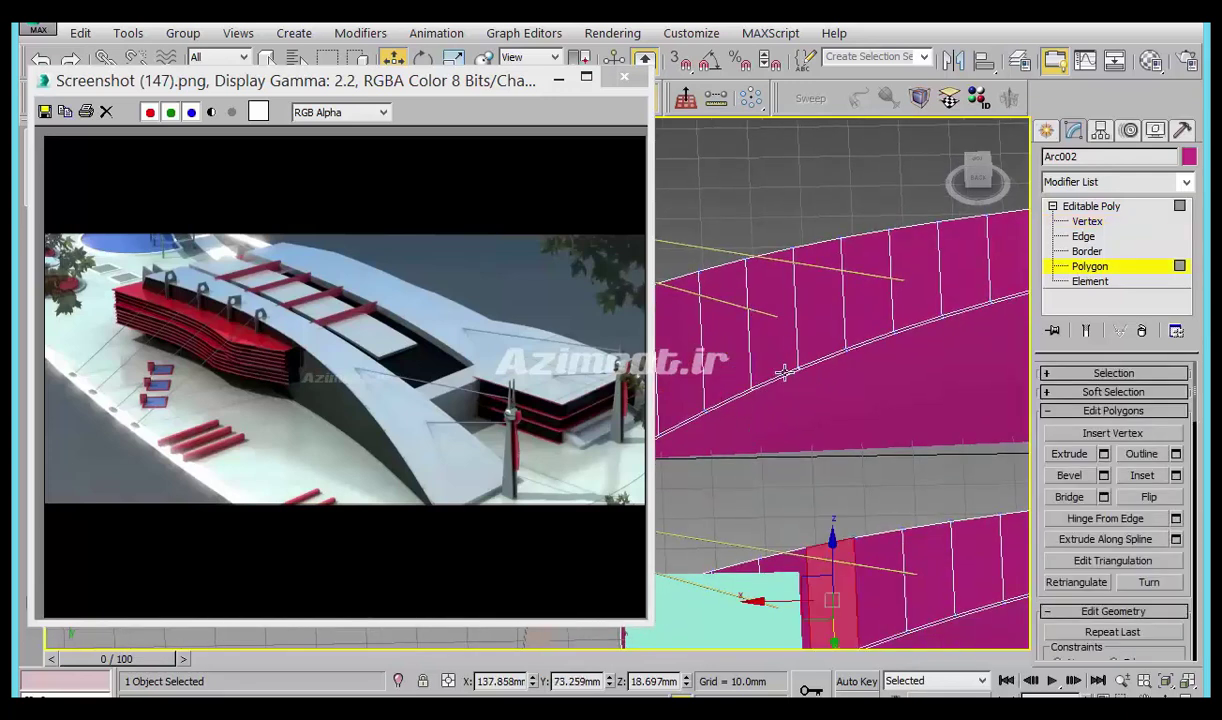
Orbit around the magenta and cyan surfaces and select the arch's narrow edge polygon.
click(783, 372)
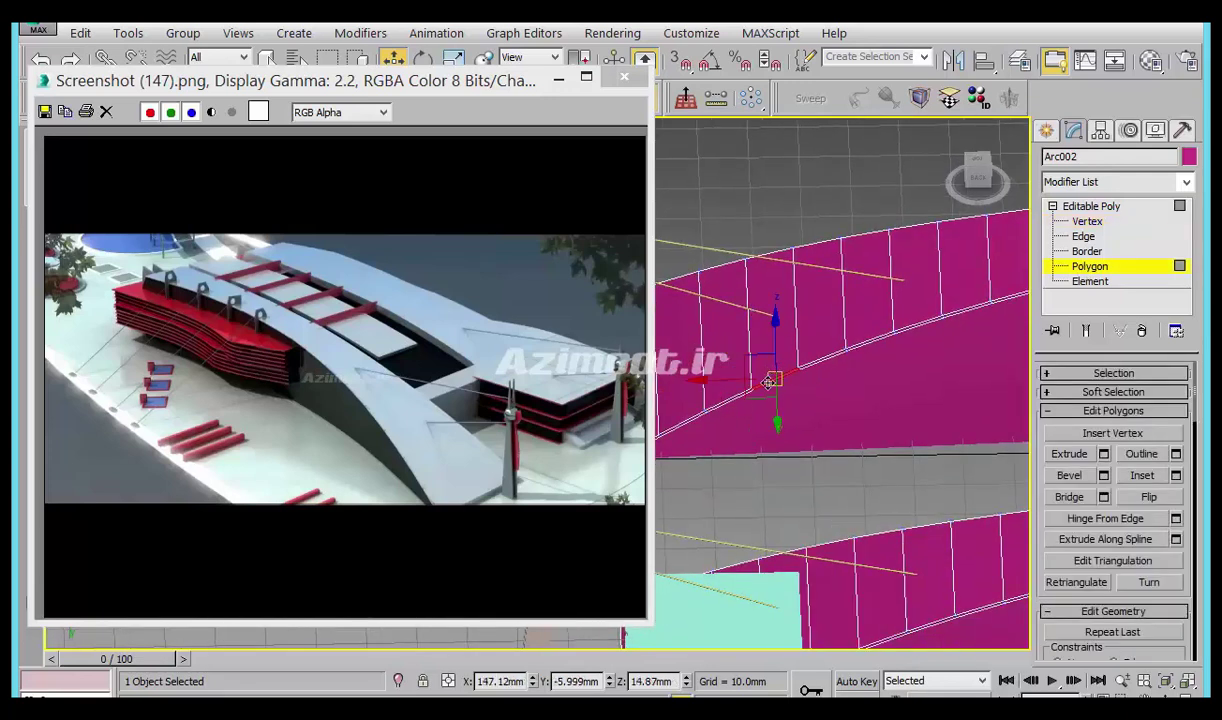
alt+middle_drag(768, 381, 1050, 520)
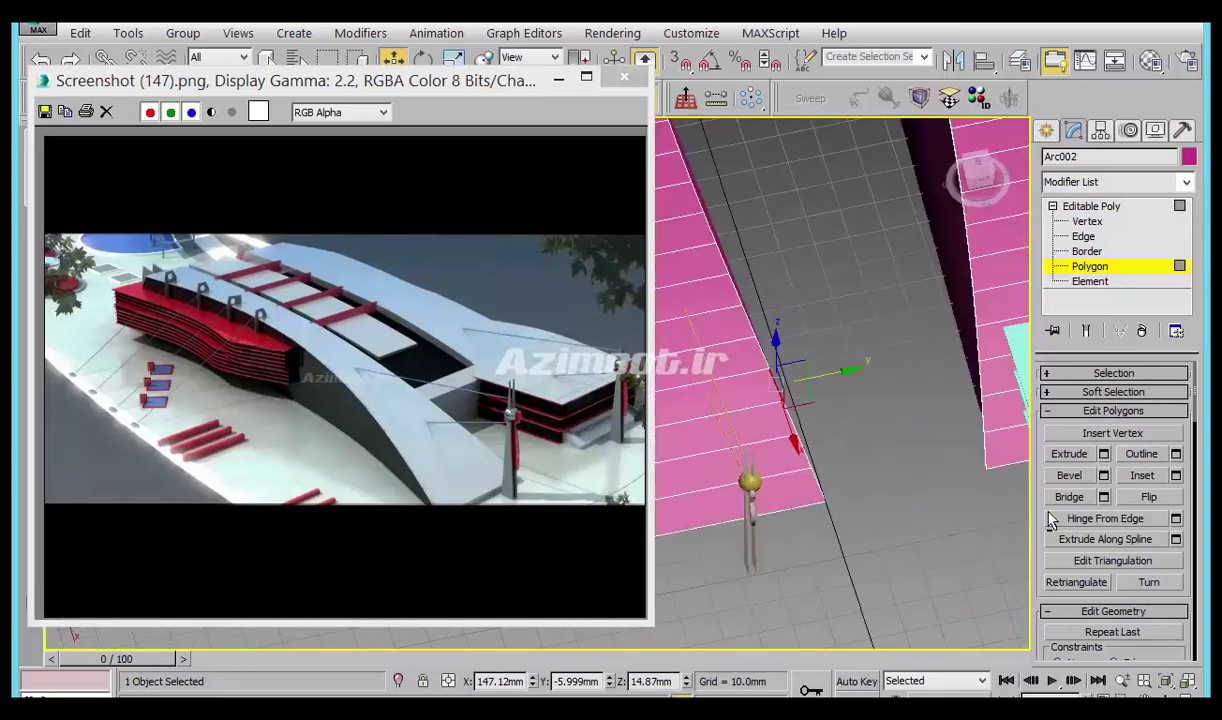
alt+middle_drag(941, 450, 978, 535)
mouse_move(958, 466)
alt+middle_down()
mouse_move(966, 452)
mouse_move(745, 519)
alt+middle_up()
mouse_move(816, 453)
alt+middle_down()
mouse_move(862, 432)
mouse_move(866, 378)
alt+middle_up()
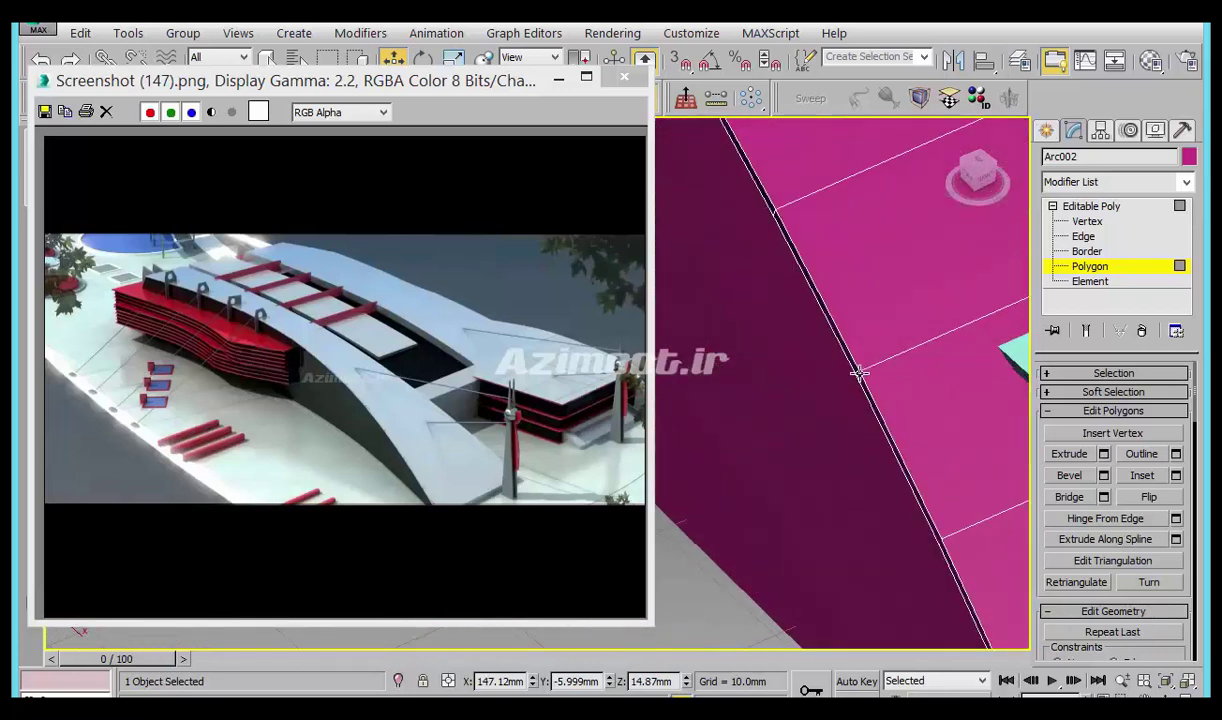
click(887, 436)
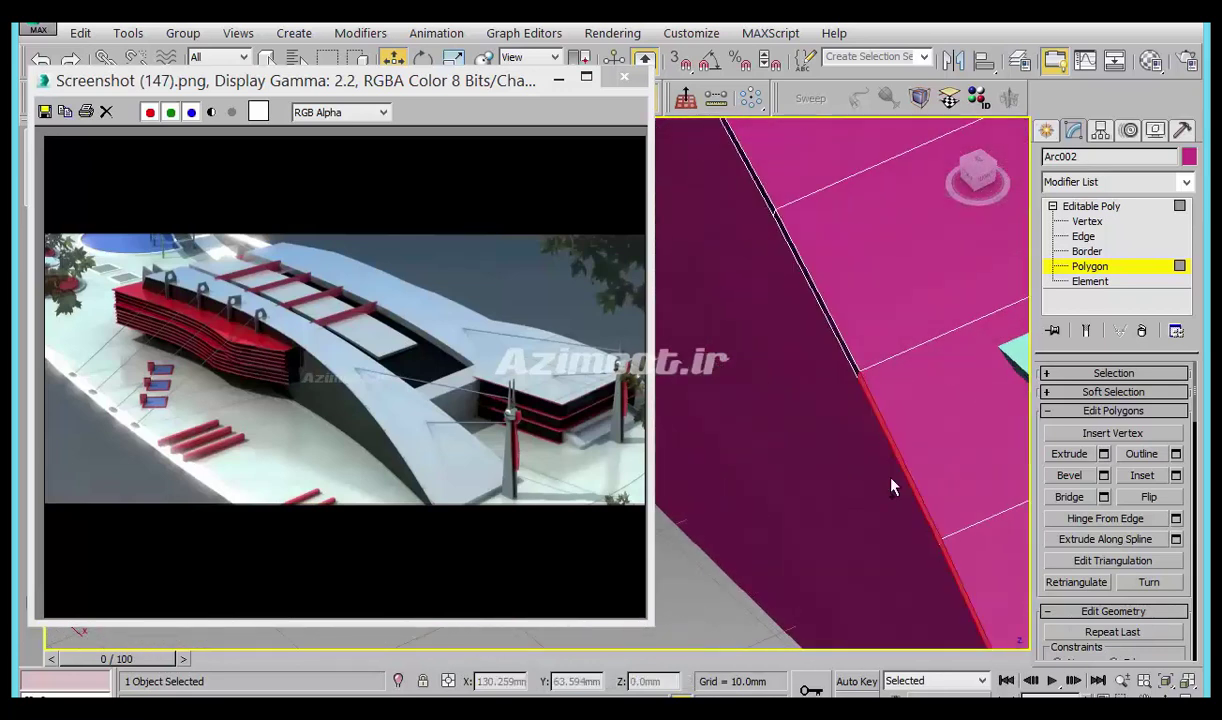
mouse_move(887, 513)
alt+middle_down()
mouse_move(968, 450)
mouse_move(896, 430)
alt+middle_up()
scroll(896, 430, up, 2)
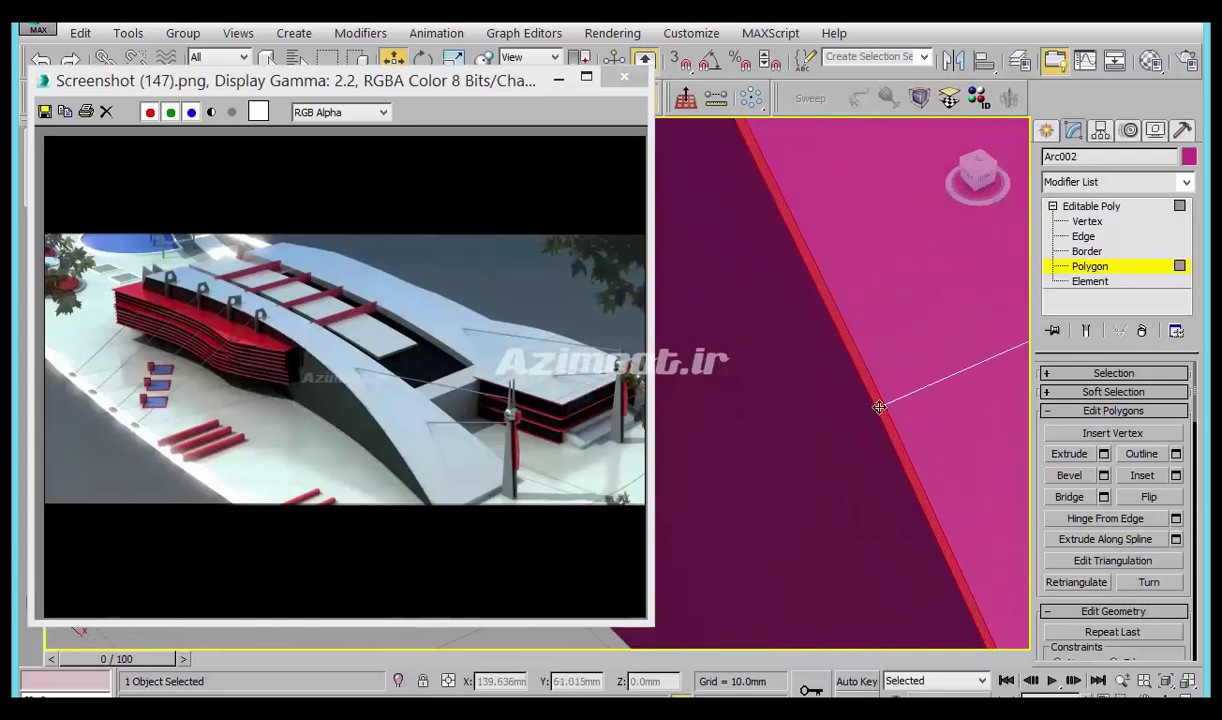
scroll(907, 461, down, 2)
scroll(903, 469, up, 2)
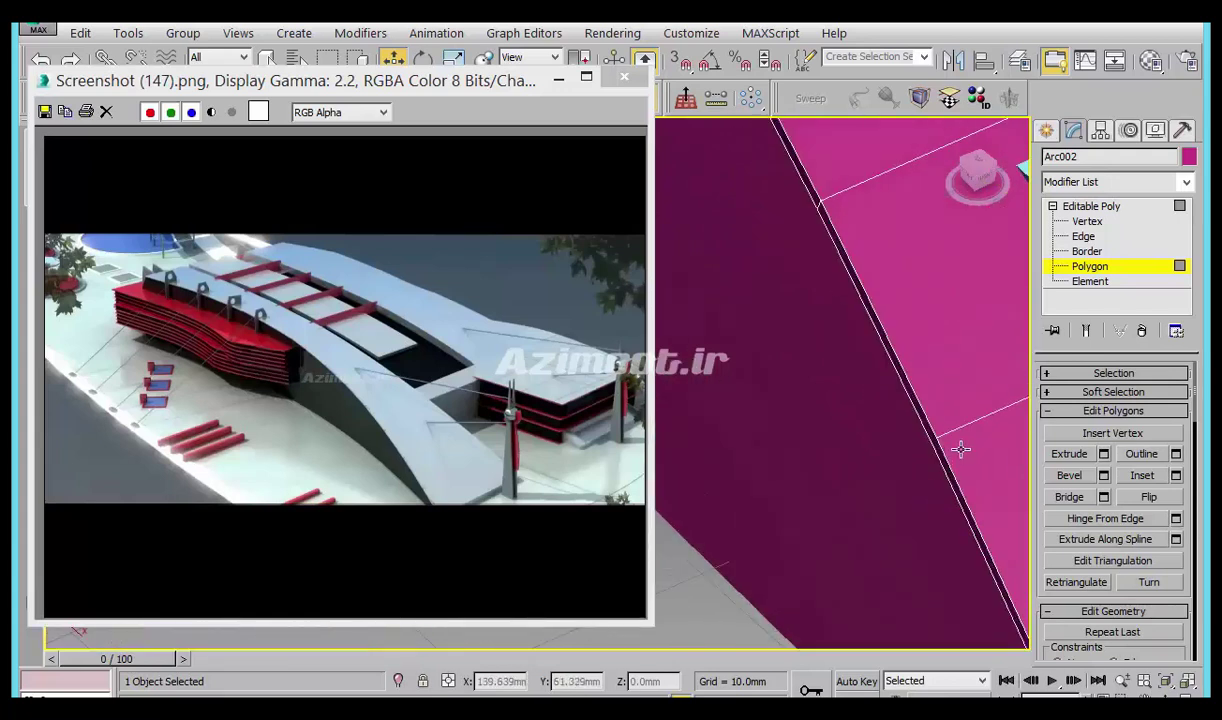
Box-select a vertex at the strip's edge, then reselect the strip polygon at Polygon level.
click(1087, 222)
drag(900, 406, 843, 480)
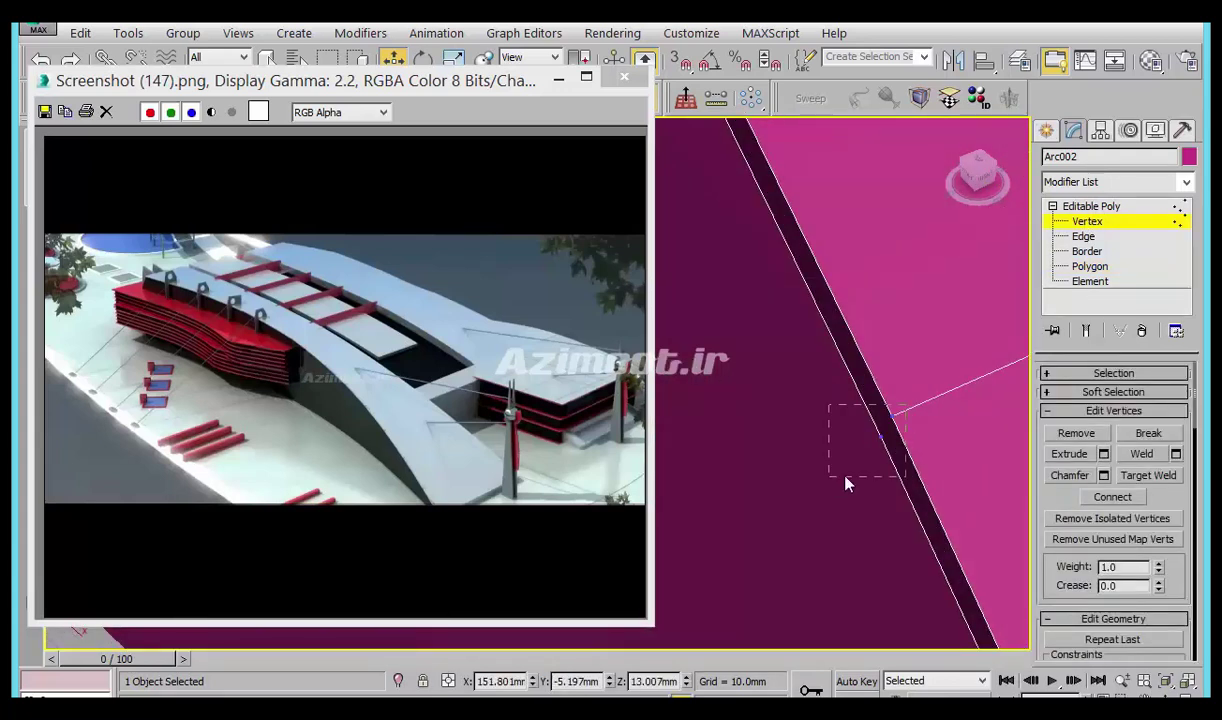
middle_drag(849, 466, 826, 511)
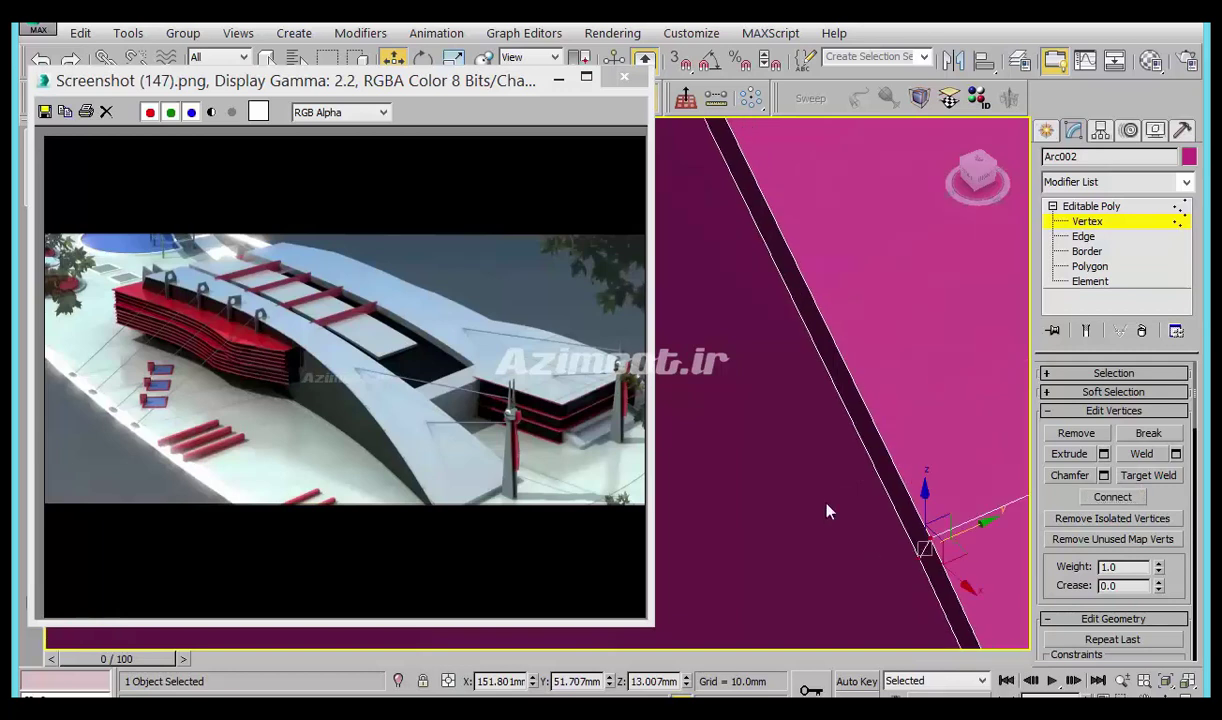
click(1086, 267)
click(851, 398)
mouse_move(851, 398)
alt+middle_down()
mouse_move(927, 415)
mouse_move(879, 461)
alt+middle_up()
alt+middle_drag(864, 591, 789, 452)
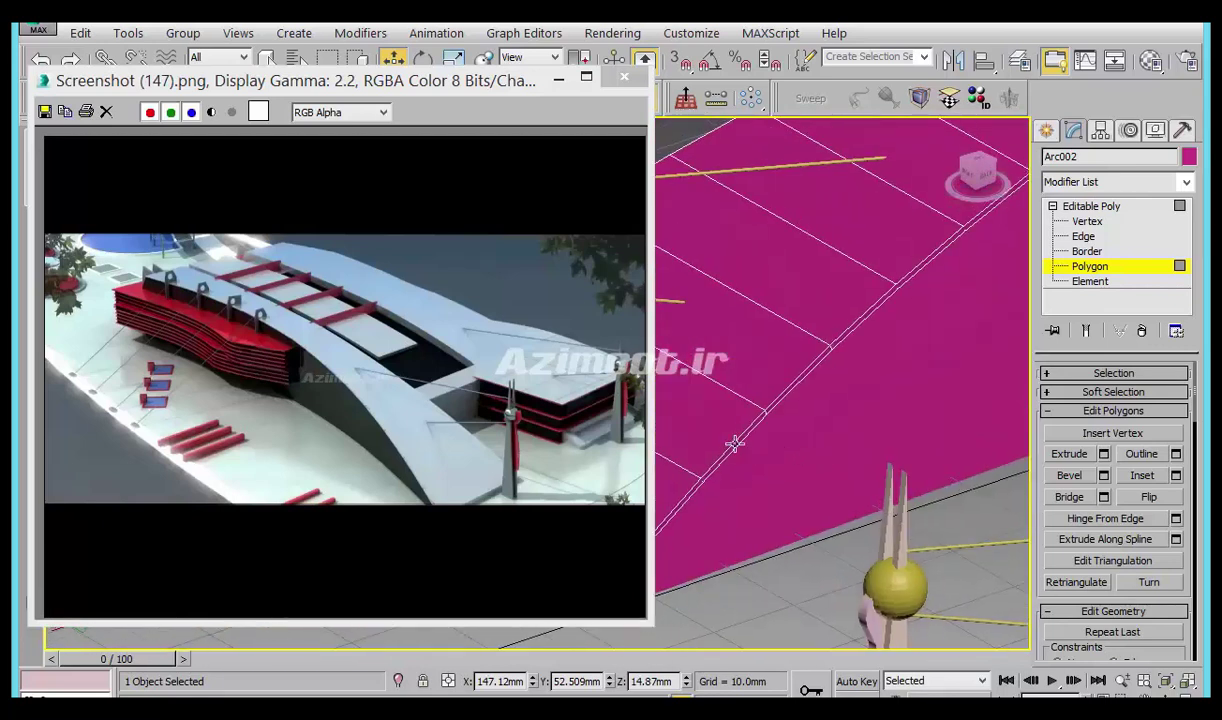
click(799, 376)
mouse_move(799, 376)
alt+middle_down()
mouse_move(952, 529)
mouse_move(791, 423)
mouse_move(799, 450)
mouse_move(996, 545)
mouse_move(998, 493)
mouse_move(952, 550)
alt+middle_up()
scroll(866, 452, up, 2)
middle_drag(866, 452, 966, 487)
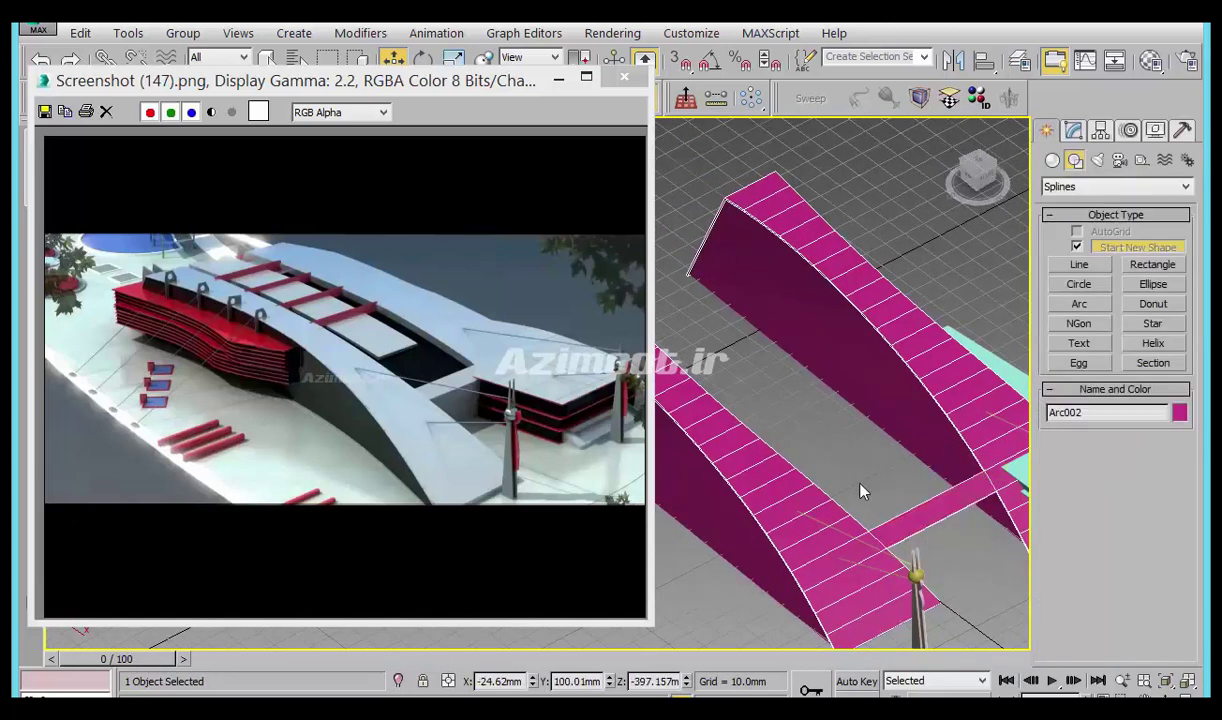
Narrow the reference image window and turn the viewport to face the pink arch.
middle_drag(862, 490, 900, 559)
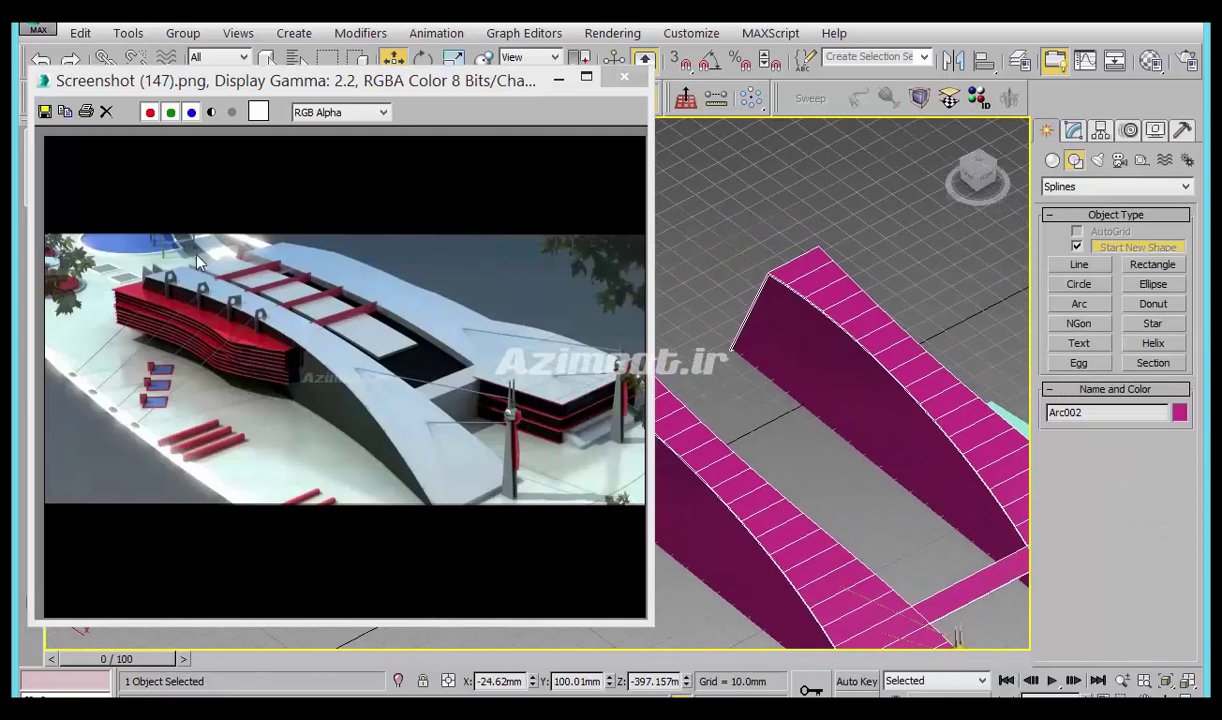
middle_drag(927, 445, 855, 430)
mouse_move(917, 470)
alt+middle_down()
mouse_move(928, 442)
mouse_move(928, 486)
mouse_move(936, 431)
mouse_move(881, 409)
mouse_move(815, 554)
mouse_move(826, 439)
mouse_move(868, 434)
alt+middle_up()
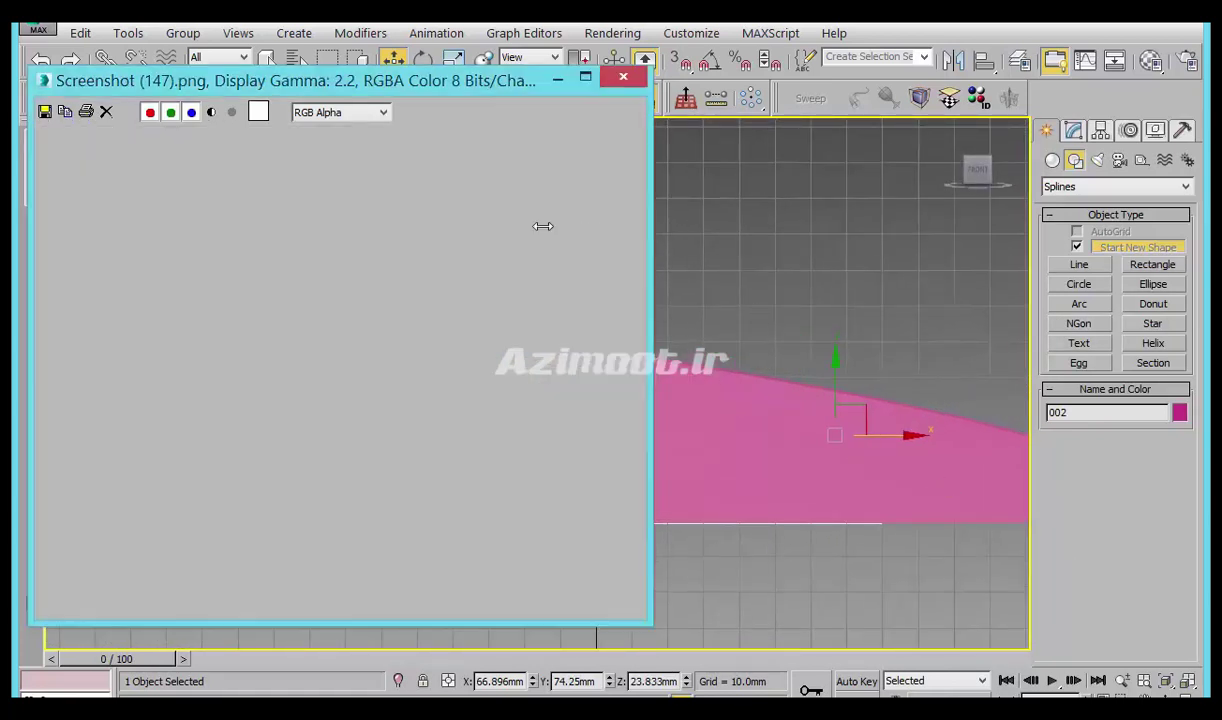
drag(648, 221, 477, 225)
mouse_move(700, 410)
alt+middle_down()
mouse_move(728, 445)
mouse_move(720, 476)
alt+middle_up()
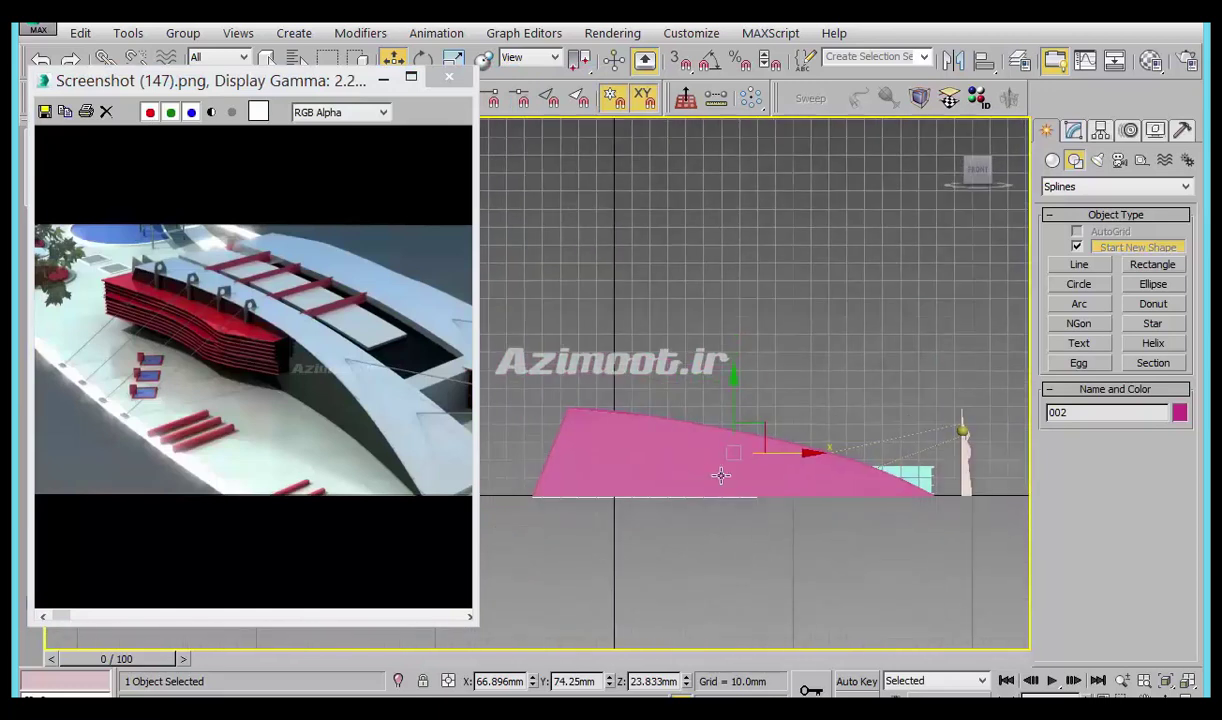
Show the arch in wireframe with F3 and pick the Arc spline tool.
key(F3)
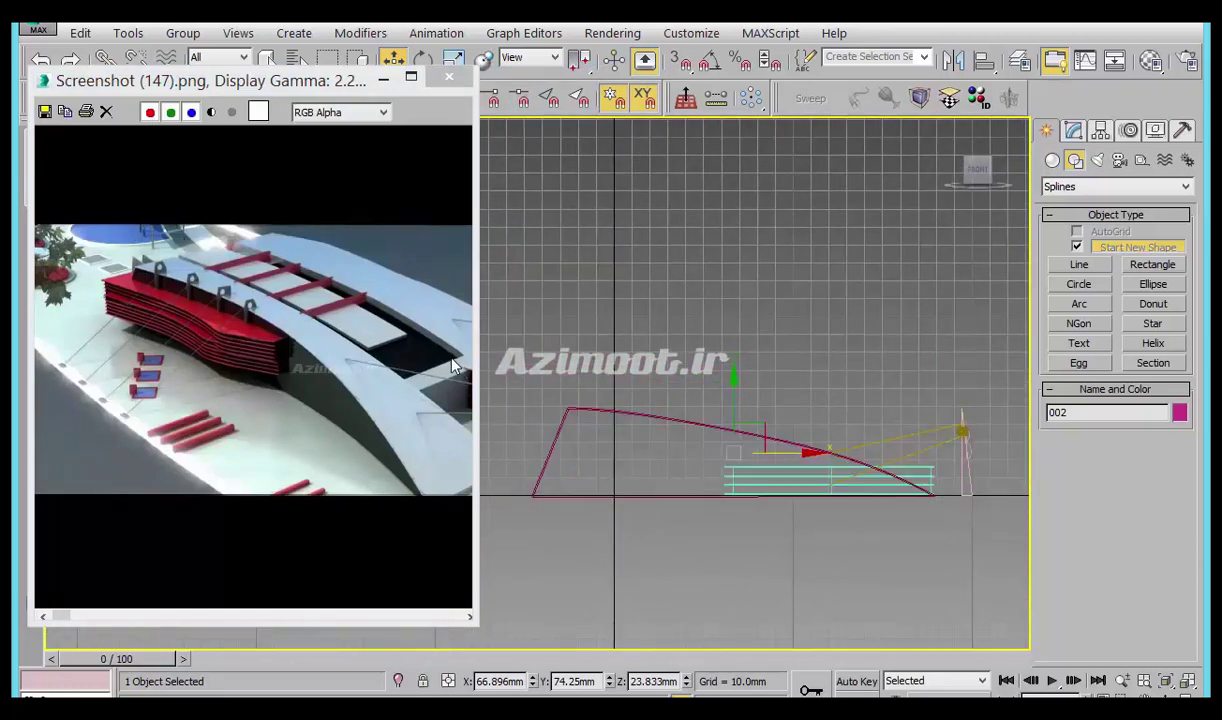
middle_drag(463, 418, 380, 377)
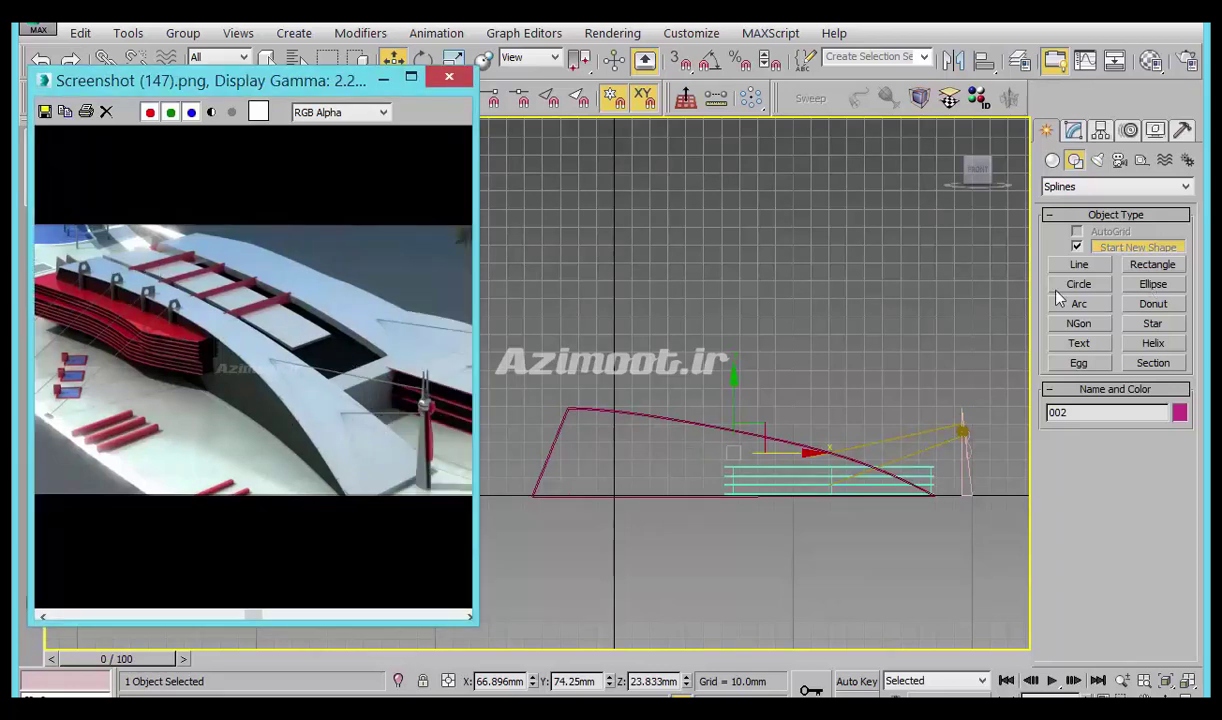
click(1085, 307)
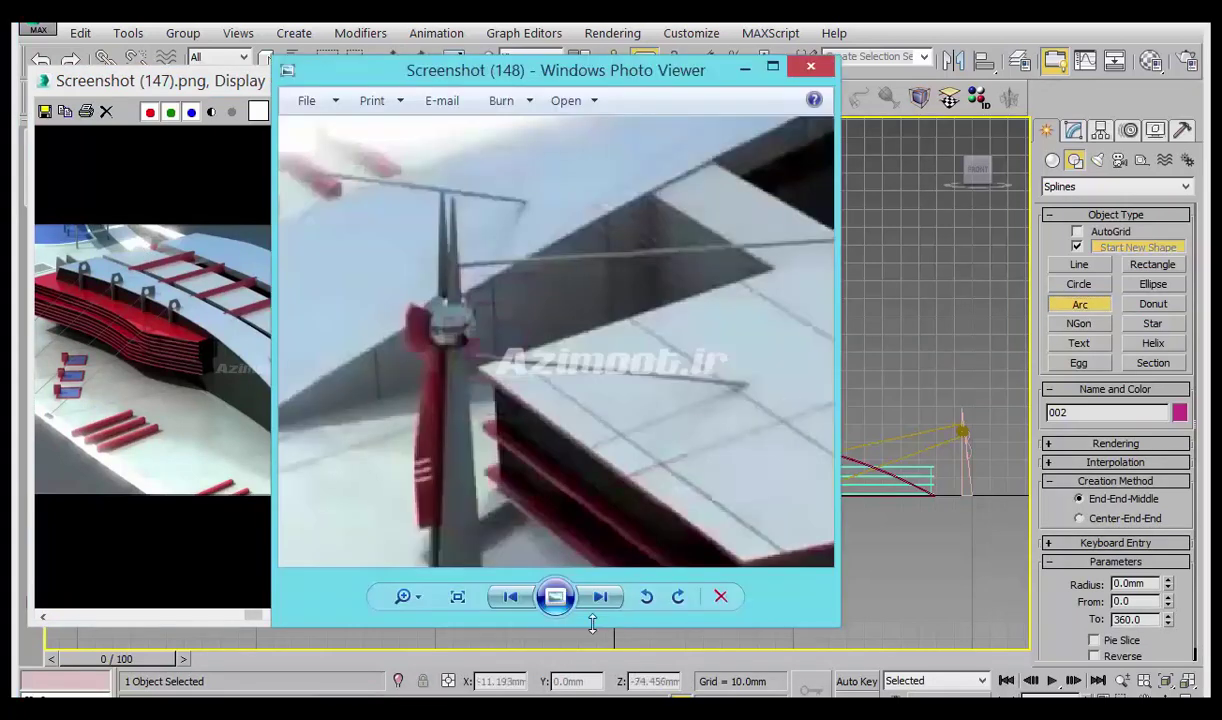
Advance through the reference screenshots, zoom into the arched deck close-up, then minimize the viewer.
click(601, 597)
click(601, 597)
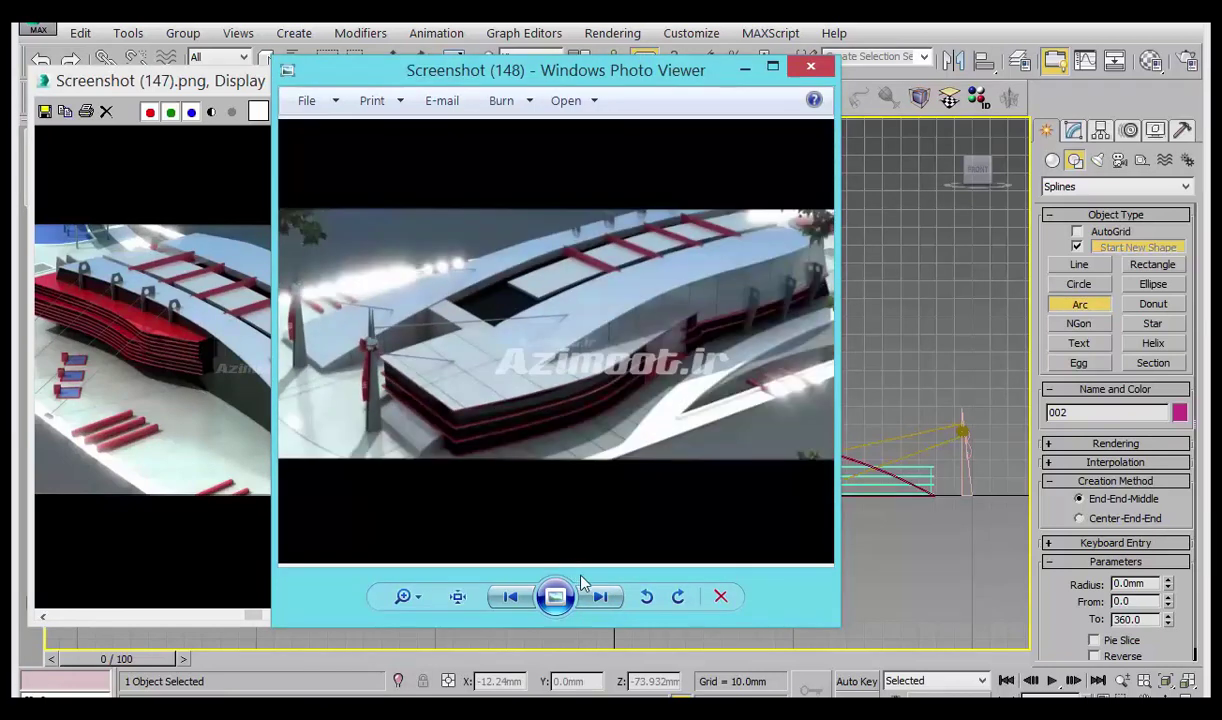
click(600, 597)
scroll(435, 445, up, 1)
scroll(450, 470, up, 1)
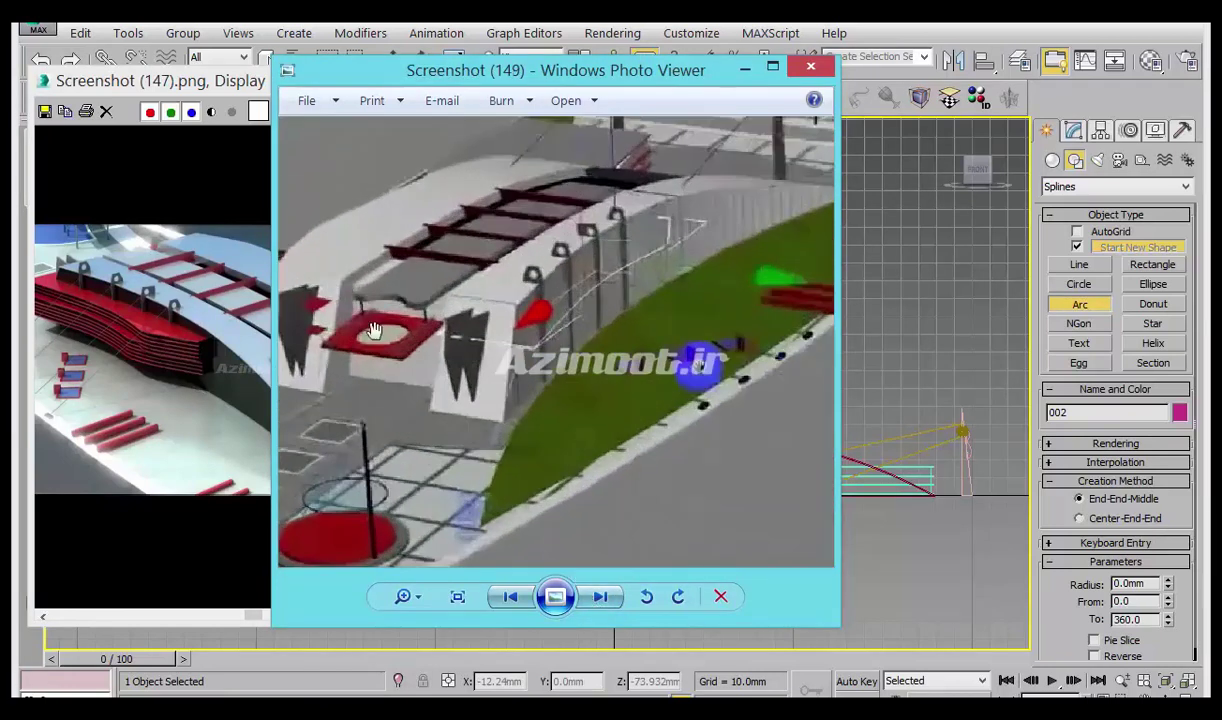
scroll(470, 500, up, 1)
scroll(488, 527, up, 1)
scroll(470, 527, up, 1)
scroll(450, 472, up, 1)
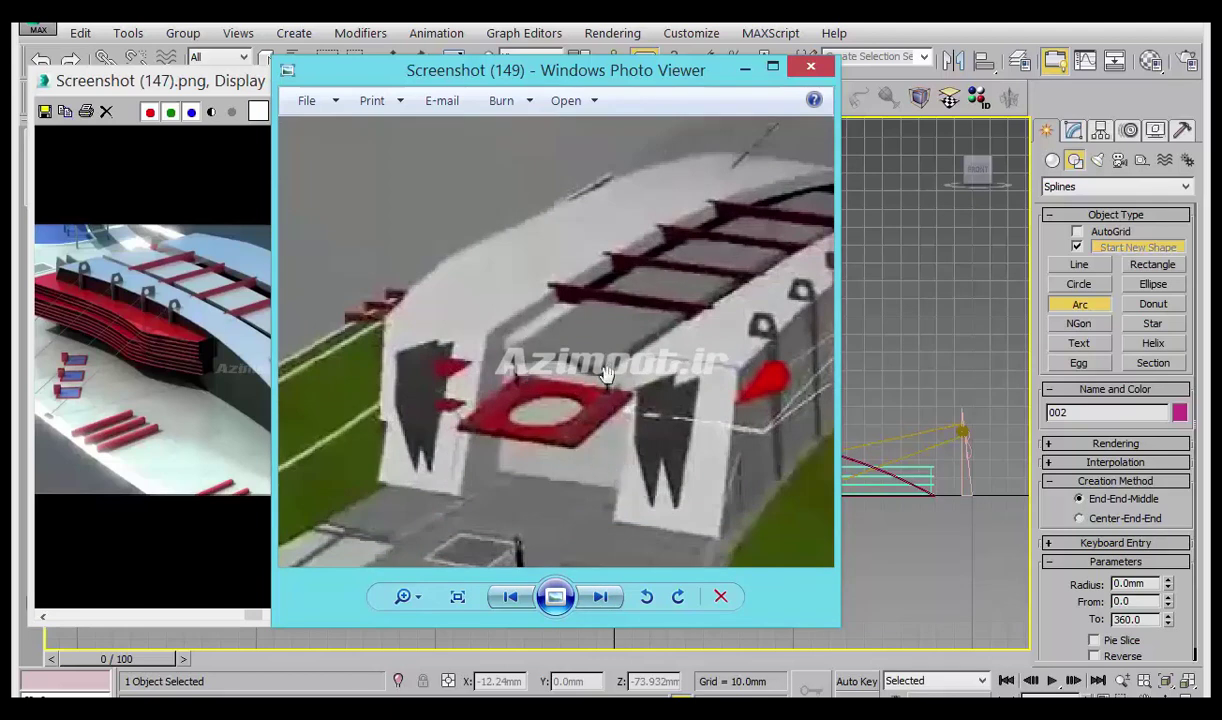
click(745, 68)
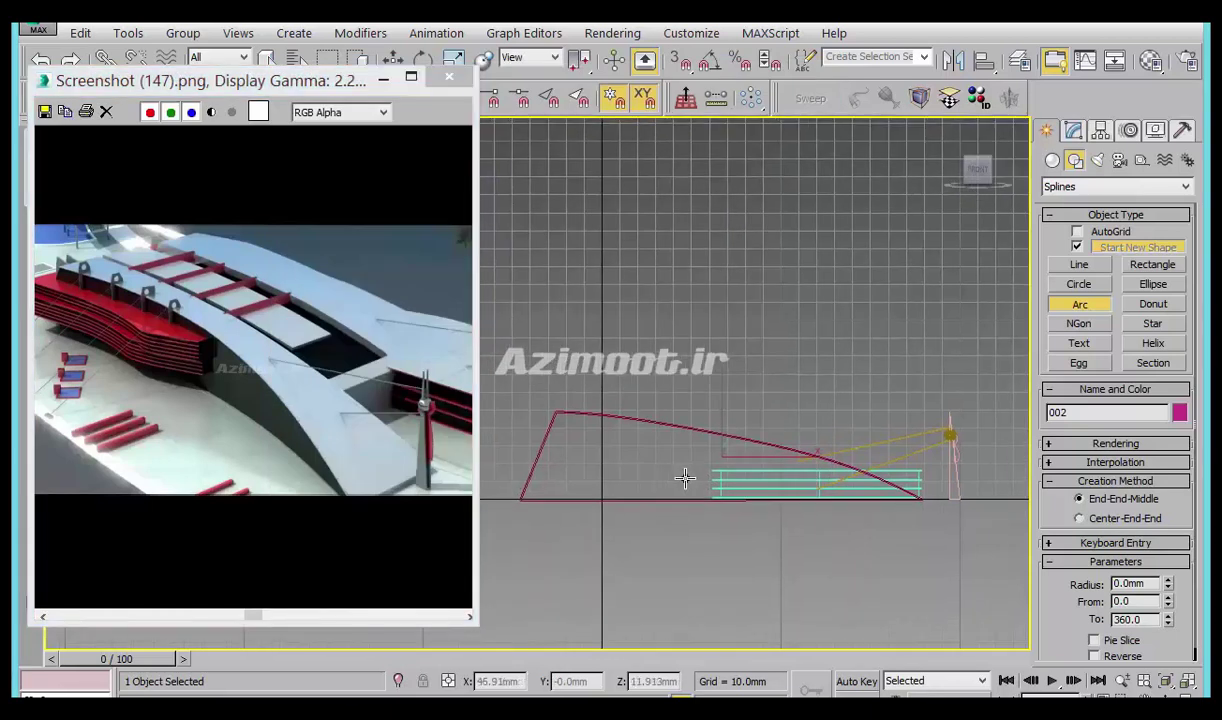
Draw a new arc, Arc003, across the fin profile in the Front view.
middle_drag(607, 463, 602, 472)
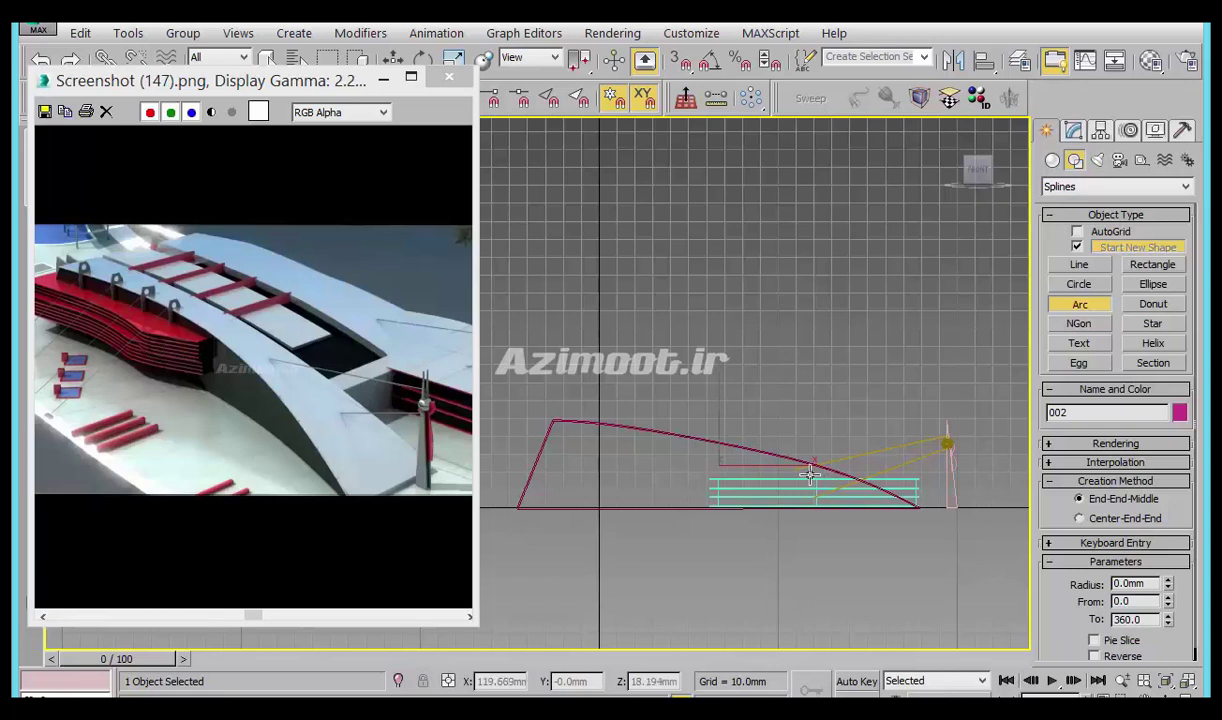
drag(808, 473, 562, 439)
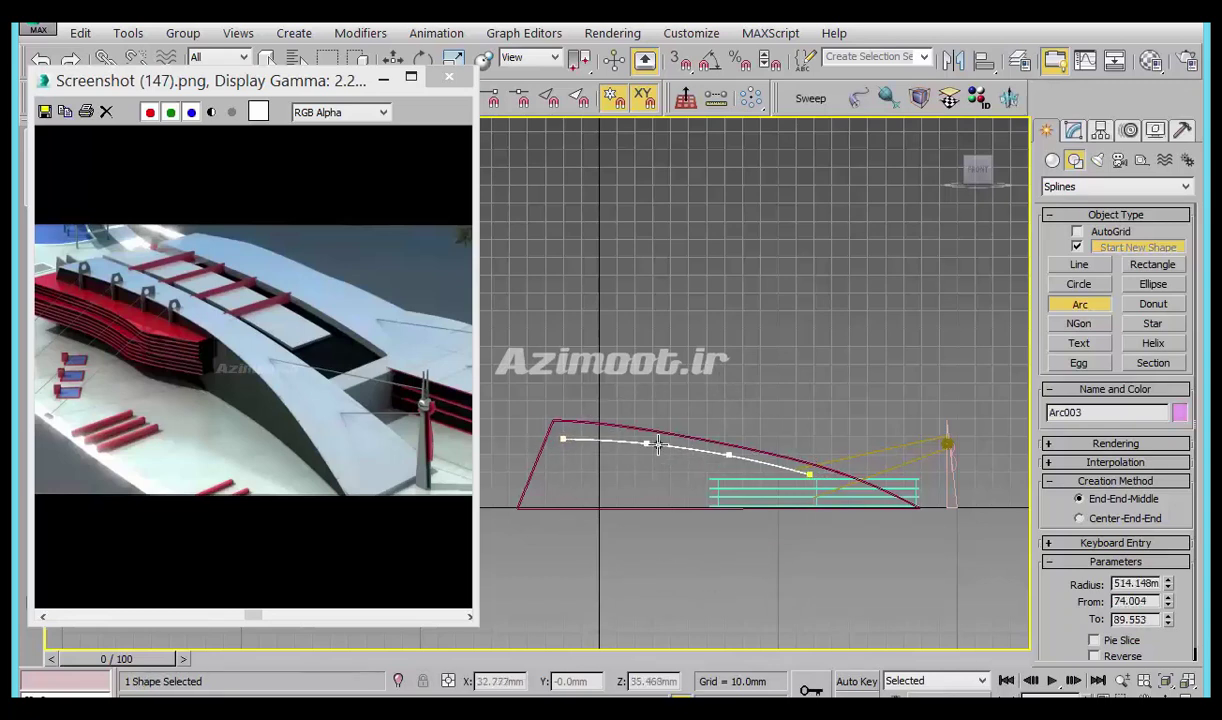
click(780, 466)
right_click(780, 466)
alt+middle_drag(786, 527, 719, 470)
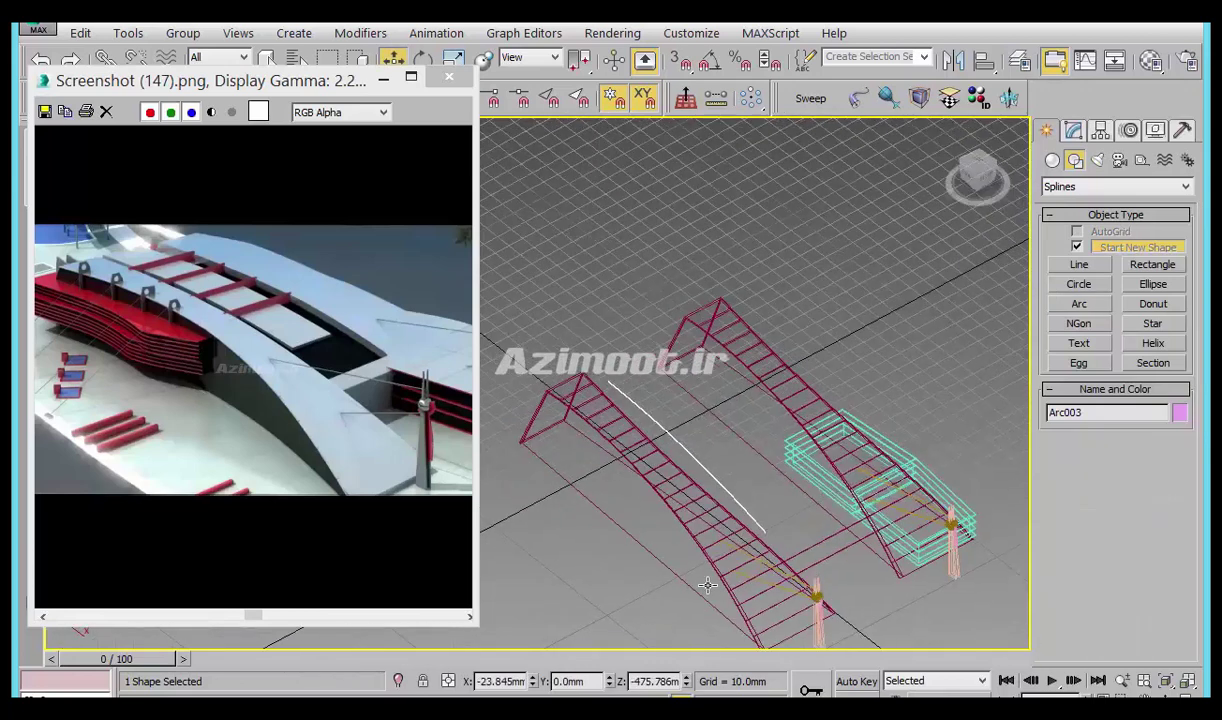
scroll(719, 470, up, 3)
scroll(717, 485, up, 3)
middle_drag(598, 360, 800, 350)
Render Arc003 in renderer and viewport as a rectangular 28.86mm × 2.0mm section.
click(1073, 130)
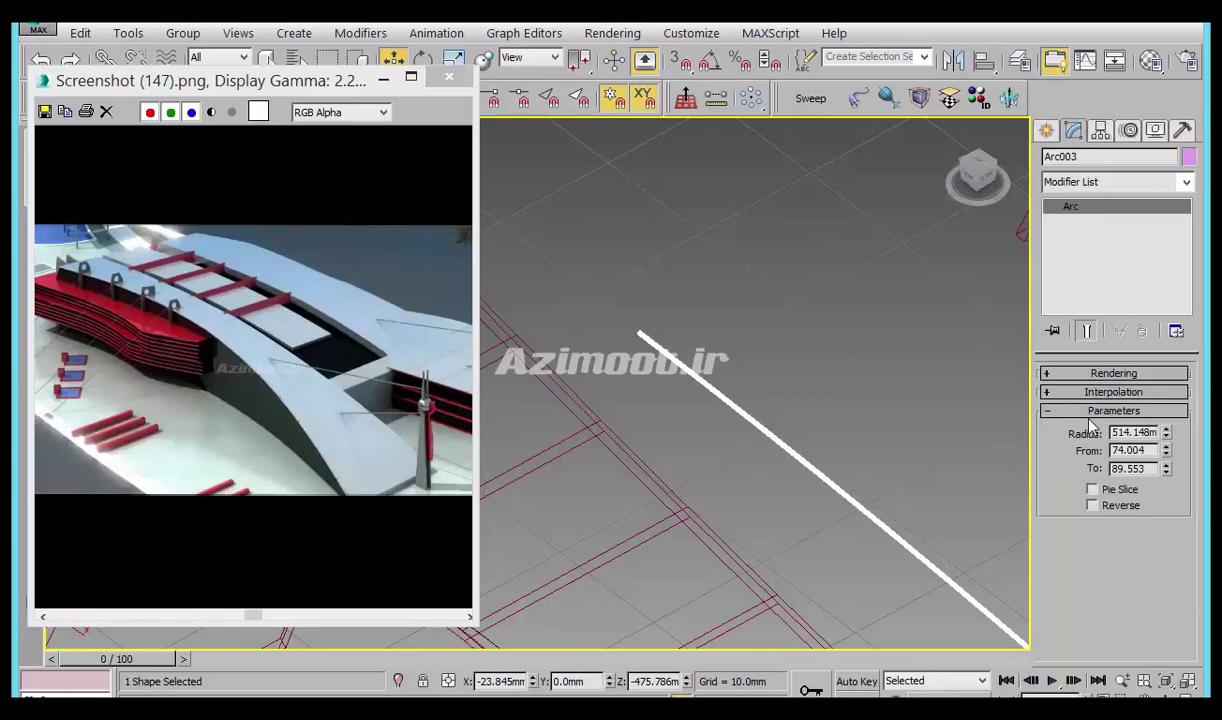
click(1100, 373)
click(1058, 560)
mouse_move(907, 578)
alt+middle_down()
mouse_move(837, 436)
mouse_move(829, 483)
alt+middle_up()
key(F3)
mouse_move(1168, 577)
mouse_down()
mouse_move(1210, 248)
mouse_move(922, 415)
mouse_up()
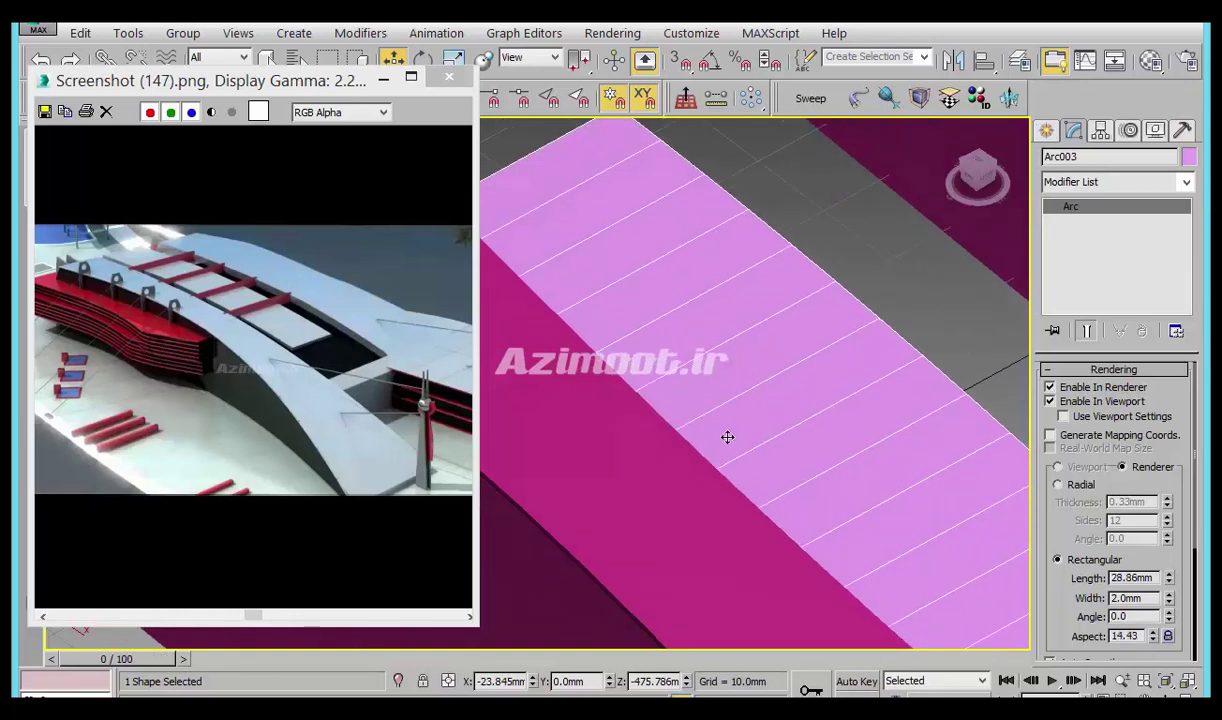
scroll(726, 436, down, 5)
middle_drag(834, 497, 775, 404)
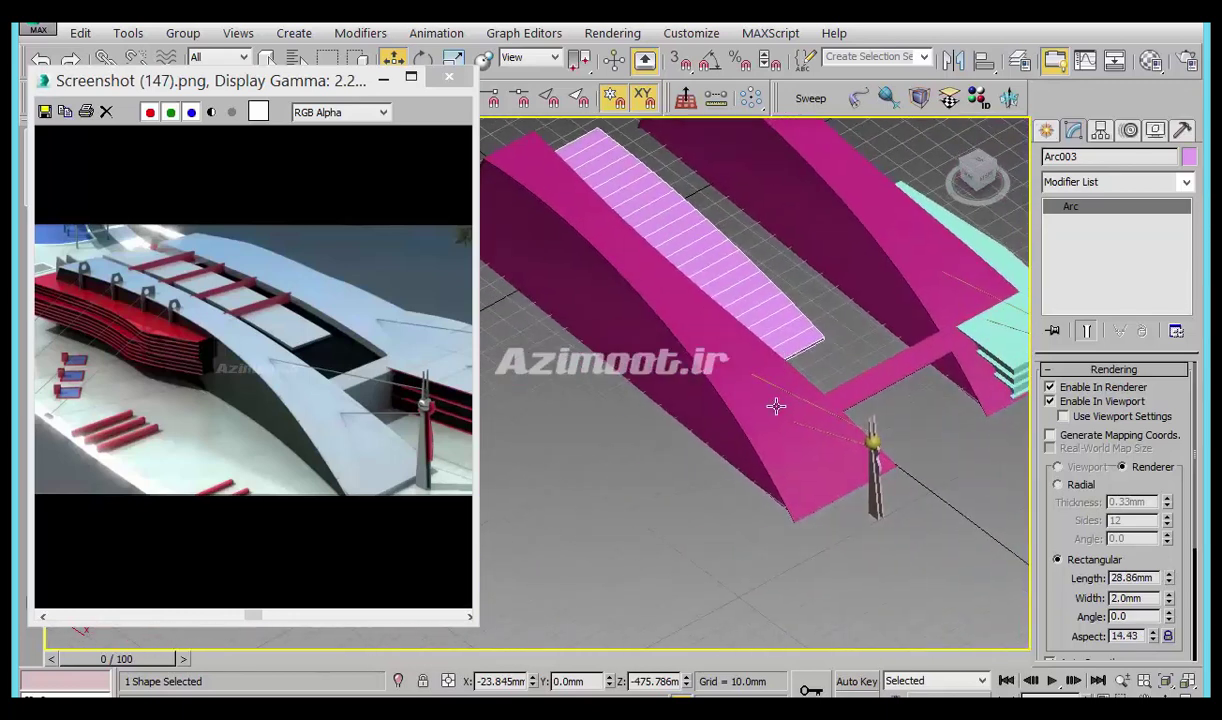
scroll(775, 404, down, 5)
scroll(880, 560, up, 1)
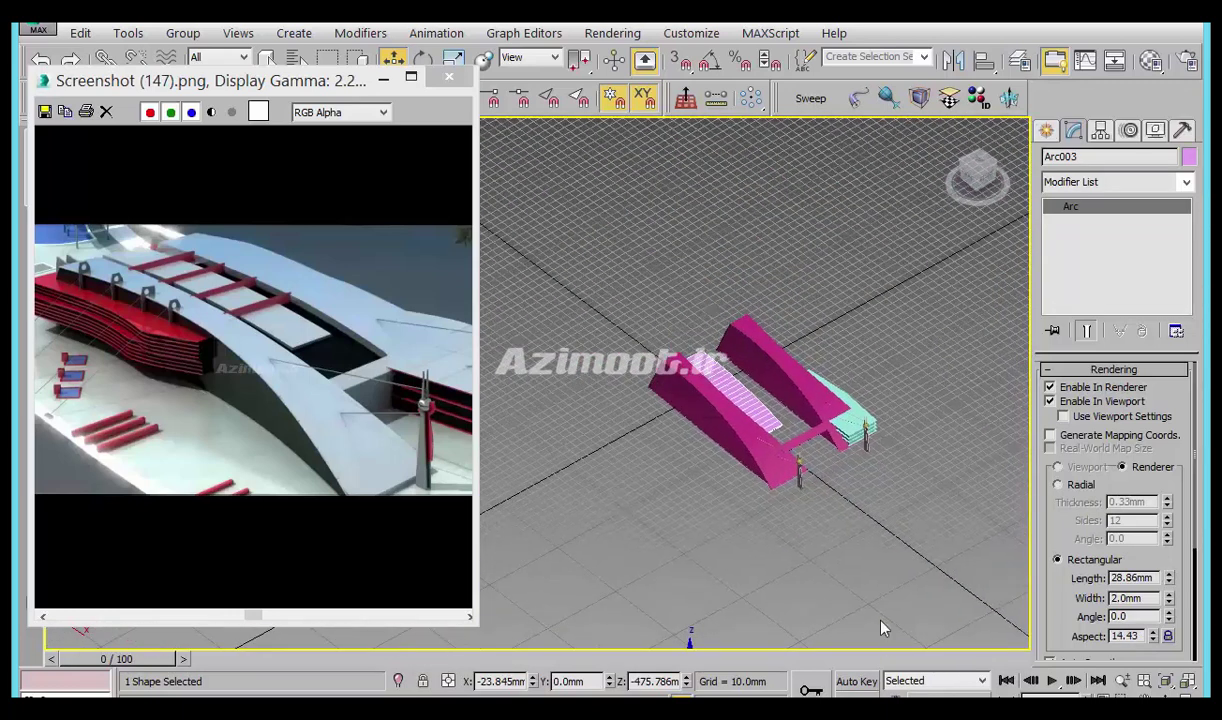
Centre the deck's pivot on the object using Affect Pivot Only.
click(1102, 132)
click(1120, 250)
click(1117, 346)
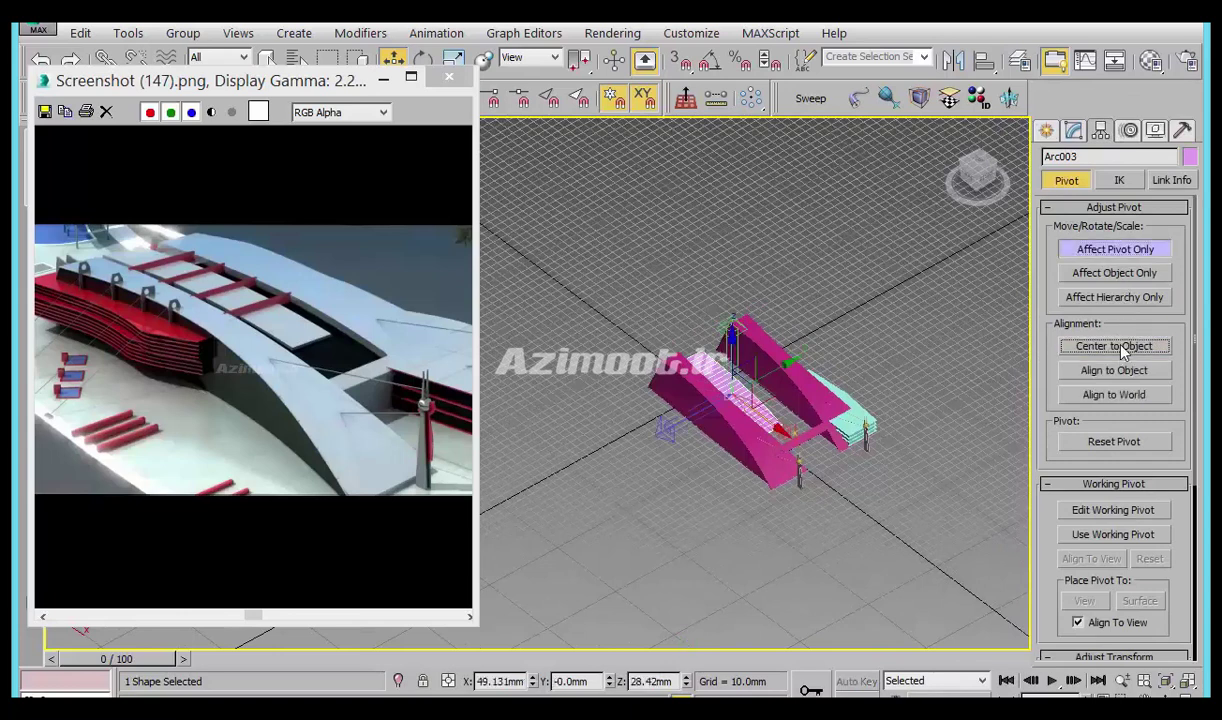
scroll(731, 403, up, 1)
scroll(735, 405, up, 1)
scroll(760, 410, up, 3)
click(1046, 130)
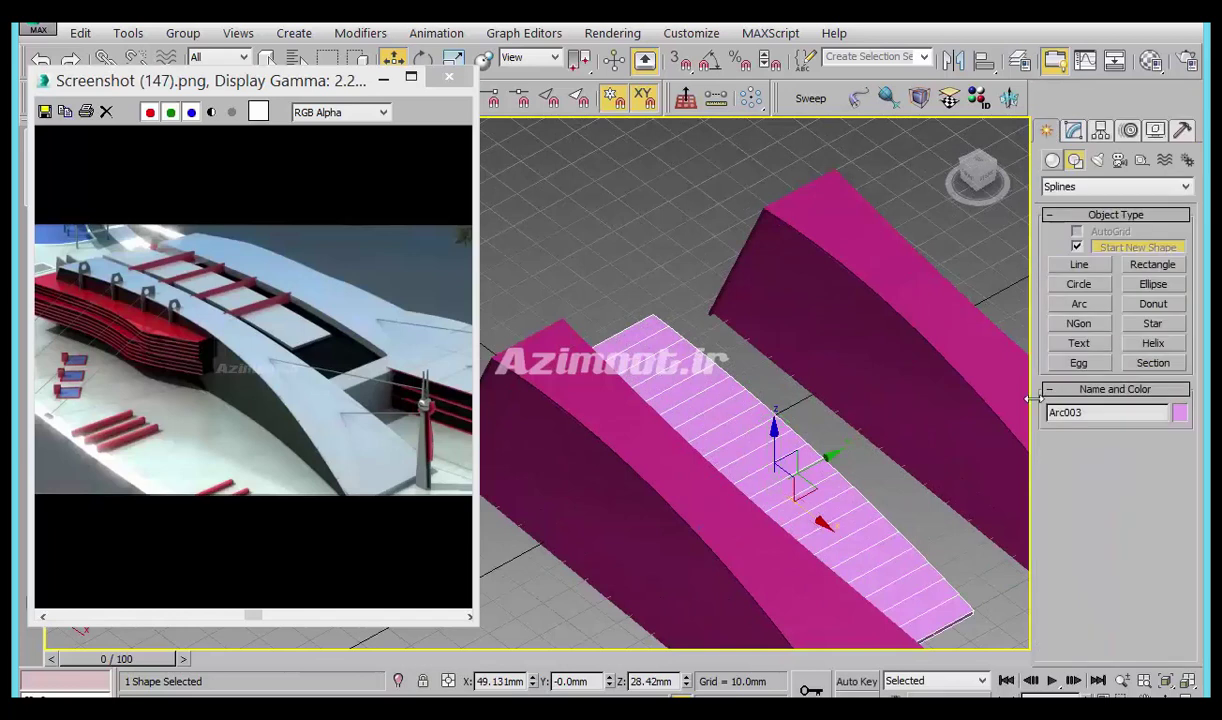
click(1078, 130)
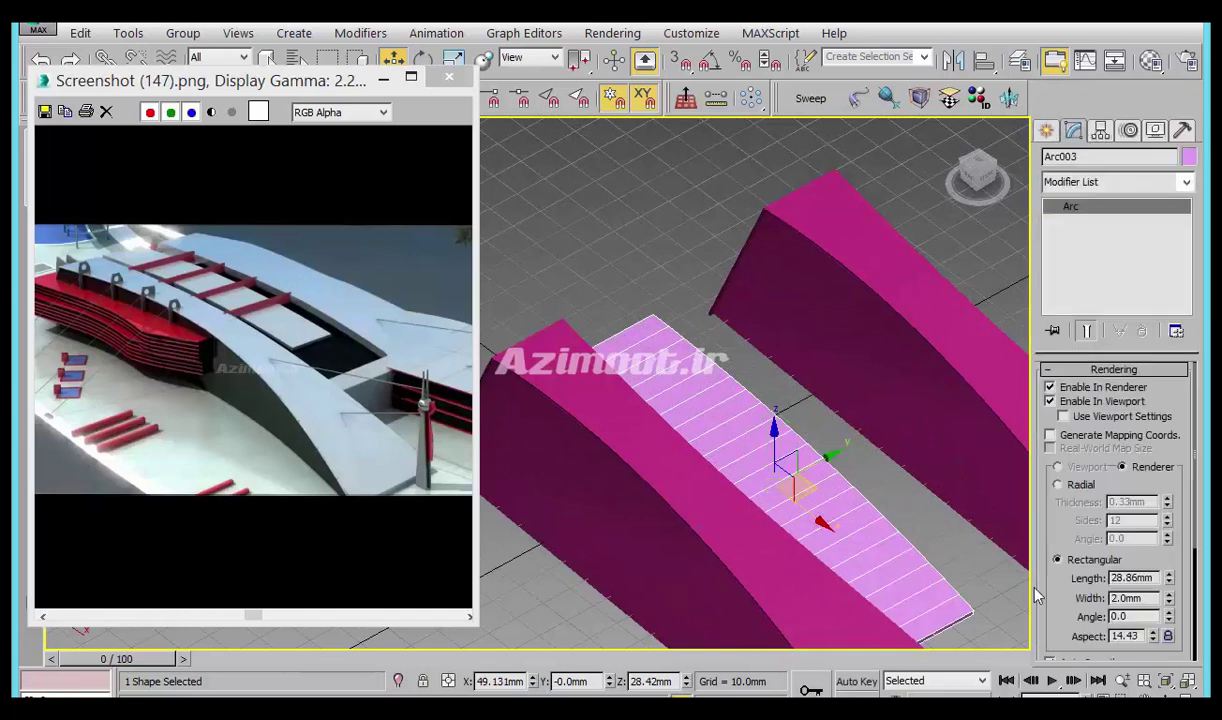
Widen the deck's rectangular Length to 85.333mm so it reaches the fins.
drag(1170, 585, 945, 481)
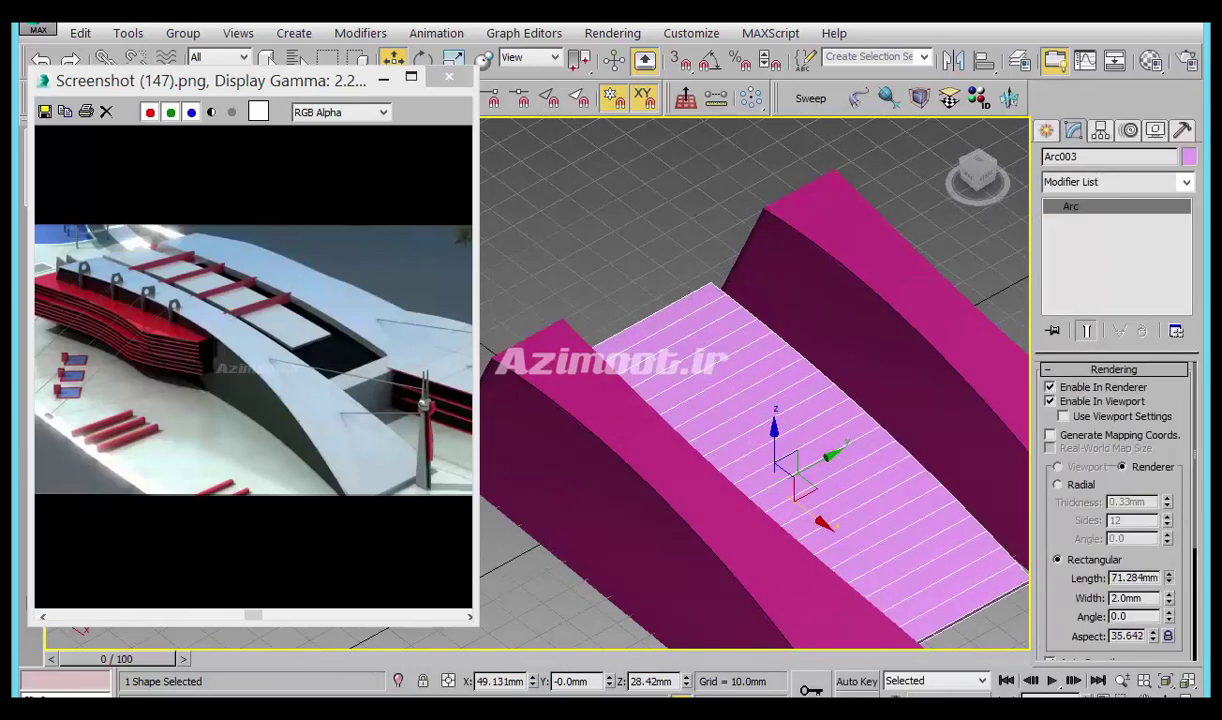
mouse_move(826, 458)
alt+middle_down()
mouse_move(802, 441)
mouse_move(807, 453)
mouse_move(946, 480)
mouse_move(791, 439)
mouse_move(787, 394)
alt+middle_up()
drag(787, 394, 783, 344)
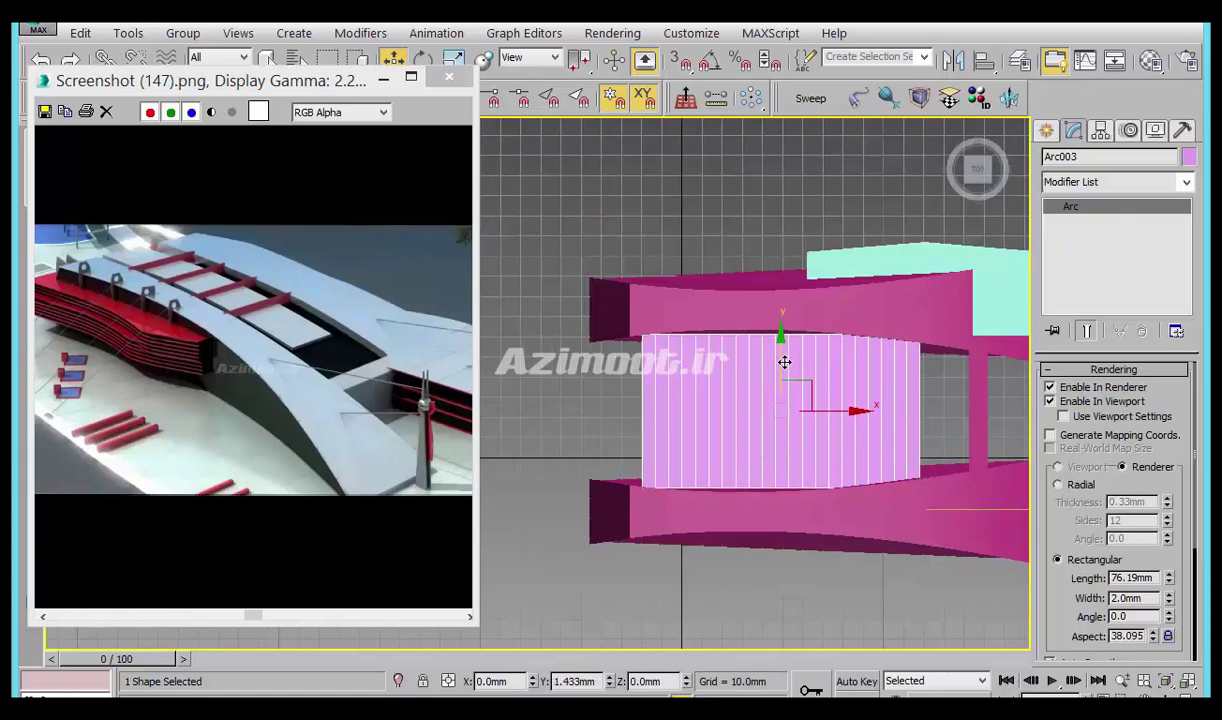
drag(1168, 578, 1168, 563)
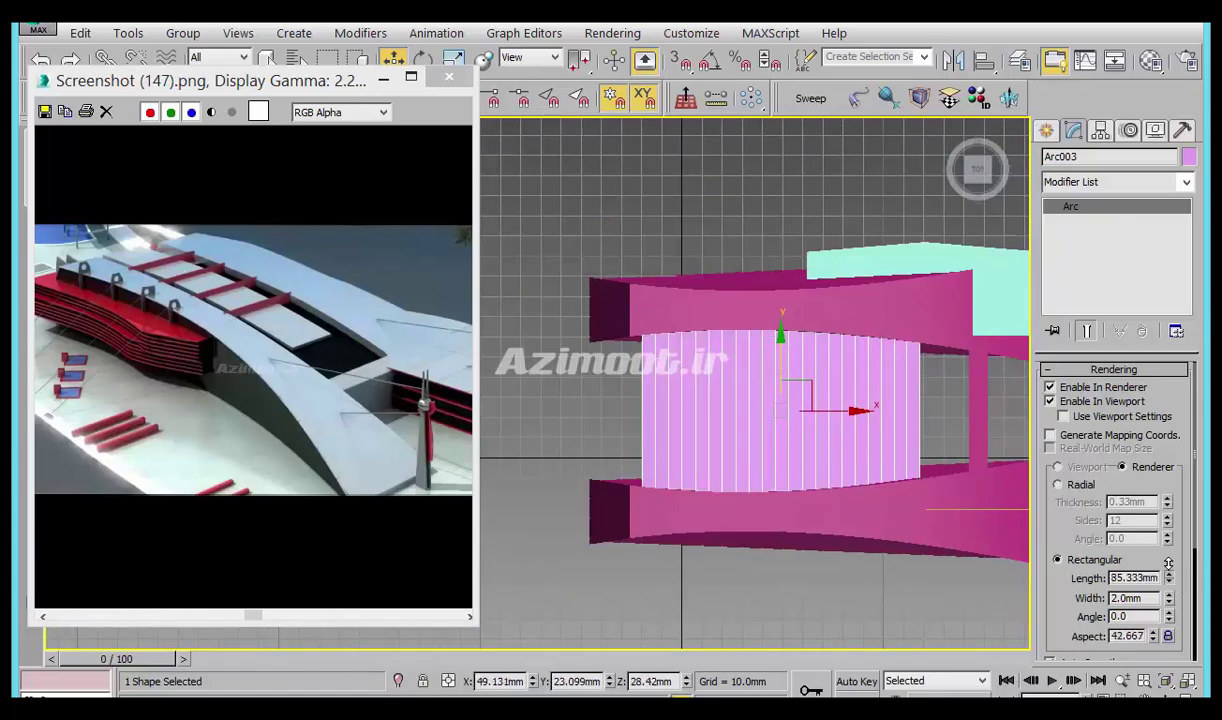
middle_drag(953, 447, 778, 502)
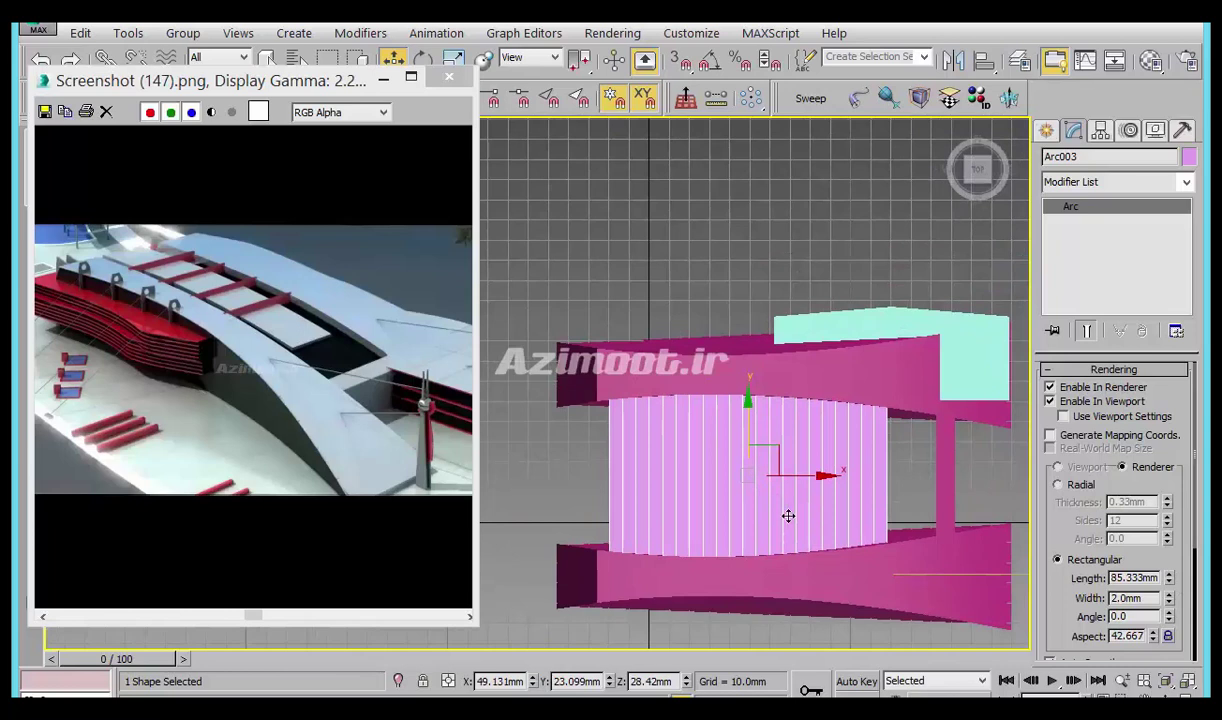
mouse_move(829, 552)
alt+middle_down()
mouse_move(949, 450)
mouse_move(867, 483)
alt+middle_up()
scroll(788, 540, up, 4)
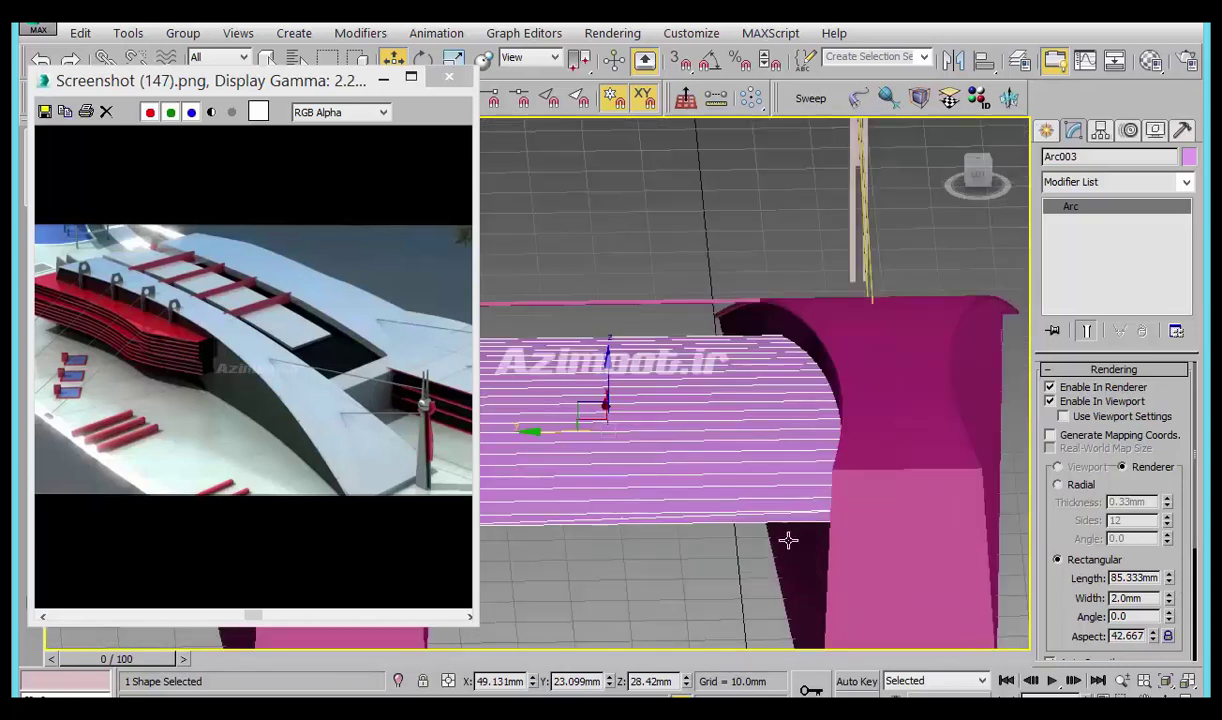
alt+middle_drag(889, 577, 1179, 587)
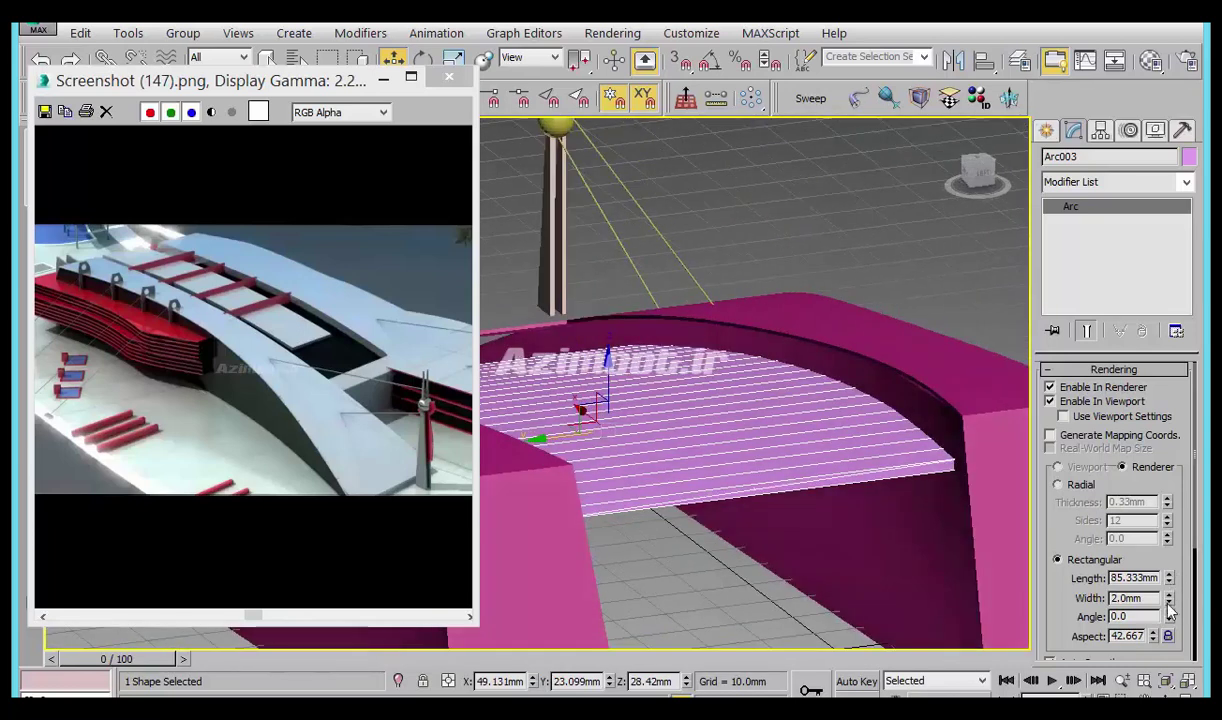
Thin the deck's rectangular Width to 0.5mm.
drag(1168, 601, 1168, 640)
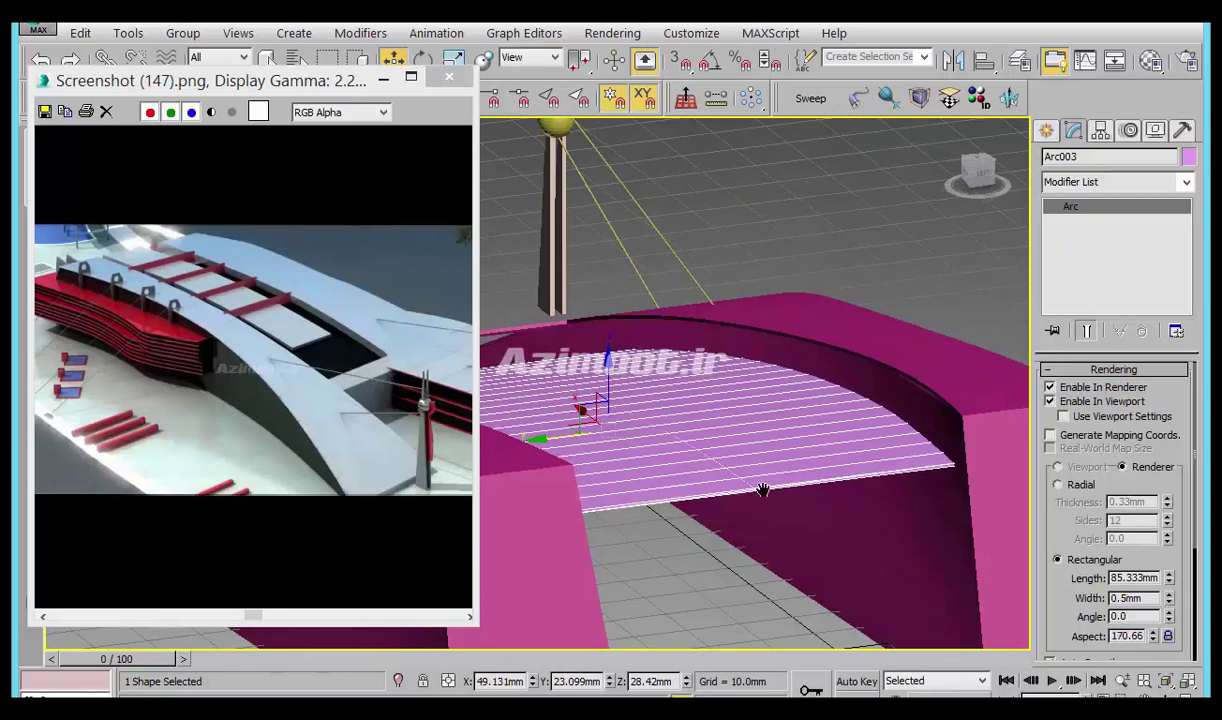
scroll(762, 490, down, 3)
mouse_move(889, 518)
alt+middle_down()
mouse_move(704, 562)
mouse_move(811, 472)
mouse_move(820, 520)
alt+middle_up()
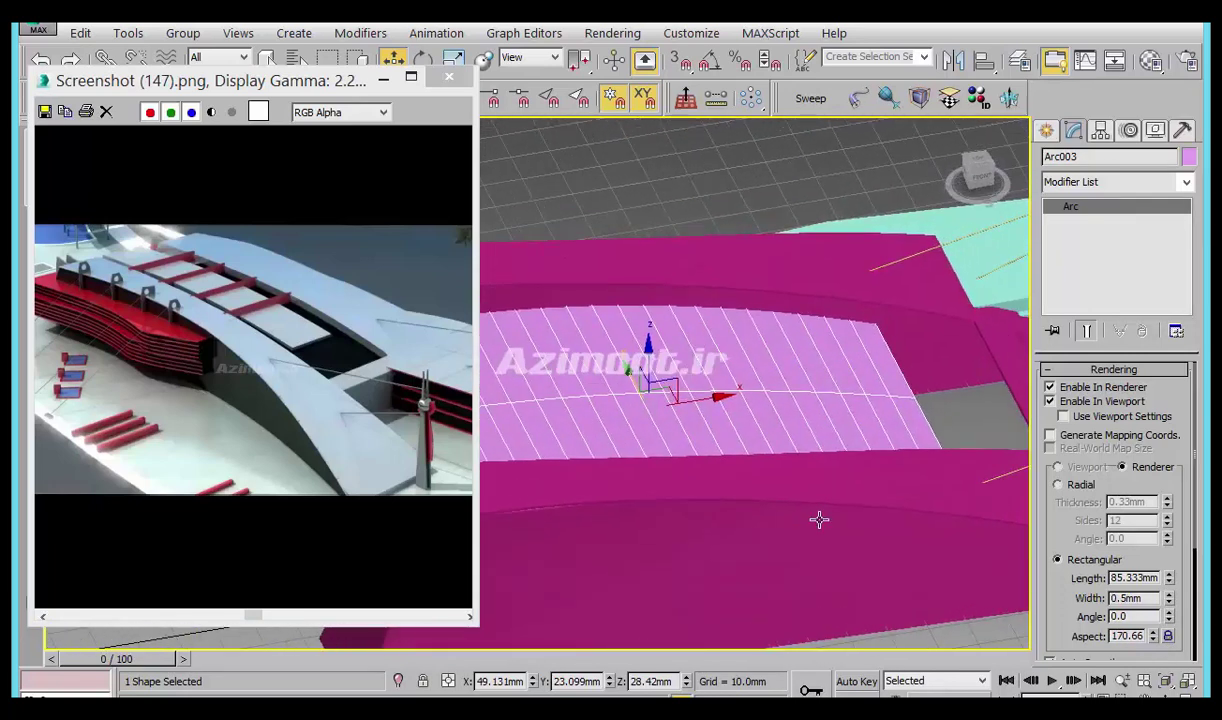
scroll(777, 480, down, 3)
mouse_move(777, 480)
alt+middle_down()
mouse_move(750, 532)
mouse_move(949, 513)
mouse_move(941, 504)
alt+middle_up()
scroll(688, 455, up, 5)
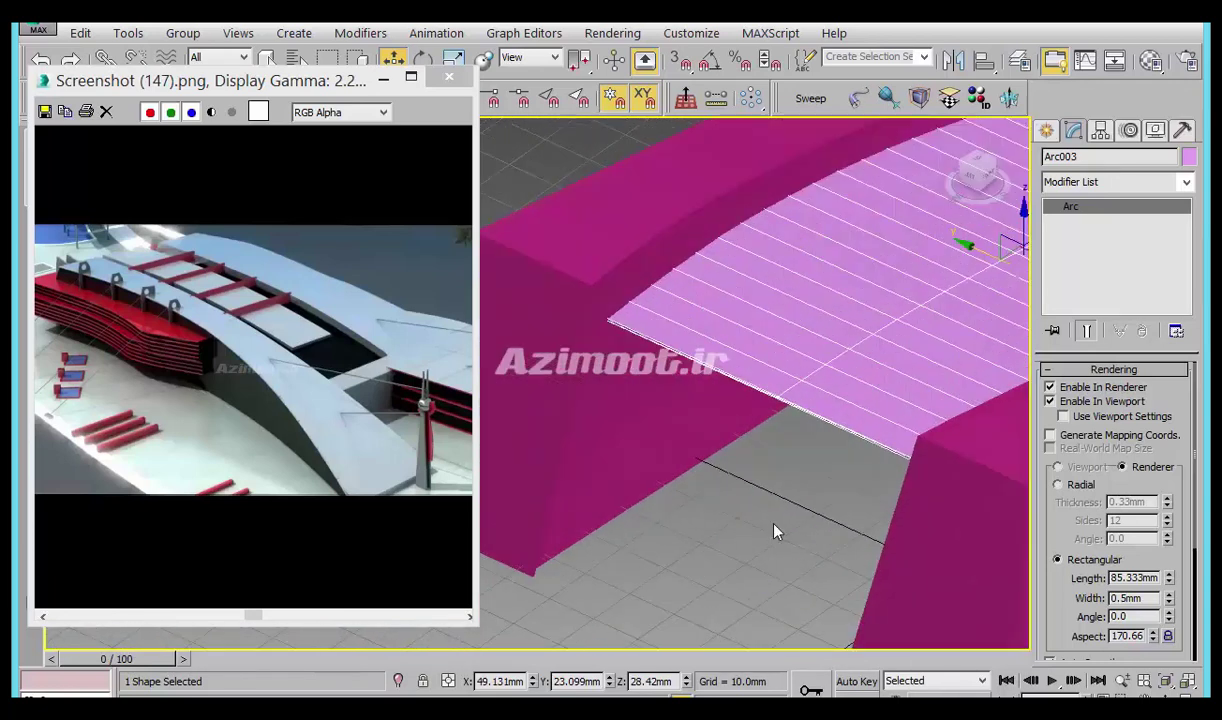
scroll(863, 417, up, 2)
Convert the deck to Editable Poly, switch to Edge level and isolate it.
right_click(840, 400)
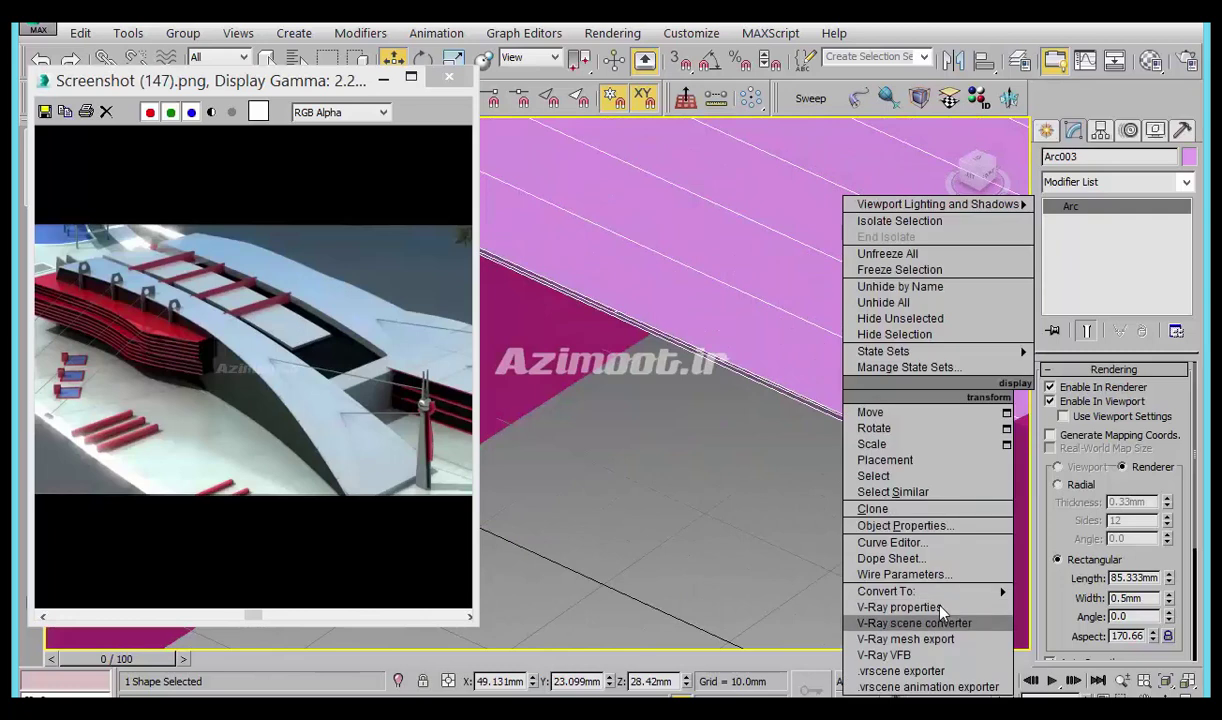
mouse_move(886, 591)
click(1071, 624)
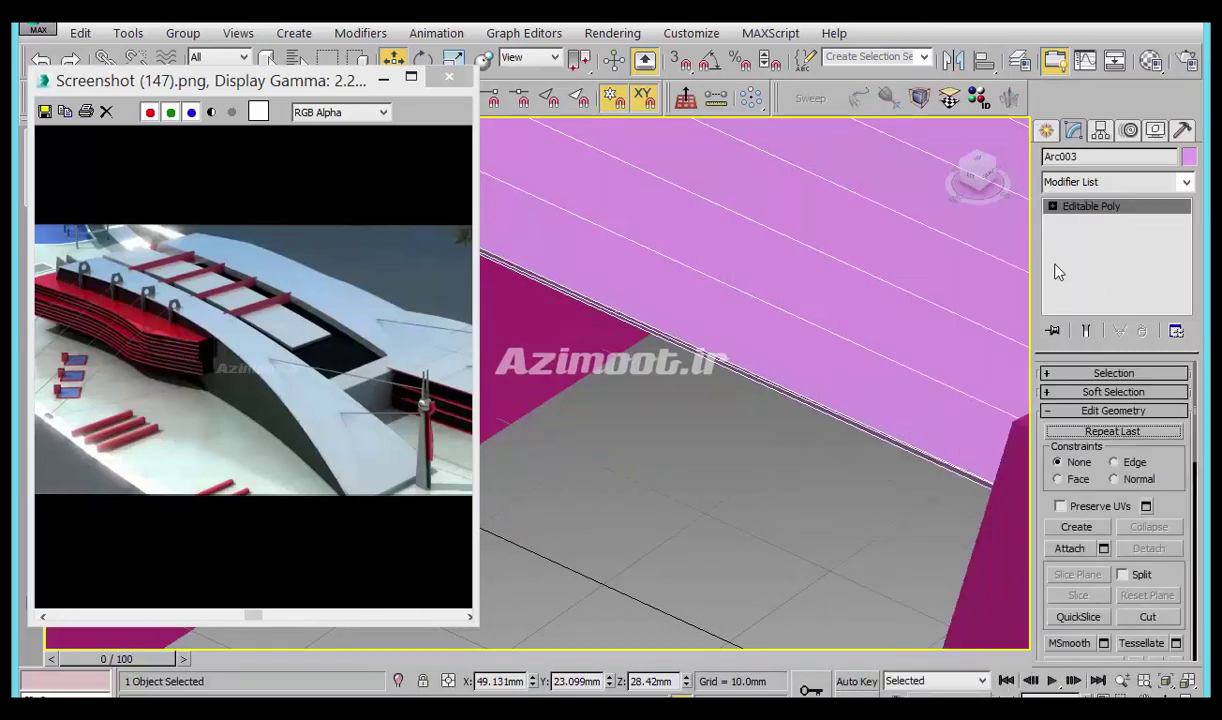
key(1)
click(1058, 210)
click(1053, 207)
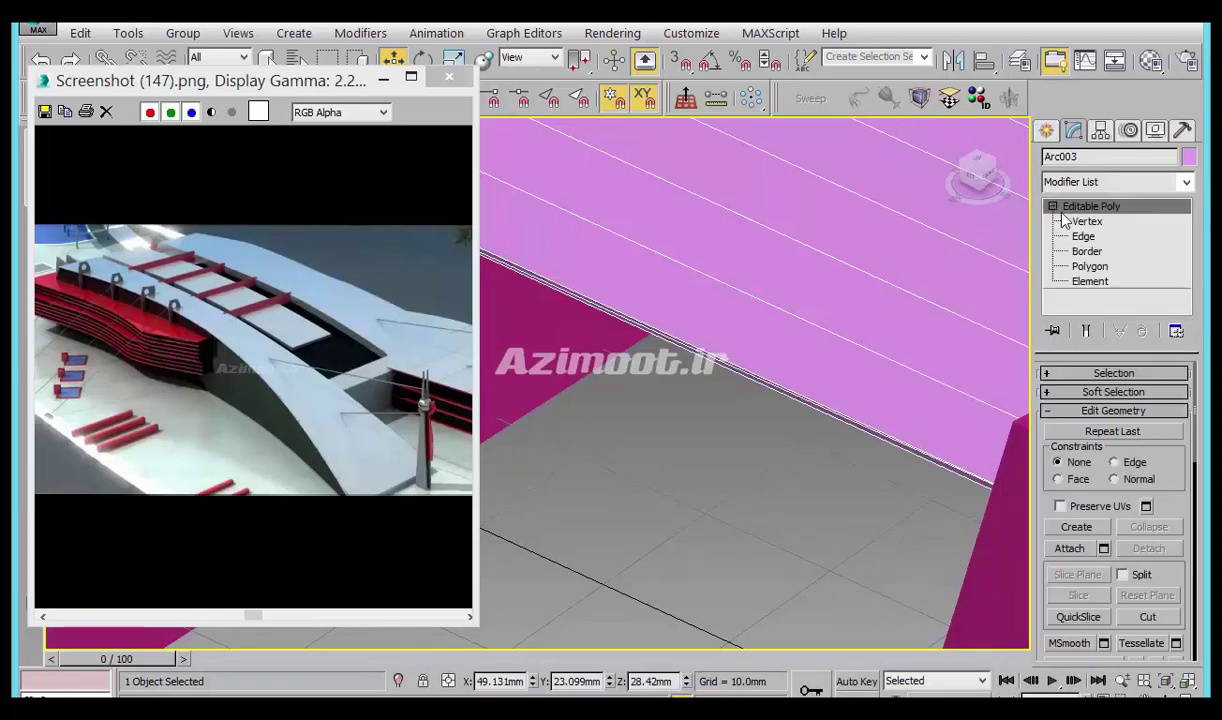
click(1084, 238)
scroll(782, 492, down, 5)
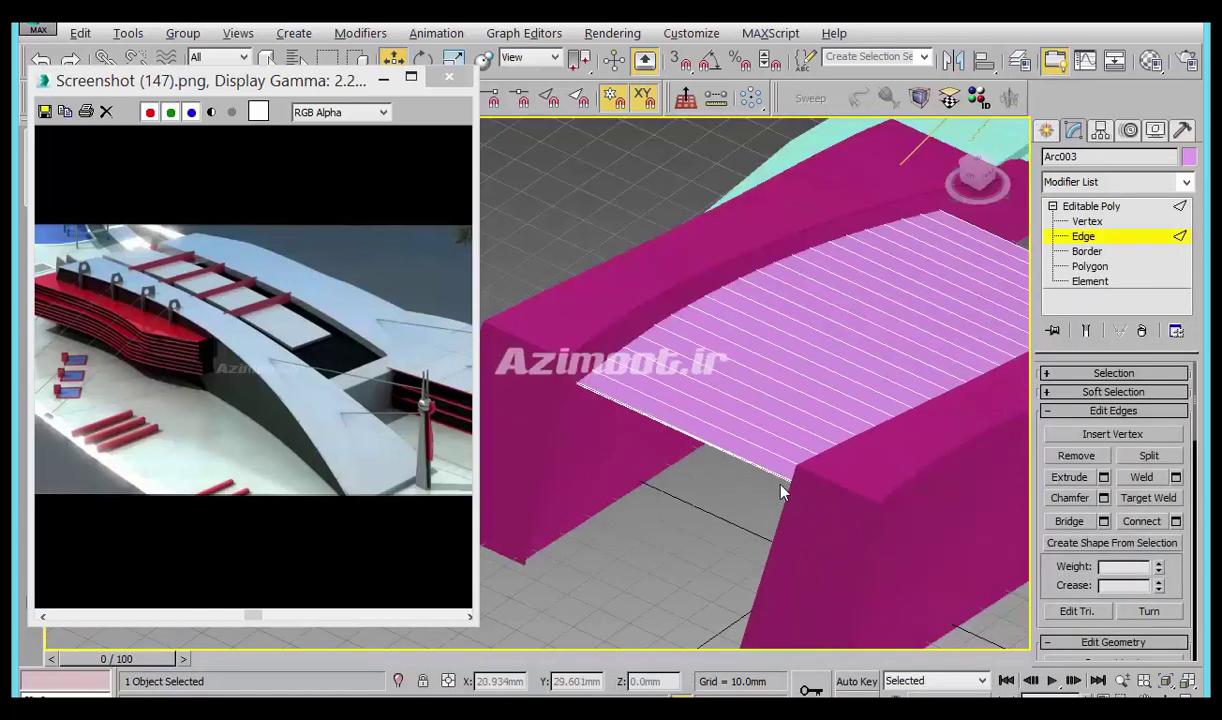
key(alt+q)
mouse_move(854, 499)
alt+middle_down()
mouse_move(690, 540)
mouse_move(600, 492)
alt+middle_up()
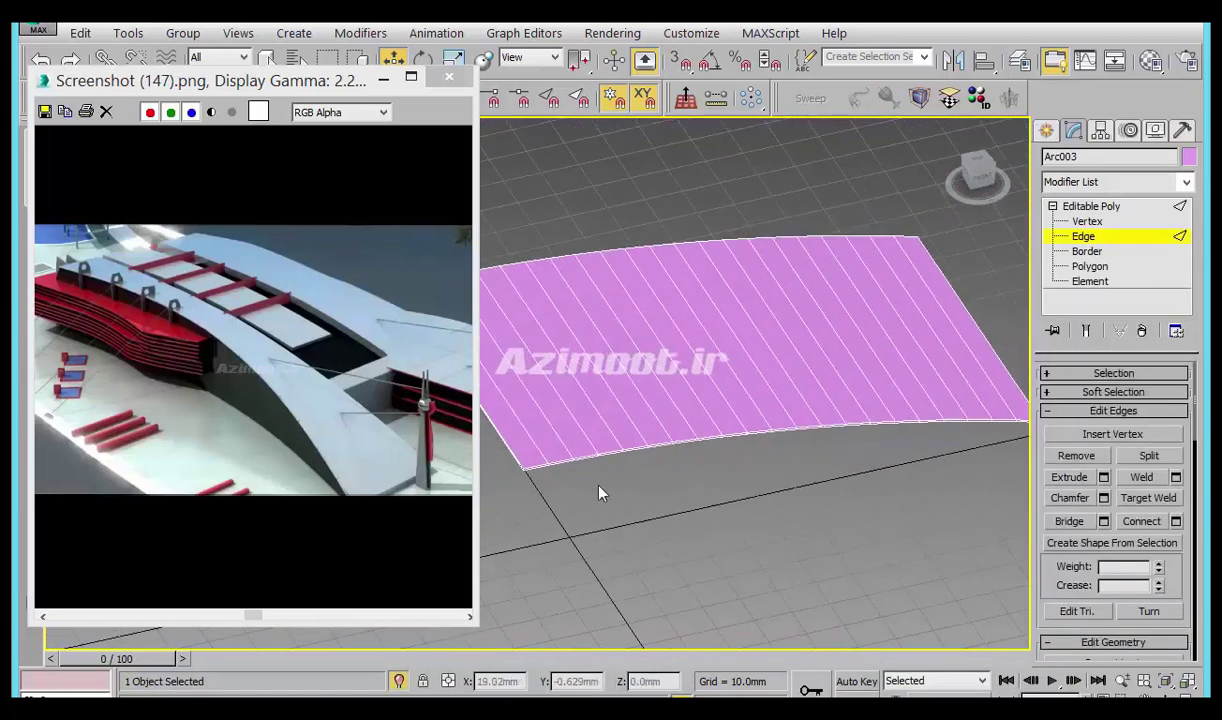
scroll(600, 492, up, 3)
Ring-select the deck's edges and connect them with a new edge slid about 89 toward the border.
click(645, 512)
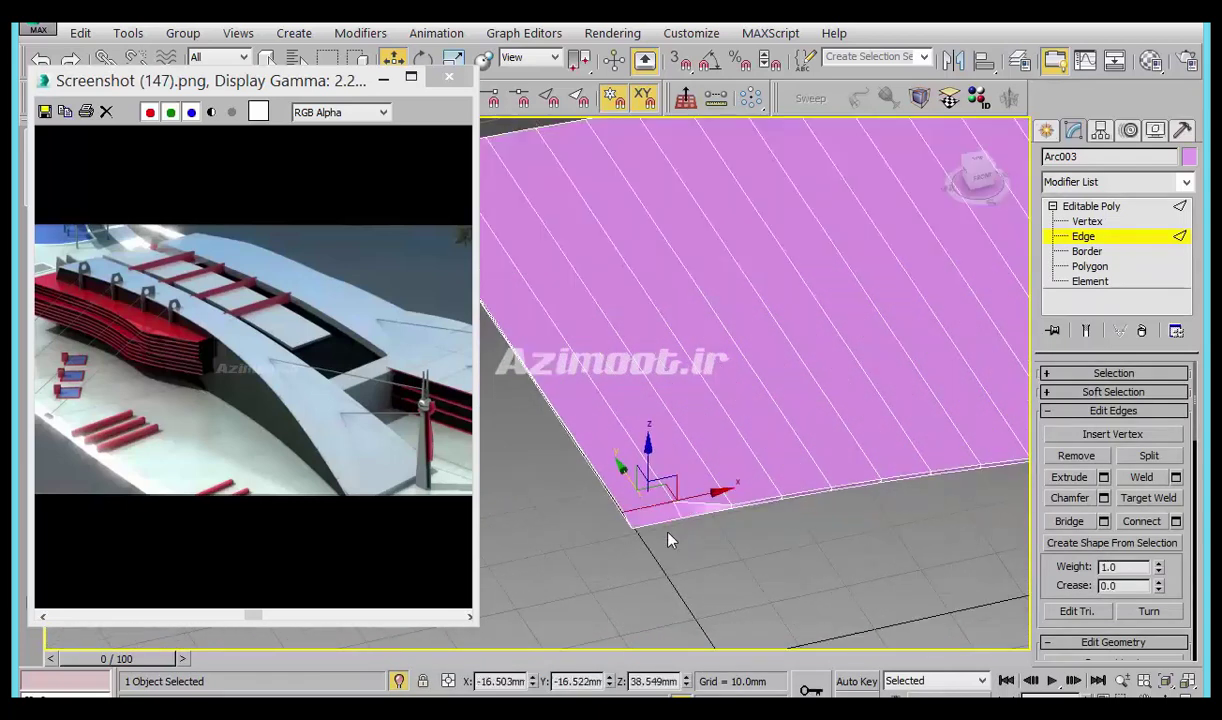
scroll(660, 529, up, 2)
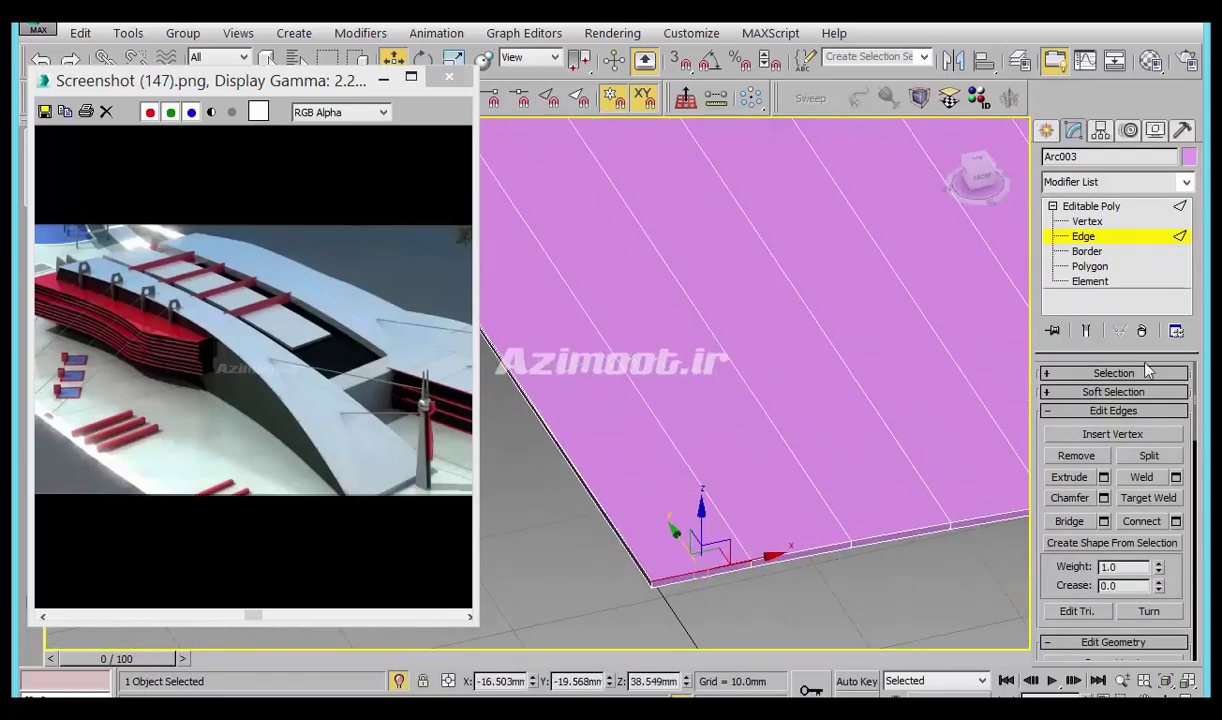
click(1113, 373)
click(1071, 493)
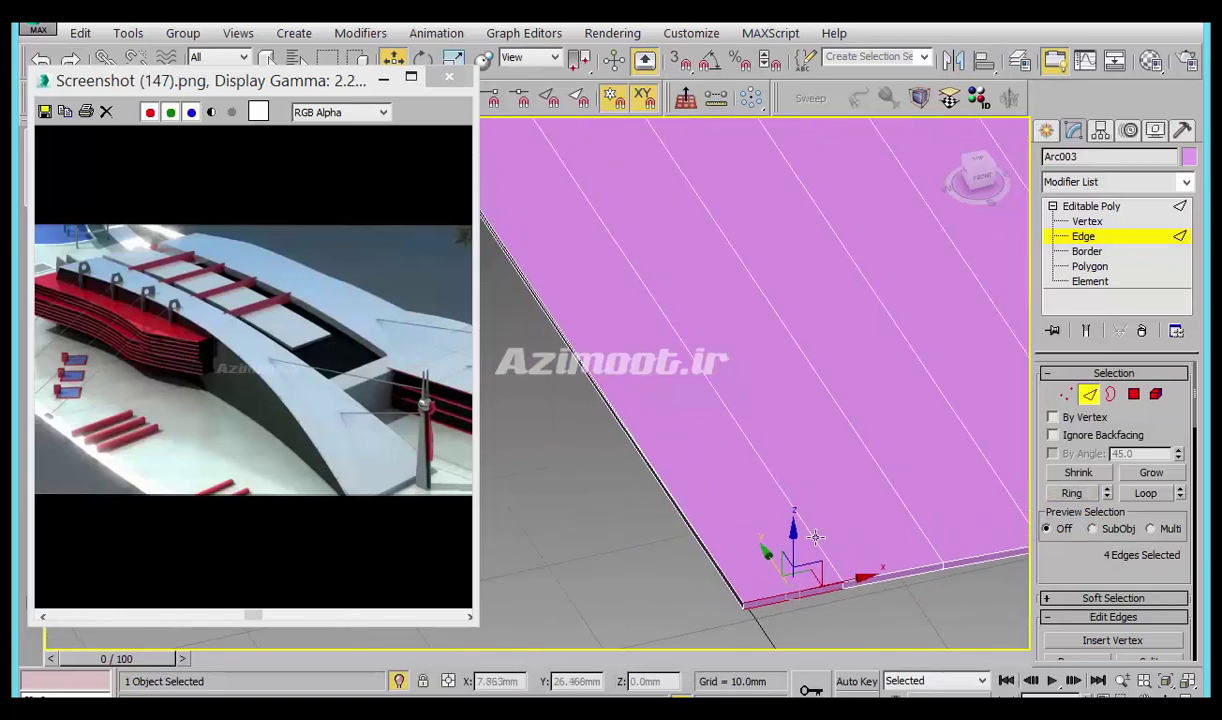
alt+middle_drag(791, 567, 571, 354)
scroll(571, 354, up, 2)
right_click(772, 474)
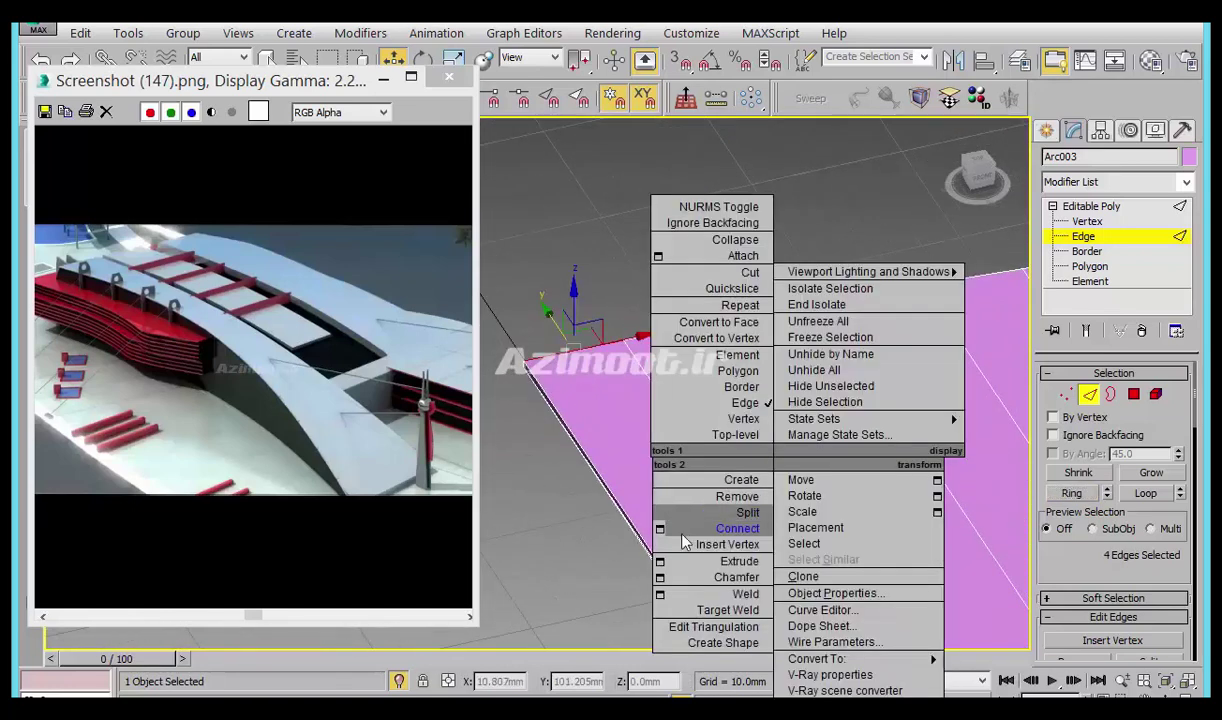
click(636, 511)
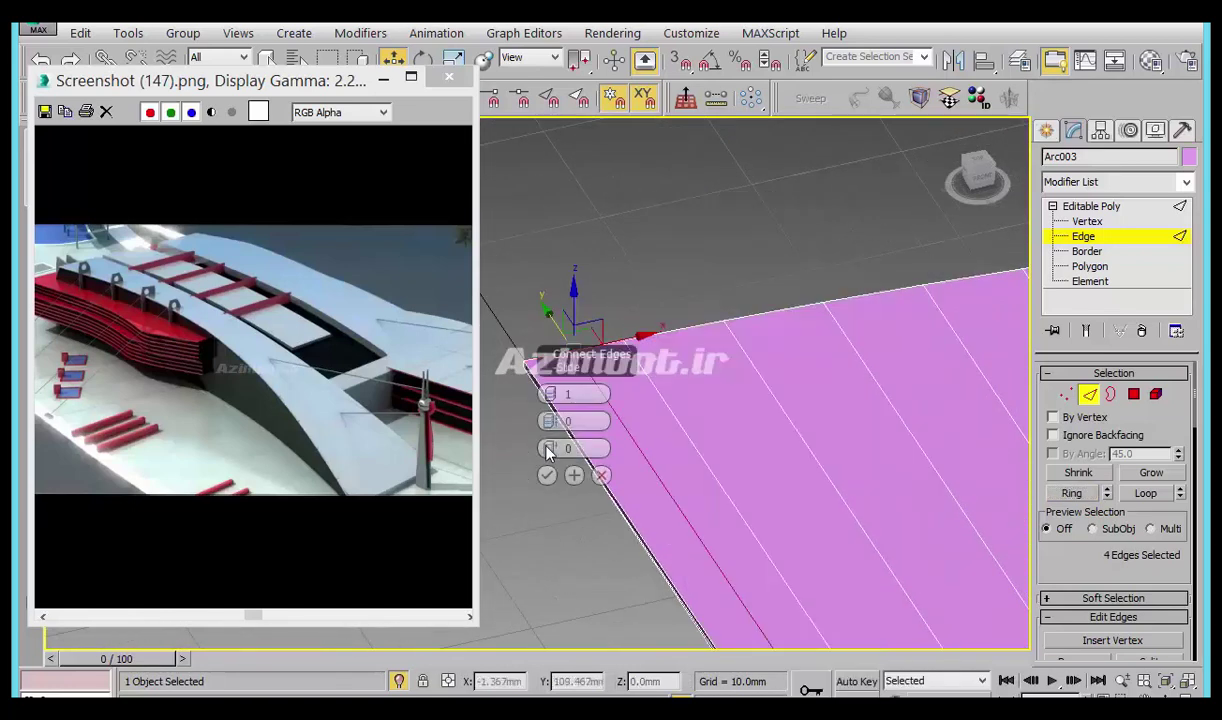
drag(549, 448, 693, 110)
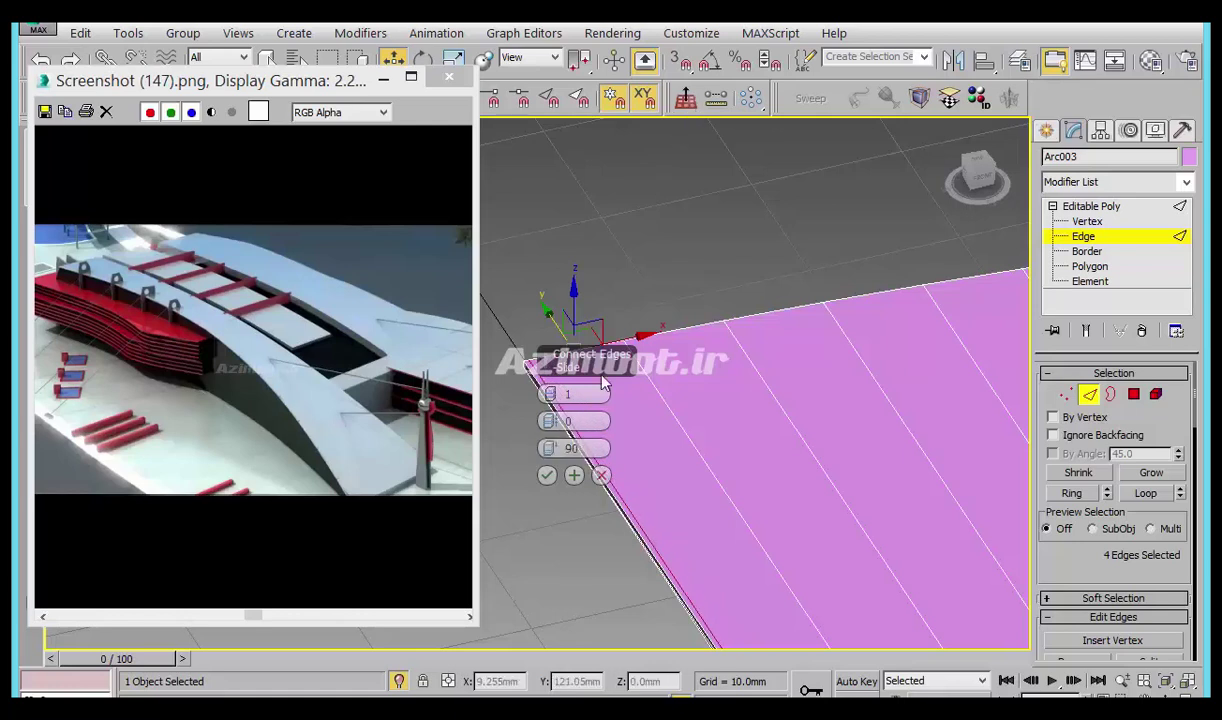
click(546, 475)
mouse_move(723, 390)
middle_down()
mouse_move(623, 362)
mouse_move(638, 435)
mouse_move(681, 294)
middle_up()
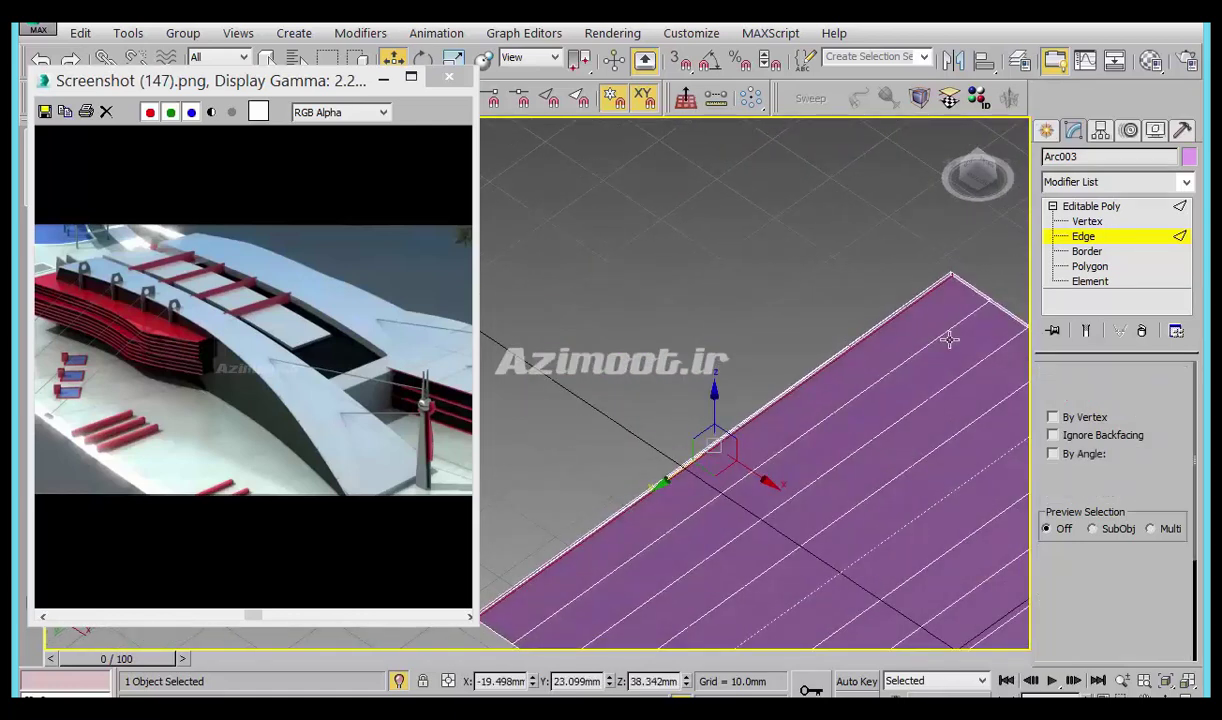
Switch to Polygon level and select a face strip of the deck.
click(1133, 395)
scroll(862, 354, up, 2)
click(878, 401)
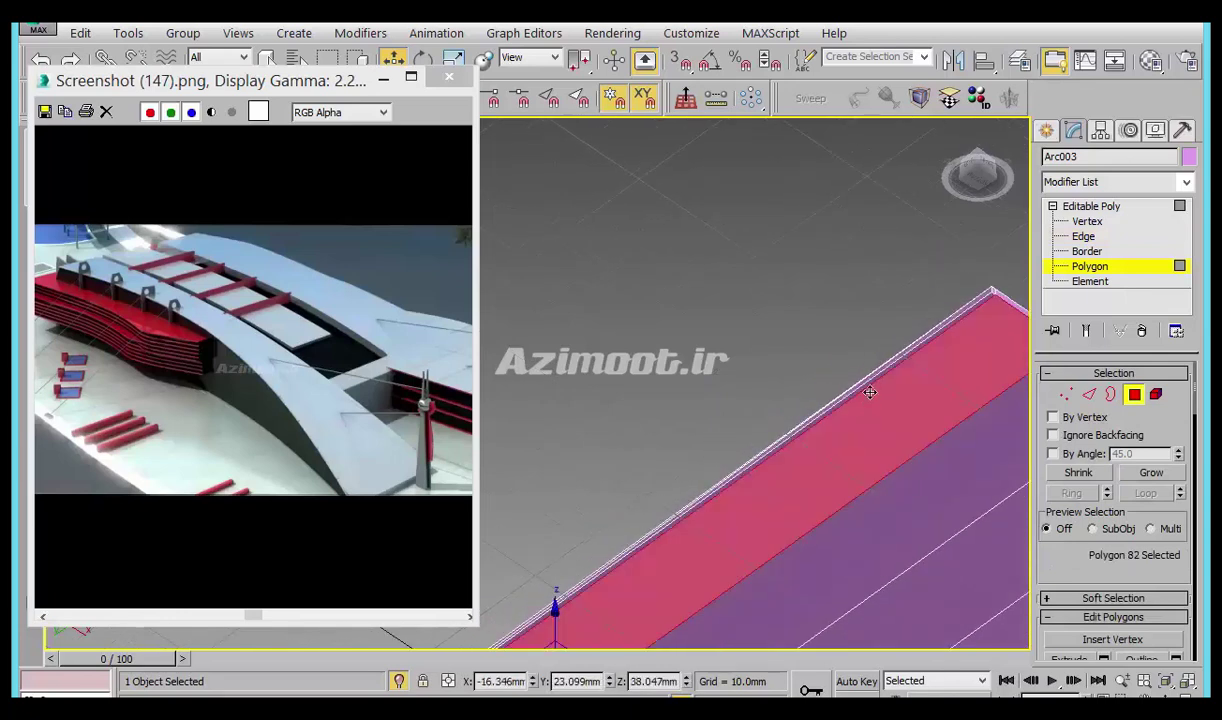
Extrude the deck's thin border strip about 39mm upward into a raised side wall.
click(862, 380)
right_click(860, 382)
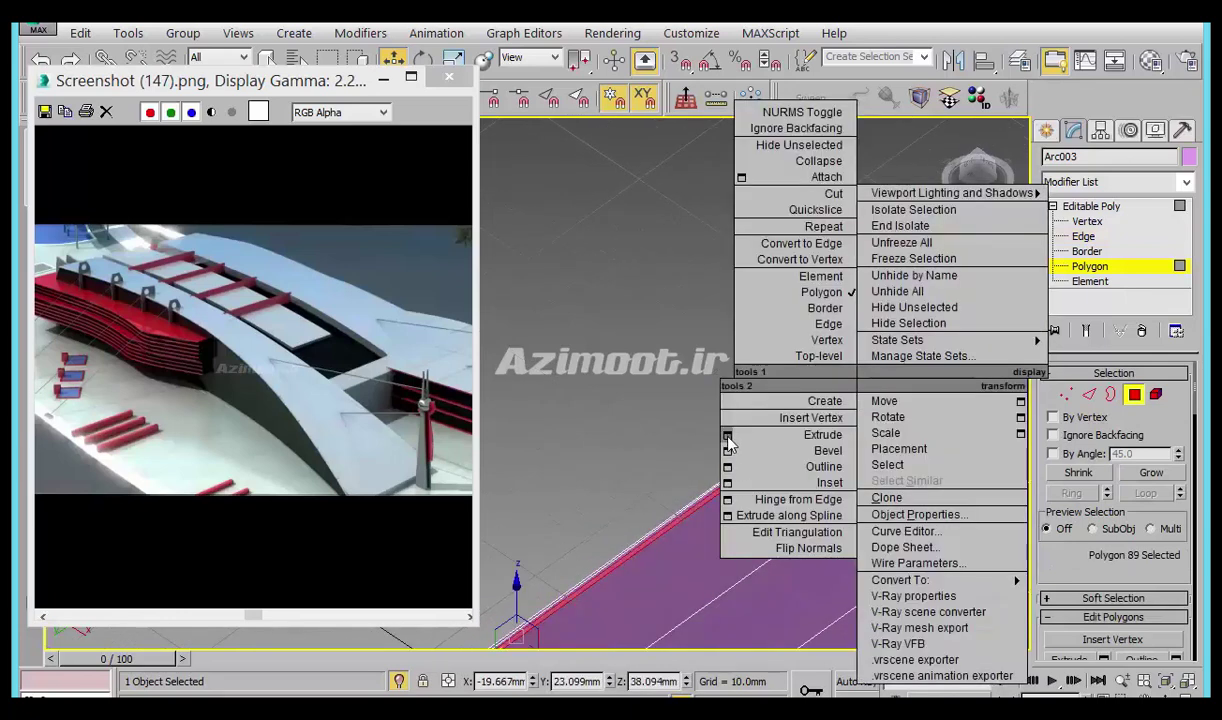
click(760, 450)
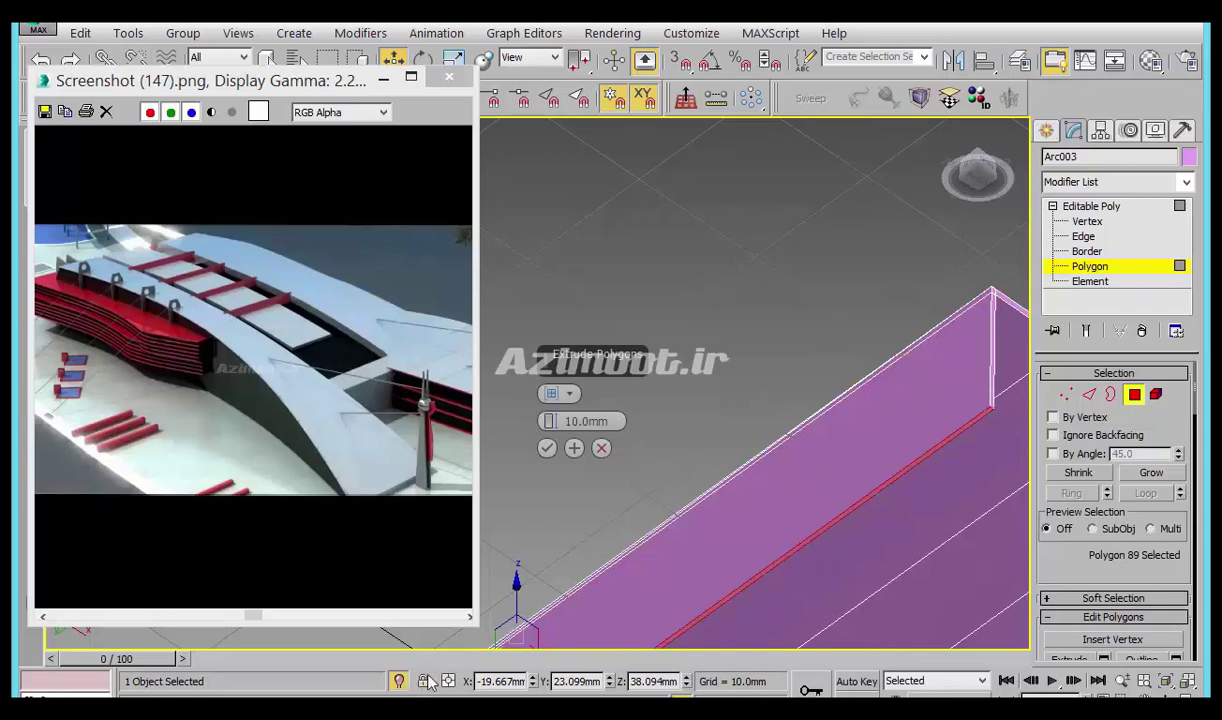
alt+middle_drag(760, 400, 700, 380)
mouse_move(549, 421)
mouse_down()
mouse_move(600, 266)
mouse_move(603, 281)
mouse_up()
key(f)
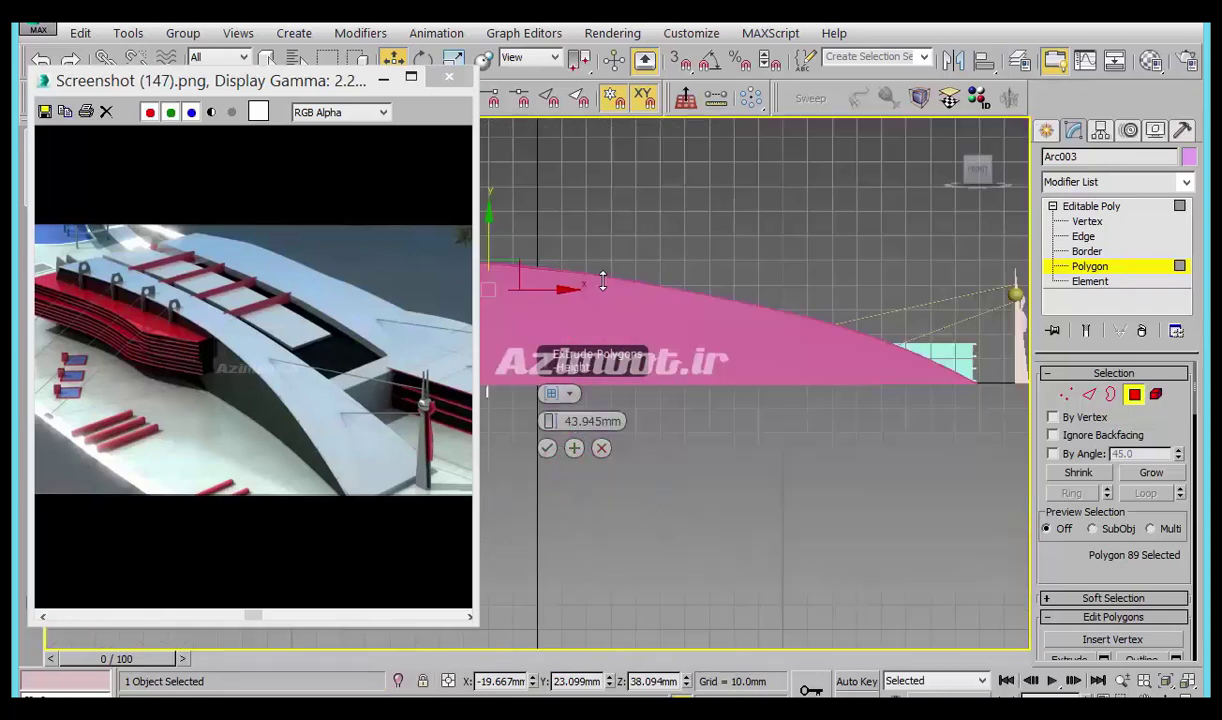
scroll(773, 428, up, 2)
scroll(607, 456, up, 2)
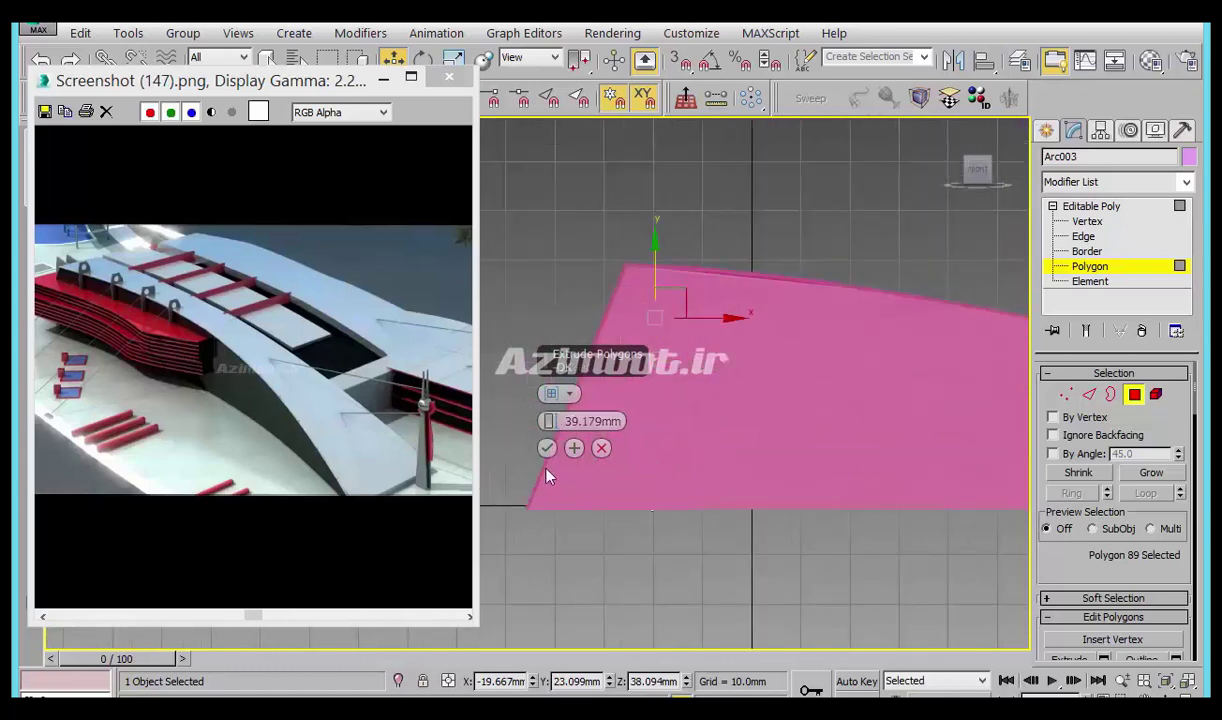
click(547, 448)
middle_drag(753, 507, 624, 469)
mouse_move(878, 573)
alt+middle_down()
mouse_move(837, 594)
mouse_move(873, 423)
mouse_move(908, 376)
mouse_move(772, 507)
alt+middle_up()
scroll(824, 435, up, 3)
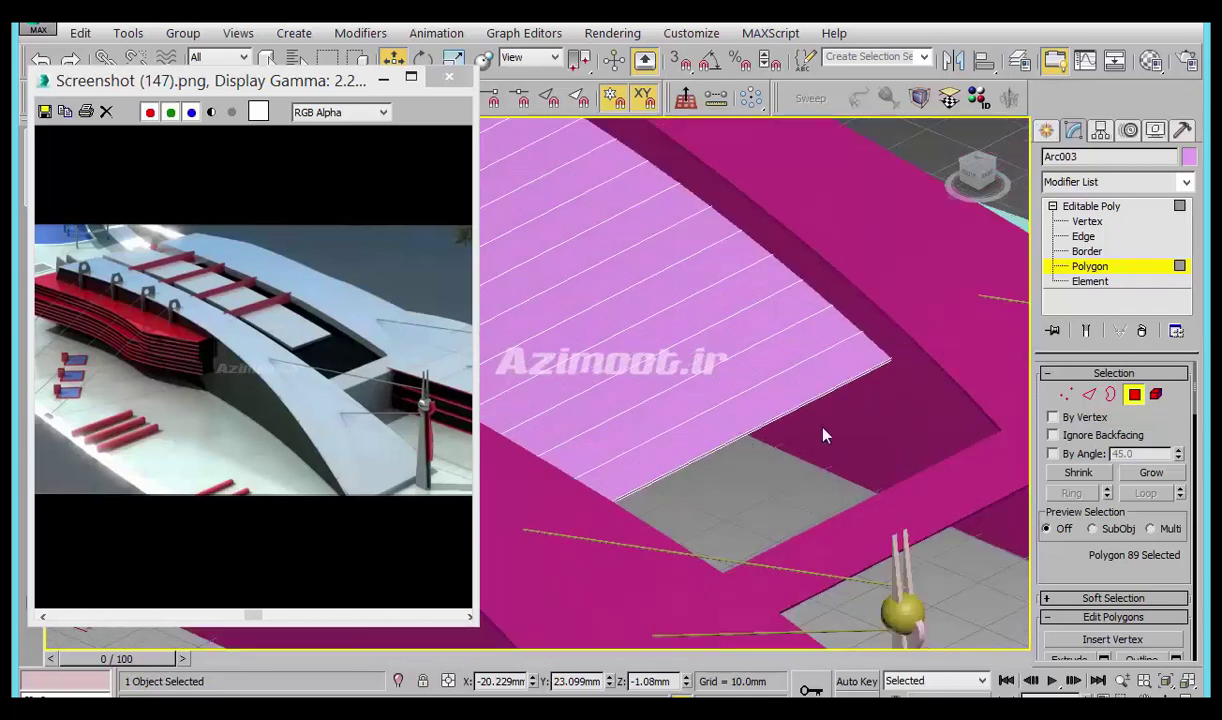
alt+middle_drag(942, 490, 925, 475)
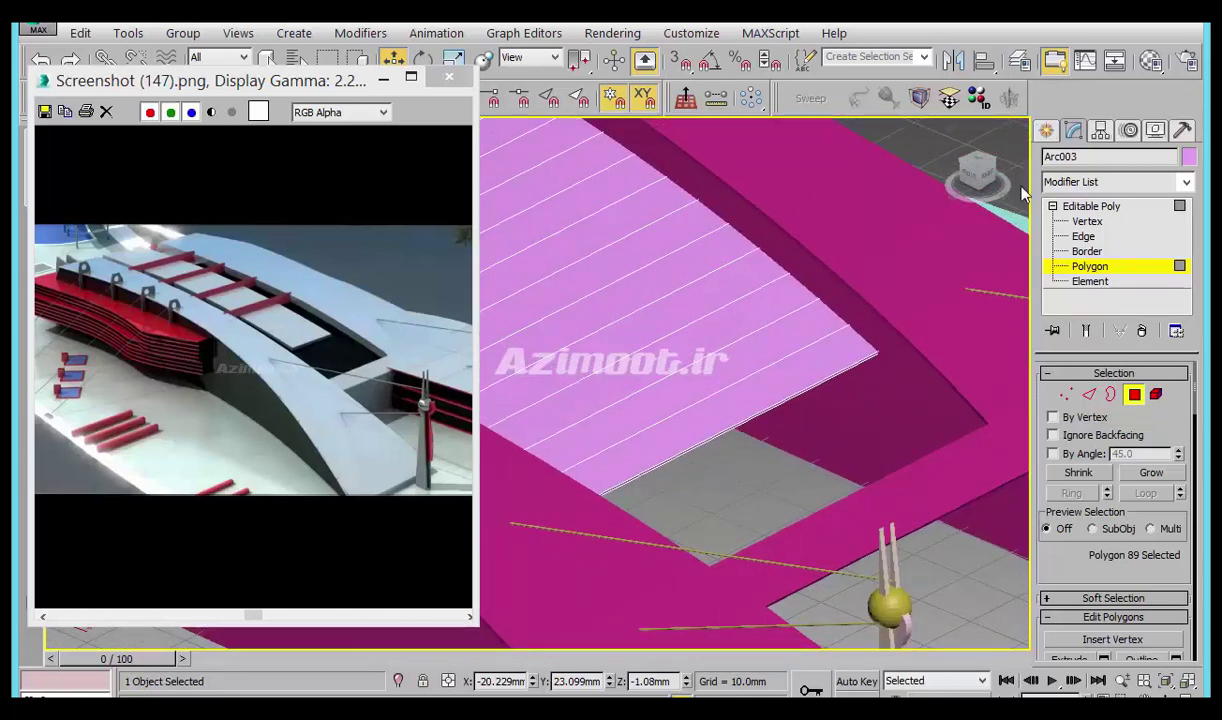
alt+middle_drag(833, 369, 941, 273)
Scale the pink deck panel up and move it into place.
click(1046, 130)
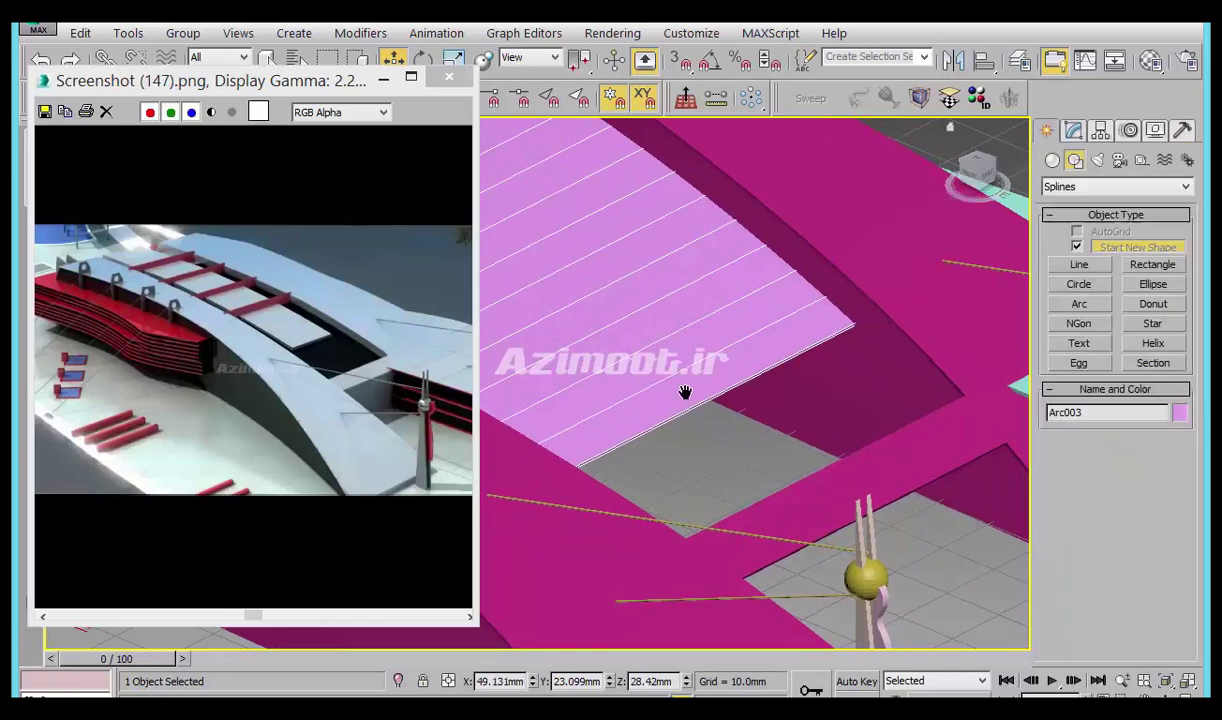
alt+middle_drag(687, 393, 789, 482)
scroll(789, 482, down, 5)
mouse_move(698, 469)
alt+middle_down()
mouse_move(838, 510)
mouse_move(780, 466)
mouse_move(740, 476)
alt+middle_up()
scroll(775, 470, up, 3)
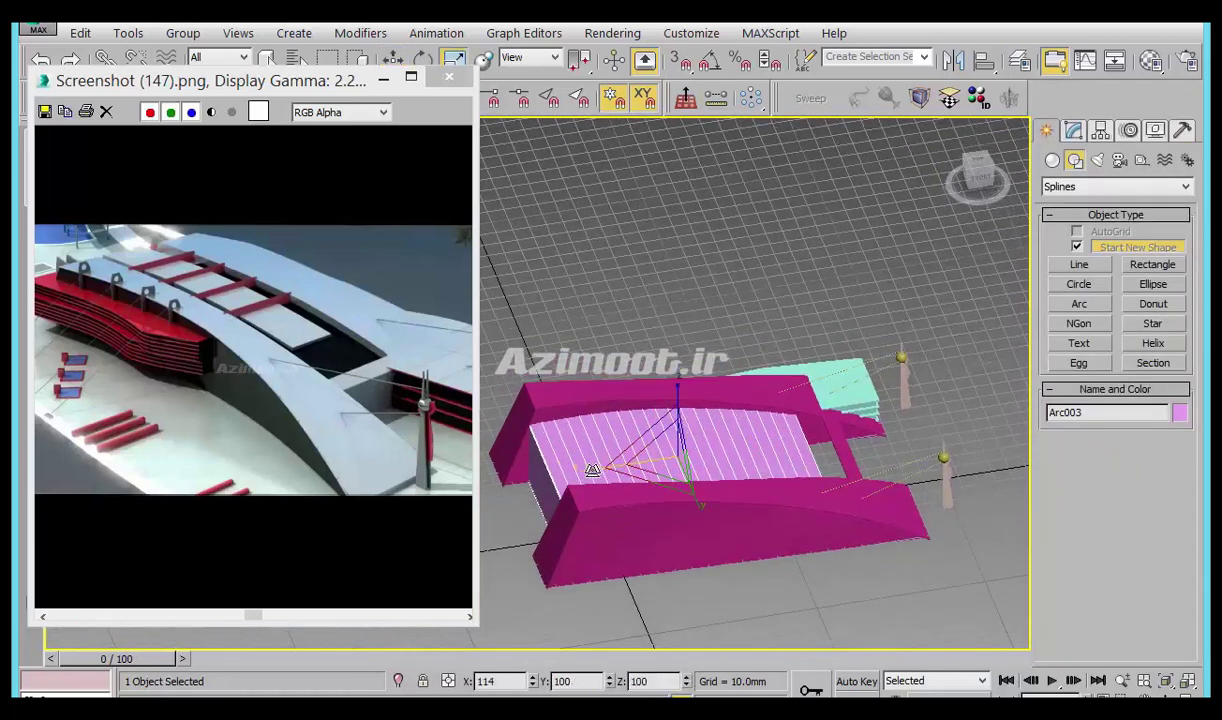
drag(599, 470, 640, 455)
key(w)
drag(728, 453, 744, 447)
drag(741, 447, 729, 444)
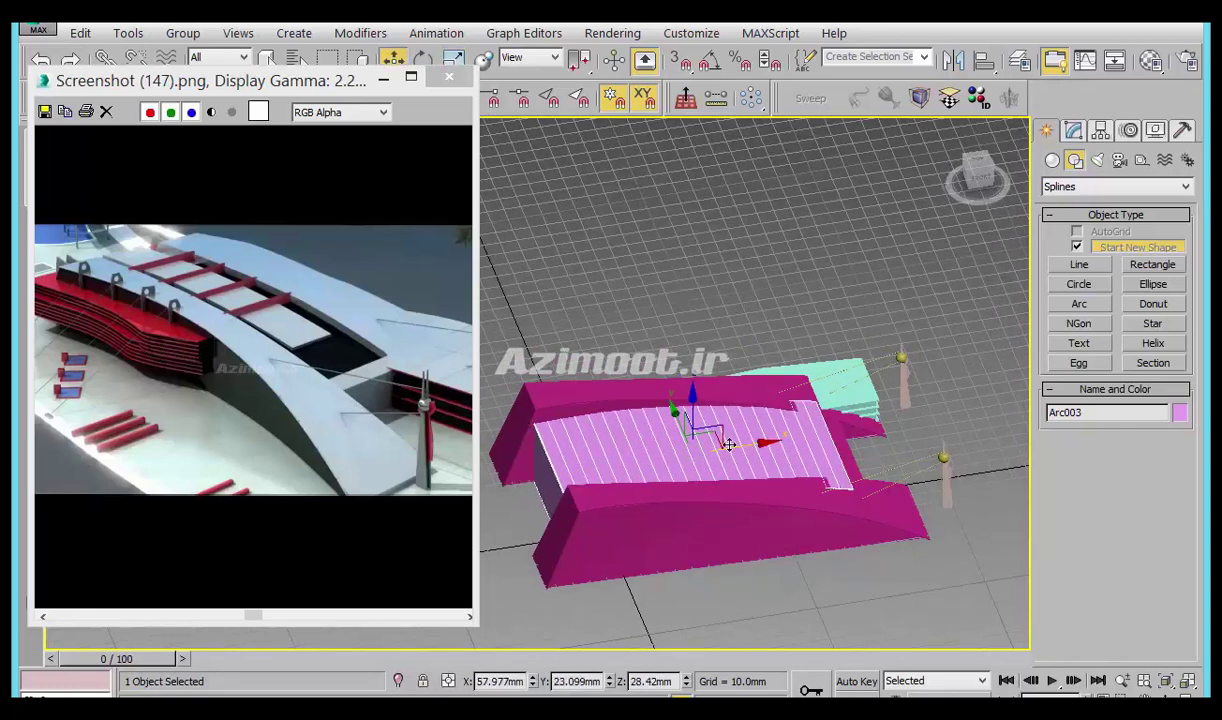
Flatten the deck to 77% in Z and lower it to Z 21.968mm between the fins.
alt+middle_drag(711, 458, 693, 400)
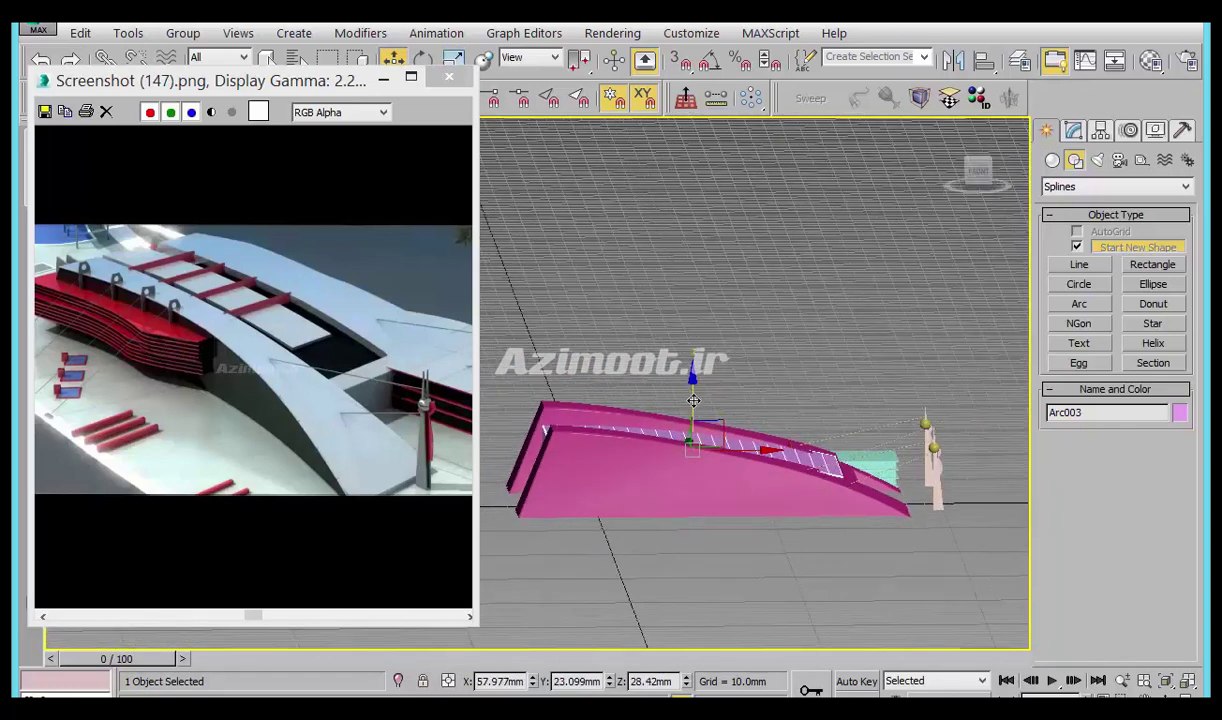
key(r)
drag(693, 400, 691, 413)
key(w)
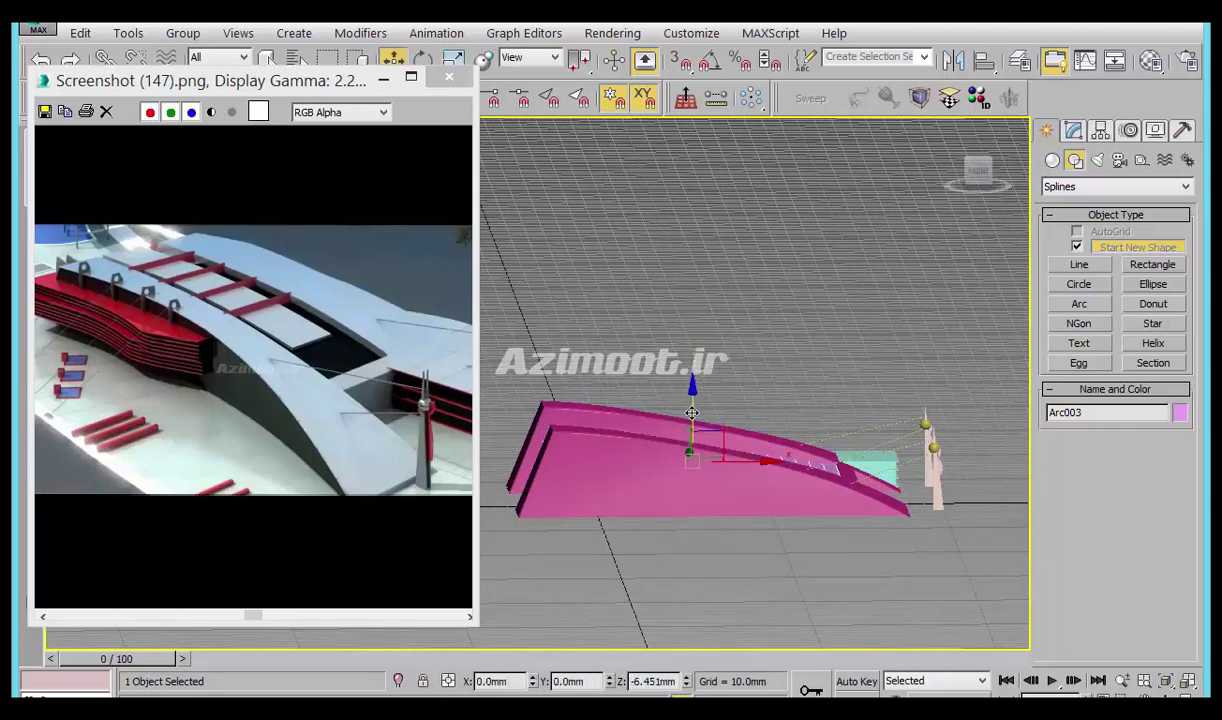
mouse_move(691, 413)
alt+middle_down()
mouse_move(606, 502)
mouse_move(840, 550)
alt+middle_up()
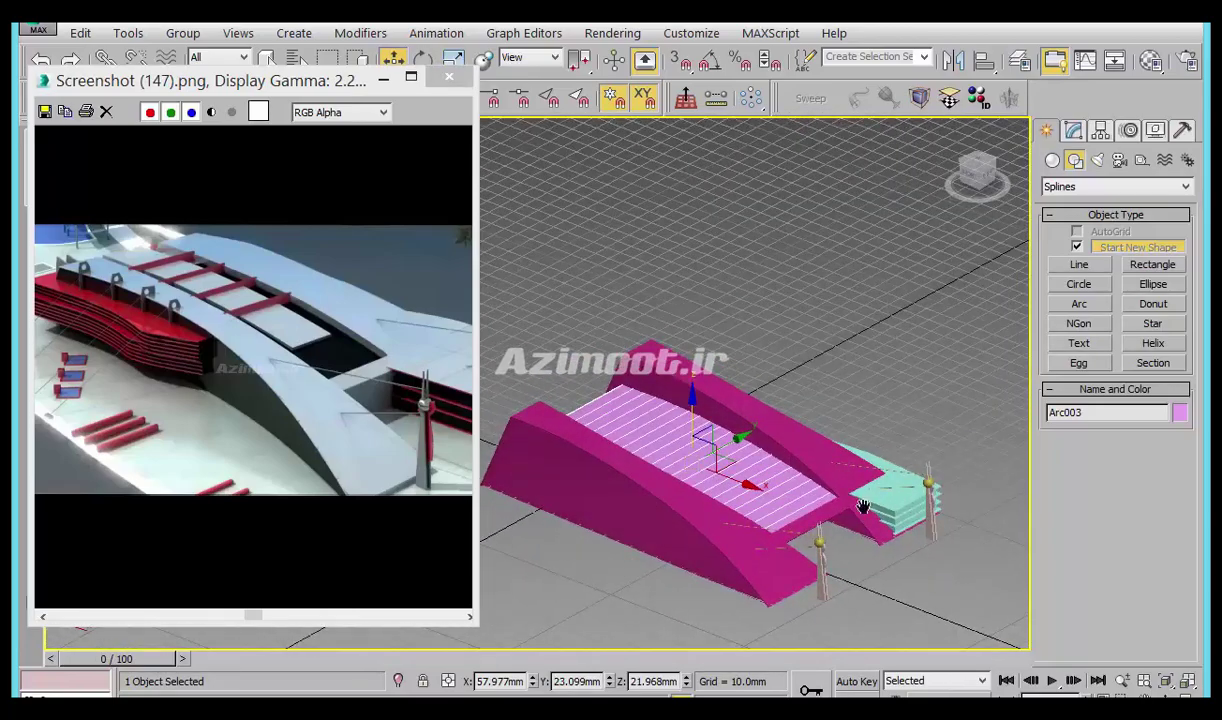
scroll(862, 507, up, 5)
click(727, 507)
Pan and zoom to bring the magenta fin's base into view.
scroll(727, 507, up, 3)
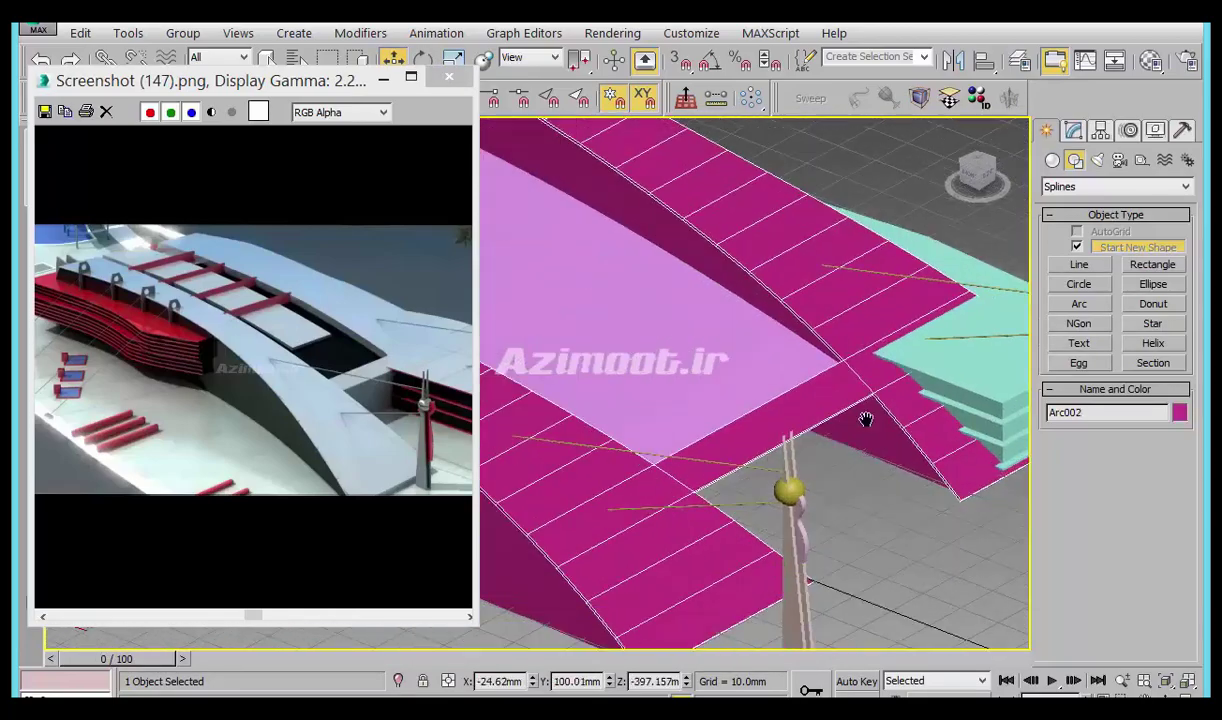
middle_drag(866, 420, 904, 375)
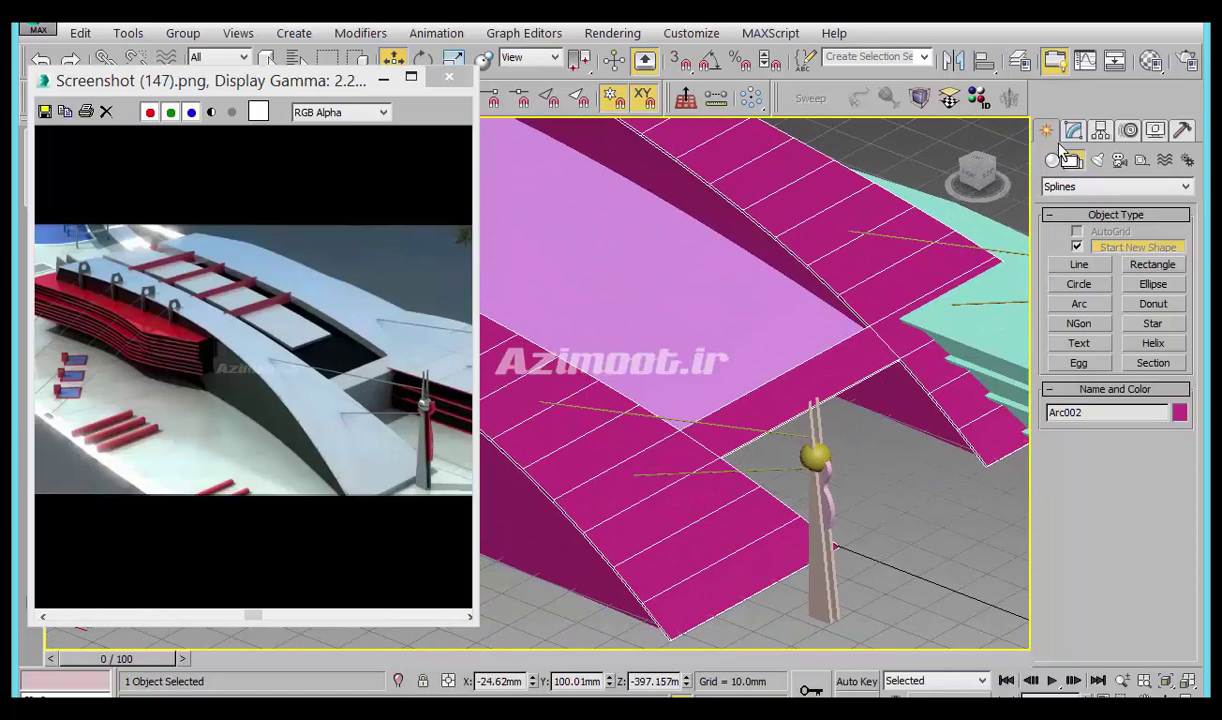
click(1052, 160)
scroll(676, 448, up, 2)
scroll(668, 485, up, 2)
scroll(708, 477, down, 2)
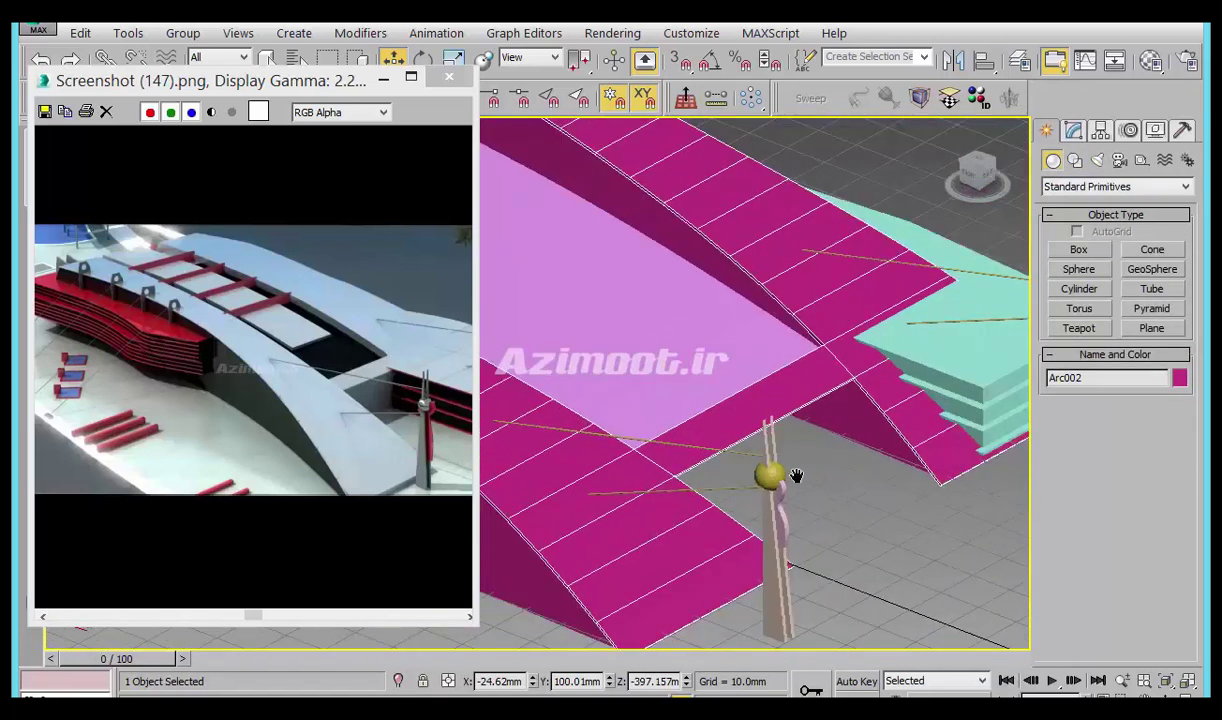
scroll(772, 428, up, 2)
scroll(777, 420, up, 1)
scroll(796, 424, up, 2)
middle_drag(796, 424, 862, 415)
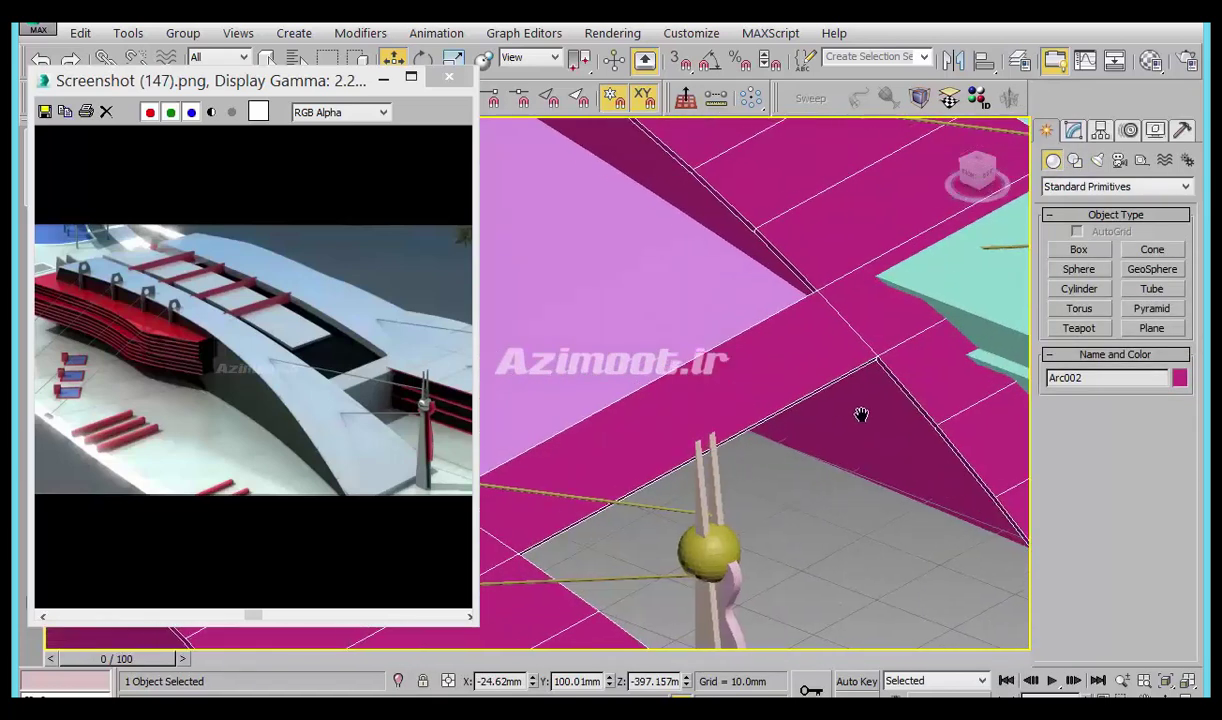
At Edge level, ring-select four edges on the fin Arc002 and connect them with one new segment.
click(1078, 133)
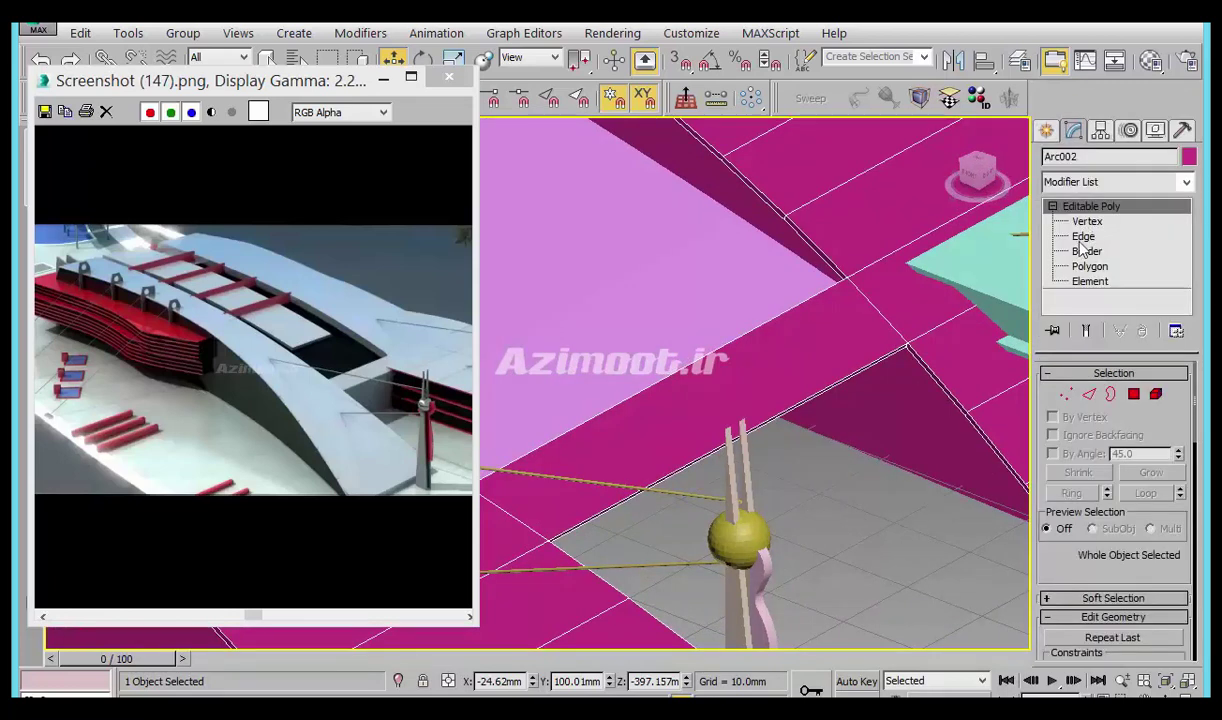
click(1083, 236)
middle_drag(862, 368, 928, 297)
click(951, 333)
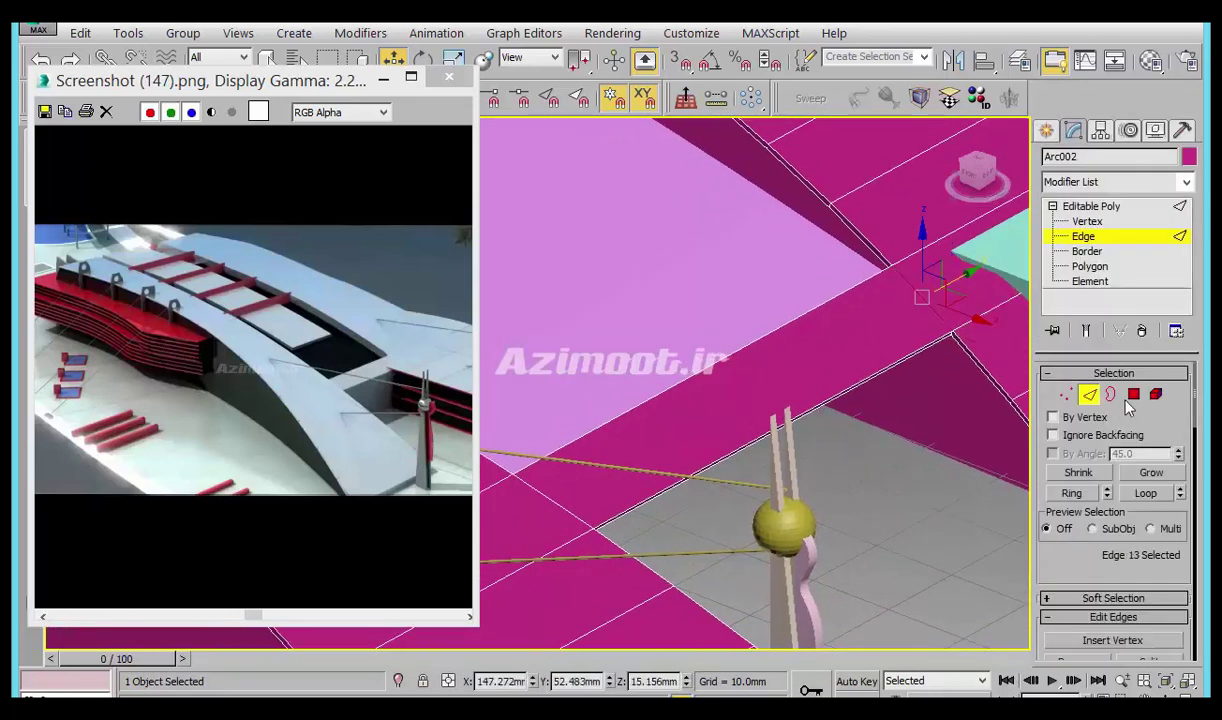
click(1071, 493)
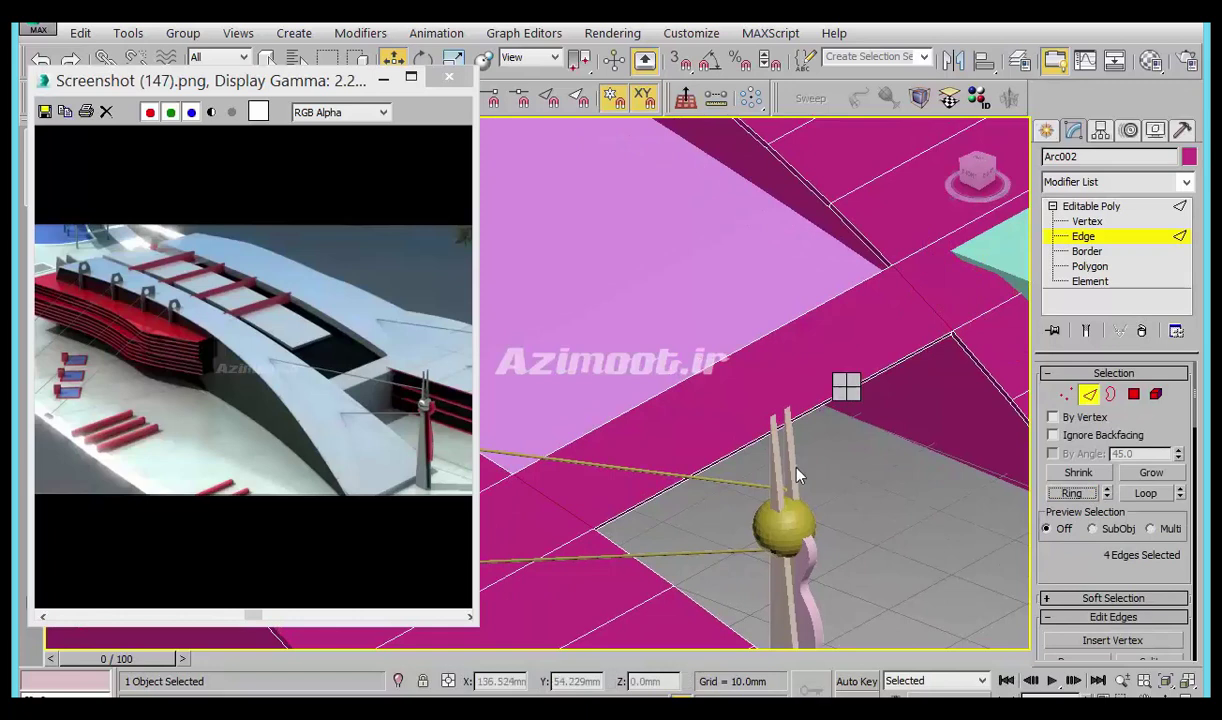
right_click(846, 385)
click(733, 459)
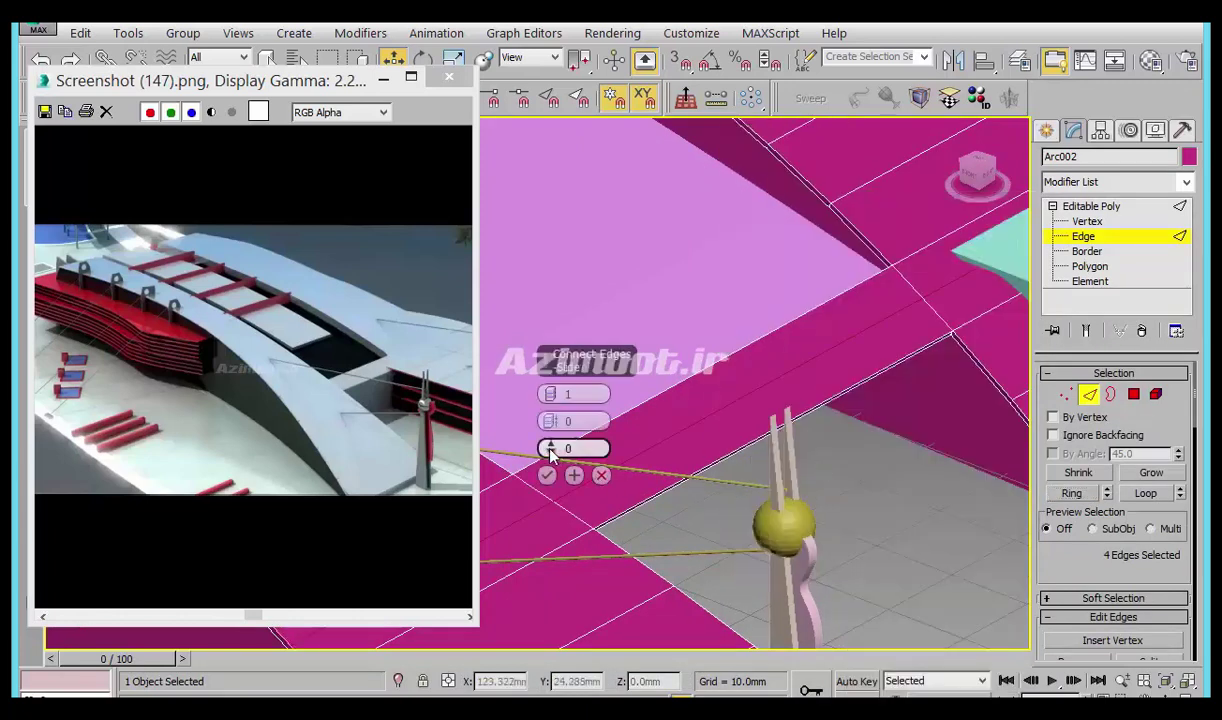
scroll(750, 401, up, 2)
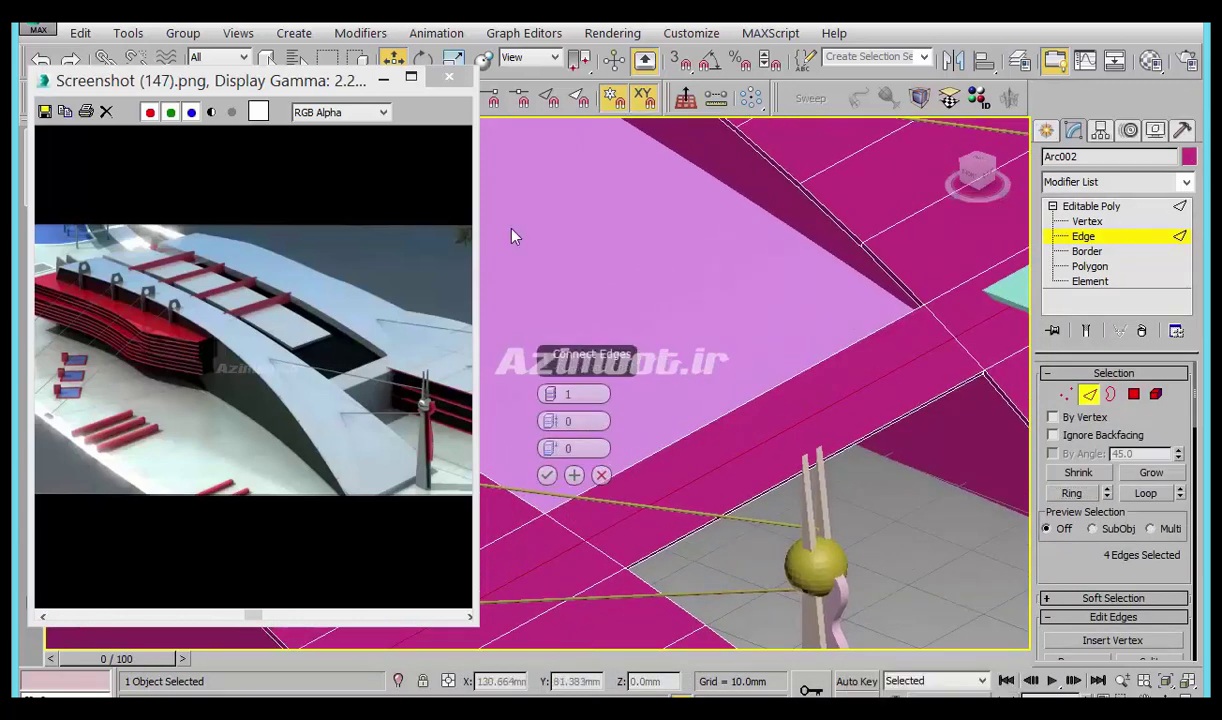
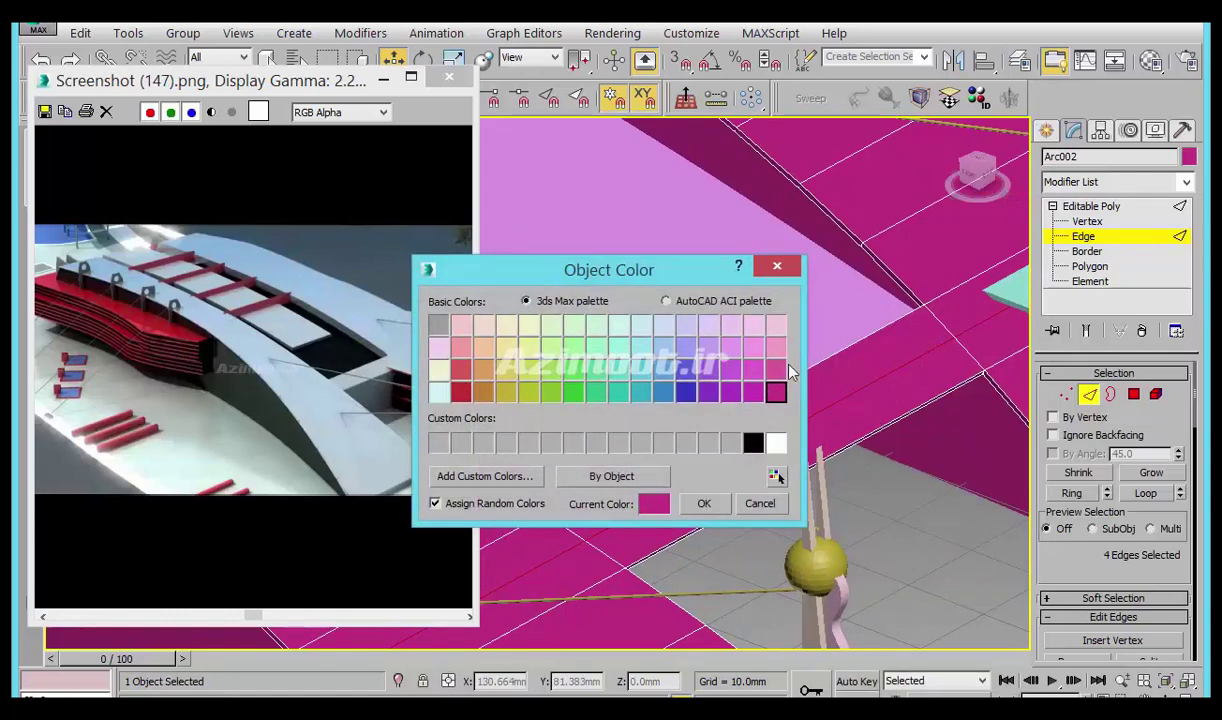
Give Arc002 a blue-purple object colour and commit an off-centre connecting edge.
click(686, 388)
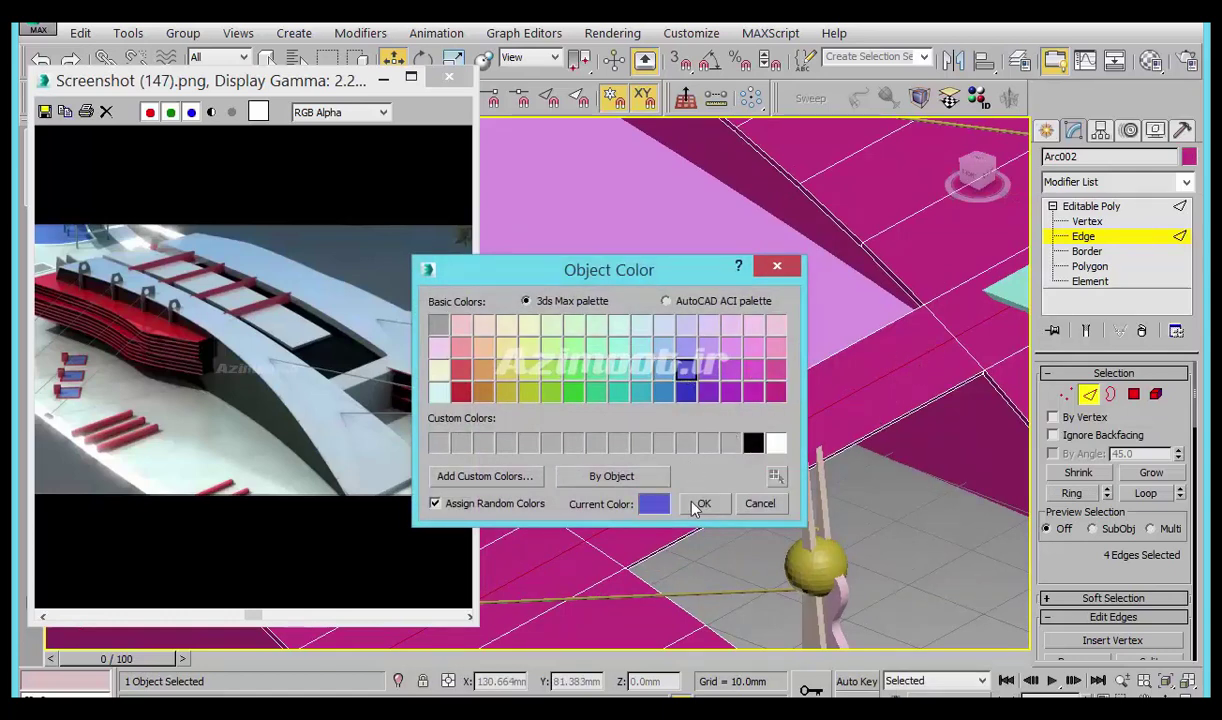
click(704, 503)
mouse_move(549, 448)
mouse_down()
mouse_move(585, 348)
mouse_move(575, 477)
mouse_up()
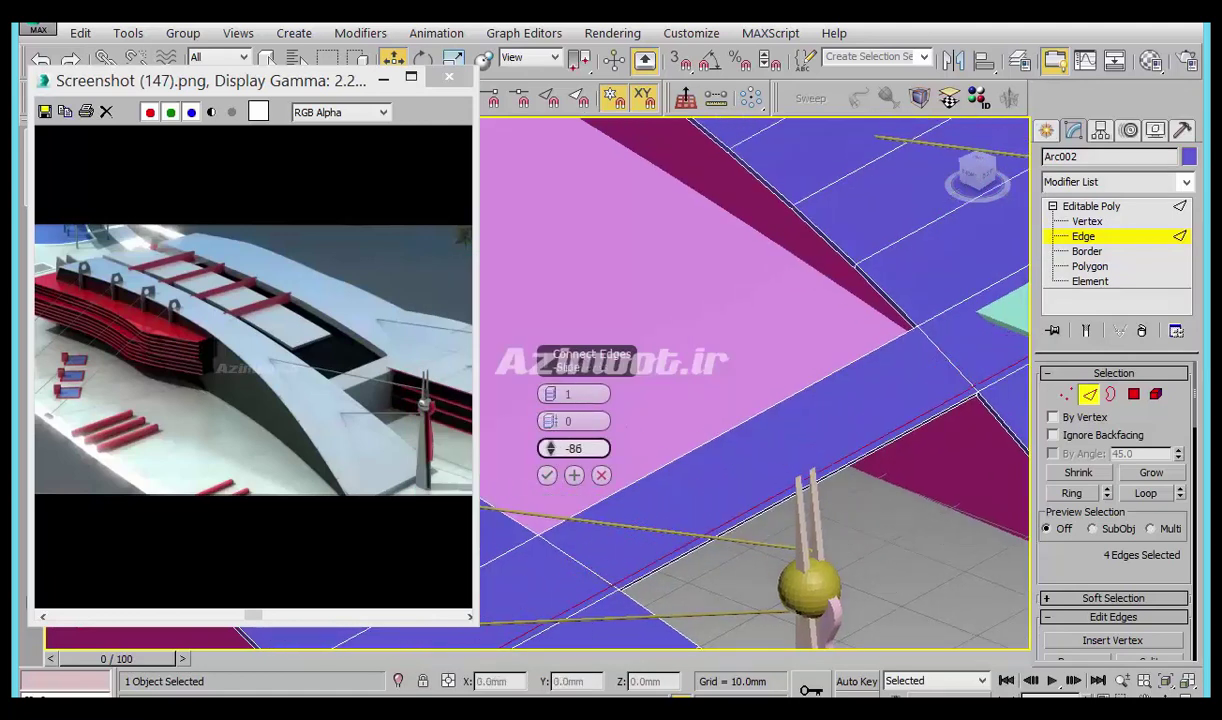
click(547, 475)
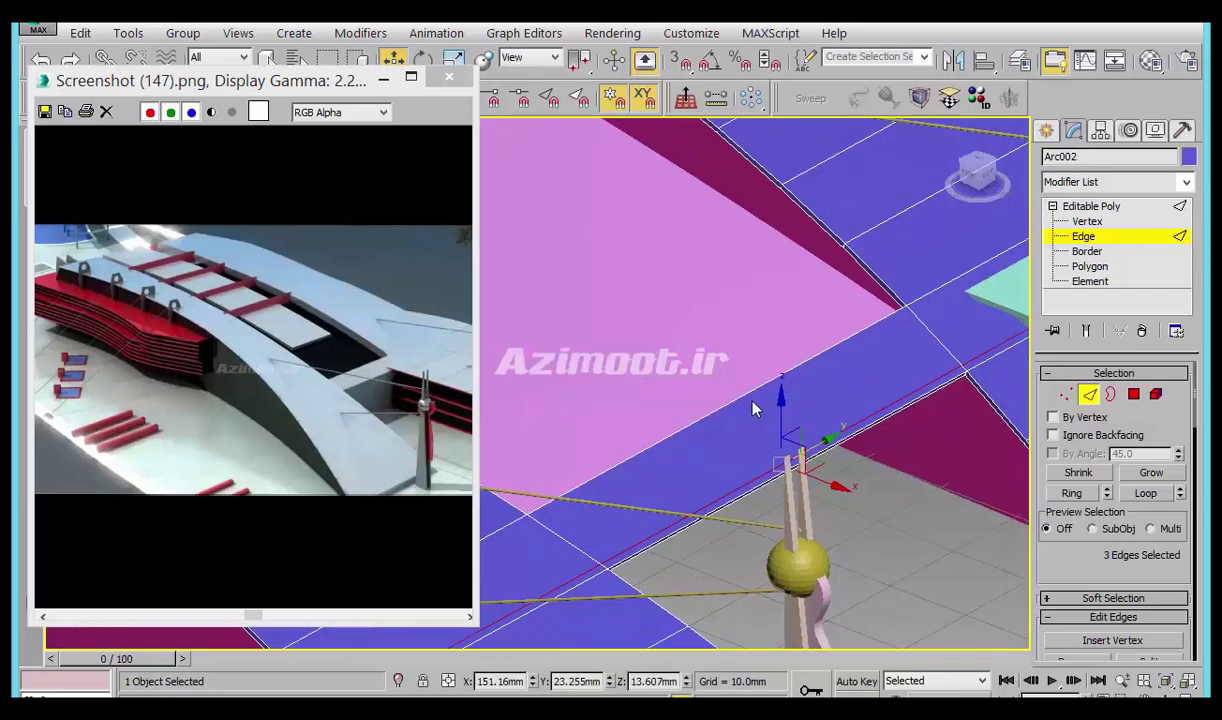
Select strip polygon 105 on Arc002 and inspect the roof strip from several angles.
scroll(718, 383, up, 3)
mouse_move(698, 313)
middle_down()
mouse_move(817, 422)
mouse_move(769, 281)
middle_up()
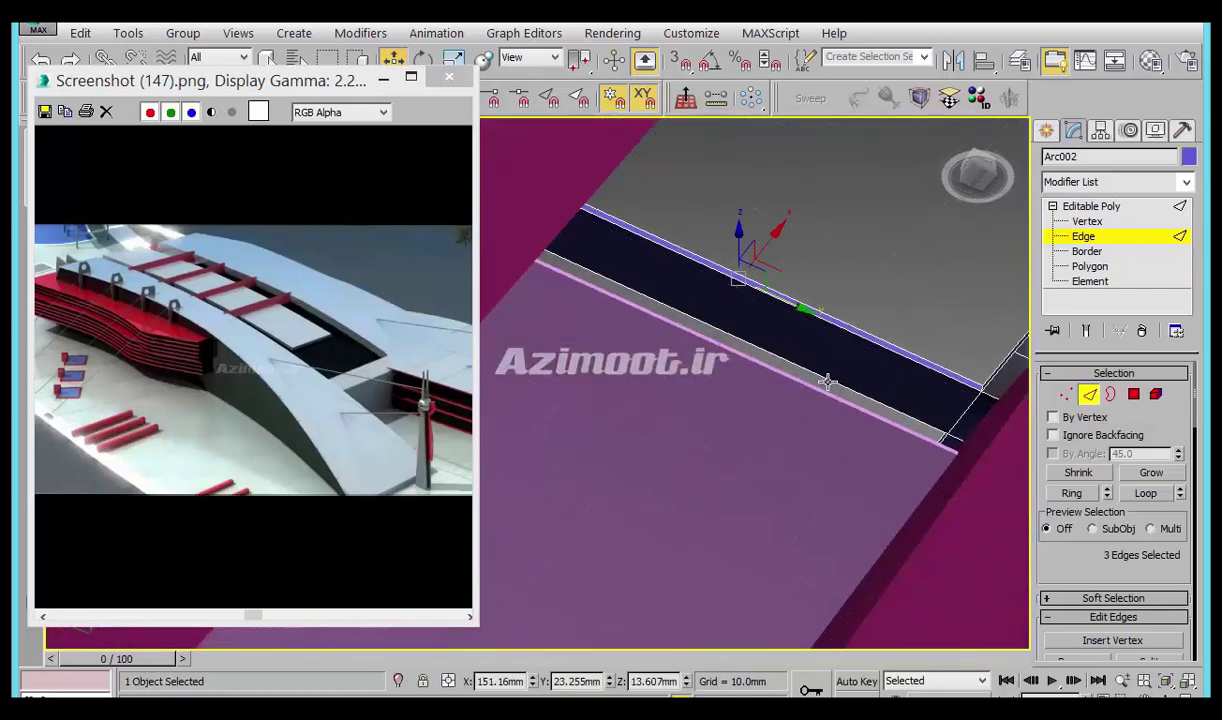
scroll(944, 431, up, 2)
scroll(950, 450, up, 2)
scroll(920, 440, down, 2)
mouse_move(870, 392)
alt+middle_down()
mouse_move(837, 341)
mouse_move(870, 327)
mouse_move(1087, 396)
alt+middle_up()
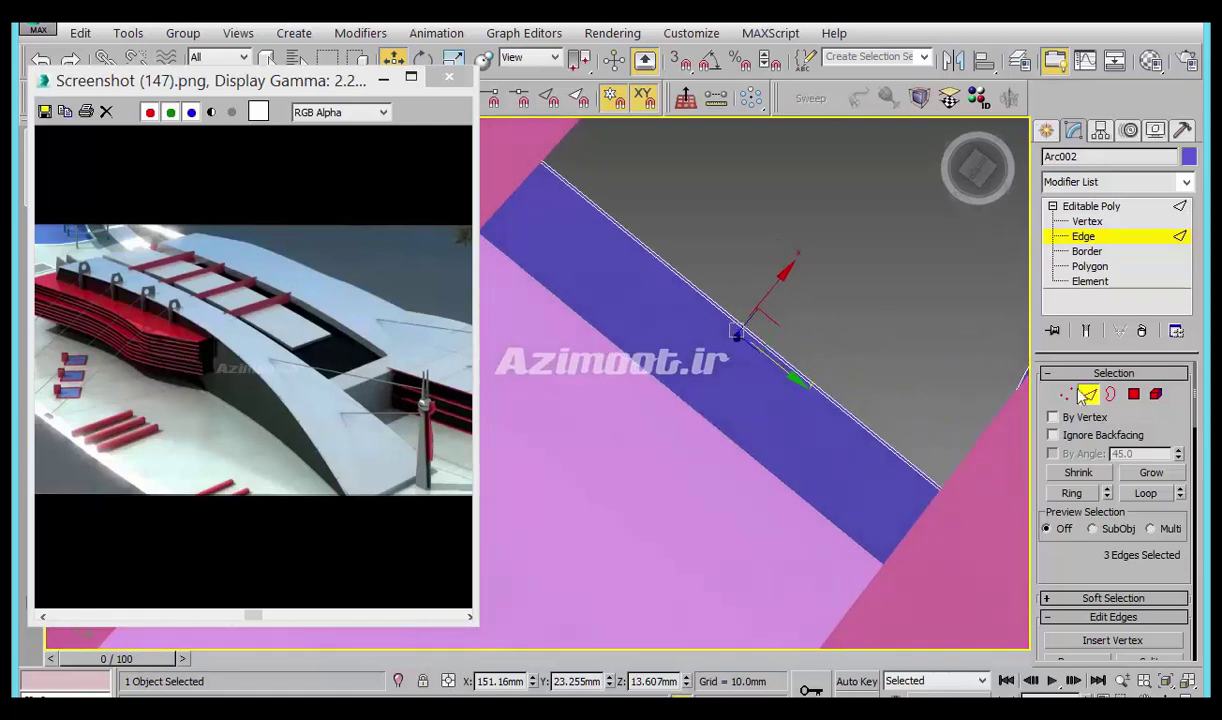
ctrl+click(1136, 395)
click(766, 361)
mouse_move(770, 358)
alt+middle_down()
mouse_move(788, 655)
mouse_move(810, 630)
mouse_move(770, 405)
mouse_move(654, 350)
mouse_move(670, 282)
mouse_move(726, 294)
alt+middle_up()
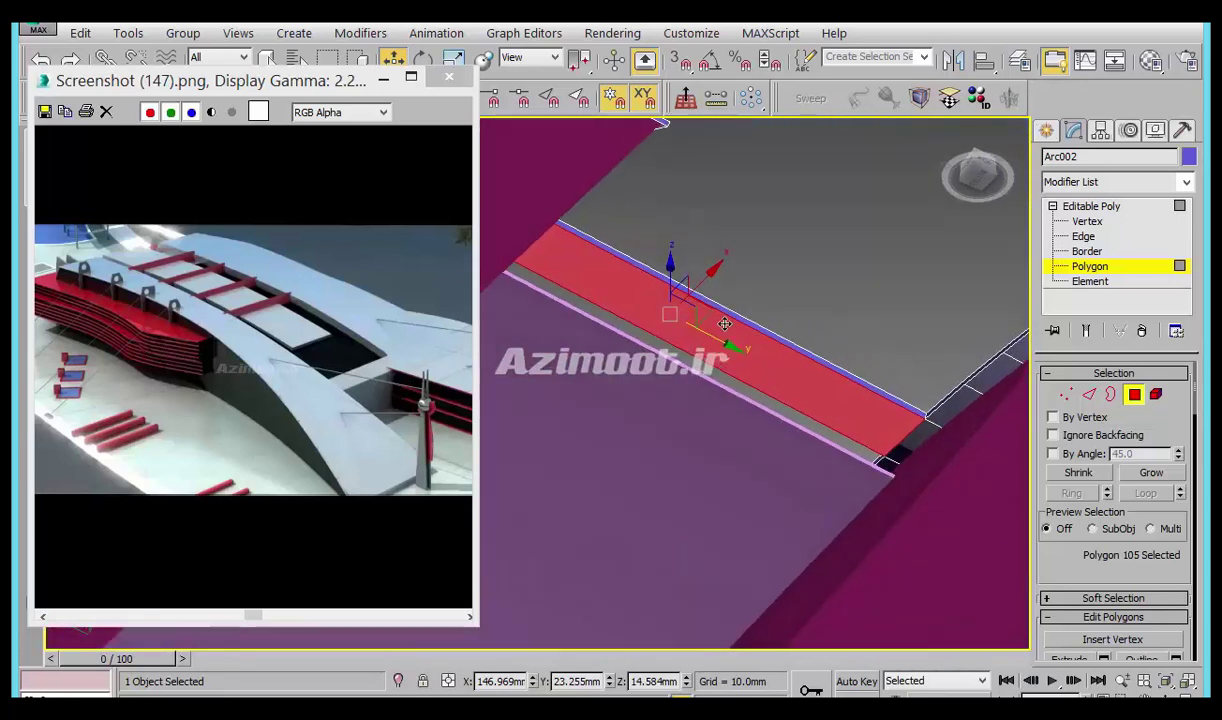
alt+middle_drag(791, 400, 815, 548)
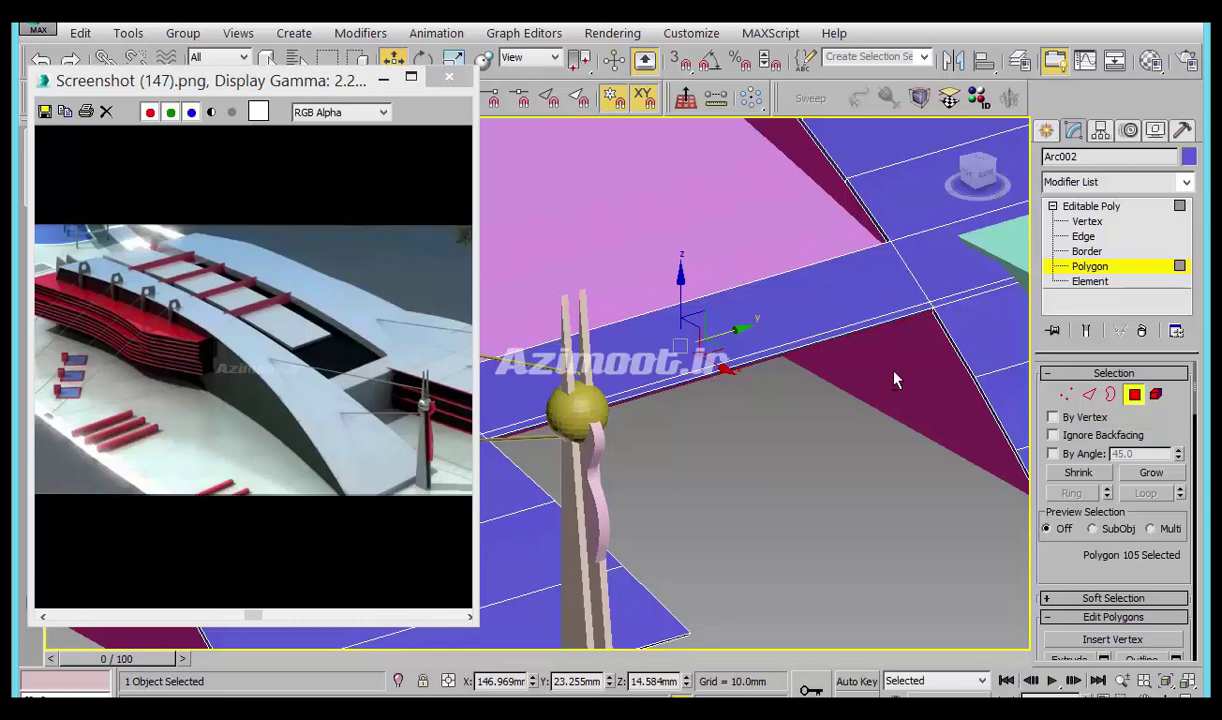
alt+middle_drag(895, 379, 882, 260)
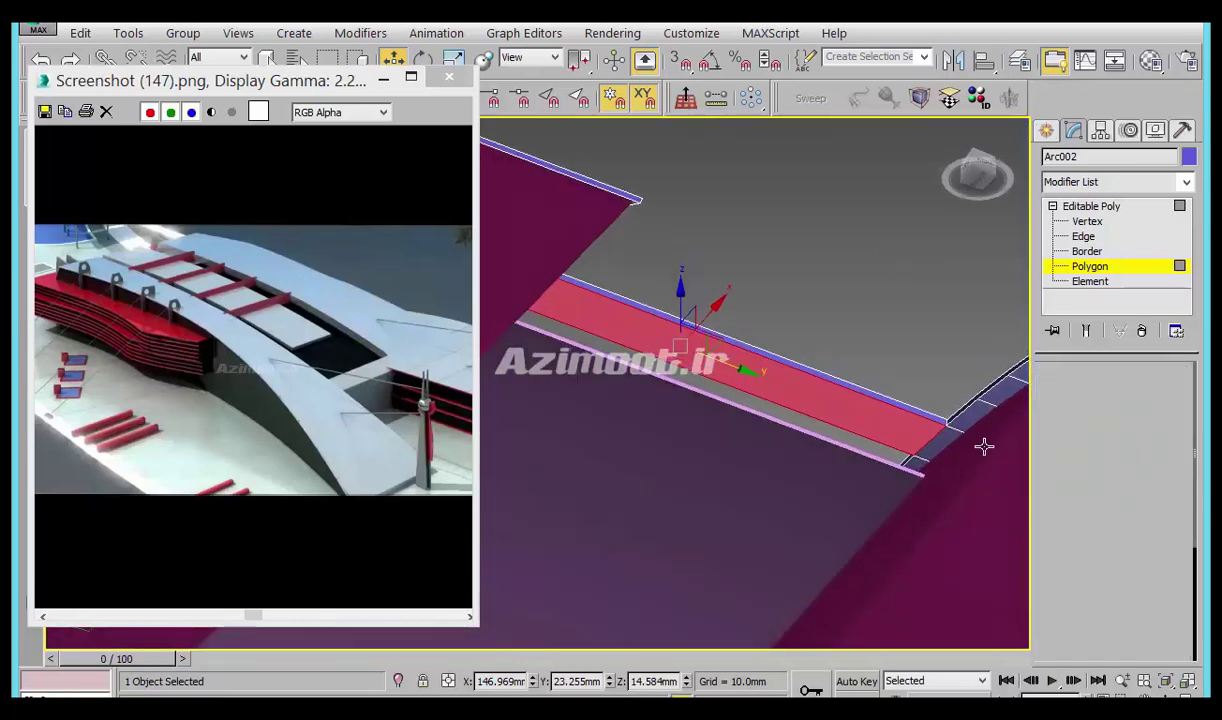
Ring-select the strip's cross edges and connect them with a slide of about 65.
key(2)
click(932, 437)
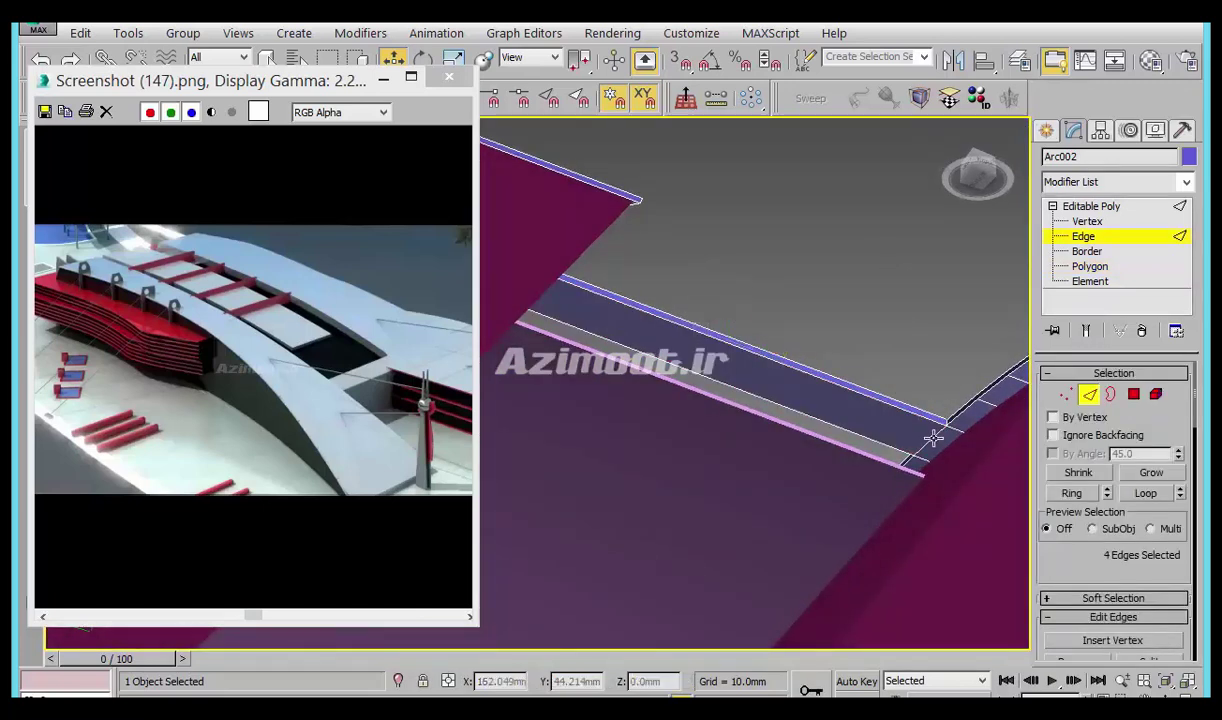
alt+middle_drag(932, 437, 921, 458)
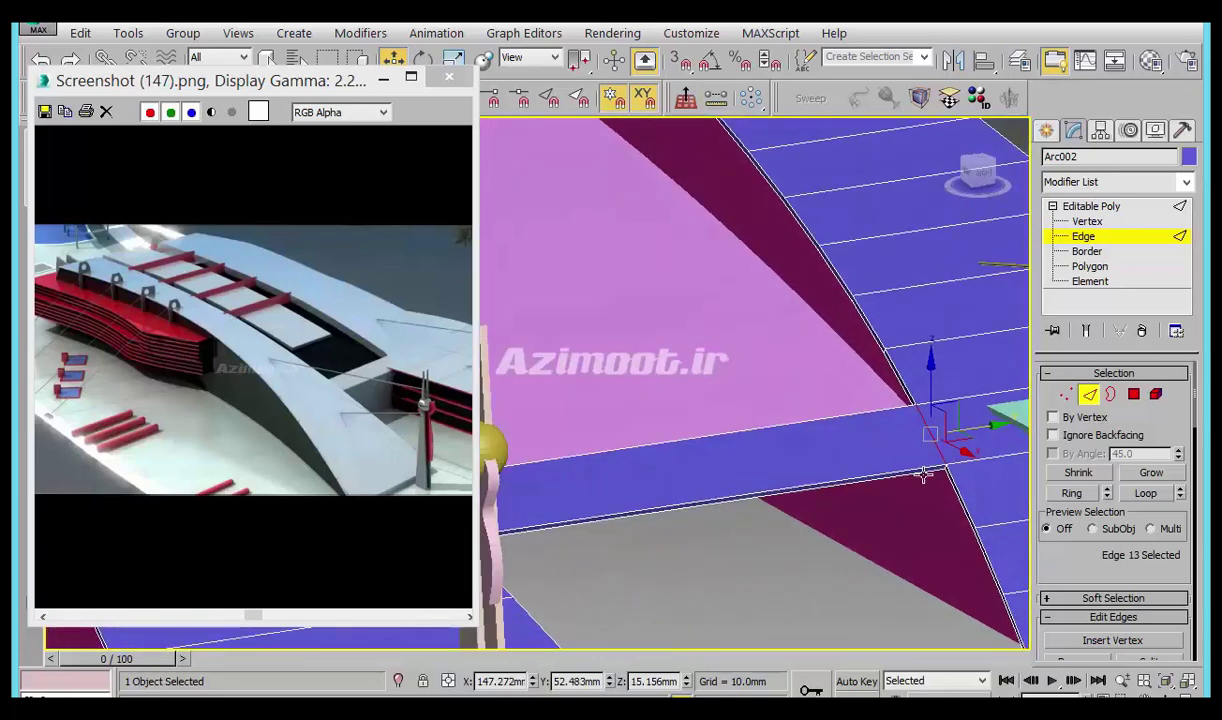
click(921, 458)
click(1071, 493)
middle_drag(663, 300, 733, 358)
right_click(632, 350)
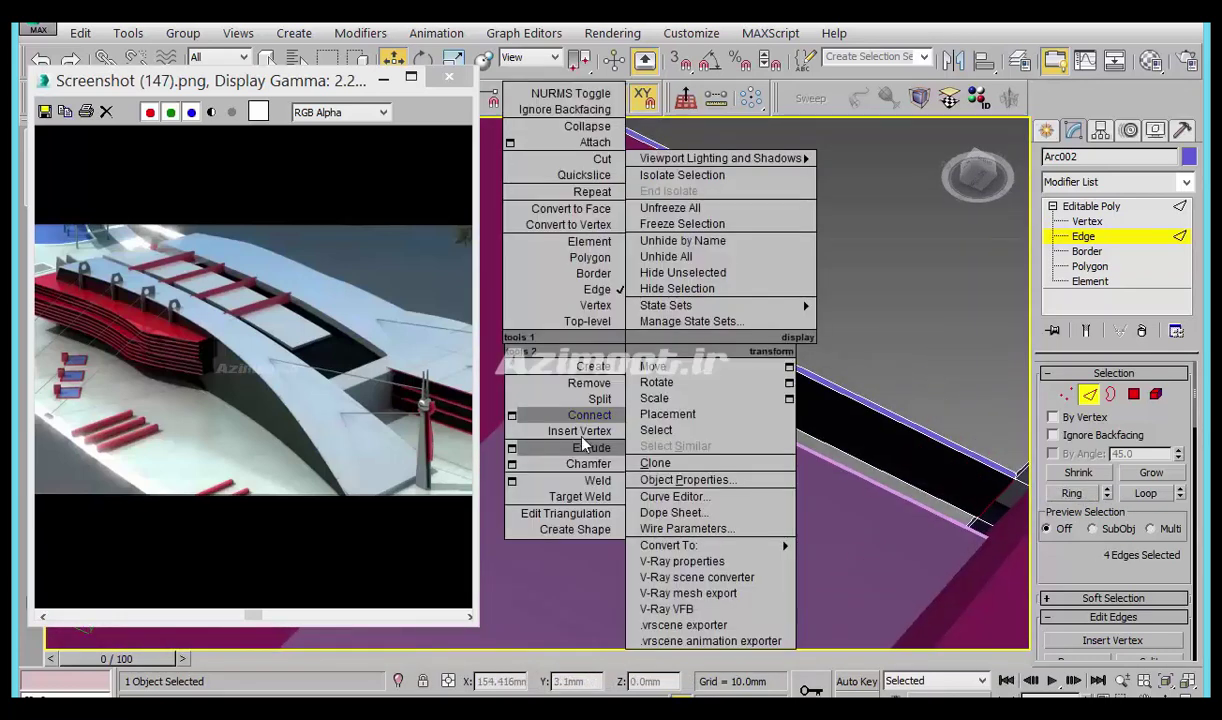
click(515, 408)
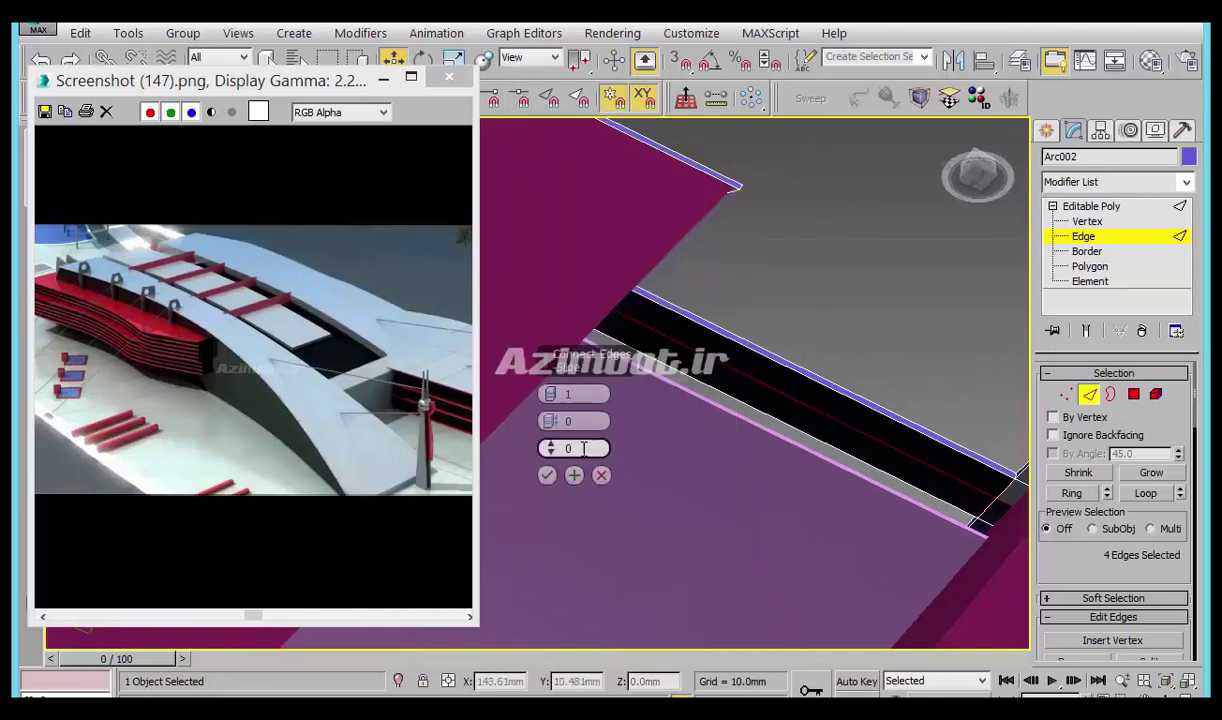
drag(555, 449, 716, 168)
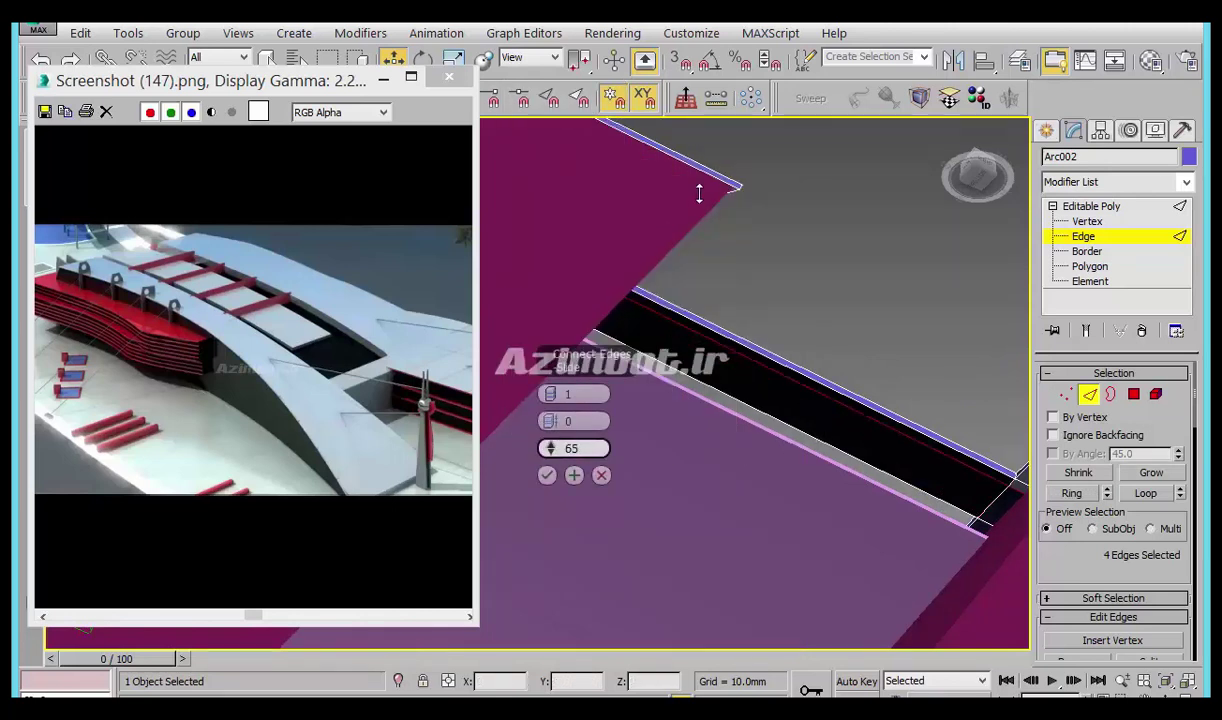
click(547, 475)
Select the new narrow strip polygon along the roof edge.
mouse_move(863, 450)
middle_down()
mouse_move(848, 470)
mouse_move(671, 463)
middle_up()
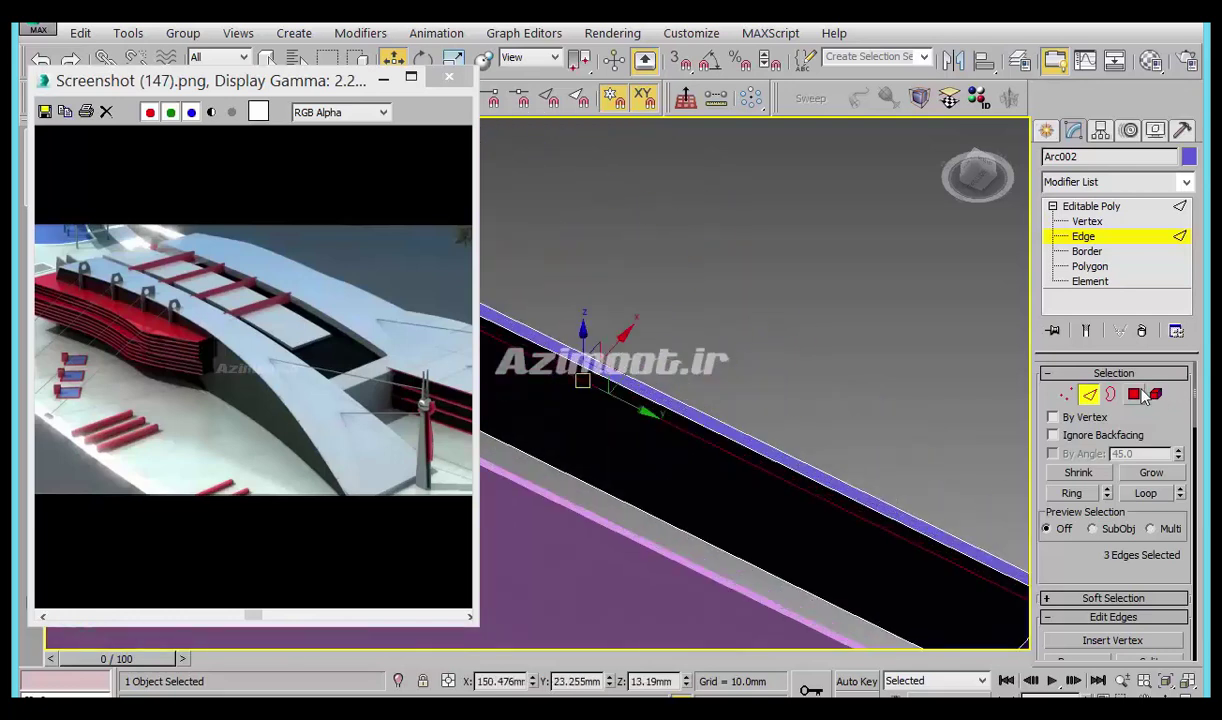
click(1135, 394)
click(853, 510)
mouse_move(851, 518)
middle_down()
mouse_move(818, 379)
mouse_move(818, 450)
mouse_move(870, 548)
mouse_move(821, 505)
mouse_move(835, 382)
mouse_move(775, 460)
mouse_move(777, 292)
mouse_move(866, 550)
mouse_move(832, 458)
mouse_move(640, 440)
middle_up()
Extrude strip polygon 105 to a height of 14.671 mm.
right_click(720, 400)
click(730, 428)
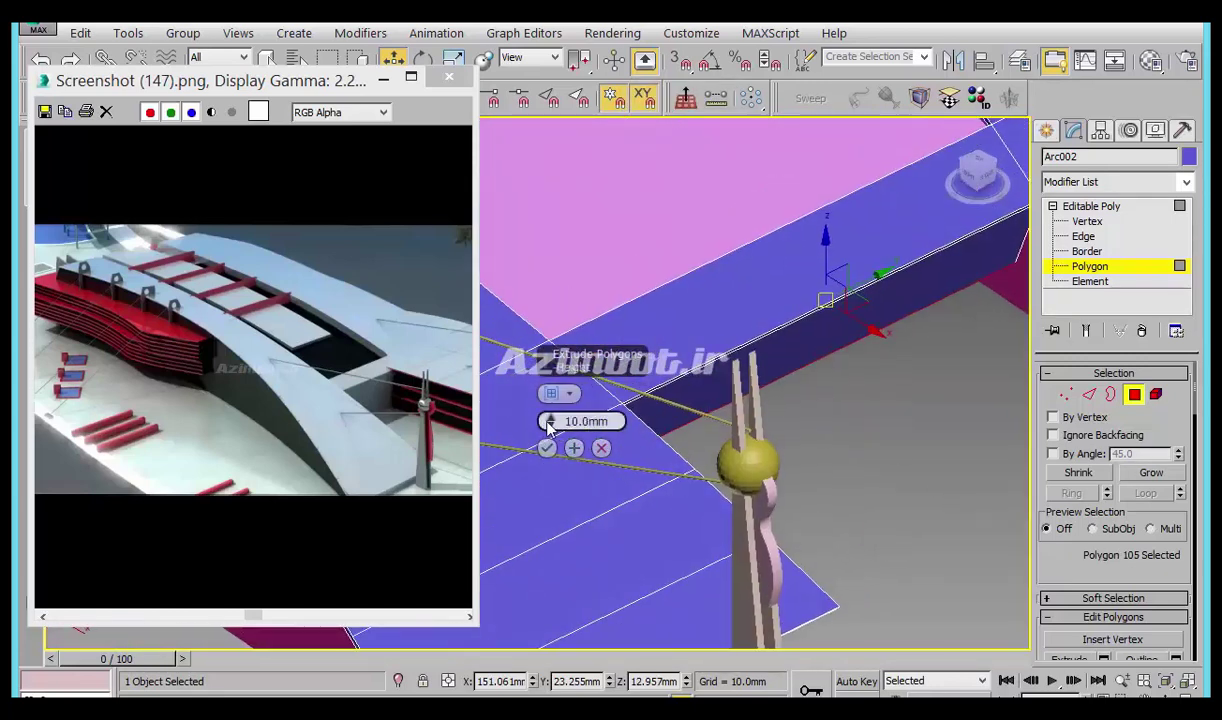
drag(558, 421, 560, 395)
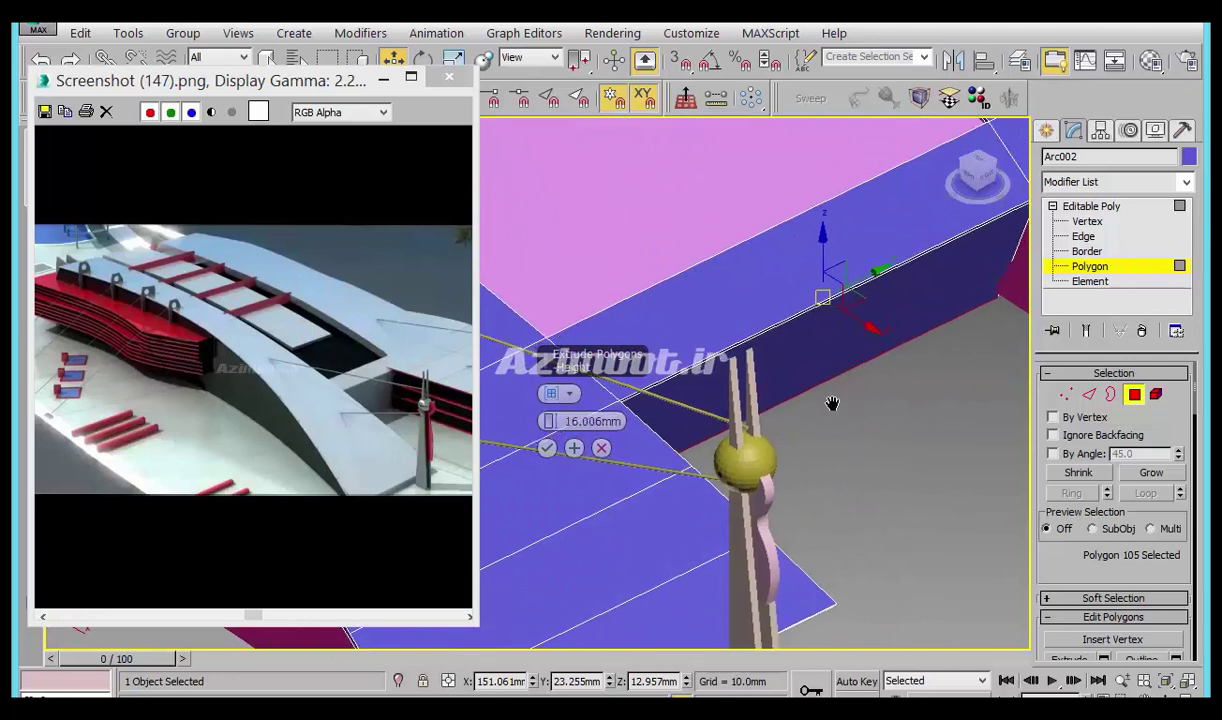
middle_drag(832, 404, 834, 402)
scroll(655, 438, up, 2)
scroll(655, 438, up, 1)
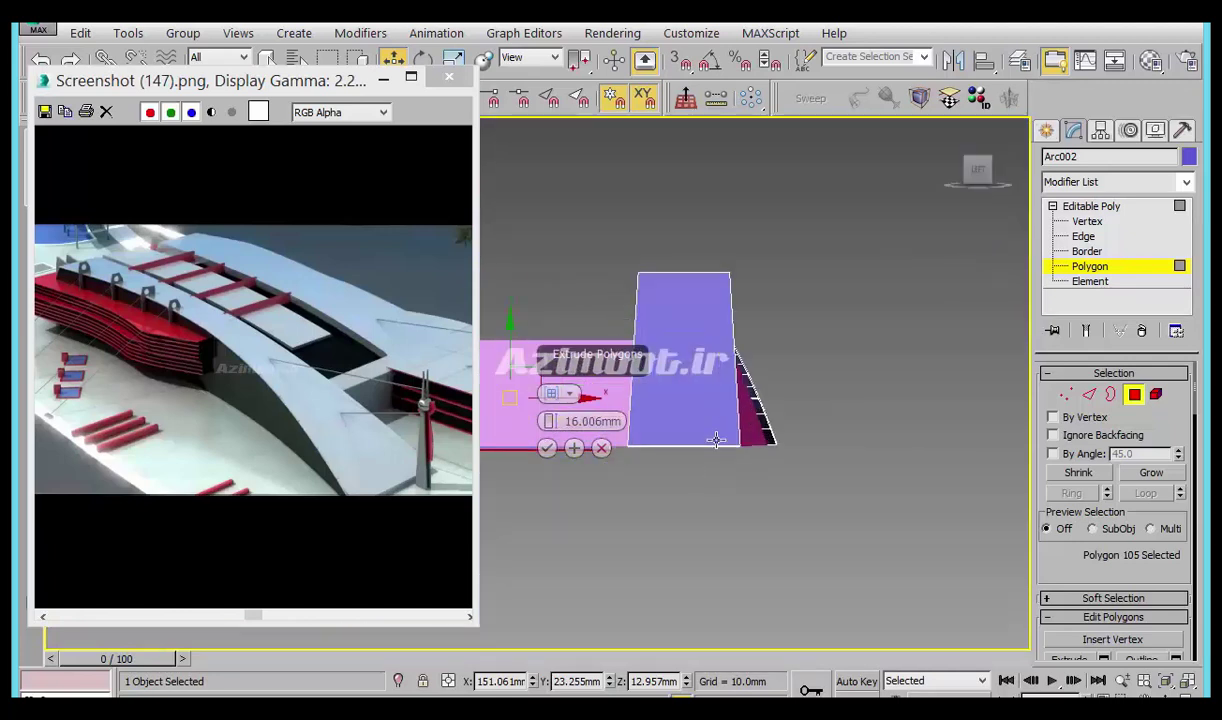
scroll(655, 438, up, 1)
click(574, 448)
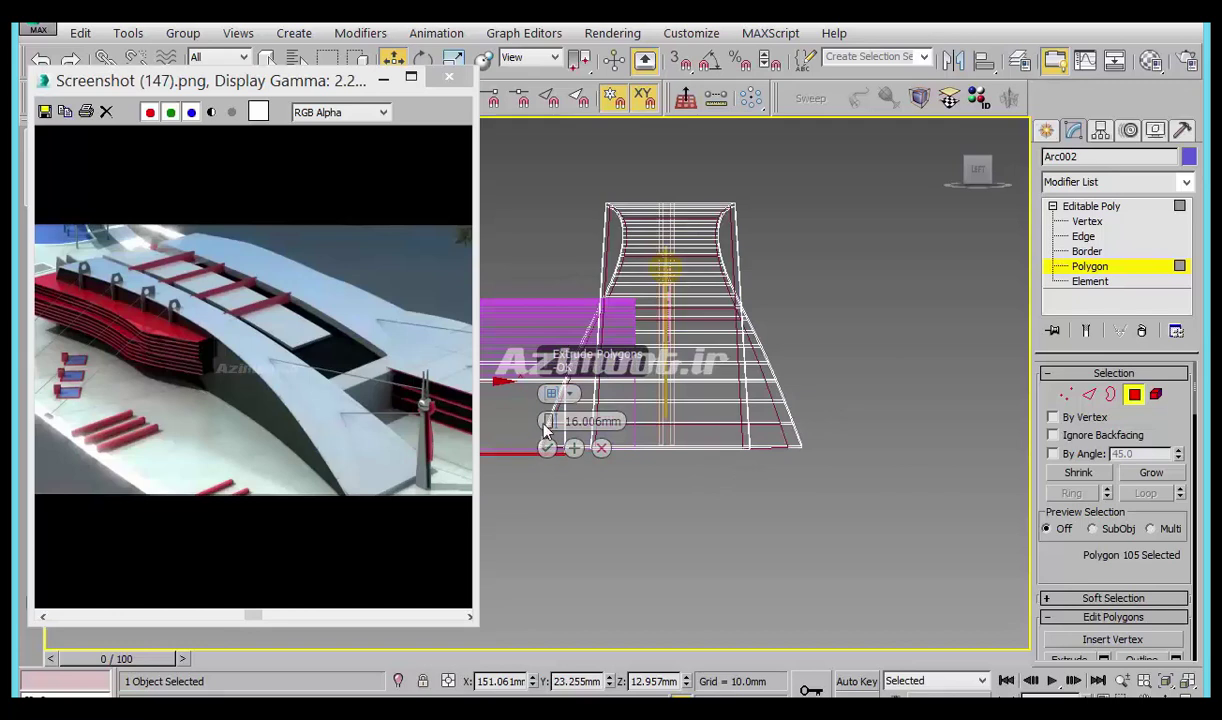
drag(548, 421, 561, 440)
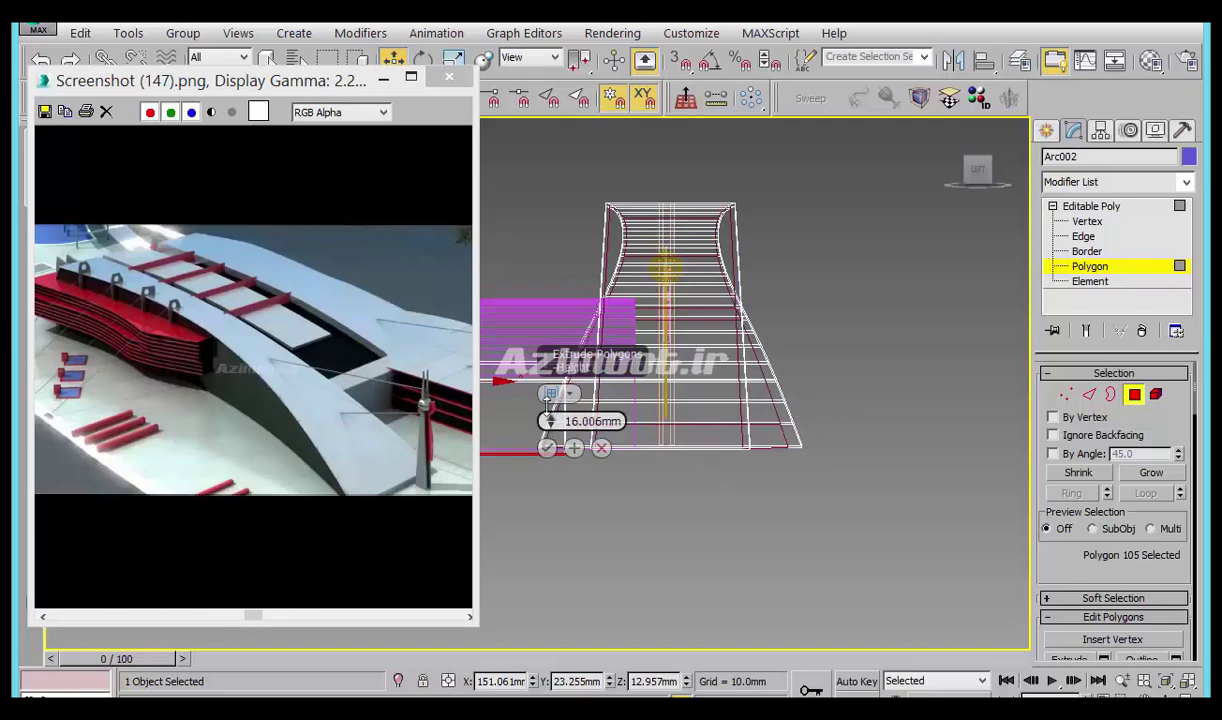
click(547, 448)
middle_drag(769, 518, 860, 585)
scroll(808, 538, down, 2)
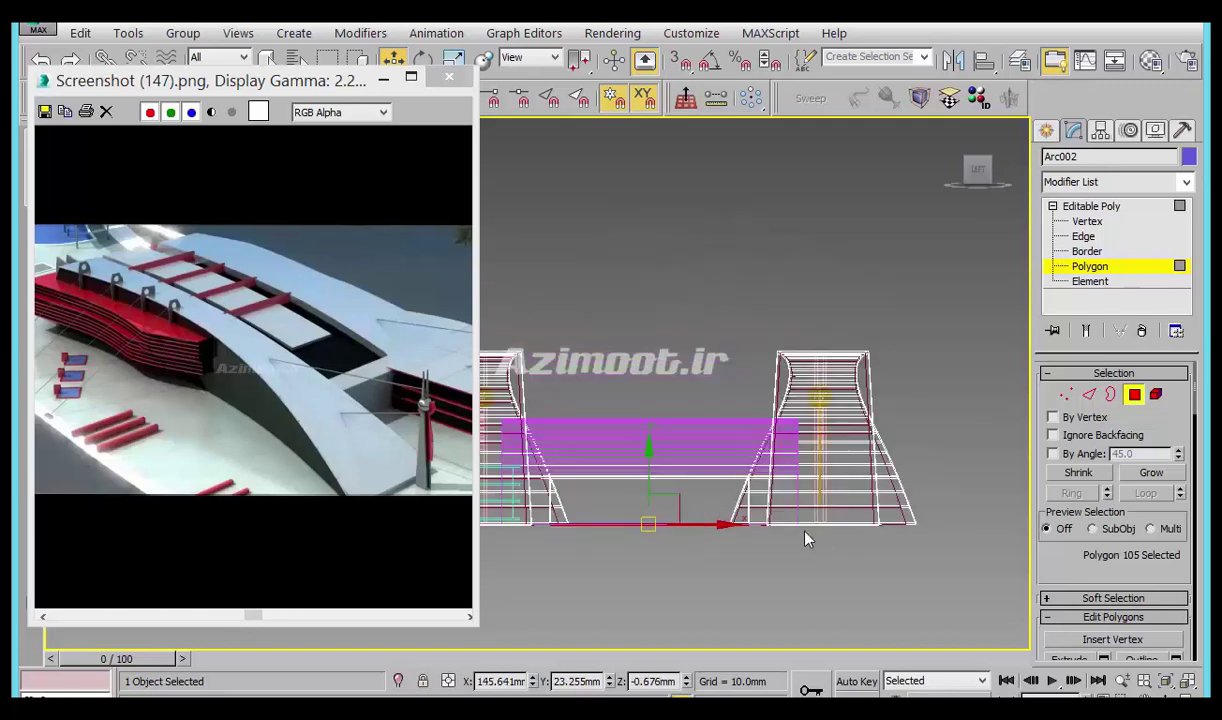
alt+middle_drag(799, 555, 664, 538)
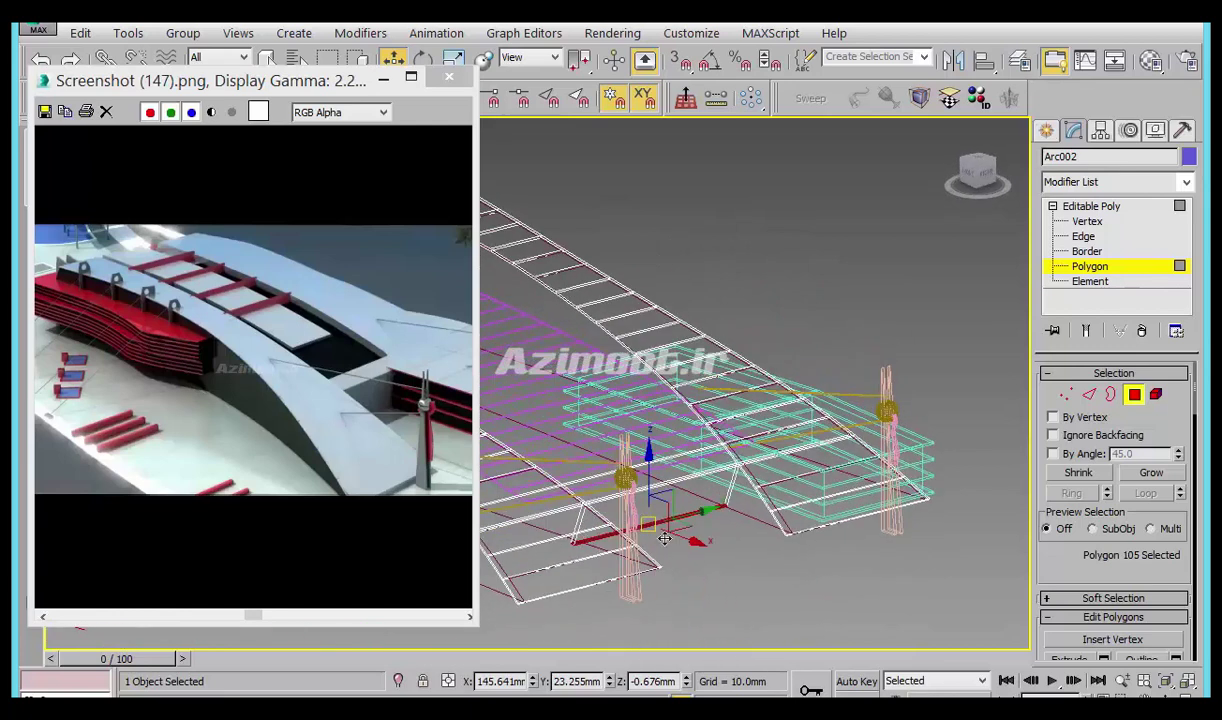
In shaded Top view, nudge the raised strip slightly along X.
key(F3)
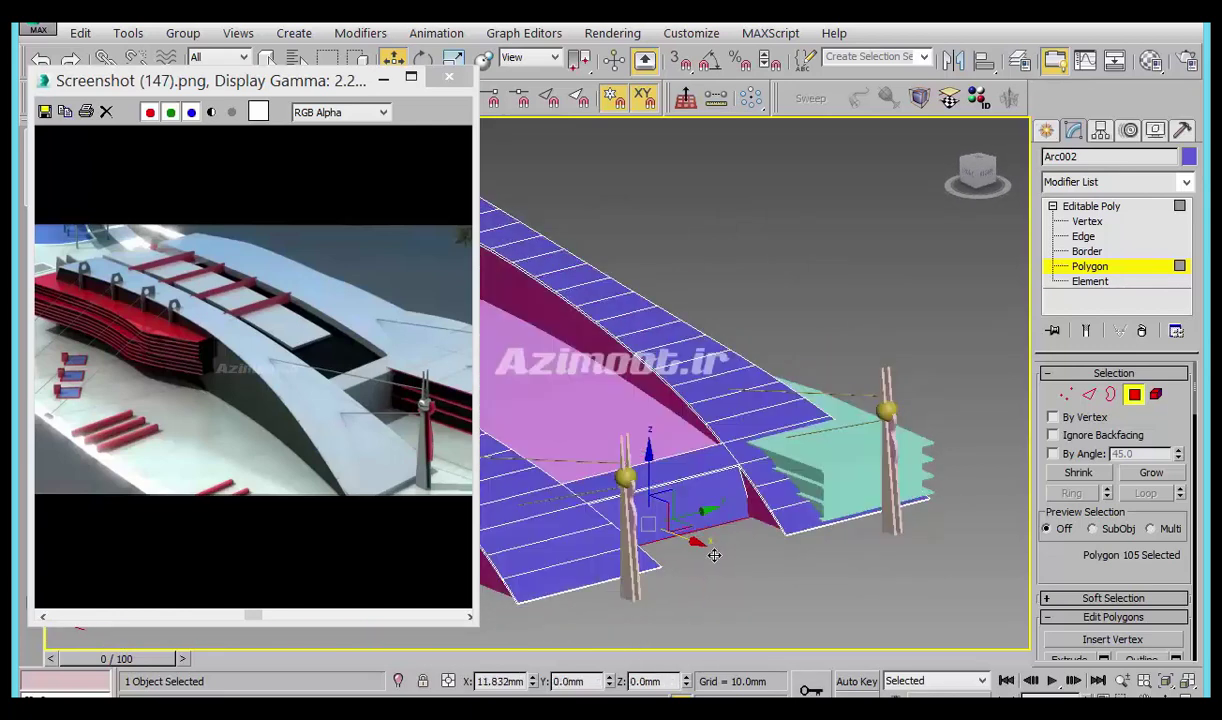
scroll(733, 521, up, 2)
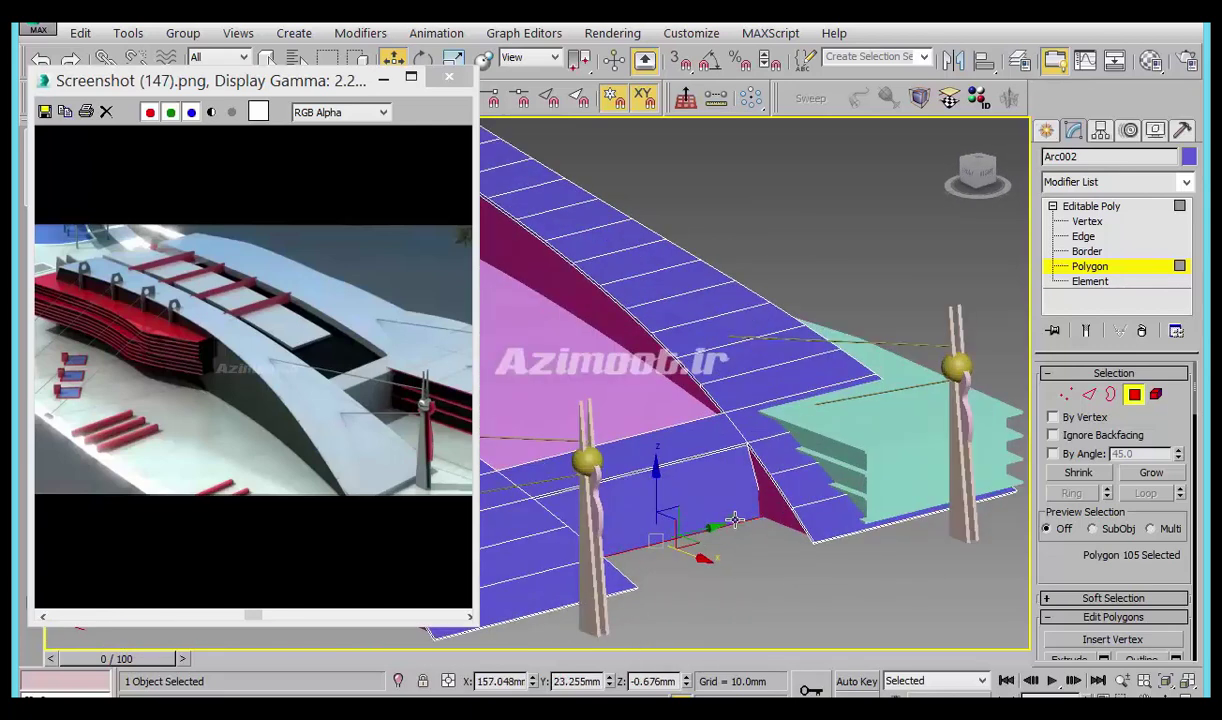
key(t)
scroll(731, 521, up, 2)
scroll(783, 494, up, 2)
scroll(718, 432, up, 1)
drag(718, 432, 671, 408)
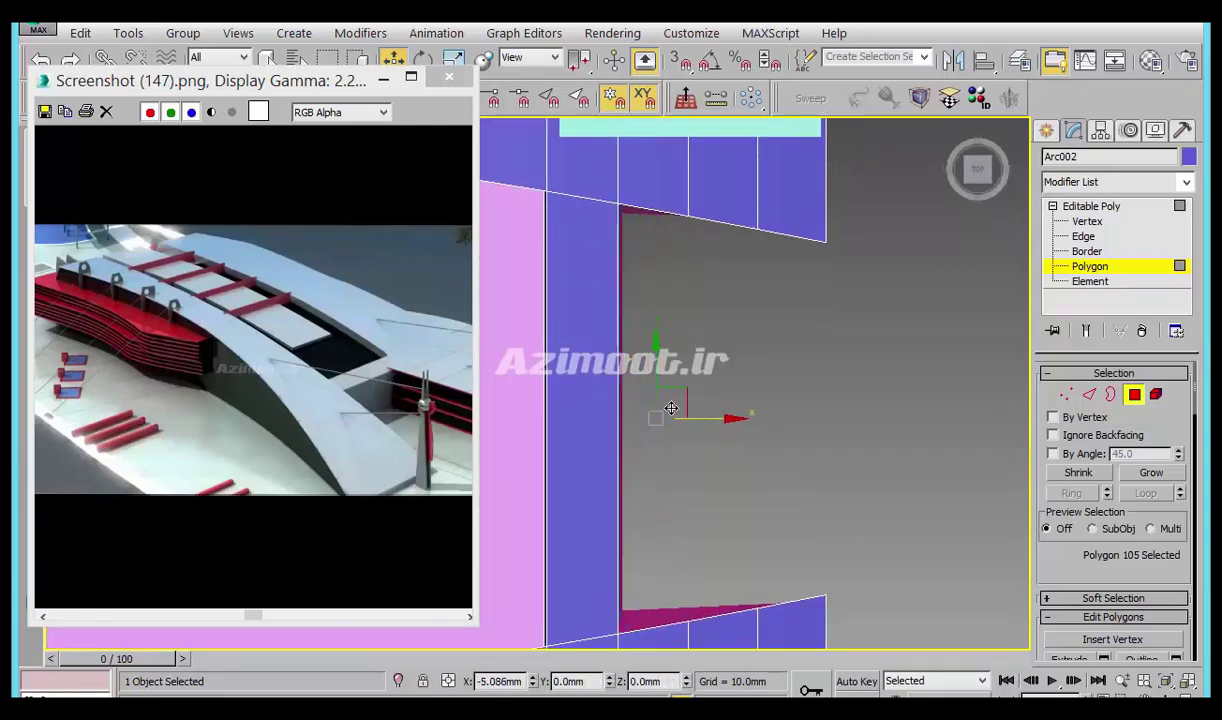
scroll(707, 434, down, 2)
mouse_move(707, 434)
alt+middle_down()
mouse_move(740, 540)
mouse_move(664, 423)
mouse_move(773, 462)
mouse_move(890, 389)
alt+middle_up()
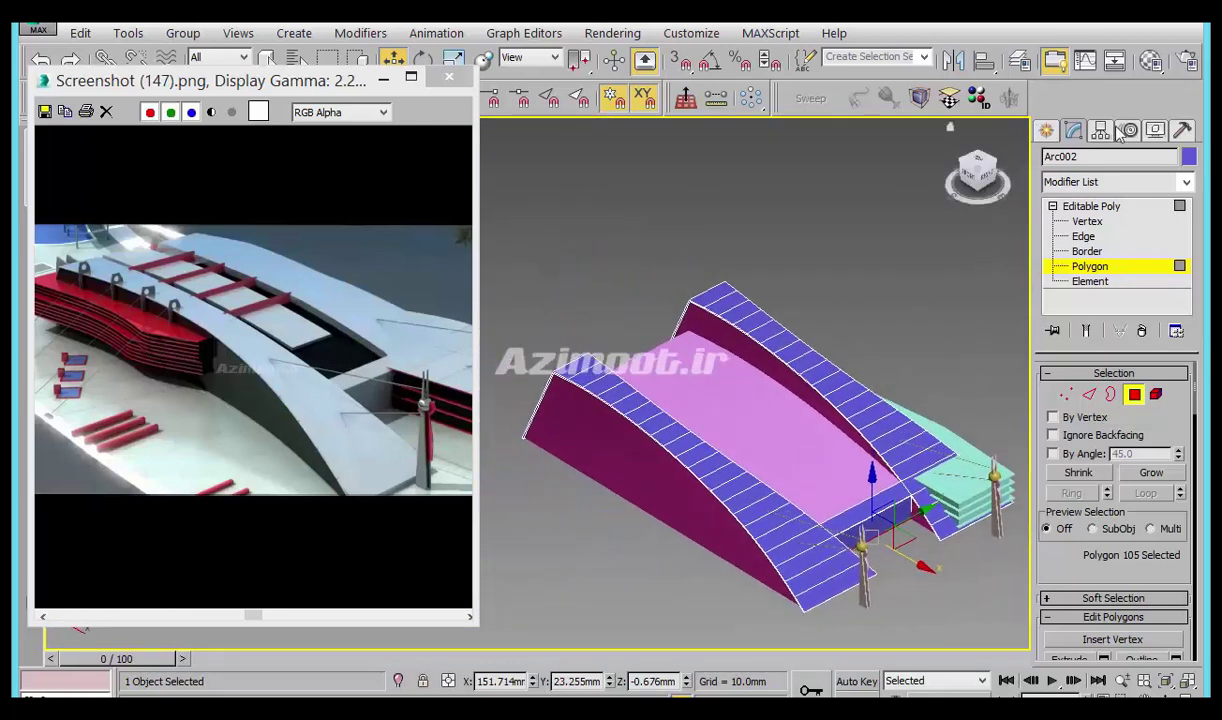
Select the pink Arc003 roof and pick its first cross strip at Polygon level.
click(1045, 134)
click(772, 425)
scroll(767, 438, up, 5)
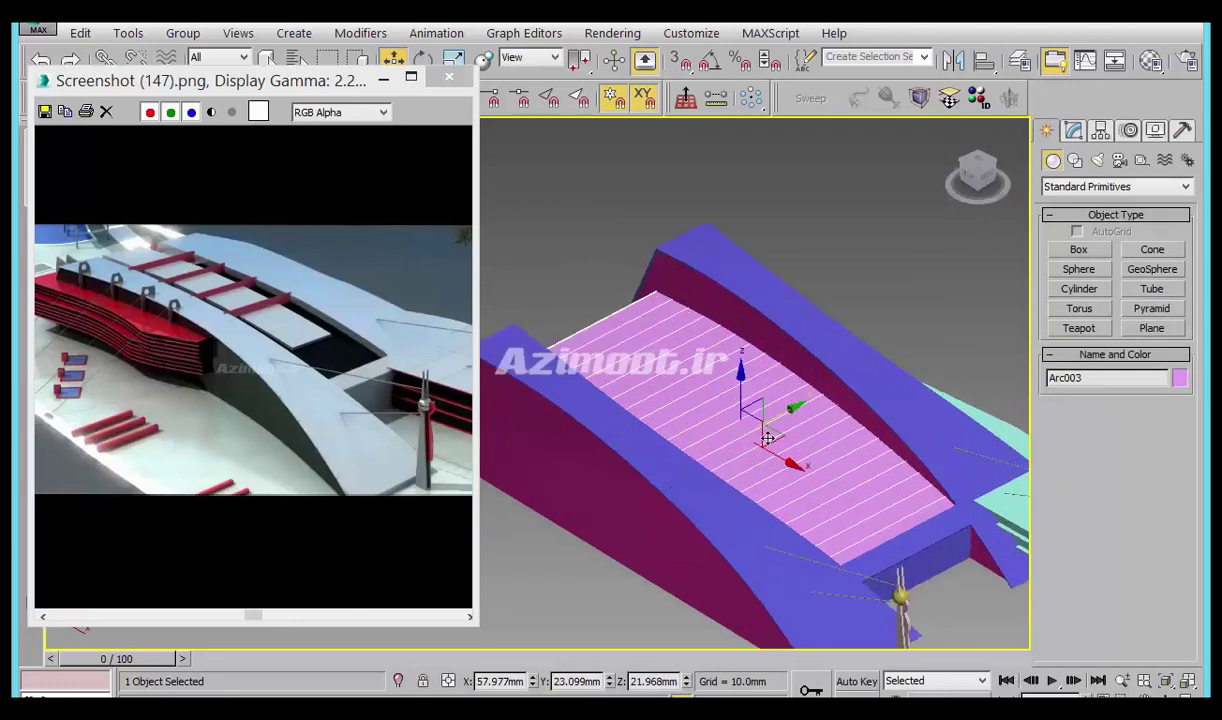
click(1072, 133)
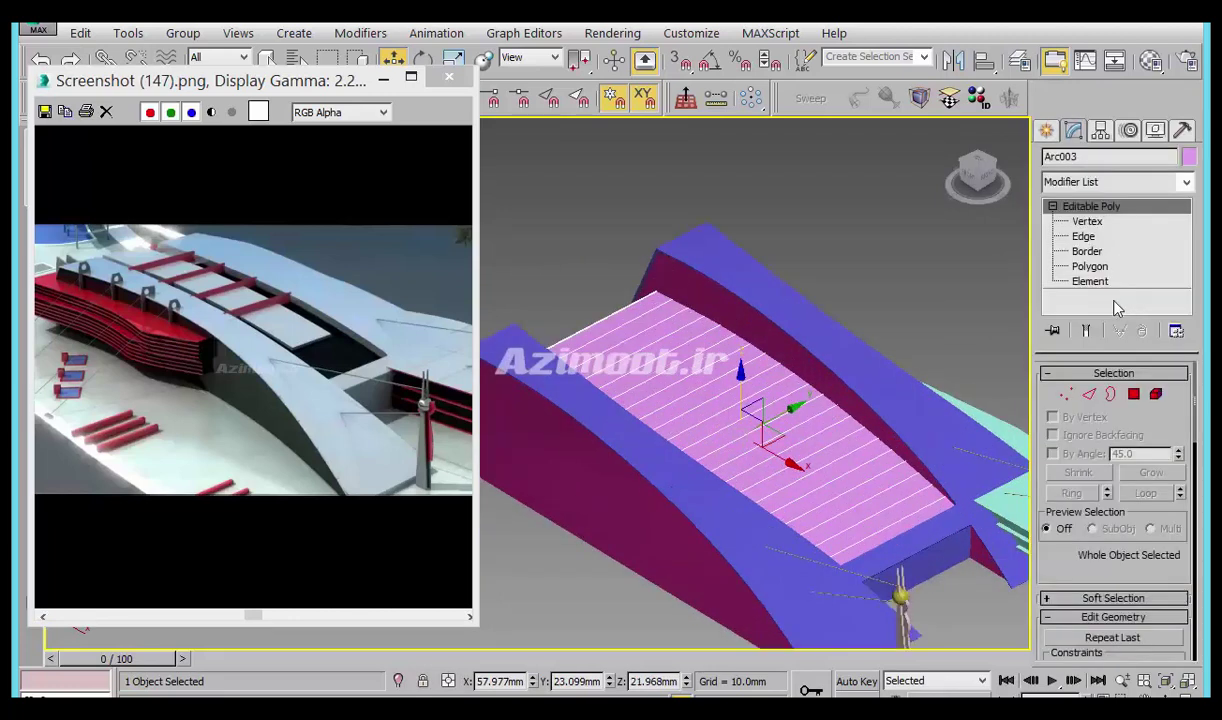
click(1089, 267)
click(832, 477)
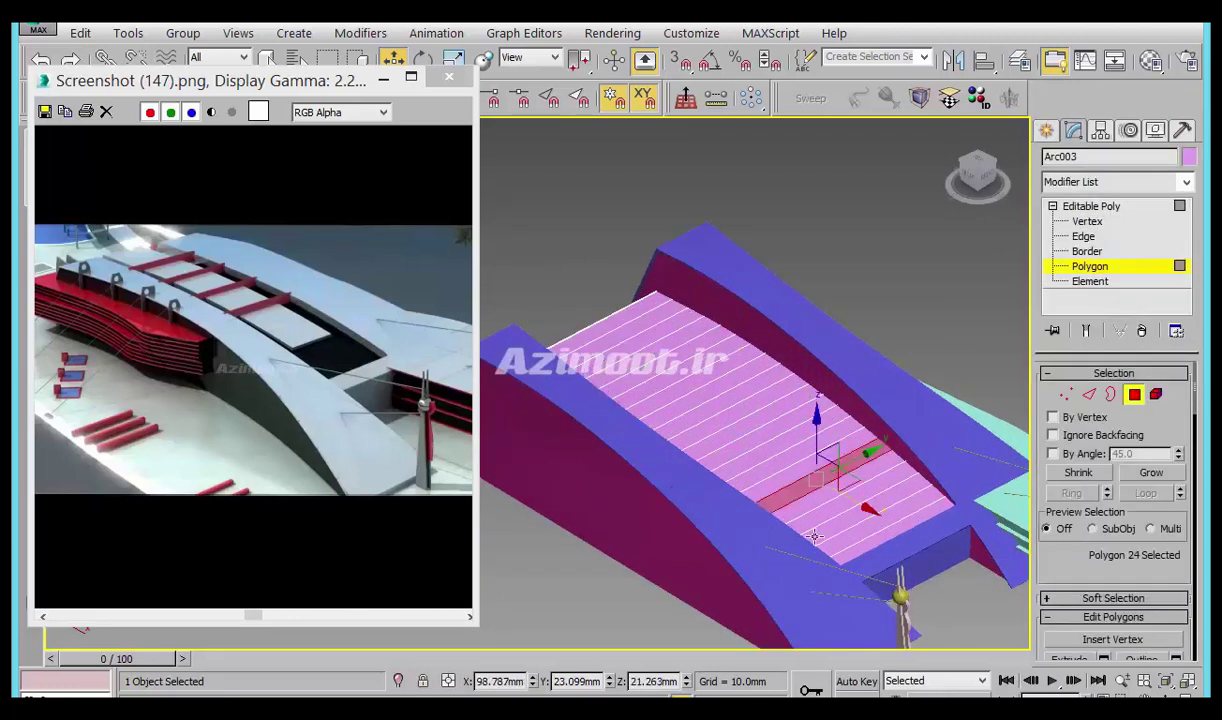
middle_drag(740, 496, 819, 525)
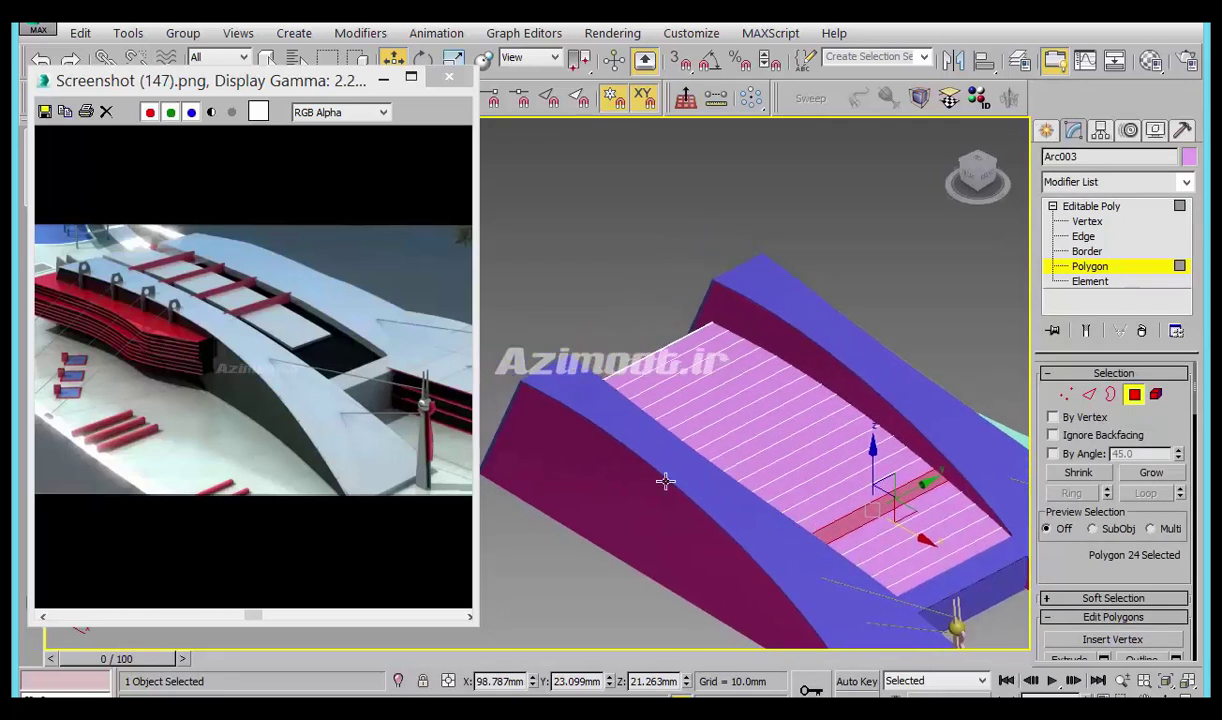
Add successive roof strips until 17 polygons are selected, then switch to Screenshot (149).
ctrl+click(902, 537)
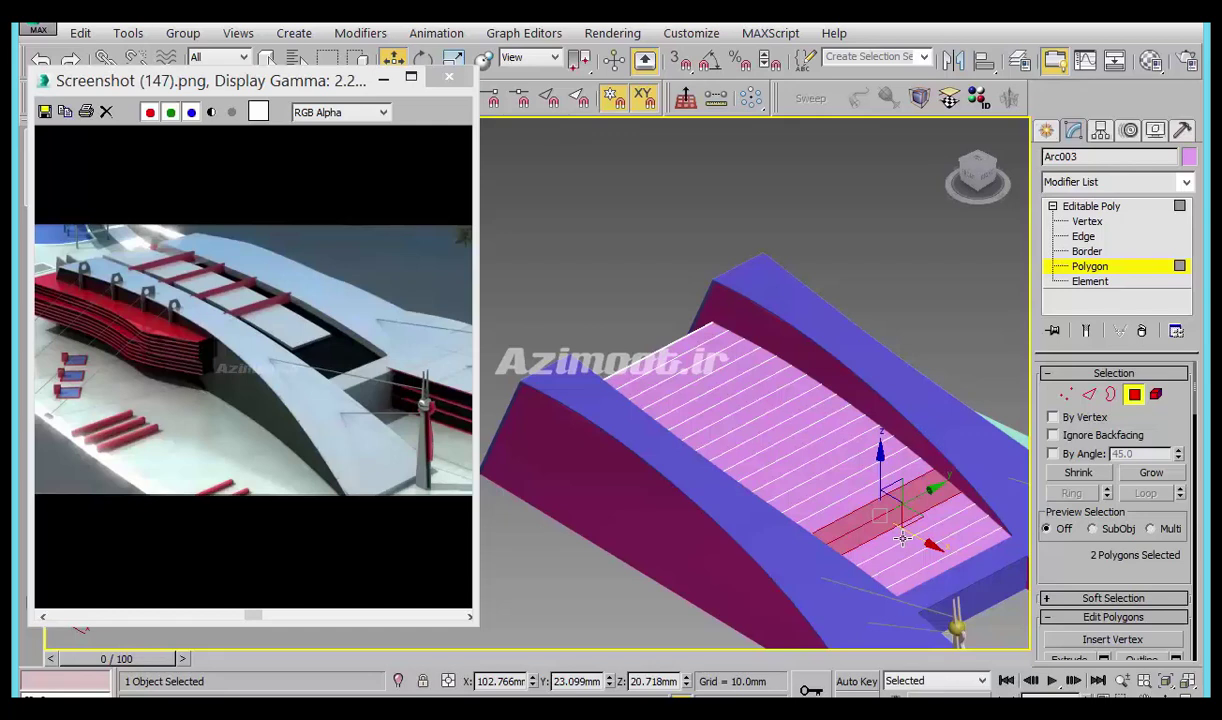
ctrl+click(827, 474)
ctrl+click(818, 465)
ctrl+click(808, 461)
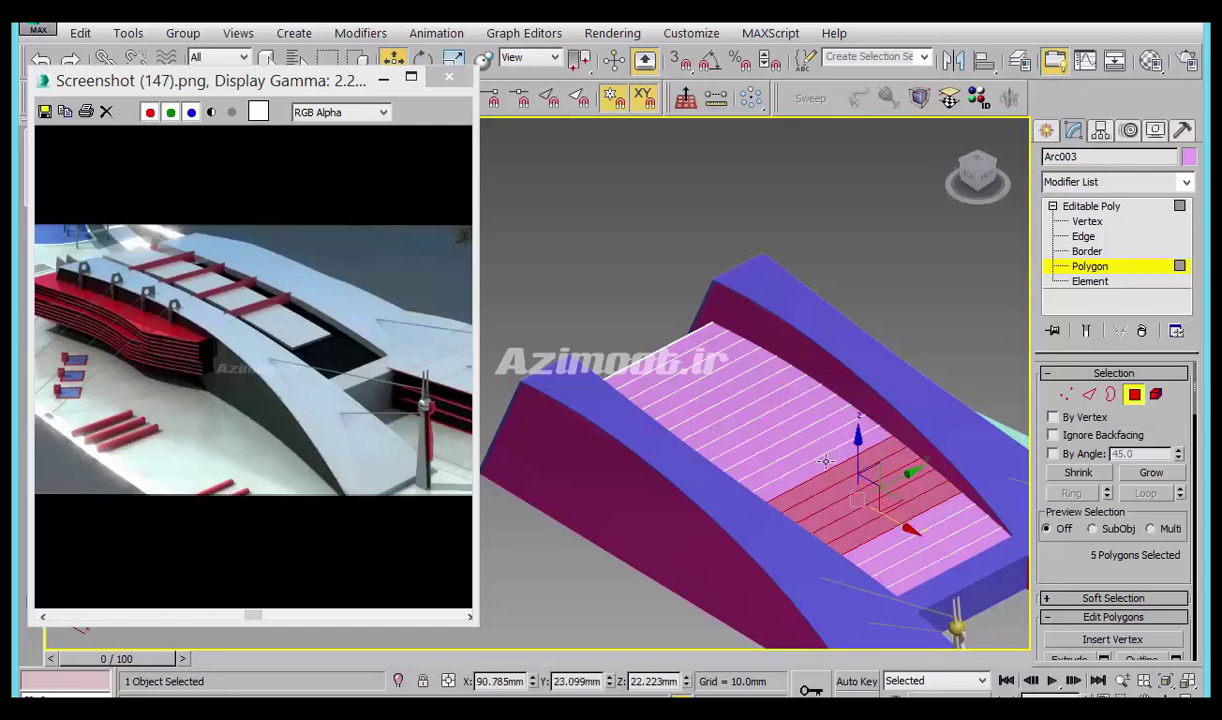
ctrl+click(809, 448)
ctrl+click(805, 441)
ctrl+click(797, 432)
ctrl+click(791, 424)
ctrl+click(775, 408)
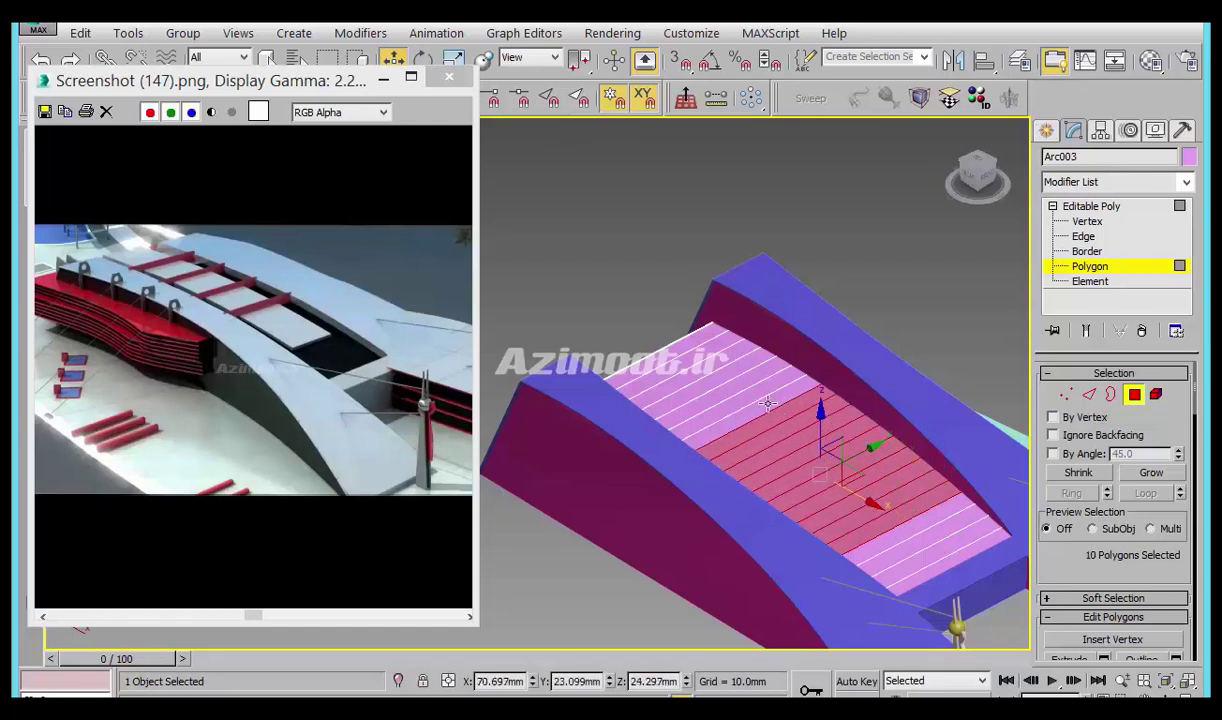
ctrl+click(756, 387)
ctrl+click(750, 381)
ctrl+click(738, 370)
ctrl+click(729, 362)
ctrl+click(717, 351)
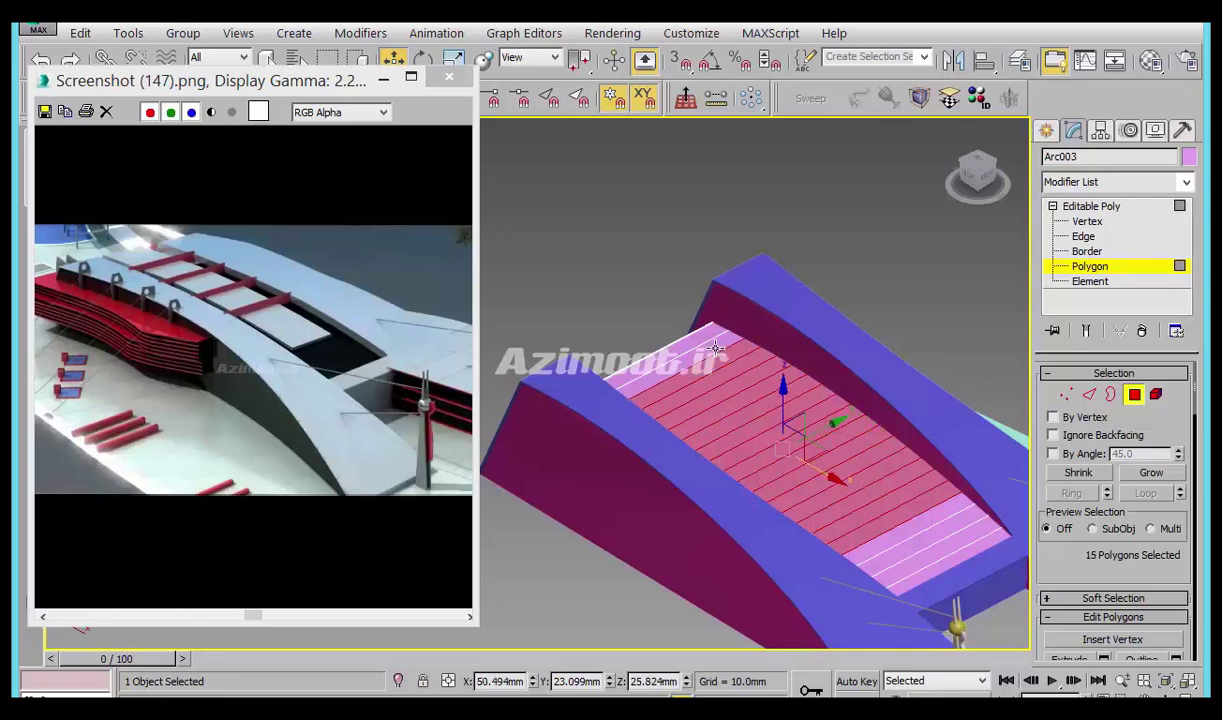
ctrl+click(705, 340)
ctrl+click(698, 333)
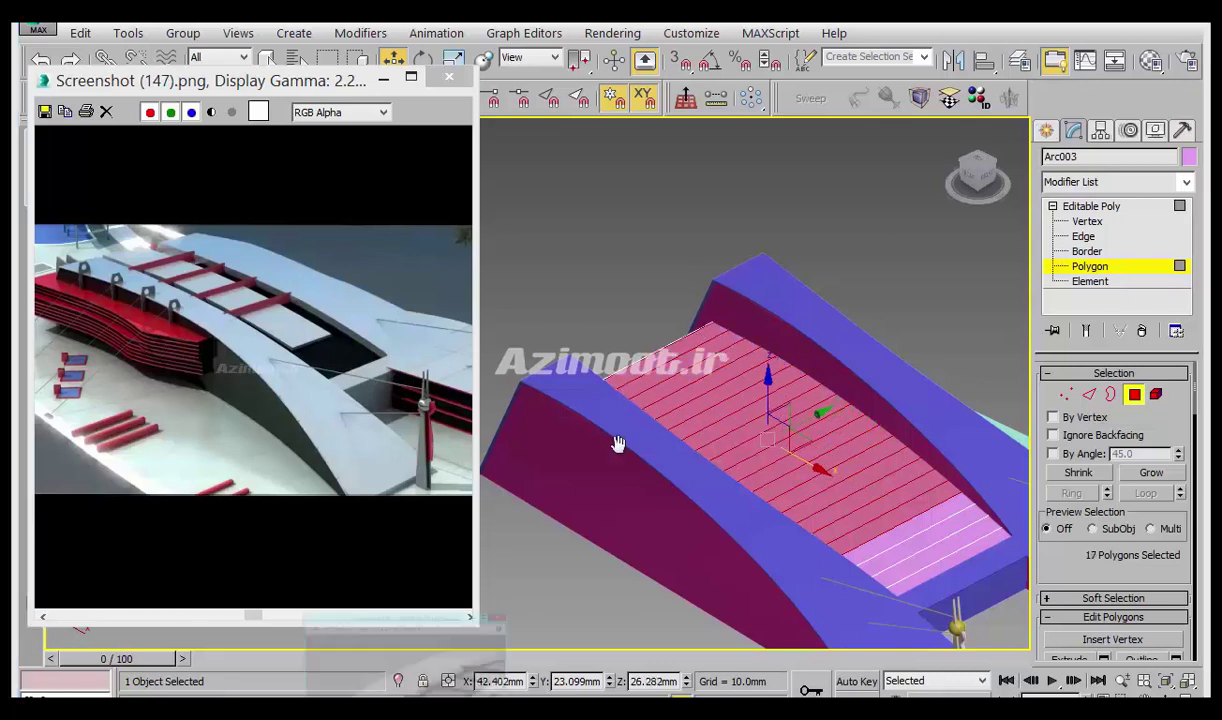
key(alt+Tab)
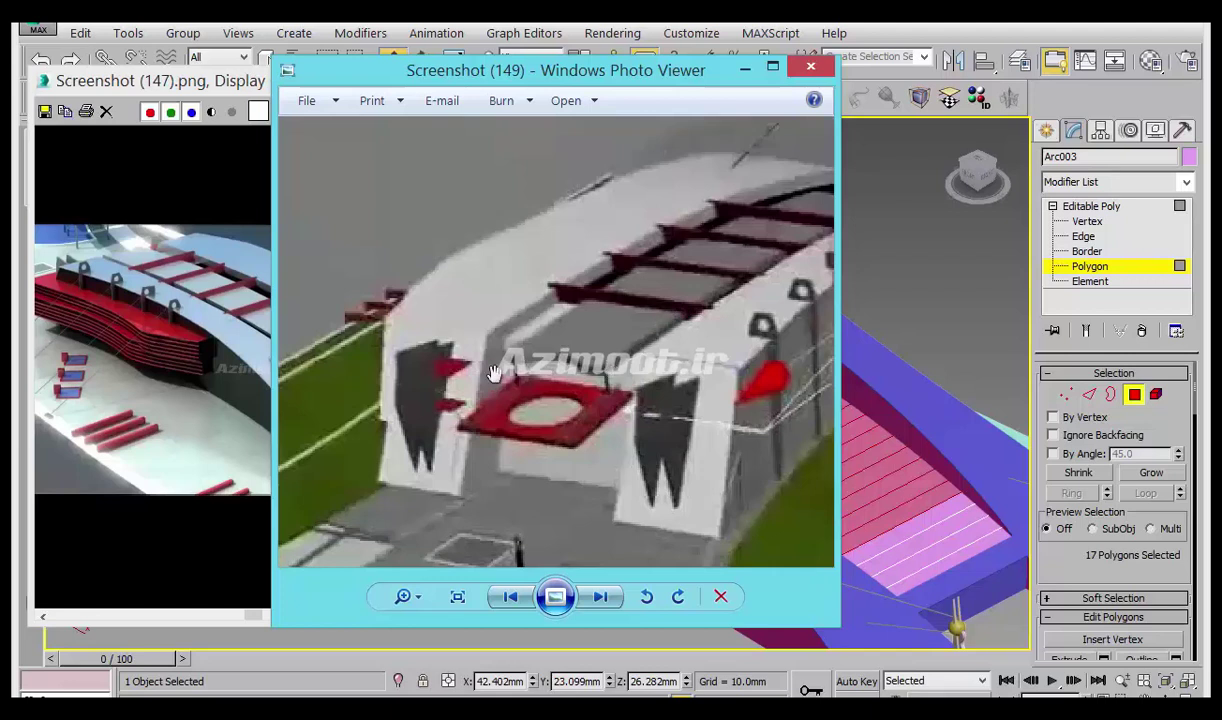
Minimize the Screenshot (149) viewer and return to the 3ds Max Create panel.
click(745, 70)
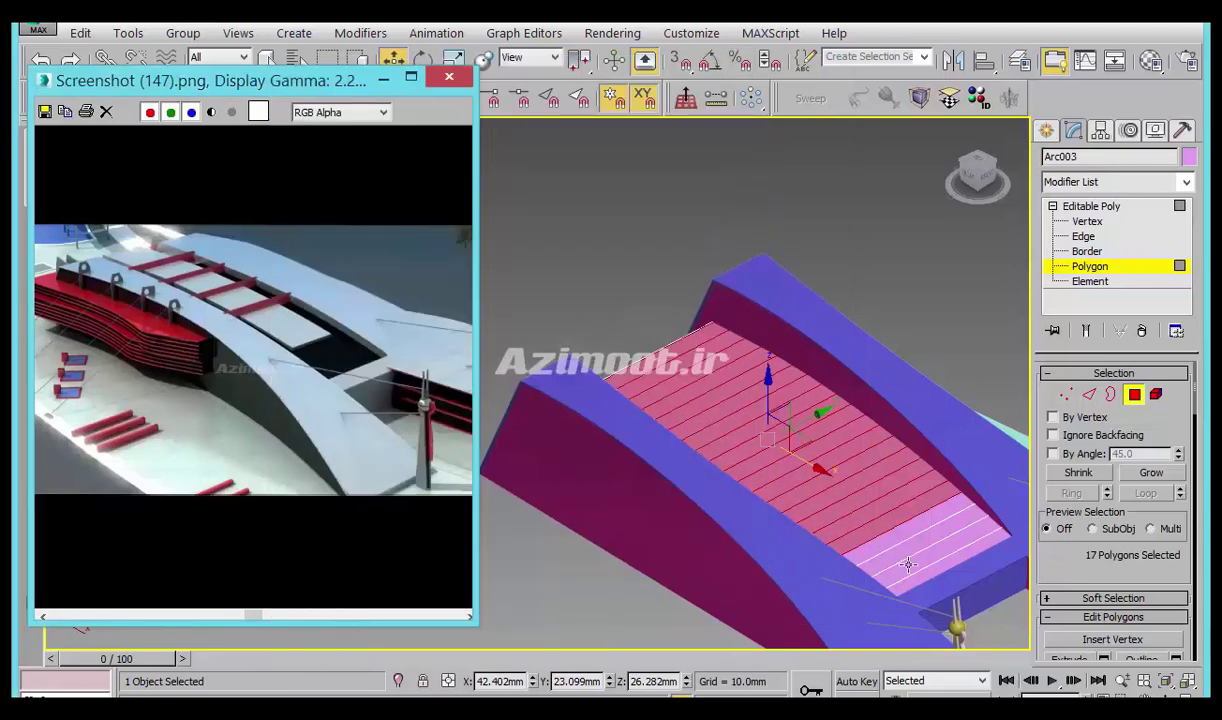
click(1047, 133)
Isolate the roof and loop-select the edges running along its curve.
key(alt+q)
mouse_move(787, 569)
alt+middle_down()
mouse_move(723, 485)
mouse_move(927, 589)
mouse_move(818, 530)
mouse_move(865, 567)
mouse_move(808, 555)
alt+middle_up()
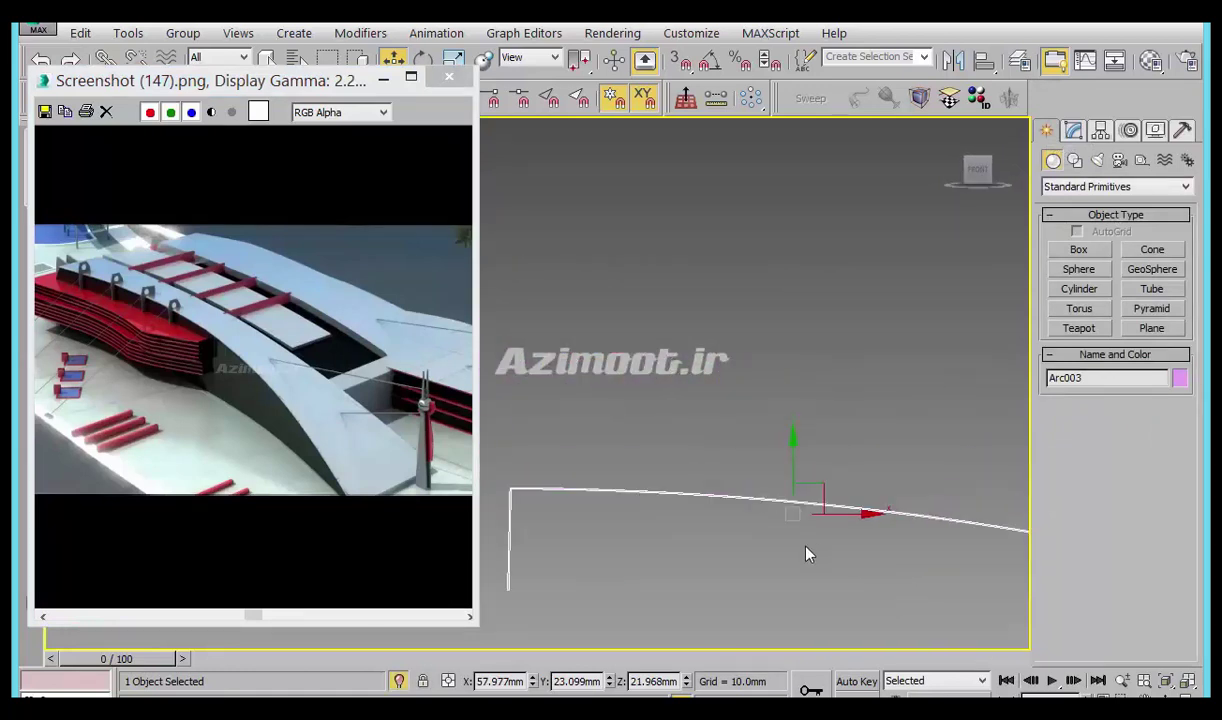
click(1074, 131)
click(1084, 236)
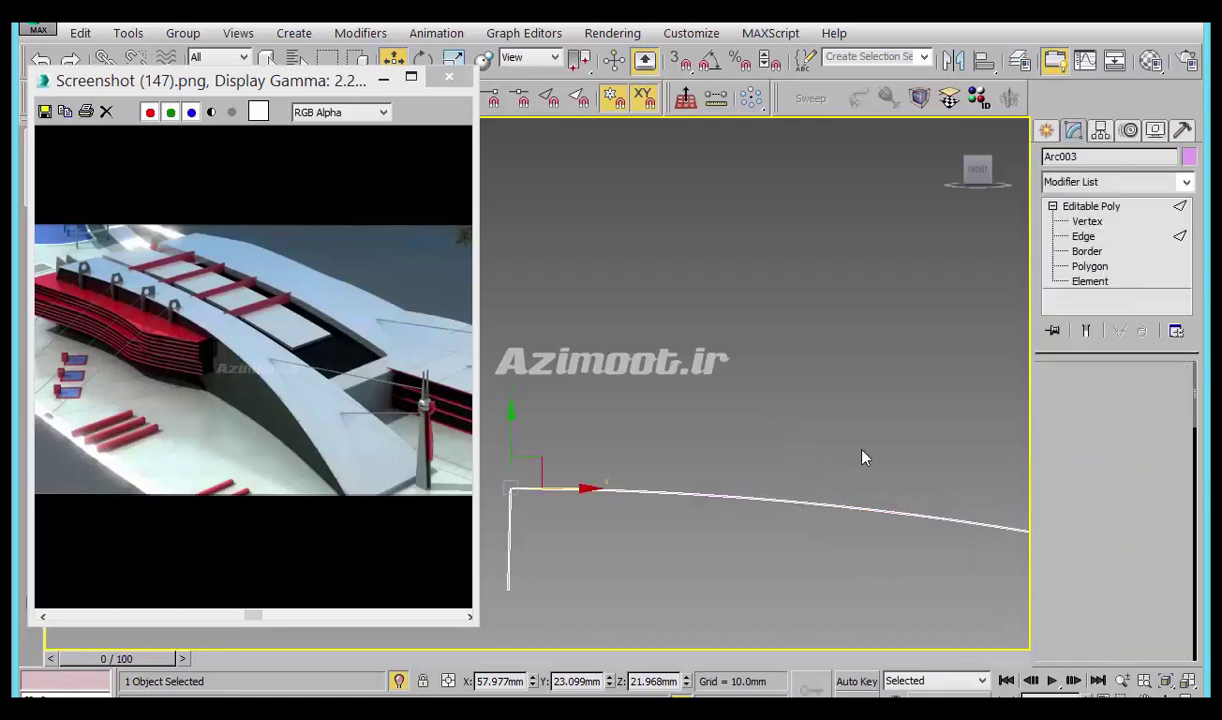
click(827, 507)
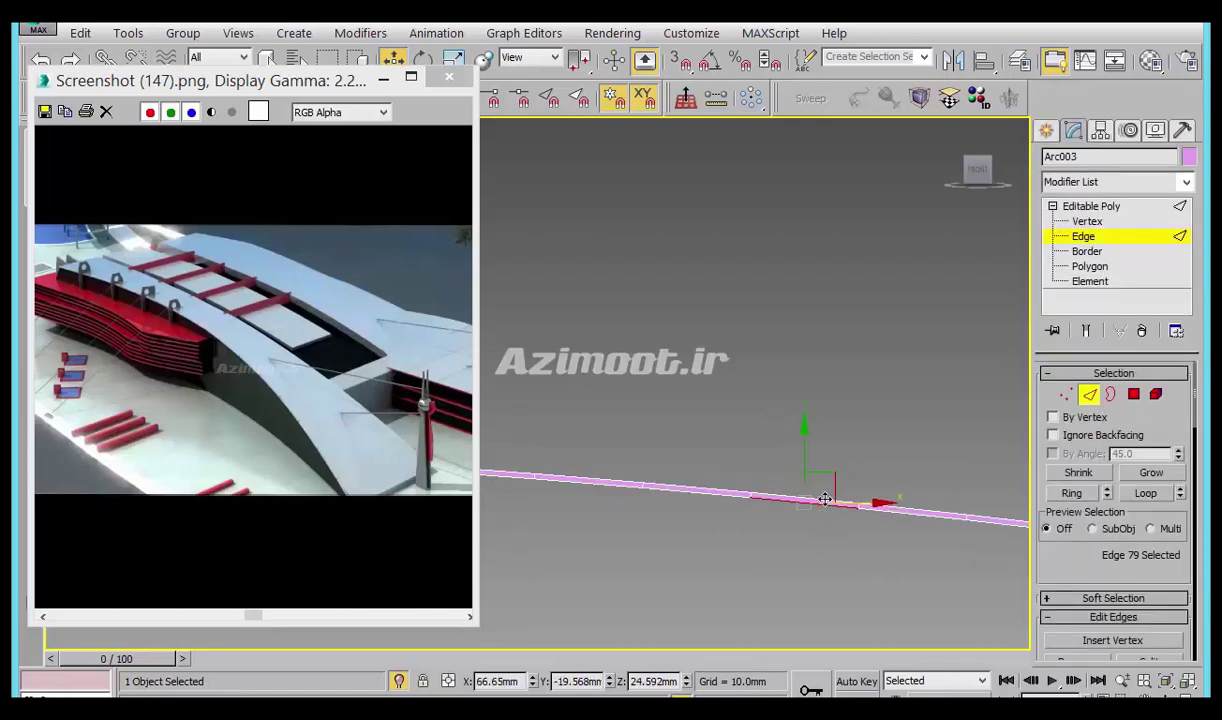
click(824, 499)
click(1140, 493)
mouse_move(889, 565)
alt+middle_down()
mouse_move(755, 458)
mouse_move(884, 529)
mouse_move(800, 490)
alt+middle_up()
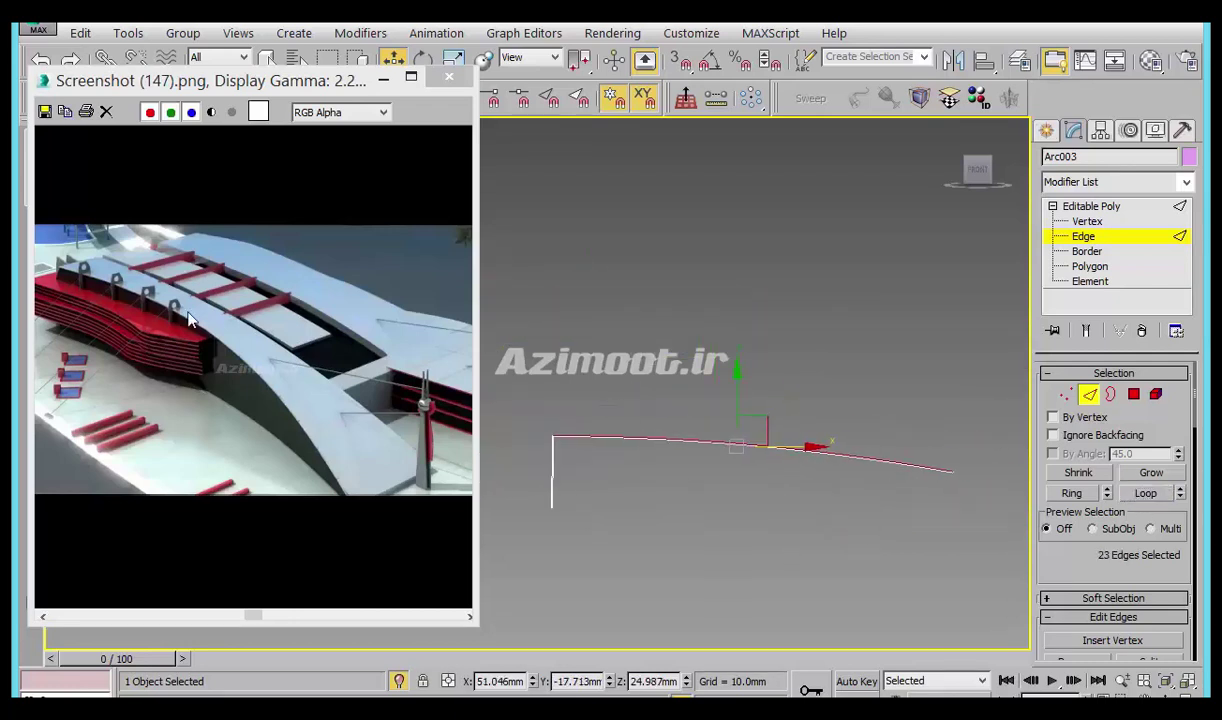
scroll(1069, 545, down, 5)
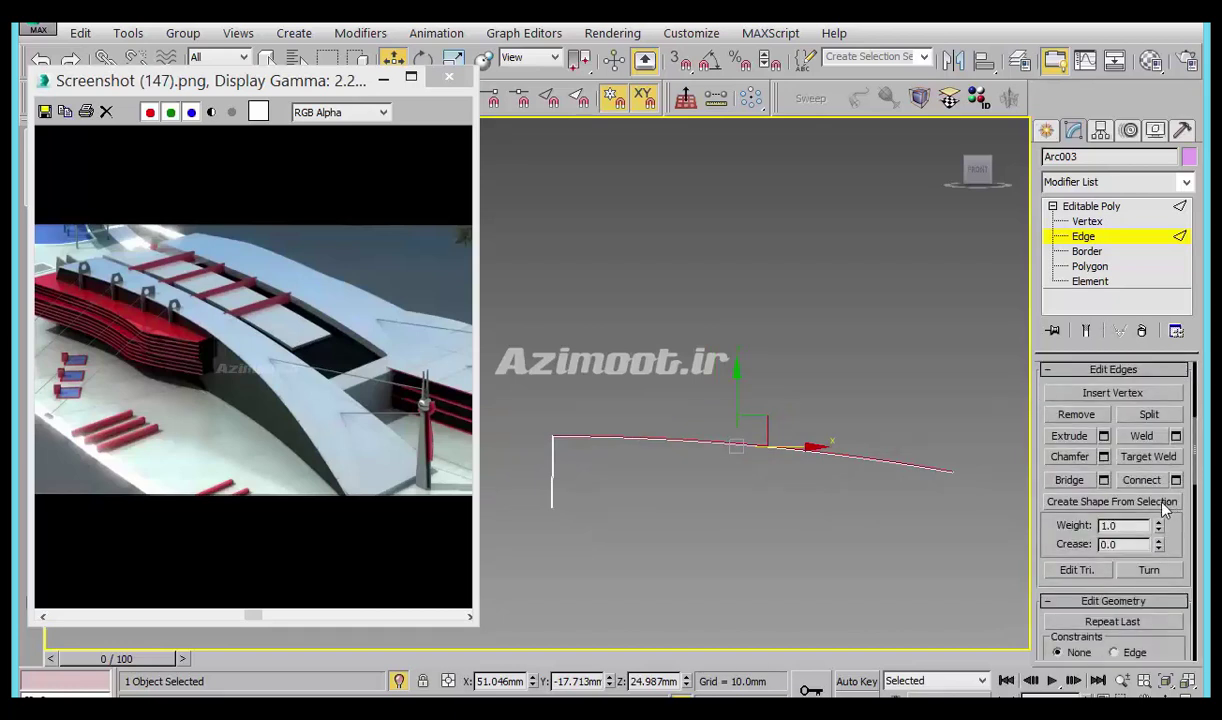
Create the linear spline Shape001 from the selected edge loop.
click(1166, 503)
click(643, 366)
click(565, 394)
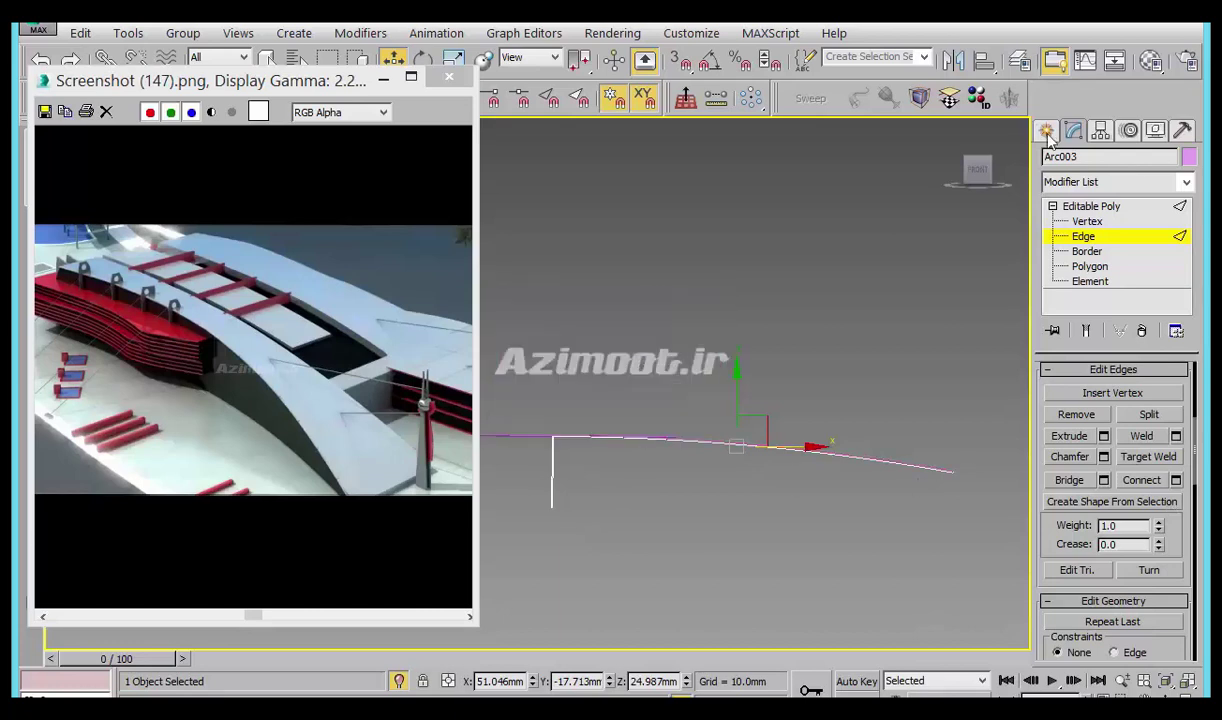
click(608, 476)
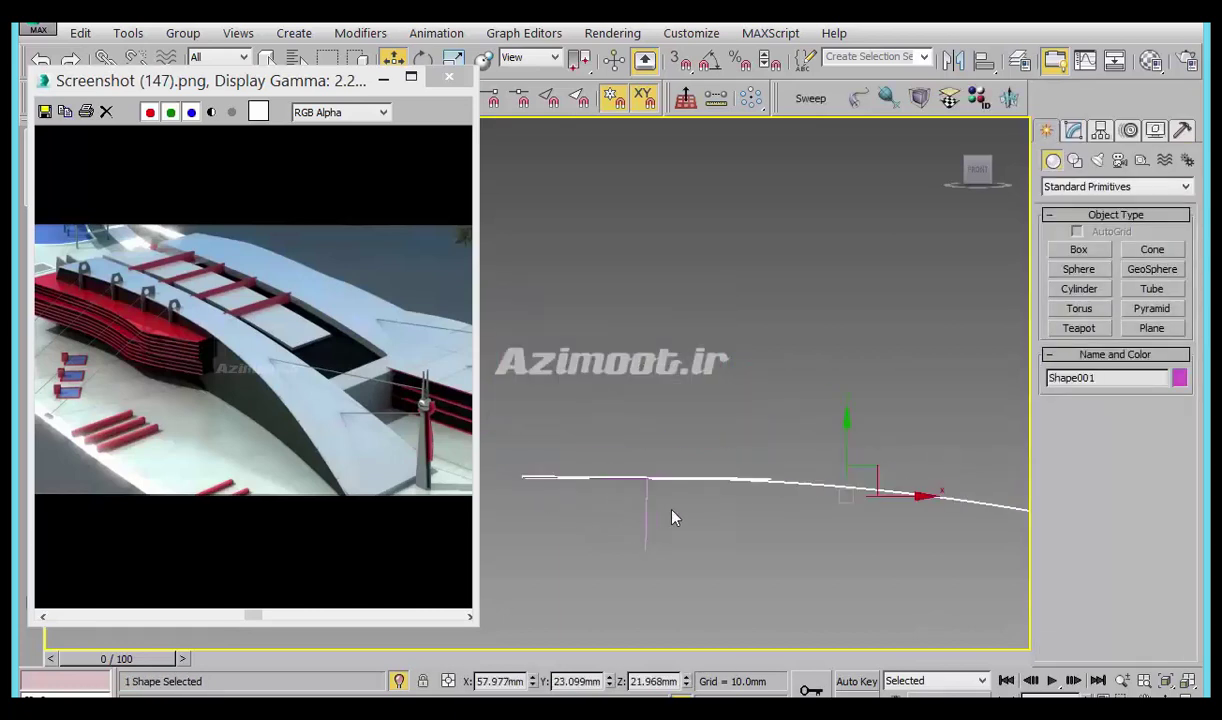
mouse_move(812, 540)
alt+middle_down()
mouse_move(780, 649)
mouse_move(745, 627)
alt+middle_up()
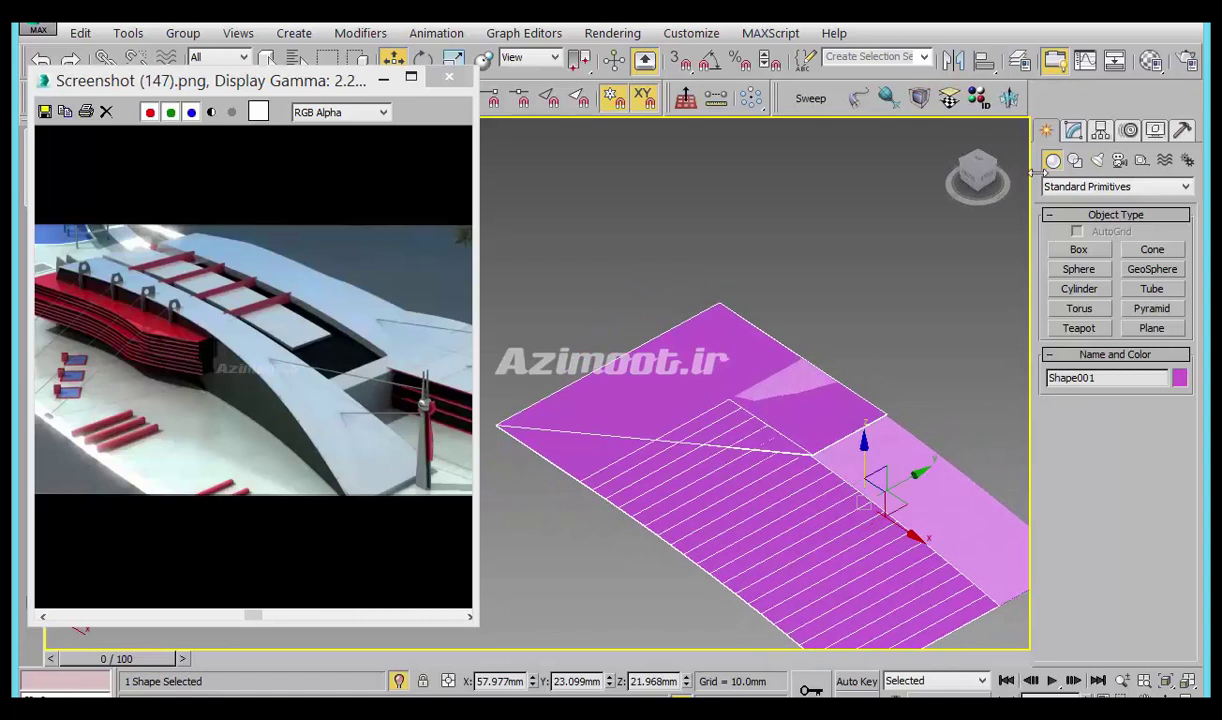
click(1073, 135)
Open Shape001's Rendering settings, move it onto the roof, and delete its upper end vertex.
right_click(1032, 357)
click(1078, 401)
click(1060, 372)
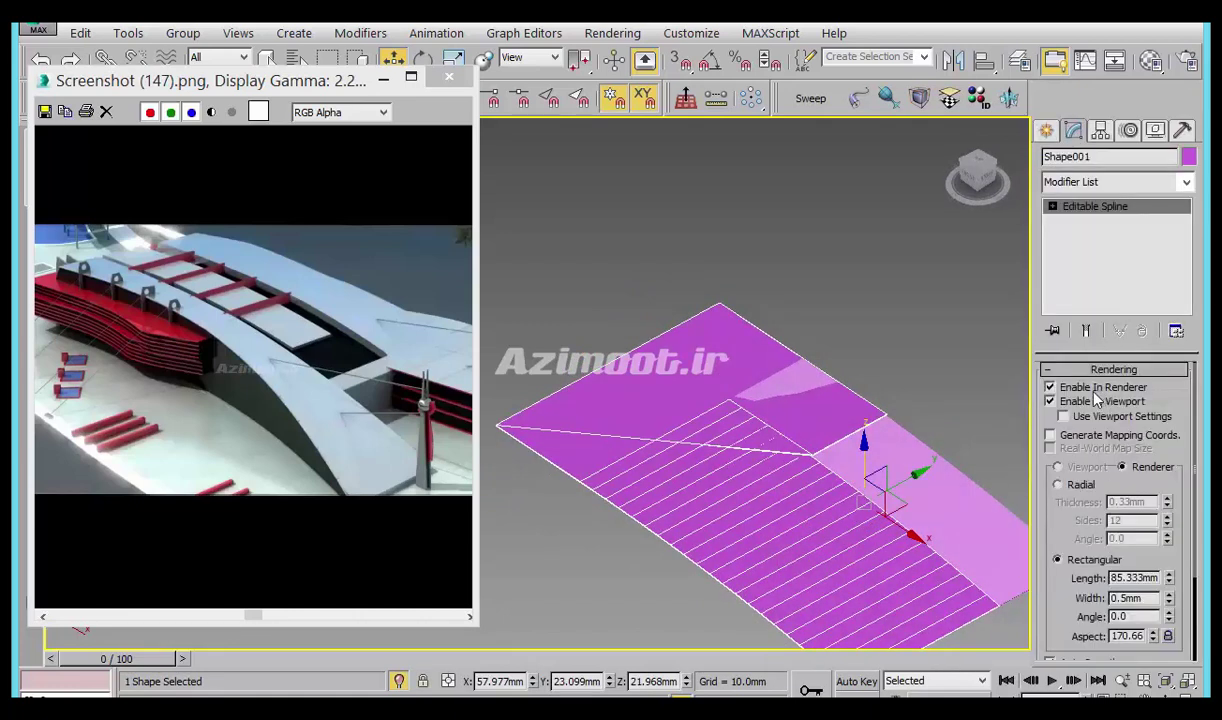
click(1079, 401)
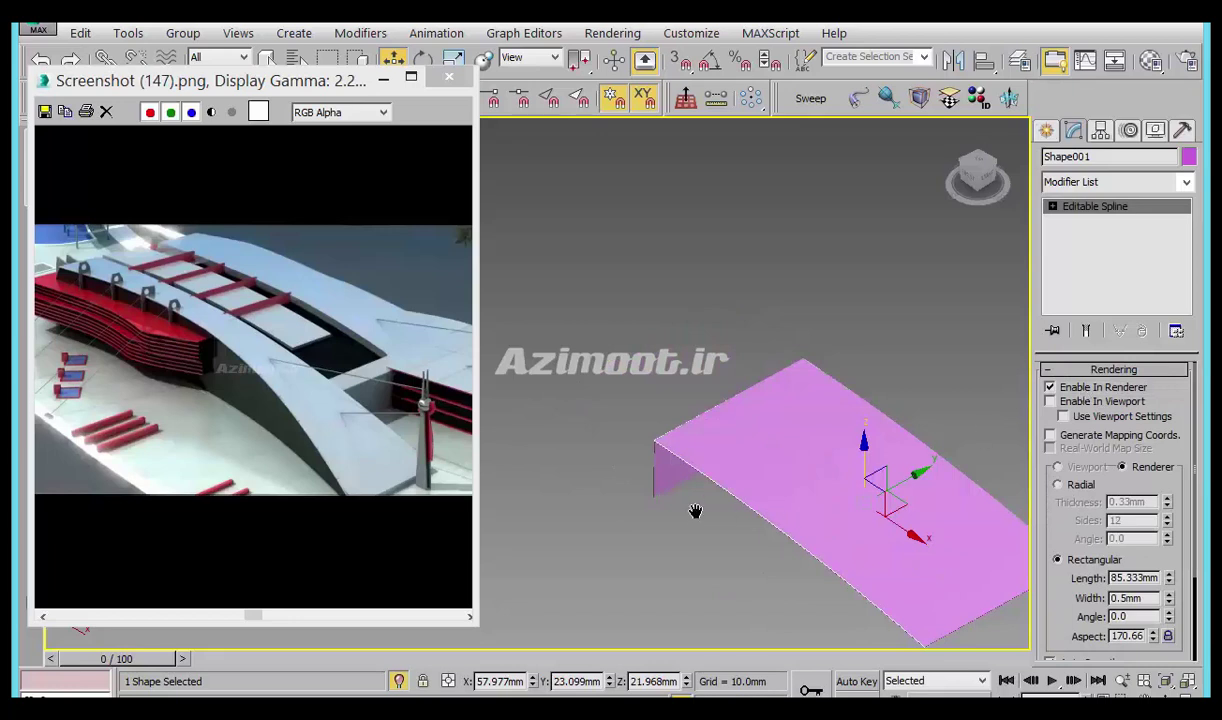
middle_drag(695, 511, 607, 511)
drag(826, 472, 934, 420)
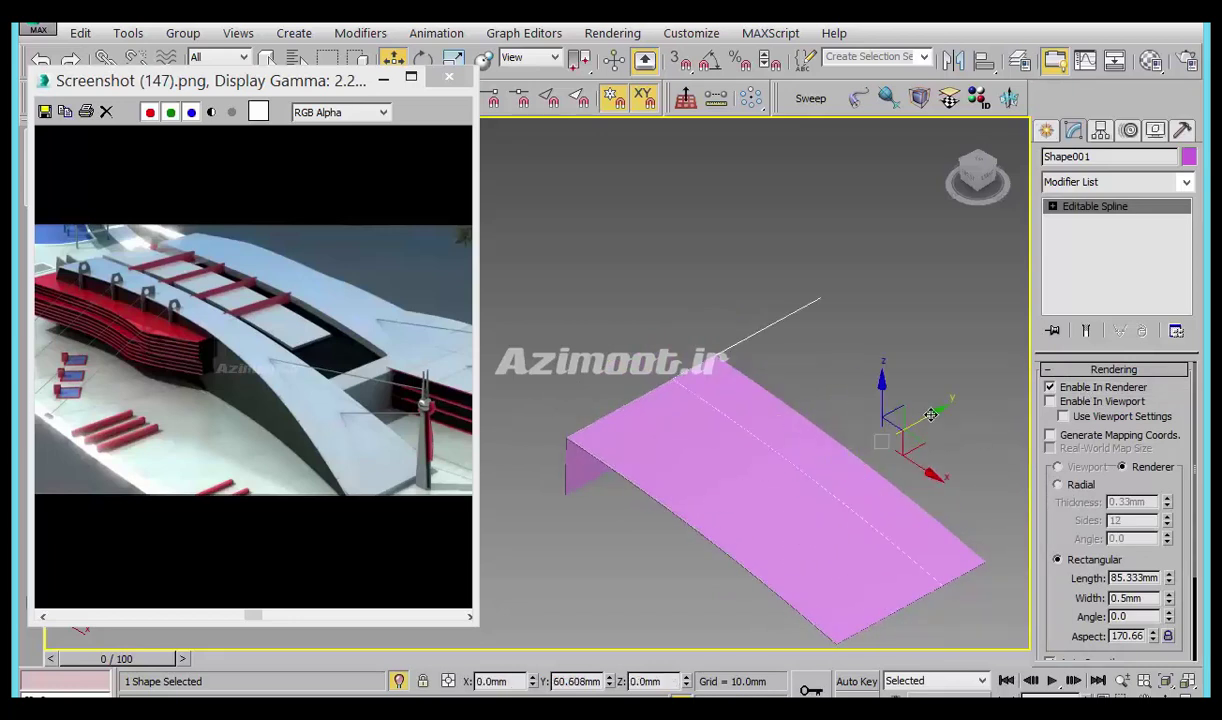
click(1052, 206)
click(1088, 221)
drag(855, 268, 778, 320)
key(Delete)
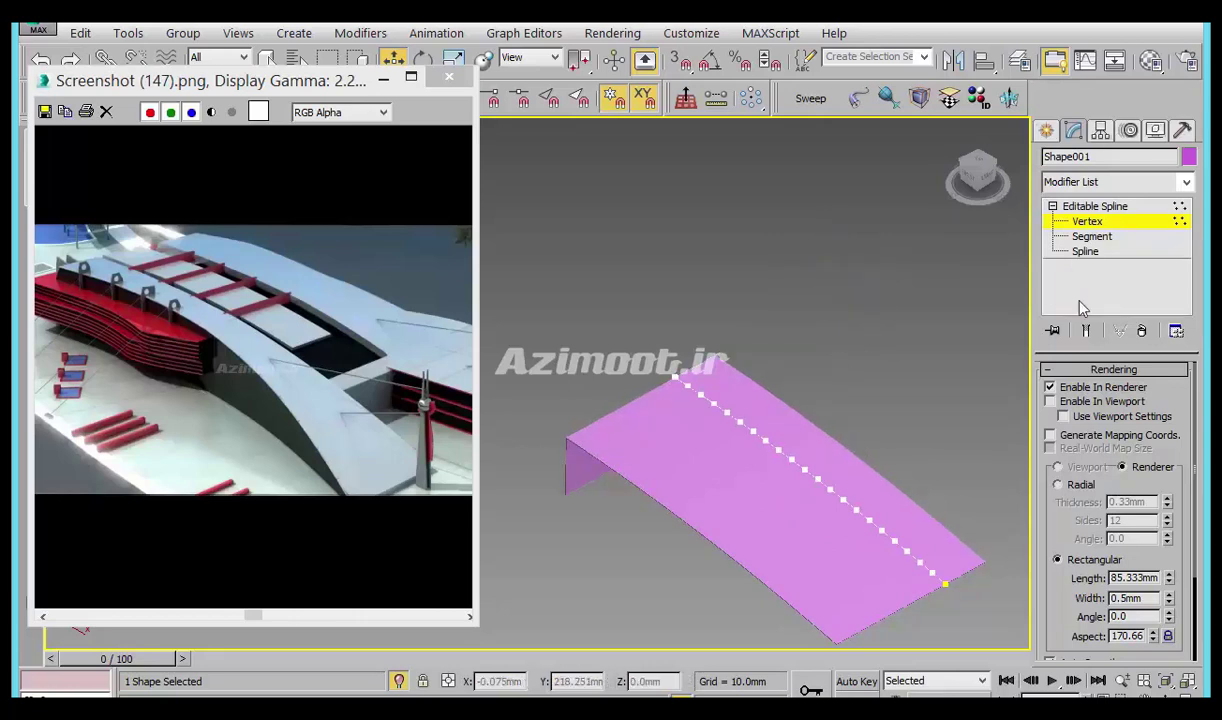
Render Shape001 in viewport as 37.547mm × 1.25mm rectangular fins and delete its lower end vertex.
click(1050, 401)
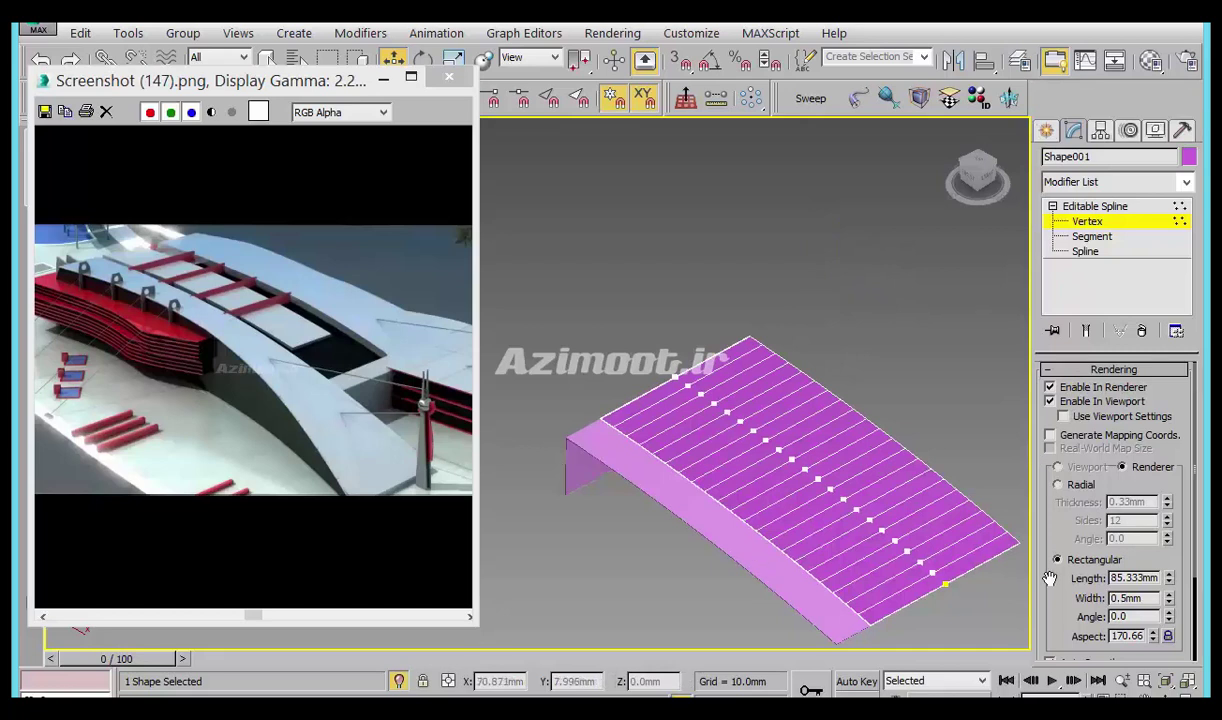
alt+middle_drag(727, 580, 1117, 566)
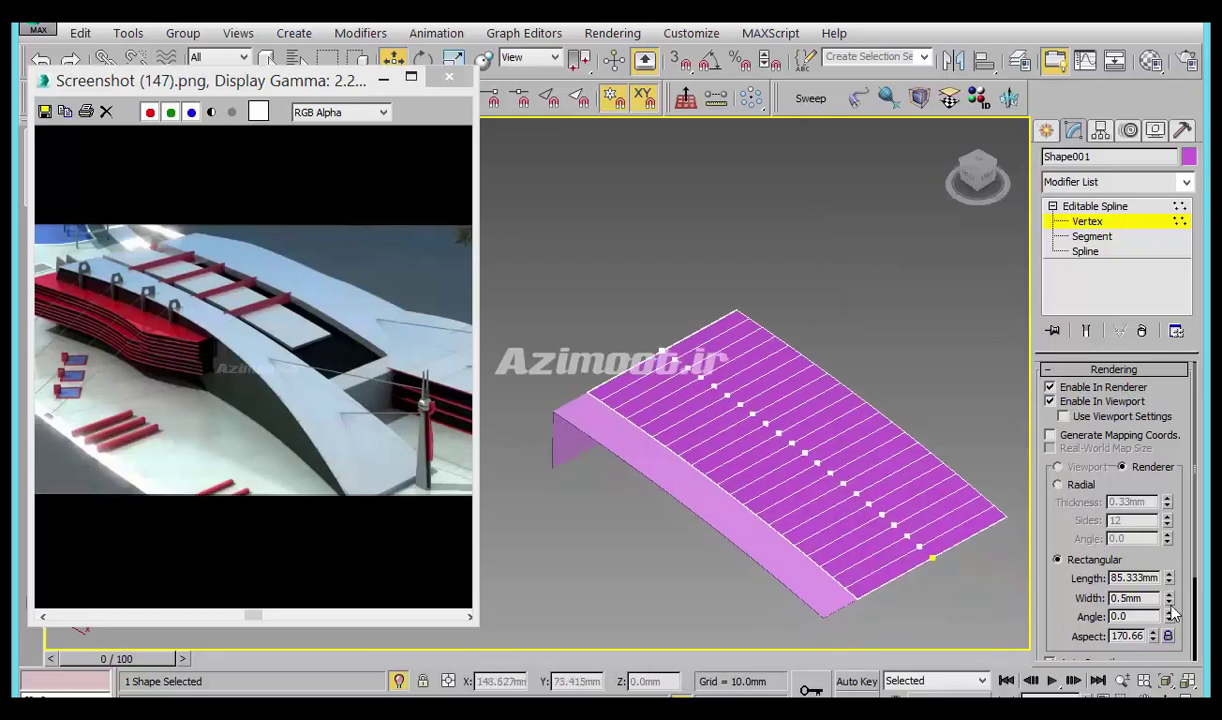
drag(1170, 581, 870, 621)
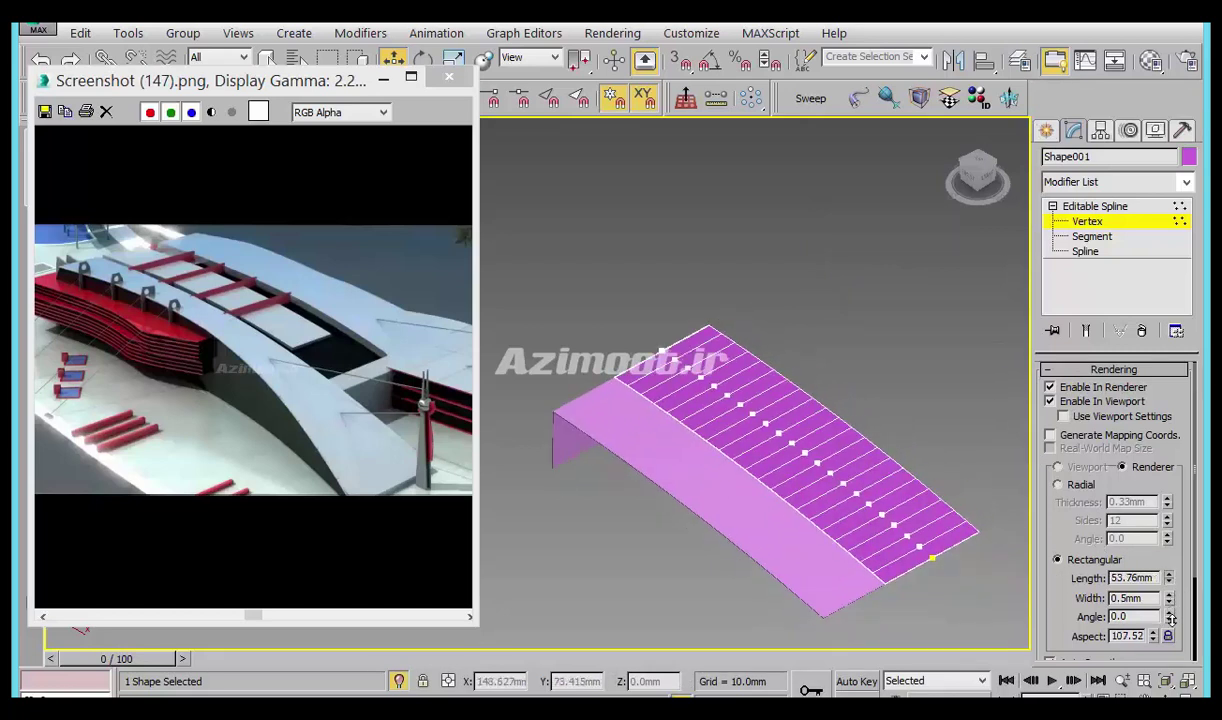
middle_drag(870, 621, 890, 578)
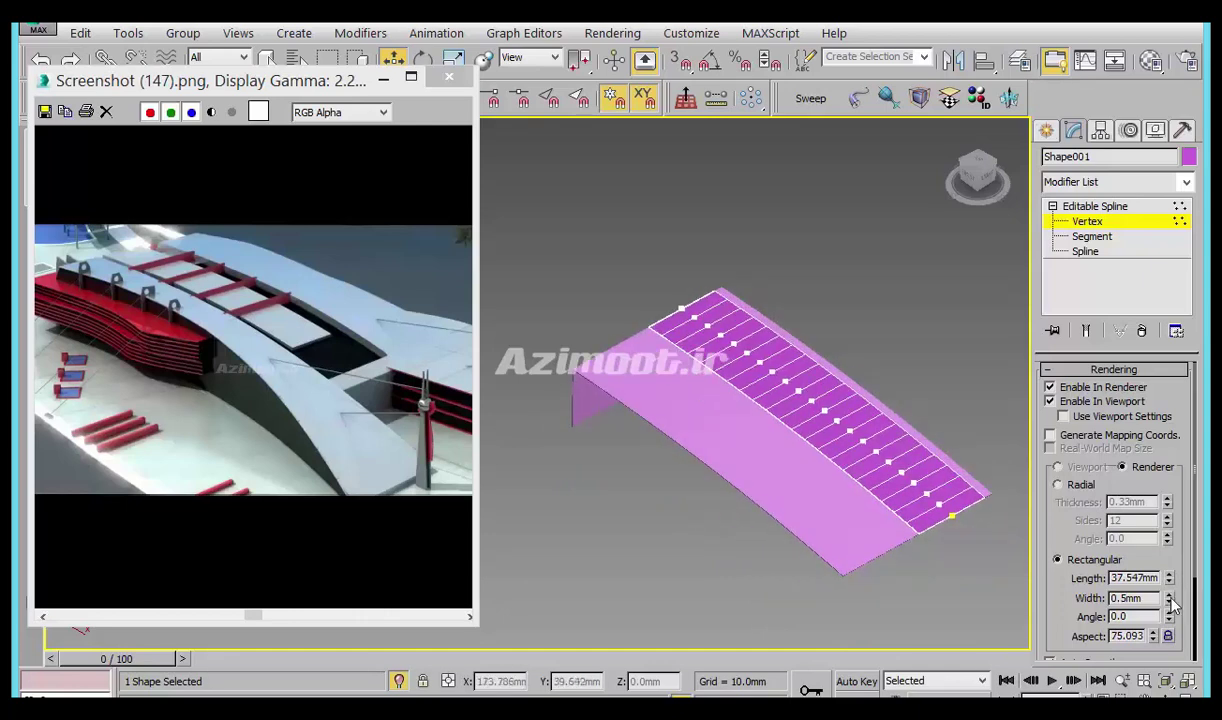
drag(1170, 598, 1115, 530)
middle_drag(740, 484, 778, 532)
middle_drag(810, 491, 769, 485)
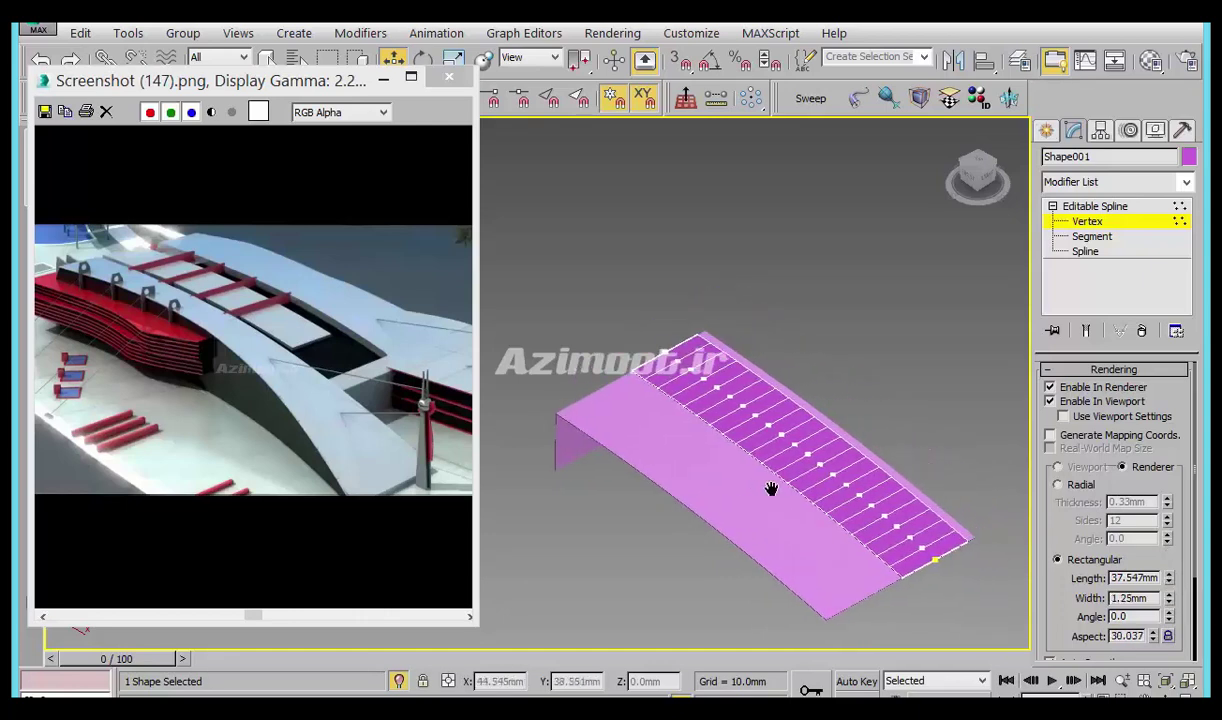
click(940, 560)
middle_drag(903, 579, 875, 553)
click(875, 553)
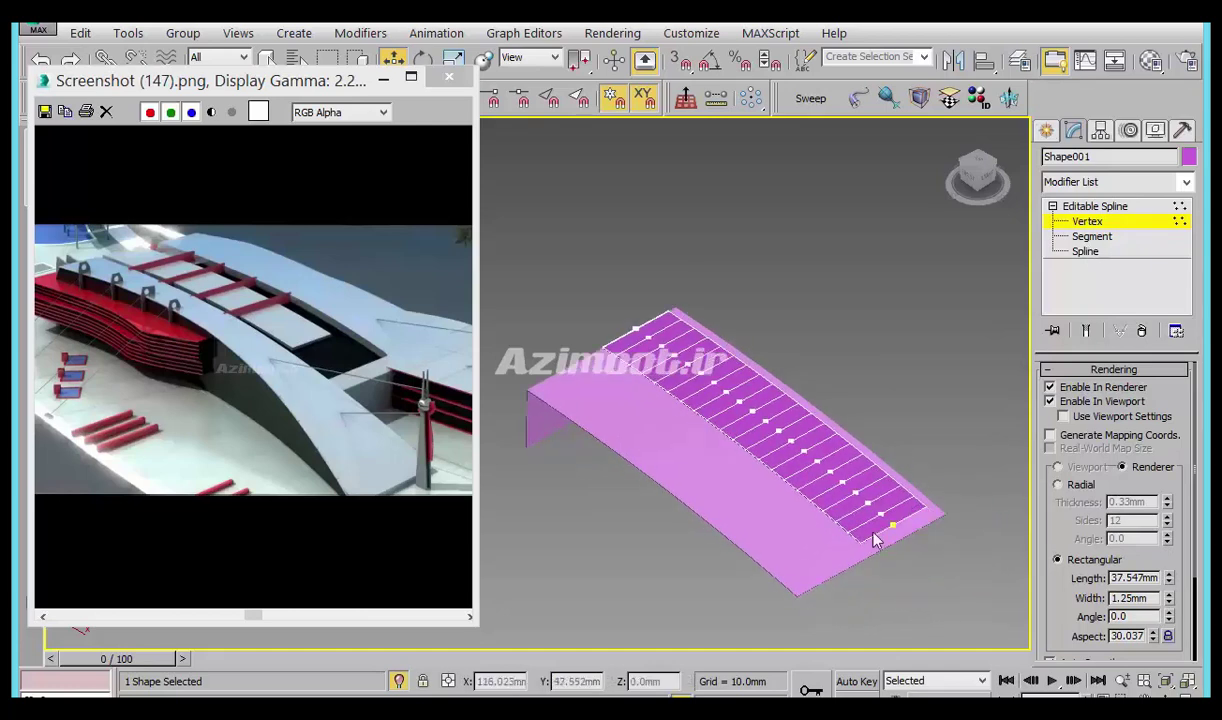
key(Delete)
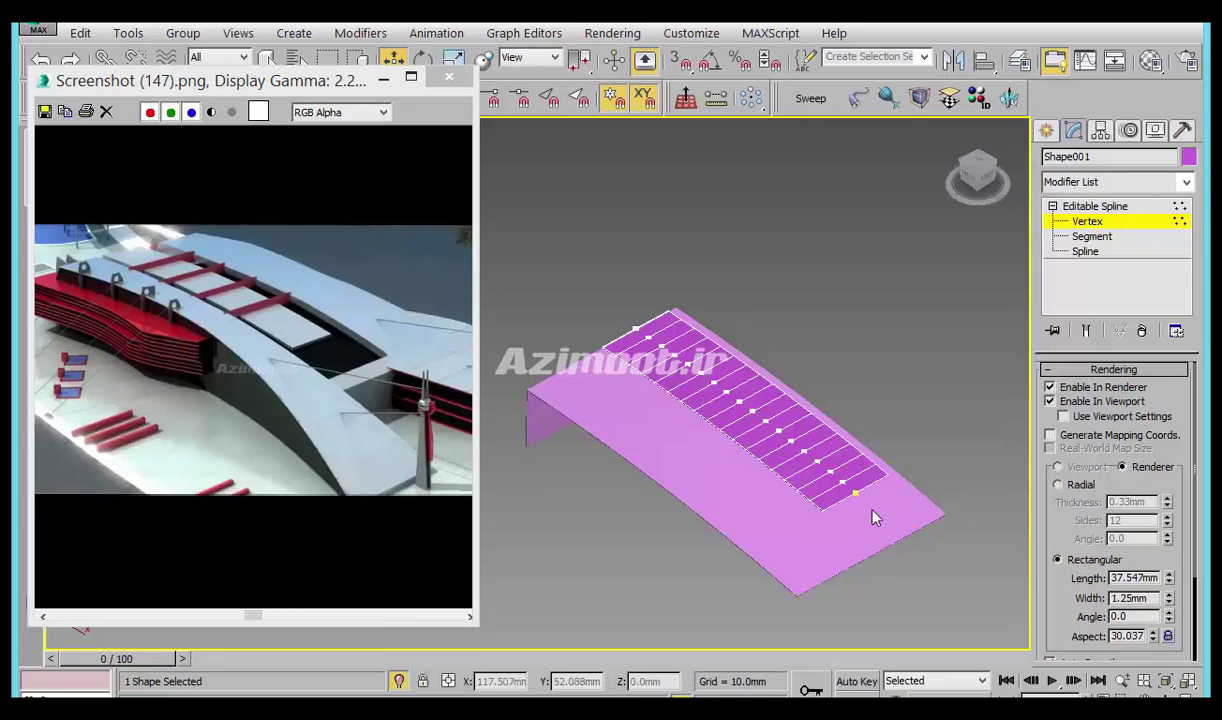
click(1045, 130)
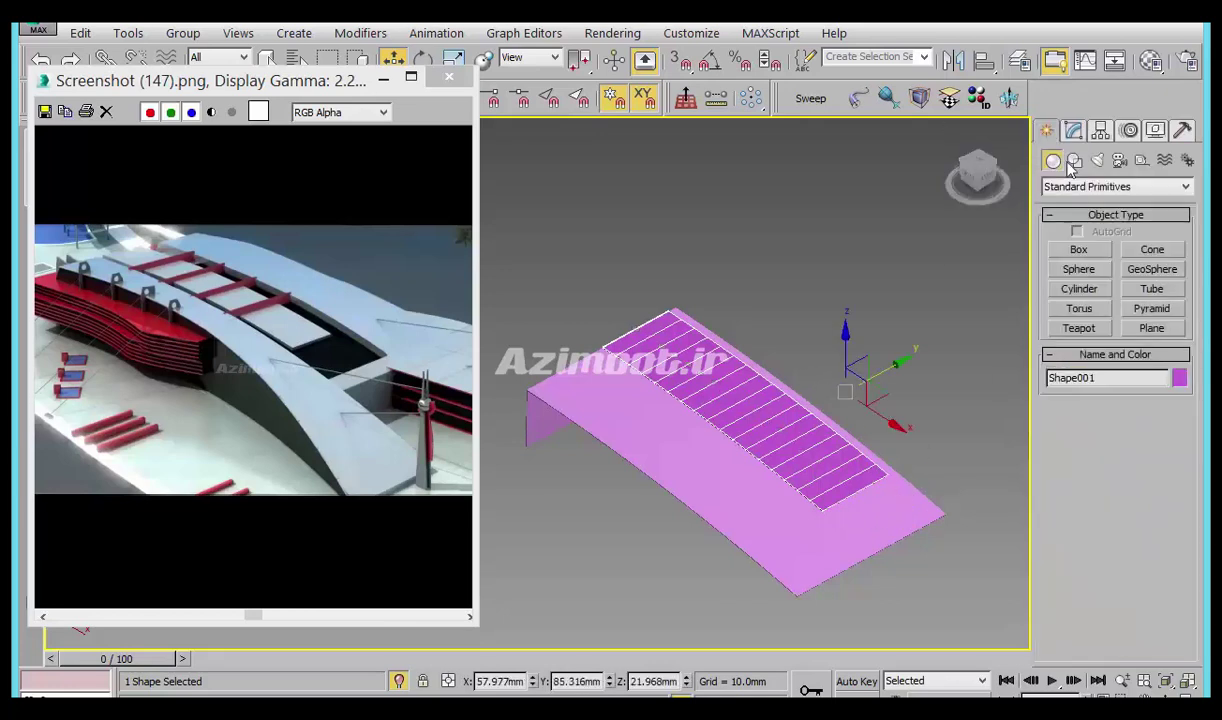
Center the fin shape's pivot and shift the shape slightly along the roof.
click(1100, 130)
click(1114, 249)
click(1113, 346)
click(1045, 130)
mouse_move(796, 386)
alt+middle_down()
mouse_move(777, 603)
mouse_move(746, 526)
alt+middle_up()
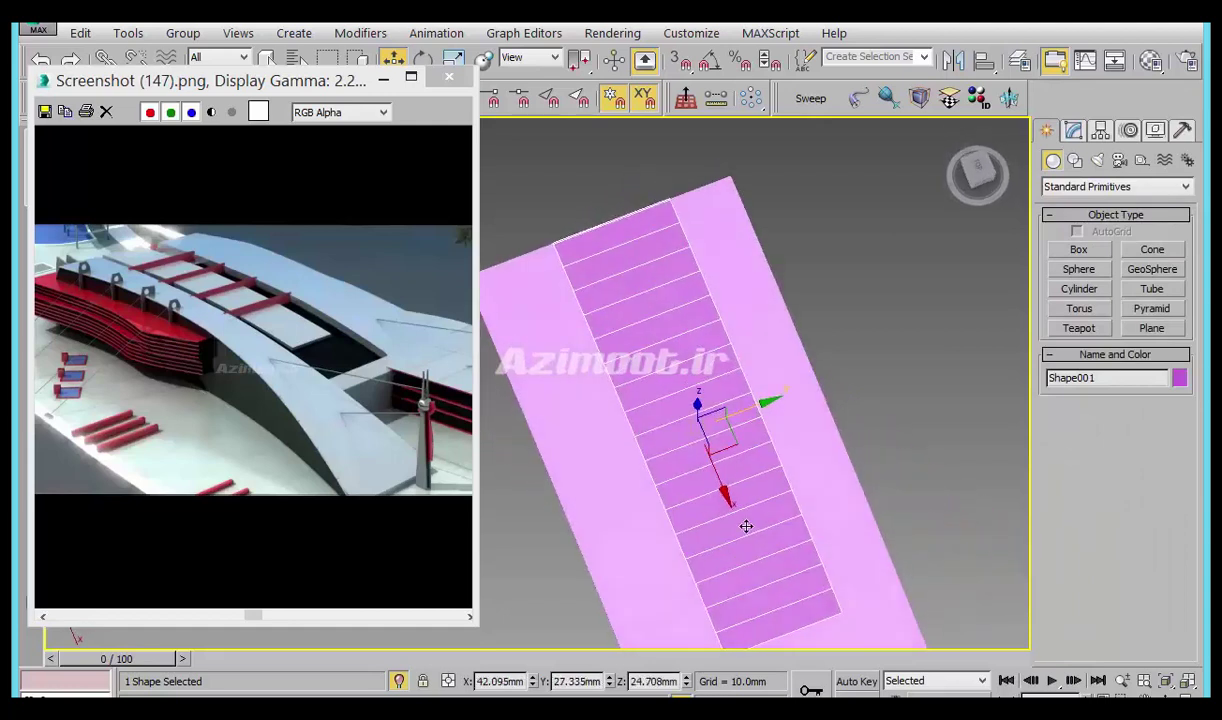
mouse_move(749, 416)
alt+middle_down()
mouse_move(740, 410)
mouse_move(840, 486)
mouse_move(821, 428)
mouse_move(809, 462)
alt+middle_up()
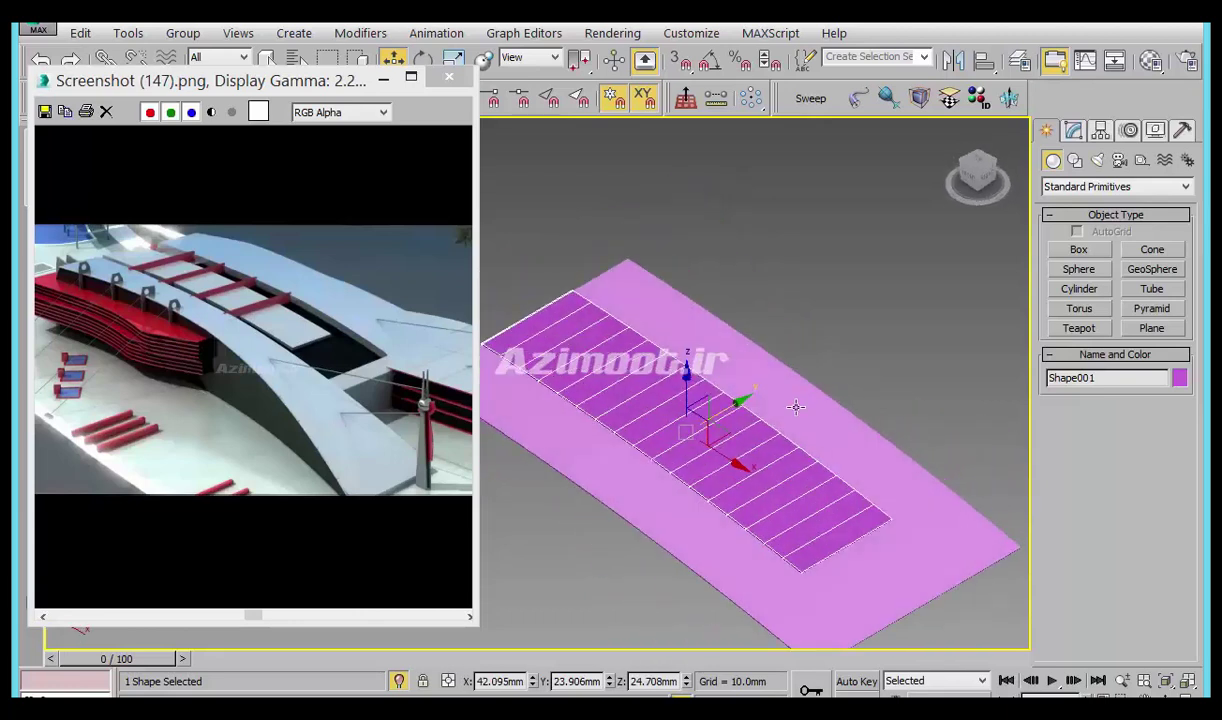
middle_drag(733, 413, 772, 408)
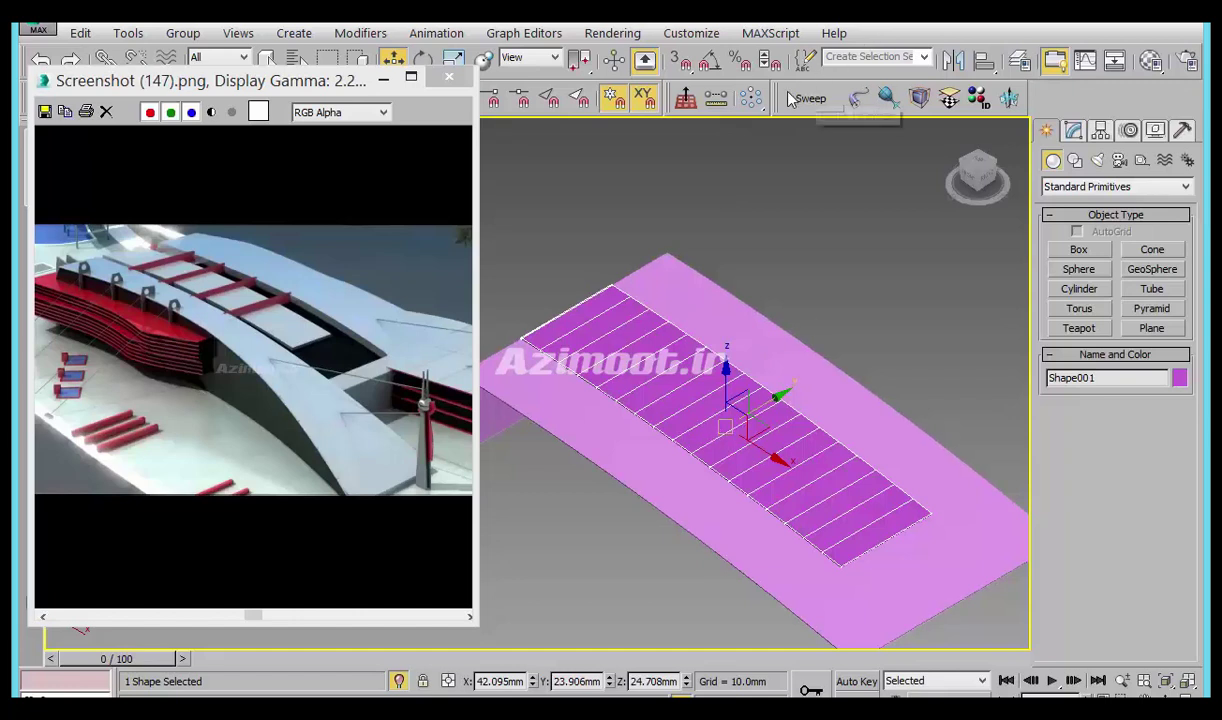
Align the strip to the pink slab with only X Position checked.
click(984, 61)
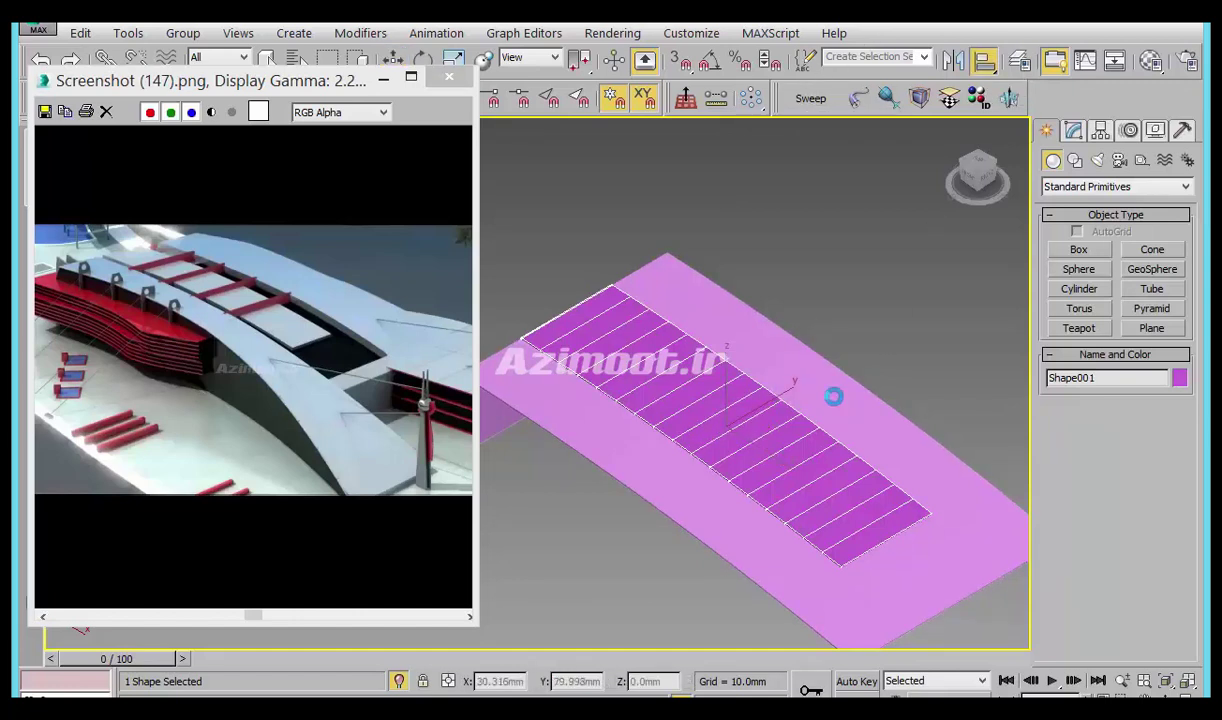
click(832, 396)
drag(648, 186, 1120, 154)
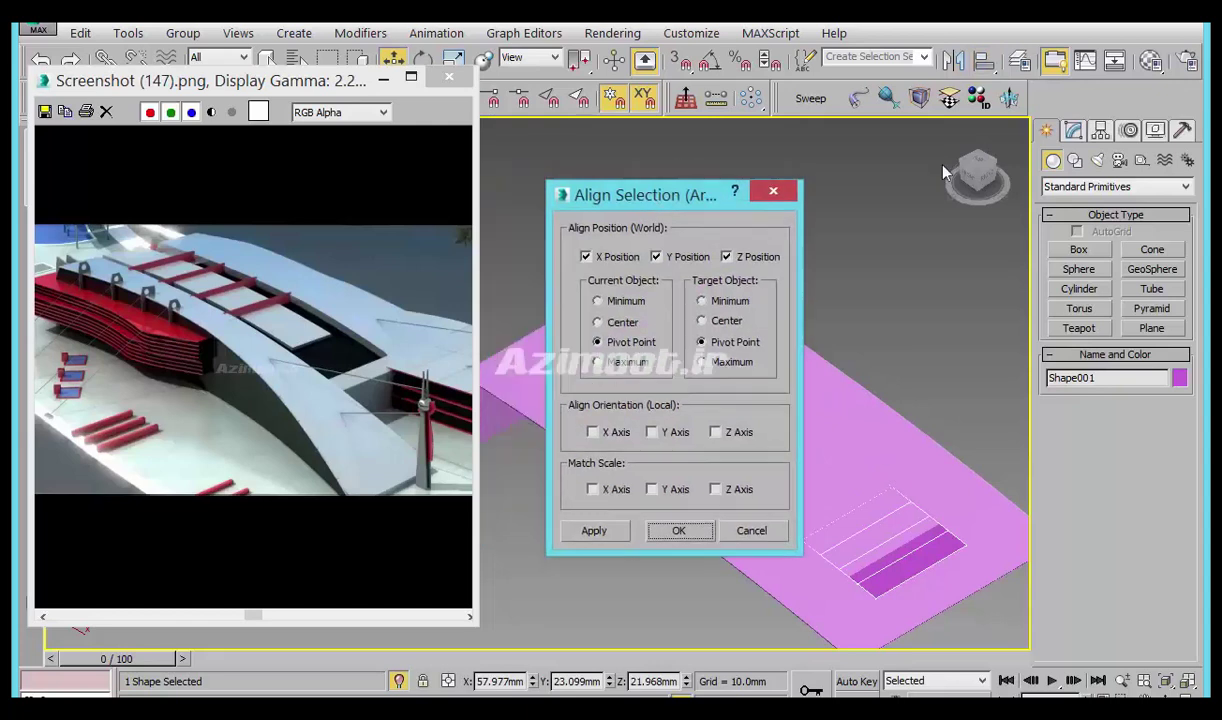
mouse_move(972, 150)
mouse_down()
mouse_move(936, 154)
mouse_move(914, 137)
mouse_up()
click(1005, 199)
click(1075, 199)
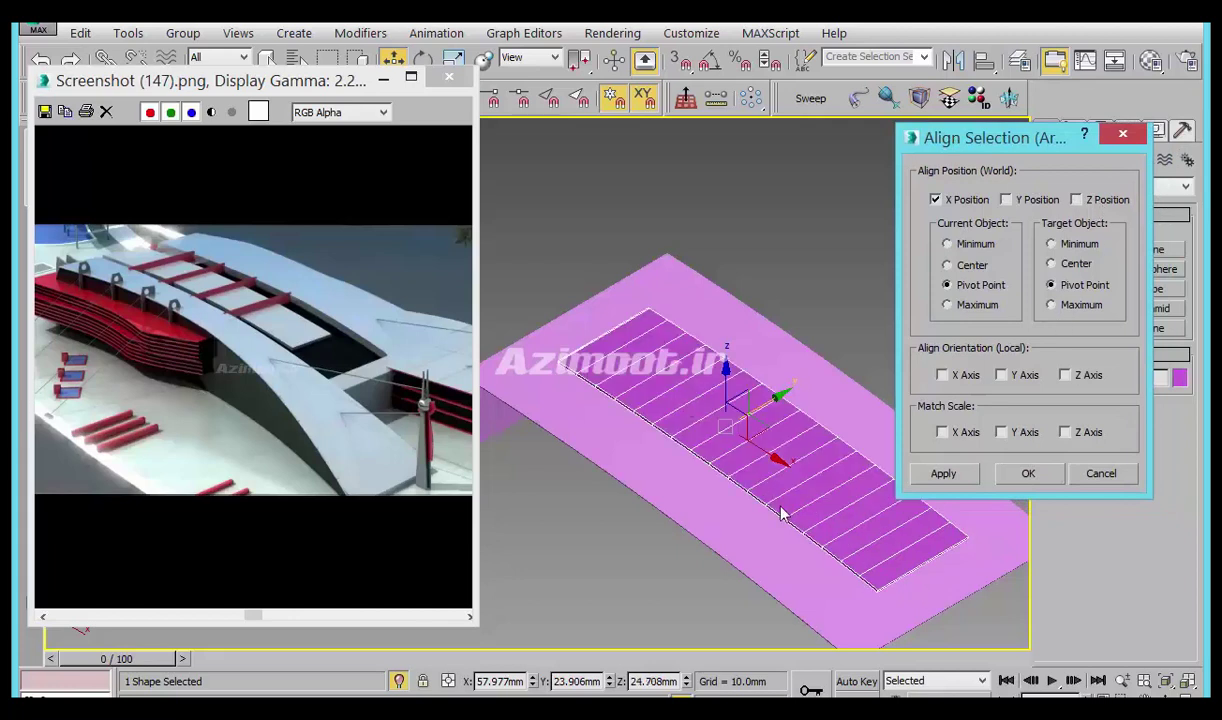
click(826, 558)
Set Current and Target Object to Minimum and apply the X alignment.
click(968, 248)
click(1051, 243)
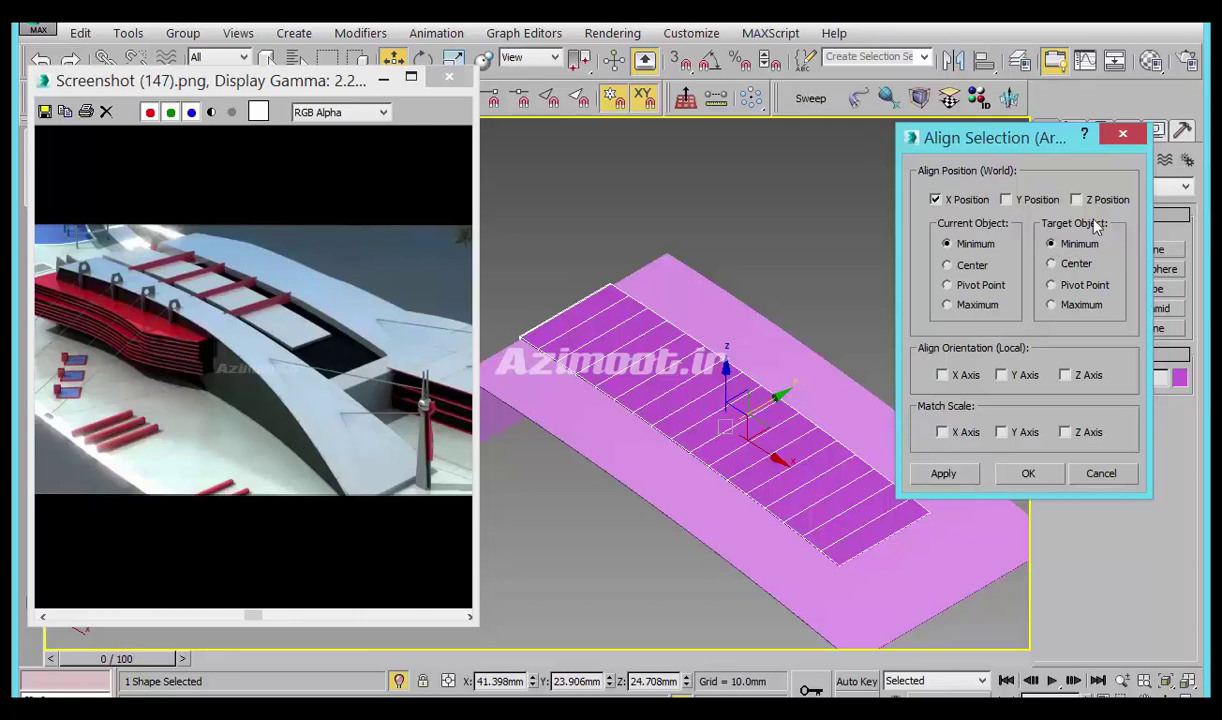
click(966, 268)
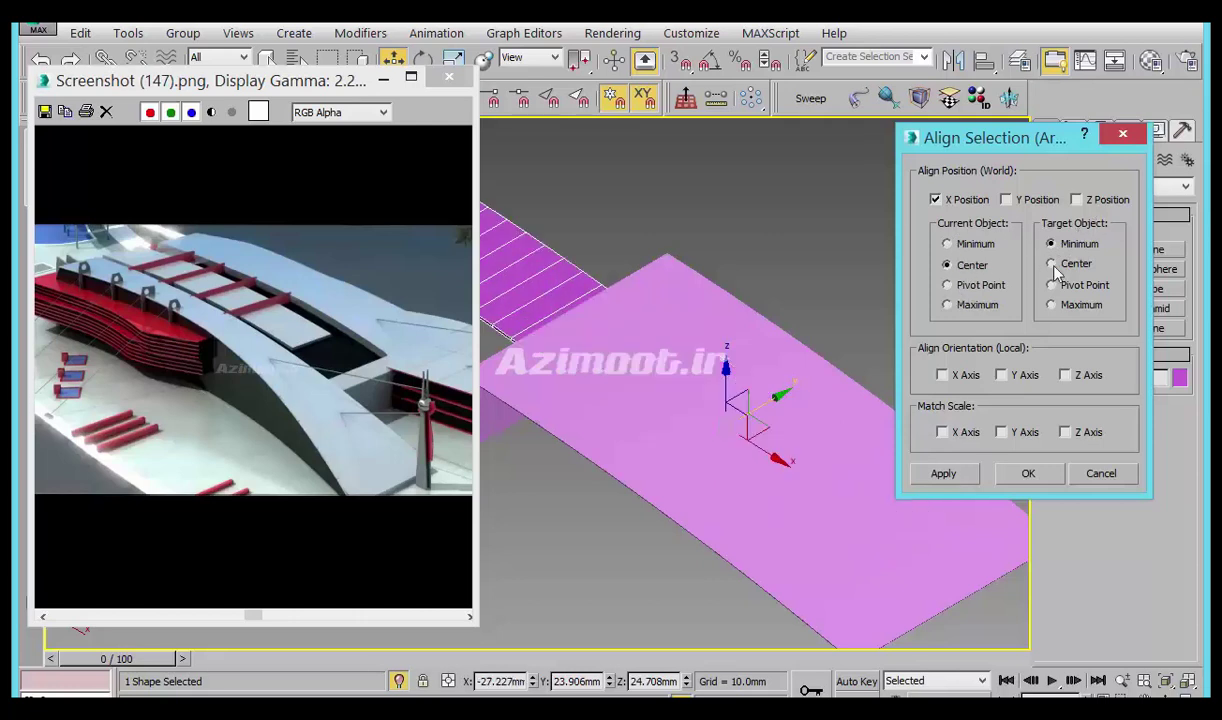
click(1062, 266)
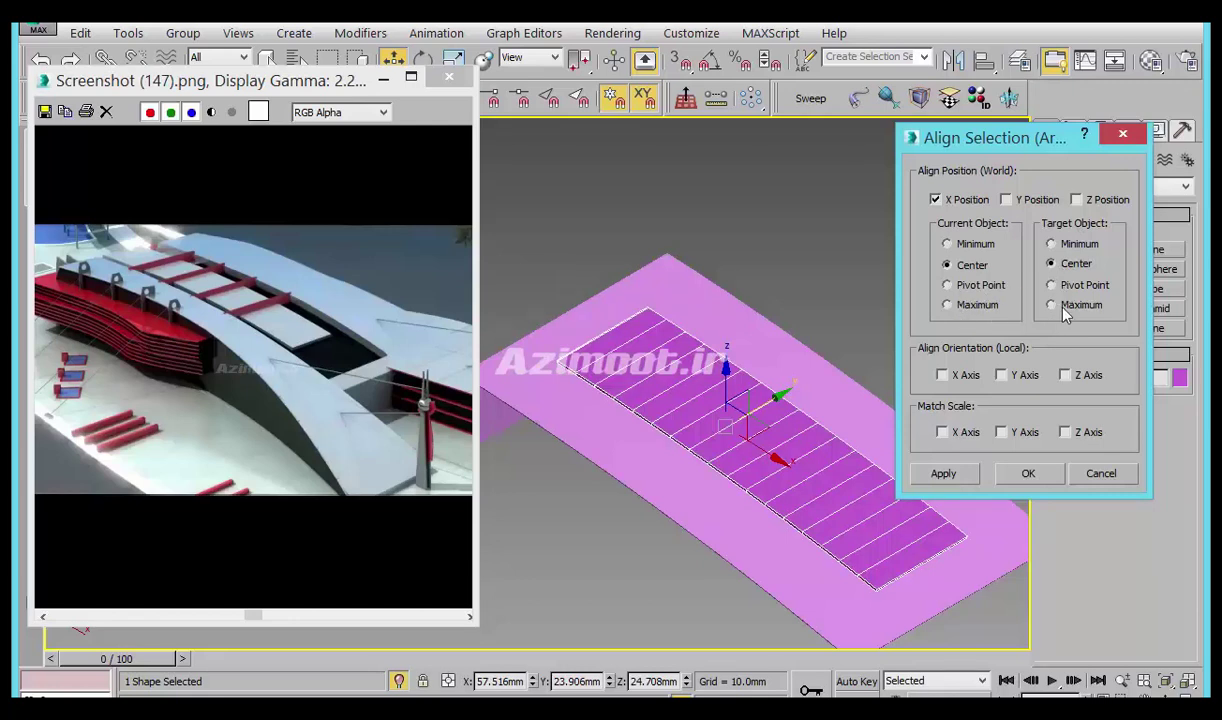
click(968, 254)
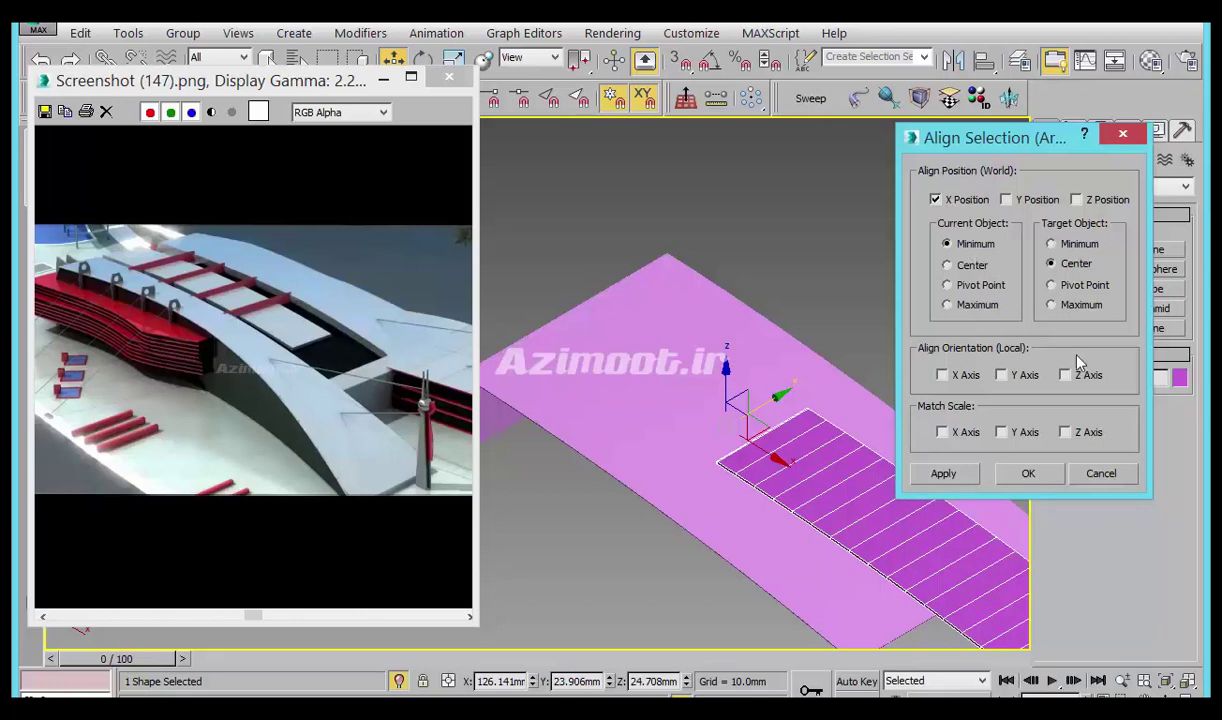
click(1052, 304)
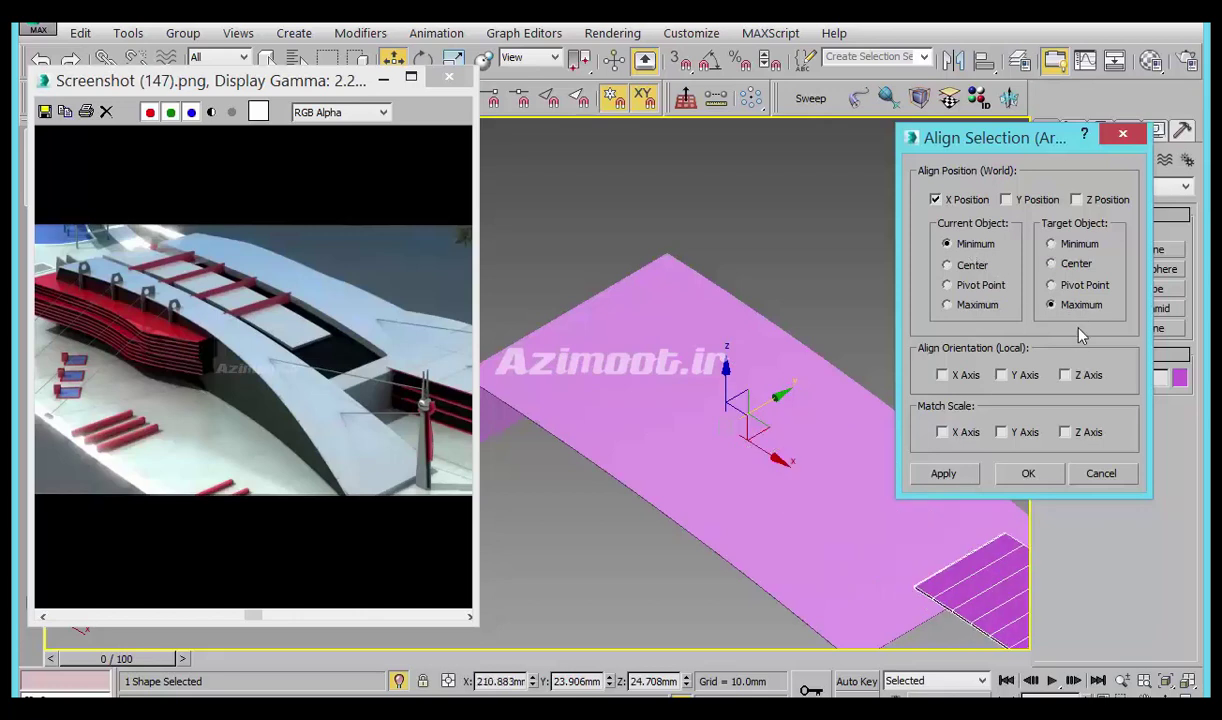
click(1068, 248)
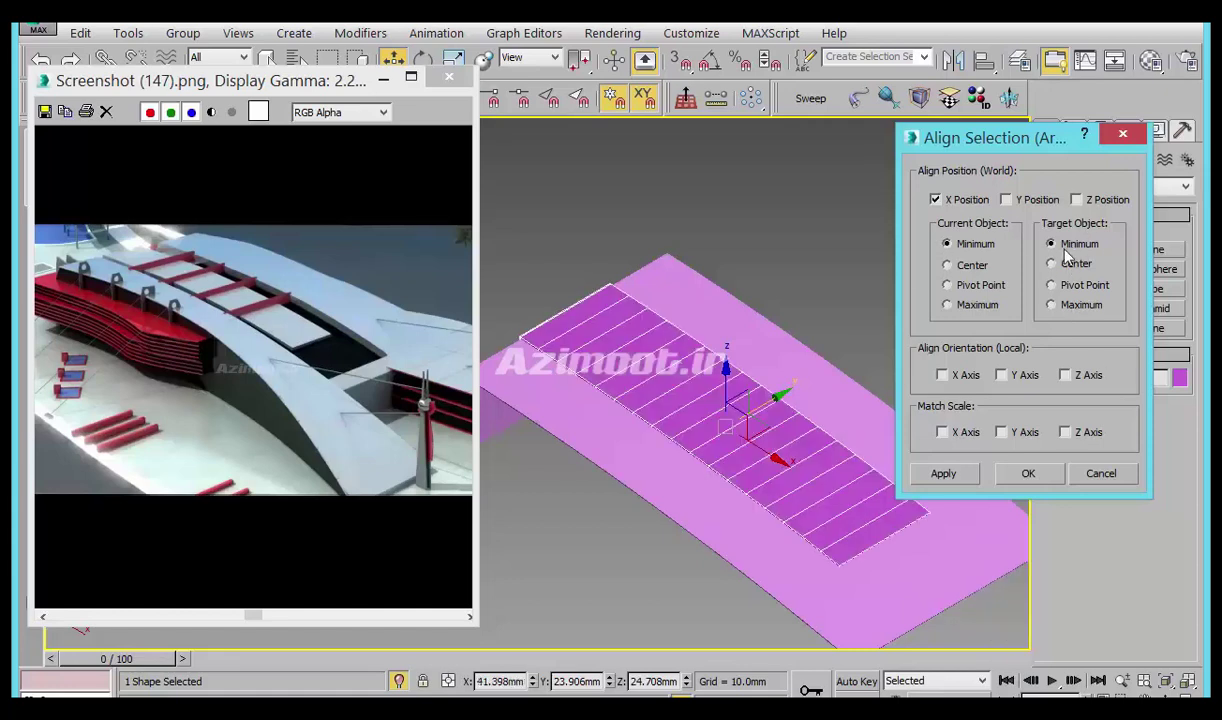
click(960, 476)
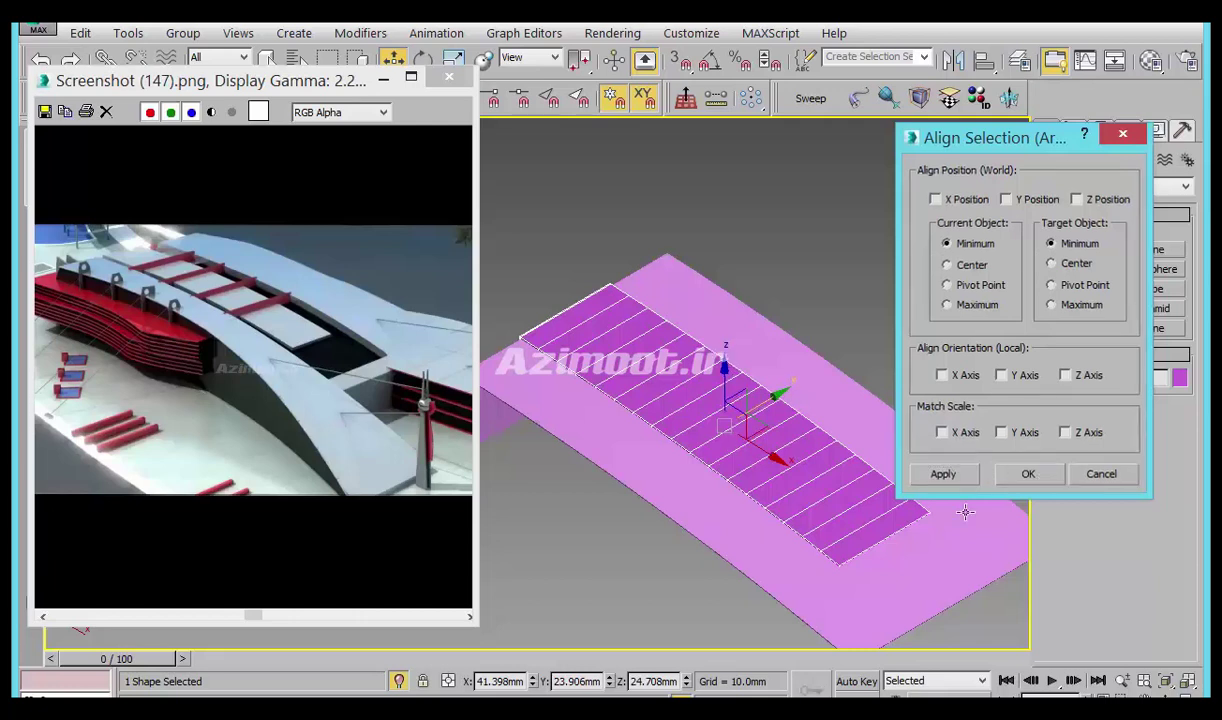
click(1030, 474)
Slide the striped strip along the slab so it sits just above the pink roof at Z 25.593mm.
alt+middle_drag(880, 497, 928, 480)
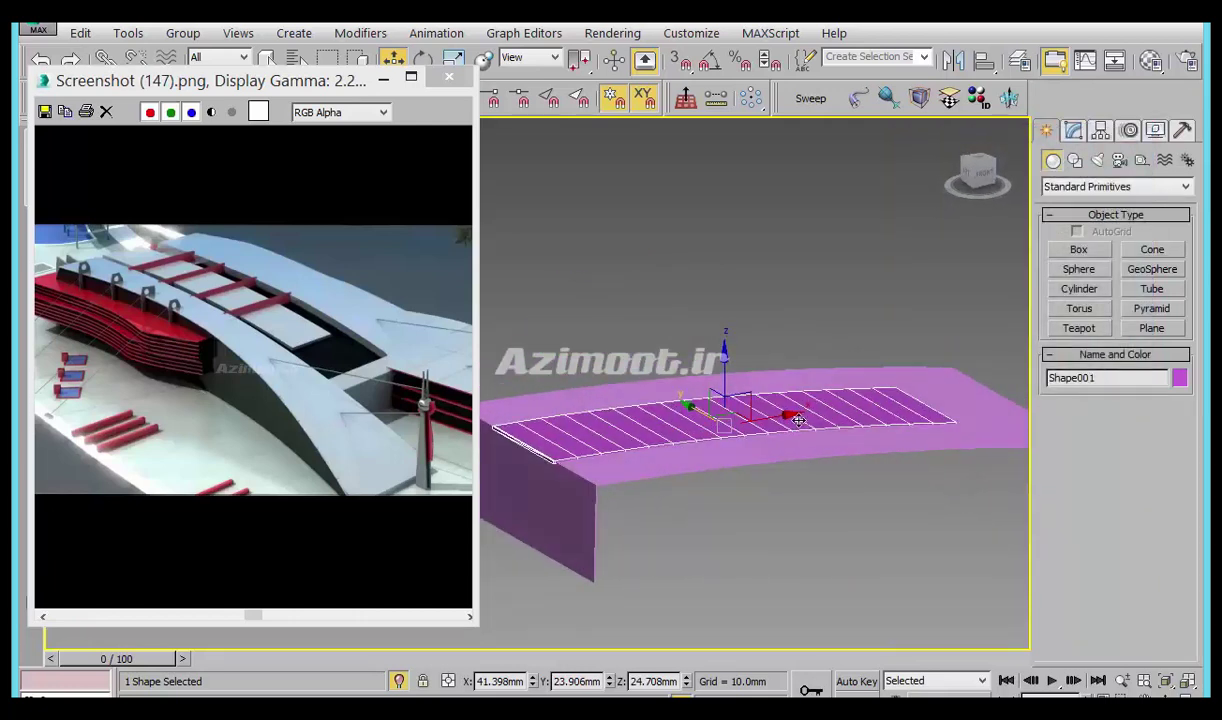
mouse_move(772, 412)
mouse_down()
mouse_move(765, 420)
mouse_move(790, 440)
mouse_up()
middle_drag(790, 440, 824, 482)
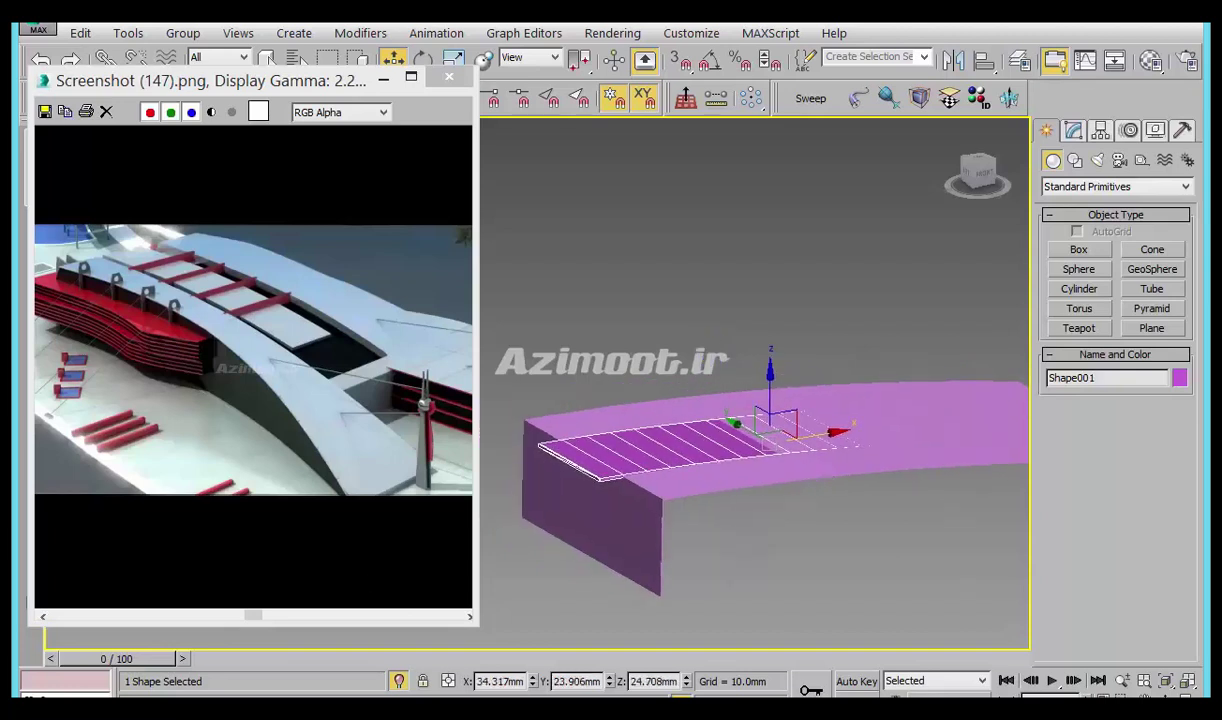
Compare with the reference photo, then reselect the strip and view its front end from above.
key(alt+Tab)
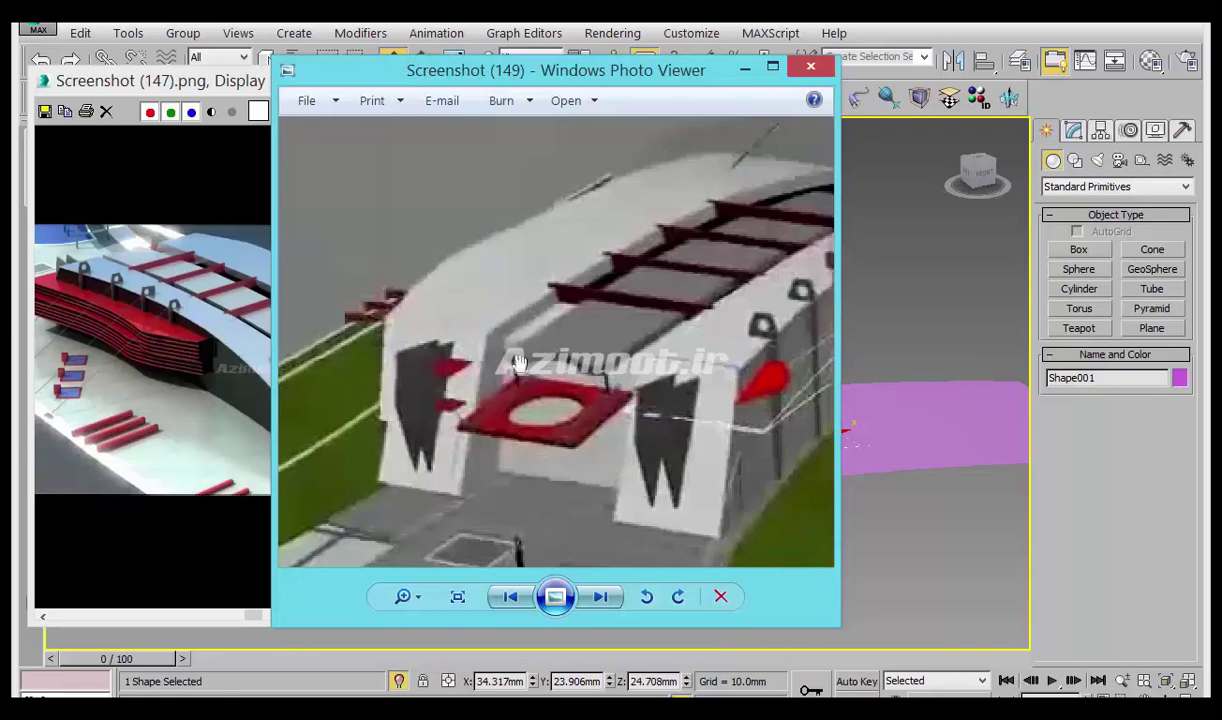
click(938, 318)
click(763, 412)
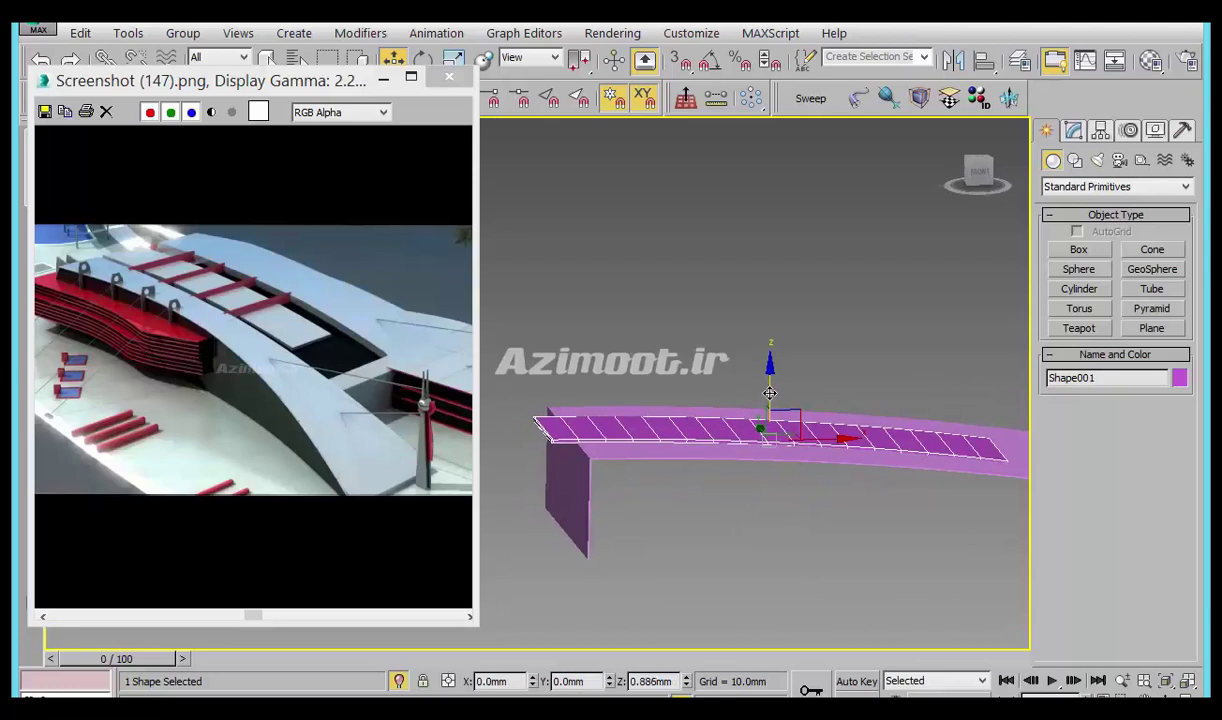
alt+middle_drag(763, 430, 851, 535)
scroll(652, 538, up, 3)
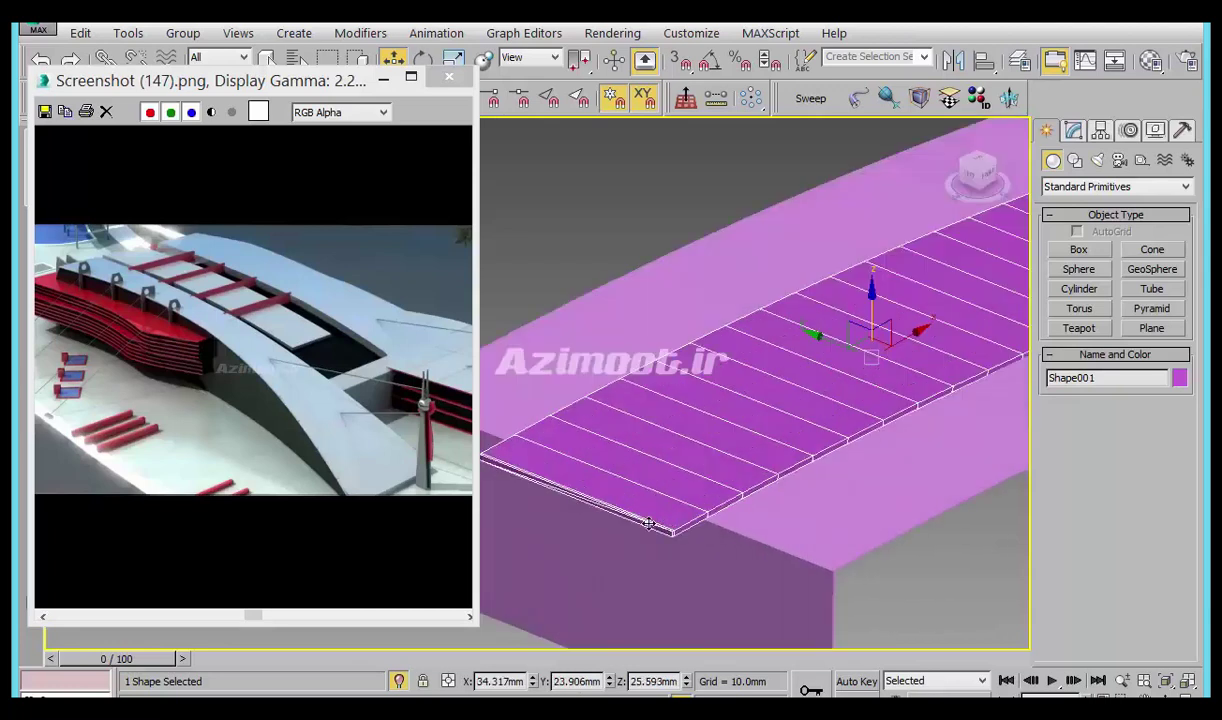
scroll(652, 538, up, 3)
alt+middle_drag(652, 538, 636, 527)
Convert the strip to Editable Poly and ring-select the cross edges from its front end.
right_click(778, 386)
mouse_move(814, 582)
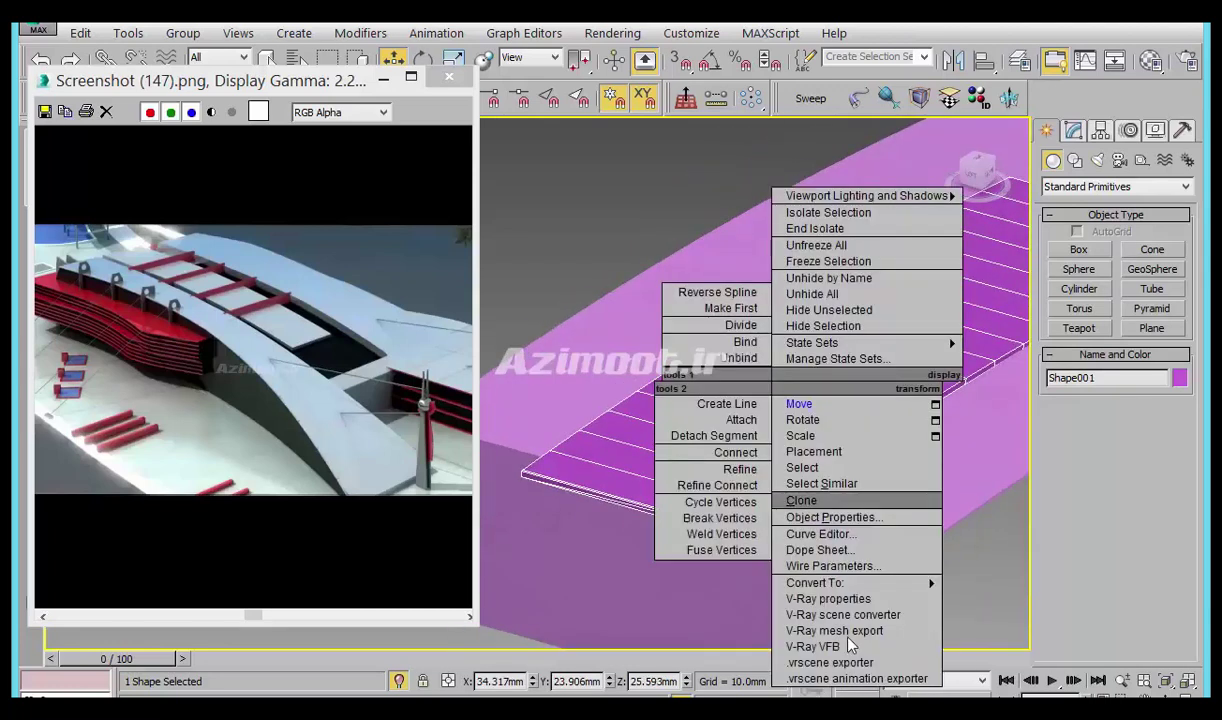
click(1014, 615)
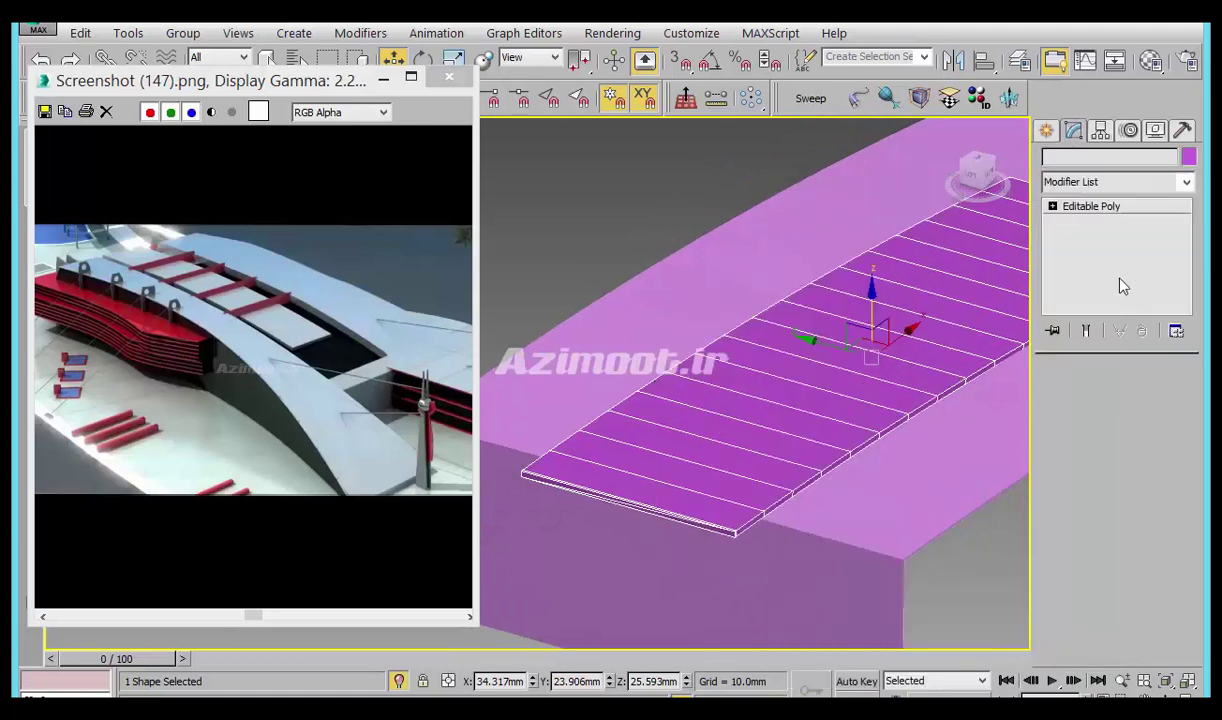
click(1088, 396)
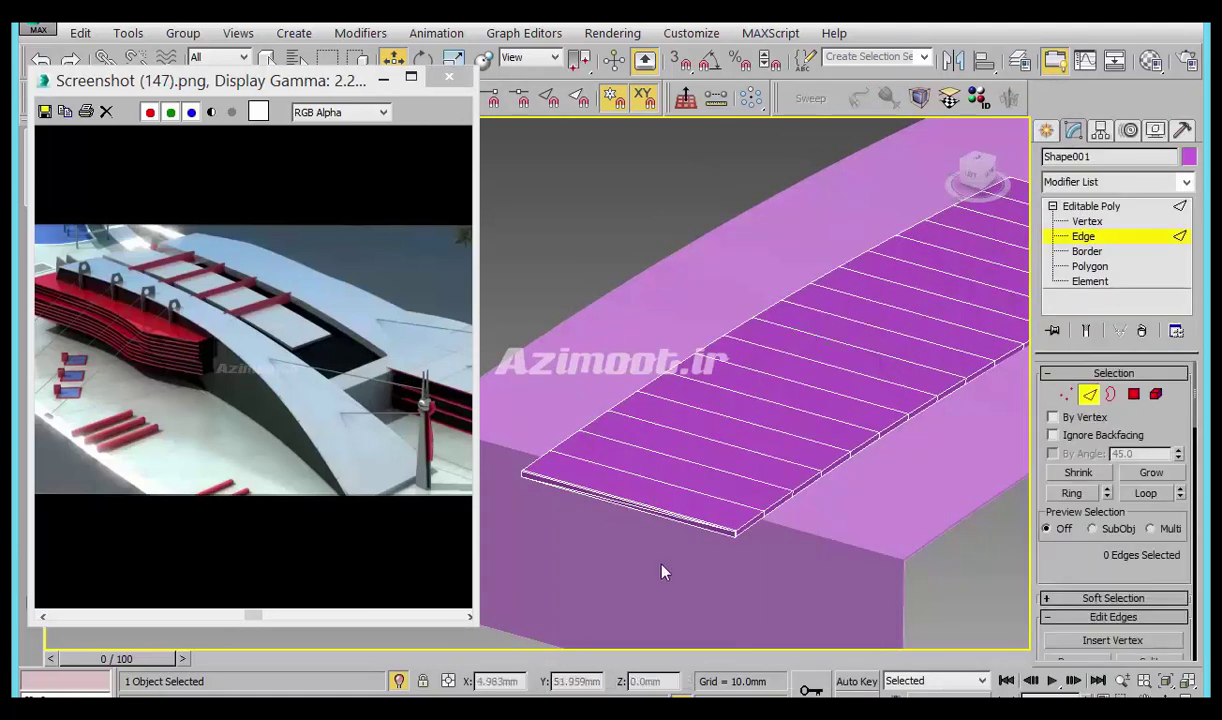
click(628, 502)
click(1087, 497)
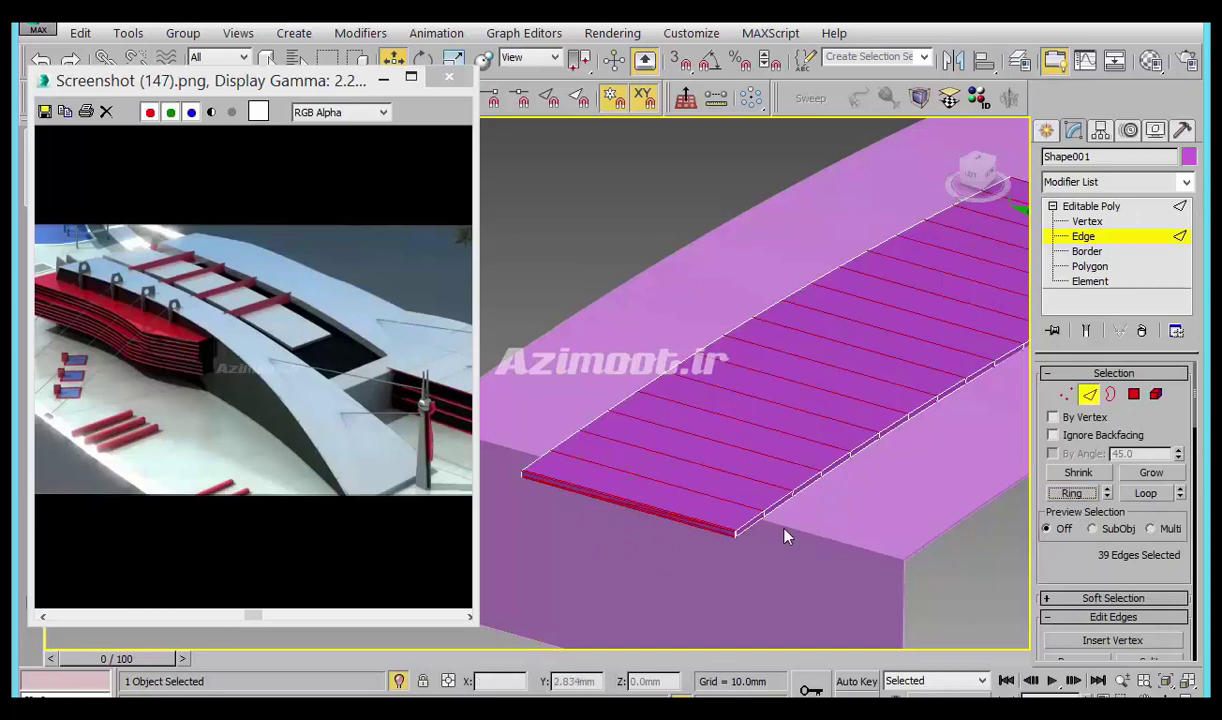
middle_drag(655, 510, 729, 546)
Connect the ring edges with 3 new lengthwise edge loops.
right_click(669, 488)
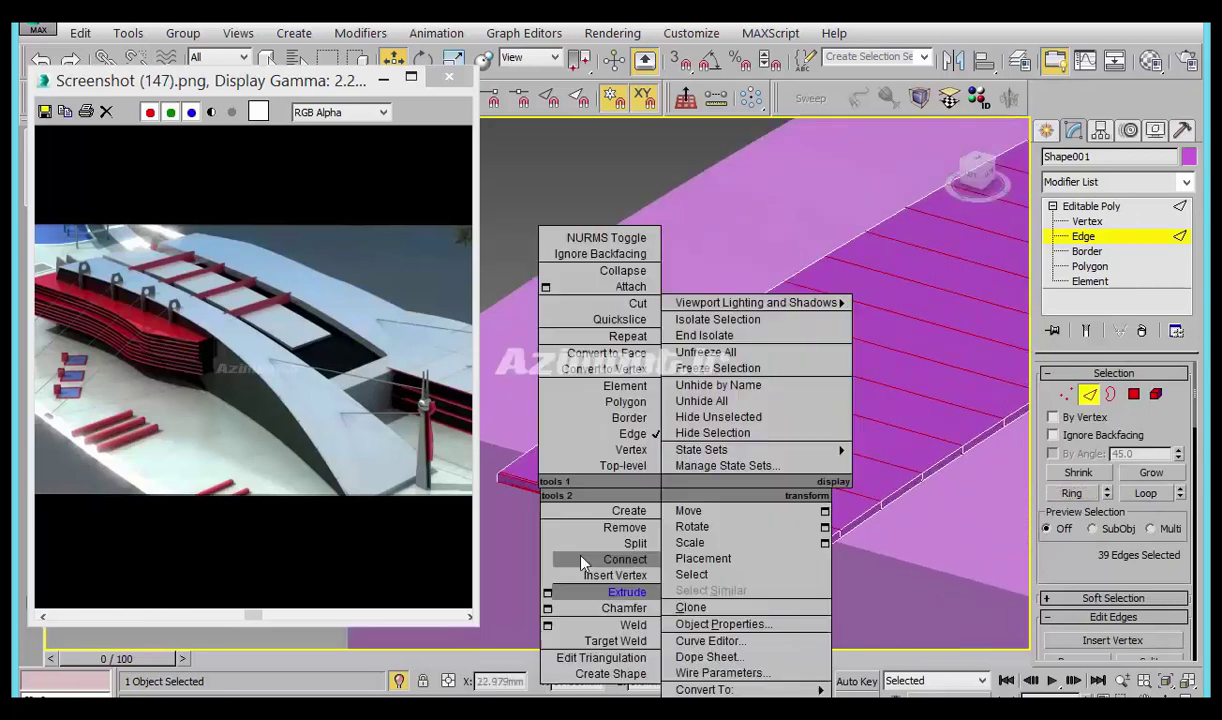
click(539, 542)
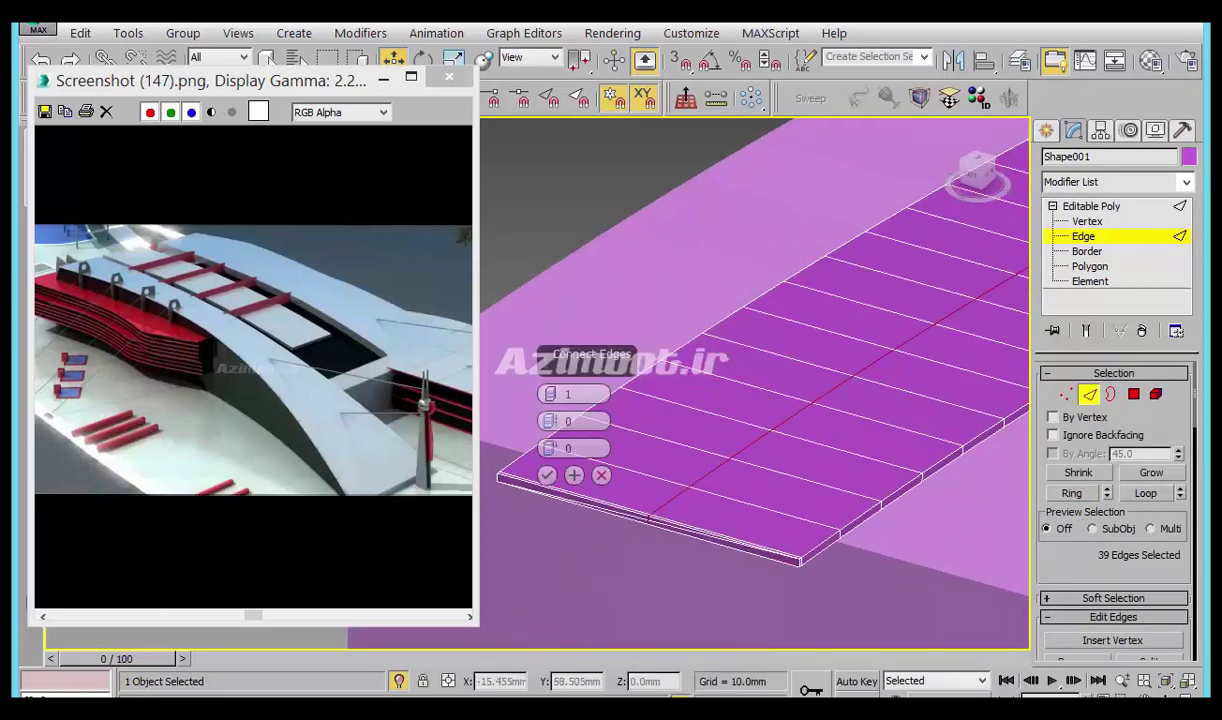
key(alt+Tab)
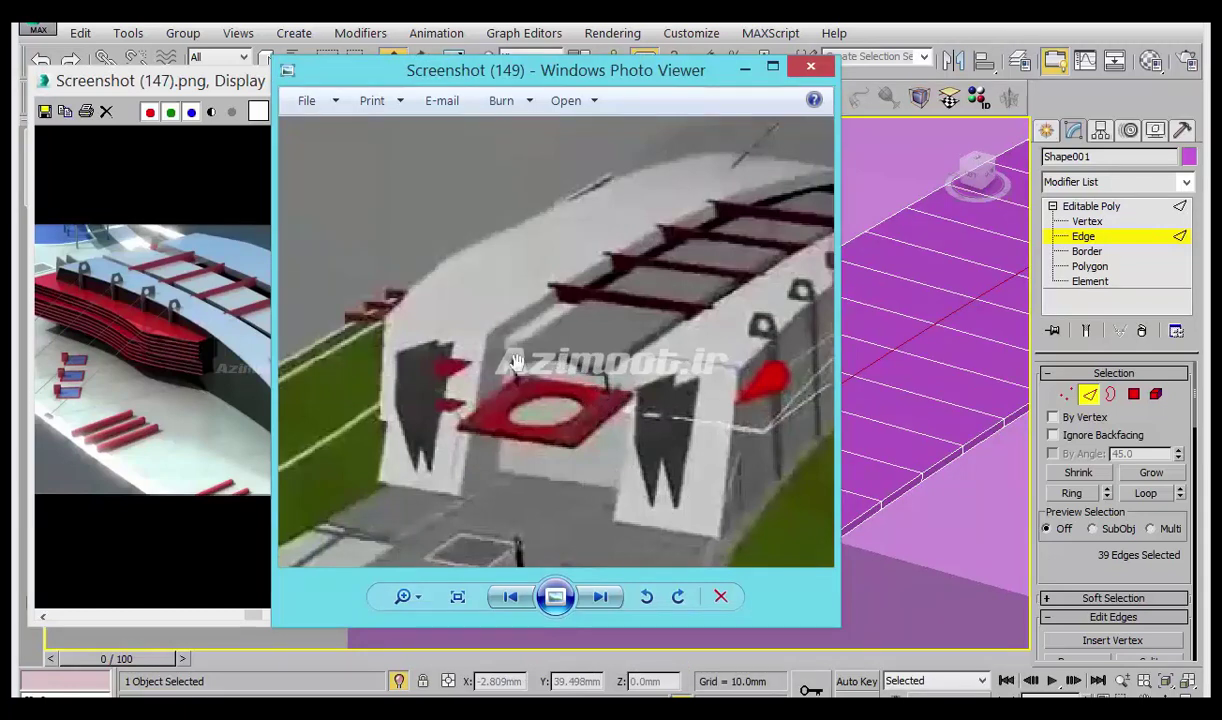
click(810, 67)
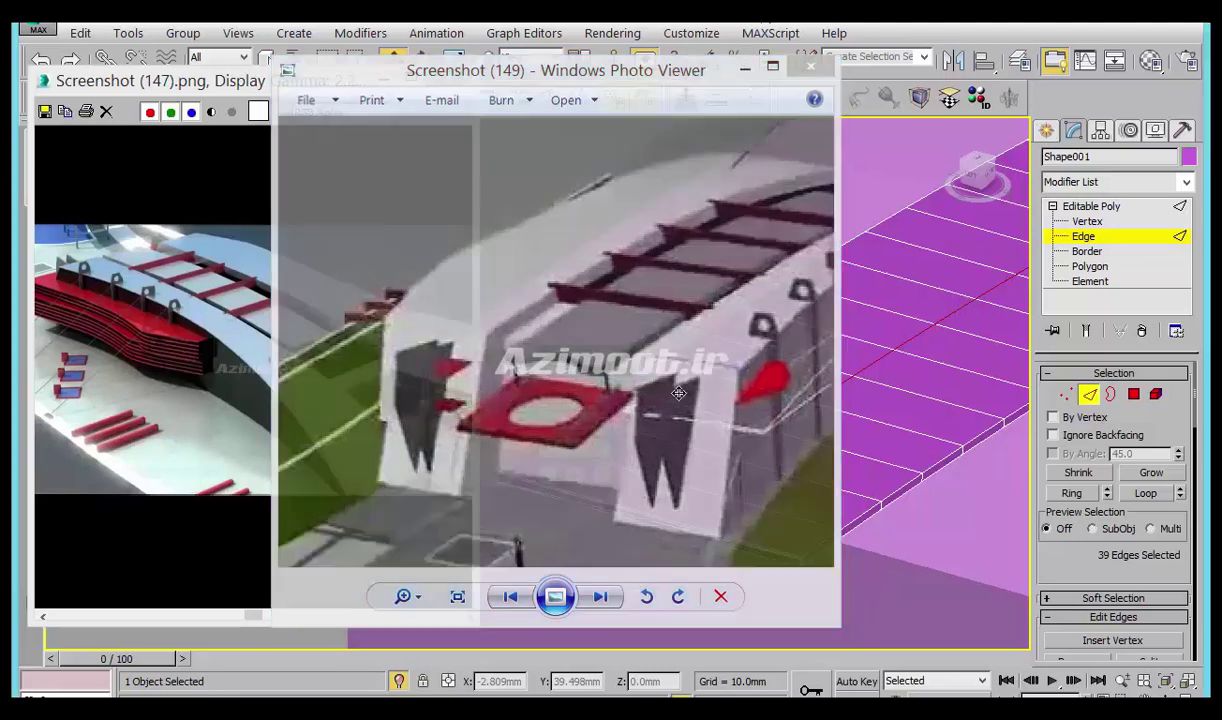
drag(549, 394, 560, 390)
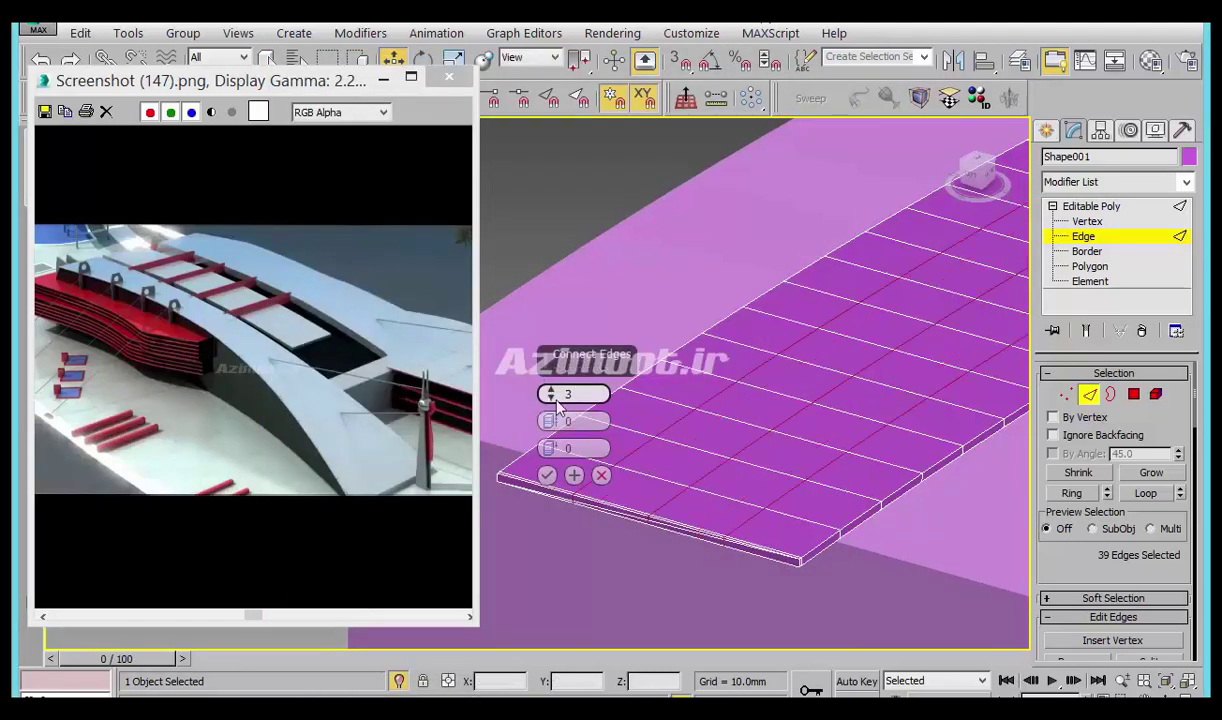
click(547, 476)
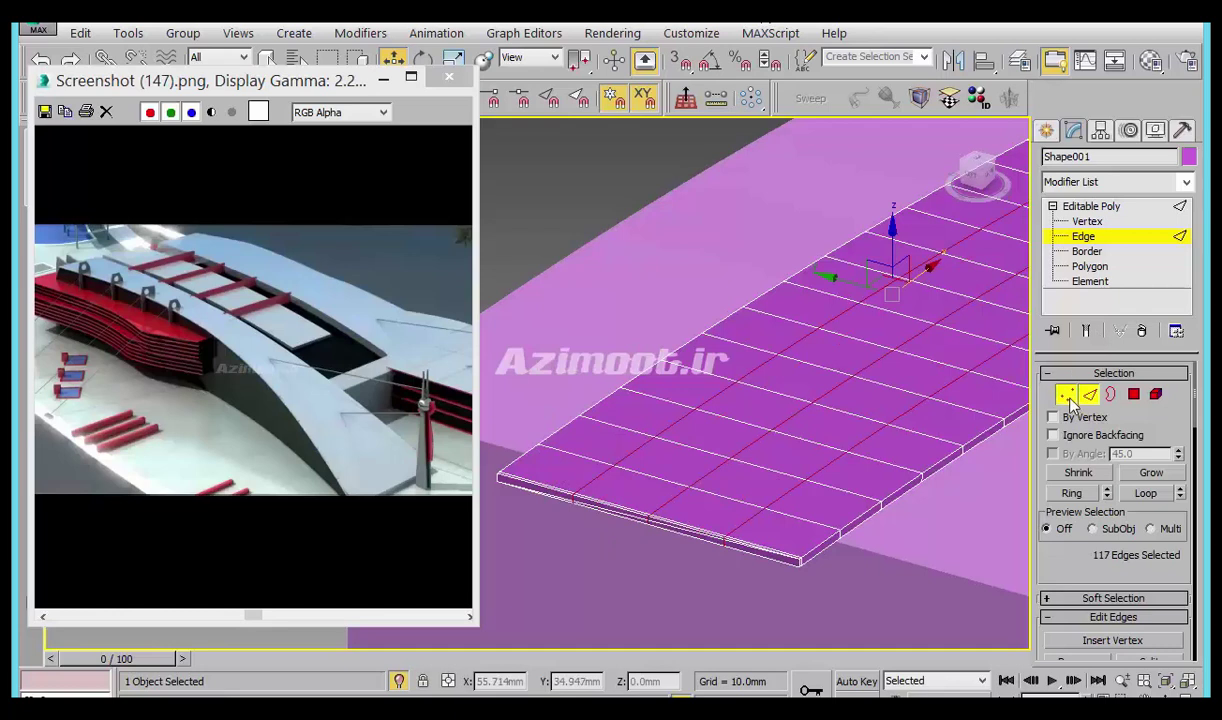
Push the front-edge vertices inward to form a notch.
key(1)
mouse_move(636, 516)
mouse_down()
mouse_move(687, 499)
mouse_move(709, 463)
mouse_up()
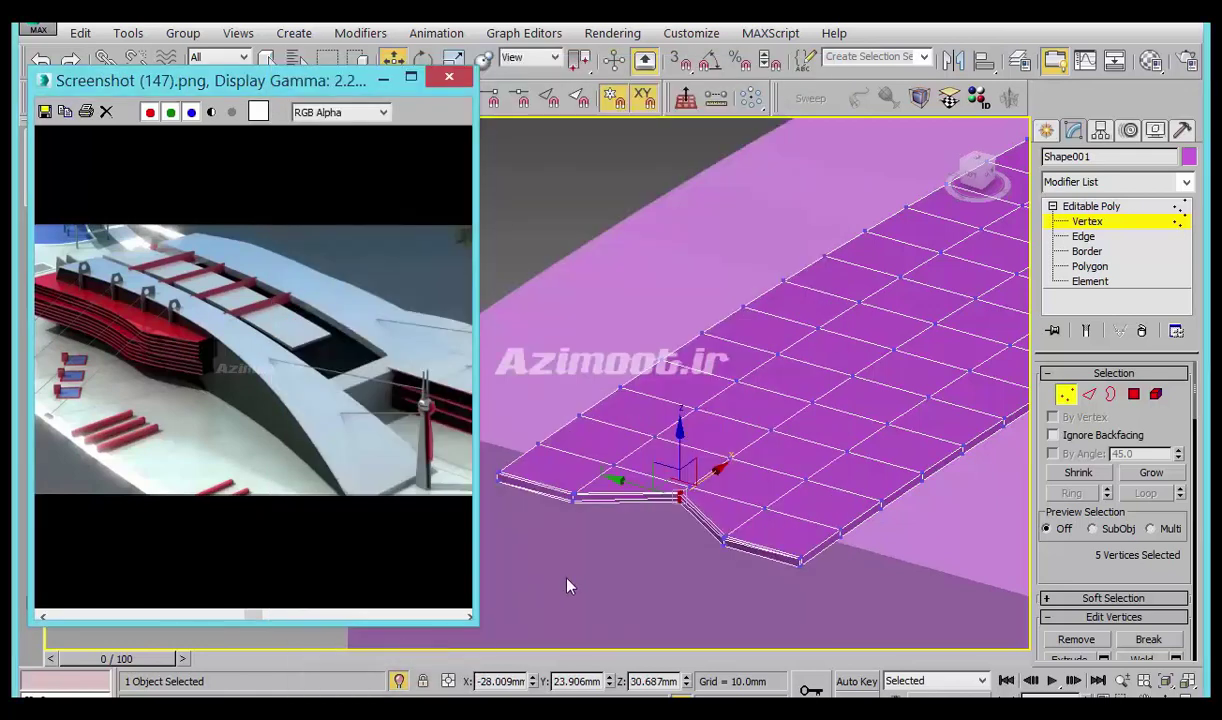
scroll(634, 491, up, 5)
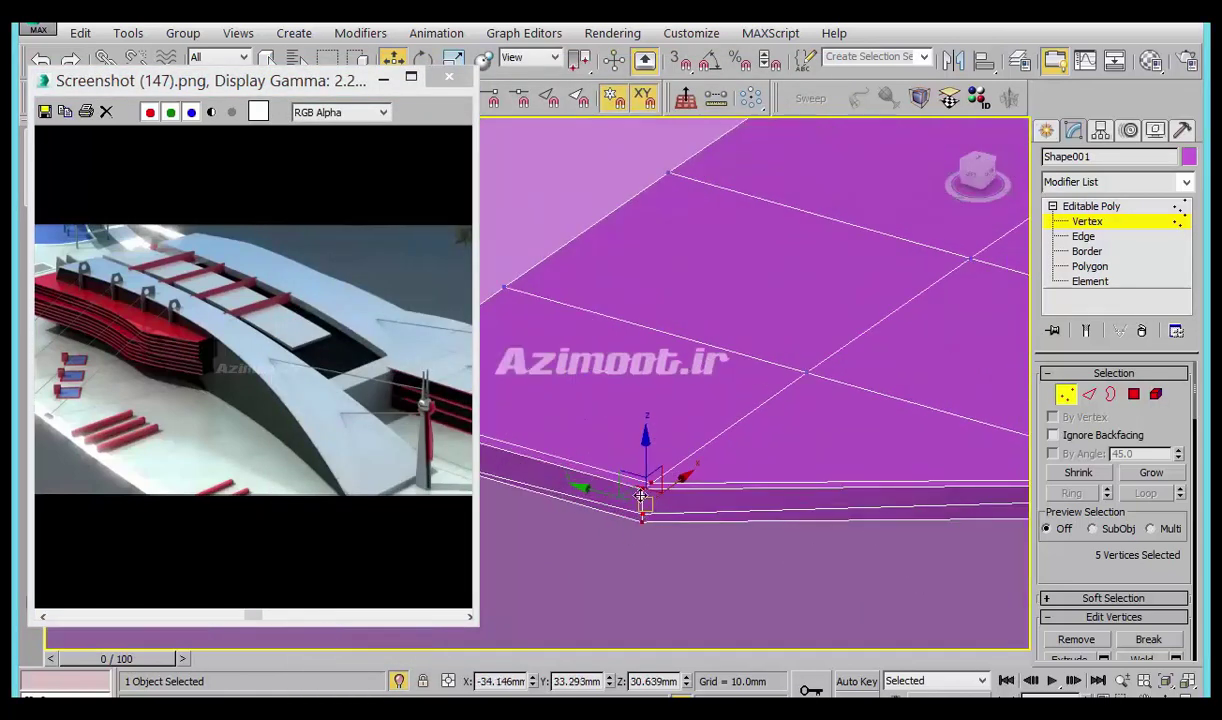
Select the notch corner edges, including the vertical corner edges, in Edge mode.
click(1089, 394)
click(612, 490)
scroll(718, 498, down, 3)
scroll(650, 488, up, 3)
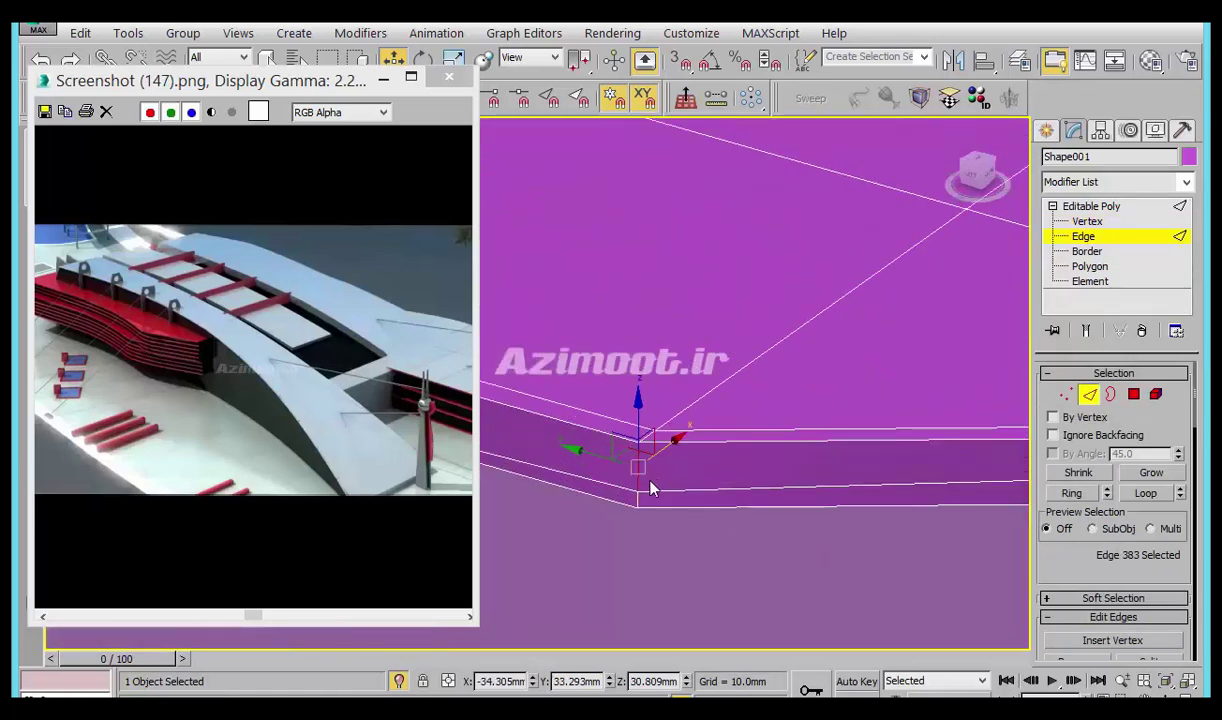
ctrl+click(637, 496)
scroll(559, 390, up, 1)
scroll(559, 390, up, 1)
scroll(855, 533, down, 3)
mouse_move(855, 533)
alt+middle_down()
mouse_move(813, 491)
mouse_move(755, 464)
alt+middle_up()
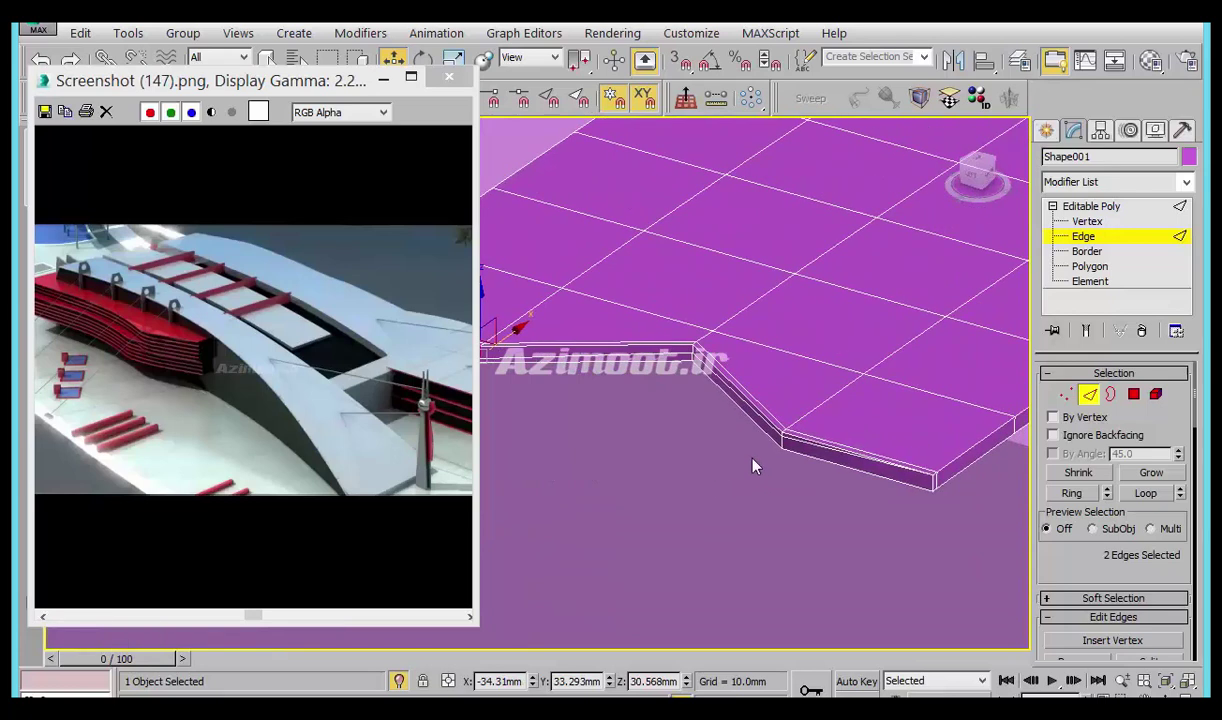
scroll(947, 345, up, 5)
ctrl+click(922, 352)
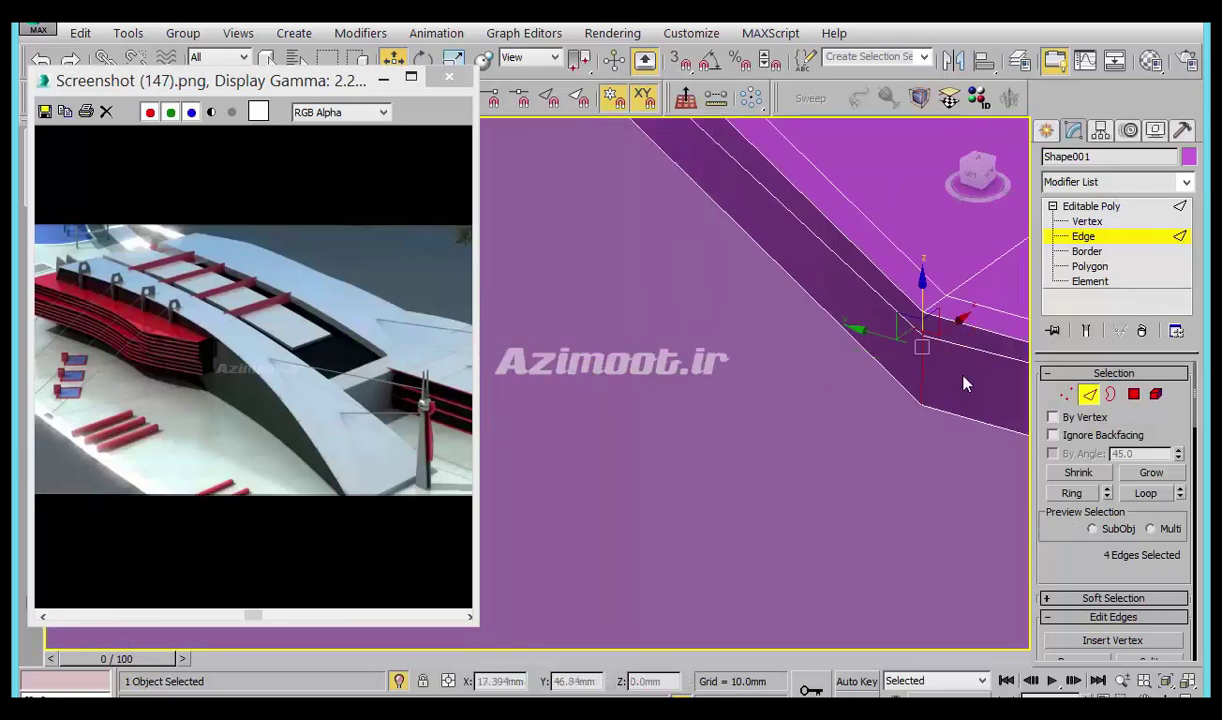
click(1102, 373)
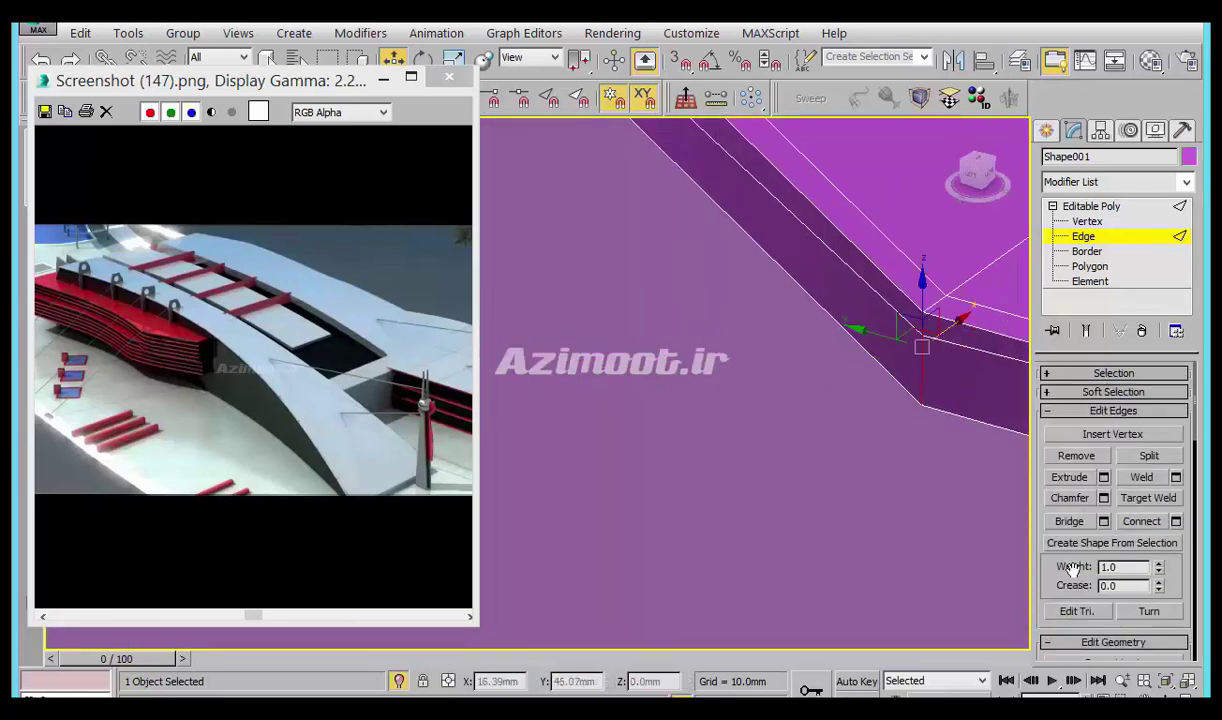
Chamfer the selected corner edges with 13 segments and an amount of about 1.139mm.
mouse_move(724, 469)
alt+middle_down()
mouse_move(854, 584)
mouse_move(851, 513)
mouse_move(785, 432)
alt+middle_up()
mouse_move(973, 479)
alt+middle_down()
mouse_move(919, 409)
mouse_move(674, 401)
alt+middle_up()
drag(555, 410, 545, 380)
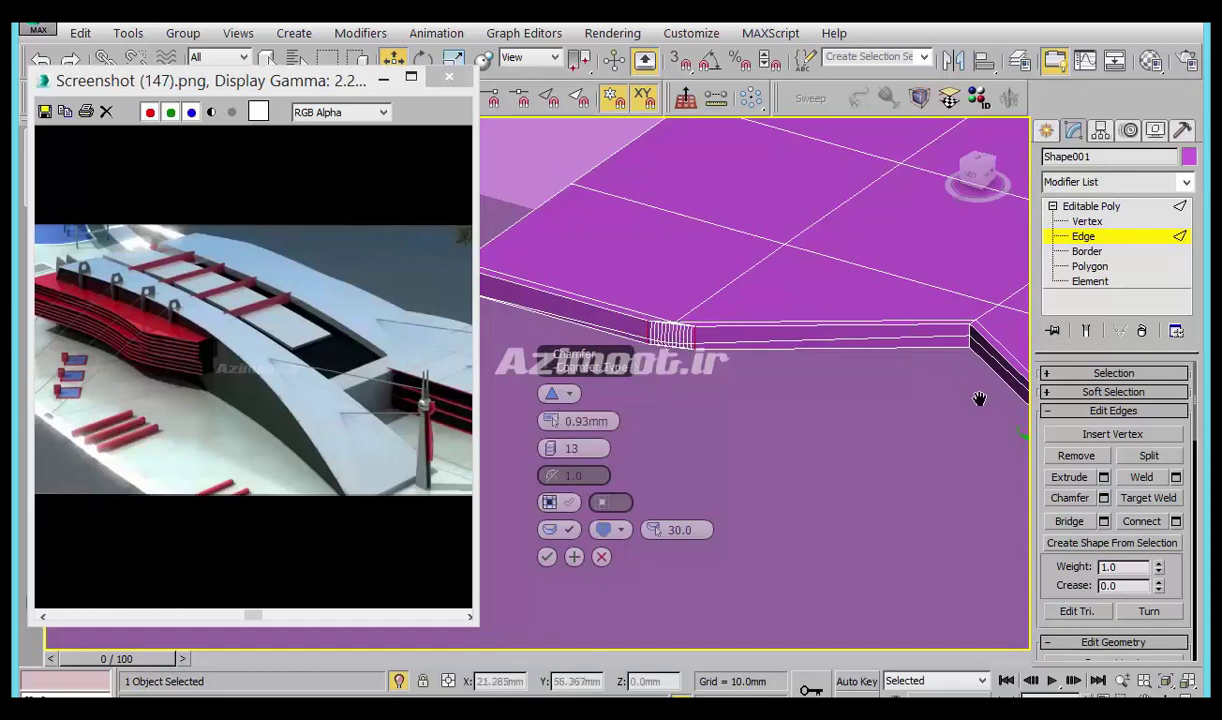
alt+middle_drag(979, 399, 855, 503)
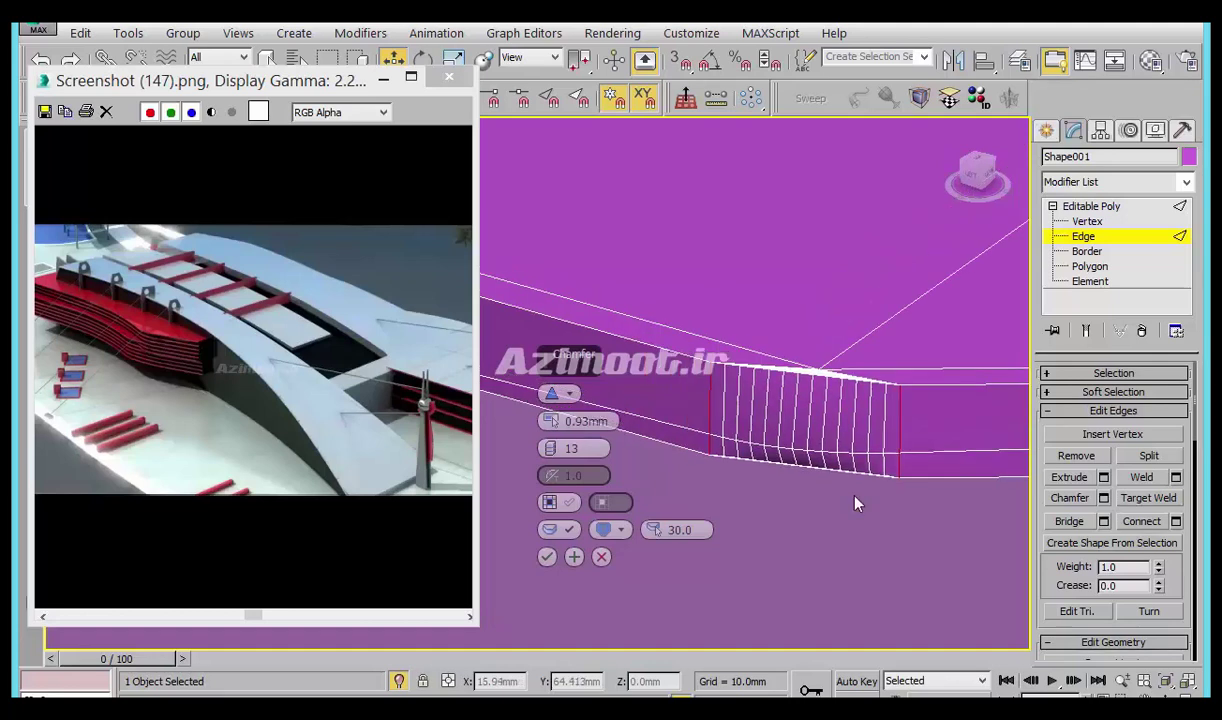
drag(551, 418, 611, 311)
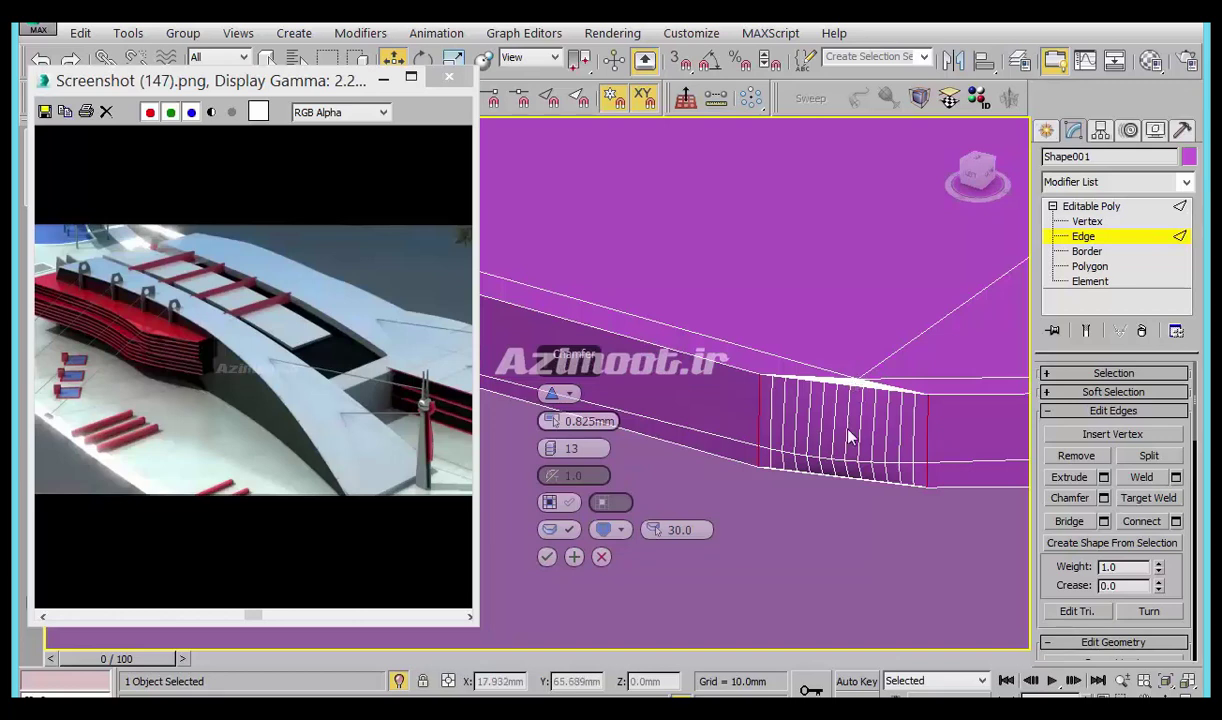
drag(549, 418, 857, 432)
mouse_move(857, 432)
alt+middle_down()
mouse_move(811, 436)
mouse_move(821, 459)
mouse_move(798, 515)
mouse_move(826, 506)
mouse_move(861, 574)
mouse_move(853, 626)
mouse_move(886, 509)
mouse_move(1007, 652)
mouse_move(903, 619)
mouse_move(930, 649)
alt+middle_up()
click(601, 557)
mouse_move(729, 576)
alt+middle_down()
mouse_move(789, 617)
mouse_move(698, 483)
mouse_move(728, 578)
mouse_move(777, 450)
mouse_move(947, 524)
mouse_move(922, 537)
mouse_move(881, 524)
mouse_move(911, 397)
alt+middle_up()
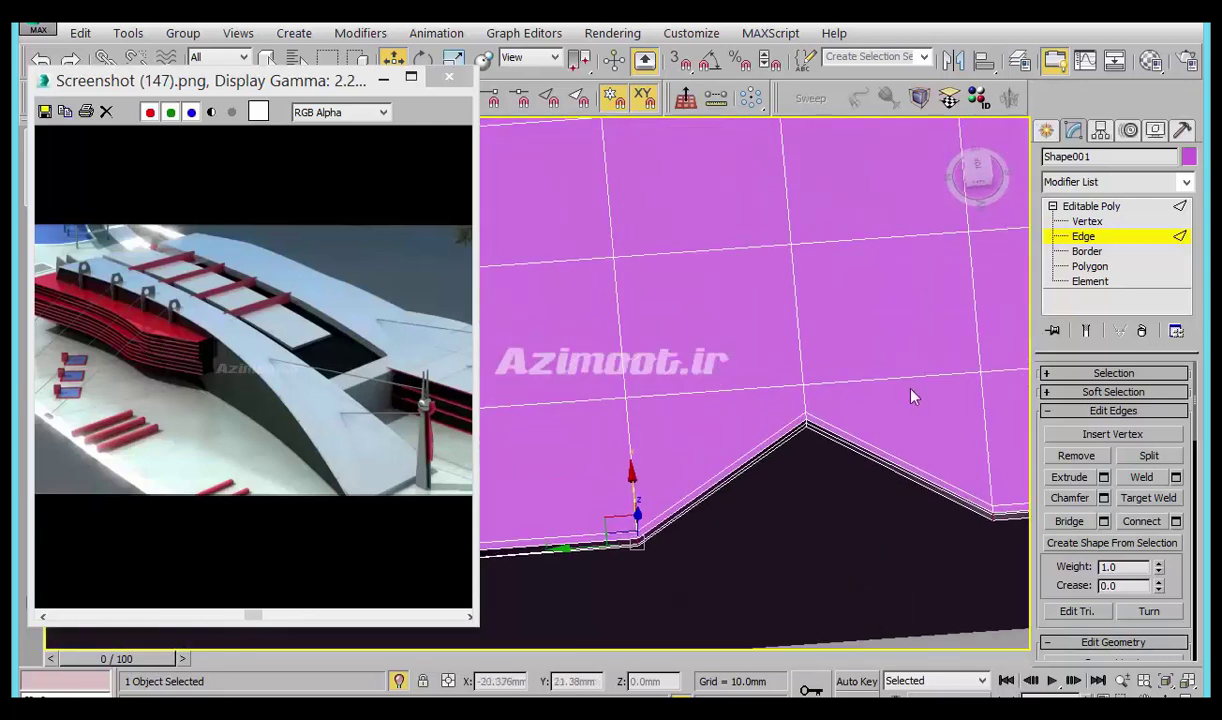
Return to object level and add a MeshSmooth modifier to Shape001.
click(1106, 208)
alt+middle_drag(758, 556, 785, 499)
mouse_move(901, 471)
alt+middle_down()
mouse_move(832, 526)
mouse_move(873, 537)
mouse_move(779, 484)
mouse_move(715, 305)
mouse_move(1118, 133)
alt+middle_up()
scroll(779, 484, down, 3)
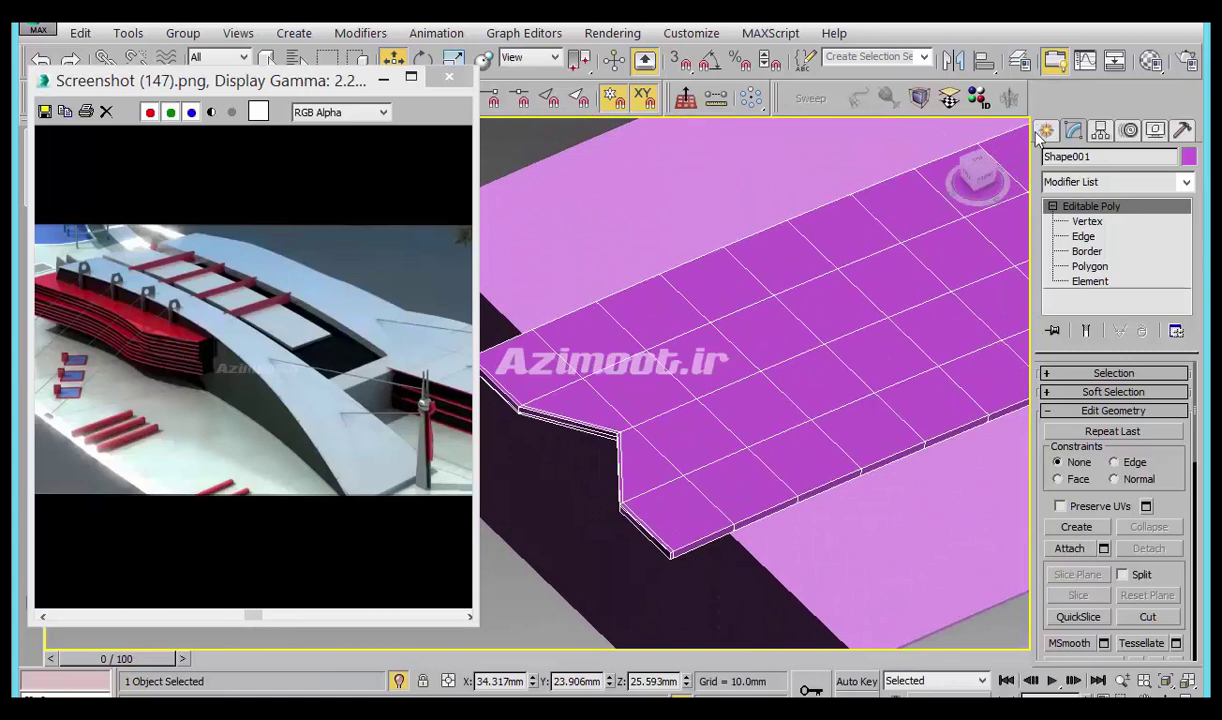
click(887, 97)
mouse_move(790, 486)
alt+middle_down()
mouse_move(821, 502)
mouse_move(803, 493)
alt+middle_up()
alt+middle_drag(908, 432, 935, 425)
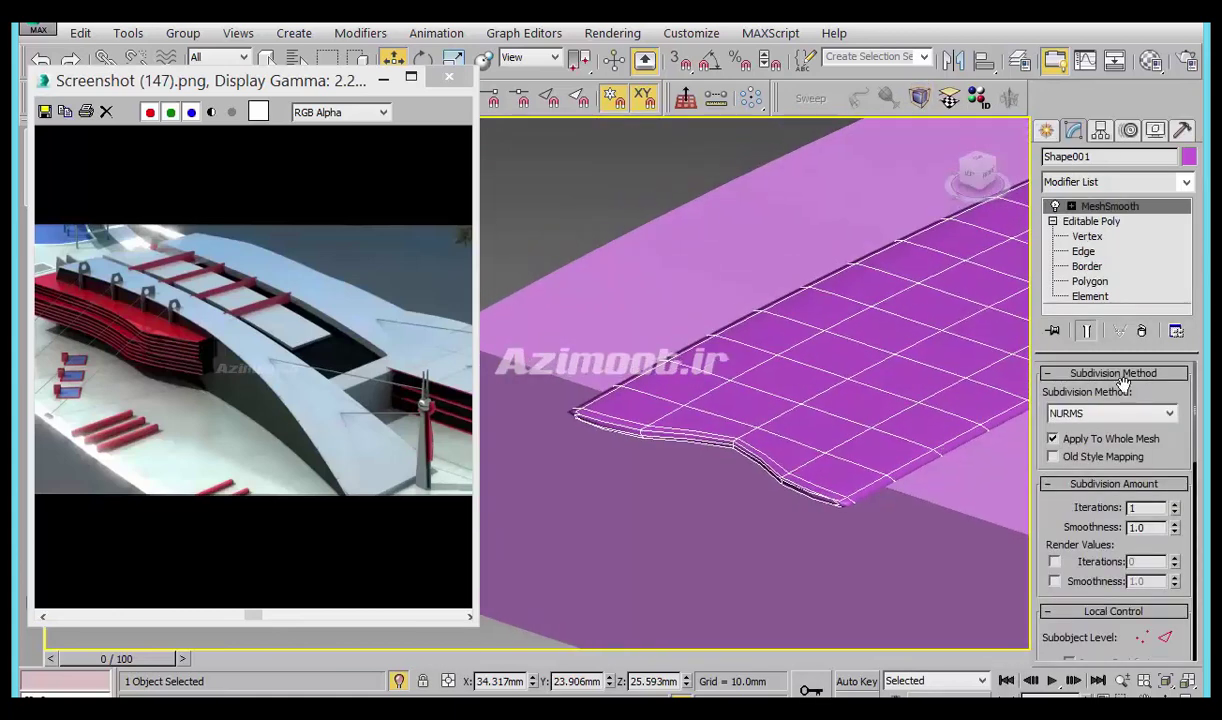
Set MeshSmooth iterations to 2 and select the notch corner vertex in the base poly.
click(1176, 506)
scroll(798, 505, up, 3)
scroll(878, 569, up, 2)
scroll(898, 550, up, 1)
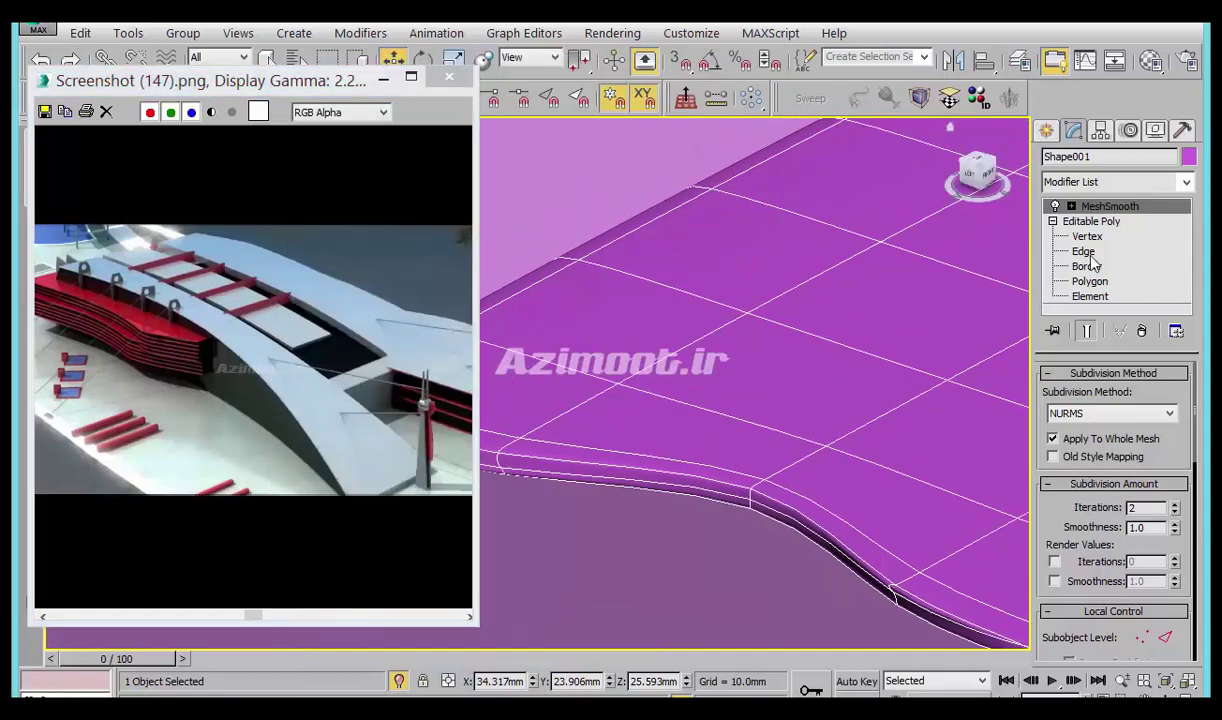
click(1087, 236)
drag(771, 431, 808, 569)
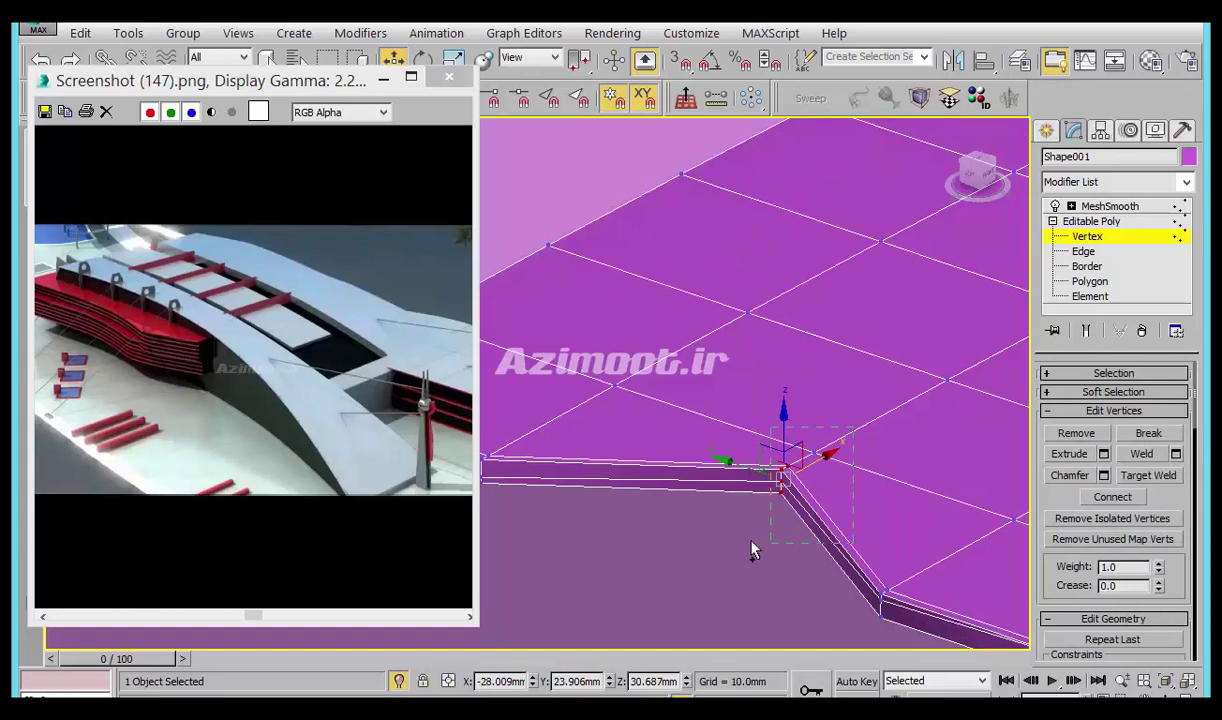
With Show End Result on, move the notch's corner vertices along X and nudge the lower one.
click(1086, 332)
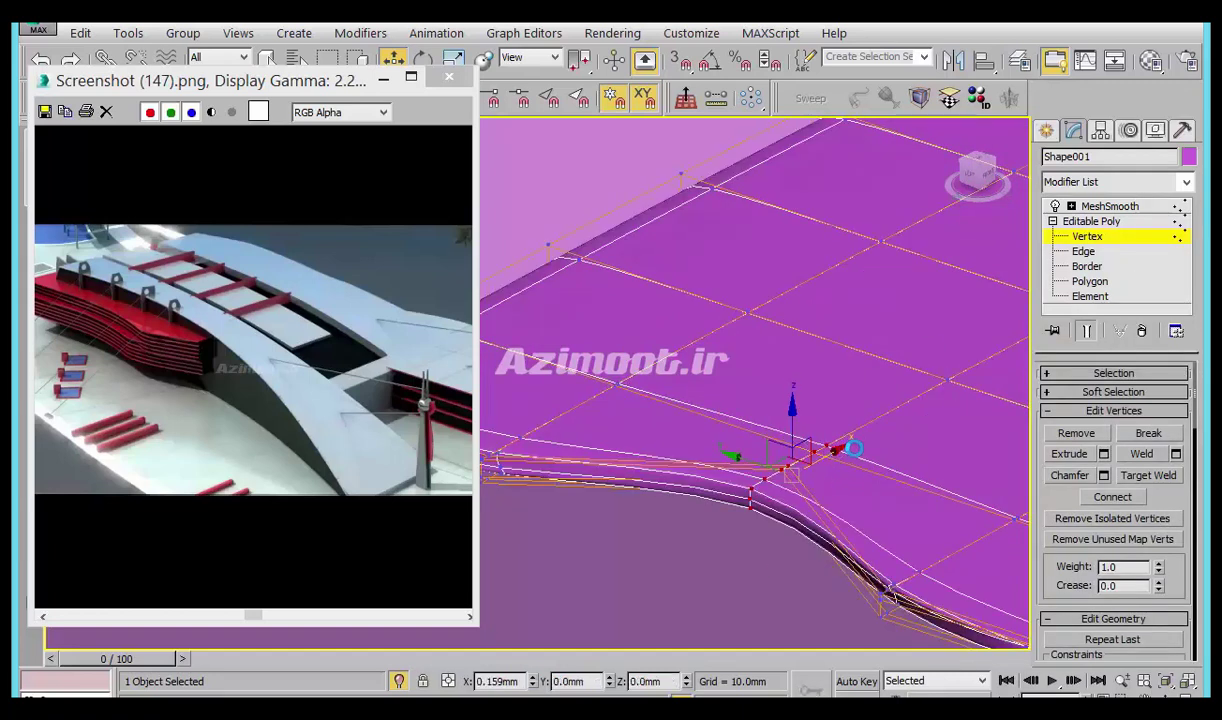
drag(855, 448, 919, 411)
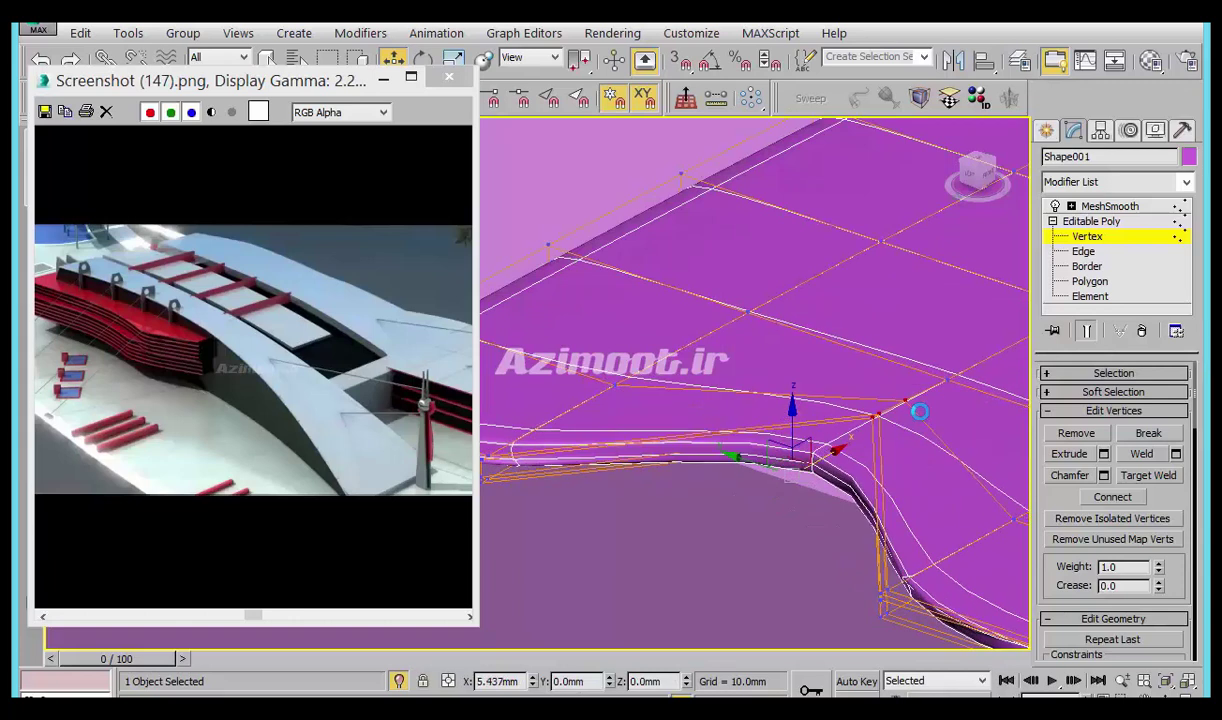
alt+middle_drag(919, 411, 870, 538)
click(823, 515)
drag(845, 517, 820, 515)
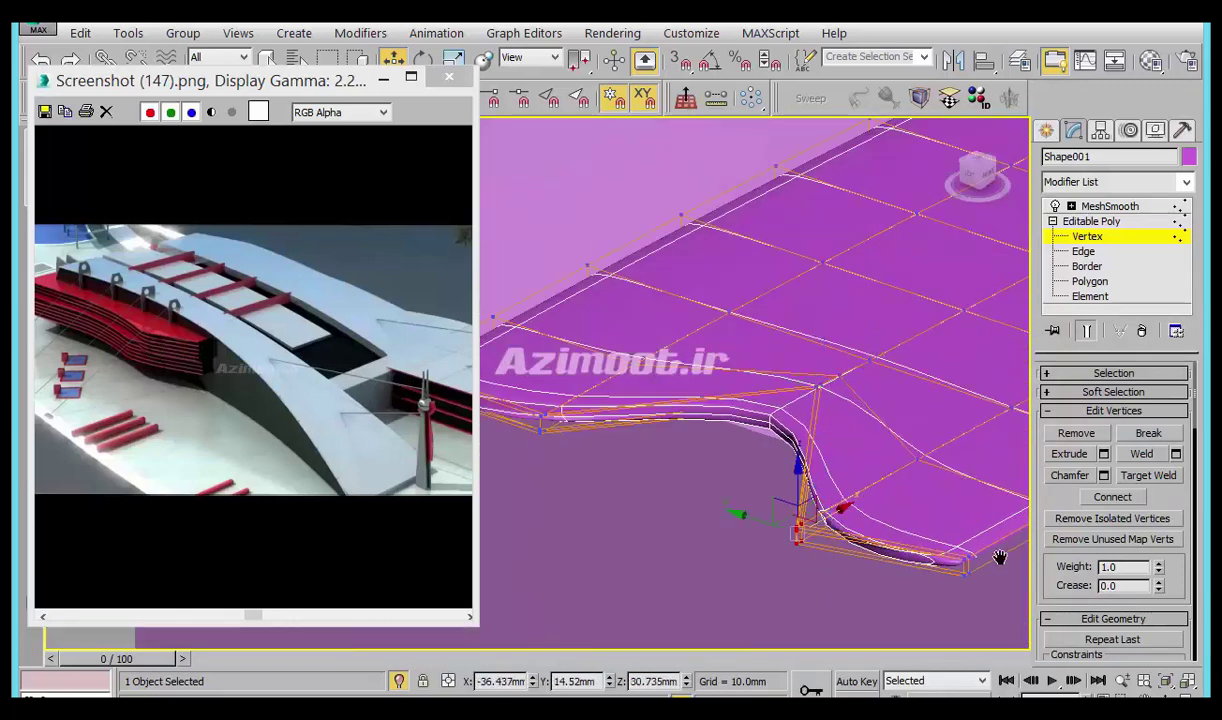
Pull another notch vertex down-left and check the shape against the reference screenshot.
middle_drag(640, 480, 780, 508)
mouse_move(748, 398)
mouse_down()
mouse_move(740, 420)
mouse_move(727, 416)
mouse_up()
alt+middle_drag(771, 450, 843, 521)
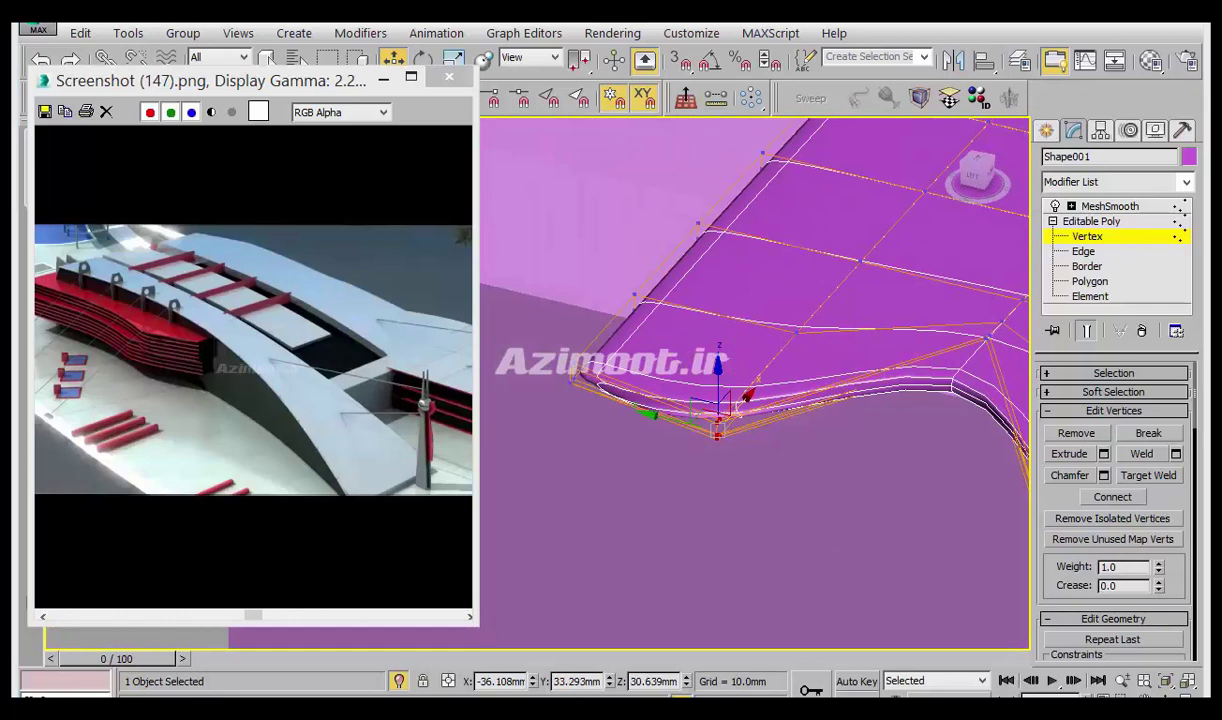
key(alt+Tab)
key(alt+Tab)
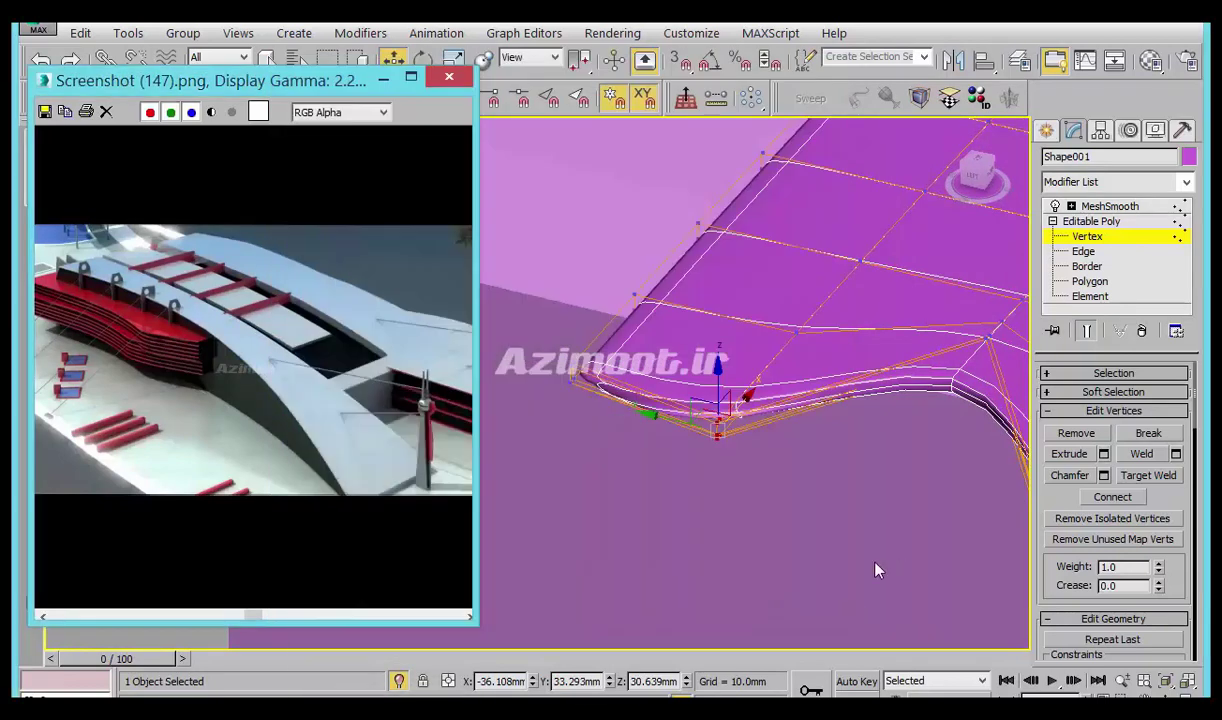
alt+middle_drag(834, 536, 810, 517)
scroll(810, 517, up, 3)
alt+middle_drag(862, 554, 688, 402)
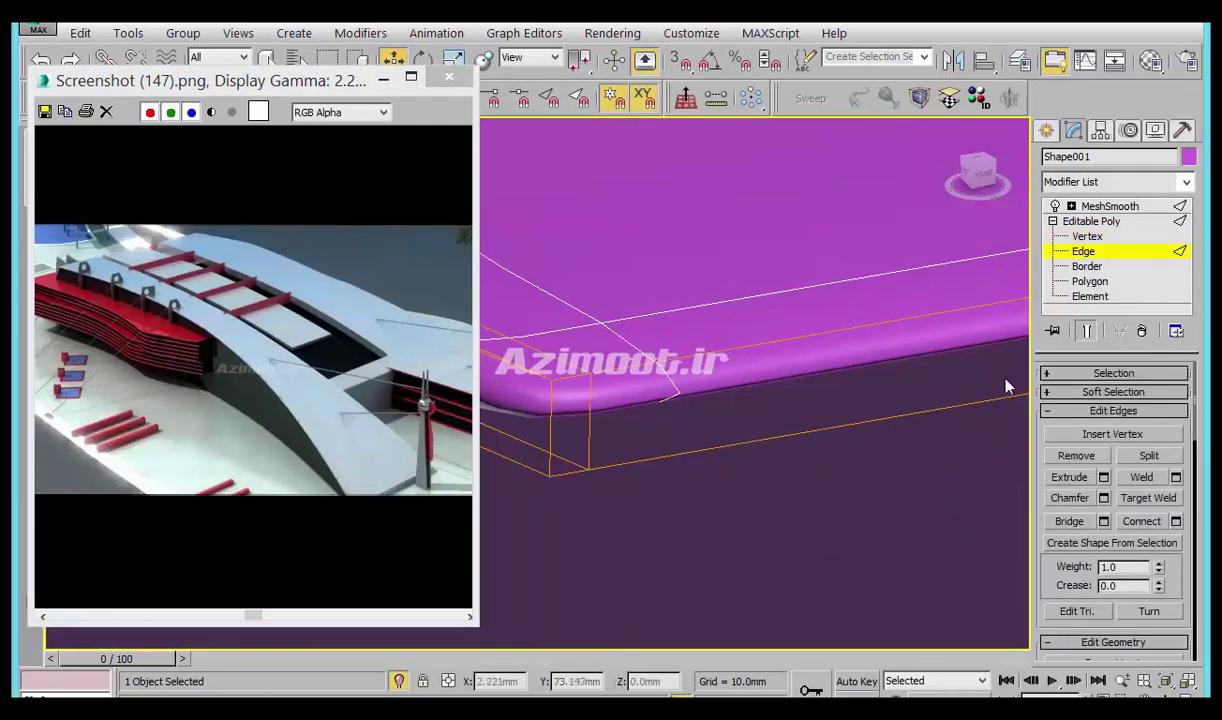
Turn off Show End Result and ring-select the vertical rim edges at the slab corner.
click(1090, 333)
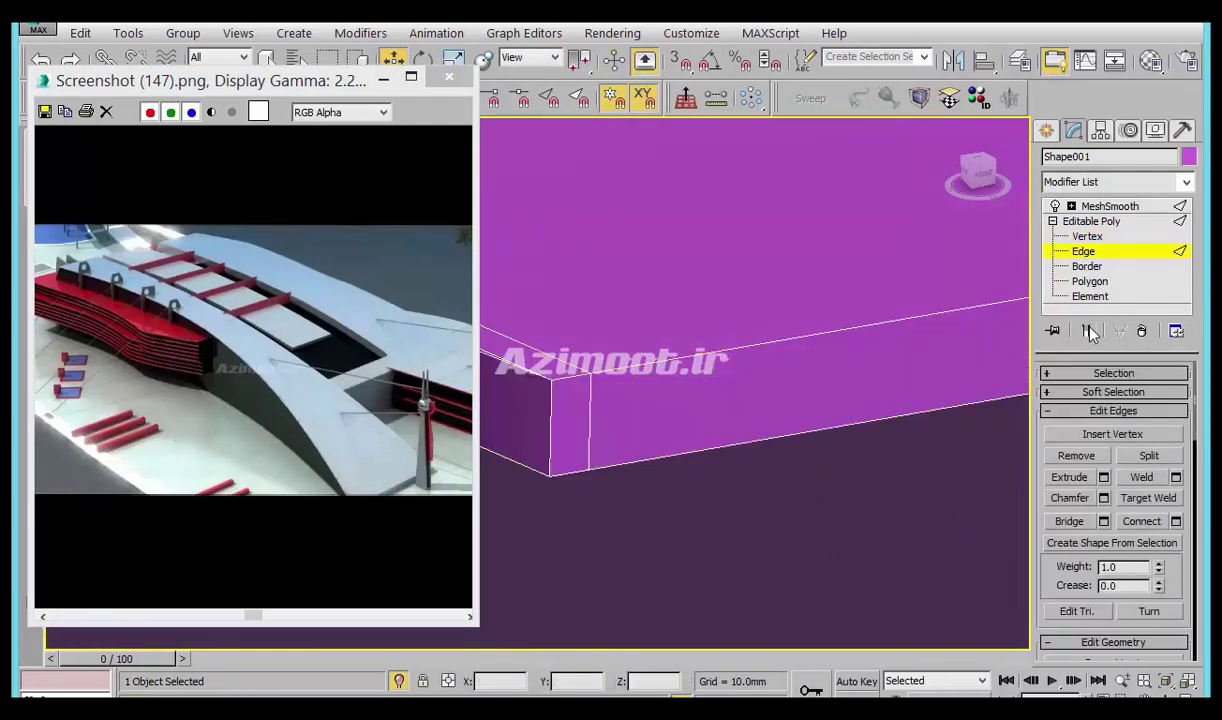
scroll(758, 458, up, 3)
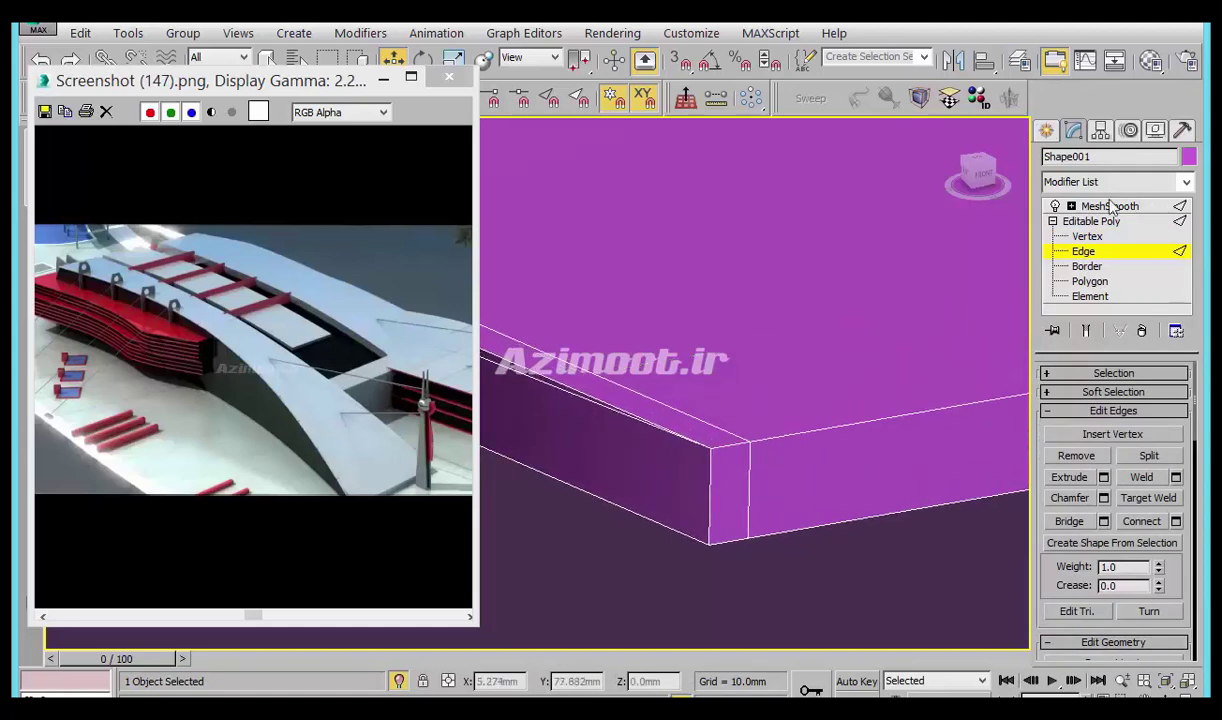
click(710, 485)
click(1080, 373)
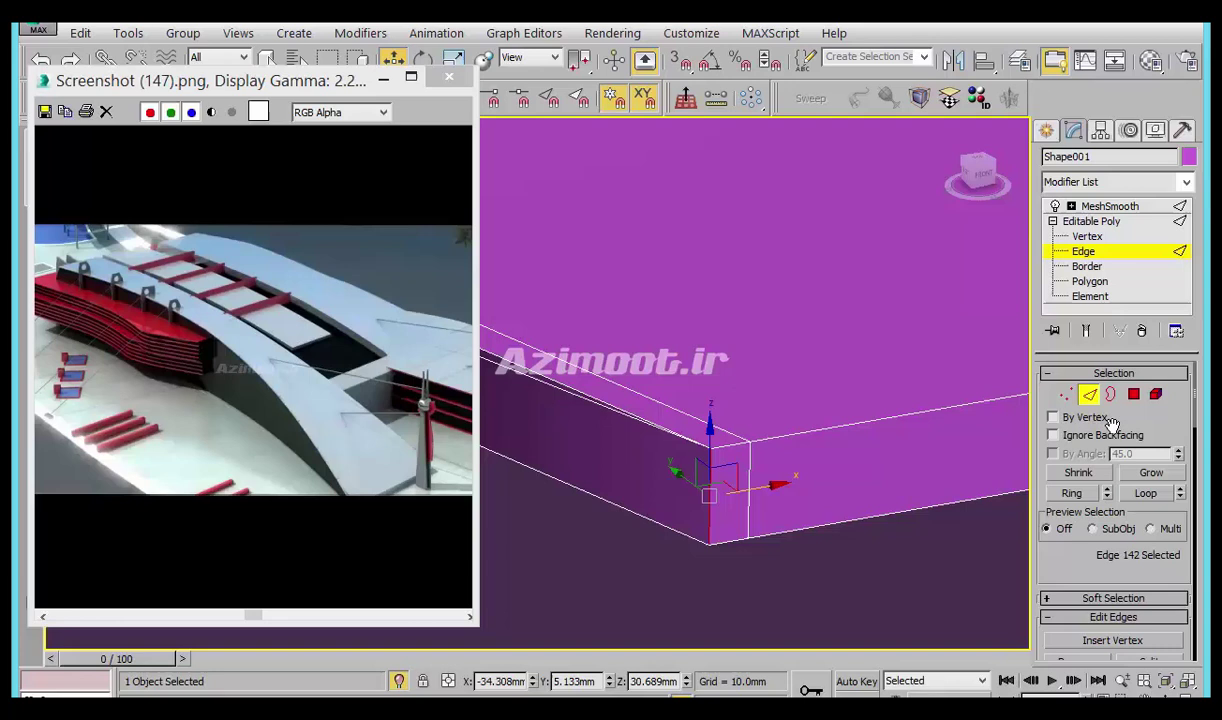
click(1076, 494)
Connect the rim edges with 2 segments at Pinch 82.
right_click(792, 418)
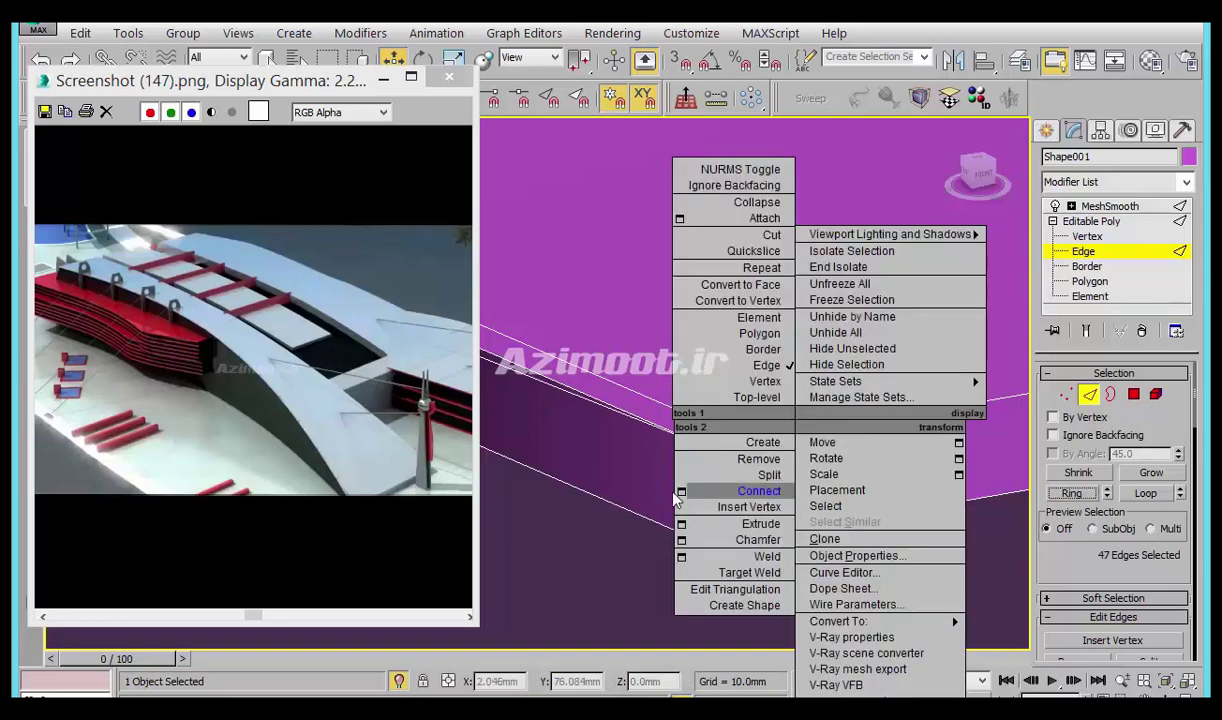
click(690, 494)
click(552, 399)
click(552, 399)
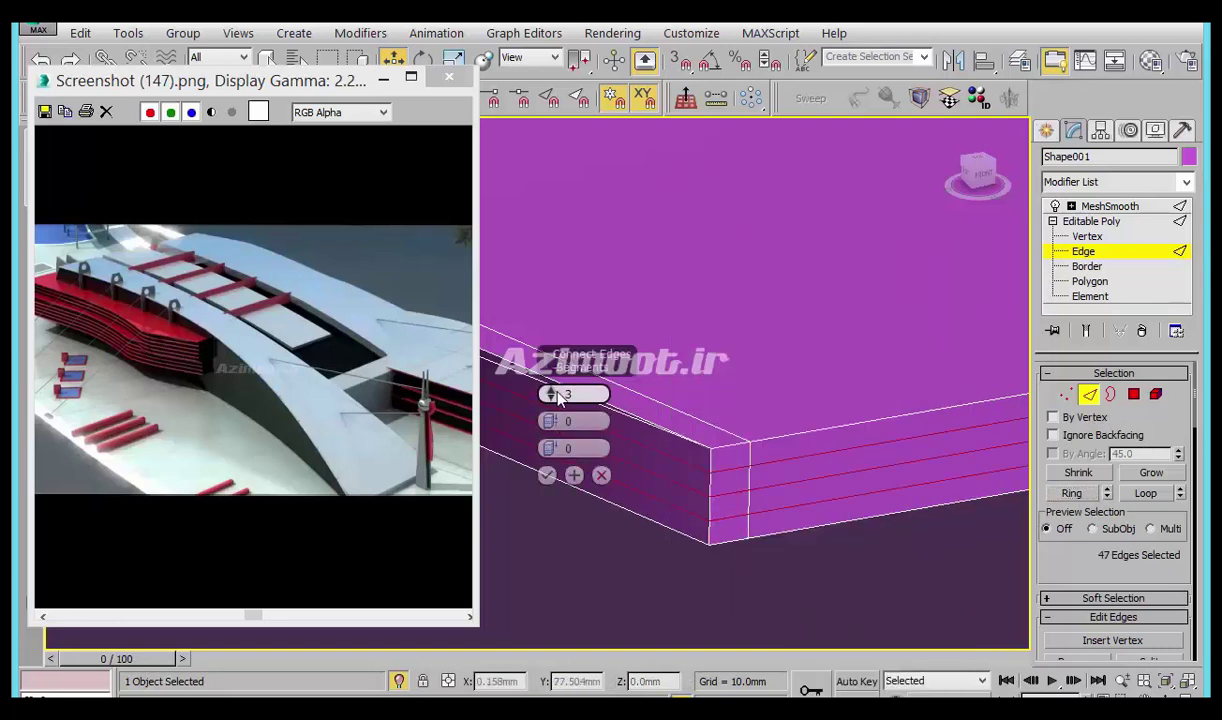
click(553, 395)
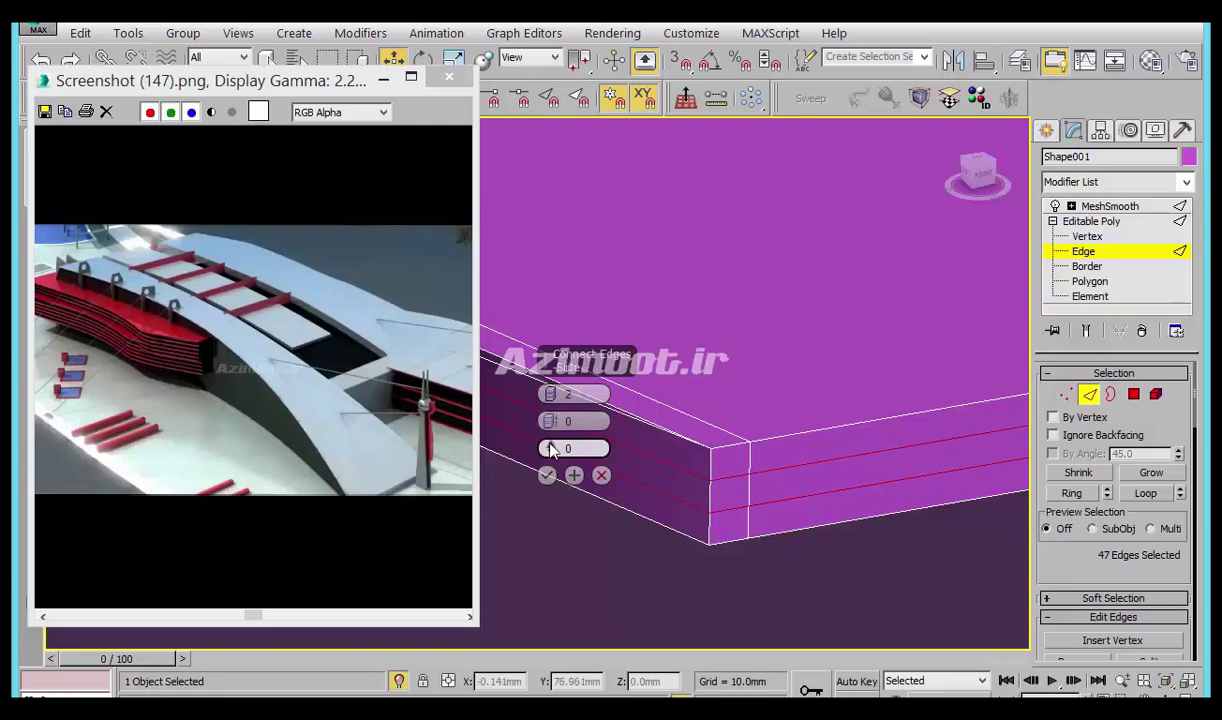
drag(550, 421, 573, 306)
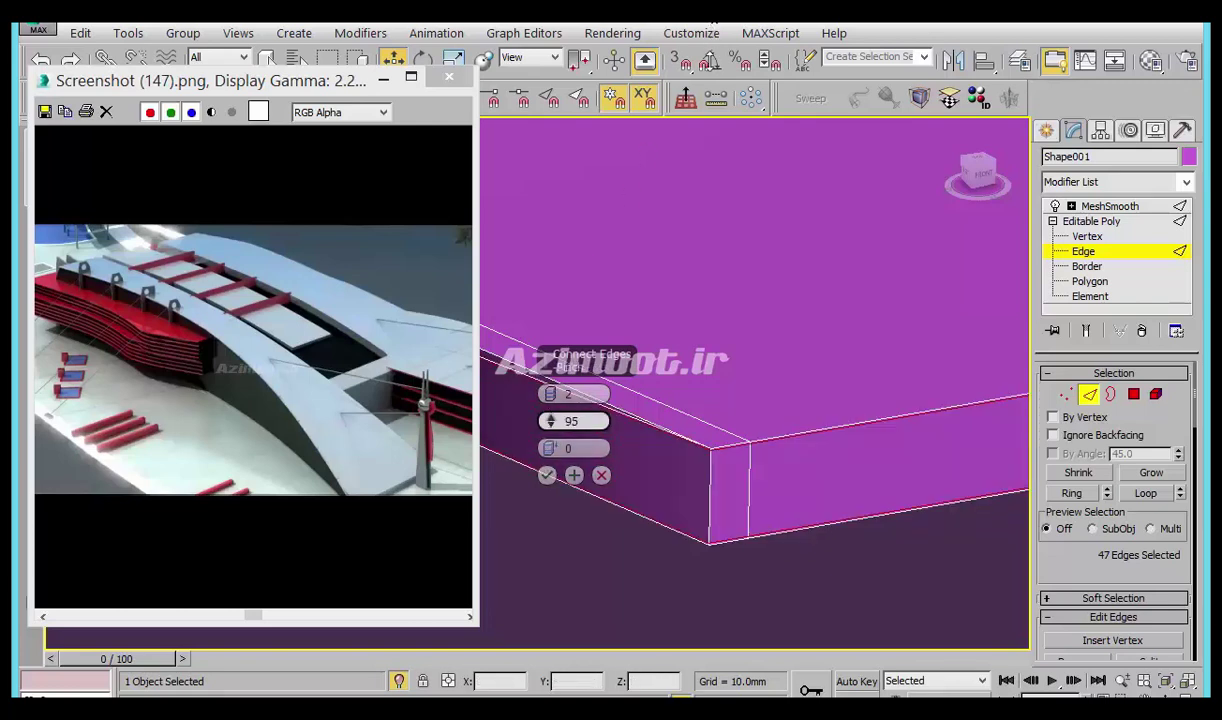
drag(550, 421, 779, 322)
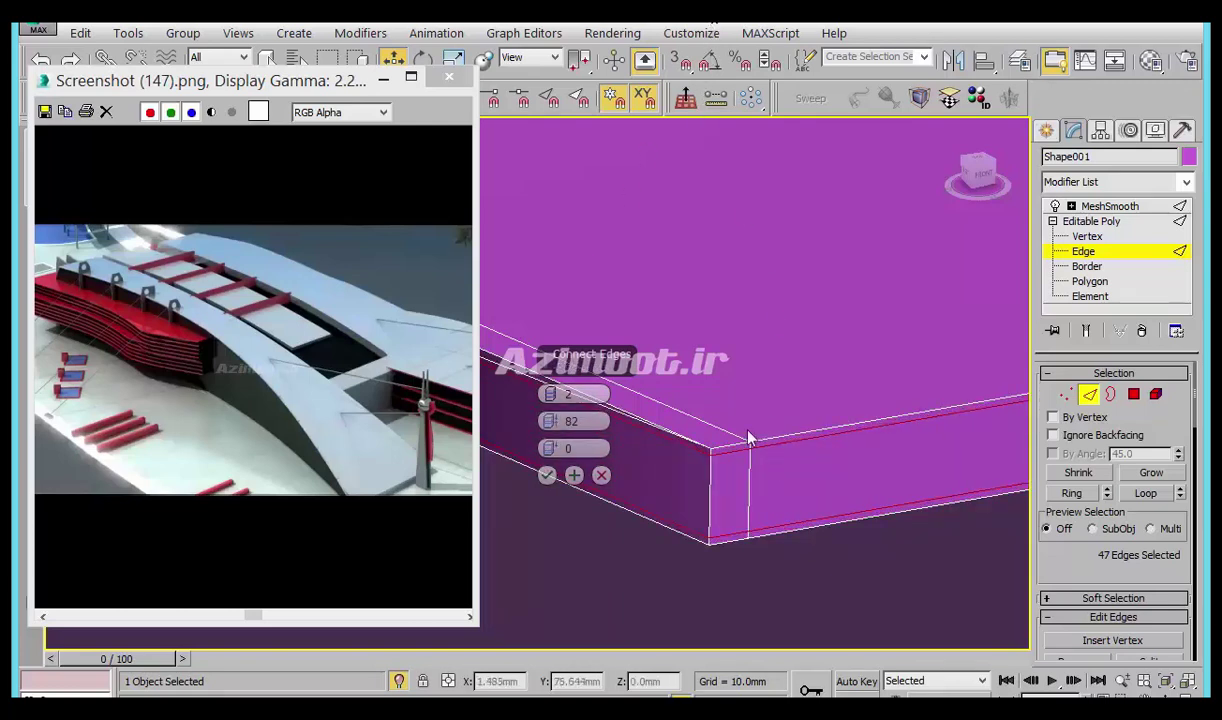
click(547, 476)
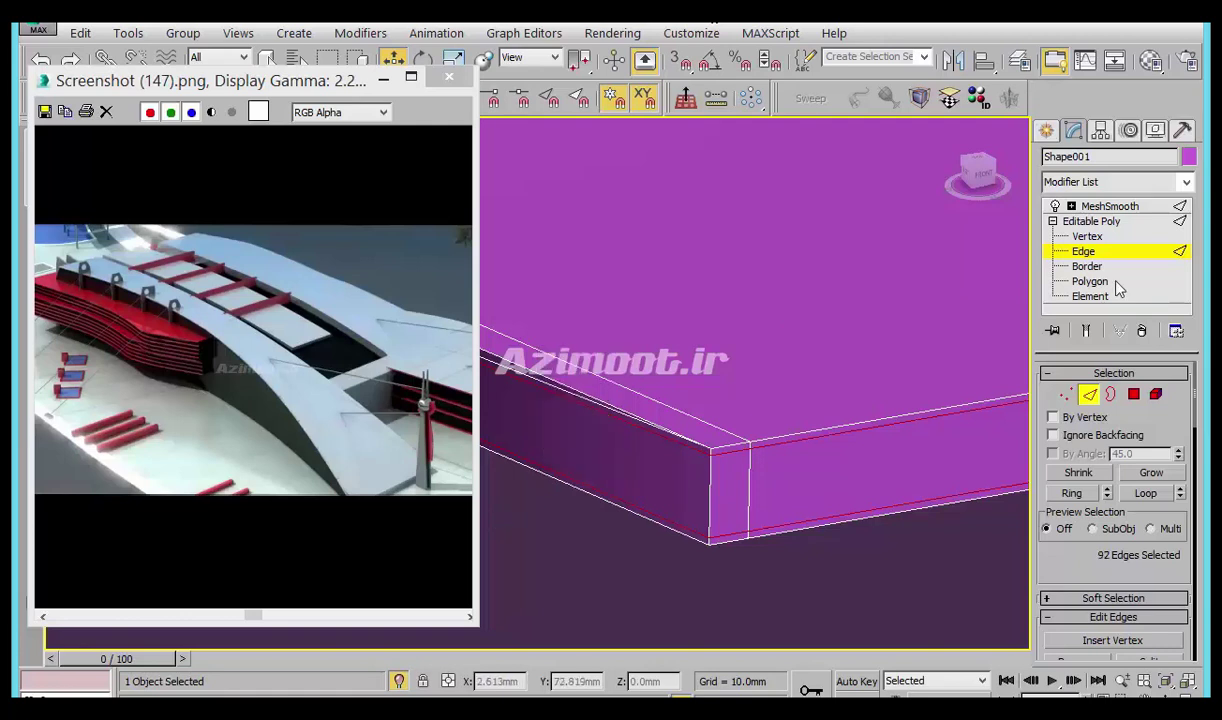
Turn Show End Result back on and select the MeshSmooth modifier to inspect the tightened edges.
click(1087, 331)
middle_drag(767, 466, 800, 512)
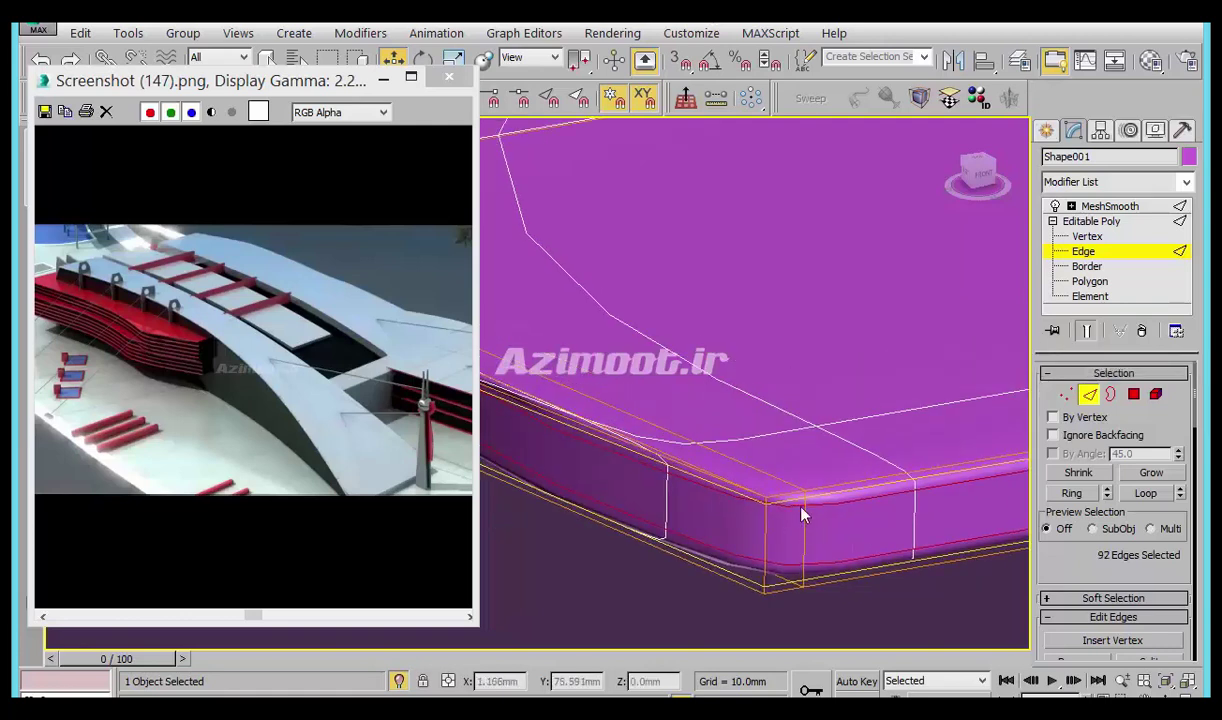
scroll(873, 458, down, 2)
scroll(884, 469, down, 2)
scroll(914, 507, down, 2)
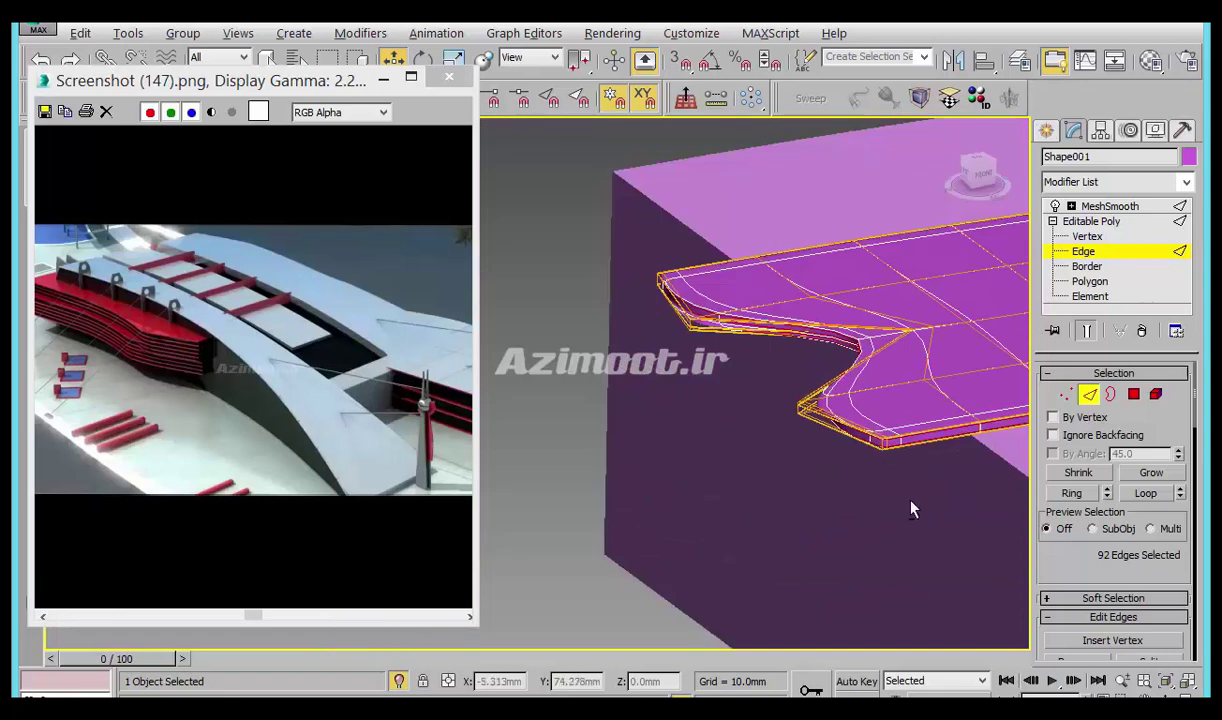
scroll(885, 487, down, 2)
scroll(880, 482, down, 2)
scroll(900, 363, down, 2)
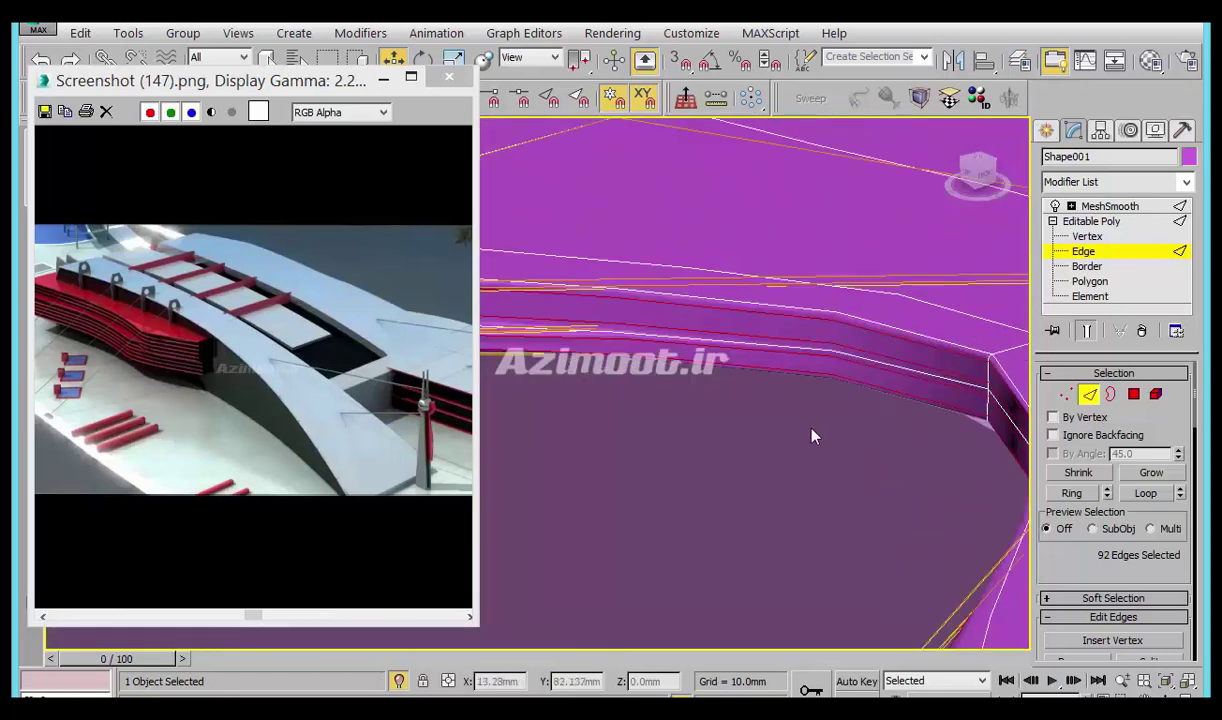
click(1108, 206)
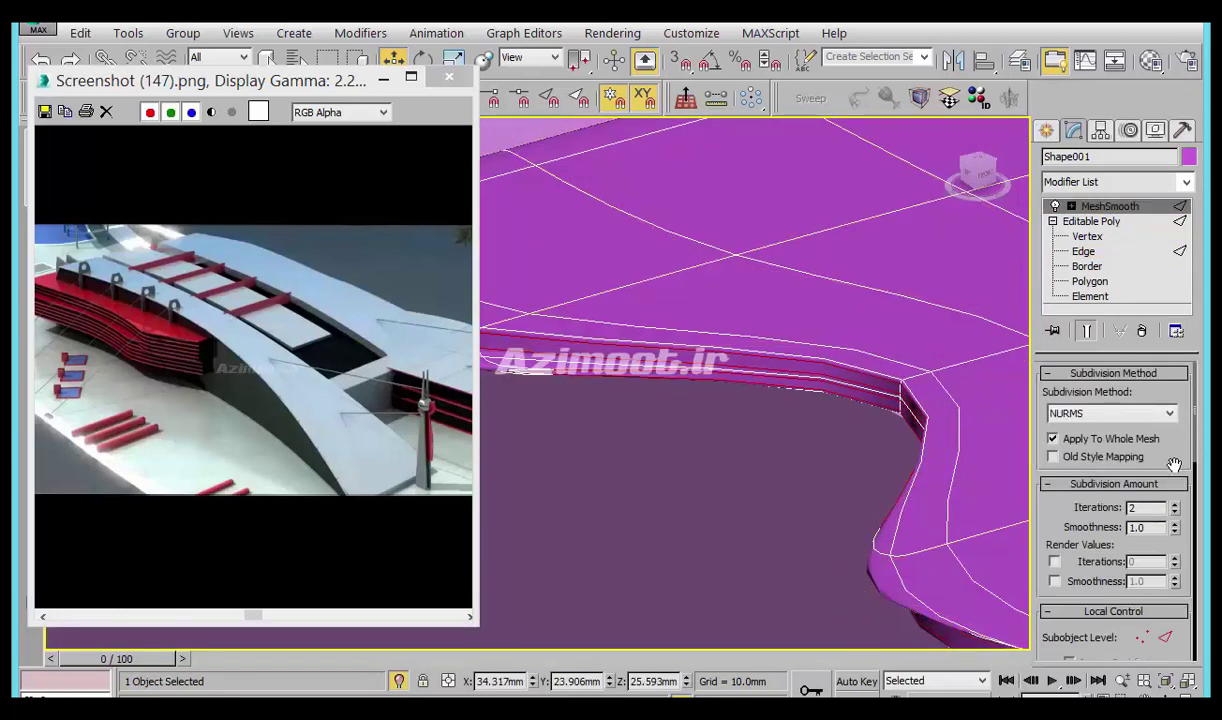
Raise MeshSmooth iterations to 3 and drop back to the Editable Poly base level.
click(1176, 505)
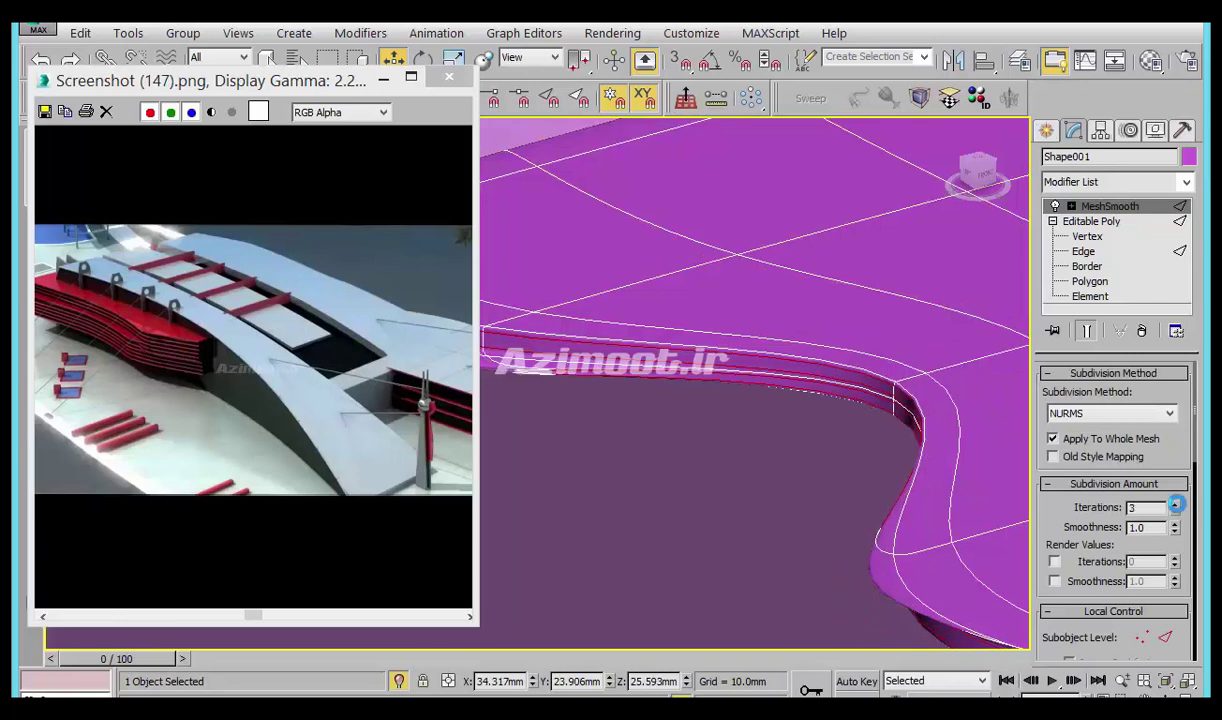
scroll(903, 510, down, 2)
alt+middle_drag(914, 513, 599, 452)
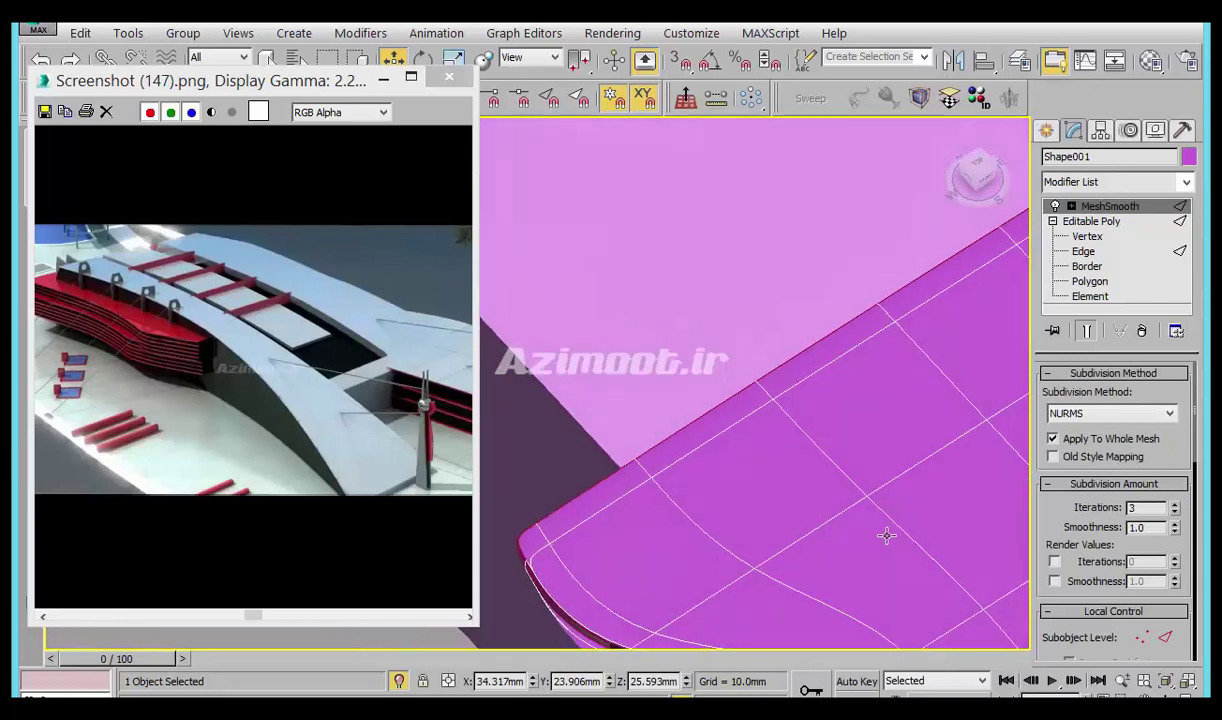
click(1091, 221)
click(1083, 251)
click(1083, 251)
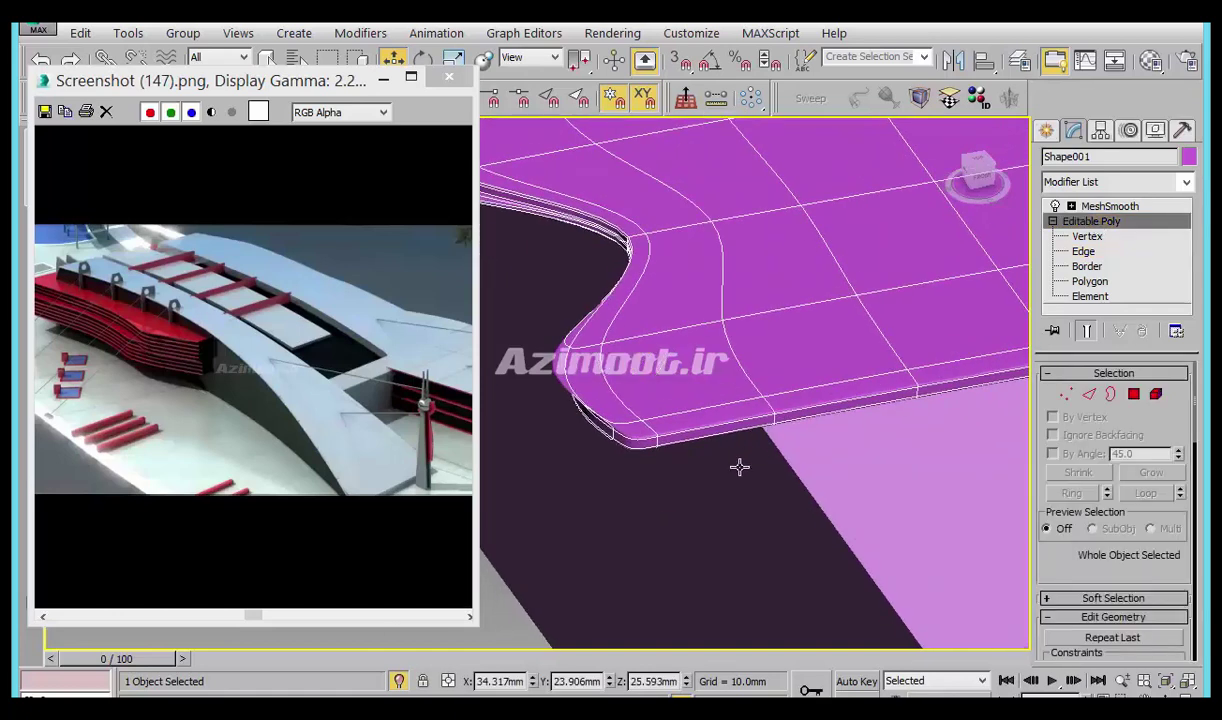
alt+middle_drag(757, 449, 808, 483)
scroll(884, 503, up, 5)
scroll(884, 503, down, 5)
mouse_move(663, 417)
alt+middle_down()
mouse_move(867, 494)
mouse_move(750, 483)
mouse_move(846, 451)
alt+middle_up()
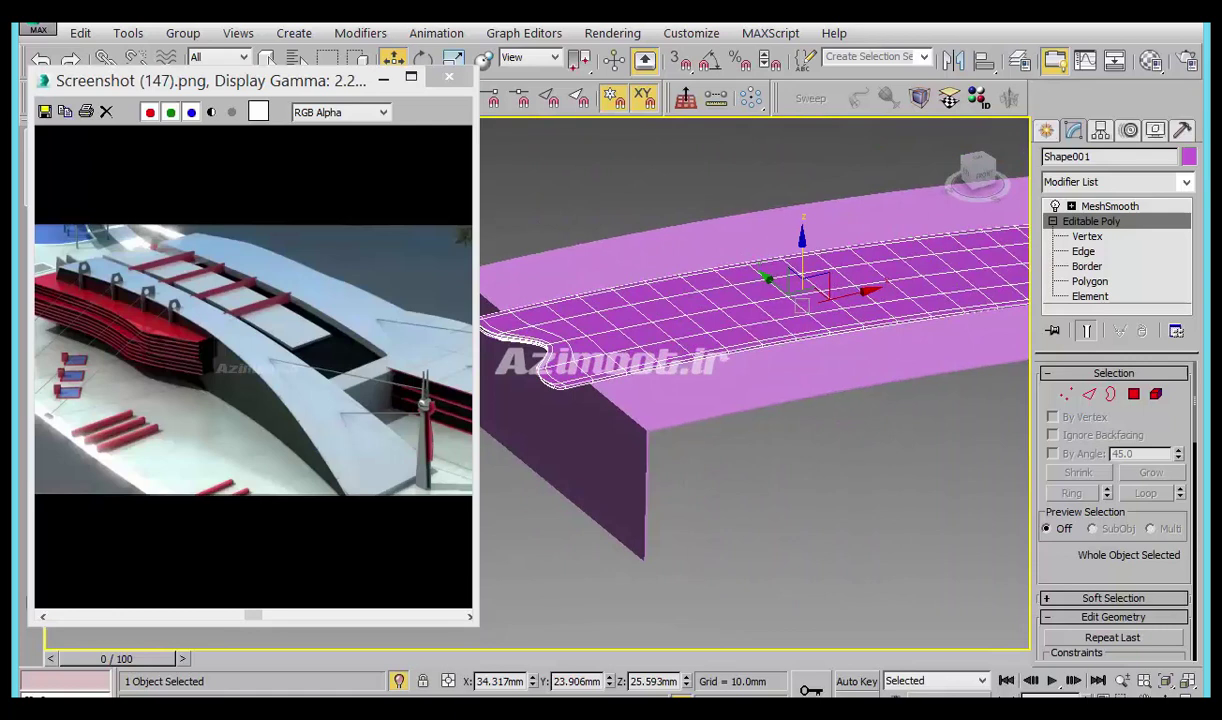
Deselect everything, activate the Standard Primitives Box tool and switch to Top view.
key(alt+Tab)
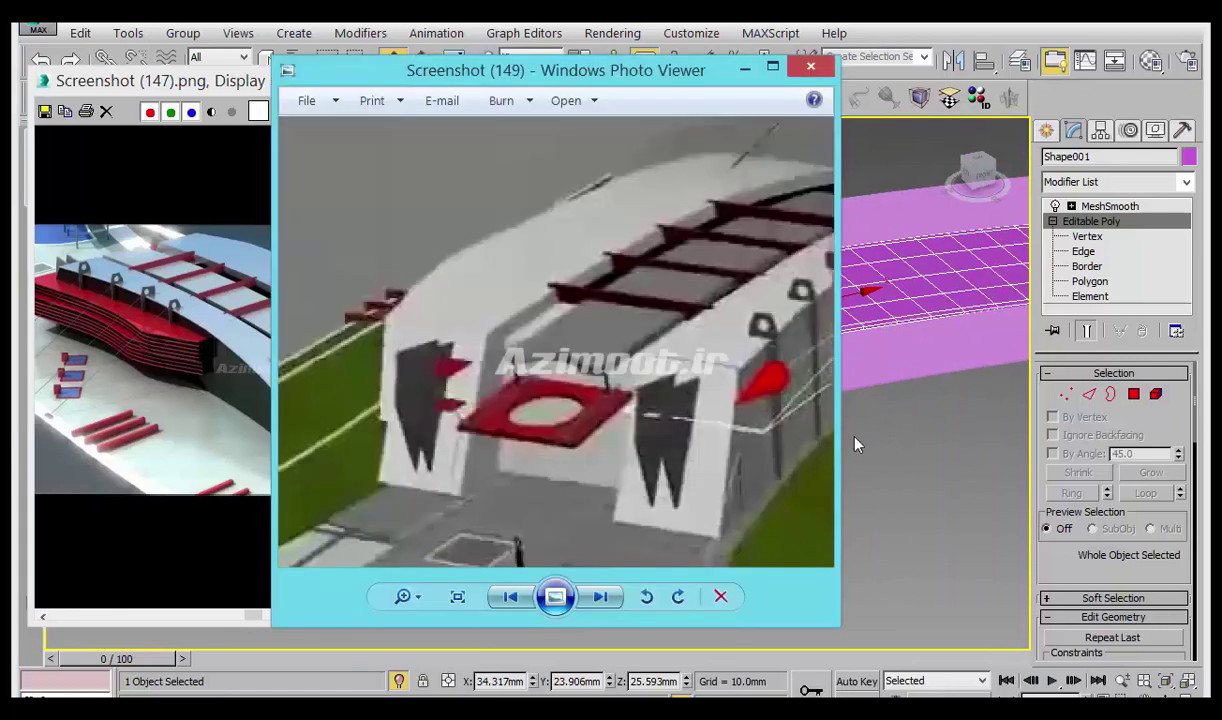
click(910, 428)
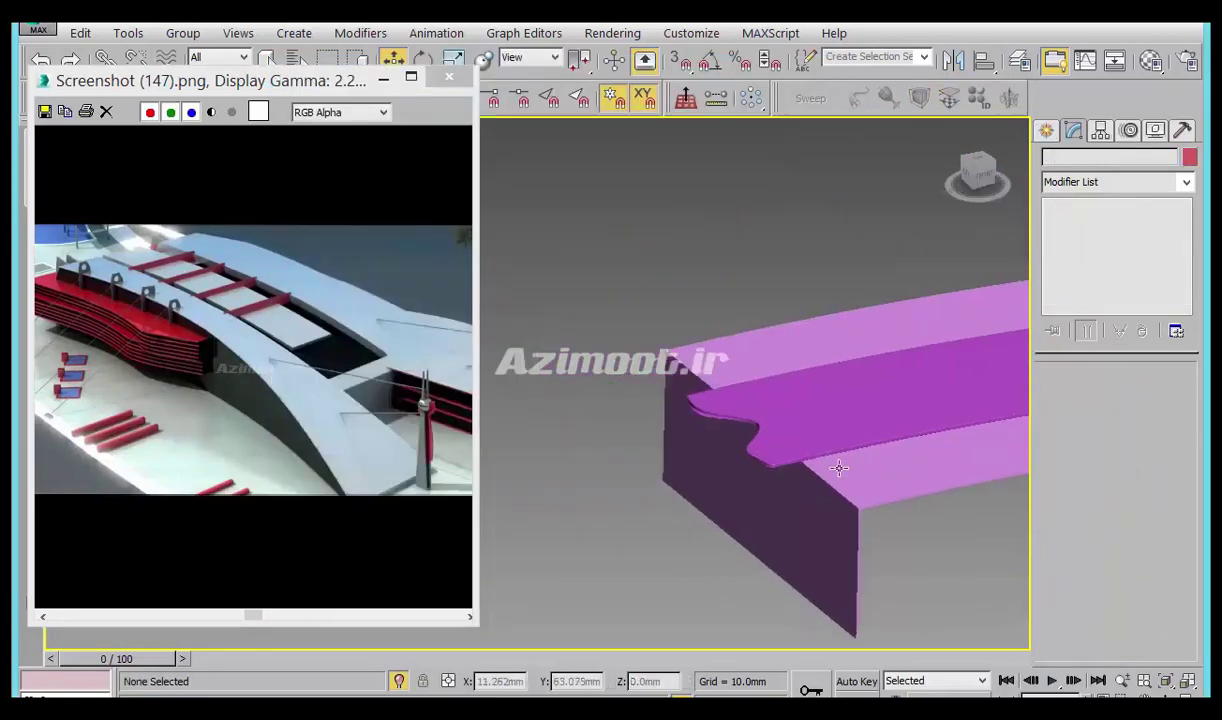
alt+middle_drag(851, 467, 812, 479)
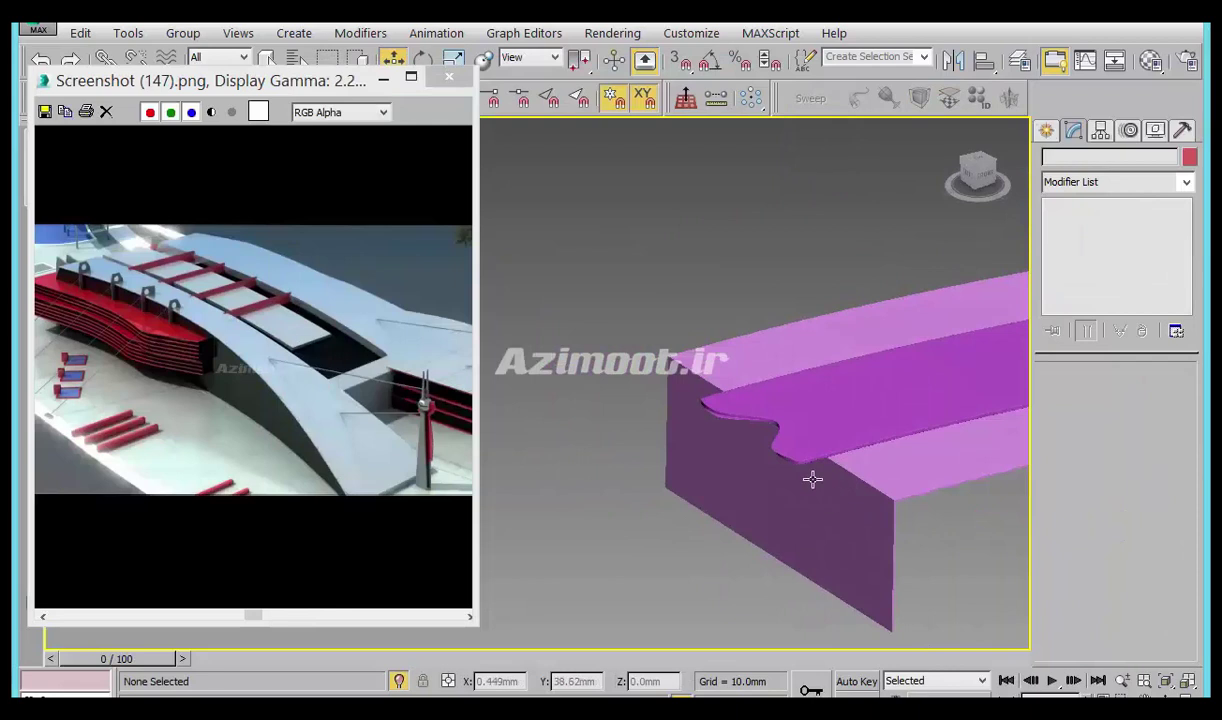
click(1045, 130)
click(1080, 250)
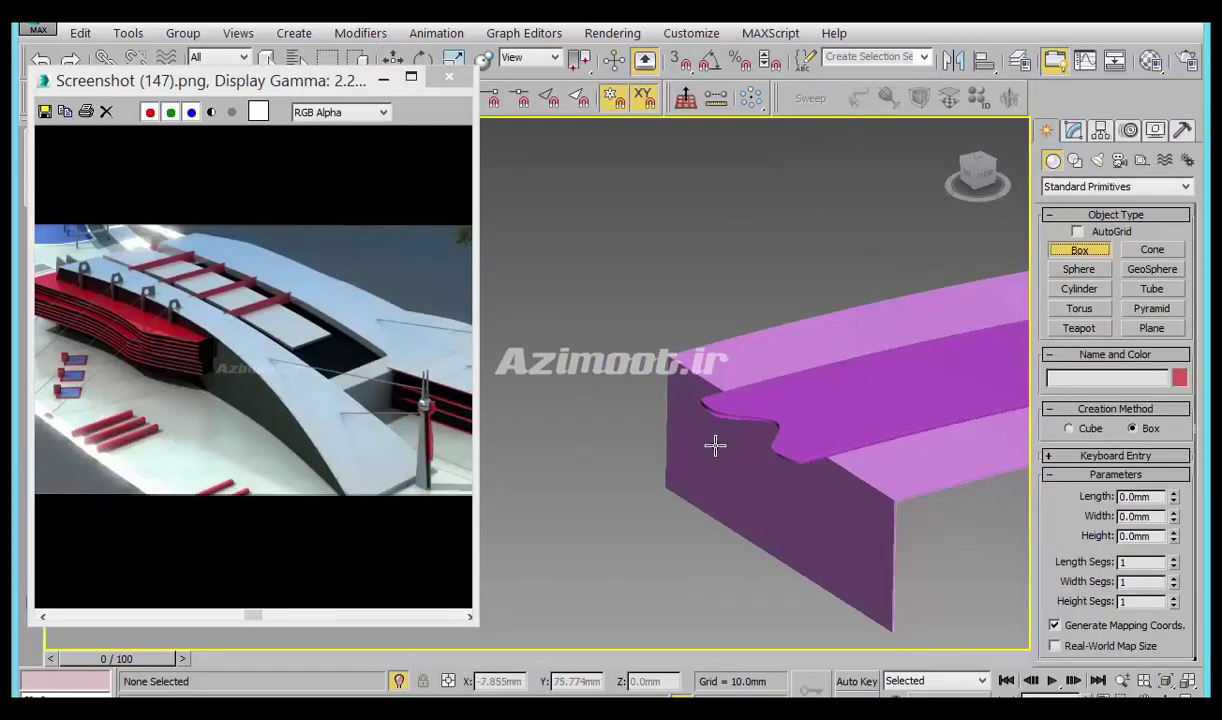
key(t)
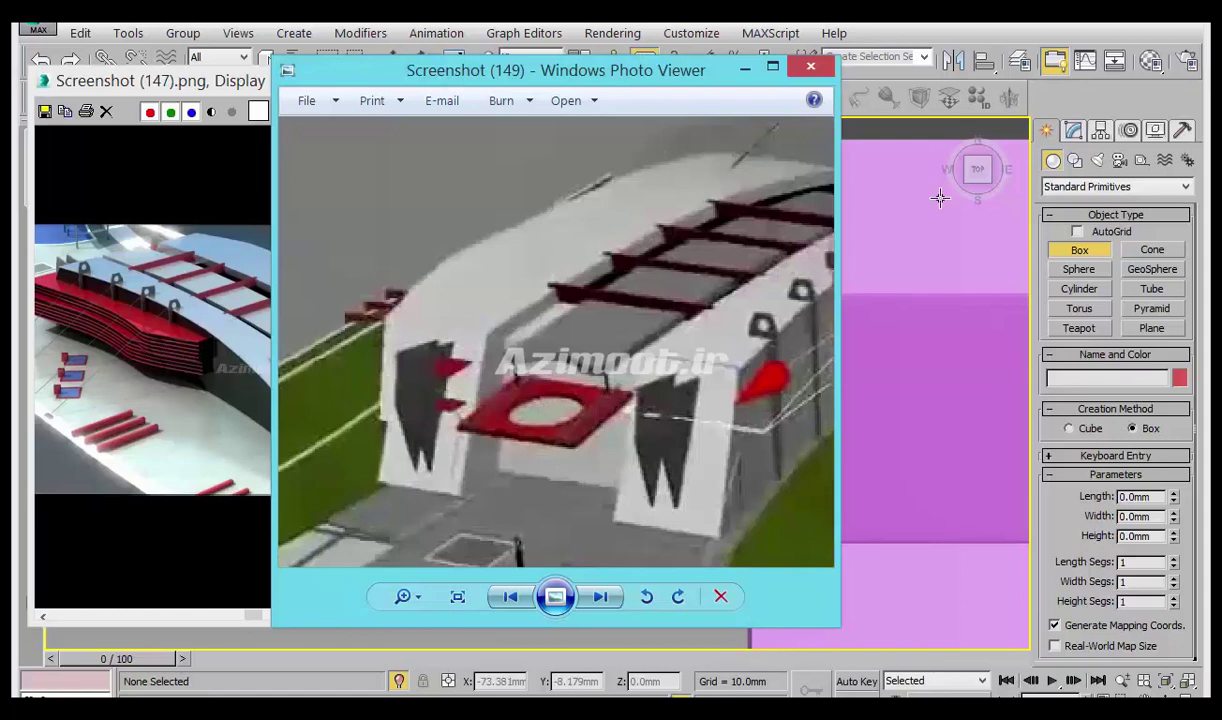
click(745, 68)
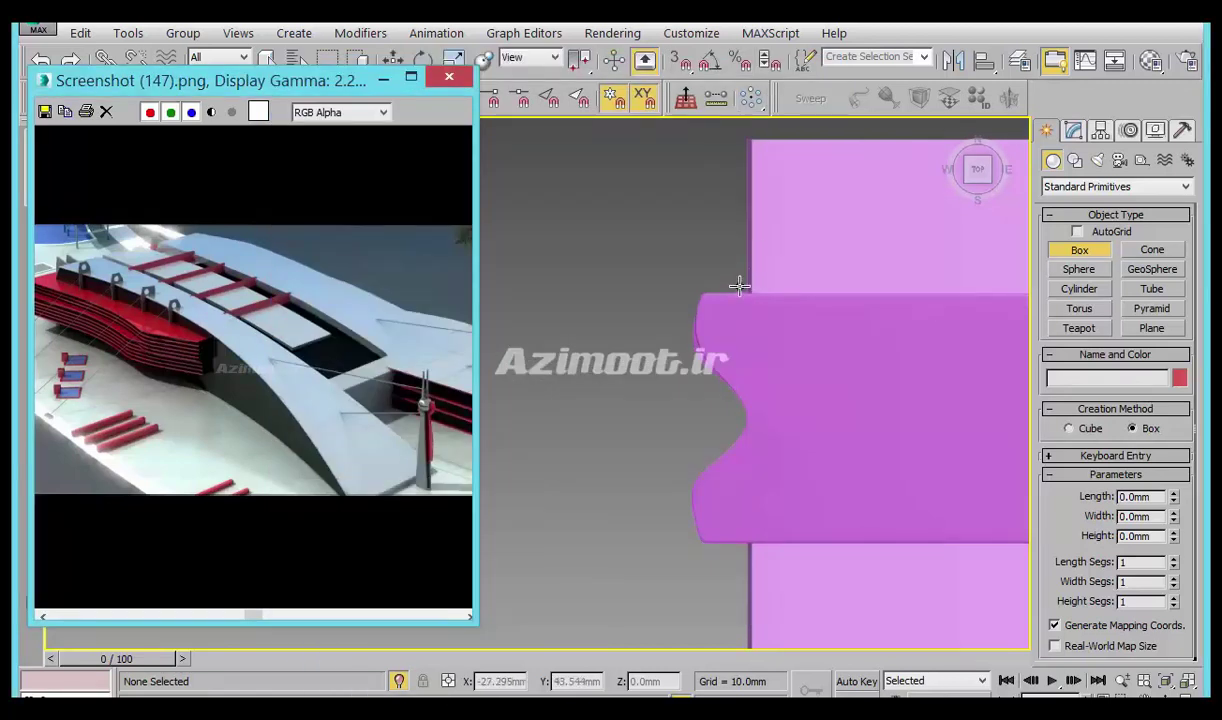
Draw Box006 with a 40.871 × 38.616 mm footprint beside the notched slab end.
drag(748, 282, 601, 623)
drag(537, 557, 502, 597)
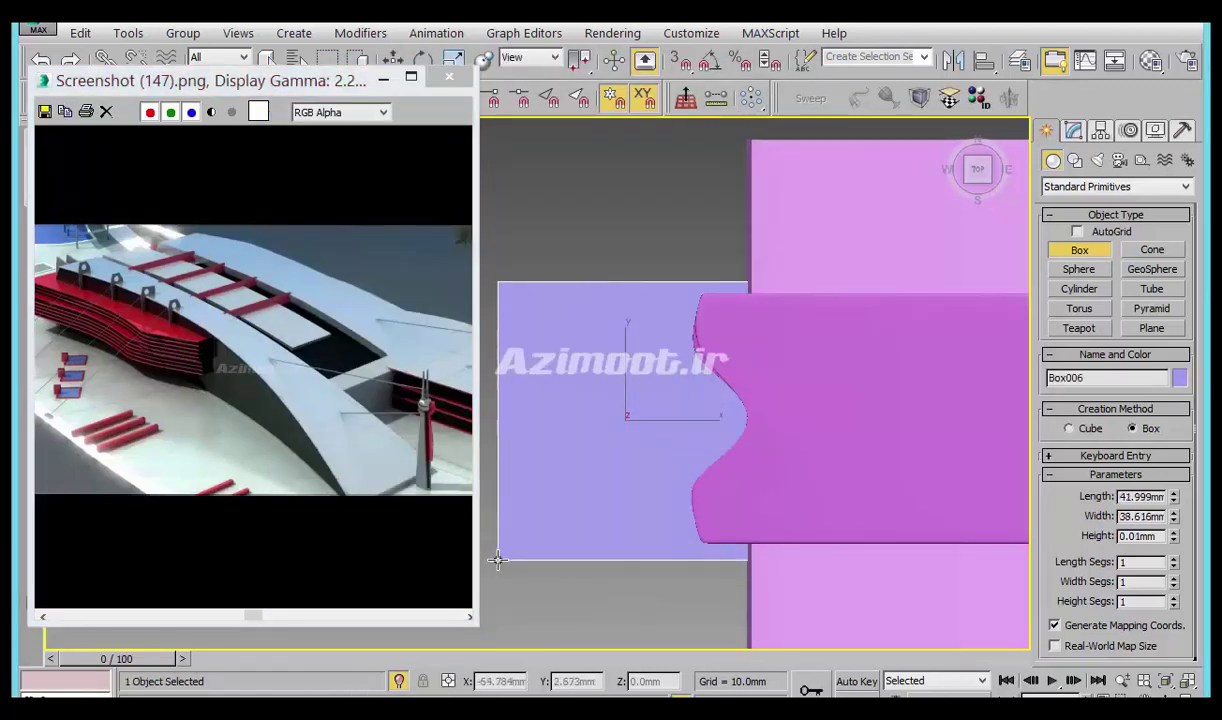
click(545, 545)
key(w)
mouse_move(545, 545)
alt+middle_down()
mouse_move(652, 485)
mouse_move(736, 458)
mouse_move(1036, 231)
alt+middle_up()
Set Box006's height to -0.994 mm and raise it 22.635 mm along Z.
click(1074, 133)
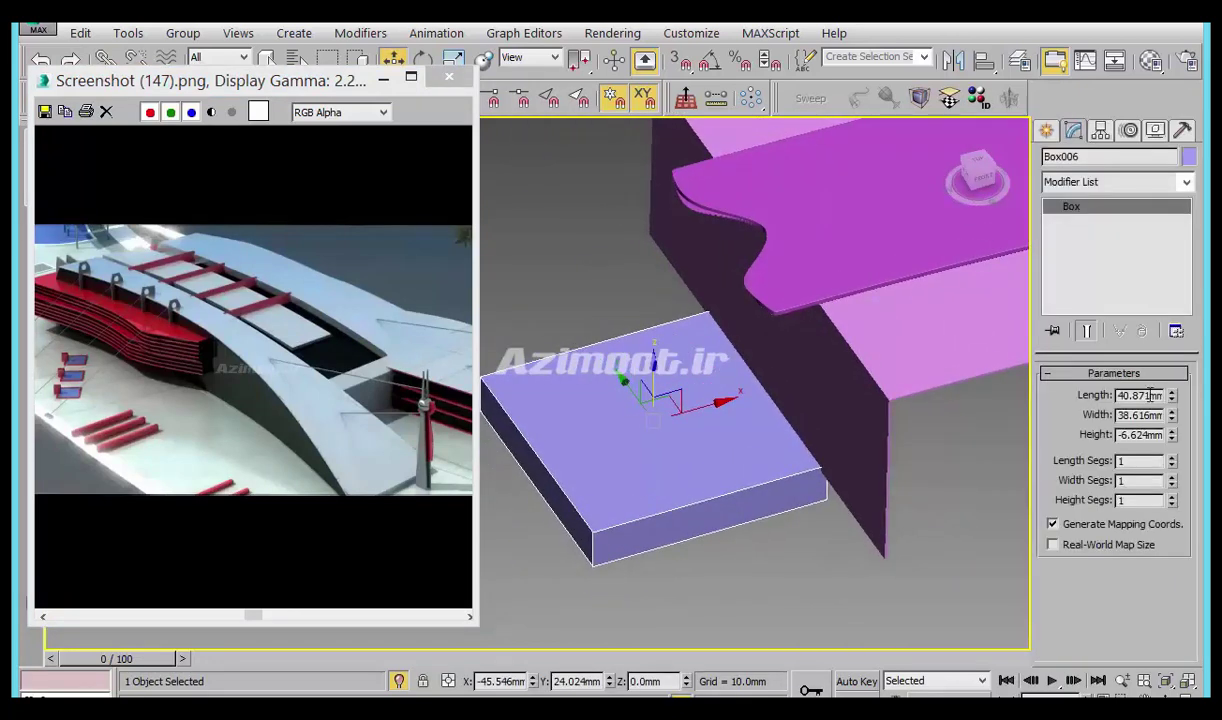
drag(1172, 437, 1125, 350)
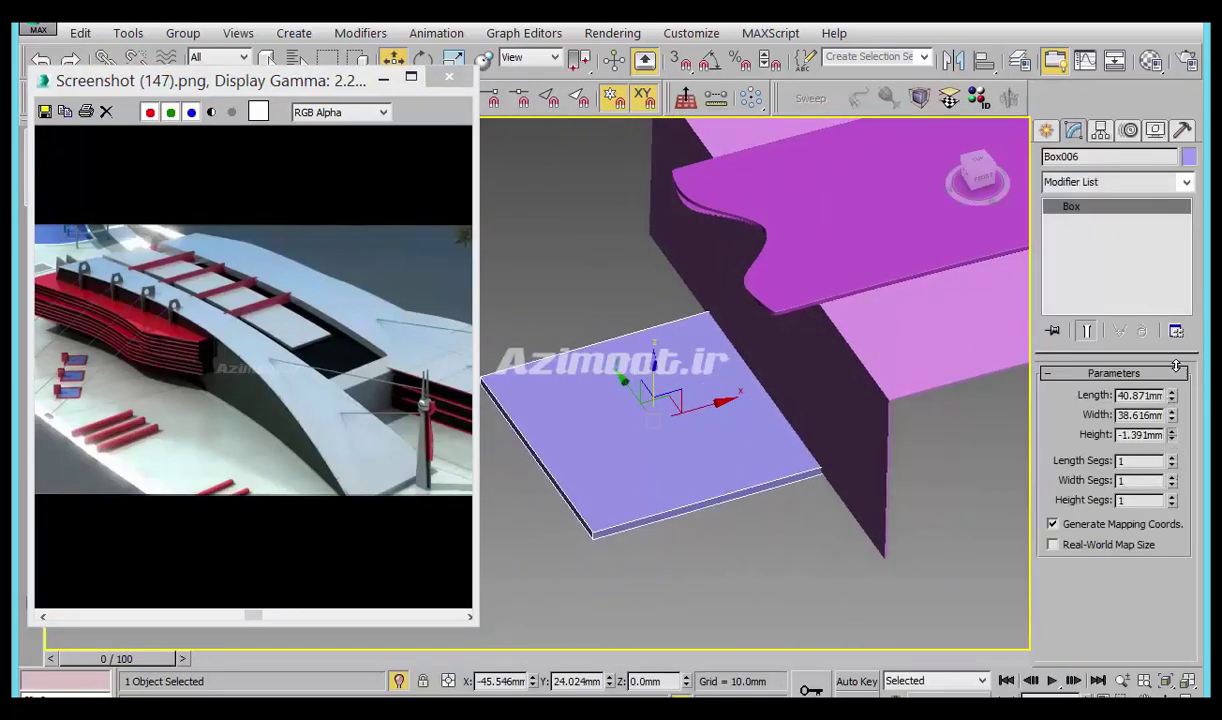
mouse_move(652, 380)
mouse_down()
mouse_move(674, 257)
mouse_move(715, 404)
mouse_up()
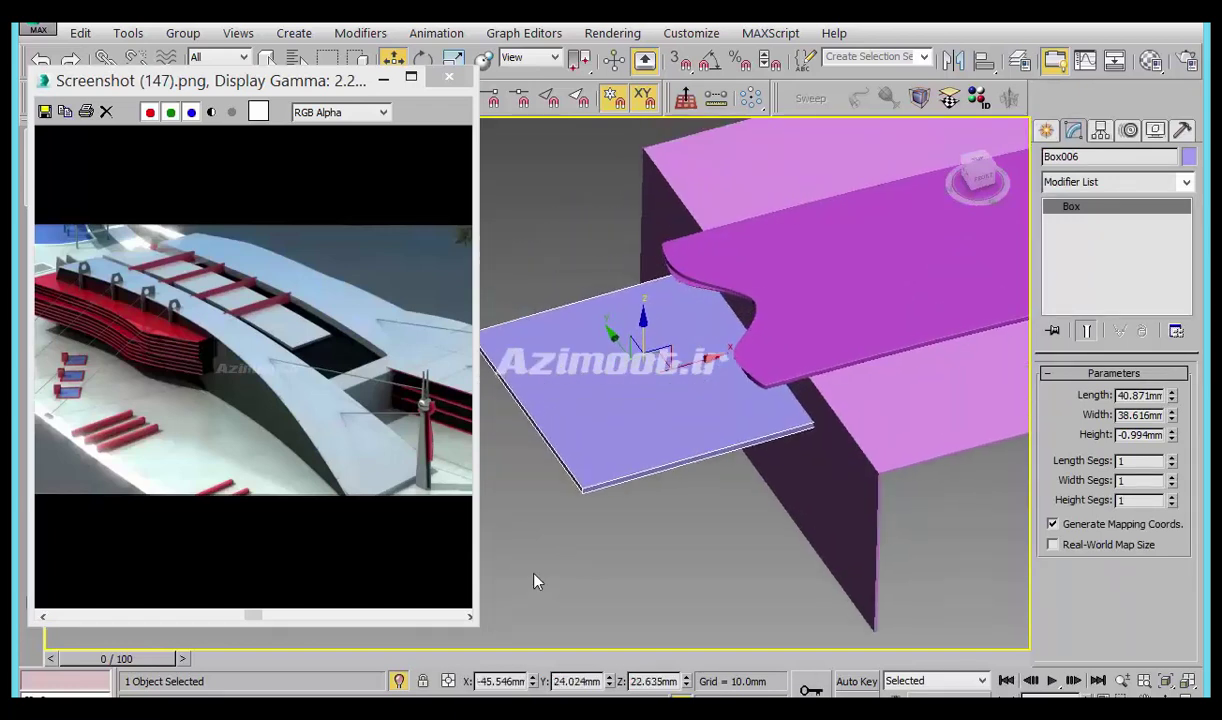
Return to Top view centred on the boxes and pick the Rectangle spline tool.
key(t)
scroll(597, 518, down, 3)
scroll(682, 537, down, 2)
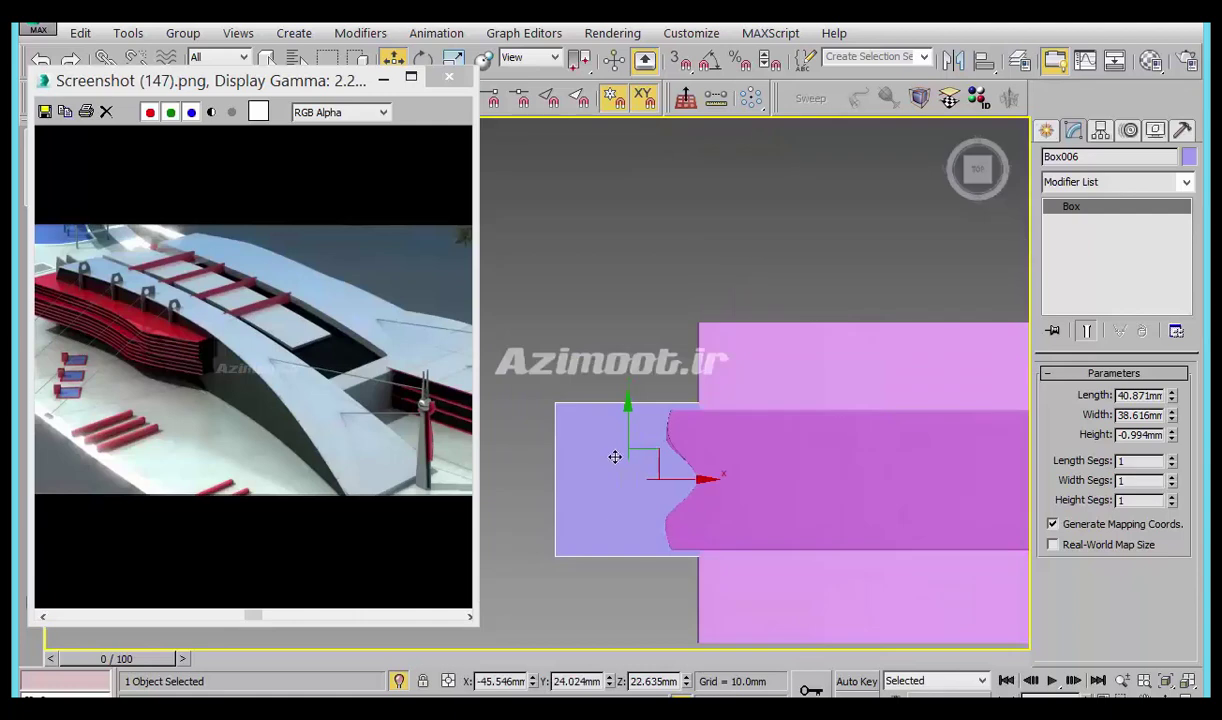
scroll(614, 456, up, 2)
middle_drag(798, 452, 780, 363)
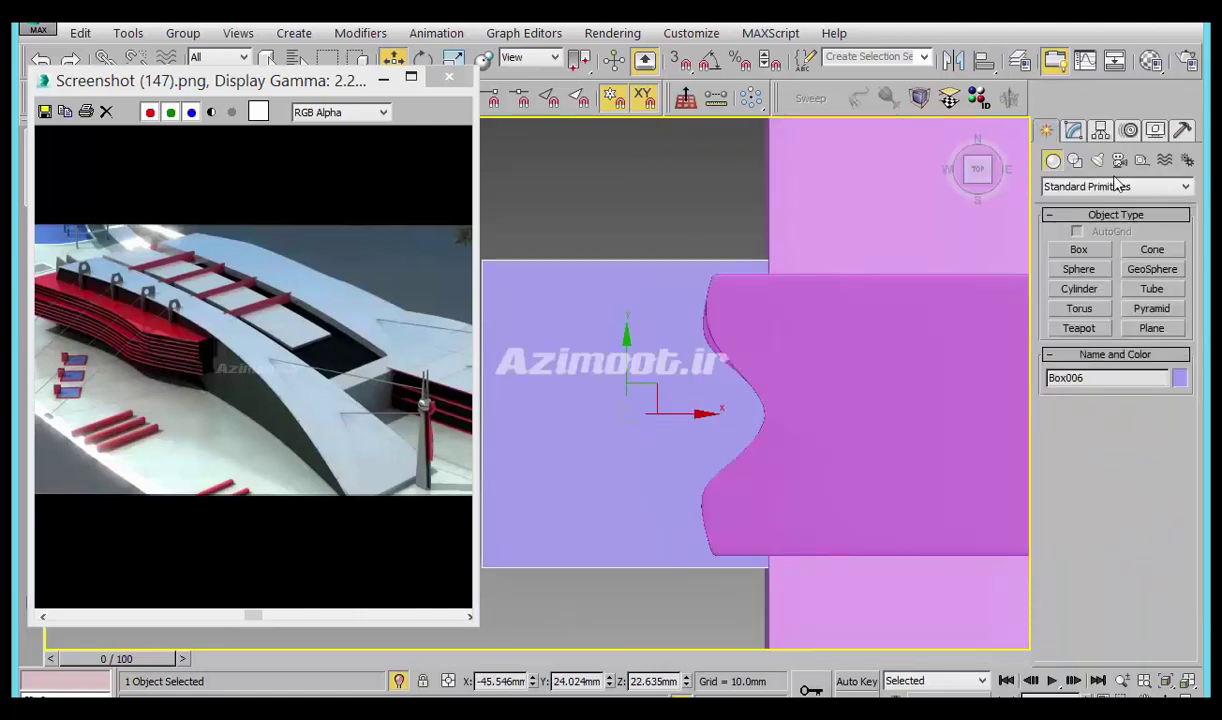
click(1075, 160)
click(1153, 265)
middle_drag(788, 455, 882, 469)
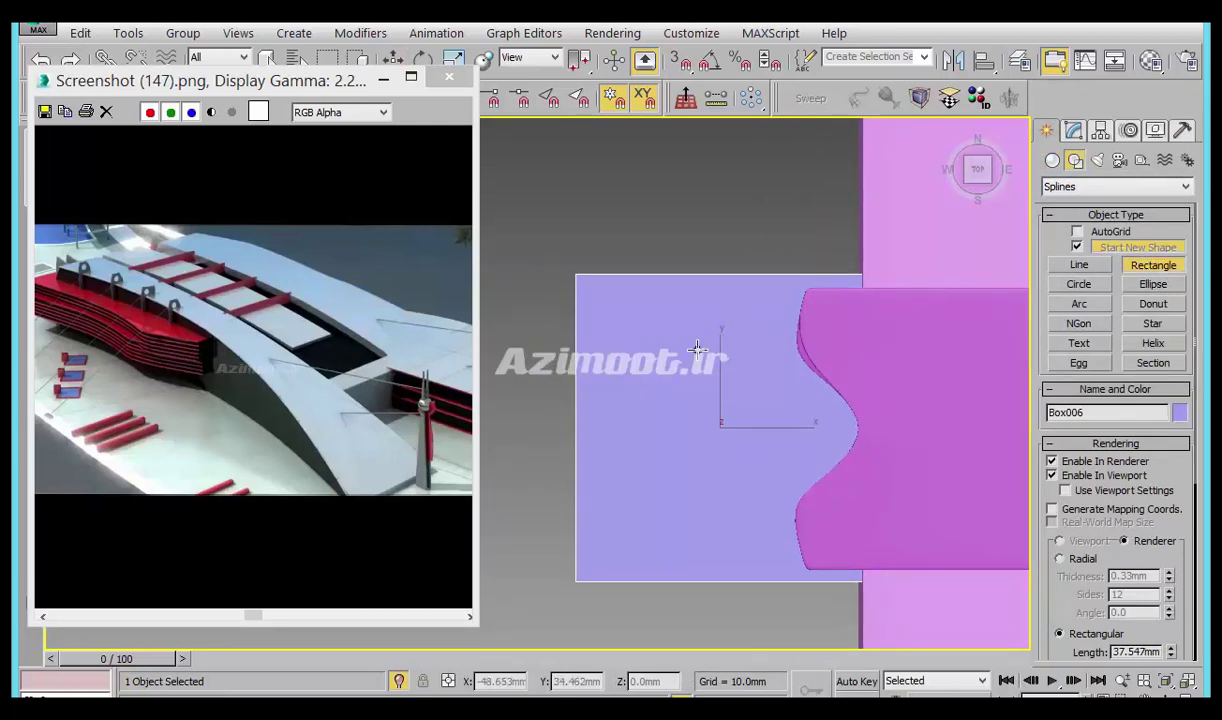
scroll(687, 404, up, 2)
With 3D Snap on, trace Rectangle001 over the thin box's outline, not rendered in viewport.
middle_drag(687, 404, 750, 398)
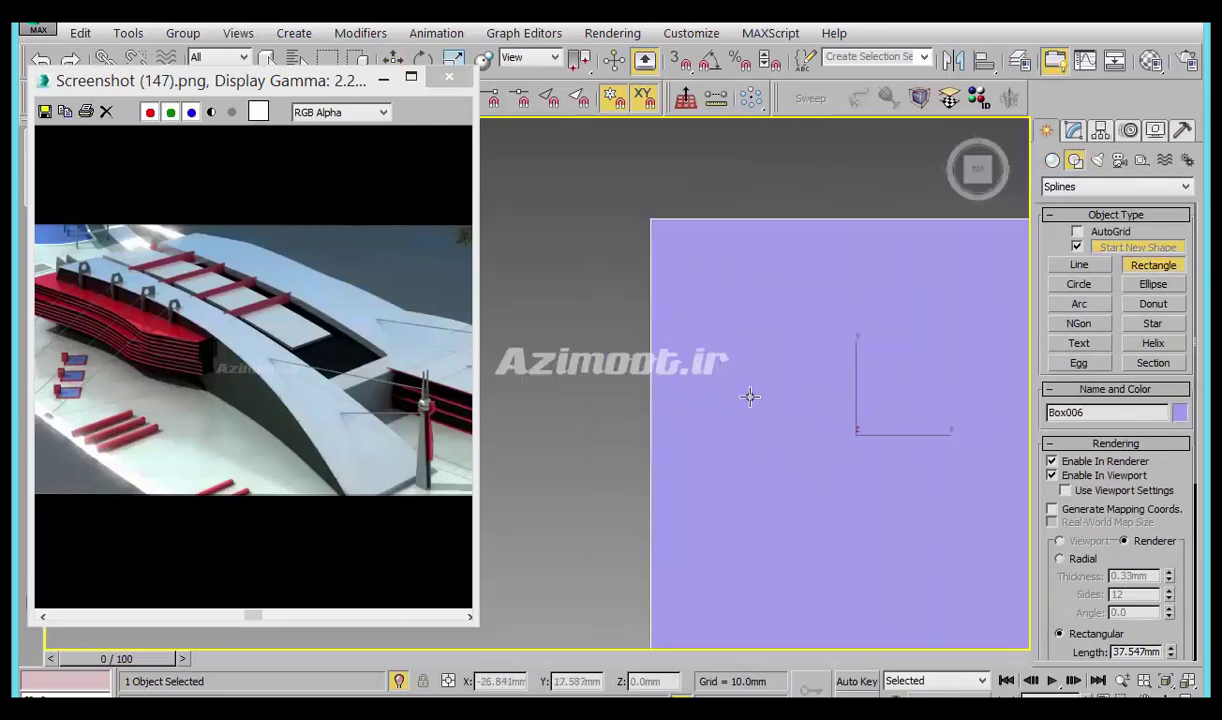
scroll(750, 398, down, 3)
scroll(775, 464, down, 1)
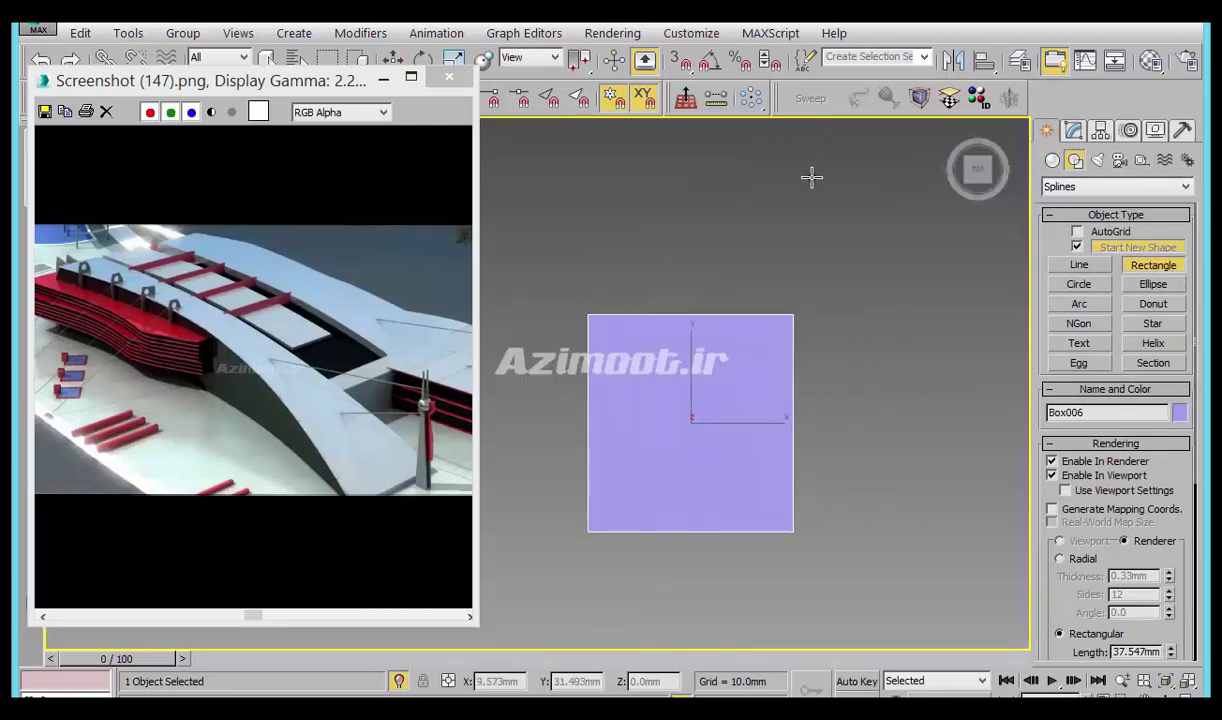
click(680, 60)
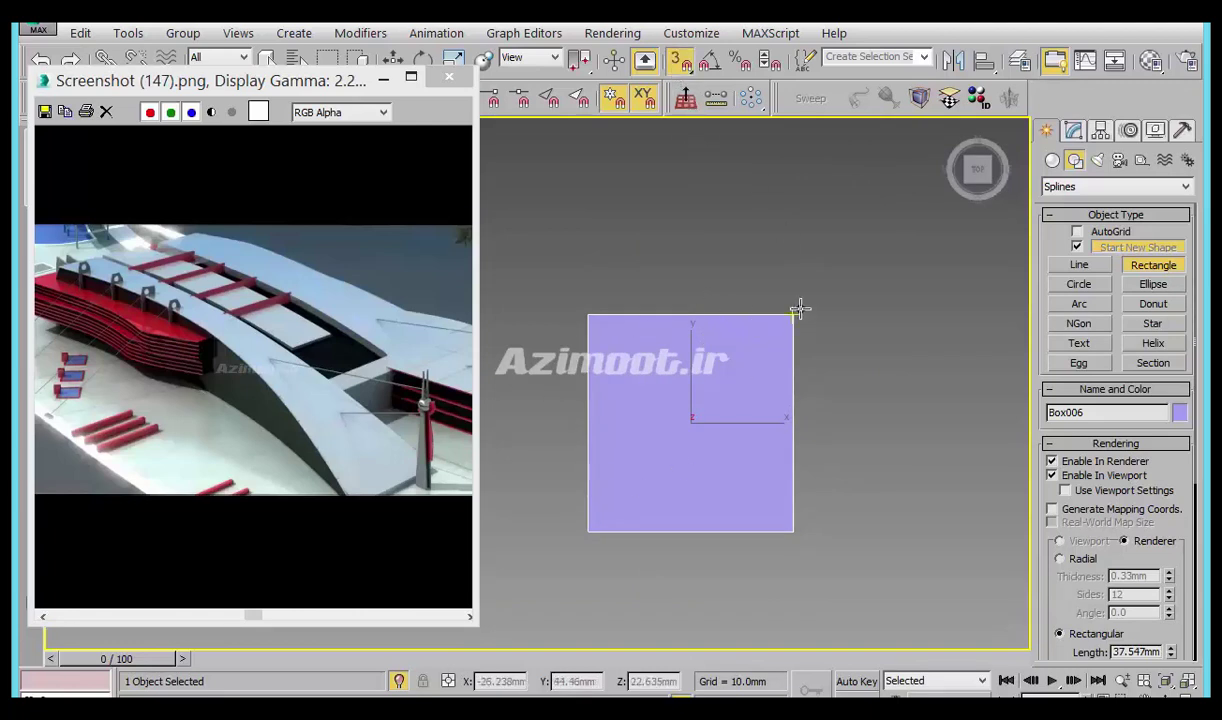
drag(799, 311, 588, 531)
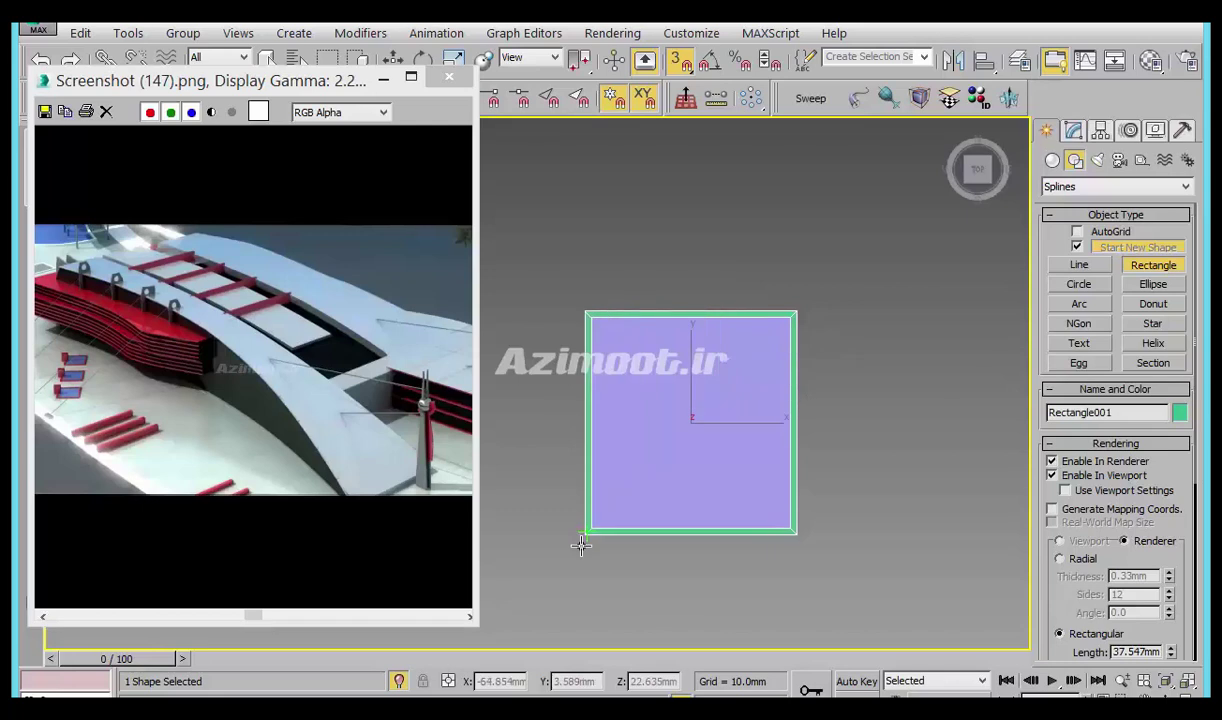
click(1090, 477)
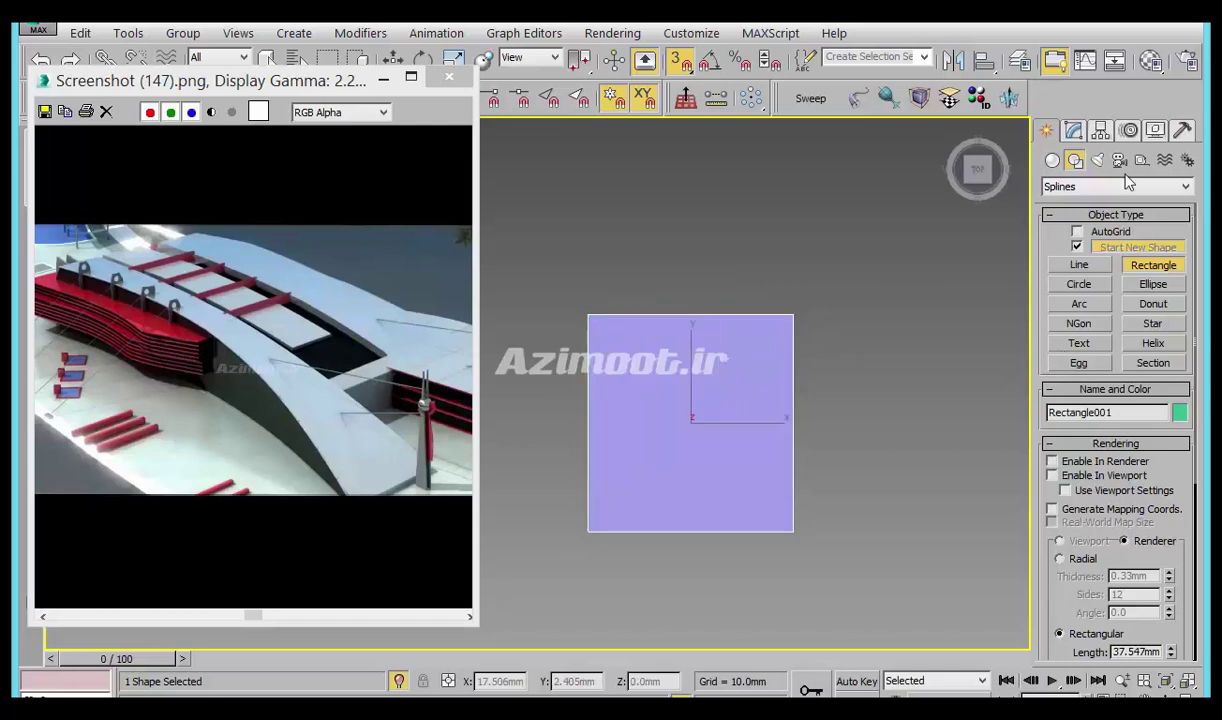
Draw Circle001 inside the rectangle, then reselect Rectangle001 in the Modify panel.
click(1079, 285)
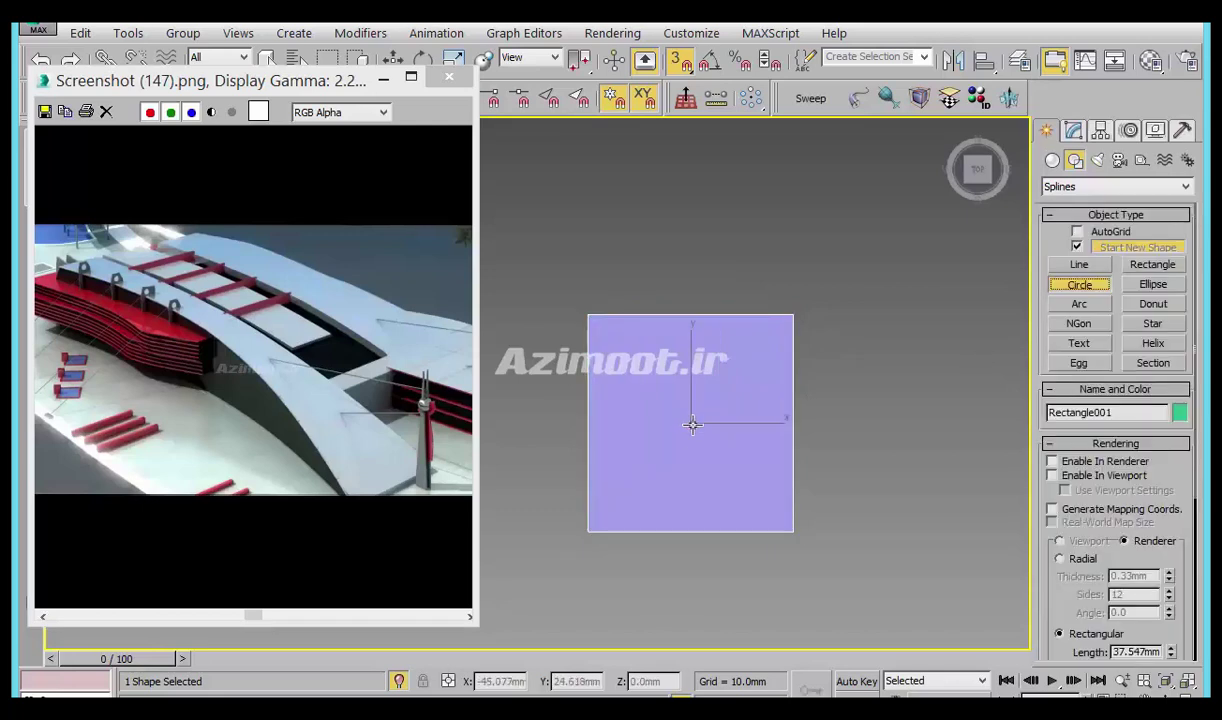
middle_drag(692, 424, 691, 432)
mouse_move(692, 433)
mouse_down()
mouse_move(762, 452)
mouse_move(735, 412)
mouse_up()
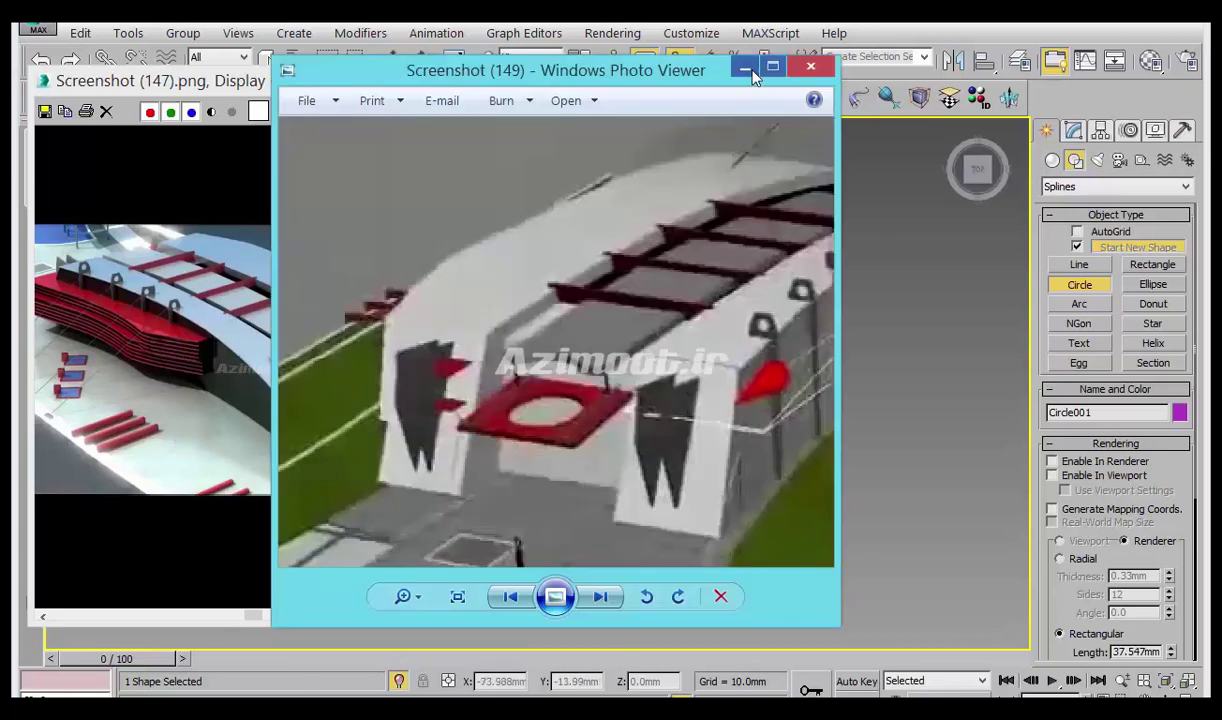
click(745, 69)
click(793, 355)
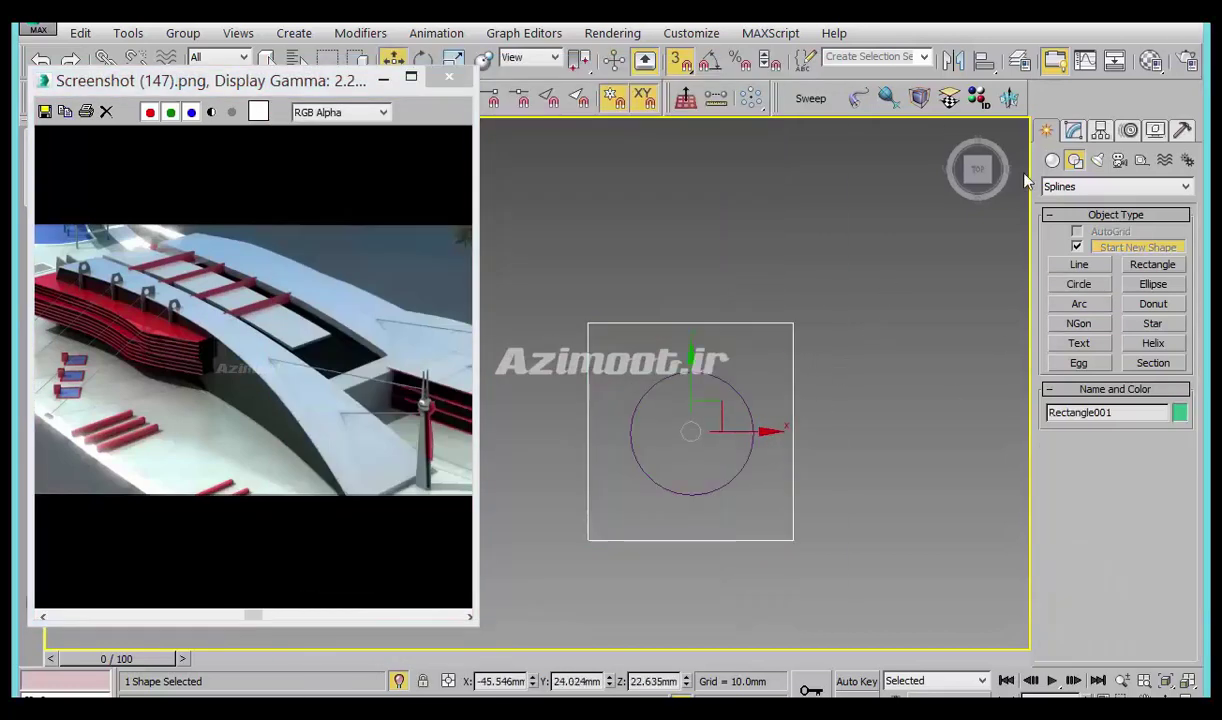
click(1073, 130)
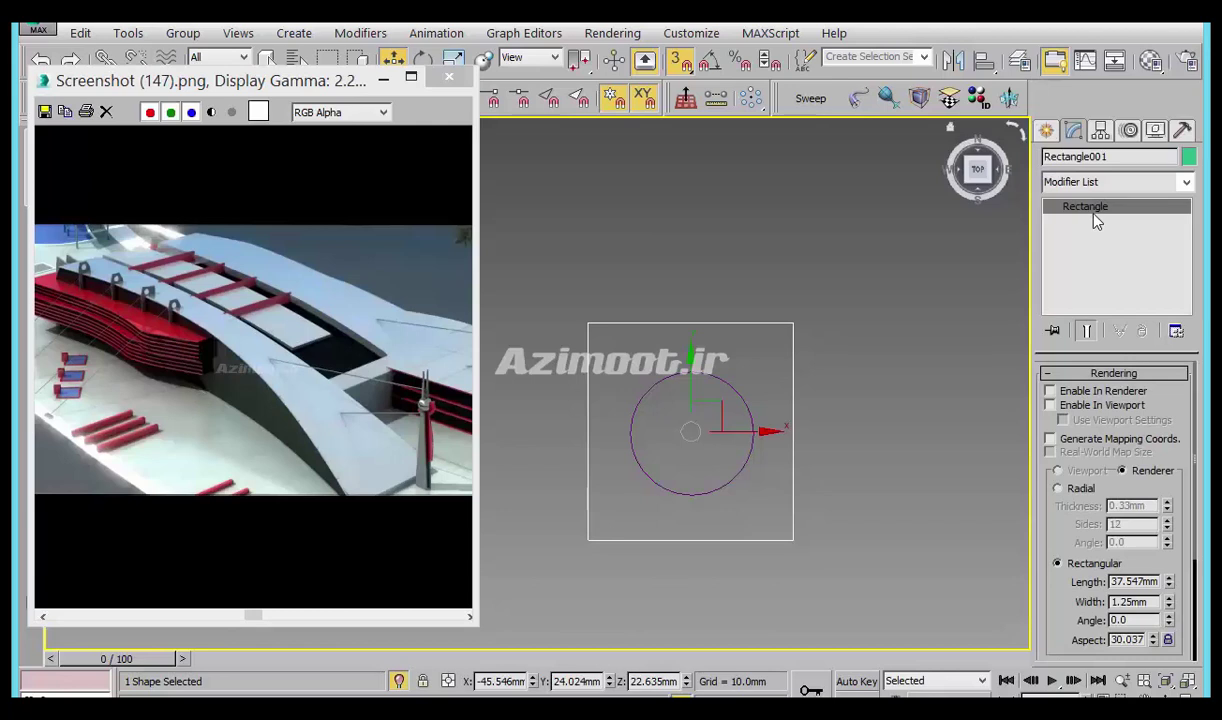
Paste the copied modifiers onto the rectangle, then delete its FFD 4x4x4 and Extrude modifiers.
right_click(1095, 207)
click(1100, 223)
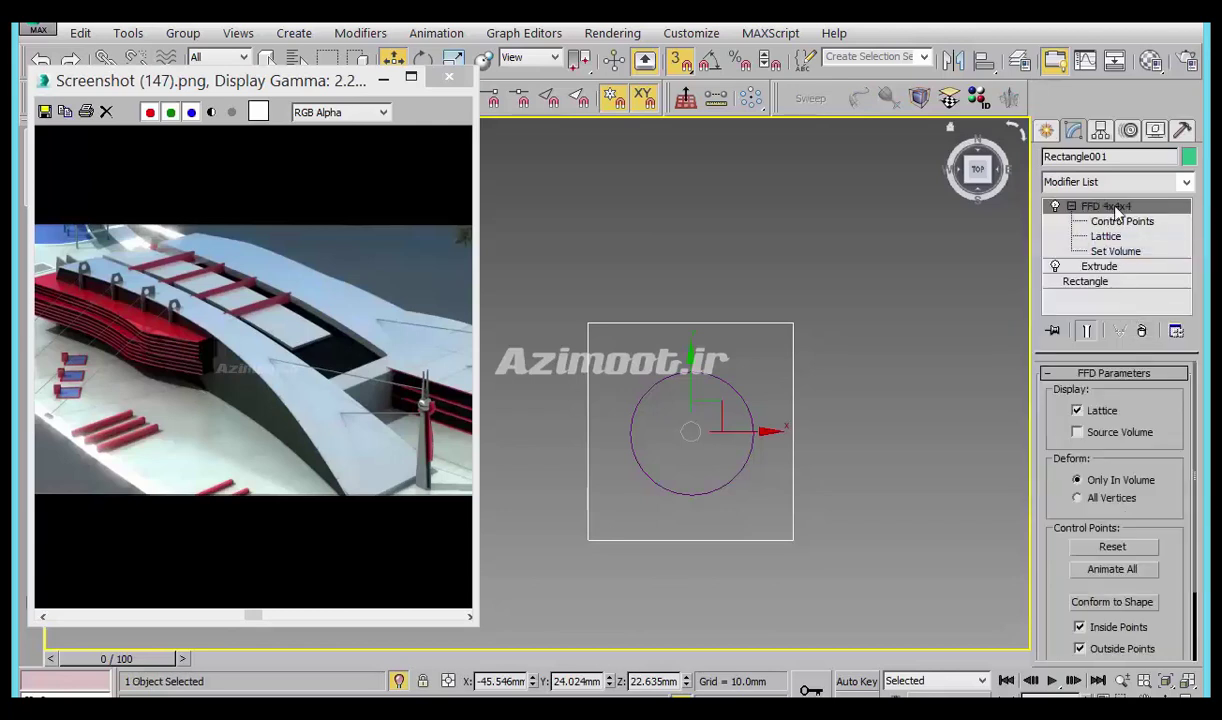
right_click(1110, 207)
click(990, 236)
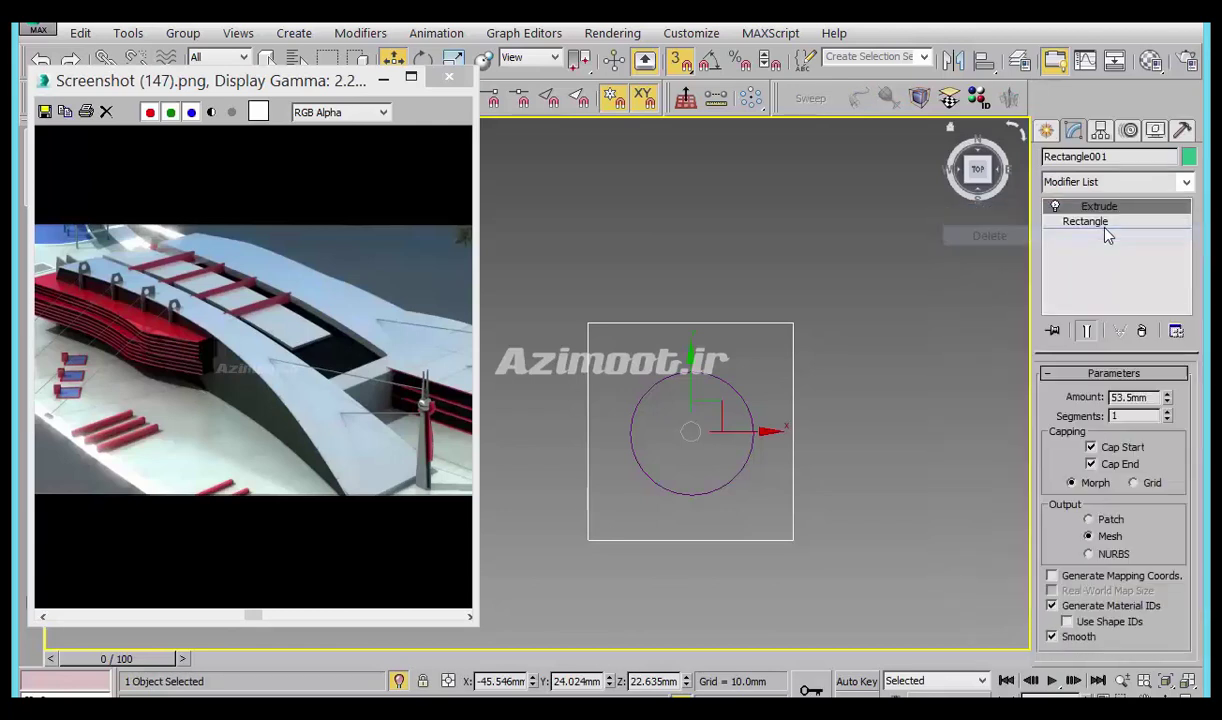
right_click(1108, 211)
click(1055, 236)
Convert the rectangle to an Editable Spline and attach the circle to it.
right_click(1100, 210)
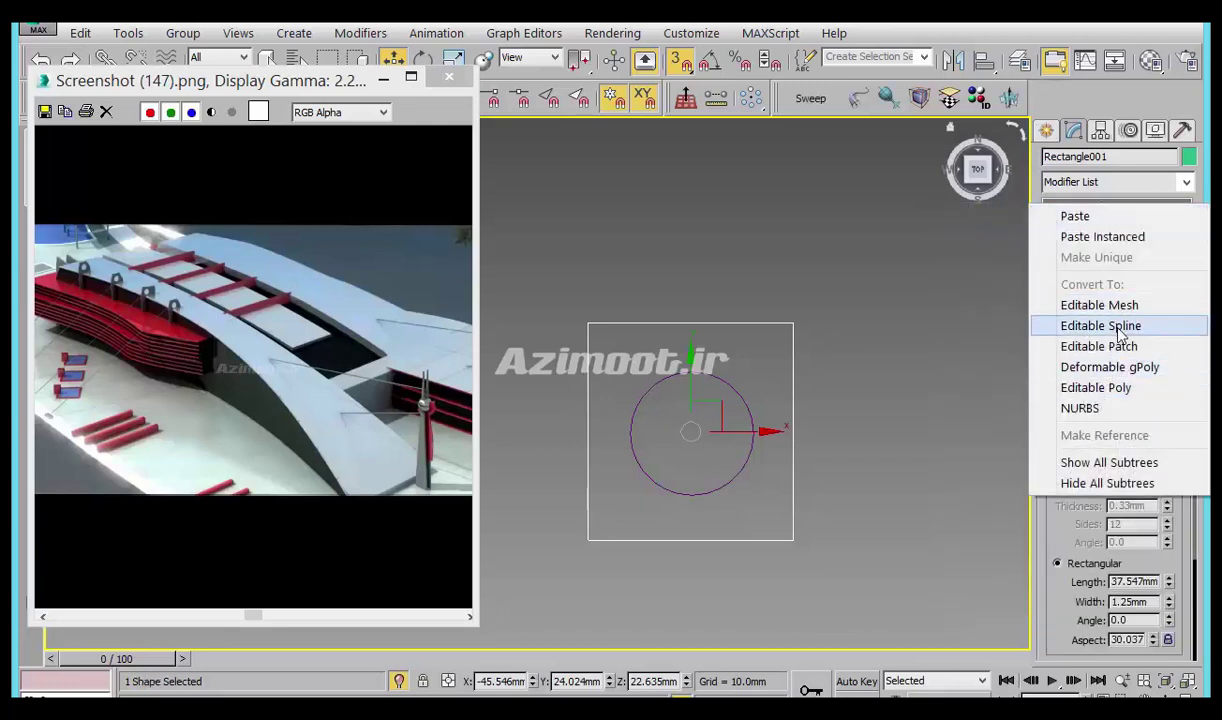
click(1105, 325)
click(1074, 371)
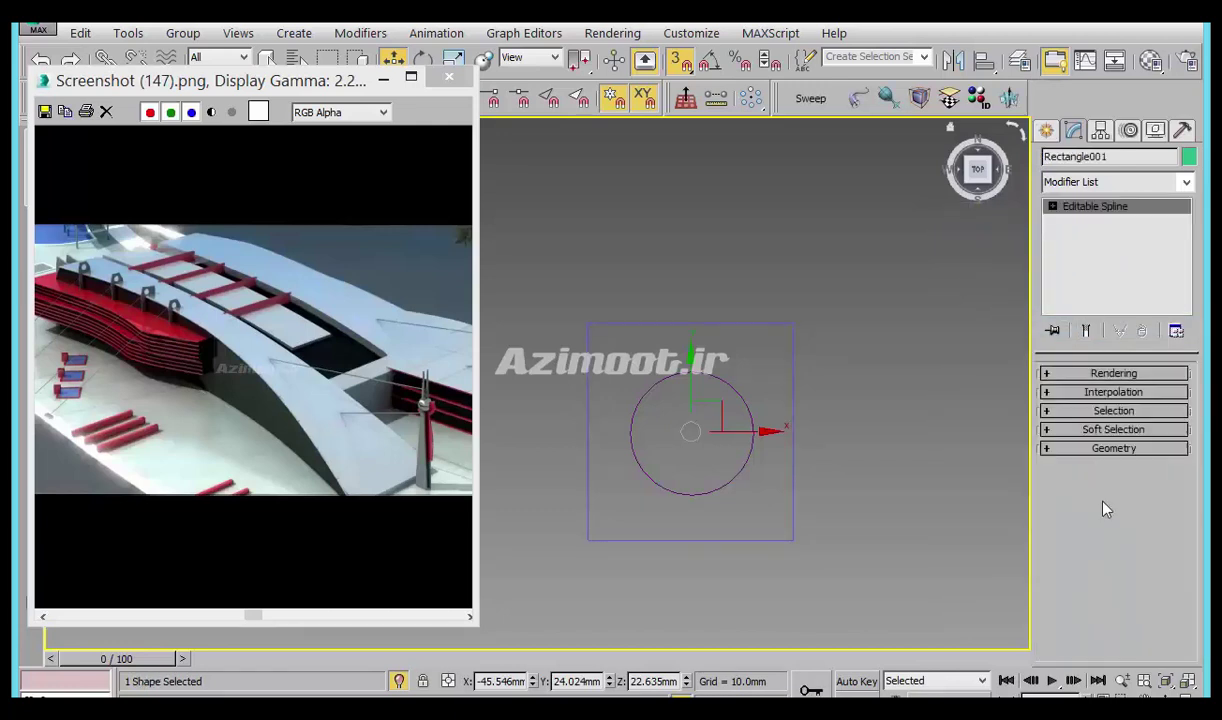
click(1092, 449)
click(1076, 467)
click(753, 430)
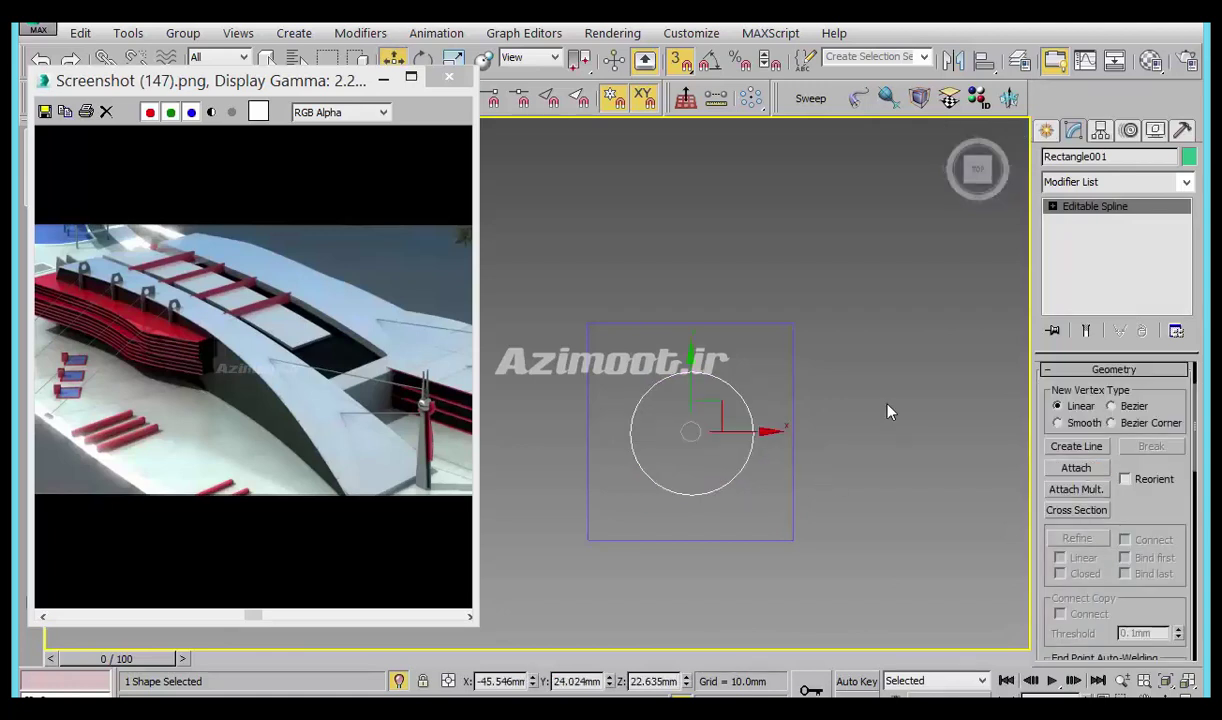
click(792, 357)
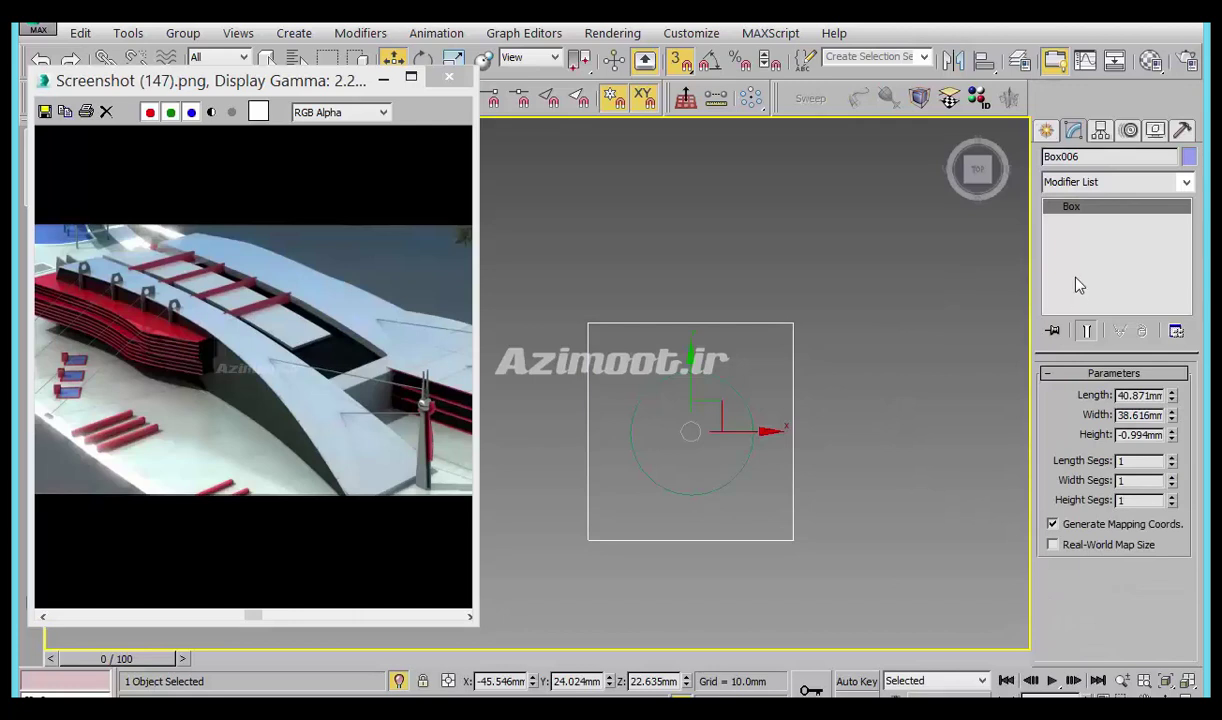
Hide the thin box and add an Extrude modifier to the rectangle-and-circle shape.
key(Delete)
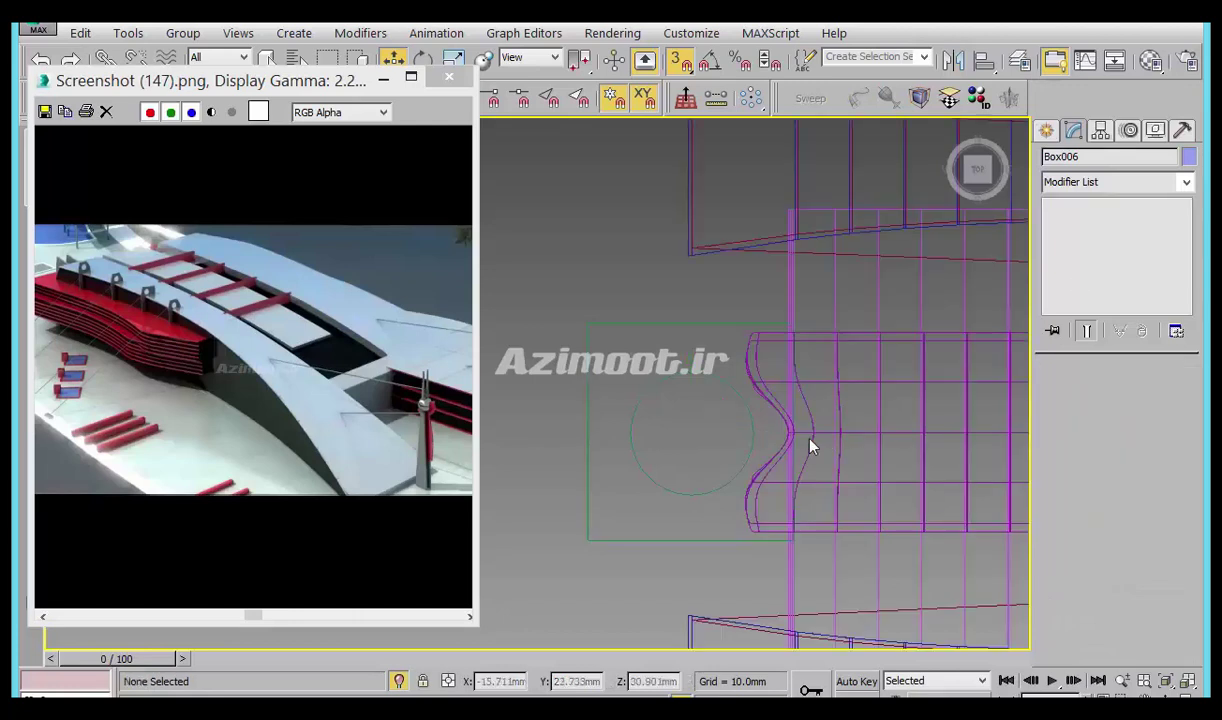
click(644, 472)
mouse_move(652, 490)
alt+middle_down()
mouse_move(765, 470)
mouse_move(752, 547)
alt+middle_up()
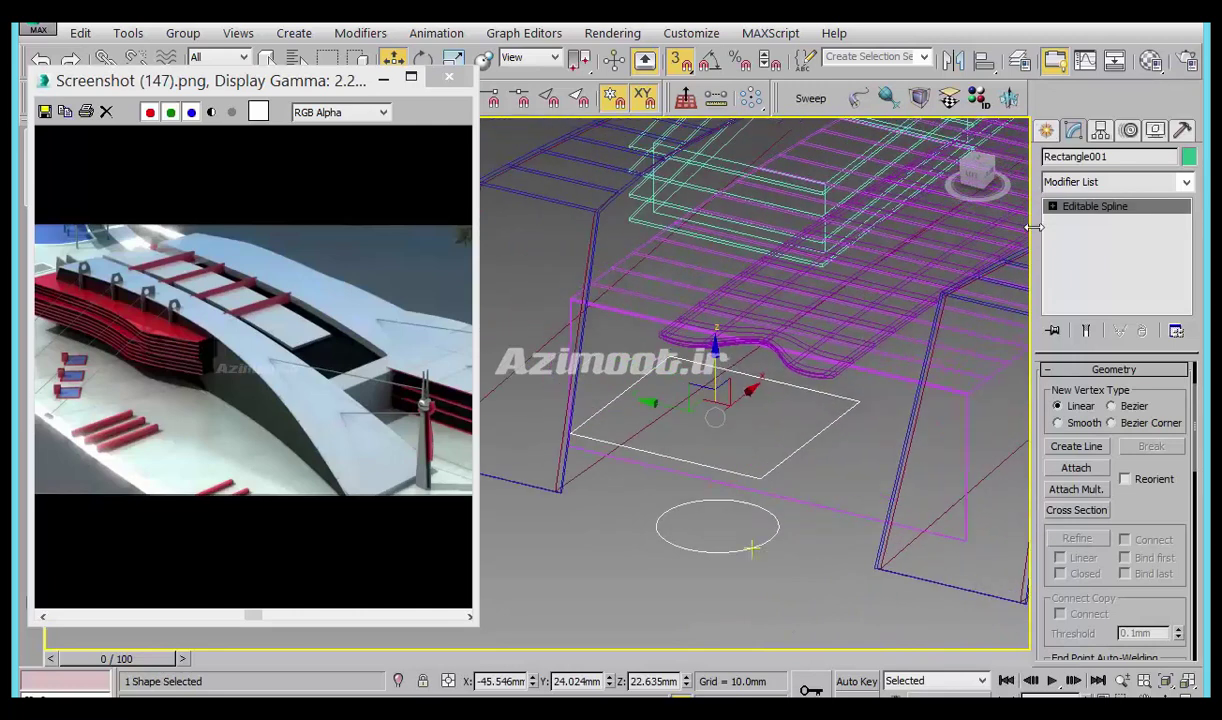
click(1088, 182)
scroll(1090, 300, down, 5)
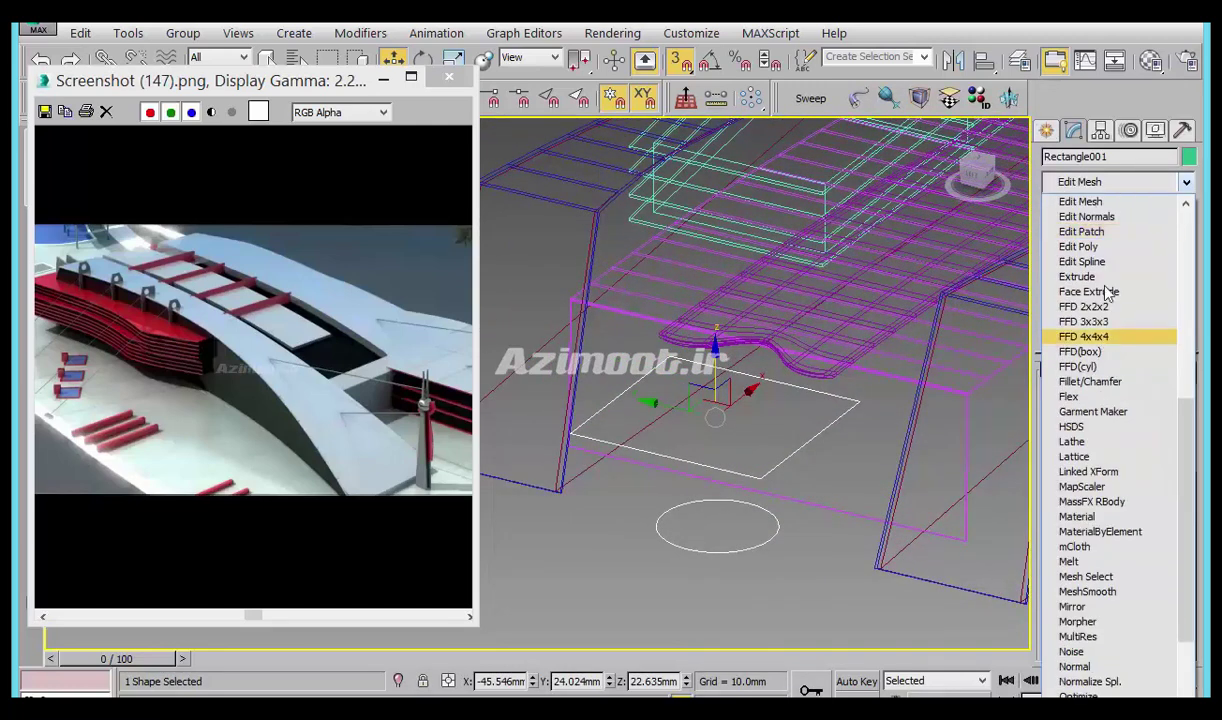
click(1077, 275)
middle_drag(812, 487, 832, 537)
key(F3)
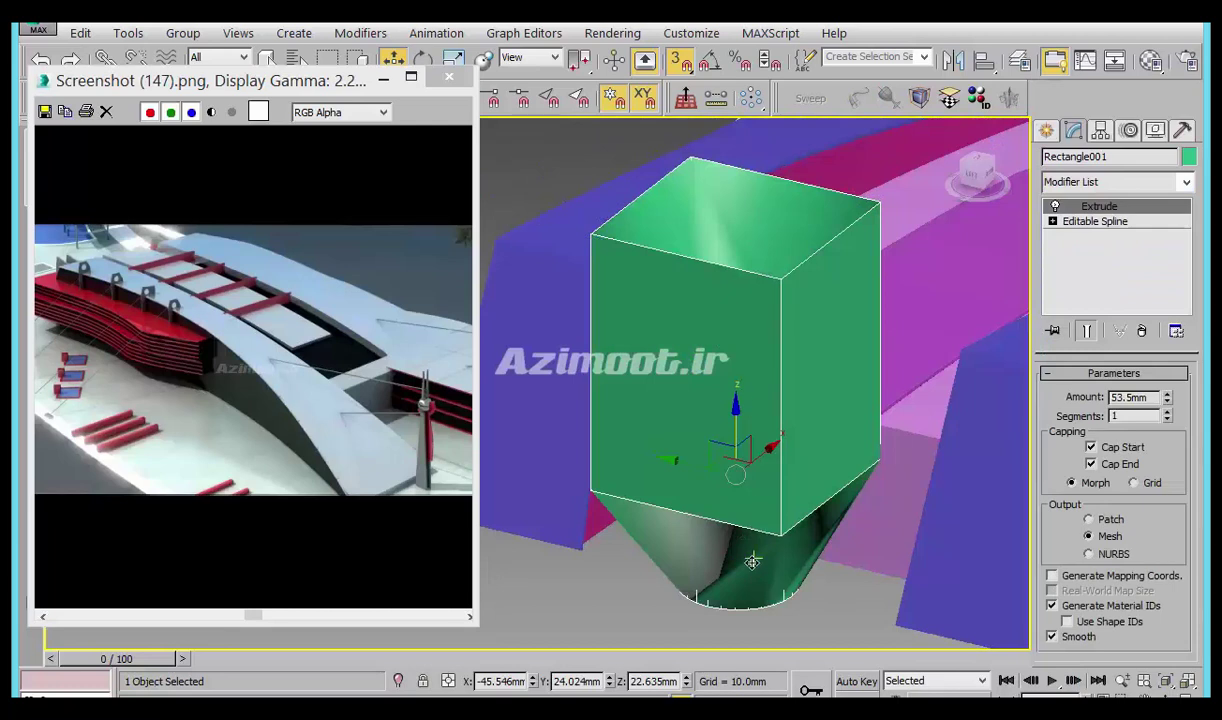
Move the circle spline to the rectangle's centre and set the Extrude amount to -1.5mm.
click(1052, 222)
click(1086, 266)
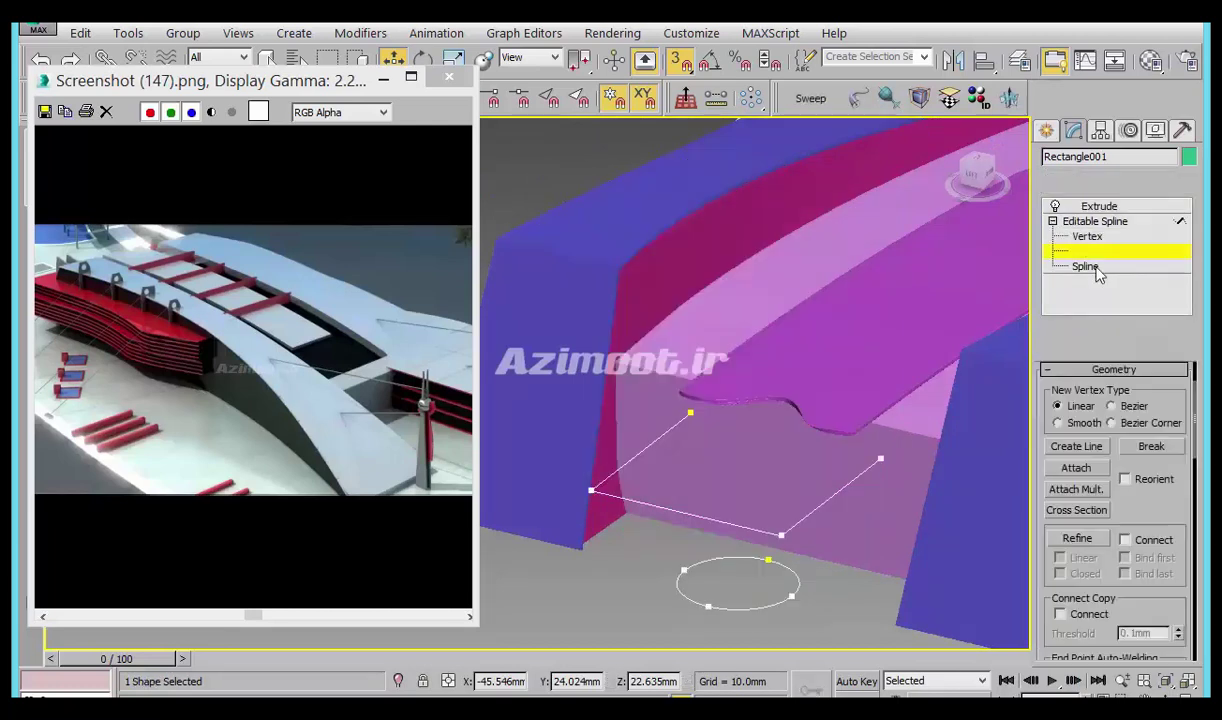
click(793, 597)
mouse_move(775, 638)
middle_down()
mouse_move(845, 600)
mouse_move(819, 587)
middle_up()
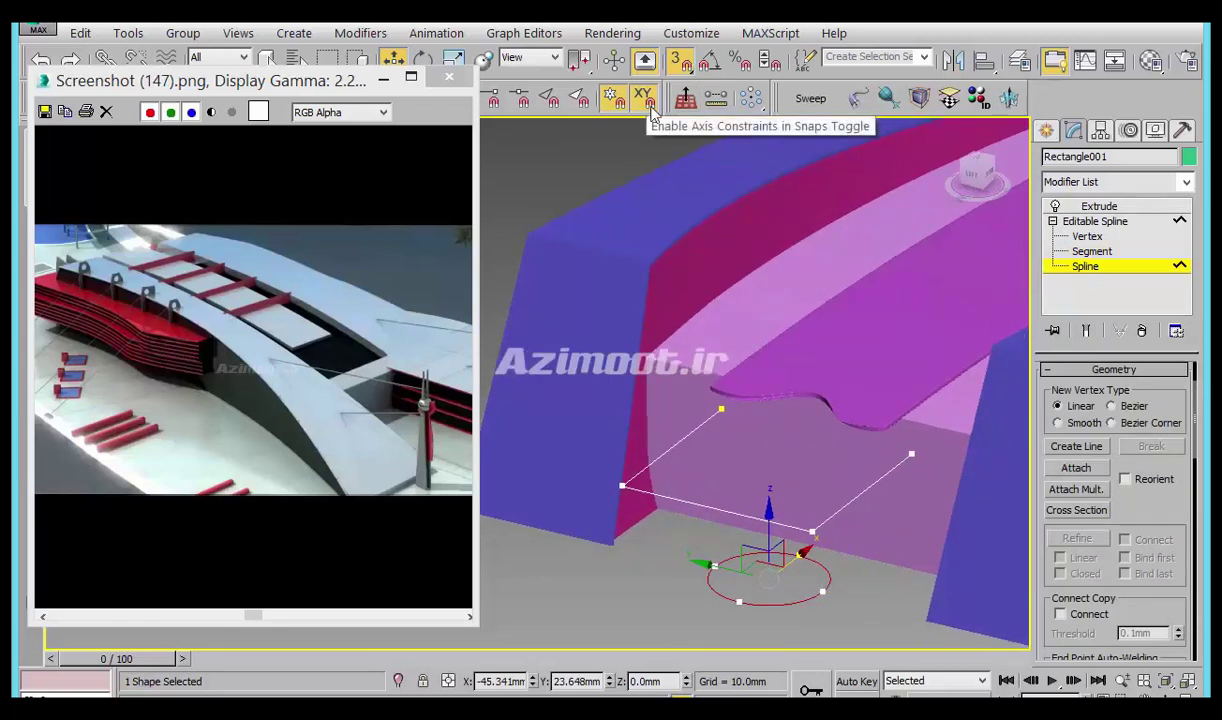
drag(697, 541, 613, 471)
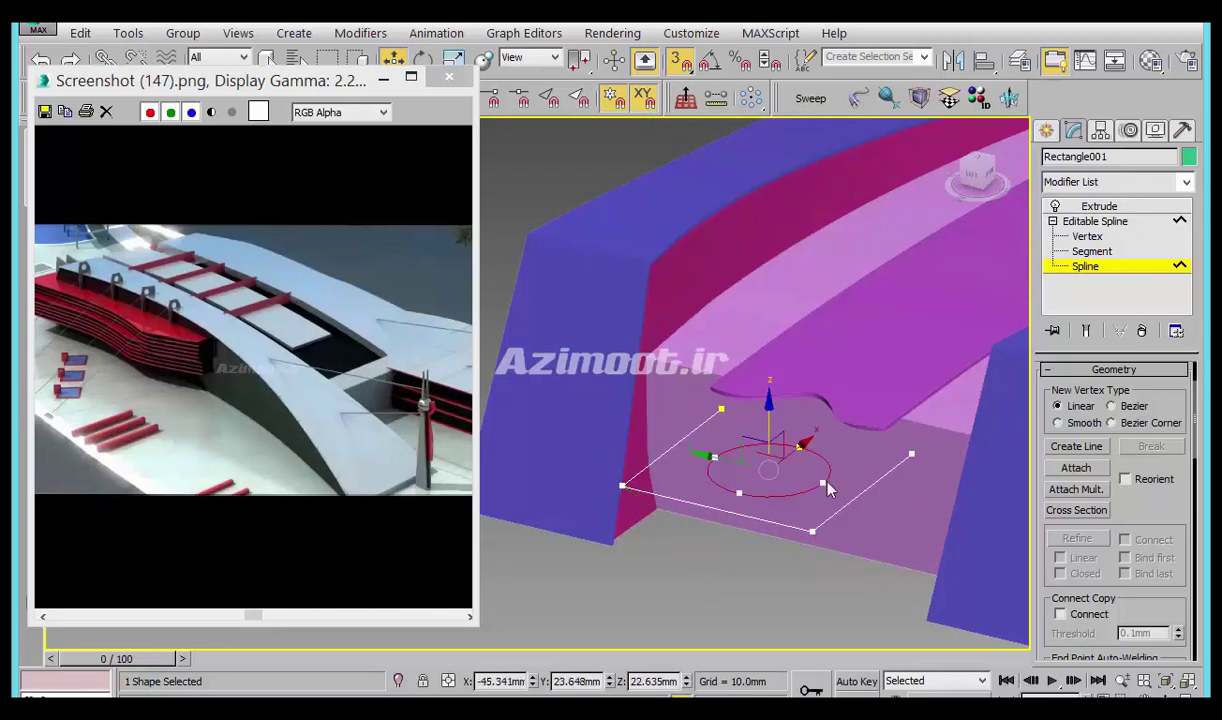
click(1046, 134)
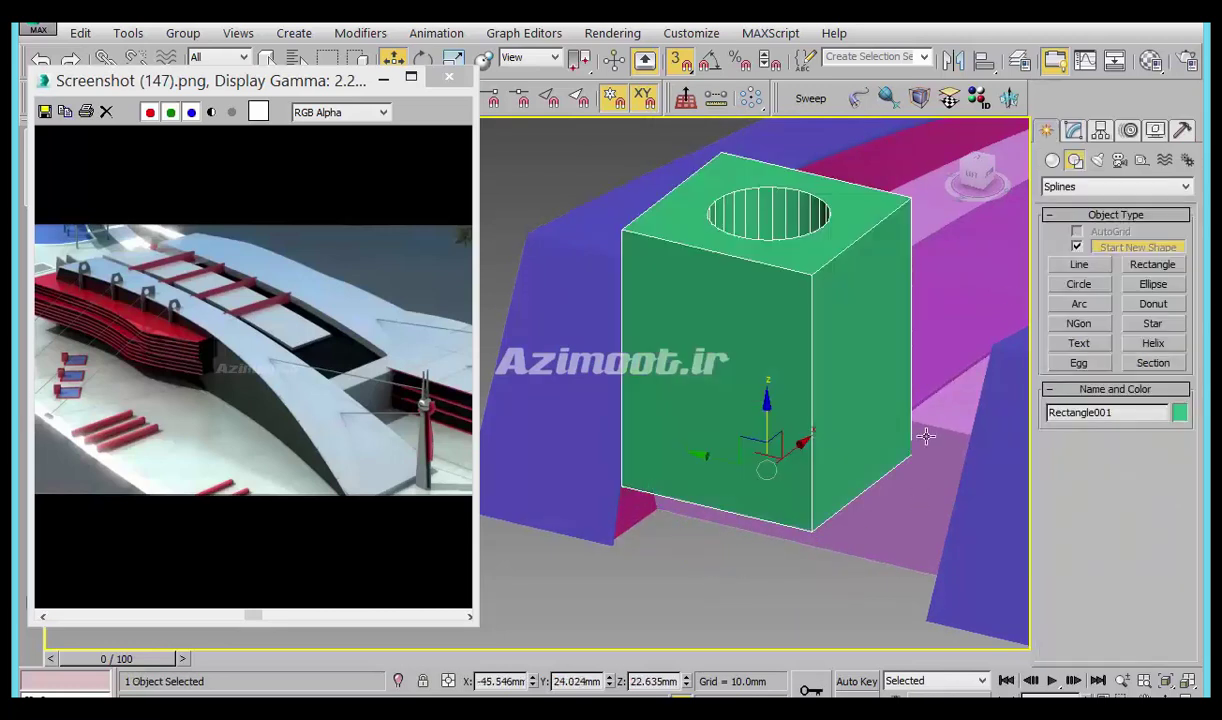
click(1074, 135)
drag(1168, 414, 1164, 502)
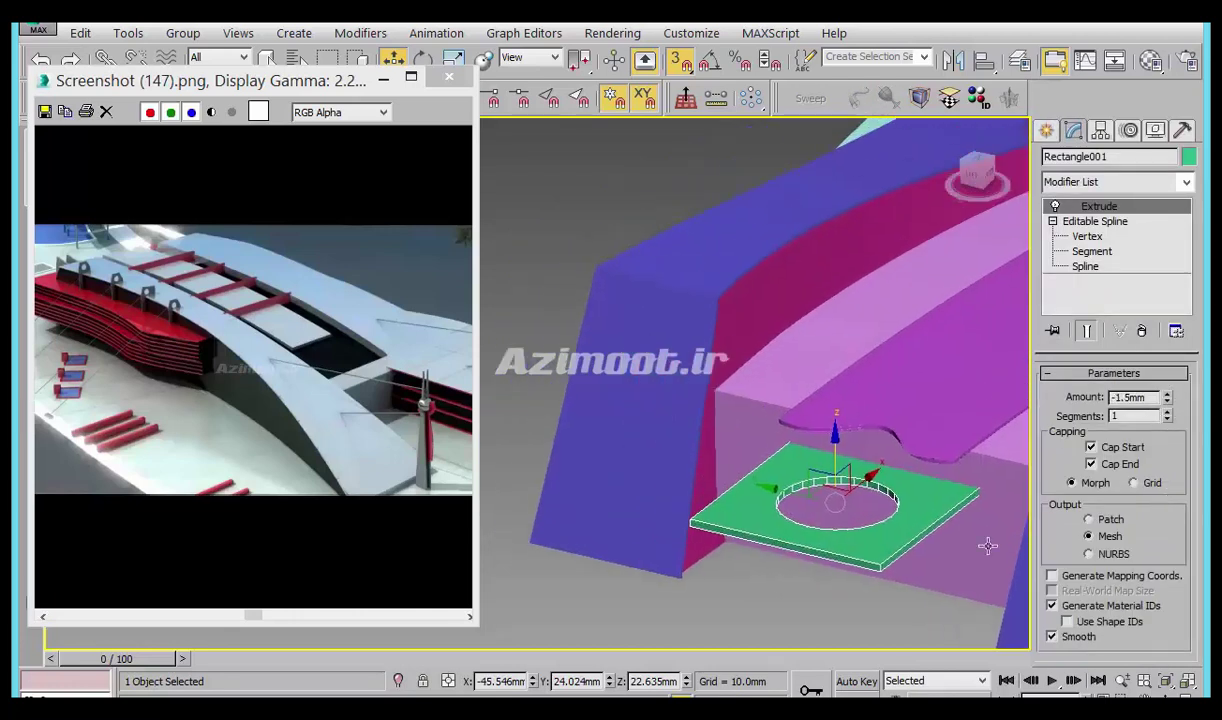
Check the Screenshot (149) reference and scale the plate along X to 125.804%.
key(alt+Tab)
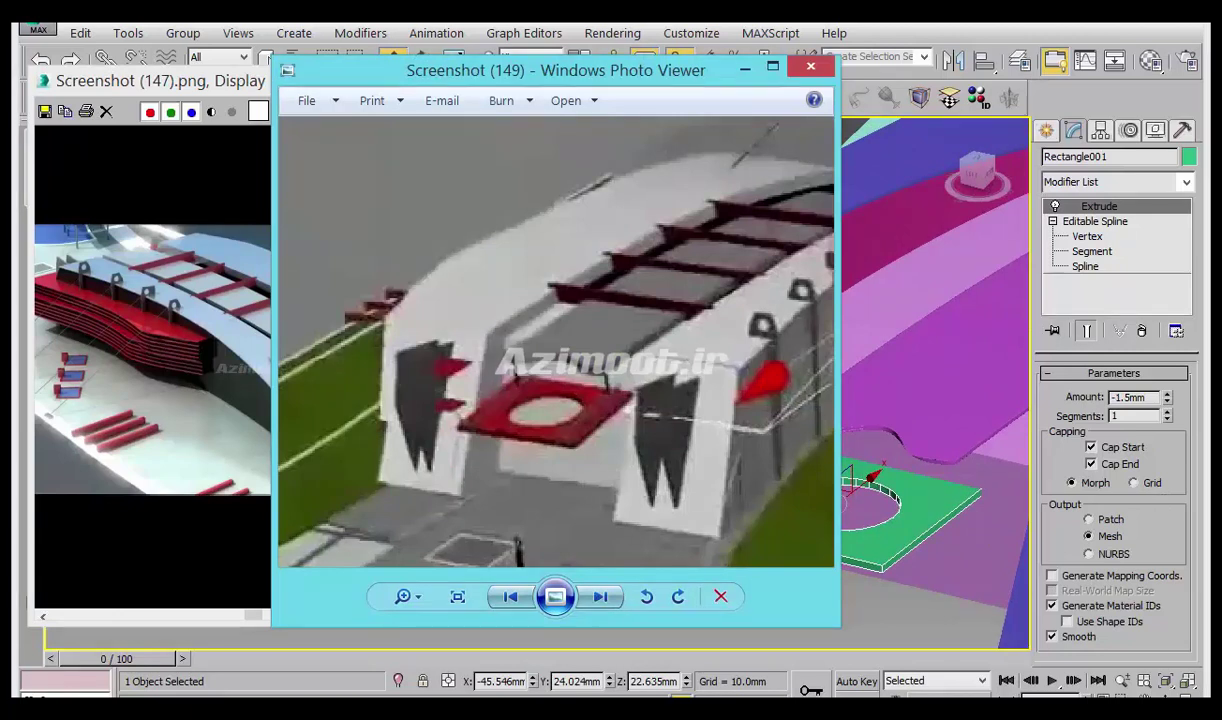
click(745, 67)
scroll(815, 530, up, 3)
key(r)
drag(742, 561, 735, 563)
Return to the plate's Editable Spline level and expand its Interpolation settings.
scroll(745, 500, down, 2)
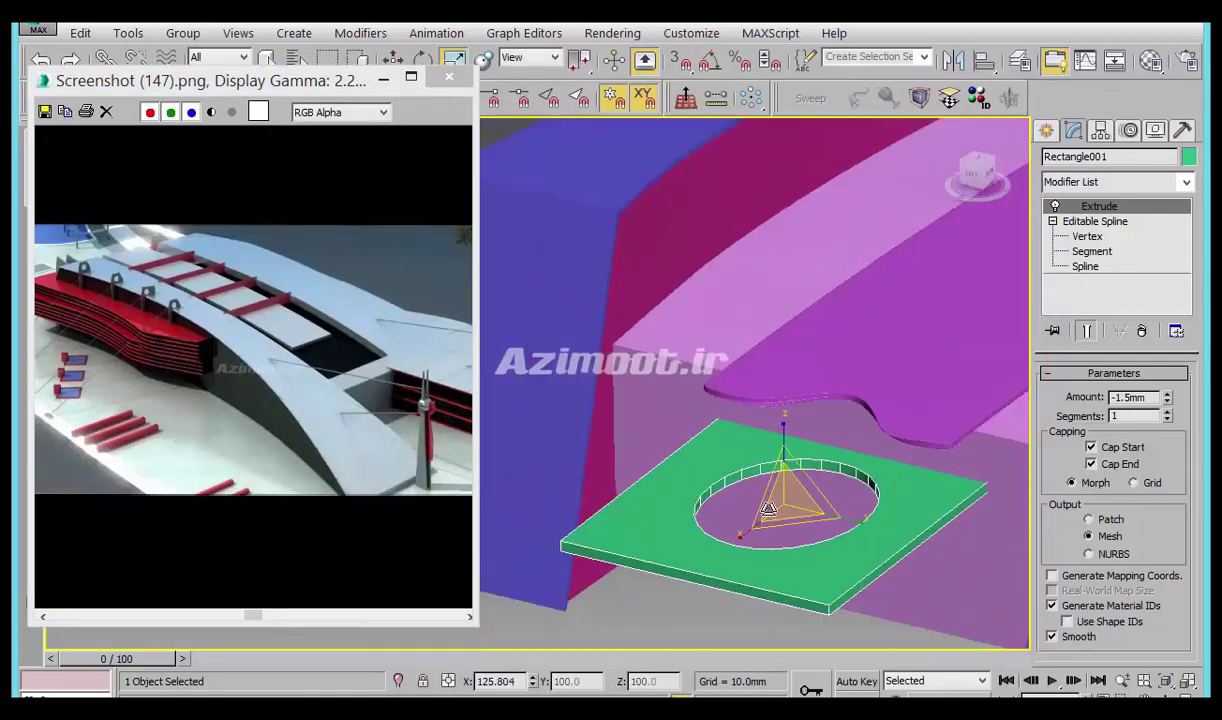
click(1097, 220)
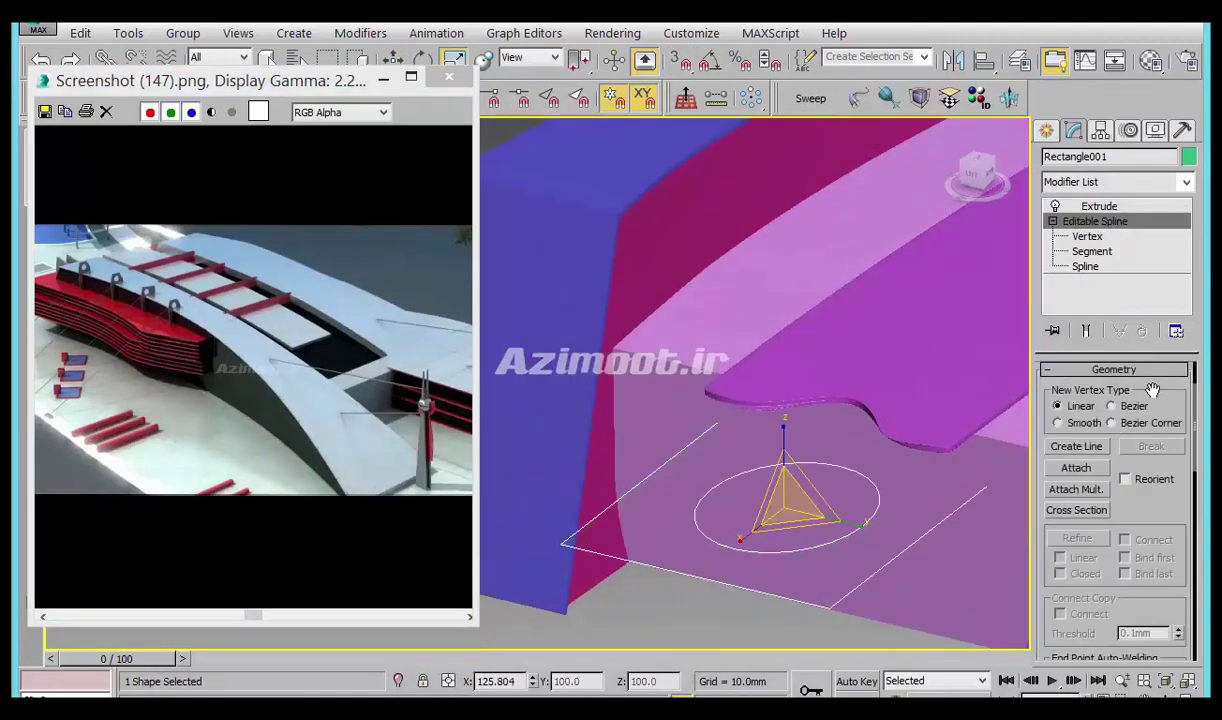
drag(1153, 389, 1112, 520)
click(1110, 391)
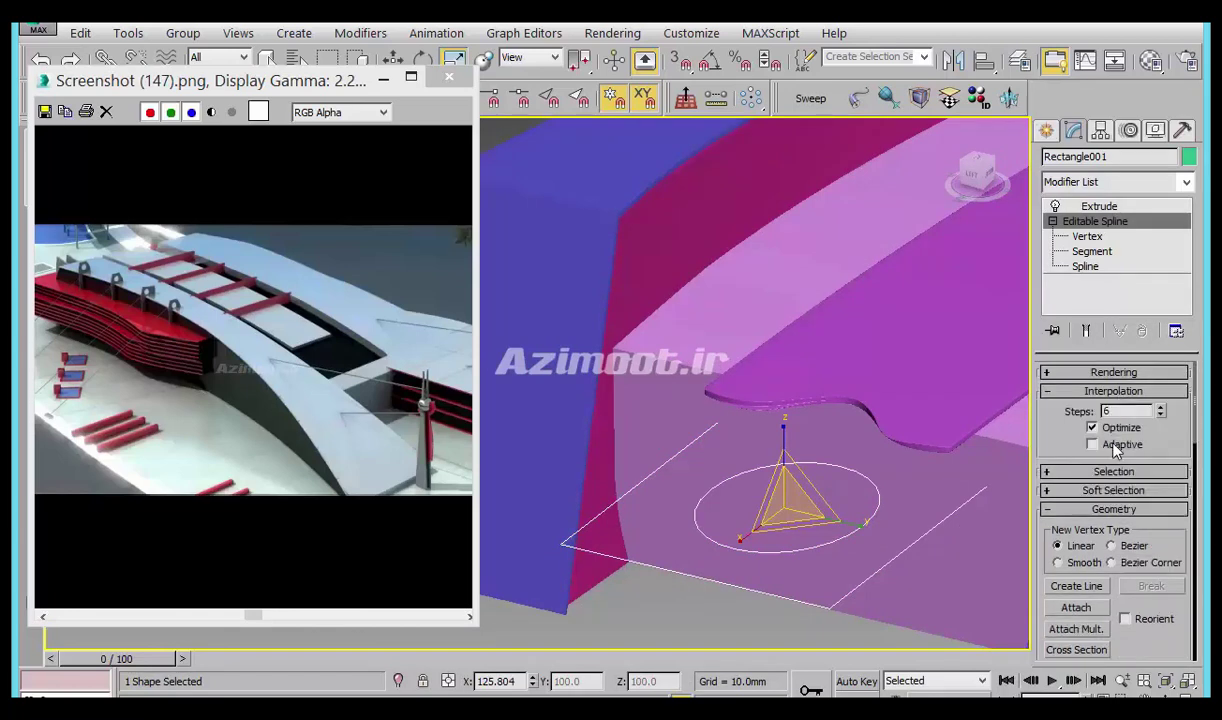
click(1046, 131)
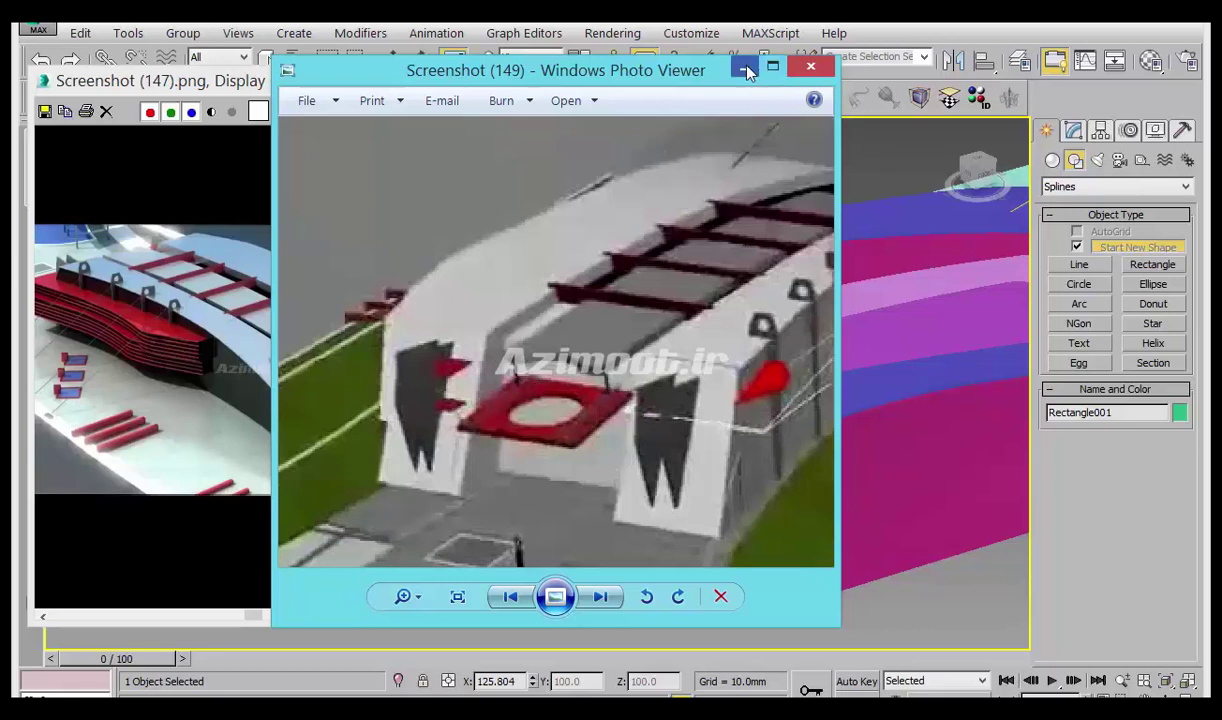
Close Photo Viewer and open Screenshot (149).png from folder 1 via View Image File, zoomed in.
click(810, 66)
click(449, 77)
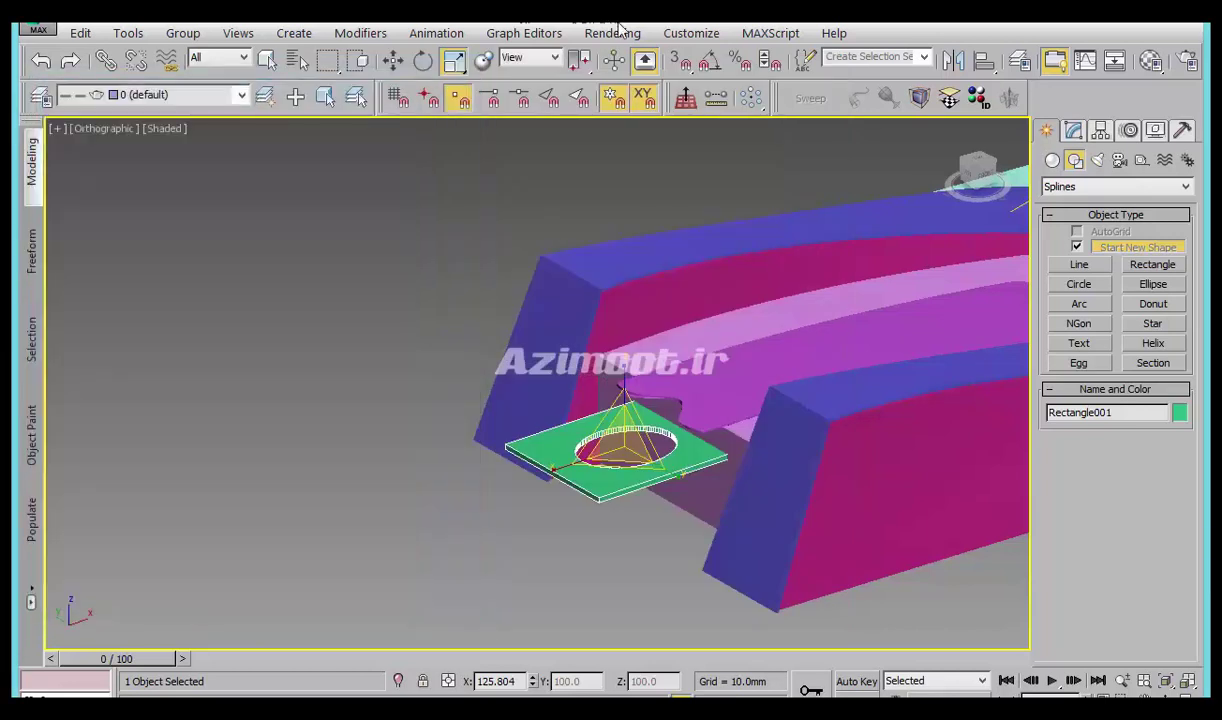
click(612, 33)
click(645, 370)
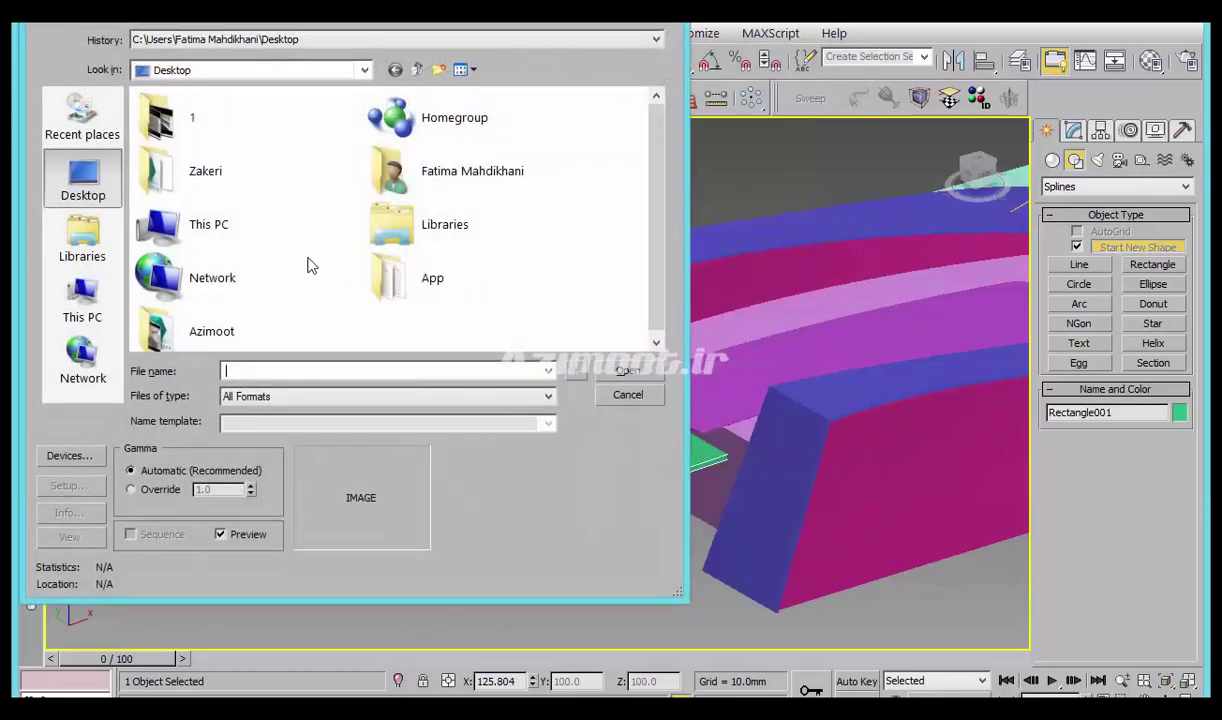
double_click(200, 147)
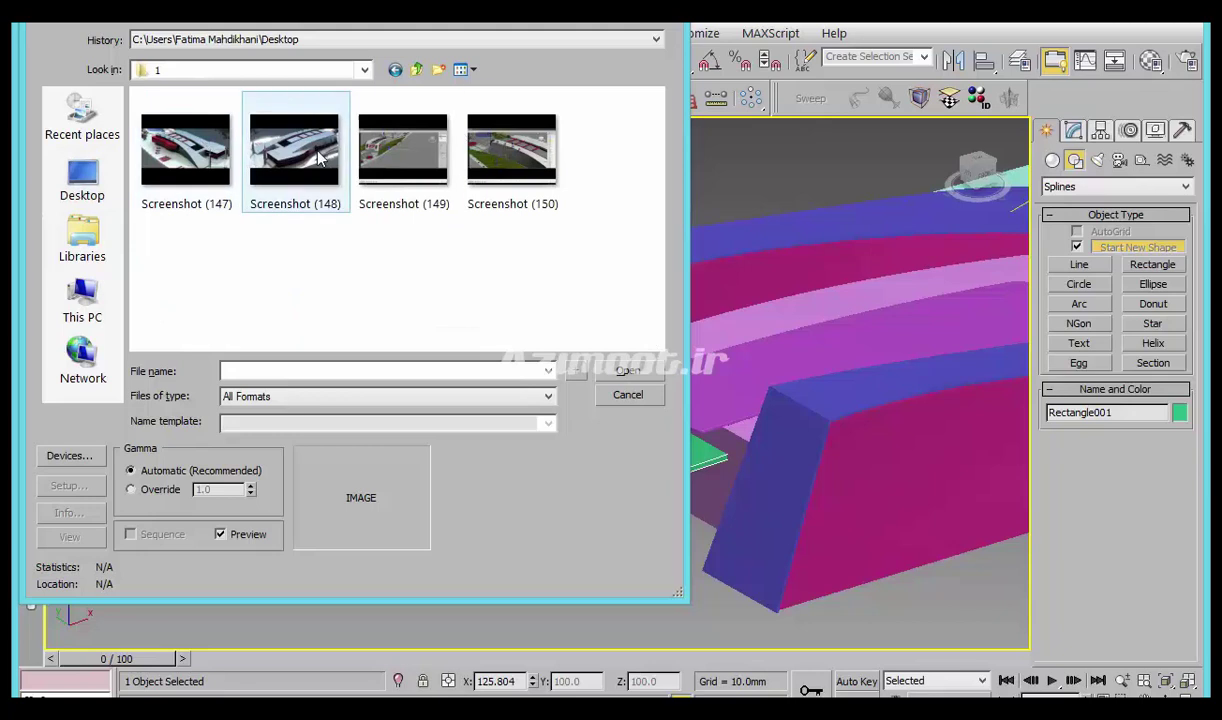
click(399, 169)
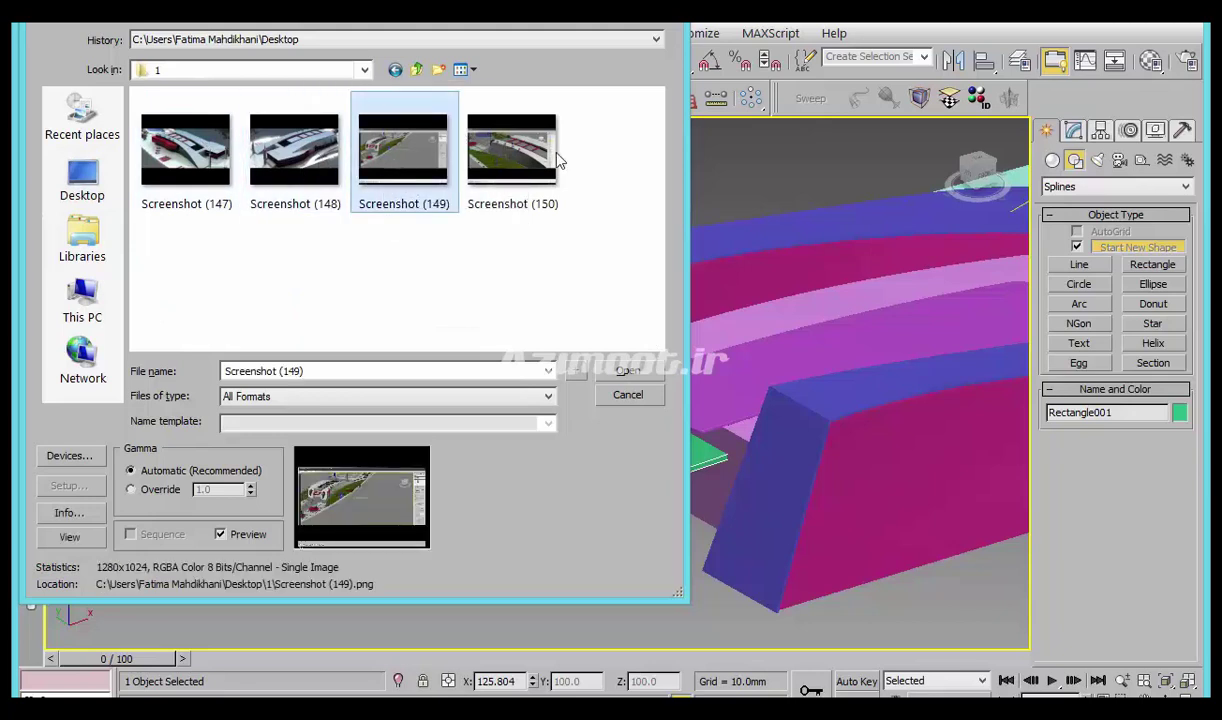
double_click(397, 153)
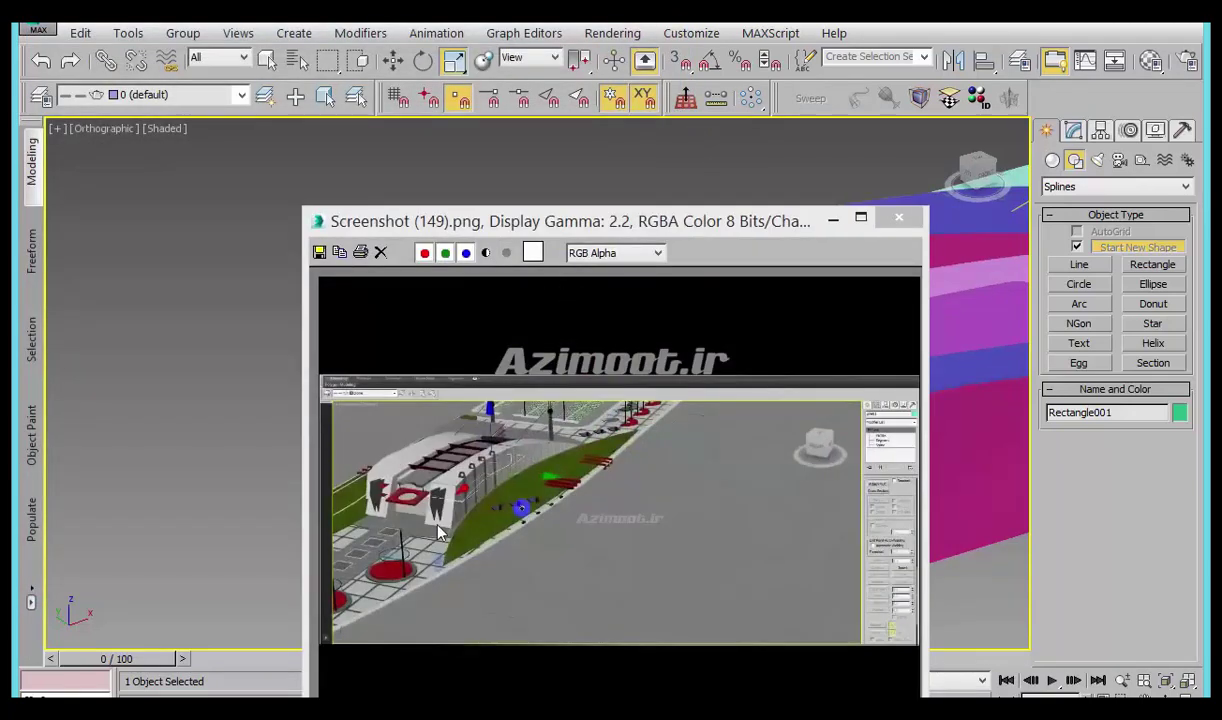
scroll(440, 533, up, 2)
scroll(378, 467, up, 1)
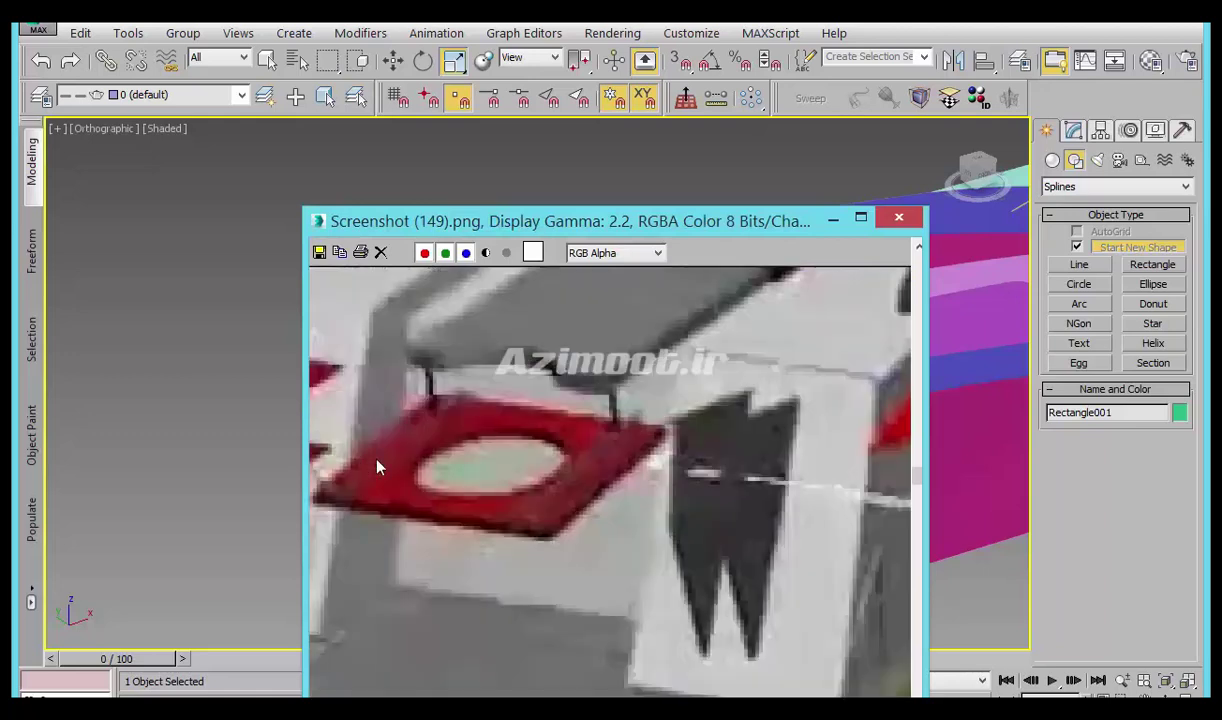
scroll(715, 502, down, 1)
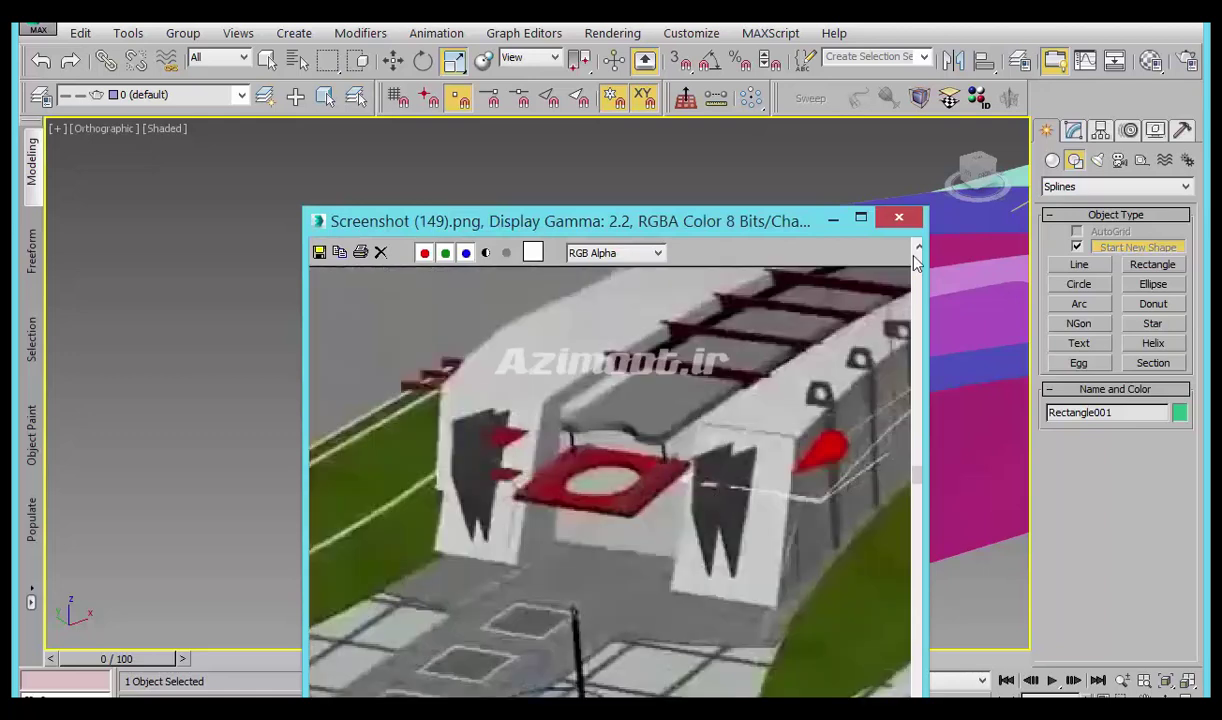
Move the image window aside and zoom the viewport onto the pink wall.
drag(603, 221, 185, 30)
mouse_move(721, 403)
middle_down()
mouse_move(750, 519)
mouse_move(784, 461)
middle_up()
scroll(784, 461, up, 3)
scroll(788, 469, up, 3)
scroll(725, 491, down, 1)
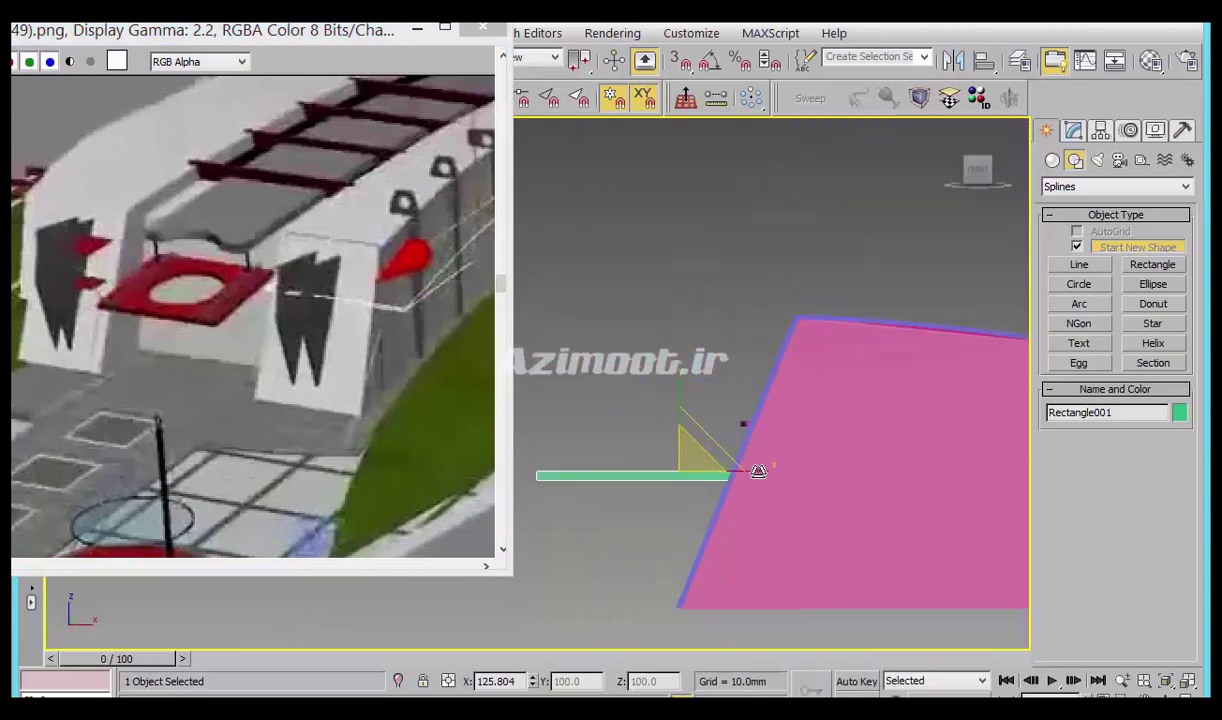
middle_drag(731, 424, 728, 404)
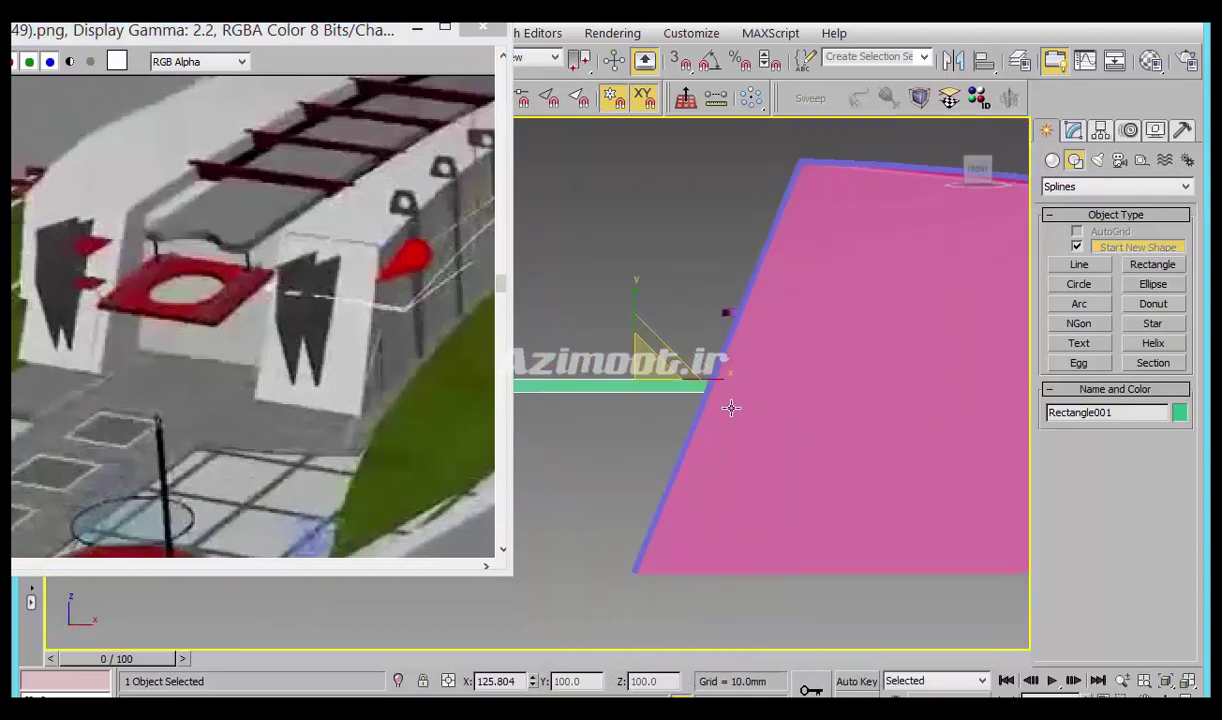
Draw the tapered fin outline Line014 along the pink wall and isolate it.
click(1079, 264)
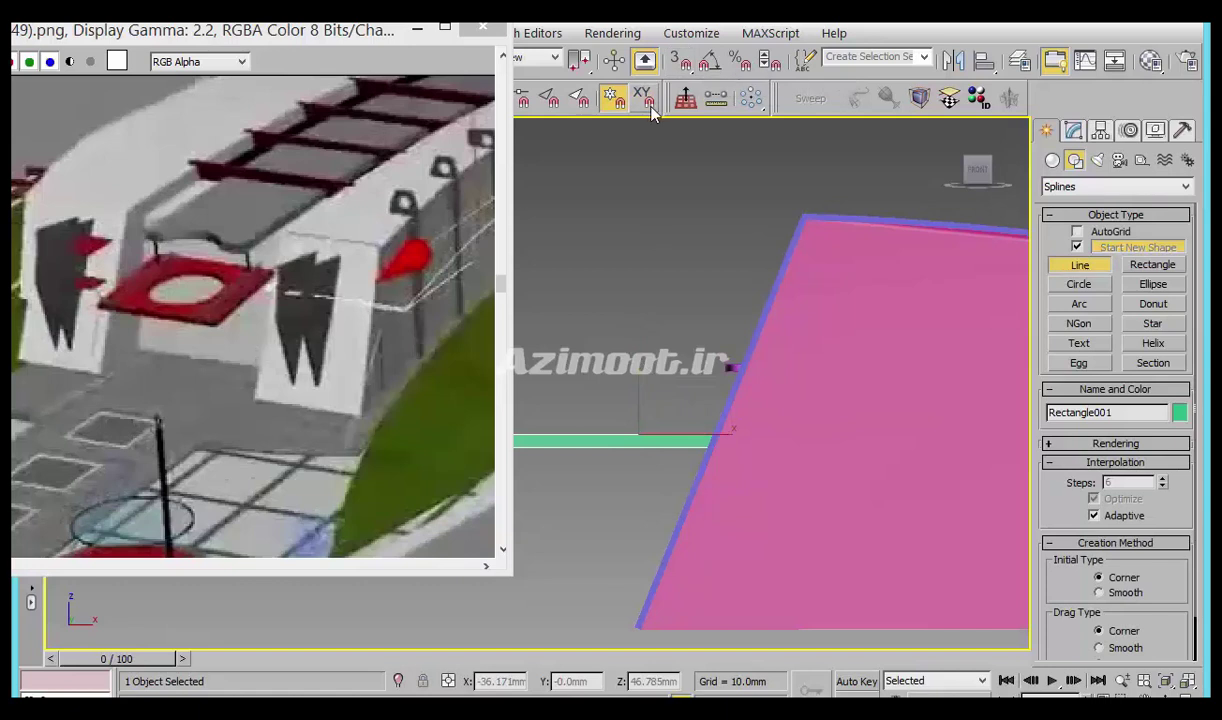
click(671, 544)
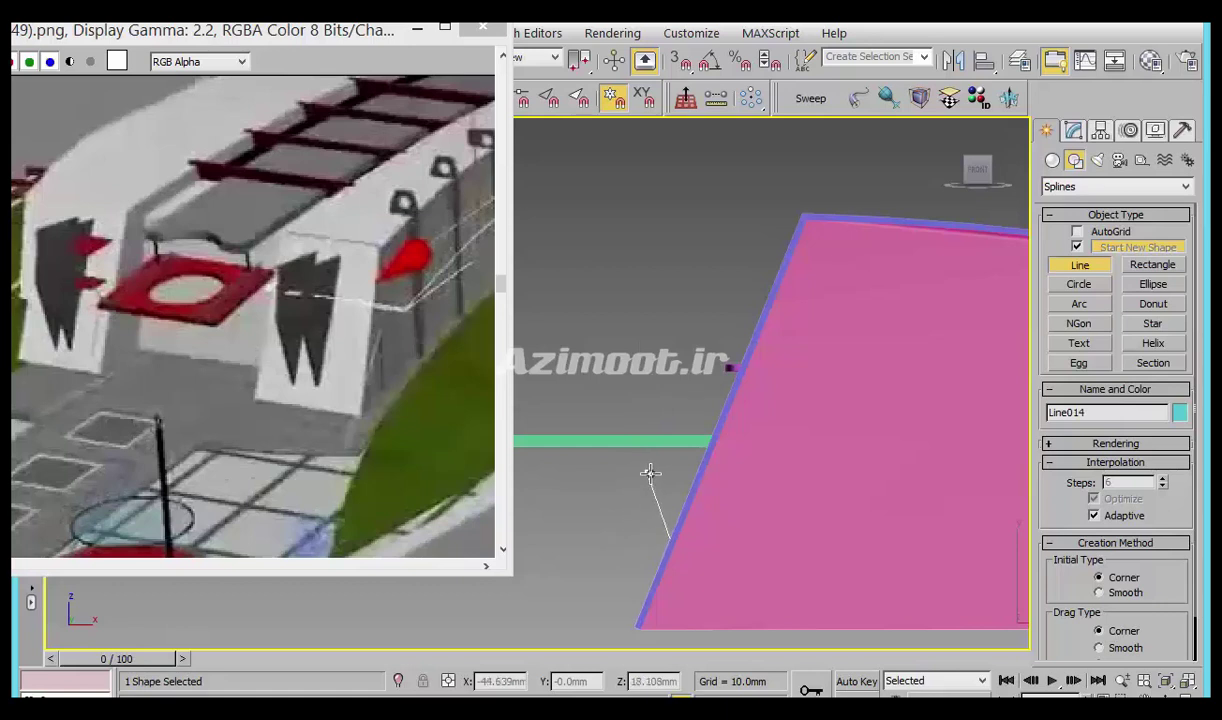
click(665, 264)
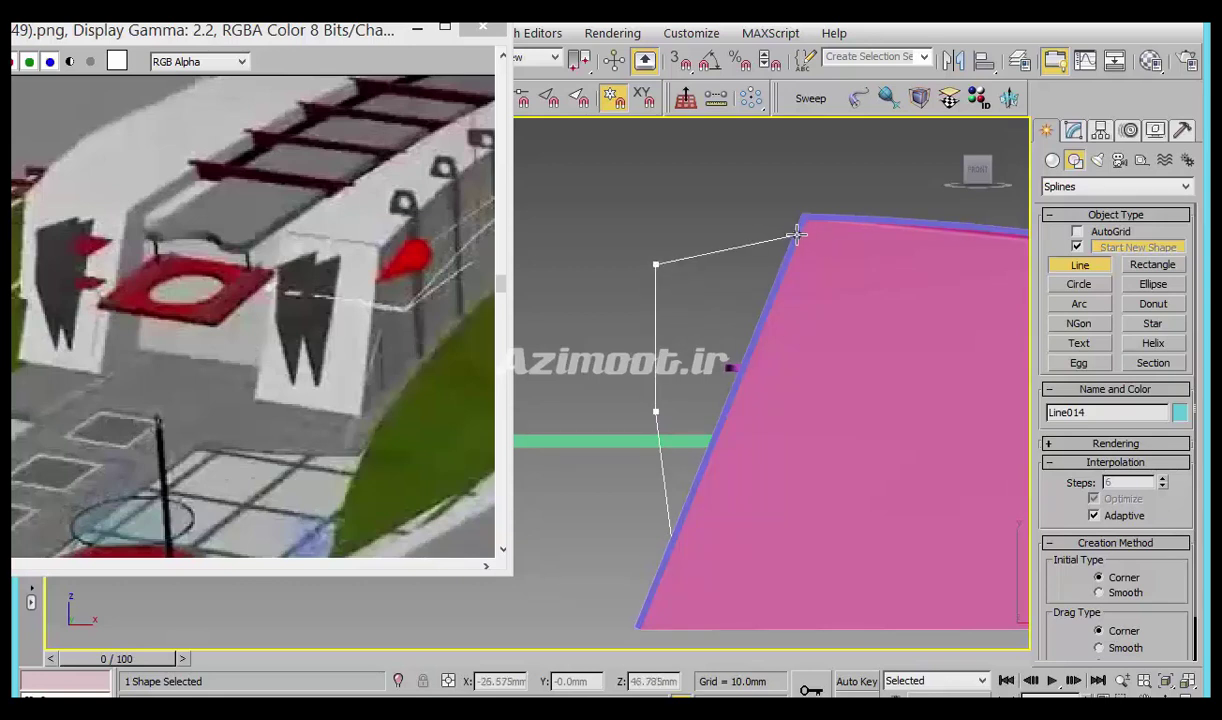
click(798, 234)
right_click(660, 533)
key(alt+q)
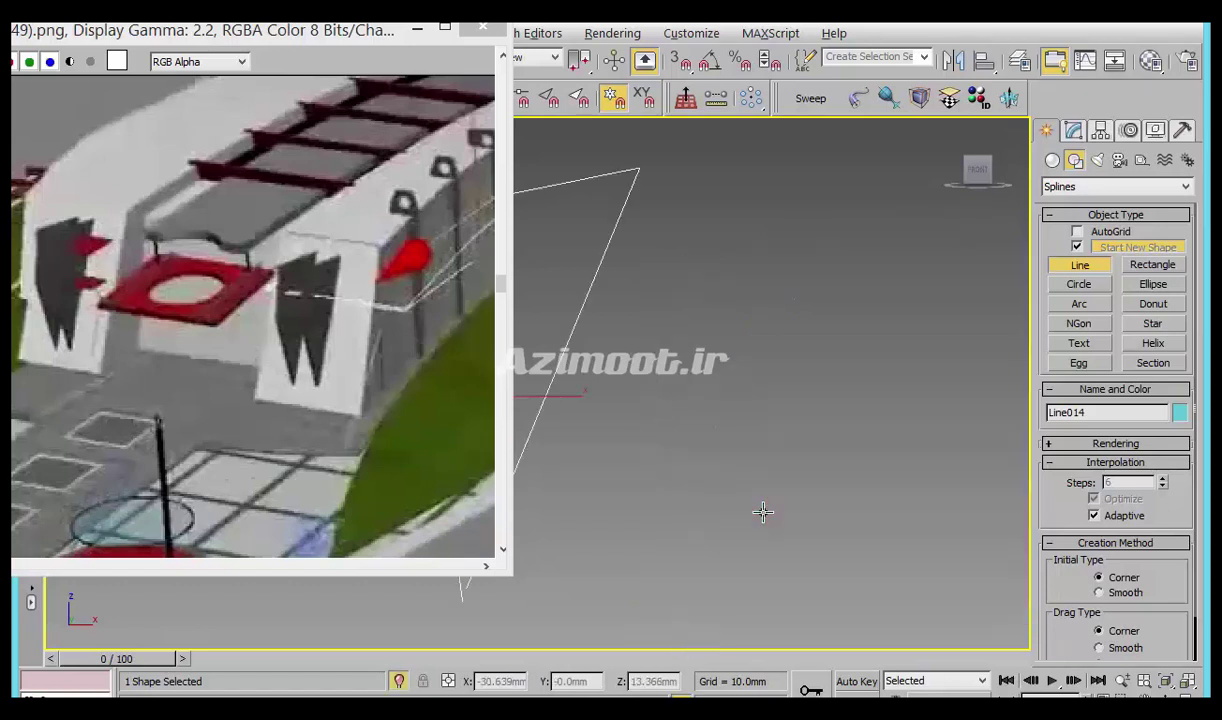
Weld the outline's two bottom vertices with a 100.1mm threshold and nudge the point right.
click(1073, 130)
click(1052, 206)
click(1087, 221)
drag(753, 567, 645, 614)
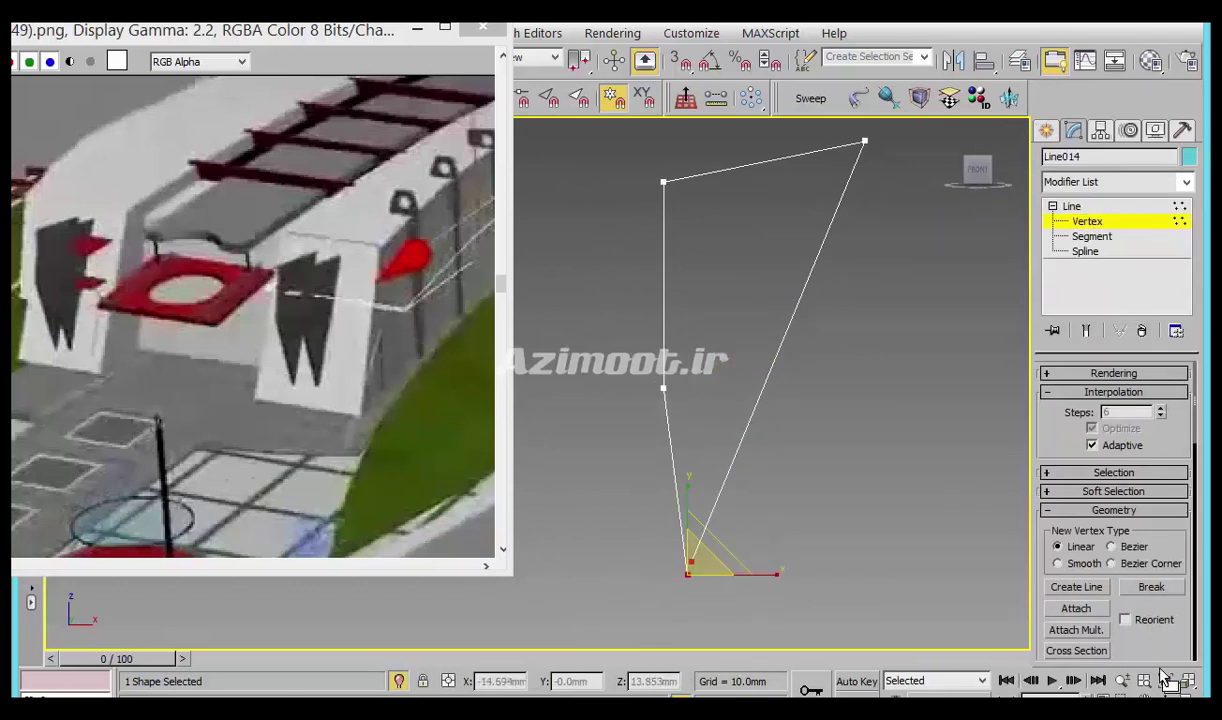
scroll(1090, 541, down, 5)
click(1089, 553)
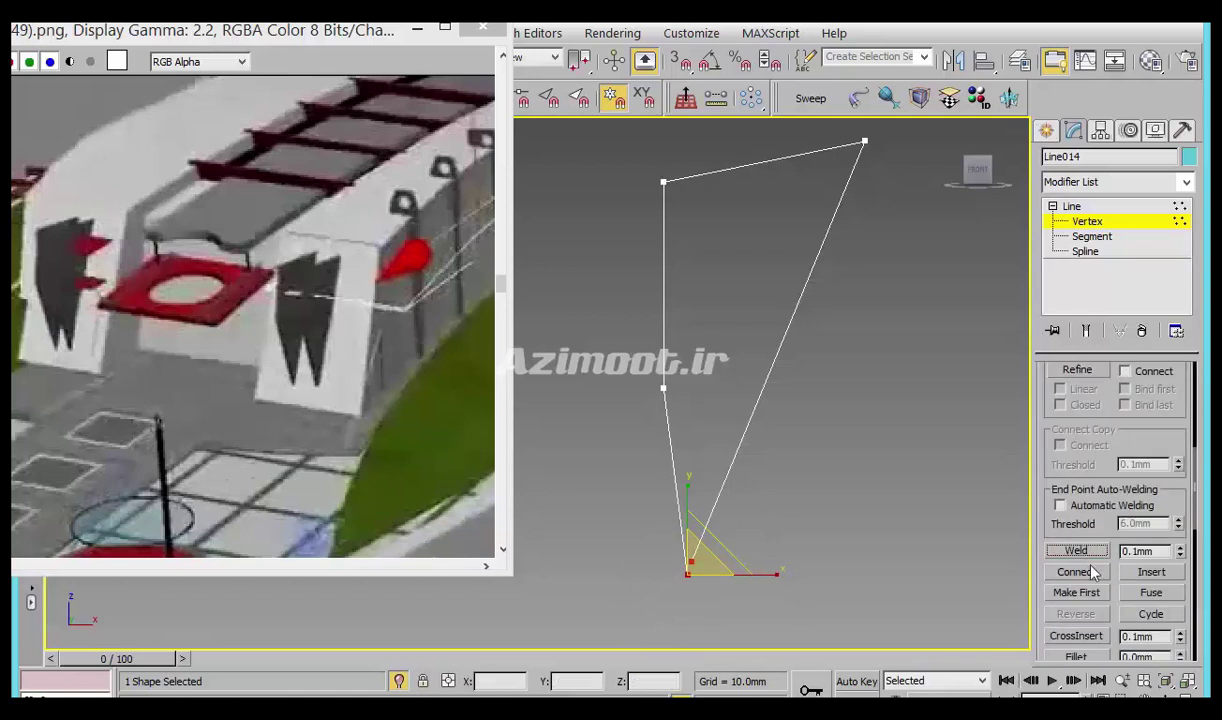
drag(1181, 555, 1181, 500)
click(1076, 551)
drag(770, 553, 647, 645)
drag(768, 570, 787, 565)
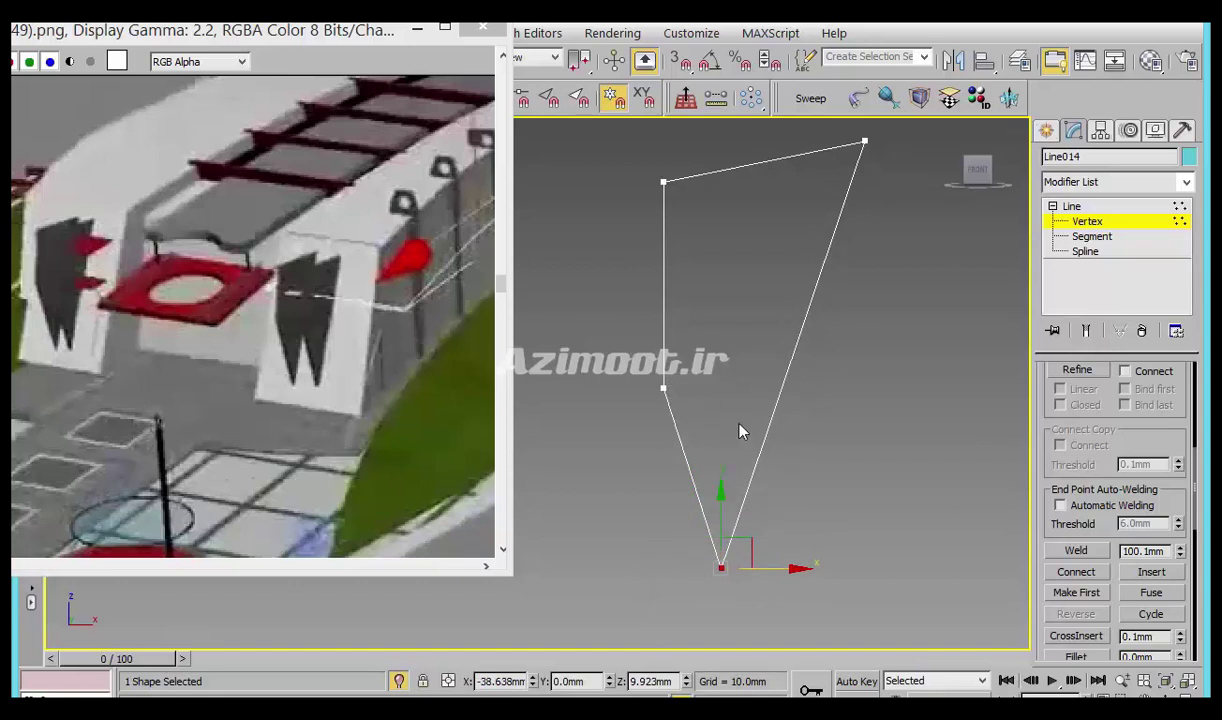
middle_drag(769, 494, 762, 540)
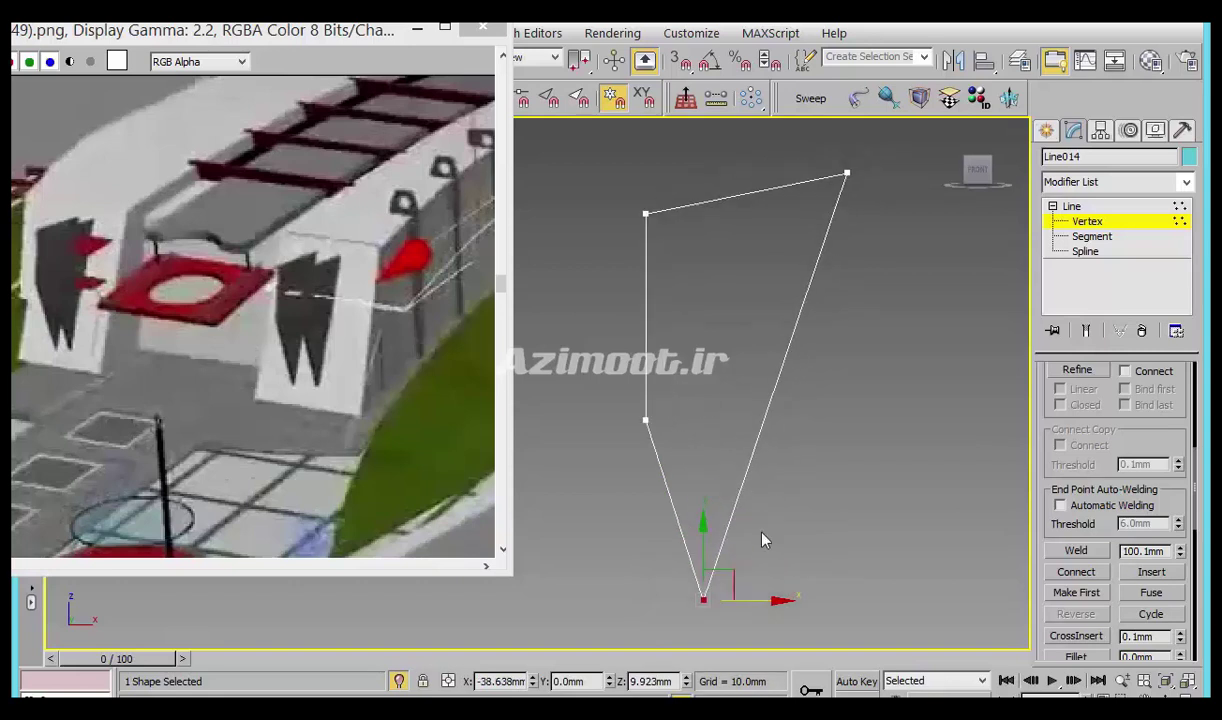
Extrude Line014 by 1.5mm and slide the thin fin onto the purple block's face.
click(1100, 182)
text(ex)
key(Return)
alt+middle_drag(858, 420, 878, 502)
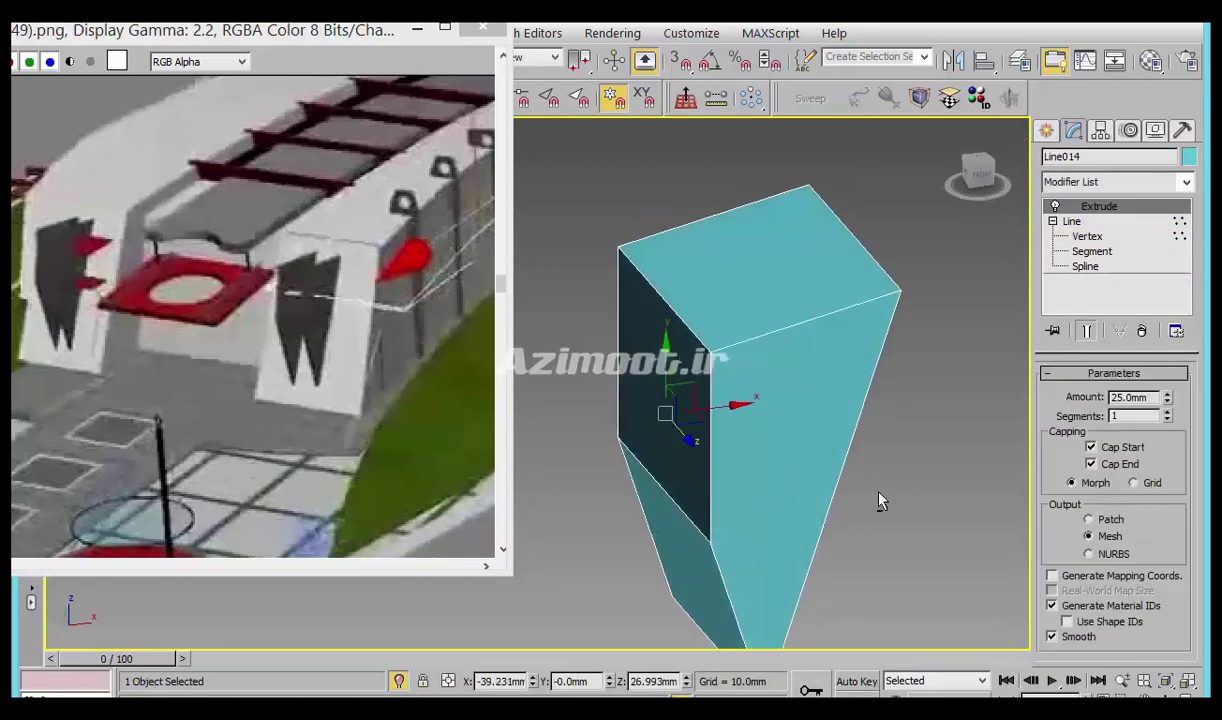
click(398, 681)
alt+middle_drag(802, 475, 863, 524)
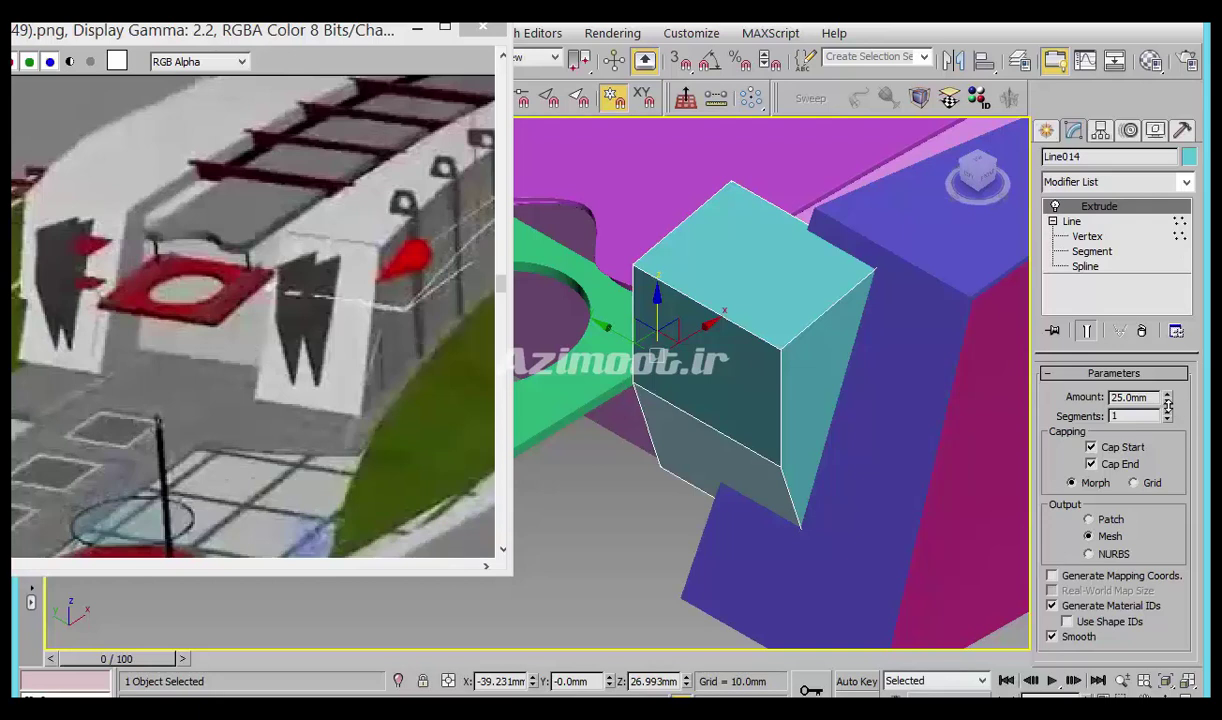
drag(1167, 404, 1178, 442)
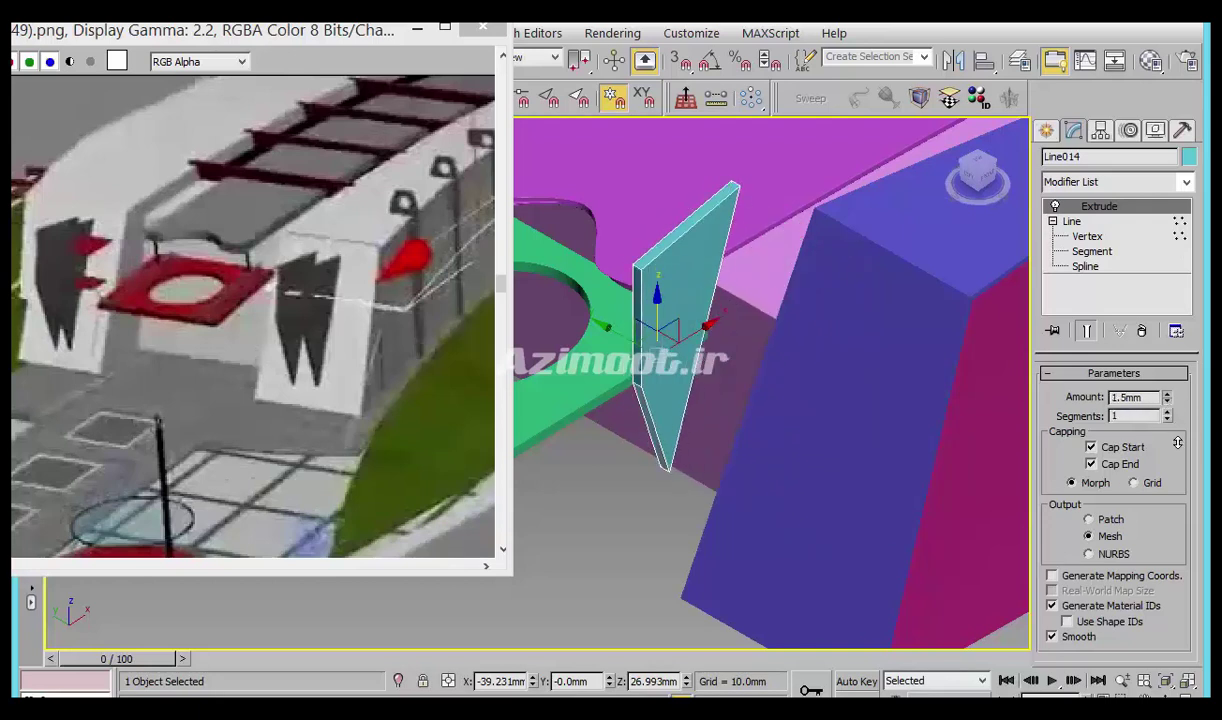
mouse_move(620, 336)
mouse_down()
mouse_move(771, 448)
mouse_move(769, 409)
mouse_up()
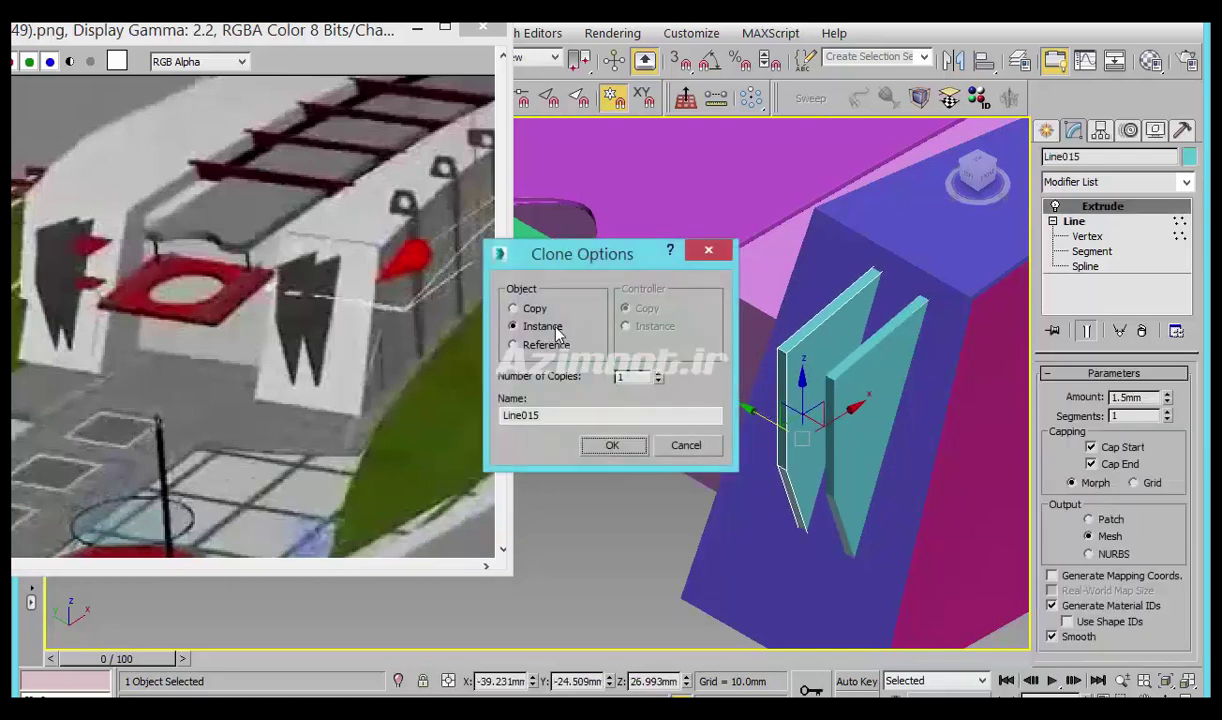
Confirm the instanced second fin, then make a copy of the fin pair.
click(607, 442)
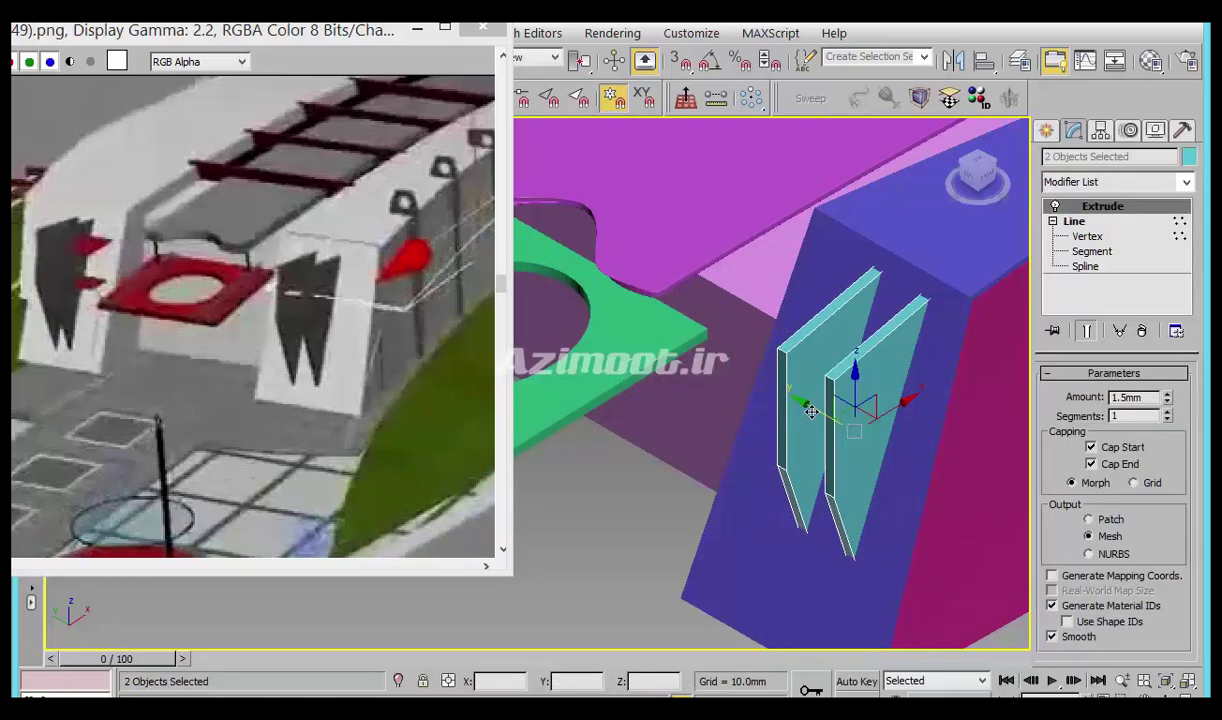
scroll(900, 431, down, 3)
mouse_move(900, 431)
alt+middle_down()
mouse_move(878, 486)
mouse_move(922, 545)
alt+middle_up()
shift+drag(922, 545, 916, 538)
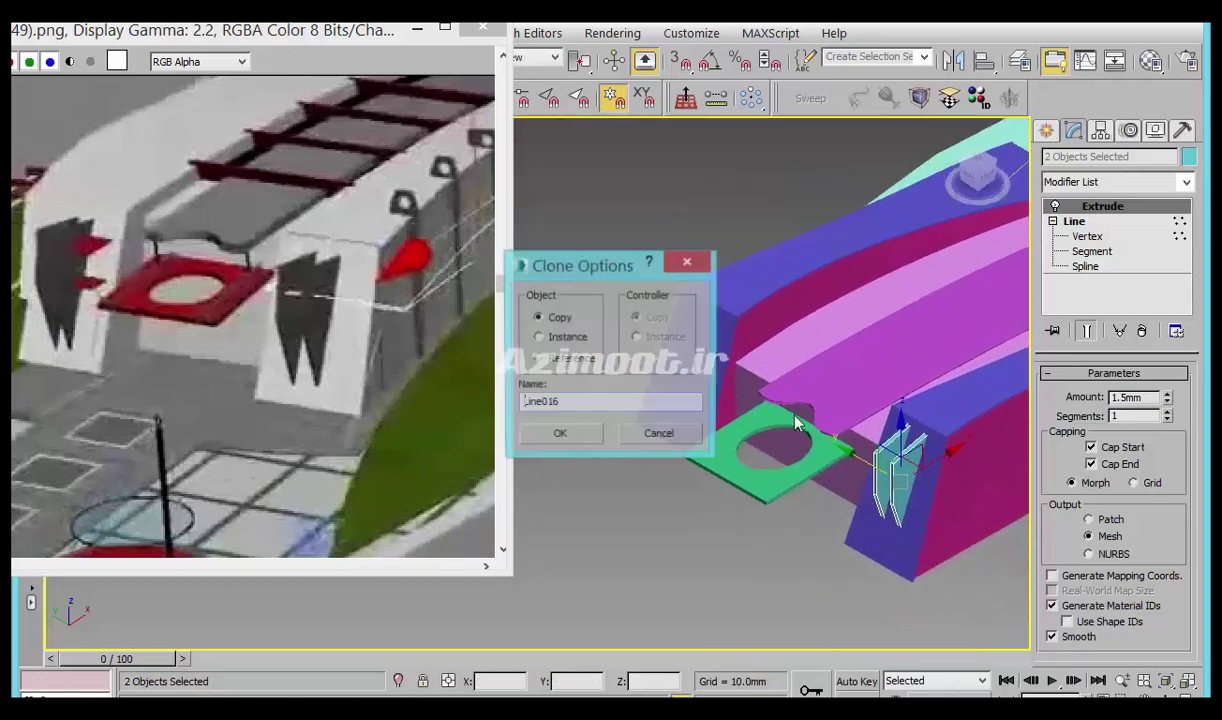
click(566, 444)
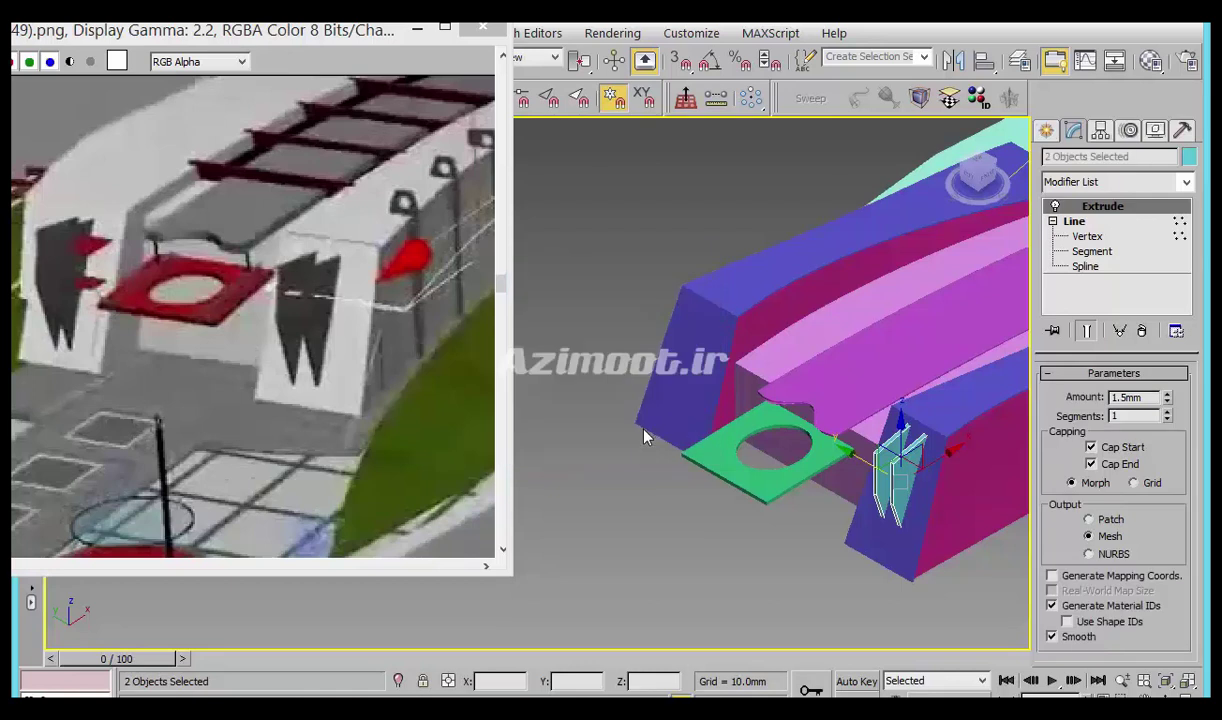
With 3D Snap on, move the copied fin pair 100mm along Y to the opposite leg.
click(678, 61)
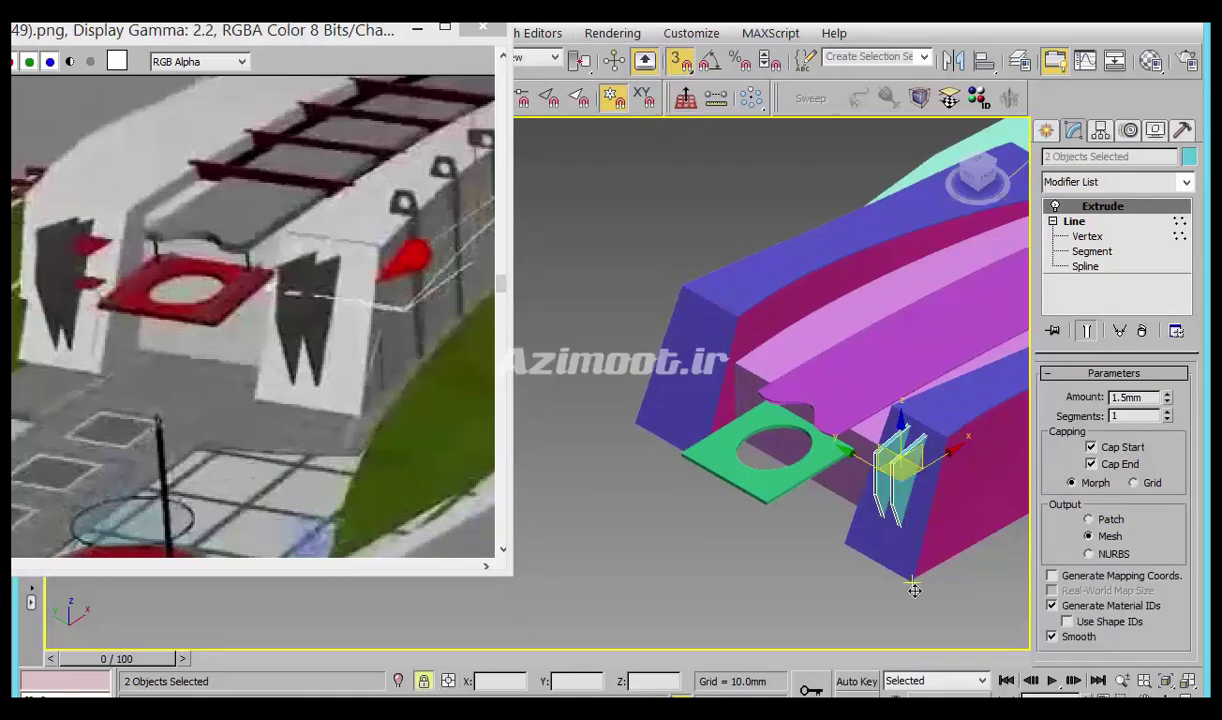
scroll(865, 526, up, 2)
scroll(889, 513, up, 2)
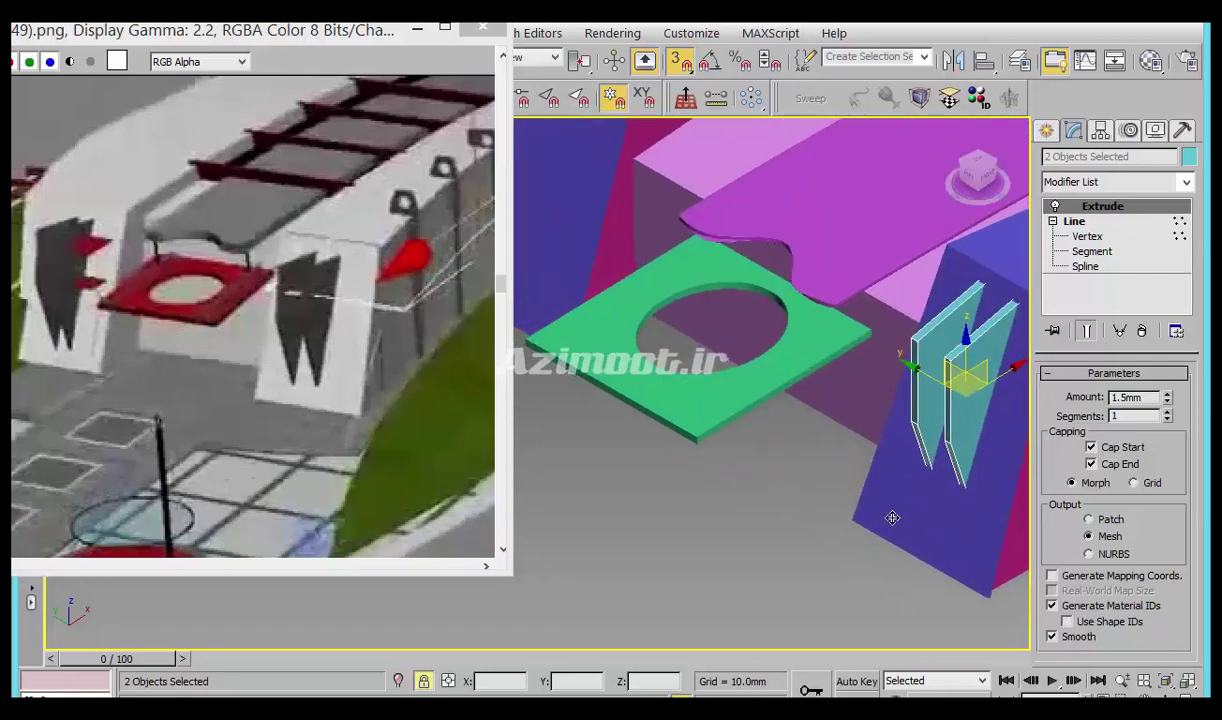
scroll(647, 271, down, 1)
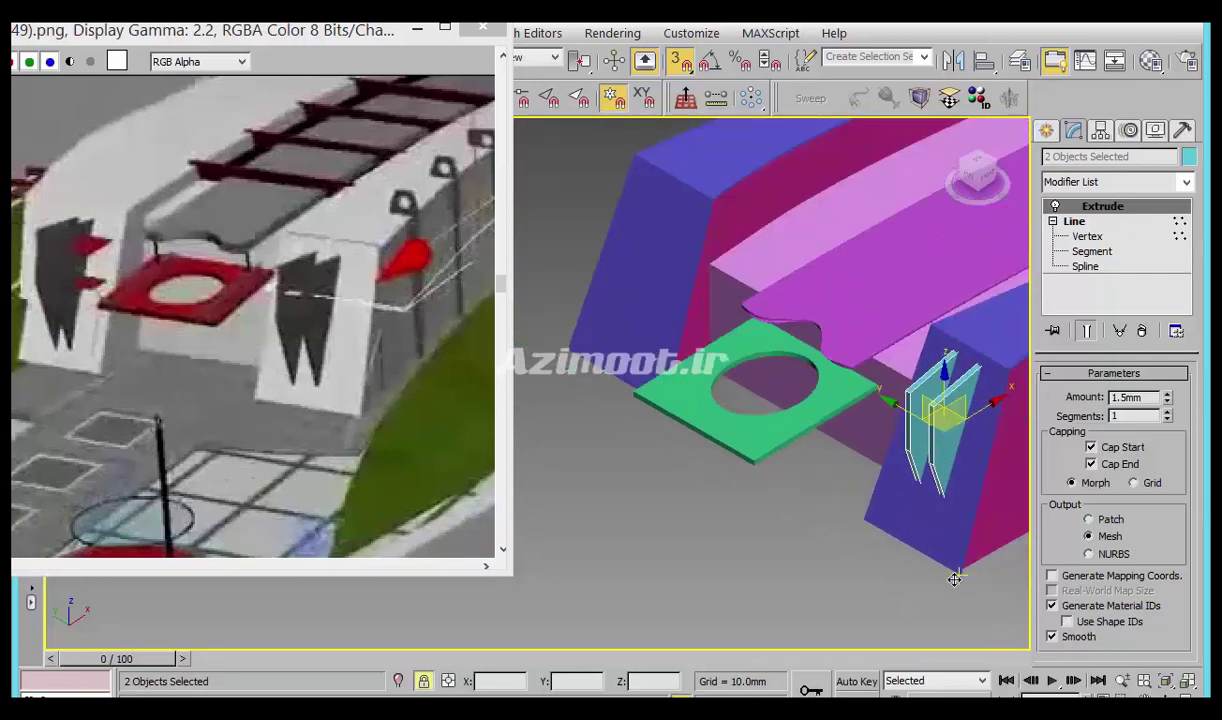
drag(955, 579, 654, 411)
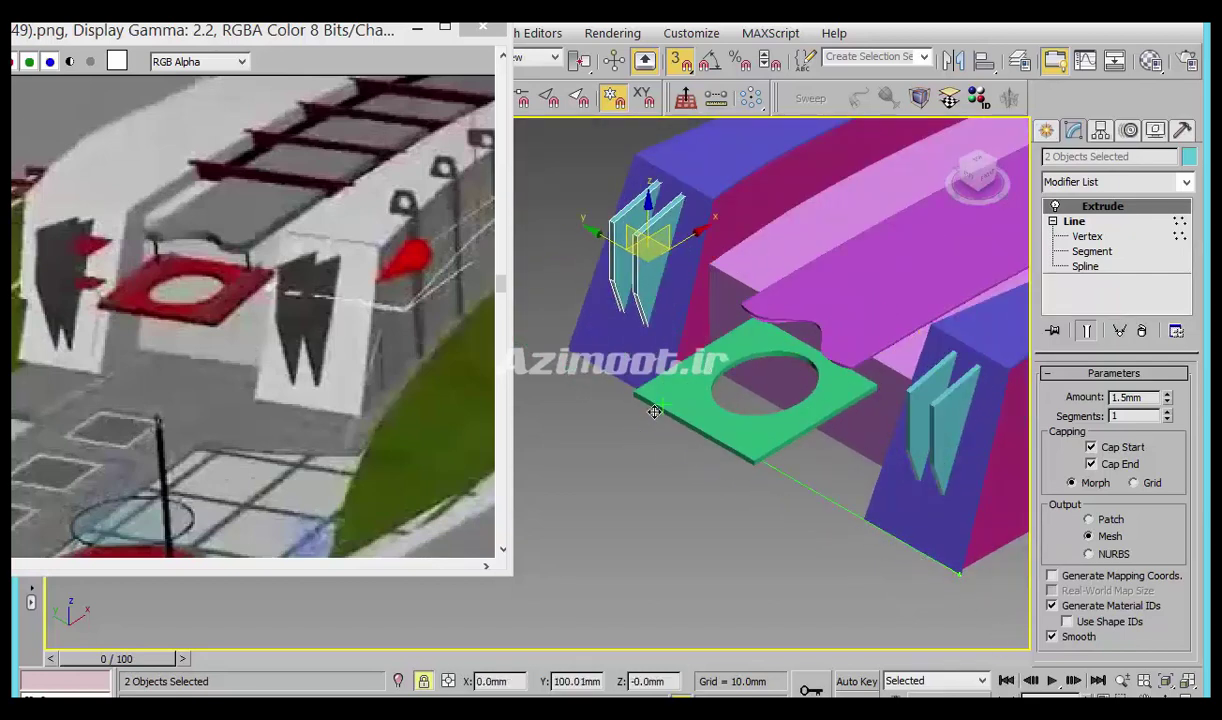
middle_drag(785, 428, 766, 450)
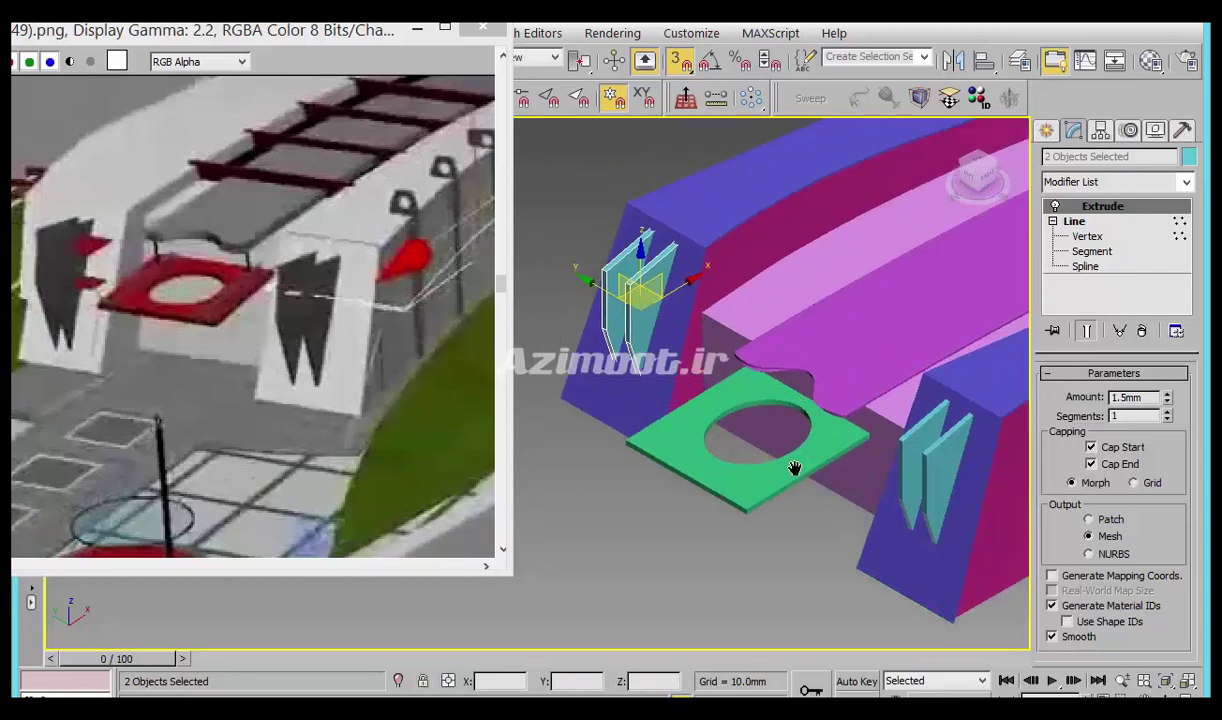
scroll(783, 464, up, 1)
scroll(777, 469, up, 1)
scroll(835, 545, up, 1)
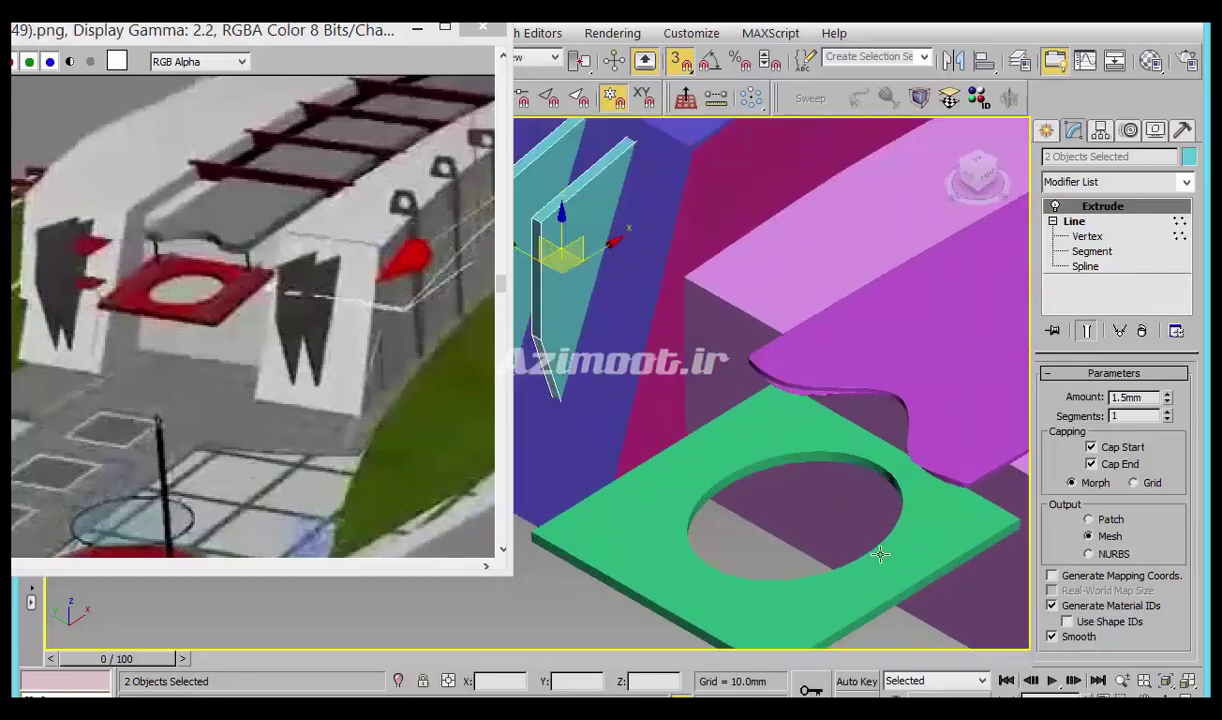
middle_drag(880, 554, 812, 598)
Create a cylinder post at the green plate's edge and set its radius to 0.294mm.
click(1046, 130)
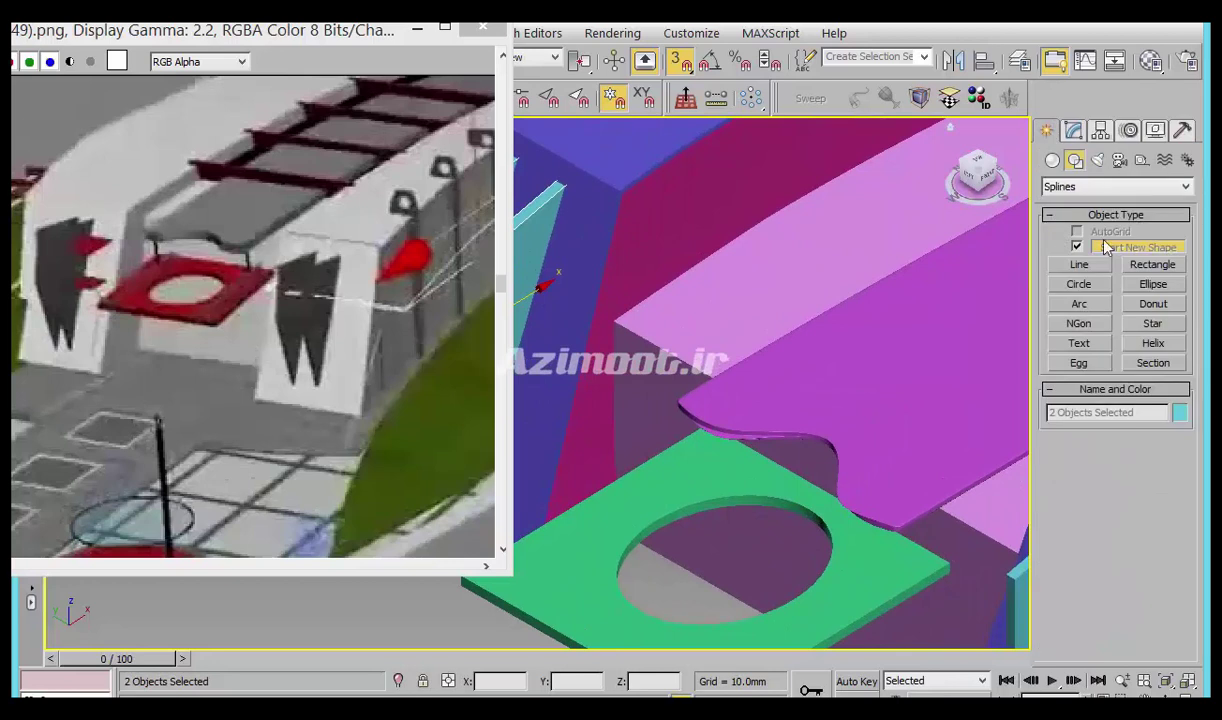
click(1054, 162)
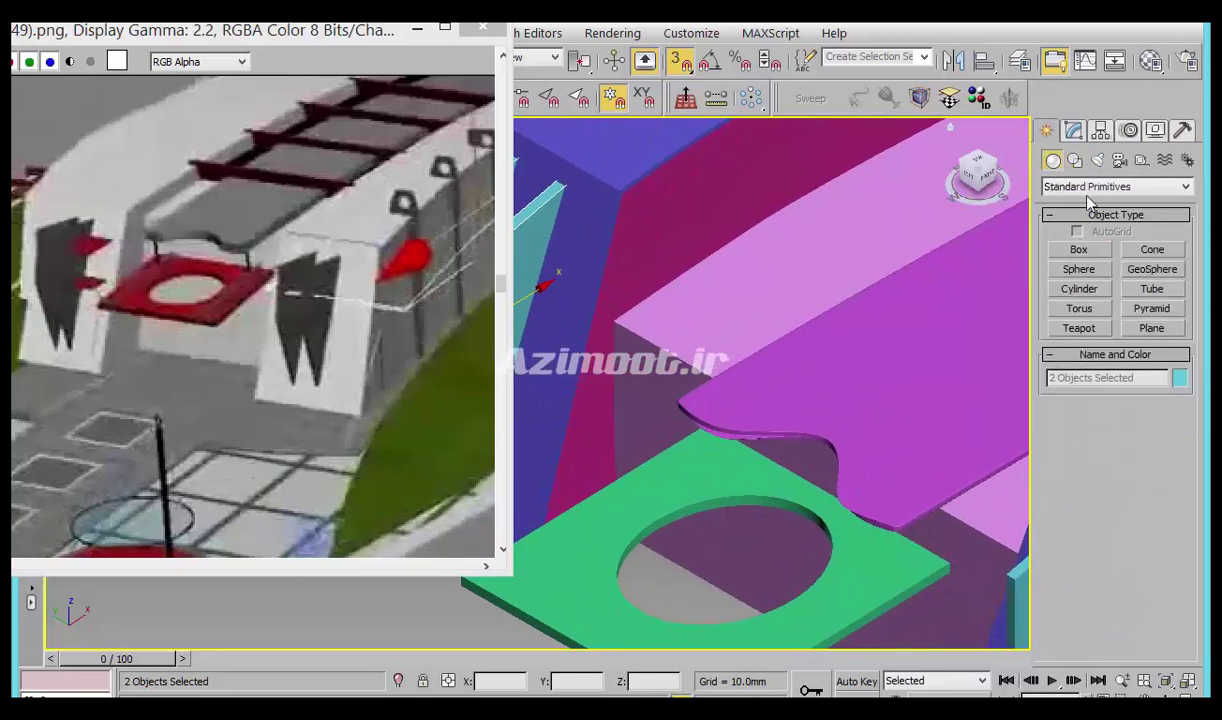
click(1087, 290)
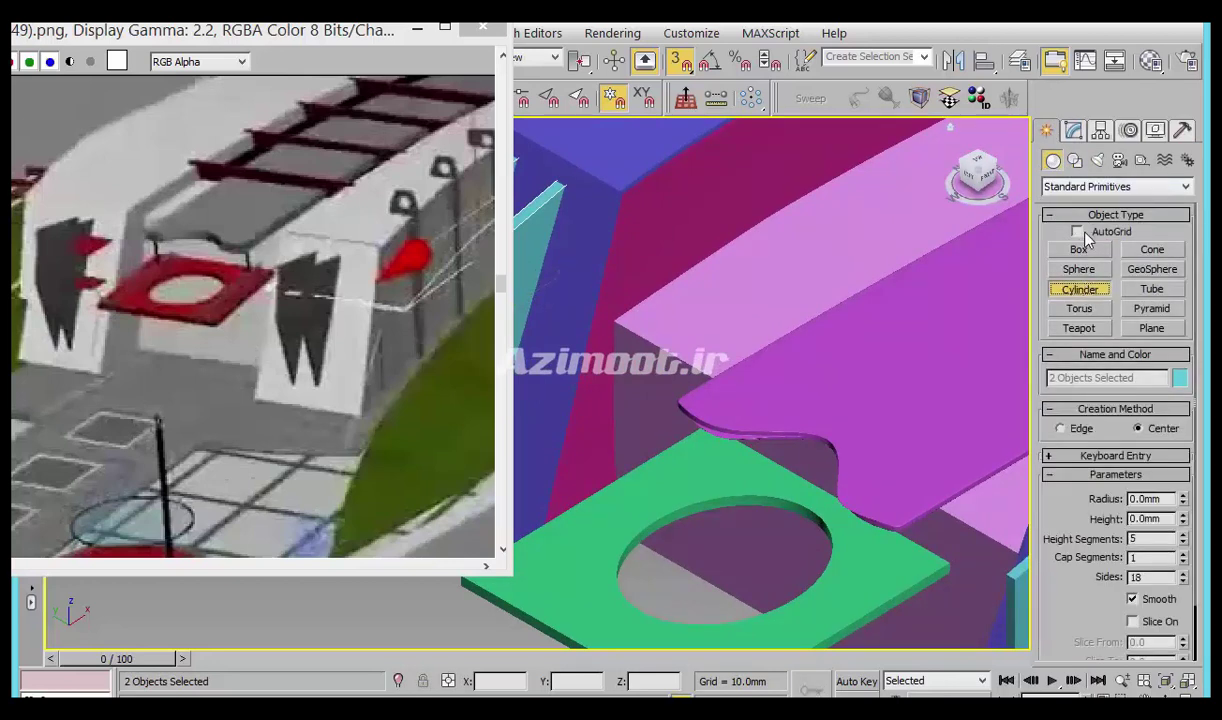
drag(705, 453, 706, 445)
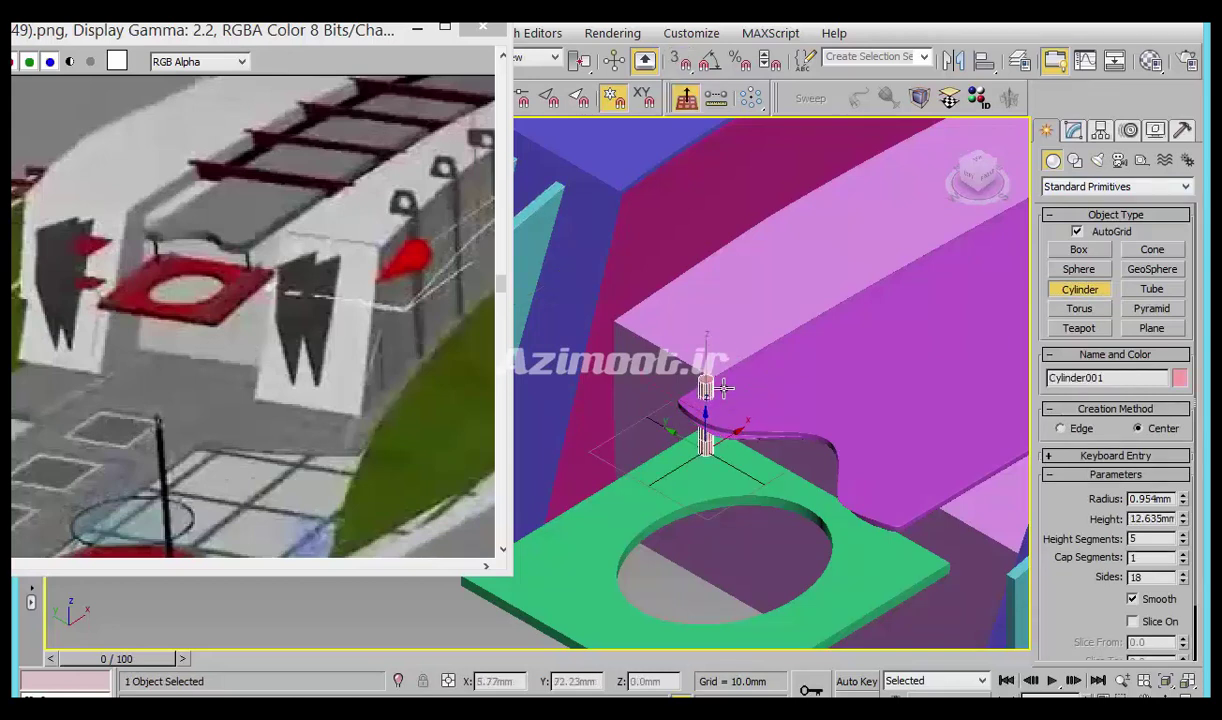
click(705, 428)
right_click(741, 423)
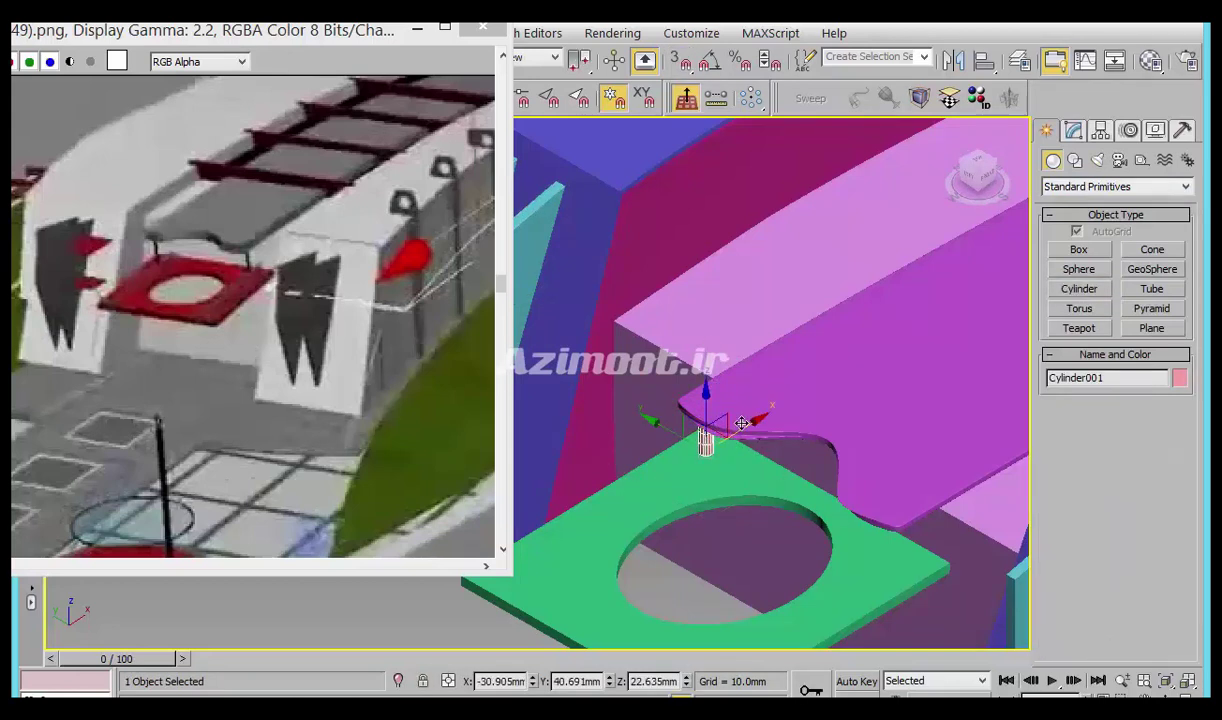
scroll(741, 423, up, 2)
click(1073, 130)
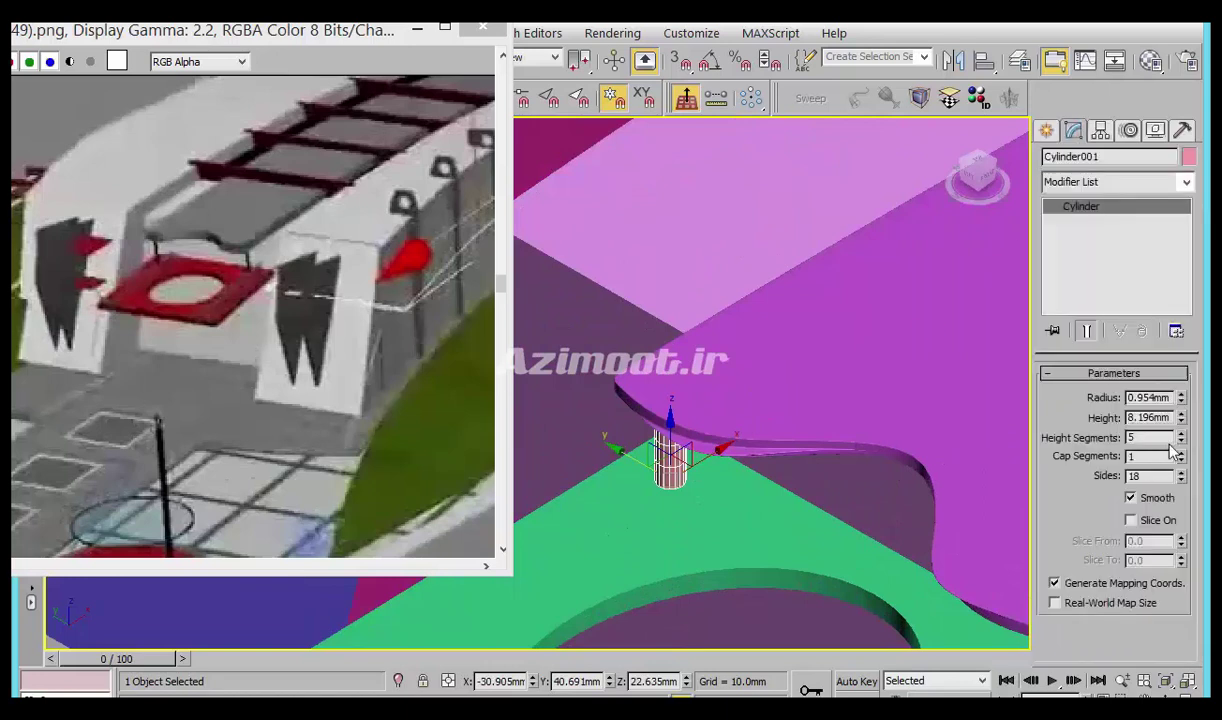
drag(1181, 398, 1195, 460)
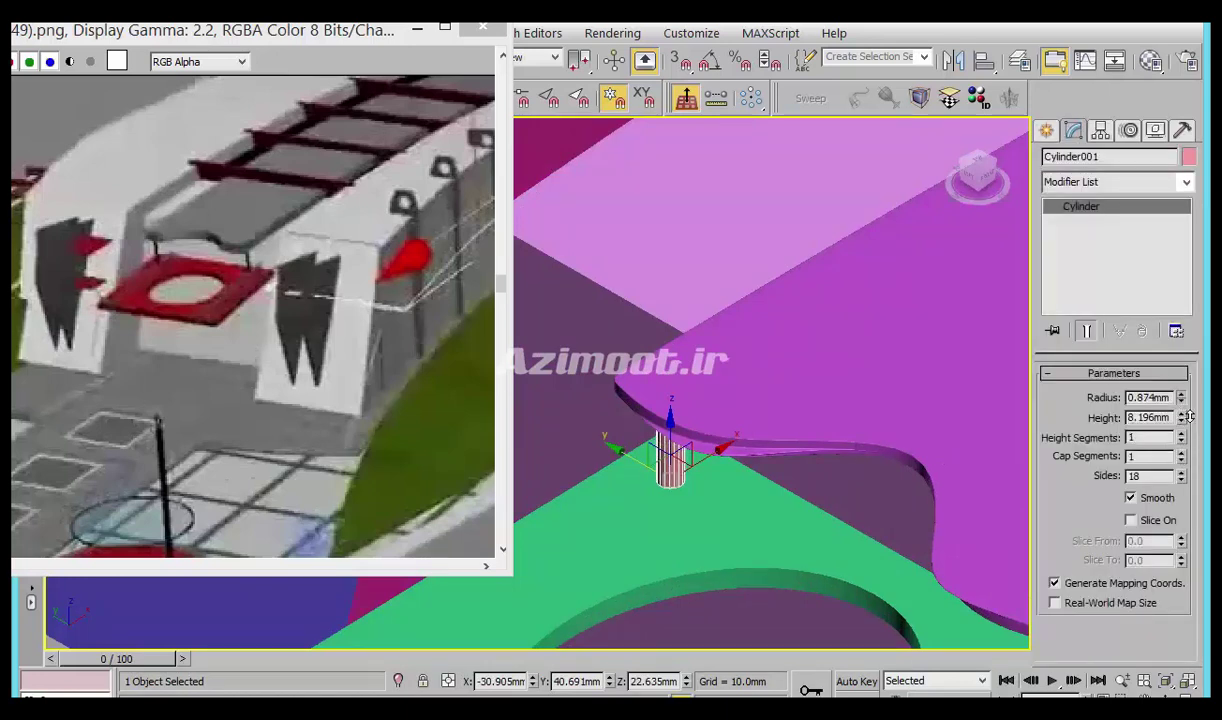
mouse_move(697, 520)
middle_down()
mouse_move(650, 390)
mouse_move(621, 354)
middle_up()
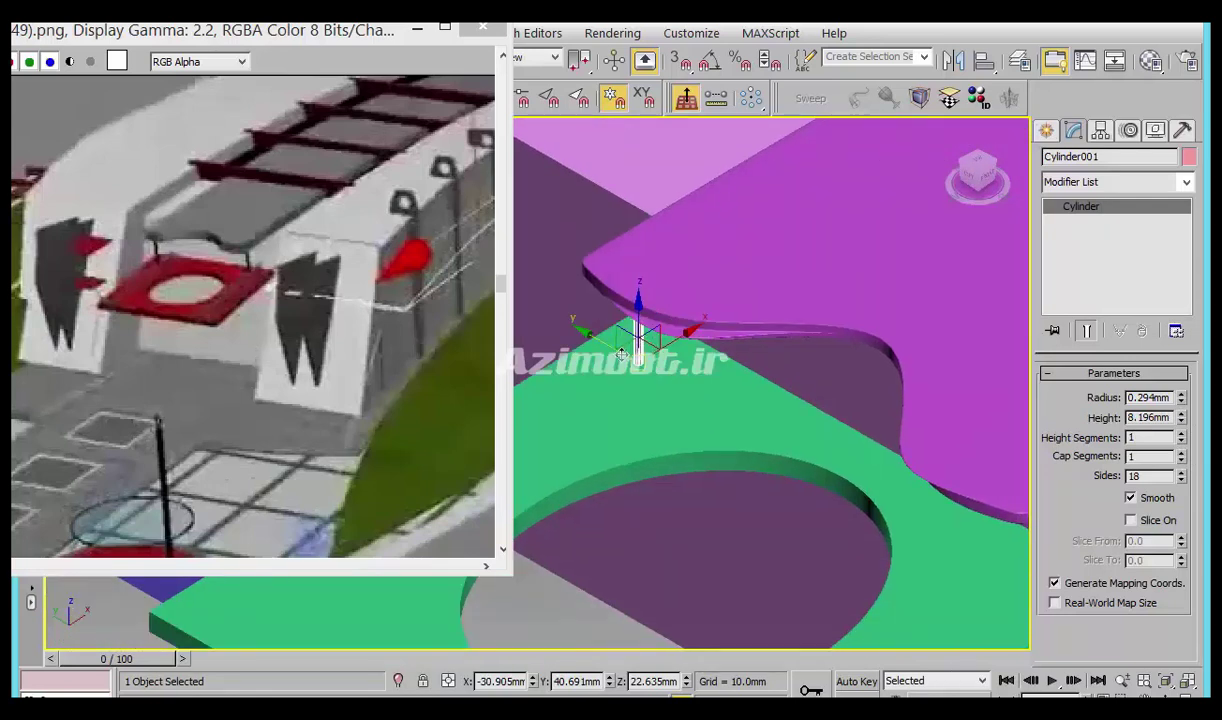
In Top view, place an instanced copy of the cylinder further along the plate.
key(t)
key(z)
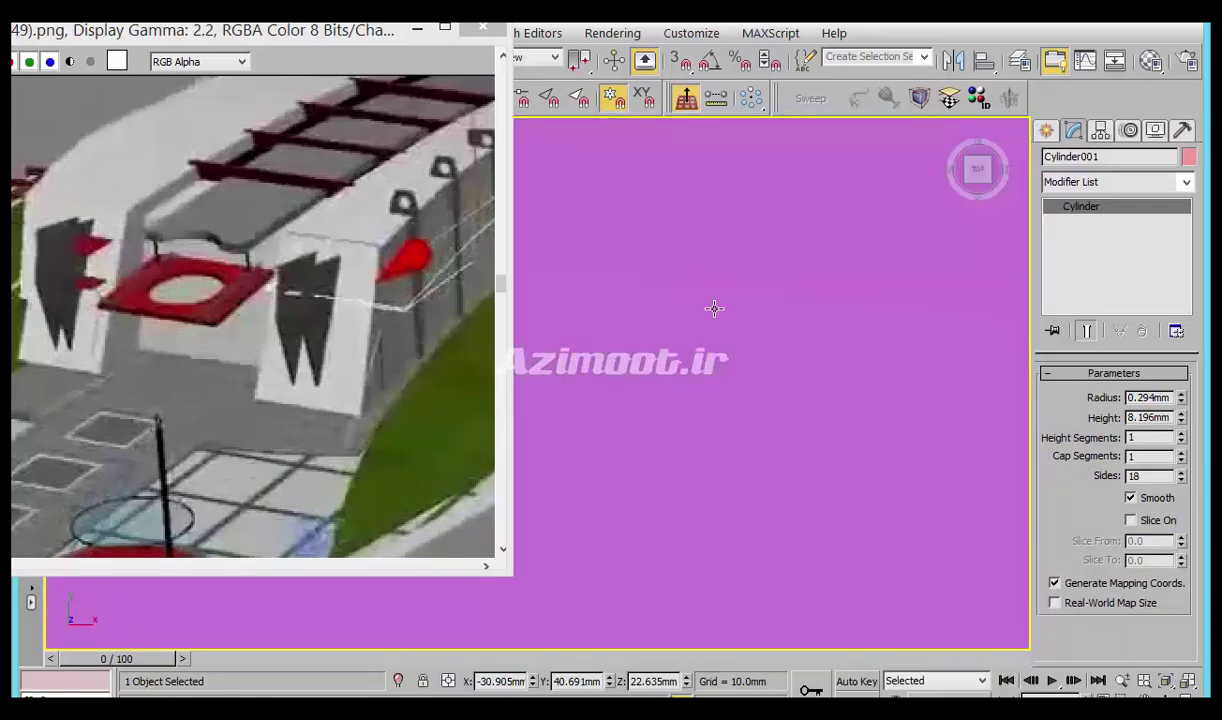
scroll(793, 372, down, 3)
mouse_move(772, 527)
middle_down()
mouse_move(728, 286)
mouse_move(674, 177)
middle_up()
key(F3)
scroll(752, 259, up, 2)
shift+drag(720, 350, 757, 560)
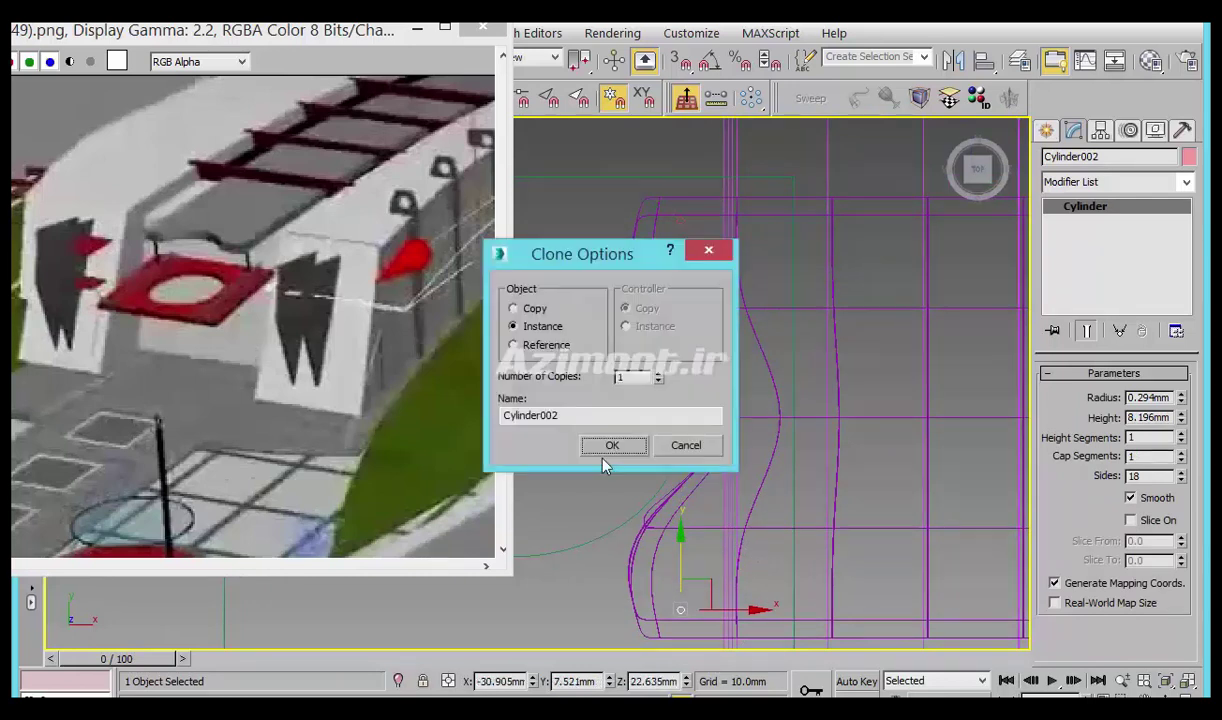
click(616, 447)
alt+middle_drag(646, 499, 888, 365)
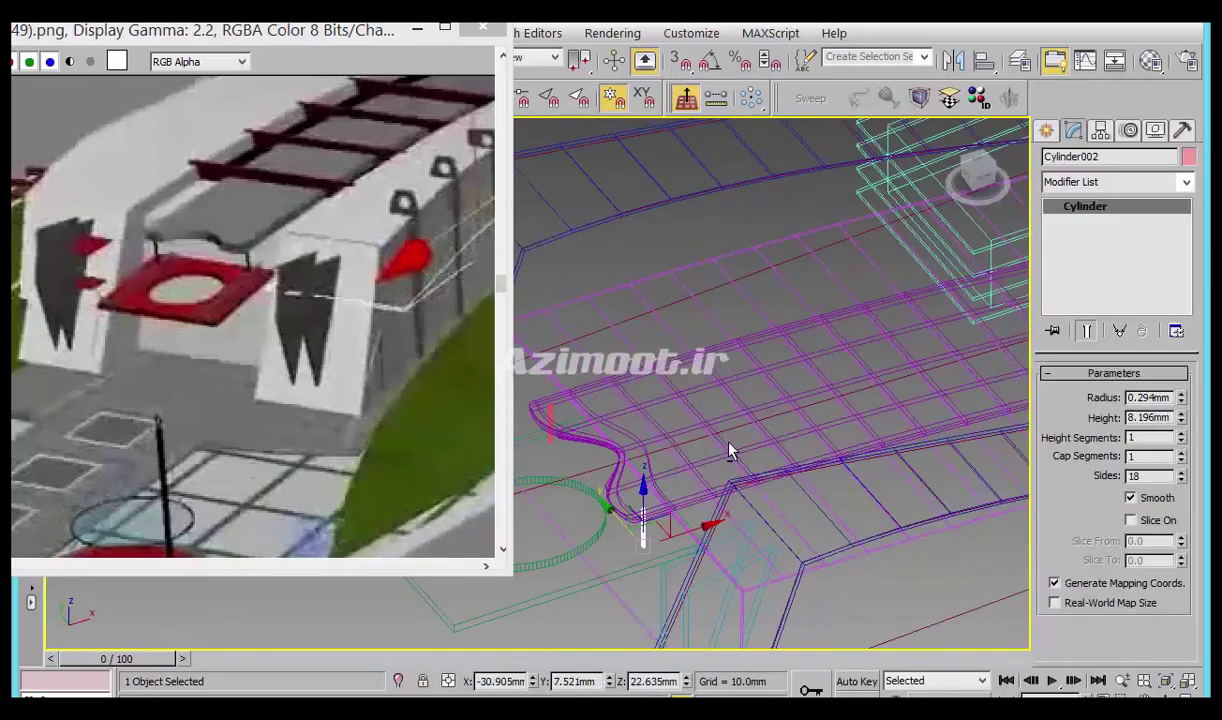
key(F3)
scroll(928, 472, down, 2)
middle_drag(928, 472, 886, 463)
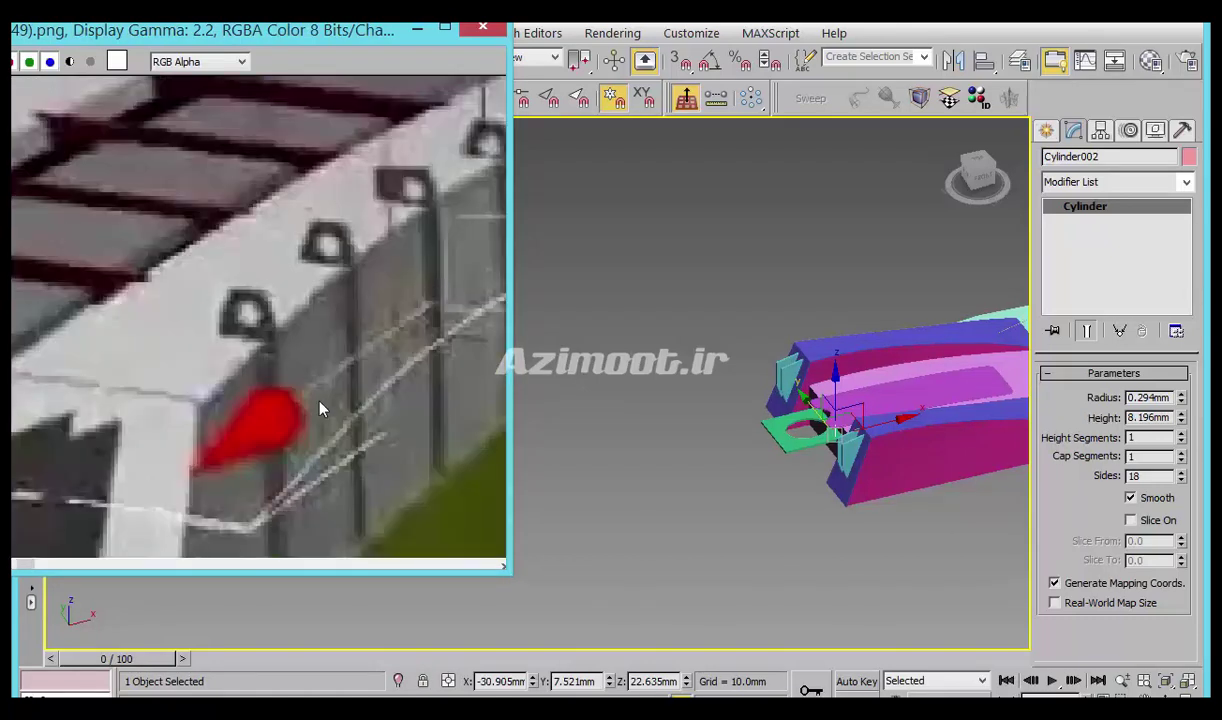
Swap the reference window to Screenshot (148).png and orbit around the building to compare.
click(486, 26)
click(612, 33)
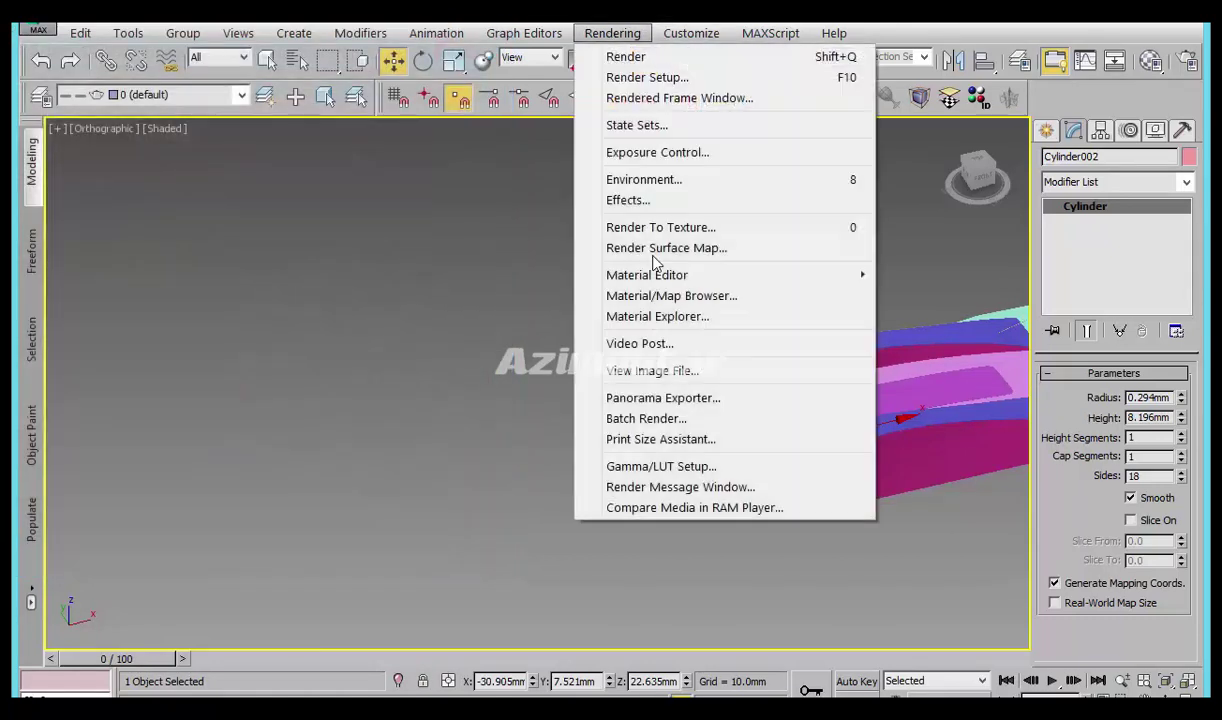
click(662, 370)
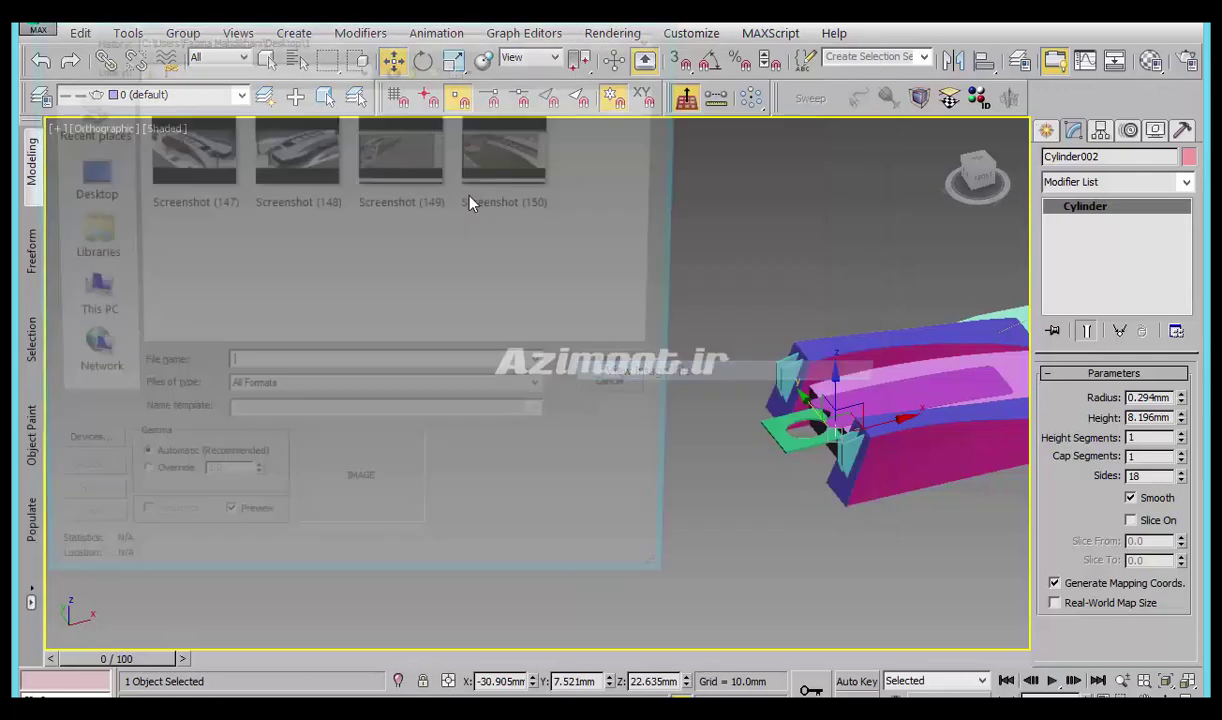
click(283, 195)
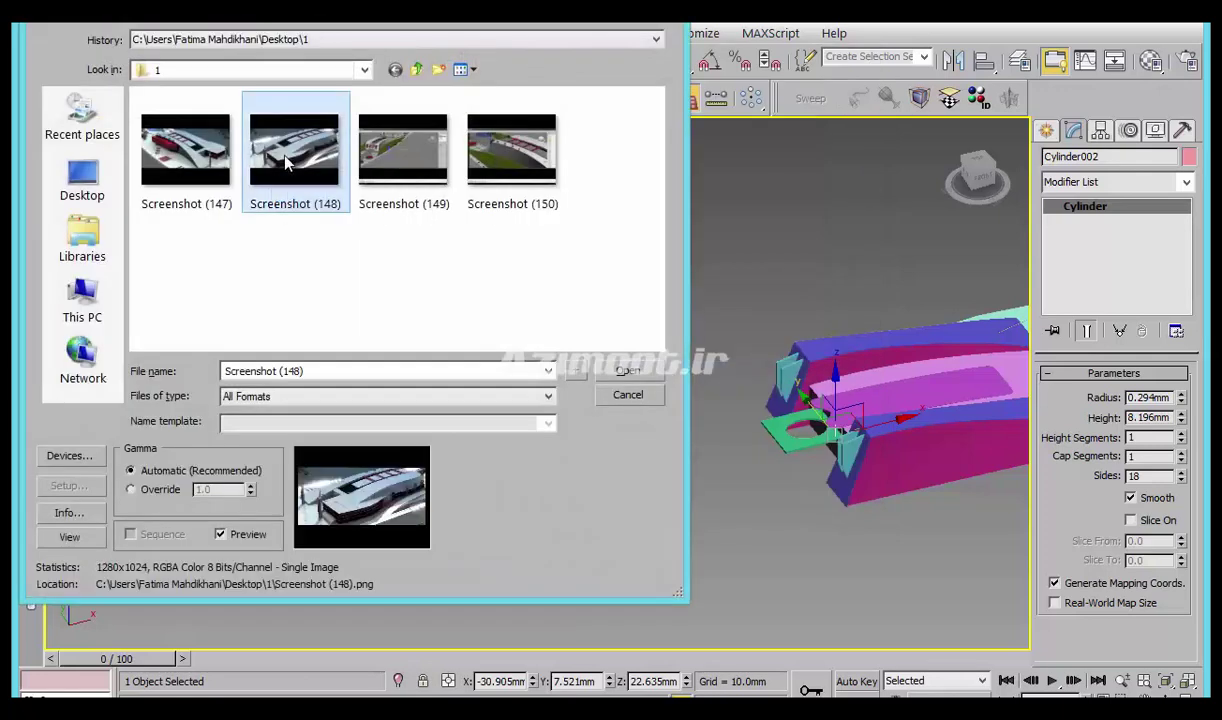
double_click(286, 163)
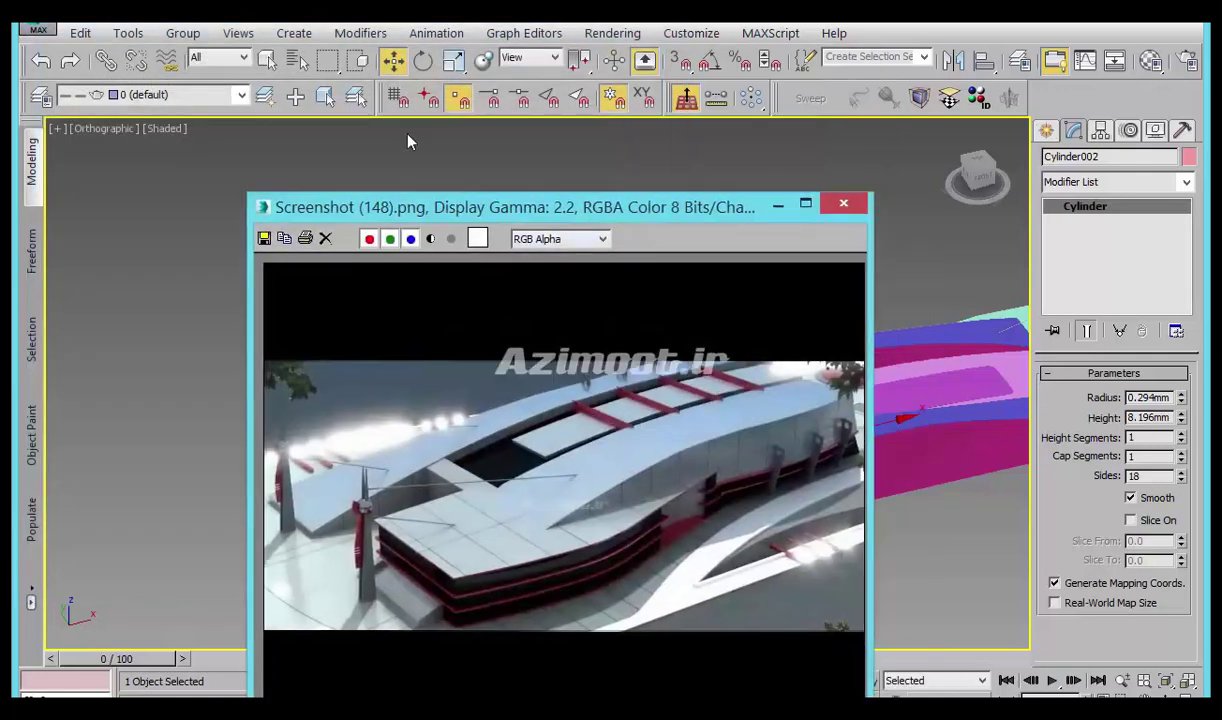
scroll(425, 328, up, 2)
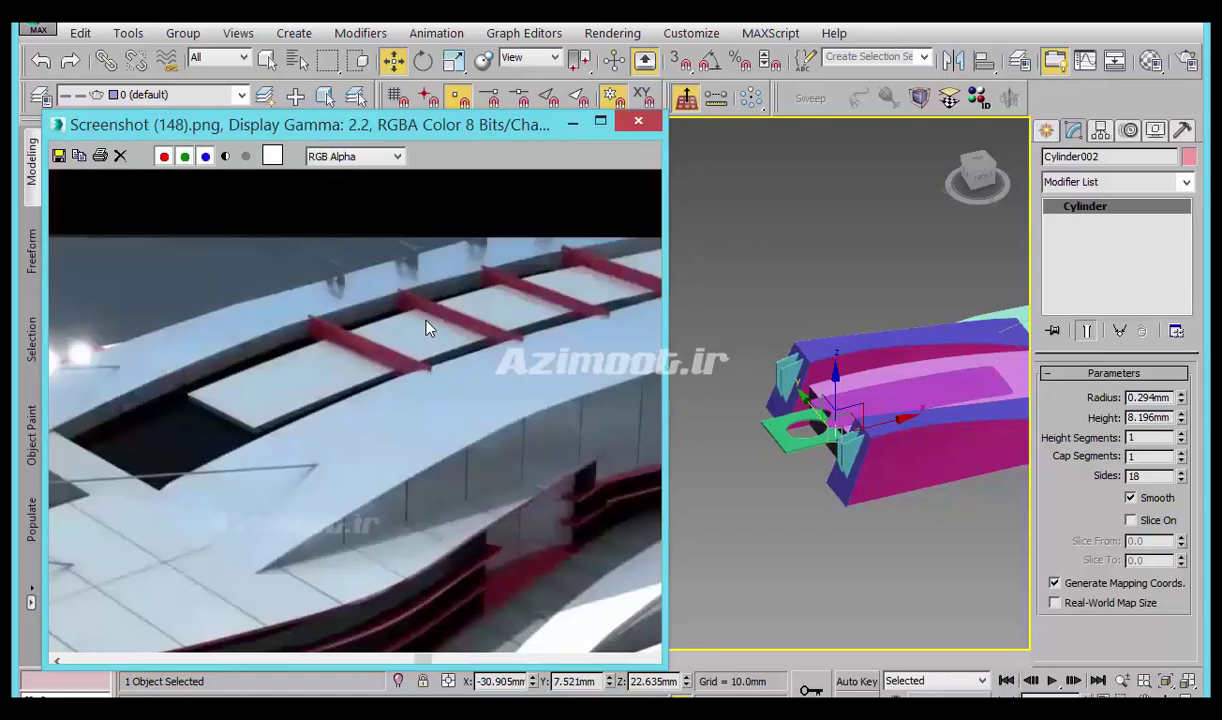
scroll(428, 444, down, 2)
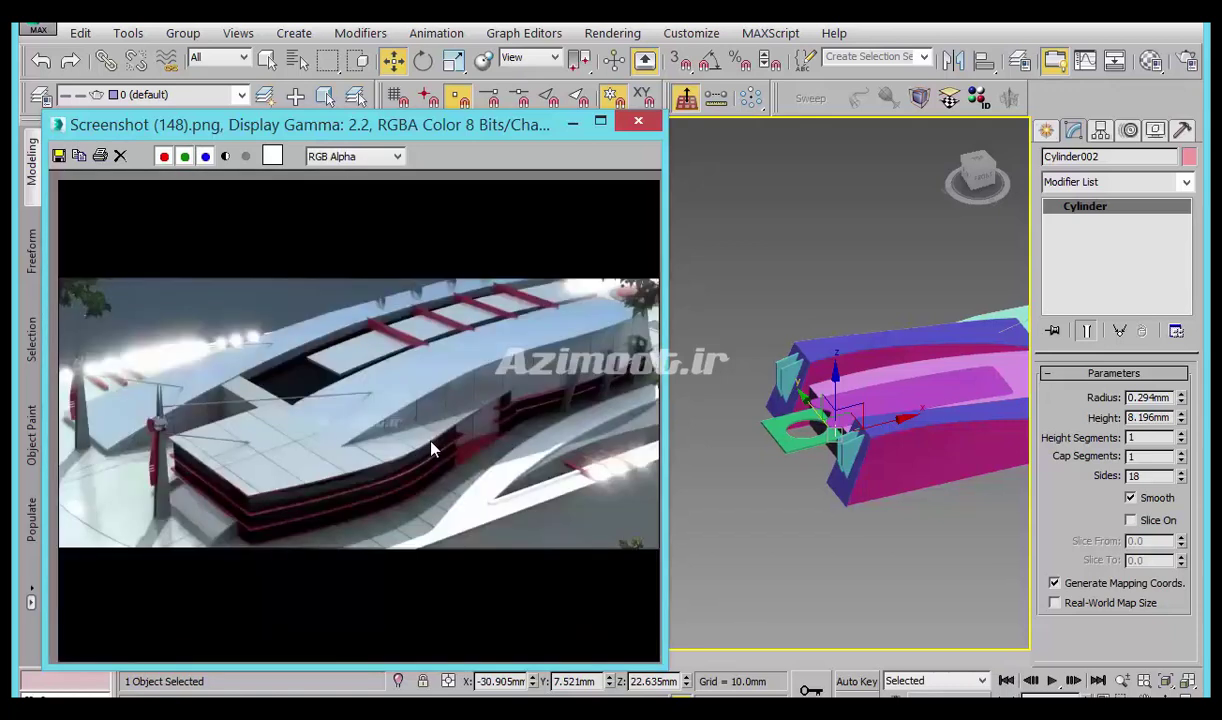
scroll(863, 409, up, 2)
scroll(785, 560, up, 2)
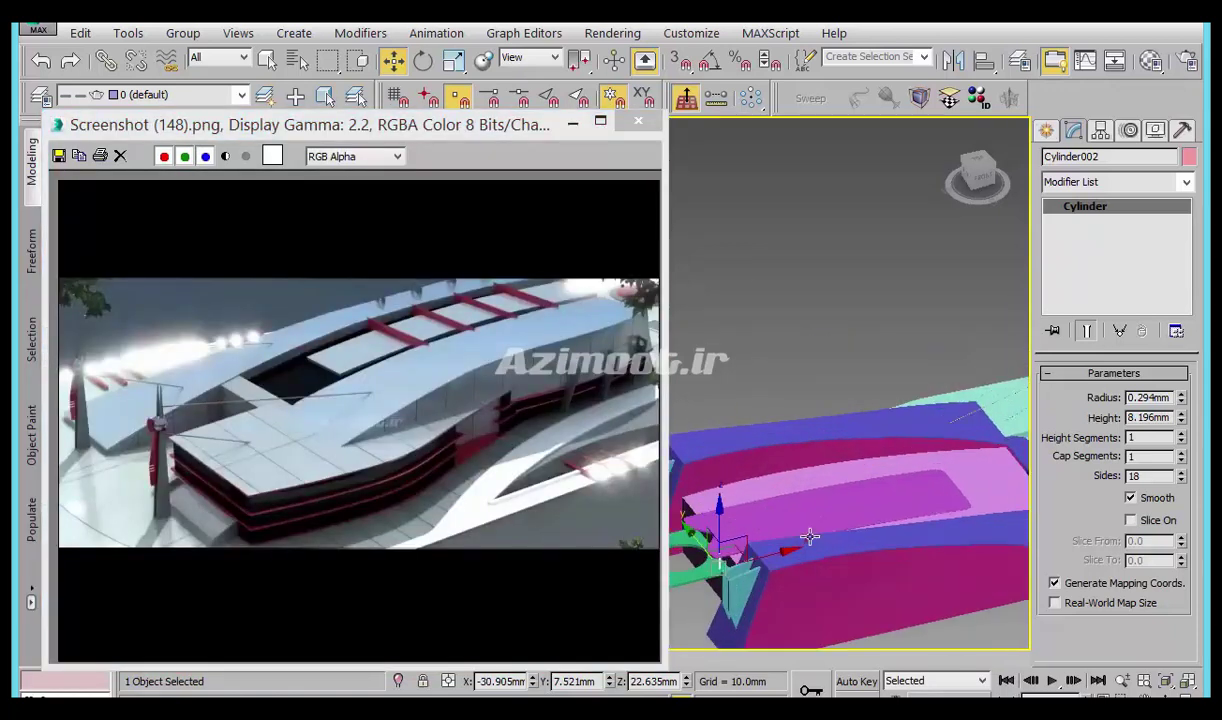
mouse_move(807, 541)
alt+middle_down()
mouse_move(918, 477)
mouse_move(834, 525)
alt+middle_up()
Draw a long, thin Box across the roof in the wireframe Top view.
click(1046, 133)
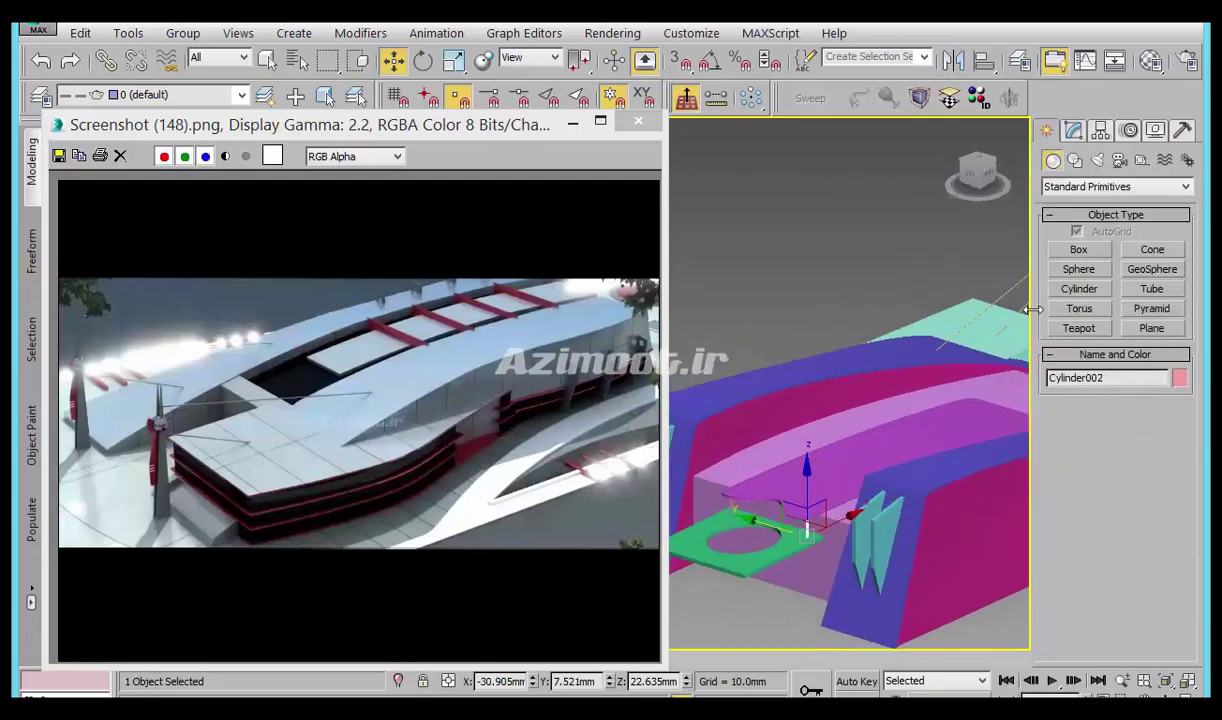
click(1104, 253)
alt+middle_drag(867, 477, 880, 440)
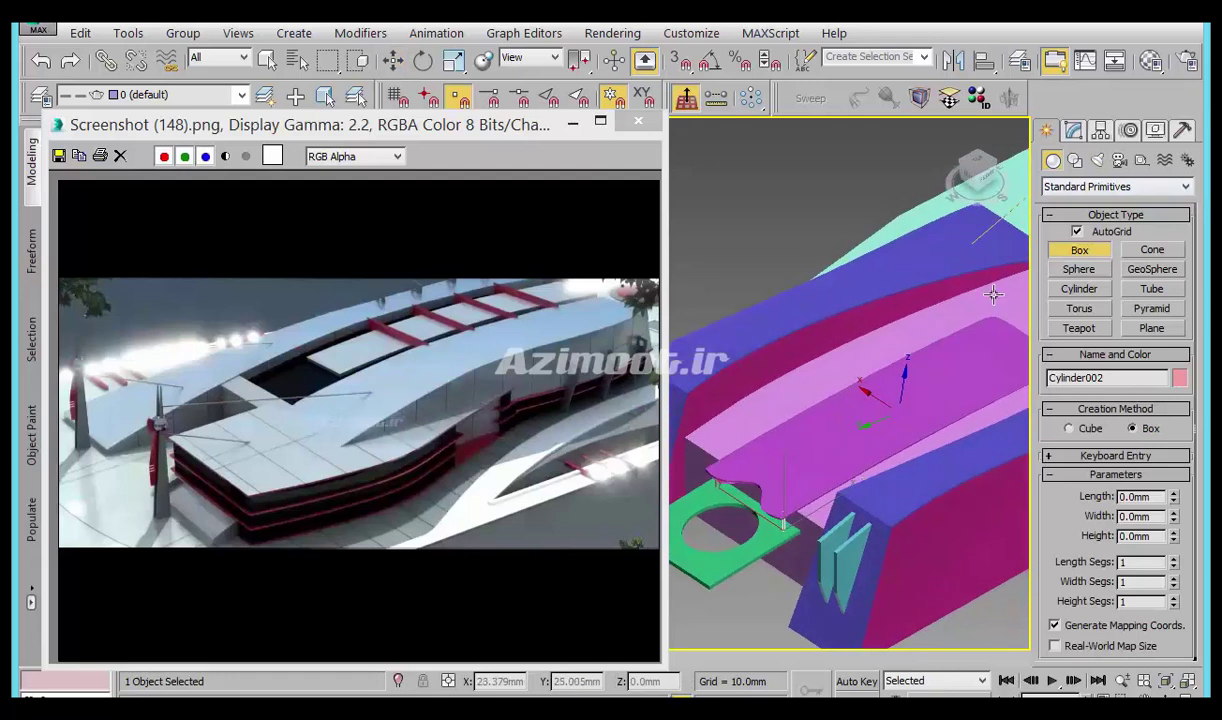
key(t)
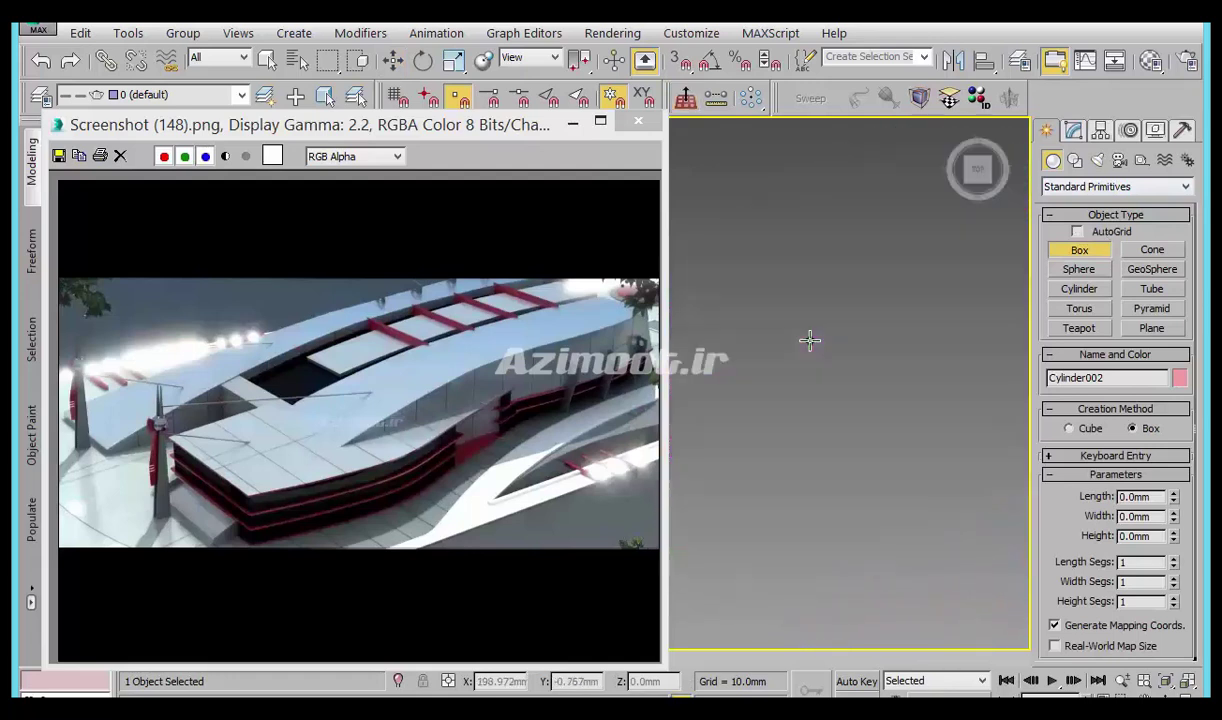
drag(659, 322, 352, 331)
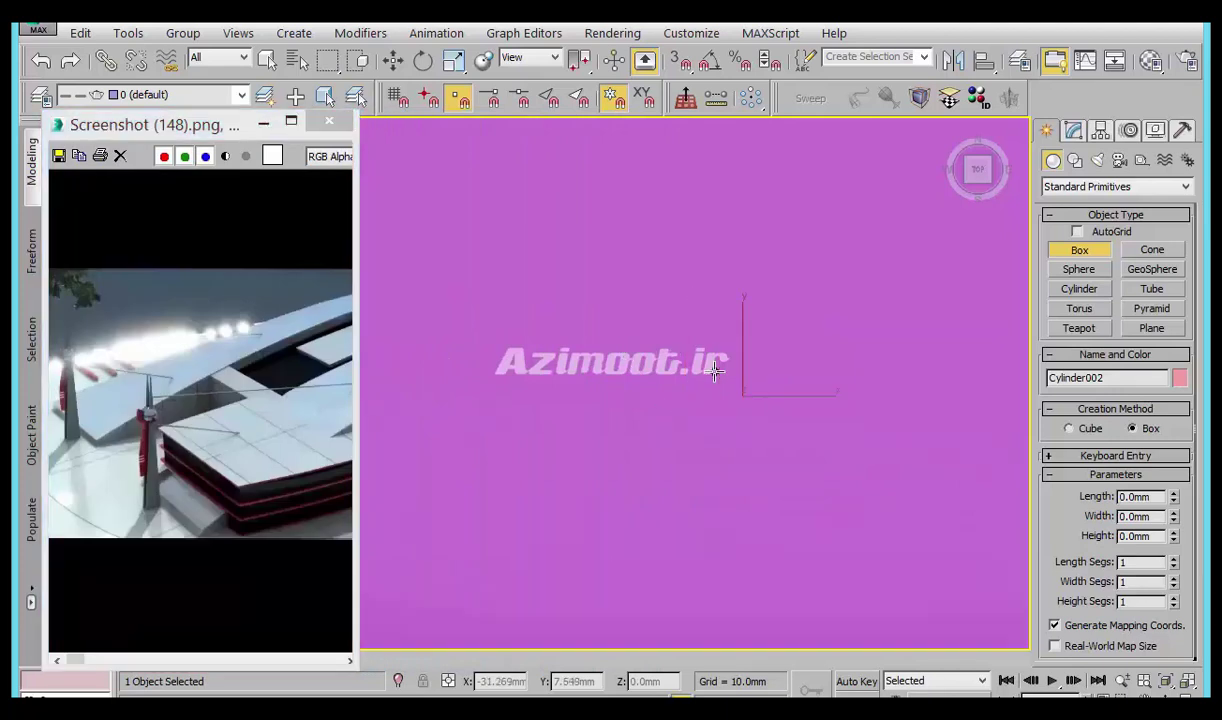
scroll(600, 370, down, 3)
scroll(590, 383, down, 2)
scroll(590, 383, down, 3)
scroll(655, 344, up, 2)
scroll(611, 338, up, 1)
key(F3)
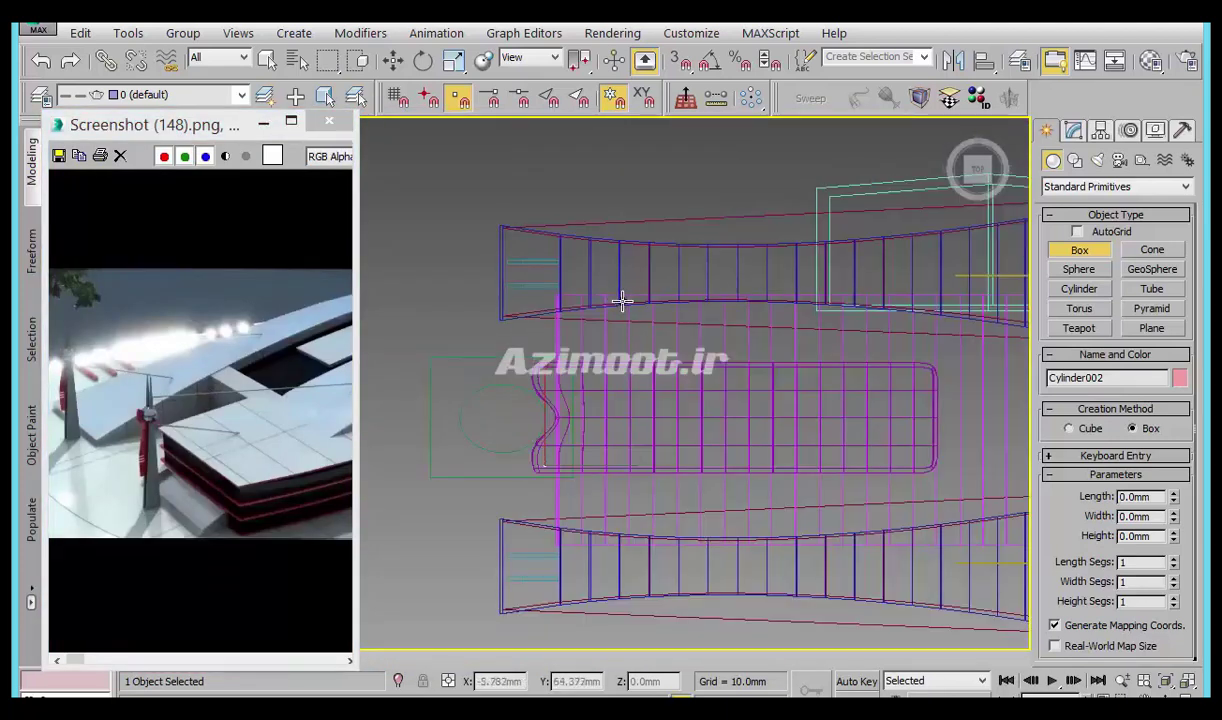
drag(632, 300, 632, 540)
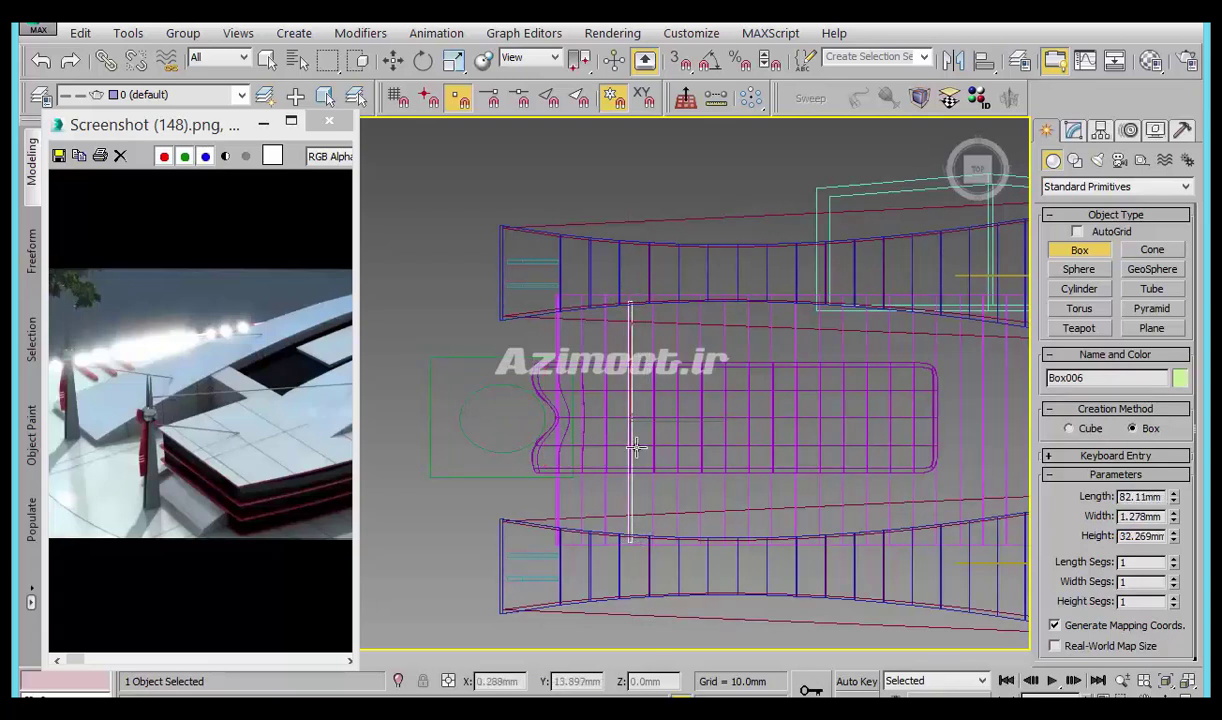
key(w)
In Front view, reduce the box's height and raise it toward the roof.
mouse_move(646, 475)
alt+middle_down()
mouse_move(671, 432)
mouse_move(660, 433)
alt+middle_up()
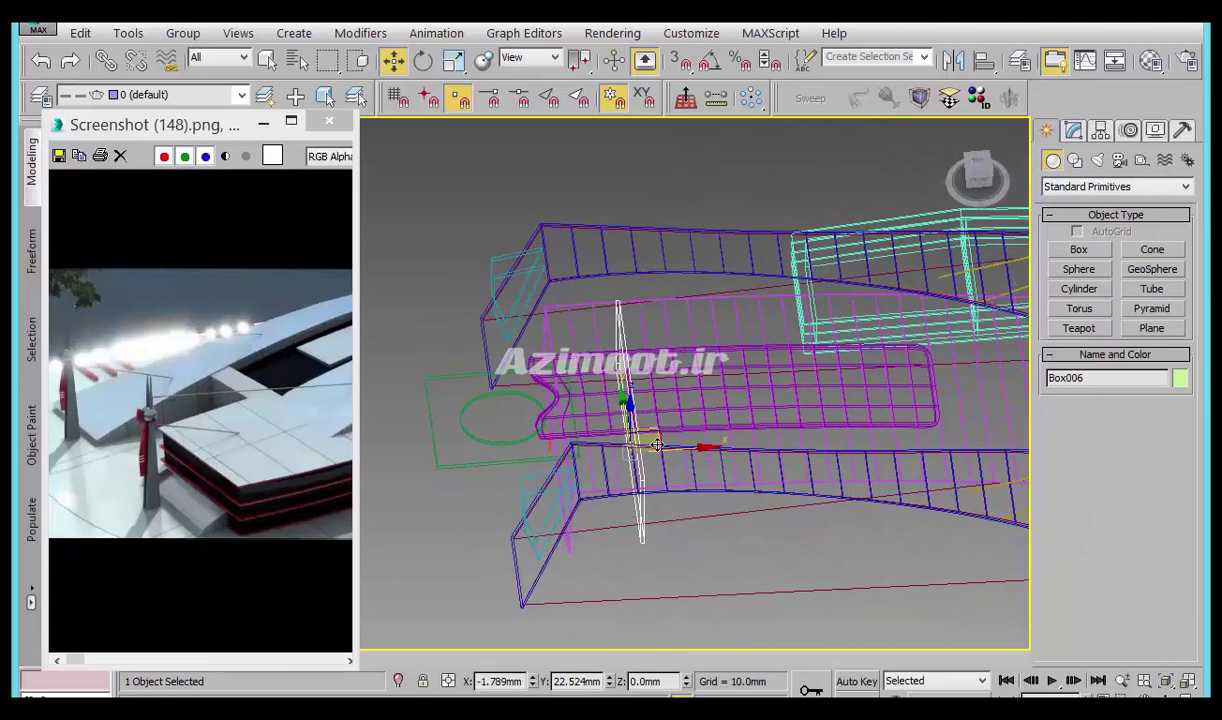
key(t)
key(z)
key(f)
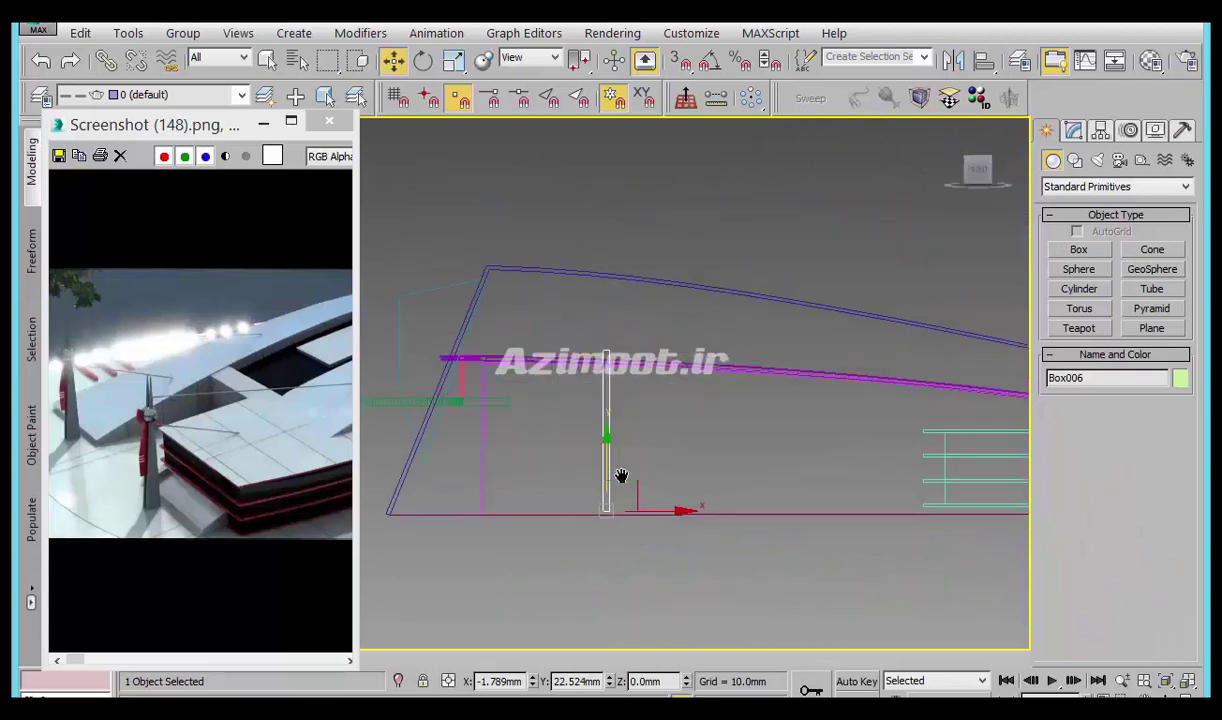
click(1073, 131)
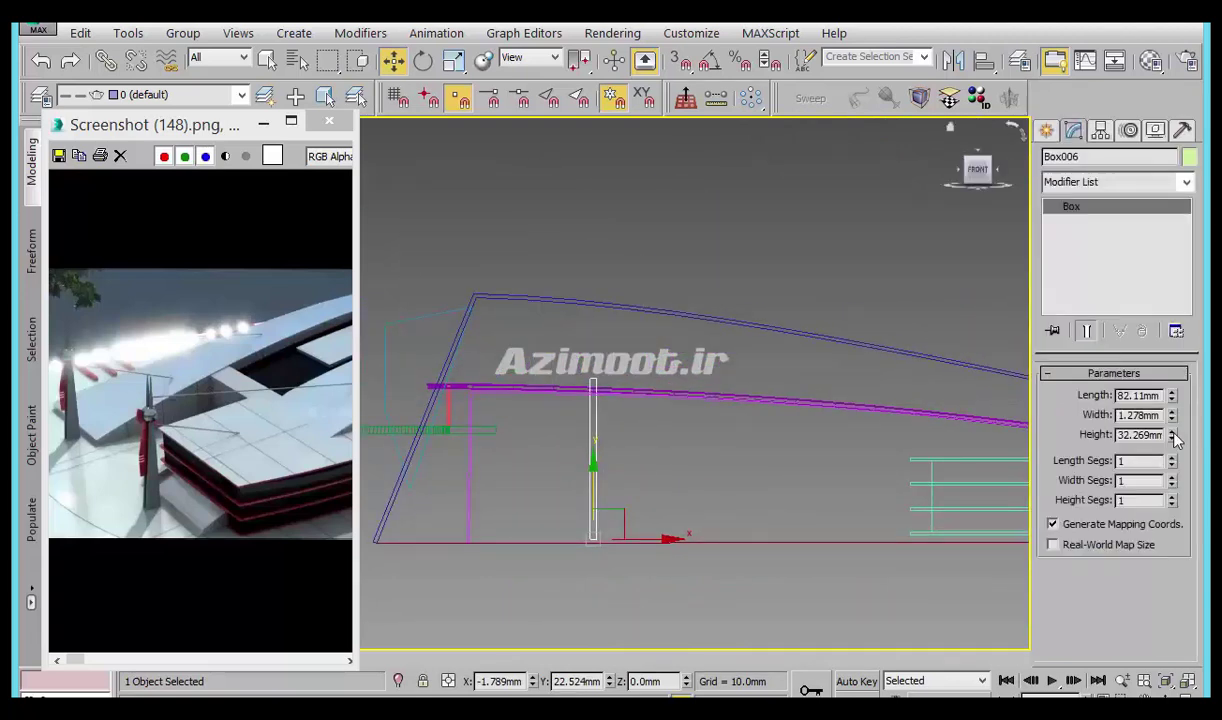
mouse_move(1180, 453)
mouse_down()
mouse_move(1177, 488)
mouse_move(752, 485)
mouse_up()
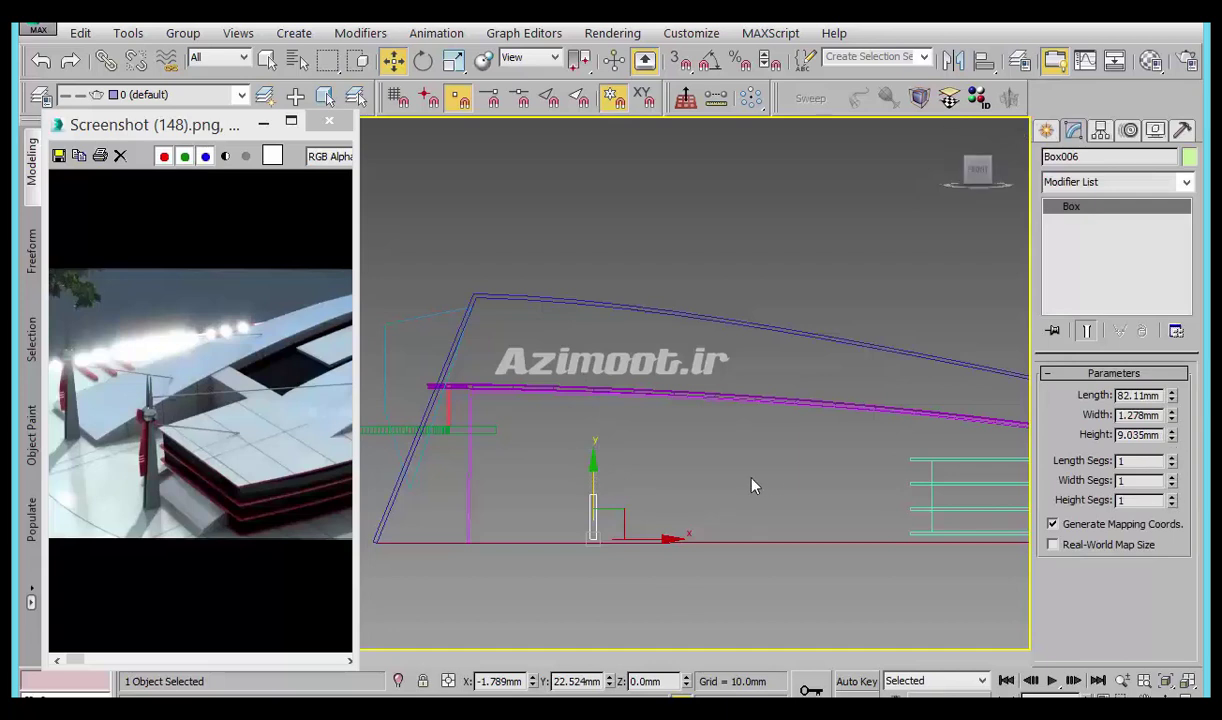
drag(593, 481, 597, 378)
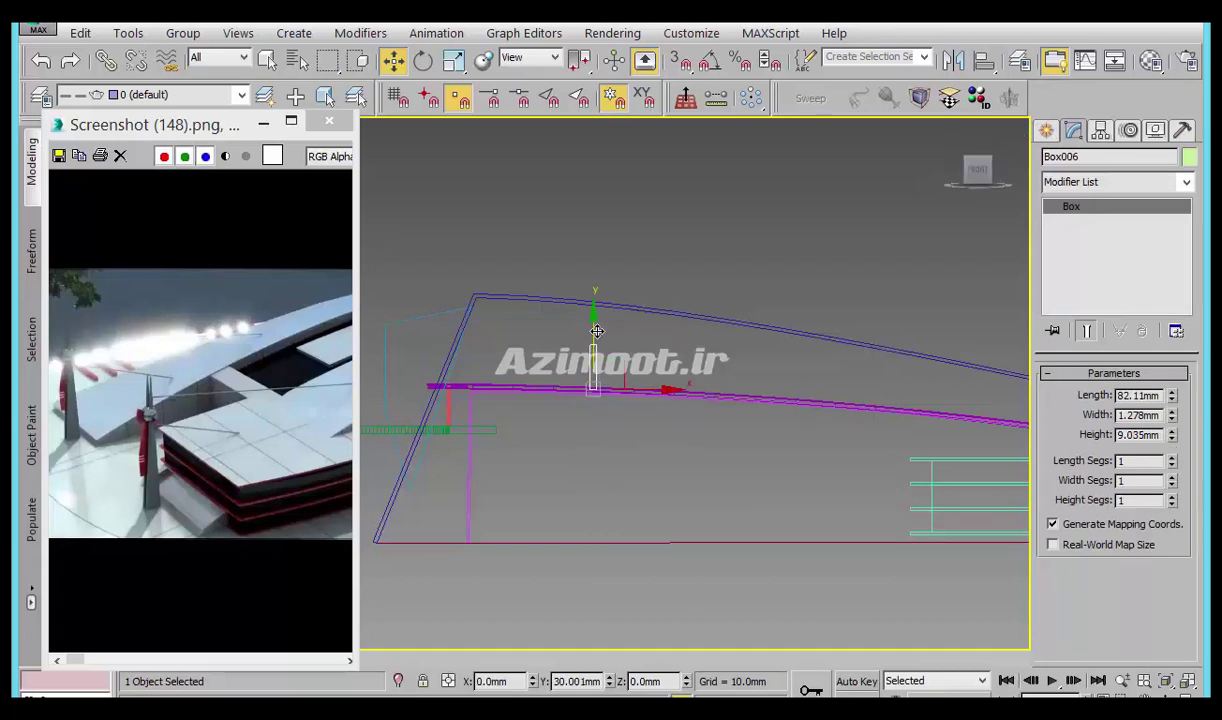
Make the fin about 19.8 mm tall, return to shaded view, and copy it beside the original.
click(292, 390)
scroll(292, 390, up, 2)
scroll(280, 375, down, 2)
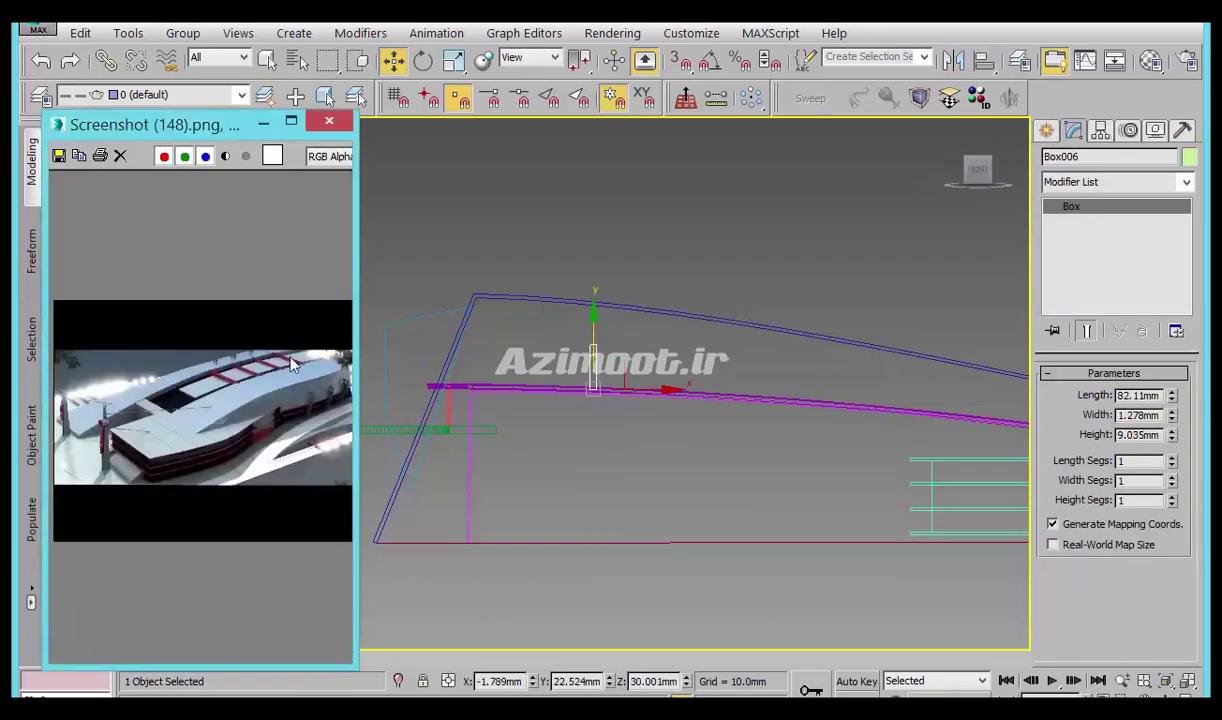
scroll(265, 363, up, 3)
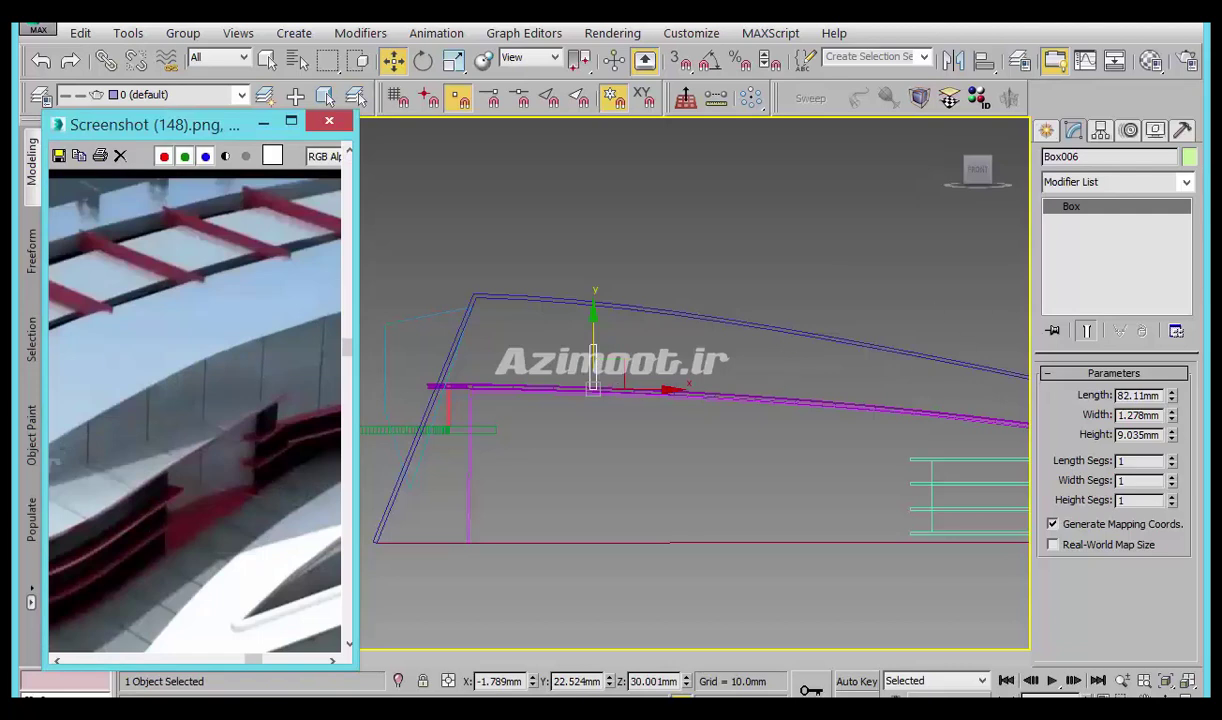
drag(1172, 442, 1126, 312)
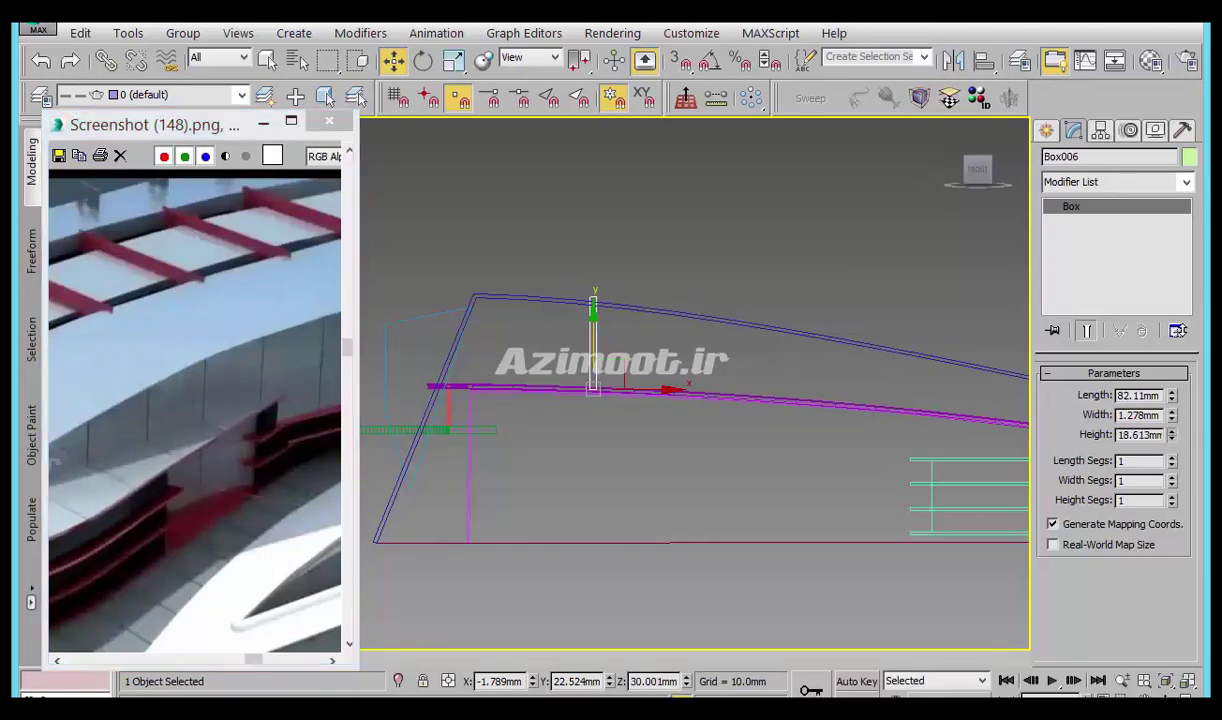
alt+middle_drag(551, 333, 635, 421)
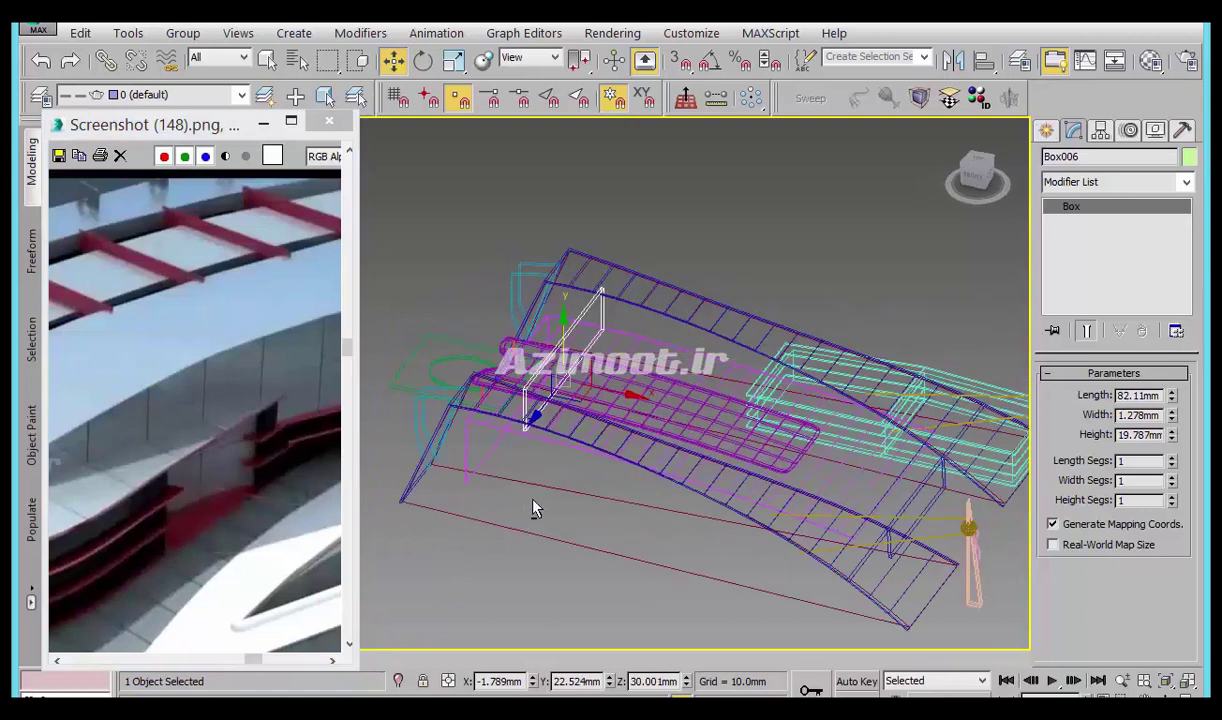
key(F3)
shift+drag(628, 423, 666, 433)
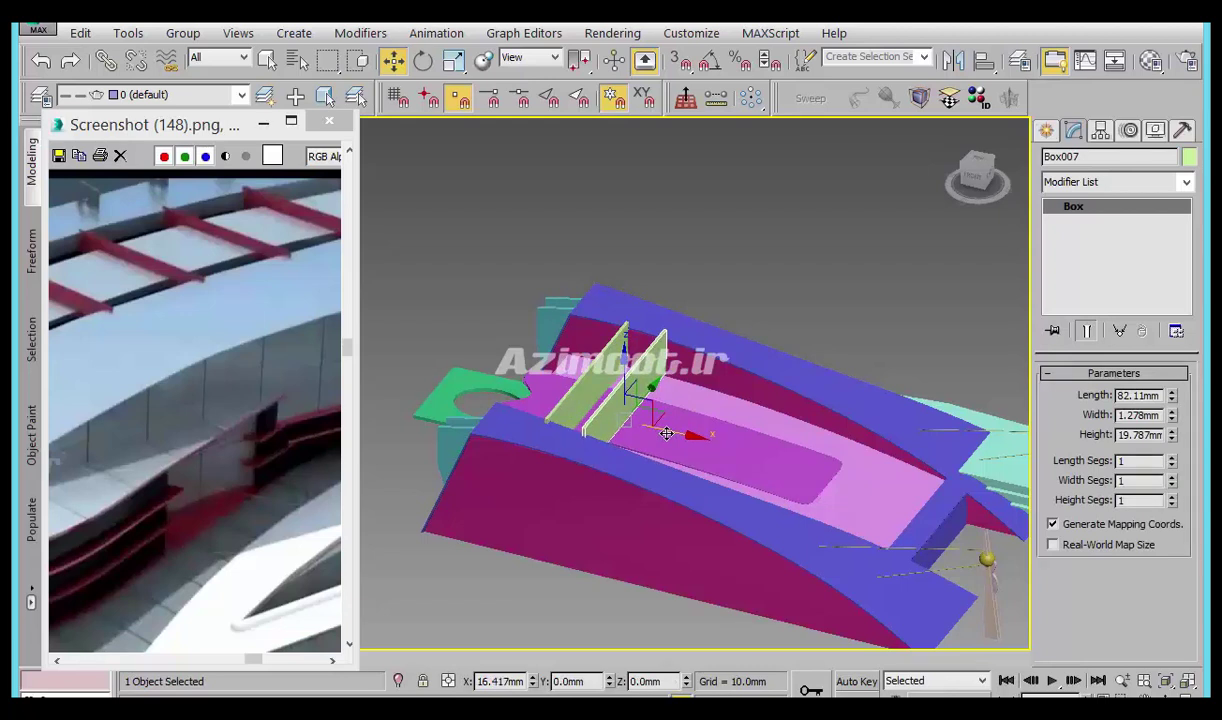
Try cloning the fin as 4 instanced copies, then undo it.
shift+drag(666, 433, 666, 433)
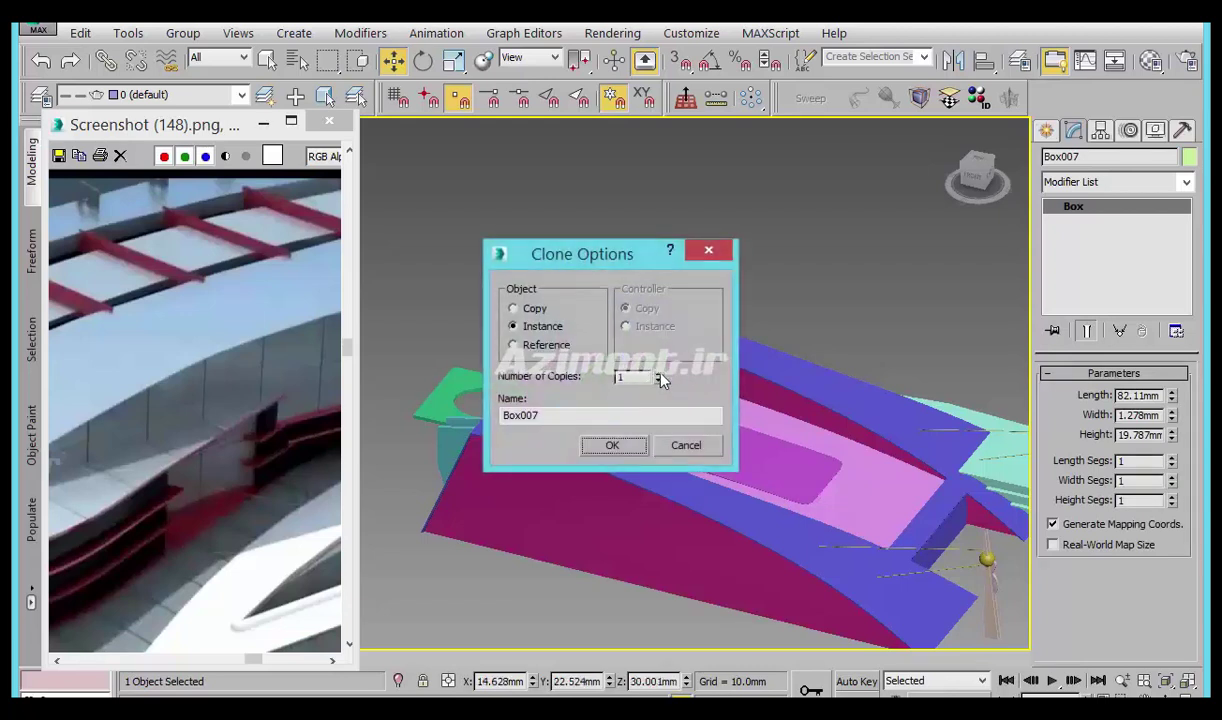
text(4)
key(Return)
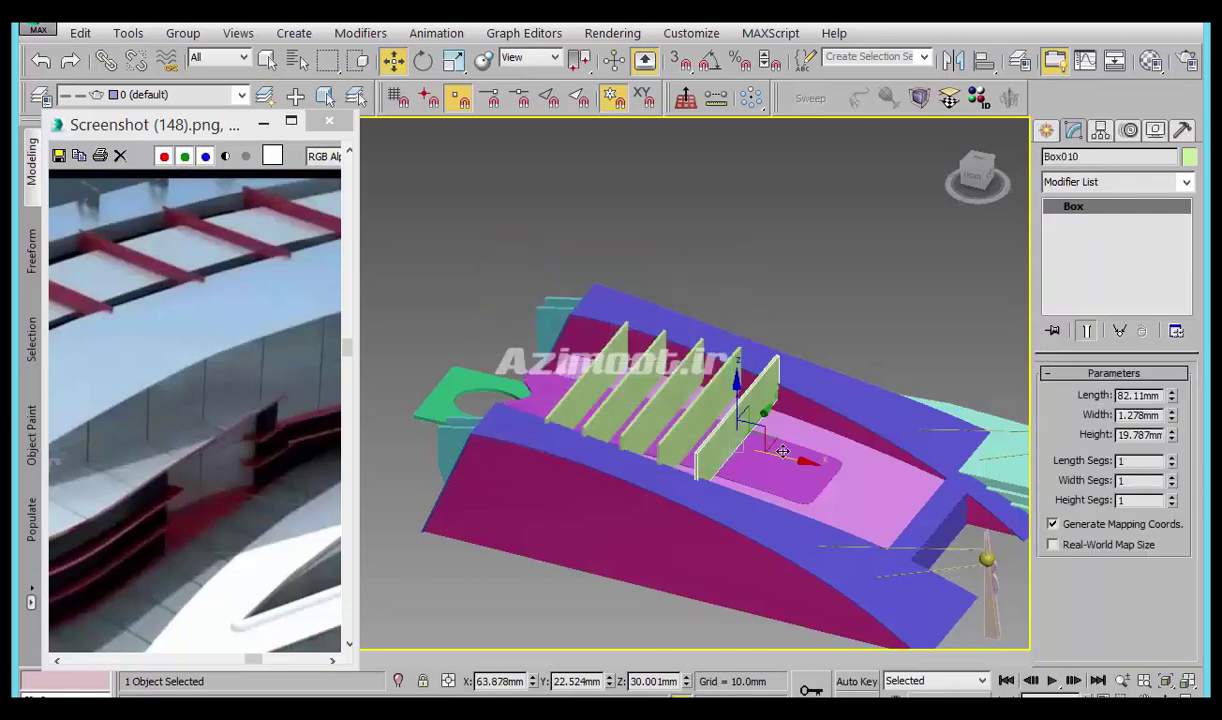
key(ctrl+z)
Clone the fin as 3 instanced copies spaced evenly along the roof.
middle_drag(635, 423, 734, 465)
shift+drag(720, 458, 784, 492)
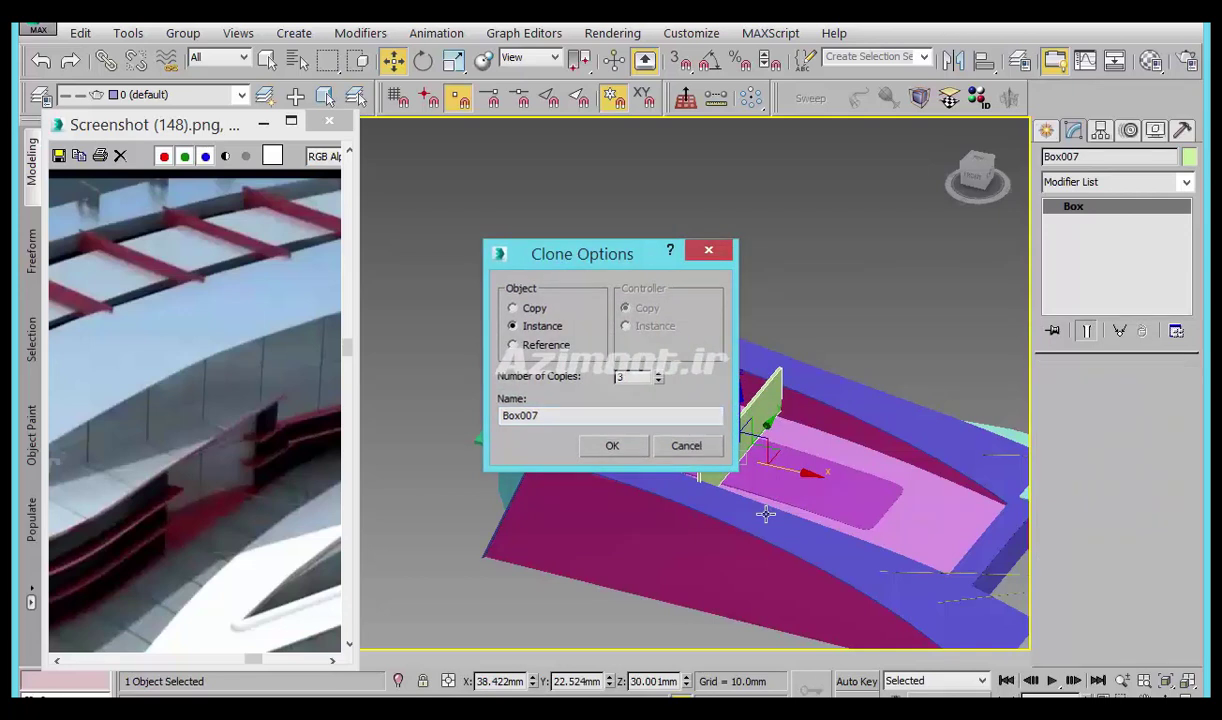
click(641, 447)
In Front view, select three of the fins.
mouse_move(850, 540)
alt+middle_down()
mouse_move(859, 470)
mouse_move(914, 458)
mouse_move(914, 477)
mouse_move(901, 459)
alt+middle_up()
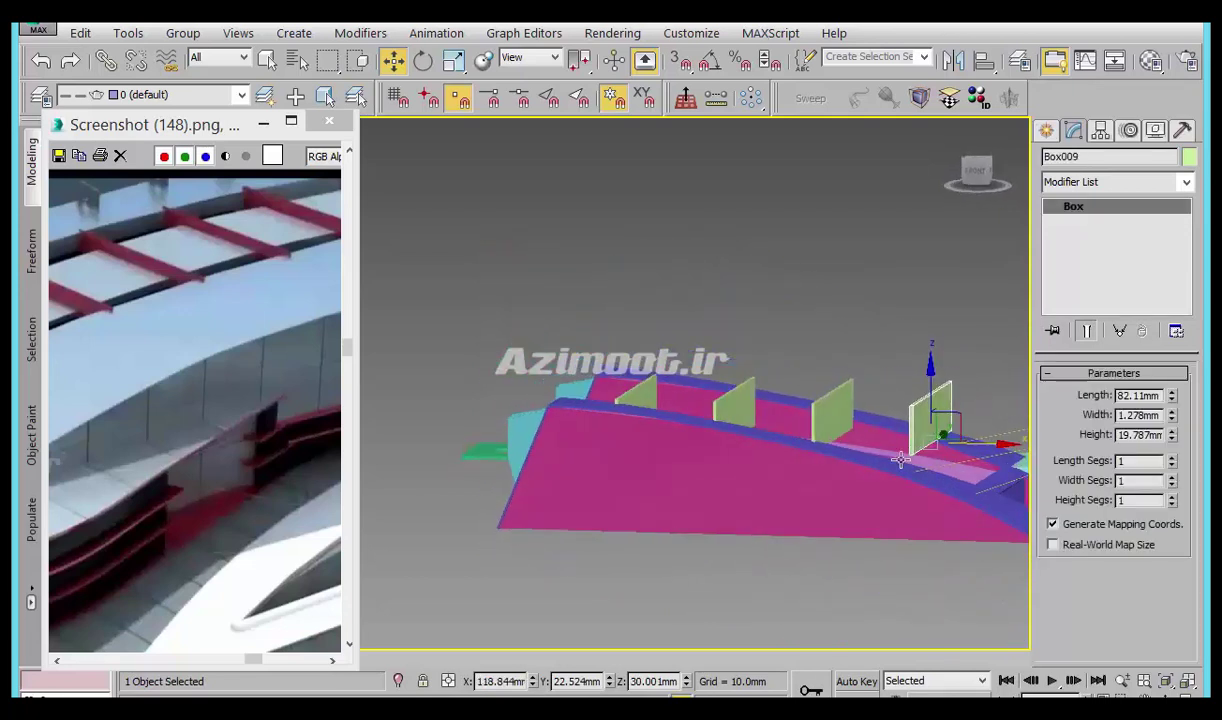
key(f)
scroll(810, 461, up, 5)
scroll(808, 440, down, 3)
scroll(812, 432, down, 3)
scroll(814, 436, down, 2)
scroll(727, 420, up, 4)
ctrl+click(711, 400)
ctrl+click(598, 395)
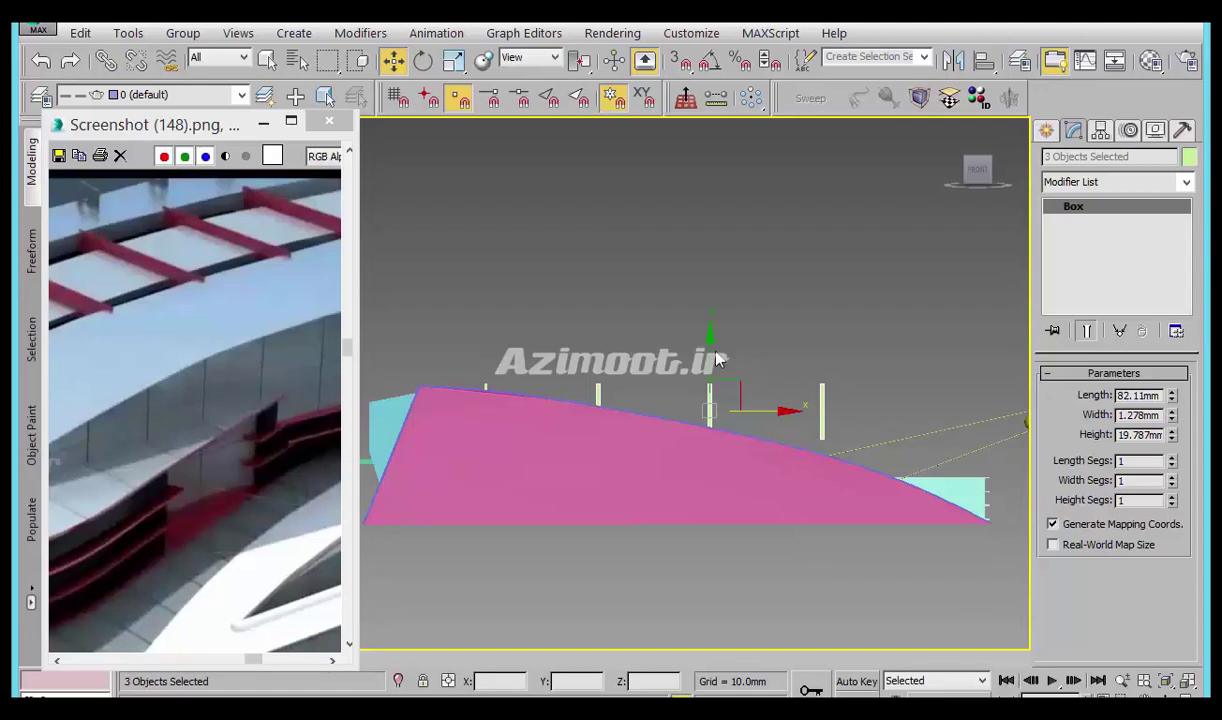
Lower the fins in groups of three, two, then one until each meets the roof curve, the last by about 8.7 mm.
drag(716, 358, 718, 369)
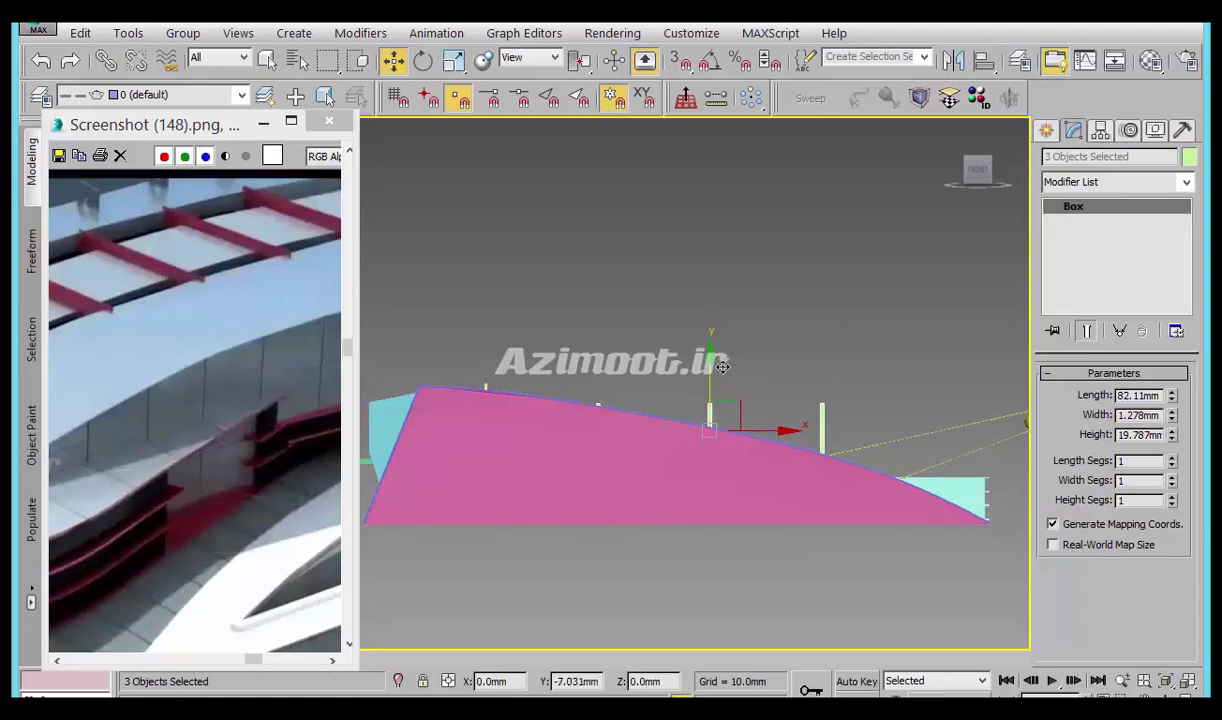
alt+drag(857, 365, 697, 408)
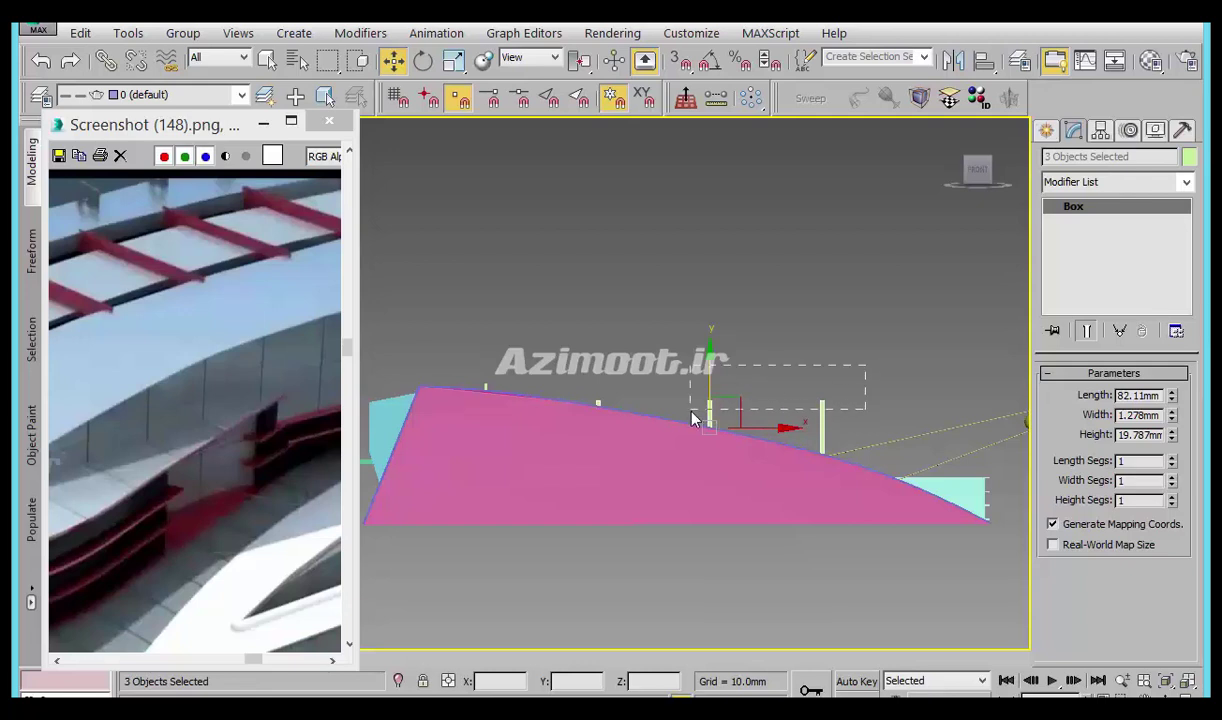
drag(769, 386, 770, 410)
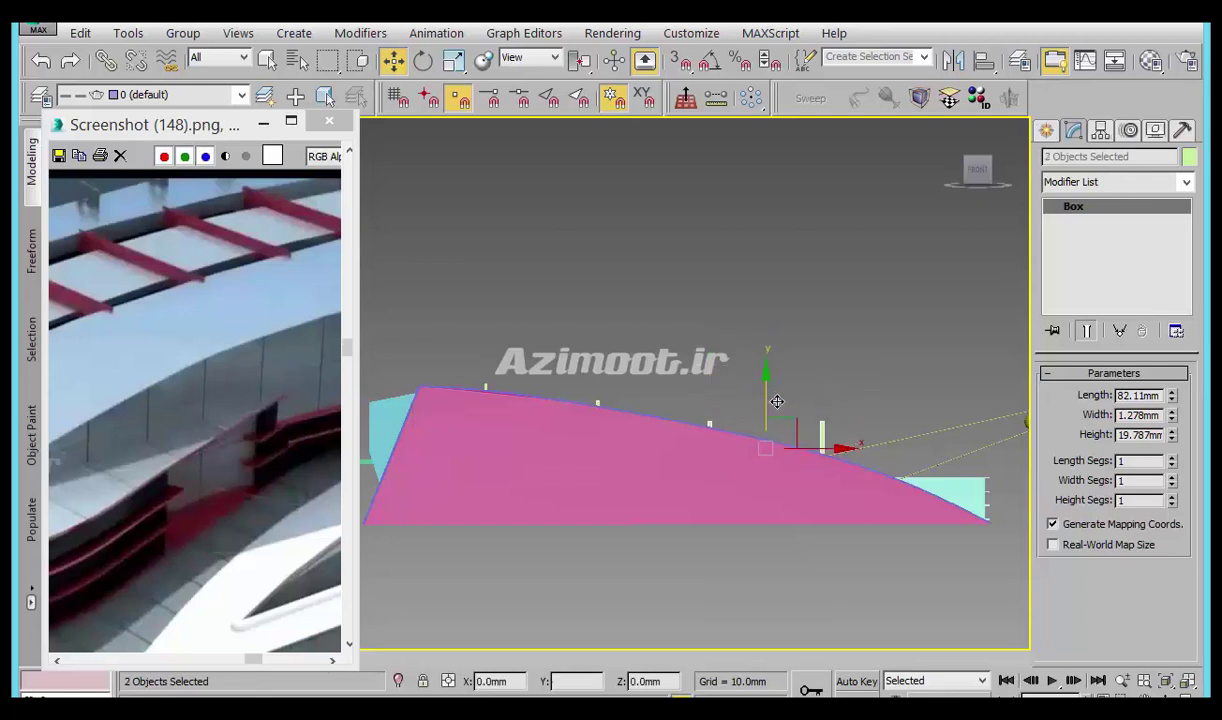
click(808, 441)
drag(827, 428, 834, 435)
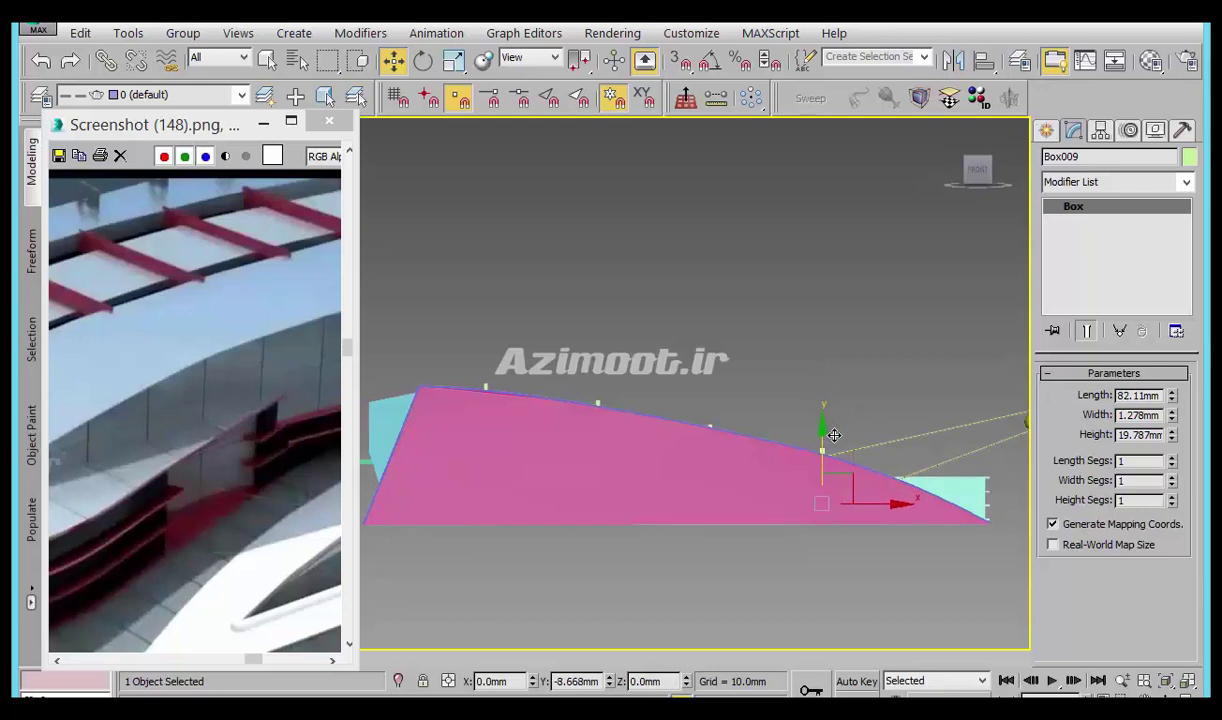
mouse_move(840, 450)
alt+middle_down()
mouse_move(802, 554)
mouse_move(738, 563)
mouse_move(772, 527)
mouse_move(573, 458)
mouse_move(791, 431)
mouse_move(845, 492)
mouse_move(794, 445)
alt+middle_up()
scroll(798, 470, up, 5)
middle_drag(802, 500, 900, 545)
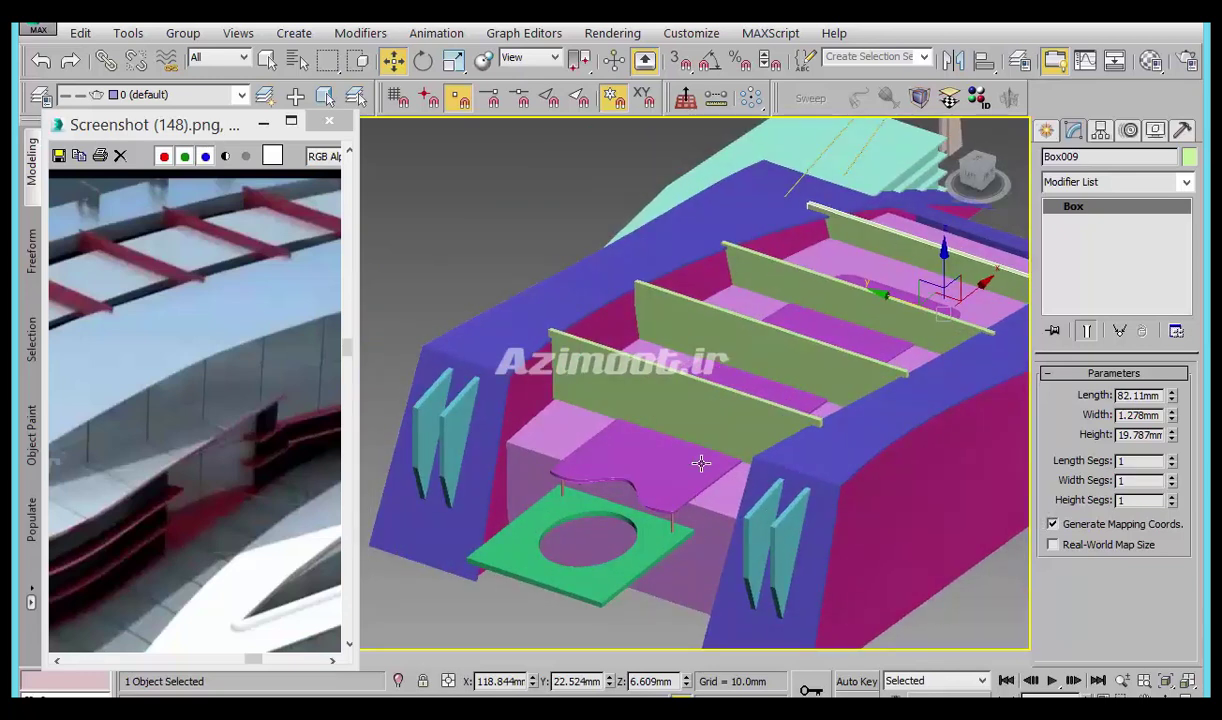
Add an FFD 2x2x2 modifier to the striped roof strip and lift some lattice points.
click(672, 492)
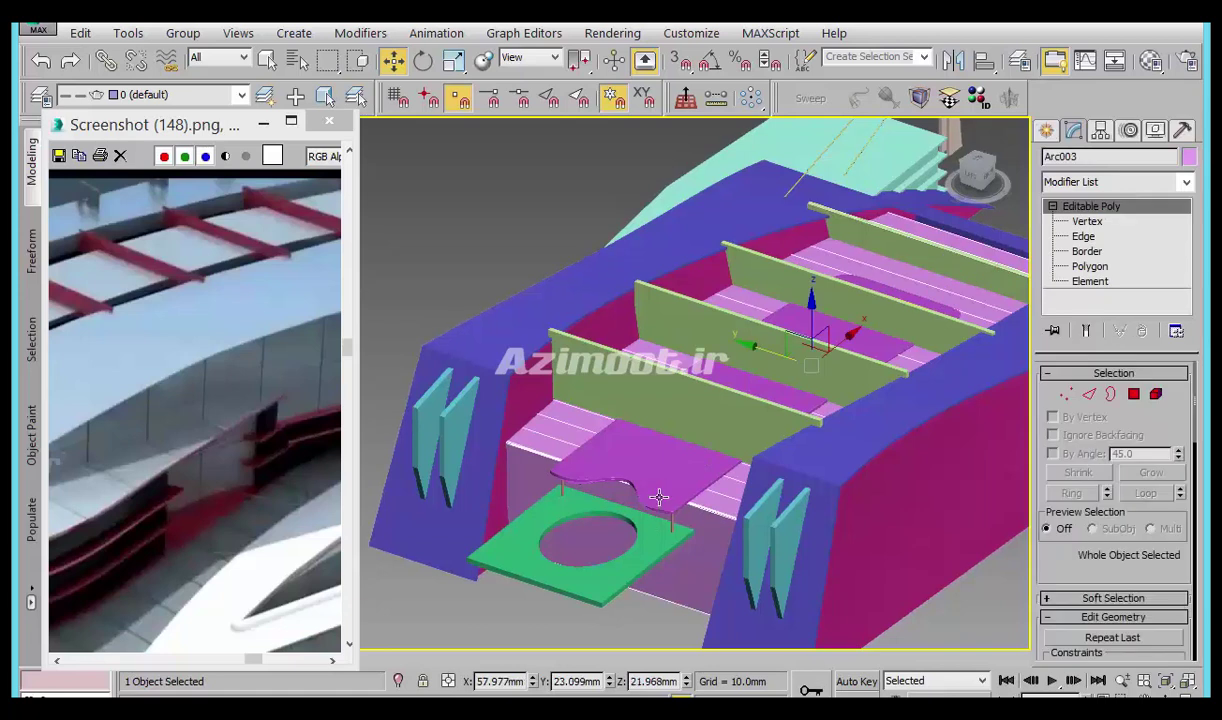
click(1100, 182)
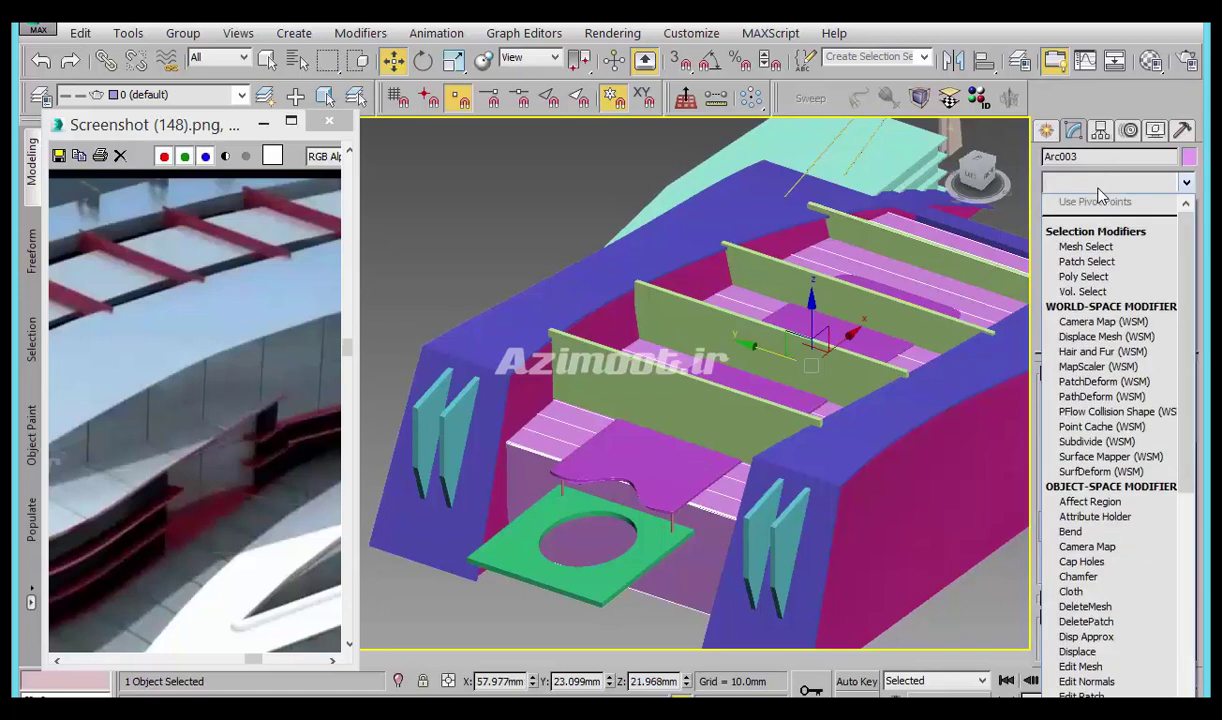
key(f)
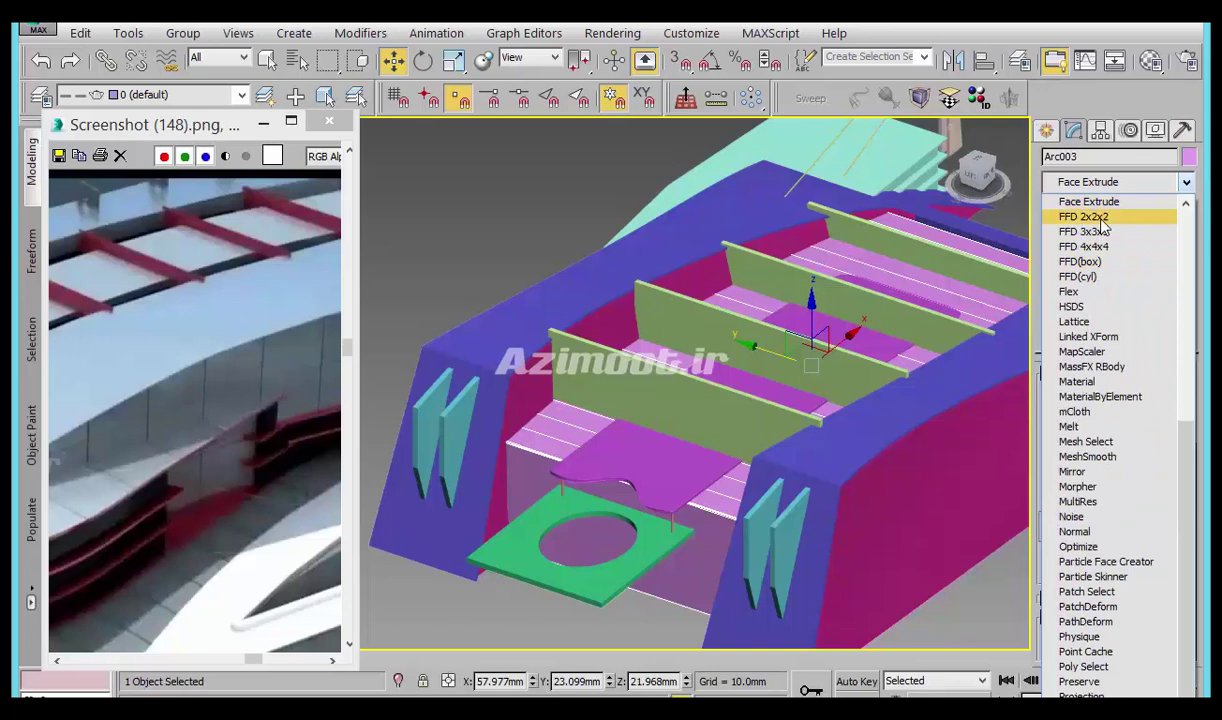
click(1098, 217)
mouse_move(742, 412)
alt+middle_down()
mouse_move(503, 478)
mouse_move(643, 540)
alt+middle_up()
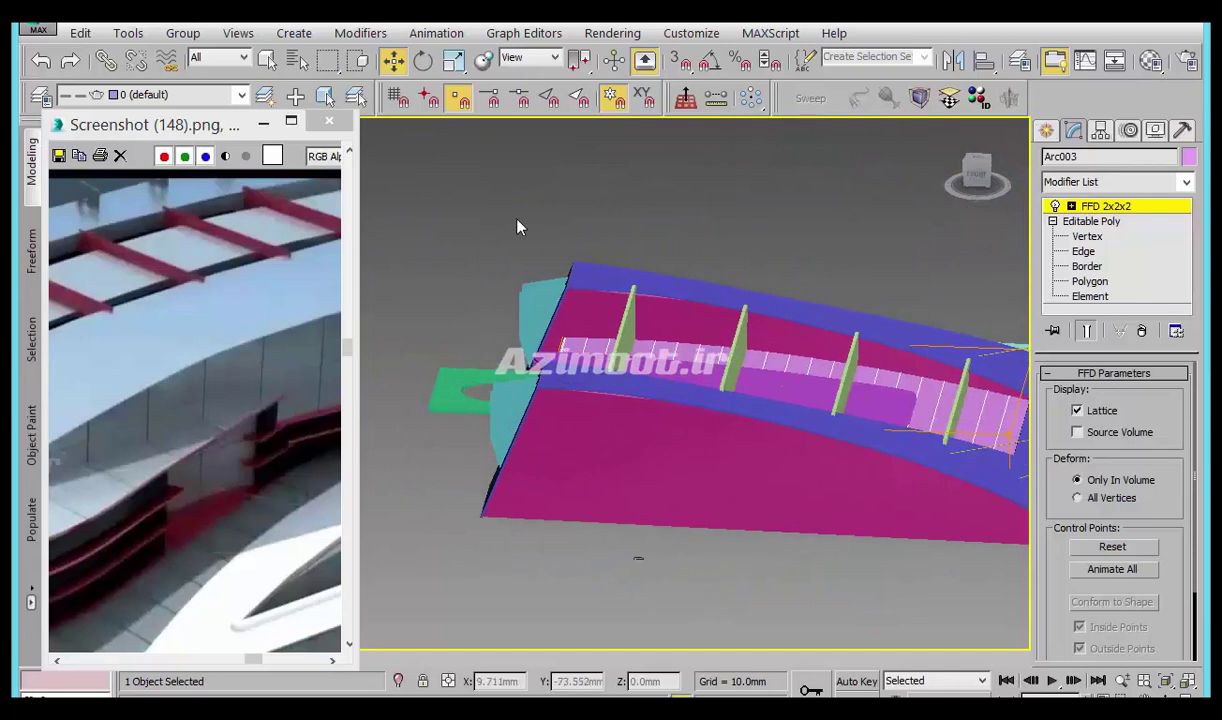
drag(587, 423, 500, 185)
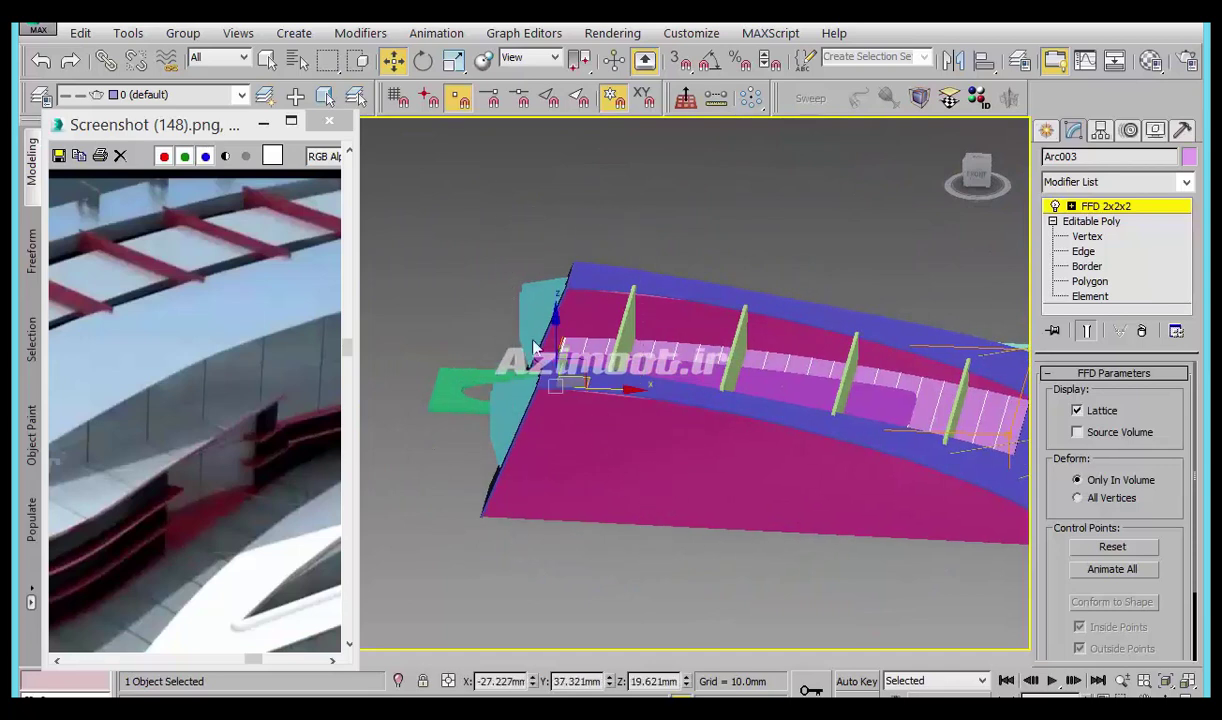
drag(555, 320, 555, 255)
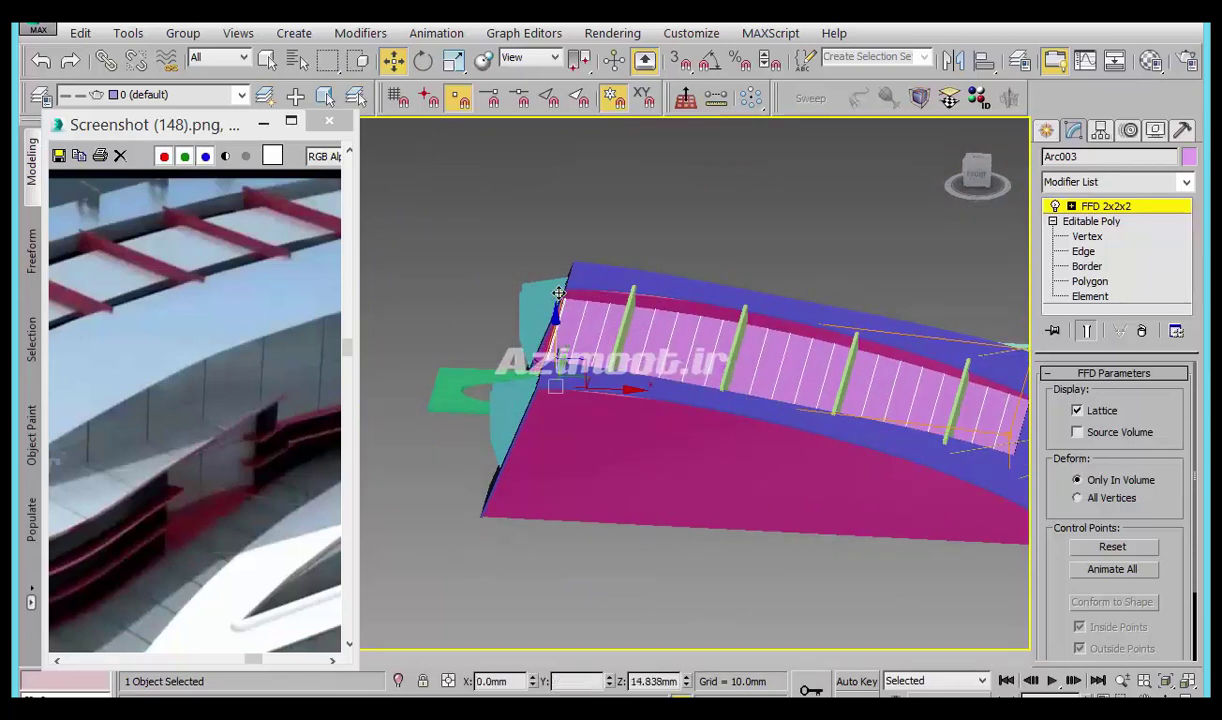
Isolate the strip and raise the lattice's top front control points.
alt+middle_drag(604, 387, 752, 420)
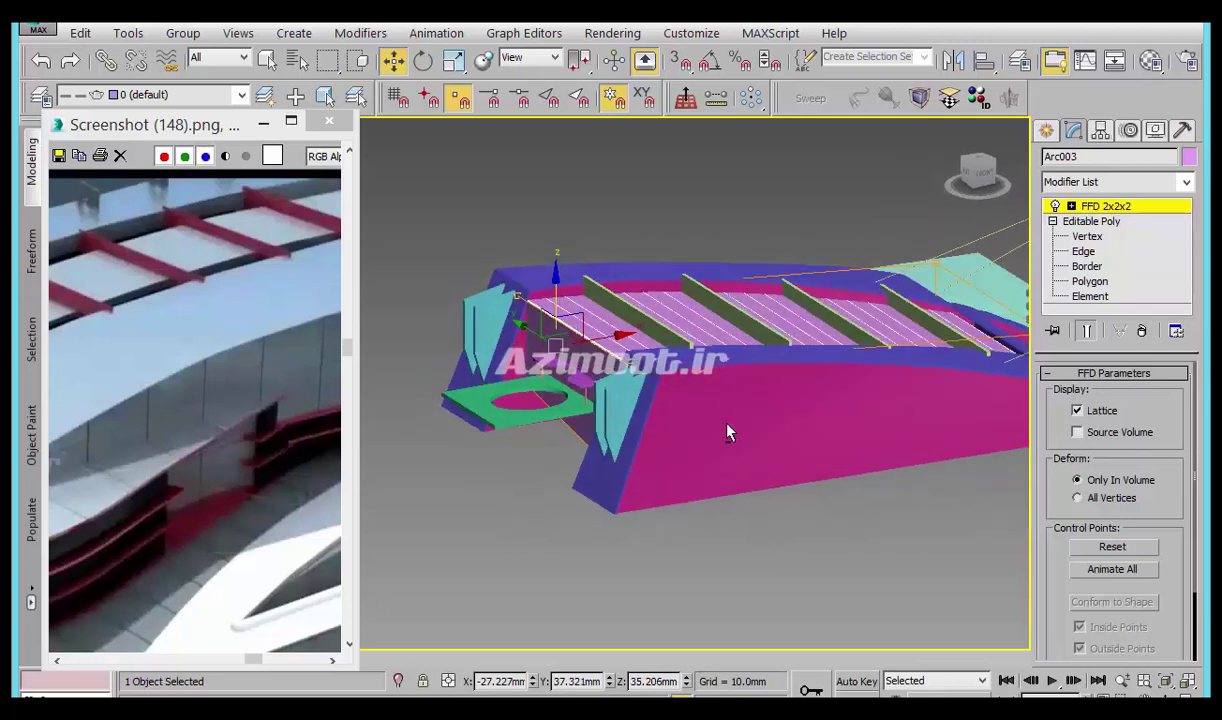
mouse_move(704, 415)
alt+middle_down()
mouse_move(657, 455)
mouse_move(933, 445)
alt+middle_up()
key(alt+q)
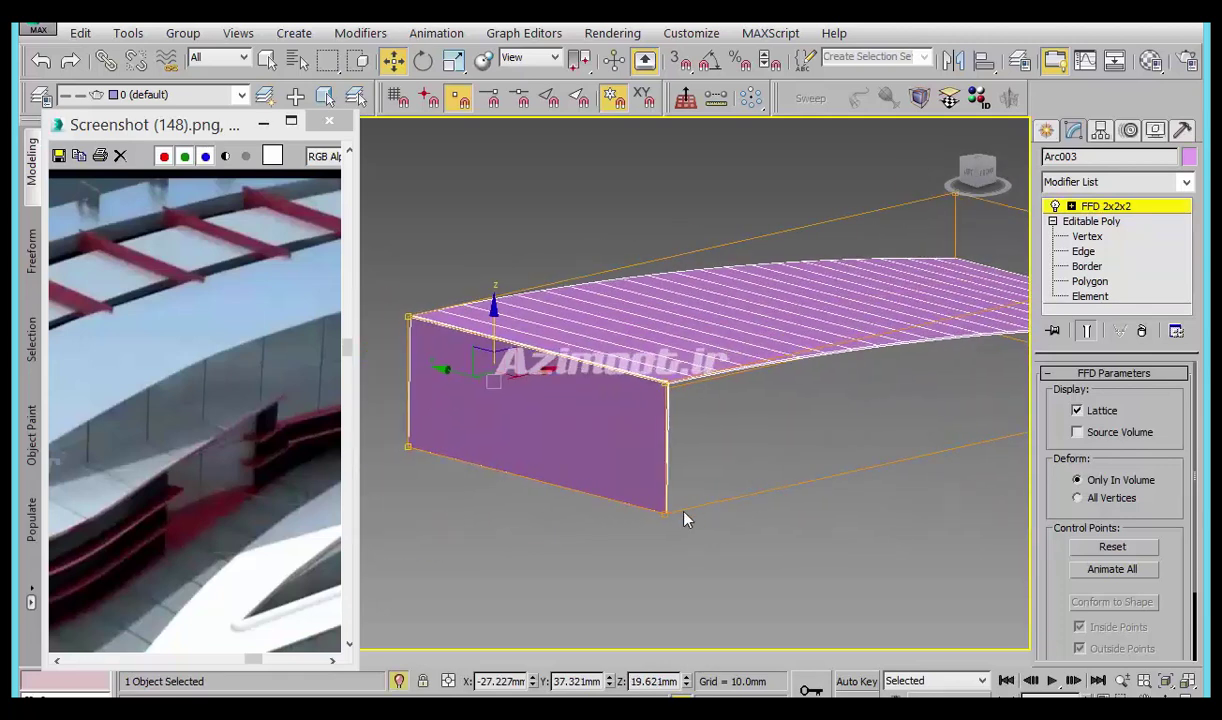
drag(713, 490, 537, 645)
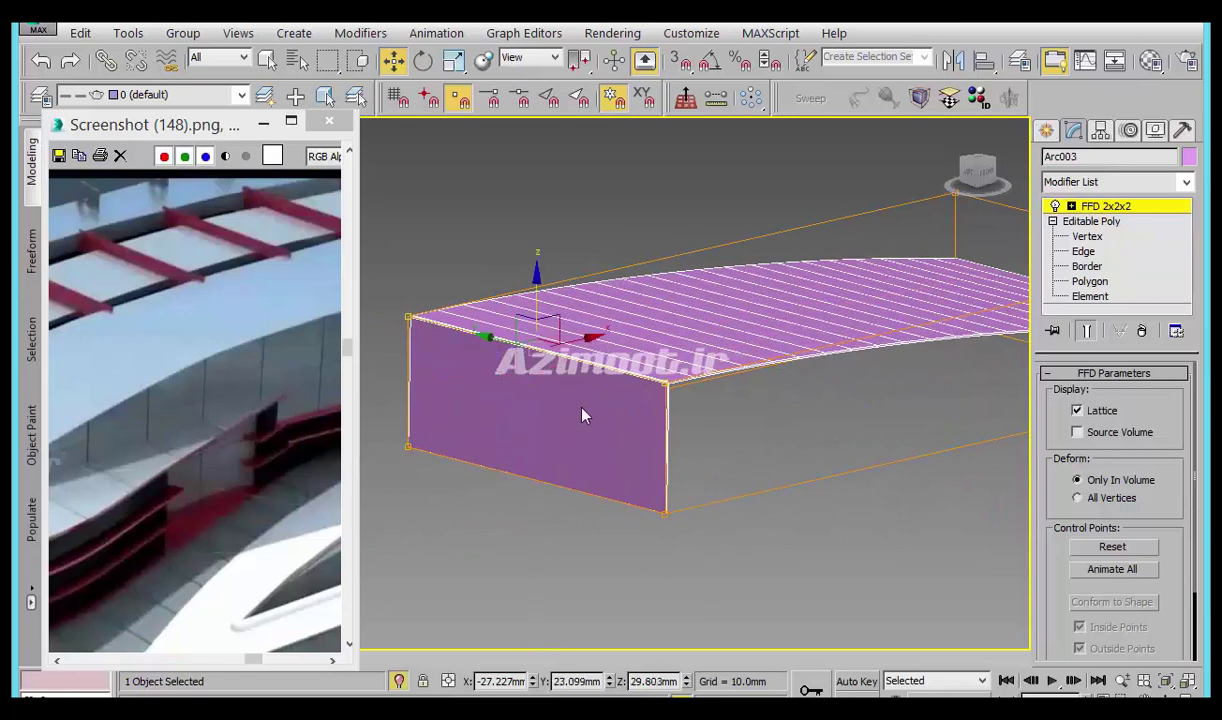
drag(555, 323, 555, 273)
click(555, 273)
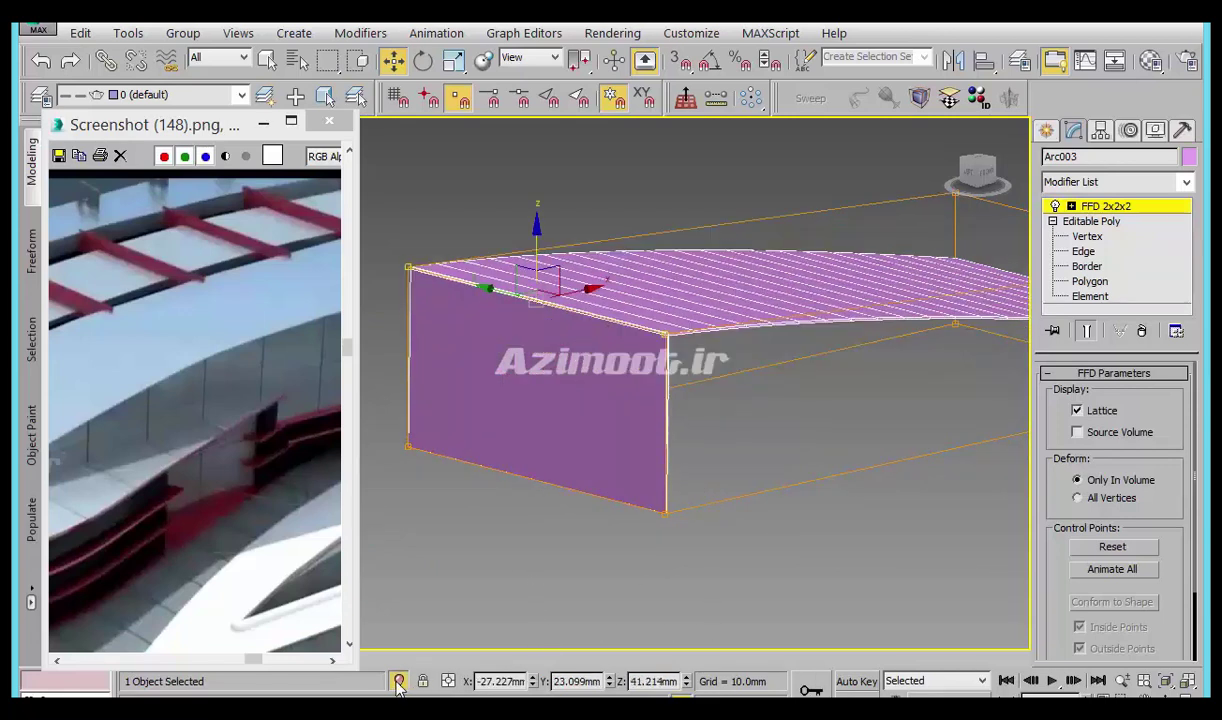
Unhide the rest of the model, inspect the strip, and delete the FFD 2x2x2 modifier.
click(398, 681)
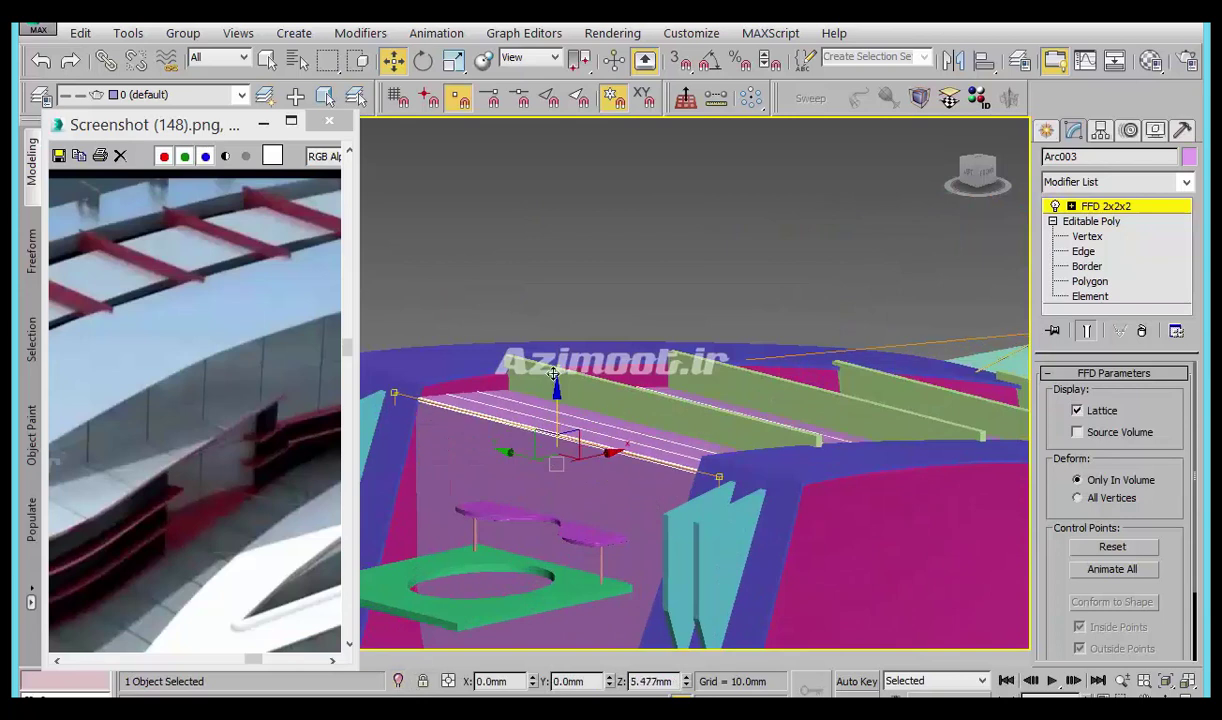
scroll(643, 461, down, 5)
mouse_move(643, 461)
alt+middle_down()
mouse_move(655, 556)
mouse_move(622, 491)
mouse_move(668, 428)
alt+middle_up()
scroll(690, 435, up, 5)
scroll(712, 440, down, 5)
scroll(710, 478, up, 1)
scroll(723, 497, up, 4)
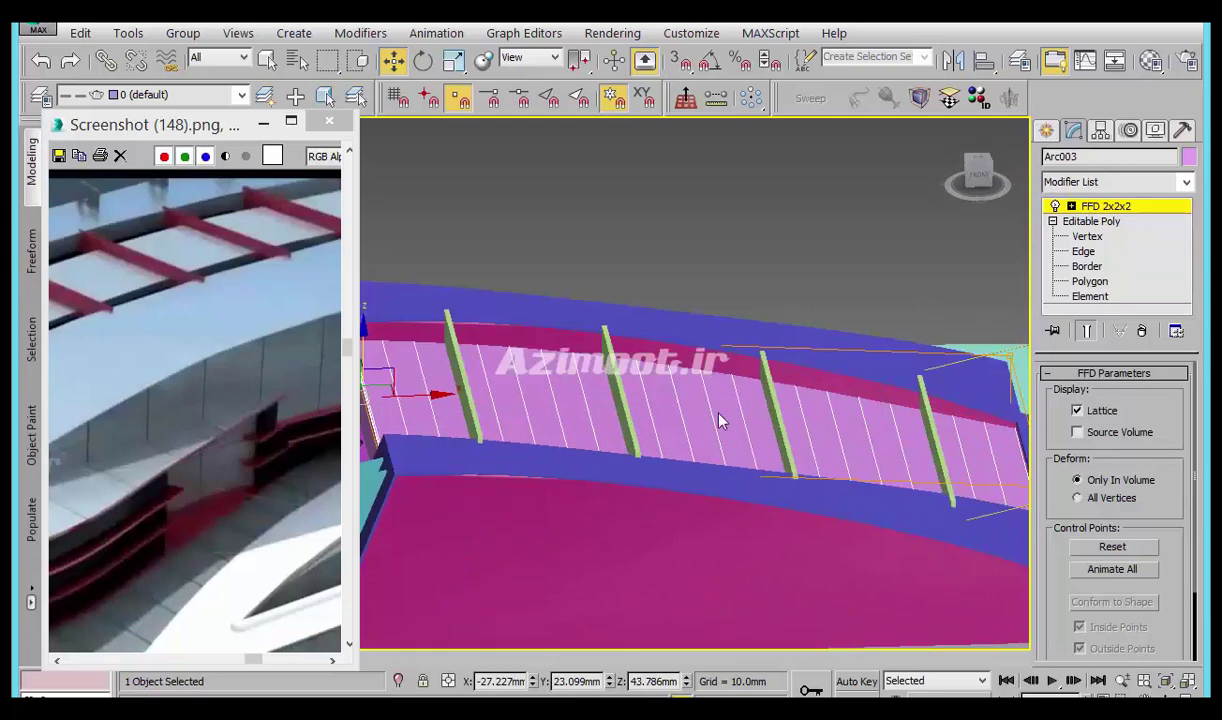
scroll(718, 420, down, 2)
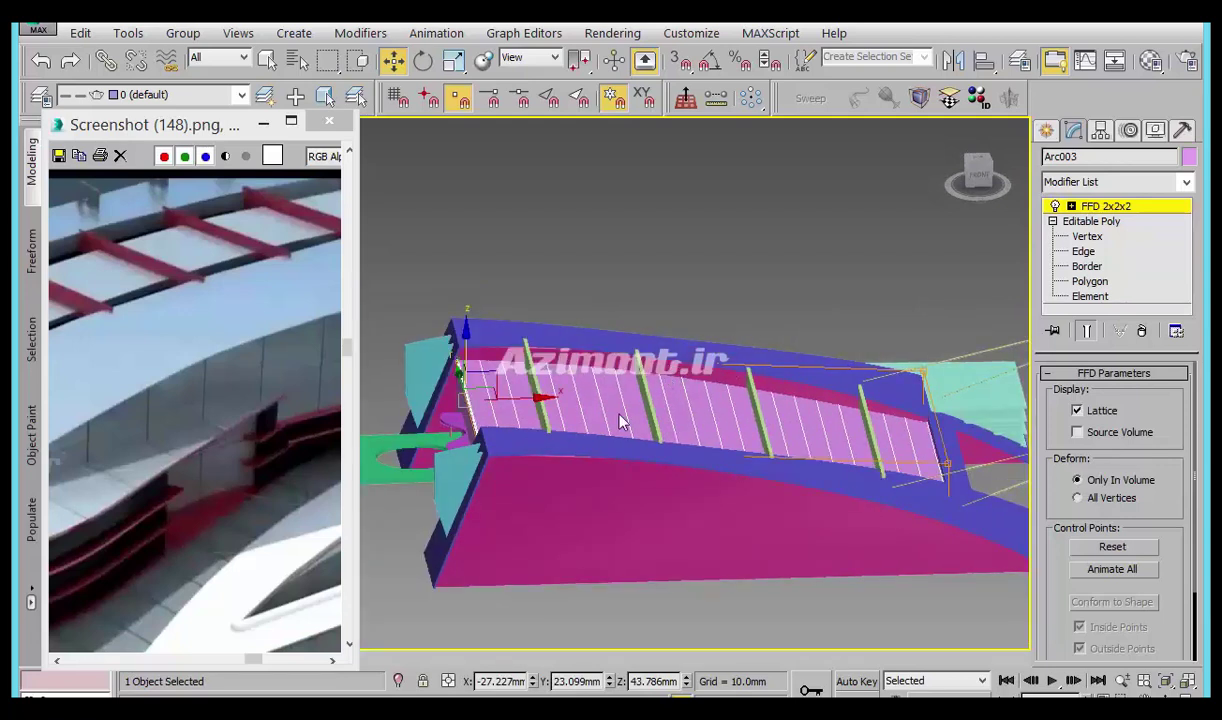
click(1141, 332)
Add an FFD 3x3x3 modifier to the strip and isolate it in an orthographic view.
click(1110, 182)
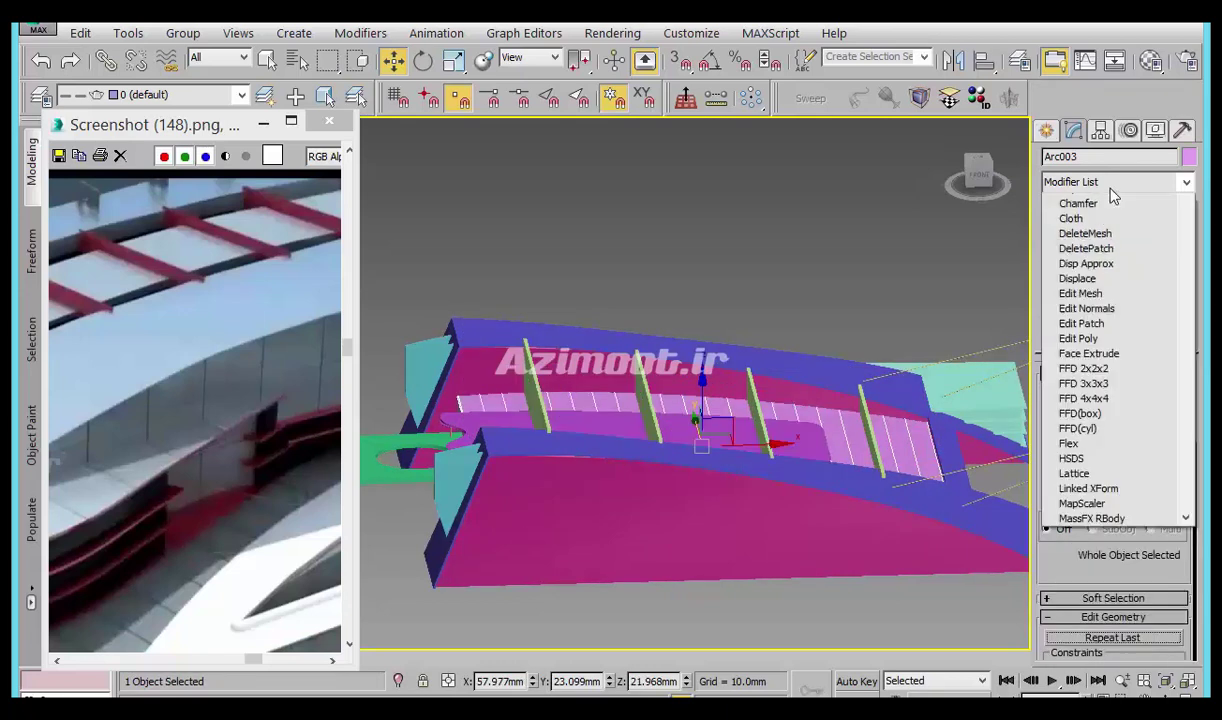
key(f)
click(1095, 231)
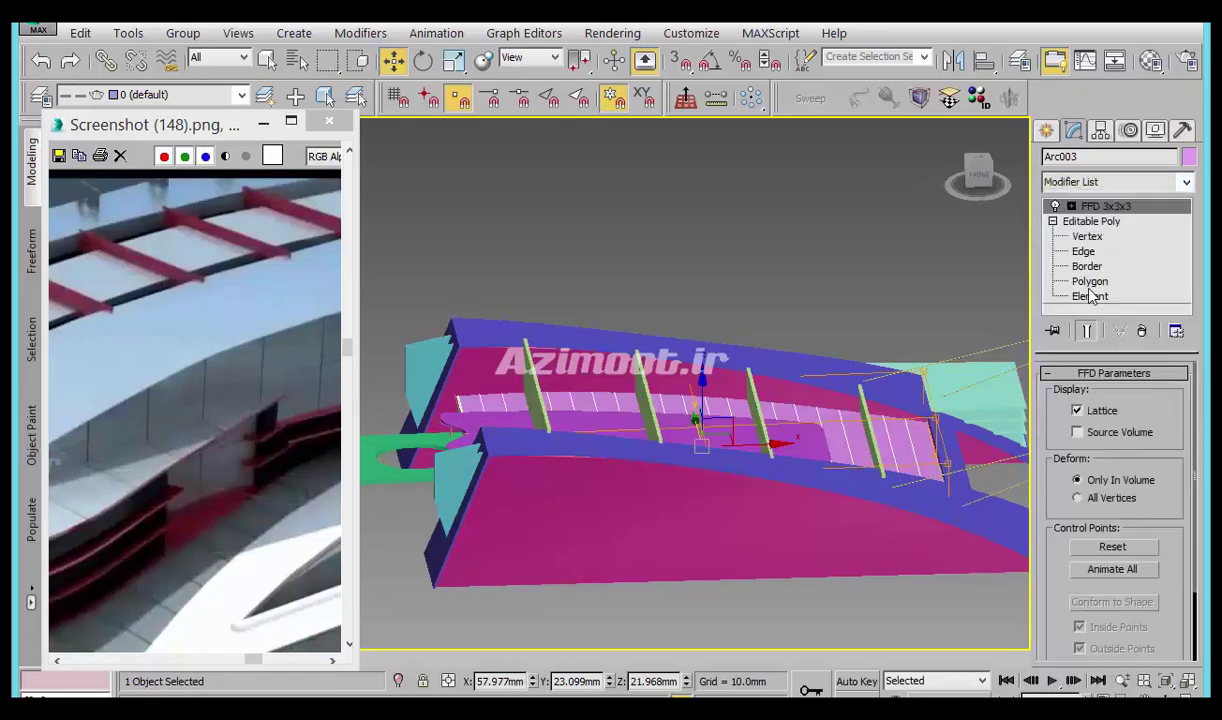
click(1112, 207)
mouse_move(550, 507)
middle_down()
mouse_move(597, 542)
mouse_move(545, 463)
middle_up()
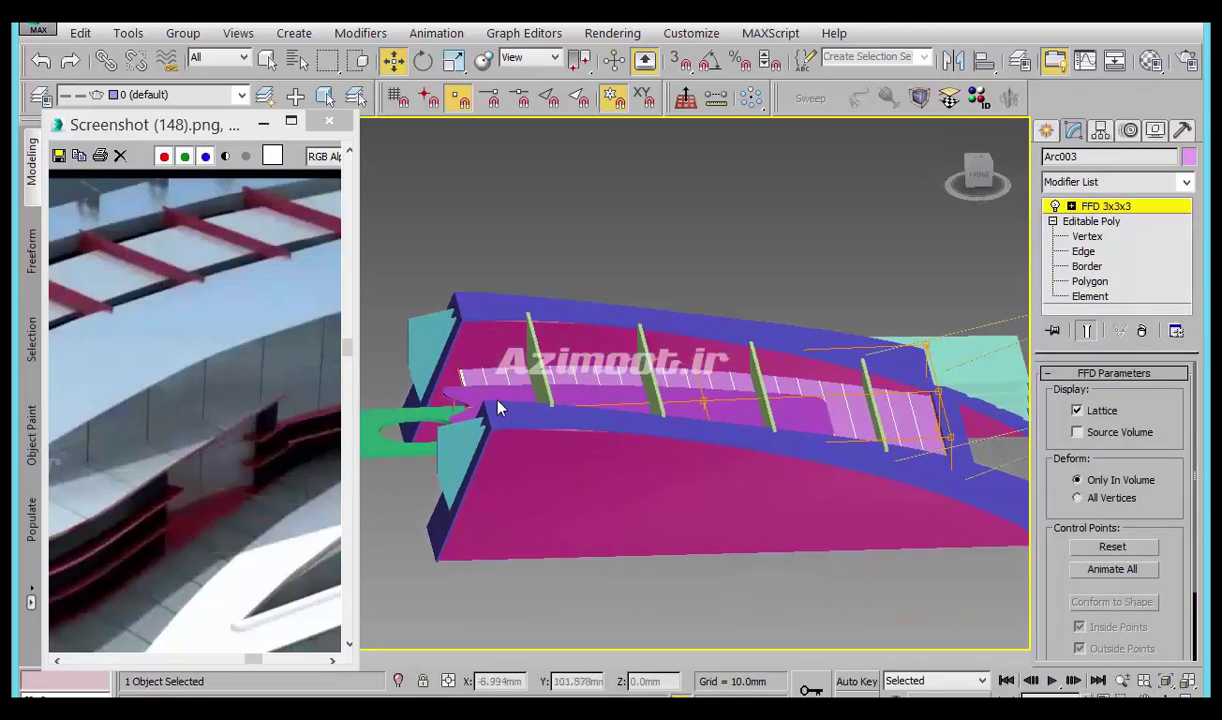
key(alt+q)
mouse_move(682, 518)
alt+middle_down()
mouse_move(597, 507)
mouse_move(547, 460)
mouse_move(616, 480)
mouse_move(627, 469)
mouse_move(575, 445)
alt+middle_up()
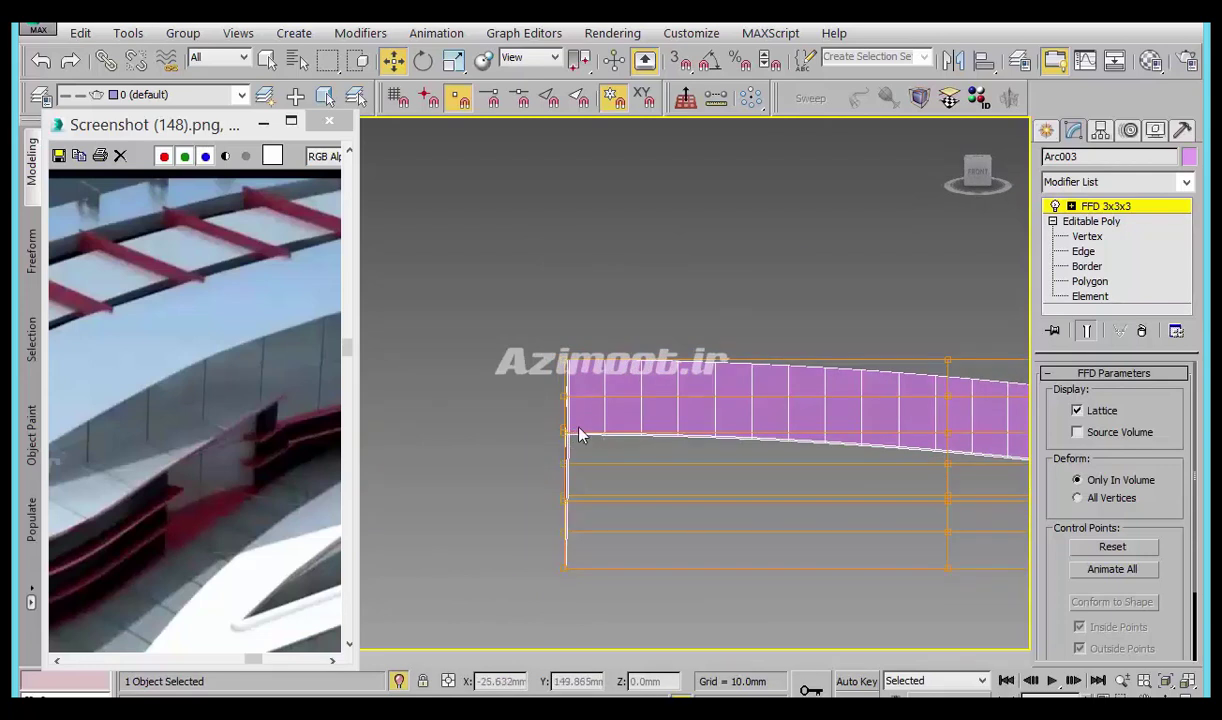
key(t)
scroll(775, 300, up, 5)
scroll(796, 412, up, 3)
In wireframe, raise the end and the next lattice control points to curve the strip.
mouse_move(770, 349)
mouse_down()
mouse_move(672, 400)
mouse_move(805, 345)
mouse_up()
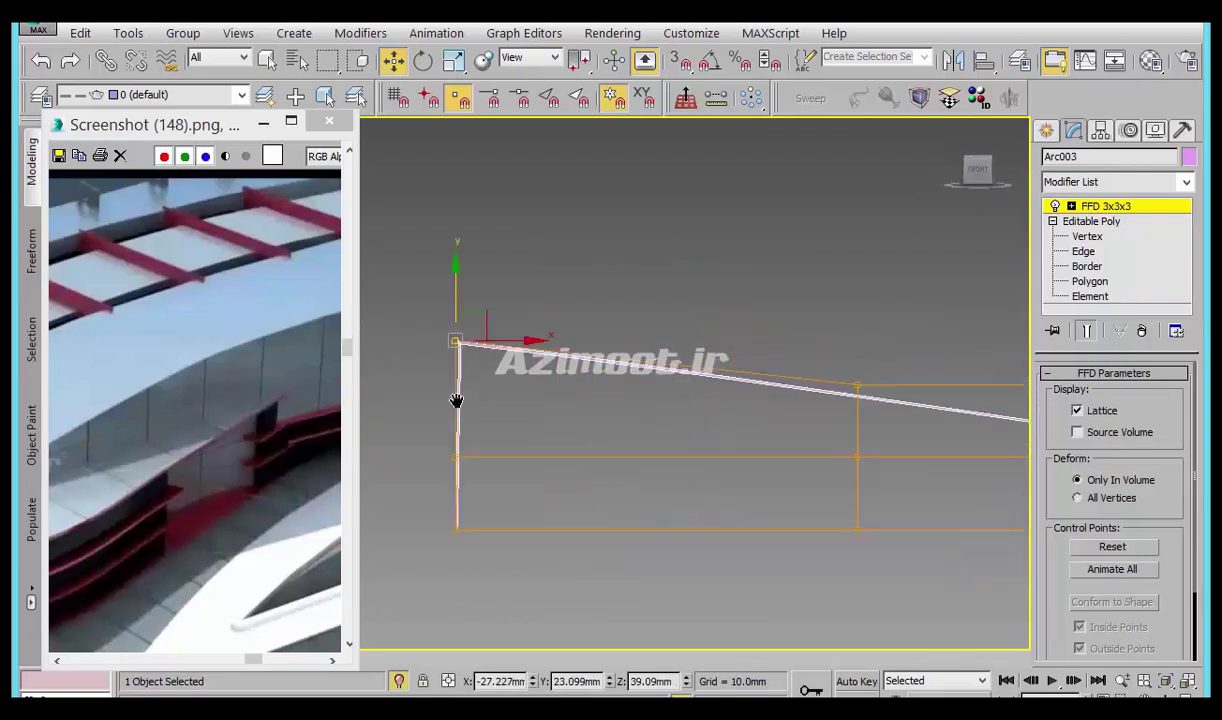
mouse_move(420, 640)
alt+middle_down()
mouse_move(556, 526)
mouse_move(848, 578)
mouse_move(772, 436)
mouse_move(714, 453)
alt+middle_up()
key(F3)
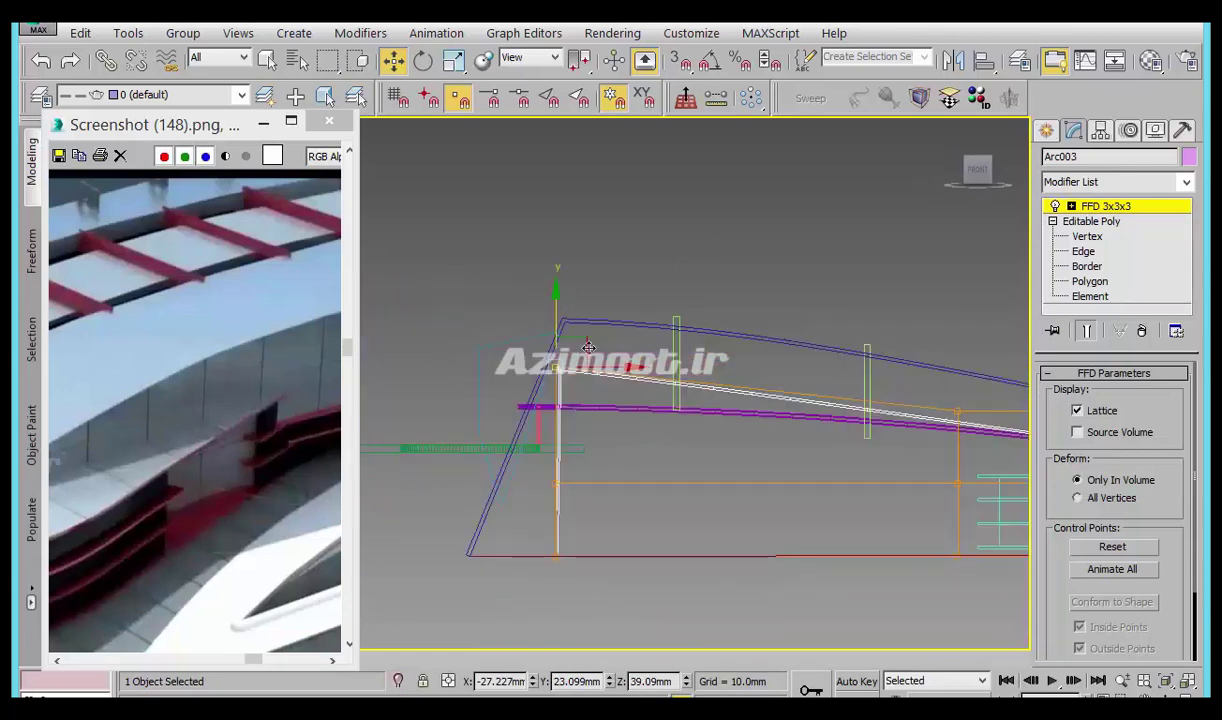
drag(556, 323, 545, 292)
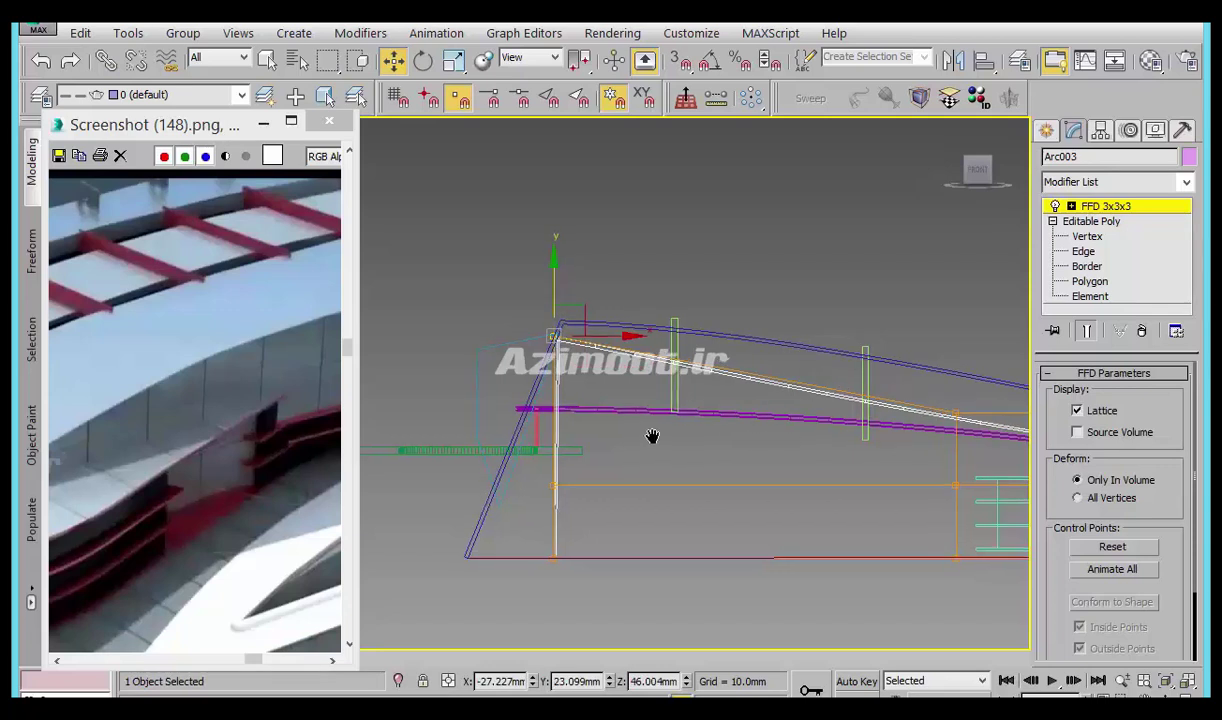
alt+middle_drag(652, 436, 820, 387)
drag(820, 387, 760, 425)
drag(771, 356, 795, 293)
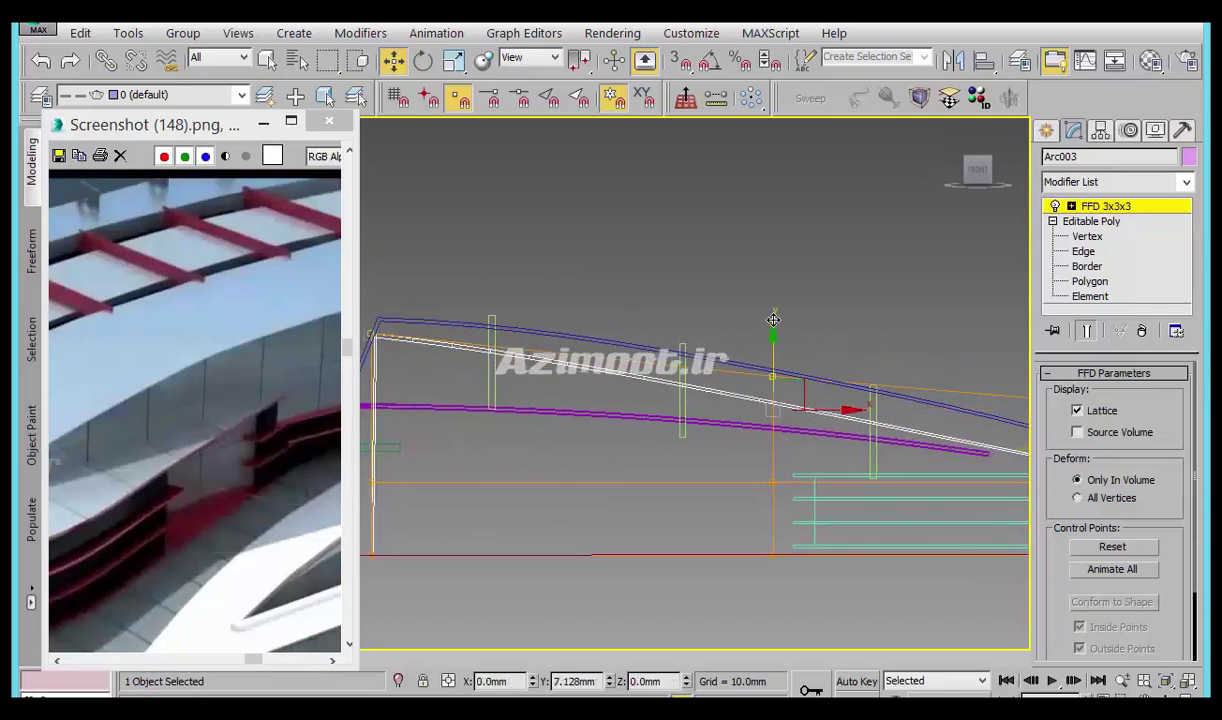
alt+middle_drag(795, 293, 723, 312)
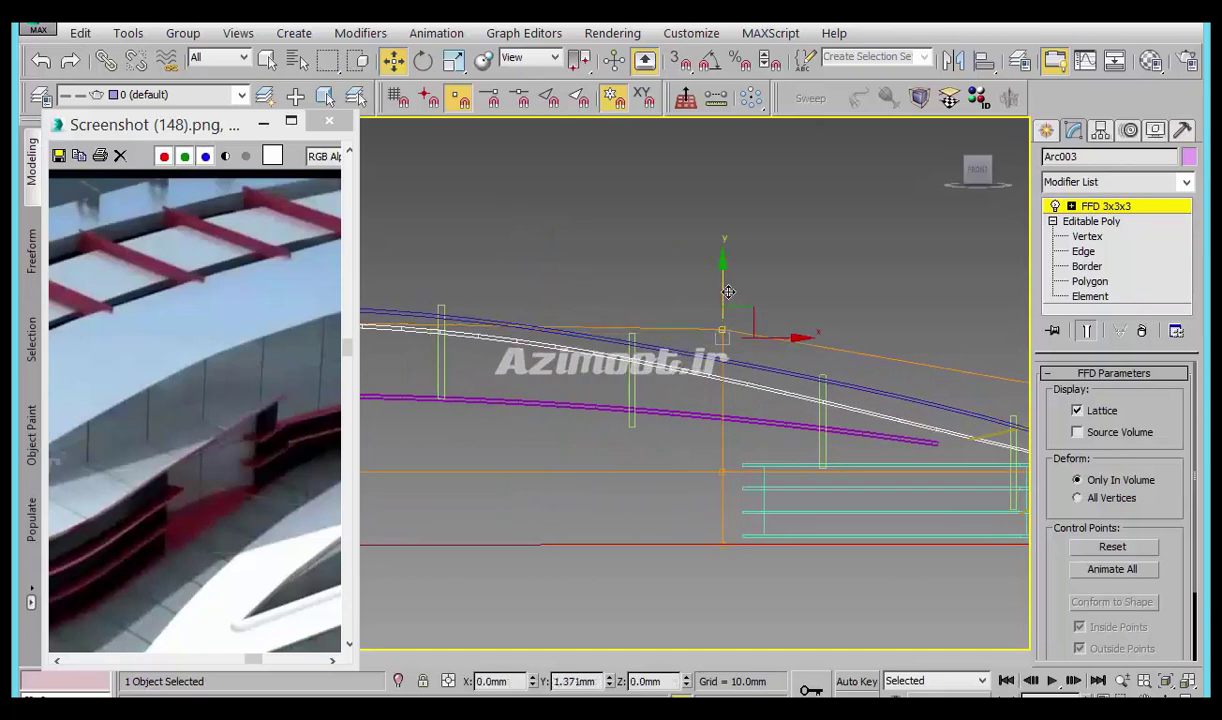
alt+middle_drag(723, 312, 812, 525)
Shift the middle column of lattice points right and nudge the top-middle point to refine the arch.
drag(680, 268, 670, 262)
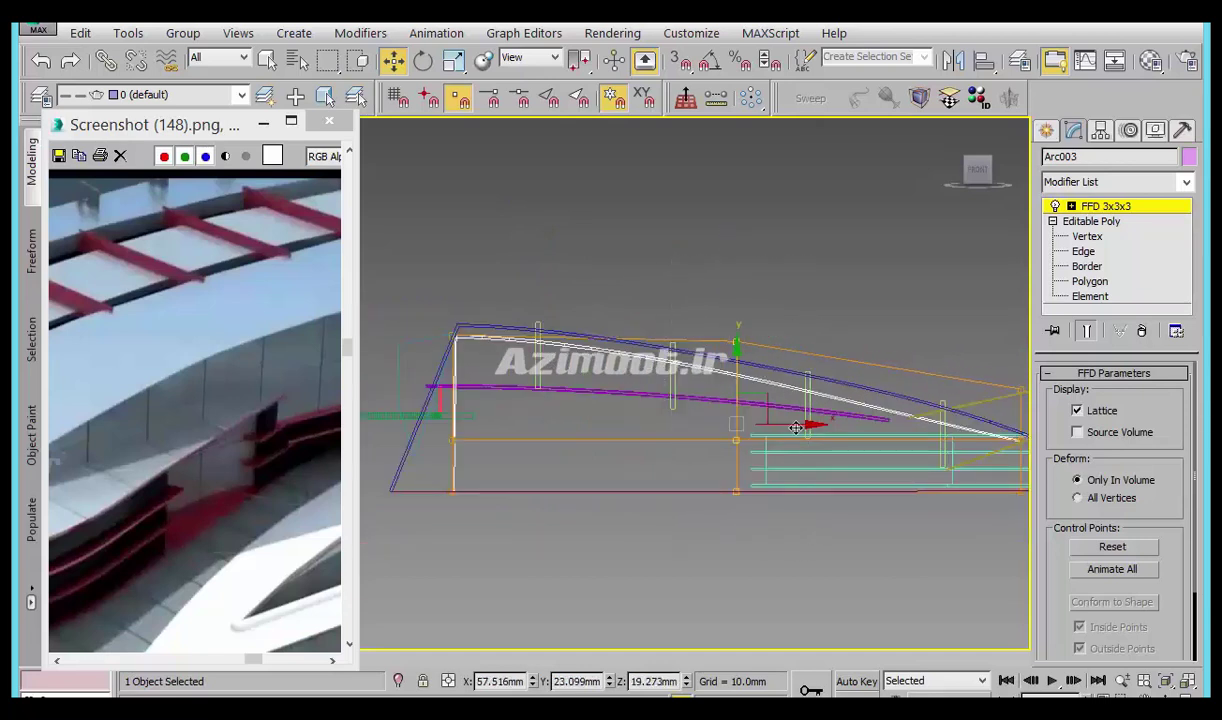
mouse_move(793, 424)
mouse_down()
mouse_move(855, 433)
mouse_move(845, 475)
mouse_up()
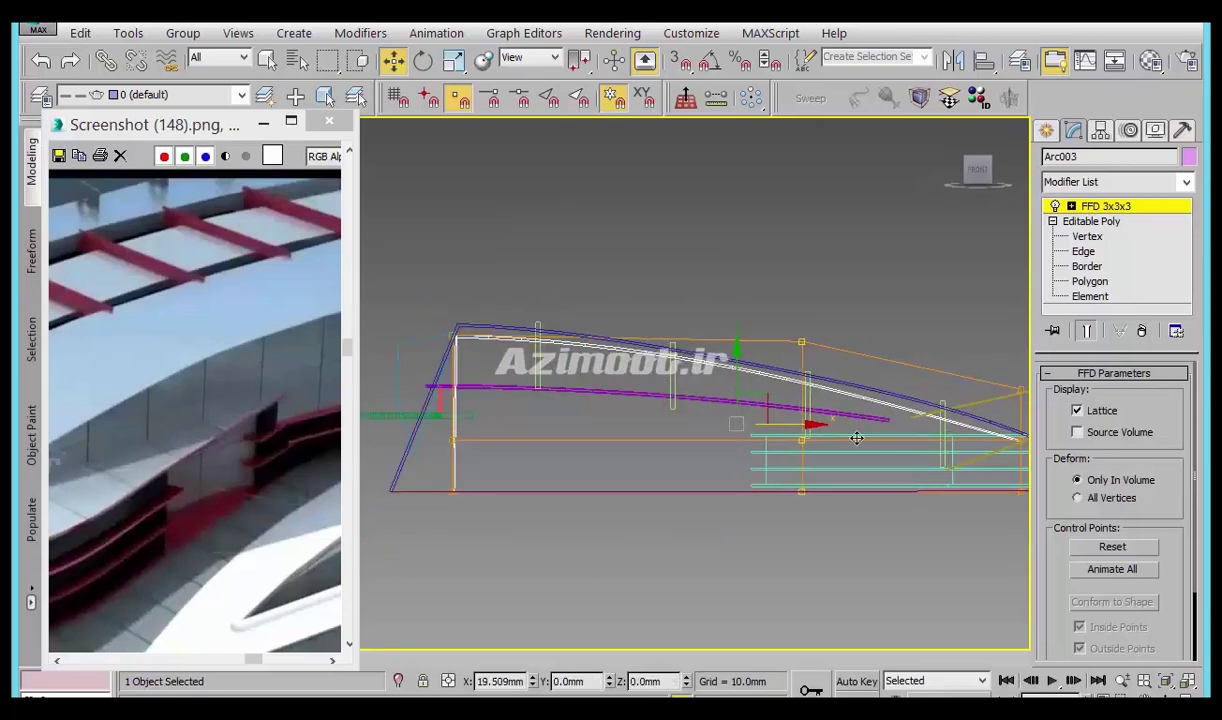
mouse_move(770, 325)
mouse_down()
mouse_move(800, 378)
mouse_move(791, 368)
mouse_up()
key(r)
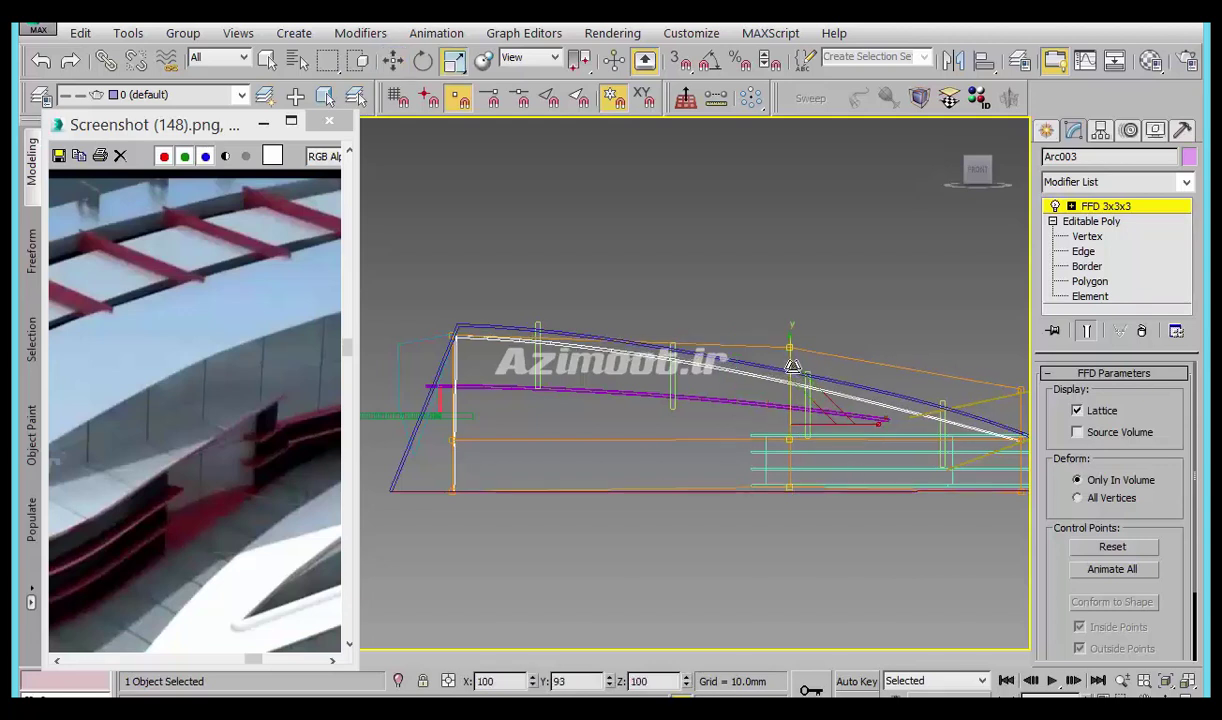
key(ctrl+z)
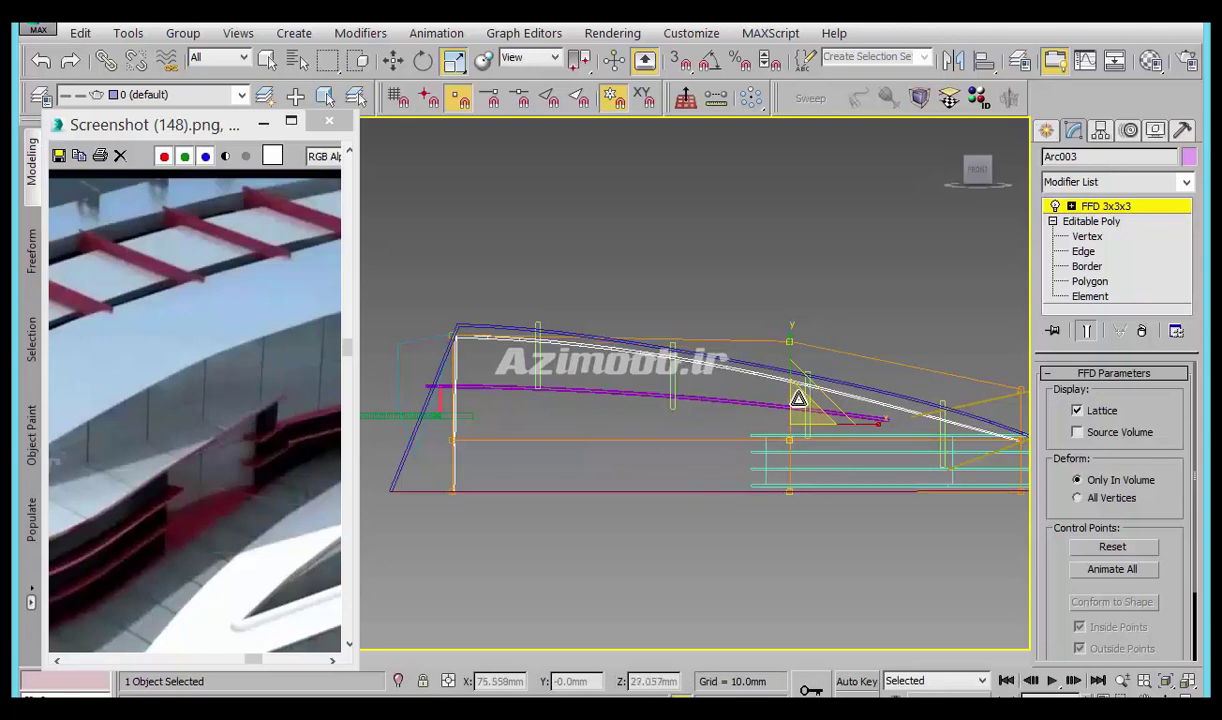
drag(765, 322, 835, 363)
key(w)
drag(792, 322, 792, 316)
alt+middle_drag(695, 458, 683, 550)
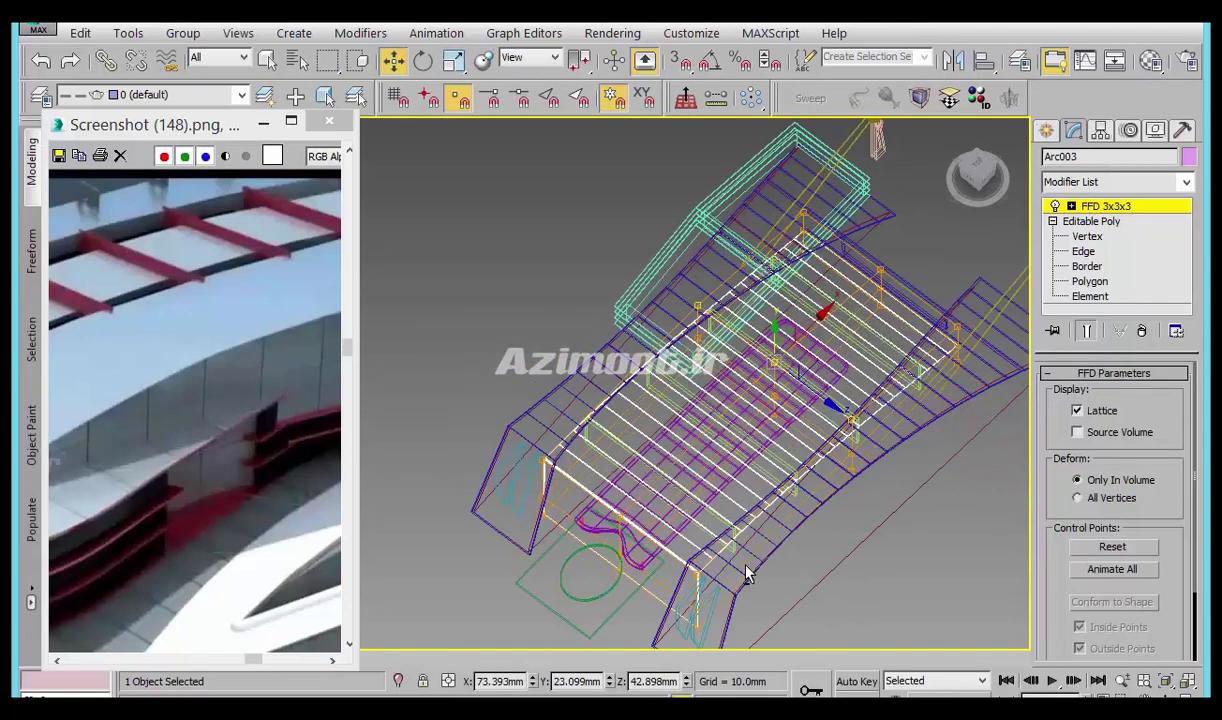
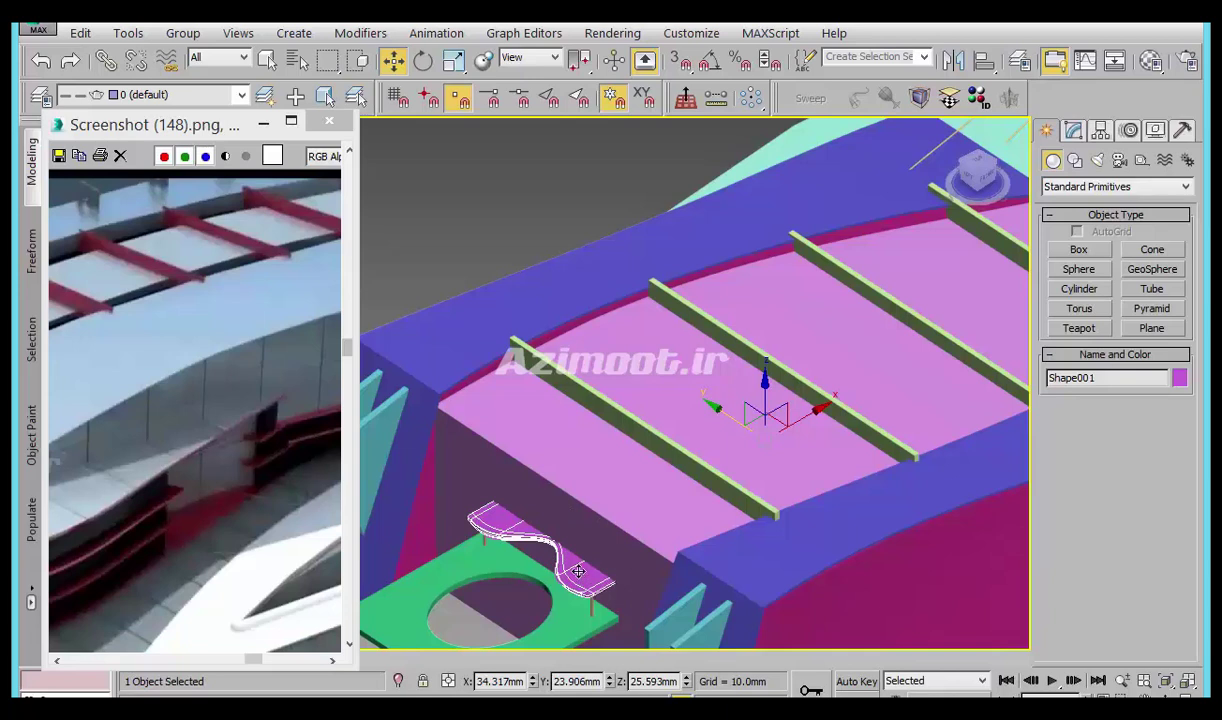
Orbit around the building to the roof and select the light-blue Arc005 surface.
middle_drag(578, 571, 592, 402)
scroll(586, 414, down, 3)
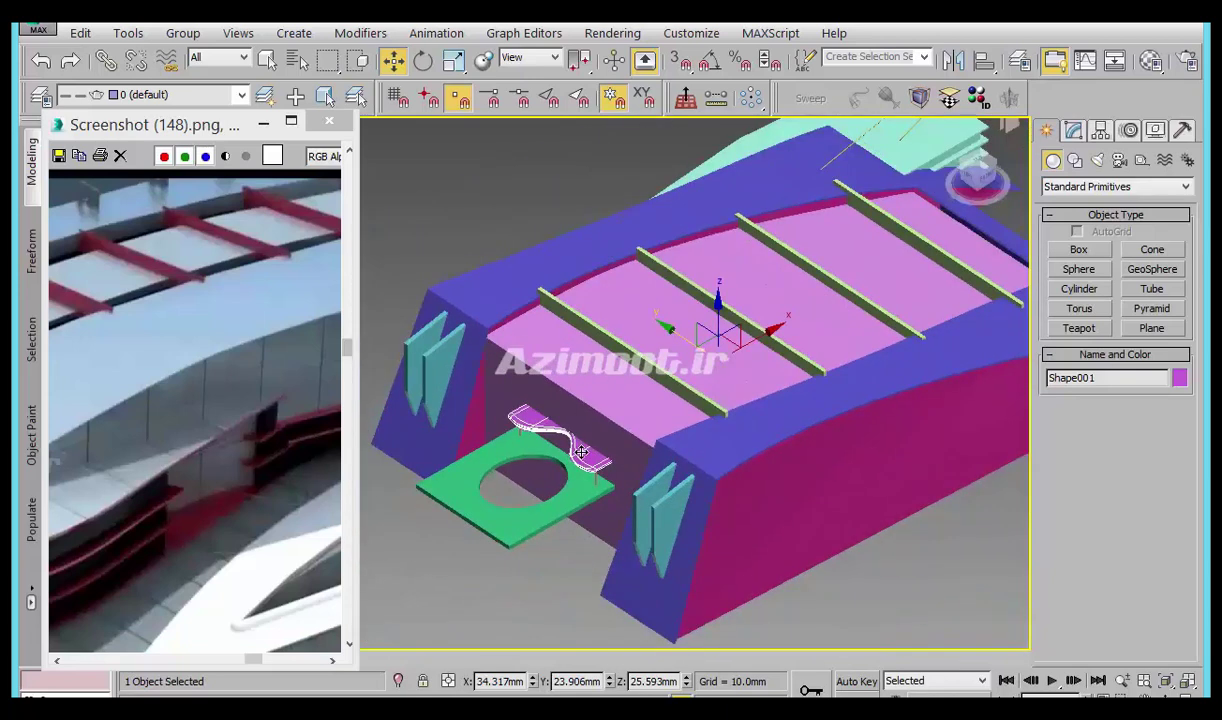
scroll(581, 453, down, 2)
mouse_move(783, 506)
middle_down()
mouse_move(701, 530)
mouse_move(843, 495)
middle_up()
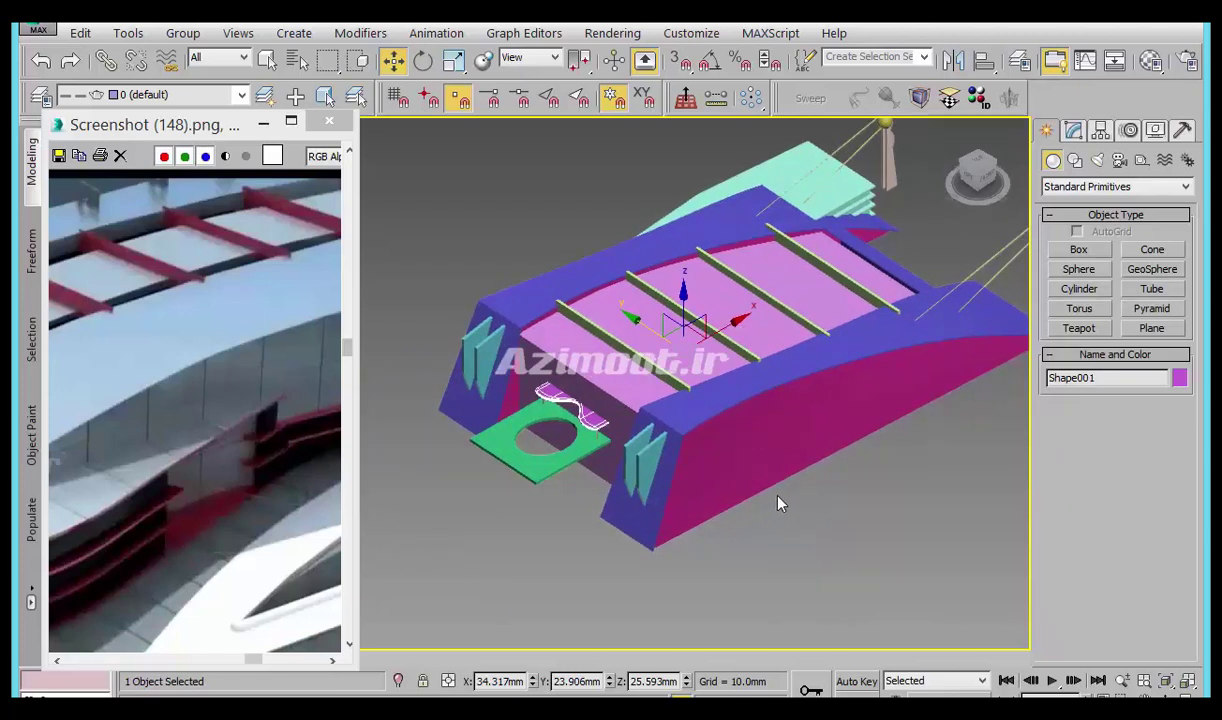
scroll(581, 532, up, 5)
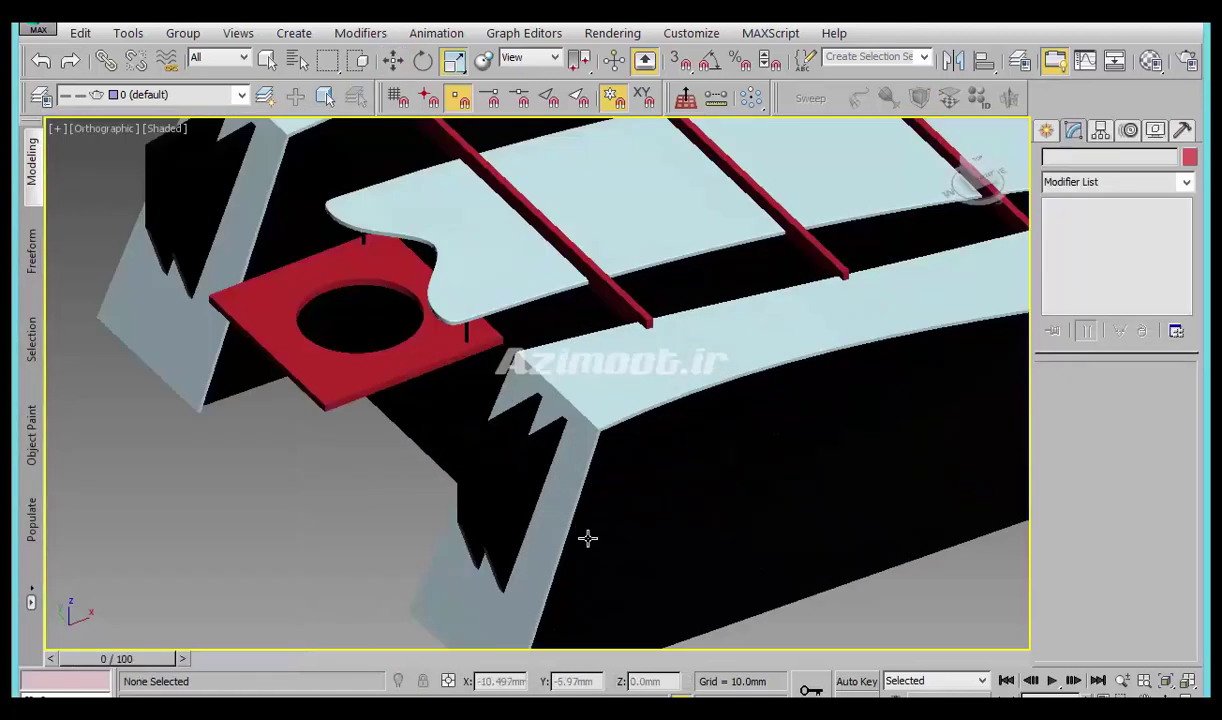
scroll(587, 535, down, 3)
scroll(586, 530, down, 2)
scroll(585, 521, up, 2)
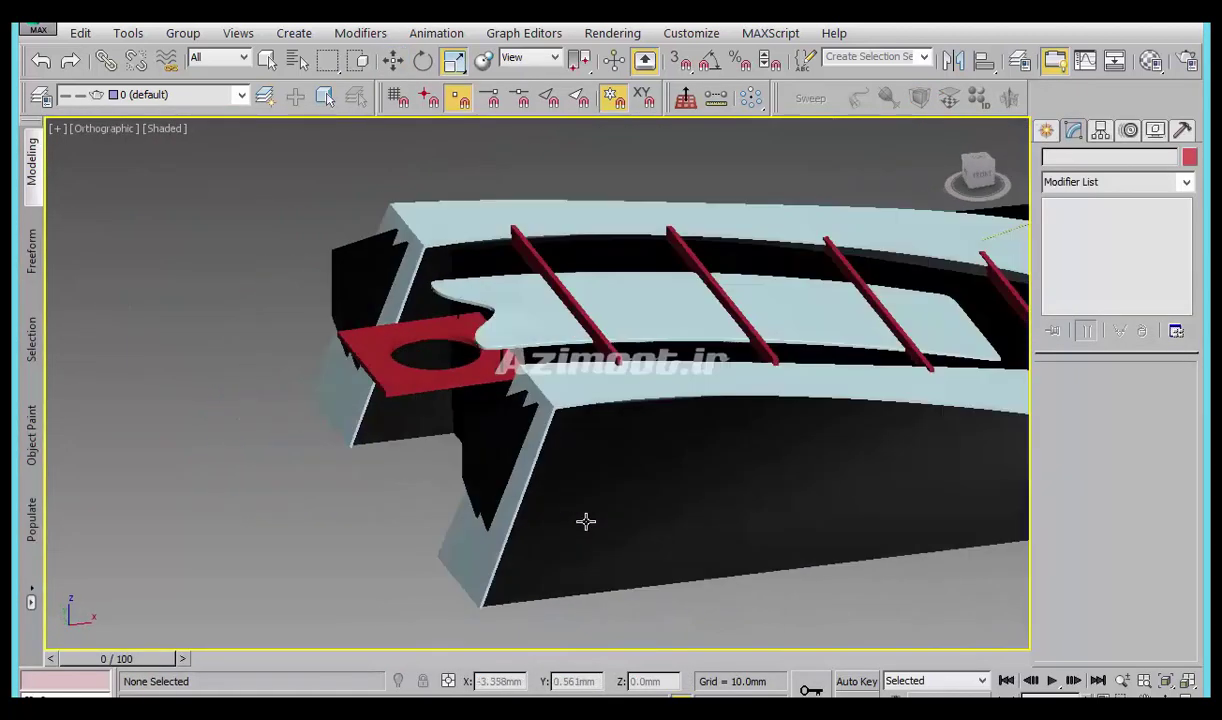
alt+middle_drag(586, 521, 540, 415)
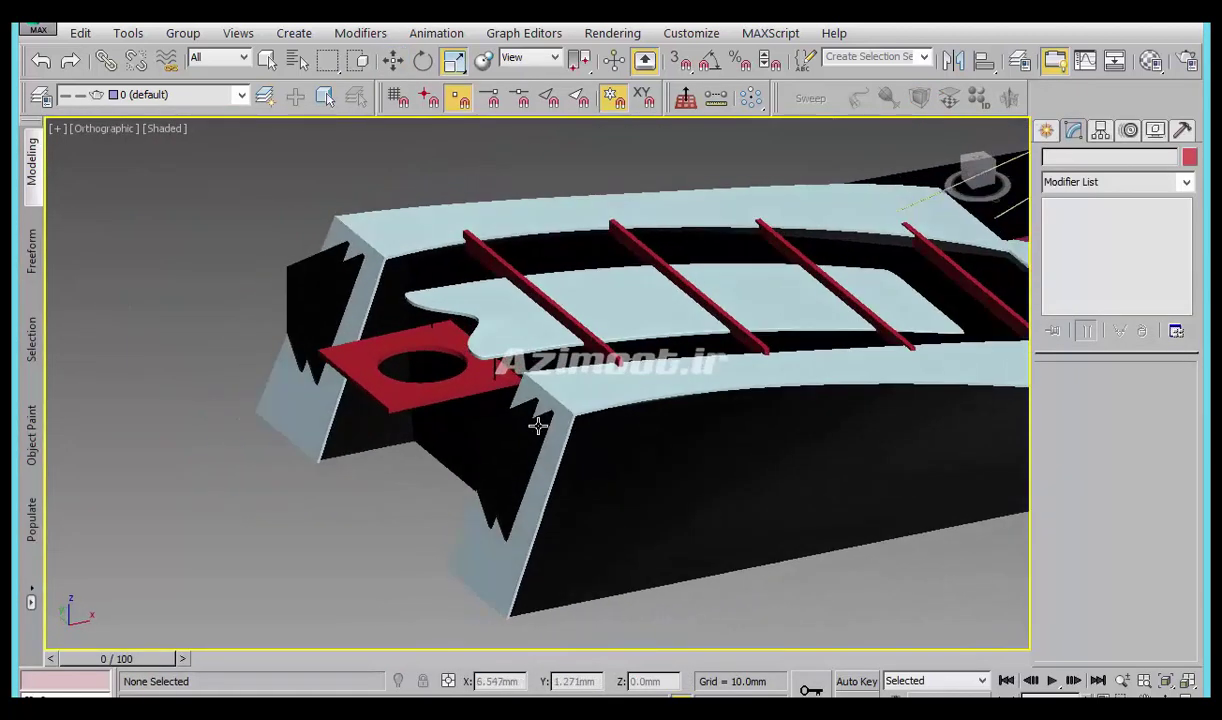
click(600, 327)
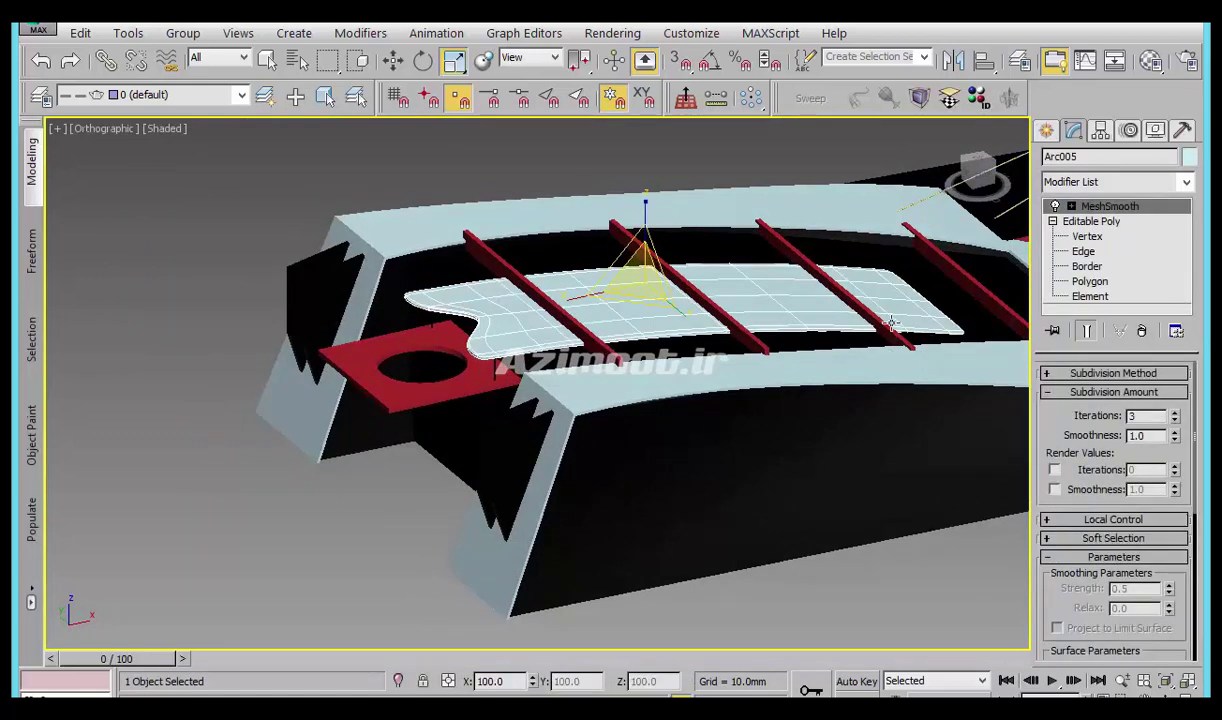
Switch to creating spline shapes and bring up the Screenshot (147) reference image.
click(1045, 130)
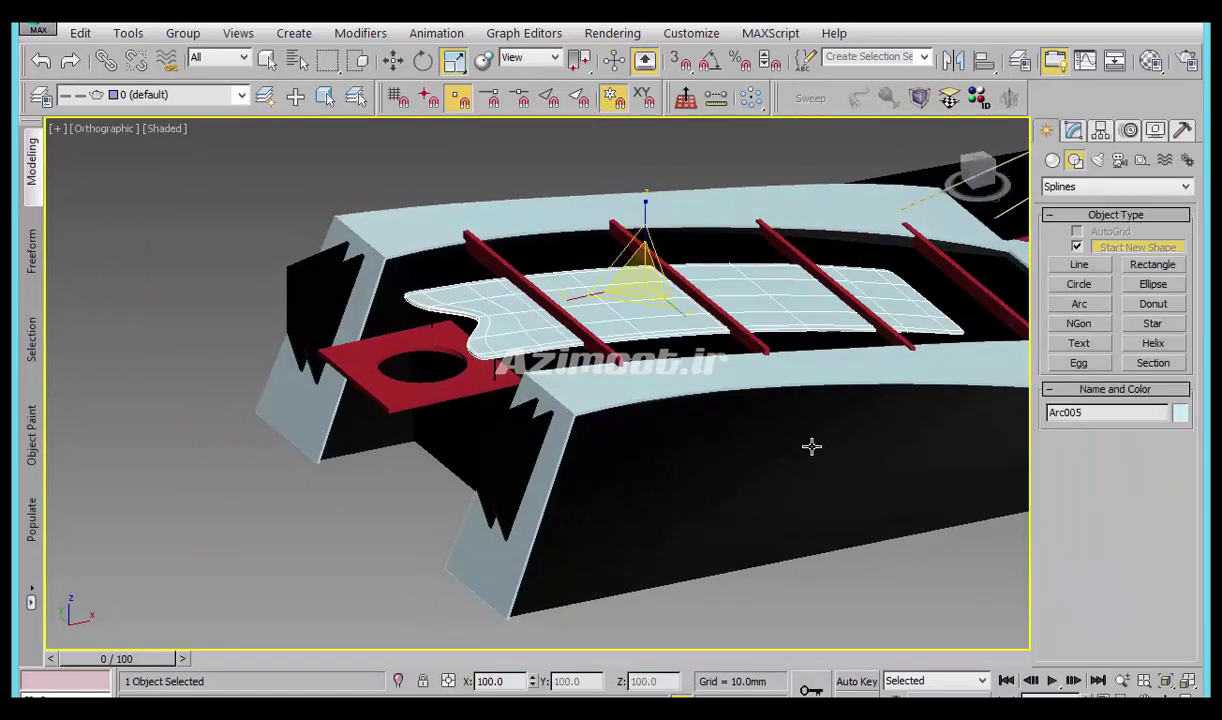
alt+middle_drag(810, 445, 523, 493)
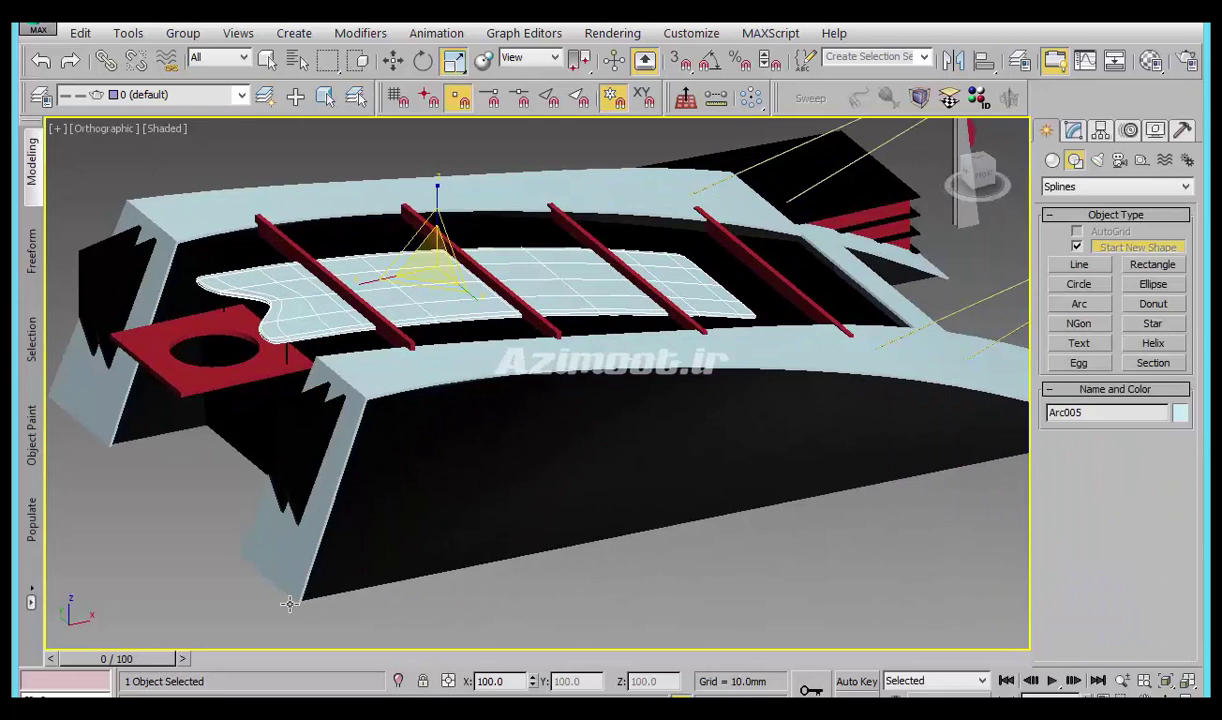
key(alt+Tab)
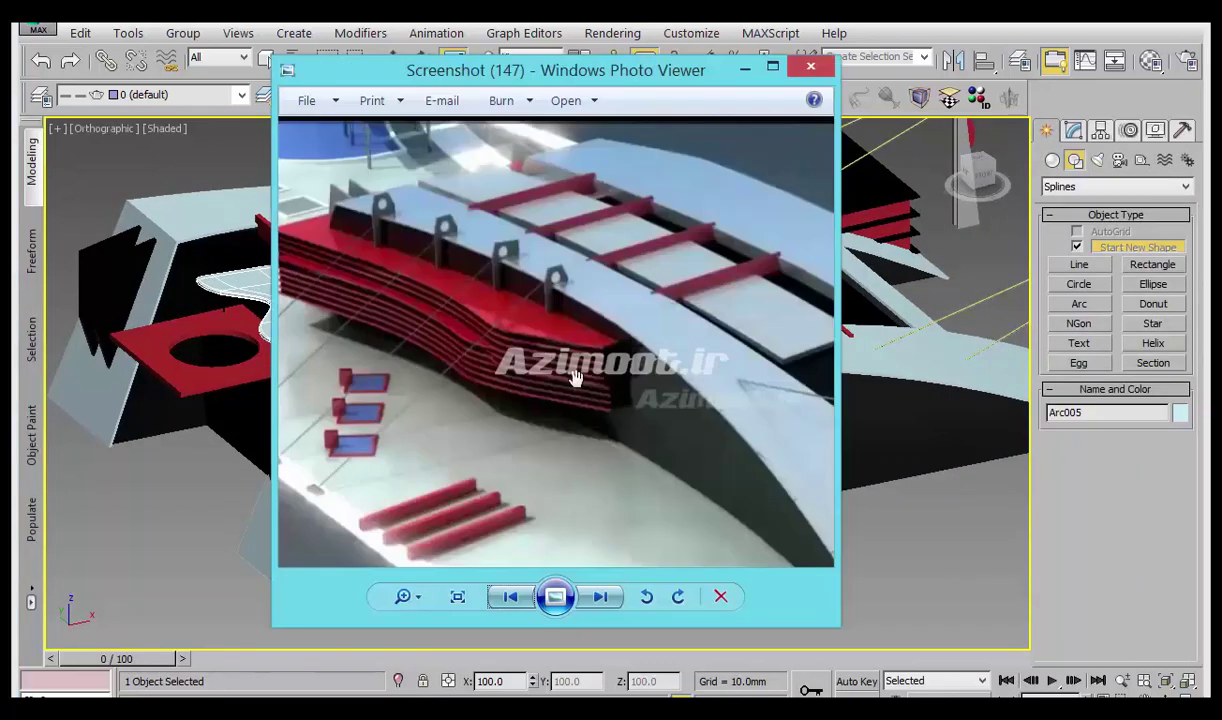
Hide the reference image and frame the building in Top view.
drag(595, 341, 696, 417)
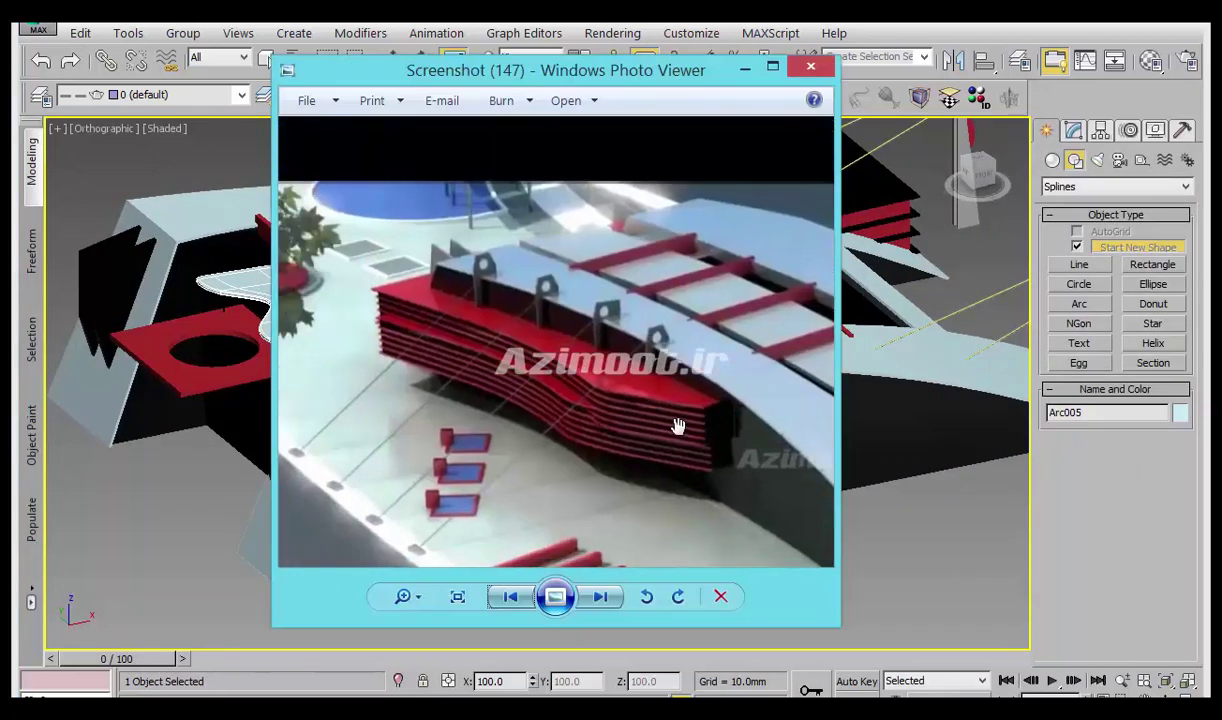
click(746, 70)
key(t)
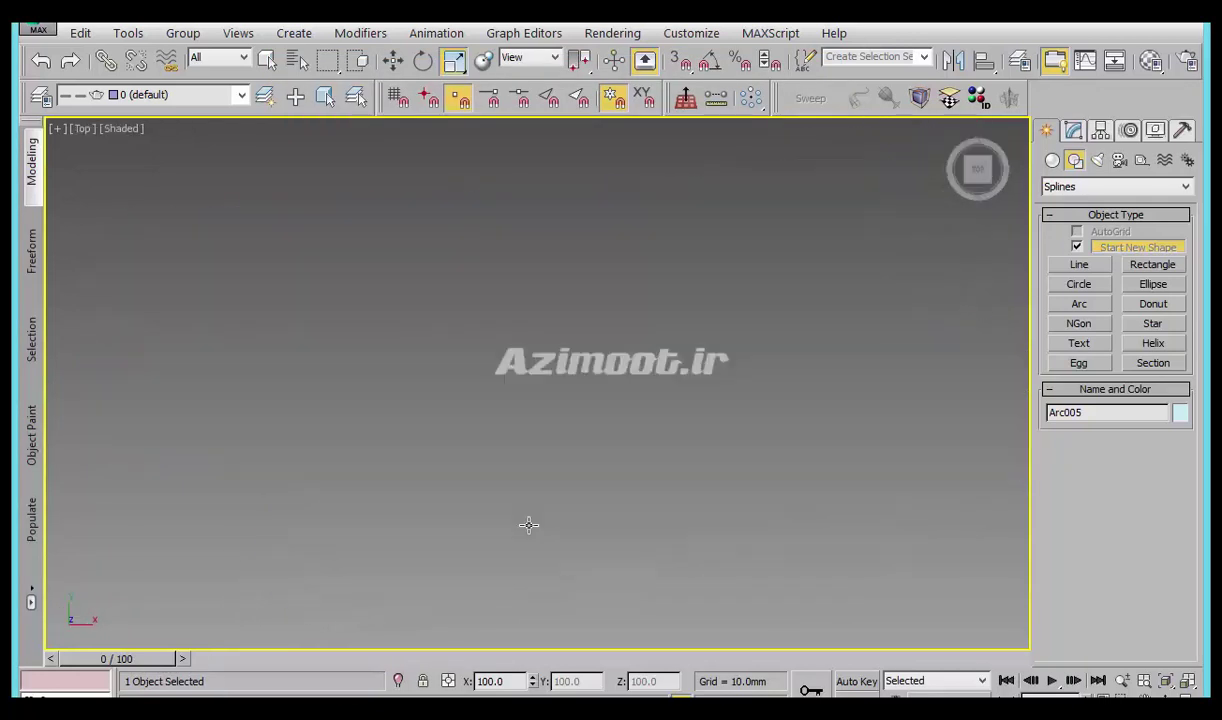
middle_drag(699, 215, 595, 439)
scroll(546, 382, down, 2)
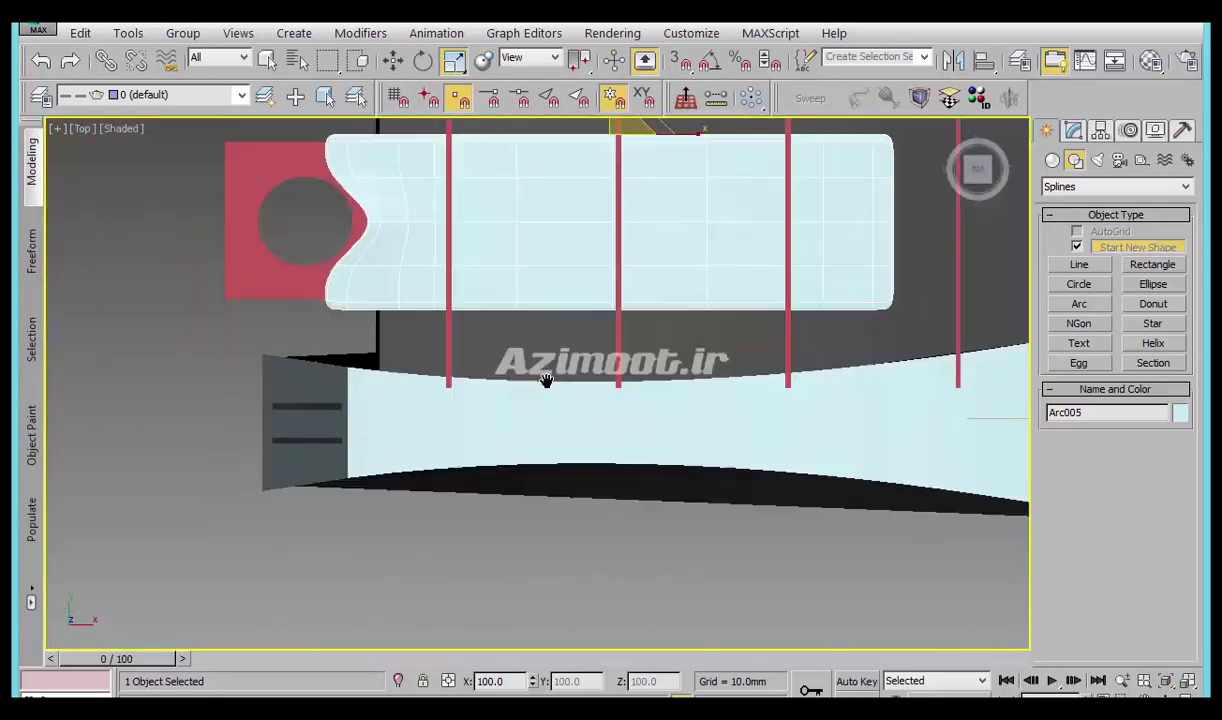
middle_drag(546, 382, 576, 334)
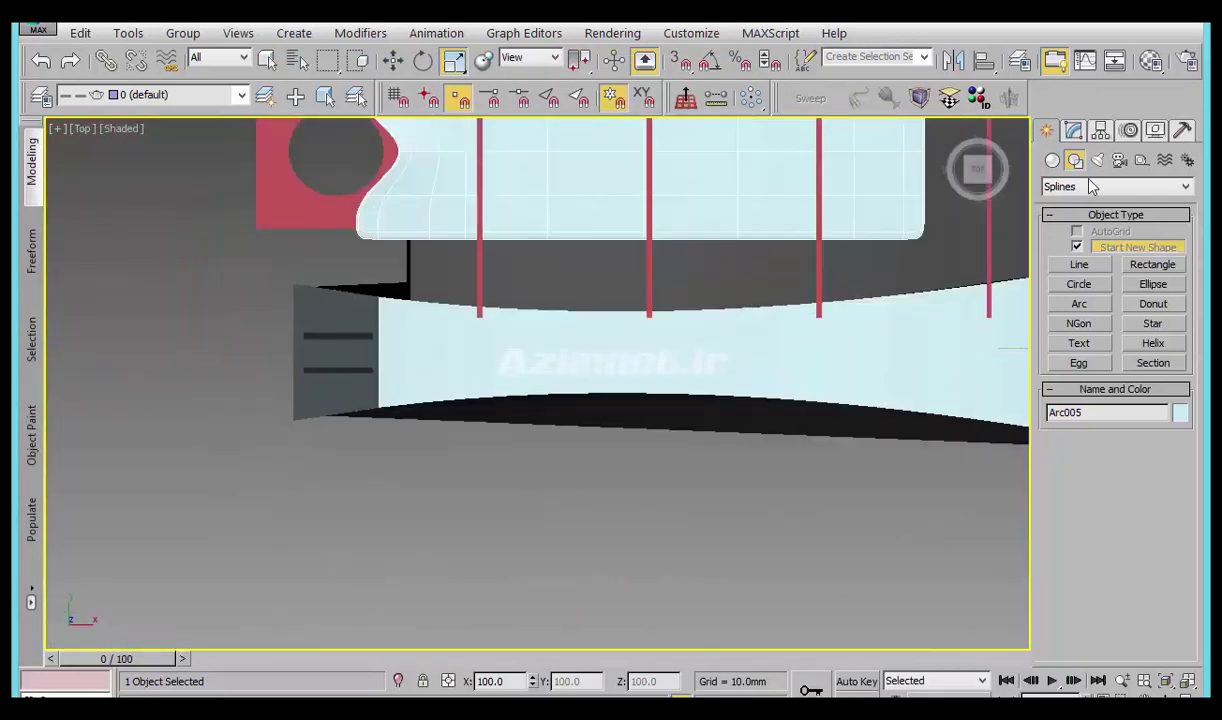
Draw Line018 along the ledge footprint below the building, with a V-shaped dip on its lower edge.
click(1079, 264)
middle_drag(423, 513, 375, 504)
middle_drag(576, 428, 524, 521)
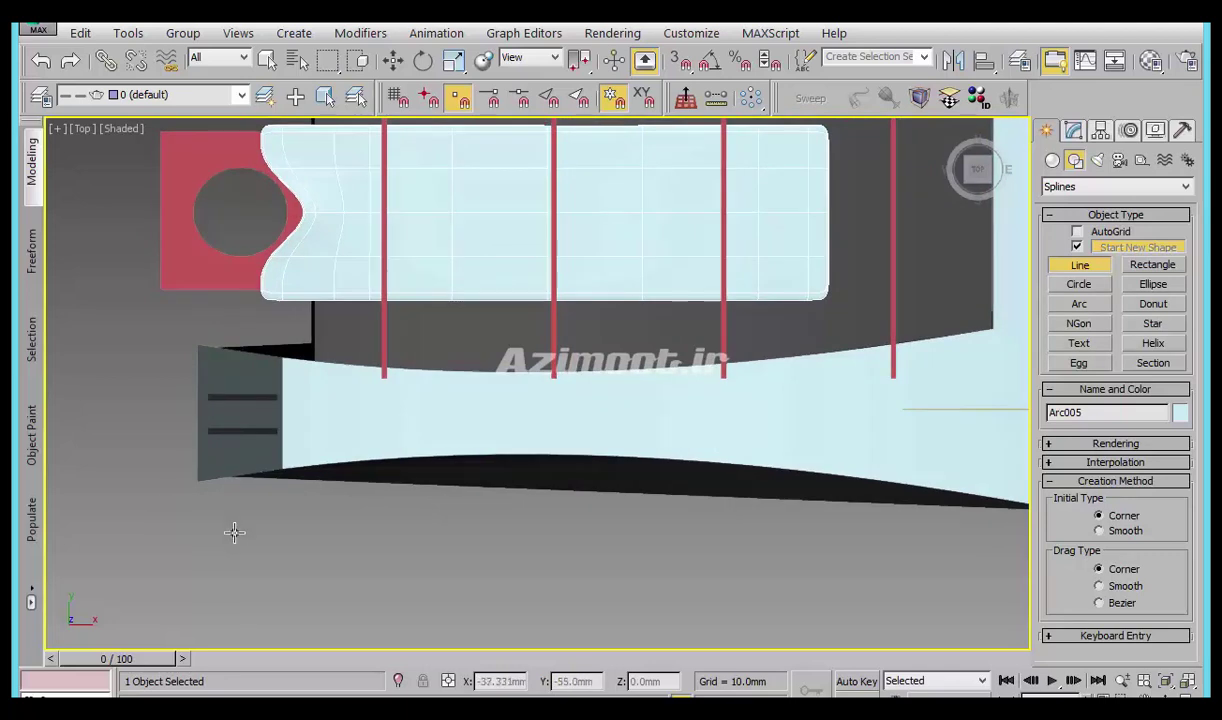
click(237, 478)
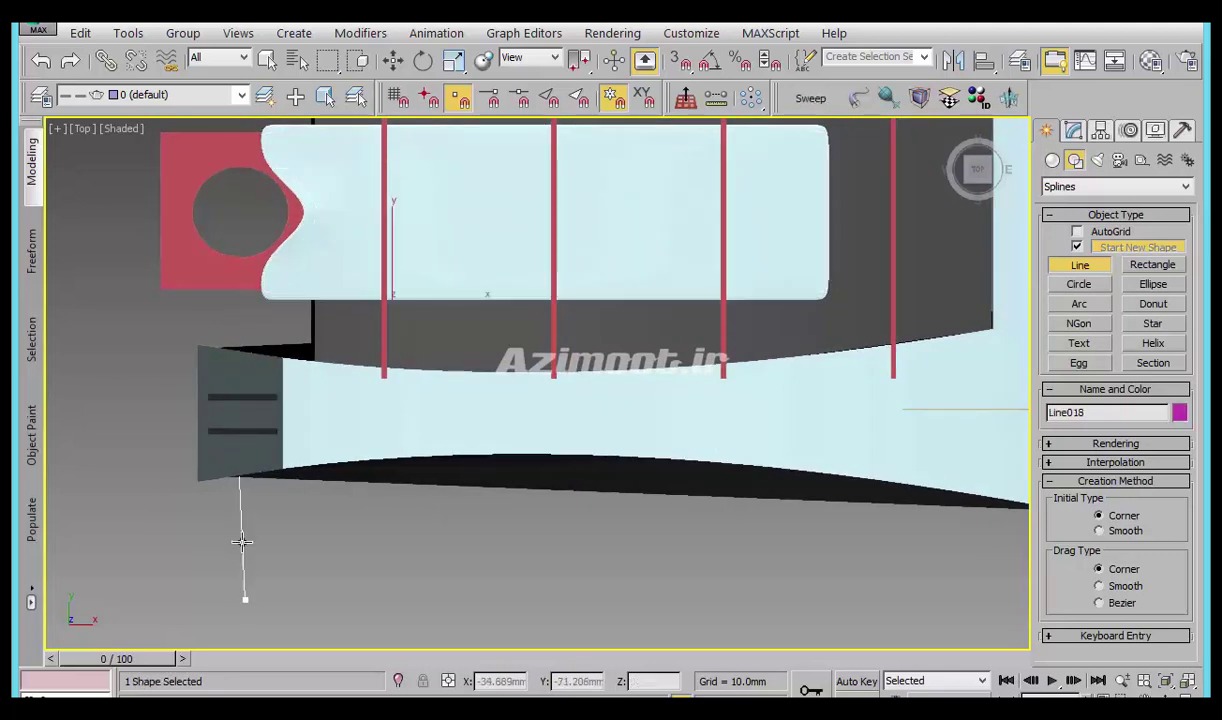
click(237, 510)
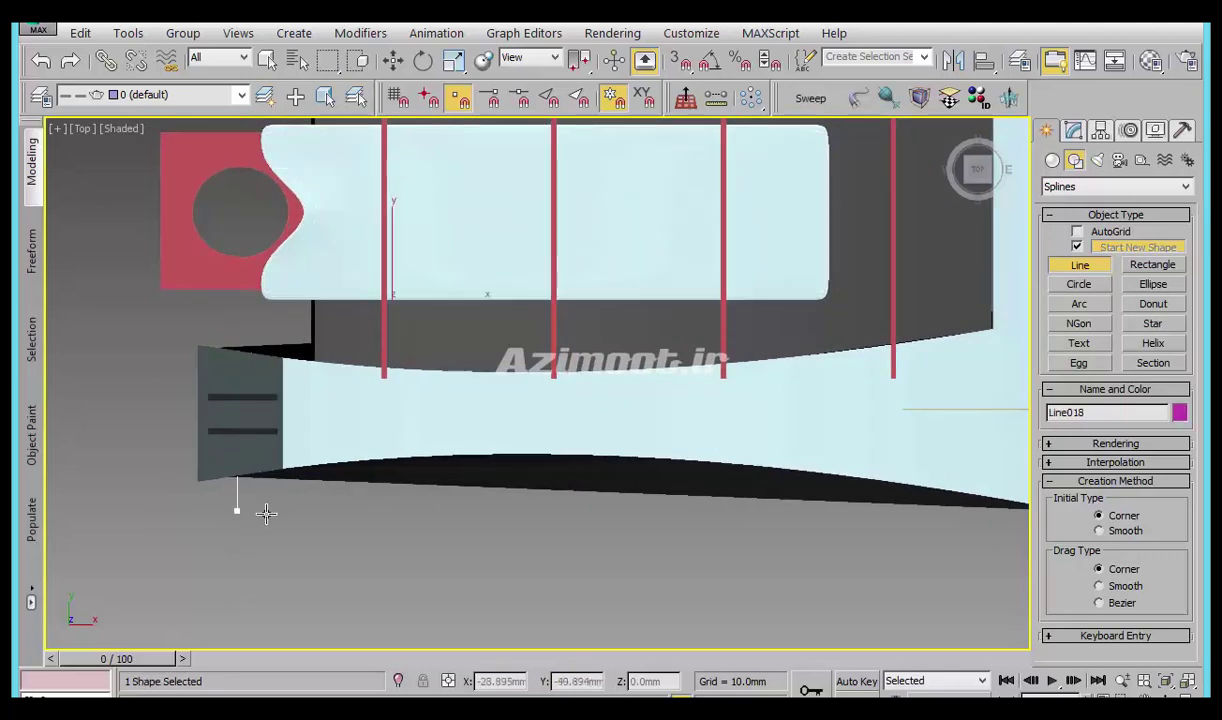
click(555, 527)
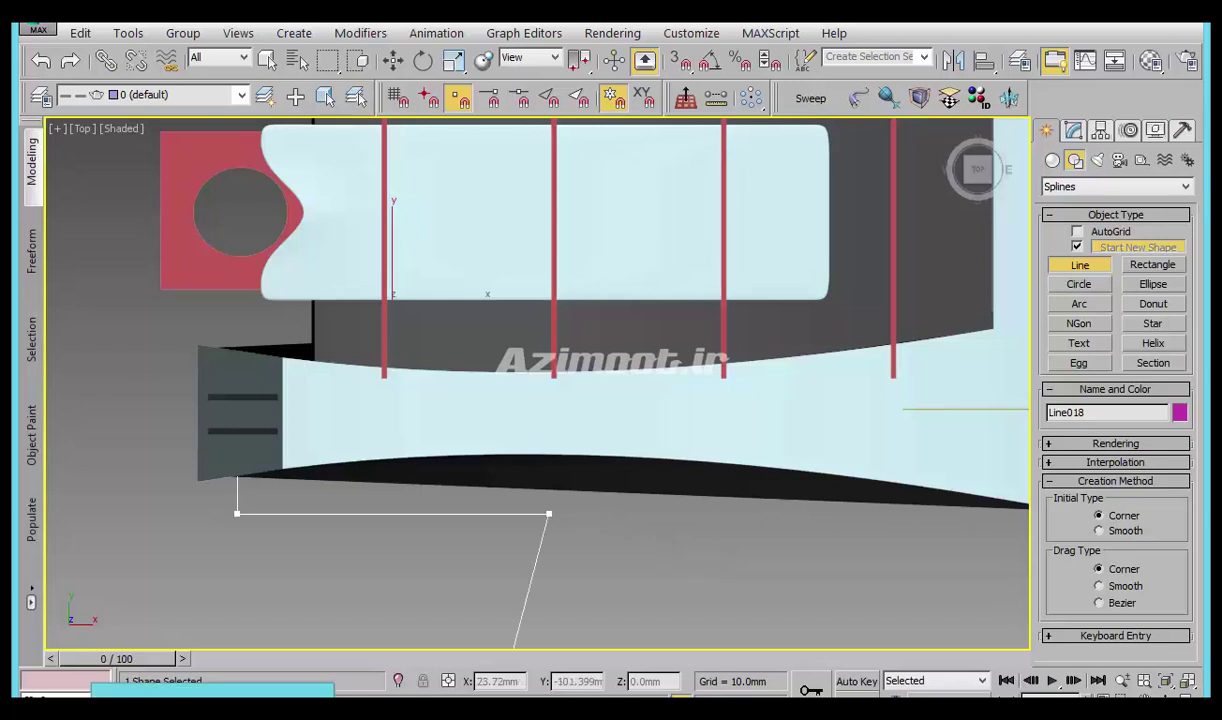
click(680, 540)
click(776, 511)
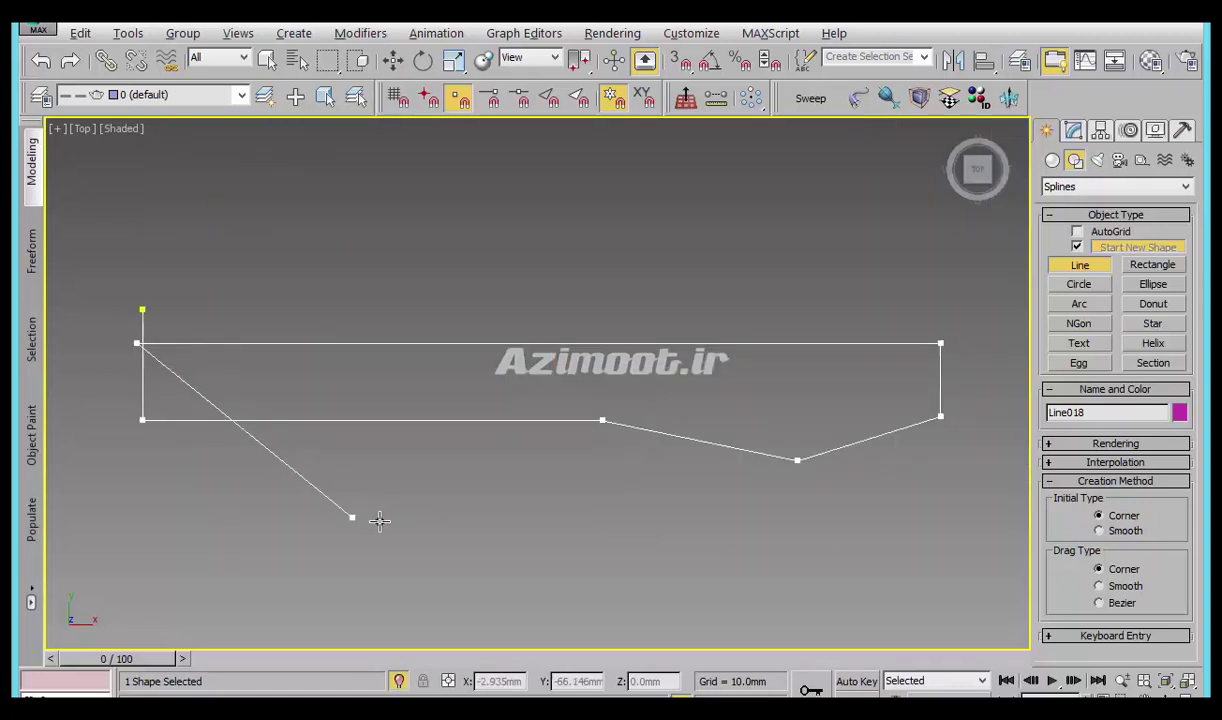
right_click(379, 518)
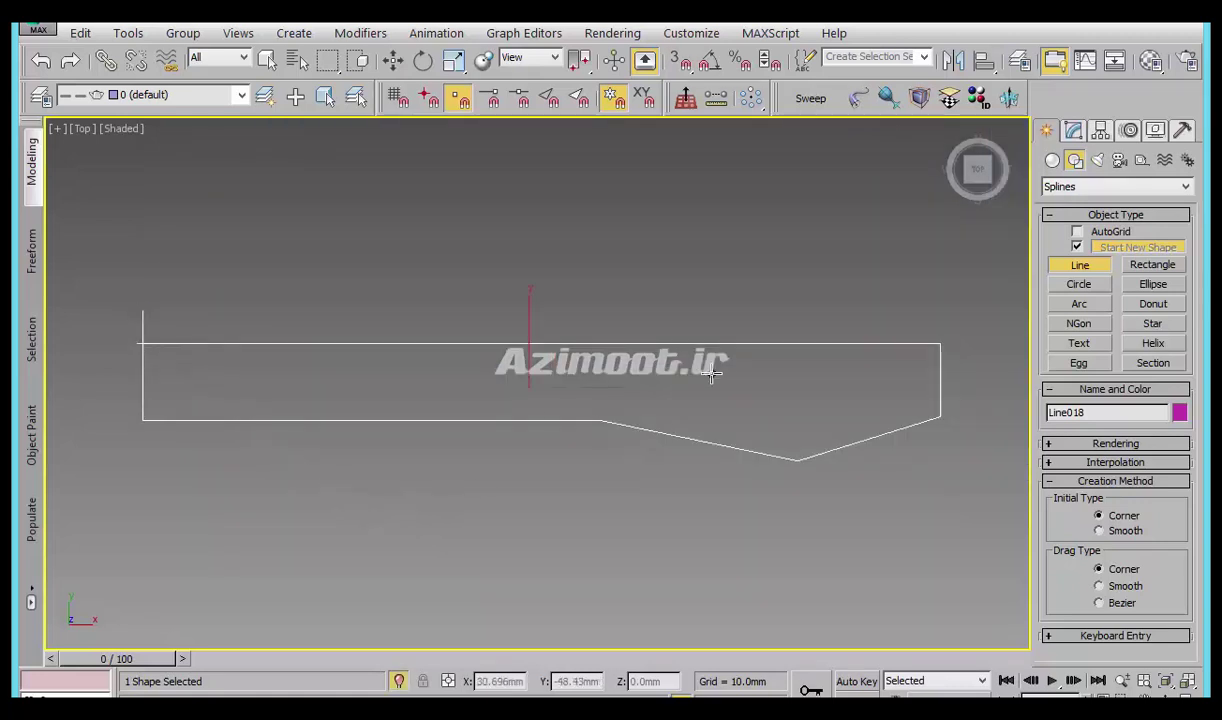
right_click(709, 368)
click(1073, 131)
Trim the overhanging segments of Line018 at the corner at spline level.
click(1052, 206)
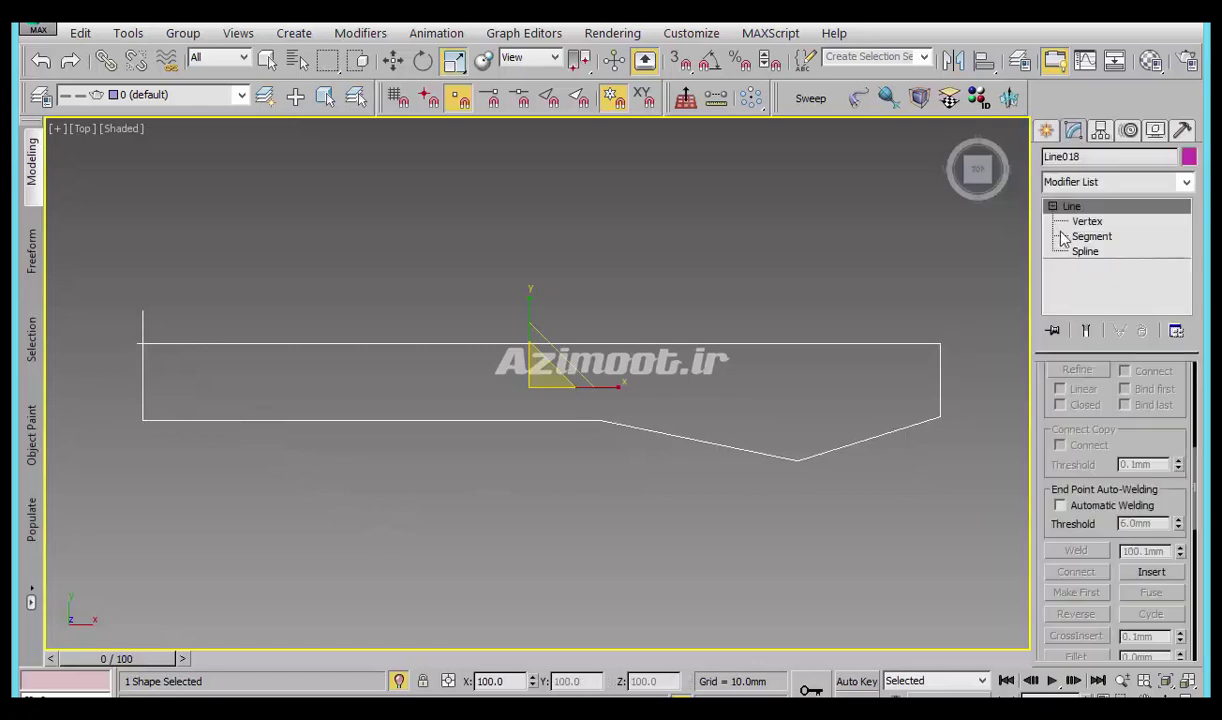
click(1087, 221)
mouse_move(191, 330)
middle_down()
mouse_move(442, 579)
mouse_move(466, 468)
middle_up()
scroll(305, 441, up, 5)
scroll(1050, 445, up, 3)
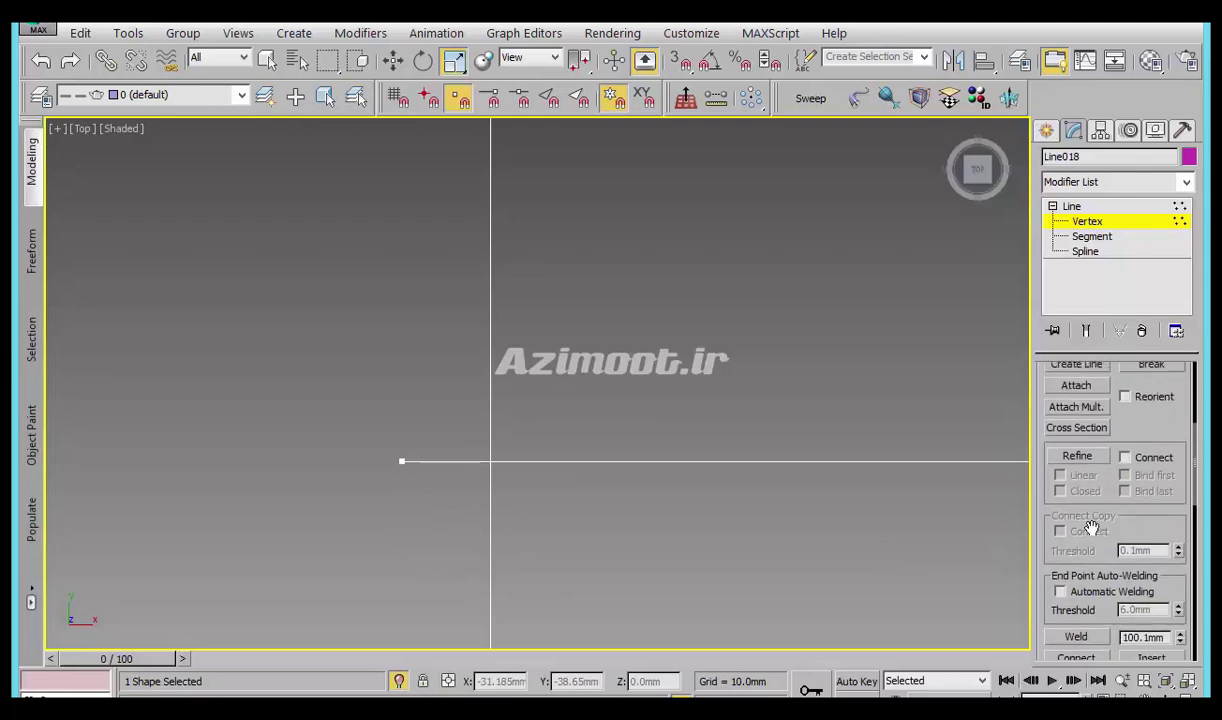
click(1086, 251)
scroll(1140, 400, down, 3)
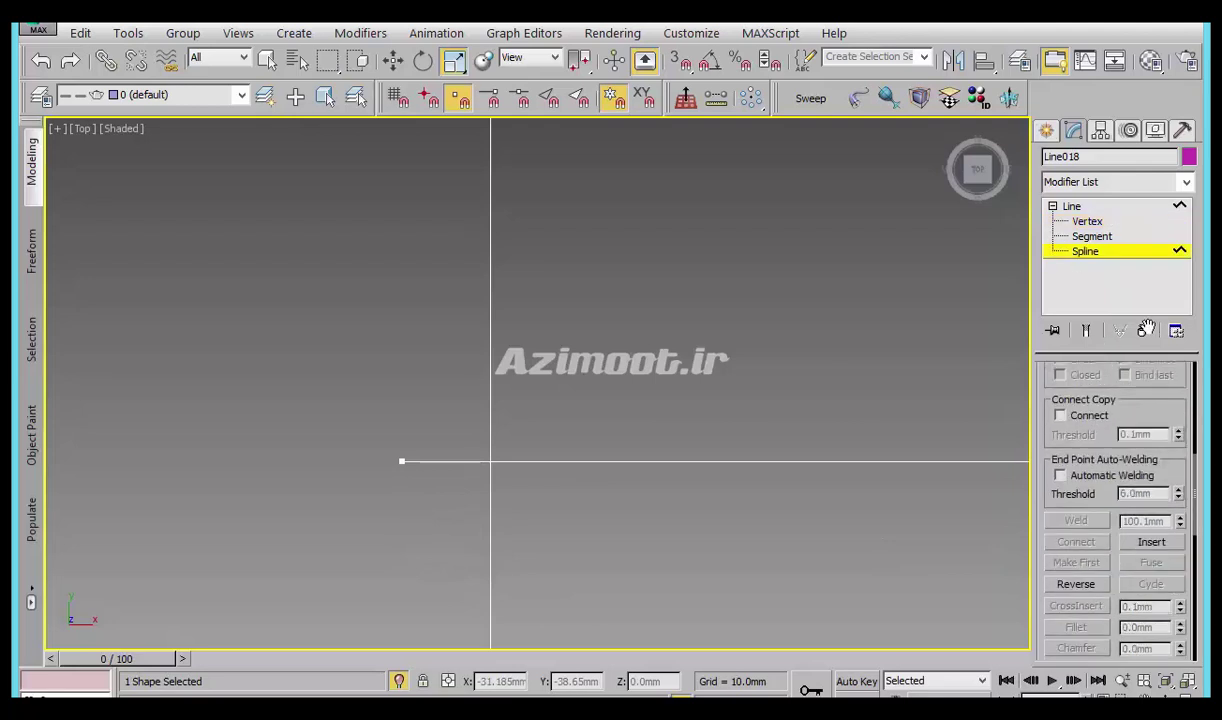
scroll(1138, 348, down, 5)
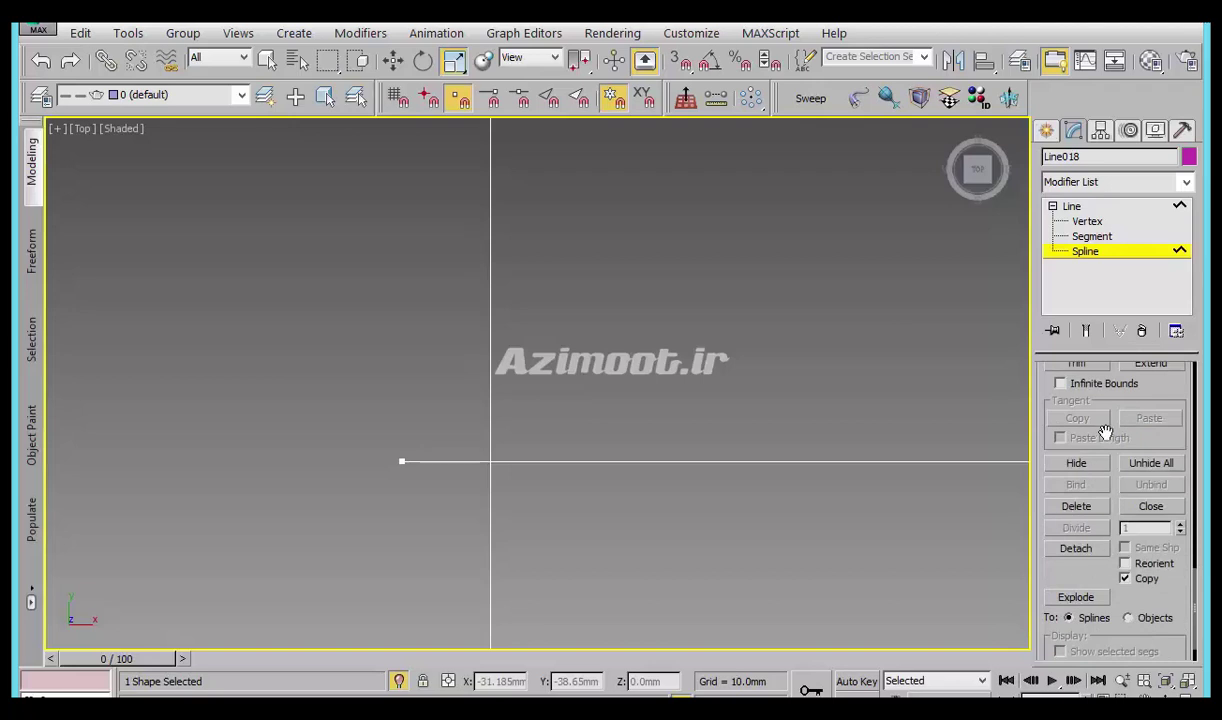
drag(1105, 432, 1095, 553)
click(1076, 485)
click(462, 460)
click(490, 408)
Select the outline's corner vertex and compare the shape against the red-ledge reference.
middle_drag(727, 485, 476, 445)
click(1087, 221)
click(281, 432)
mouse_move(300, 461)
middle_down()
mouse_move(371, 406)
mouse_move(555, 518)
mouse_move(325, 521)
middle_up()
scroll(325, 521, down, 5)
middle_drag(549, 592, 485, 551)
key(alt+Tab)
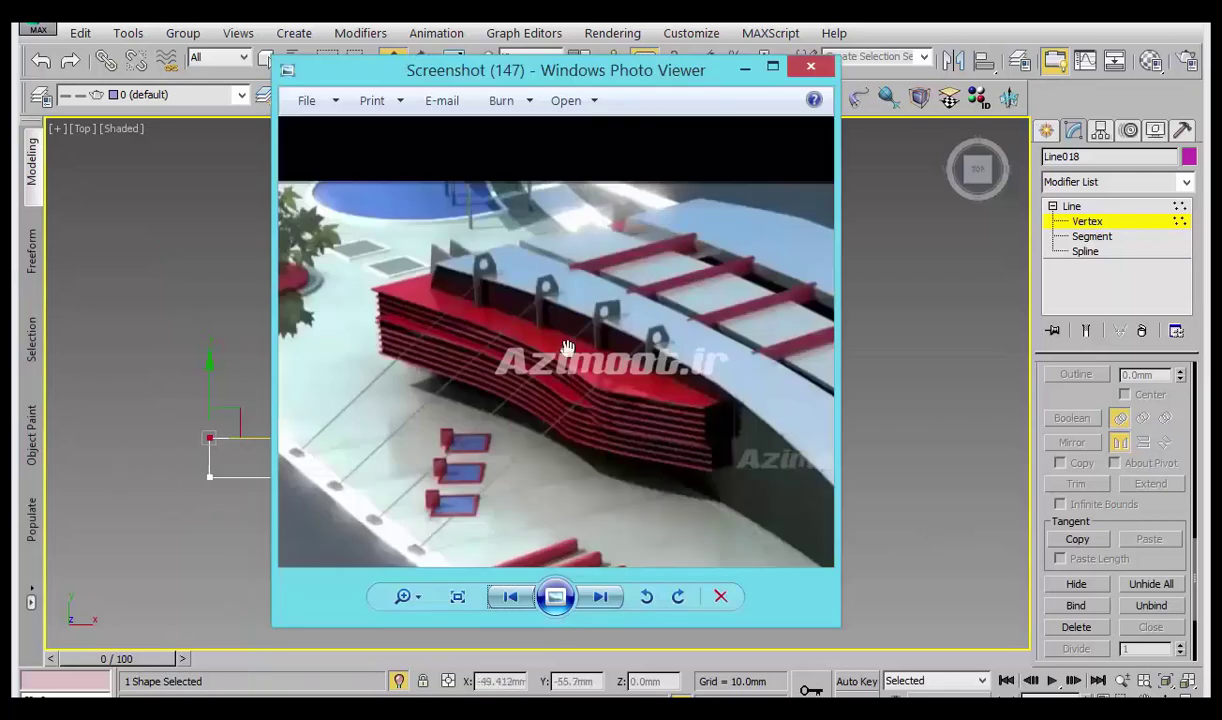
drag(636, 76, 967, 33)
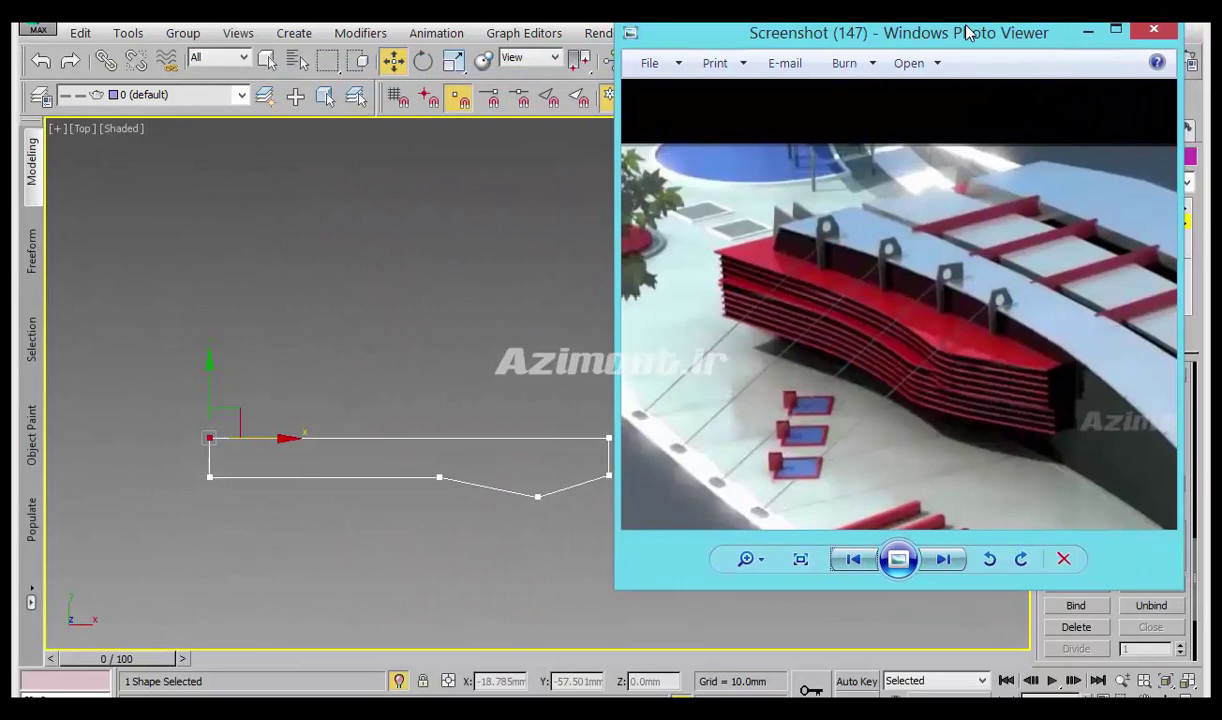
click(1088, 32)
scroll(463, 467, down, 1)
scroll(463, 467, up, 1)
scroll(549, 464, up, 1)
scroll(563, 481, up, 1)
Make the corner vertex a smooth Bezier point curving into the dip.
right_click(522, 442)
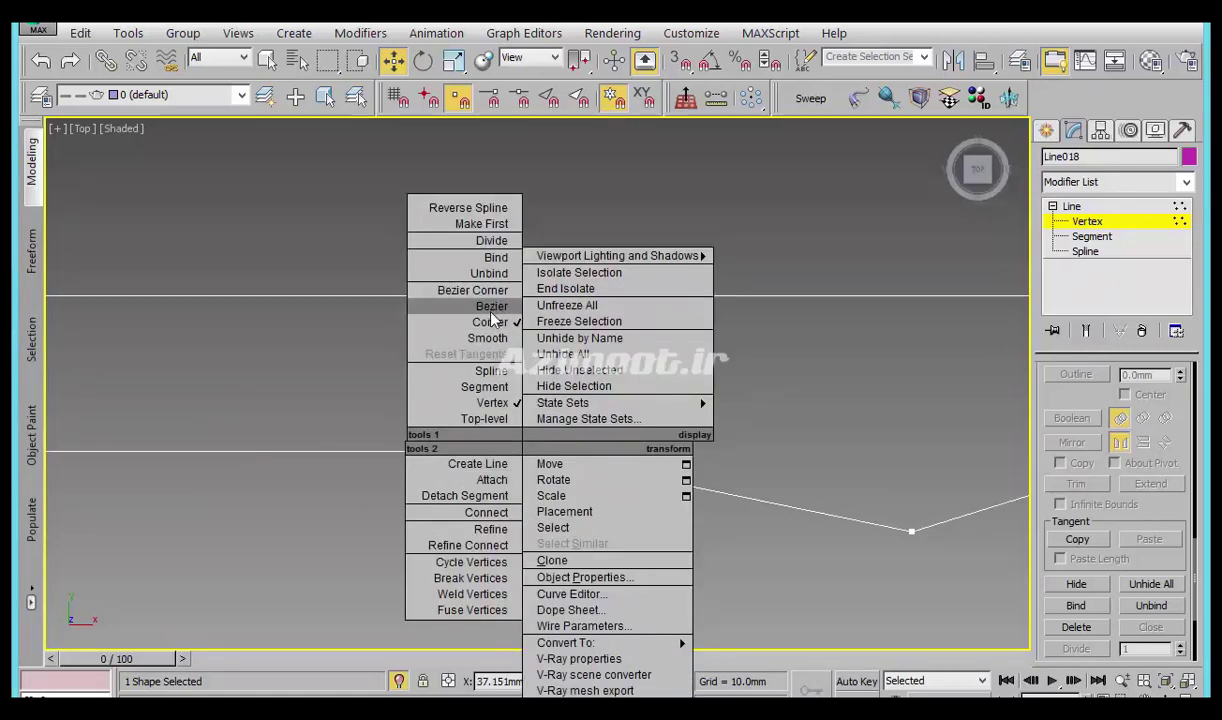
click(492, 307)
scroll(645, 512, down, 1)
scroll(655, 514, down, 2)
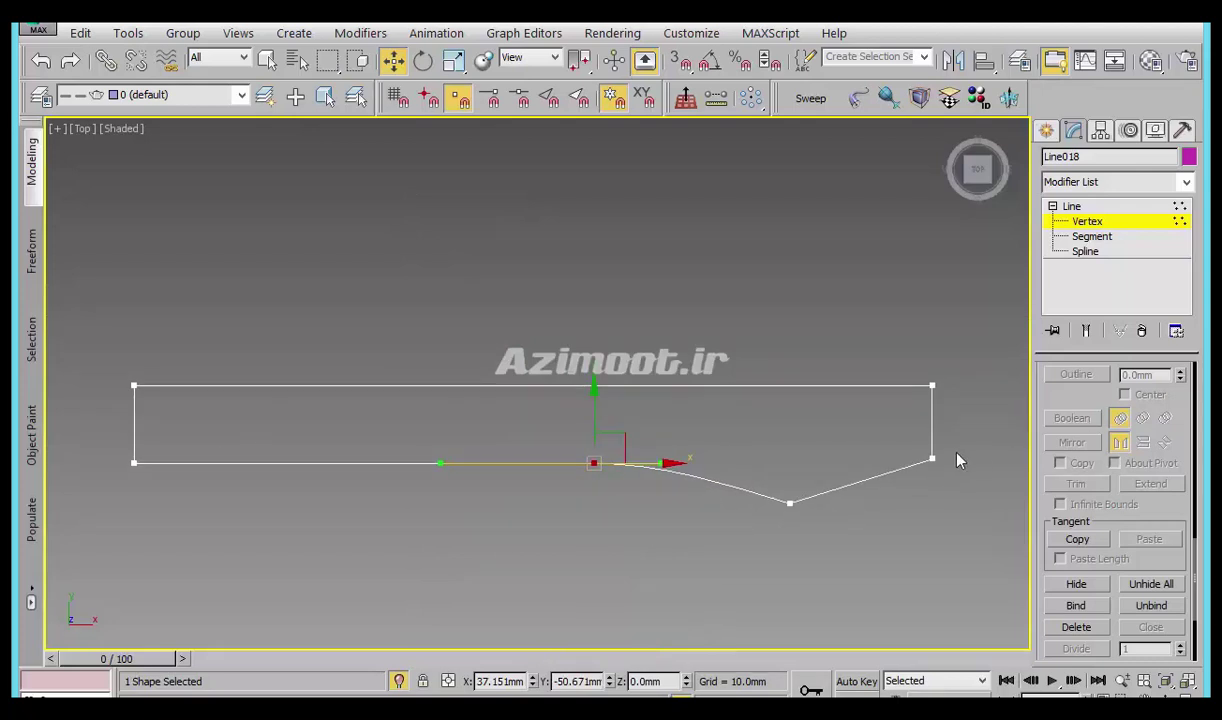
mouse_move(884, 540)
alt+middle_down()
mouse_move(816, 415)
mouse_move(790, 395)
alt+middle_up()
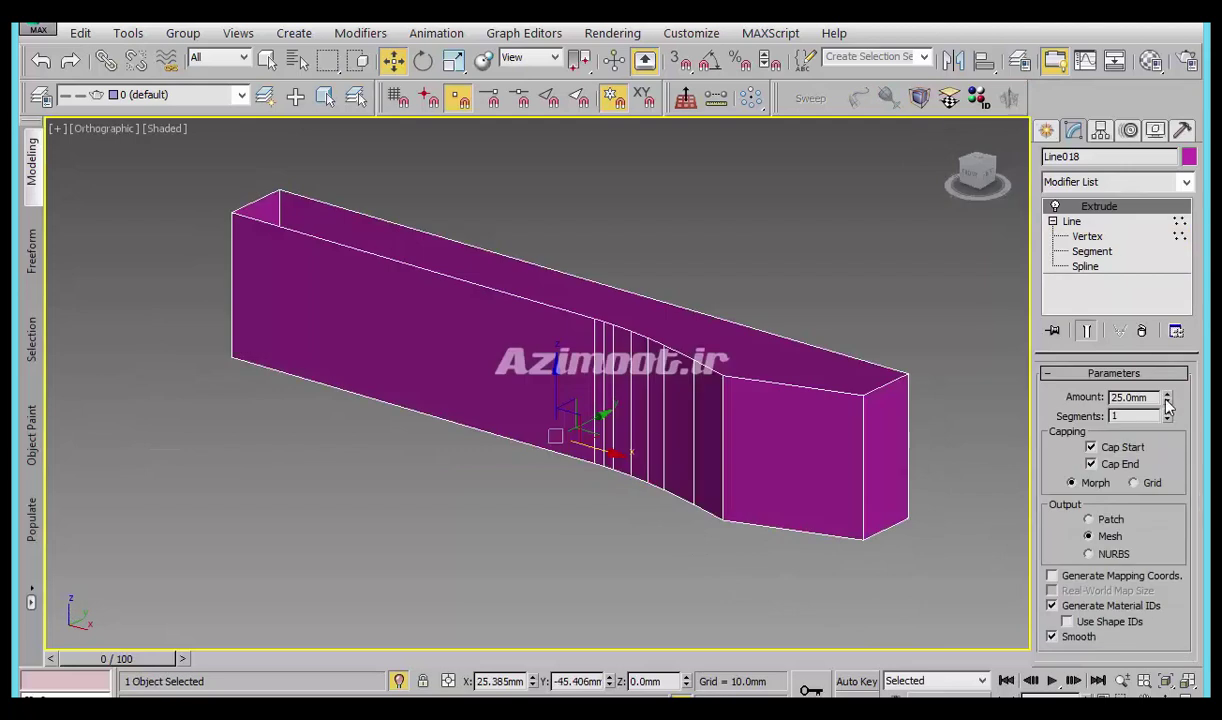
Thin the extrusion to 1.5mm and select all of the outline's vertices.
drag(1167, 403, 1117, 422)
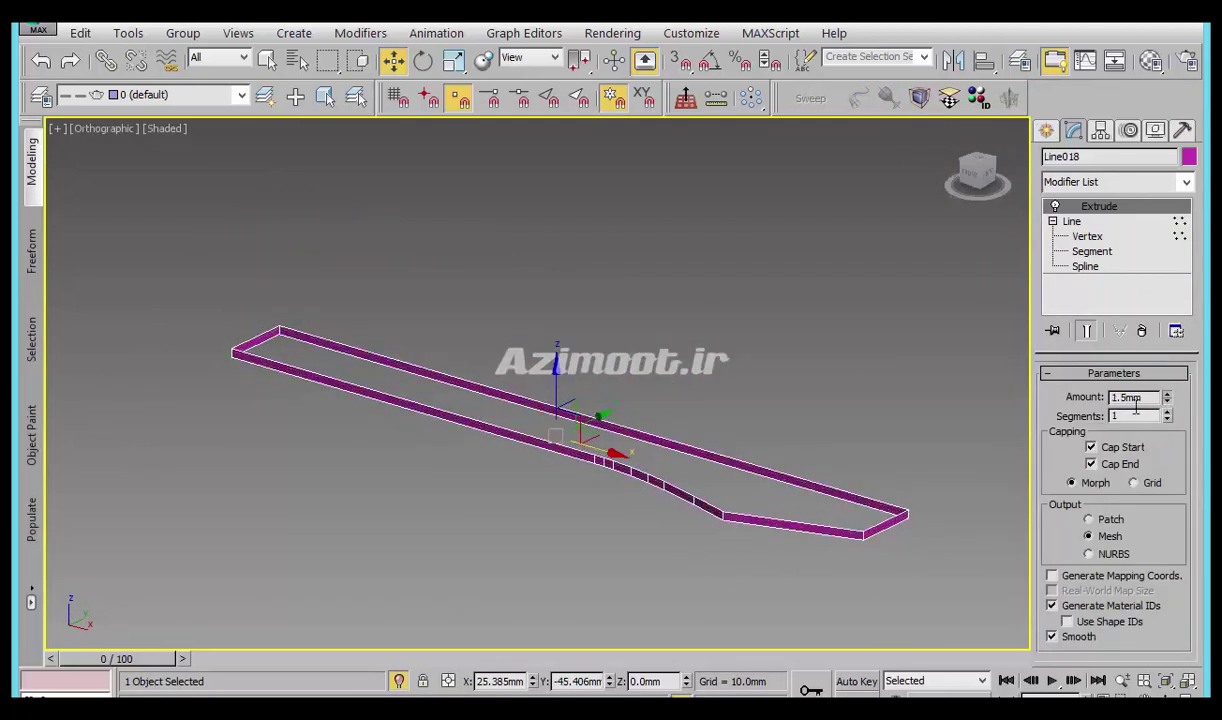
click(1087, 237)
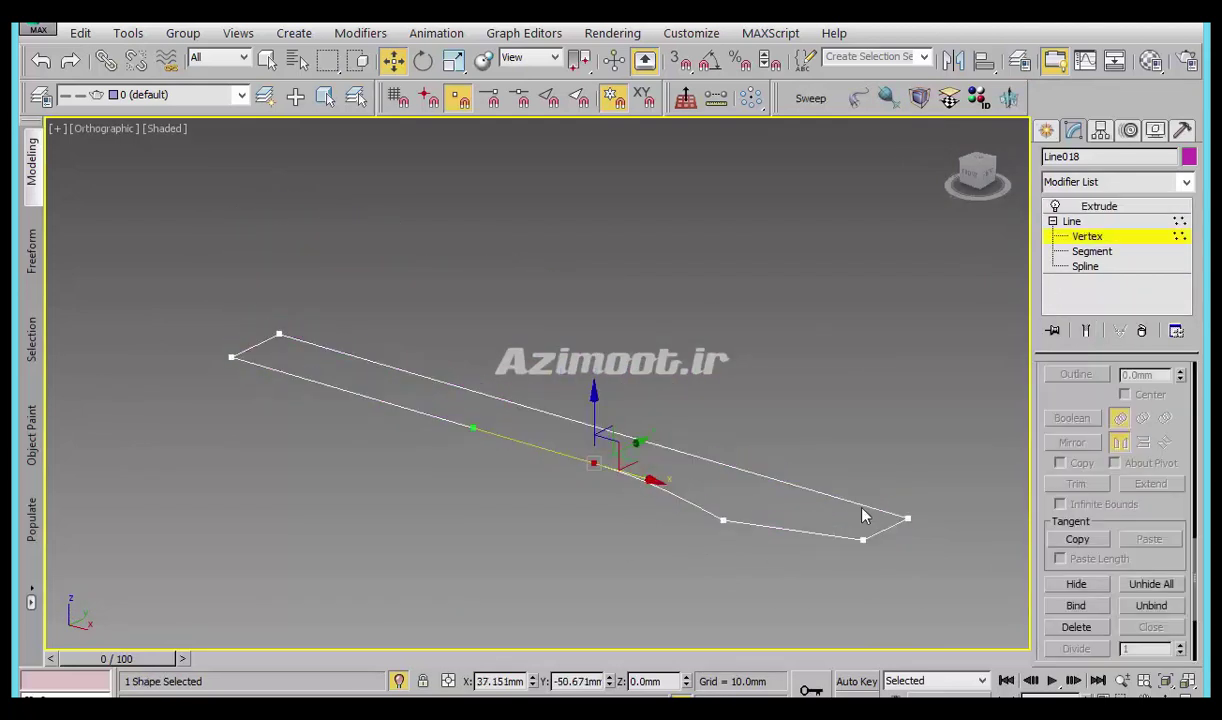
click(907, 518)
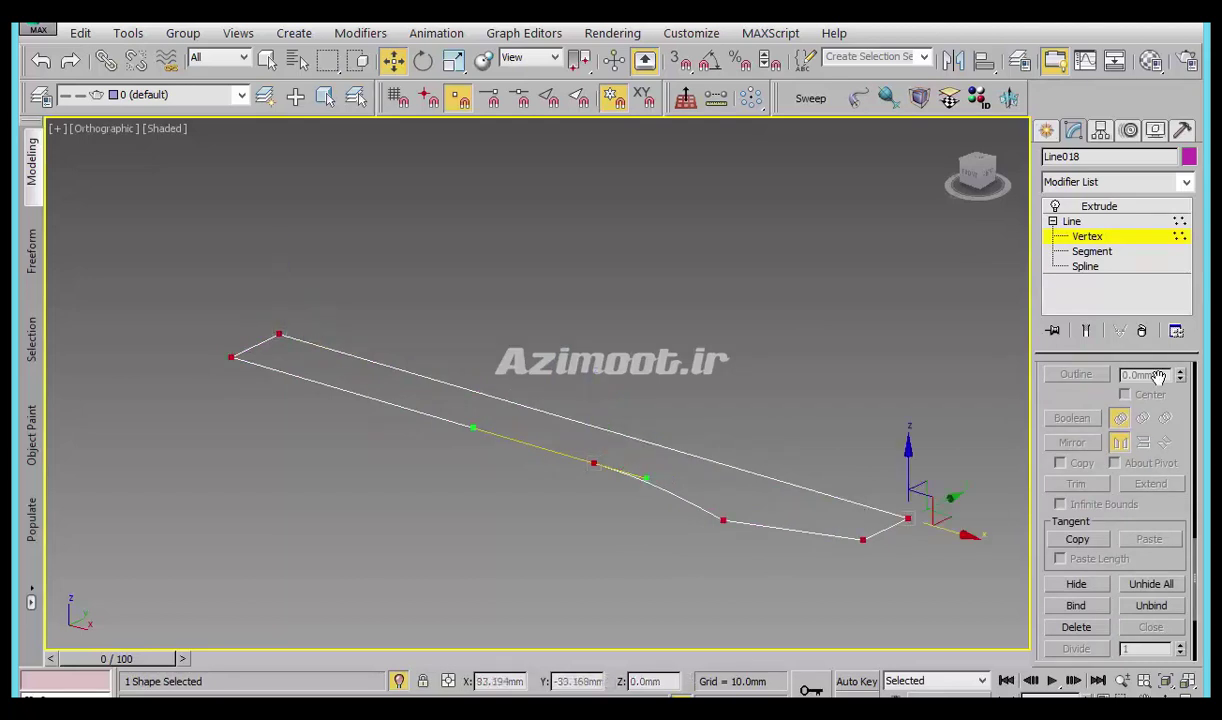
scroll(1104, 405, up, 4)
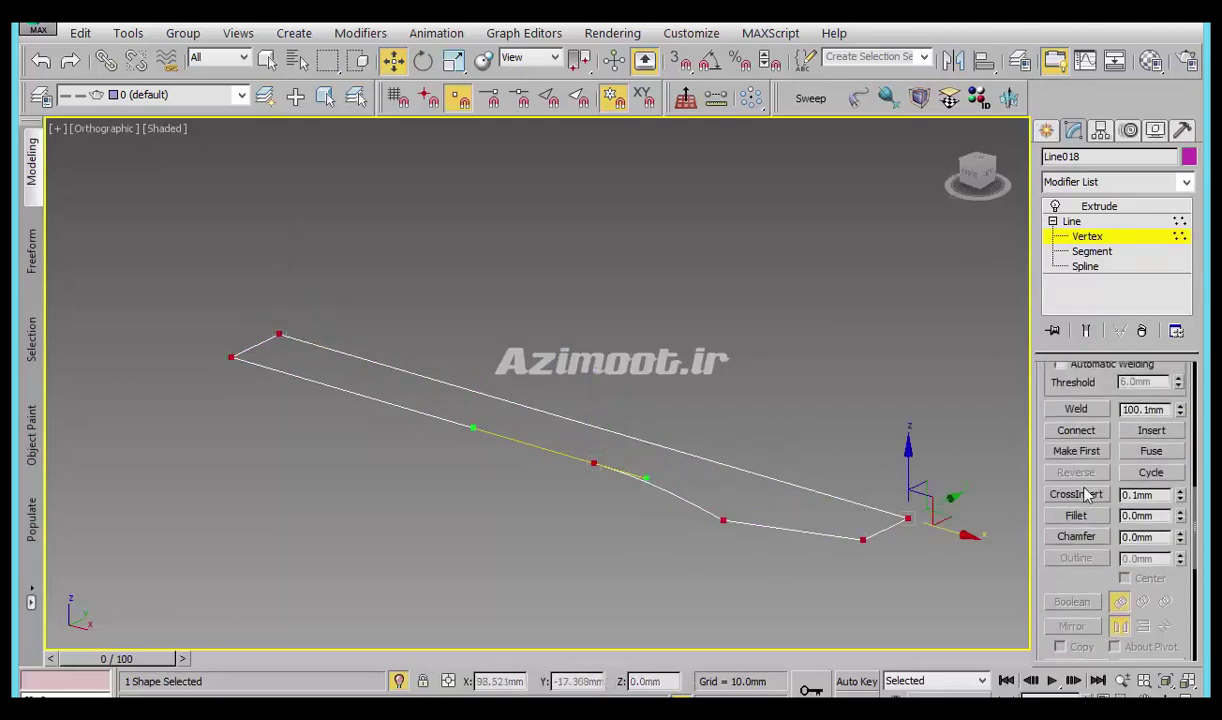
Weld the outline's vertices with a 0.1mm threshold and return to the Extrude.
click(1080, 411)
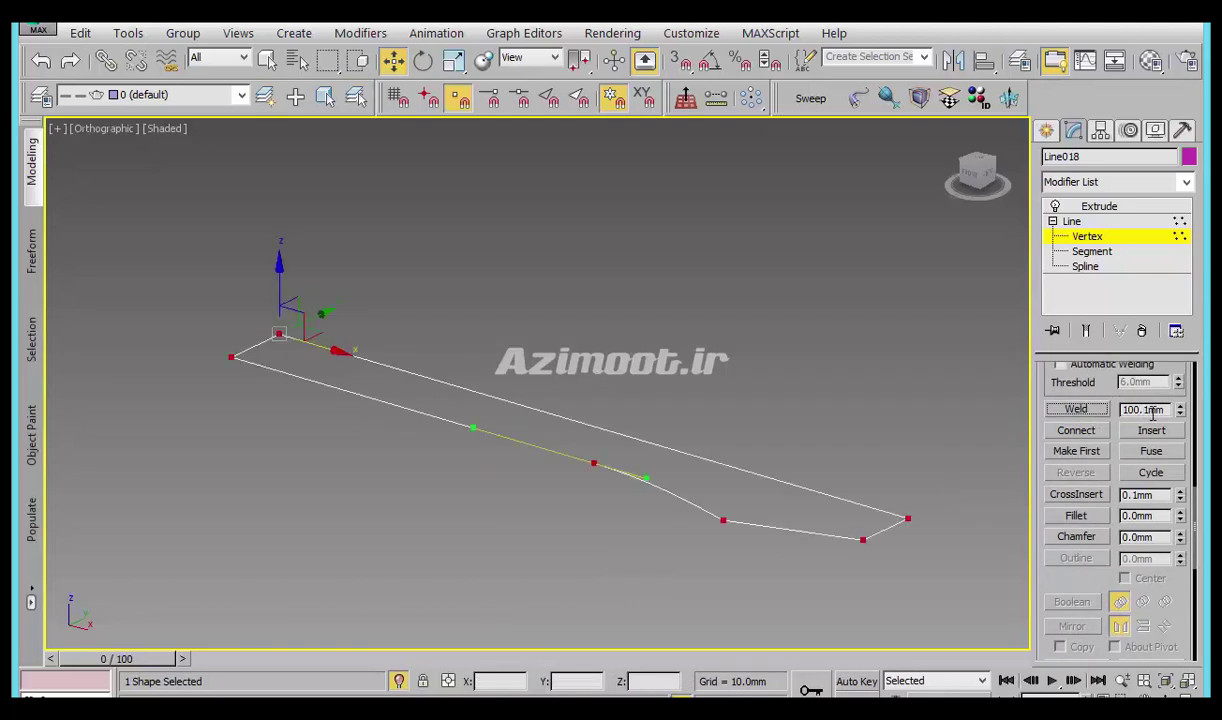
double_click(1164, 411)
text(0.1)
key(Return)
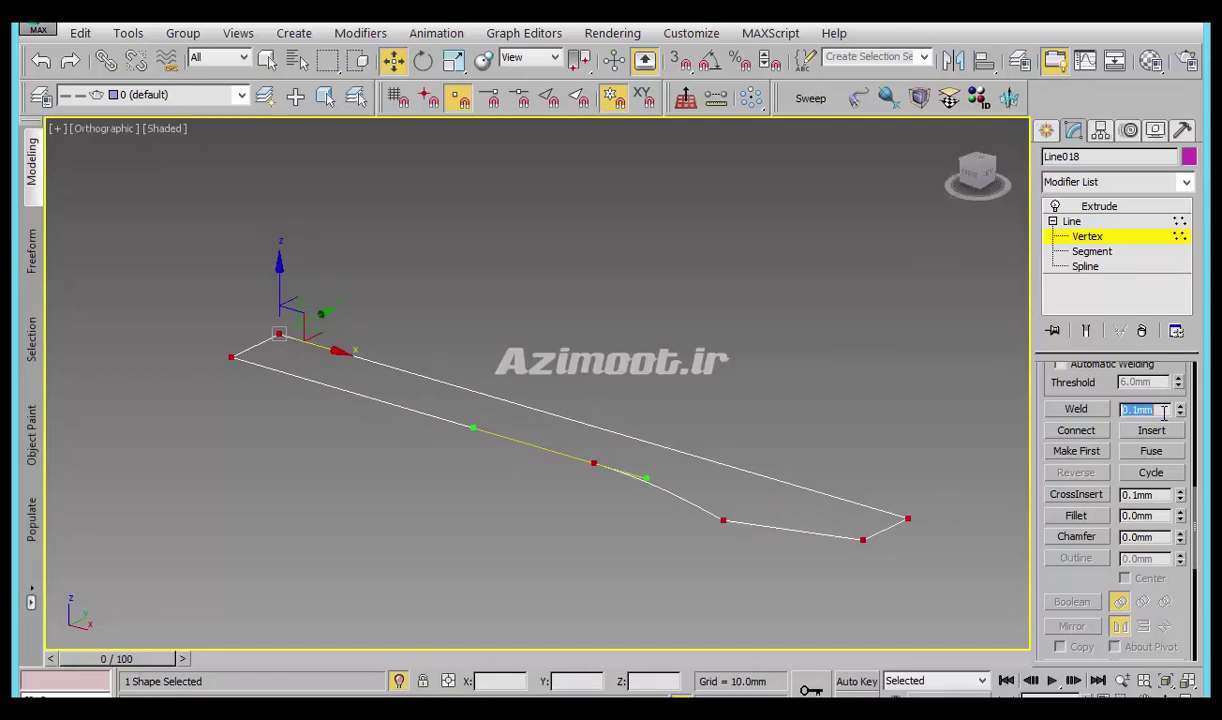
click(1076, 409)
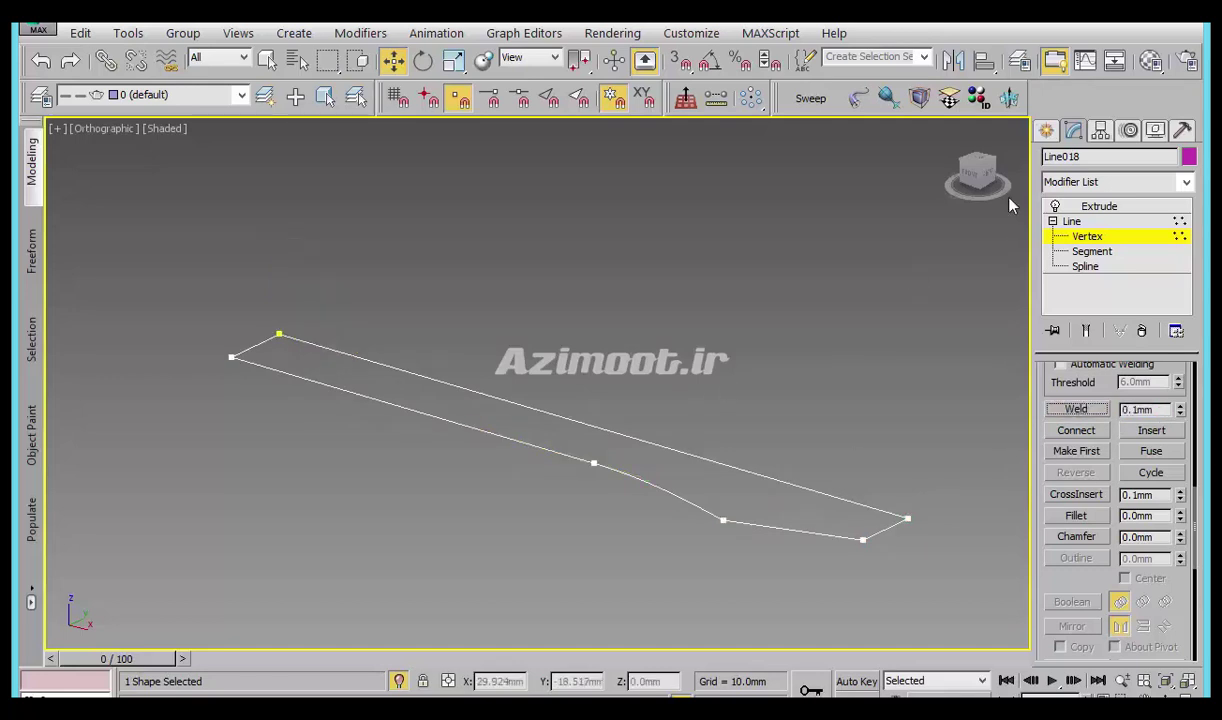
click(1099, 206)
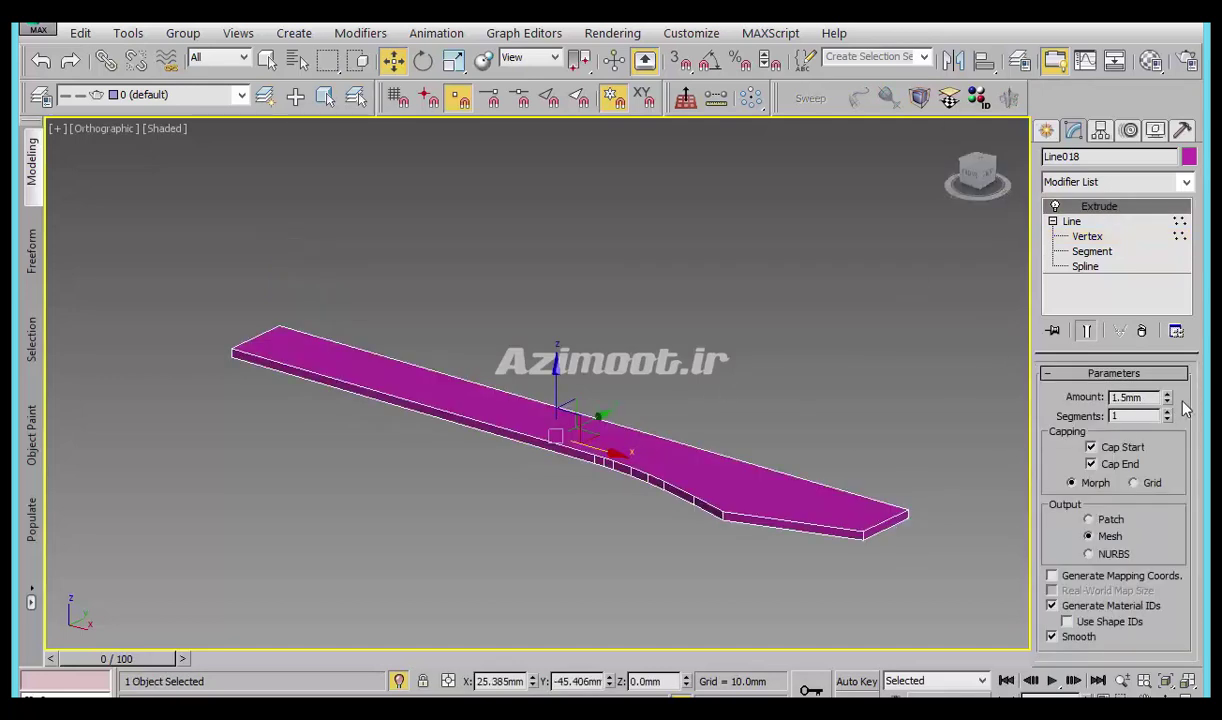
Thin the slab to 1.0mm and position it just under the roof edge.
drag(1168, 401, 1168, 398)
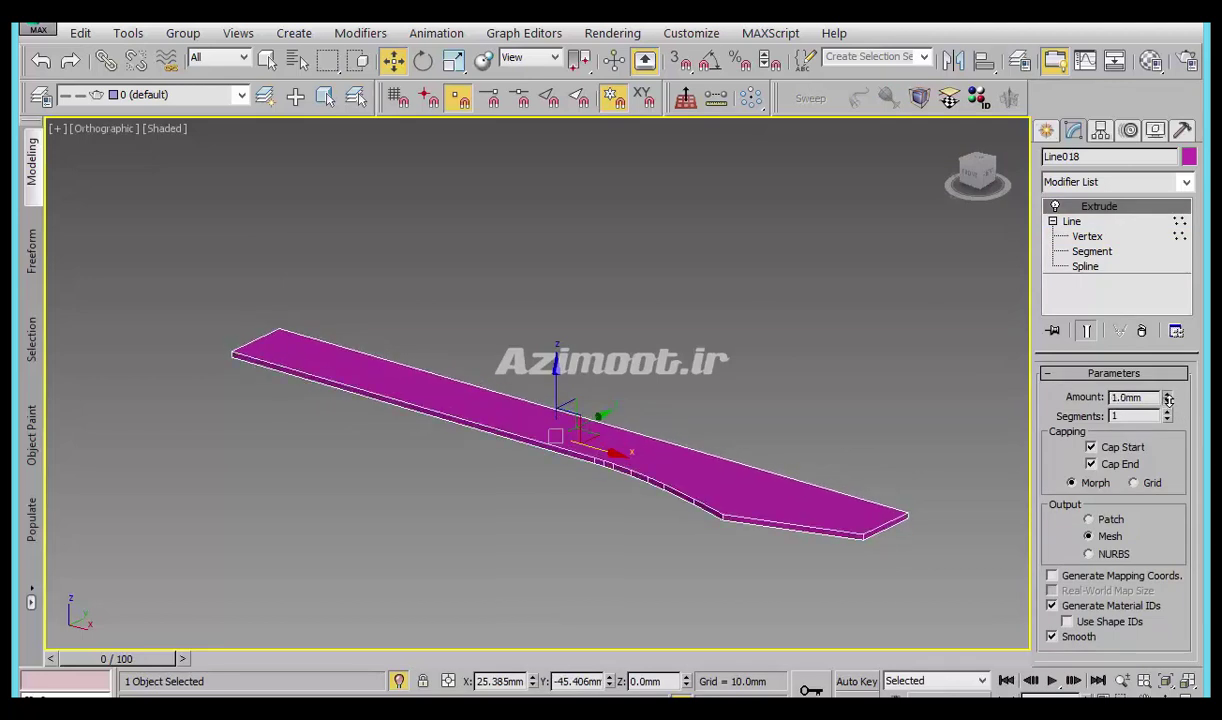
middle_drag(789, 444, 592, 487)
scroll(592, 487, up, 2)
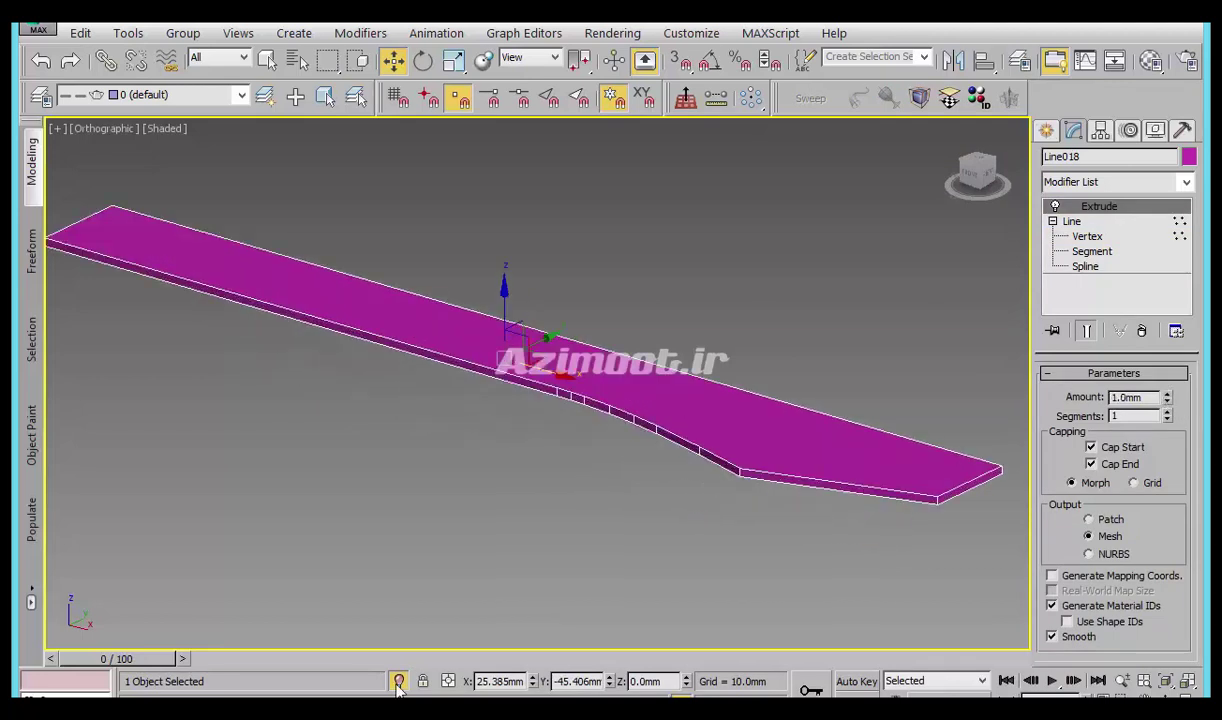
click(398, 683)
scroll(579, 471, up, 3)
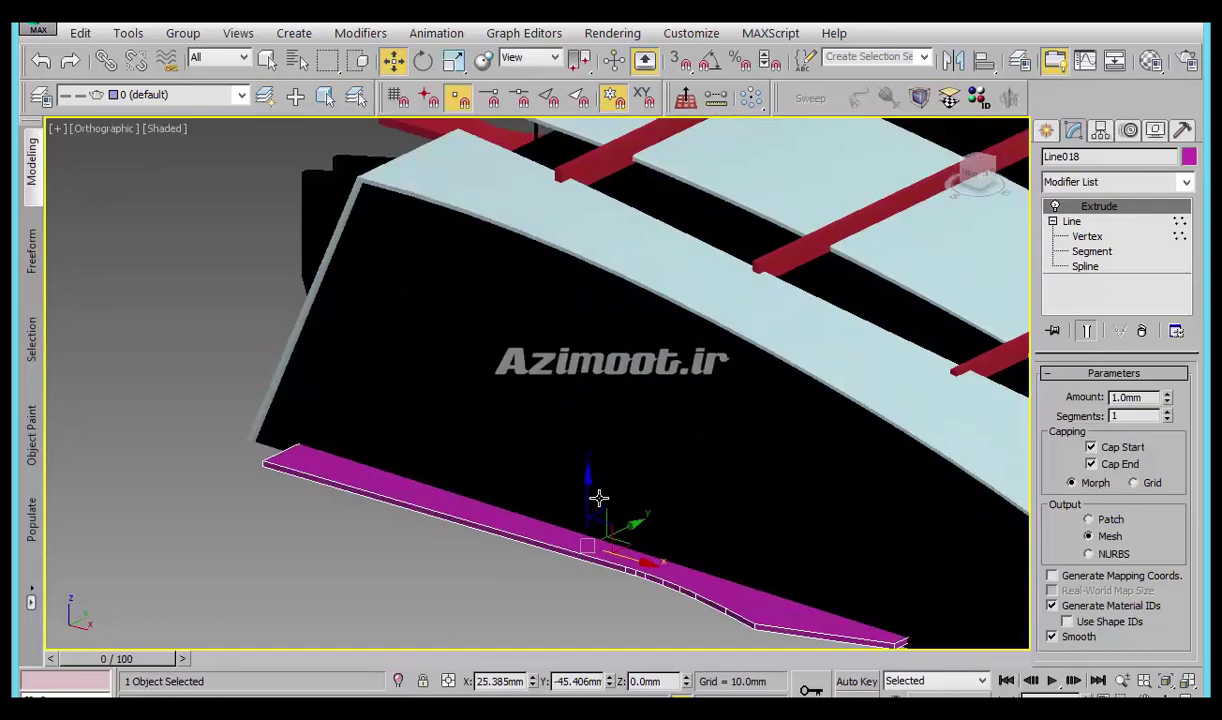
drag(587, 415, 589, 295)
scroll(595, 438, down, 2)
middle_drag(595, 438, 605, 488)
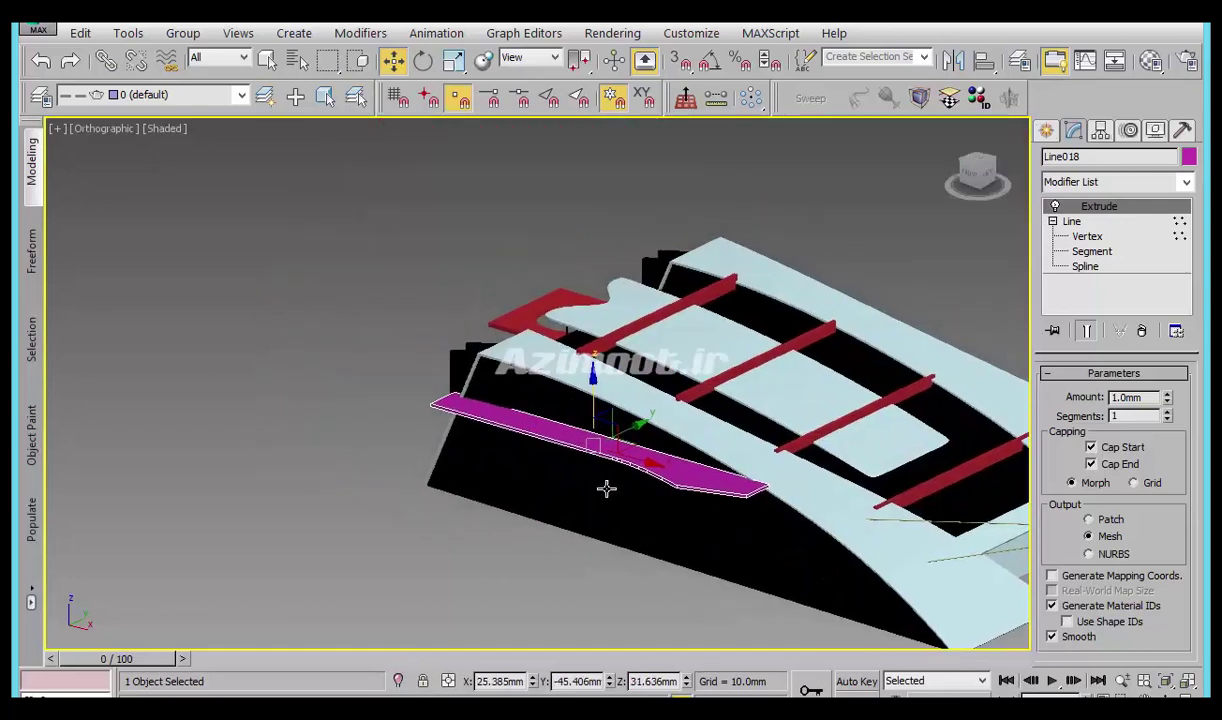
scroll(601, 402, up, 5)
drag(565, 319, 567, 278)
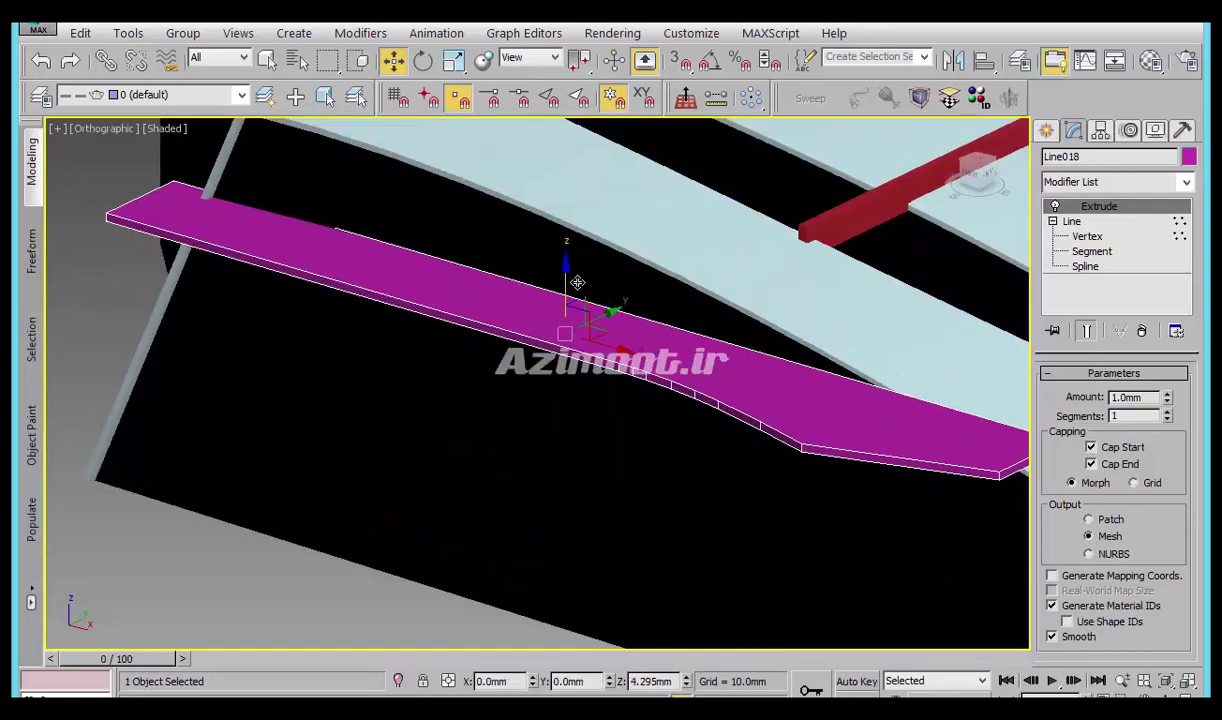
mouse_move(624, 321)
mouse_down()
mouse_move(600, 318)
mouse_move(601, 345)
mouse_up()
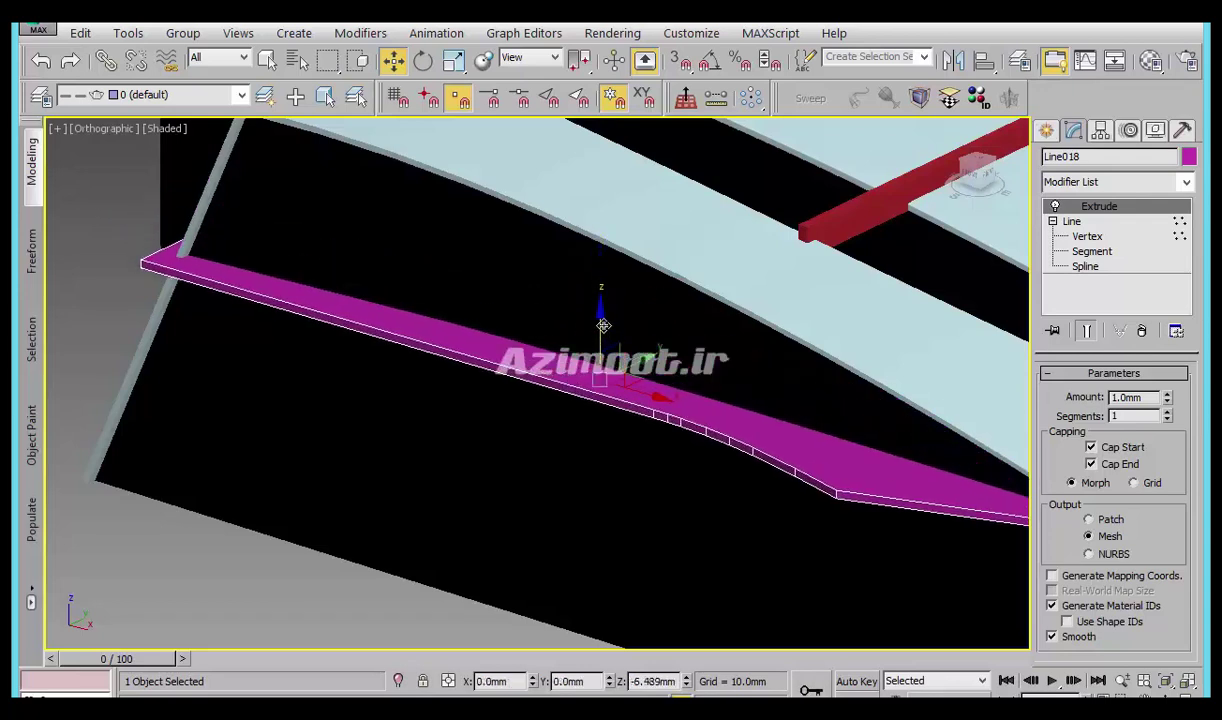
Colour the slab red and flip its extrusion to -0.5mm.
click(1189, 157)
click(461, 392)
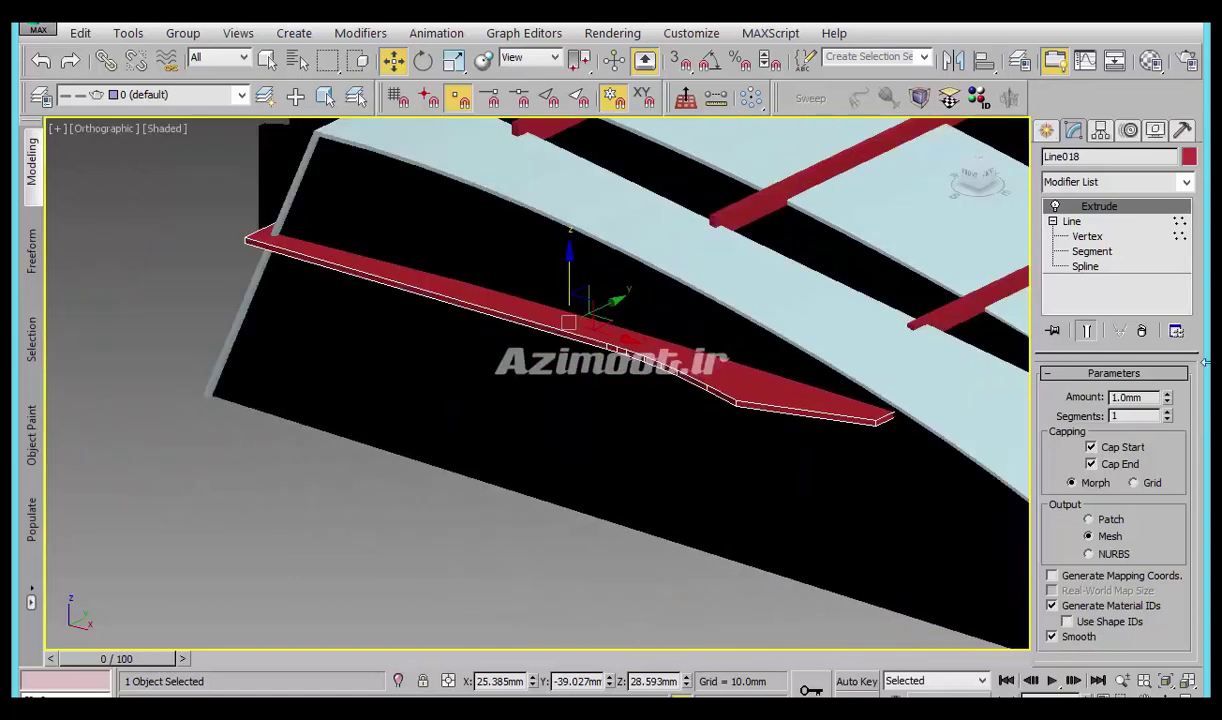
drag(1169, 400, 1171, 397)
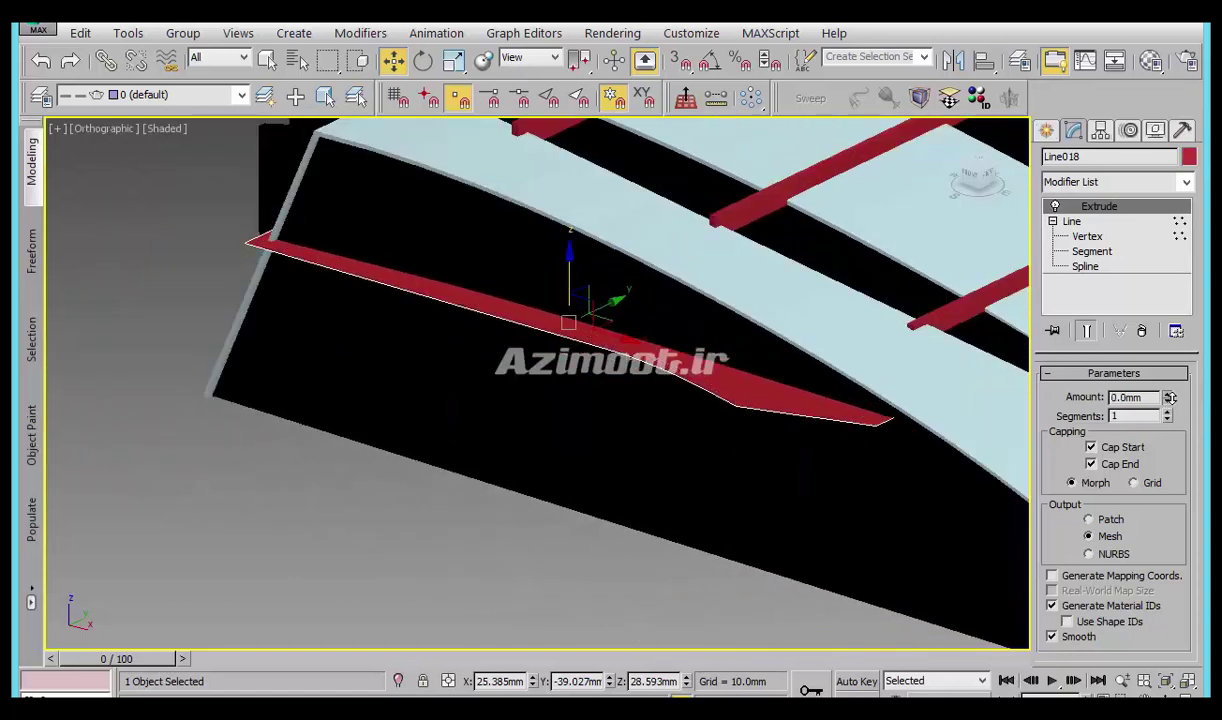
Move the outline's end vertex against the fin and shift the upper vertices slightly right.
middle_drag(778, 428, 751, 466)
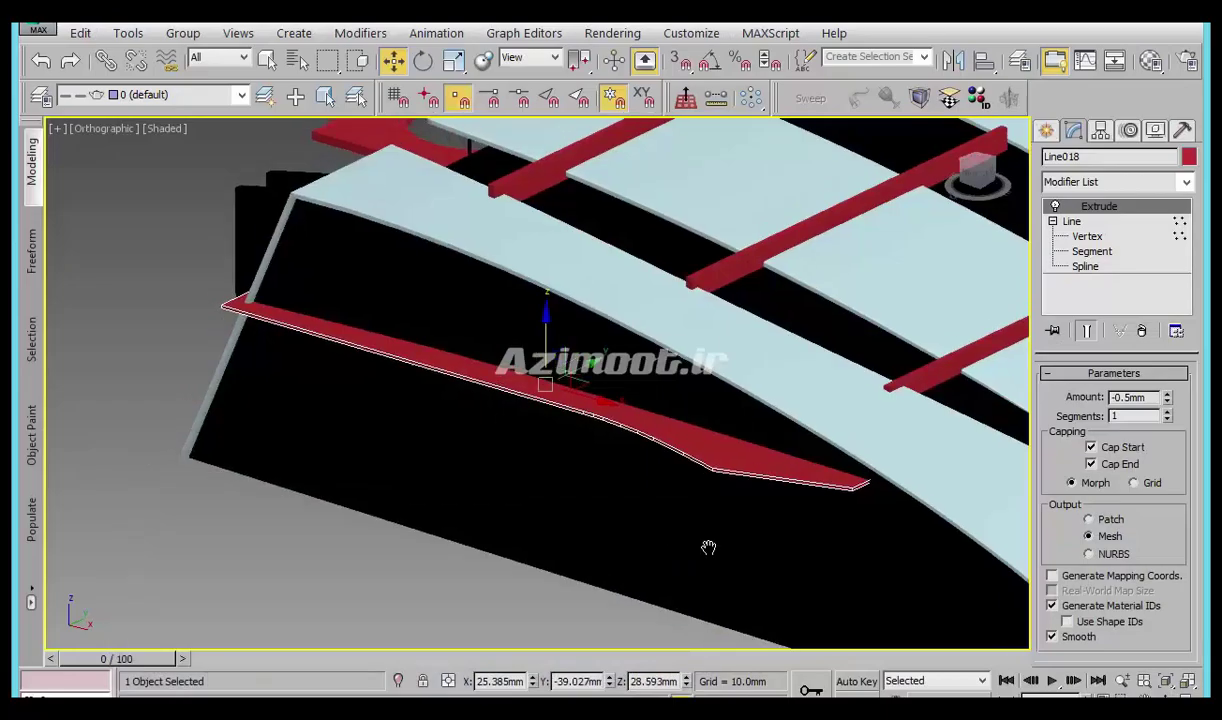
alt+middle_drag(708, 547, 595, 439)
alt+middle_drag(682, 485, 1203, 236)
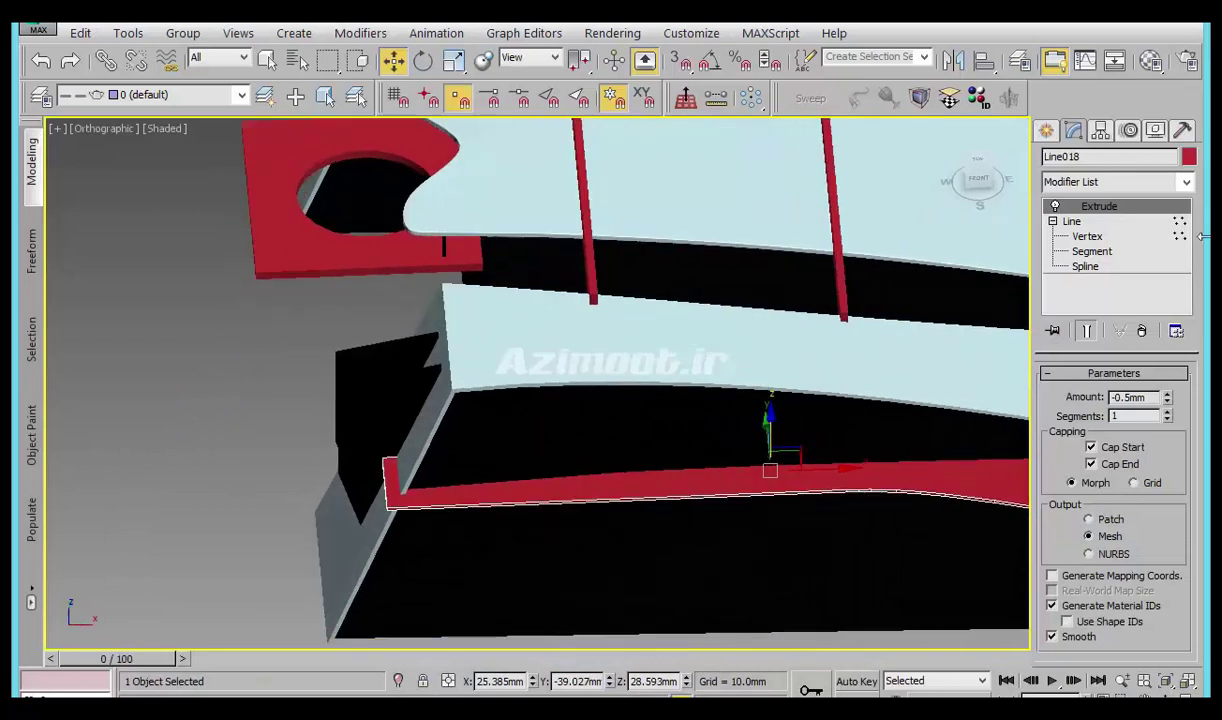
click(1085, 234)
middle_drag(400, 482, 620, 452)
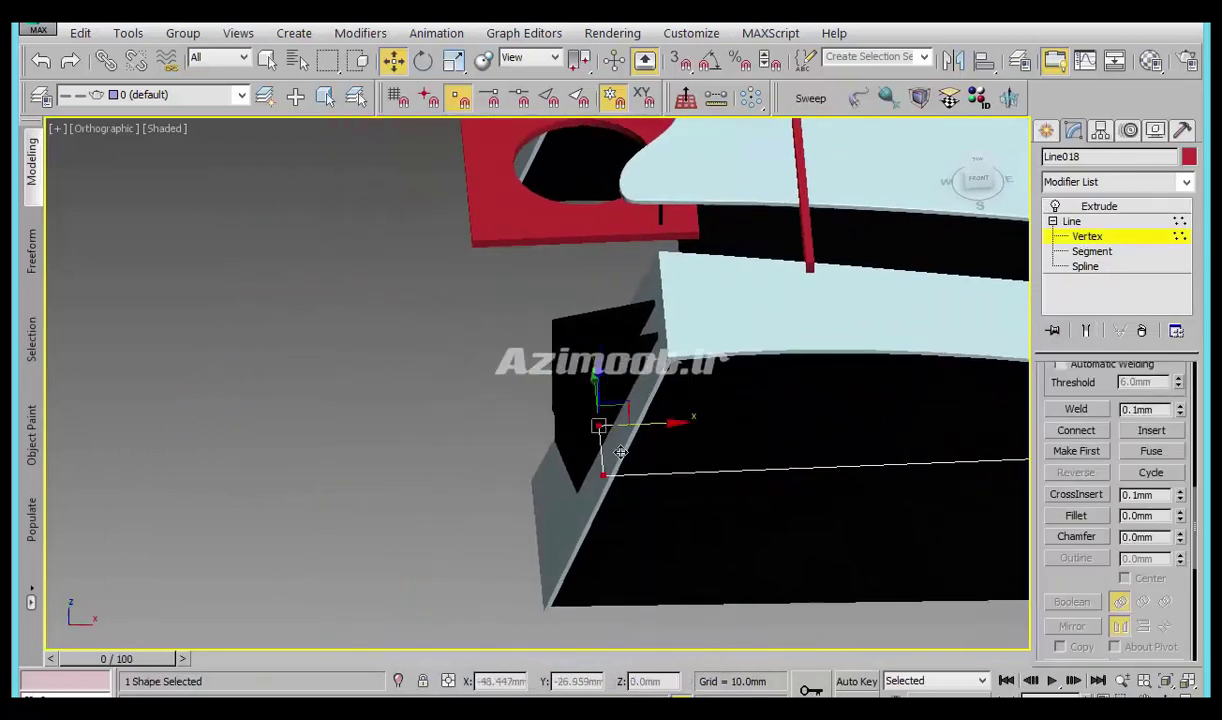
drag(620, 452, 521, 455)
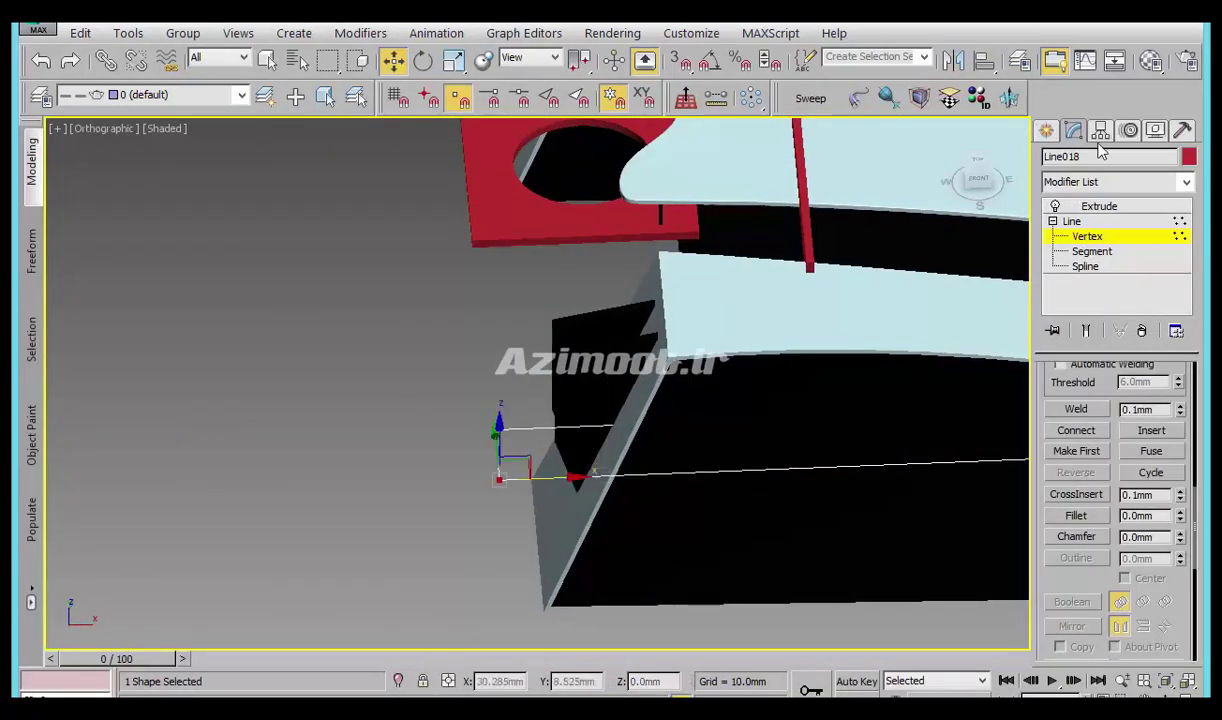
mouse_move(450, 543)
alt+middle_down()
mouse_move(600, 567)
mouse_move(548, 330)
mouse_move(719, 500)
mouse_move(655, 510)
mouse_move(896, 236)
alt+middle_up()
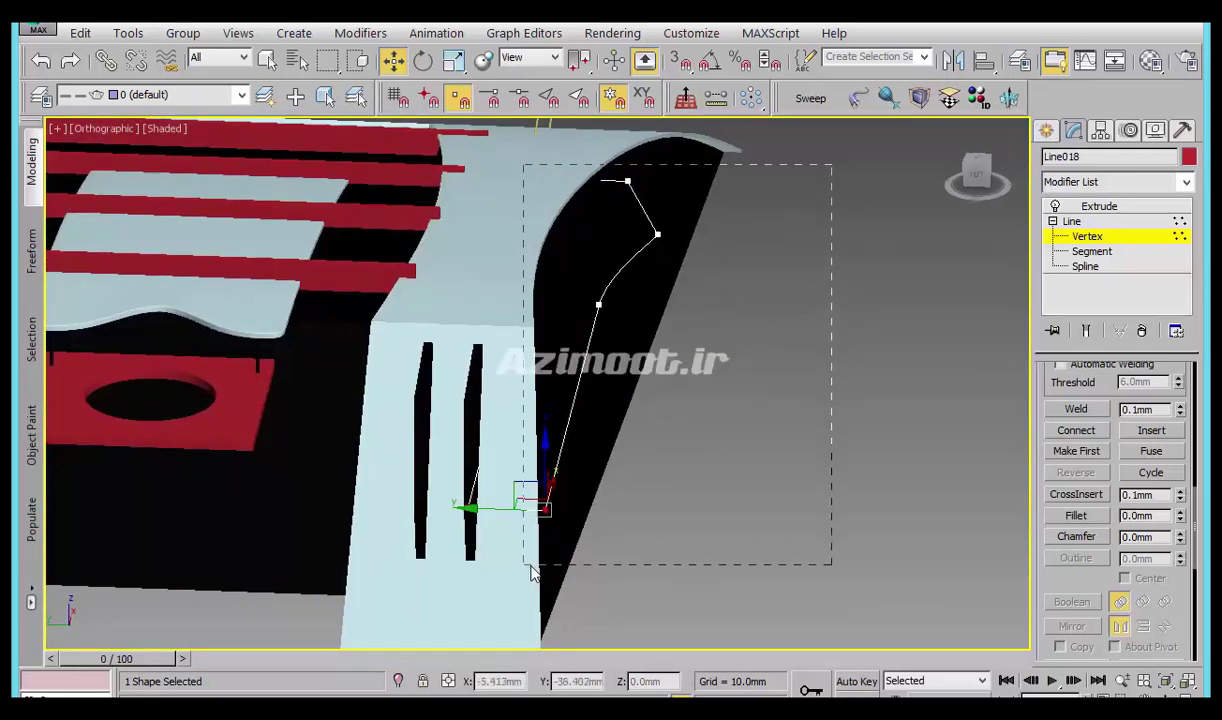
drag(573, 525, 565, 413)
drag(557, 309, 587, 309)
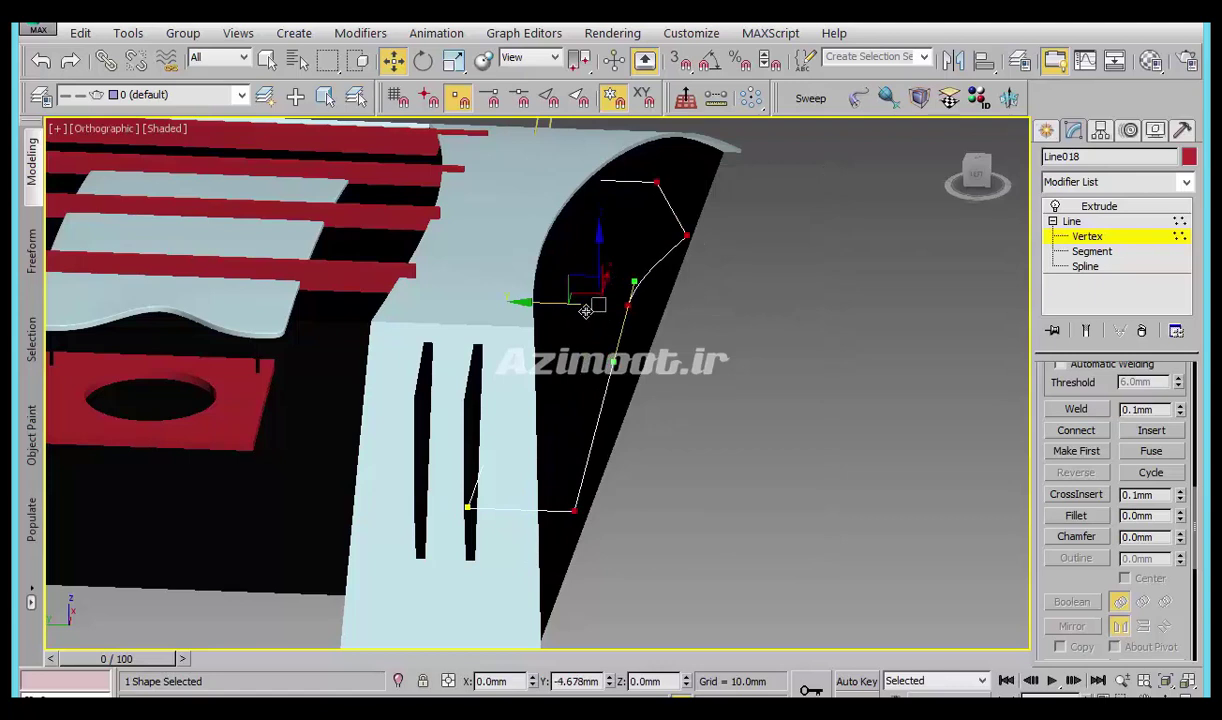
click(1046, 133)
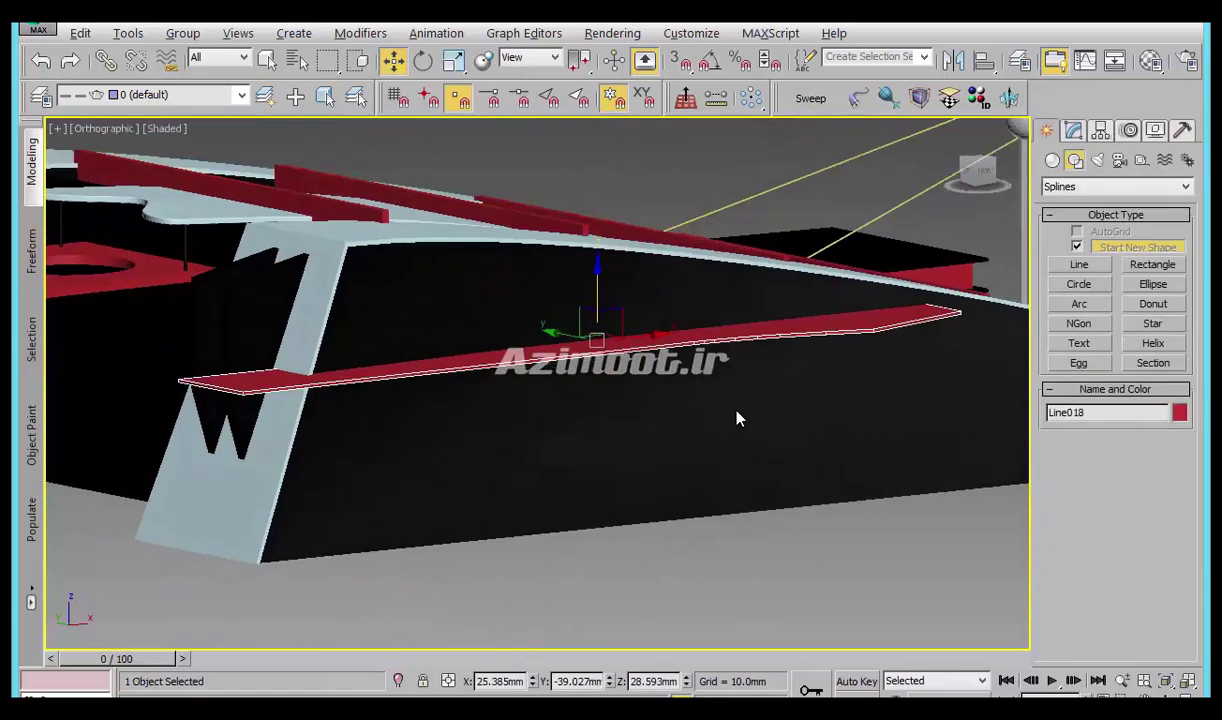
alt+middle_drag(721, 394, 633, 343)
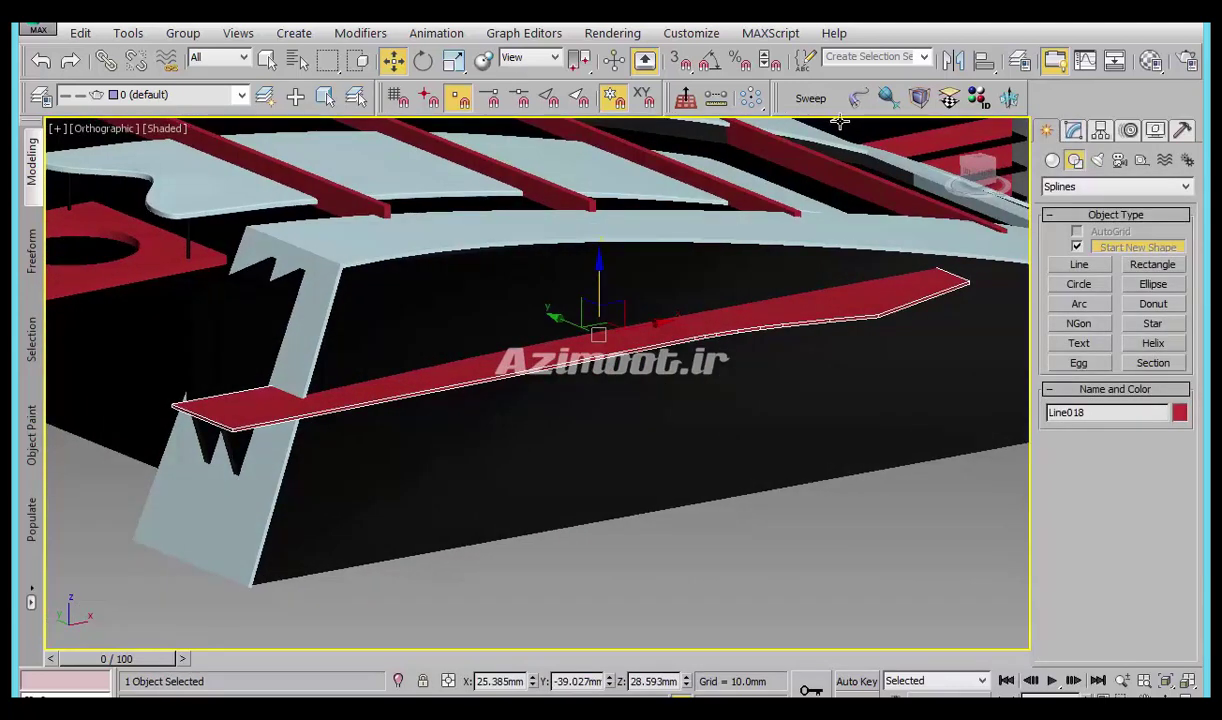
click(750, 100)
Array the red ledge as 10 instances offset -1.0mm along Z, previewing the stack.
drag(744, 198, 933, 117)
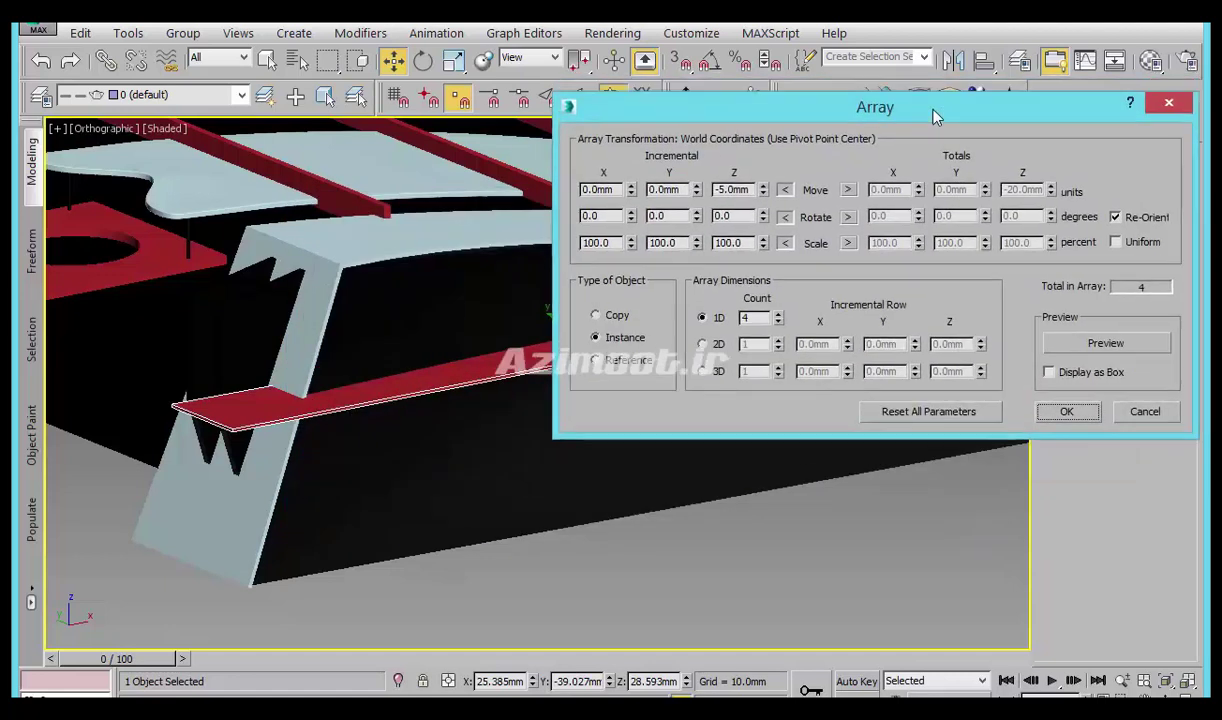
click(1112, 345)
right_click(740, 189)
right_click(762, 190)
click(762, 186)
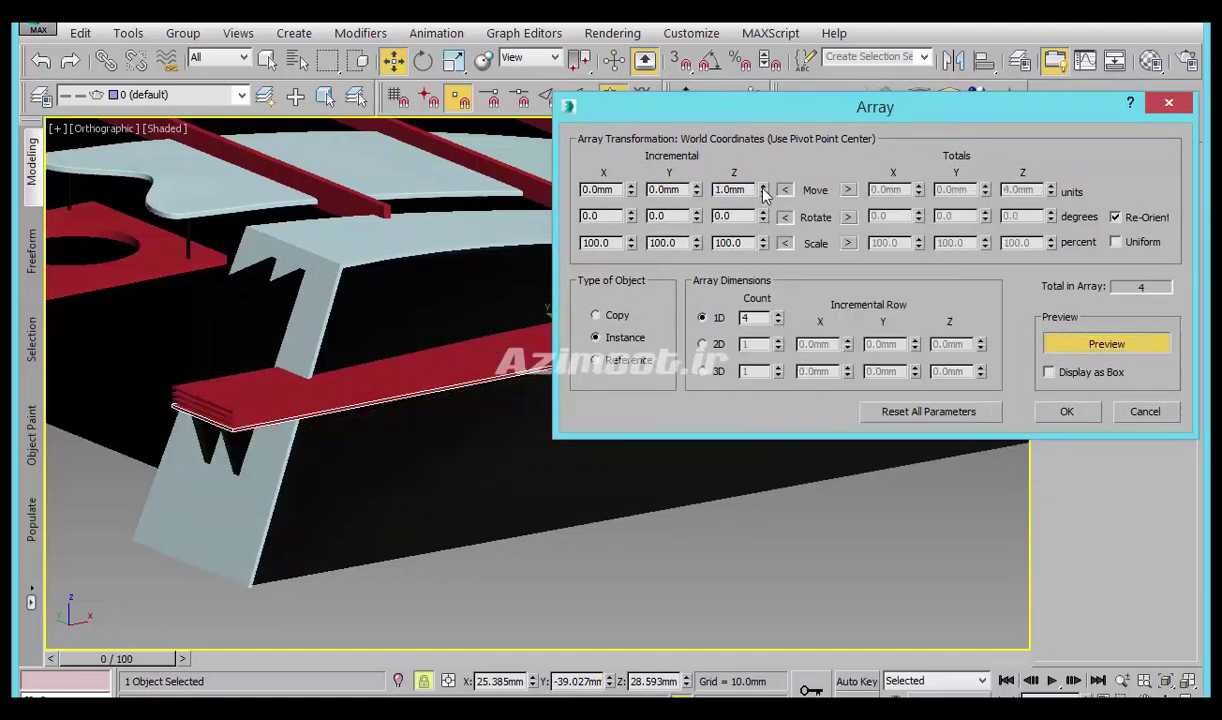
click(762, 194)
click(762, 194)
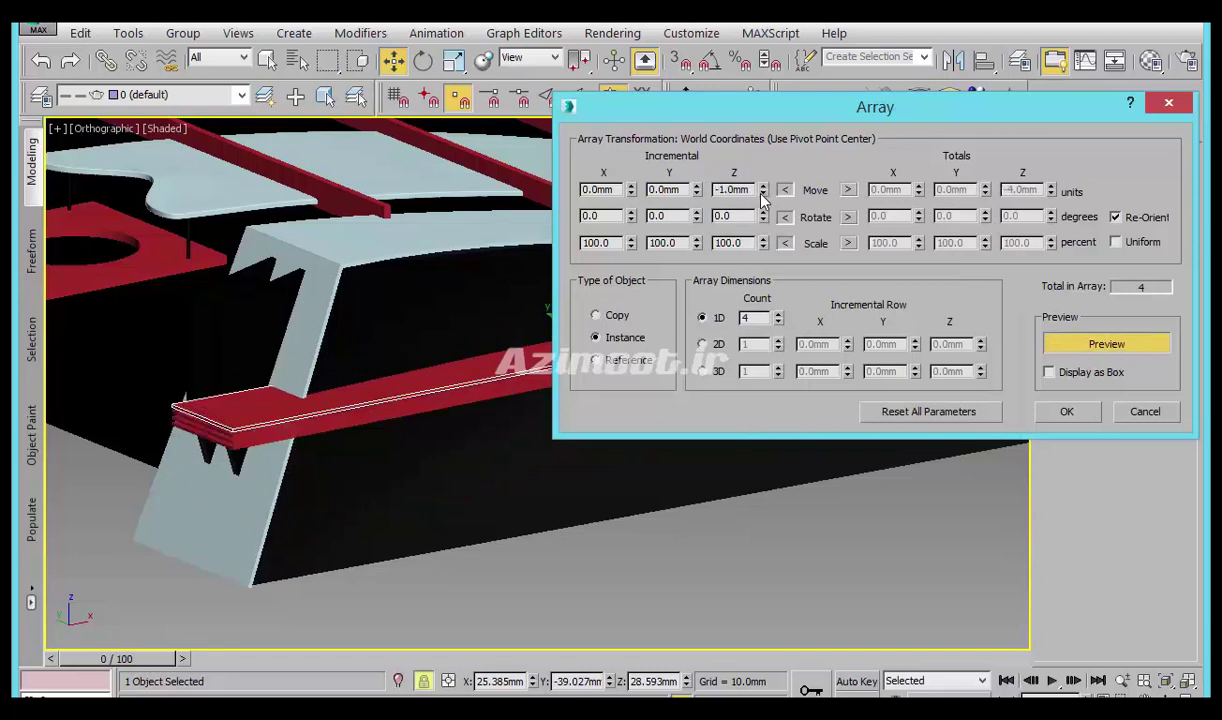
click(778, 314)
click(778, 314)
click(778, 314)
click(778, 314)
click(778, 314)
click(778, 314)
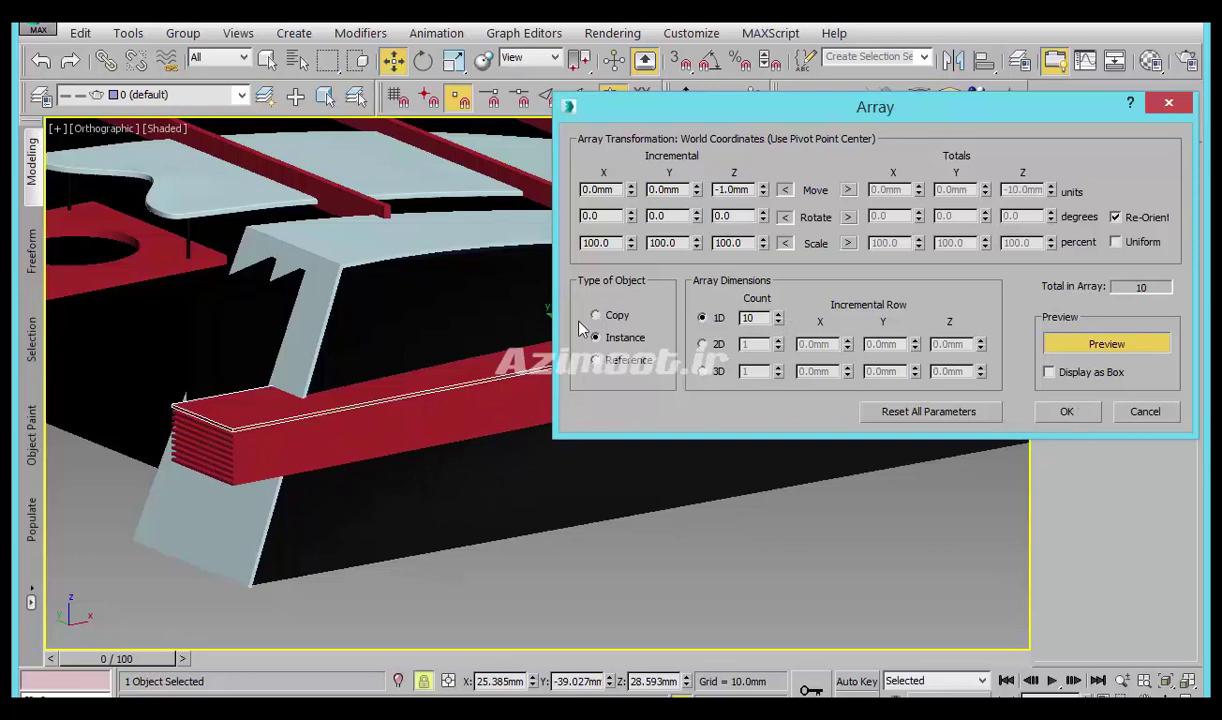
Apply the ten-strip array and clone the selected ledge as an independent copy.
click(1066, 411)
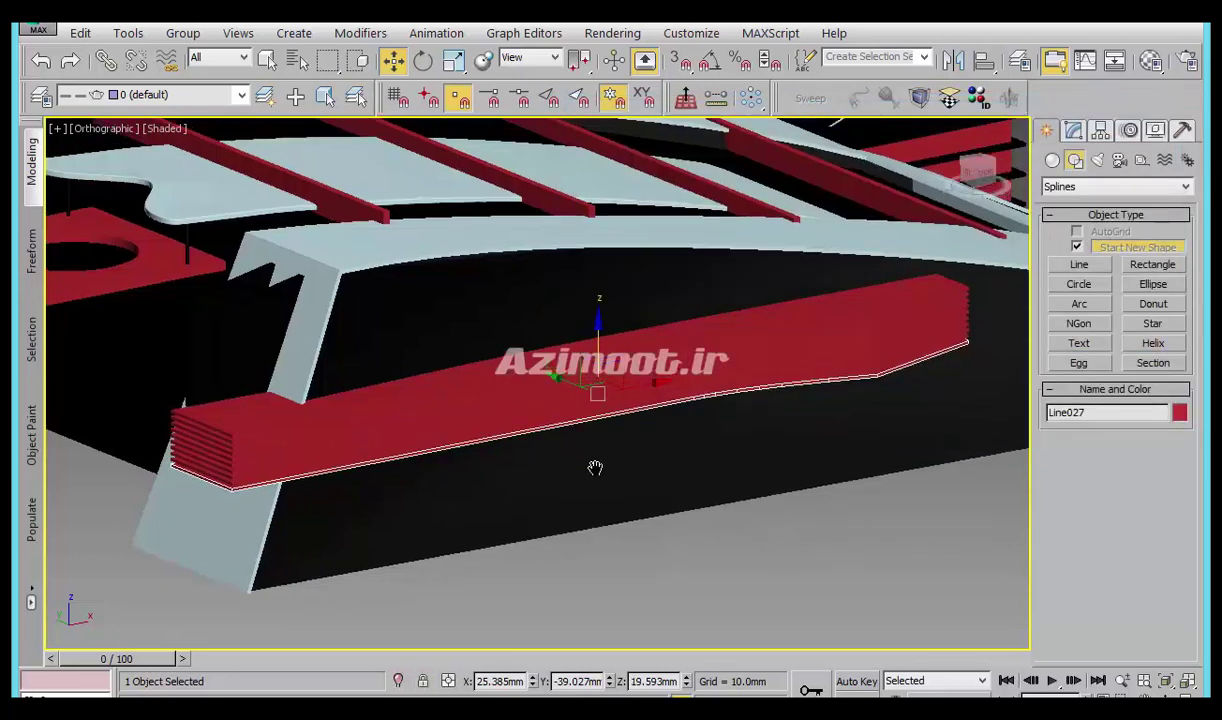
scroll(938, 371, up, 3)
scroll(889, 305, up, 3)
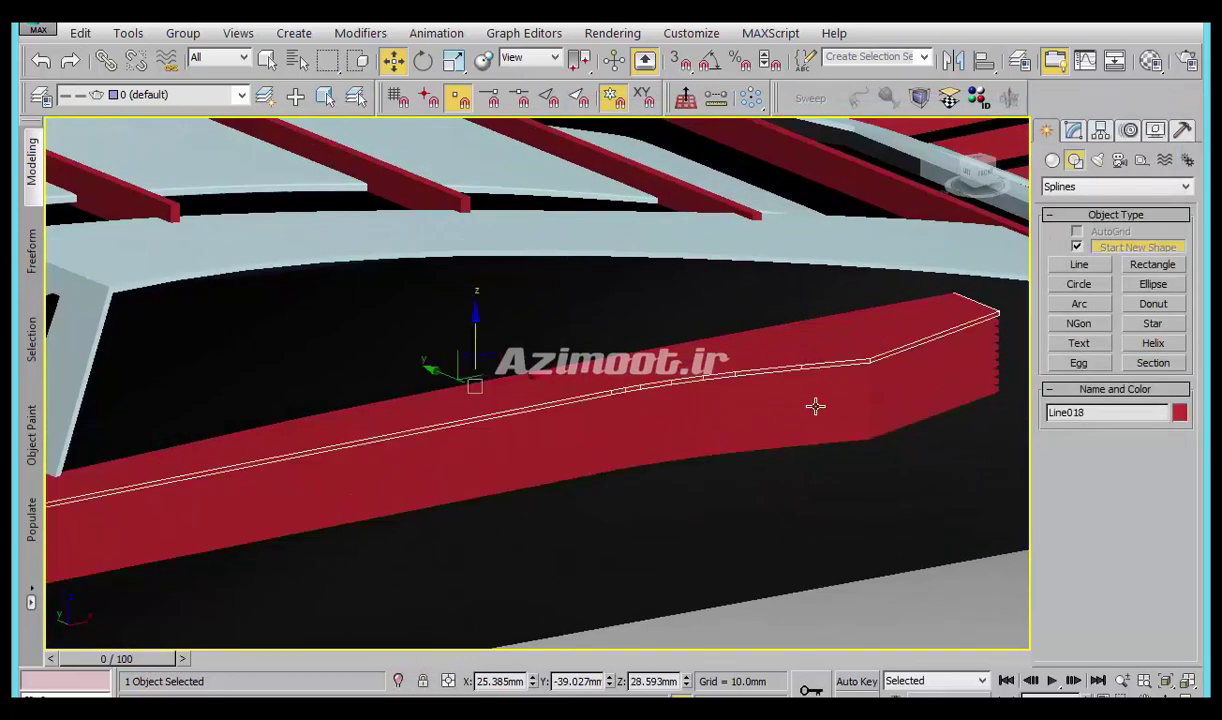
key(ctrl+v)
click(541, 441)
Select the end vertex of the red bar's outline and move it slightly inward.
middle_drag(622, 464, 735, 388)
middle_drag(570, 381, 752, 389)
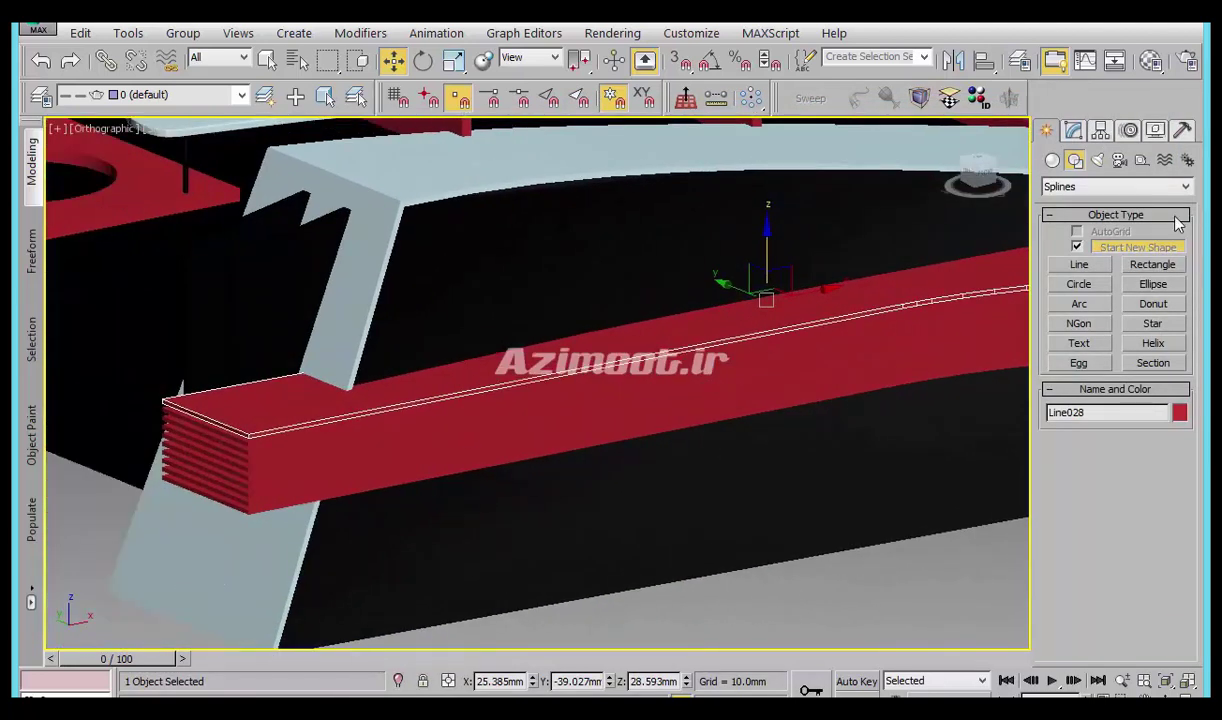
click(1075, 131)
click(1052, 221)
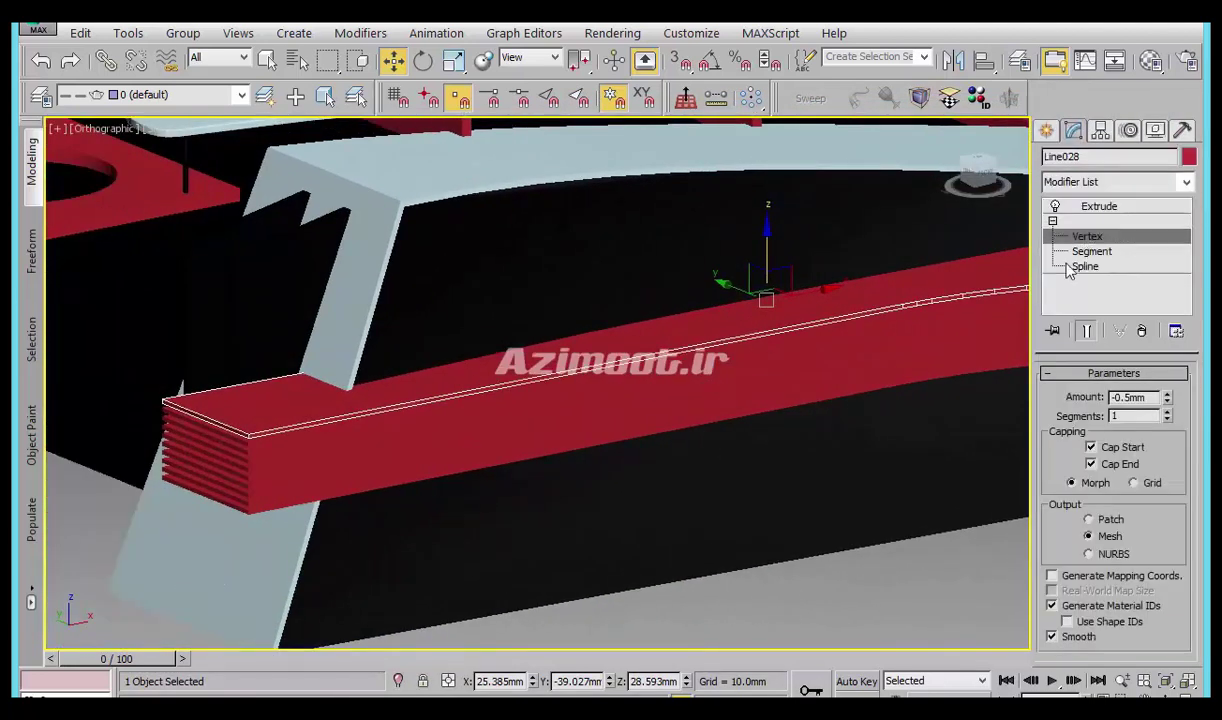
click(1087, 236)
drag(74, 280, 200, 440)
scroll(204, 388, up, 2)
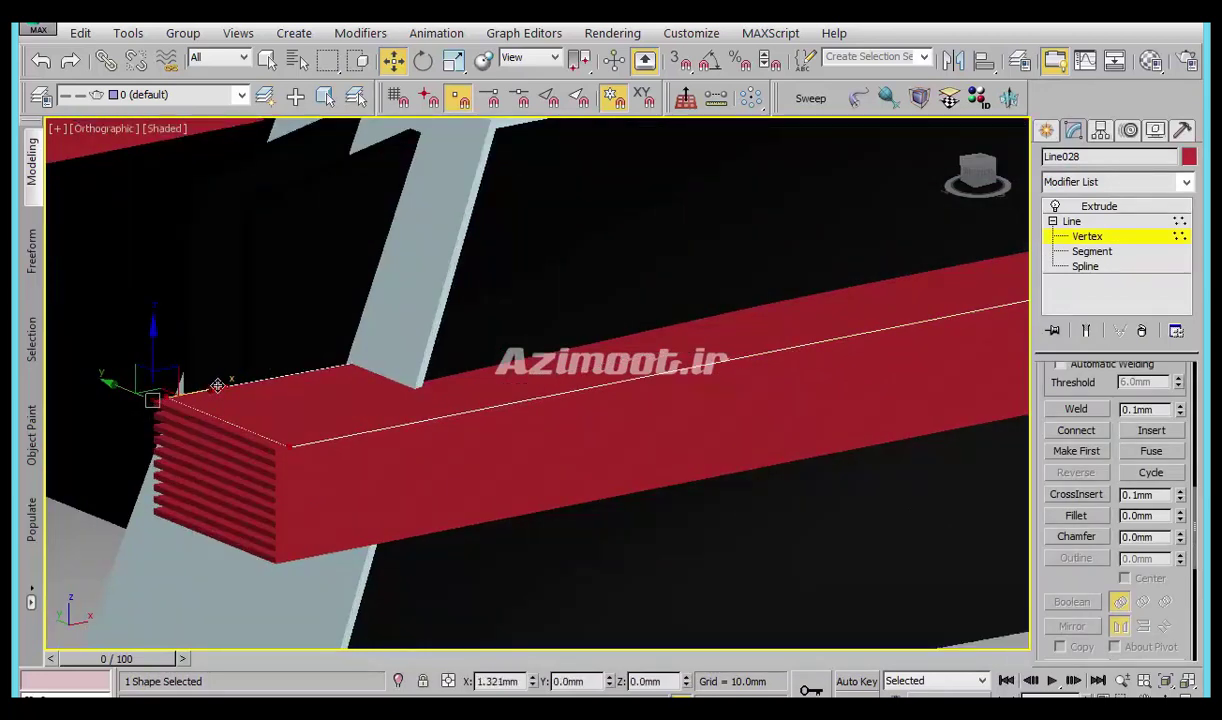
scroll(418, 494, down, 3)
mouse_move(651, 477)
middle_down()
mouse_move(545, 493)
mouse_move(767, 349)
middle_up()
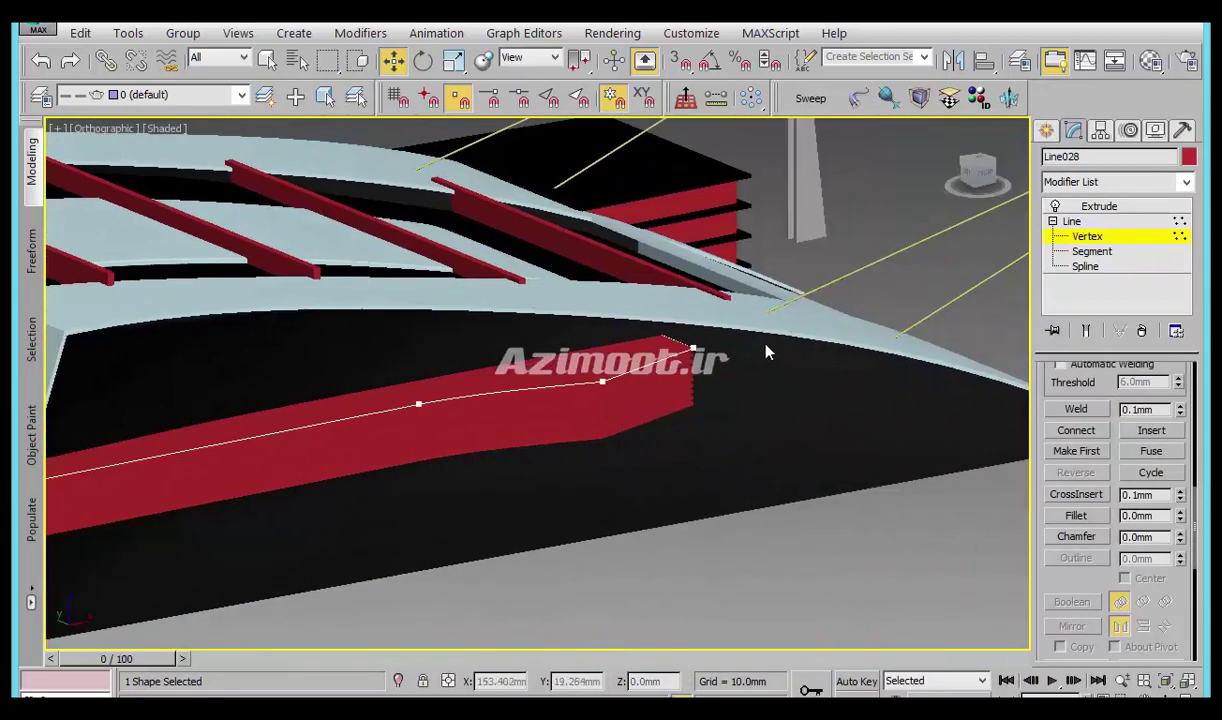
scroll(767, 349, up, 3)
mouse_move(641, 477)
mouse_down()
mouse_move(291, 150)
mouse_move(281, 172)
mouse_up()
drag(494, 321, 478, 323)
Orbit to the red bar's end and turn on edged faces with F4.
alt+middle_drag(478, 323, 727, 358)
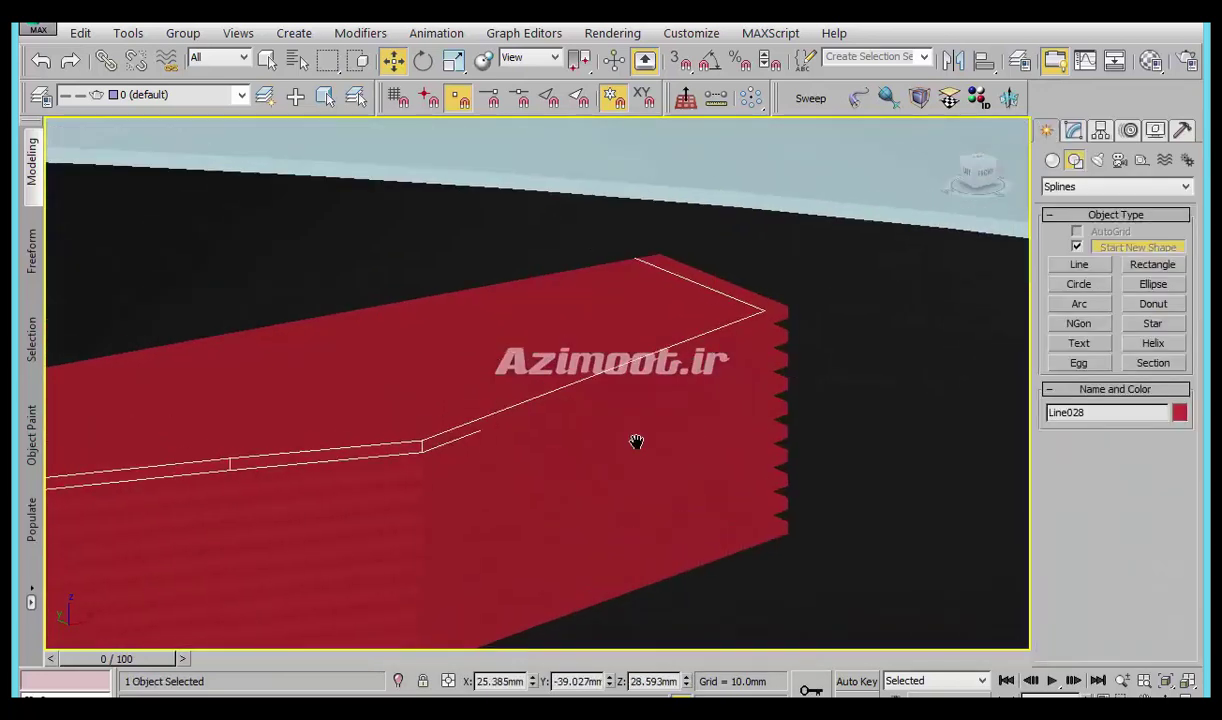
middle_drag(636, 442, 793, 290)
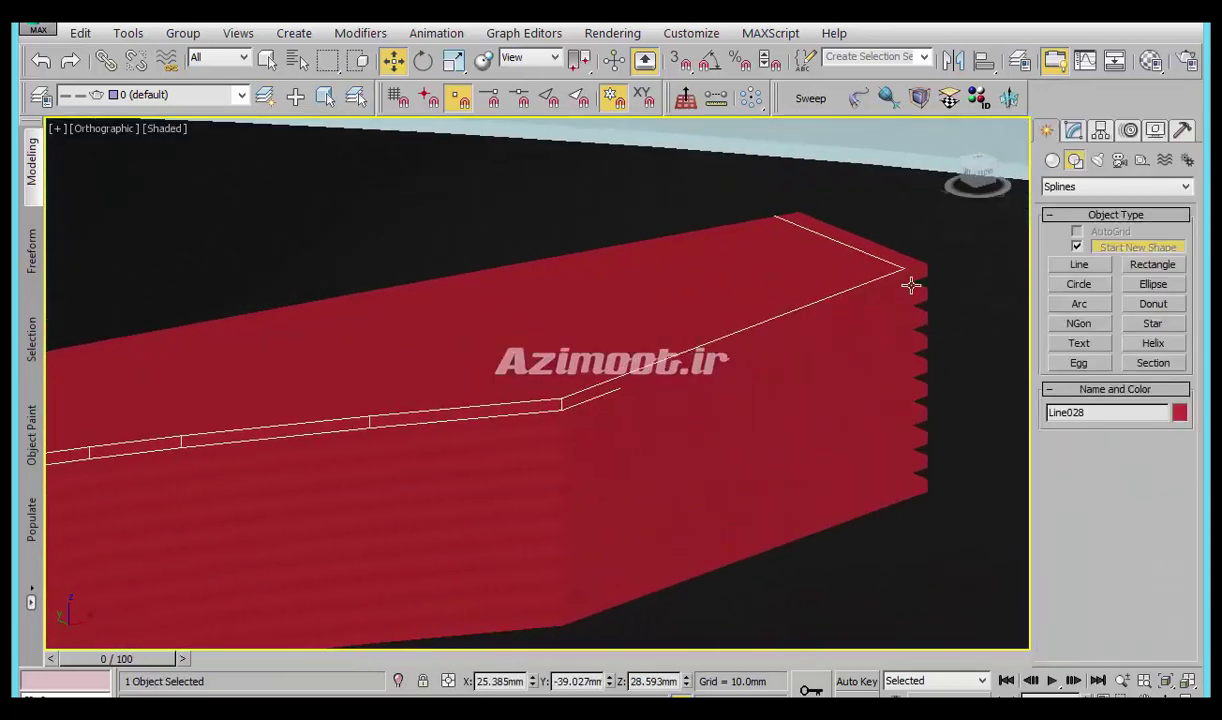
scroll(793, 290, up, 3)
mouse_move(837, 406)
middle_down()
mouse_move(884, 352)
mouse_move(810, 425)
middle_up()
key(F4)
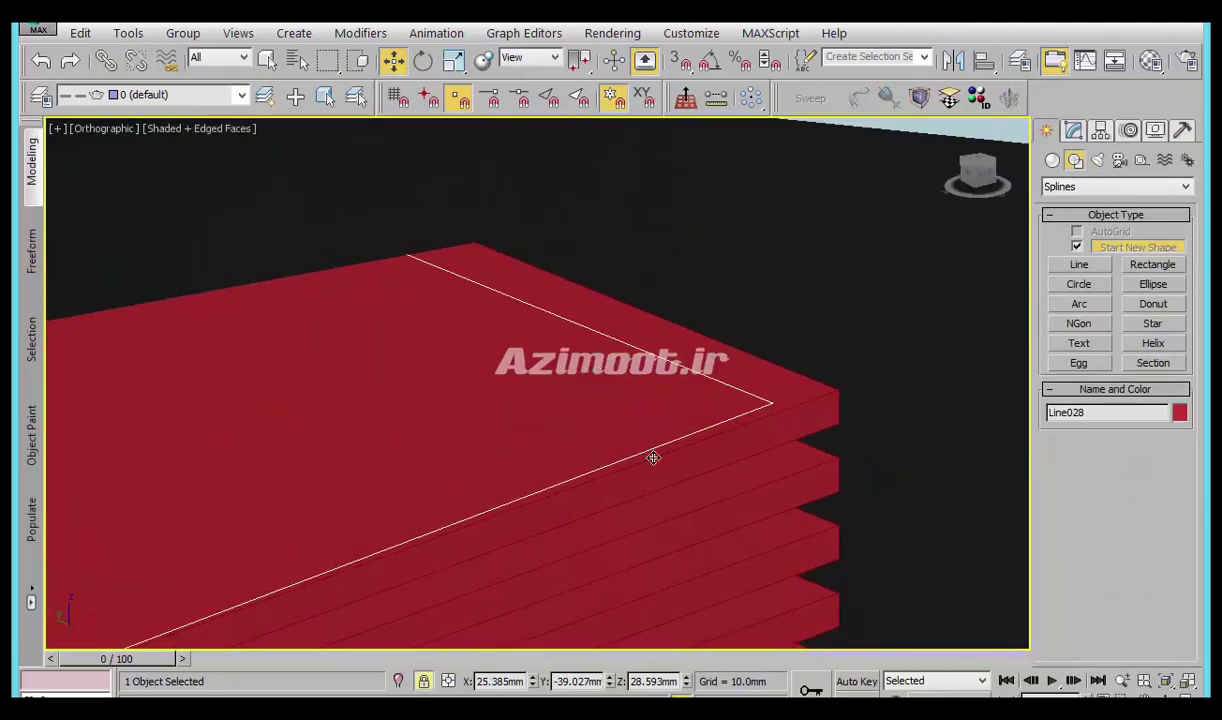
Turn on 3D snaps with XY-plane snapping and view the slab stack from lower down.
click(685, 67)
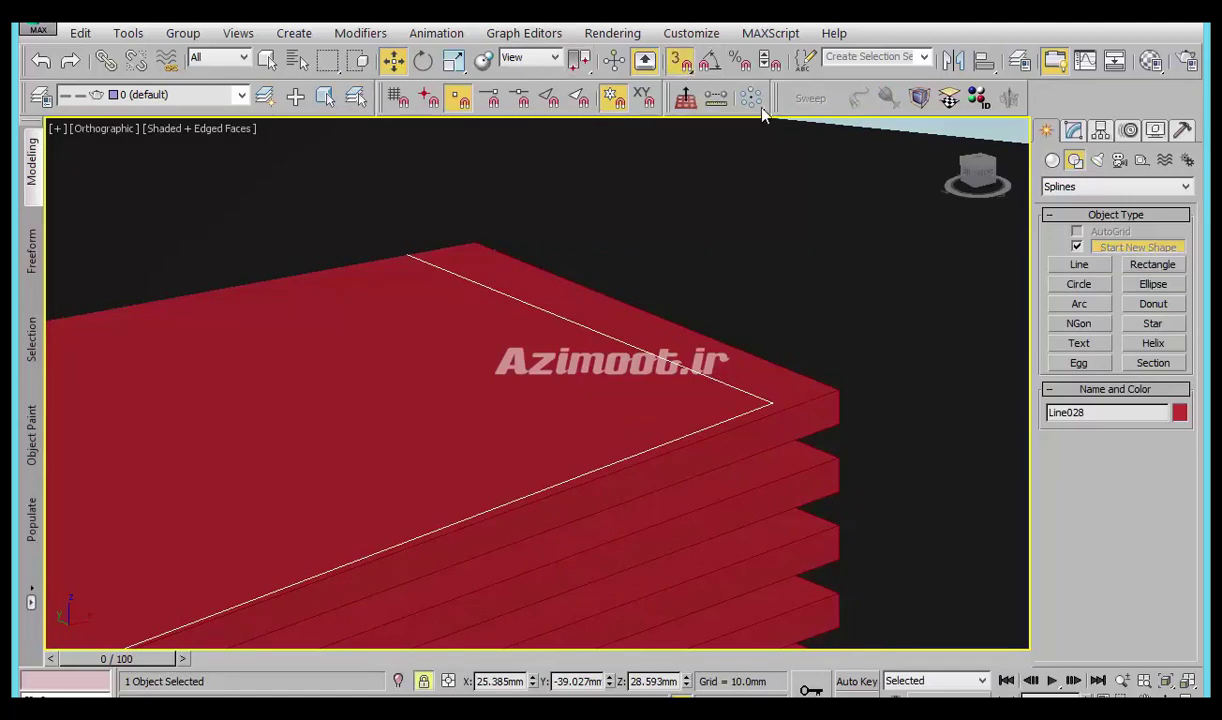
click(652, 104)
mouse_move(792, 472)
alt+middle_down()
mouse_move(856, 349)
mouse_move(723, 401)
alt+middle_up()
scroll(919, 346, down, 1)
scroll(374, 455, down, 1)
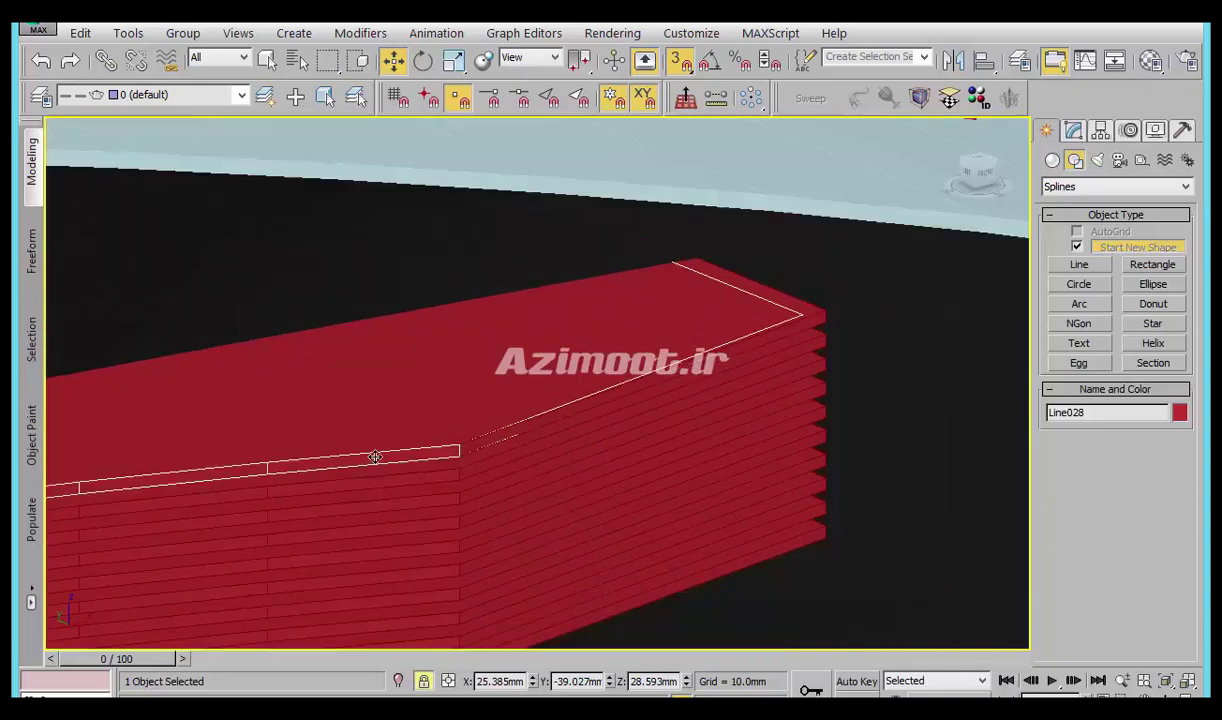
scroll(305, 469, down, 1)
scroll(394, 472, down, 1)
scroll(682, 390, up, 2)
scroll(700, 405, up, 2)
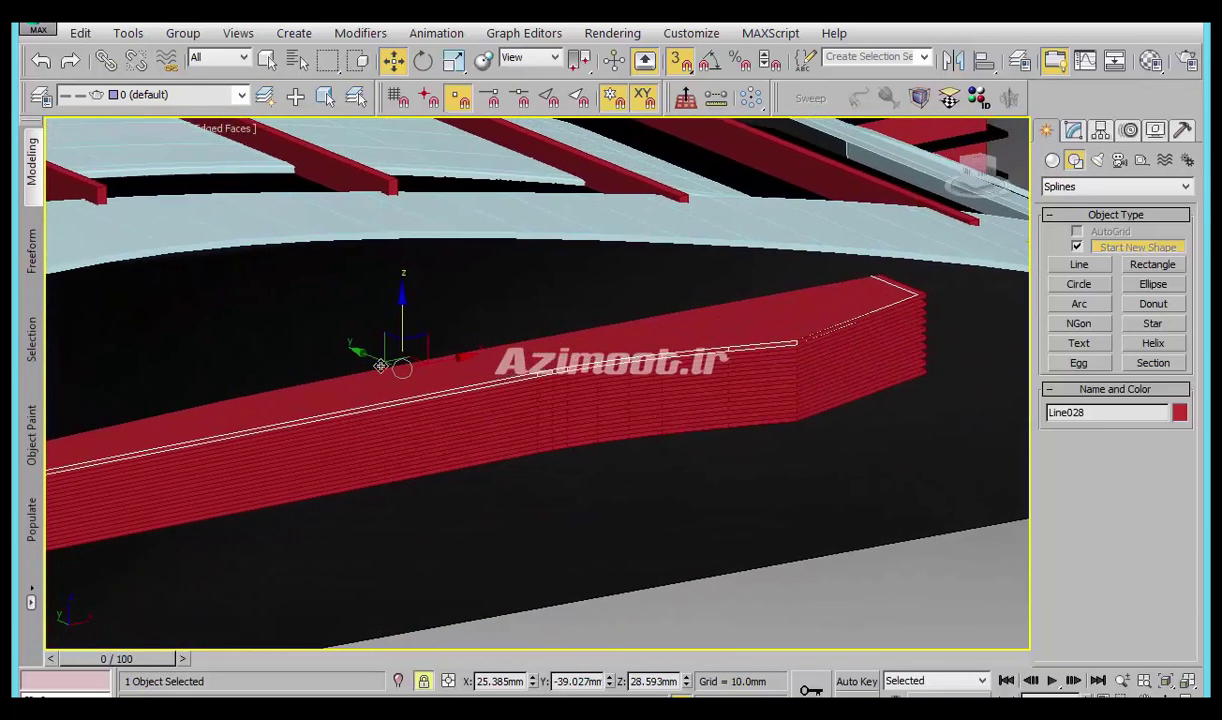
Move Line028 so its outline snaps onto the corner of the red slab stack.
drag(703, 409, 931, 302)
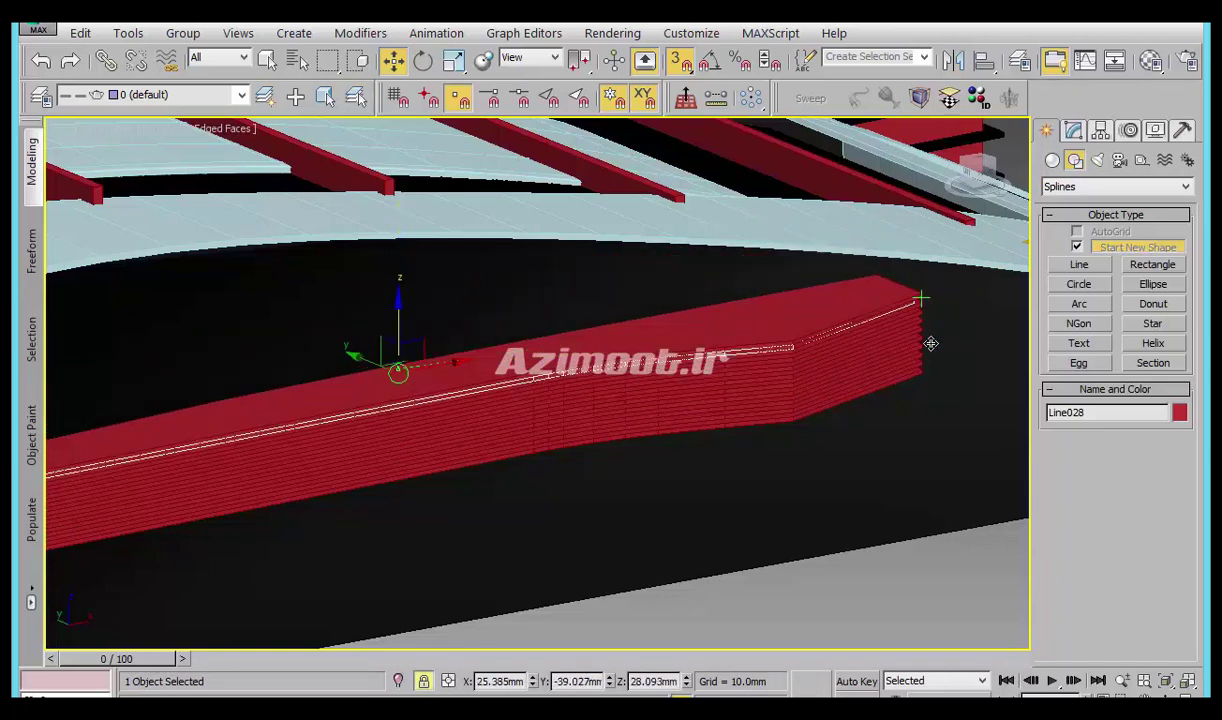
scroll(764, 374, up, 3)
scroll(756, 323, up, 3)
mouse_move(756, 323)
middle_down()
mouse_move(784, 516)
mouse_move(804, 516)
middle_up()
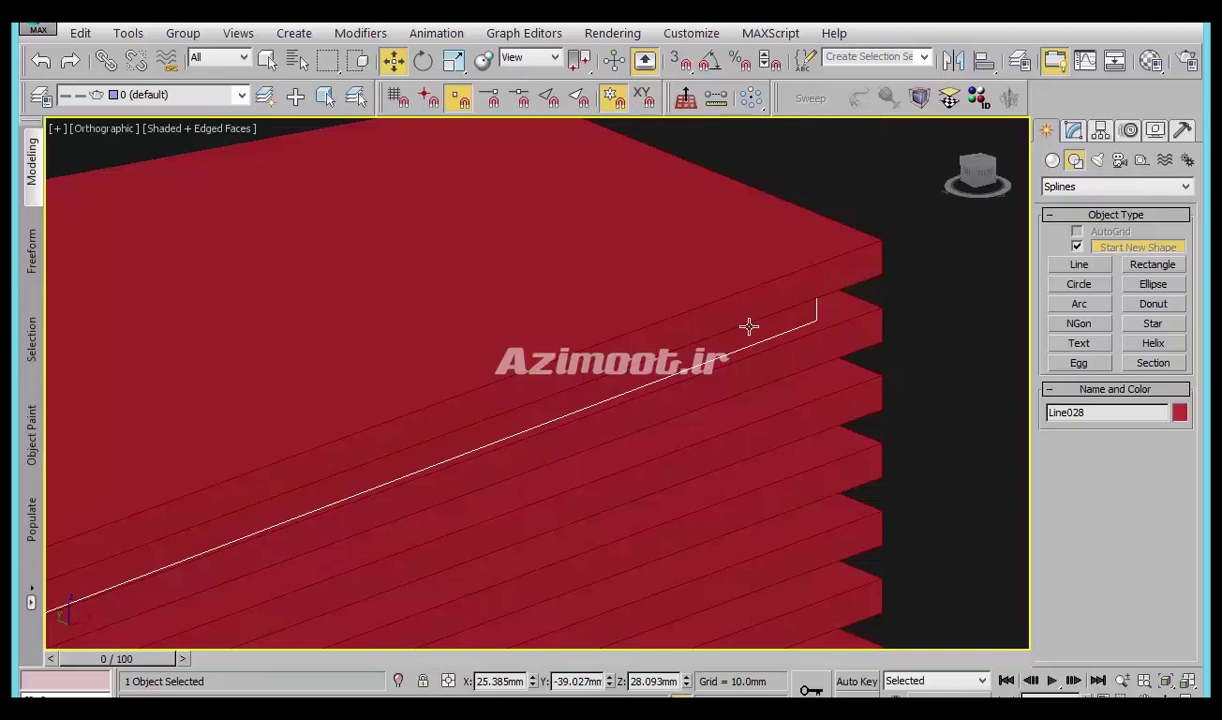
Set Line028's Extrude Amount to -8.0mm and bring up its object colour swatch.
click(1073, 134)
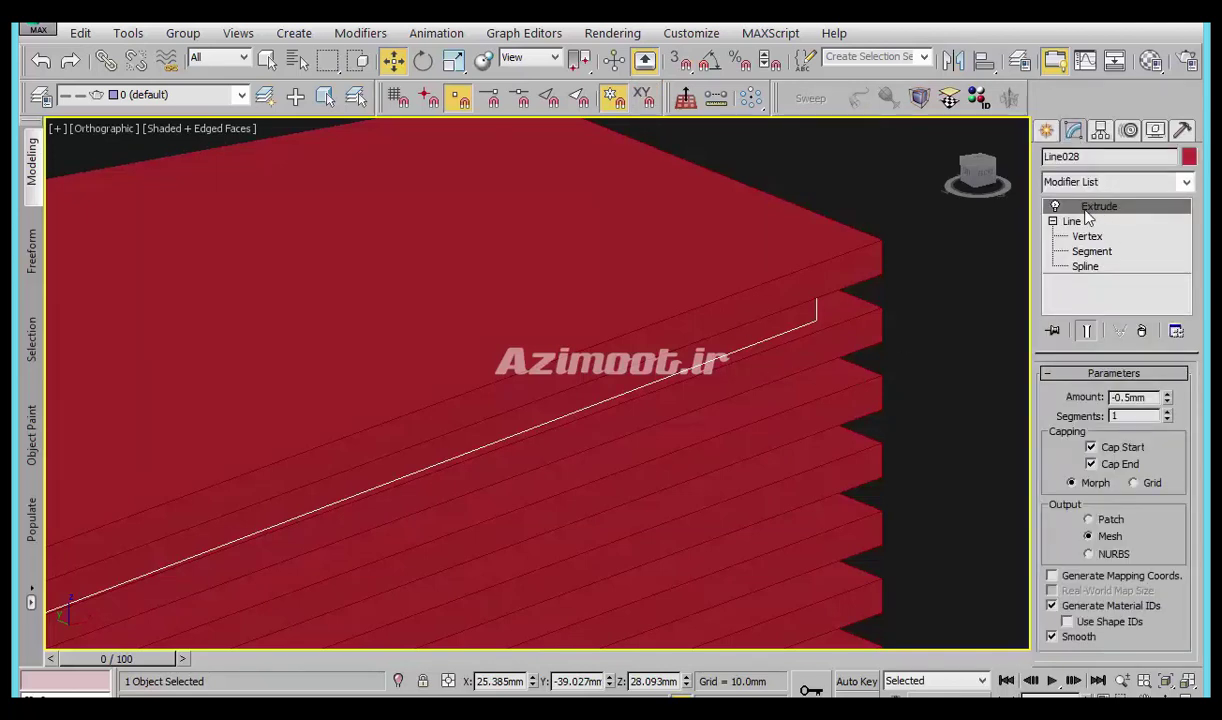
drag(1169, 401, 1167, 424)
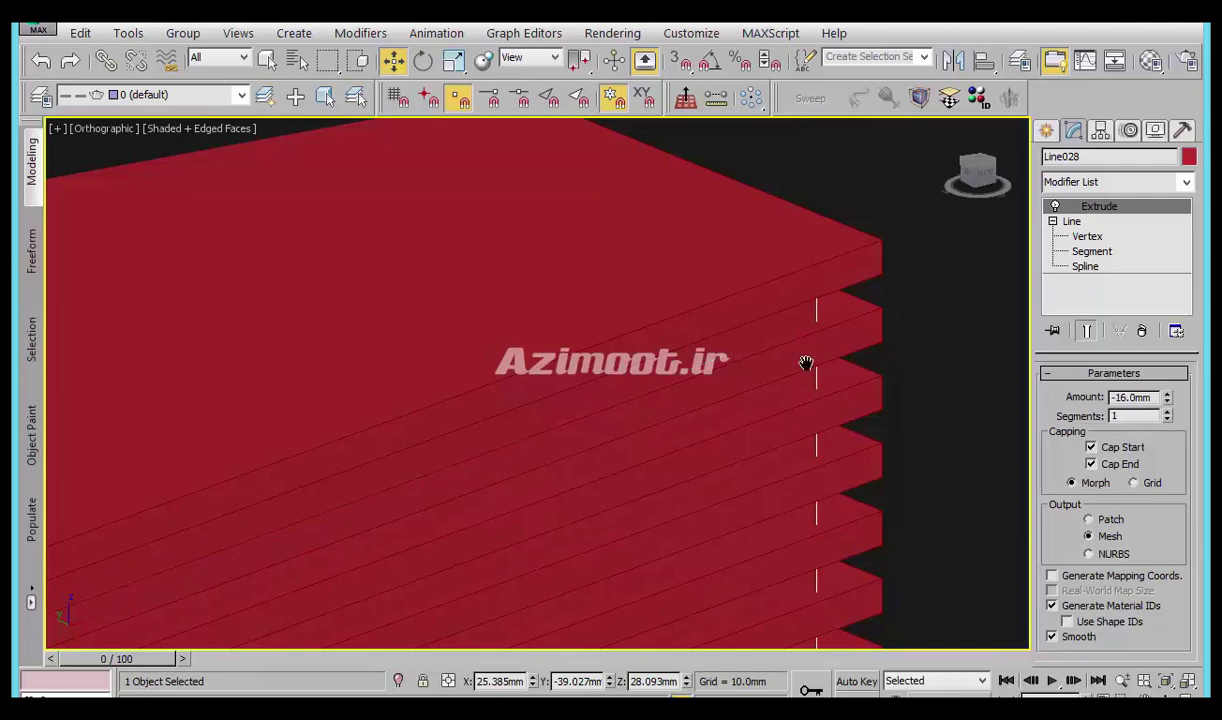
scroll(806, 363, down, 2)
alt+middle_drag(786, 390, 878, 412)
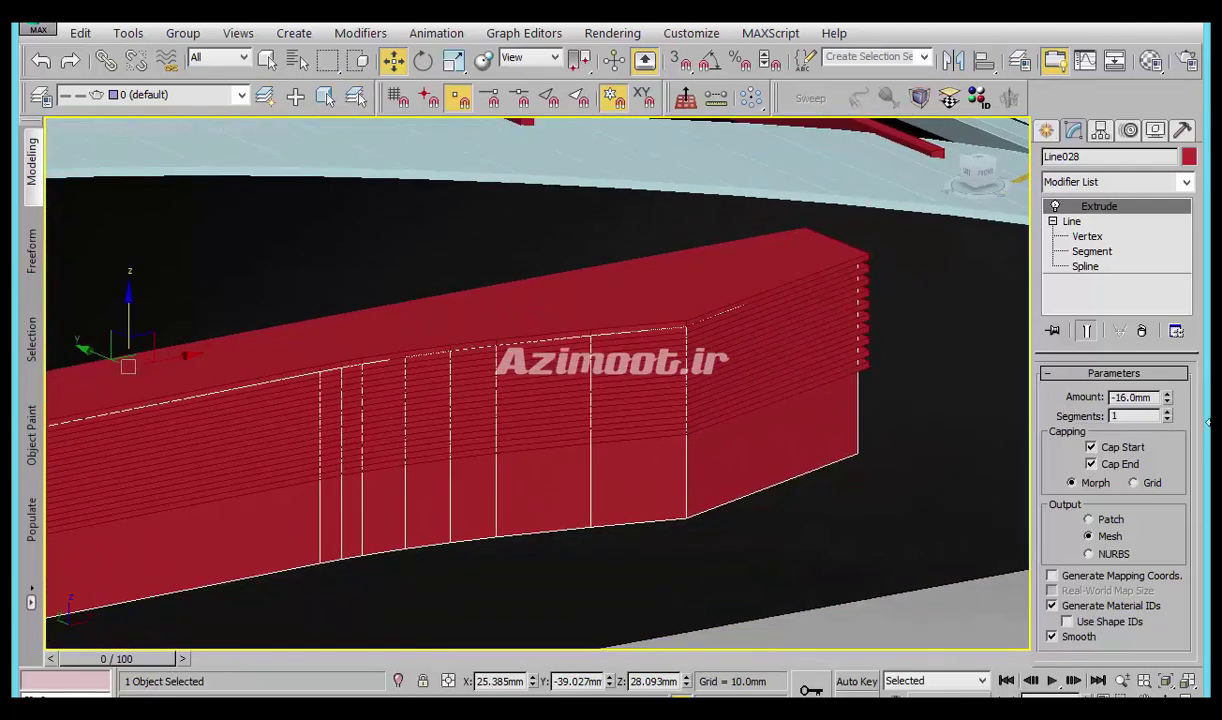
drag(1166, 401, 1166, 383)
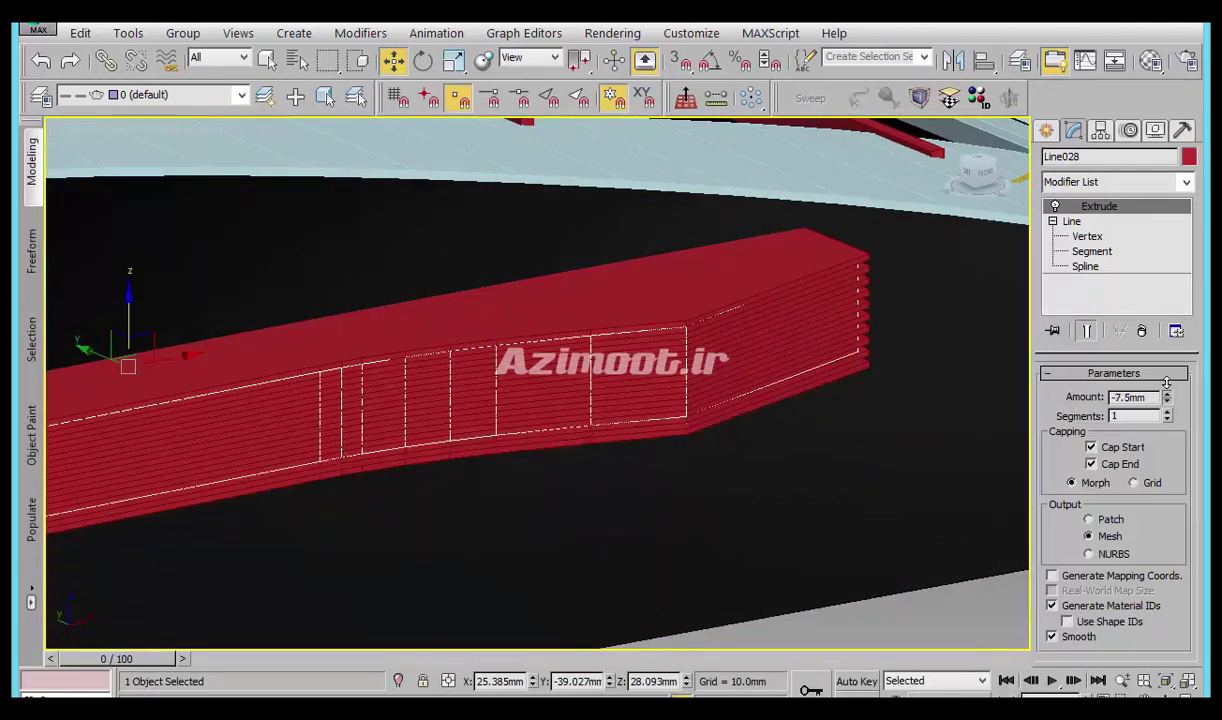
alt+middle_drag(718, 428, 783, 352)
scroll(837, 398, up, 5)
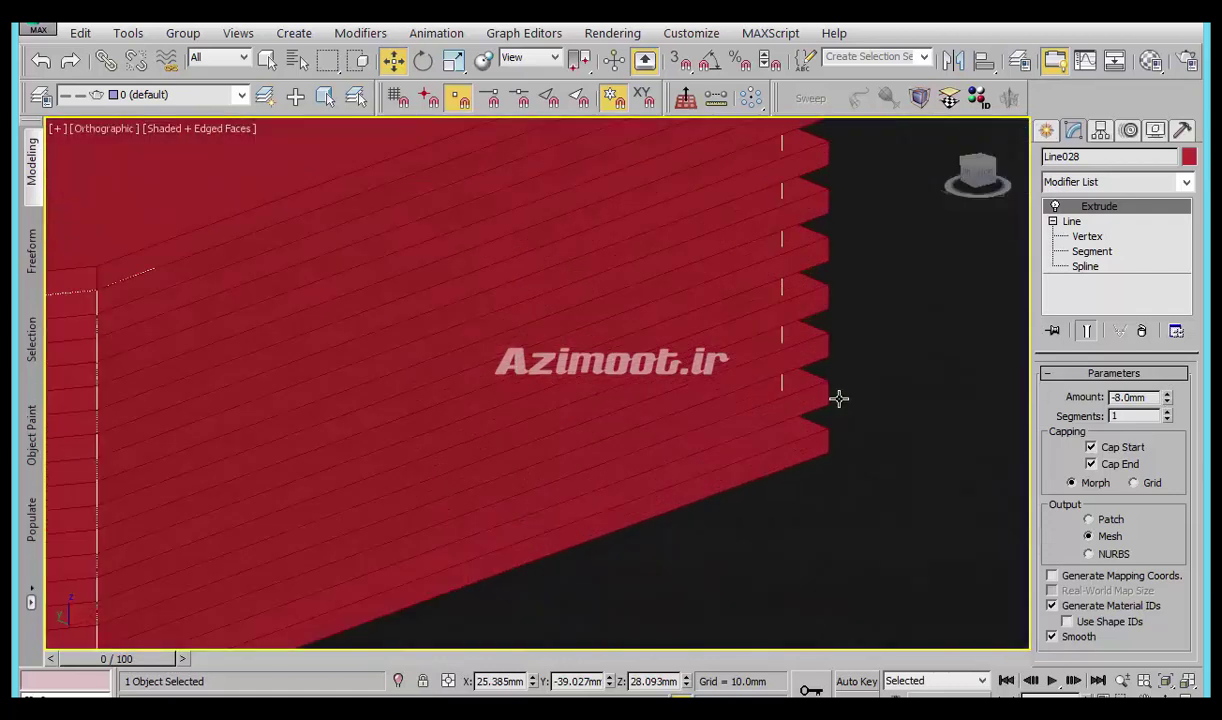
scroll(779, 491, down, 2)
mouse_move(731, 518)
alt+middle_down()
mouse_move(630, 504)
mouse_move(640, 460)
alt+middle_up()
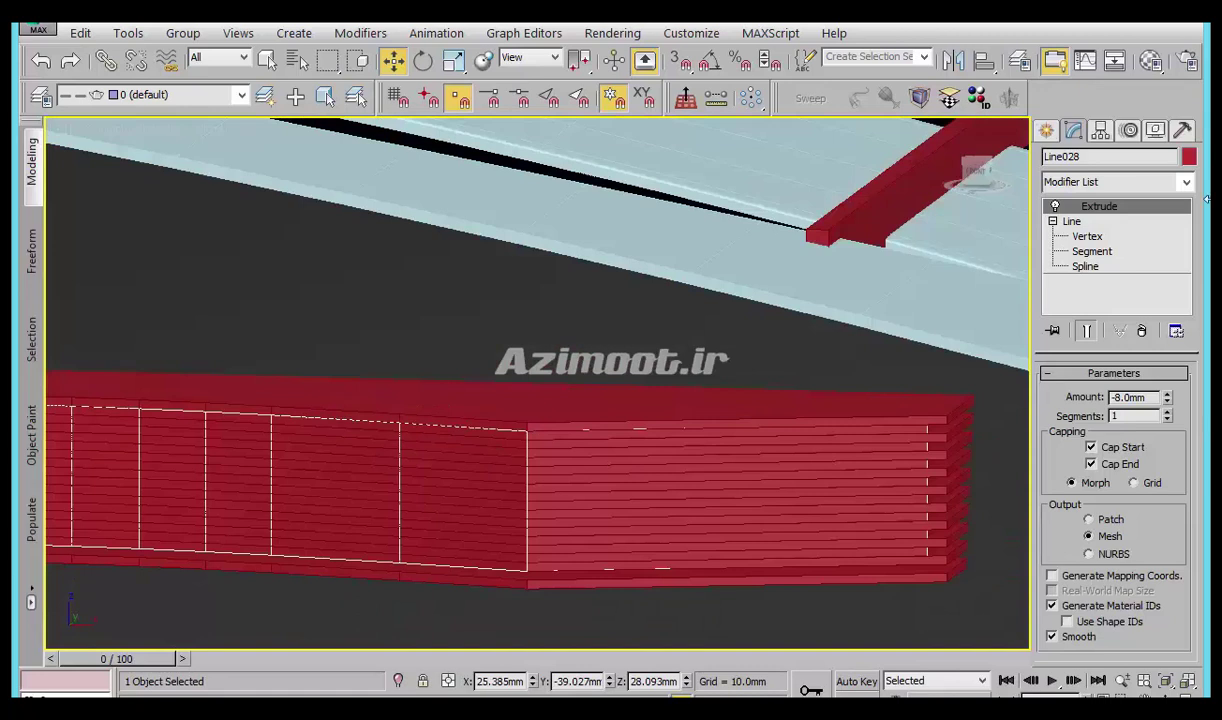
click(1188, 157)
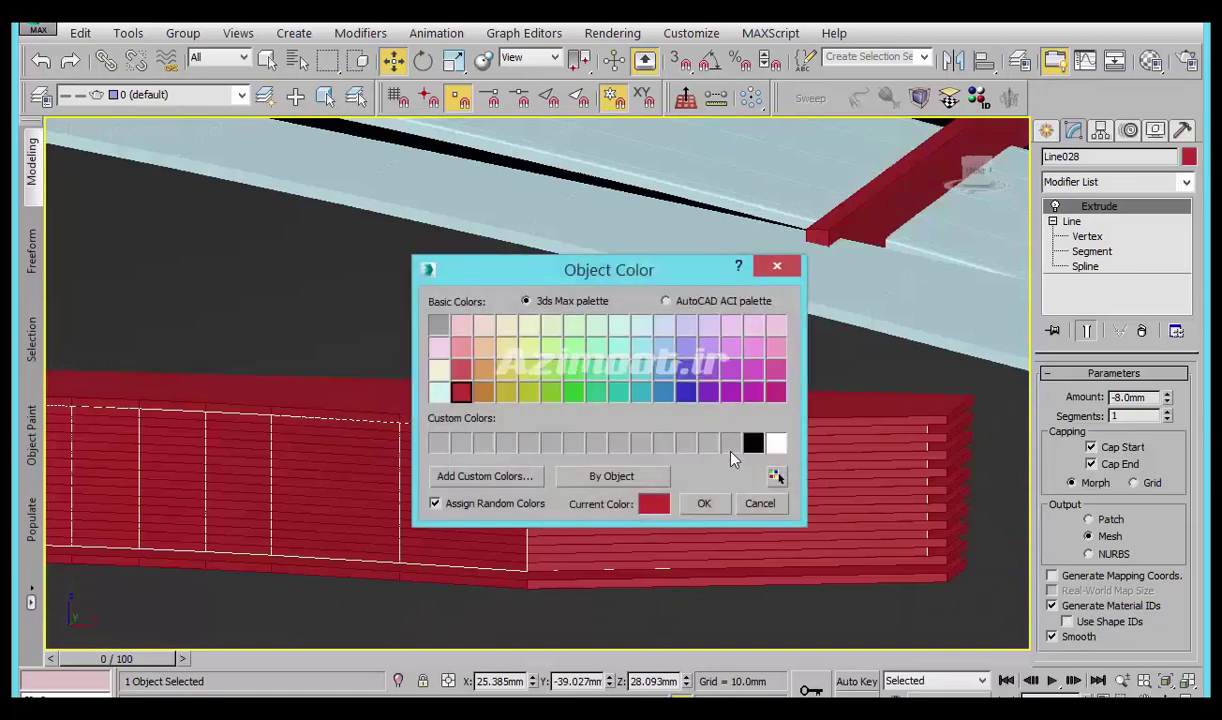
Pick black as Line028's object colour and confirm it.
click(753, 443)
click(704, 503)
mouse_move(812, 544)
alt+middle_down()
mouse_move(776, 509)
mouse_move(804, 547)
mouse_move(745, 368)
mouse_move(696, 532)
mouse_move(368, 526)
mouse_move(571, 441)
alt+middle_up()
middle_drag(635, 647, 662, 498)
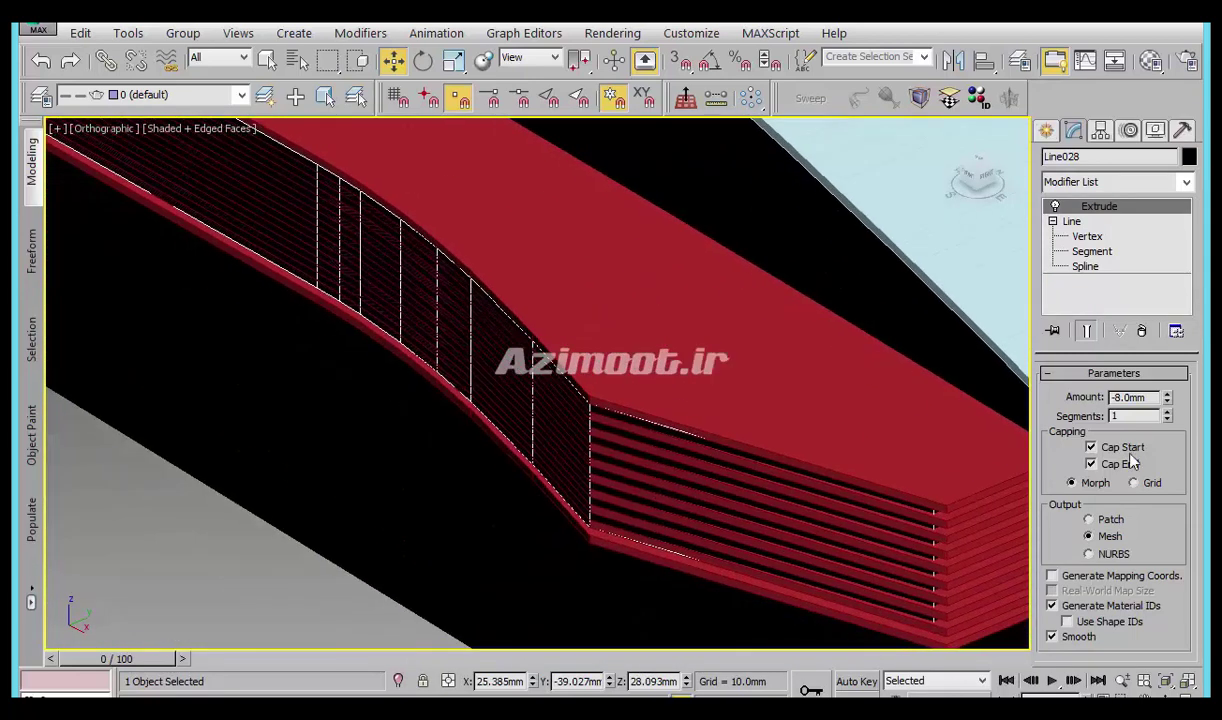
Enter Line028's Vertex sub-object level and view the outline in Top view.
click(1100, 221)
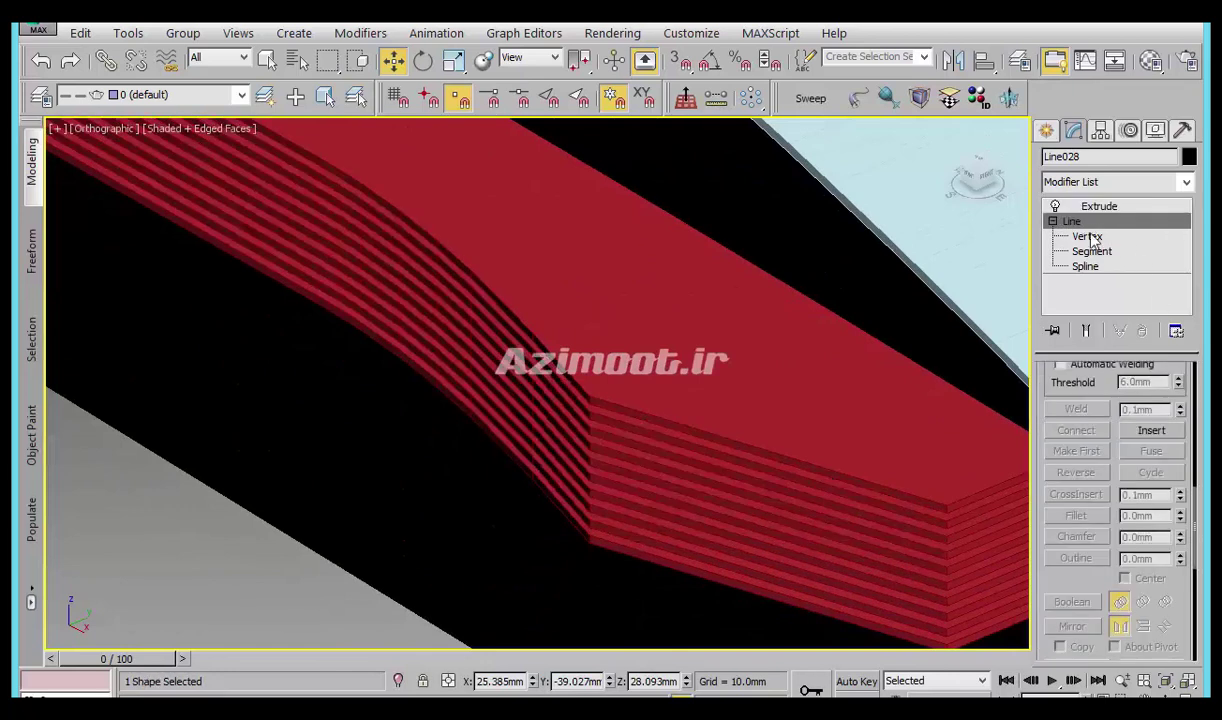
click(1086, 236)
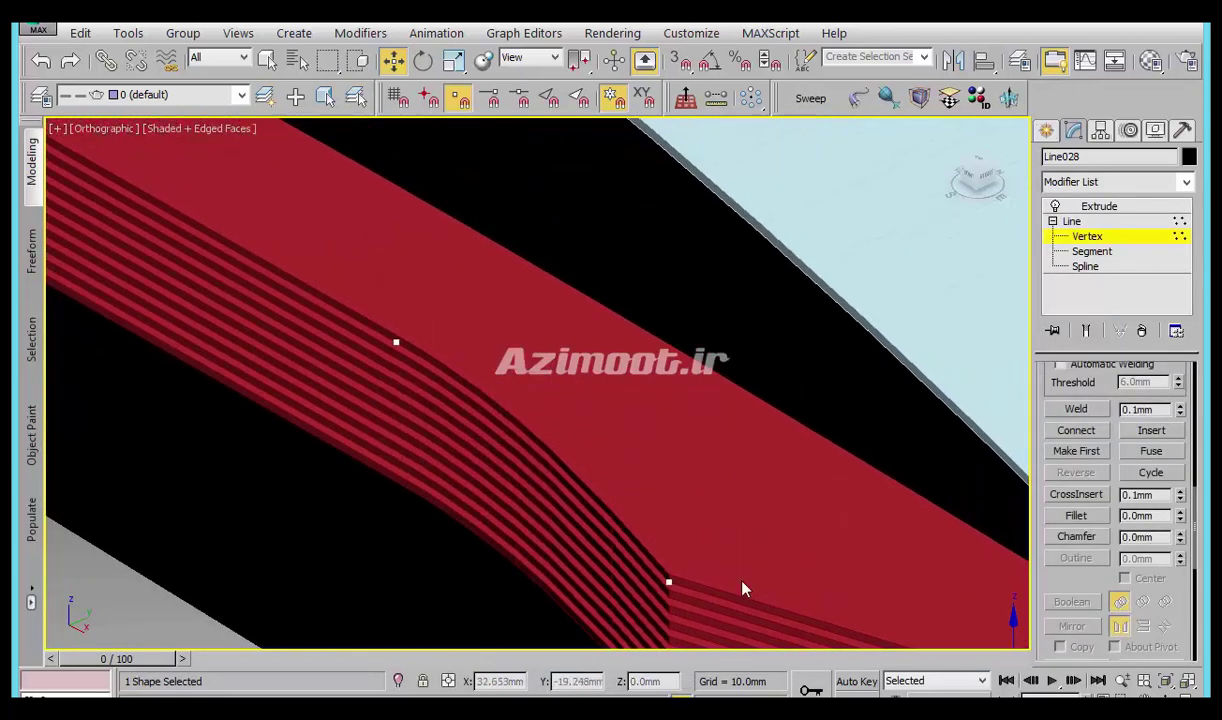
key(t)
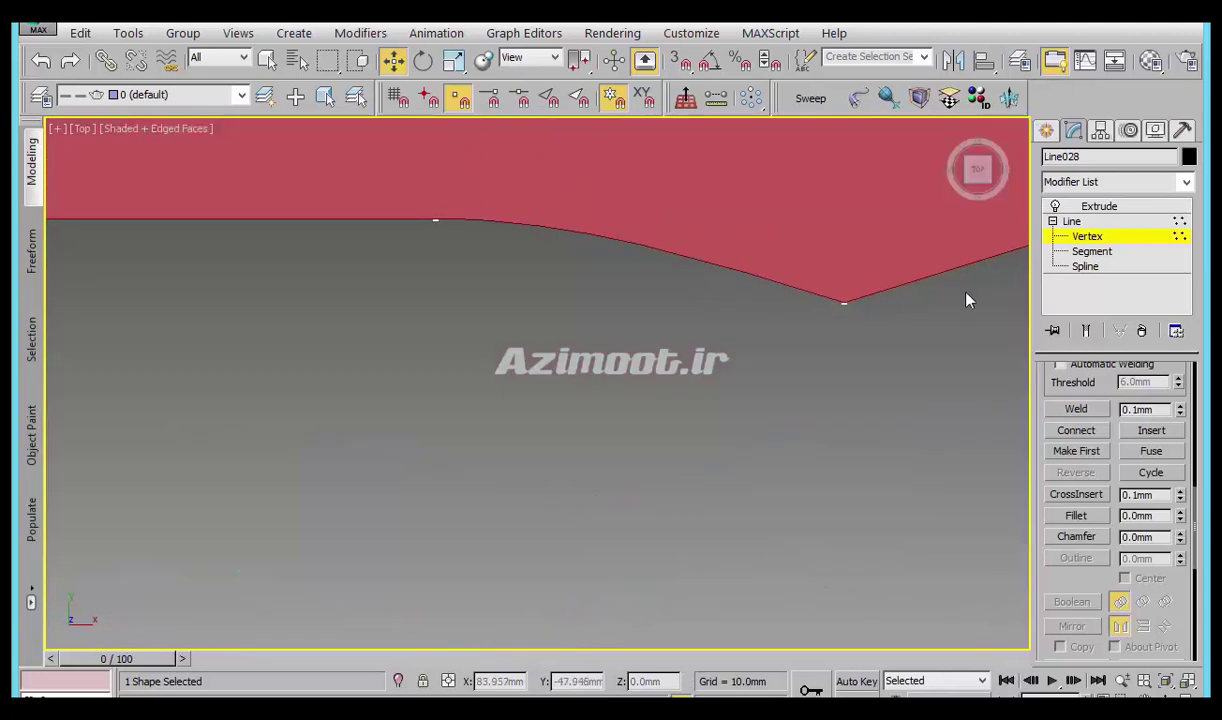
drag(800, 360, 800, 358)
middle_drag(800, 360, 794, 538)
click(541, 445)
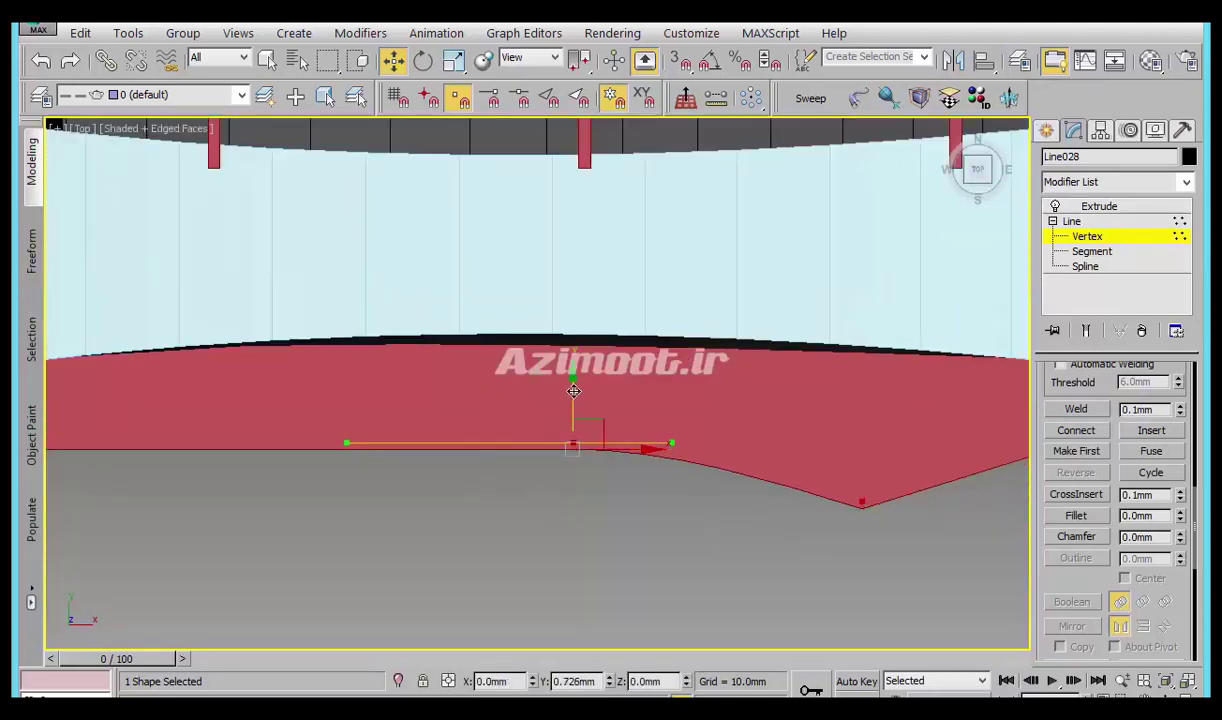
middle_drag(609, 480, 762, 400)
scroll(762, 400, down, 4)
Nudge the outline's bottom-edge vertex up slightly.
drag(403, 396, 325, 338)
scroll(385, 365, up, 4)
click(423, 436)
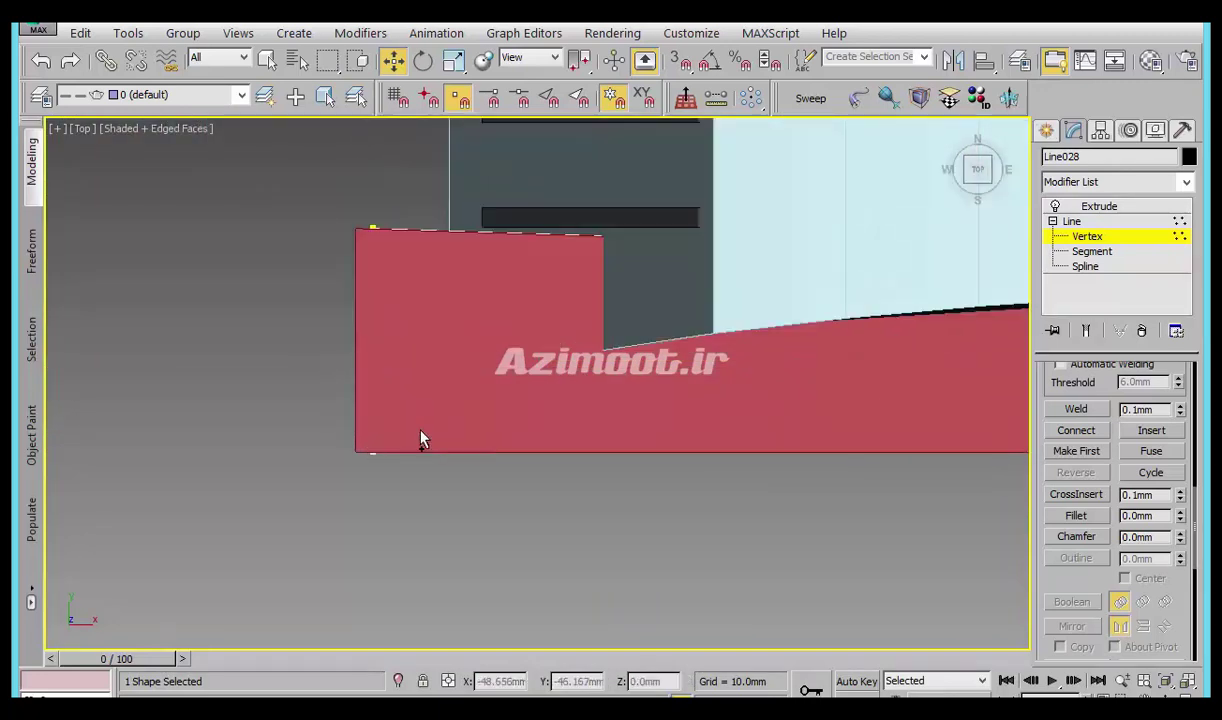
scroll(382, 461, down, 2)
scroll(520, 519, down, 1)
scroll(363, 499, down, 1)
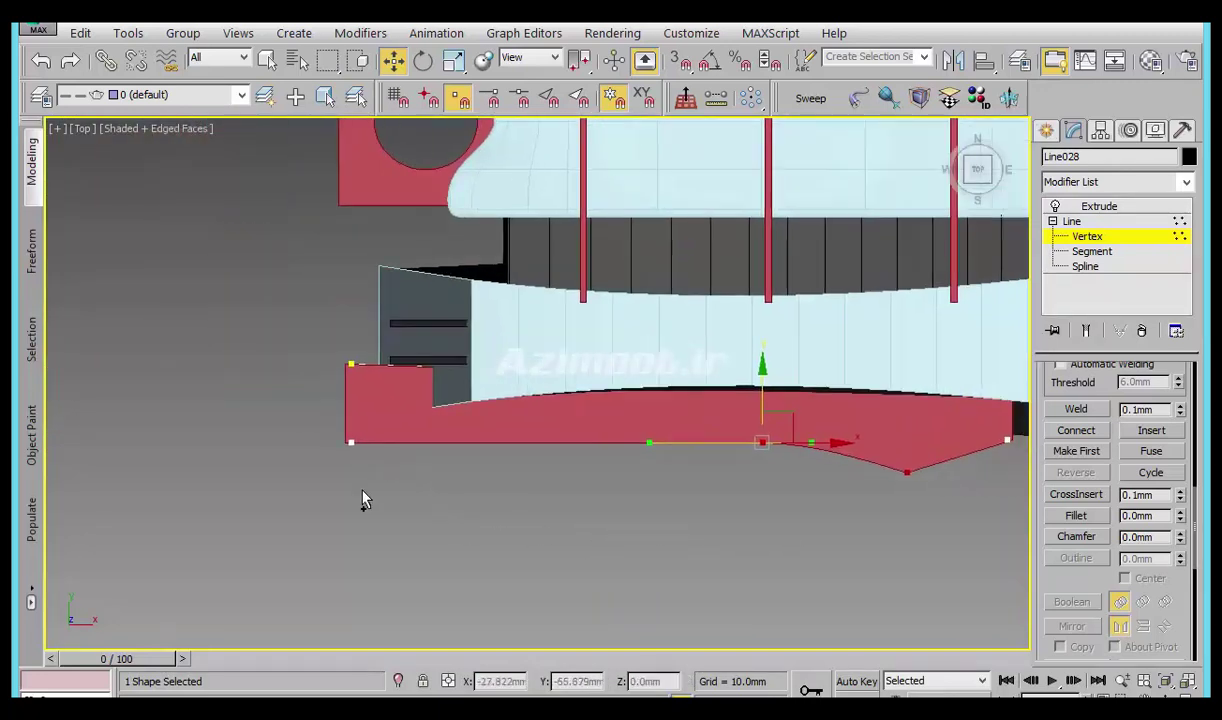
middle_drag(682, 507, 818, 534)
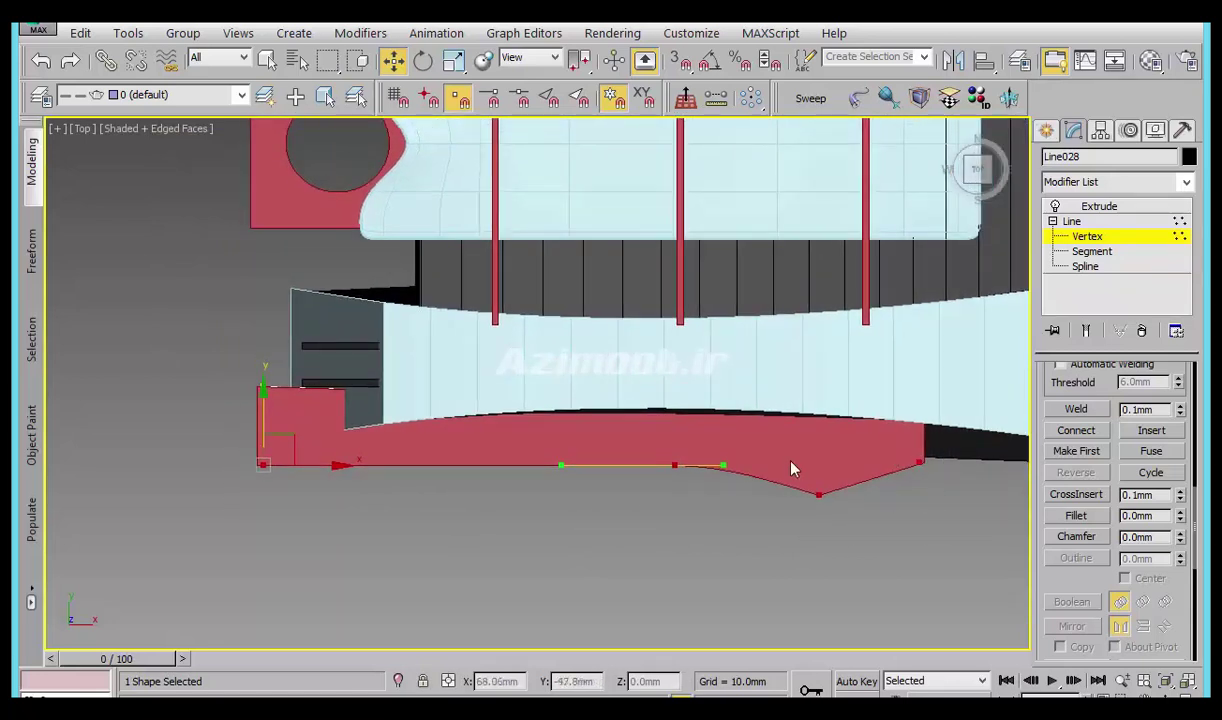
drag(262, 414, 262, 409)
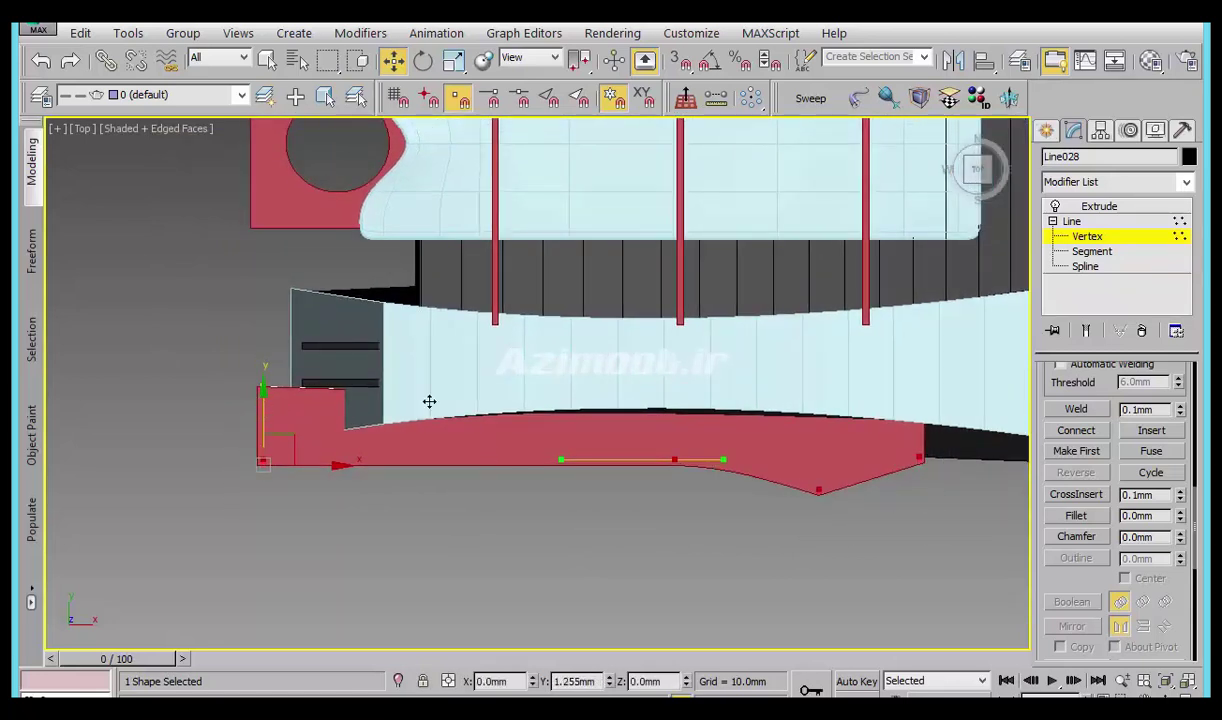
click(1046, 130)
Deepen Line028's Extrude Amount to -9.0mm.
mouse_move(935, 300)
alt+middle_down()
mouse_move(832, 486)
mouse_move(786, 387)
mouse_move(747, 466)
alt+middle_up()
scroll(807, 423, up, 5)
scroll(848, 428, up, 3)
mouse_move(848, 428)
alt+middle_down()
mouse_move(862, 395)
mouse_move(876, 417)
mouse_move(876, 480)
alt+middle_up()
click(1073, 130)
click(1167, 401)
click(1167, 401)
click(1167, 401)
click(1167, 398)
mouse_move(762, 518)
alt+middle_down()
mouse_move(783, 420)
mouse_move(772, 453)
mouse_move(690, 485)
mouse_move(1201, 103)
alt+middle_up()
Select all eleven red ledge slab layers.
click(1046, 131)
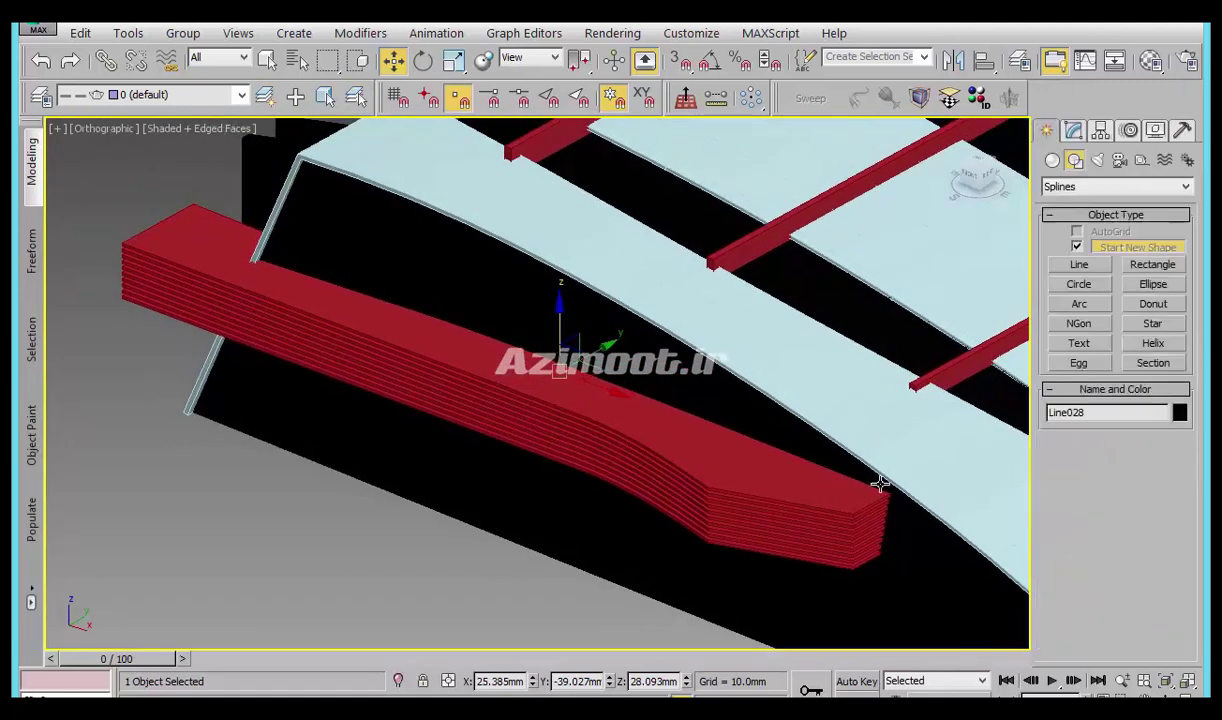
ctrl+click(832, 515)
scroll(845, 530, up, 5)
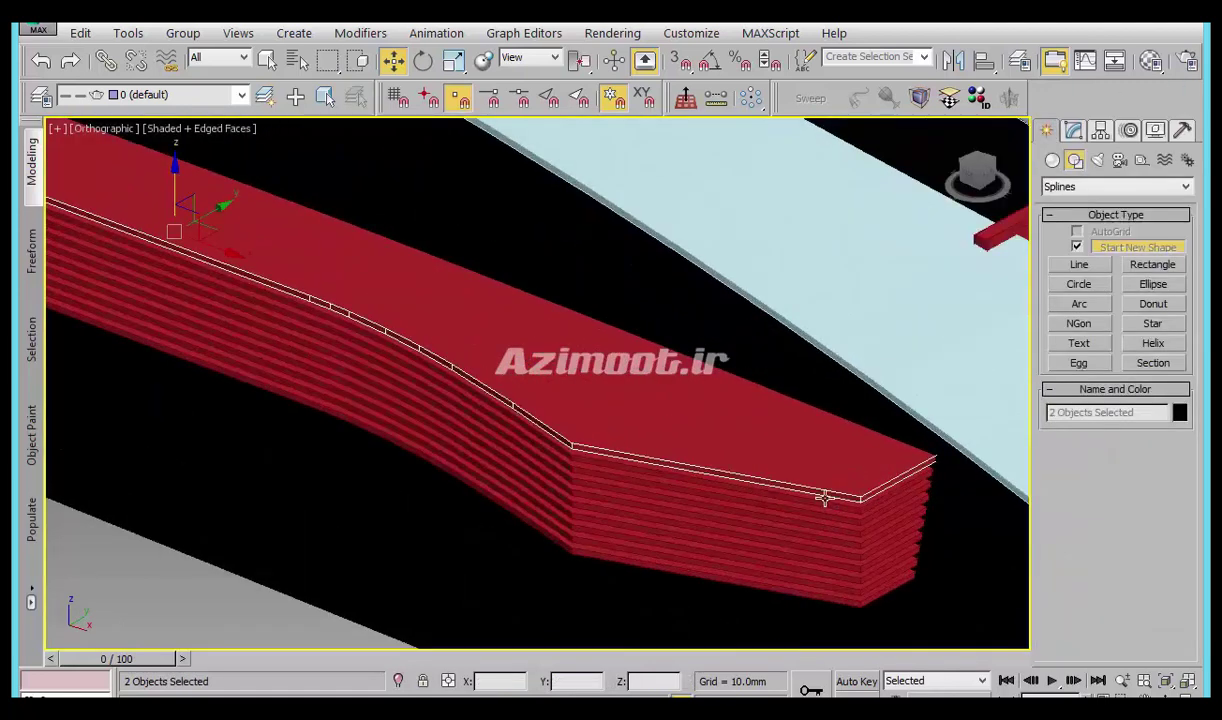
ctrl+click(822, 505)
ctrl+click(819, 521)
ctrl+click(820, 530)
ctrl+click(822, 540)
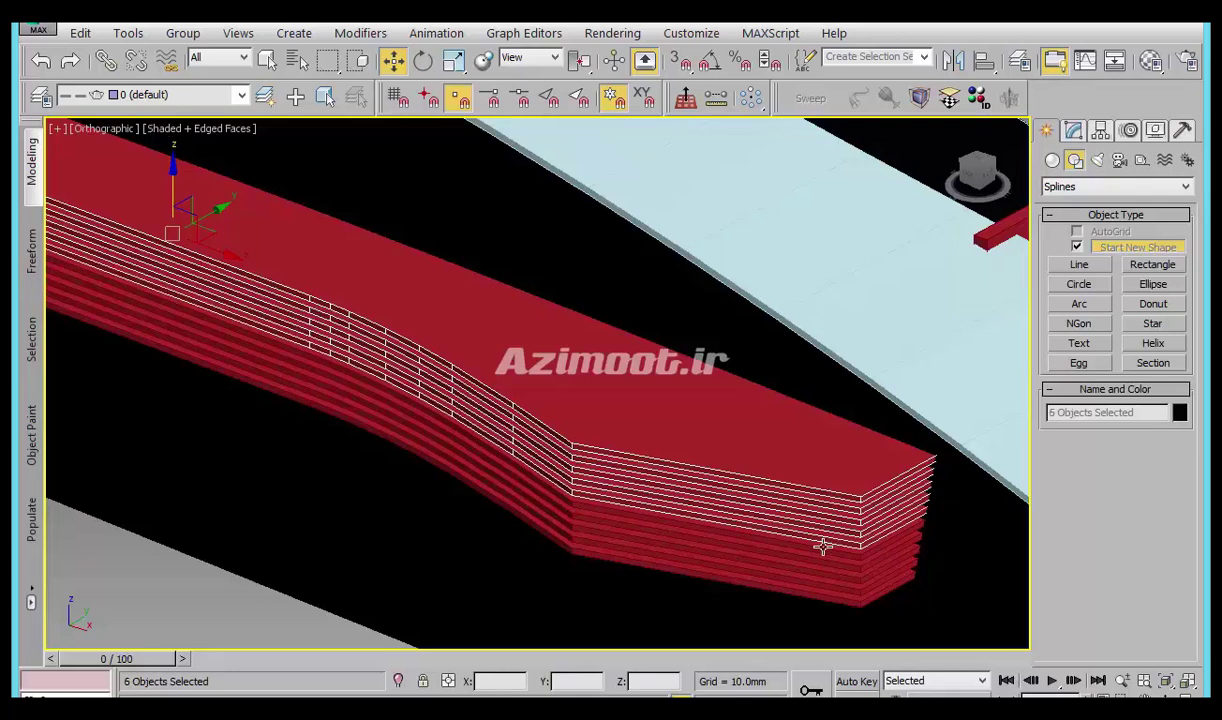
ctrl+click(816, 562)
ctrl+click(816, 571)
ctrl+click(816, 578)
ctrl+click(817, 590)
ctrl+click(816, 597)
scroll(780, 567, down, 5)
scroll(815, 554, up, 4)
Shift-drag a Copy clone of the stack down below the original.
shift+drag(757, 530, 717, 525)
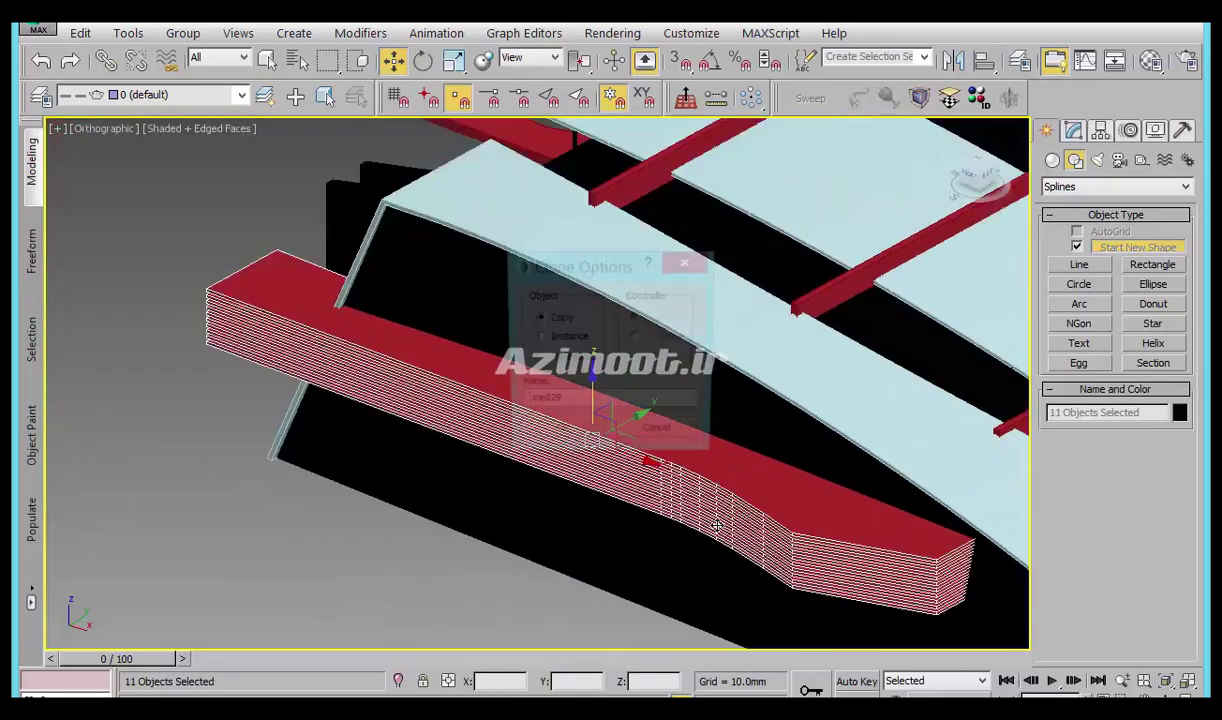
click(565, 437)
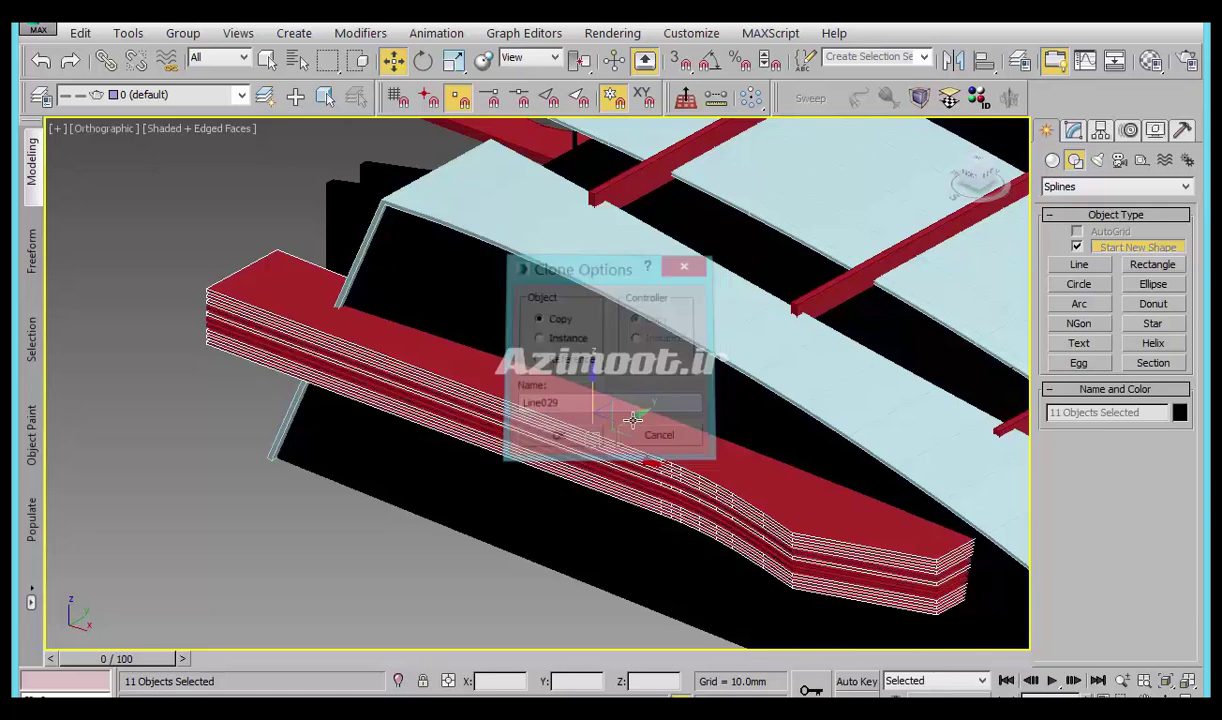
mouse_move(588, 418)
mouse_down()
mouse_move(594, 456)
mouse_move(576, 442)
mouse_move(487, 442)
mouse_move(501, 454)
mouse_up()
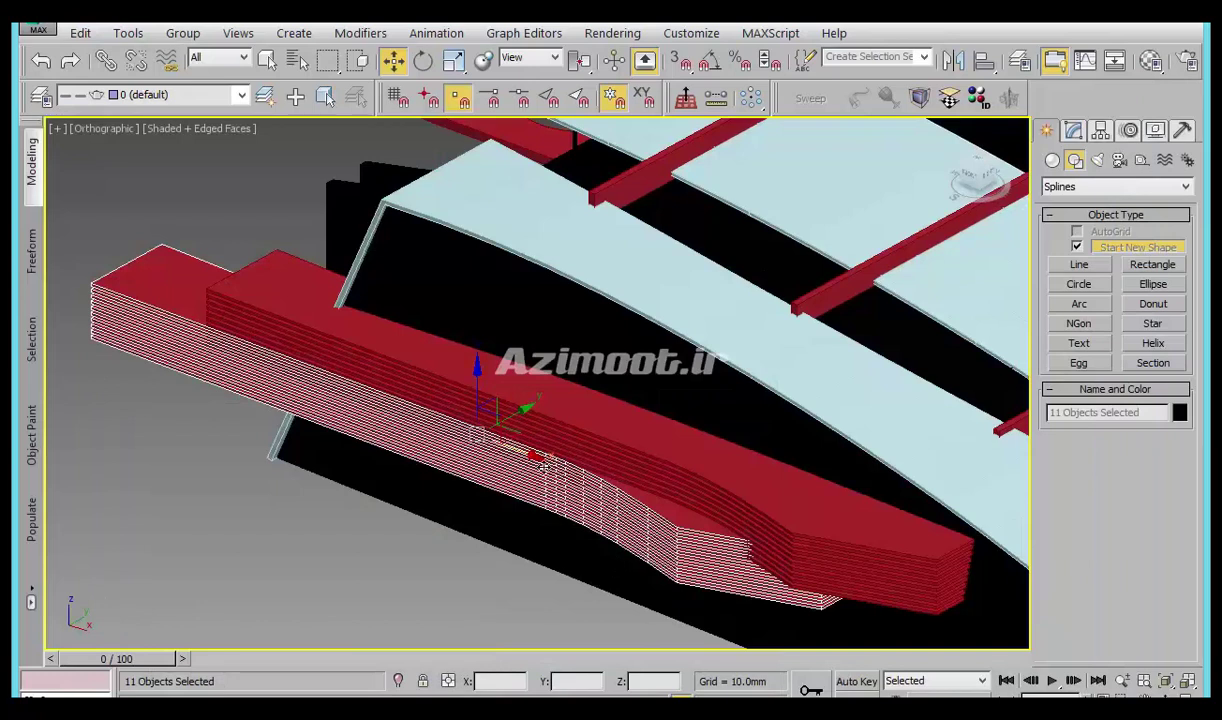
Slide the copied ledge stack about 18mm along X beneath the original.
drag(545, 466, 610, 534)
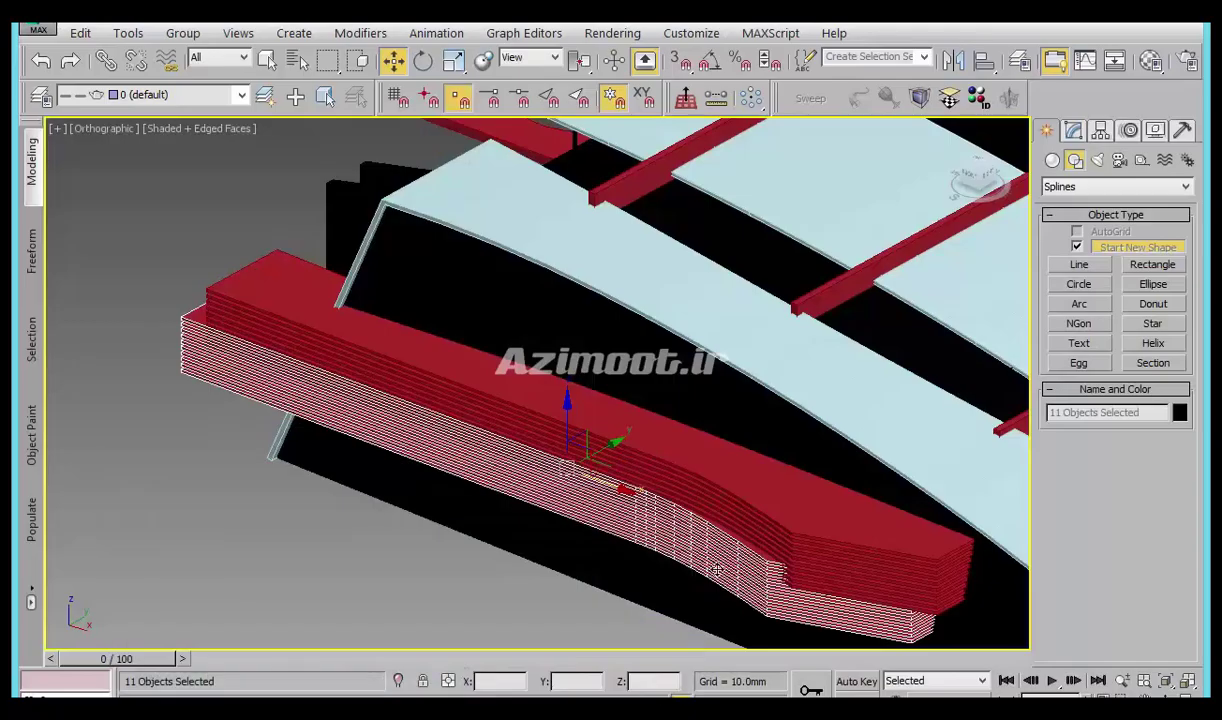
Zoom in on the red ledge slab stack.
scroll(601, 458, up, 2)
scroll(601, 458, up, 4)
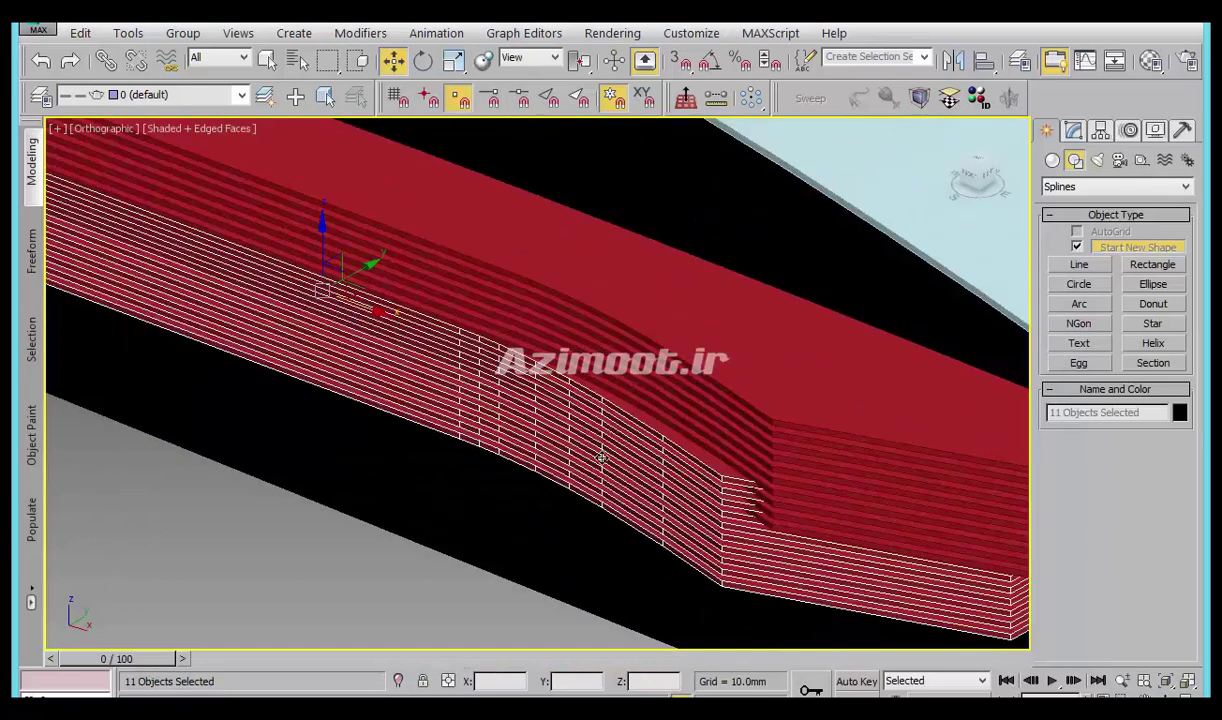
Select a single red ledge slab and enter its outline's Vertex sub-object level.
scroll(622, 284, down, 3)
mouse_move(622, 284)
middle_down()
mouse_move(596, 476)
mouse_move(648, 543)
middle_up()
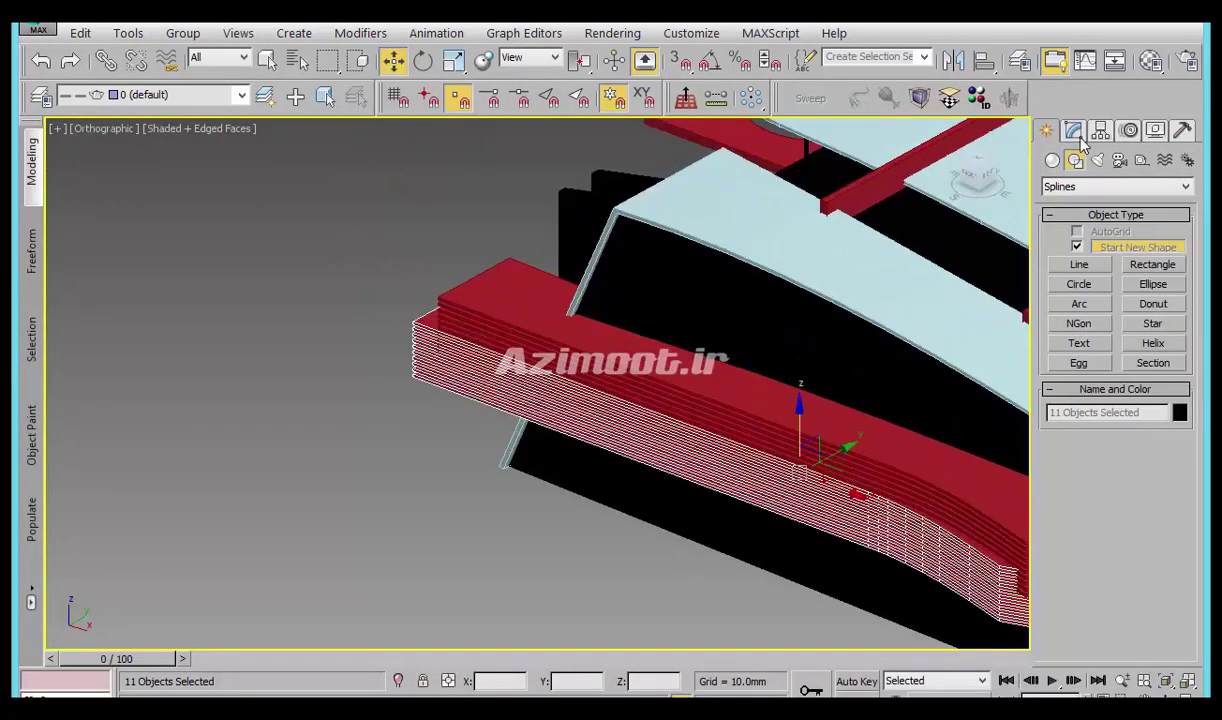
click(1074, 131)
click(395, 420)
scroll(423, 322, up, 3)
click(450, 343)
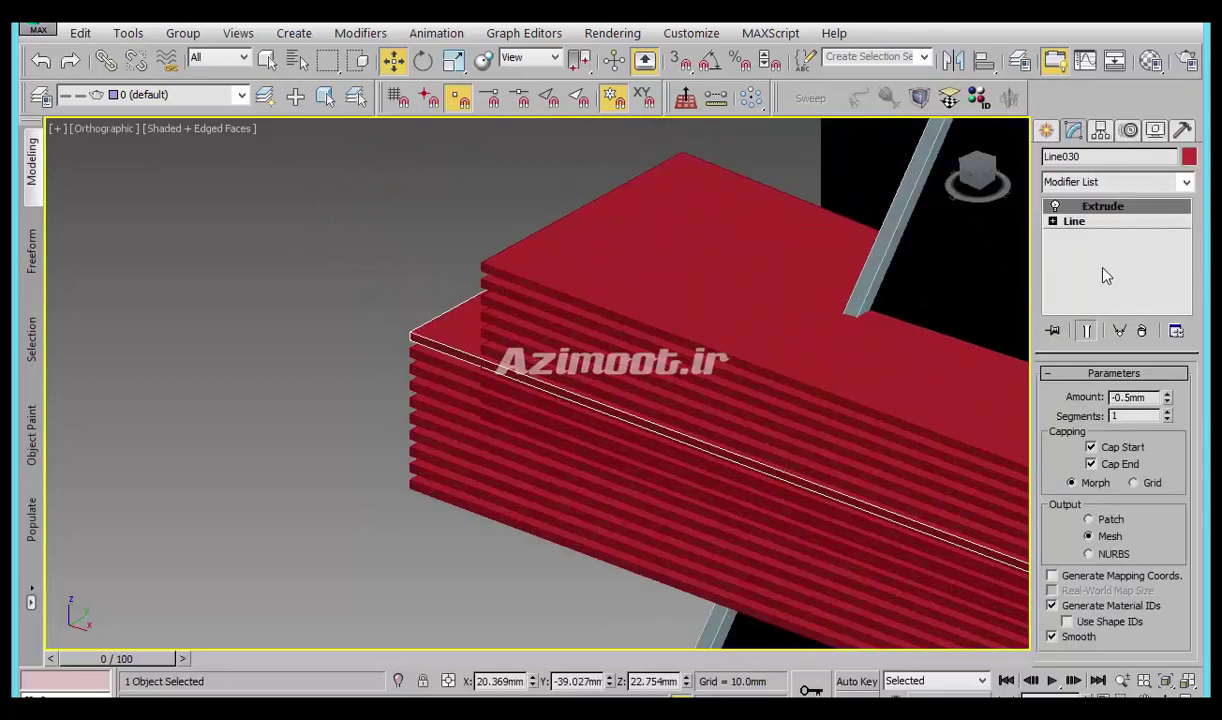
click(1052, 221)
click(1087, 236)
Move the slab's end corner vertex into line with the ledge stack's end.
middle_drag(646, 535, 700, 570)
drag(558, 512, 642, 600)
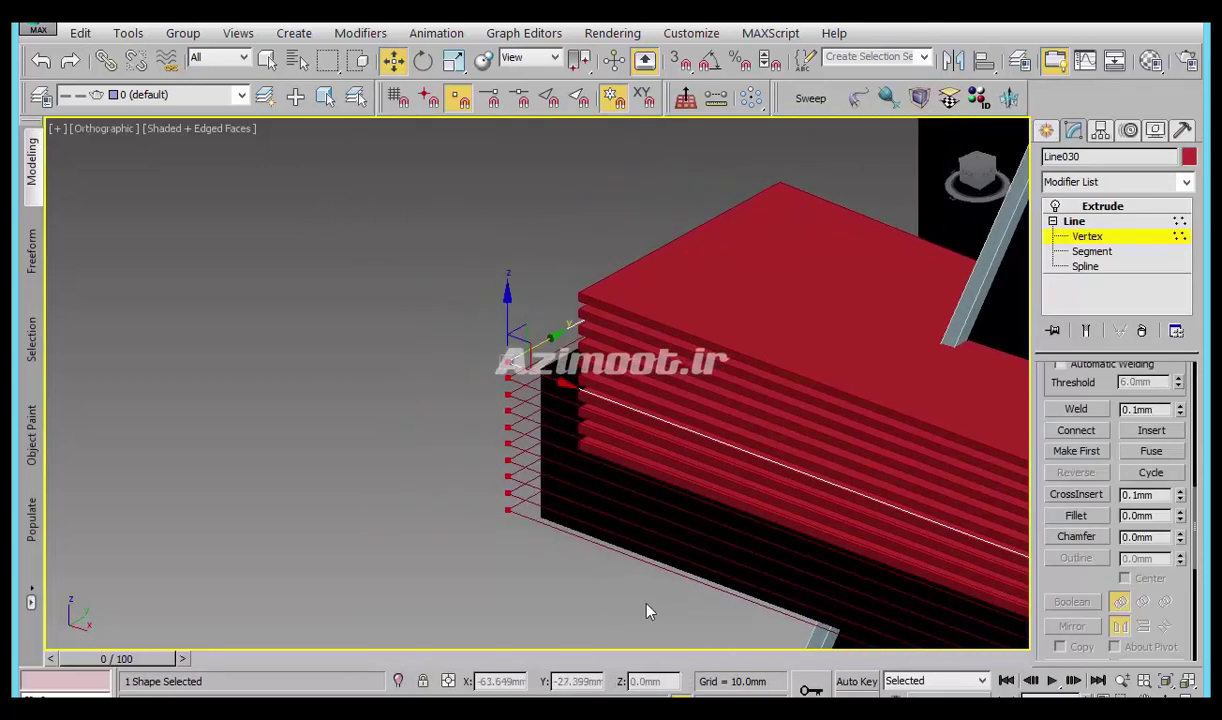
mouse_move(598, 412)
alt+middle_down()
mouse_move(706, 469)
mouse_move(674, 445)
mouse_move(517, 205)
alt+middle_up()
drag(517, 205, 600, 408)
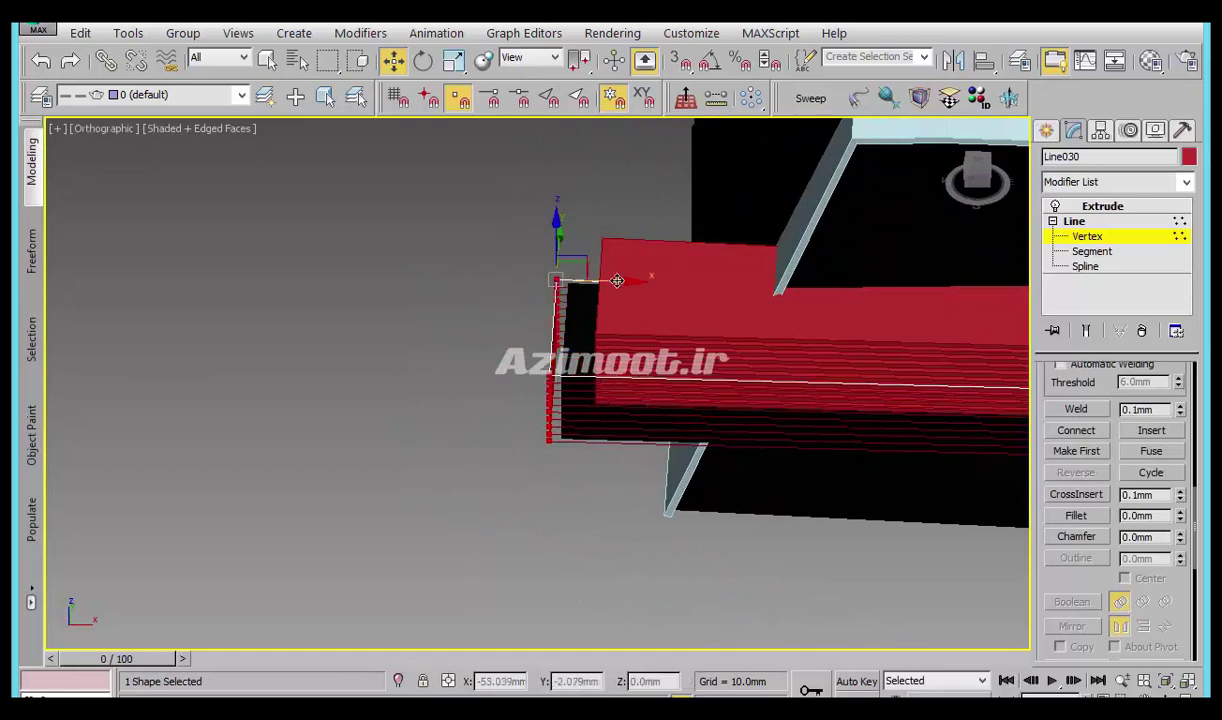
scroll(643, 396, up, 3)
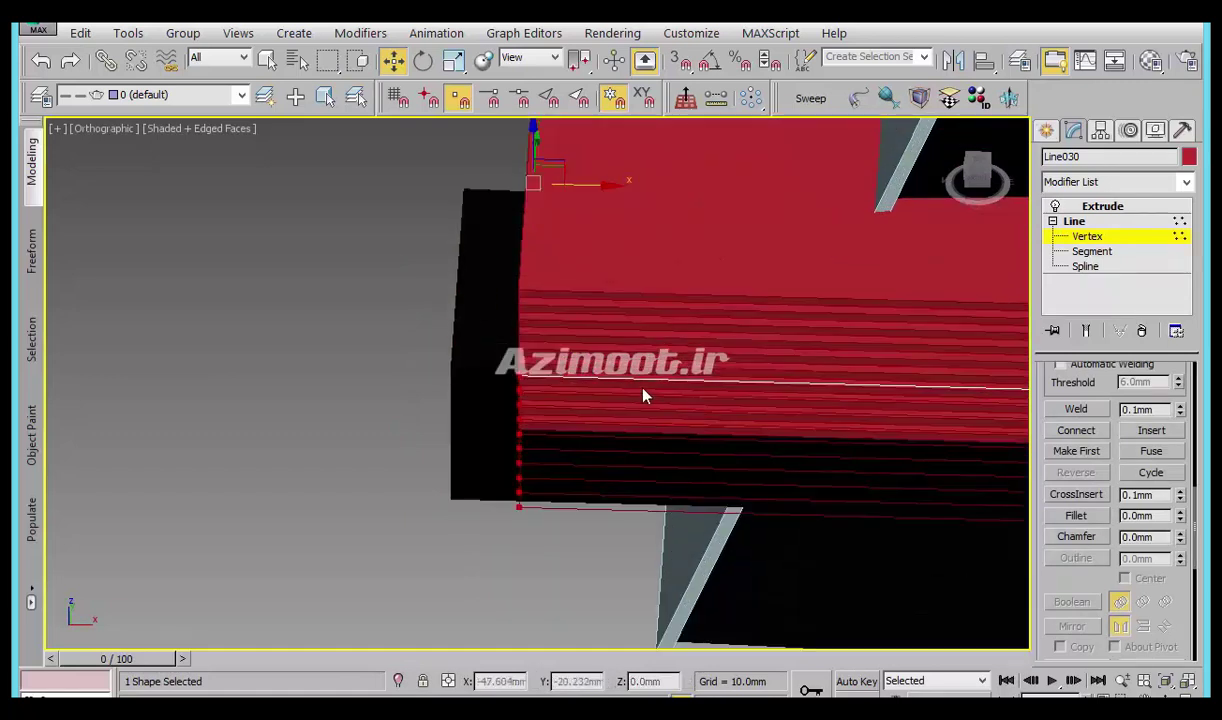
alt+middle_drag(643, 394, 597, 334)
drag(586, 299, 576, 431)
middle_drag(576, 431, 588, 413)
mouse_move(594, 462)
alt+middle_down()
mouse_move(584, 485)
mouse_move(573, 445)
alt+middle_up()
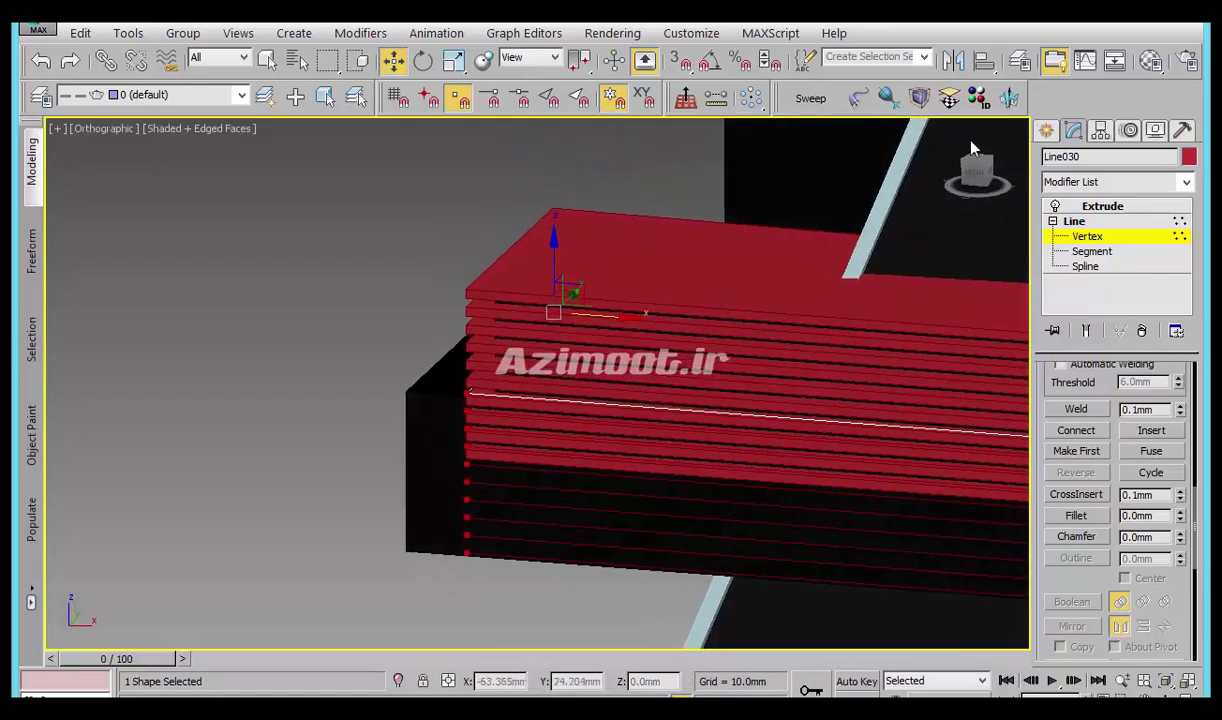
Move the black block's corner vertex up to the slab top so it ends flush.
click(1046, 130)
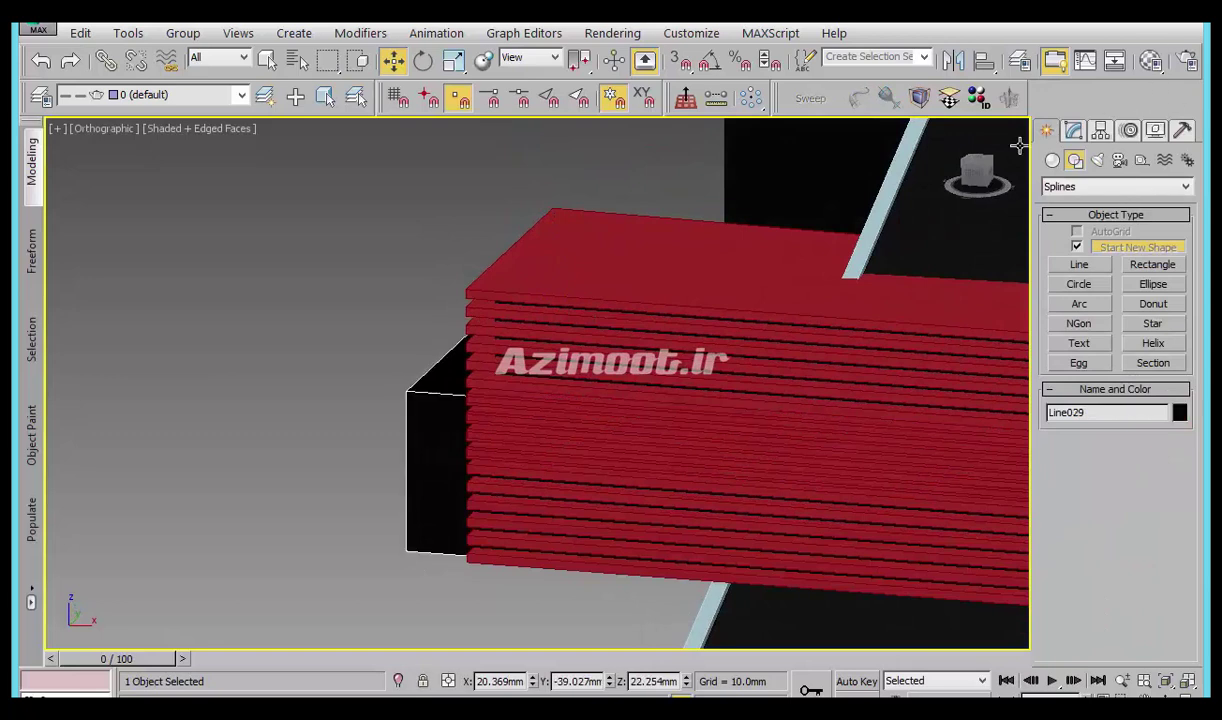
click(1073, 130)
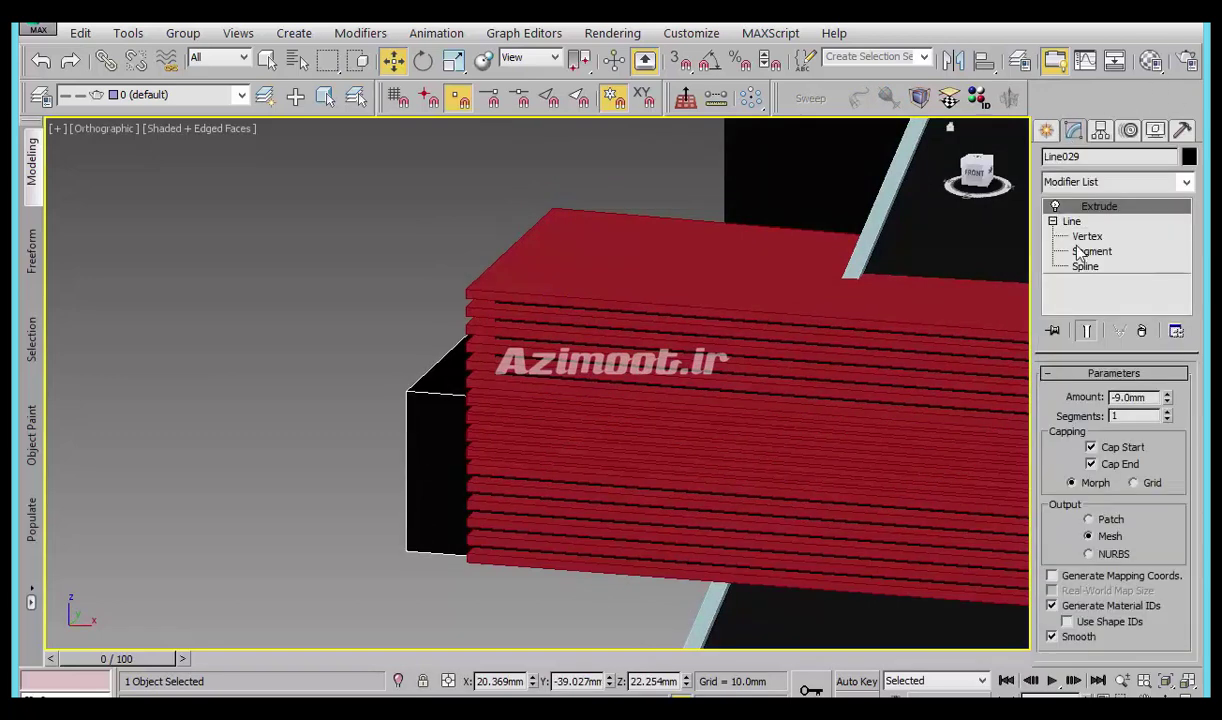
click(1086, 237)
drag(406, 390, 576, 323)
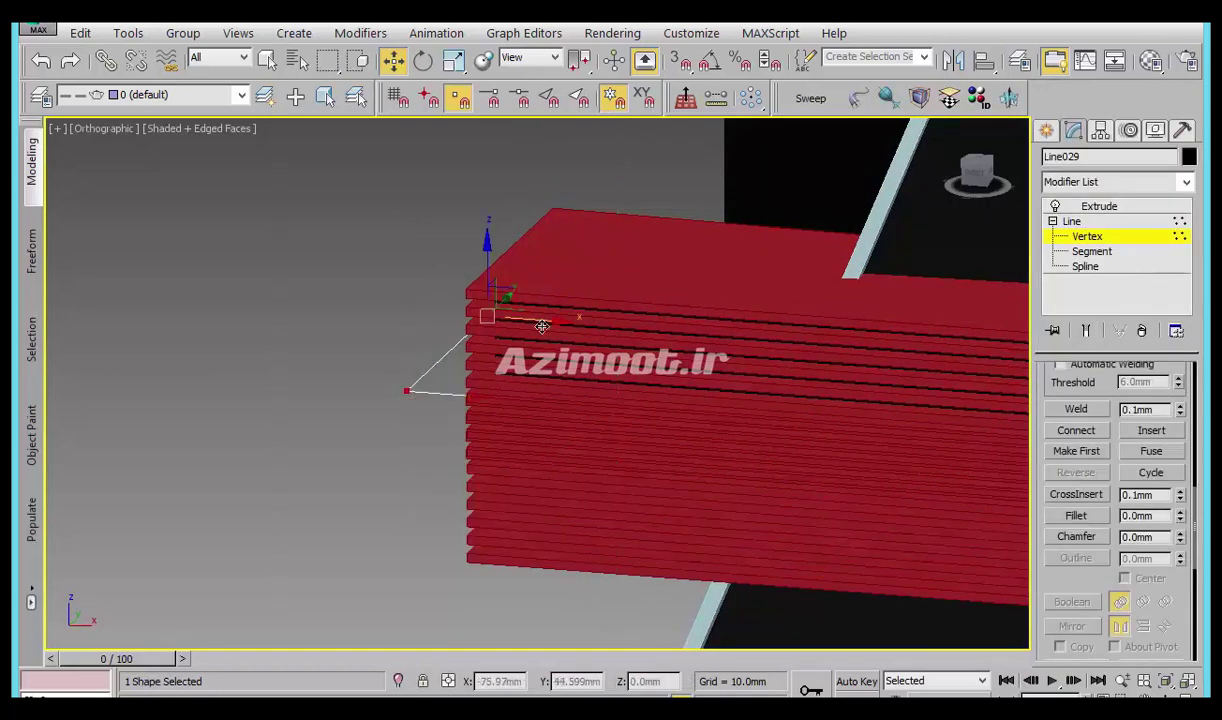
click(1046, 131)
click(400, 327)
mouse_move(400, 327)
alt+middle_down()
mouse_move(567, 439)
mouse_move(930, 507)
mouse_move(845, 538)
mouse_move(960, 524)
mouse_move(650, 480)
mouse_move(690, 442)
alt+middle_up()
Delete several ledge layer lines from the stack, including Line027.
scroll(546, 521, up, 3)
scroll(677, 492, up, 2)
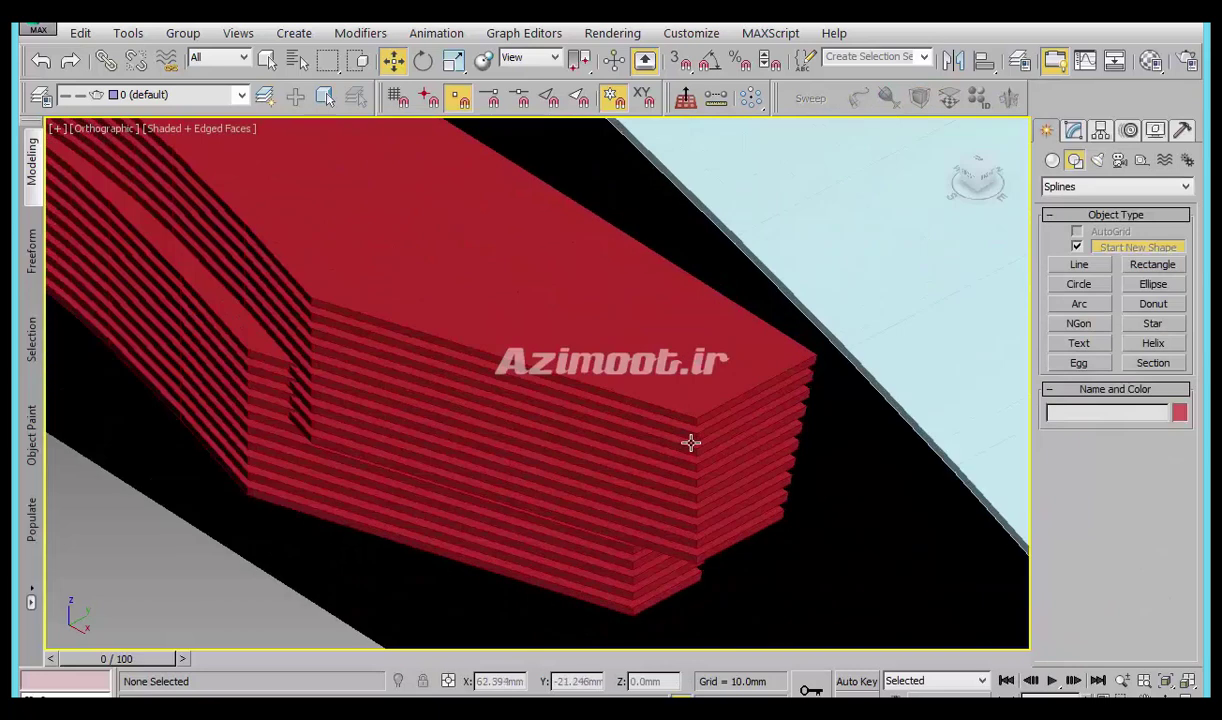
click(692, 452)
click(691, 436)
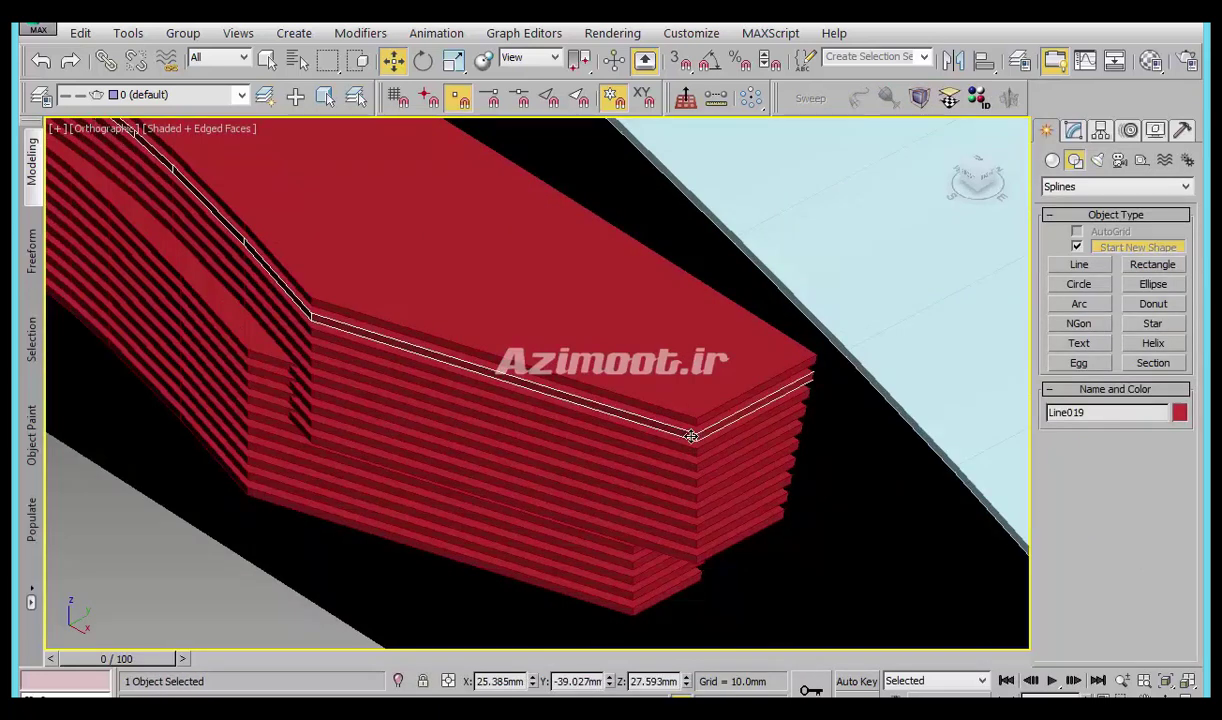
key(Delete)
click(691, 468)
click(688, 484)
key(Delete)
click(696, 505)
key(Delete)
click(702, 540)
key(Delete)
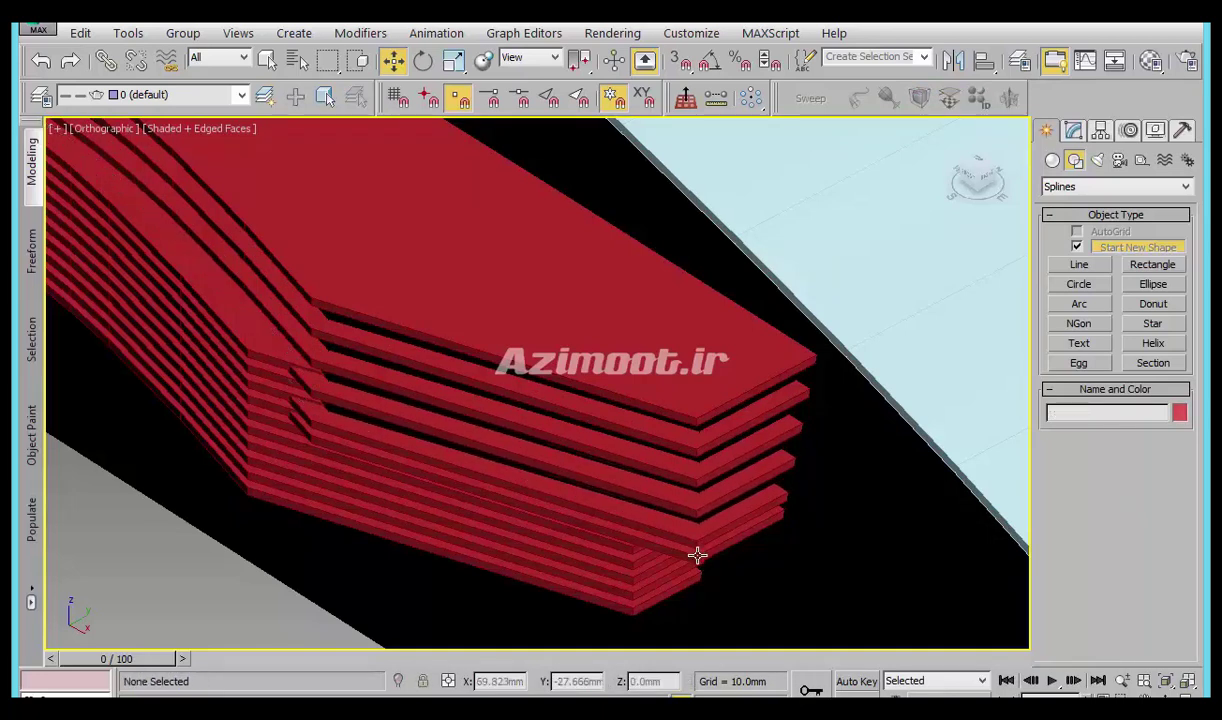
click(697, 562)
middle_drag(783, 570, 796, 573)
key(Delete)
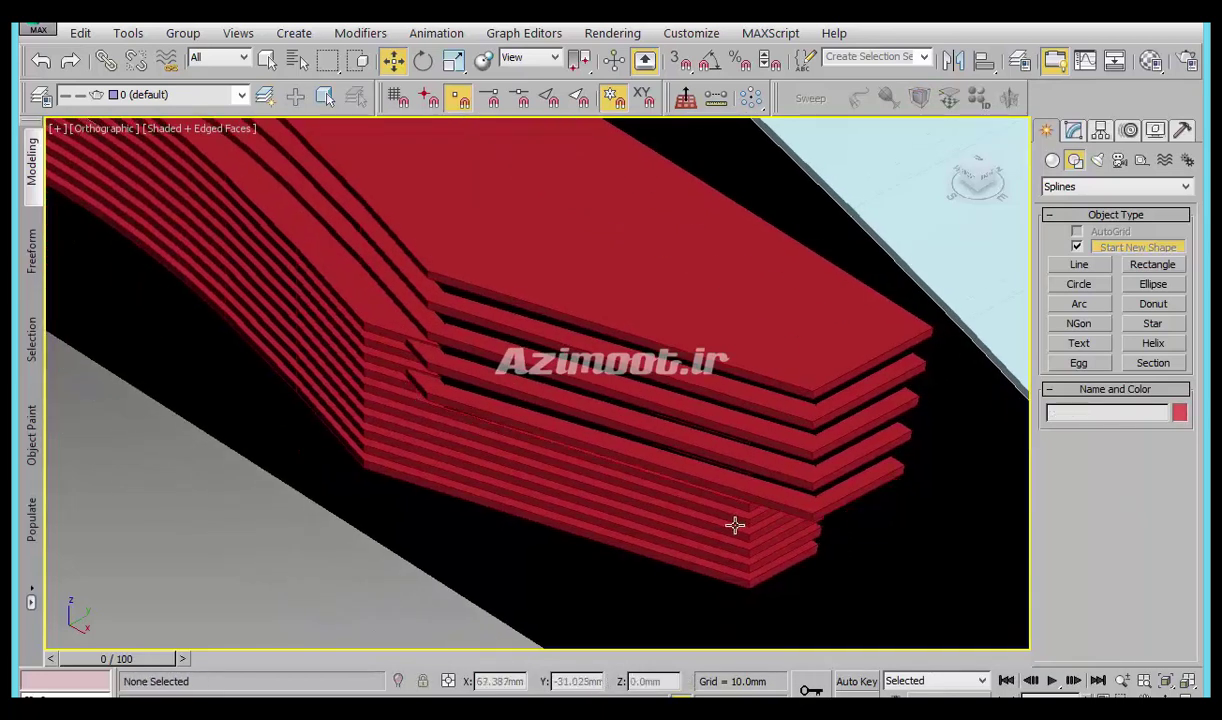
Delete the Line031 spline, another layer spline and two red slabs from the stack.
alt+middle_drag(728, 523, 772, 450)
scroll(531, 418, up, 2)
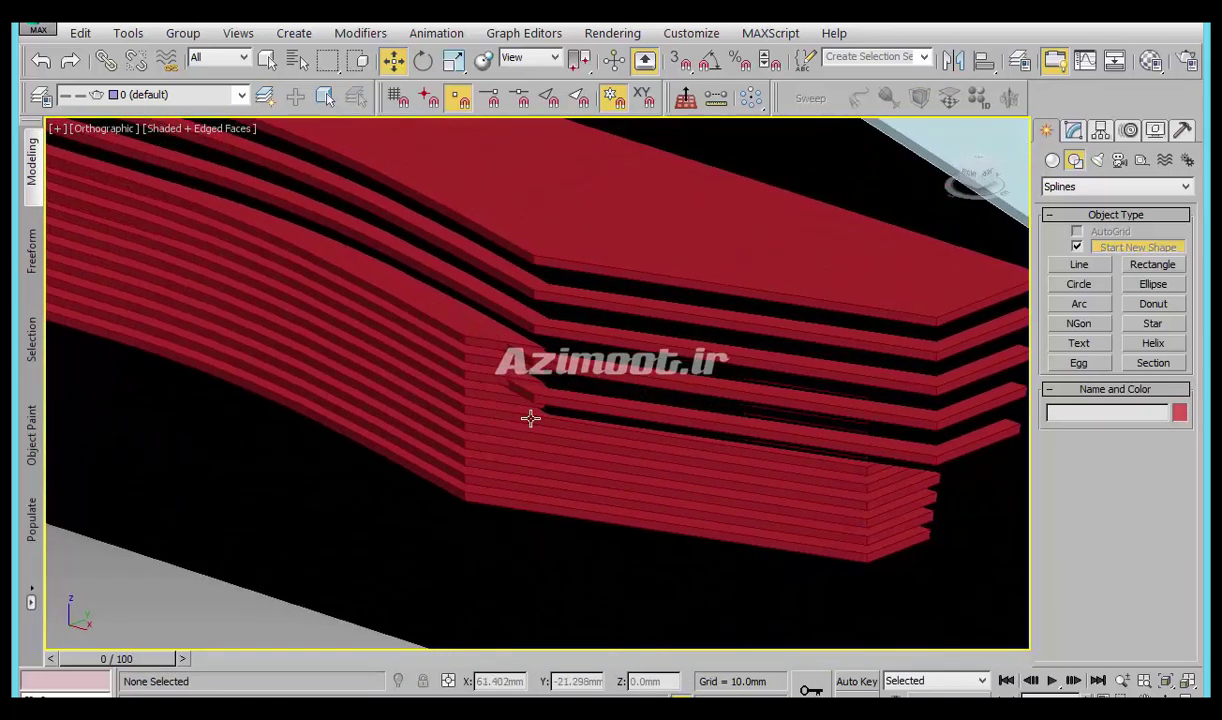
click(469, 358)
key(Delete)
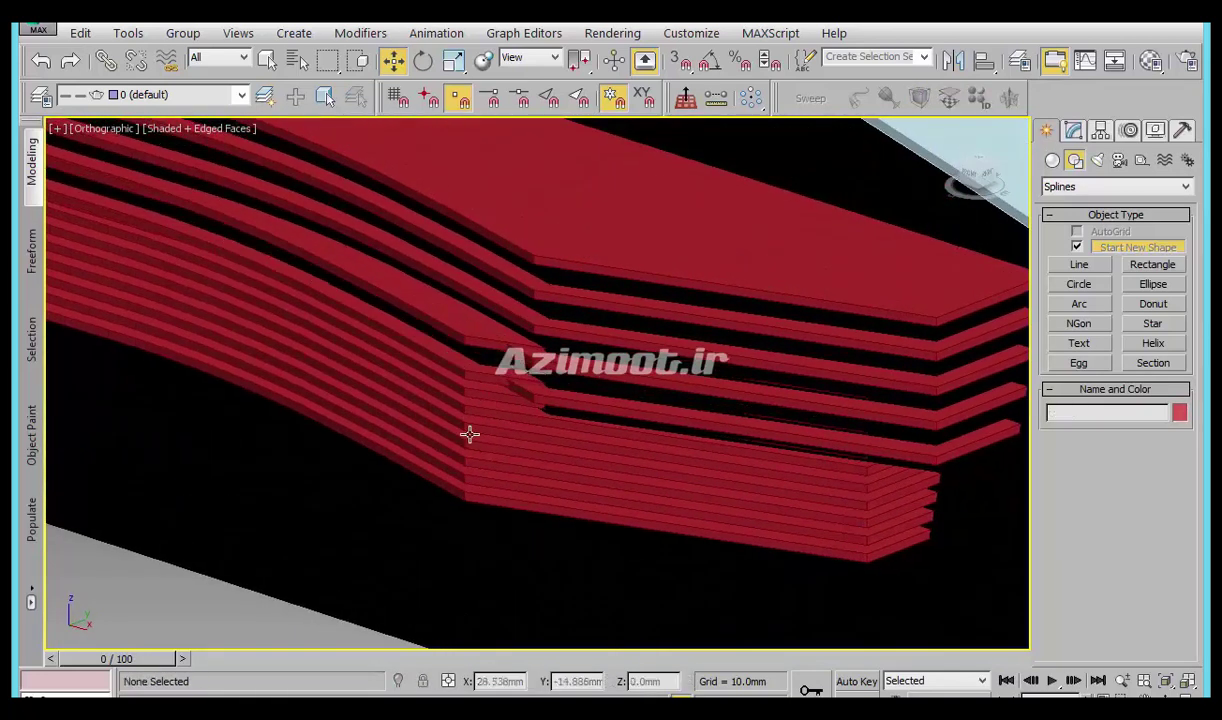
click(473, 404)
key(Delete)
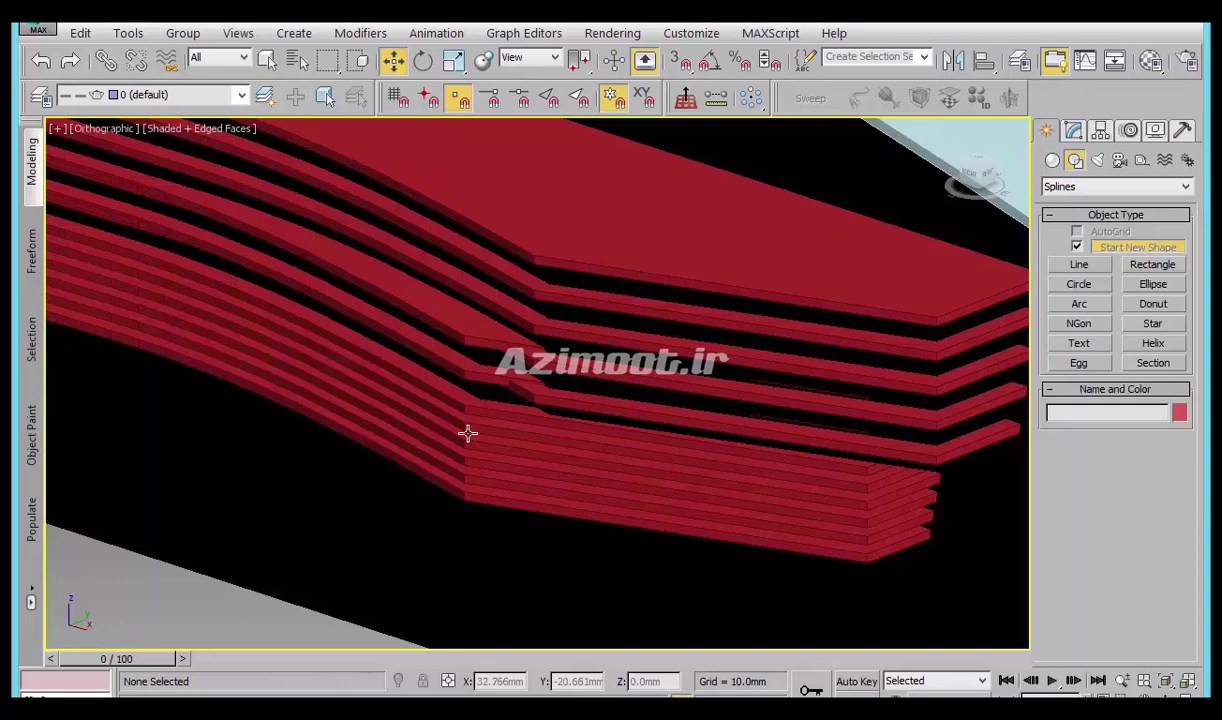
click(471, 459)
key(Delete)
click(477, 490)
key(Delete)
scroll(494, 510, down, 3)
scroll(510, 481, down, 5)
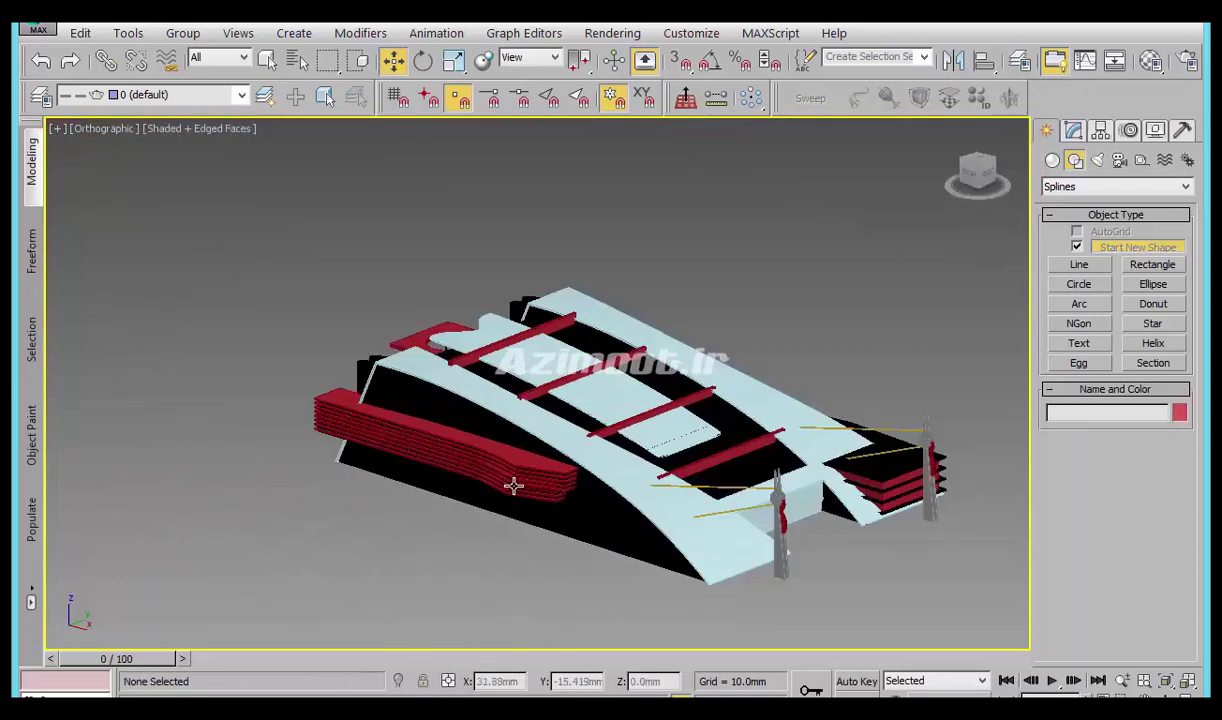
Orbit the building, then snap to the Right view using the ViewCube.
mouse_move(546, 512)
alt+middle_down()
mouse_move(649, 551)
mouse_move(545, 485)
alt+middle_up()
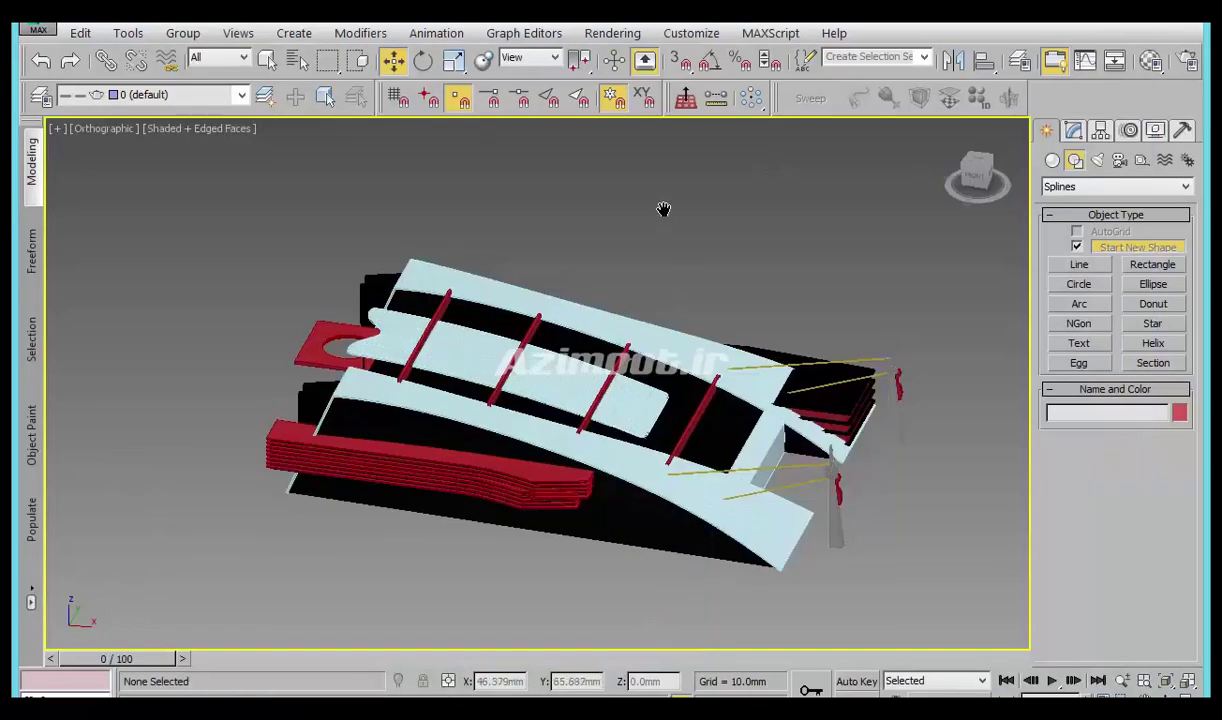
mouse_move(663, 207)
alt+middle_down()
mouse_move(625, 431)
mouse_move(531, 410)
mouse_move(928, 206)
alt+middle_up()
click(986, 173)
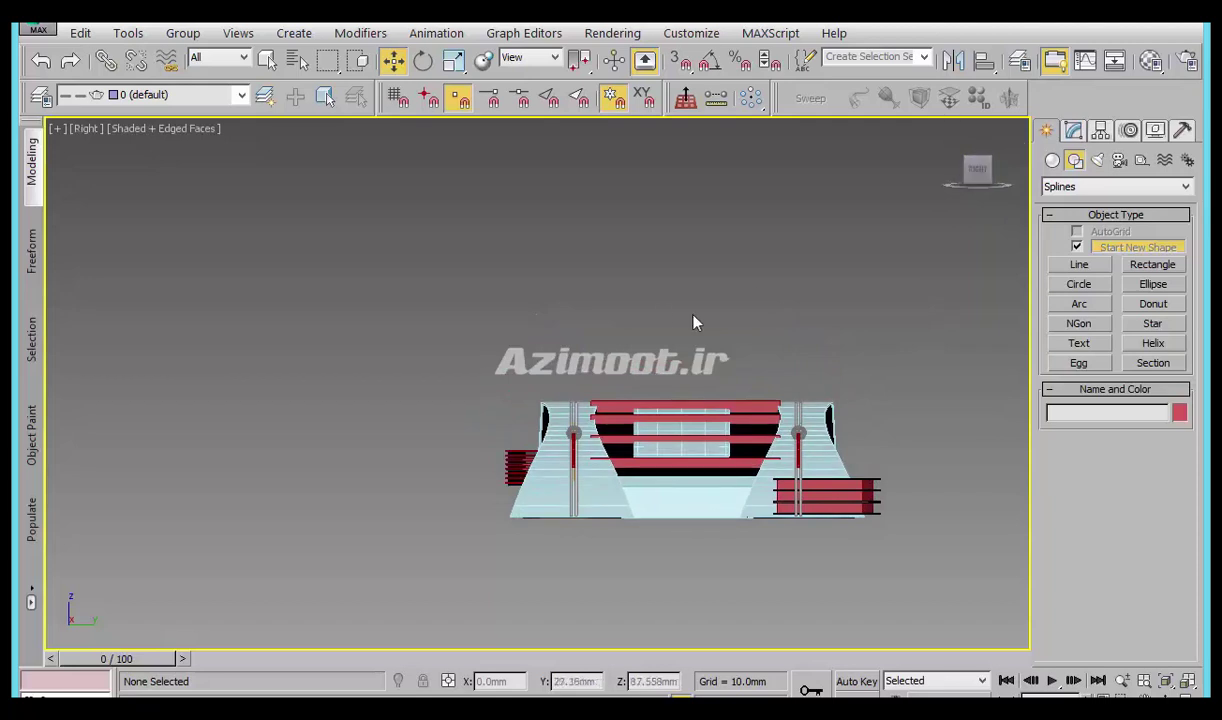
In the Right view, draw a tall rectangle (about 54.8mm by 8.7mm) above the fin's top edge.
key(v)
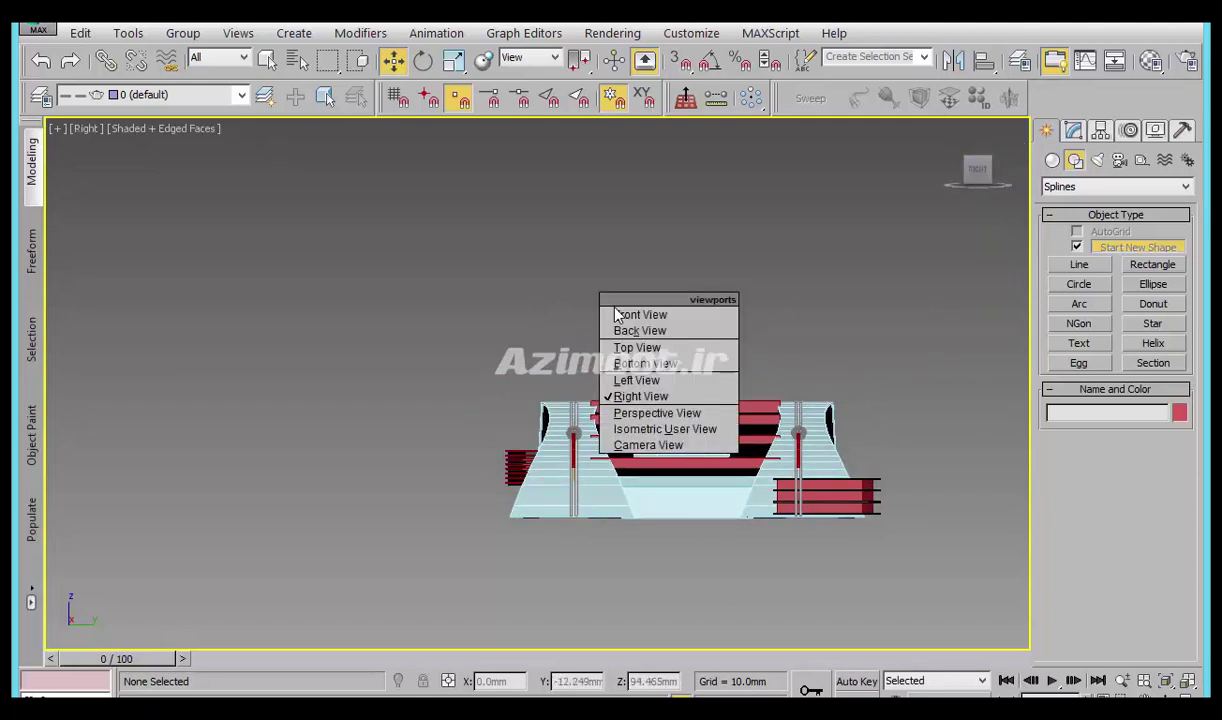
click(640, 396)
scroll(565, 495, up, 1)
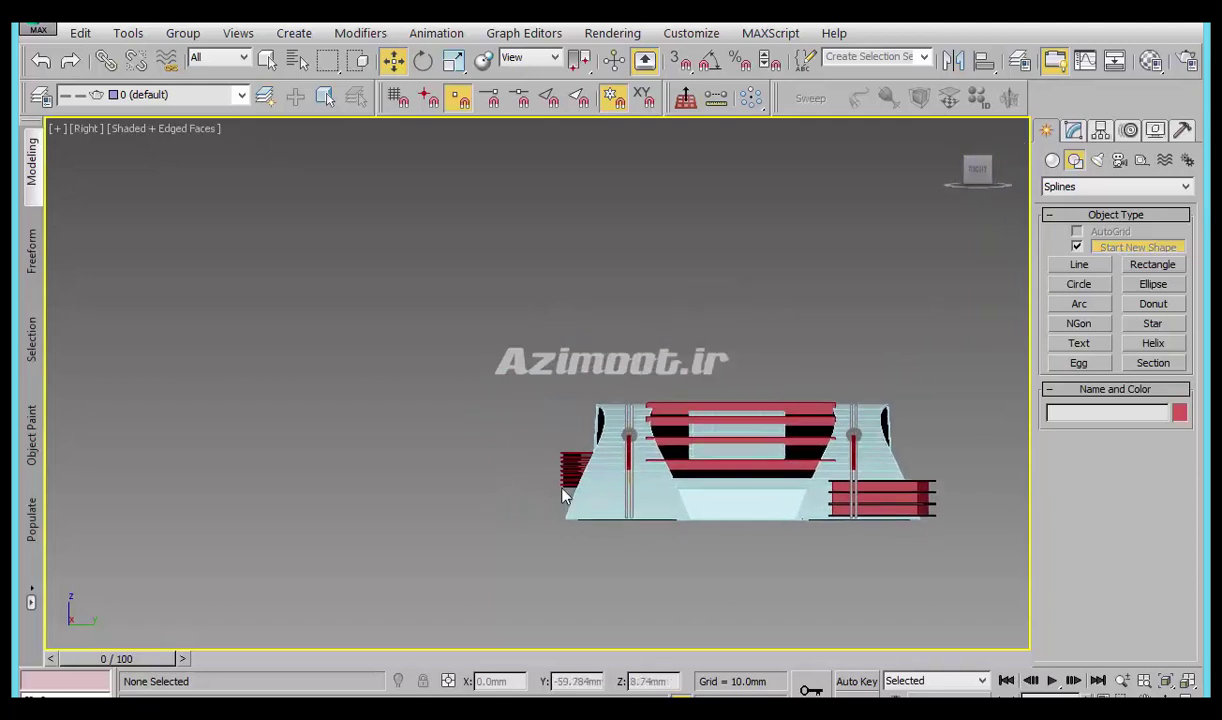
scroll(676, 412, up, 2)
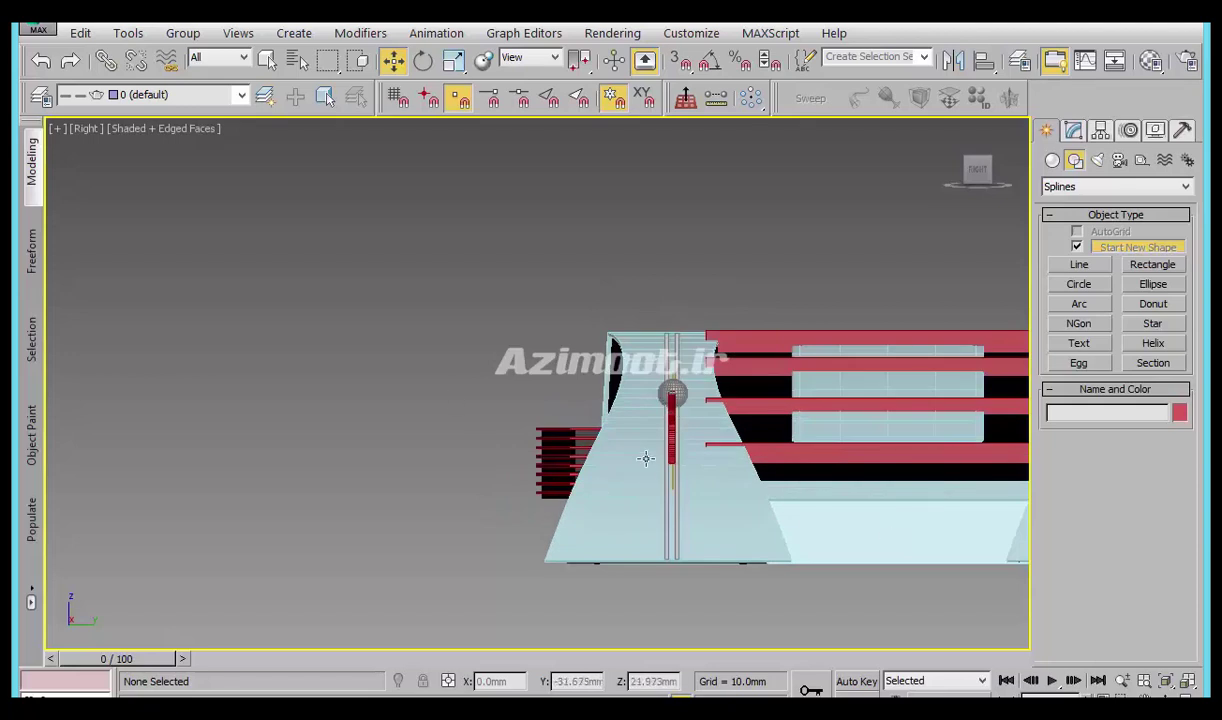
click(1068, 265)
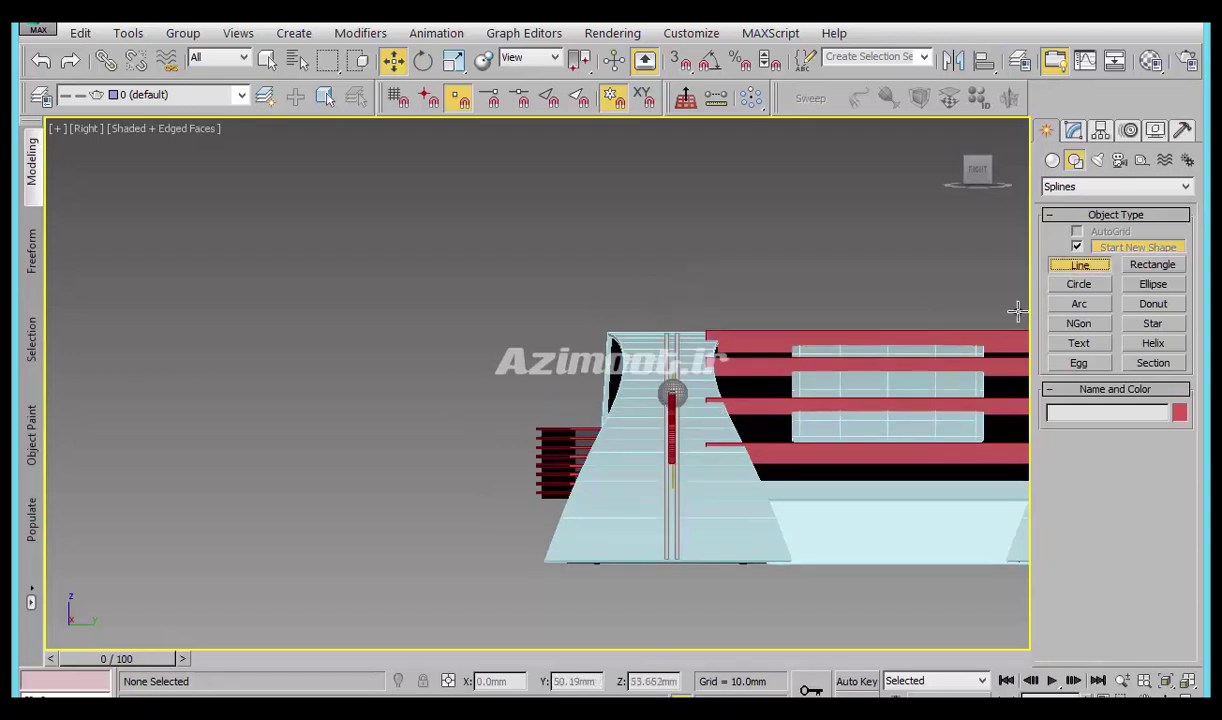
middle_drag(1017, 312, 1019, 337)
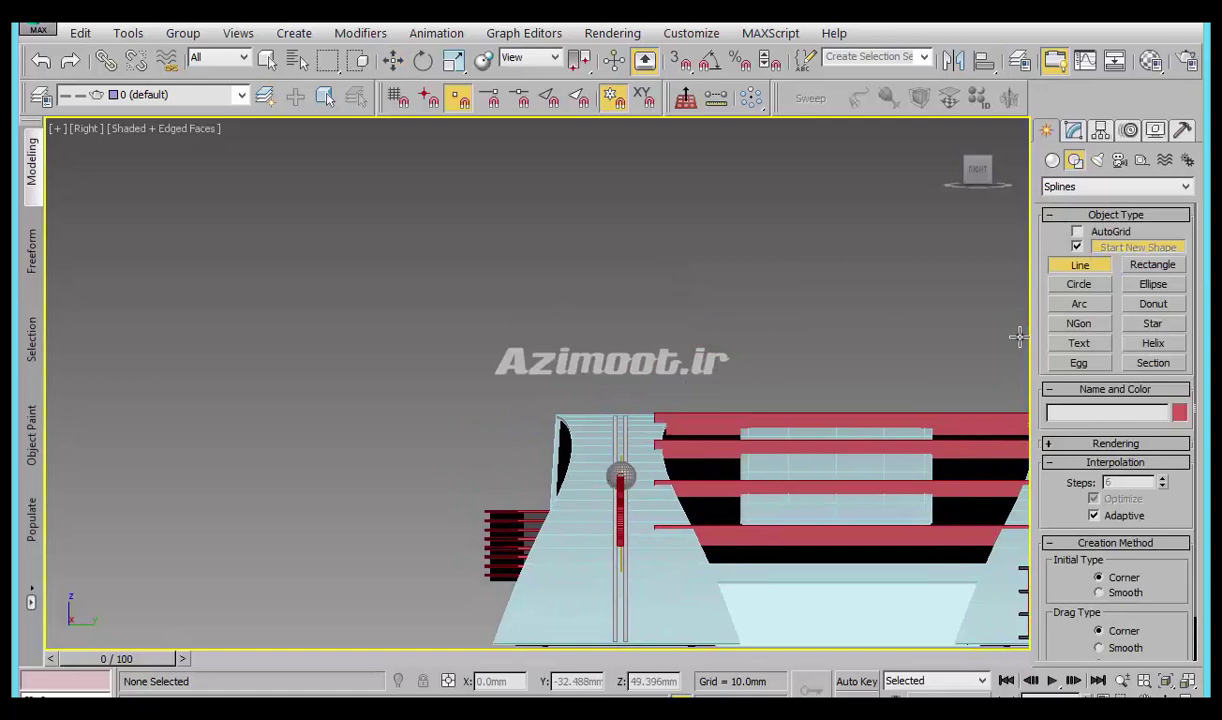
click(1150, 265)
middle_drag(541, 391, 534, 301)
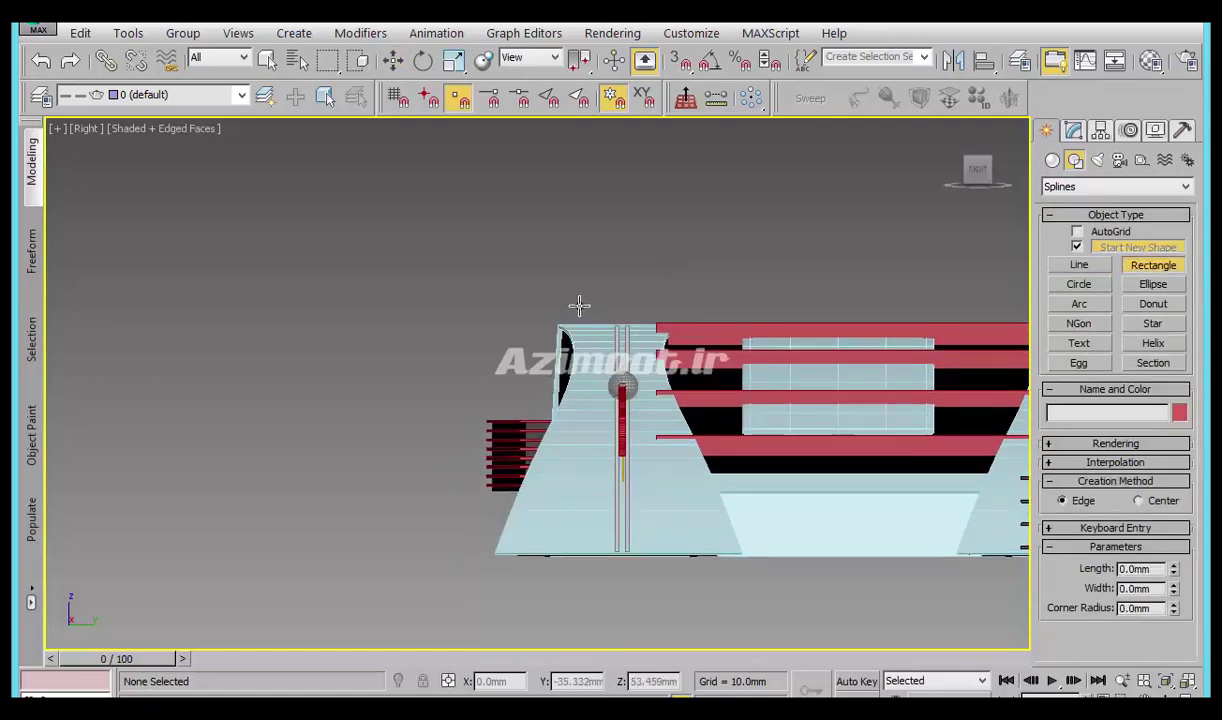
drag(578, 300, 535, 556)
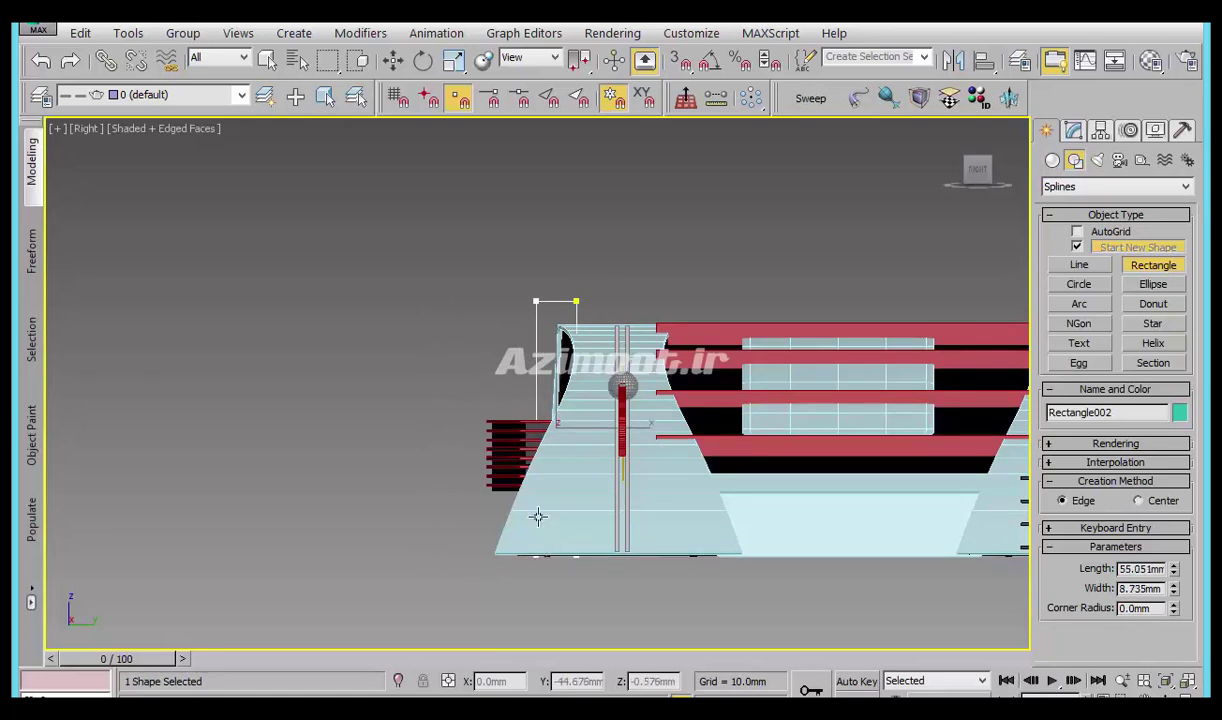
scroll(550, 391, up, 5)
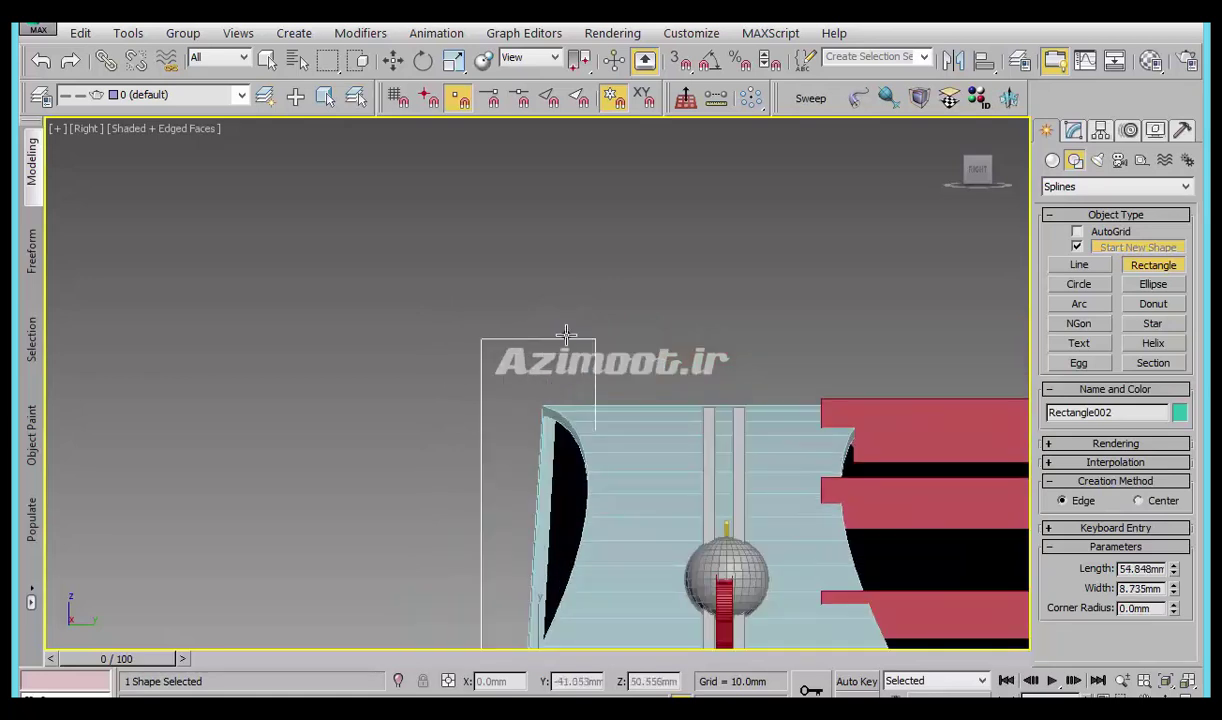
middle_drag(570, 405, 596, 325)
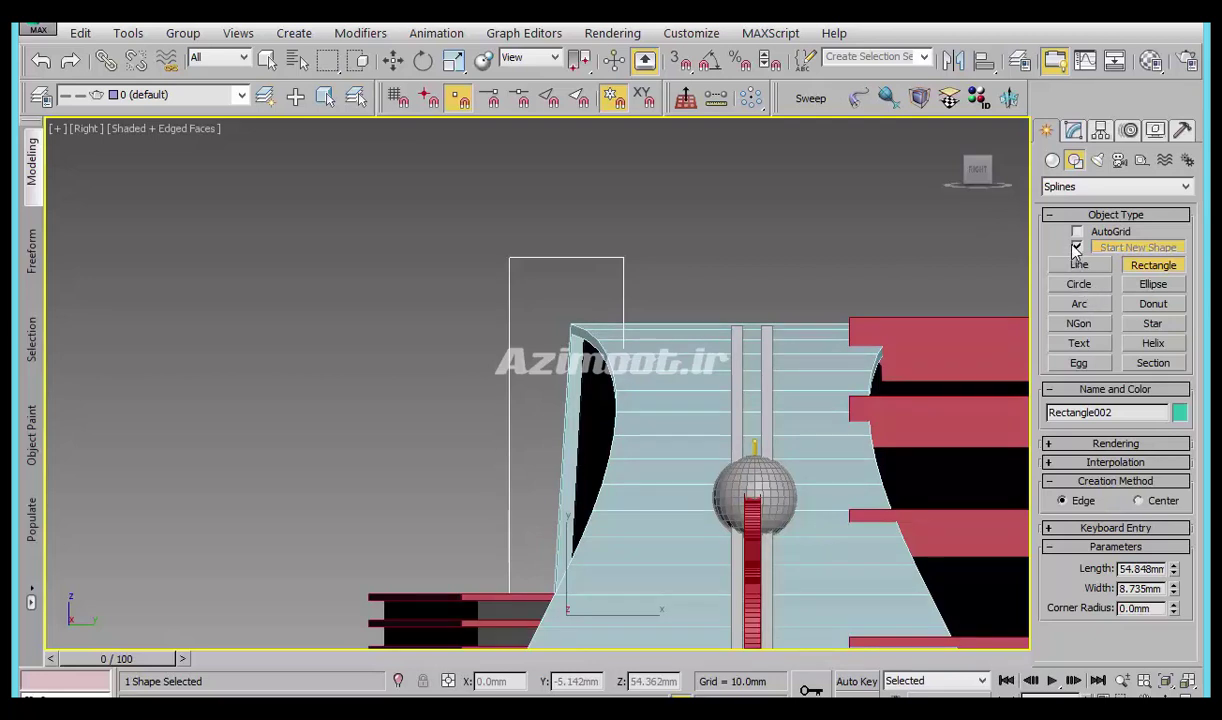
With Start New Shape off, add a small circle near the rectangle's top in the same shape.
click(1076, 248)
click(1078, 285)
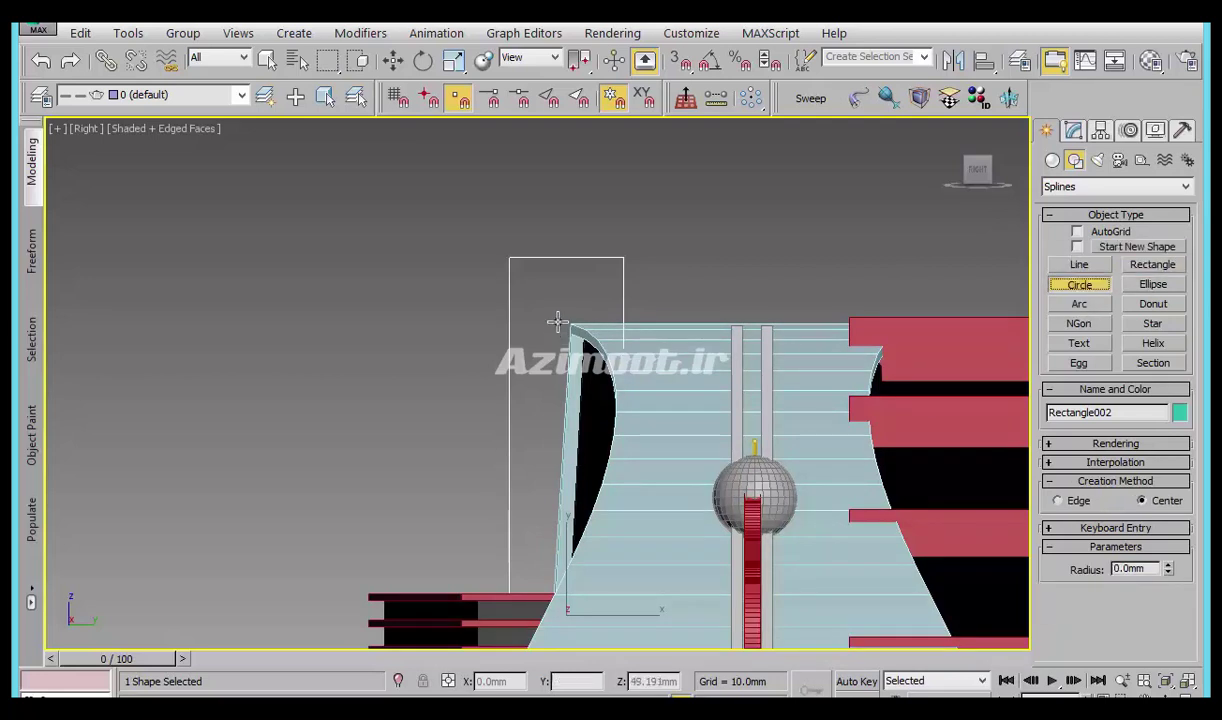
drag(565, 311, 568, 274)
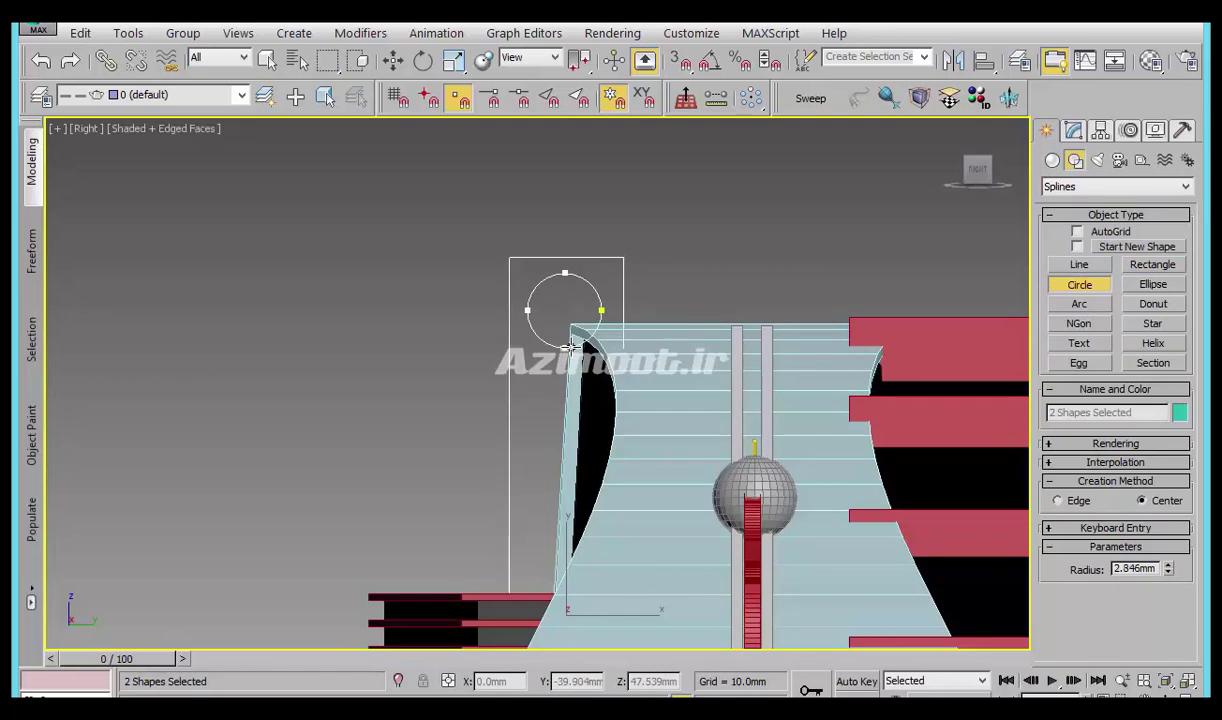
right_click(619, 276)
Isolate Rectangle002 and set its interpolation to Adaptive.
key(alt+q)
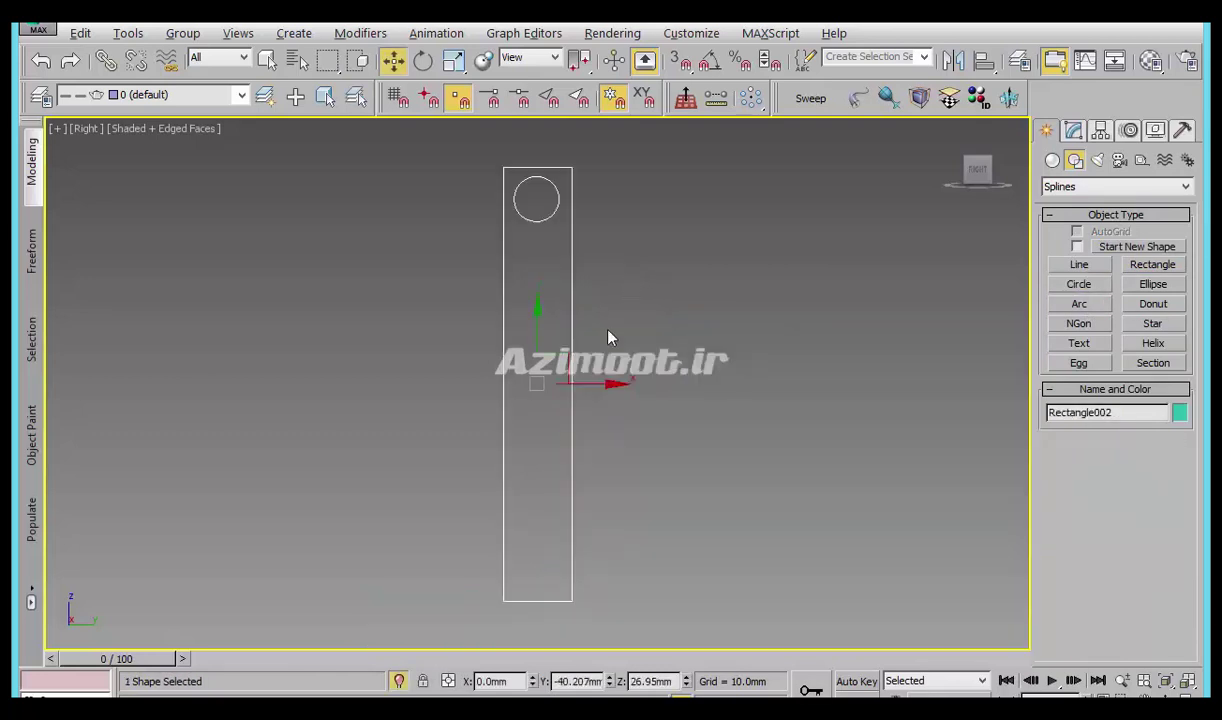
mouse_move(500, 318)
alt+middle_down()
mouse_move(613, 388)
mouse_move(614, 370)
mouse_move(538, 289)
mouse_move(514, 295)
mouse_move(515, 333)
mouse_move(584, 431)
alt+middle_up()
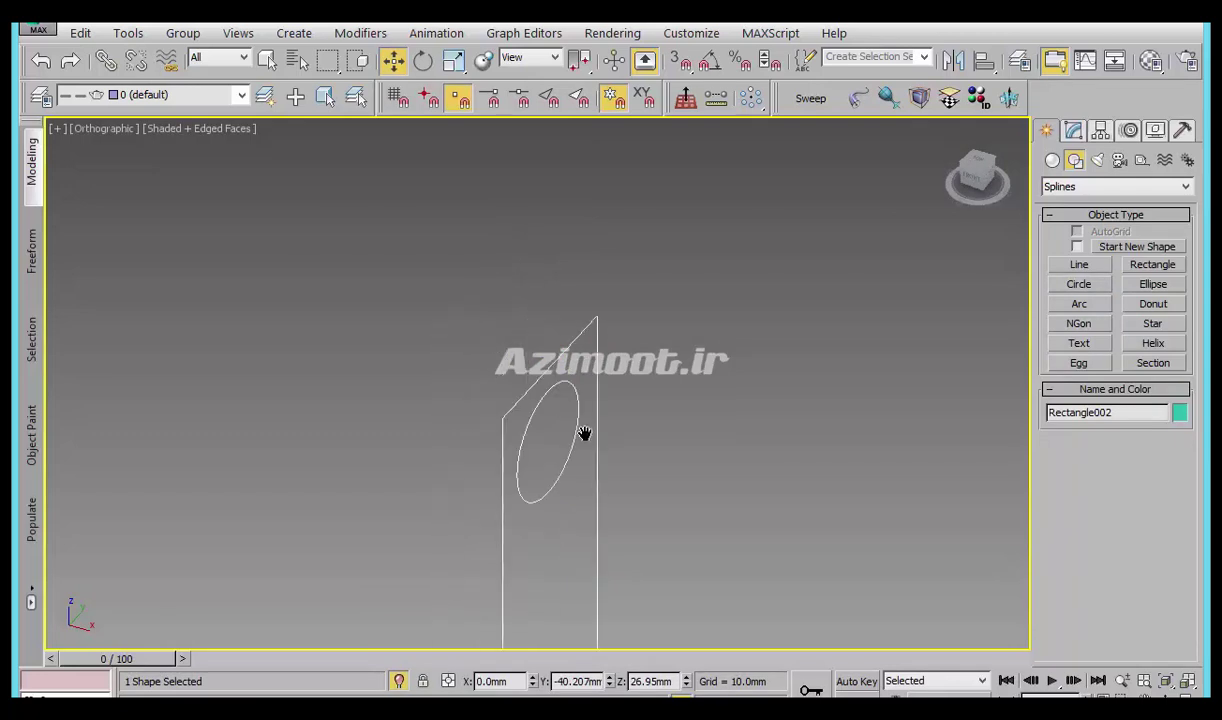
key(t)
key(z)
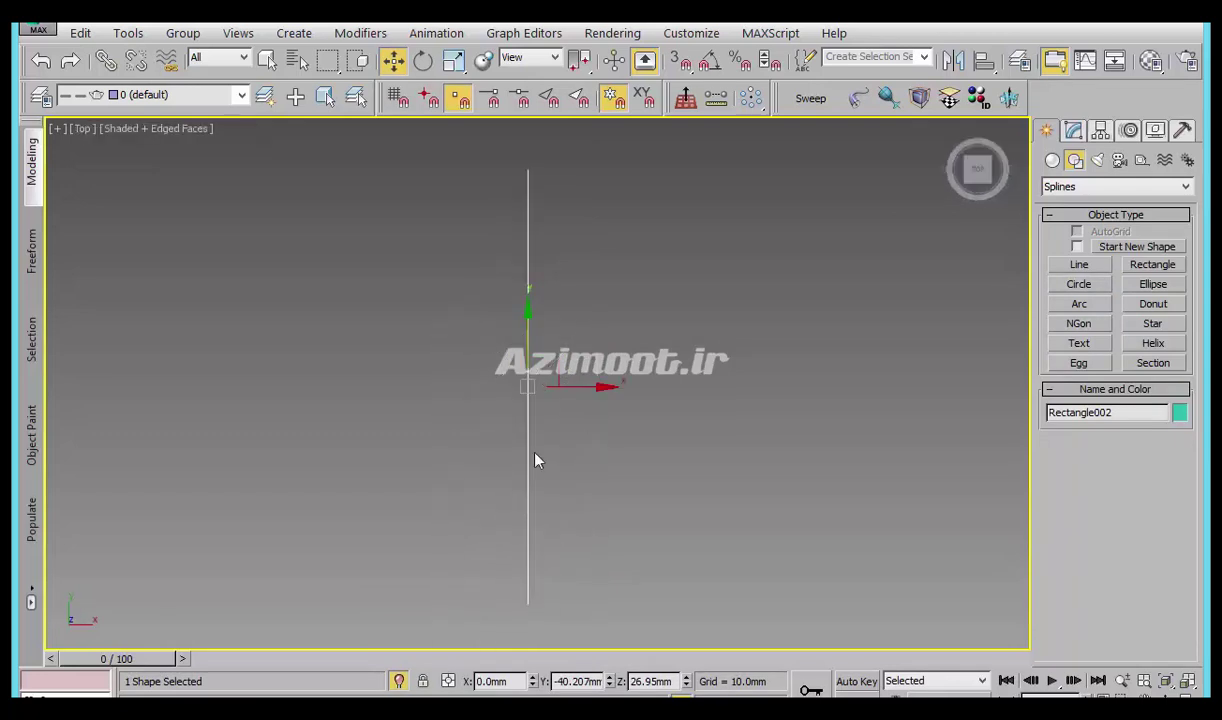
mouse_move(549, 453)
alt+middle_down()
mouse_move(510, 431)
mouse_move(526, 349)
mouse_move(592, 333)
mouse_move(589, 529)
mouse_move(537, 420)
mouse_move(584, 466)
mouse_move(690, 349)
alt+middle_up()
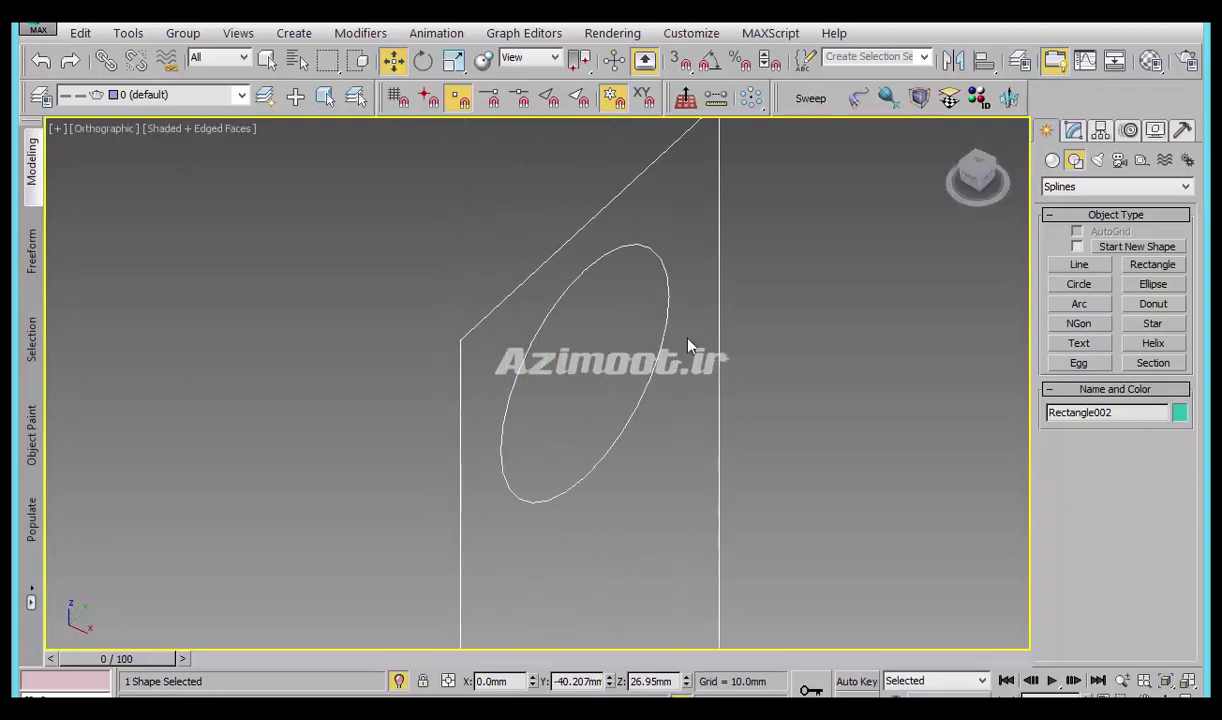
click(1073, 134)
click(1053, 207)
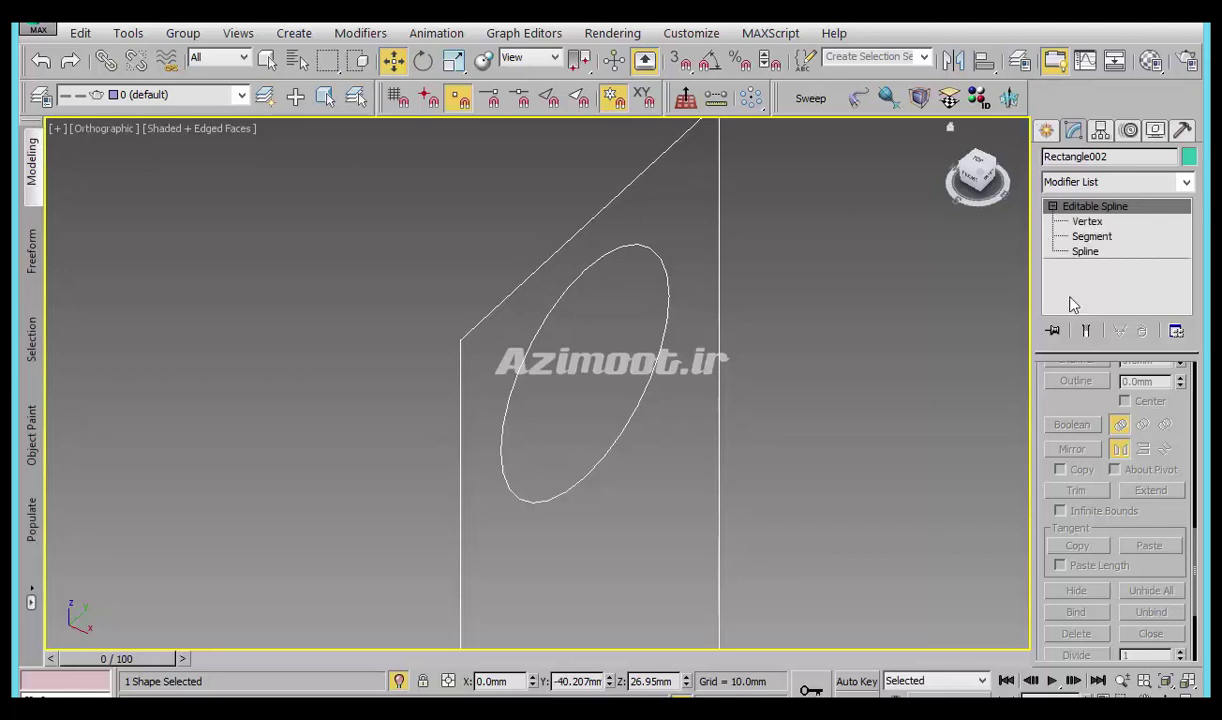
right_click(1103, 390)
click(1102, 447)
click(1100, 392)
click(1105, 447)
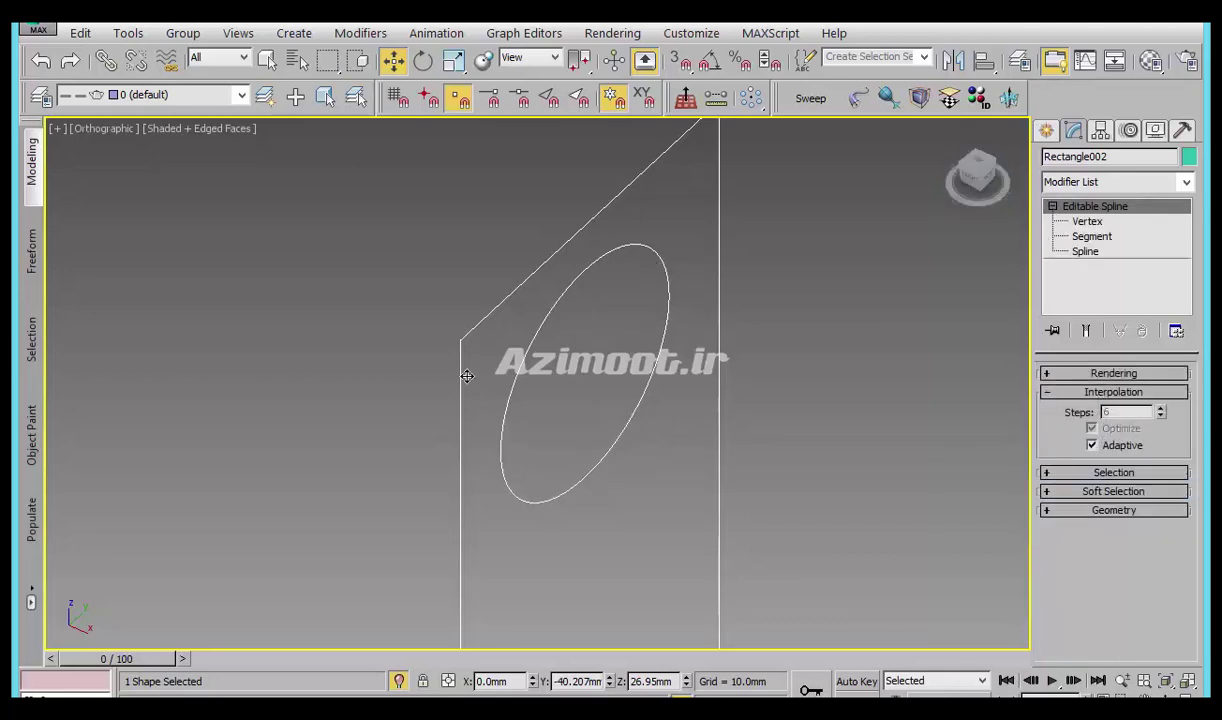
Chamfer both corner vertices of the outline's slanted top edge.
middle_drag(714, 497, 669, 583)
click(1082, 238)
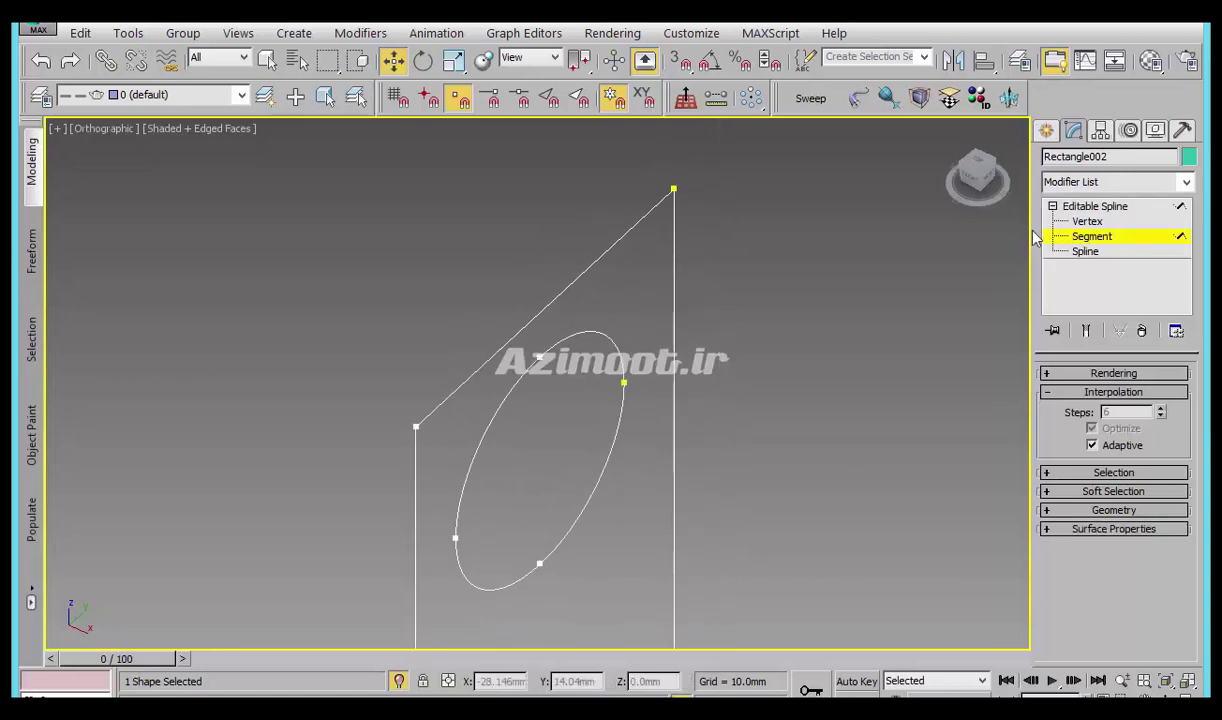
key(1)
drag(768, 180, 648, 242)
middle_drag(528, 350, 603, 242)
ctrl+click(491, 322)
middle_drag(867, 319, 858, 398)
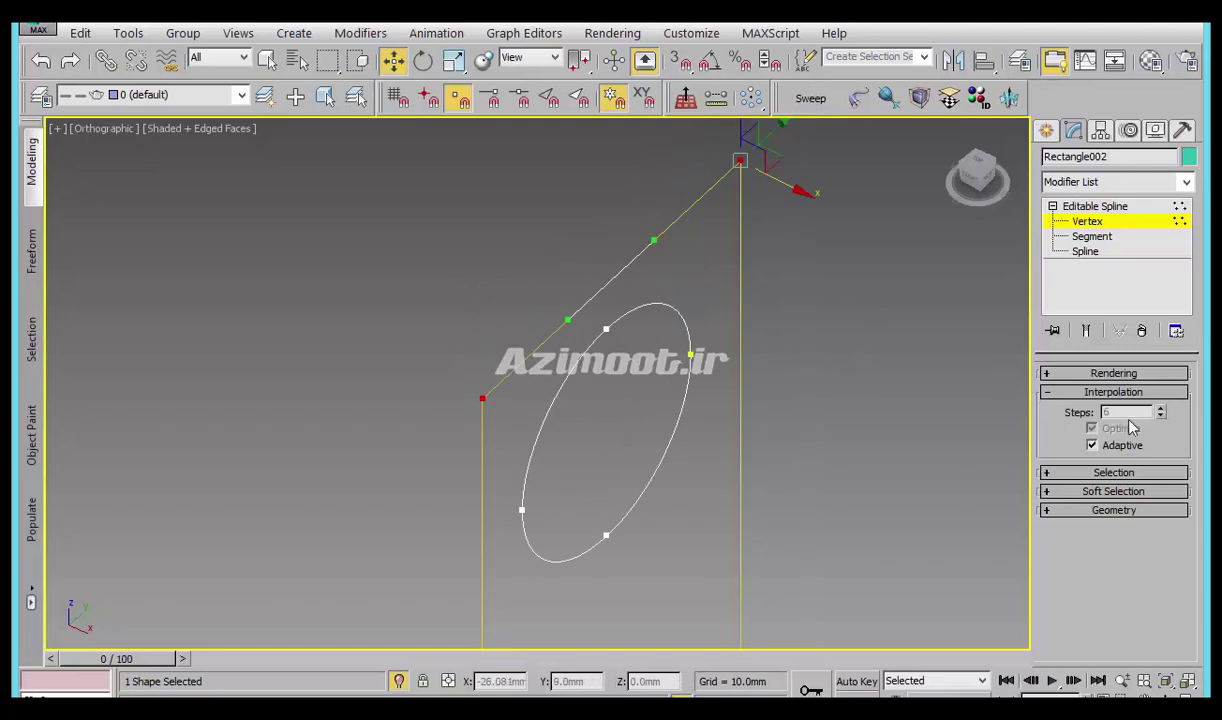
click(1113, 392)
click(1113, 449)
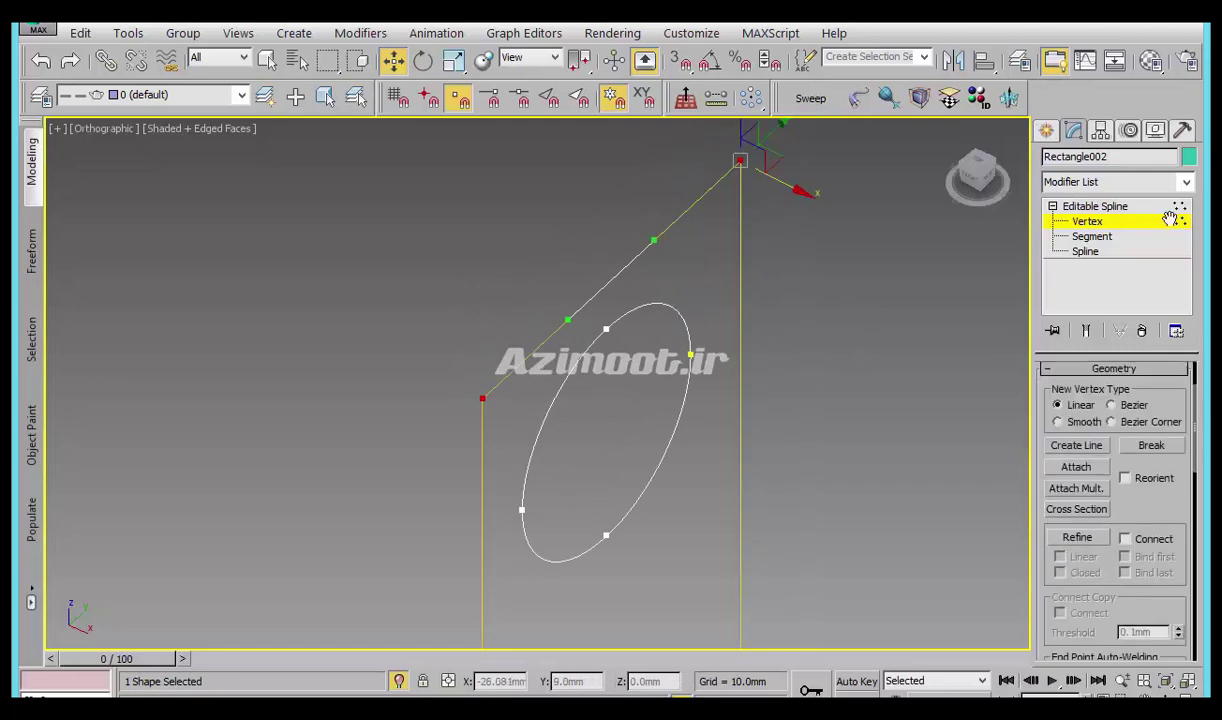
scroll(1062, 515, down, 5)
click(1068, 513)
drag(479, 397, 537, 259)
Reduce the Extrude amount to 0.5mm and slide the thin plate along Y against the roof edge.
key(w)
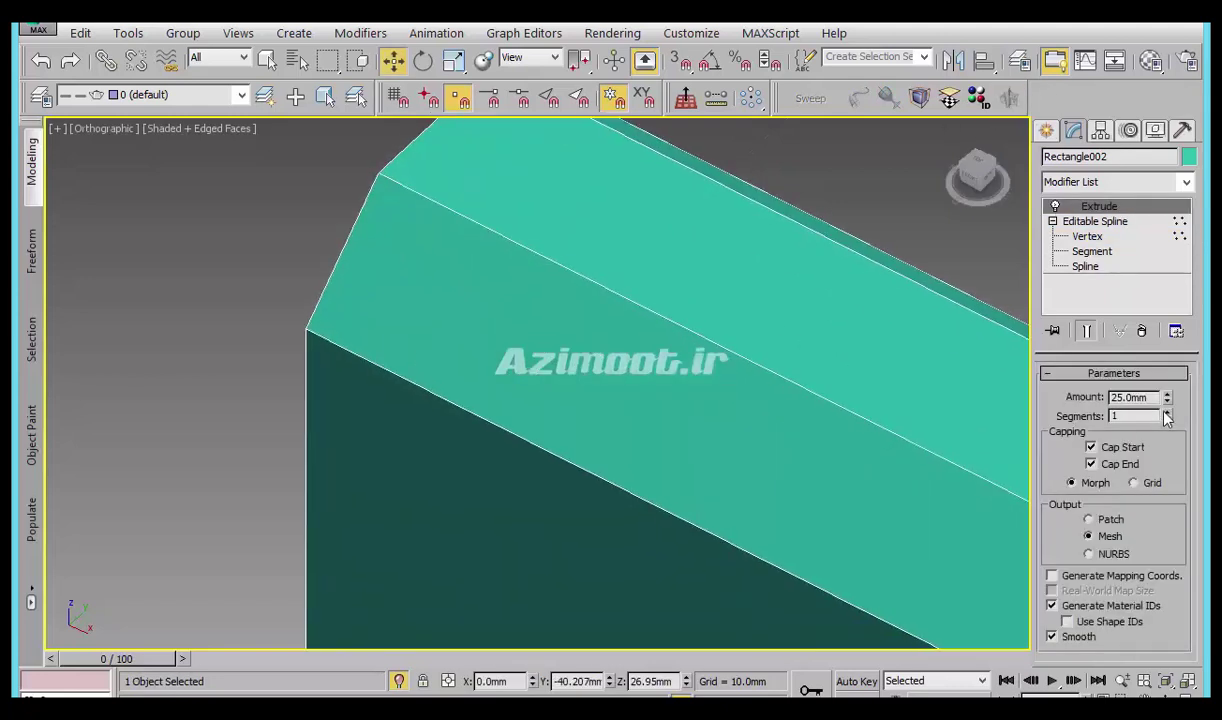
drag(1166, 428, 1160, 446)
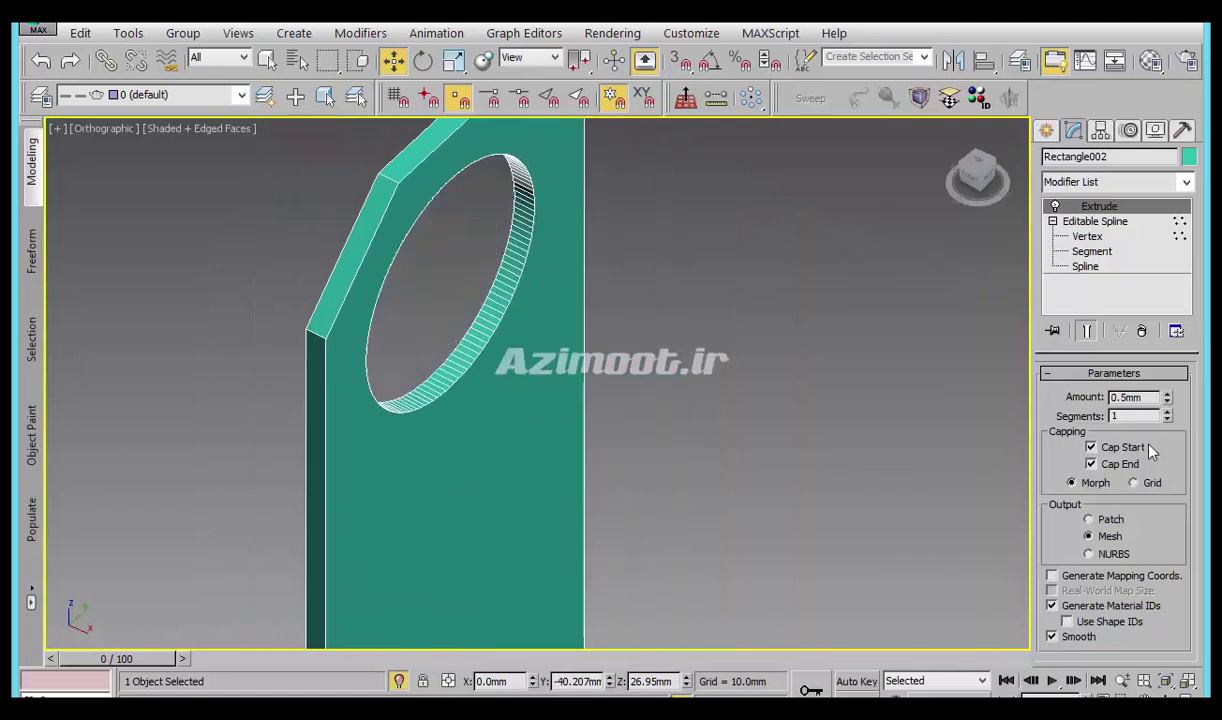
scroll(576, 321, down, 3)
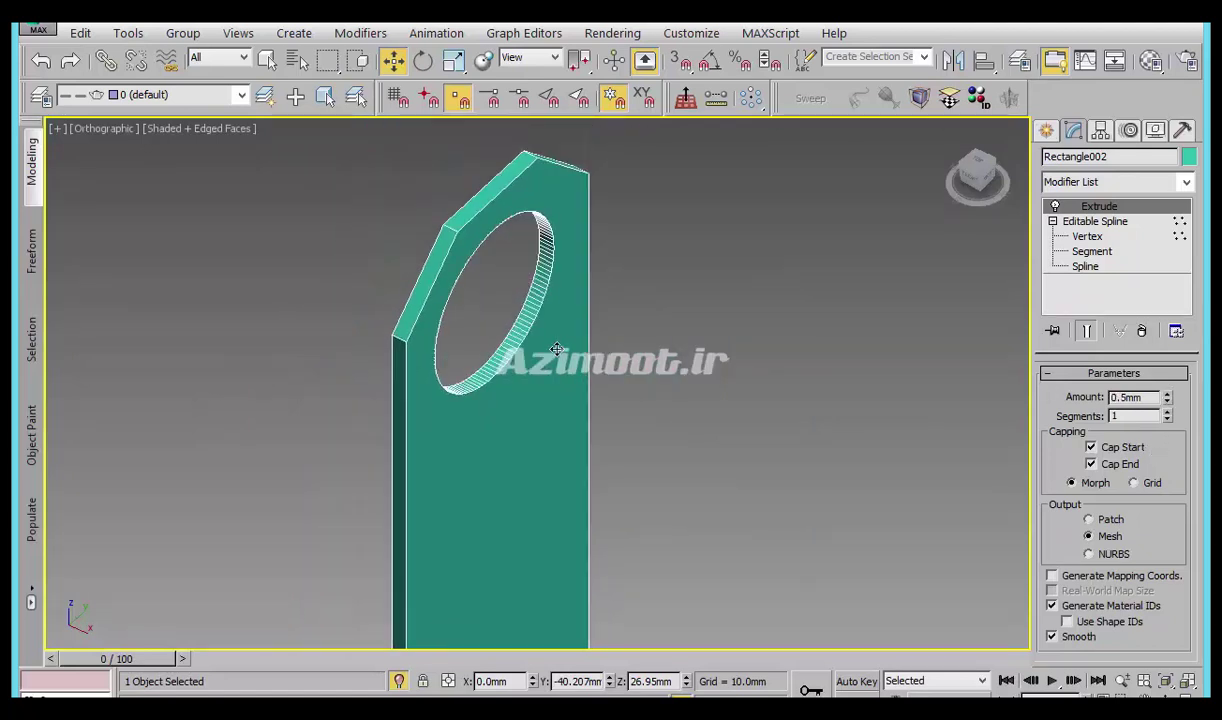
middle_drag(506, 273, 568, 358)
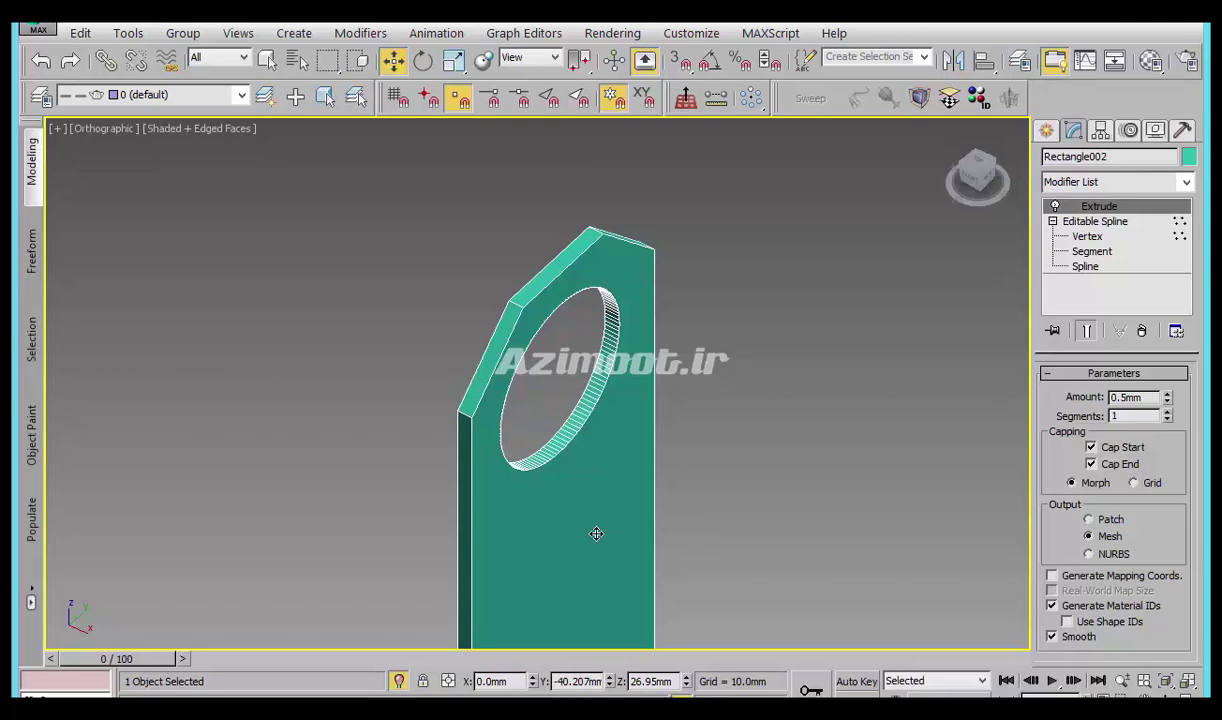
alt+middle_drag(570, 440, 568, 490)
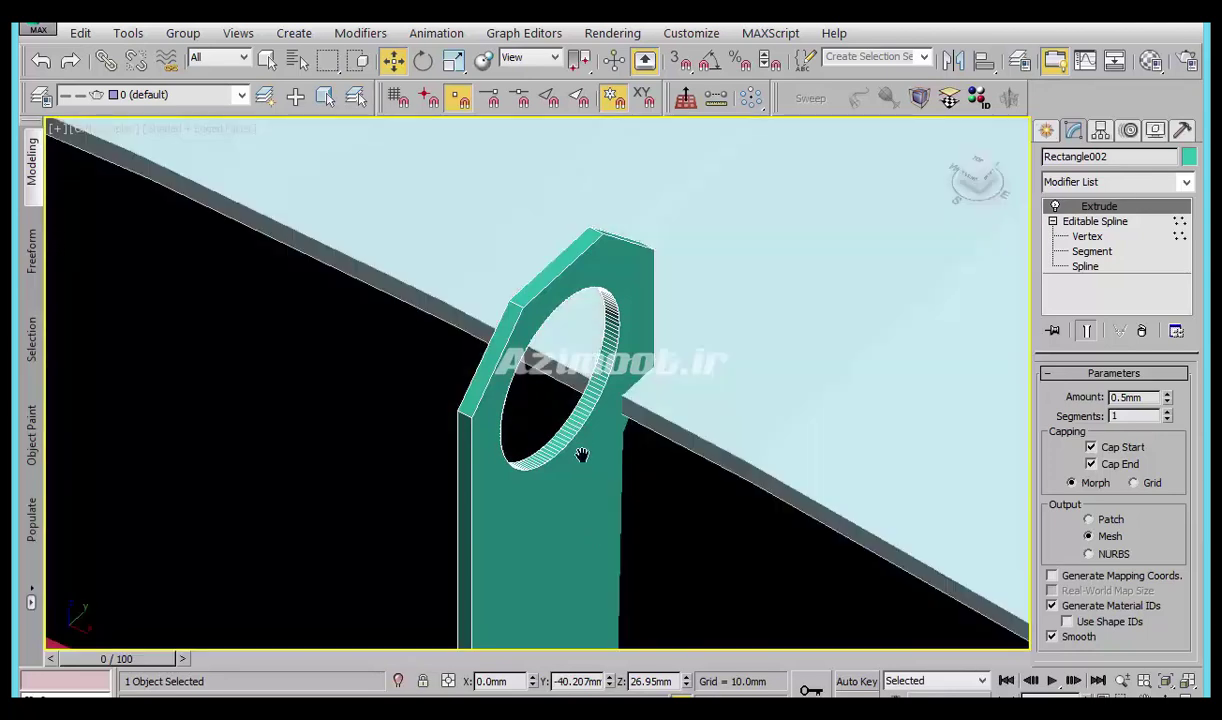
mouse_move(603, 467)
mouse_down()
mouse_move(572, 479)
mouse_move(399, 382)
mouse_up()
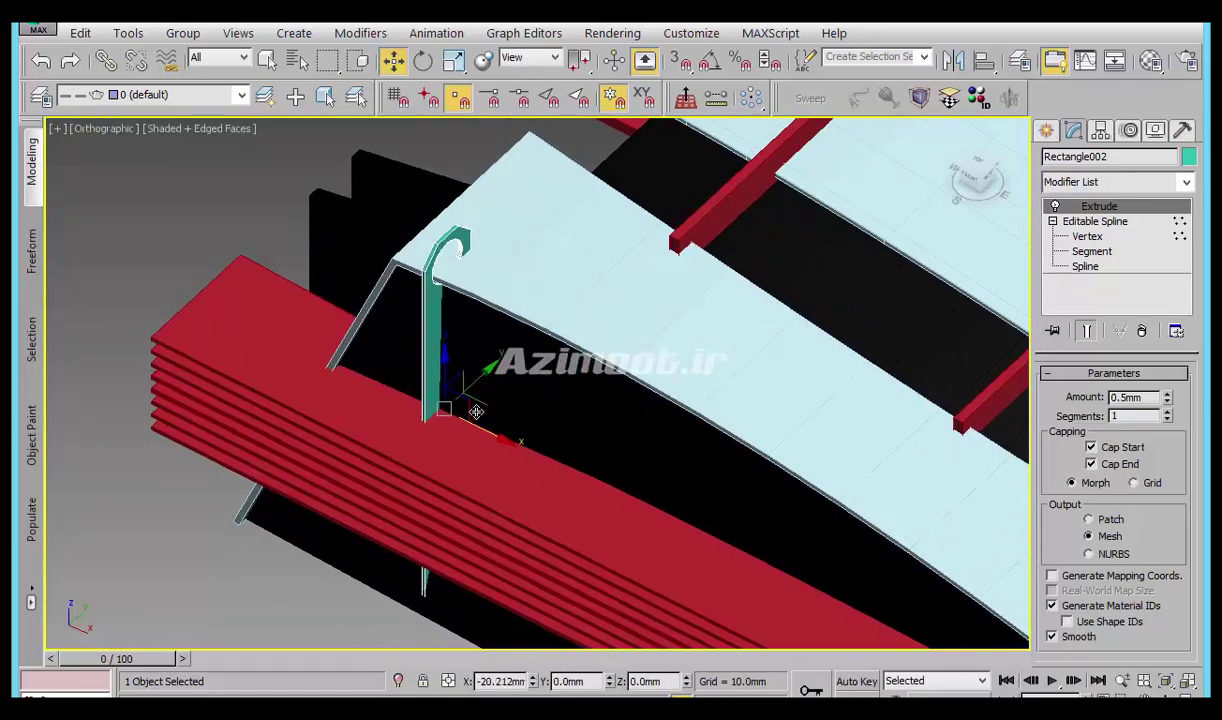
Scale the fin's circular hole smaller and move it slightly higher.
click(1087, 236)
click(1092, 251)
scroll(445, 349, up, 3)
scroll(503, 336, up, 3)
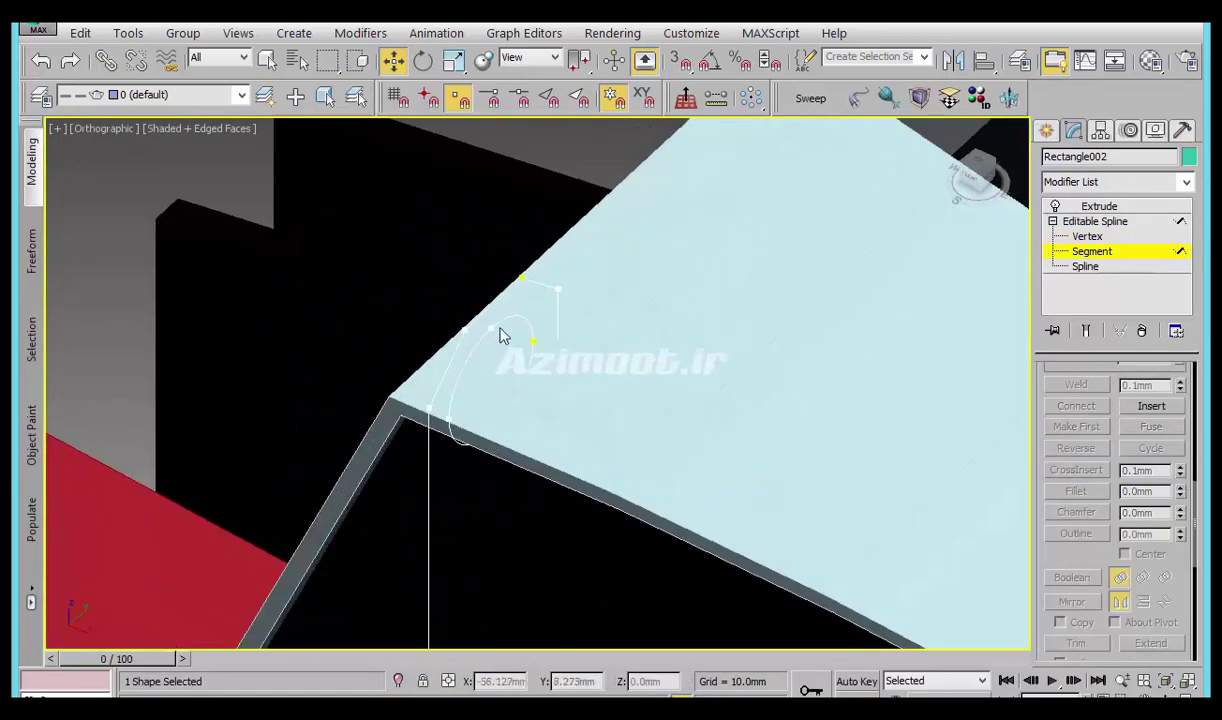
click(503, 336)
click(1085, 266)
click(505, 340)
middle_drag(502, 390, 514, 430)
key(r)
drag(510, 437, 502, 452)
key(w)
drag(503, 399, 503, 380)
click(1046, 130)
Move the fin's bottom and top vertices to fit the outline to the roof edge.
mouse_move(589, 338)
alt+middle_down()
mouse_move(518, 428)
mouse_move(512, 260)
alt+middle_up()
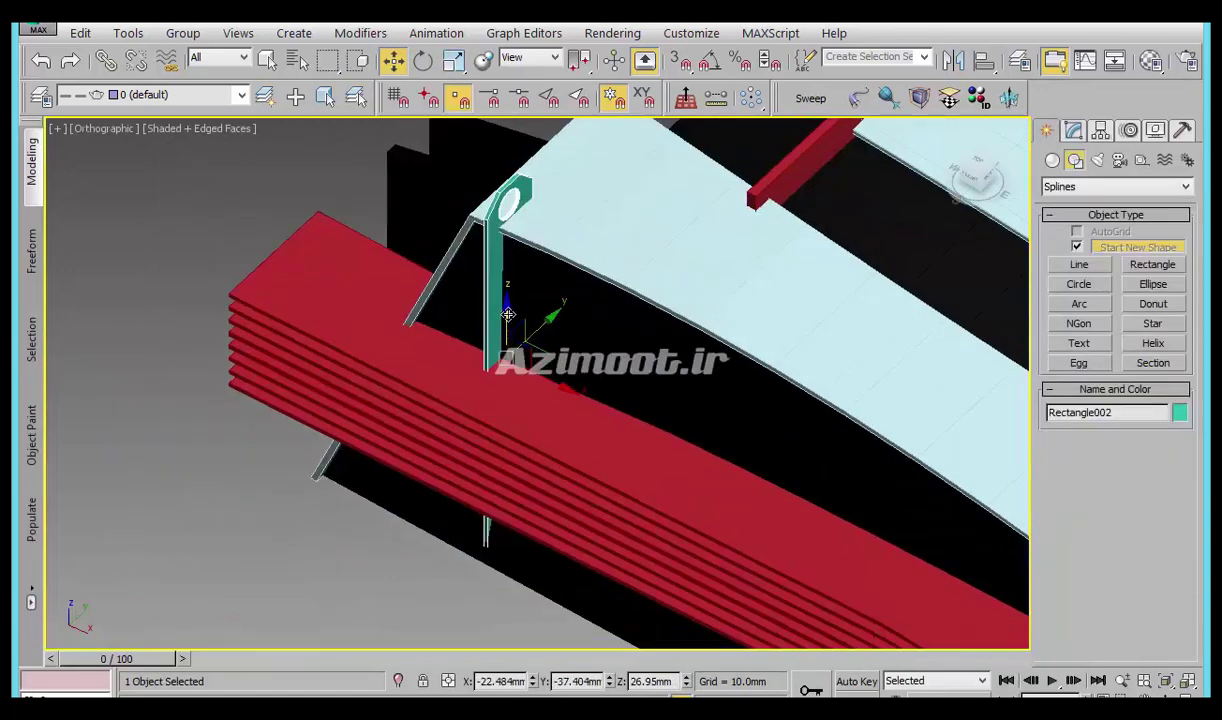
key(r)
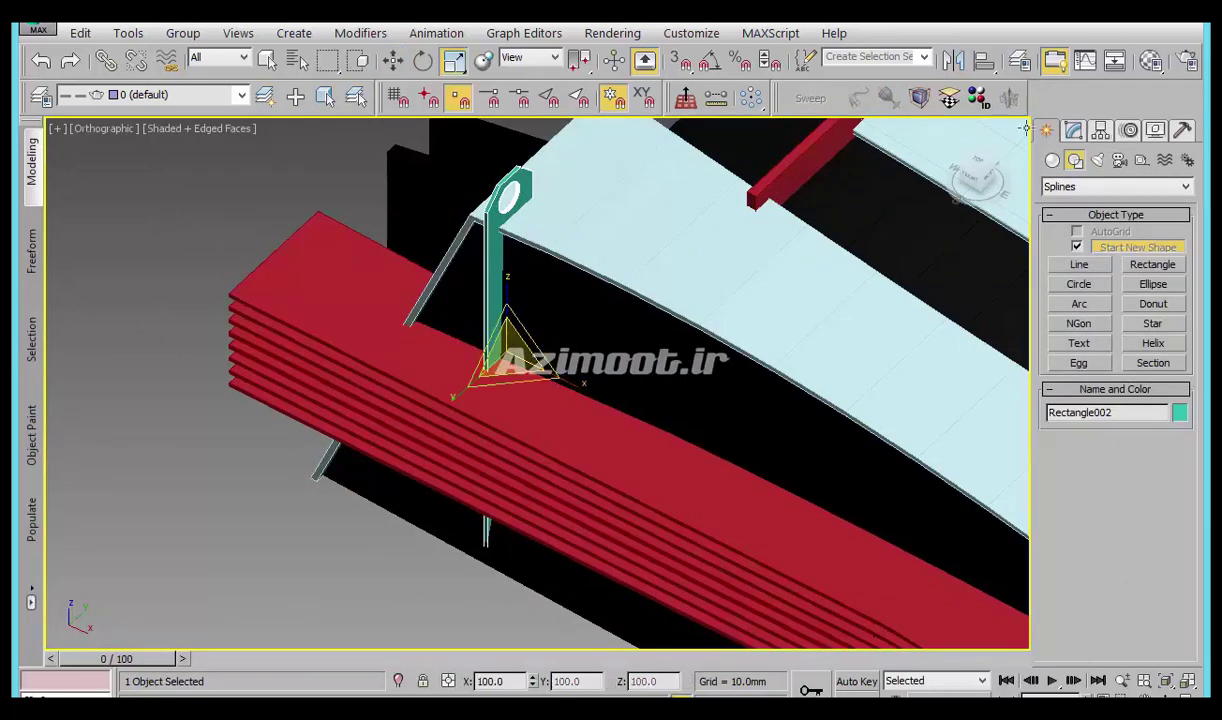
click(1073, 130)
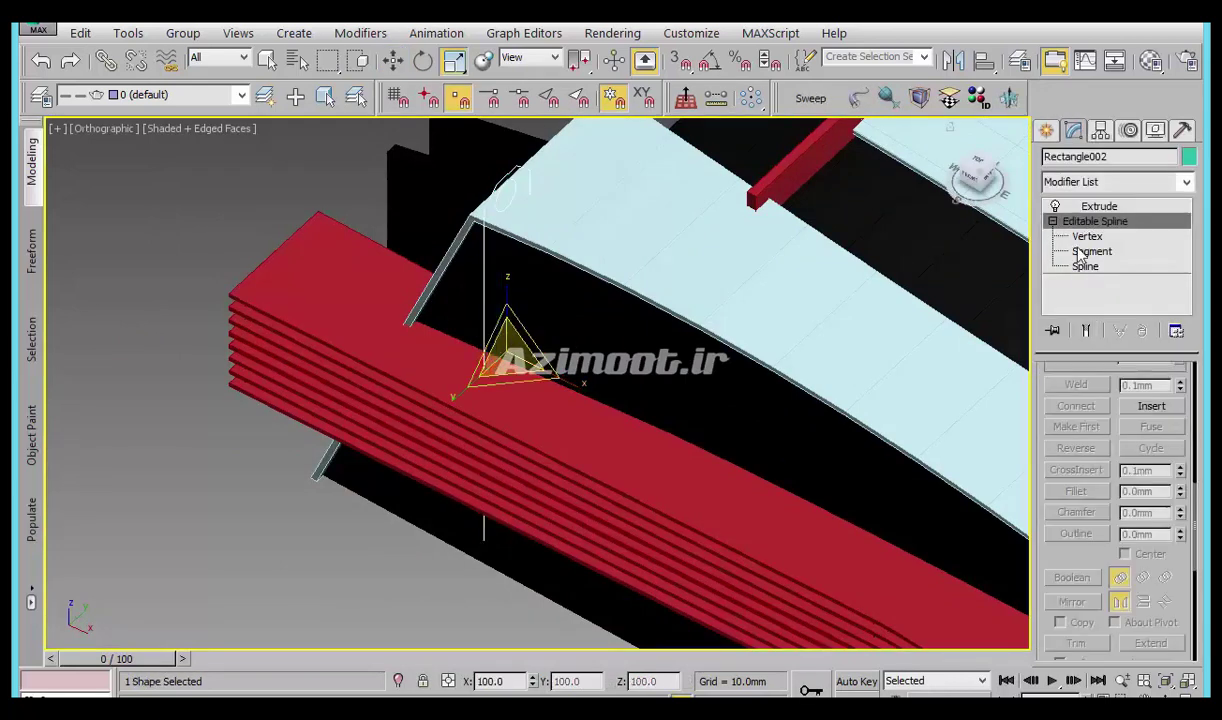
click(1087, 236)
drag(665, 600, 447, 462)
key(w)
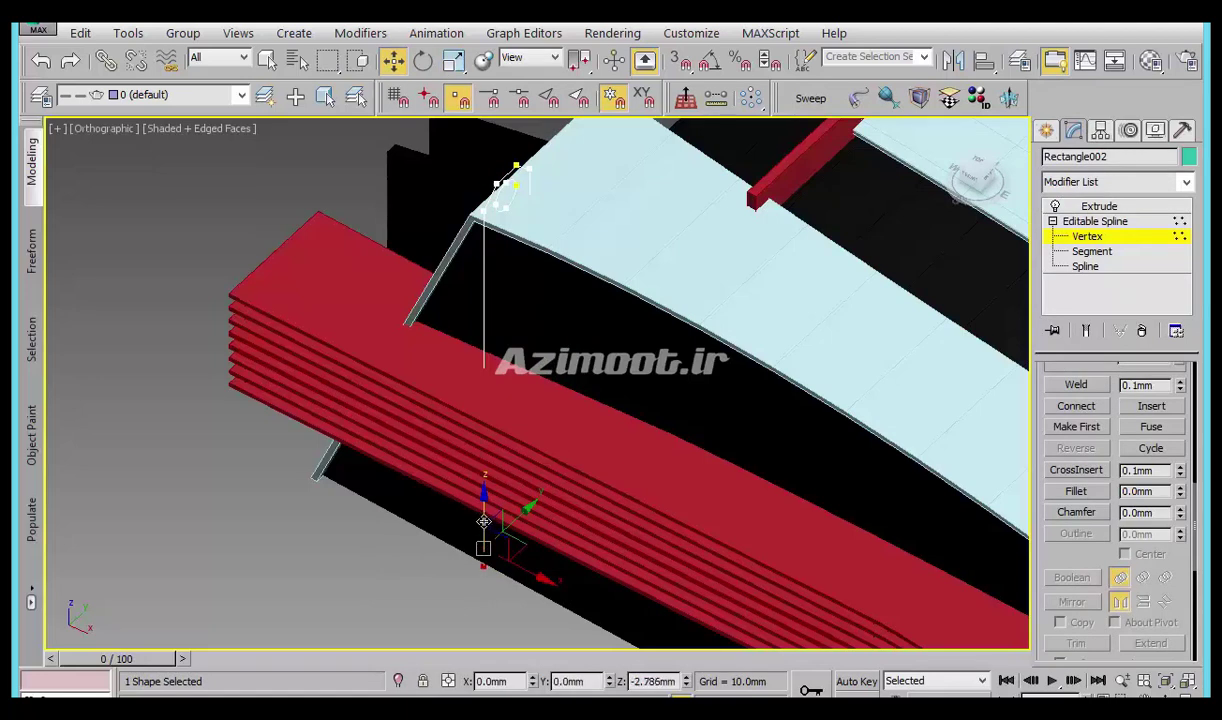
middle_drag(483, 521, 423, 546)
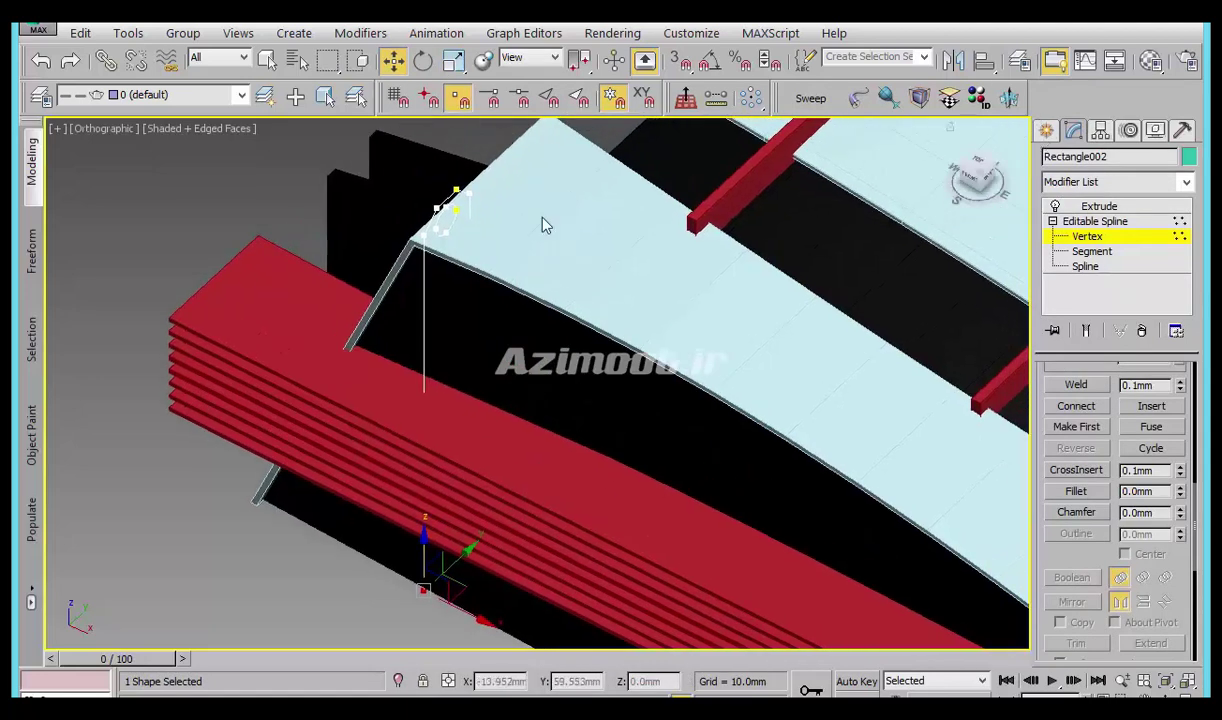
middle_drag(545, 225, 546, 404)
drag(477, 341, 264, 240)
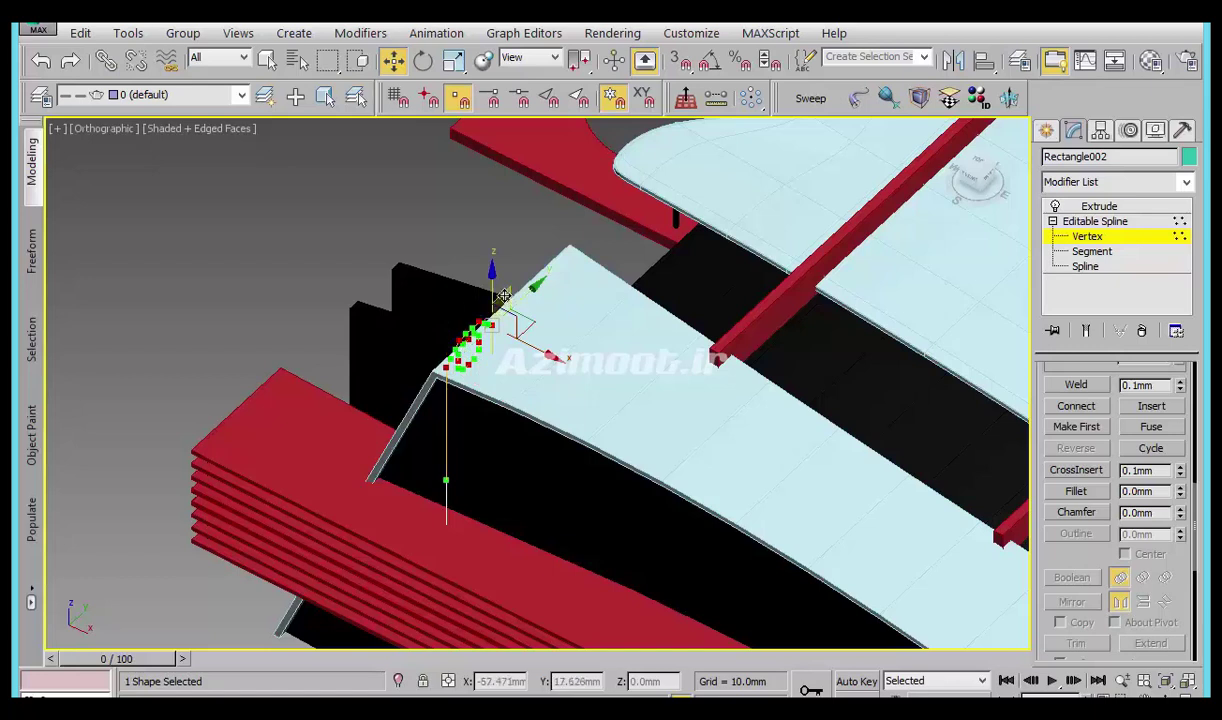
click(1046, 131)
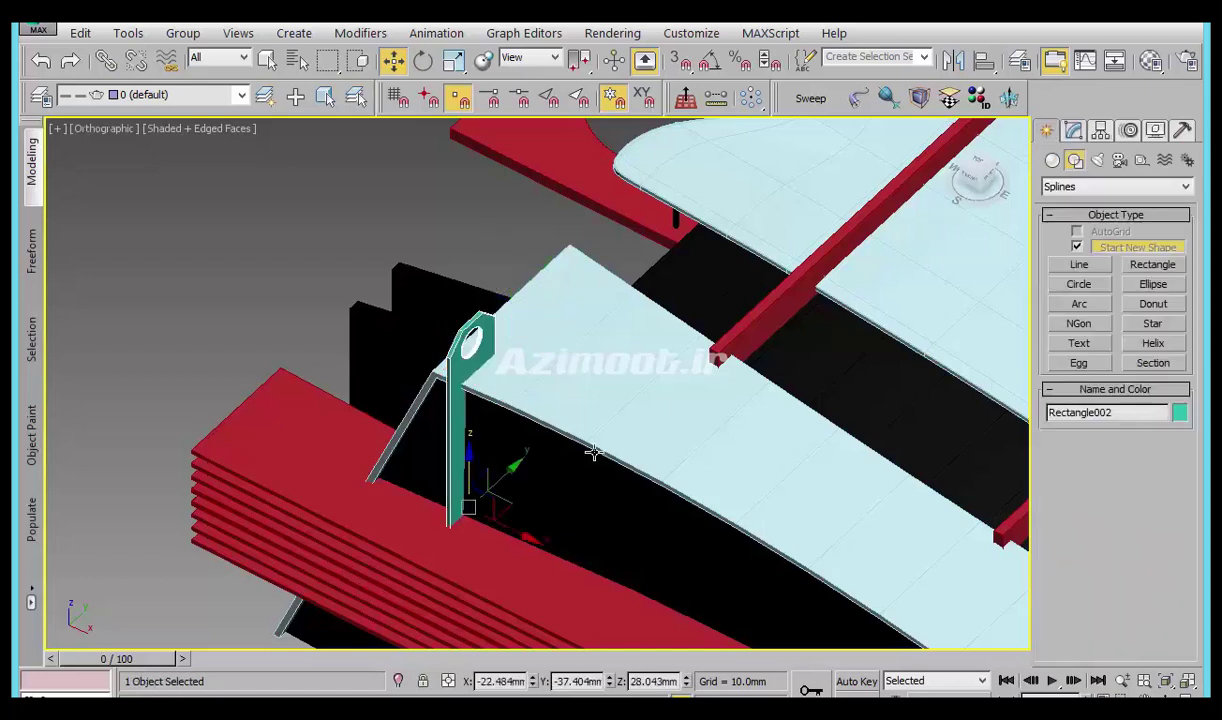
Shift-drag the fin further along the ledges to clone it as instances.
scroll(593, 452, down, 2)
scroll(477, 464, down, 2)
scroll(382, 365, down, 2)
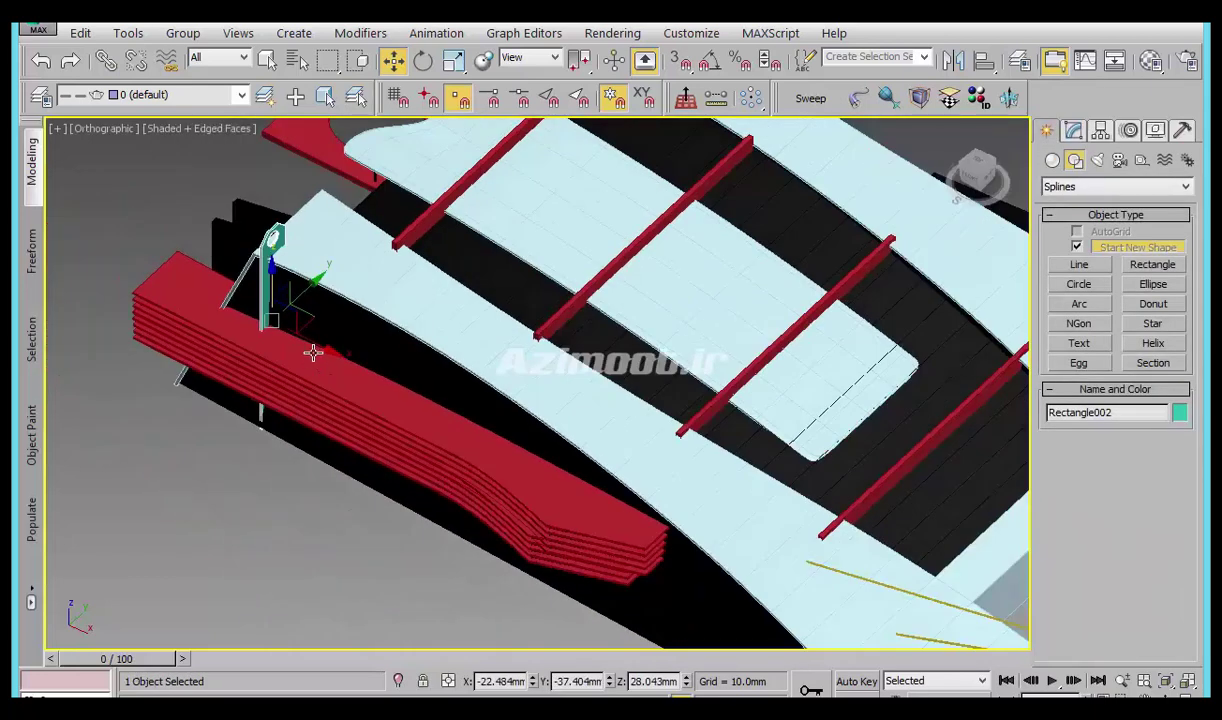
middle_drag(279, 325, 243, 287)
shift+drag(287, 313, 304, 348)
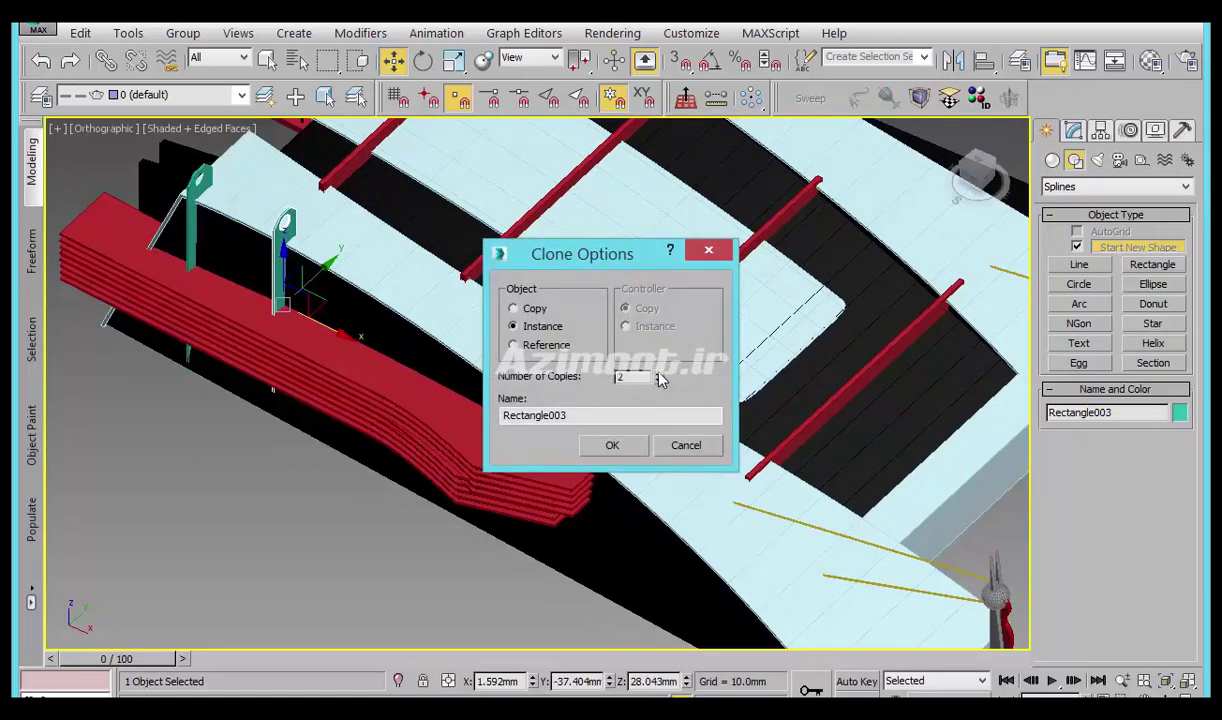
Confirm two instanced fin copies, then shift all four fins slightly along Y into line.
key(Return)
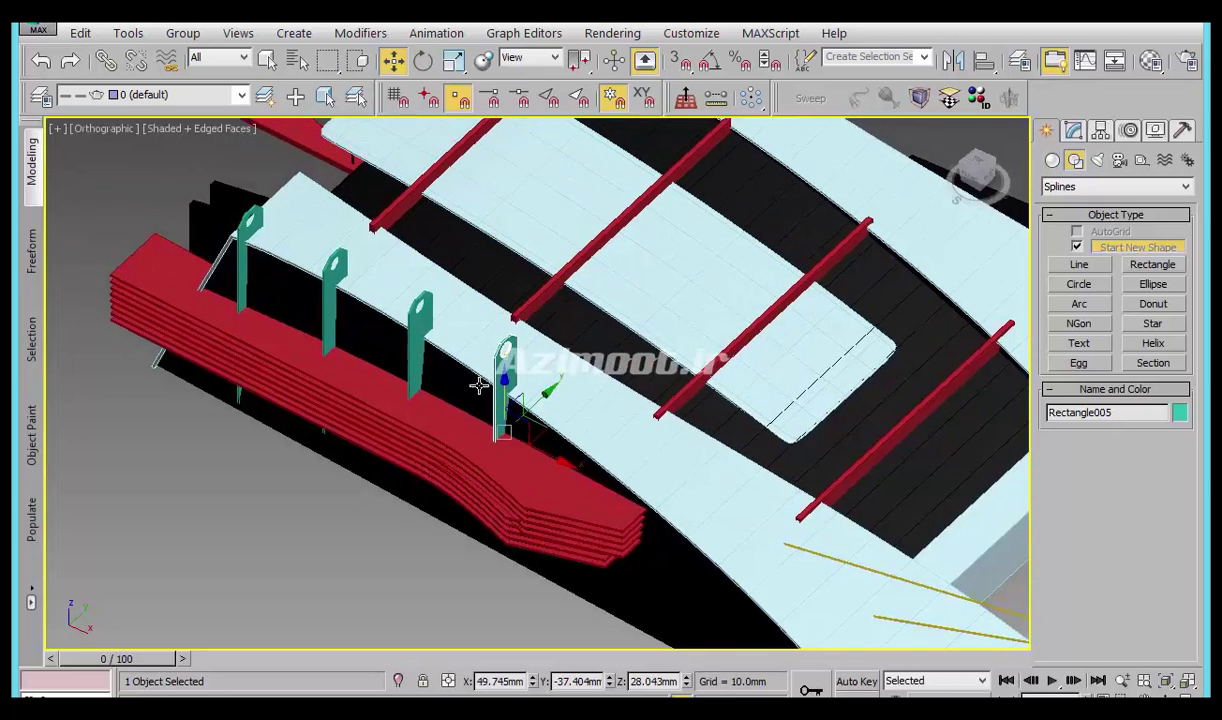
ctrl+click(415, 350)
ctrl+click(326, 322)
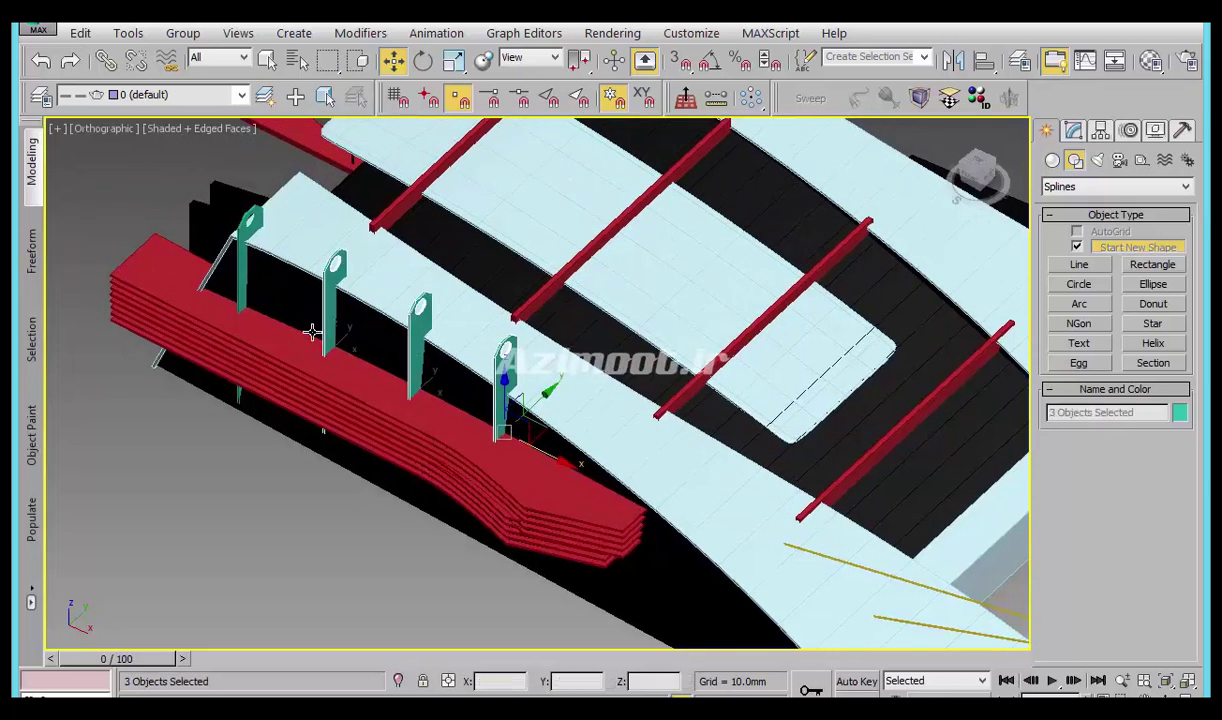
ctrl+click(241, 293)
mouse_move(366, 325)
mouse_down()
mouse_move(349, 340)
mouse_move(389, 390)
mouse_move(484, 378)
mouse_up()
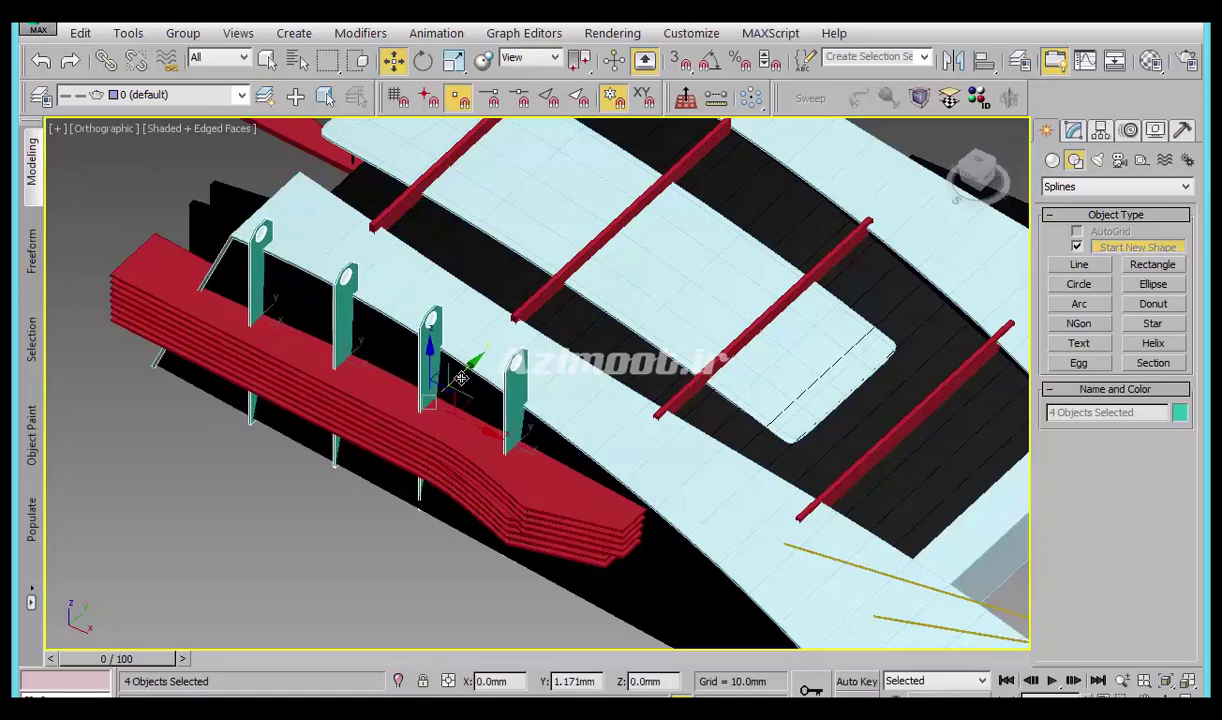
scroll(484, 378, down, 5)
click(422, 478)
mouse_move(422, 478)
alt+middle_down()
mouse_move(468, 459)
mouse_move(462, 448)
mouse_move(547, 488)
alt+middle_up()
scroll(443, 333, up, 3)
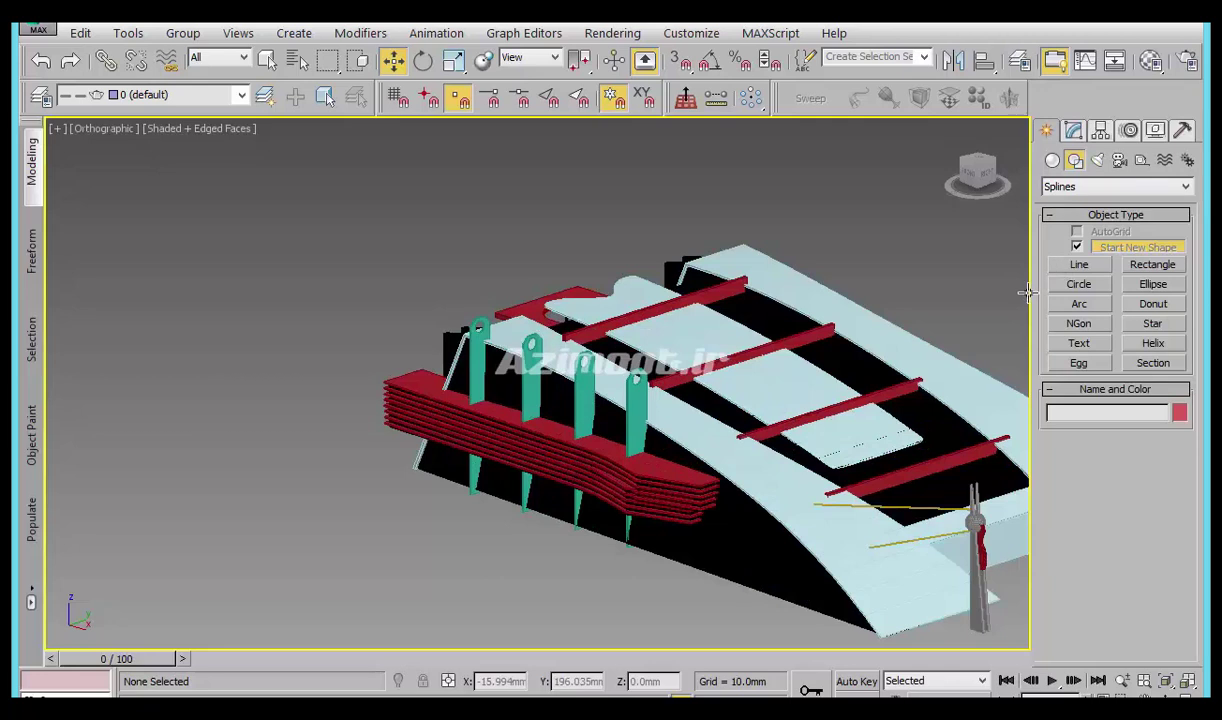
With snapping on, draw a line from the first fin's hole down below the building.
click(1079, 264)
middle_drag(592, 444, 557, 356)
key(t)
key(z)
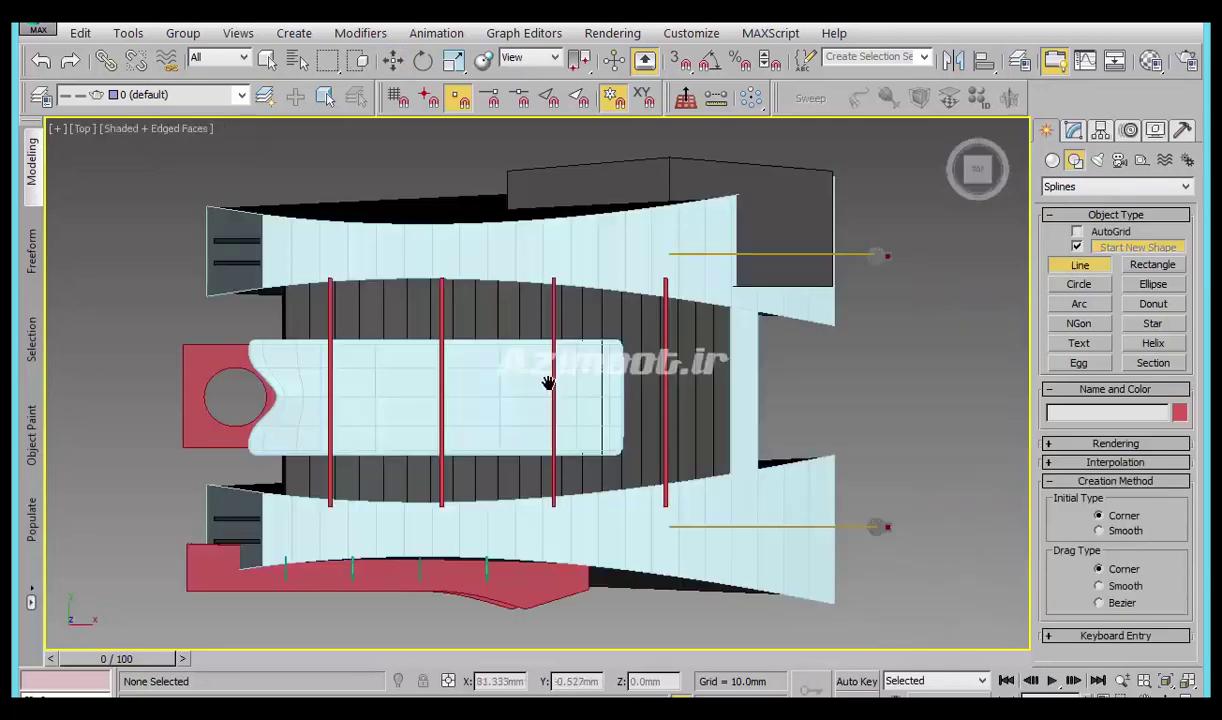
scroll(292, 379, up, 2)
middle_drag(292, 379, 398, 461)
scroll(384, 393, up, 3)
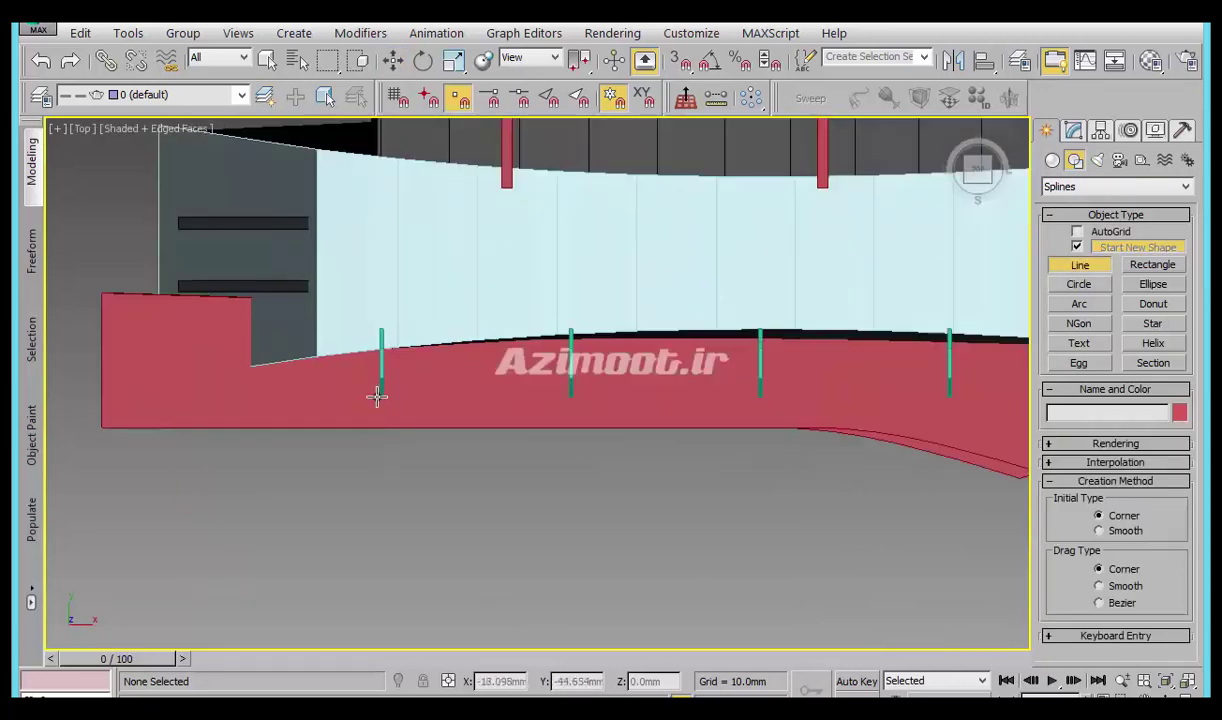
middle_drag(377, 397, 450, 363)
click(679, 60)
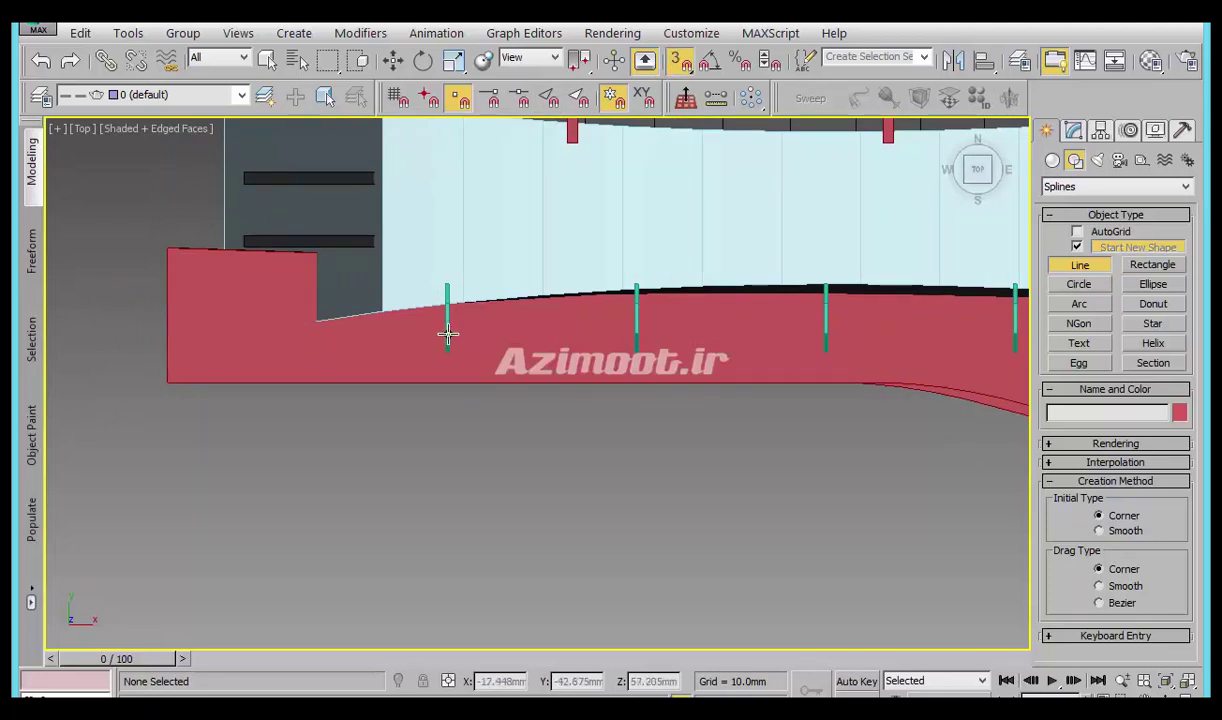
click(447, 336)
scroll(442, 491, down, 3)
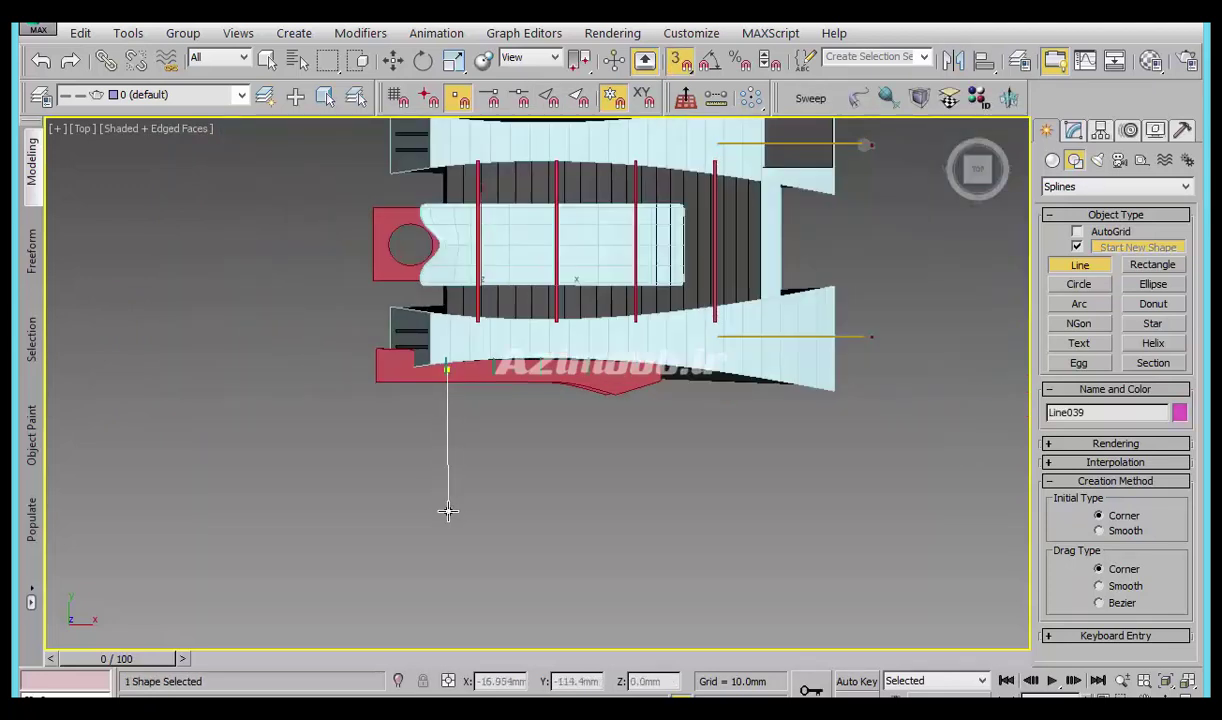
click(450, 511)
mouse_move(450, 423)
alt+middle_down()
mouse_move(436, 335)
mouse_move(668, 537)
mouse_move(573, 504)
alt+middle_up()
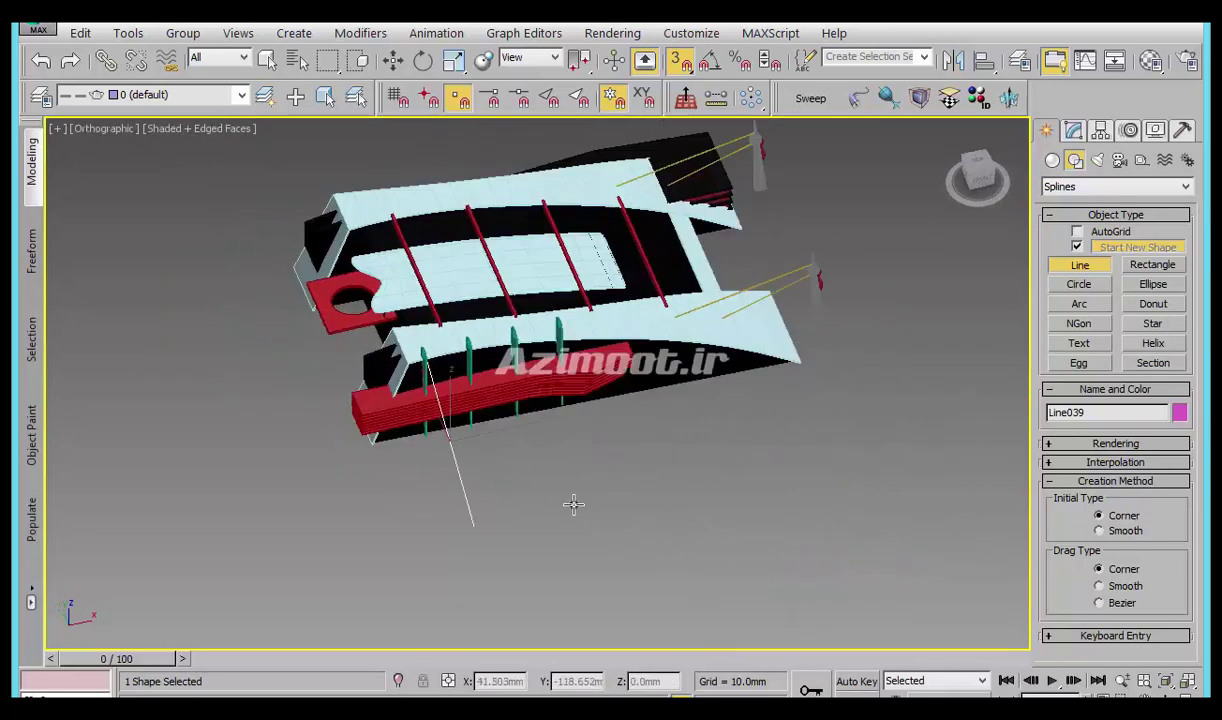
right_click(573, 504)
In the Left view, move the line's bottom vertex outward so the cable runs diagonally.
click(1073, 130)
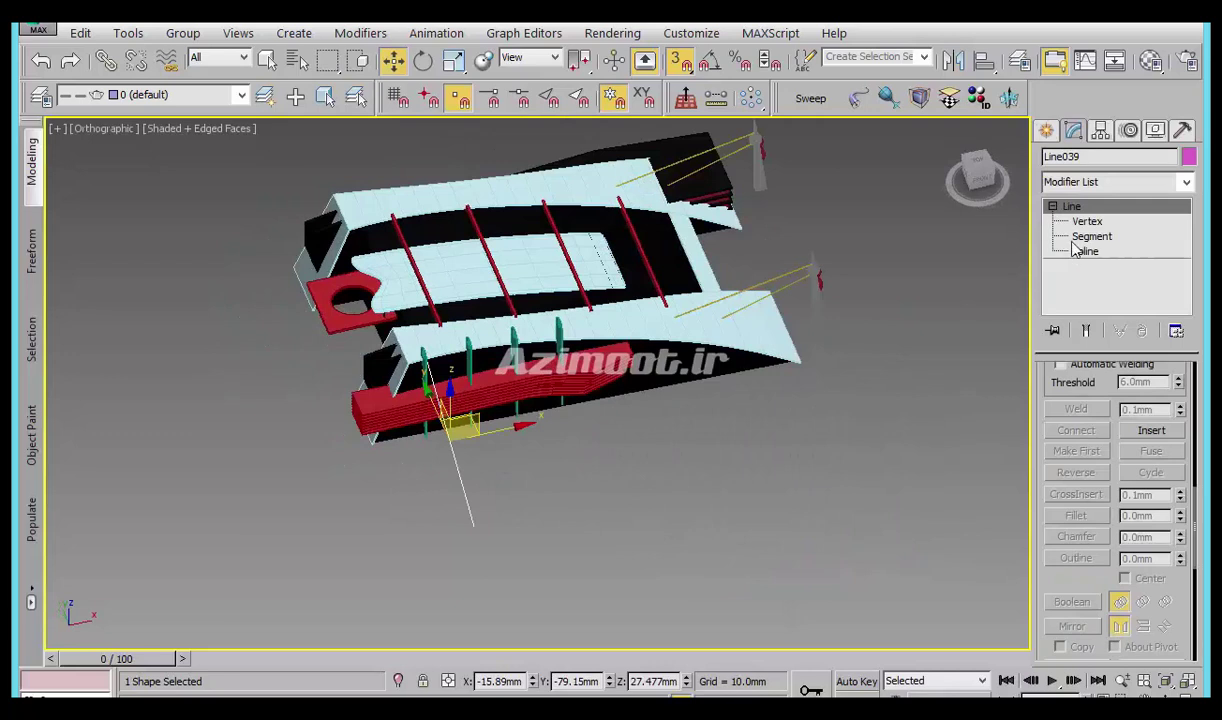
click(1087, 221)
click(473, 522)
mouse_move(415, 581)
middle_down()
mouse_move(423, 535)
mouse_move(479, 550)
mouse_move(589, 490)
mouse_move(499, 455)
mouse_move(567, 587)
mouse_move(548, 499)
mouse_move(554, 450)
middle_up()
key(t)
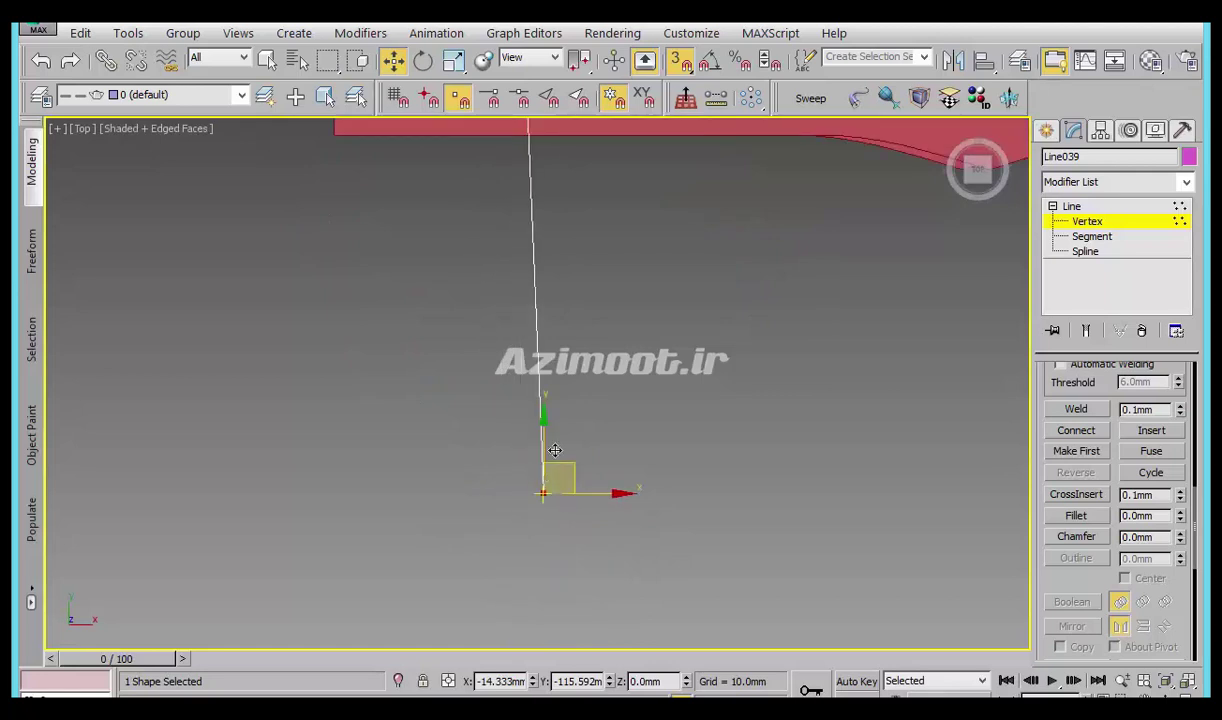
scroll(554, 450, down, 2)
drag(559, 611, 493, 338)
right_click(495, 338)
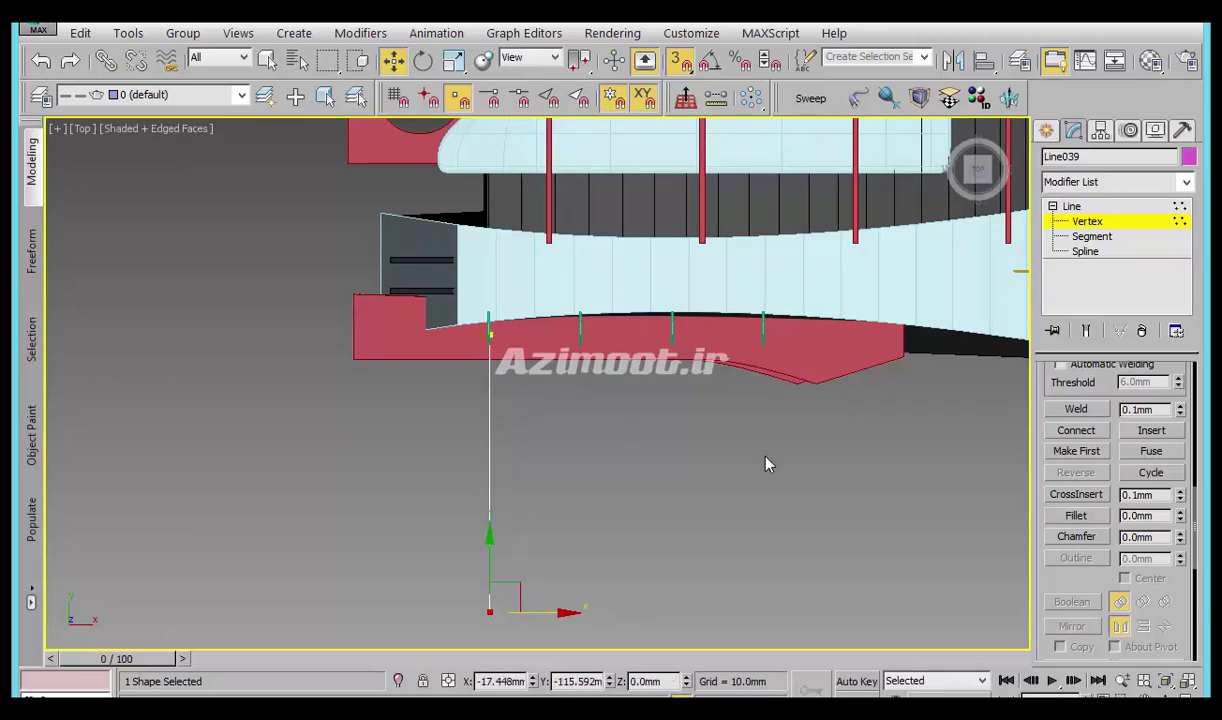
middle_drag(500, 581, 455, 492)
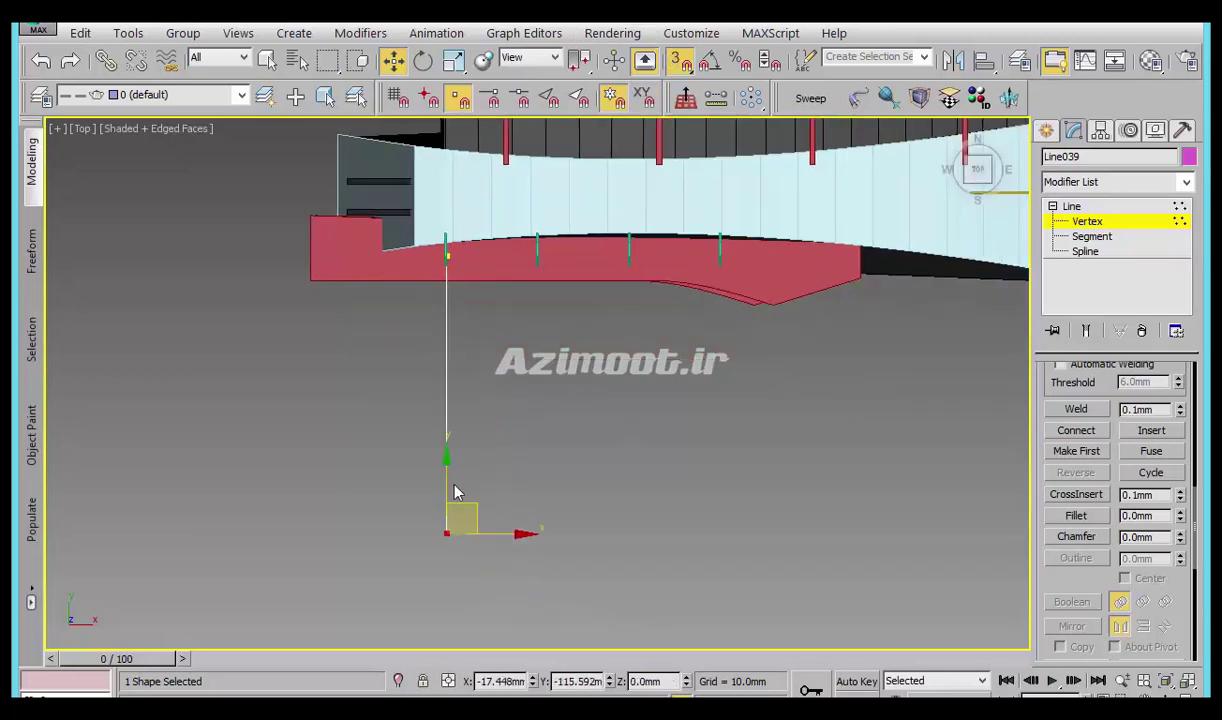
key(l)
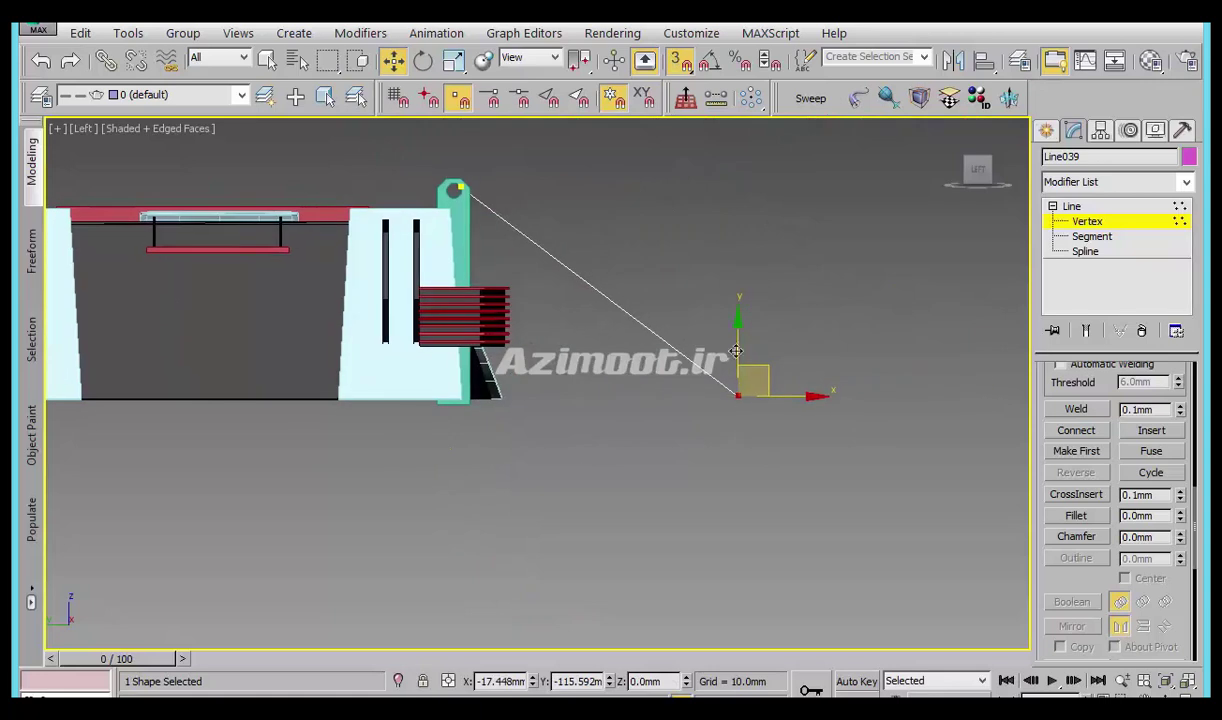
drag(784, 399, 670, 436)
middle_drag(670, 436, 702, 518)
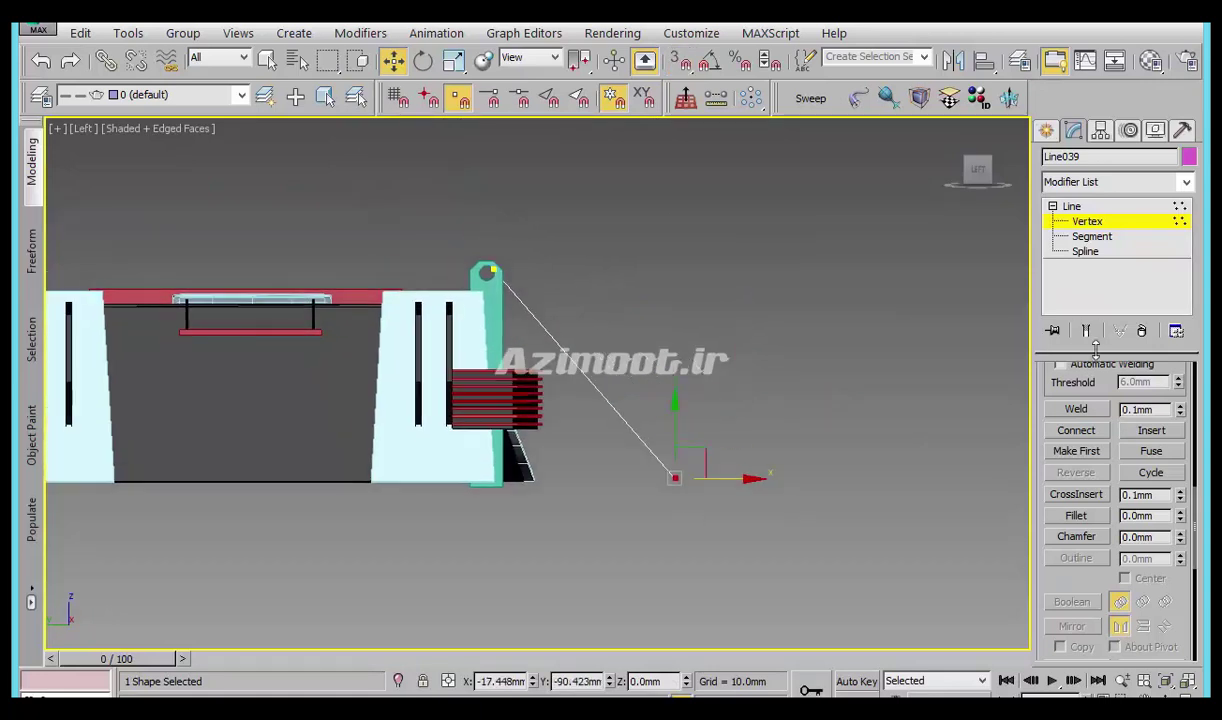
Enable the line in renderer and viewport with a Radial cross-section.
right_click(1083, 383)
click(1055, 415)
click(1098, 392)
click(1098, 392)
click(1113, 372)
click(1049, 387)
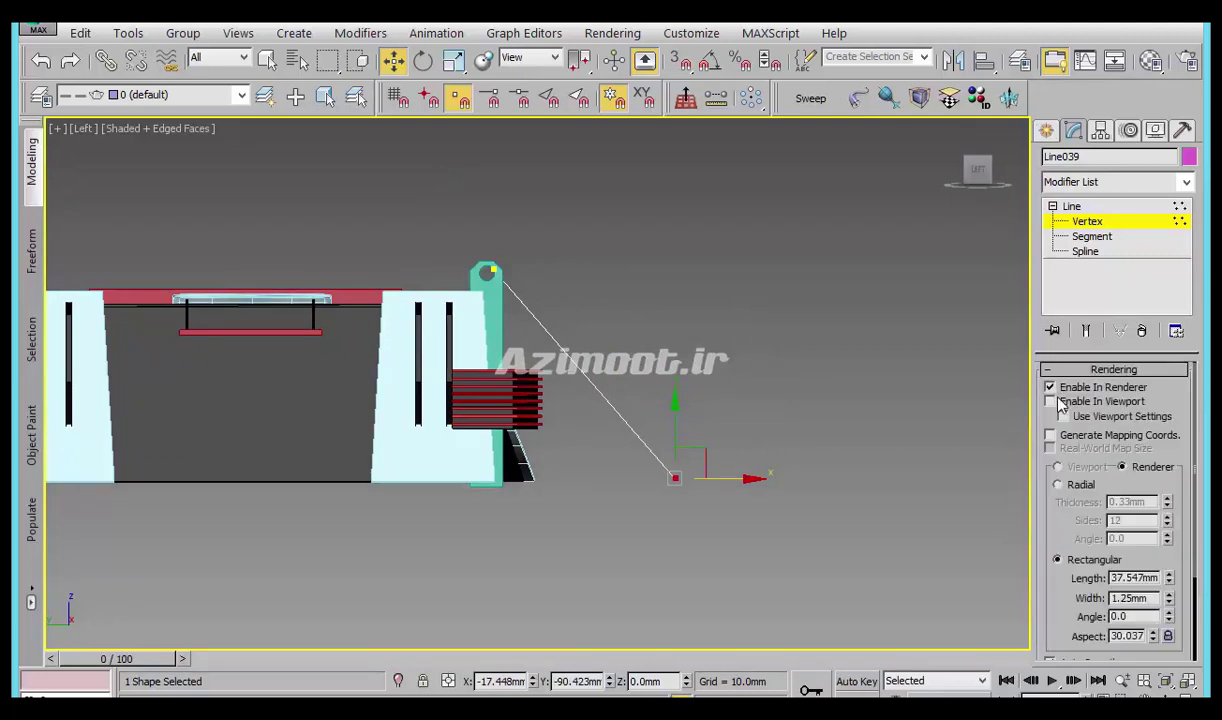
click(1049, 401)
click(1057, 484)
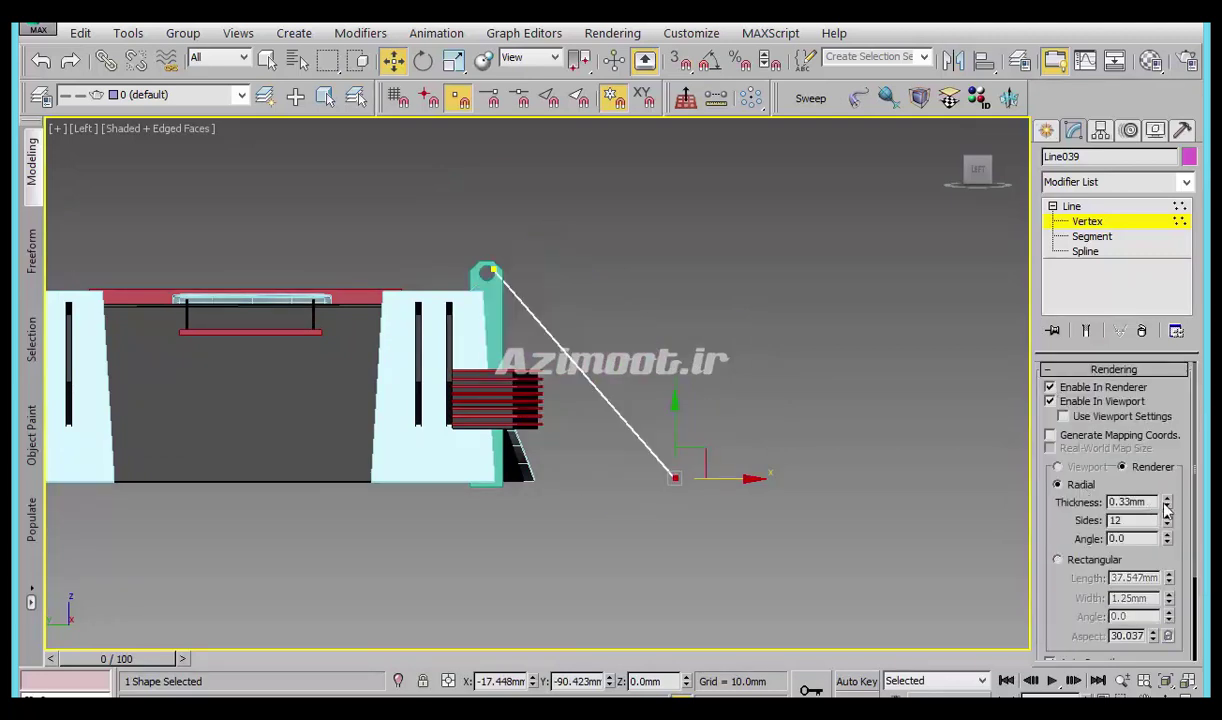
scroll(580, 428, up, 4)
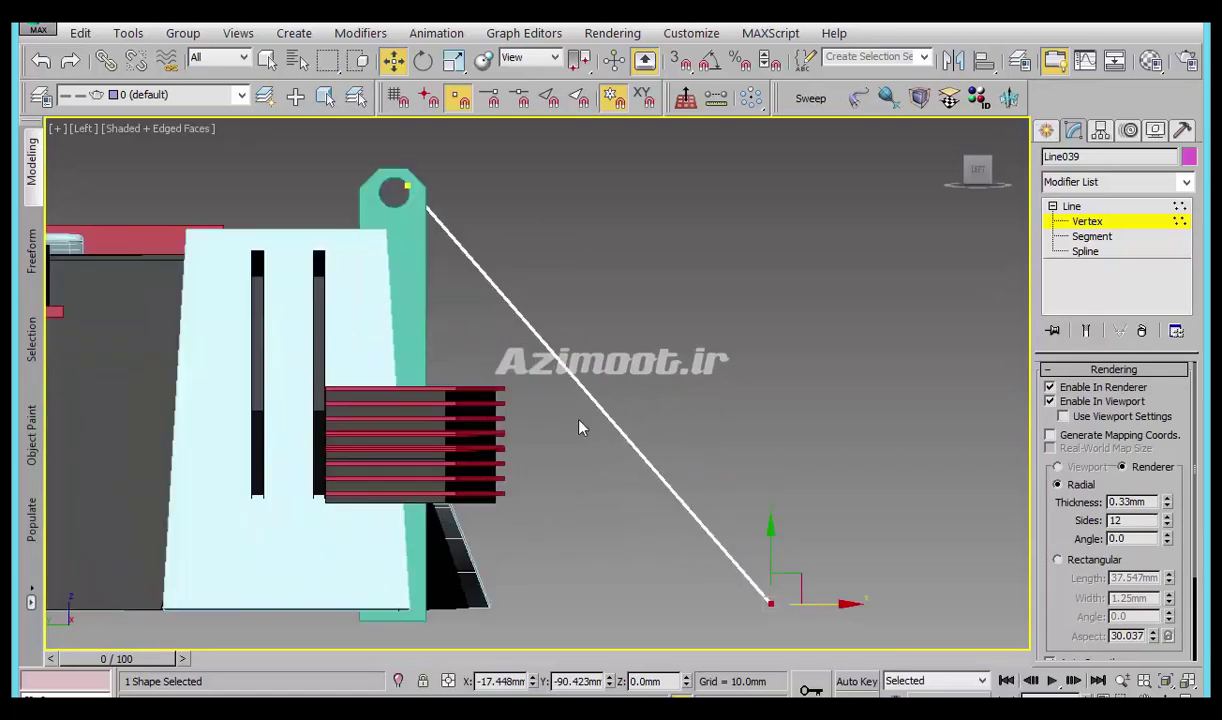
Nudge the cable onto the fin and set its render thickness to 0.06mm.
click(1045, 130)
key(t)
middle_drag(563, 401, 481, 457)
drag(419, 451, 418, 451)
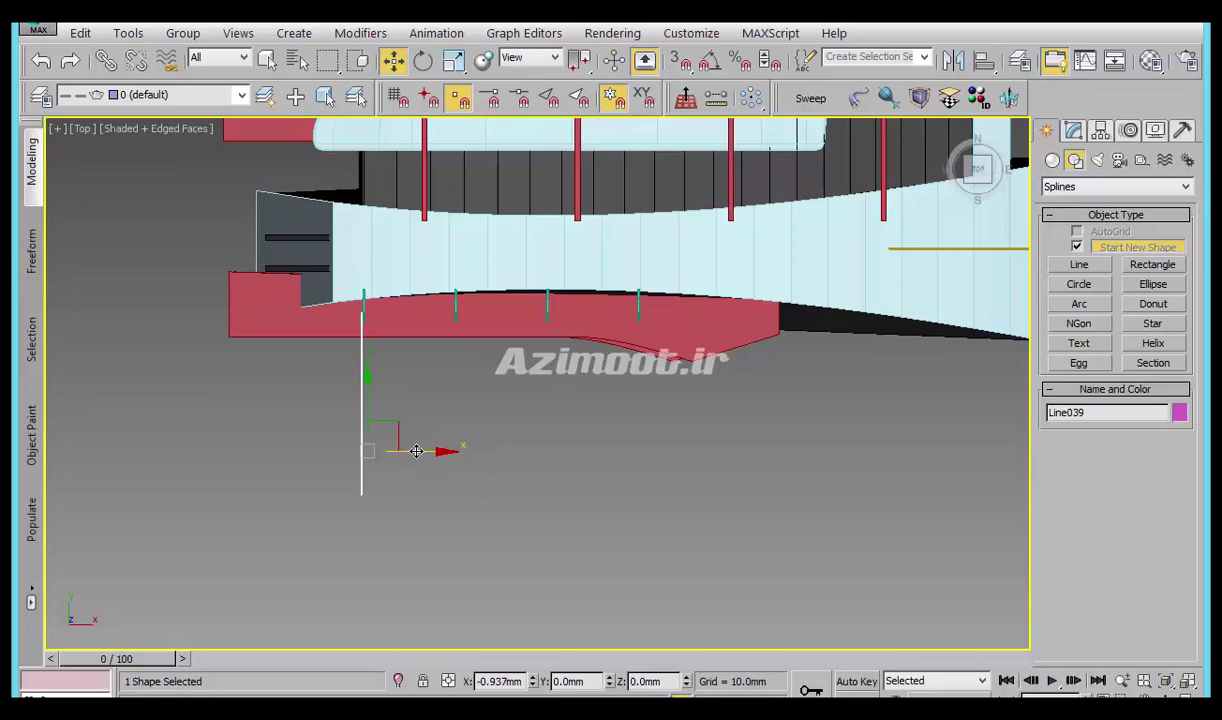
scroll(379, 322, up, 3)
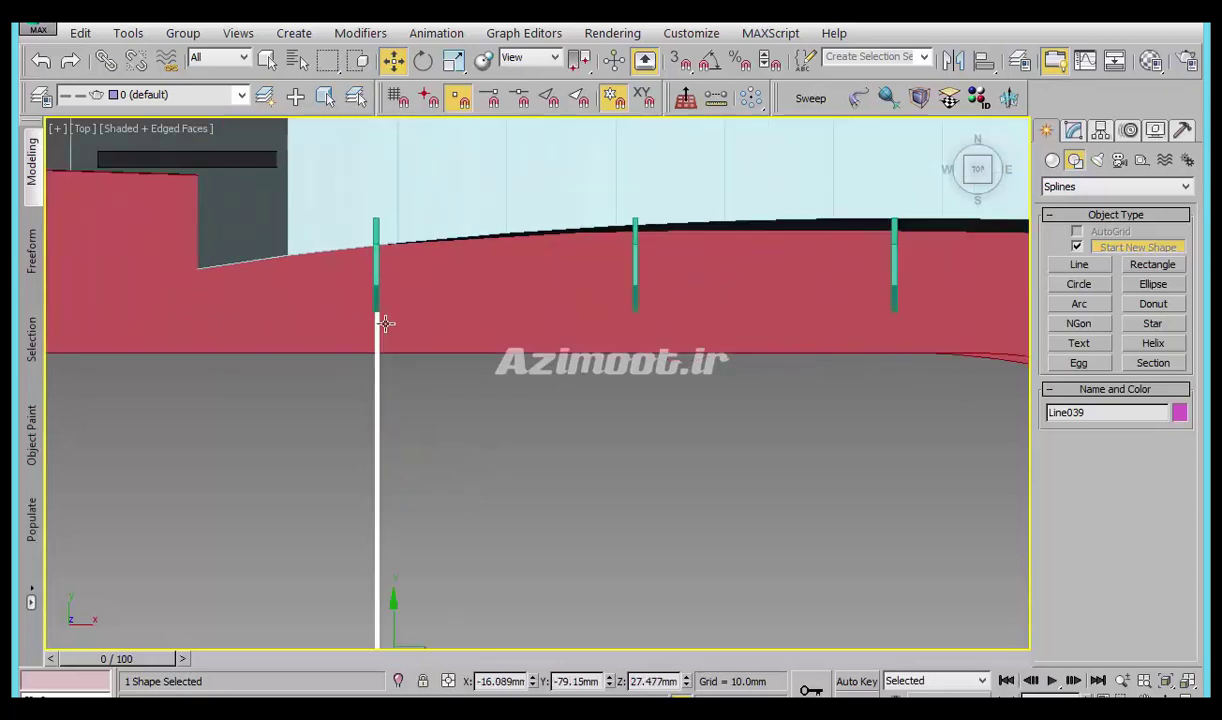
scroll(379, 322, up, 3)
scroll(379, 322, up, 2)
click(1073, 131)
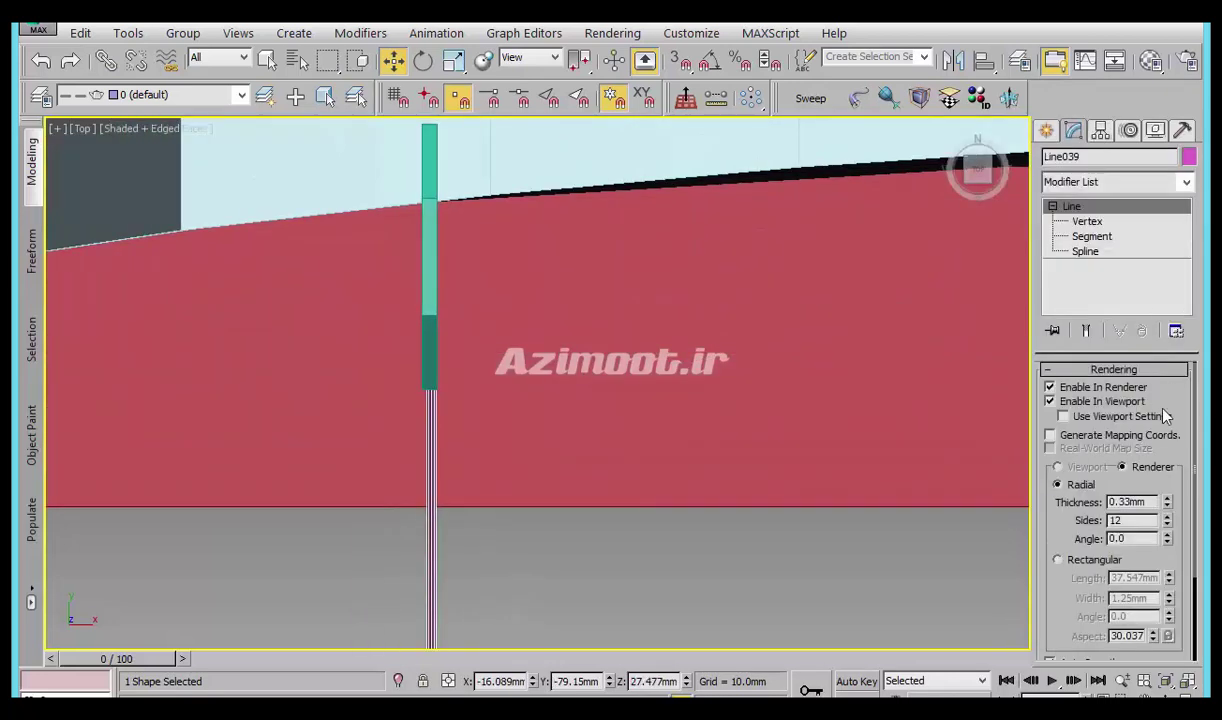
drag(1166, 505, 1166, 540)
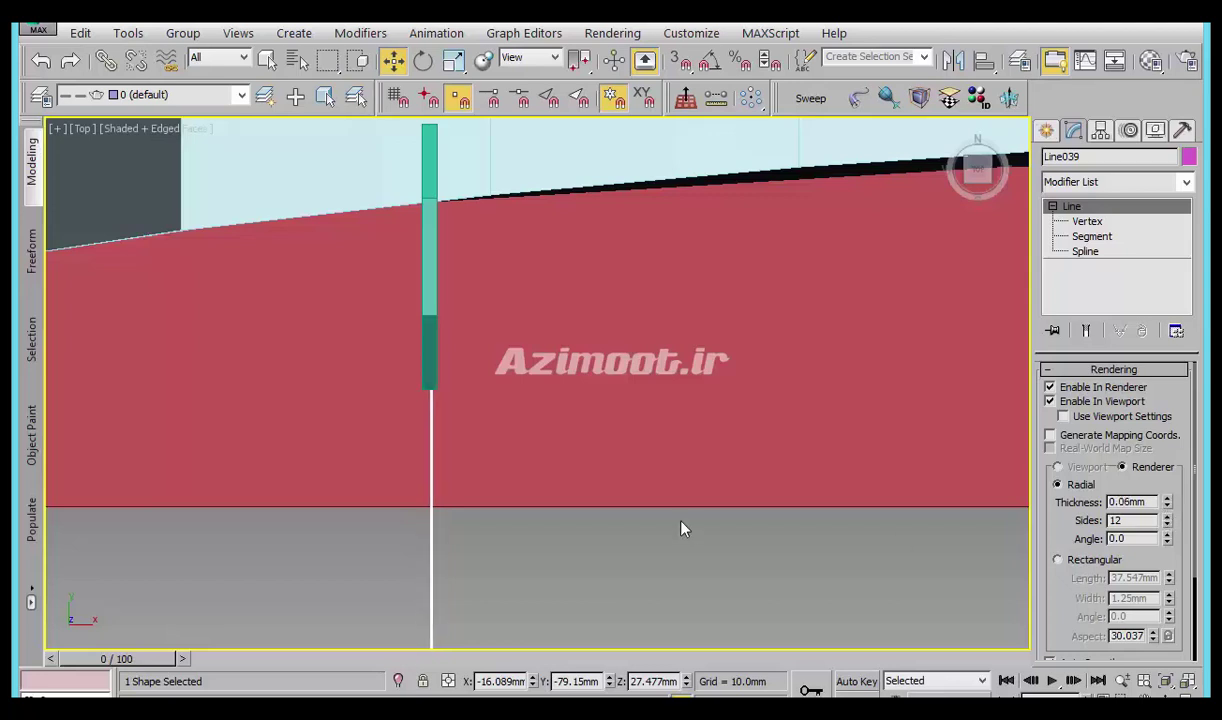
Shift-drag the cable toward the next fin to clone it as an instance.
middle_drag(649, 496, 380, 385)
scroll(380, 385, down, 2)
scroll(380, 410, down, 2)
shift+drag(434, 543, 560, 543)
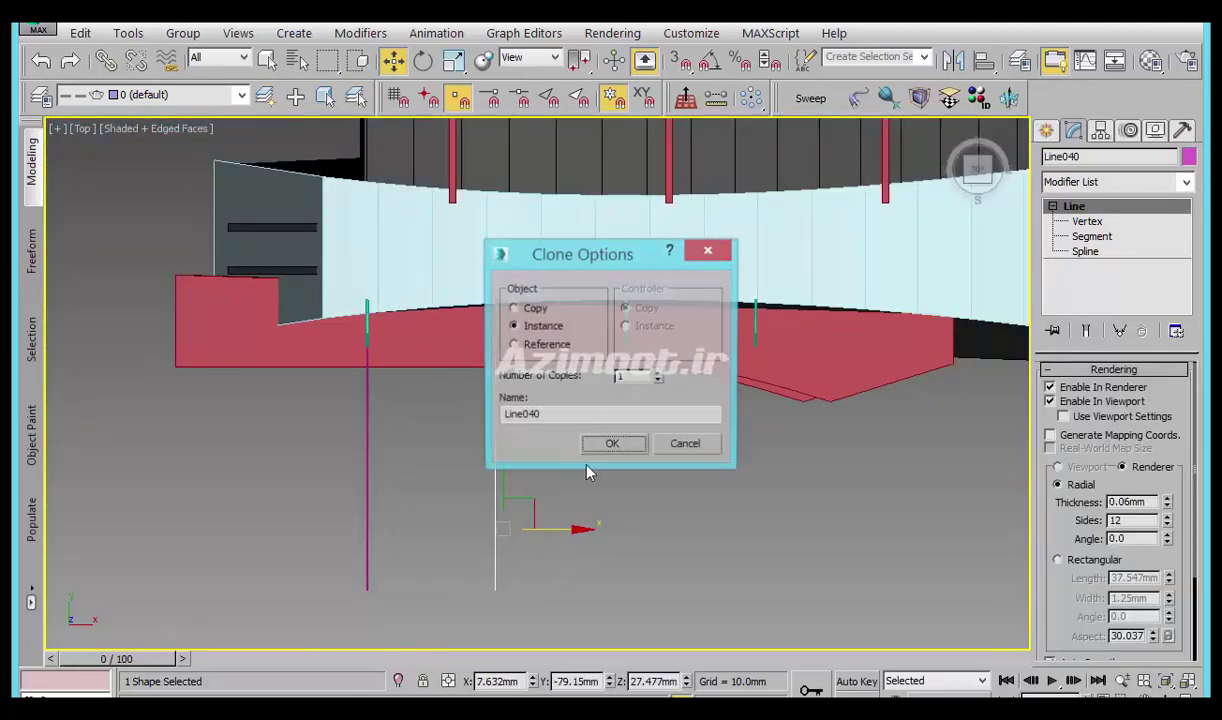
Make three instanced cable copies, then pull all four cables' bottom vertices upward.
click(658, 377)
click(658, 377)
key(Return)
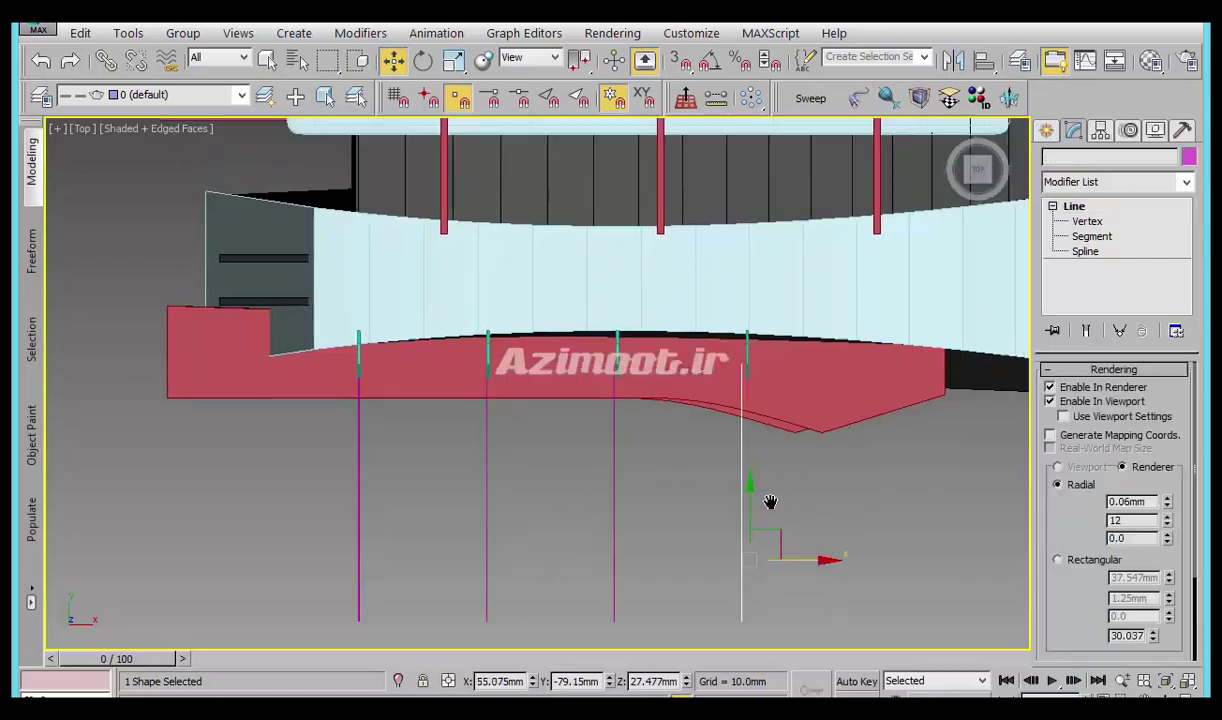
drag(633, 560, 575, 587)
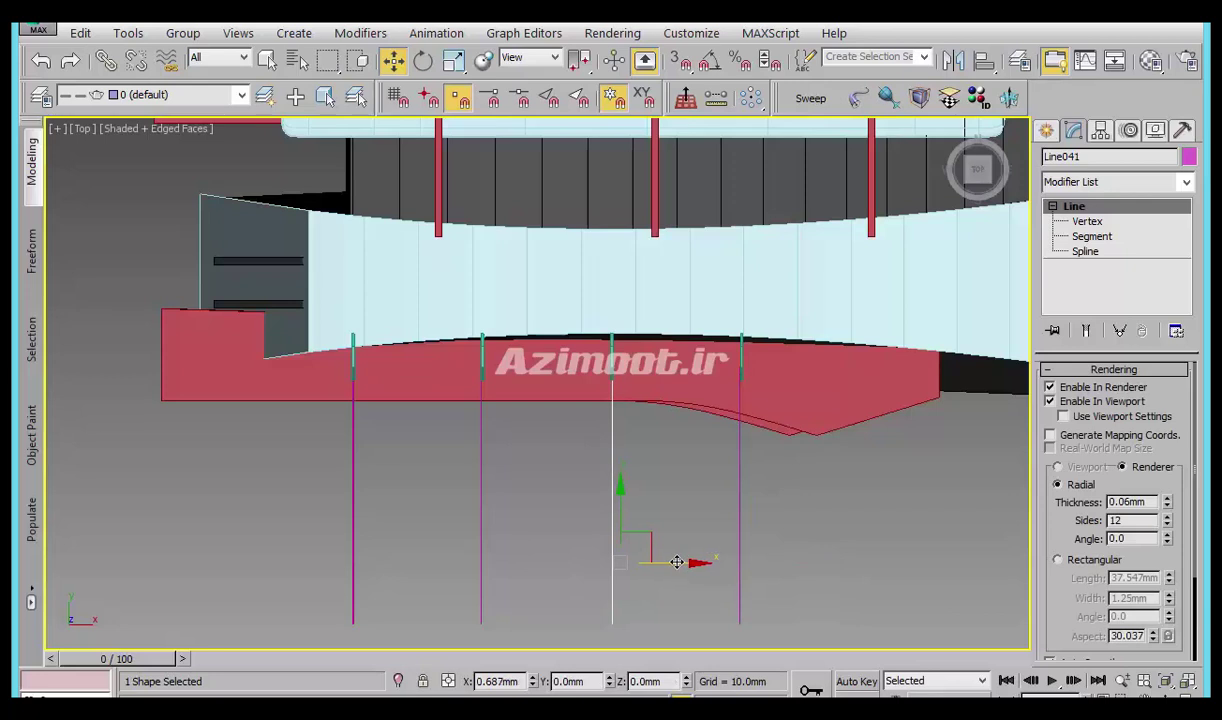
middle_drag(745, 641, 735, 396)
click(1087, 221)
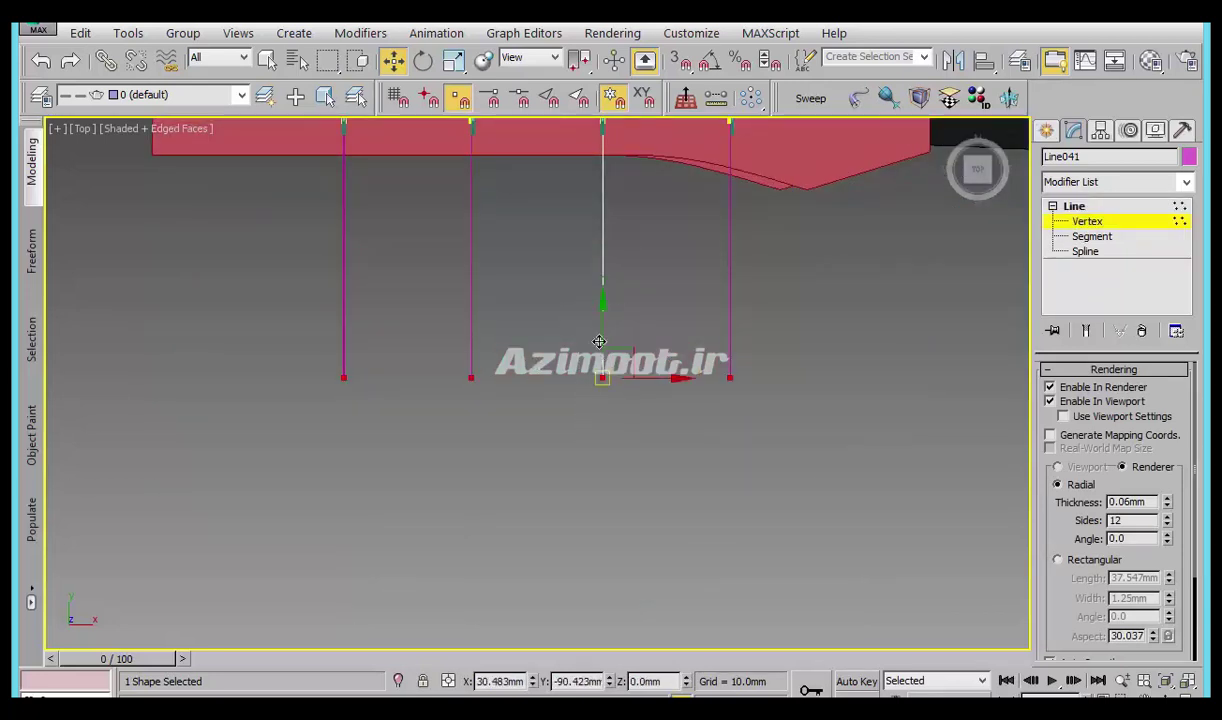
drag(601, 341, 601, 250)
mouse_move(527, 228)
middle_down()
mouse_move(517, 401)
mouse_move(612, 410)
mouse_move(1107, 85)
middle_up()
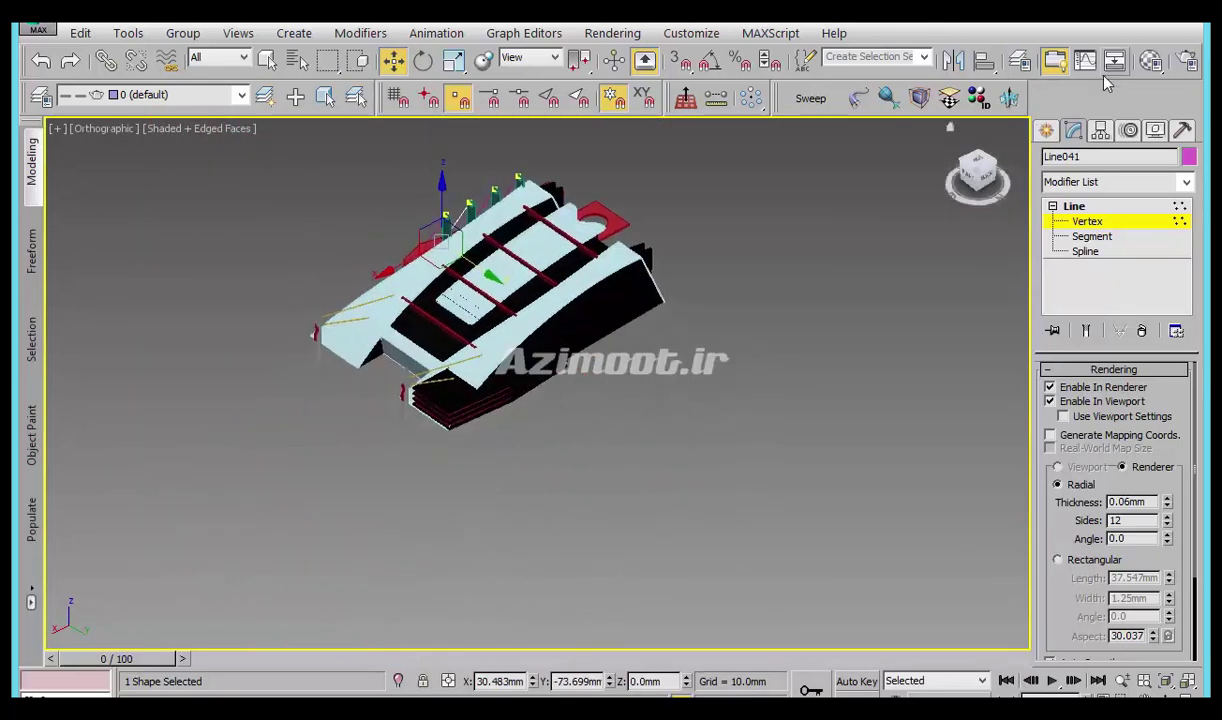
Return to Shapes and orbit the model to inspect the red stacked underside and deck.
click(1047, 131)
scroll(590, 390, up, 4)
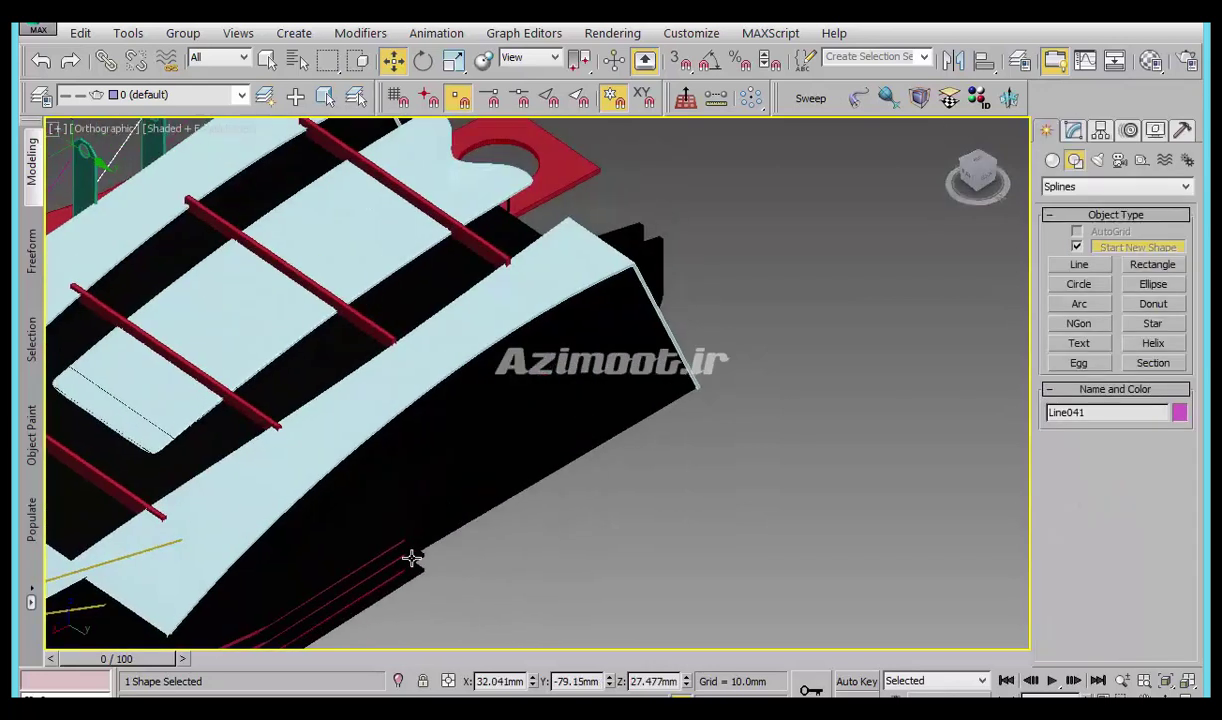
mouse_move(640, 497)
alt+middle_down()
mouse_move(723, 464)
mouse_move(660, 437)
mouse_move(606, 469)
mouse_move(644, 507)
alt+middle_up()
click(1098, 268)
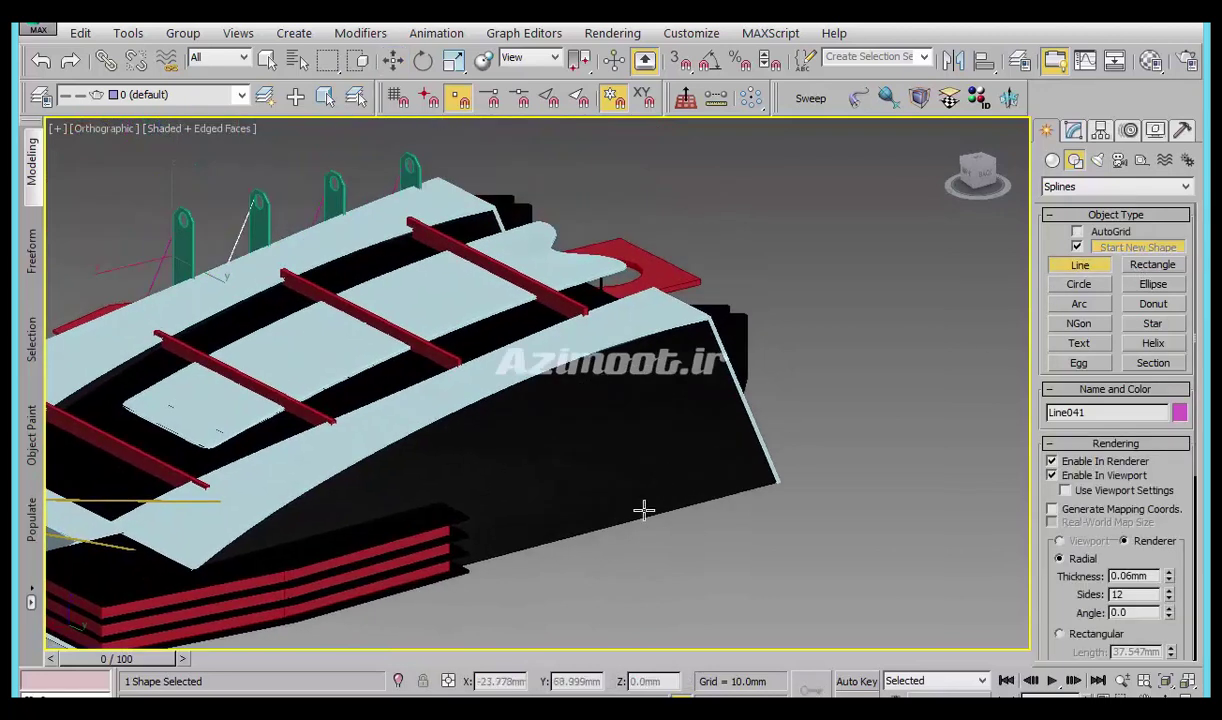
mouse_move(633, 576)
alt+middle_down()
mouse_move(608, 516)
mouse_move(616, 417)
alt+middle_up()
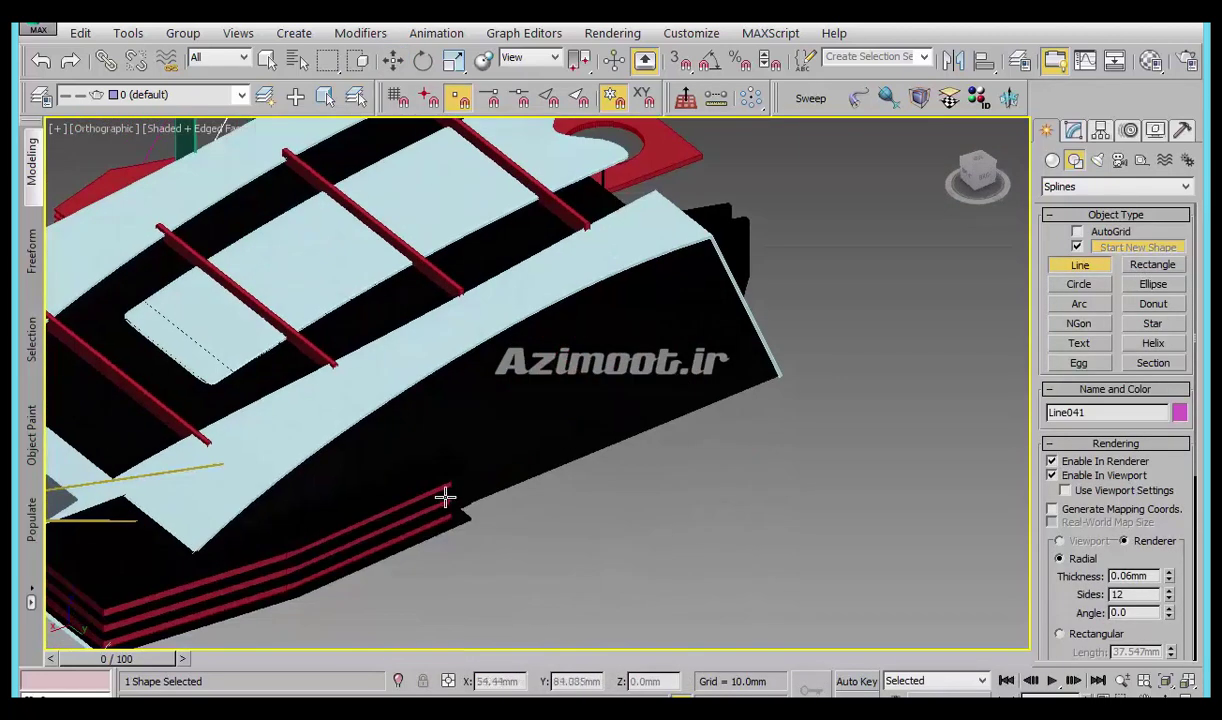
In Top view, draw a rectangle along the black block's edge at the building's left end.
click(1173, 268)
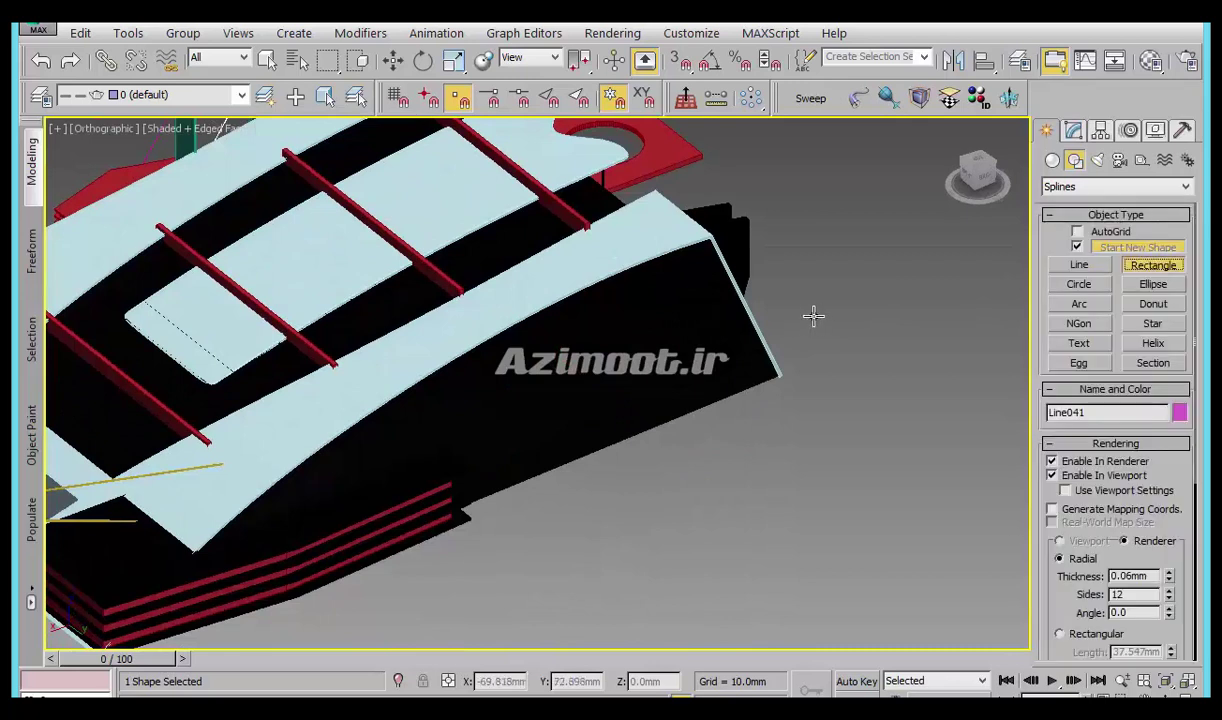
key(t)
scroll(595, 415, down, 2)
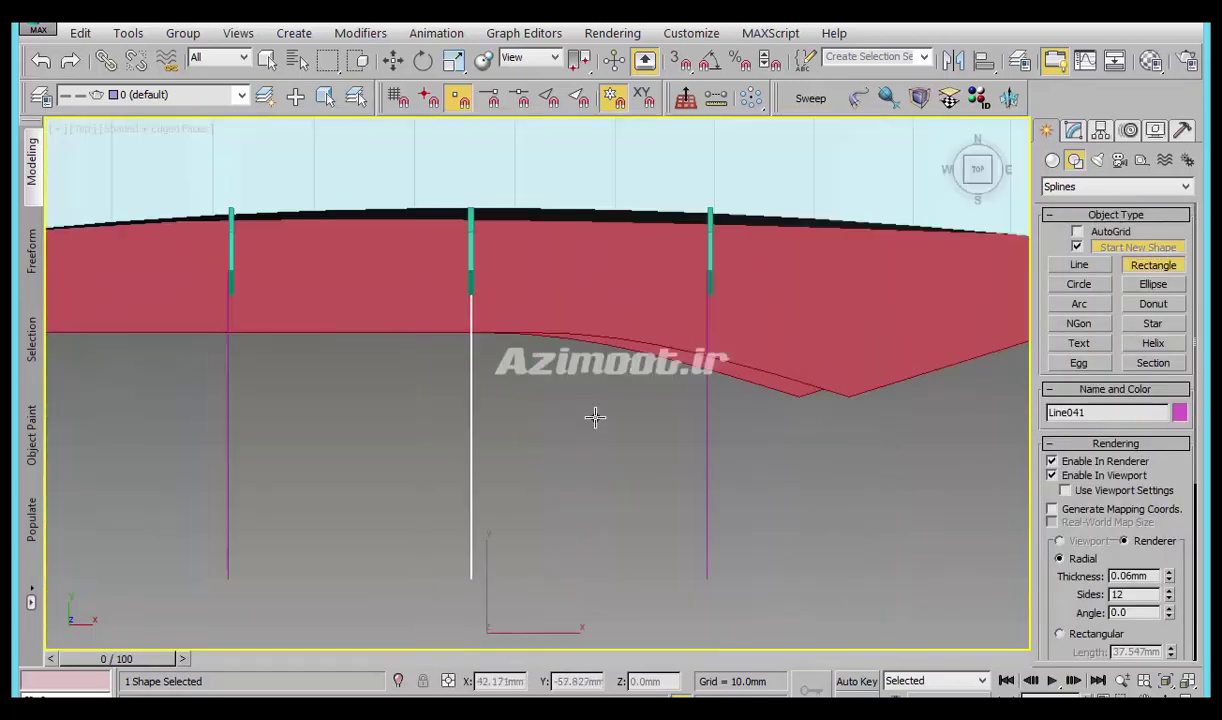
scroll(627, 292, down, 5)
middle_drag(627, 292, 592, 573)
scroll(513, 380, up, 3)
scroll(320, 436, up, 1)
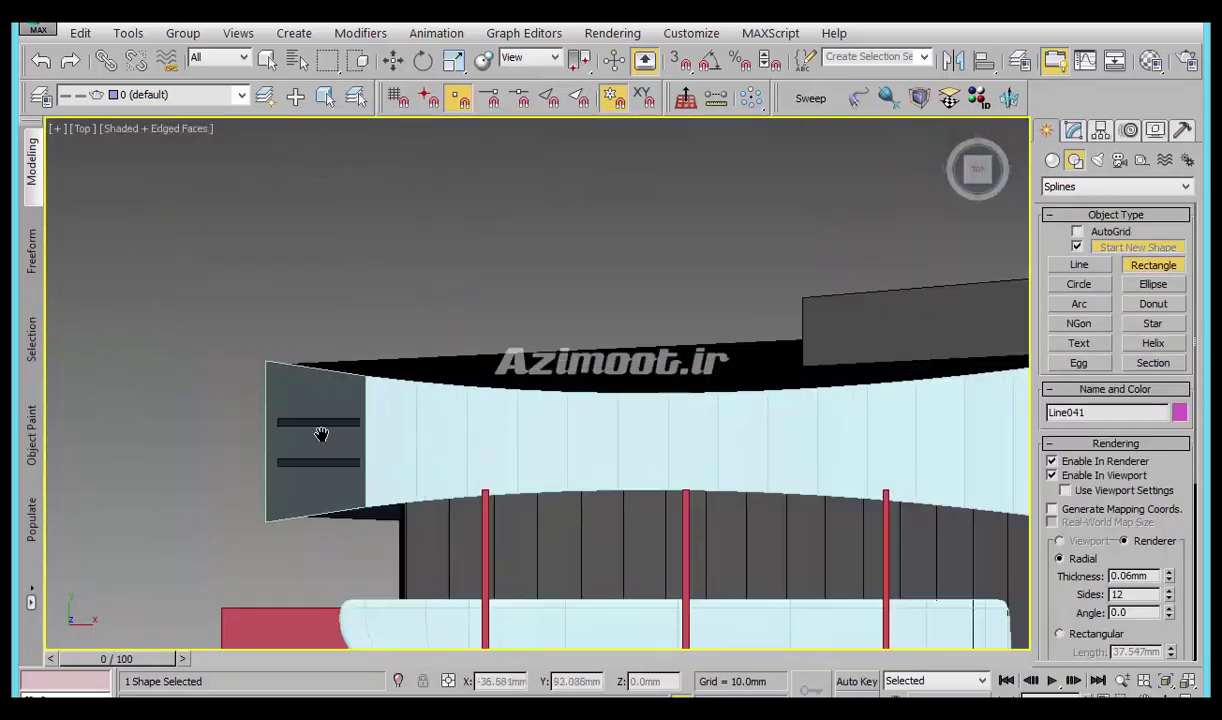
scroll(335, 436, up, 1)
scroll(267, 412, up, 1)
middle_drag(252, 496, 154, 409)
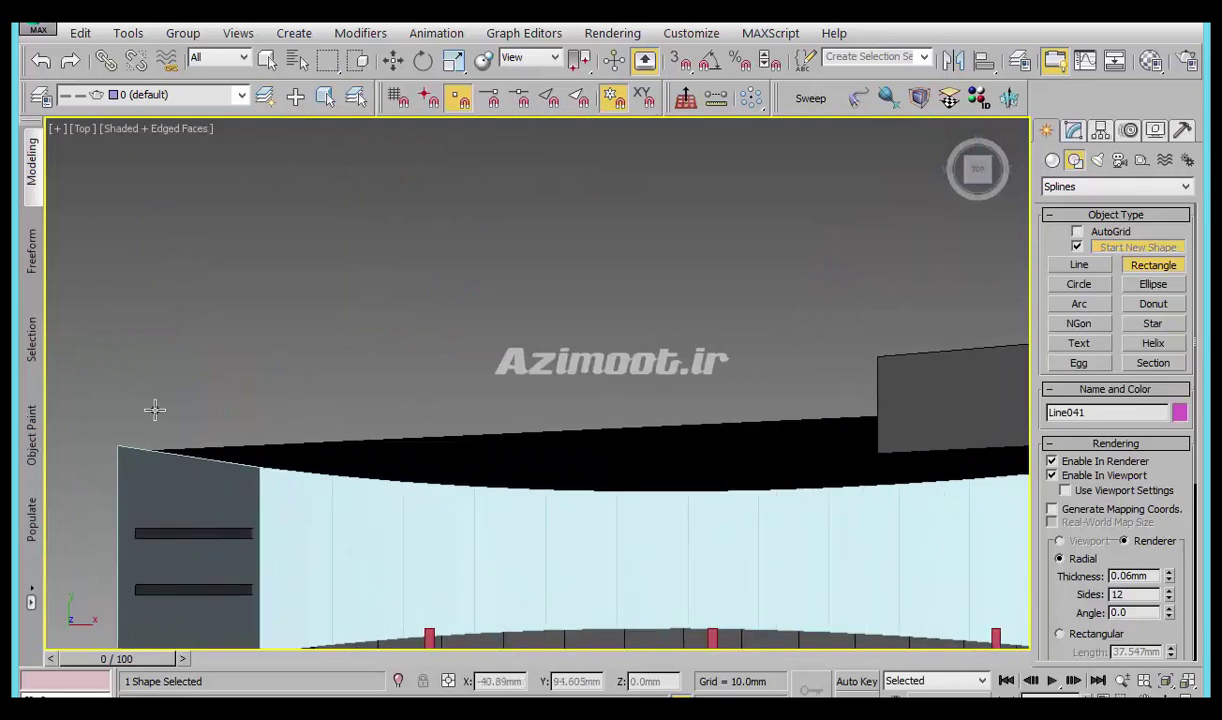
scroll(175, 410, down, 3)
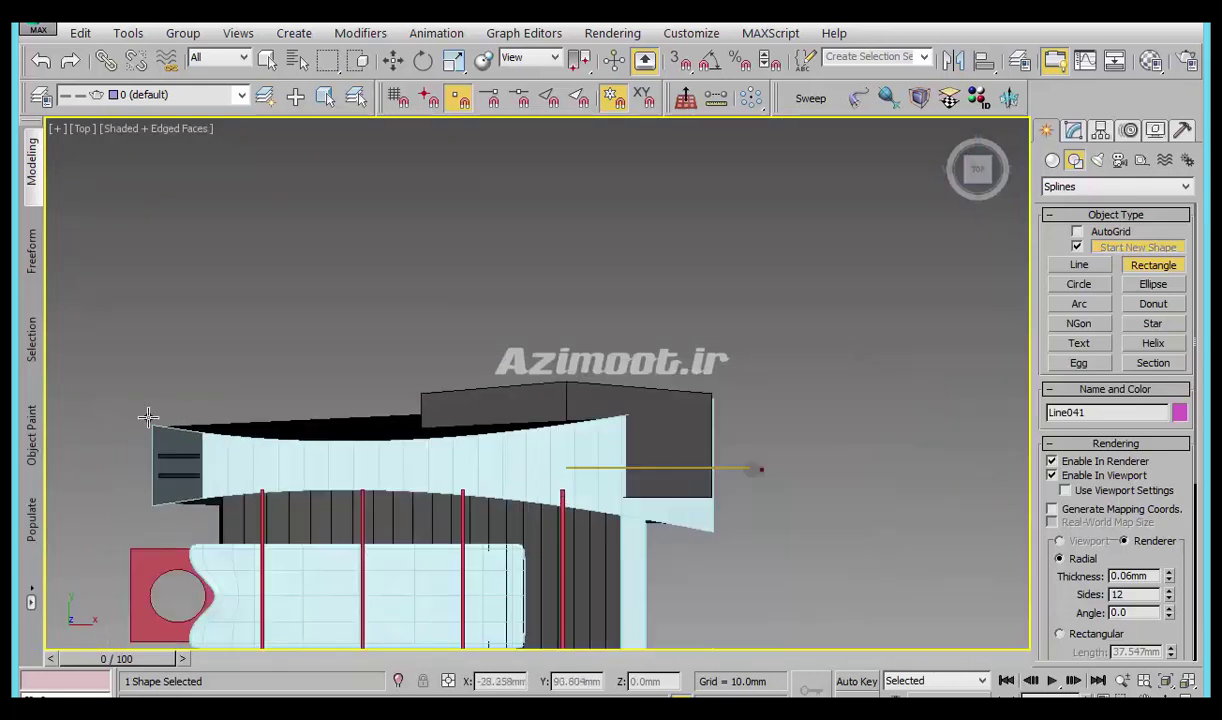
scroll(150, 416, up, 2)
mouse_move(200, 407)
mouse_down()
mouse_move(498, 447)
mouse_move(537, 415)
mouse_up()
Finish sizing Rectangle006 and lift it slightly upward along the block's edge.
mouse_move(417, 458)
alt+middle_down()
mouse_move(690, 424)
mouse_move(518, 417)
alt+middle_up()
key(w)
alt+middle_drag(445, 496, 469, 526)
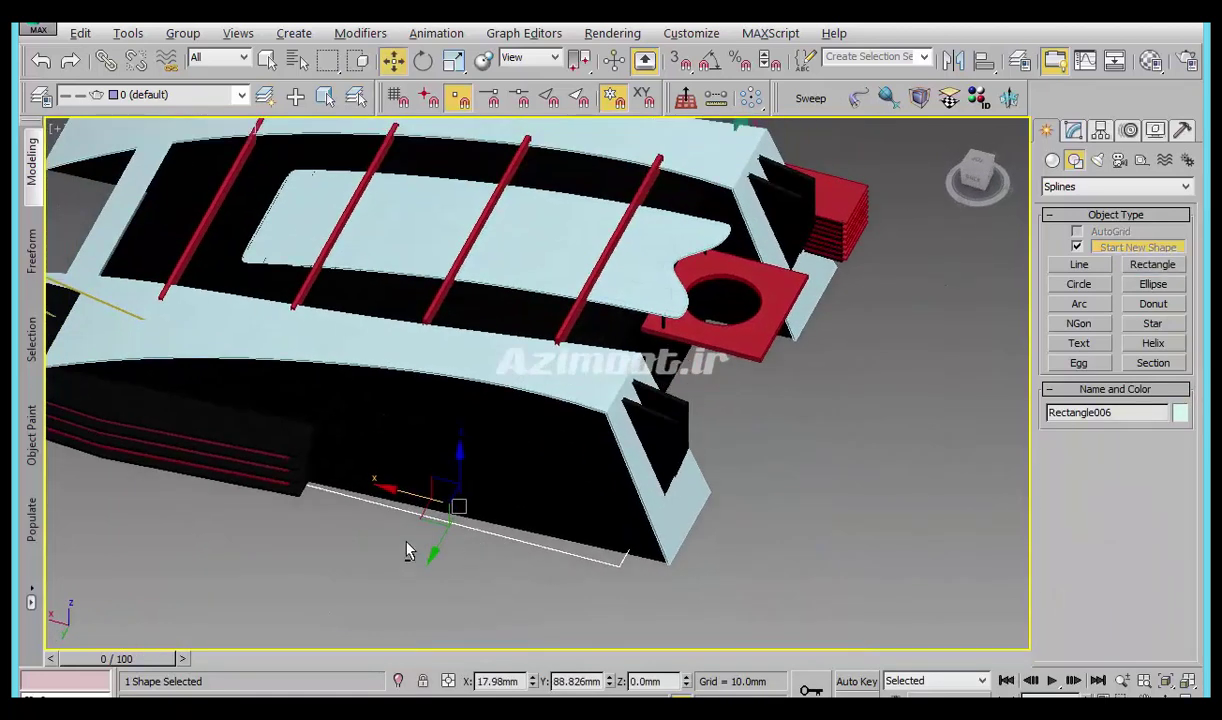
alt+middle_drag(407, 550, 364, 485)
scroll(364, 485, up, 4)
scroll(400, 460, up, 3)
drag(474, 401, 474, 393)
middle_drag(474, 393, 497, 414)
mouse_move(480, 463)
alt+middle_down()
mouse_move(540, 499)
mouse_move(498, 495)
alt+middle_up()
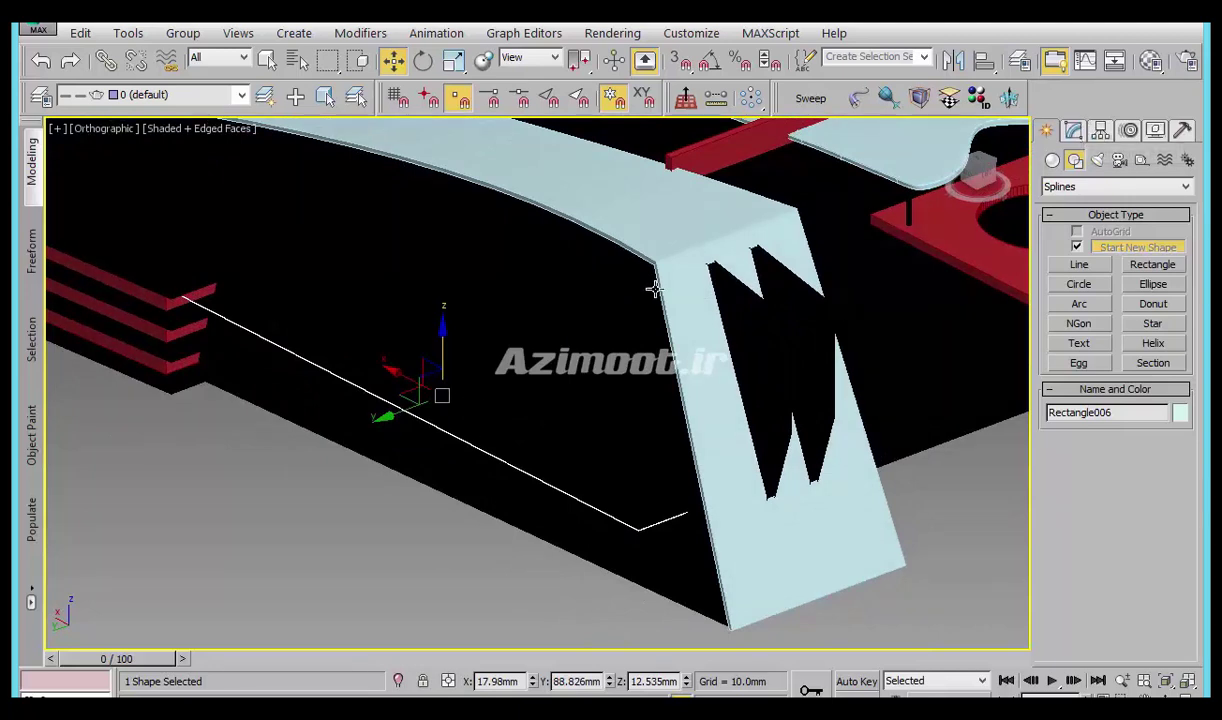
Convert Rectangle006 to an Editable Spline and select its corner vertex at Vertex level.
click(1074, 130)
right_click(1102, 207)
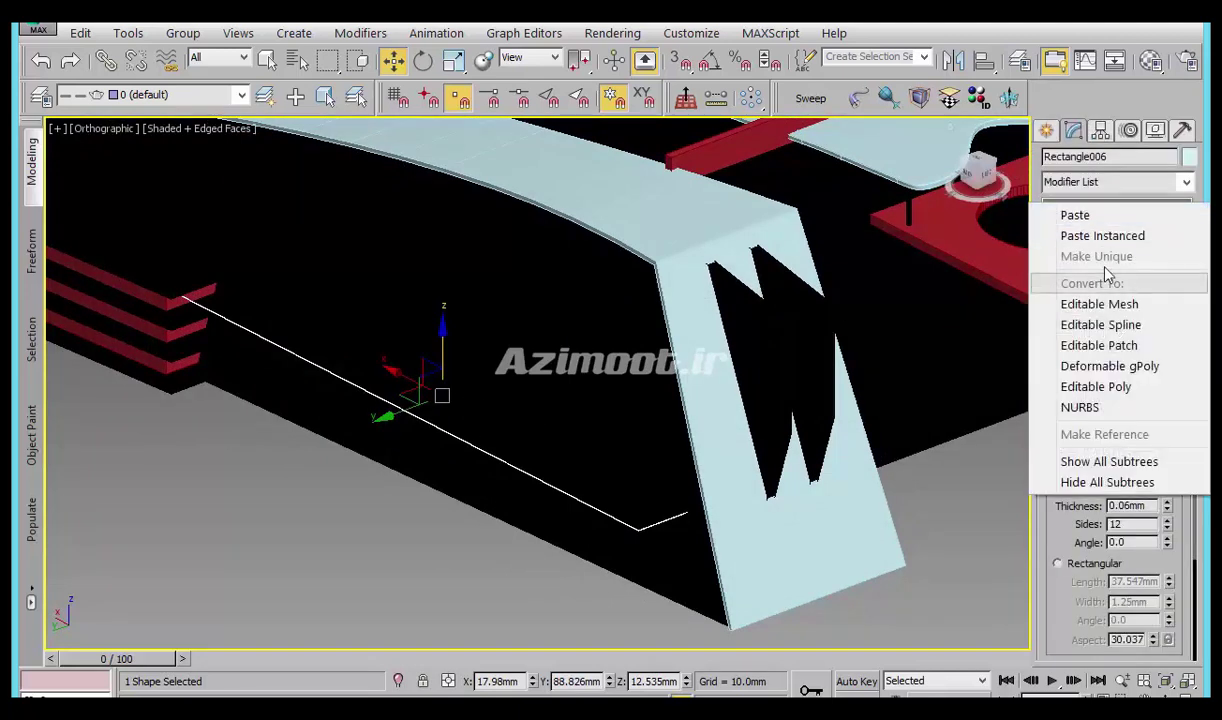
click(1105, 324)
click(1052, 206)
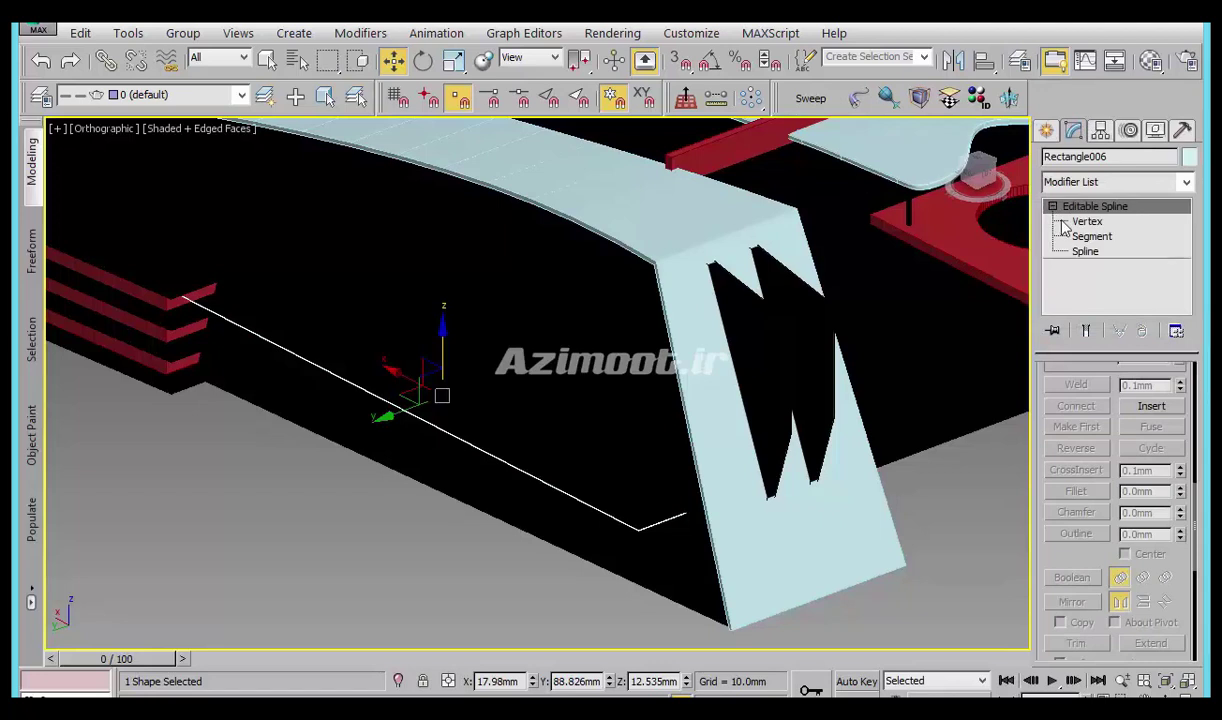
click(1087, 221)
click(637, 528)
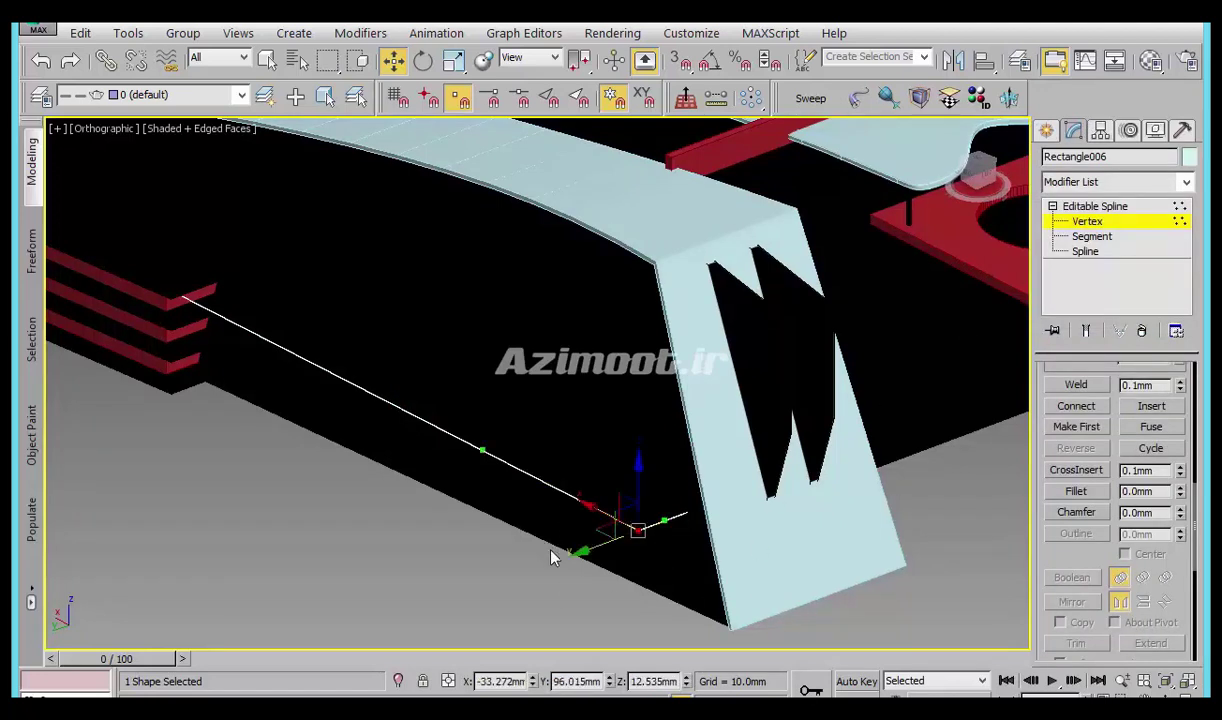
Drag the vertex's Bezier handle to bend the straight outline line into a curve.
middle_drag(643, 563, 704, 624)
mouse_move(540, 510)
mouse_down()
mouse_move(288, 564)
mouse_move(246, 598)
mouse_move(636, 483)
mouse_move(595, 505)
mouse_move(597, 517)
mouse_up()
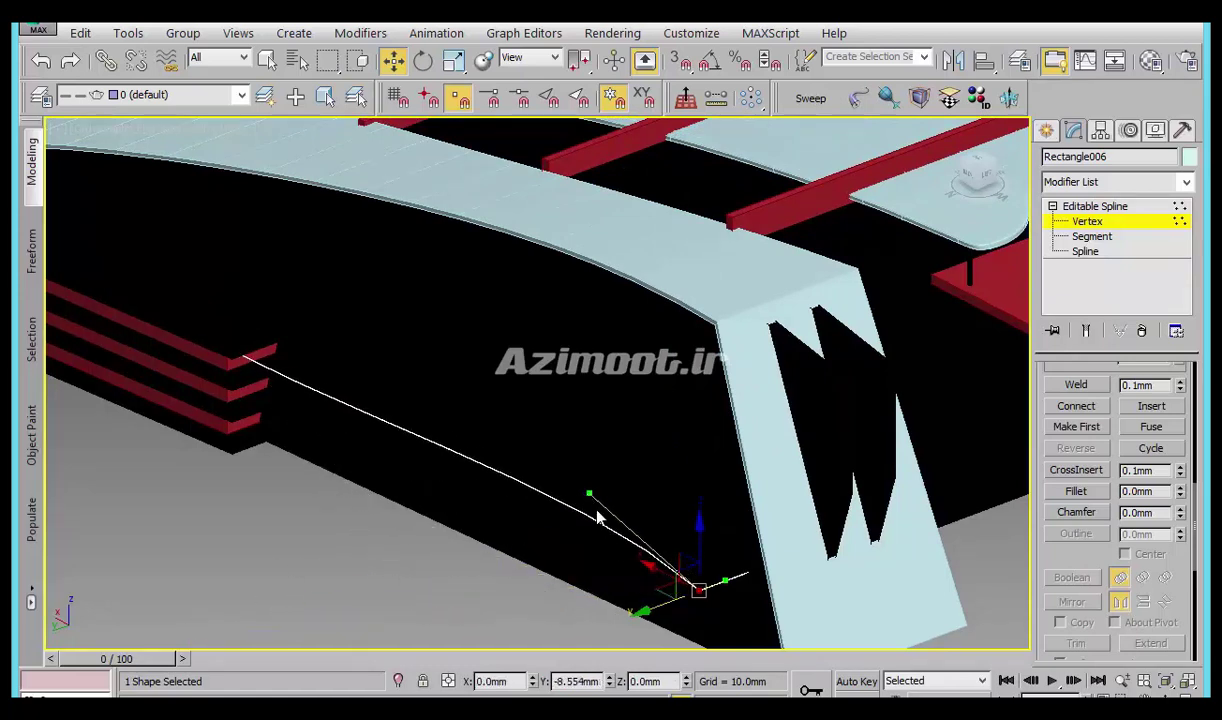
alt+middle_drag(597, 517, 589, 485)
Exit vertex editing and enable Adaptive in the spline's Interpolation rollout.
key(1)
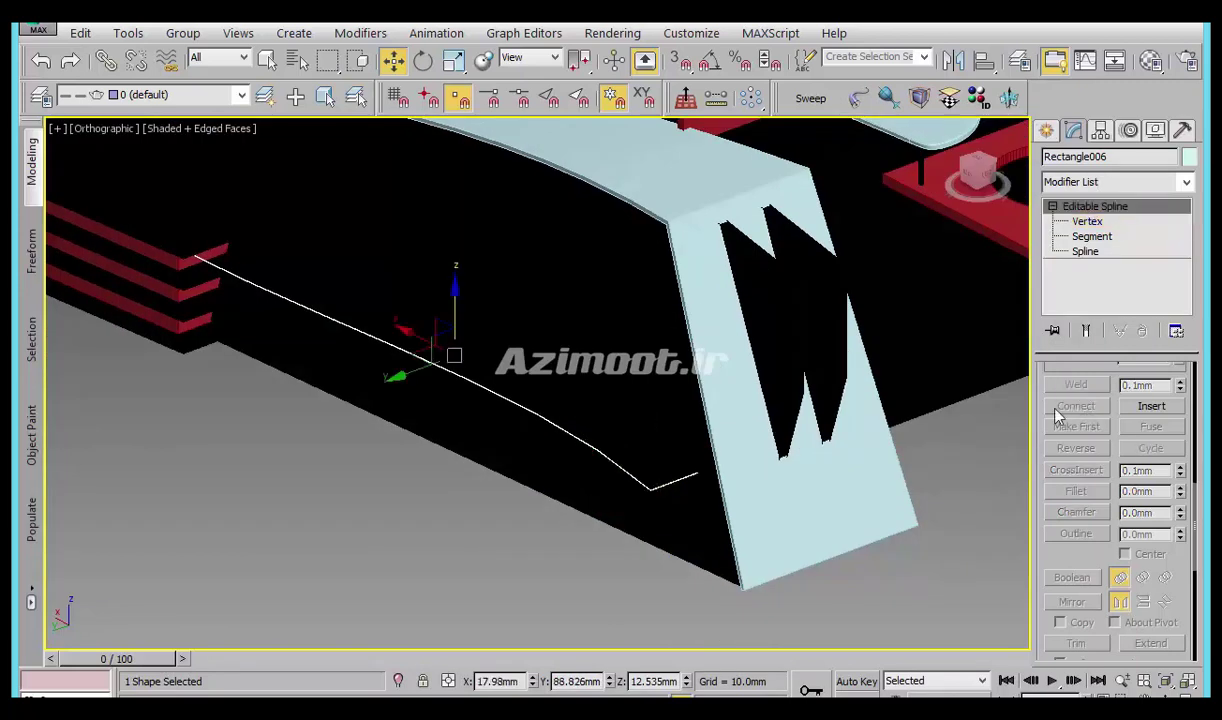
right_click(1040, 458)
click(1058, 491)
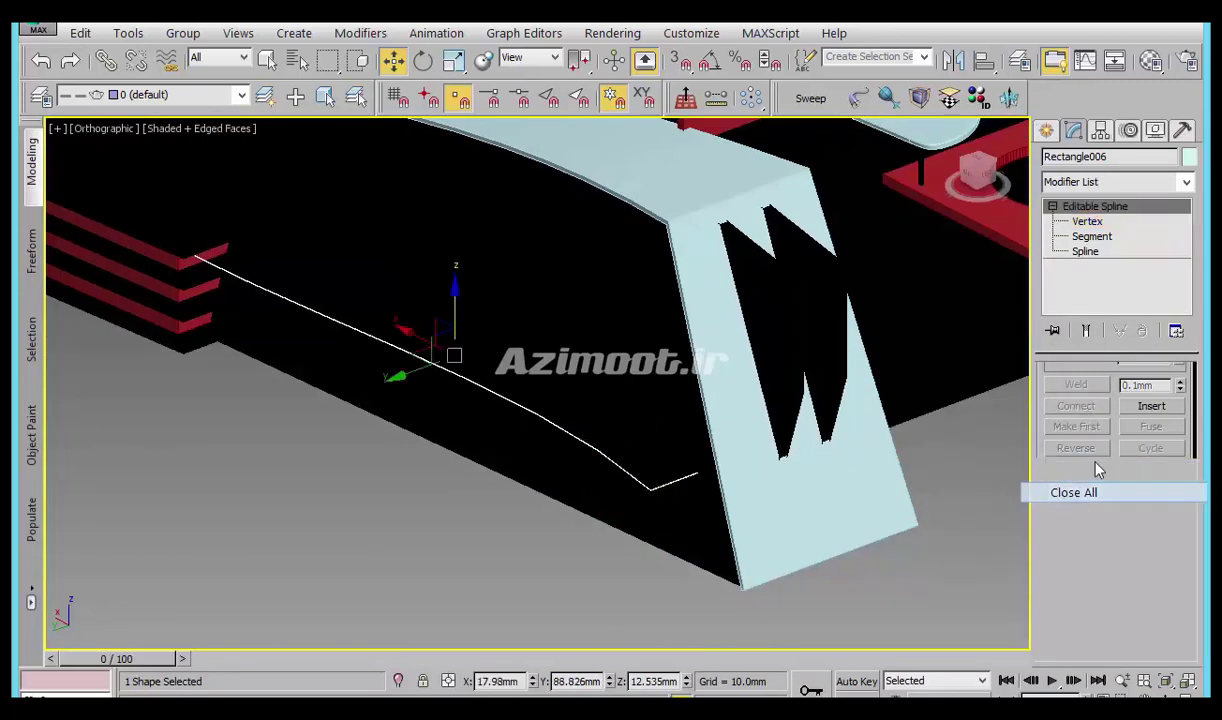
click(1064, 392)
click(1093, 446)
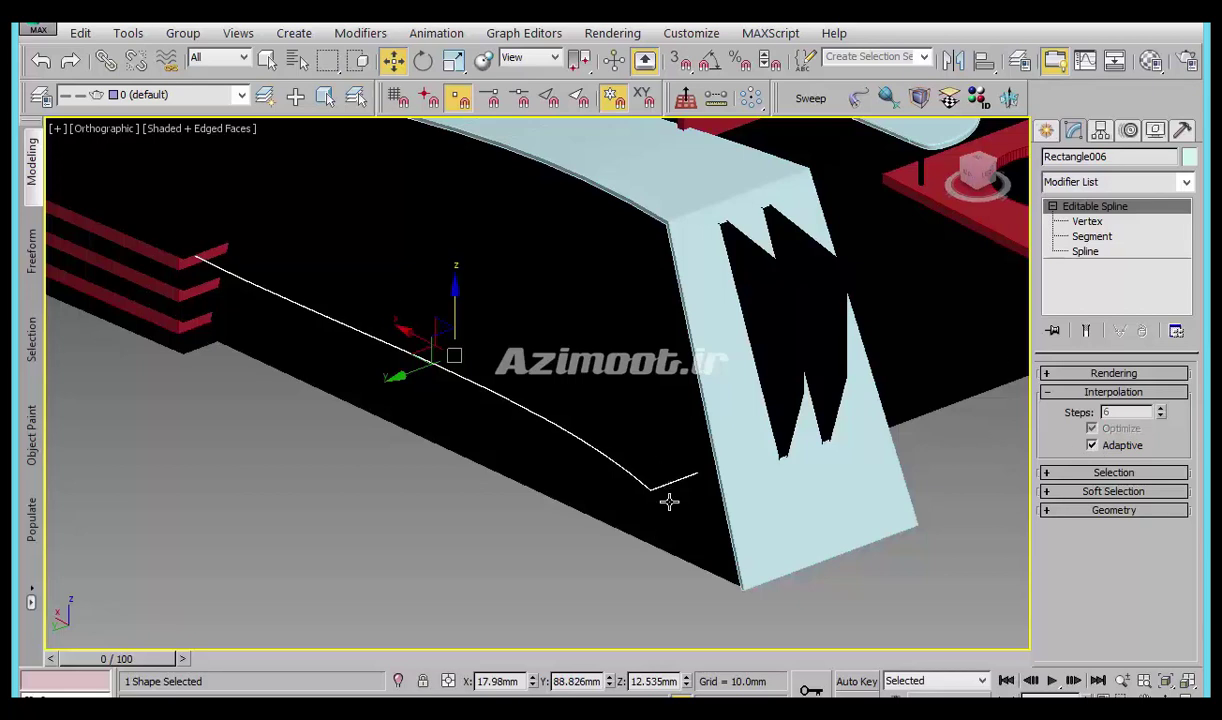
click(1127, 187)
Apply an Extrude modifier to Rectangle006 and reduce its Amount to 0.5mm.
text(ex)
key(Return)
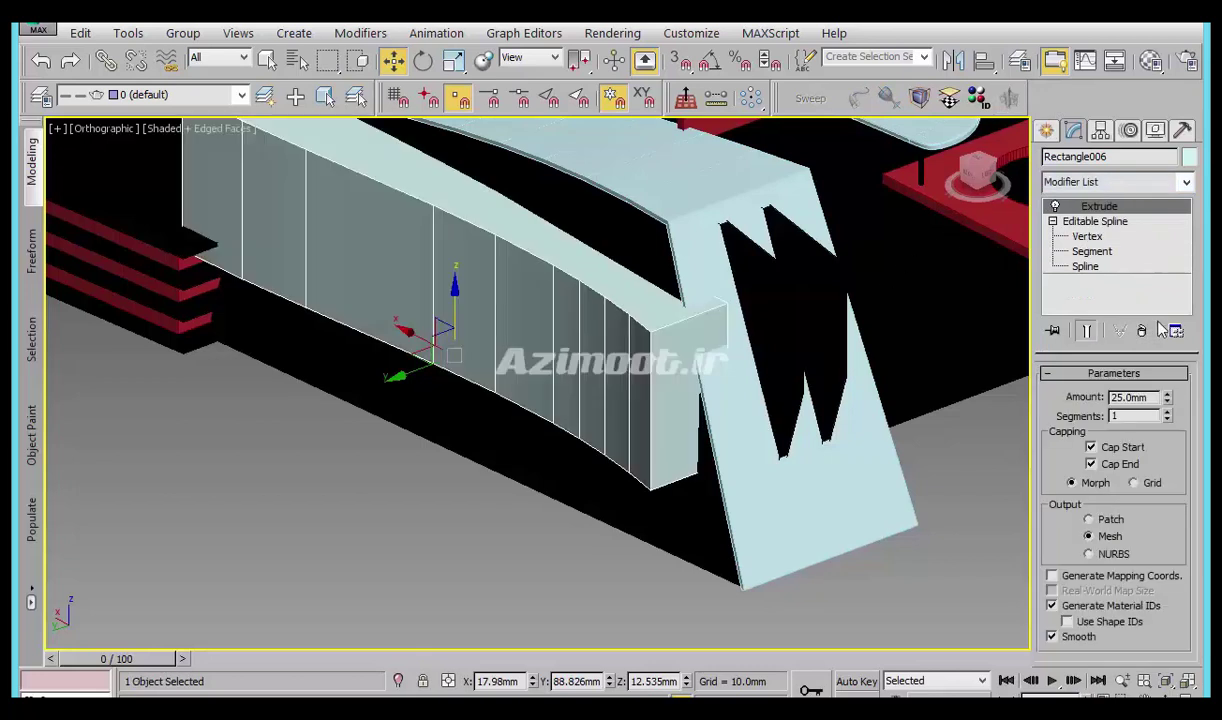
drag(1167, 401, 1163, 443)
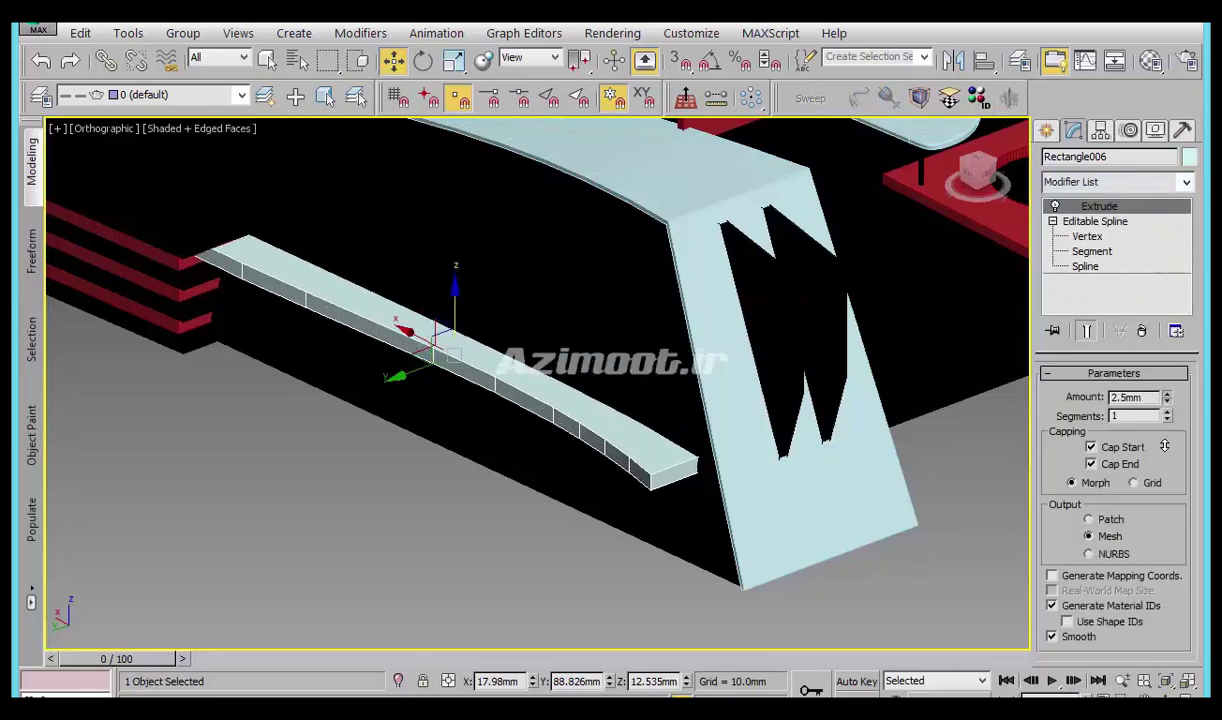
mouse_move(809, 432)
alt+middle_down()
mouse_move(586, 458)
mouse_move(611, 483)
alt+middle_up()
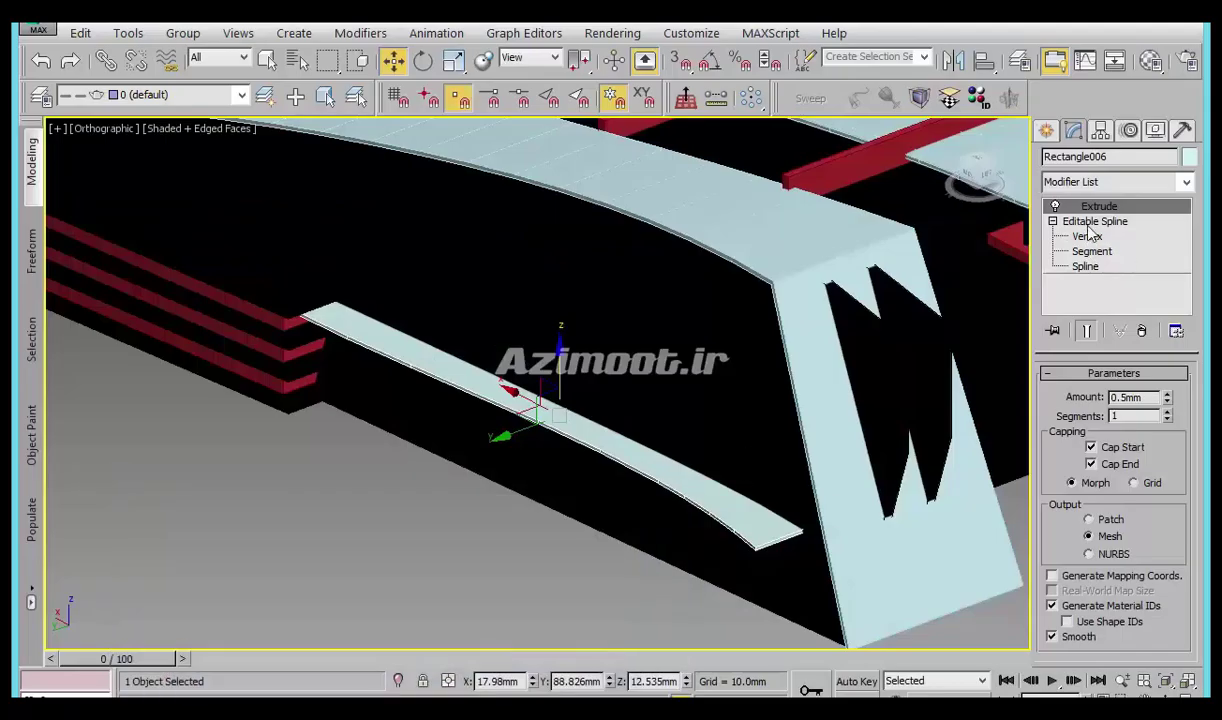
Pull the strip's vertex Bezier handle down so the curve sweeps lower and wider.
click(1087, 236)
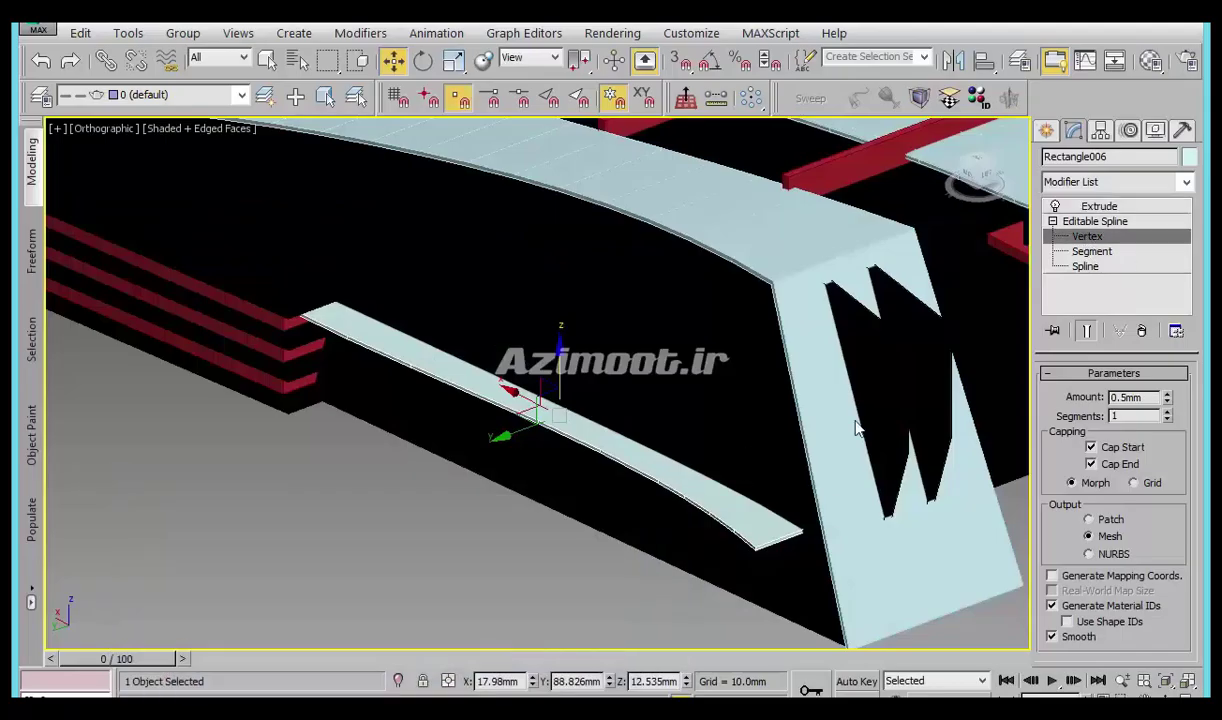
drag(647, 456, 520, 499)
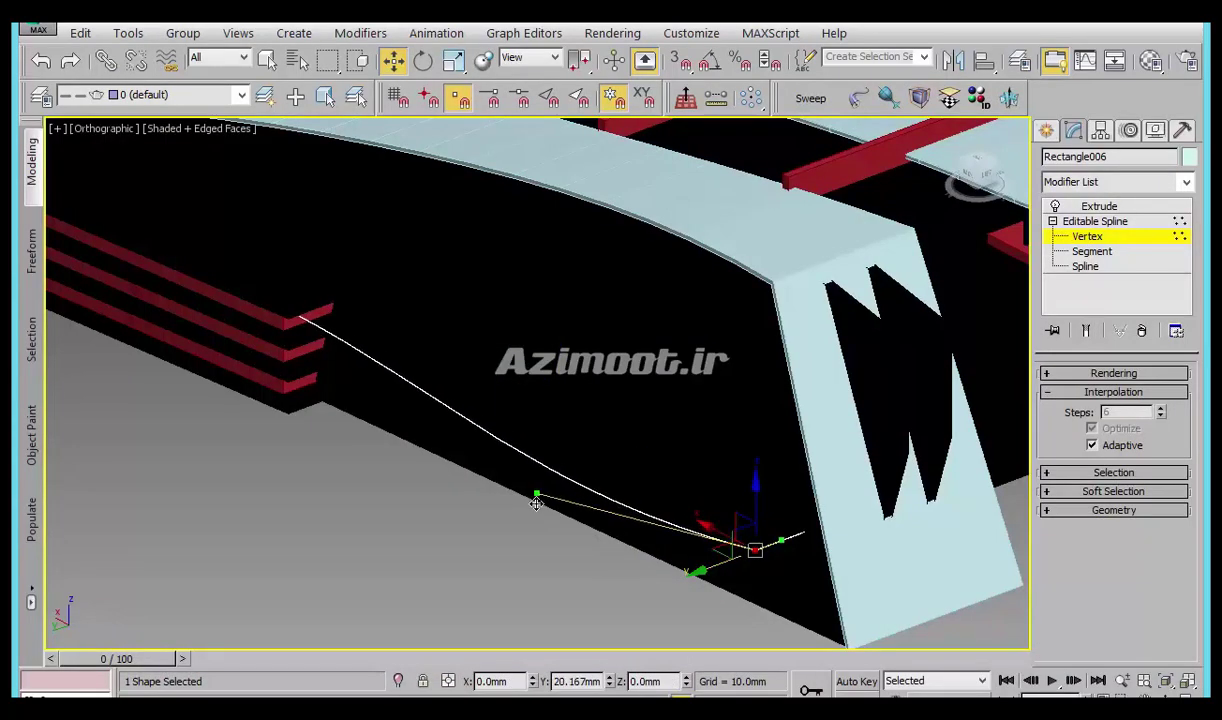
click(1046, 131)
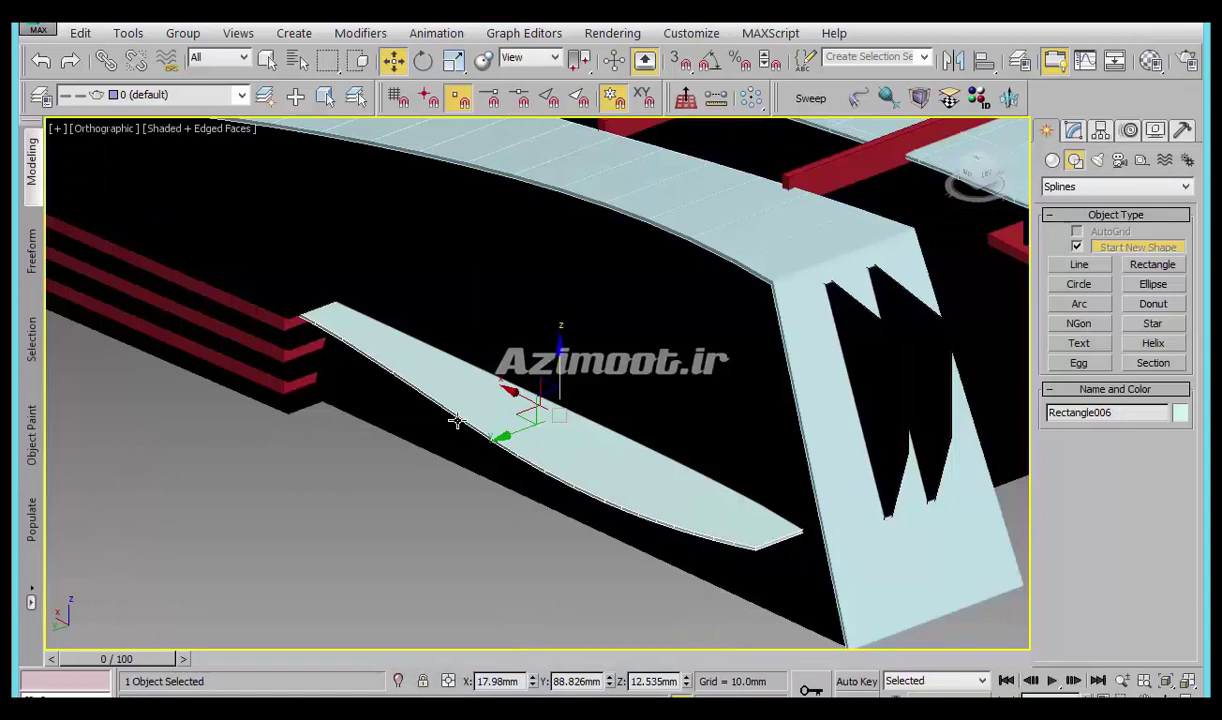
Shift-drag the strip downward to create 2 instanced copies on the lower ledges.
mouse_move(529, 433)
mouse_down()
mouse_move(570, 369)
mouse_move(563, 404)
mouse_up()
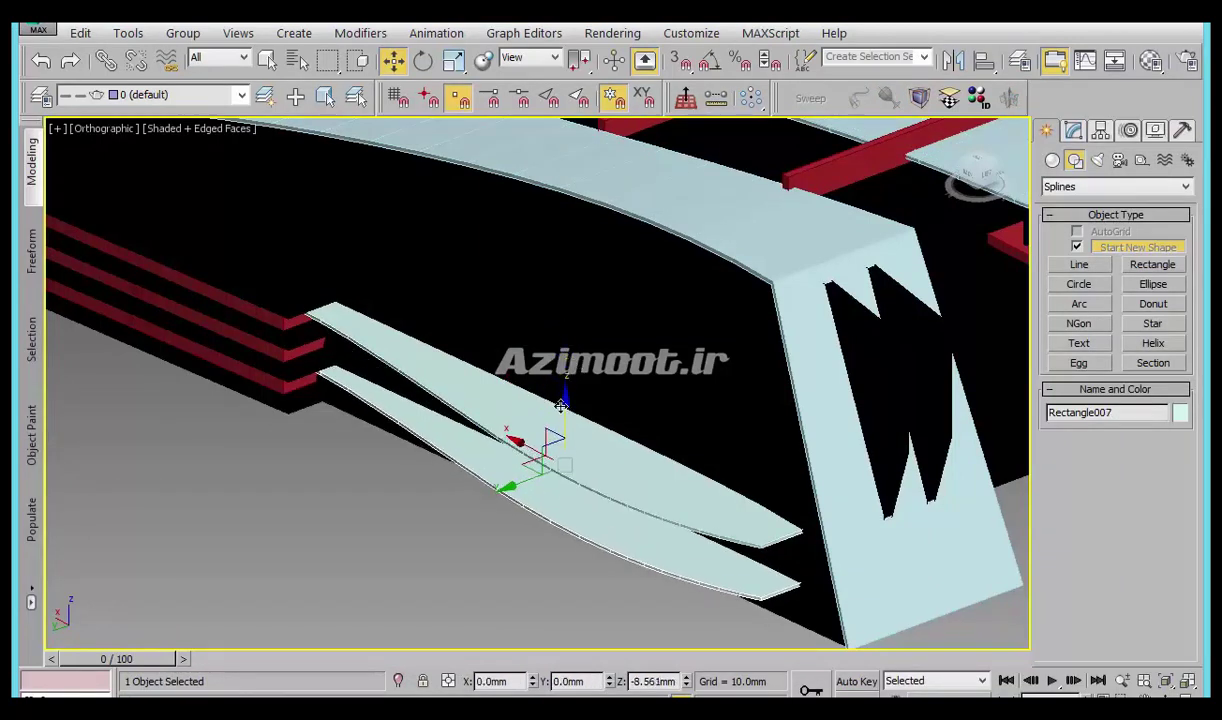
click(543, 327)
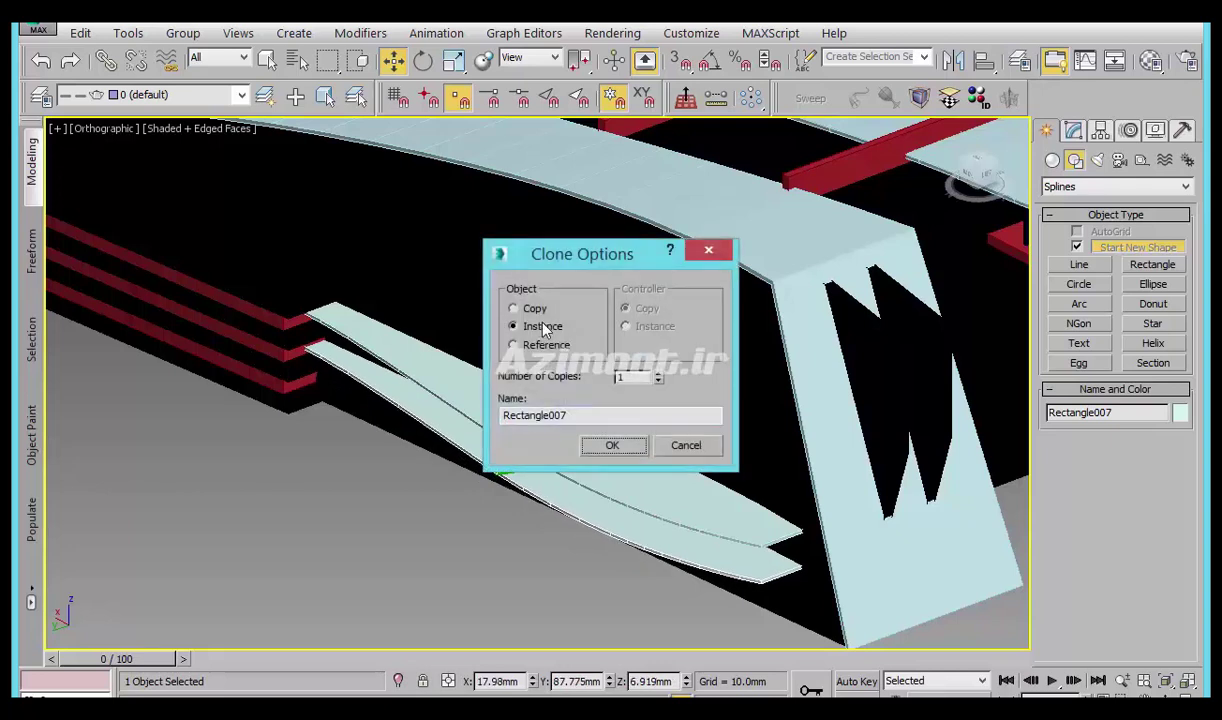
click(615, 445)
scroll(704, 439, up, 2)
Paste an independent copy of the top strip and lower it just beneath the original.
click(704, 439)
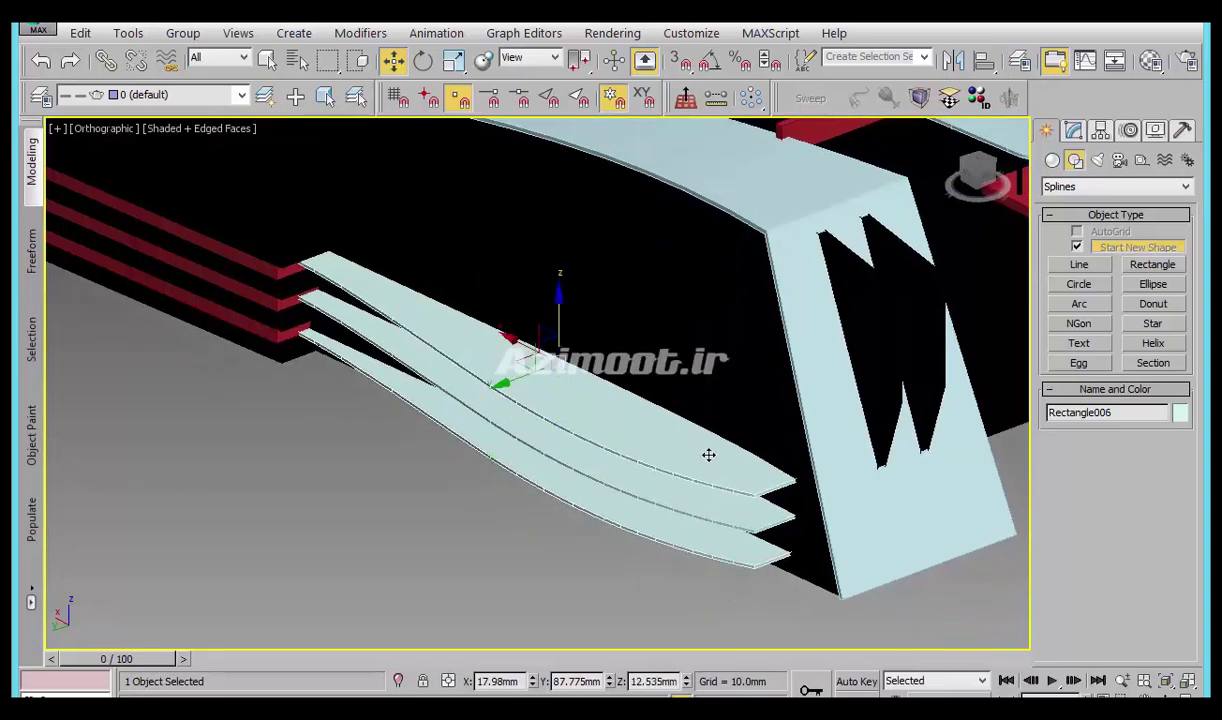
scroll(720, 465, up, 3)
key(ctrl+v)
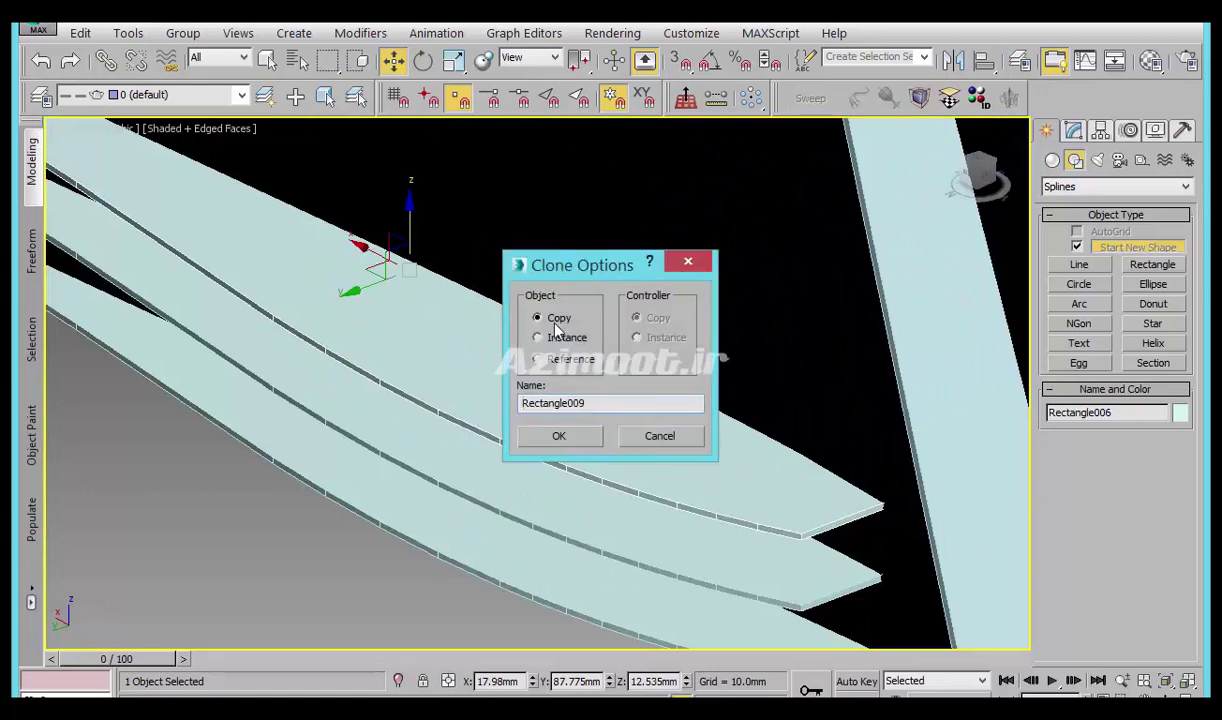
click(558, 436)
mouse_move(772, 477)
alt+middle_down()
mouse_move(704, 436)
mouse_move(541, 426)
alt+middle_up()
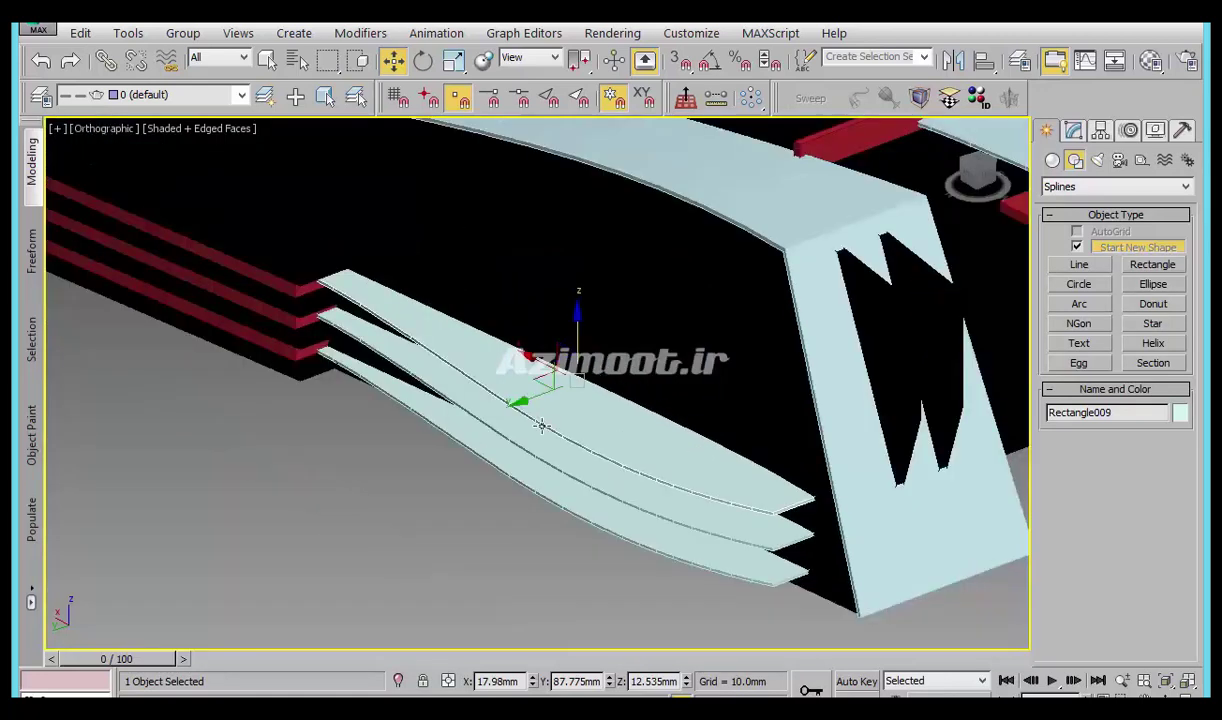
scroll(541, 426, up, 2)
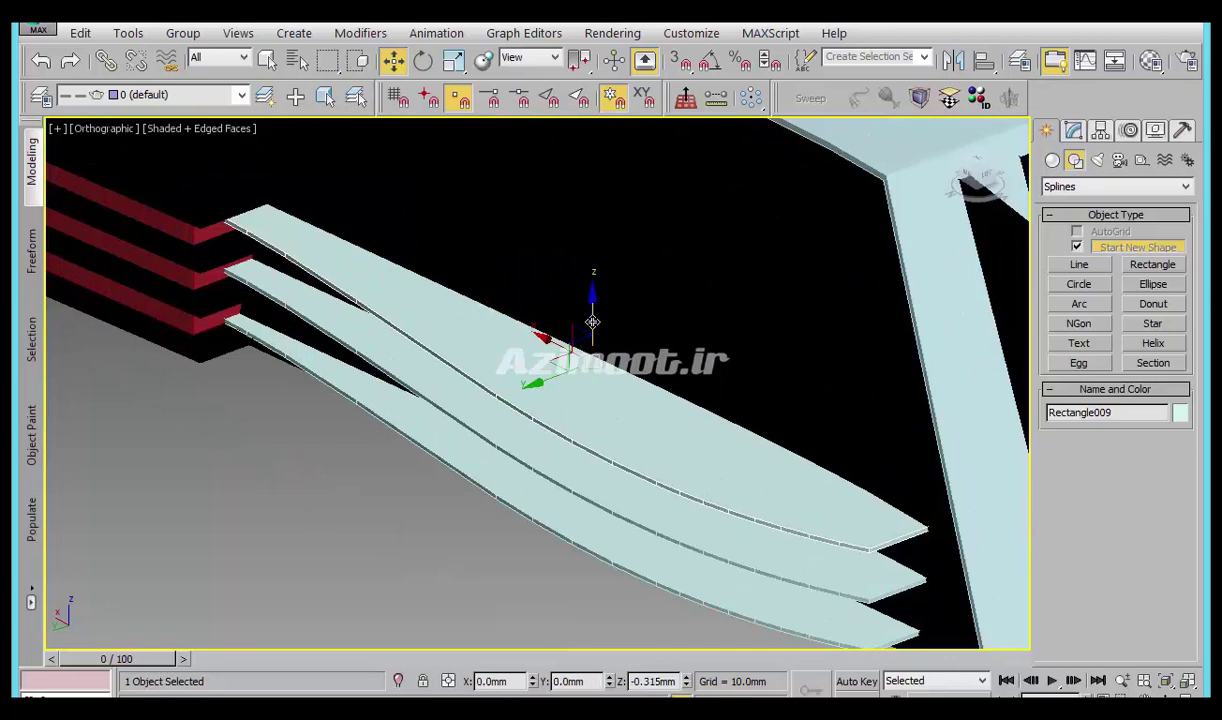
drag(593, 315, 451, 376)
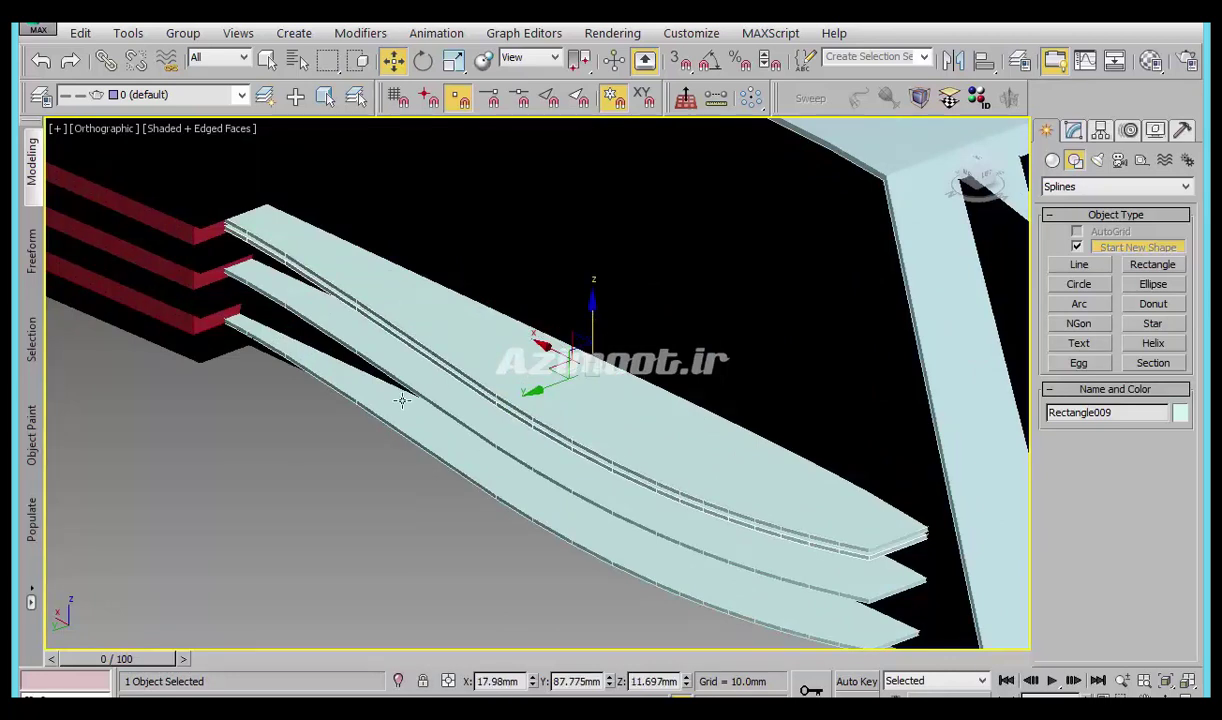
click(480, 466)
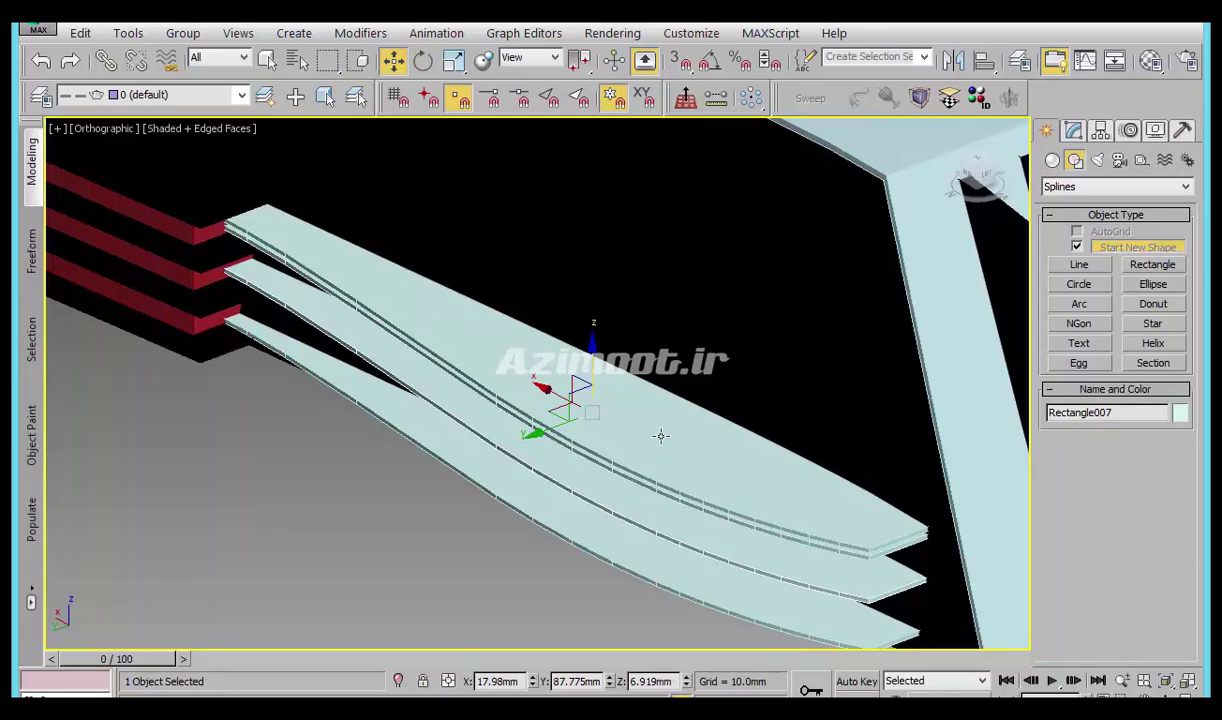
click(619, 473)
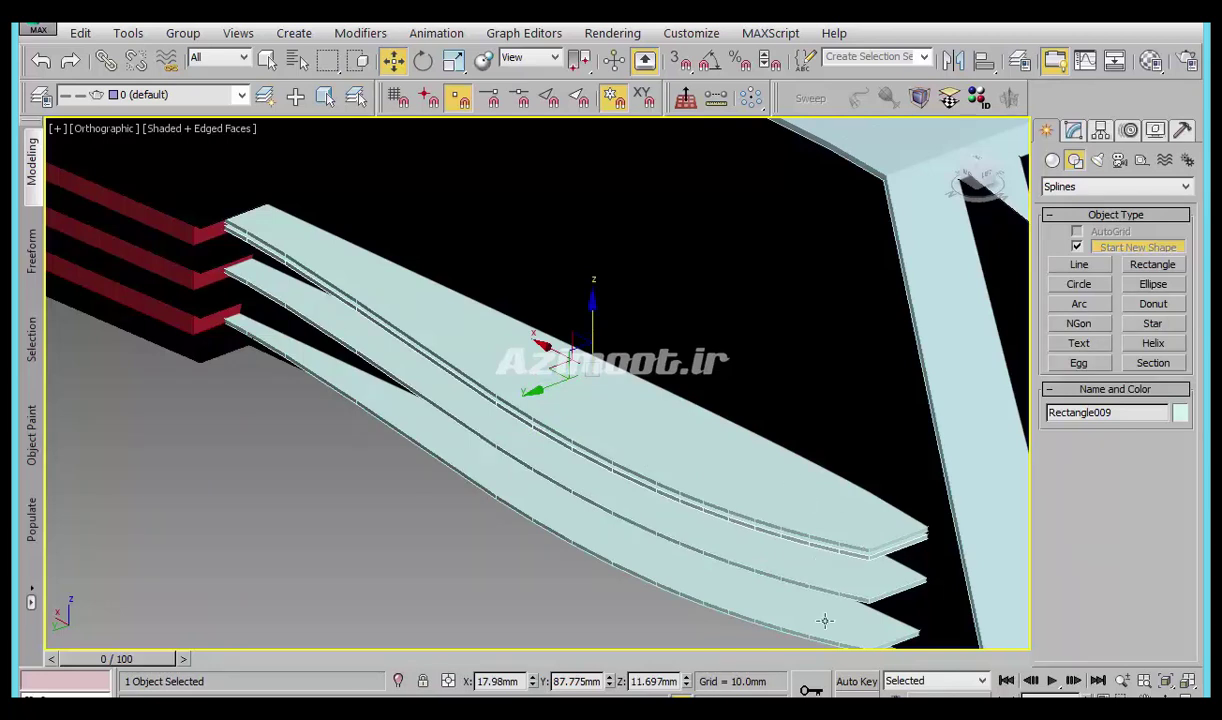
At Vertex level, scale down the end vertex's tangent handles to tighten the copy's curve.
click(1073, 131)
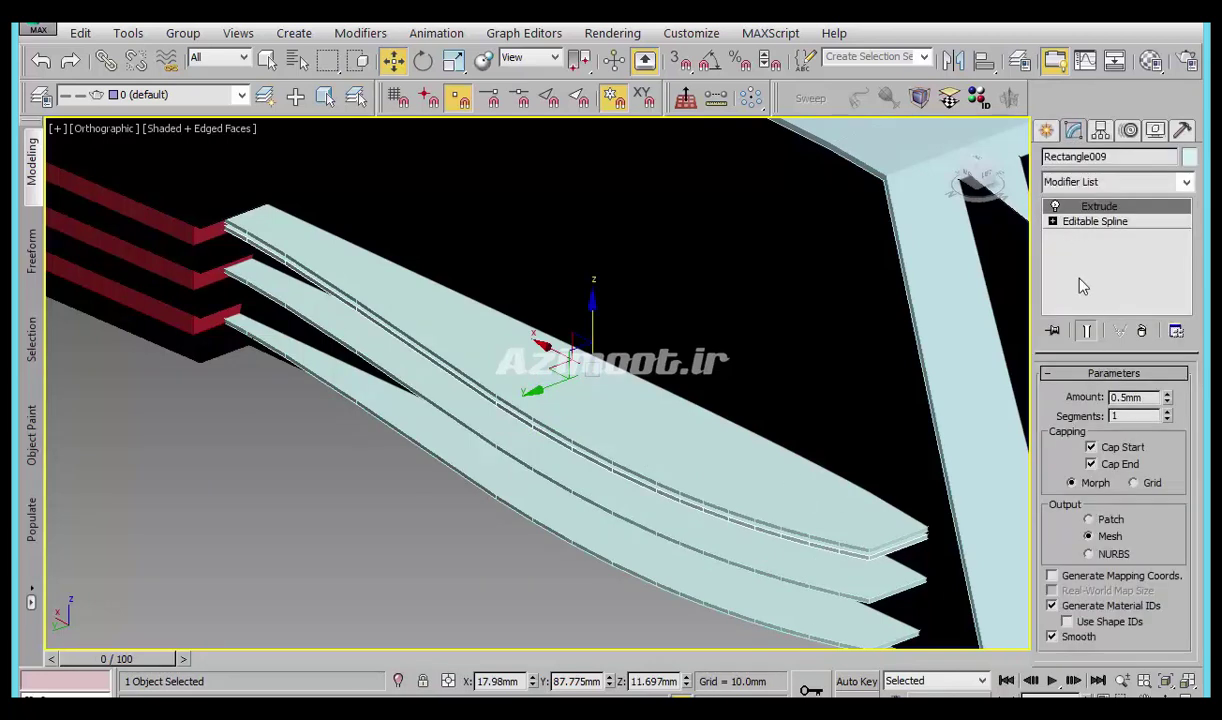
click(1052, 221)
click(1087, 236)
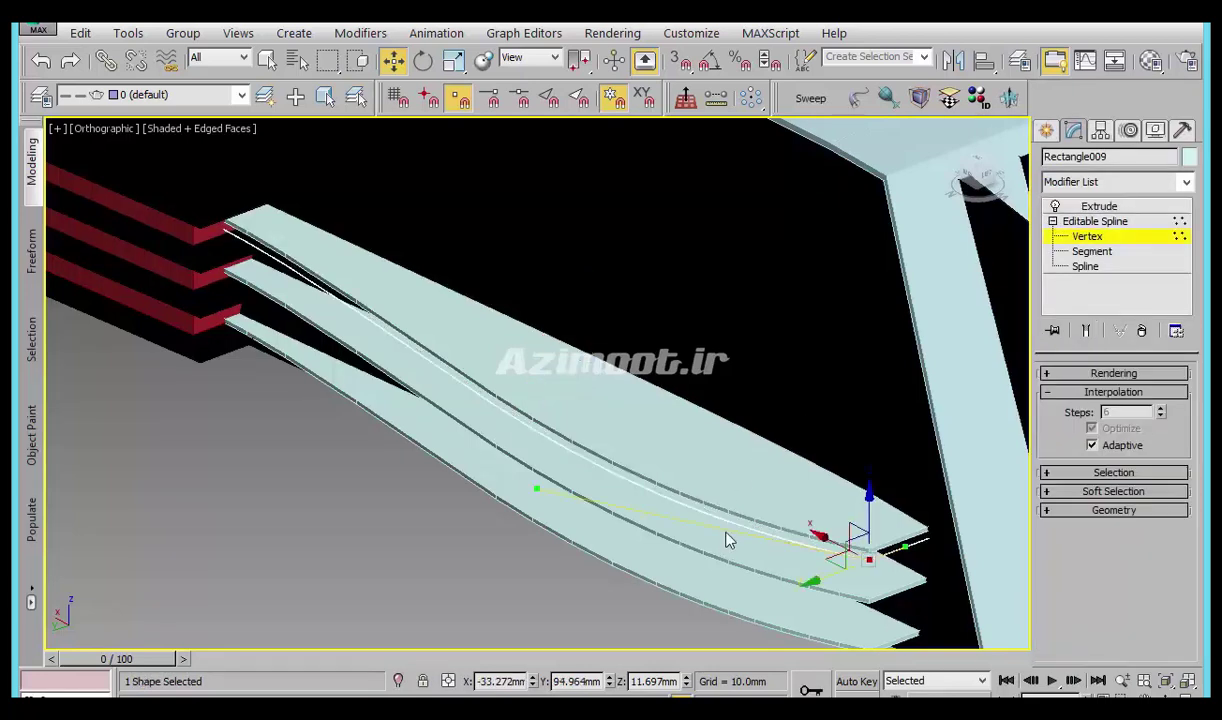
alt+middle_drag(728, 537, 770, 520)
click(1045, 131)
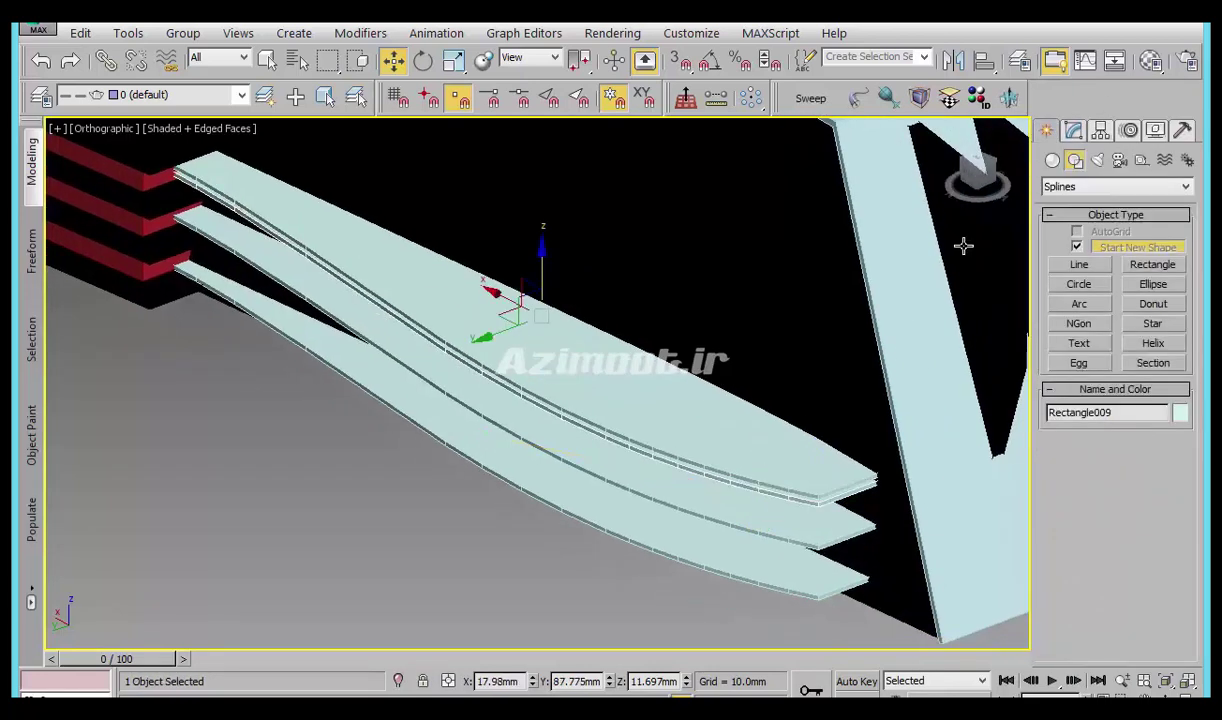
click(1073, 131)
click(1087, 236)
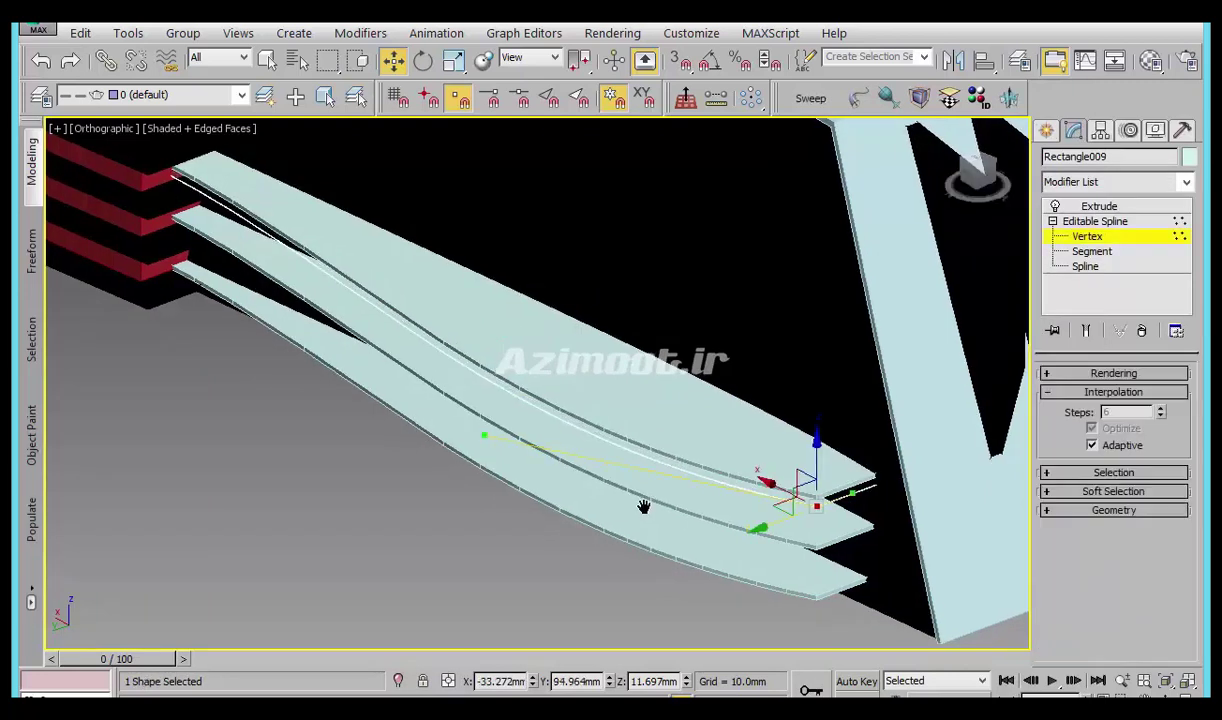
alt+middle_drag(644, 505, 709, 527)
alt+middle_drag(638, 445, 675, 502)
key(r)
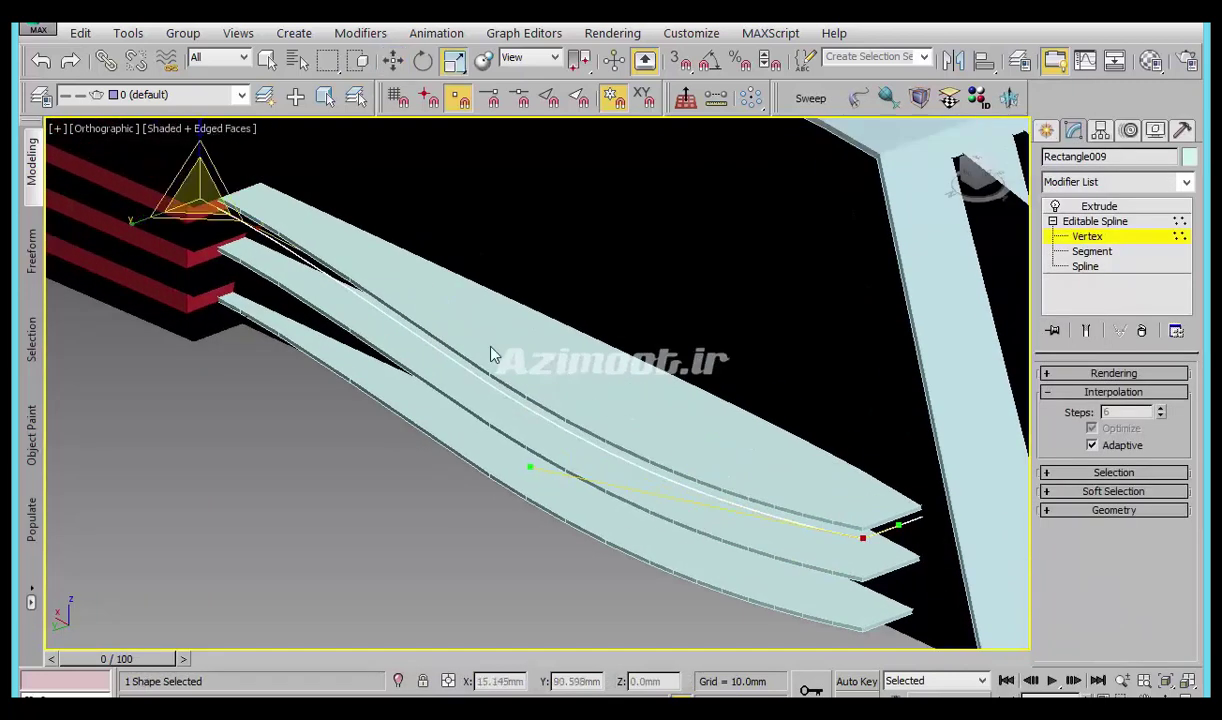
mouse_move(212, 226)
mouse_down()
mouse_move(237, 283)
mouse_move(245, 490)
mouse_move(408, 431)
mouse_up()
click(1045, 130)
Uniformly scale the copied strip down to 92.816%.
drag(583, 347, 553, 379)
mouse_move(553, 379)
middle_down()
mouse_move(572, 283)
mouse_move(584, 330)
mouse_move(559, 382)
middle_up()
key(w)
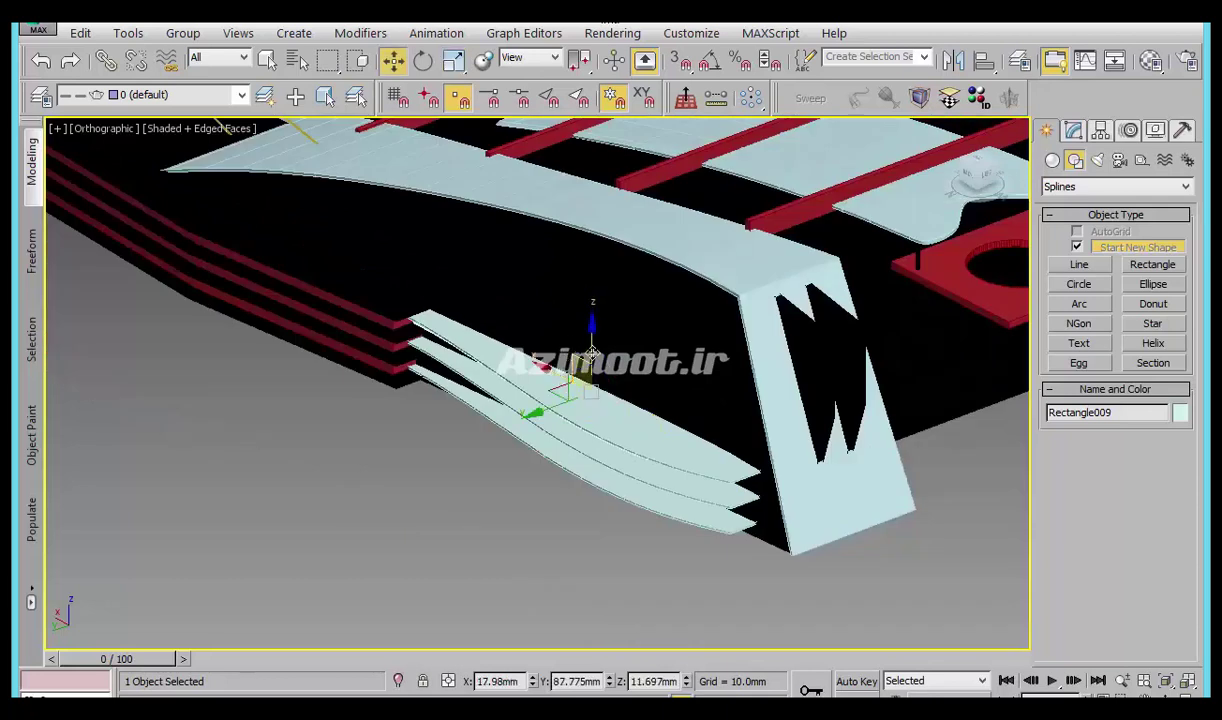
Raise Rectangle009's Extrude amount to 128.0mm, forming a tall slab wall.
key(r)
click(1073, 131)
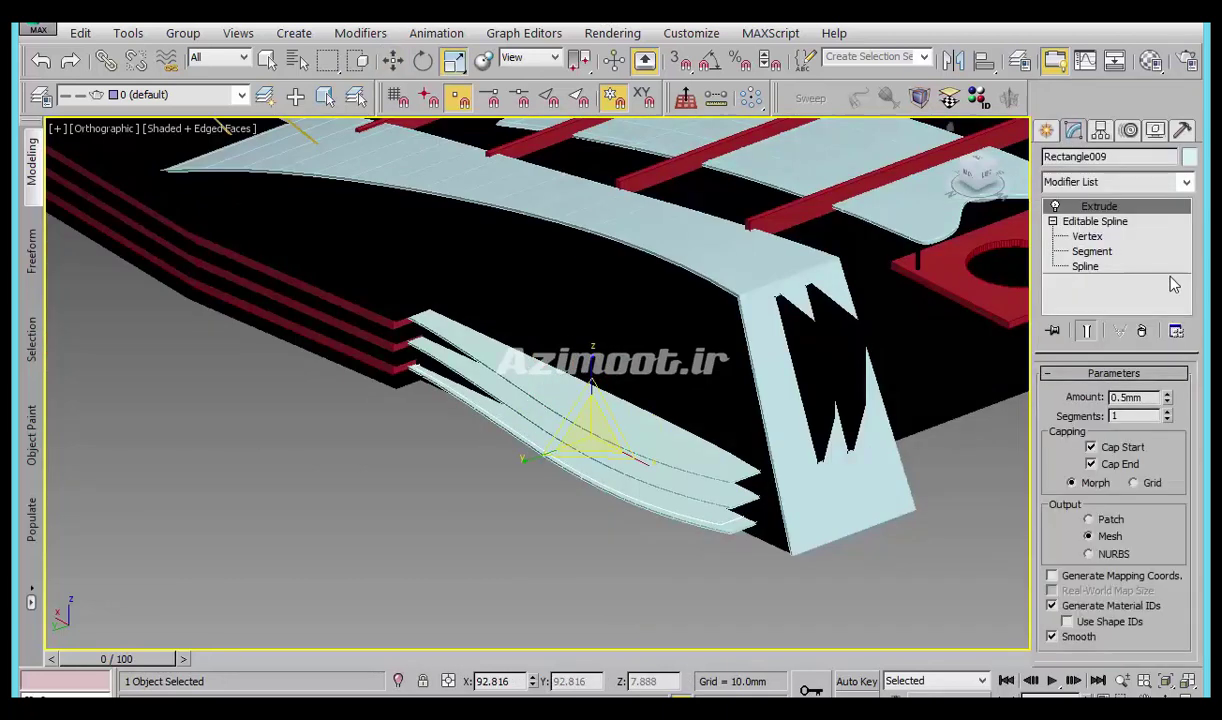
drag(1166, 397, 1120, 150)
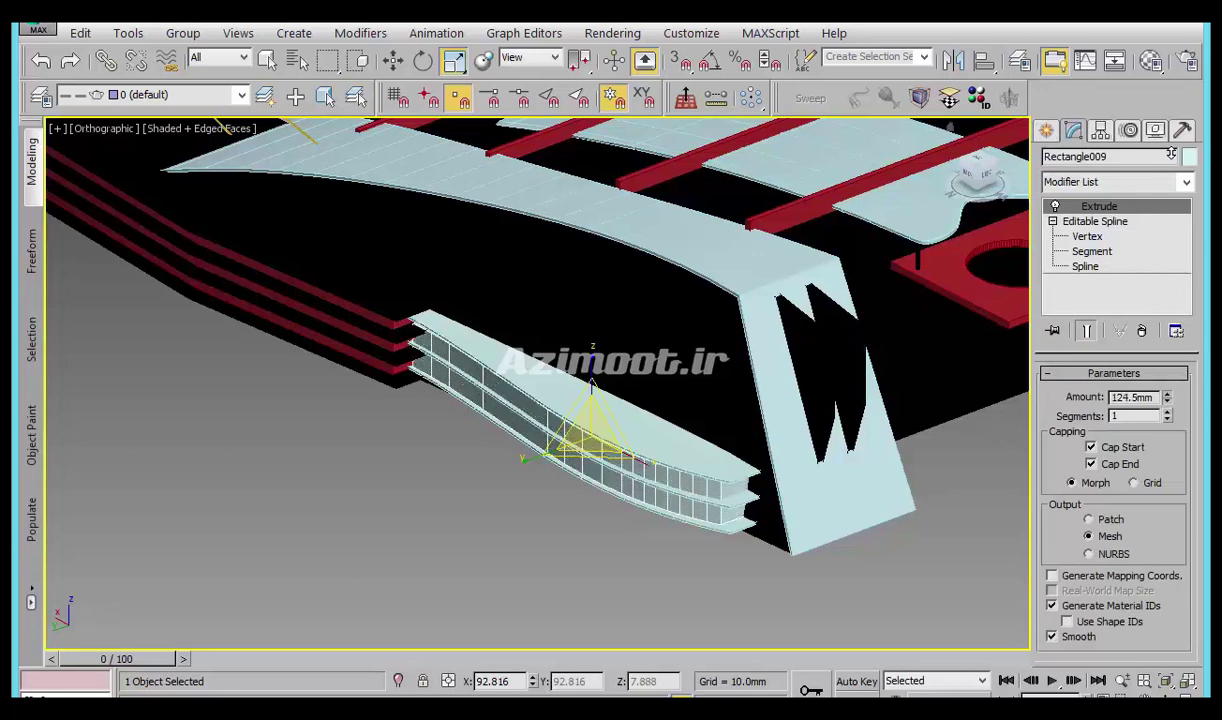
Zoom in on the facade slabs, close the colour picker, and select one slab.
middle_drag(693, 314, 610, 300)
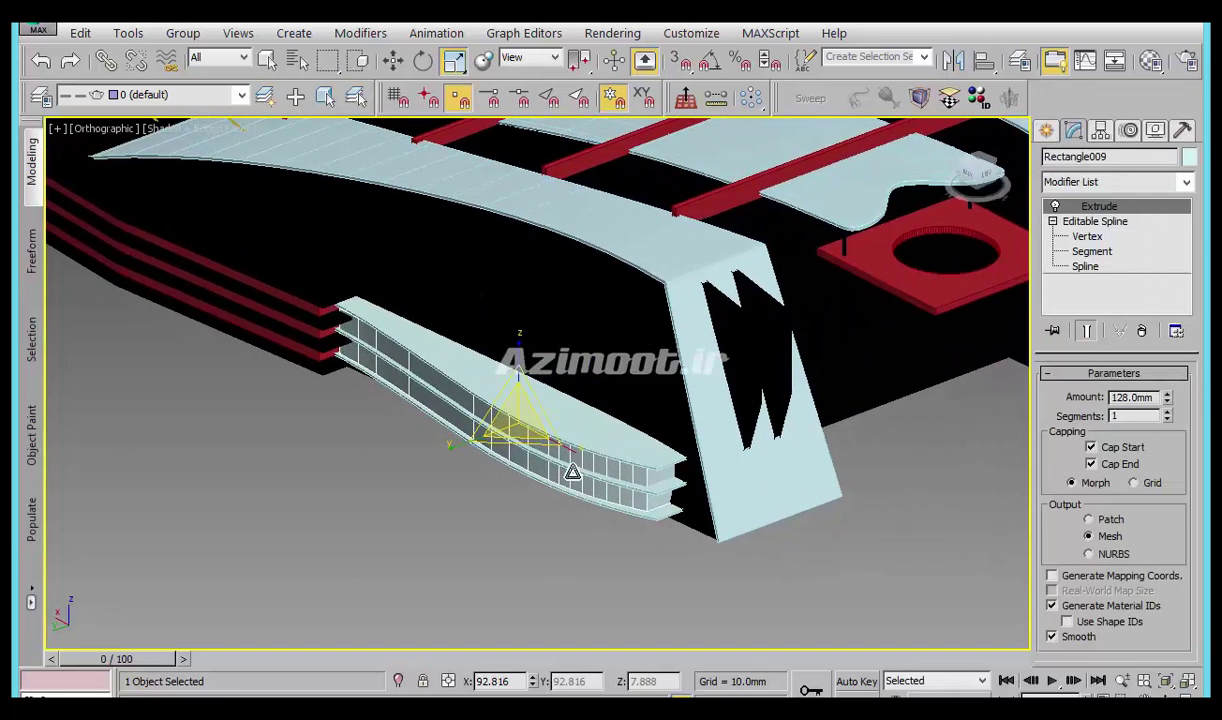
scroll(380, 393, up, 3)
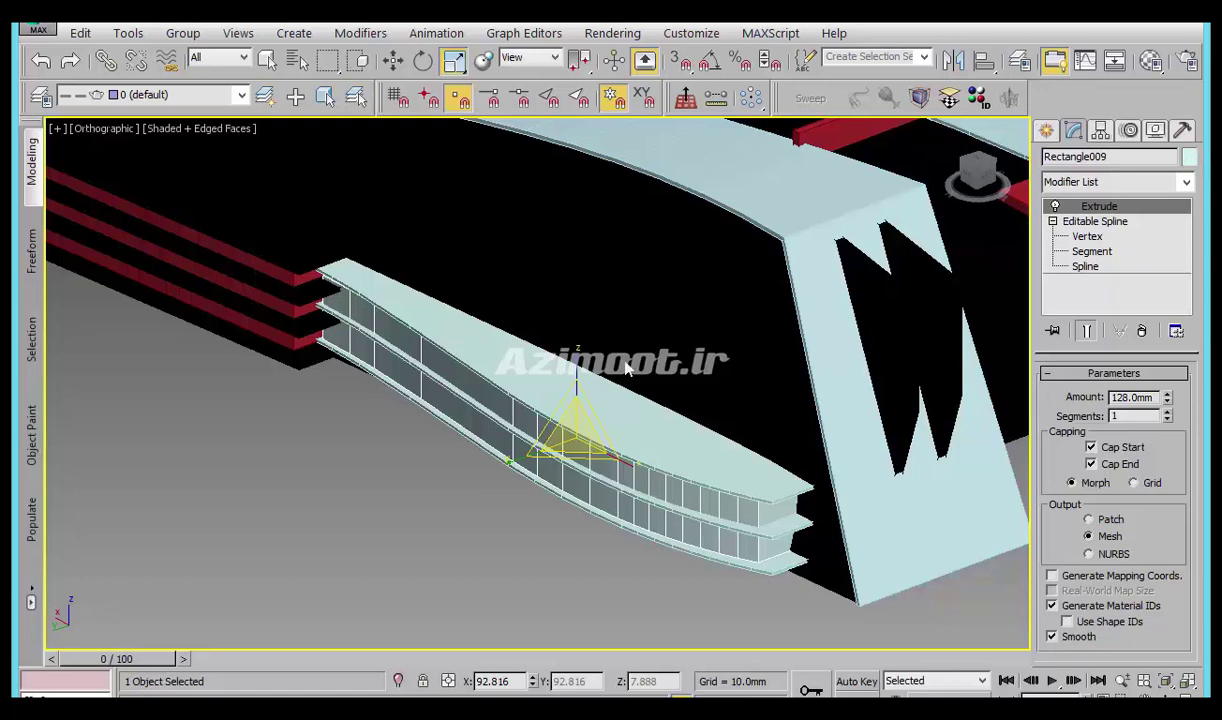
click(707, 503)
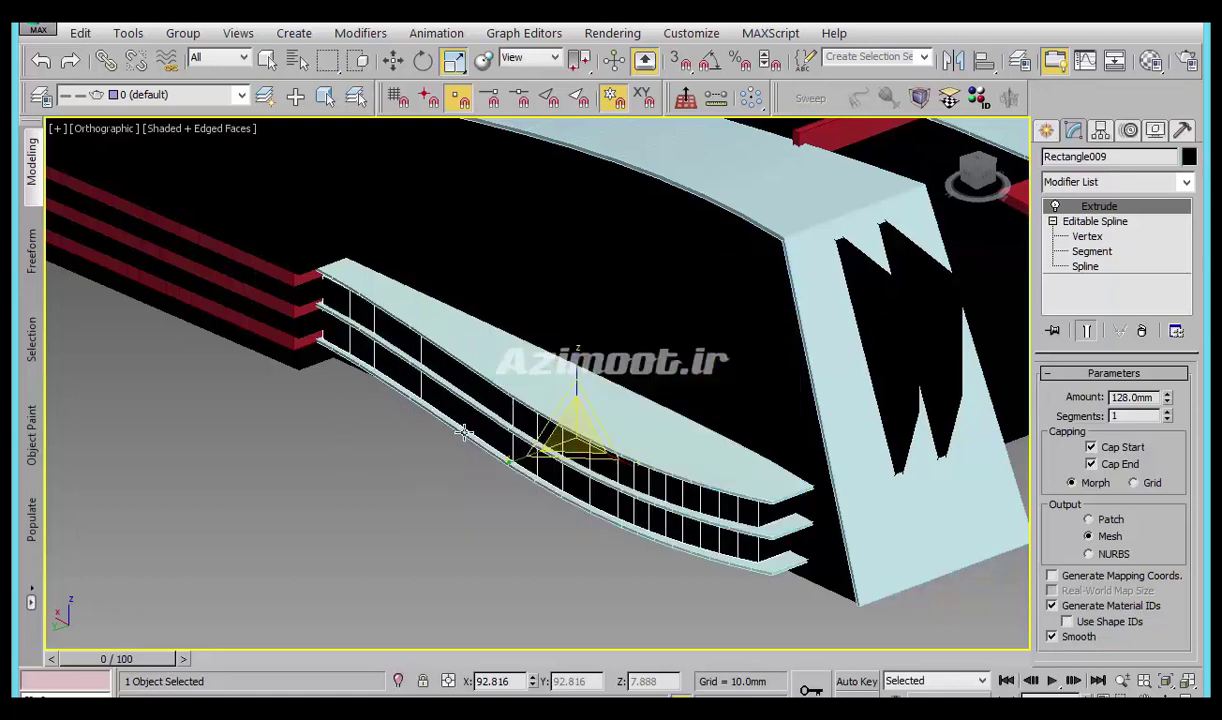
scroll(466, 353, up, 5)
click(466, 353)
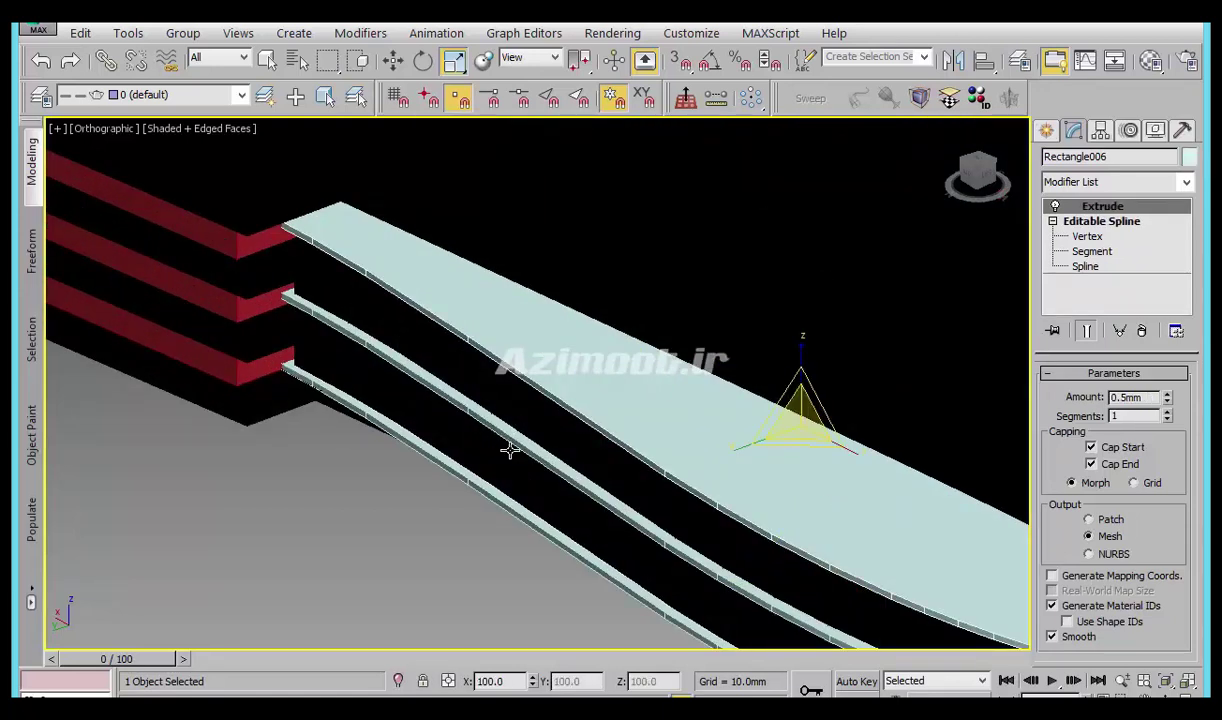
Add the other slabs to the selection and set their object colour to red.
ctrl+click(509, 451)
click(1189, 157)
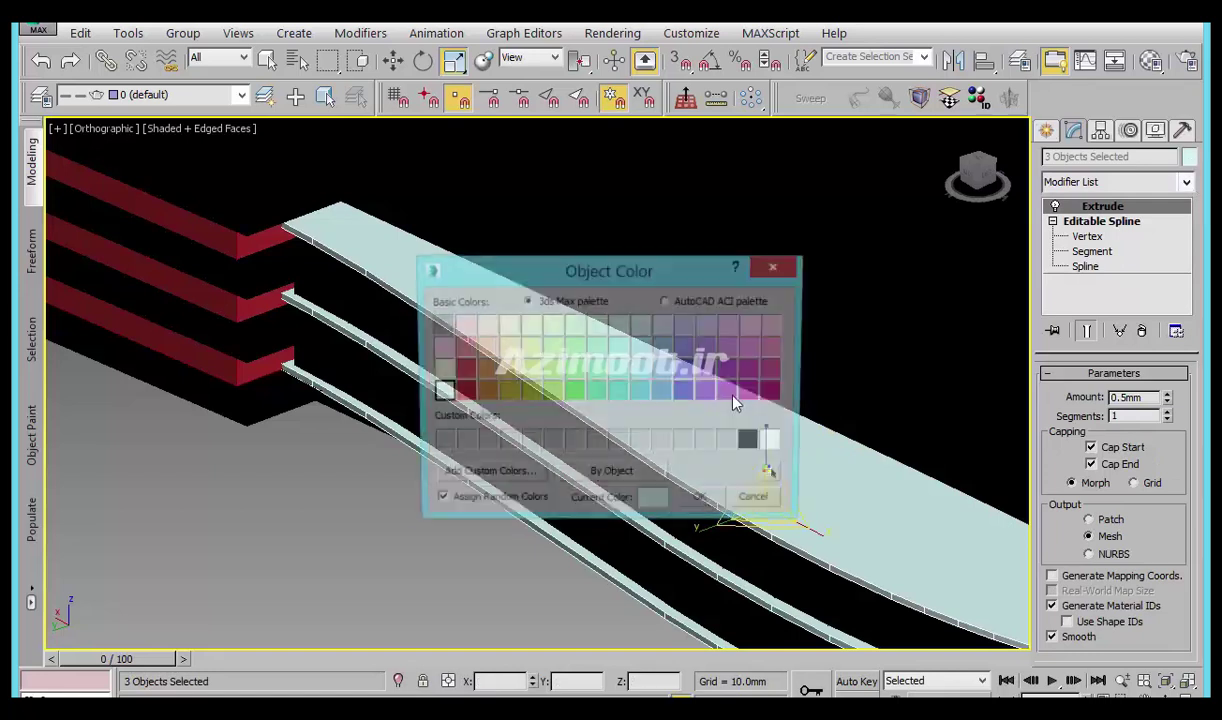
click(461, 392)
click(700, 504)
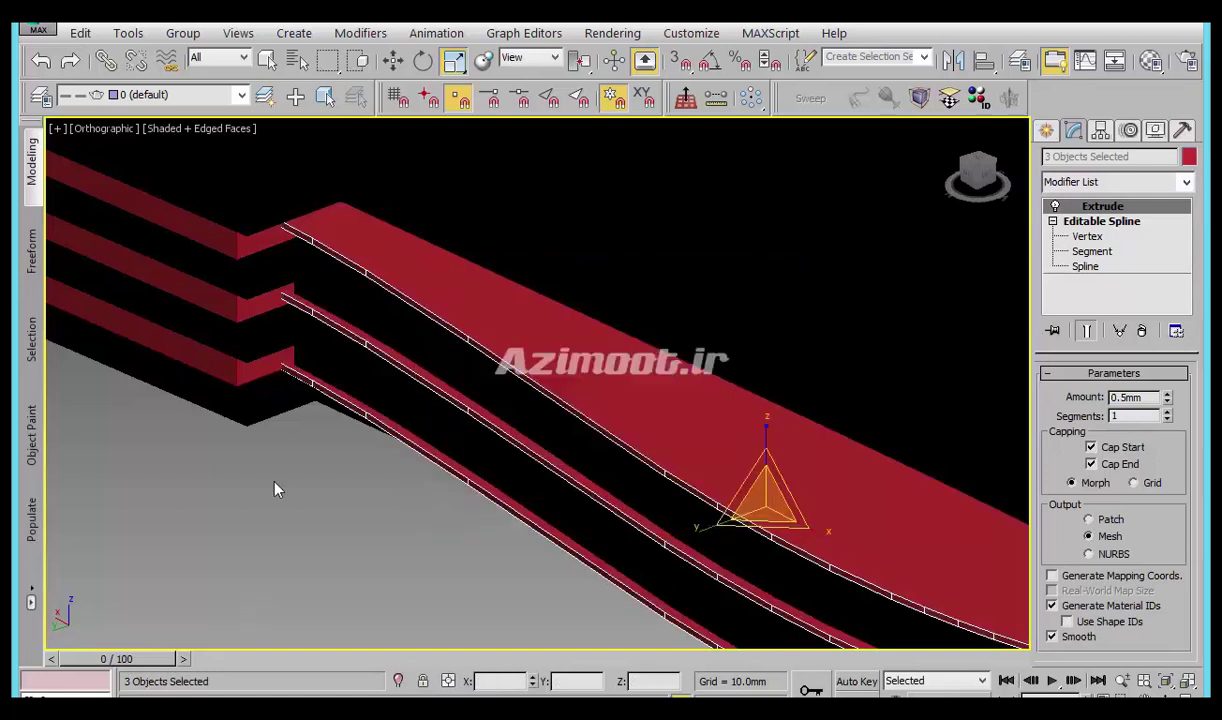
Deselect everything, select the teal fin piece on the right, and reframe the model.
click(300, 470)
scroll(327, 435, down, 5)
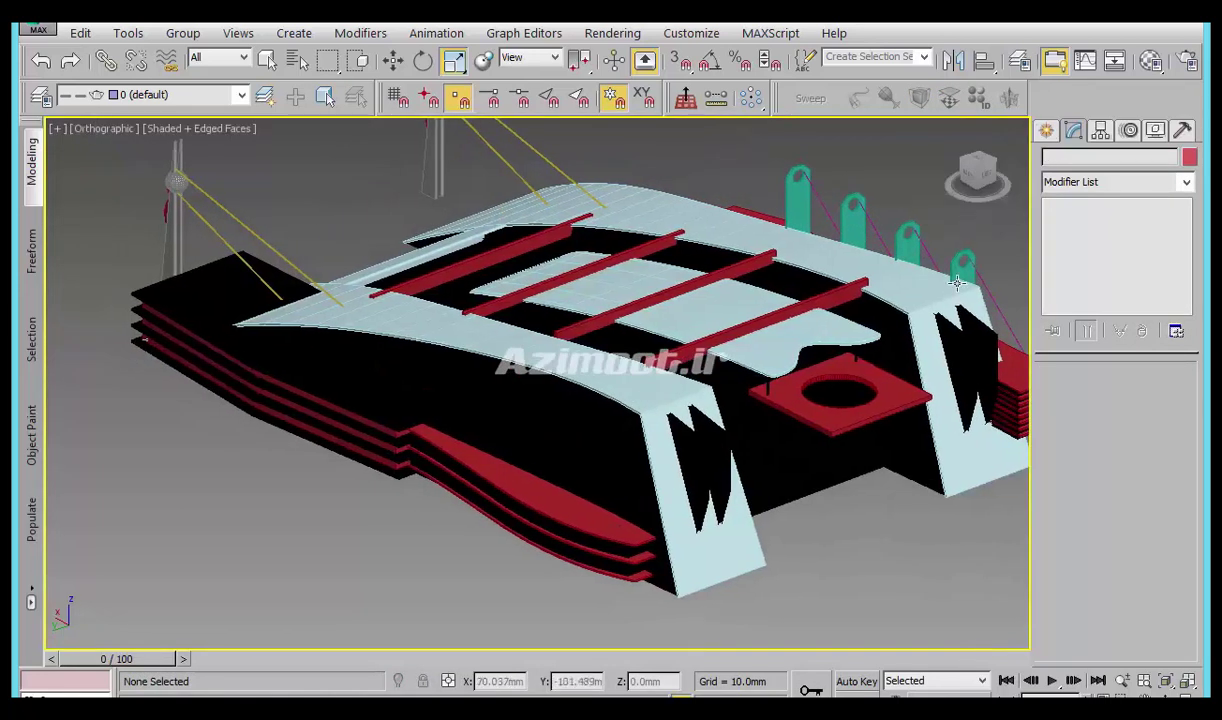
click(958, 268)
middle_drag(826, 376, 766, 361)
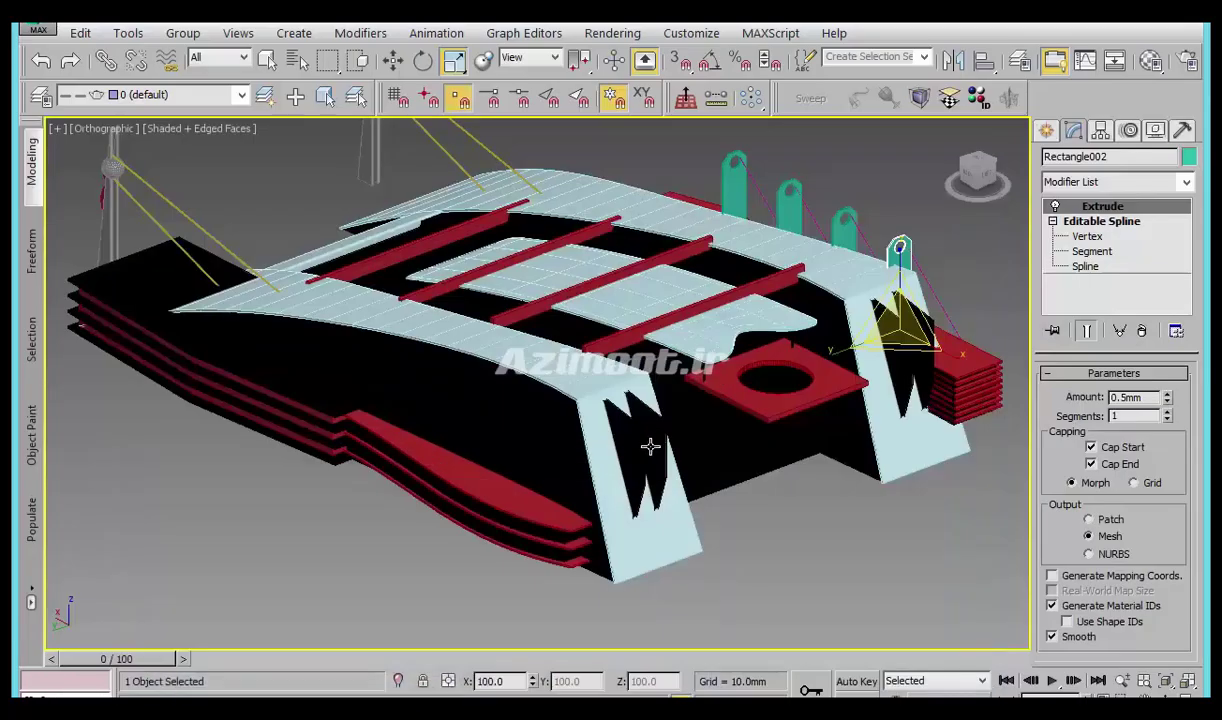
Orbit the 3ds Max building model to view it from another side.
mouse_move(652, 445)
alt+middle_down()
mouse_move(414, 526)
mouse_move(540, 494)
mouse_move(726, 510)
mouse_move(1207, 463)
alt+middle_up()
mouse_move(630, 431)
alt+middle_down()
mouse_move(506, 385)
mouse_move(952, 226)
alt+middle_up()
In the Right view, draw a tall narrow rectangle beside the fin edge.
click(978, 180)
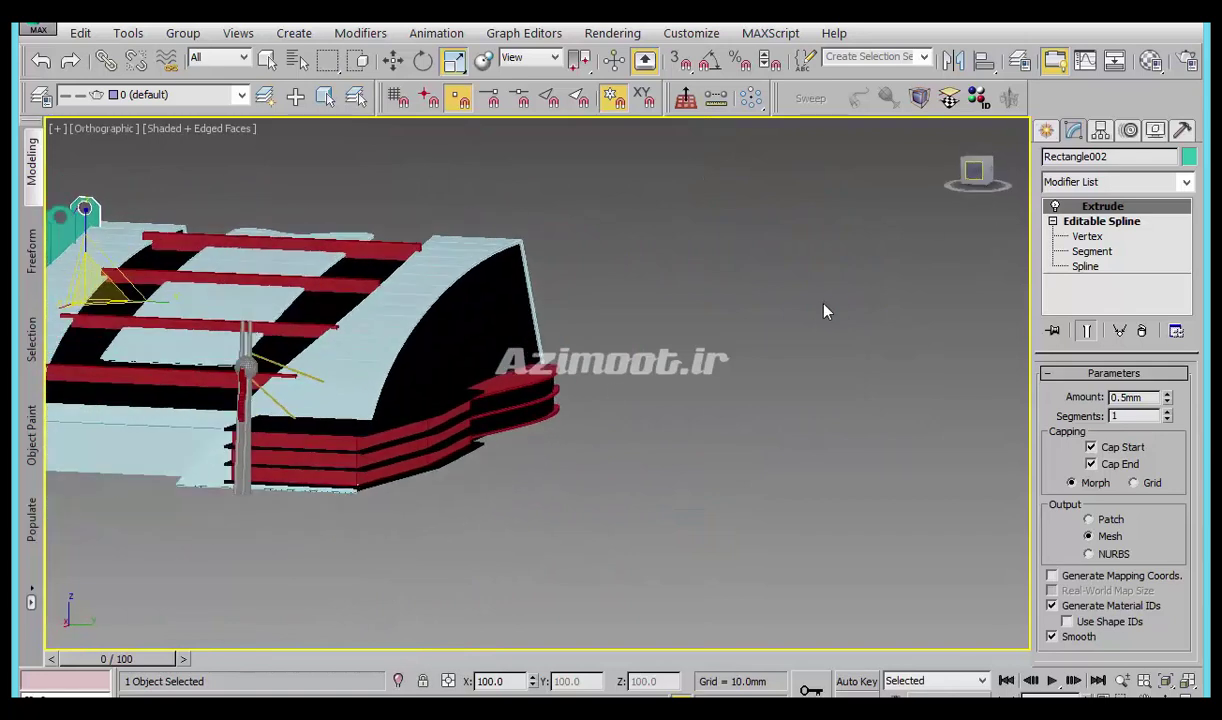
scroll(704, 428, up, 2)
scroll(579, 464, up, 2)
click(1047, 134)
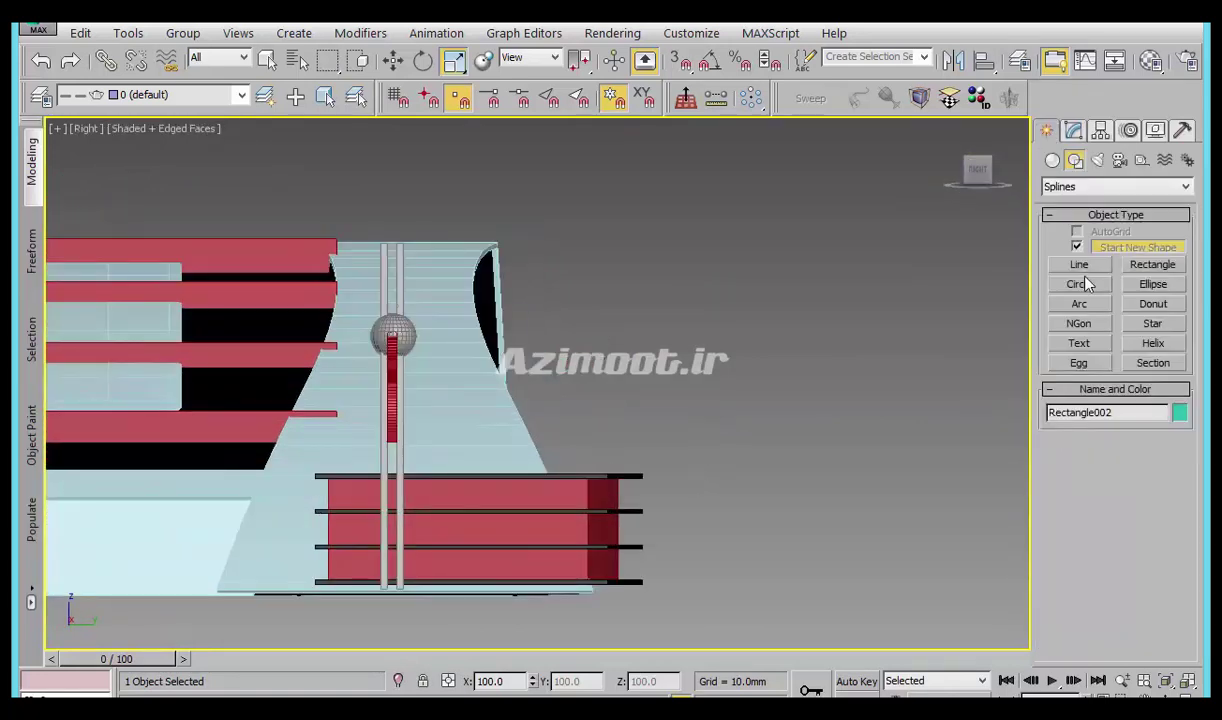
click(1079, 265)
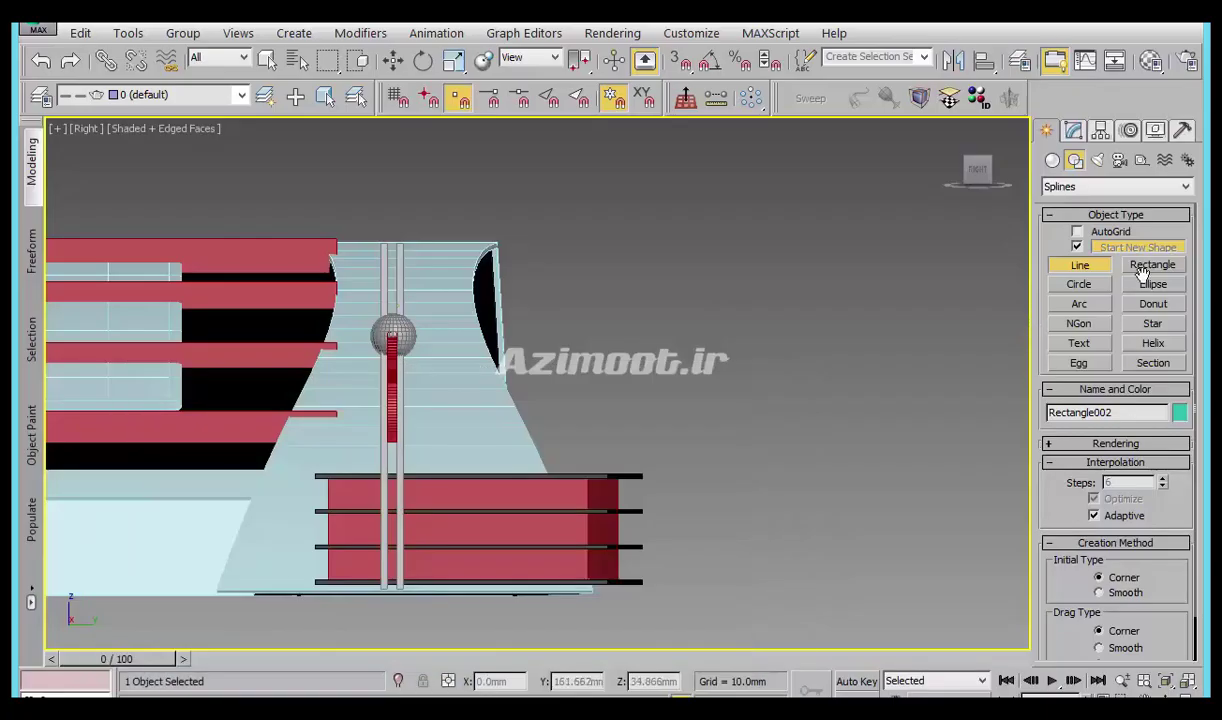
click(1153, 265)
mouse_move(463, 507)
middle_down()
mouse_move(529, 641)
mouse_move(570, 553)
middle_up()
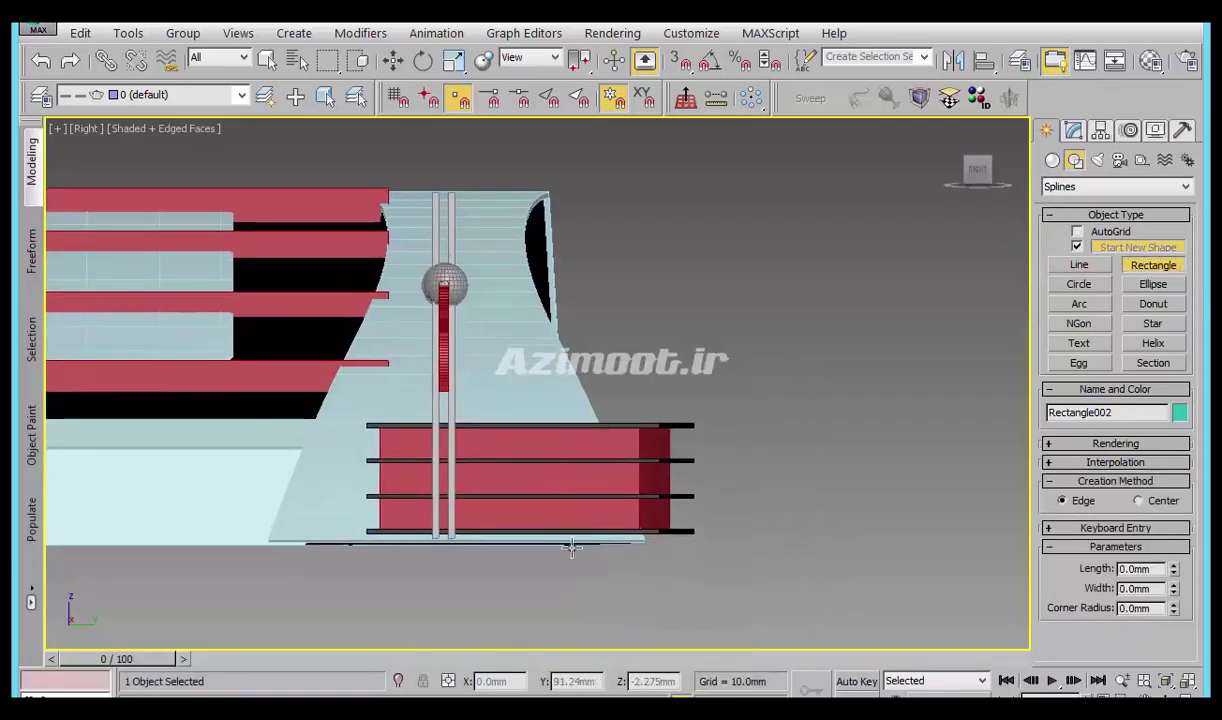
drag(624, 455, 575, 285)
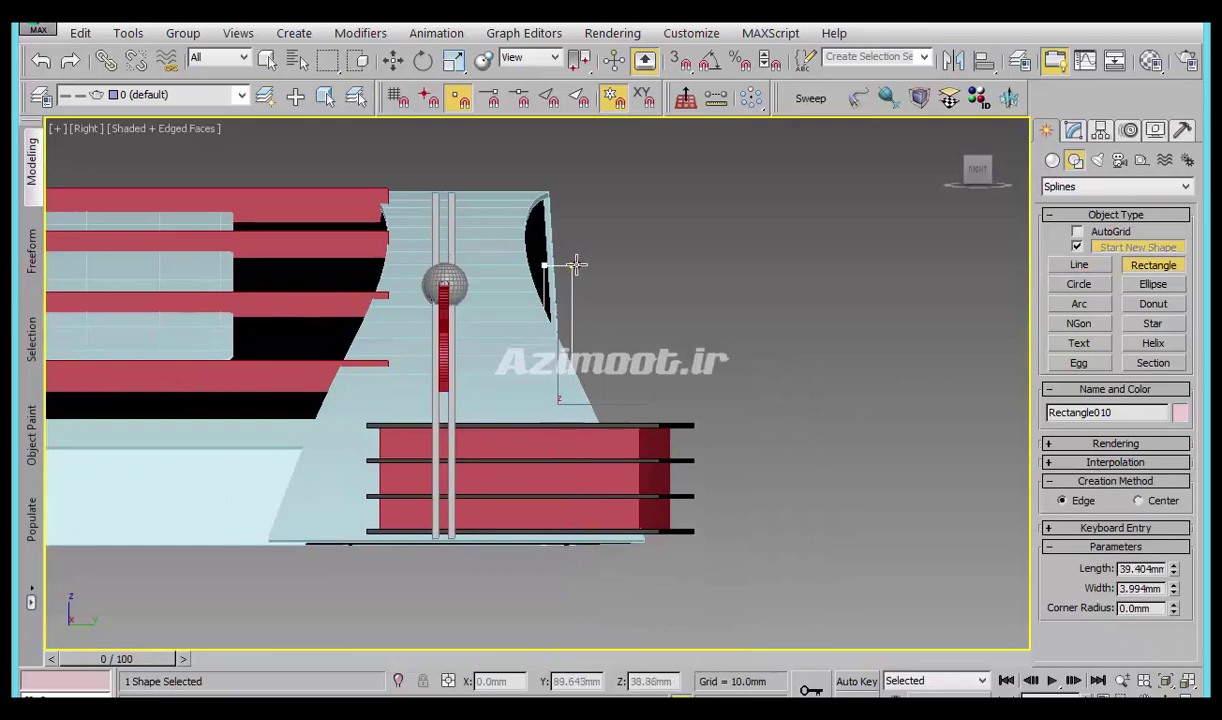
key(r)
Draw a small circle near the top of the rectangle.
scroll(573, 285, up, 4)
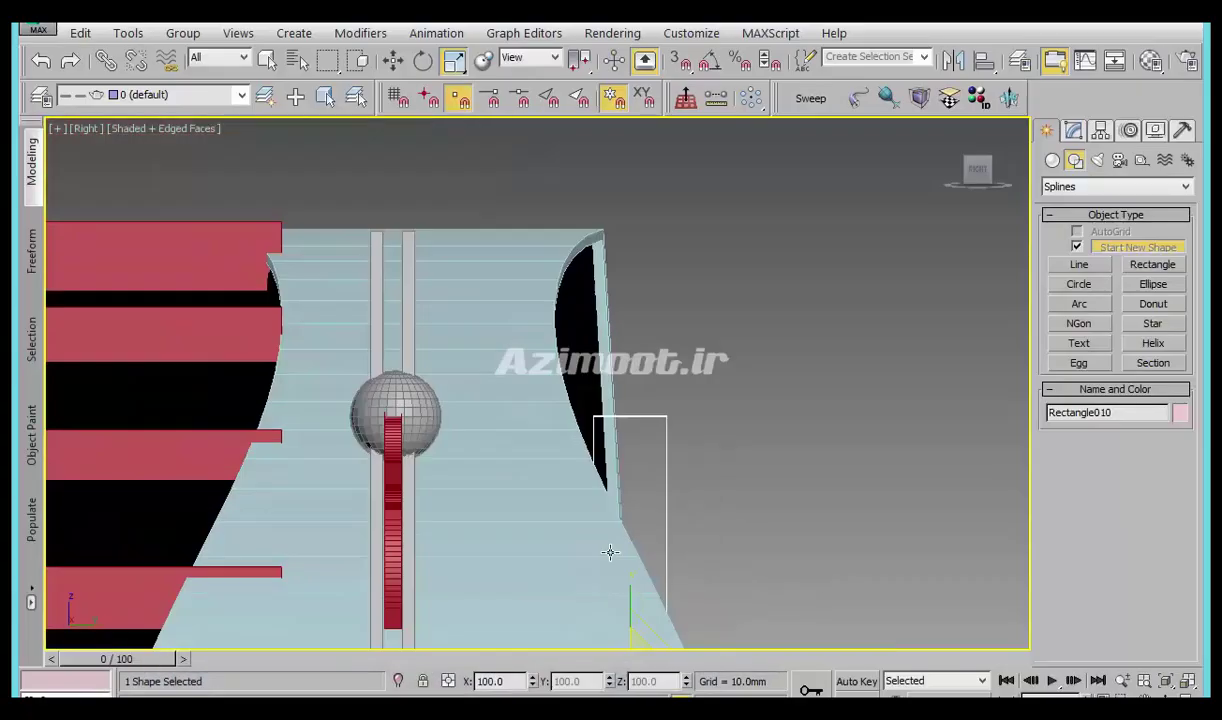
scroll(605, 553, up, 2)
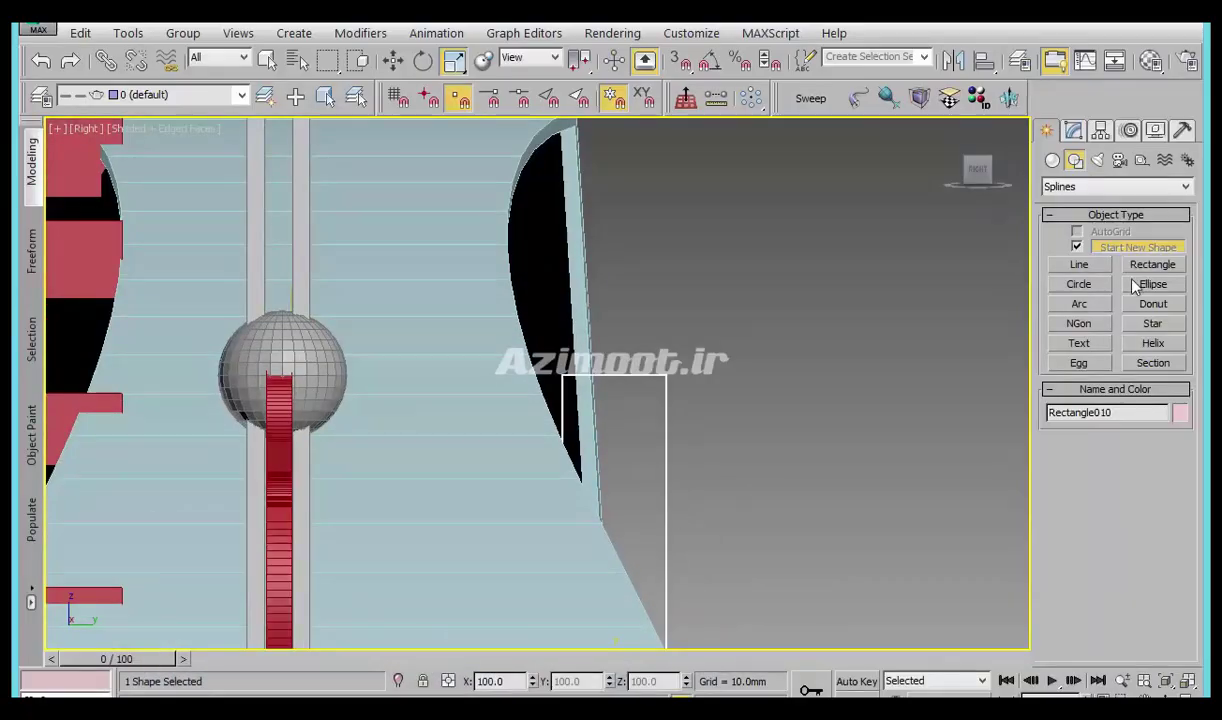
click(1077, 287)
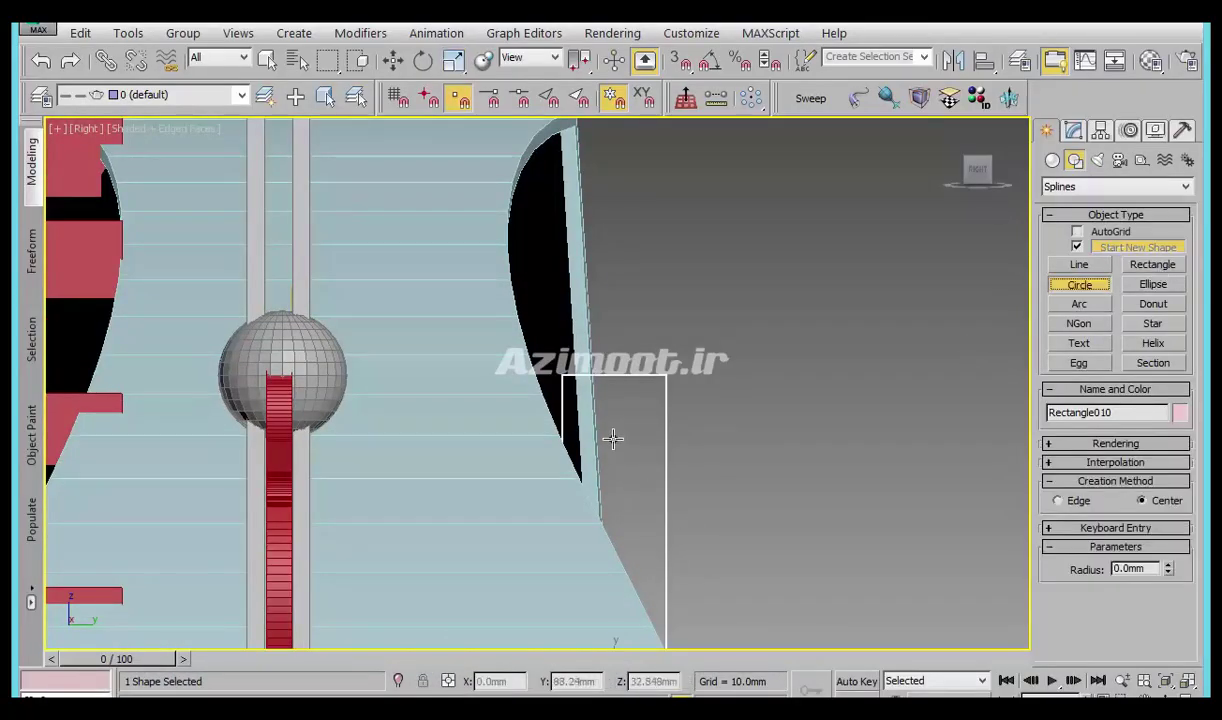
drag(613, 437, 642, 437)
key(r)
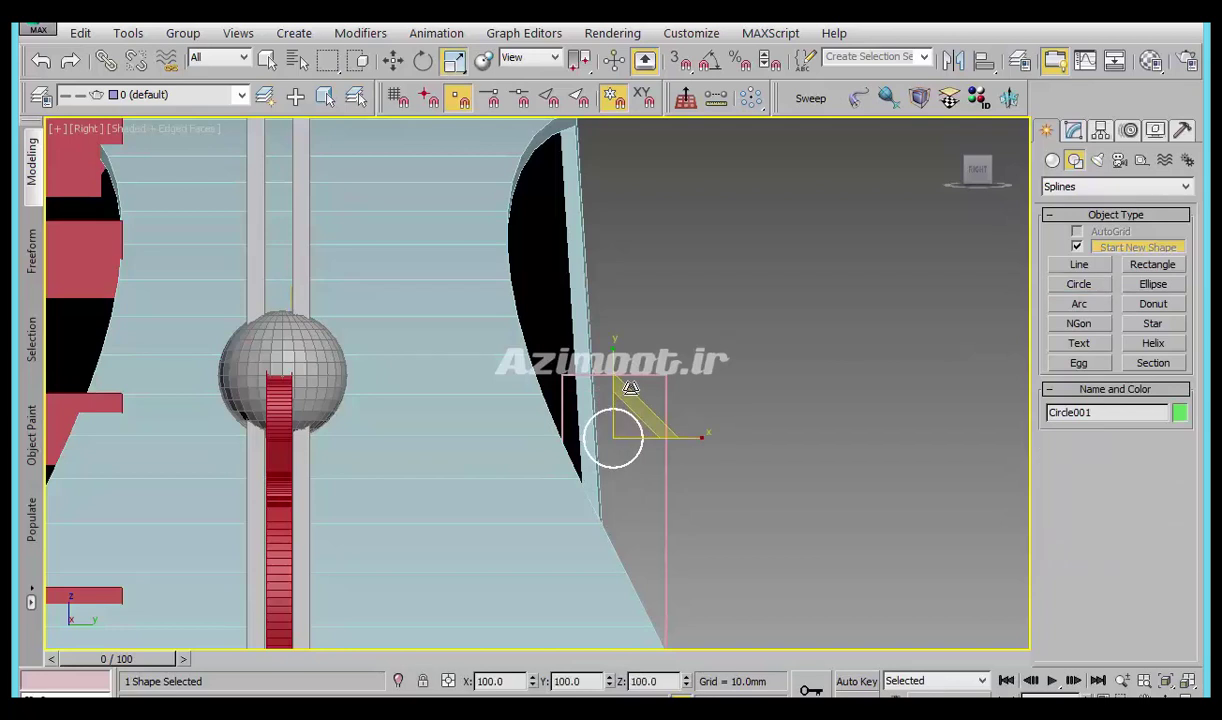
Select the rectangle and convert it to an Editable Spline.
scroll(655, 382, up, 2)
ctrl+click(668, 389)
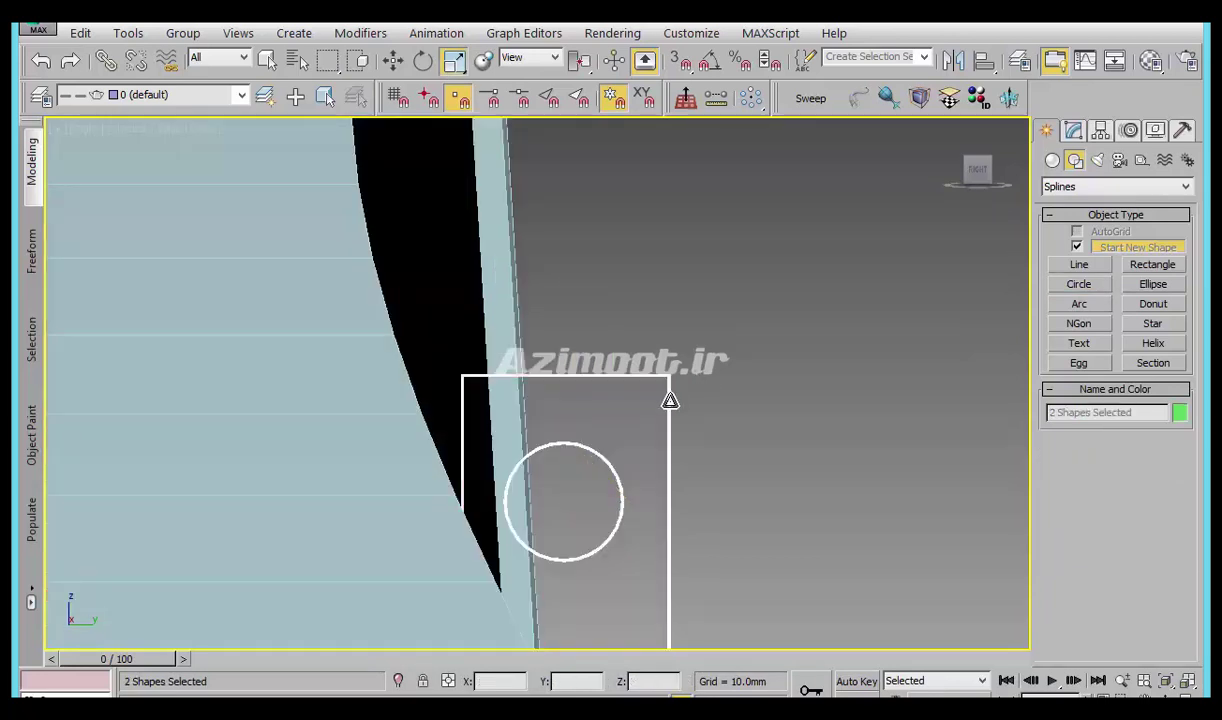
key(z)
alt+middle_drag(588, 457, 682, 376)
click(587, 240)
alt+middle_drag(587, 240, 466, 385)
click(480, 385)
click(1073, 131)
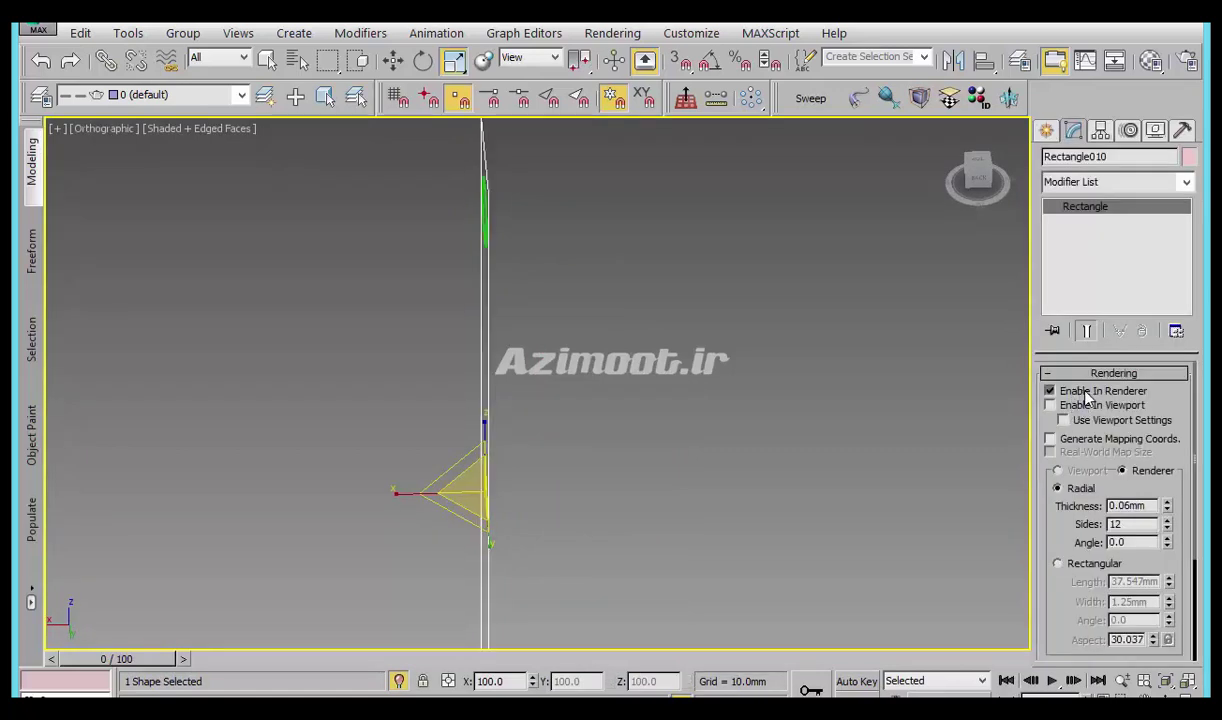
click(1047, 373)
right_click(1107, 205)
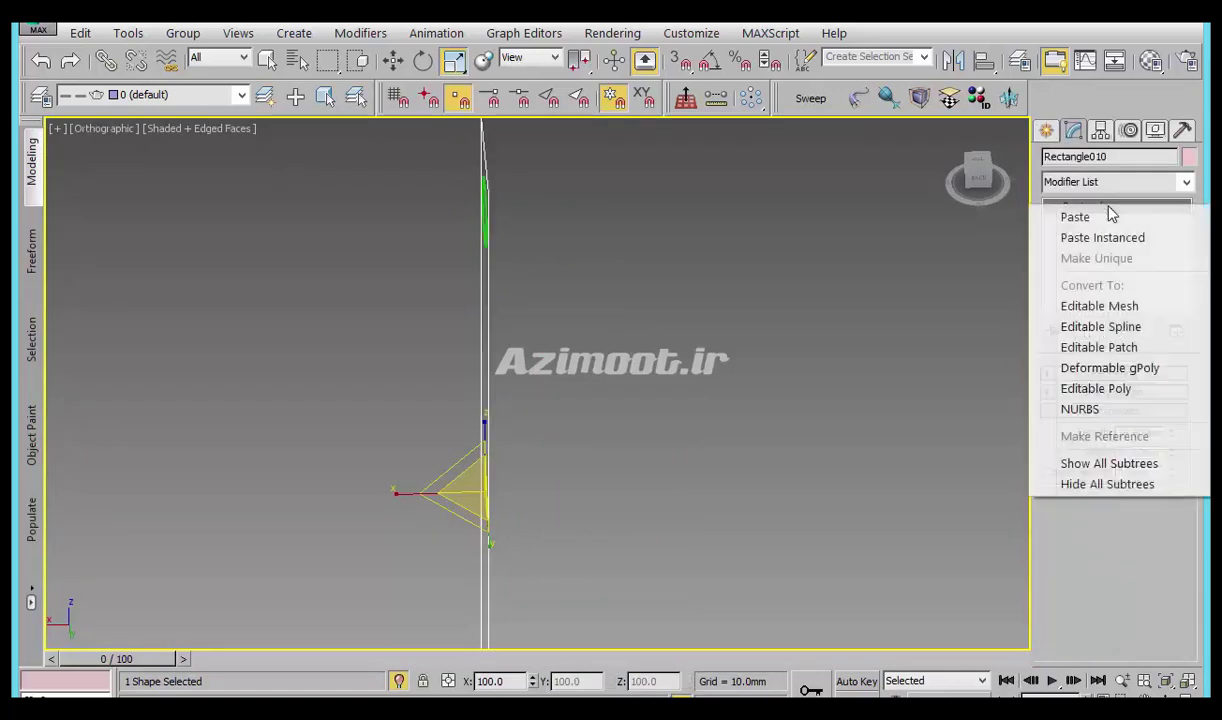
click(1100, 326)
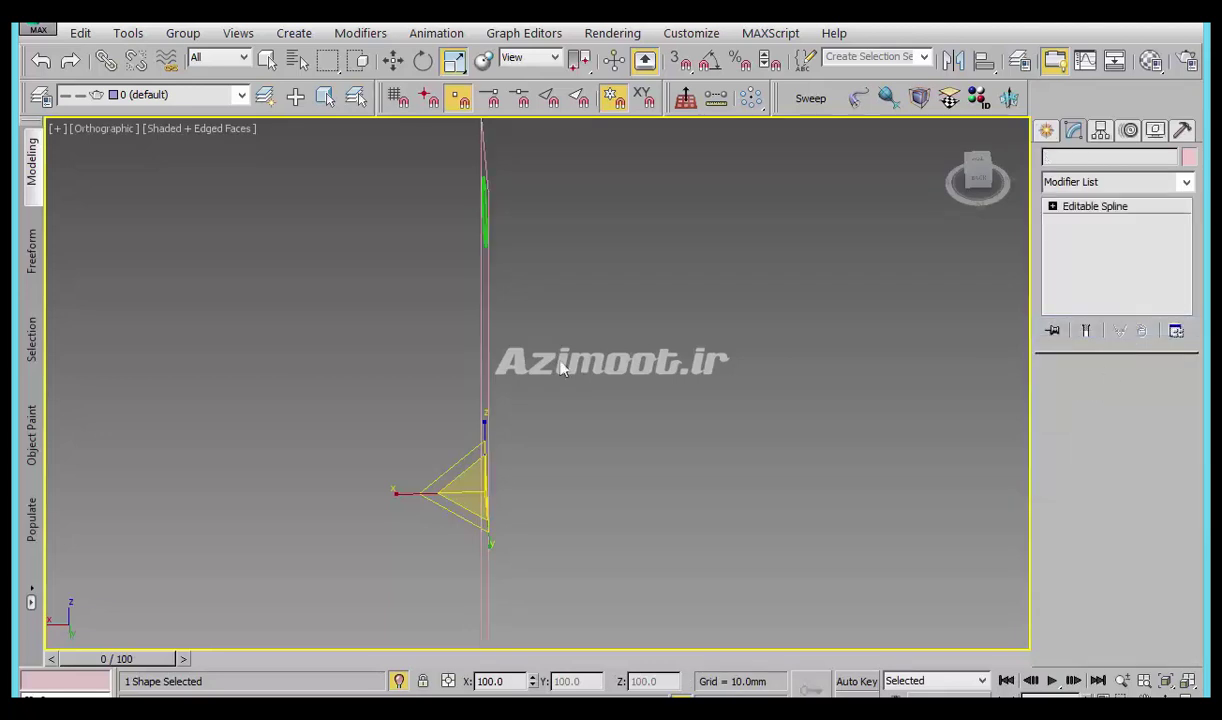
alt+middle_drag(900, 400, 679, 417)
click(1095, 393)
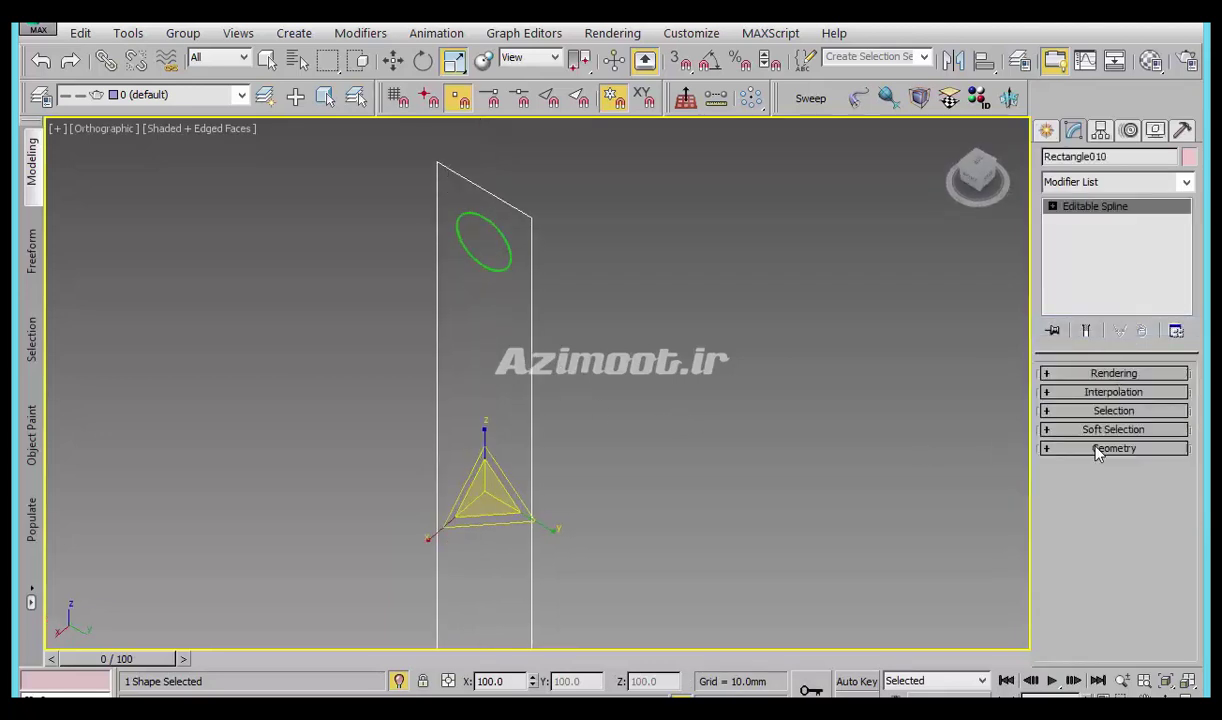
Turn off the circle's viewport rendering and attach it to the rectangle spline.
click(508, 247)
click(1119, 375)
click(1048, 403)
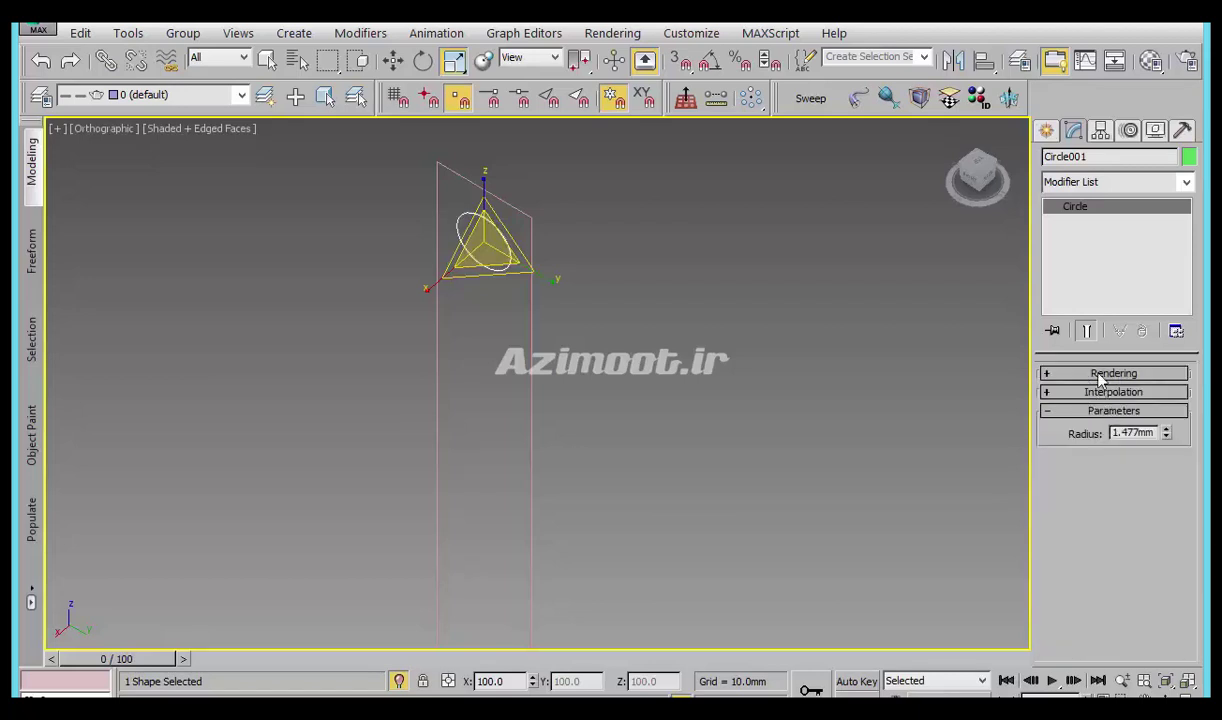
click(437, 420)
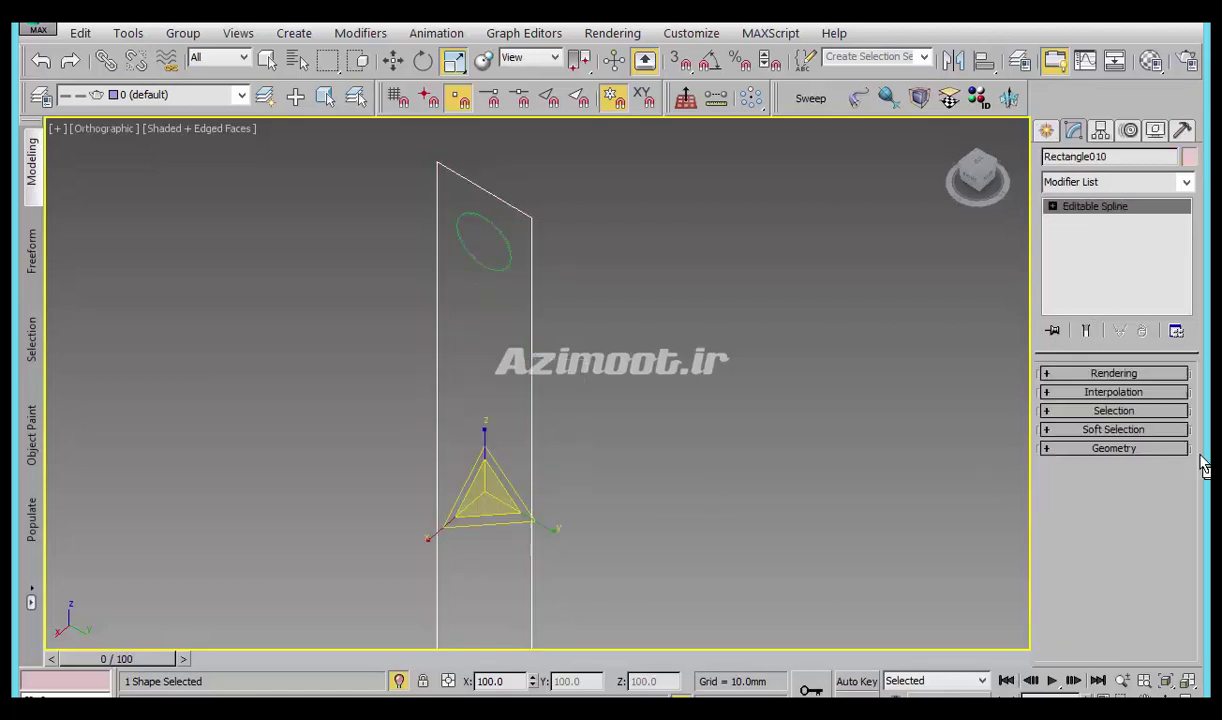
click(1107, 450)
click(1078, 470)
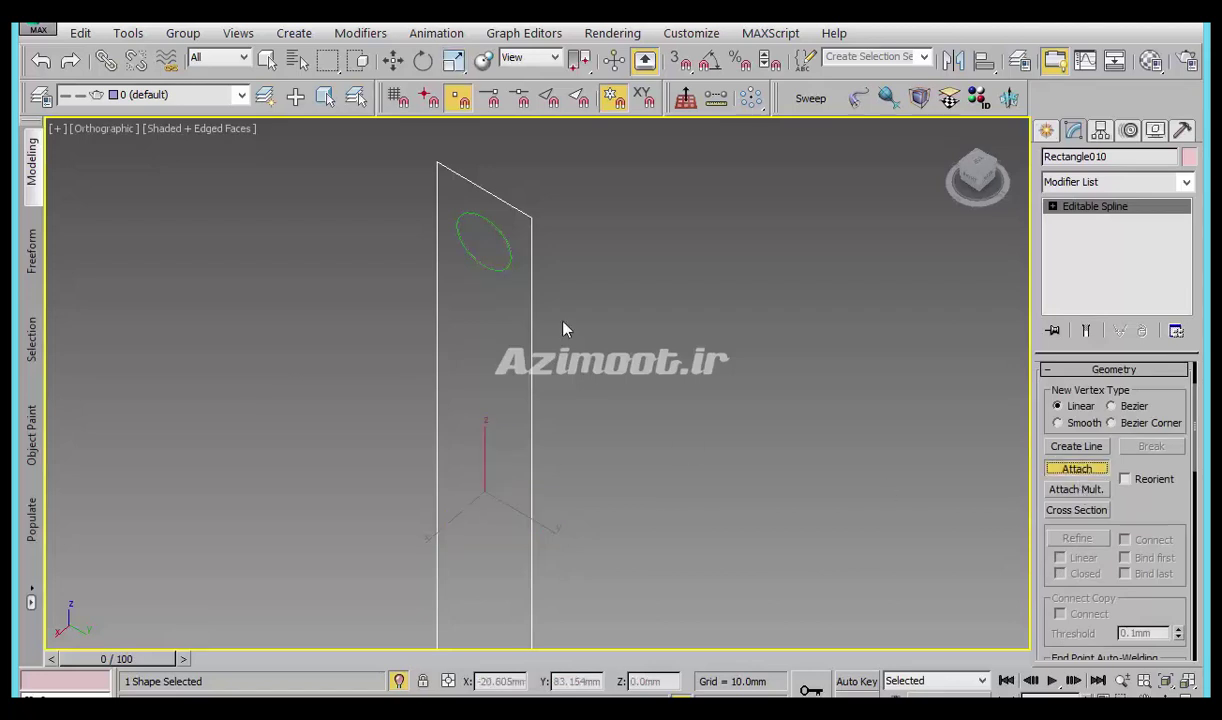
click(508, 263)
alt+middle_drag(698, 404, 570, 403)
In Vertex mode, move the bottom corner vertex left to taper the fin outline.
click(1052, 206)
click(1088, 222)
drag(516, 223, 506, 217)
middle_drag(506, 217, 586, 417)
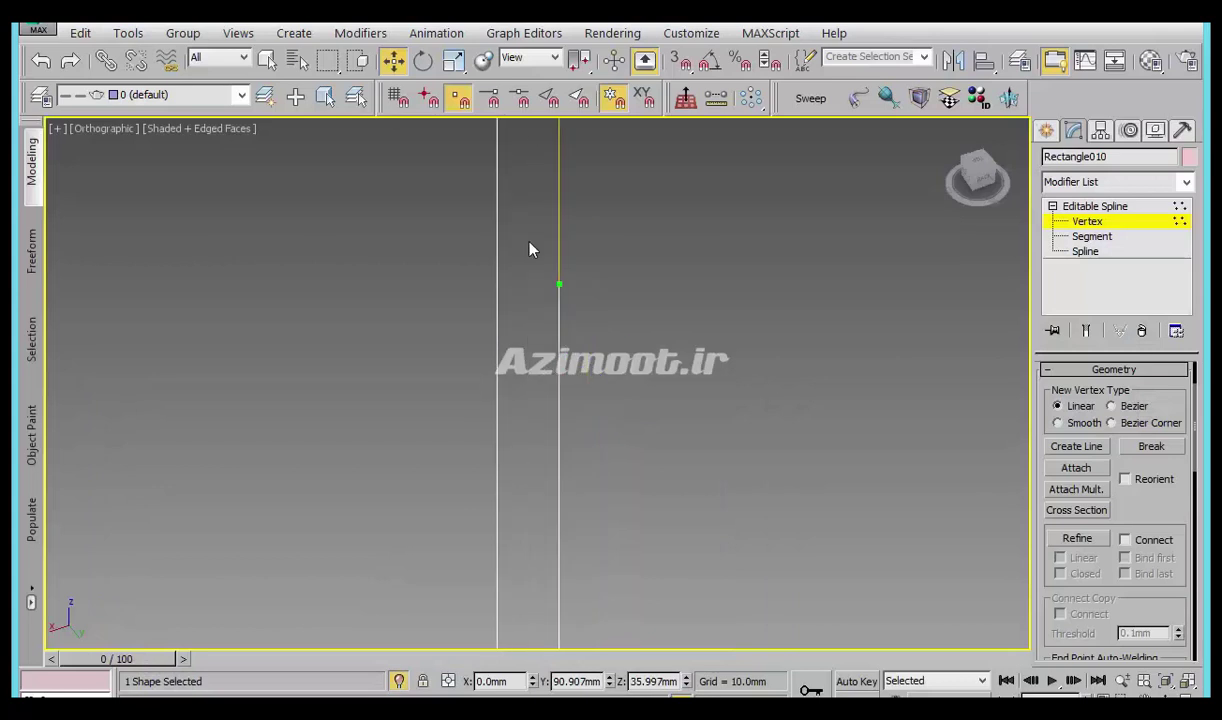
middle_drag(651, 541, 559, 338)
click(510, 390)
middle_drag(556, 436, 560, 580)
drag(520, 545, 485, 551)
mouse_move(485, 551)
middle_down()
mouse_move(648, 489)
mouse_move(630, 565)
middle_up()
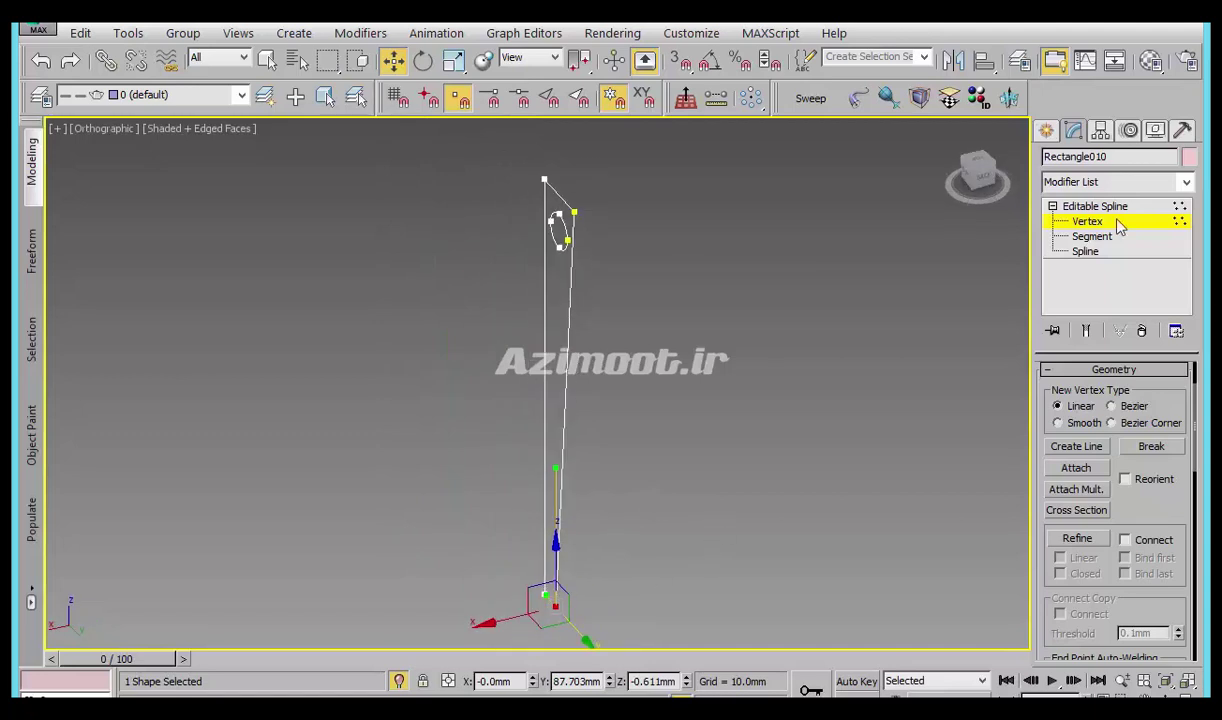
Extrude the fin outline 1.0mm and slide it sideways into place.
click(1010, 100)
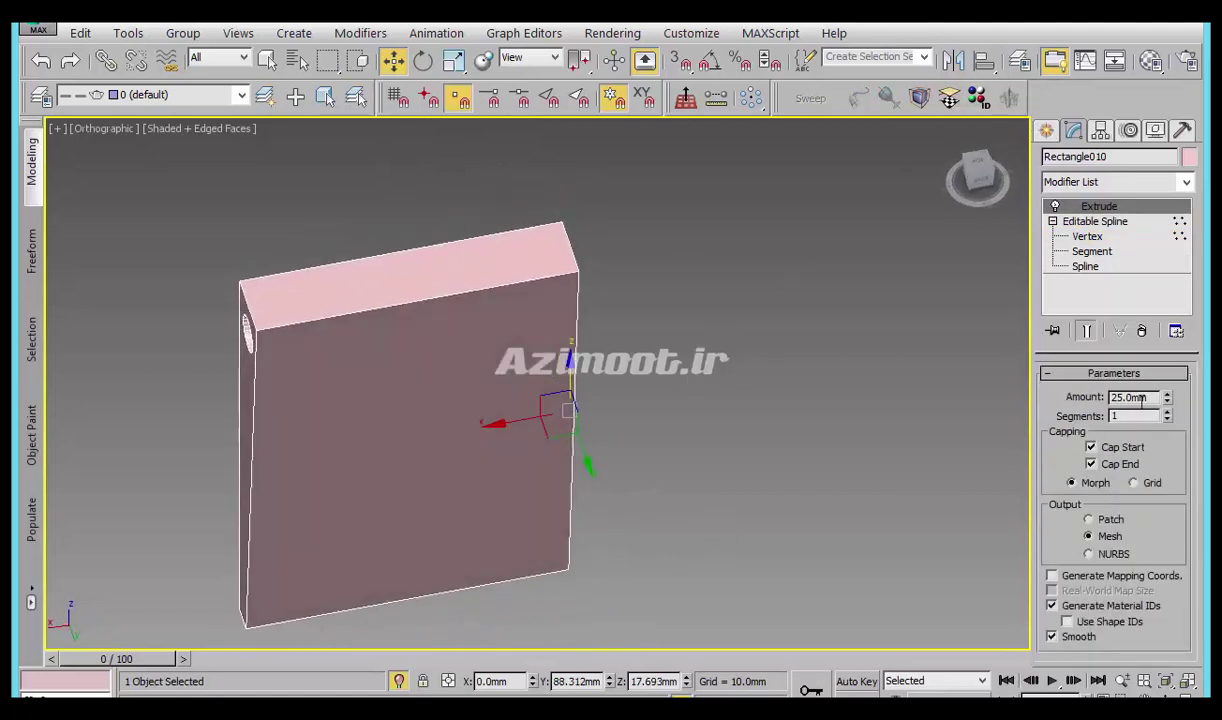
drag(1168, 405, 1162, 445)
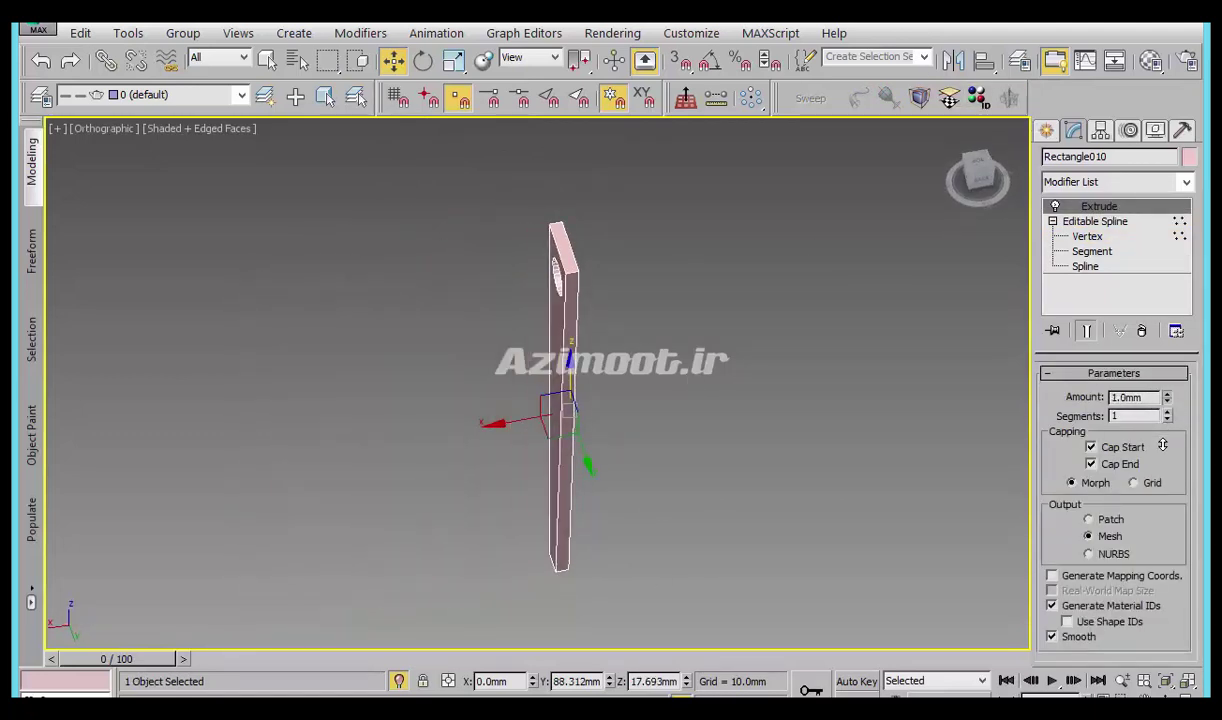
click(398, 682)
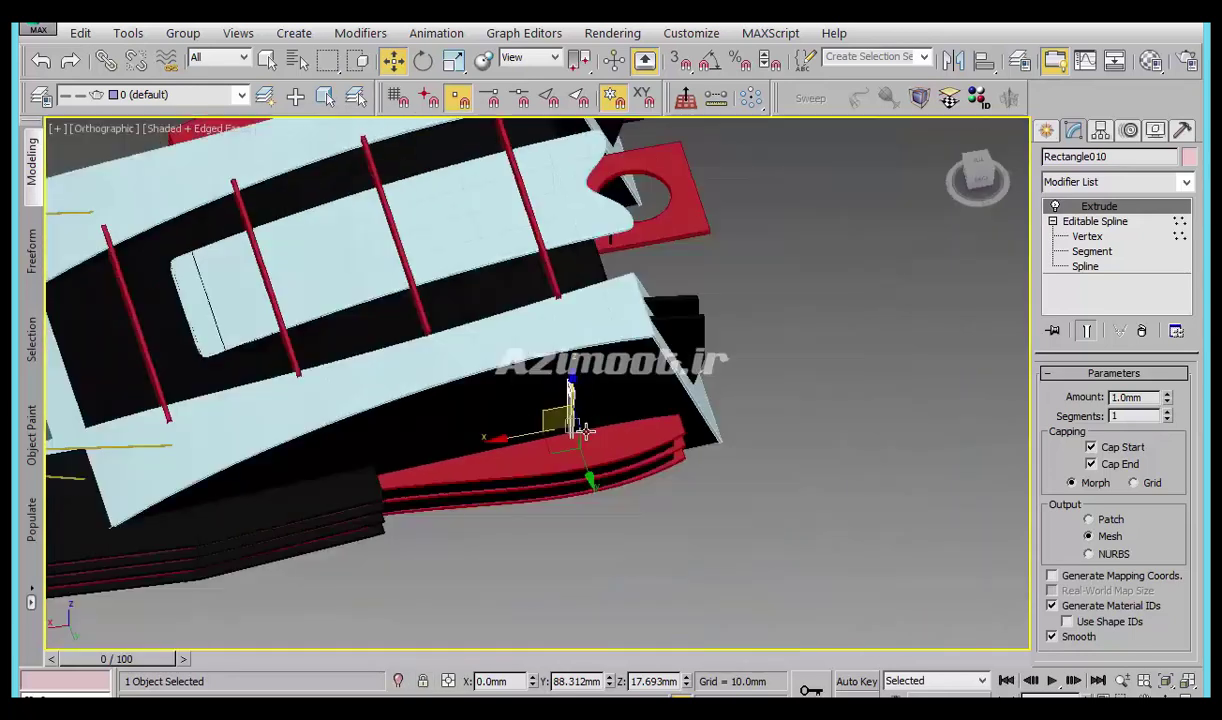
drag(511, 438, 603, 420)
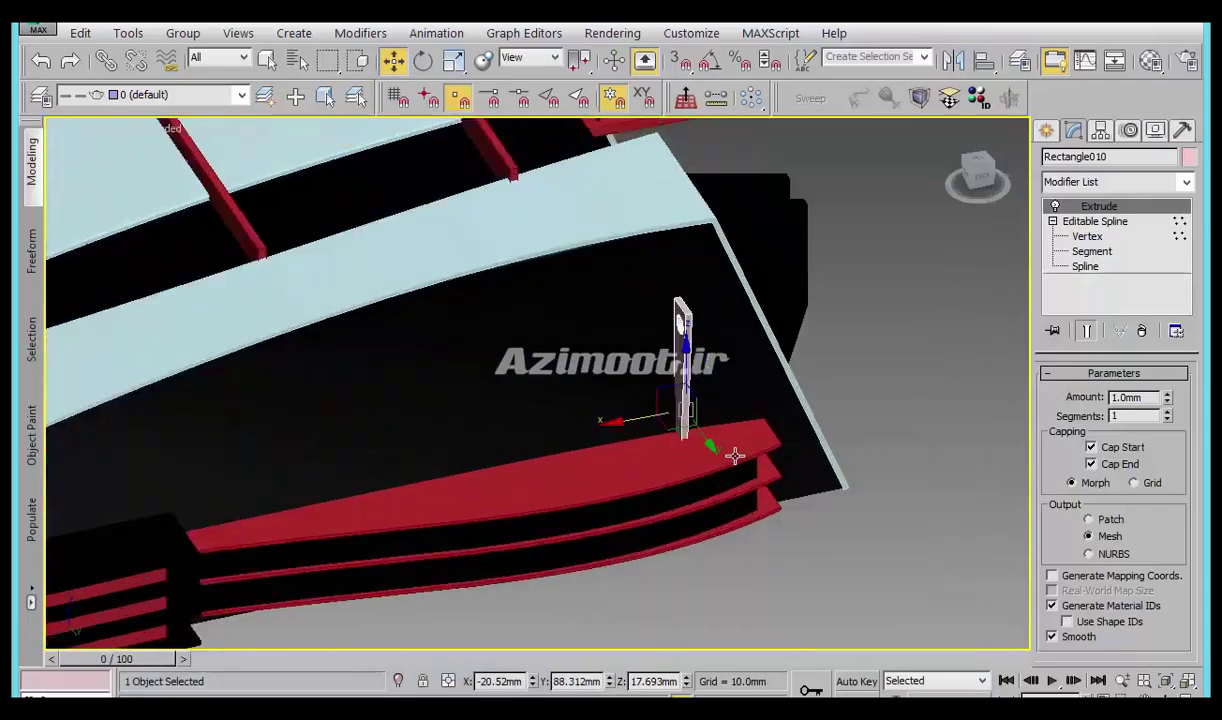
alt+middle_drag(747, 457, 772, 341)
Select the slab and three red ledge strips and shift them slightly sideways.
click(707, 402)
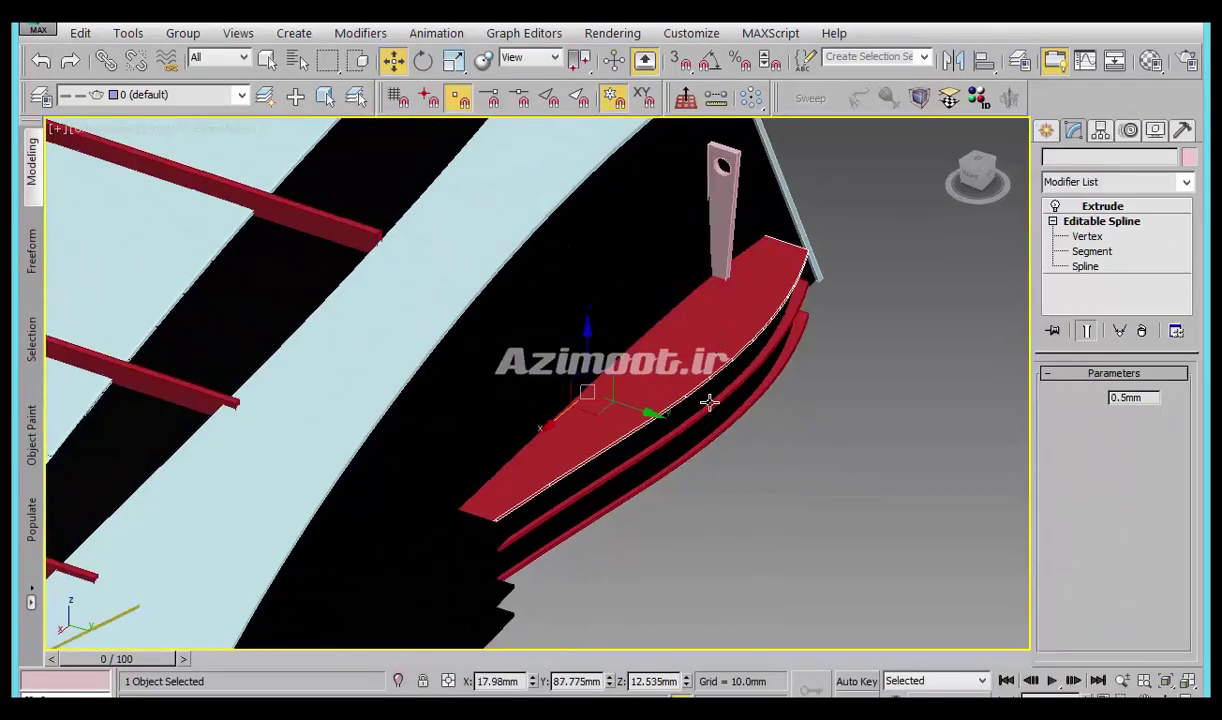
ctrl+click(704, 412)
ctrl+click(677, 421)
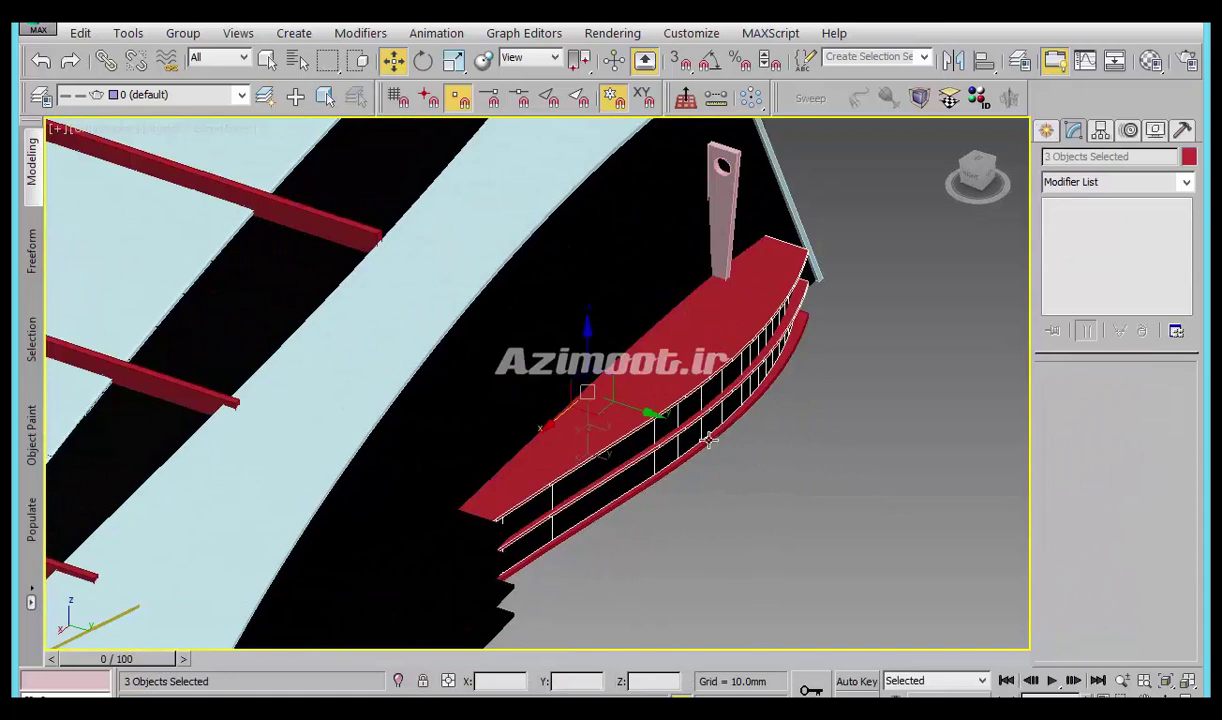
ctrl+click(624, 428)
drag(629, 411, 599, 430)
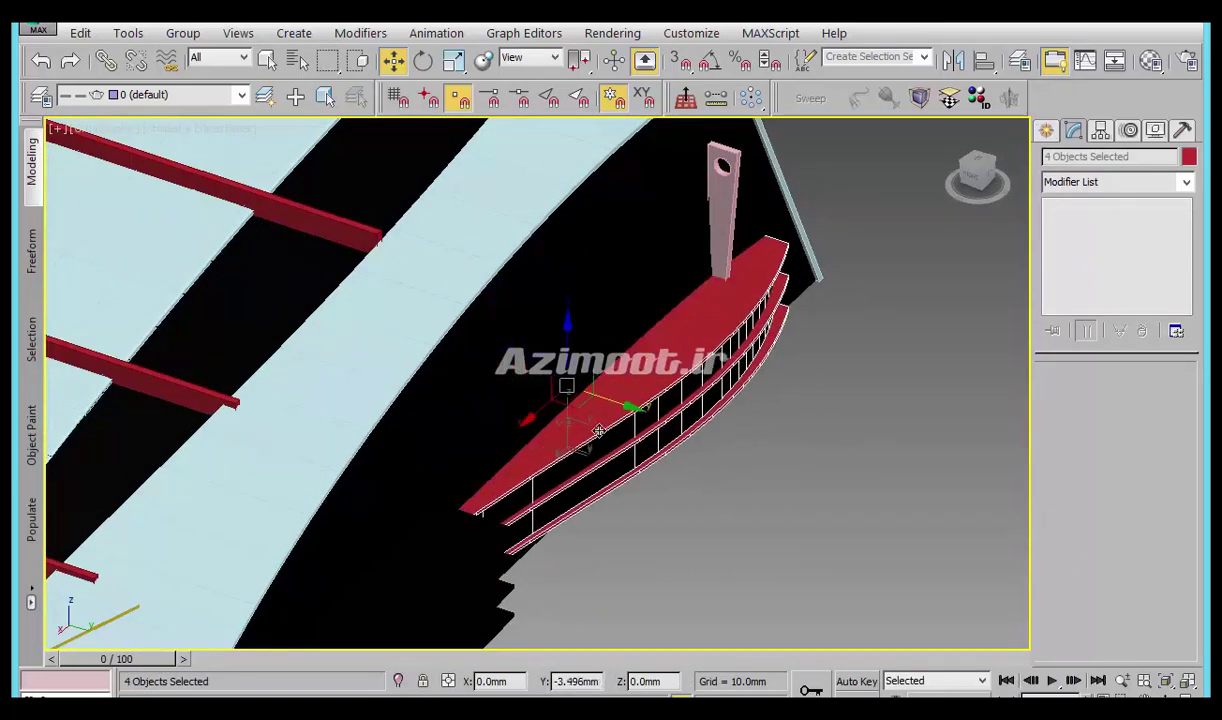
Select the perforated fin on its own and nudge it slightly right.
alt+middle_drag(807, 341, 731, 292)
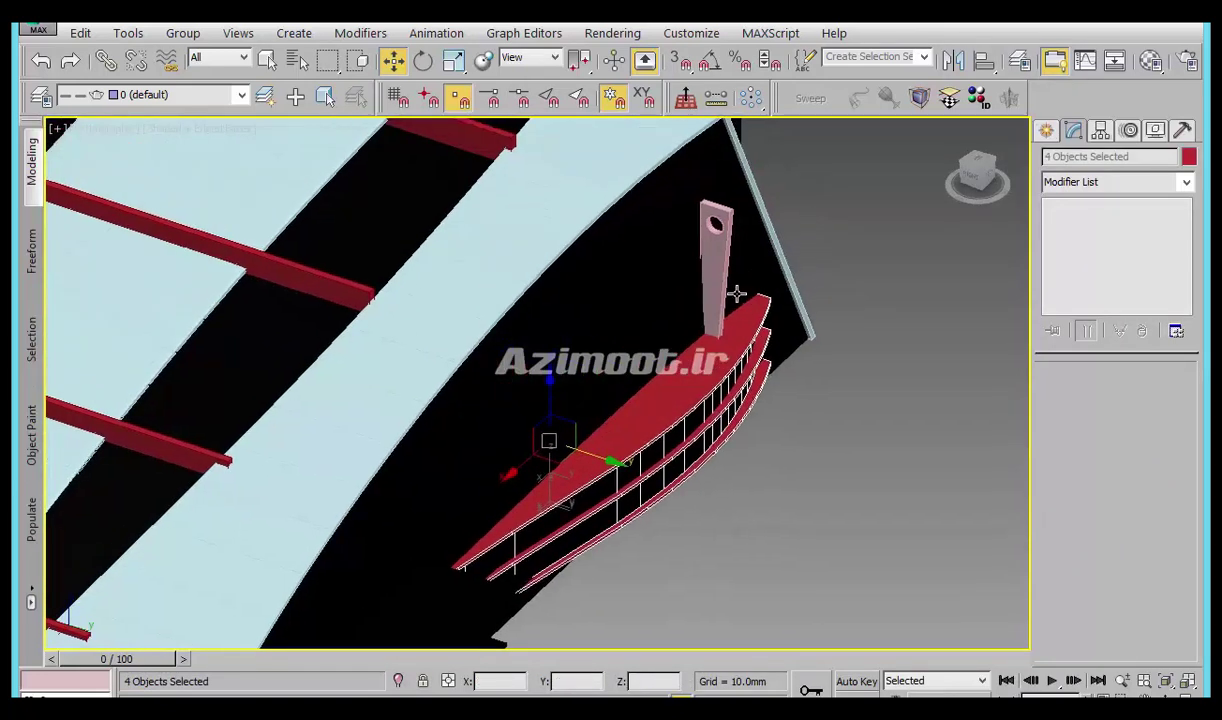
click(731, 292)
mouse_move(767, 328)
mouse_down()
mouse_move(813, 347)
mouse_move(732, 290)
mouse_up()
key(r)
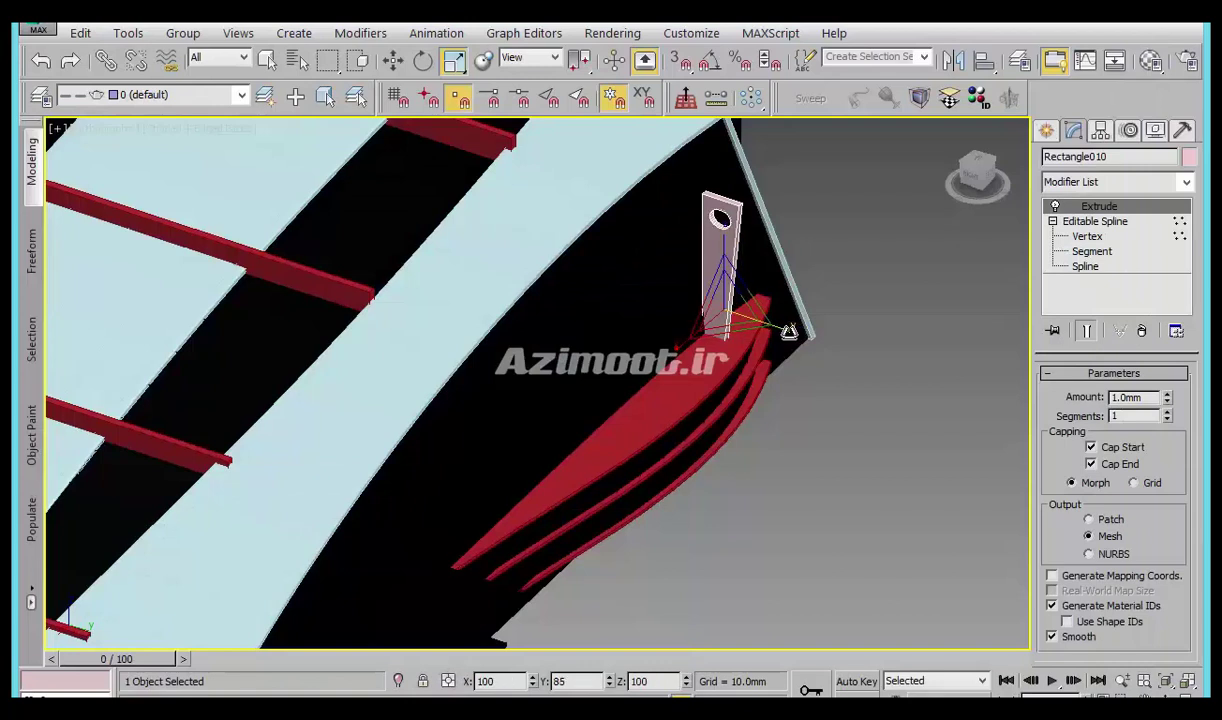
Scale the fin shorter and move it down onto the red ledges.
key(w)
drag(806, 329, 820, 341)
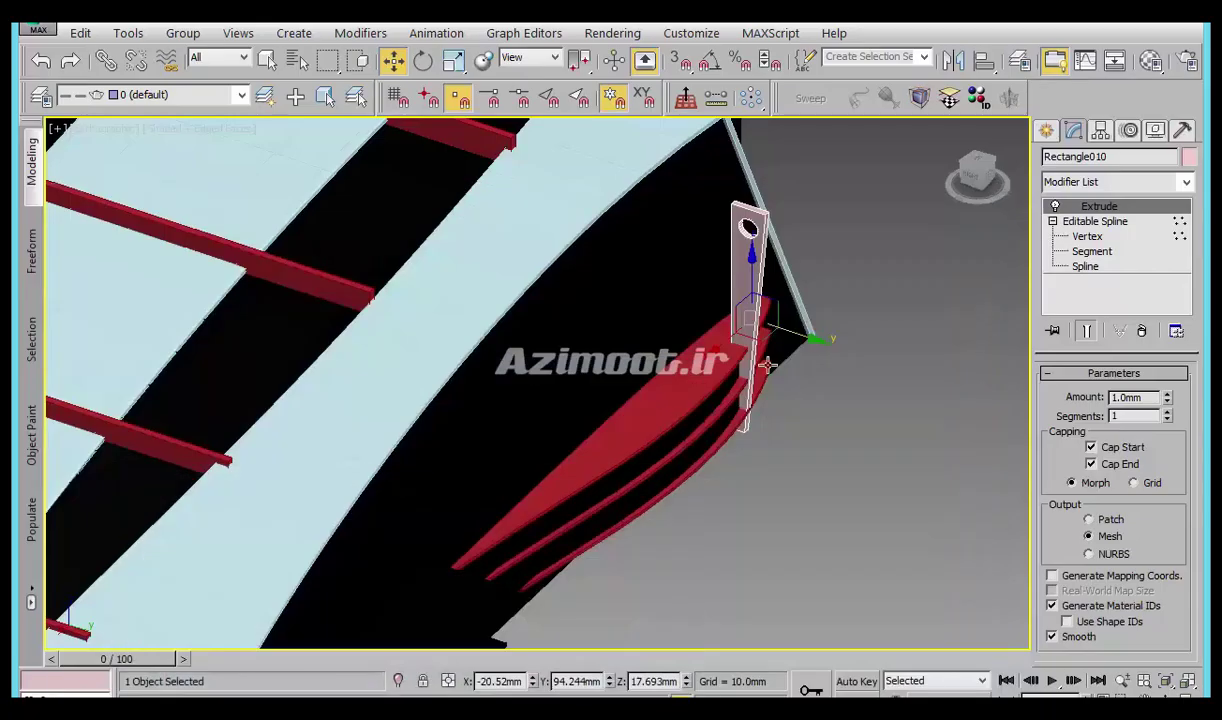
key(r)
drag(730, 340, 728, 388)
key(w)
drag(725, 330, 754, 386)
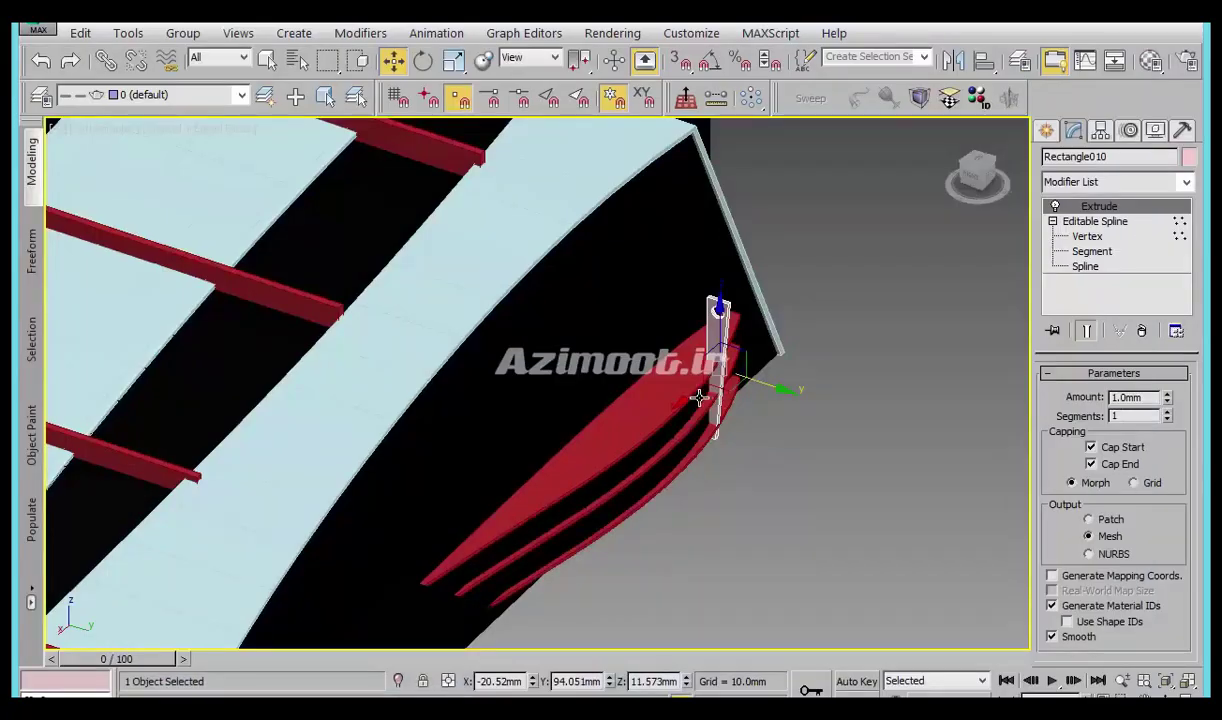
Shift-drag two instanced copies of the fin and space them along the ledges.
shift+drag(700, 398, 650, 465)
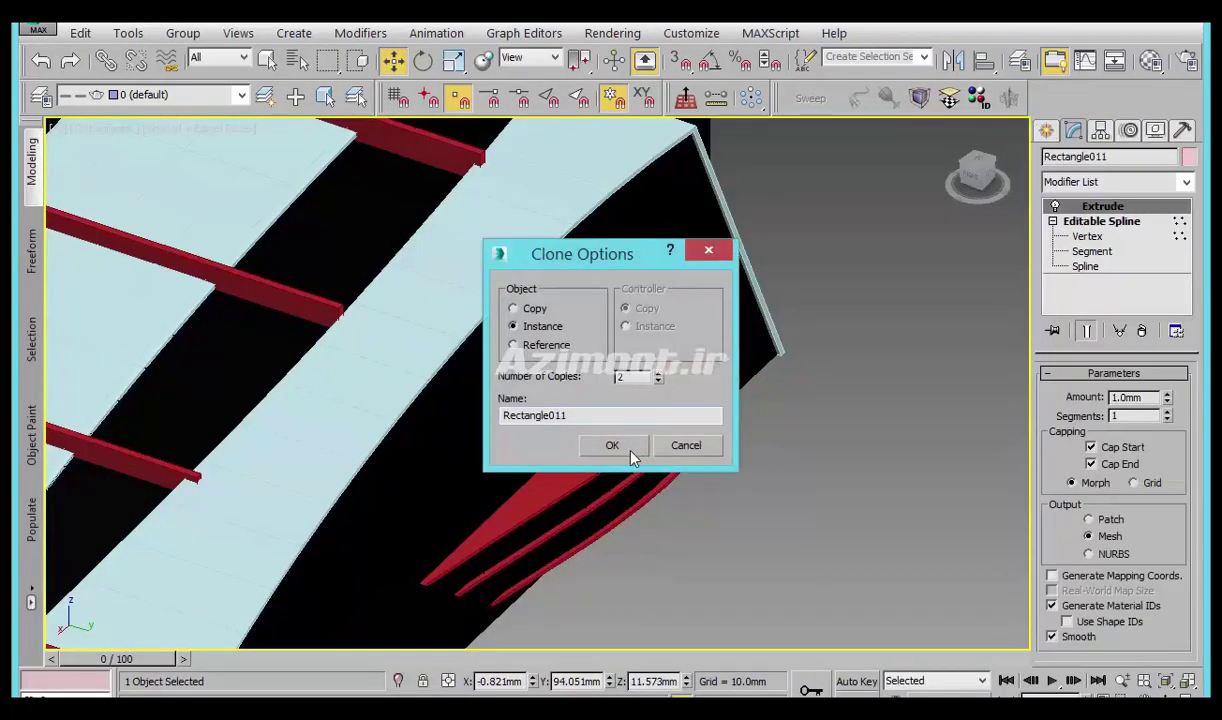
click(630, 451)
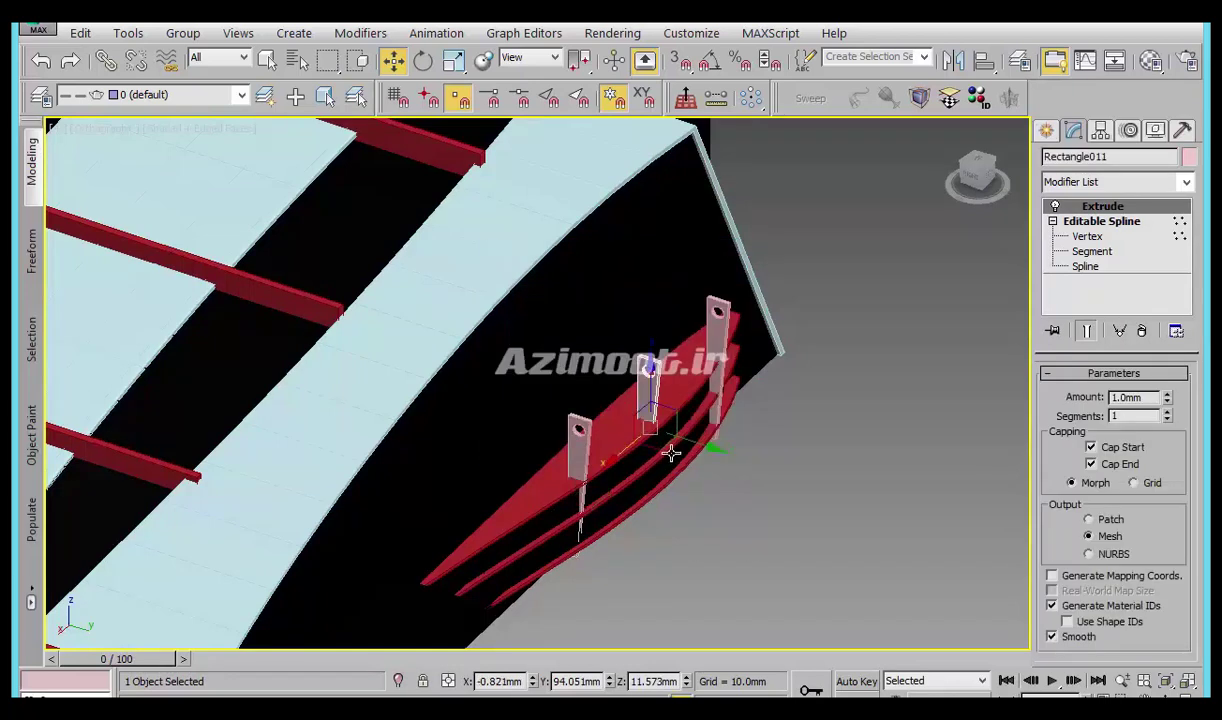
ctrl+click(677, 458)
drag(708, 447, 717, 449)
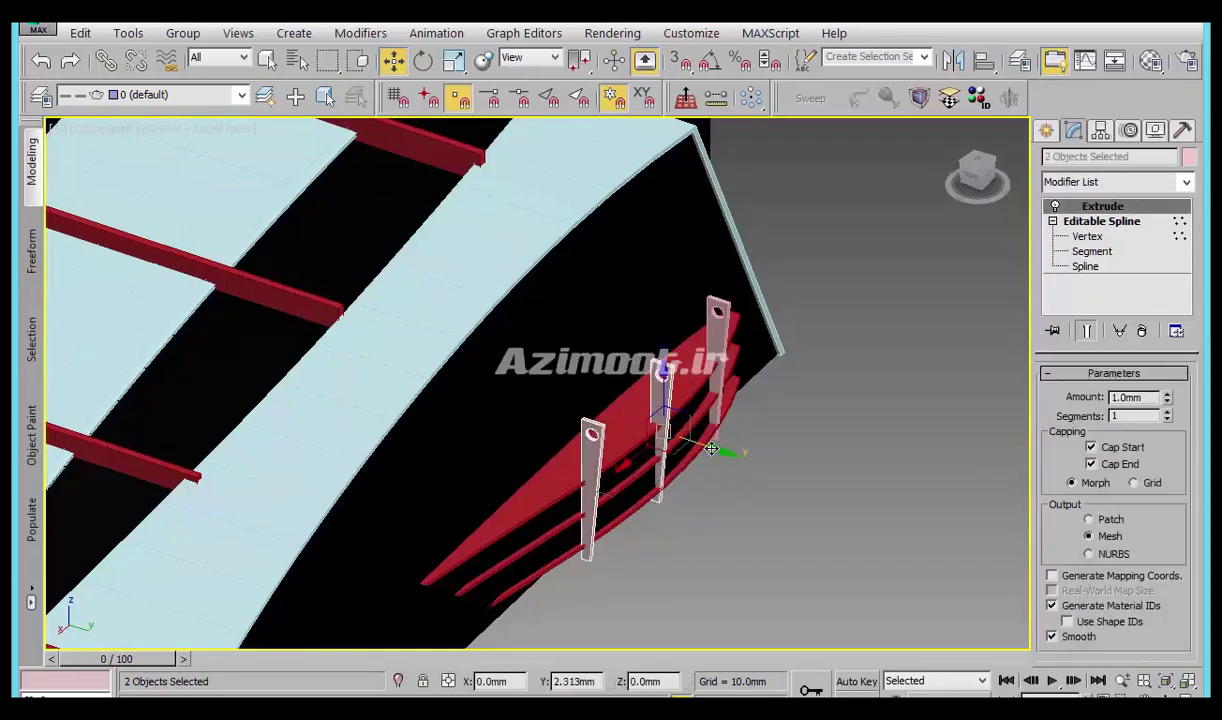
click(720, 521)
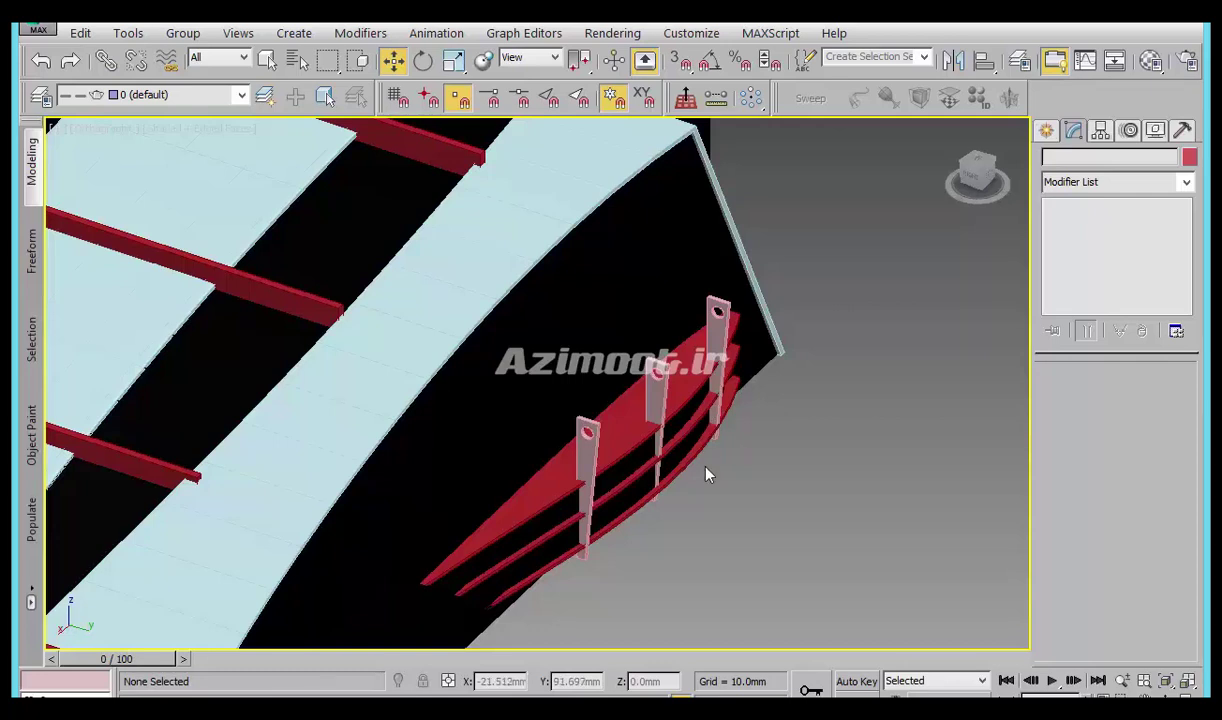
mouse_move(655, 547)
alt+middle_down()
mouse_move(799, 464)
mouse_move(876, 302)
alt+middle_up()
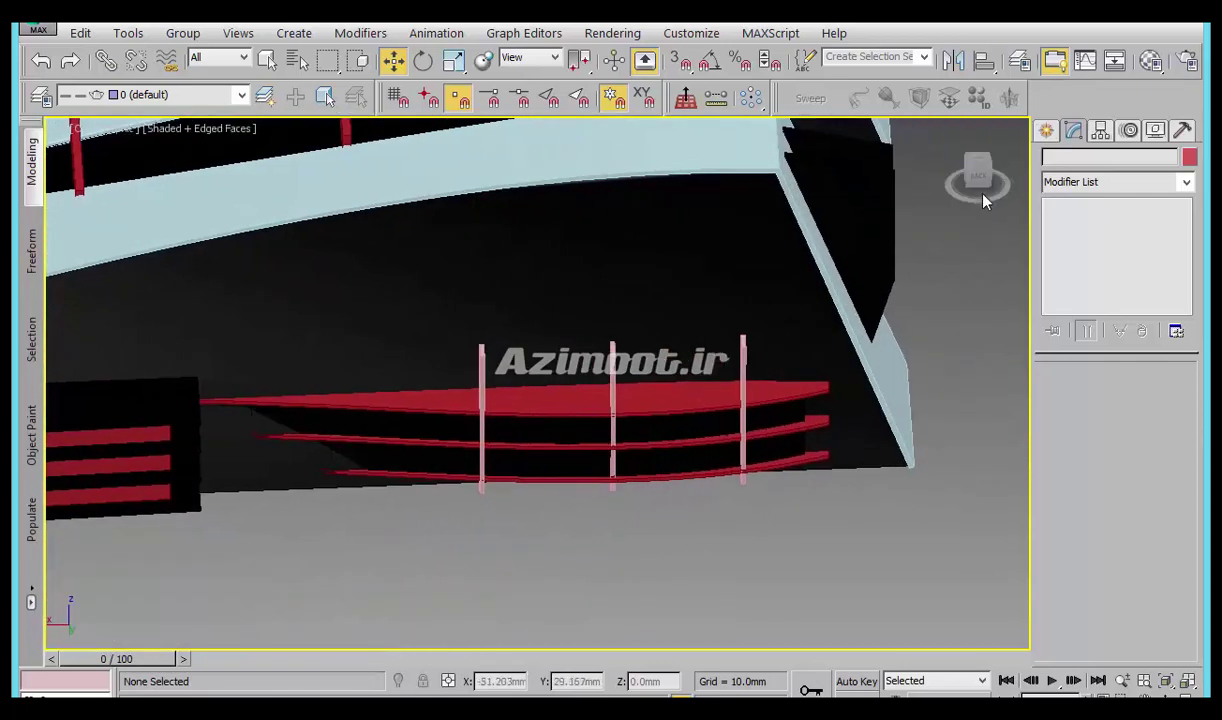
Start a Line shape with Enable In Viewport rendering turned on.
click(1045, 130)
click(1080, 265)
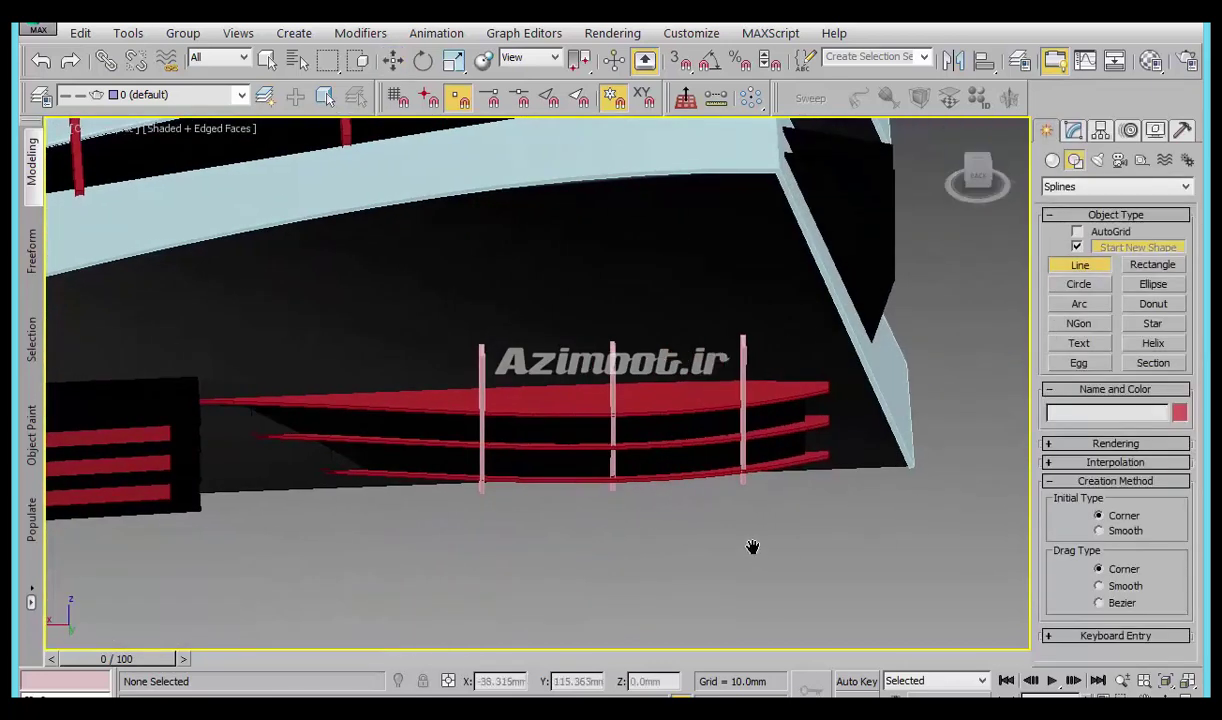
middle_drag(753, 547, 635, 547)
click(1115, 443)
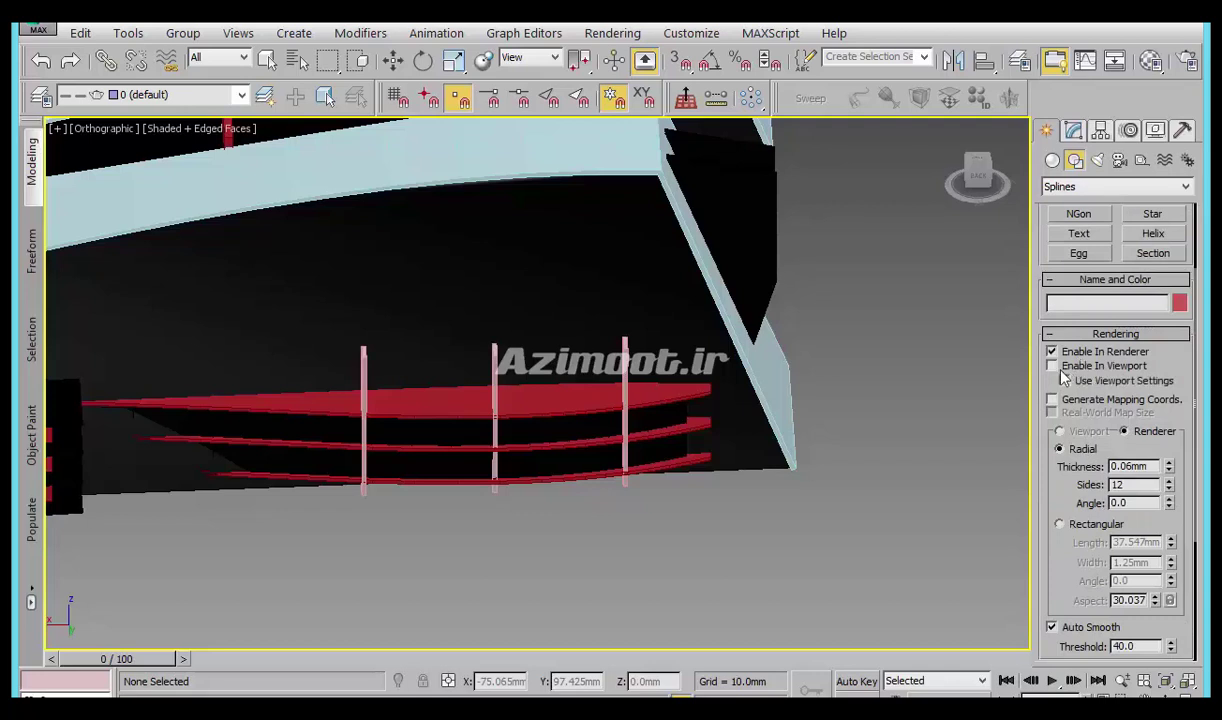
click(1062, 369)
middle_drag(663, 446, 679, 468)
Turn on 3D snapping set to midpoints.
click(677, 62)
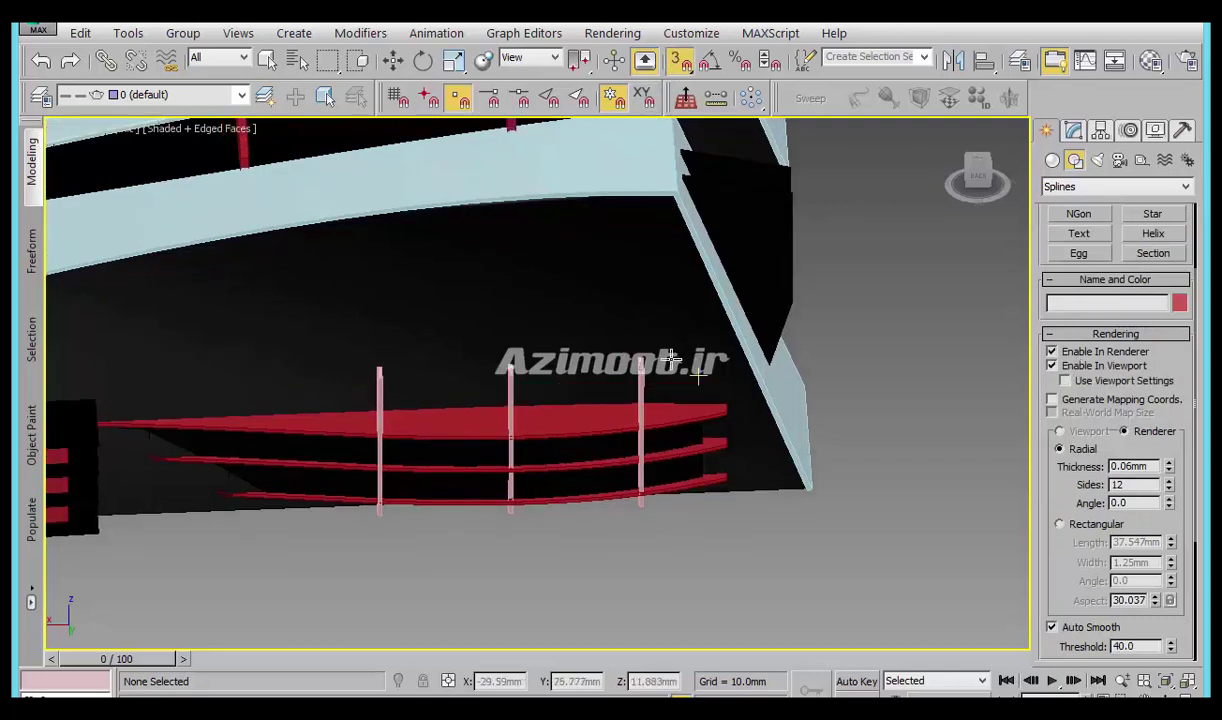
scroll(641, 375, up, 2)
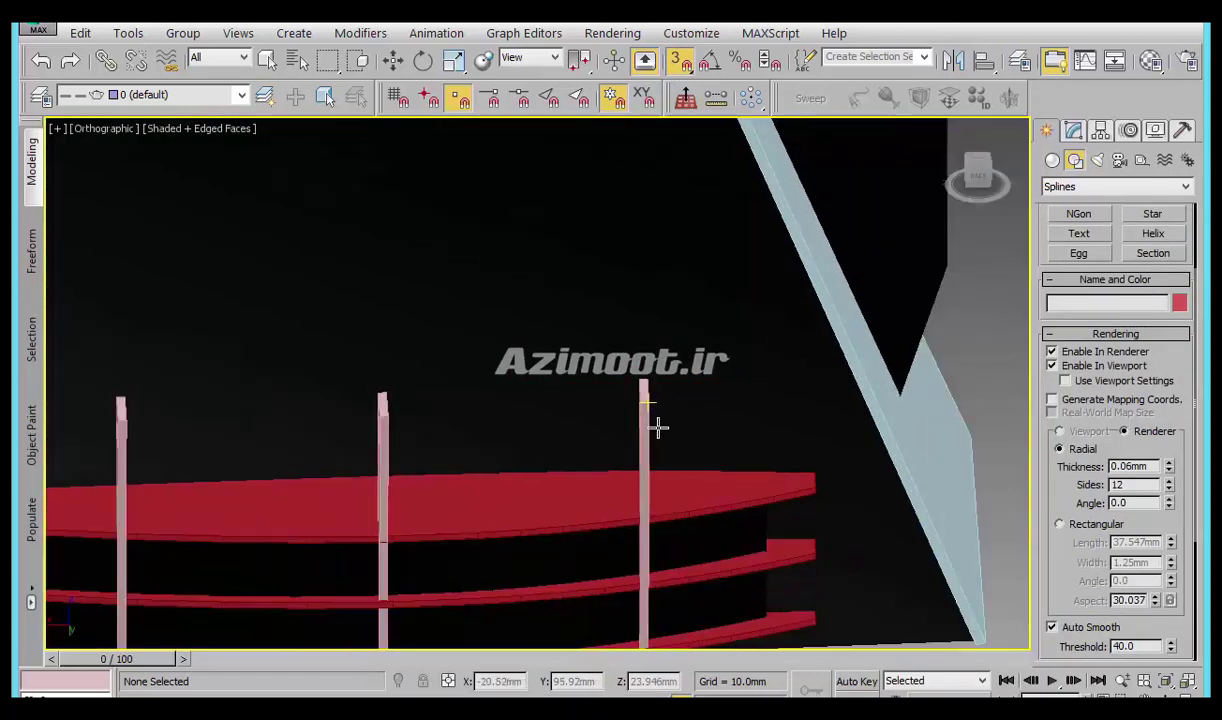
scroll(646, 415, up, 2)
scroll(640, 400, up, 2)
right_click(678, 66)
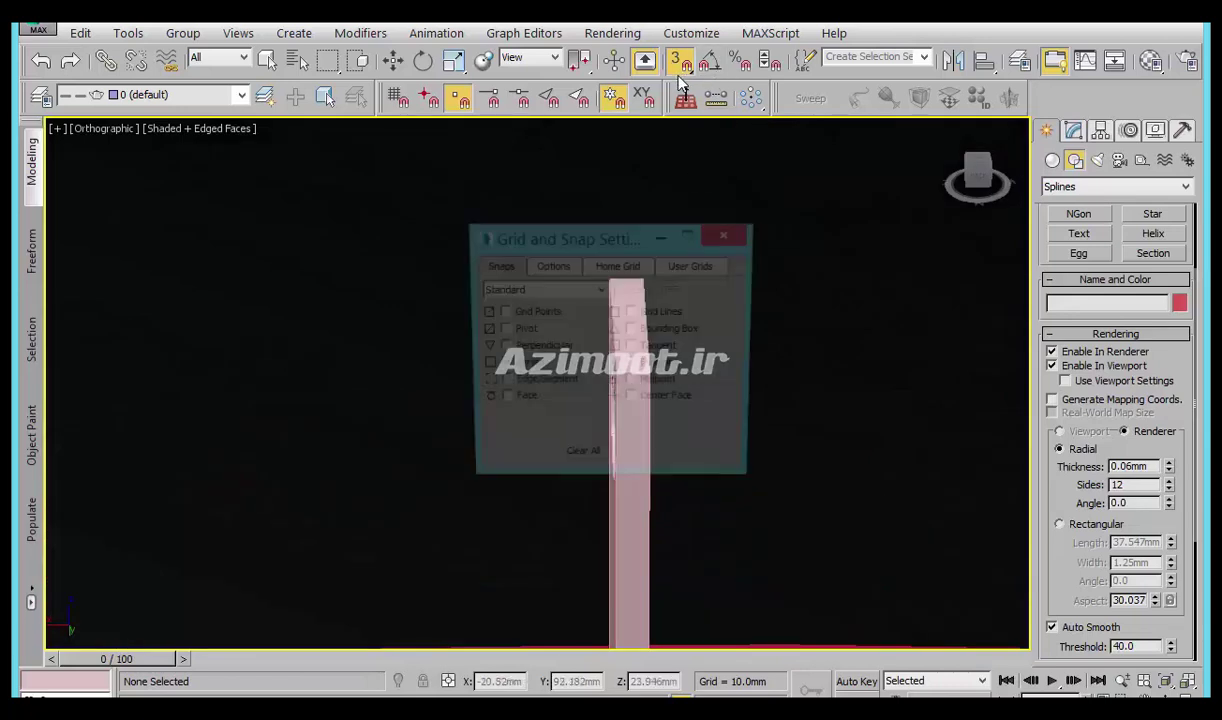
click(710, 232)
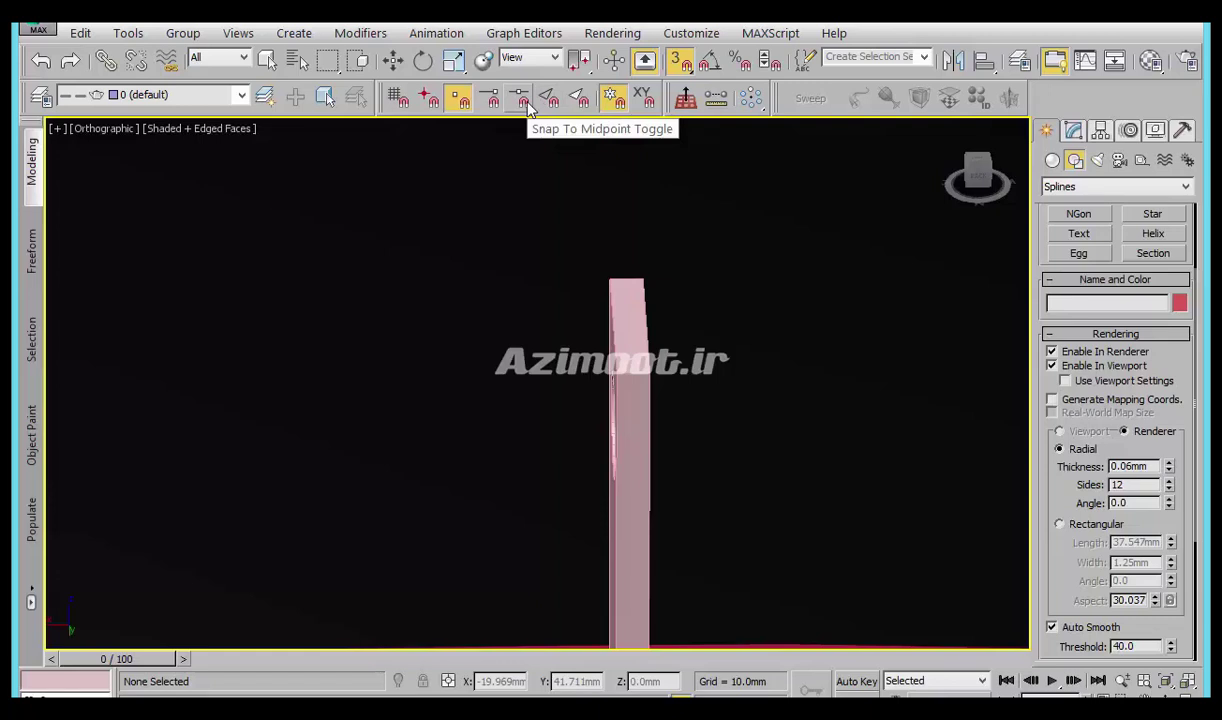
click(528, 105)
Draw a line from the fin's top midpoint down to a point below the ledges.
click(632, 374)
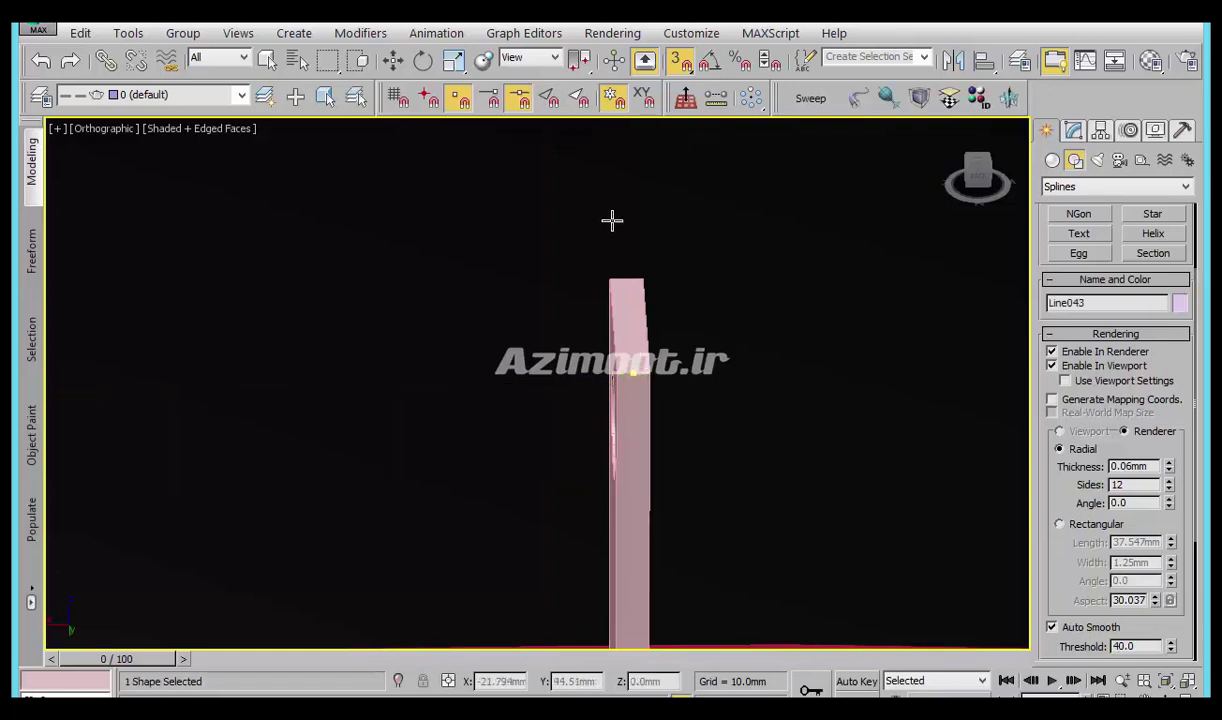
scroll(611, 221, down, 5)
scroll(611, 221, down, 3)
click(621, 600)
right_click(725, 574)
right_click(725, 574)
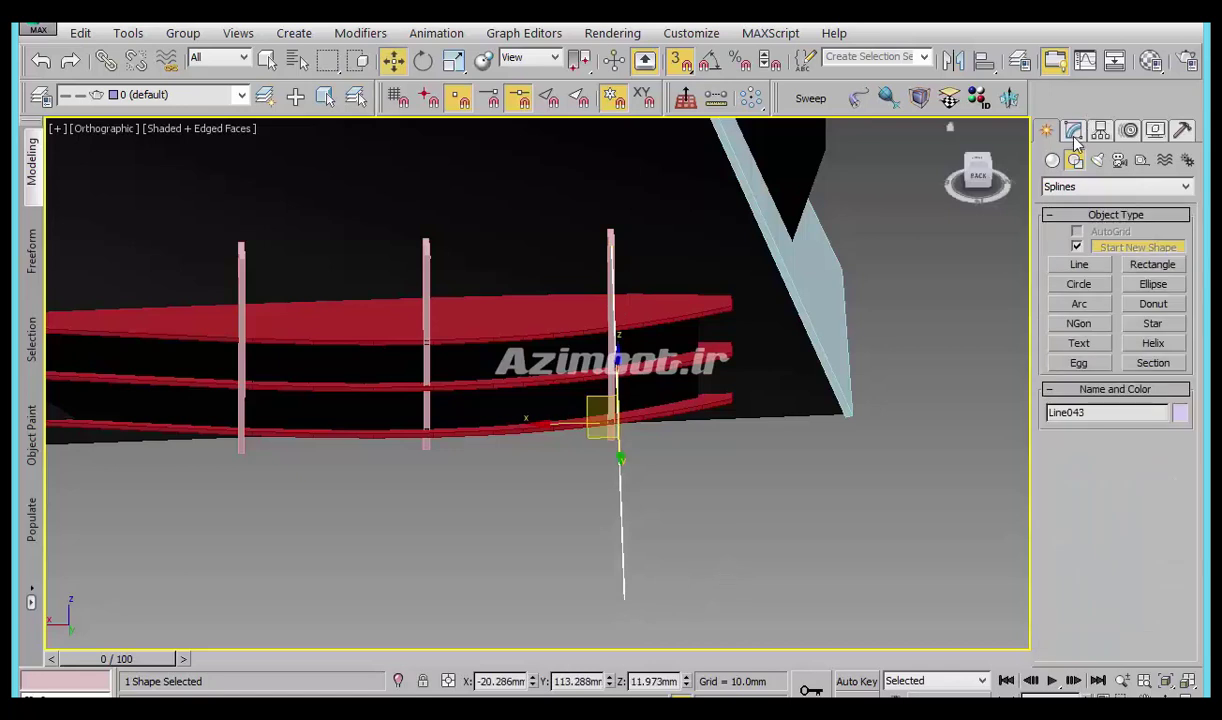
In Vertex mode, move the line's bottom vertex along X in the XY plane.
click(1074, 134)
click(1052, 206)
click(1087, 221)
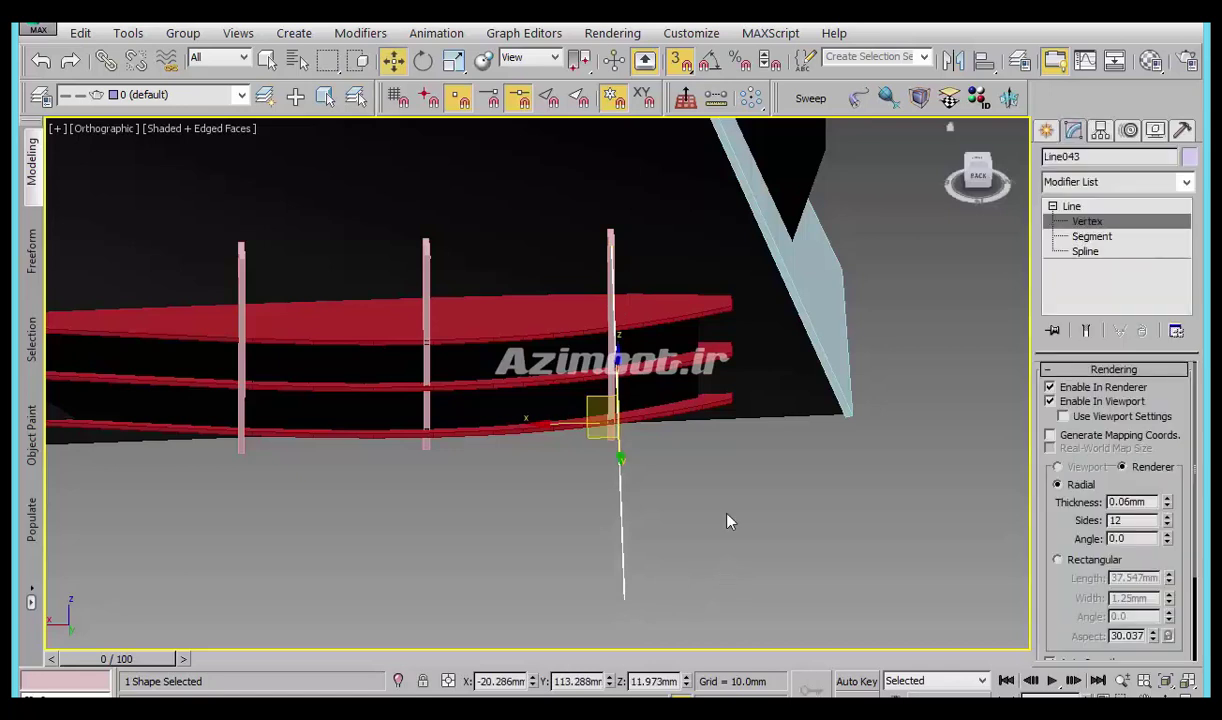
drag(720, 545, 430, 640)
middle_drag(602, 586, 575, 578)
mouse_move(622, 486)
alt+middle_down()
mouse_move(700, 596)
mouse_move(697, 206)
alt+middle_up()
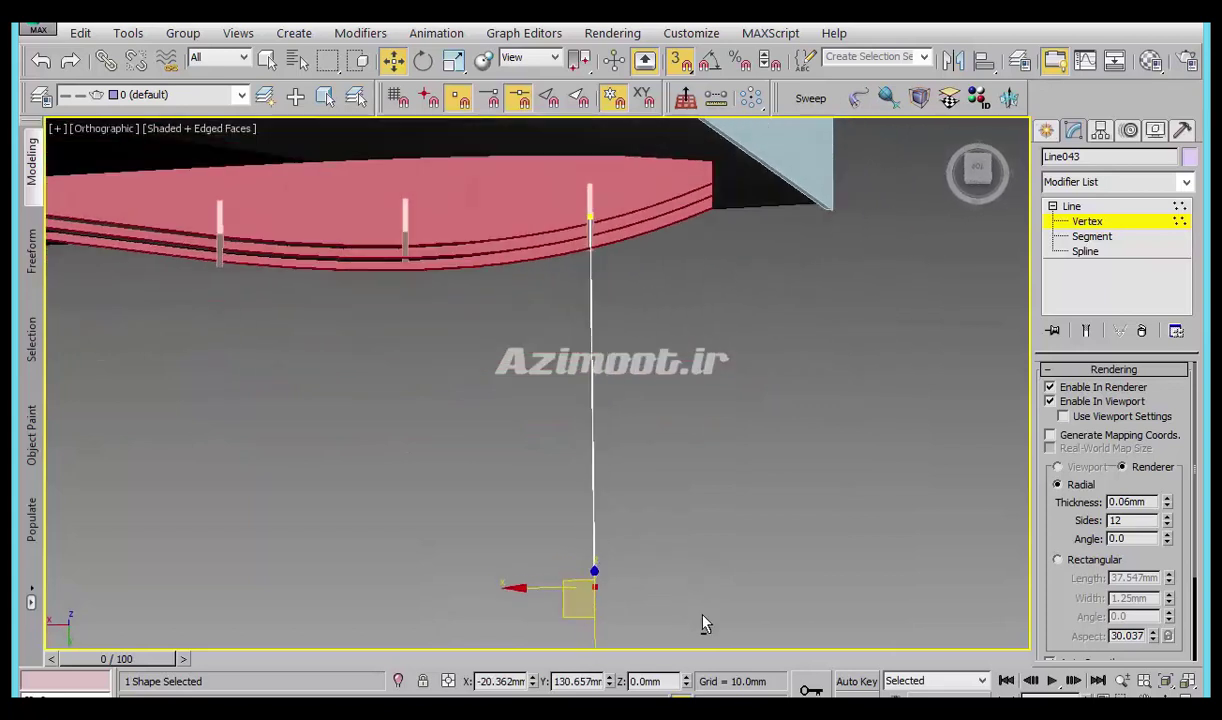
key(F8)
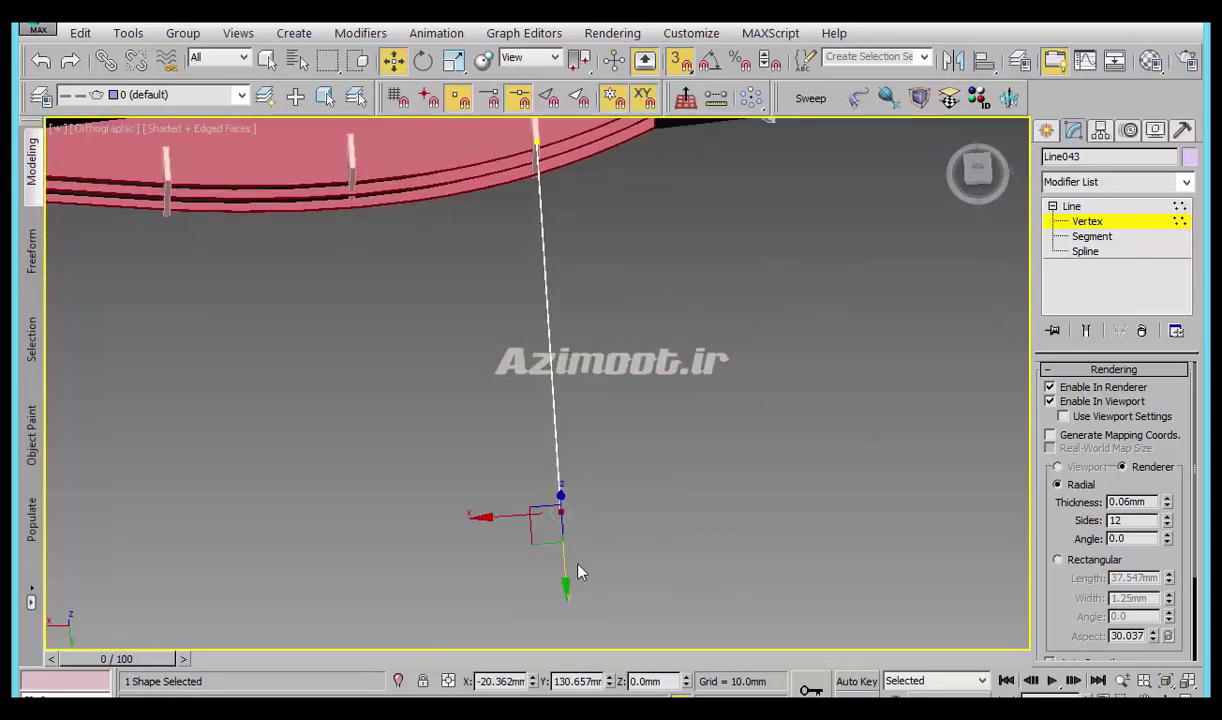
drag(502, 518, 500, 518)
Turn off midpoint snapping and view the full cable length.
mouse_move(723, 489)
alt+middle_down()
mouse_move(730, 578)
mouse_move(739, 537)
mouse_move(614, 554)
mouse_move(632, 533)
alt+middle_up()
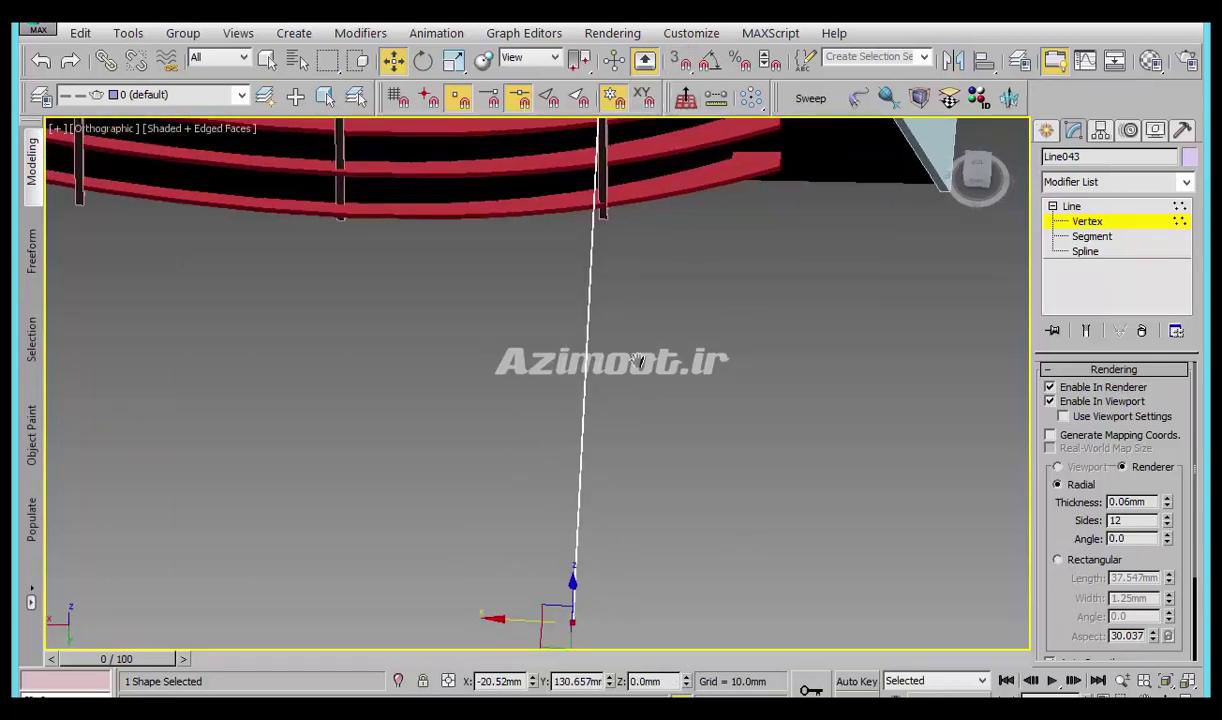
alt+middle_drag(640, 130, 540, 108)
click(519, 97)
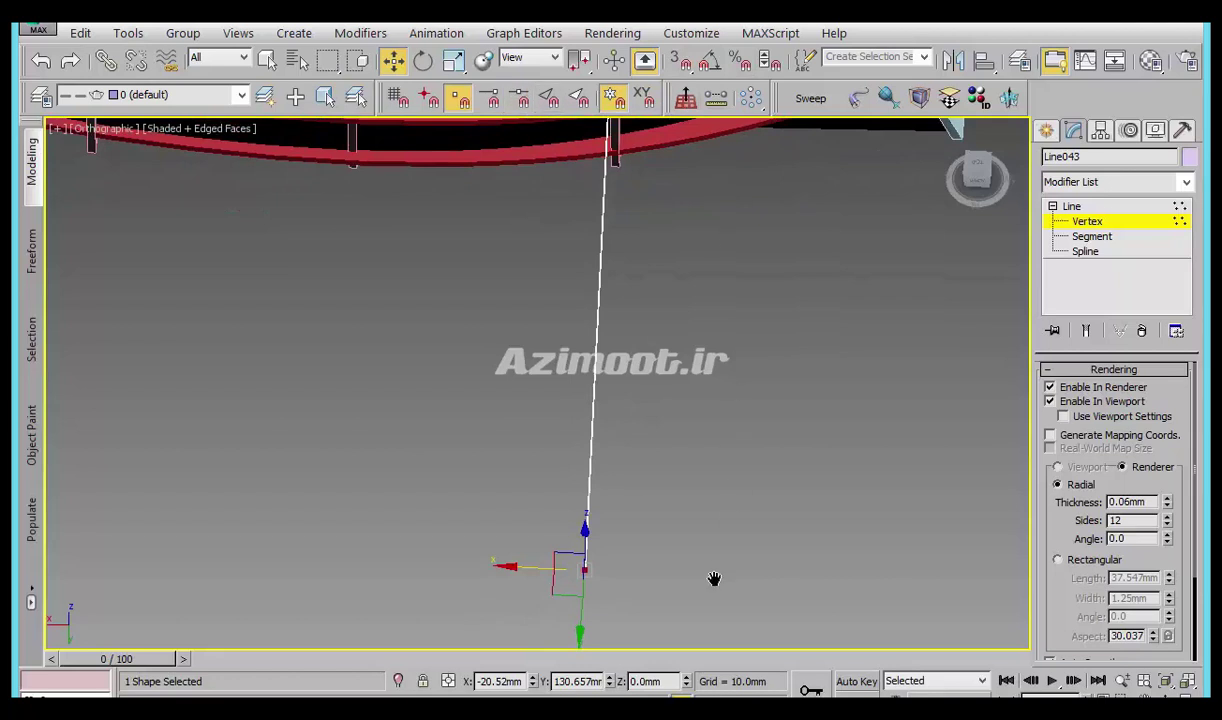
alt+middle_drag(714, 579, 622, 429)
Shift-drag two instanced copies of the cable onto the other fins.
click(1046, 134)
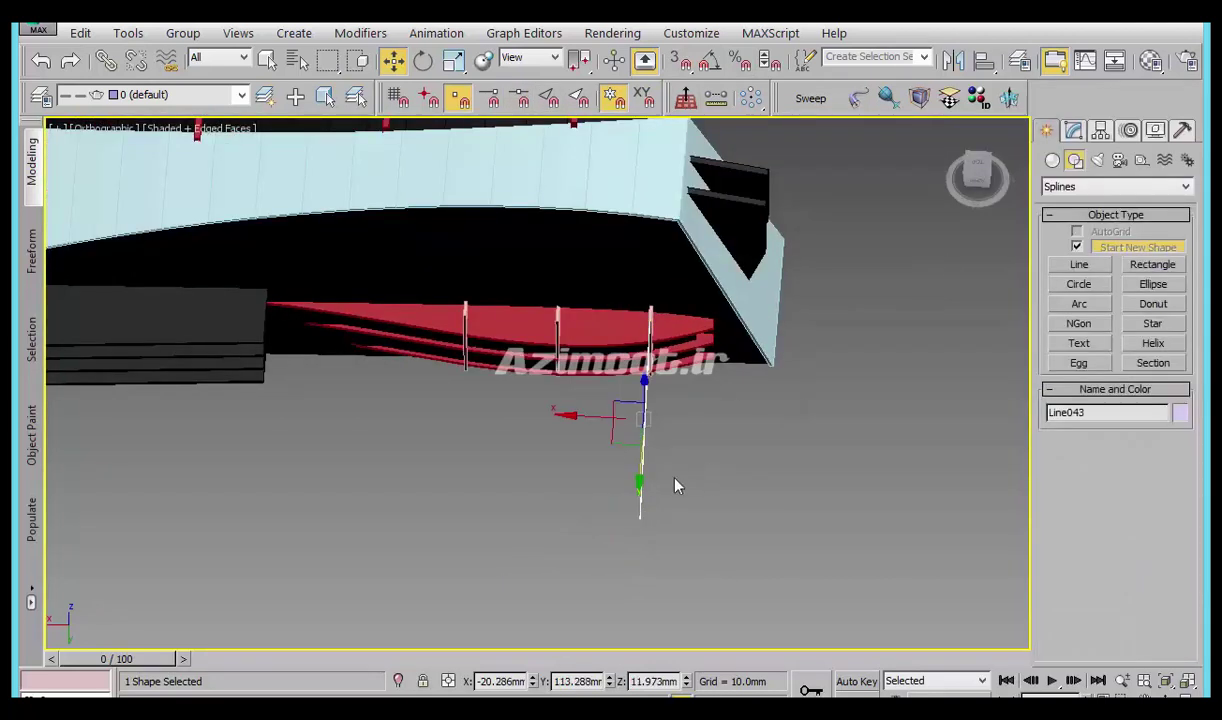
shift+drag(585, 417, 500, 433)
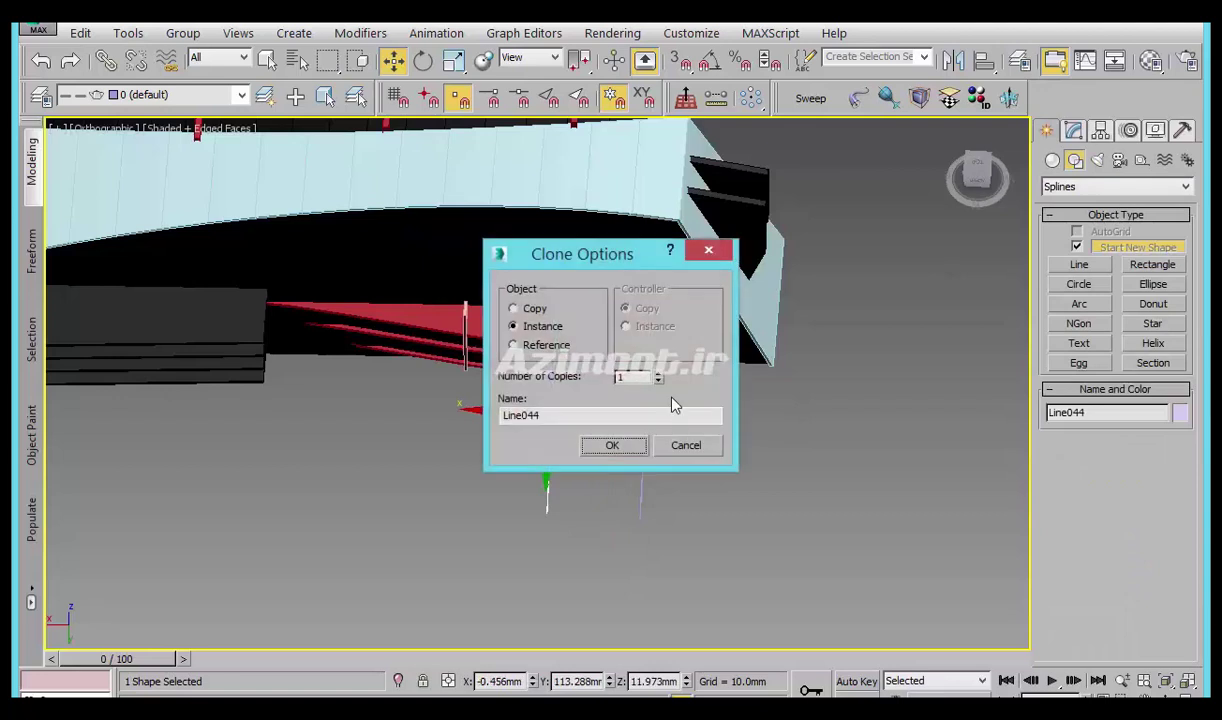
click(613, 447)
mouse_move(493, 304)
alt+middle_down()
mouse_move(455, 488)
mouse_move(600, 460)
alt+middle_up()
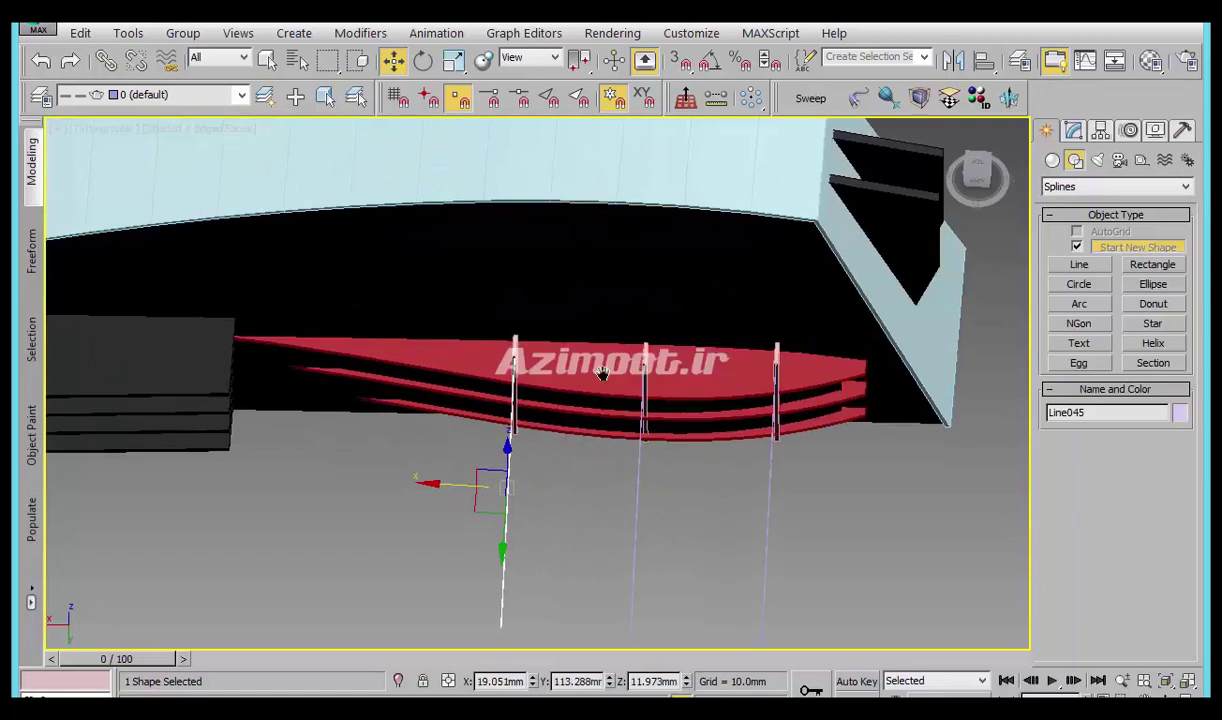
Pull the cables' bottom vertices outward so they slant to the ground, then view the building.
click(1073, 130)
drag(497, 487, 524, 401)
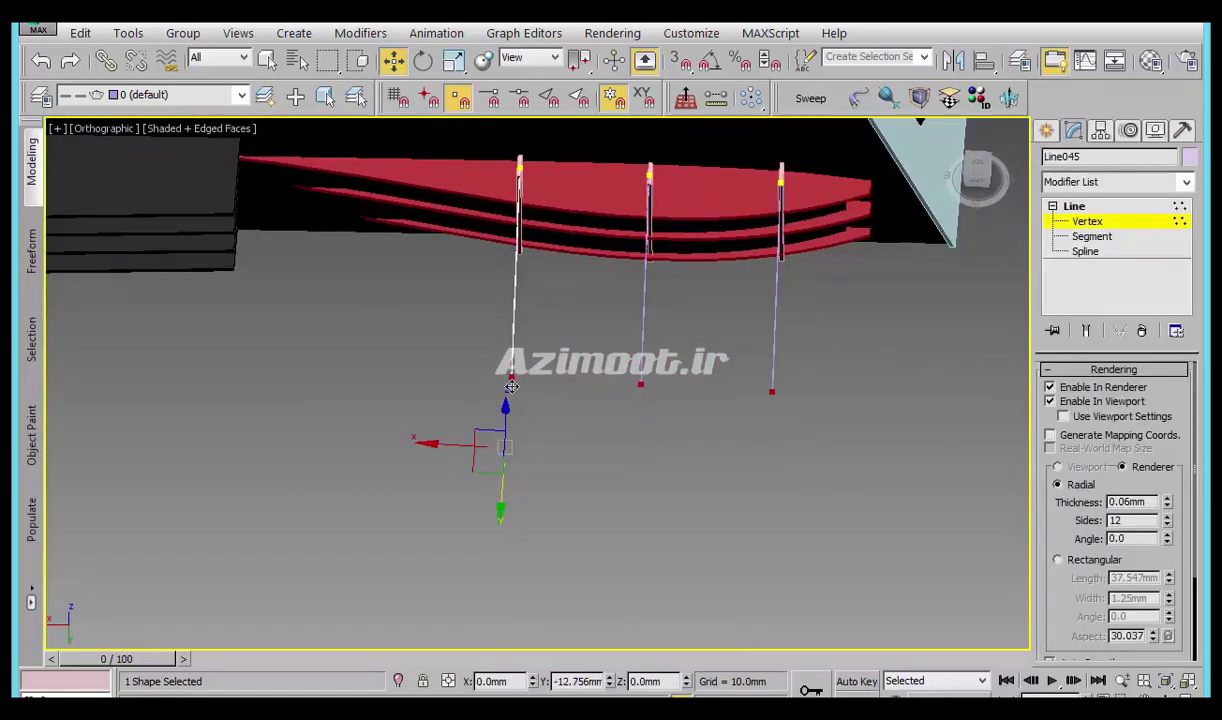
mouse_move(524, 401)
alt+middle_down()
mouse_move(667, 339)
mouse_move(949, 267)
alt+middle_up()
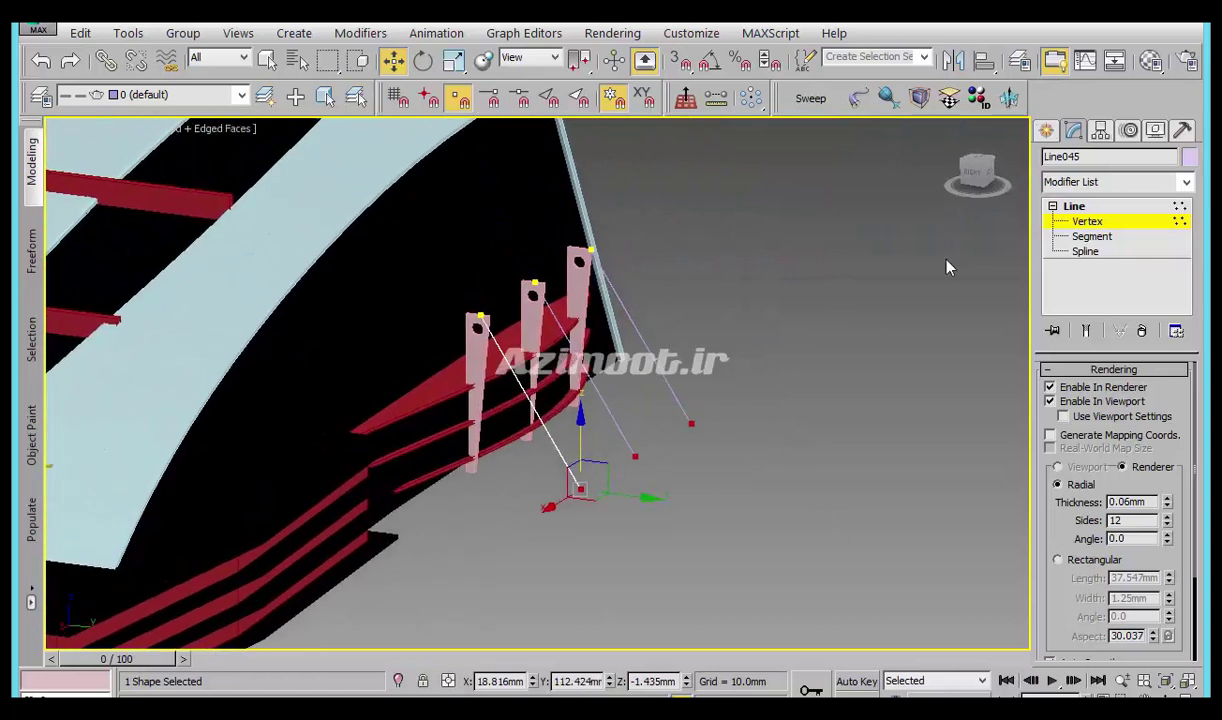
click(1045, 130)
click(810, 472)
scroll(809, 430, down, 5)
scroll(793, 464, down, 5)
mouse_move(793, 464)
alt+middle_down()
mouse_move(676, 545)
mouse_move(805, 494)
mouse_move(720, 480)
alt+middle_up()
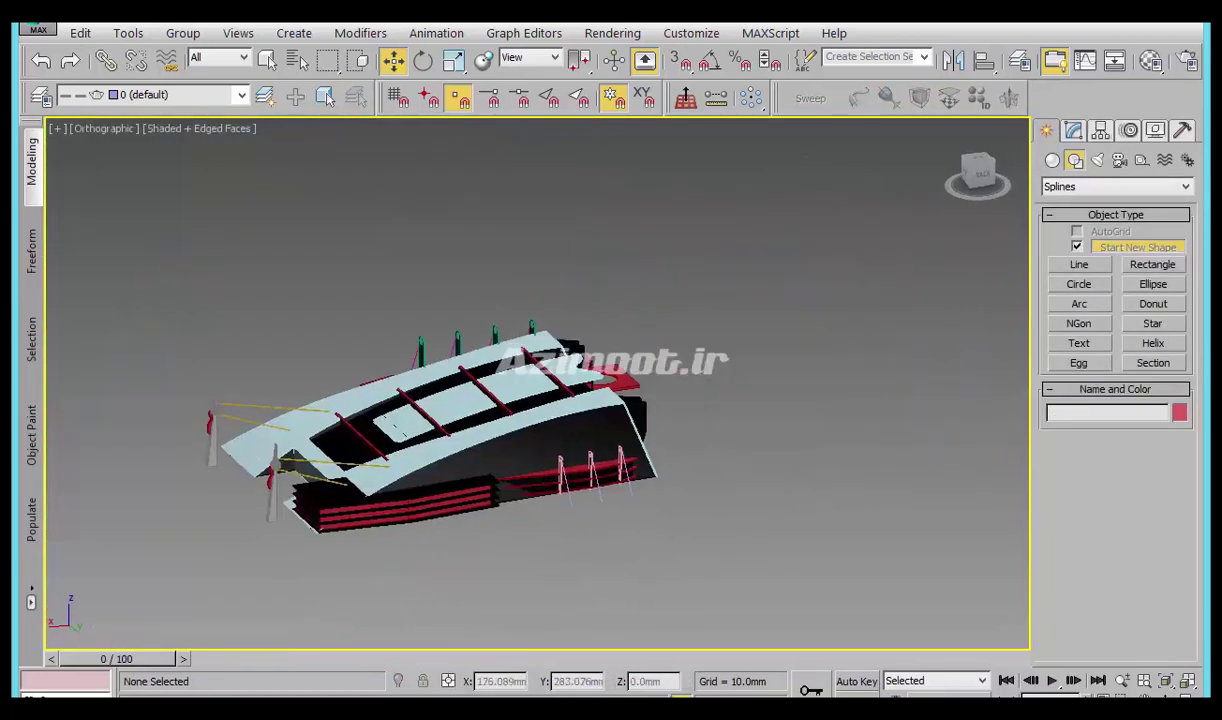